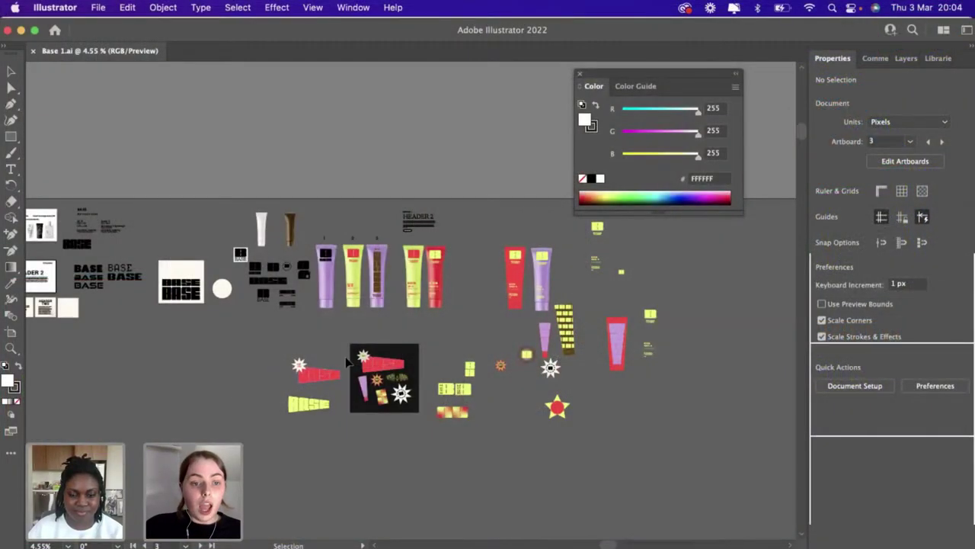
Review the BASE tube and sticker artboards in Illustrator, then bring up the Adobe live day 2 XD file
scroll(346, 362, "left", 10)
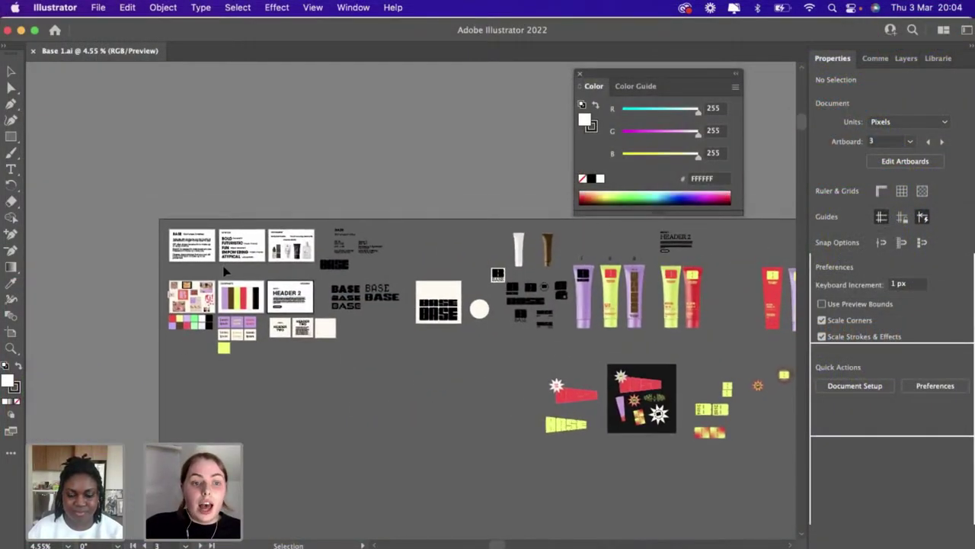
scroll(225, 272, "up", 8)
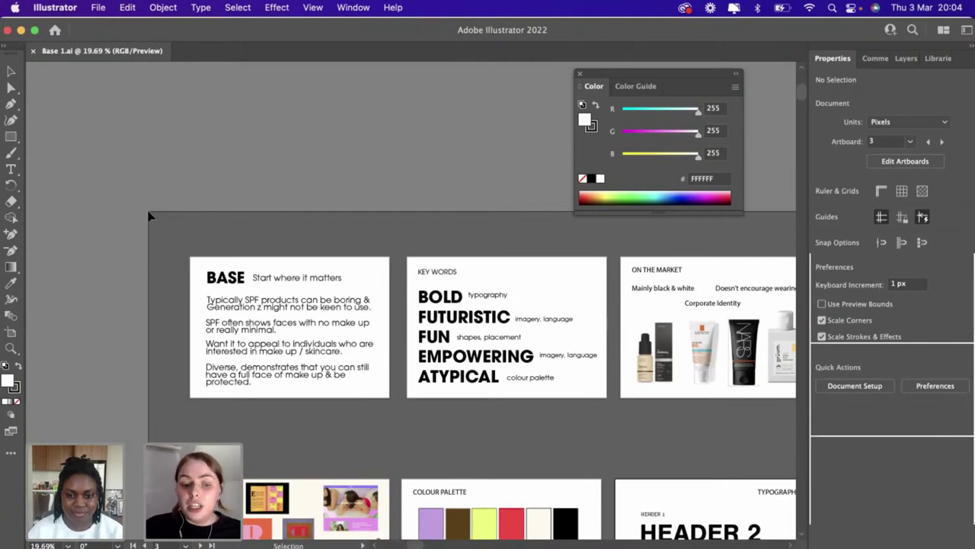
scroll(149, 217, "down", 2)
scroll(149, 217, "down", 5)
scroll(149, 217, "right", 3)
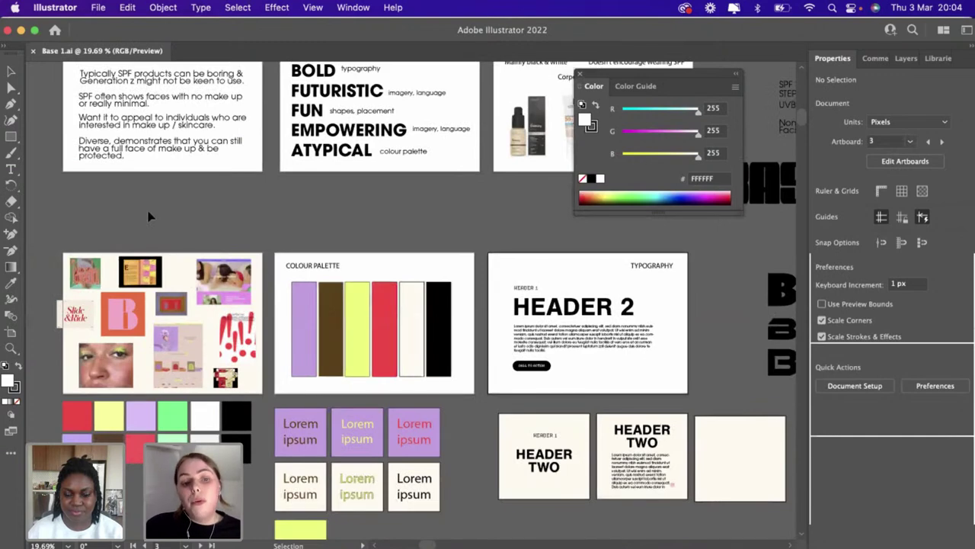
scroll(149, 217, "down", 5)
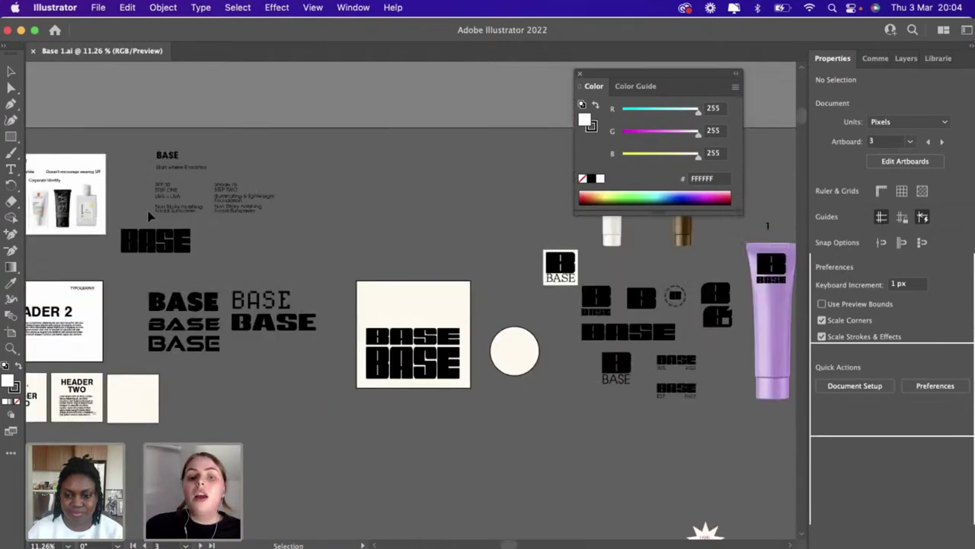
scroll(539, 337, "right", 10)
scroll(538, 340, "right", 1)
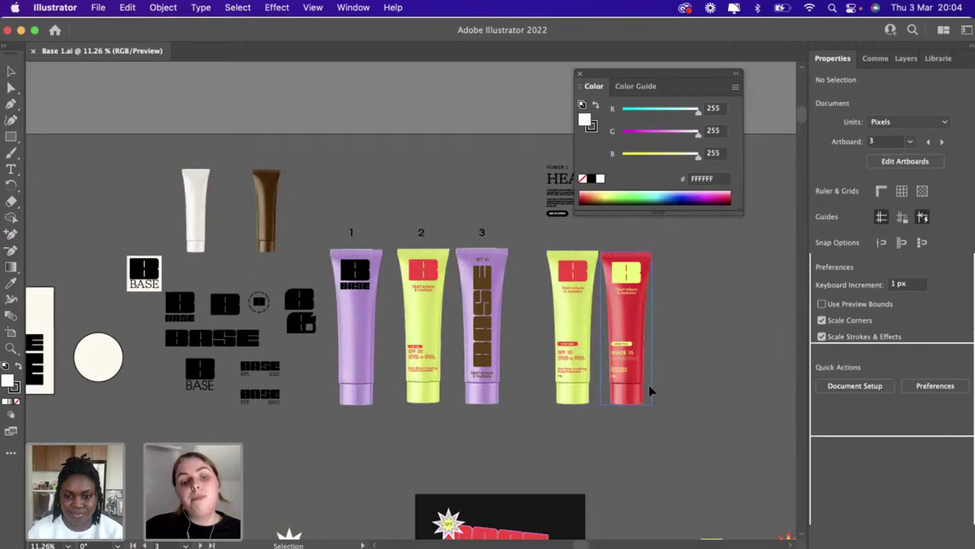
scroll(650, 391, "down", 4)
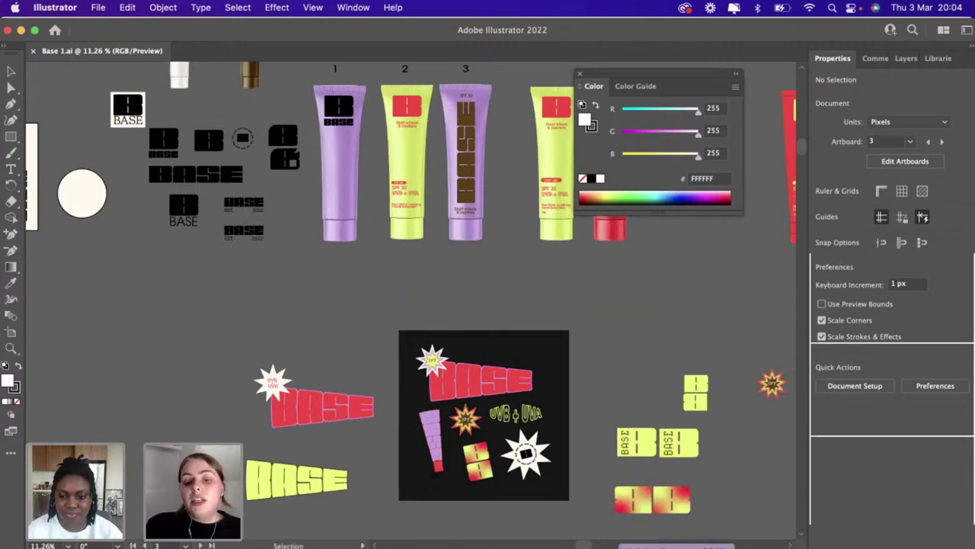
key("super+Tab")
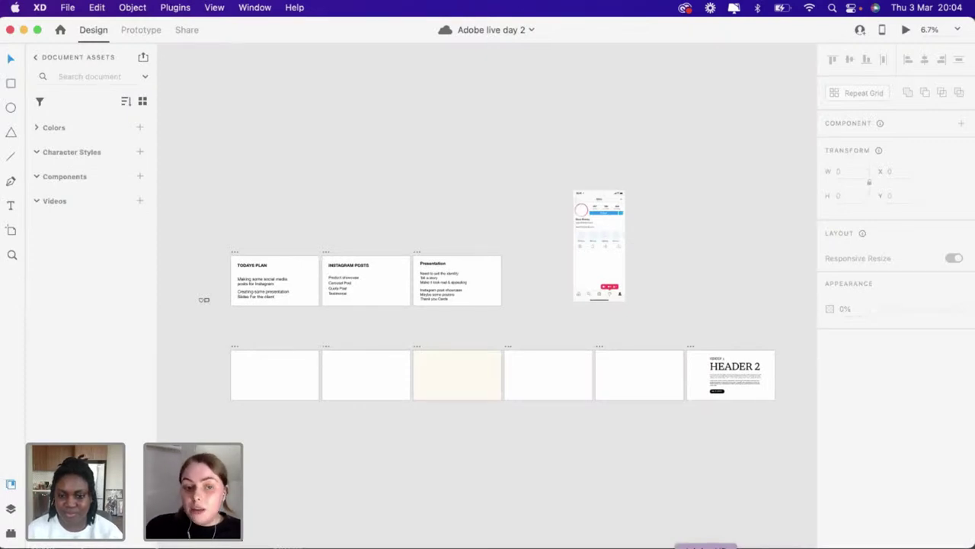
scroll(312, 333, "up", 5)
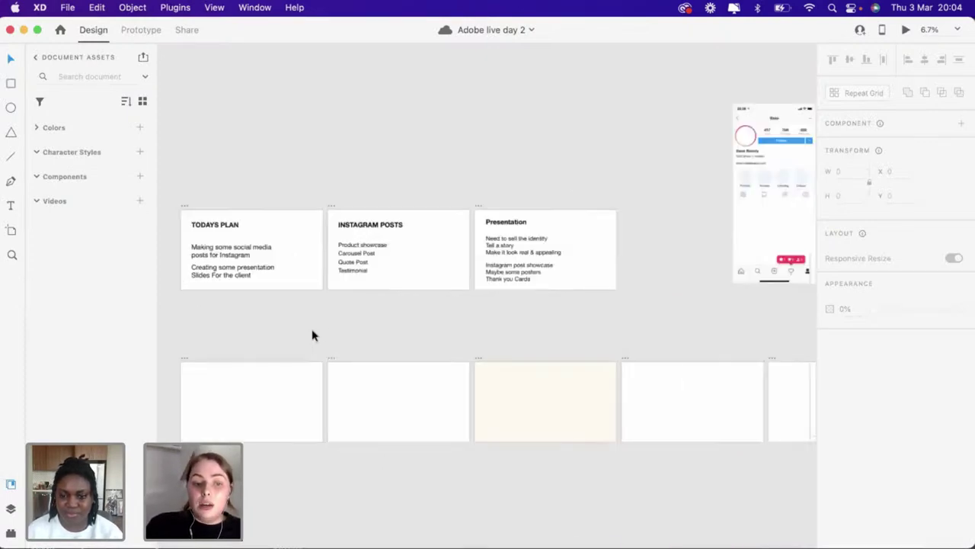
scroll(312, 333, "up", 8)
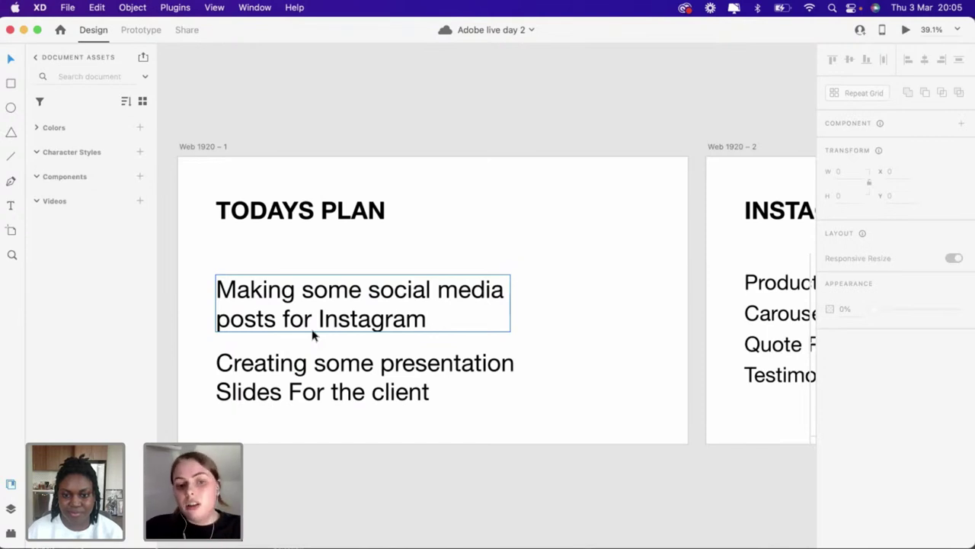
left_click(404, 233)
scroll(403, 232, "down", 3)
scroll(404, 233, "right", 5)
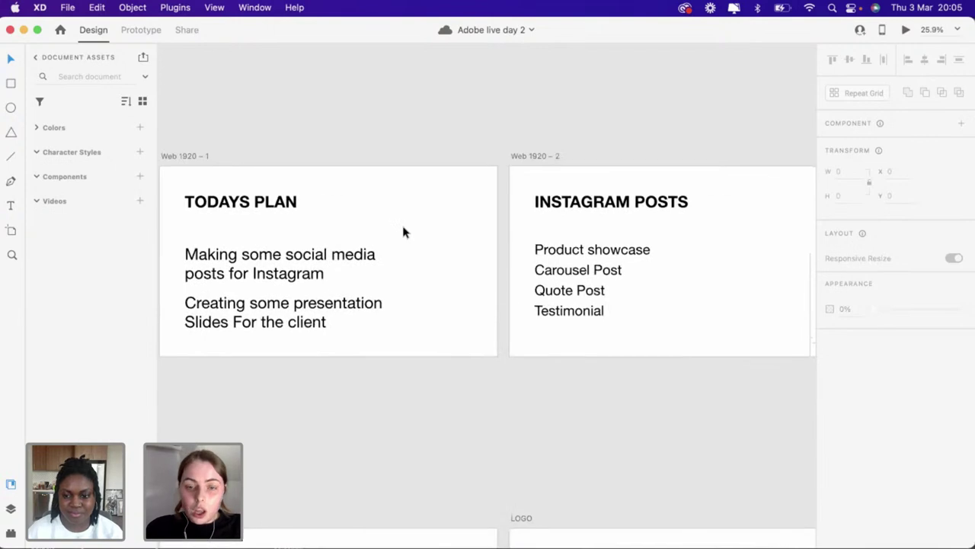
scroll(403, 232, "down", 3)
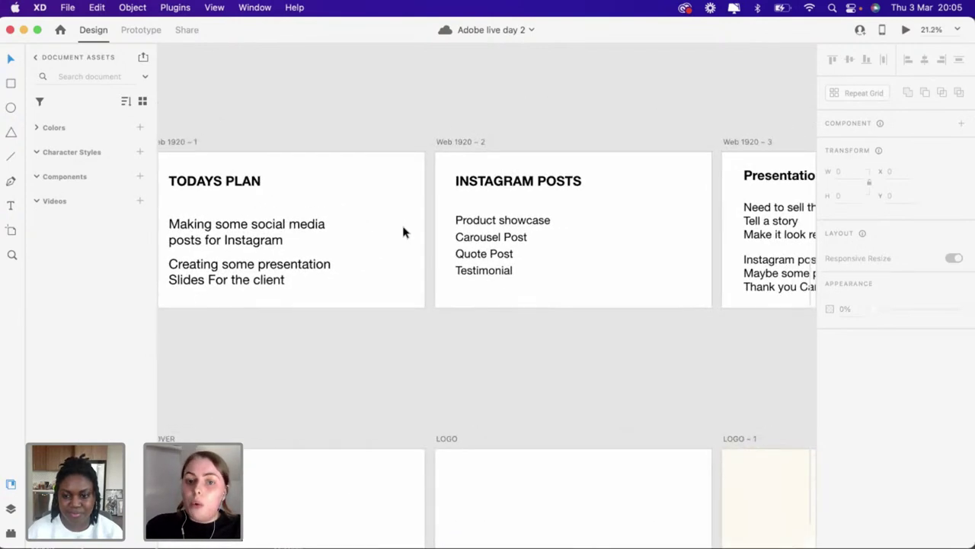
scroll(404, 232, "right", 4)
scroll(404, 233, "up", 3)
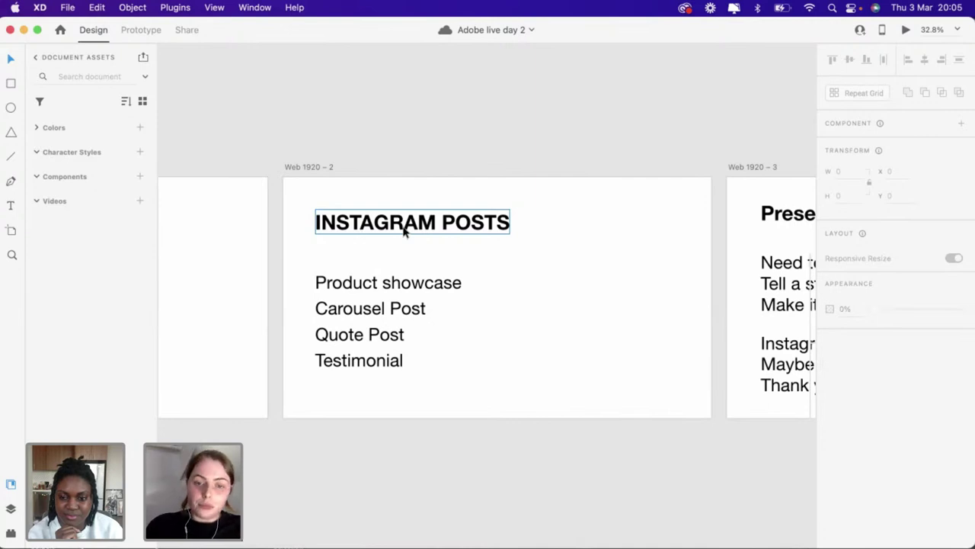
scroll(404, 233, "down", 2)
scroll(404, 233, "up", 5)
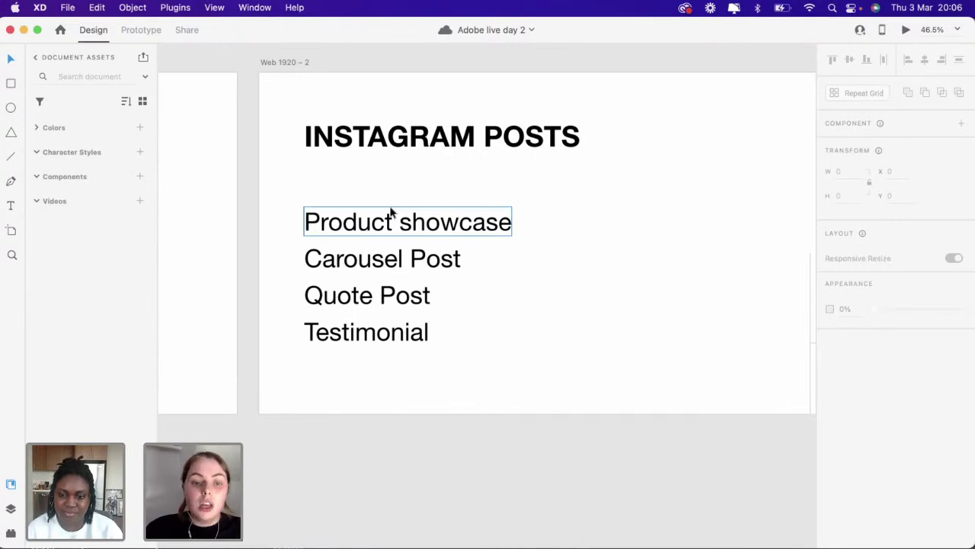
scroll(391, 211, "down", 3)
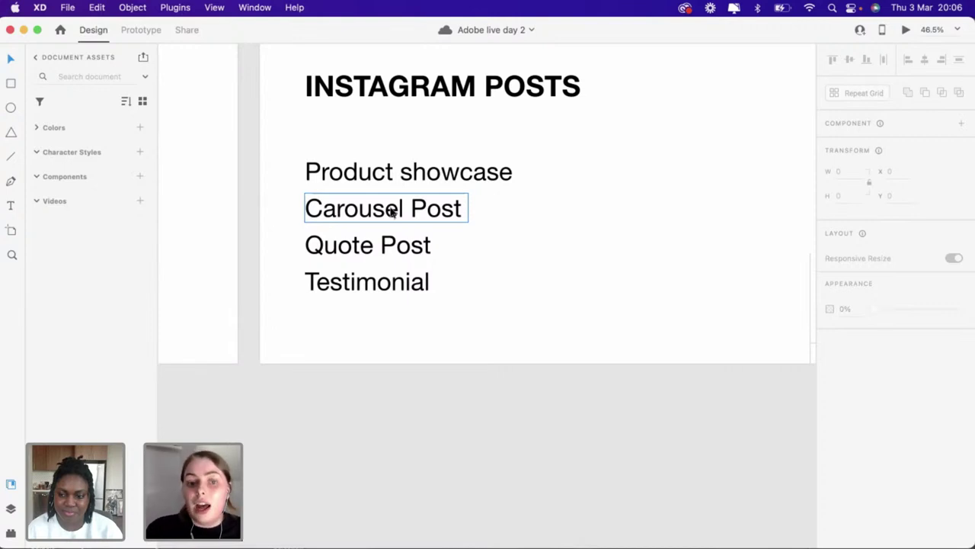
scroll(392, 212, "down", 1)
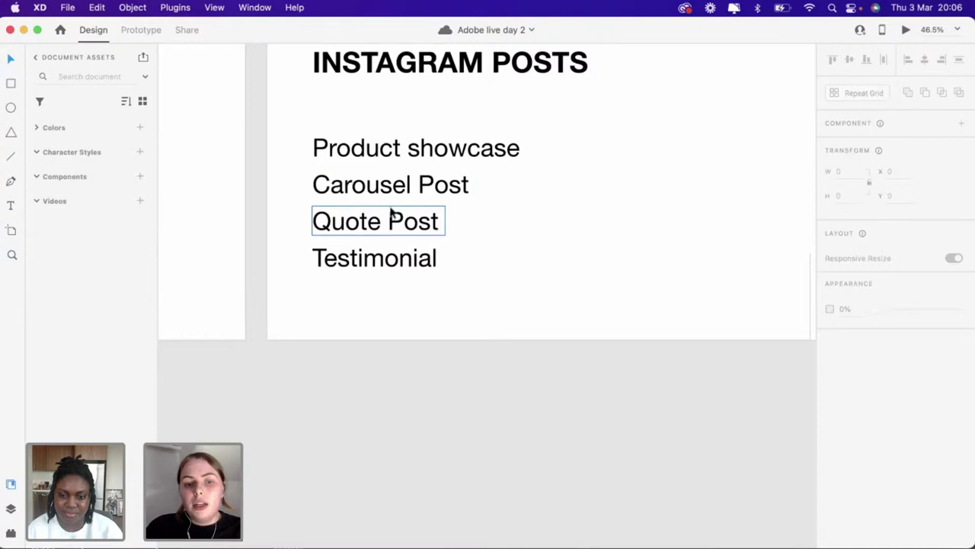
scroll(390, 215, "down", 2)
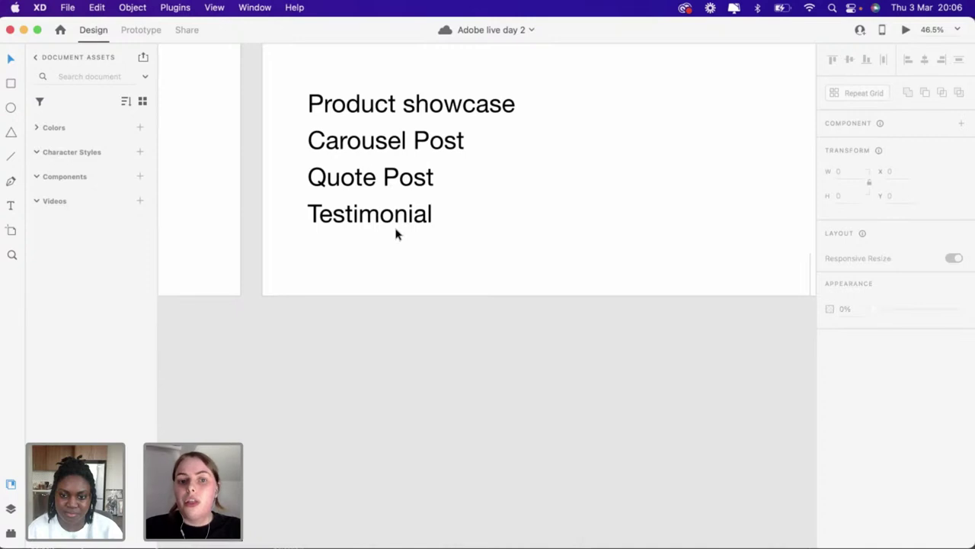
scroll(395, 234, "down", 3)
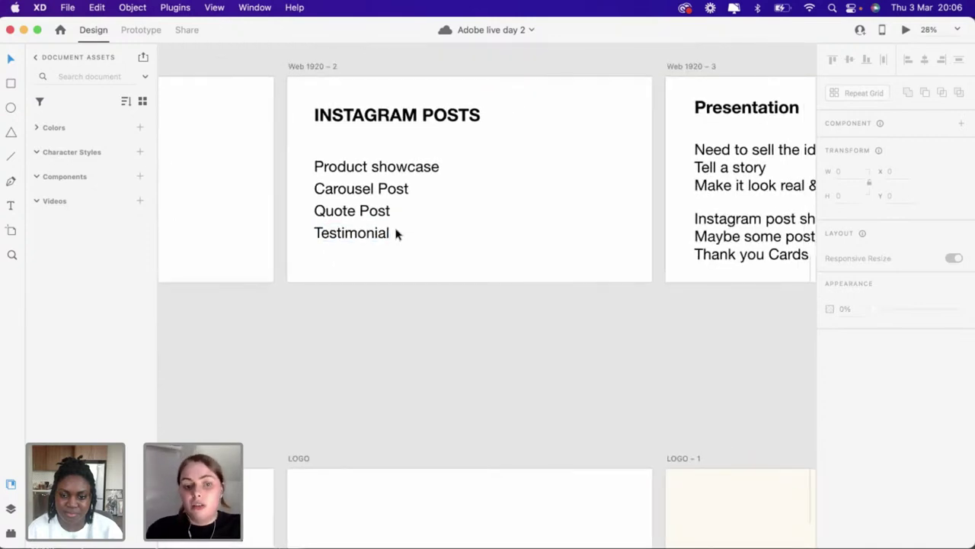
scroll(396, 234, "down", 3)
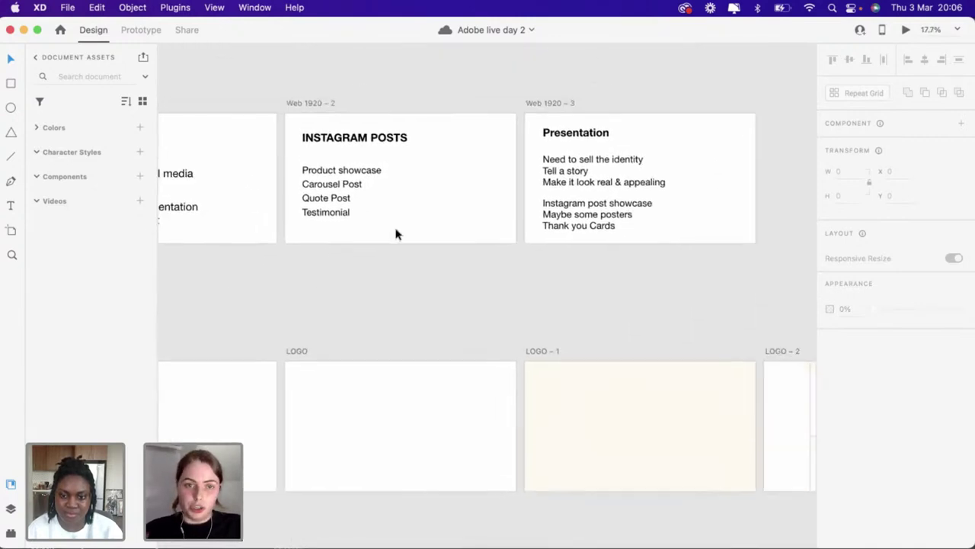
scroll(395, 234, "right", 5)
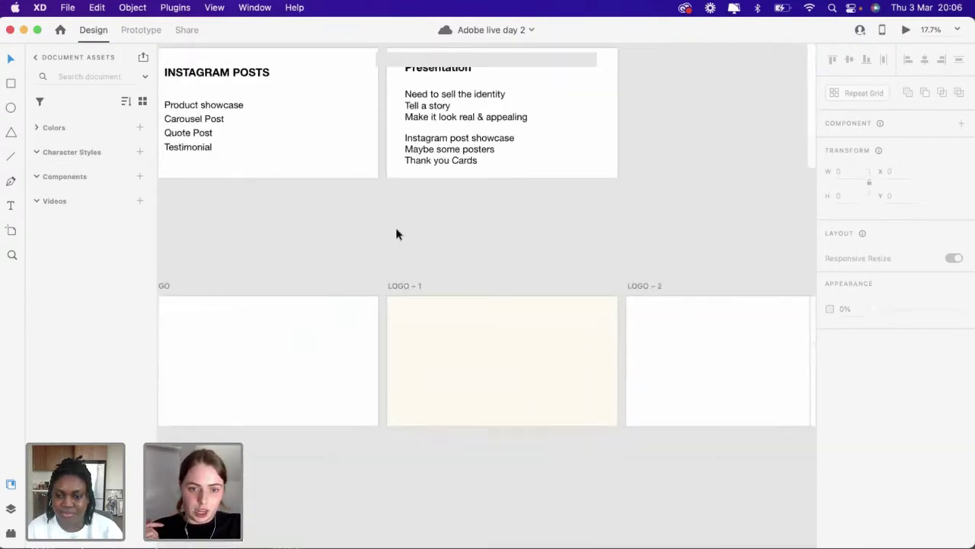
scroll(395, 234, "down", 3)
scroll(396, 234, "up", 10)
scroll(396, 234, "left", 4)
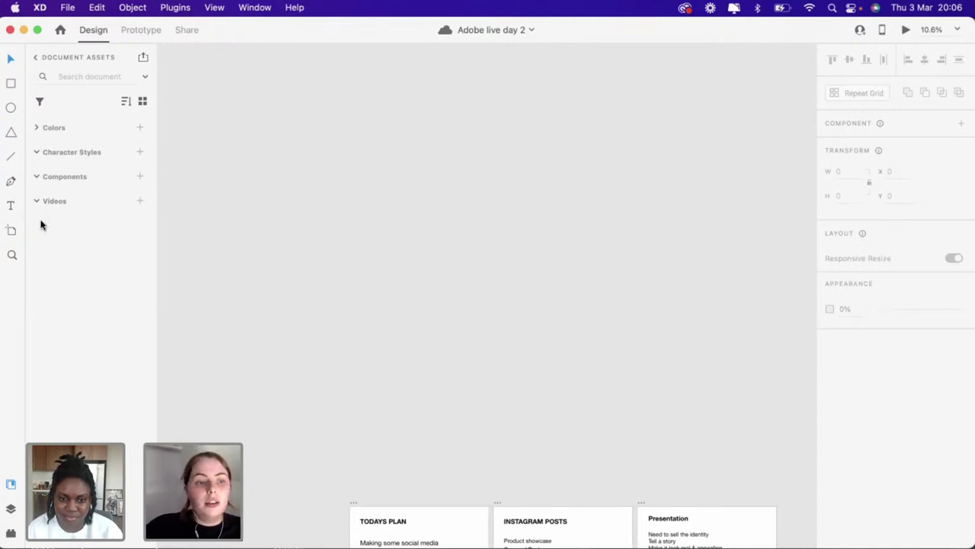
Pick the Artboard tool and browse its size presets down to Social Media sizes like Instagram Post
left_click(12, 232)
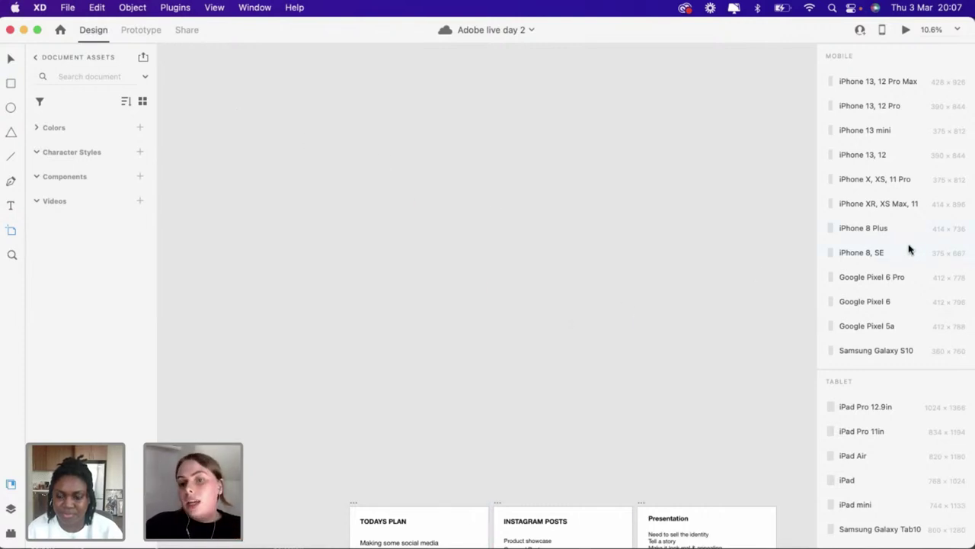
scroll(909, 249, "down", 3)
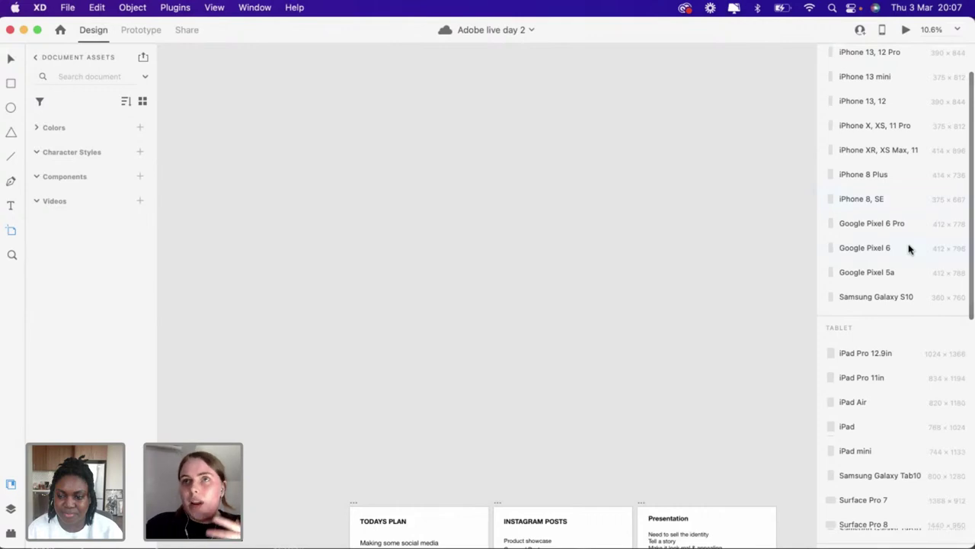
scroll(909, 250, "down", 8)
scroll(909, 250, "down", 4)
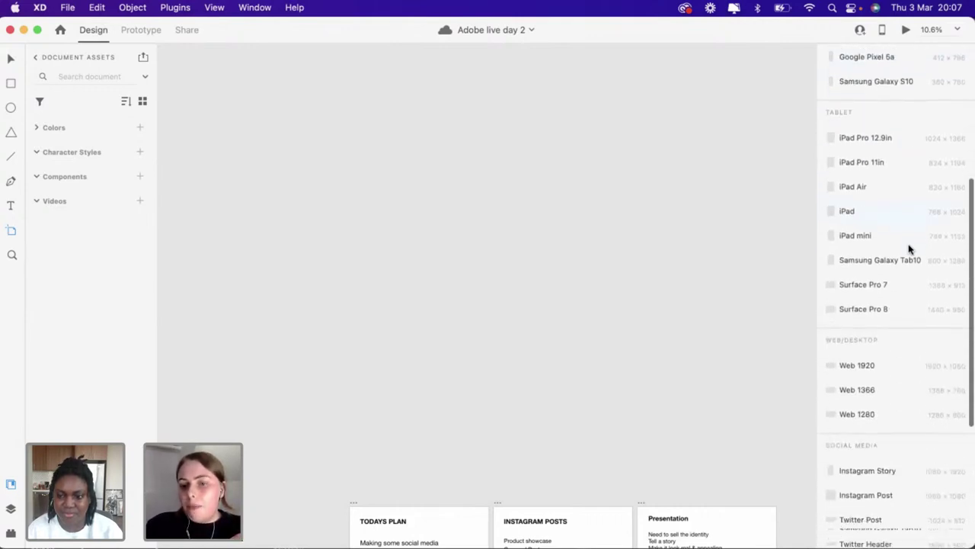
scroll(884, 316, "down", 5)
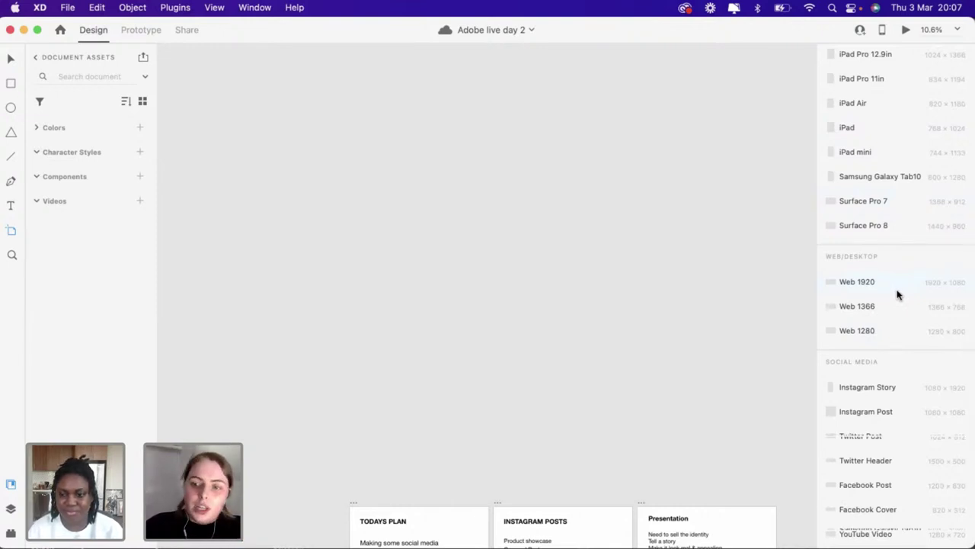
scroll(898, 296, "down", 8)
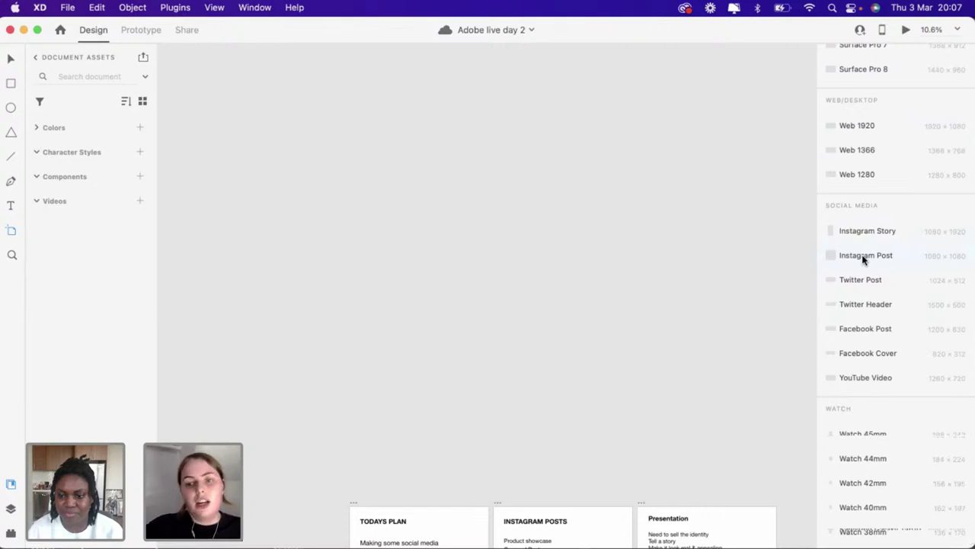
Add a 1080 × 1080 Instagram Post artboard and drag it up above the card row
left_click(864, 255)
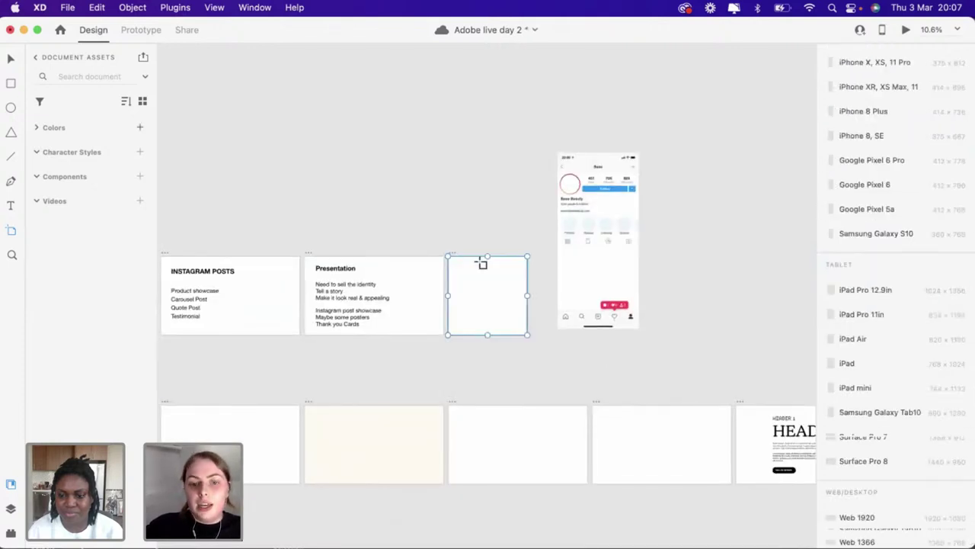
scroll(481, 262, "up", 2)
scroll(480, 263, "up", 1)
left_click(482, 298)
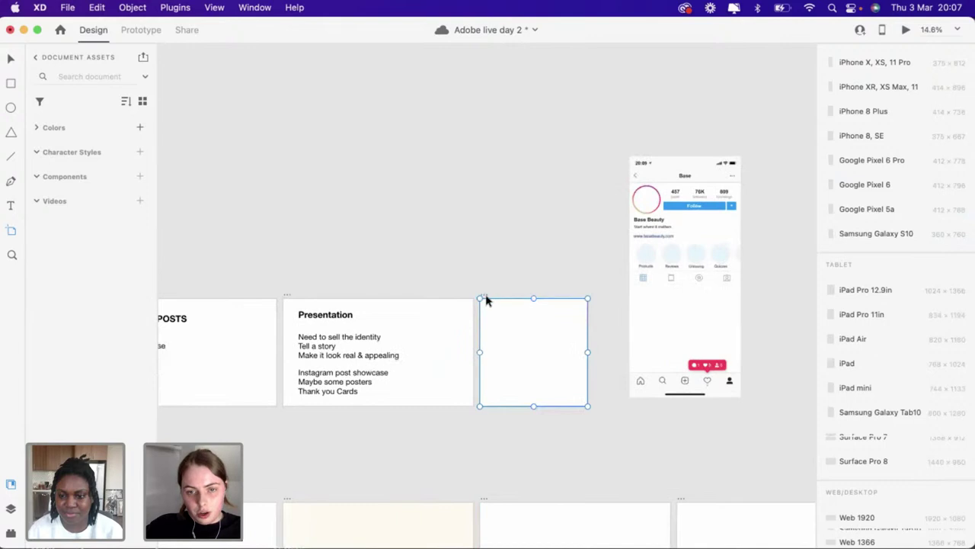
left_click_drag(486, 301, 285, 100)
Move the empty artboard above the planning boards, undoing an accidental resize
scroll(285, 100, "left", 5)
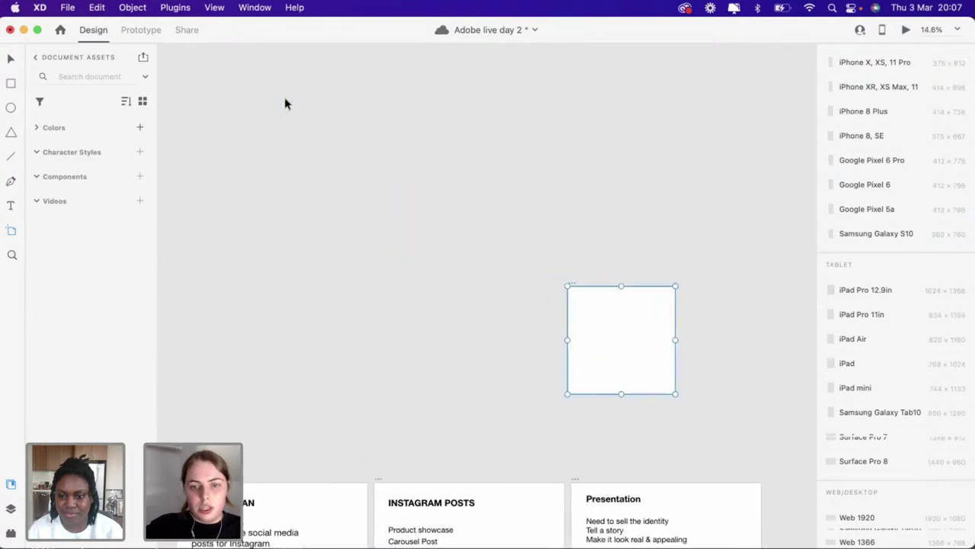
scroll(285, 100, "down", 3)
scroll(286, 100, "left", 3)
left_click(546, 250)
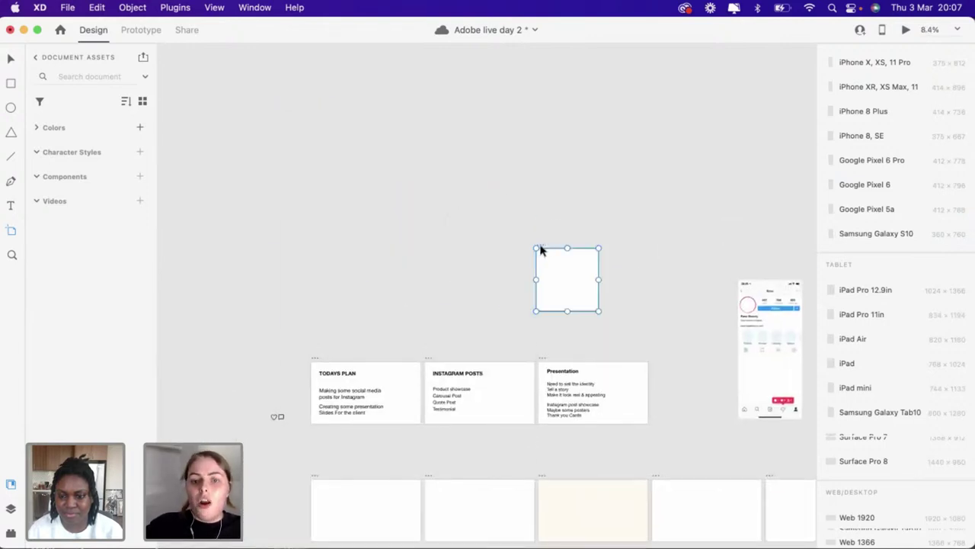
left_click_drag(540, 249, 311, 151)
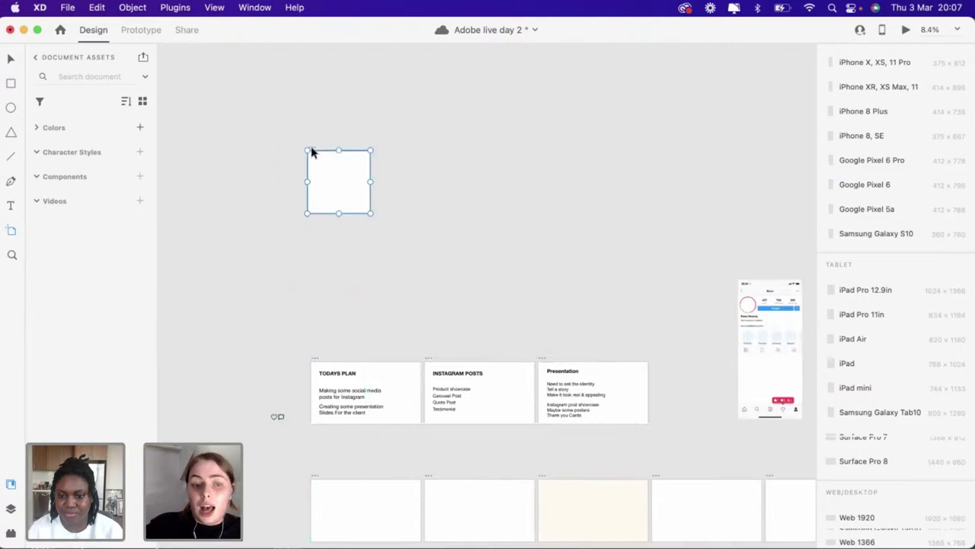
scroll(311, 151, "up", 5)
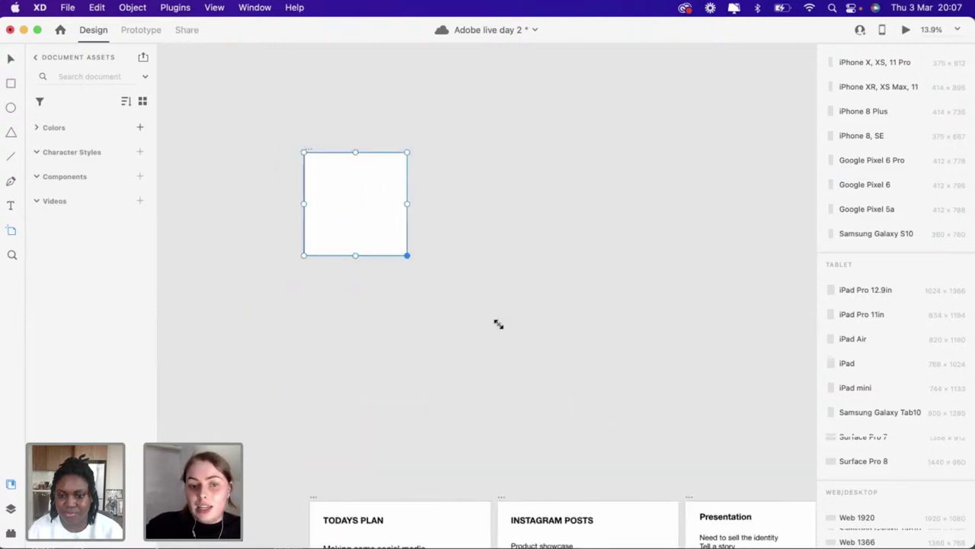
left_click_drag(498, 324, 475, 281)
key("super+z")
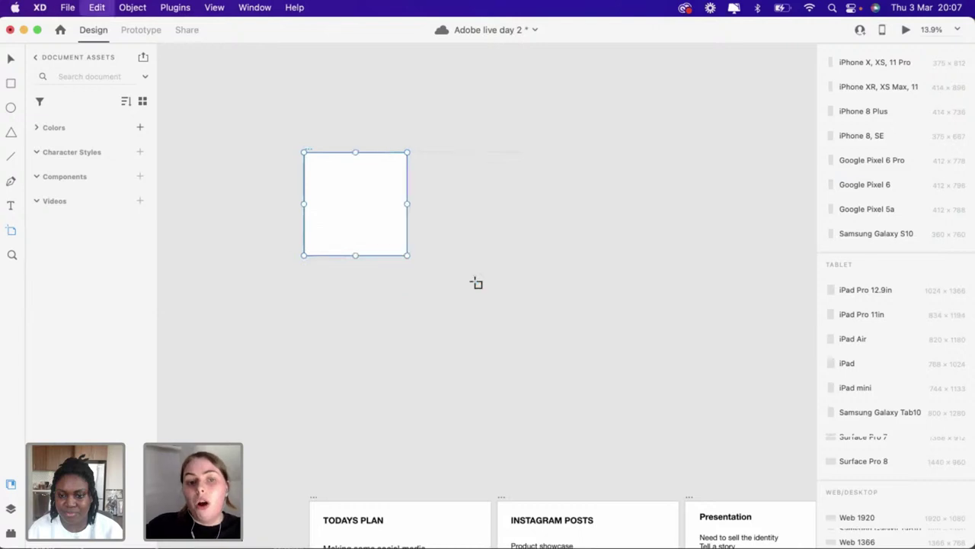
Zoom out with the Select tool and start renaming the Instagram Post – 1 artboard
scroll(291, 209, "up", 5)
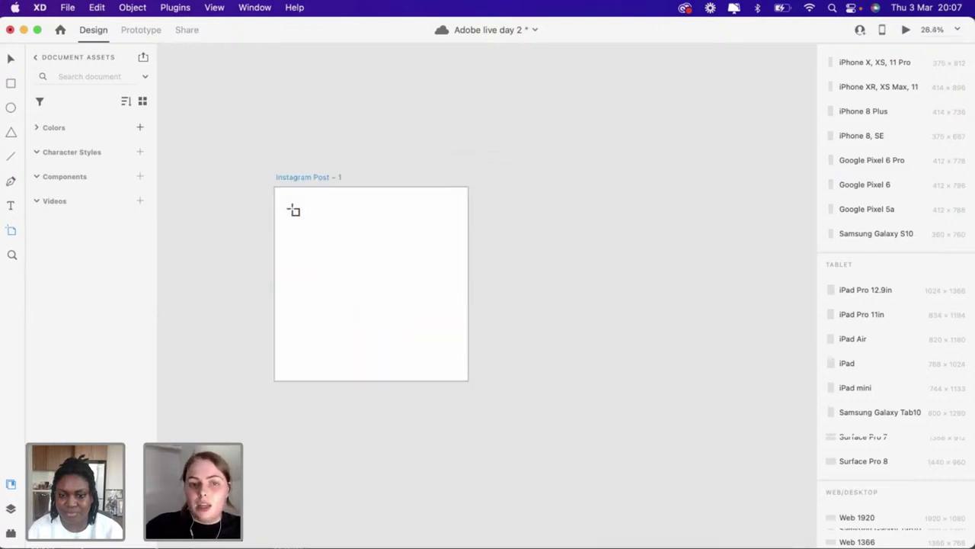
scroll(294, 209, "up", 3)
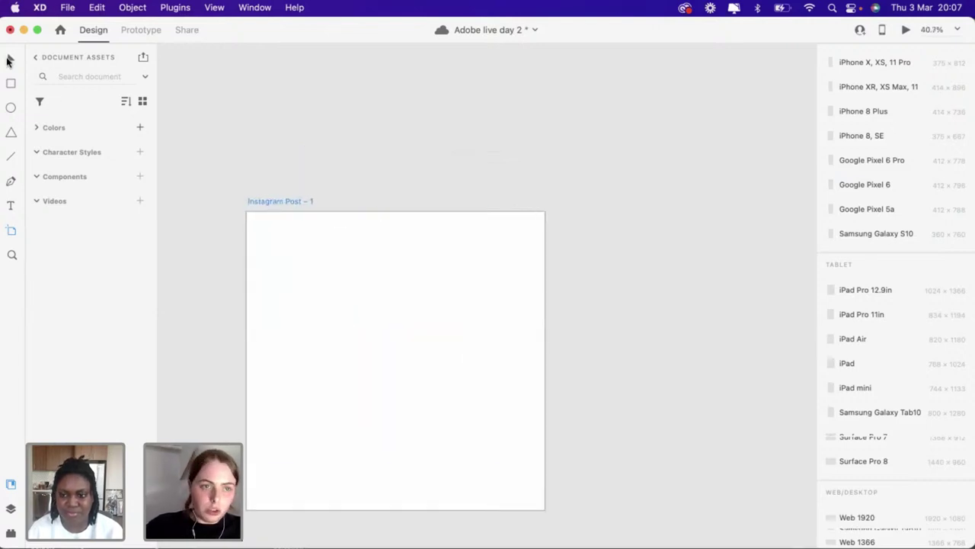
left_click(10, 60)
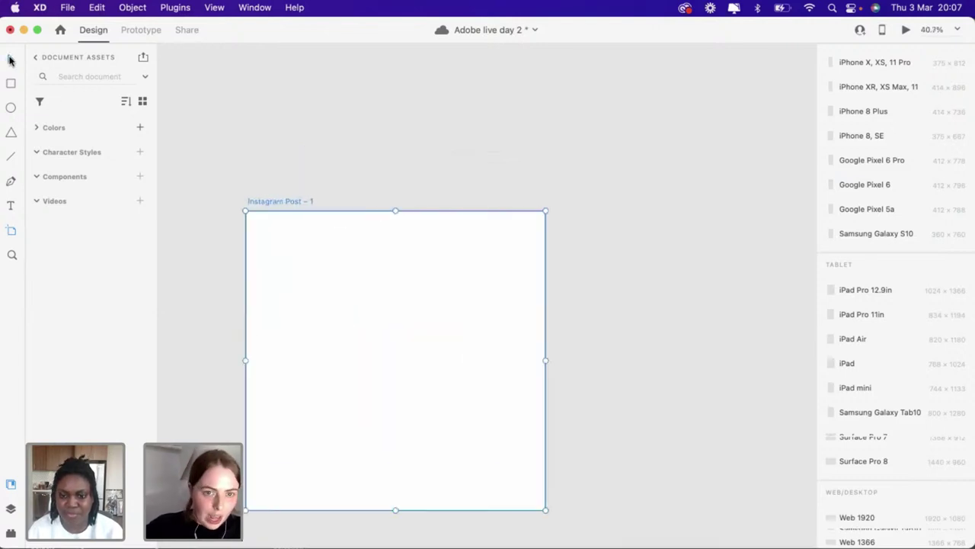
double_click(307, 202)
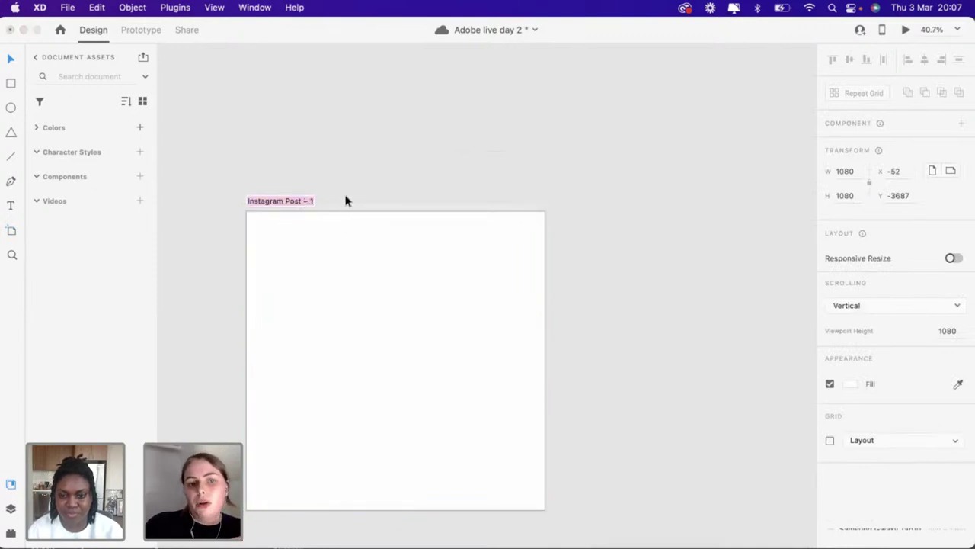
scroll(392, 161, "down", 6)
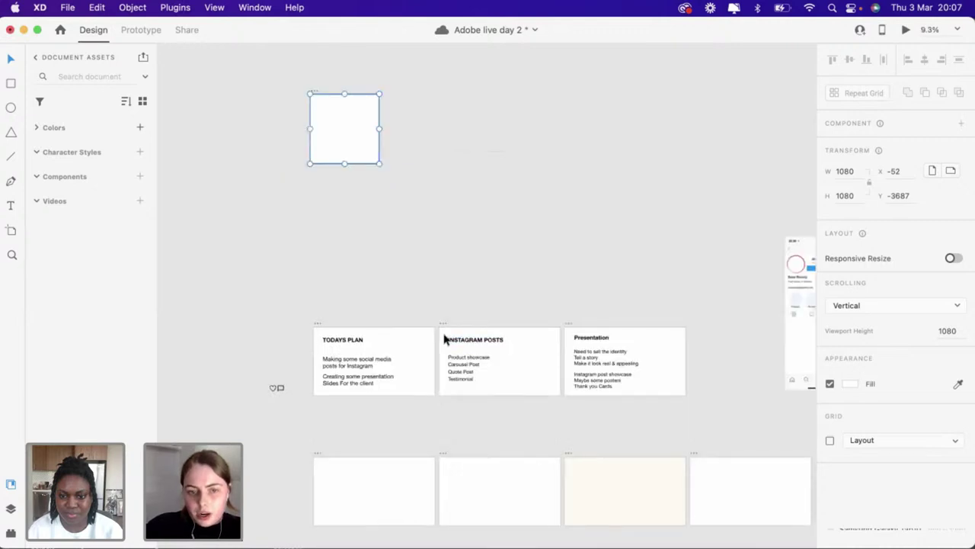
Paste a copy of the INSTAGRAM POSTS text group to the left of the new artboard
left_click(471, 378)
left_click(491, 392)
double_click(491, 392)
key("Escape")
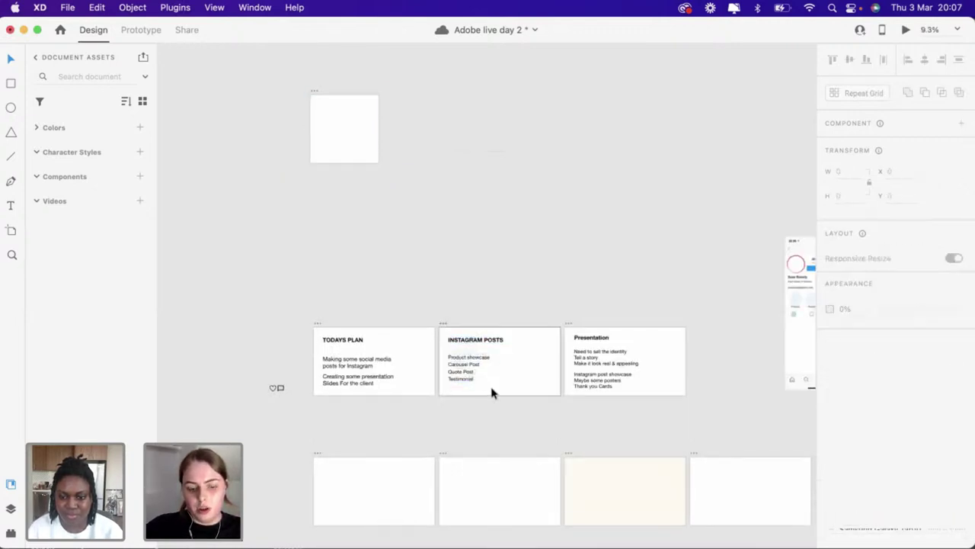
left_click(451, 332)
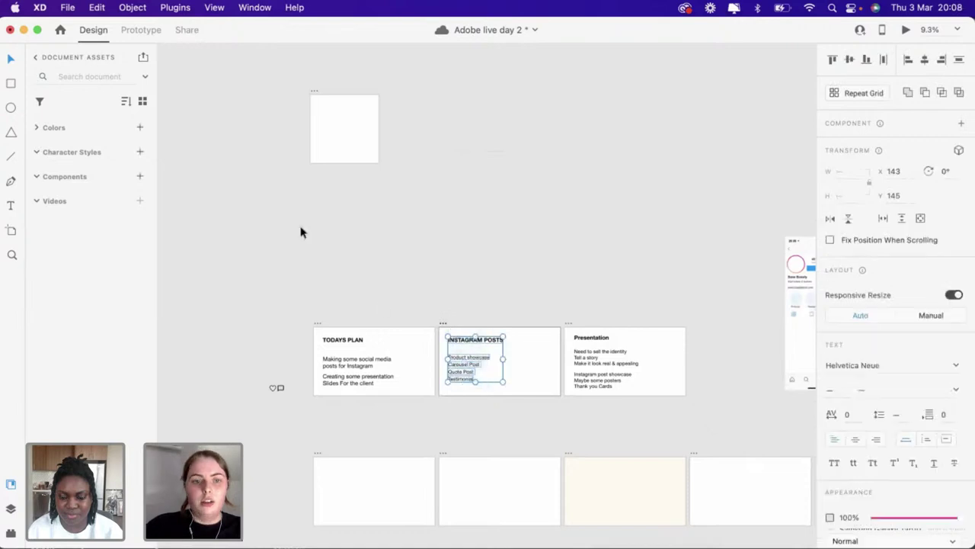
scroll(246, 242, "up", 5)
scroll(247, 242, "up", 3)
key("super+v")
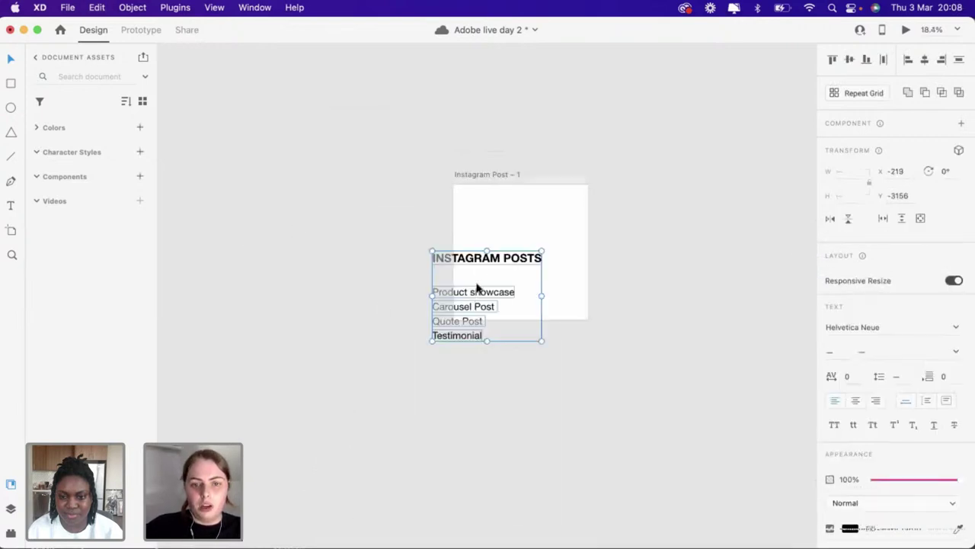
left_click_drag(473, 262, 333, 222)
left_click(383, 318)
Rename the Instagram Post – 1 artboard to 'Product Showcase'
key("super+equal")
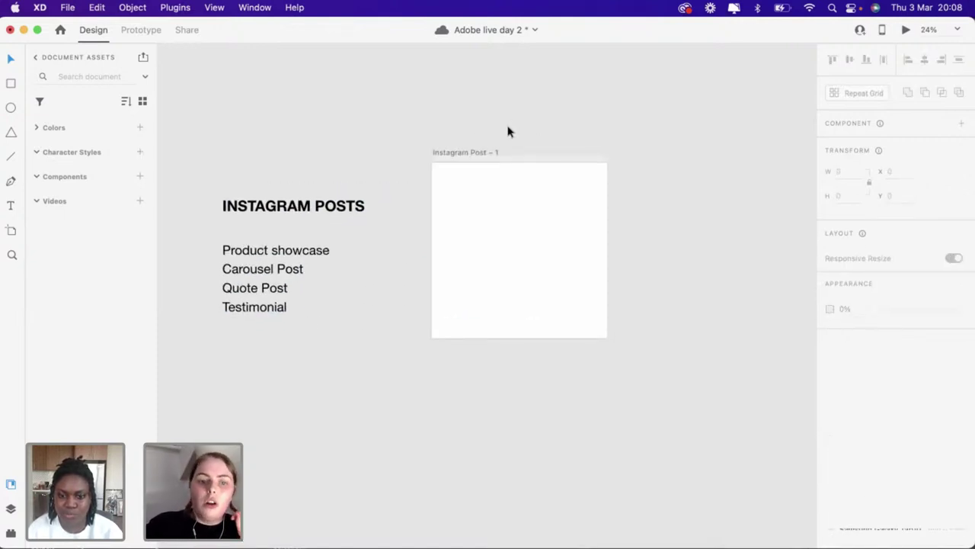
scroll(499, 156, "up", 5)
double_click(424, 159)
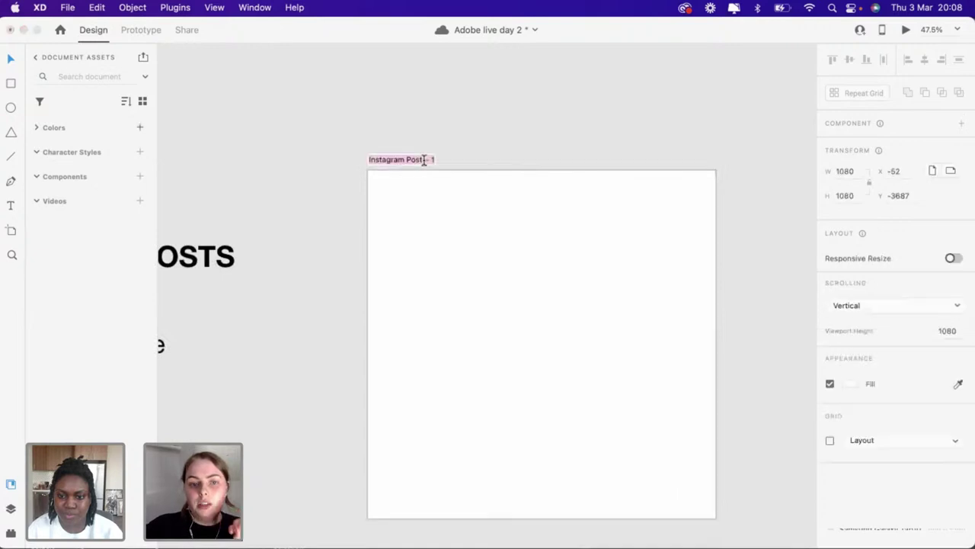
type("Product Showcase")
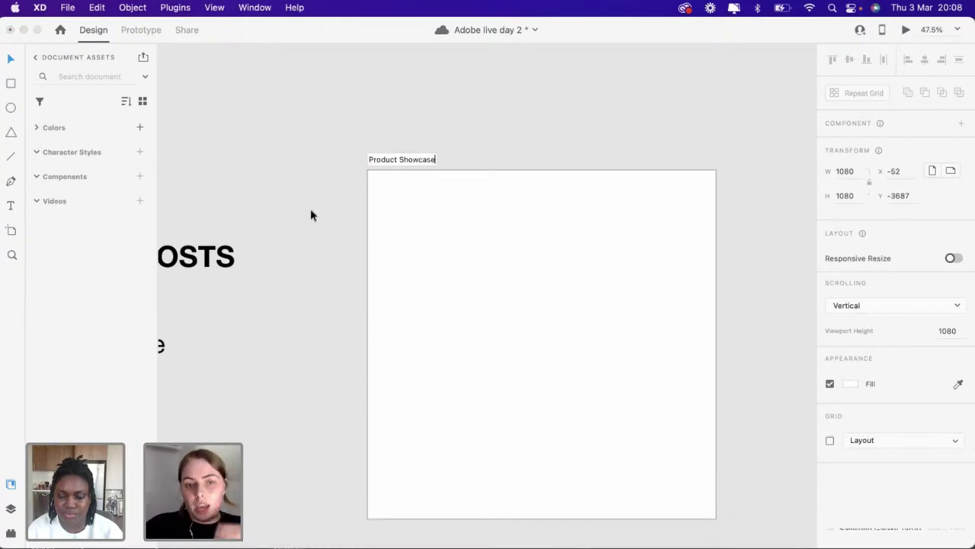
key("Return")
Review the canvas, then bring up Illustrator's Base 1.ai tube mockups
scroll(348, 194, "down", 3)
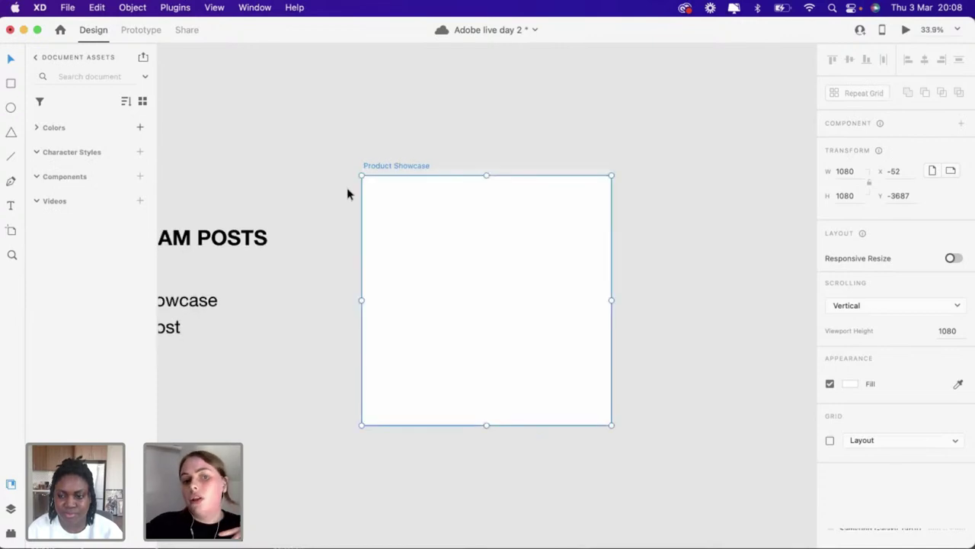
scroll(347, 194, "down", 3)
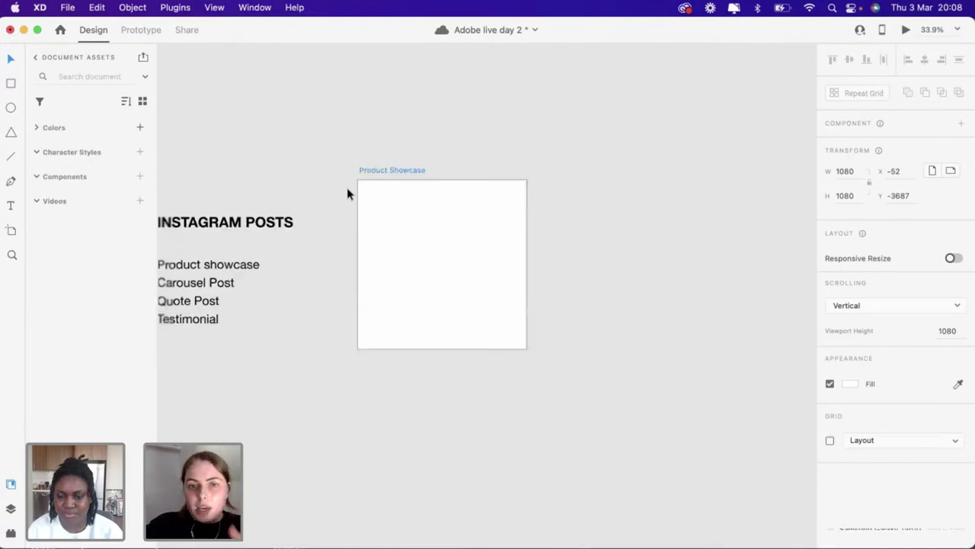
scroll(348, 194, "down", 5)
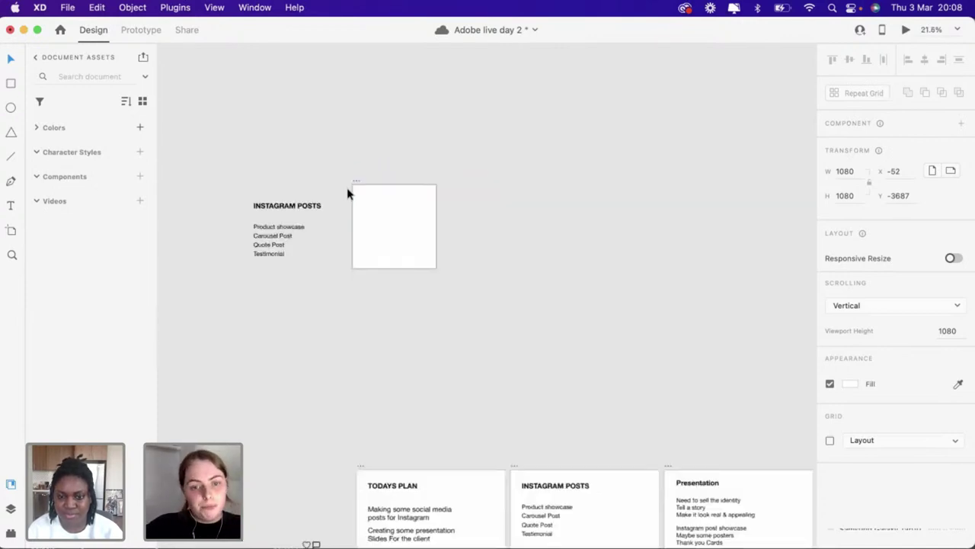
scroll(347, 194, "up", 2)
scroll(347, 193, "up", 4)
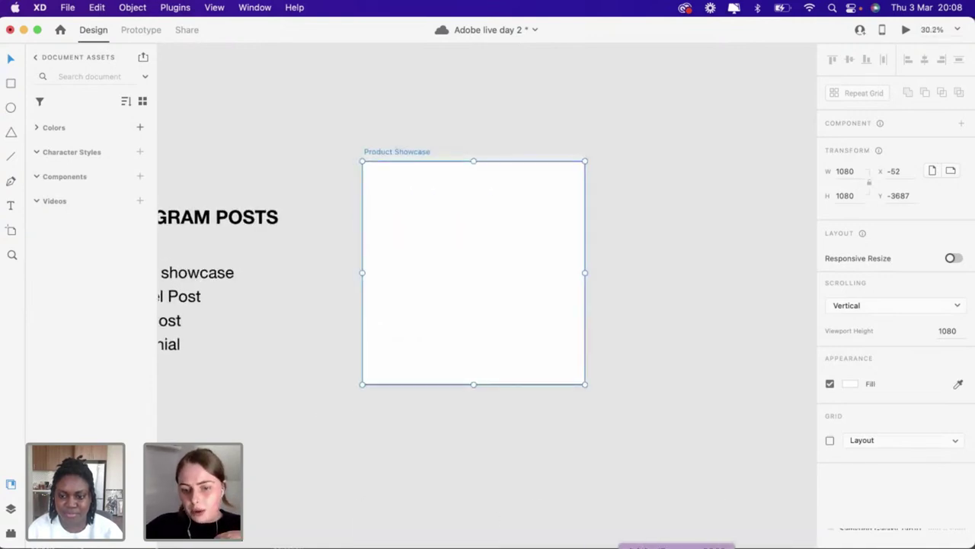
key("super+Tab")
Marquee-select and copy every part of the yellow SPF 30 tube, then return to XD
scroll(504, 354, "up", 6)
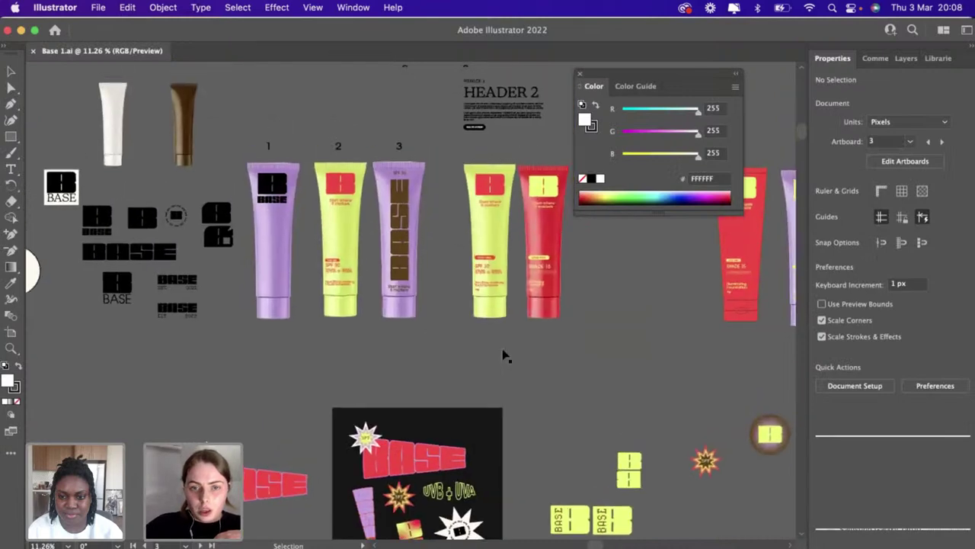
scroll(424, 347, "up", 5)
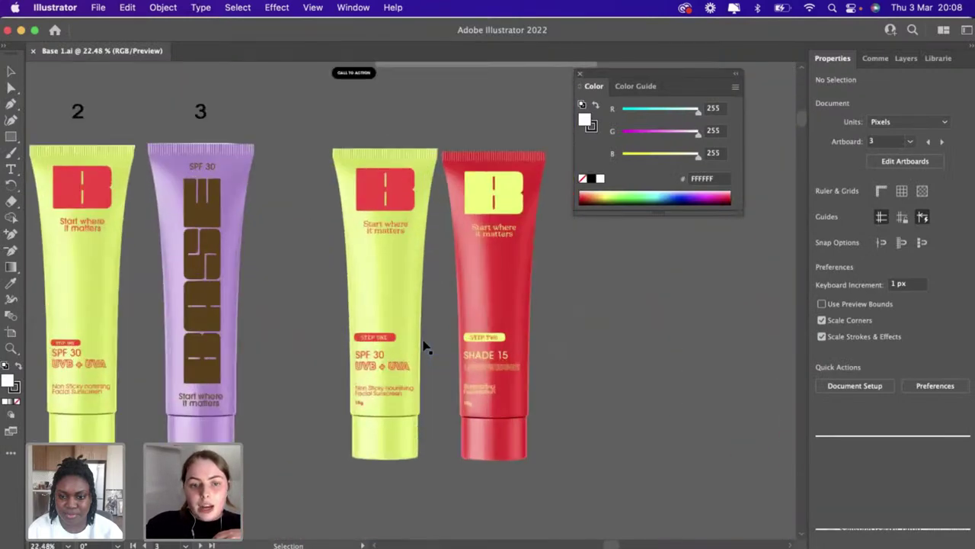
scroll(393, 350, "down", 4)
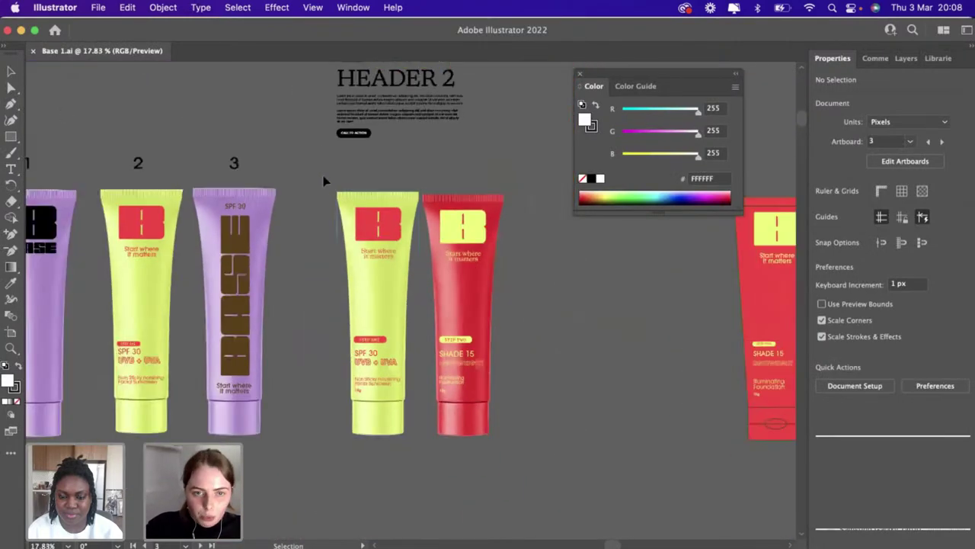
left_click(403, 434)
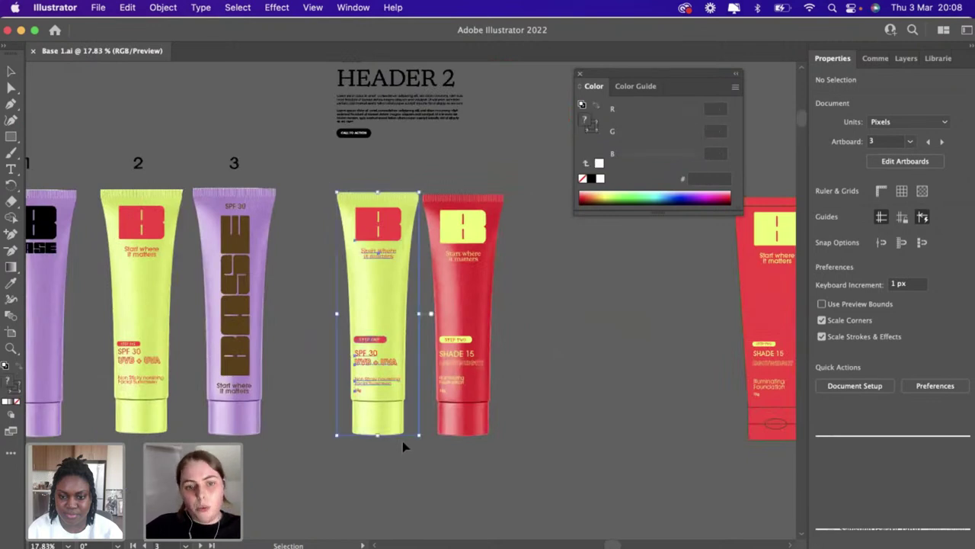
scroll(274, 290, "up", 3)
left_click(288, 315)
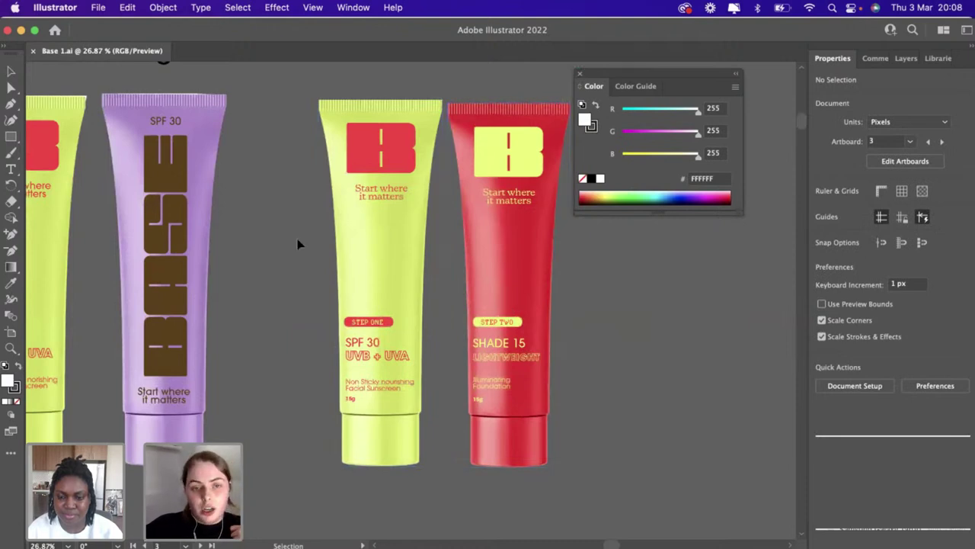
scroll(298, 244, "down", 2)
left_click_drag(394, 434, 390, 404)
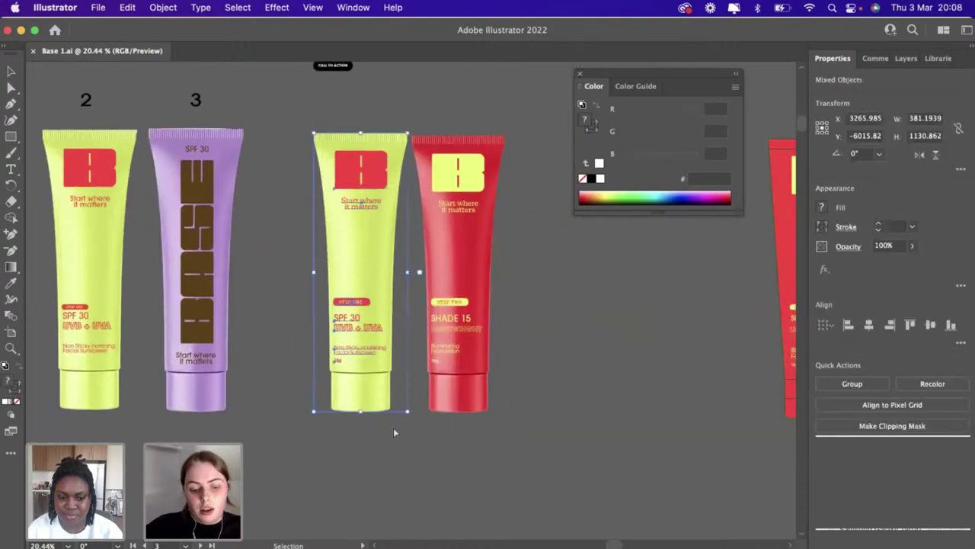
key("super+Tab")
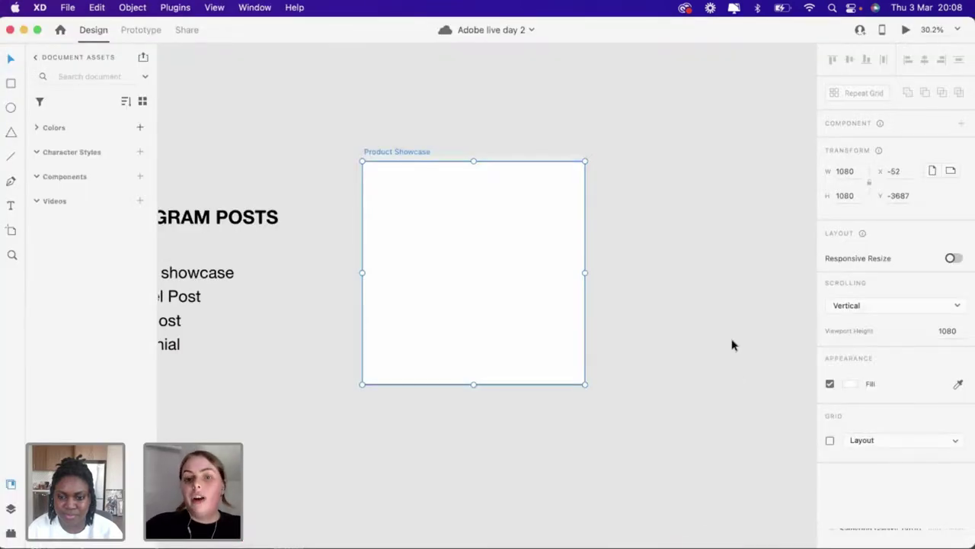
Paste the yellow tube onto Product Showcase, sized 312.26 × 926.35 at X 168, Y 89
left_click(679, 335)
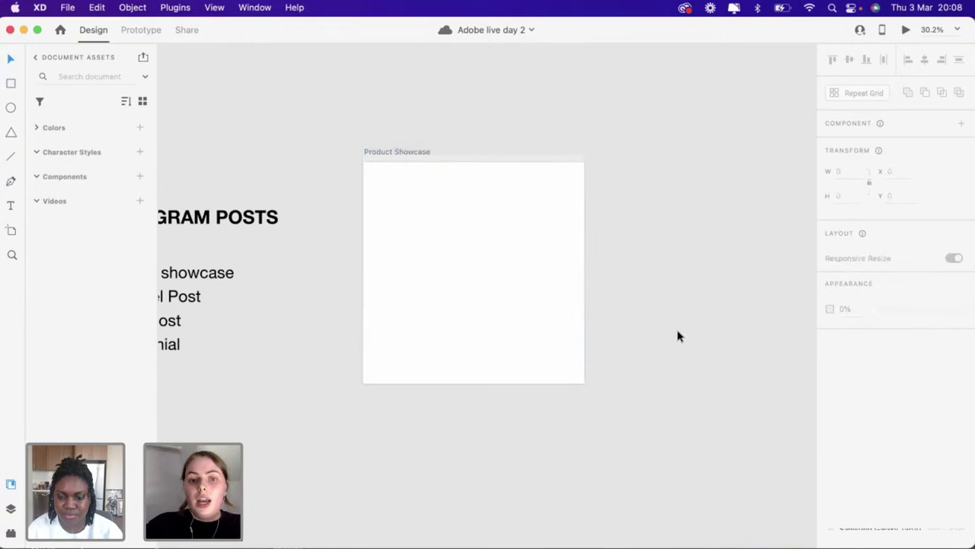
key("super+v")
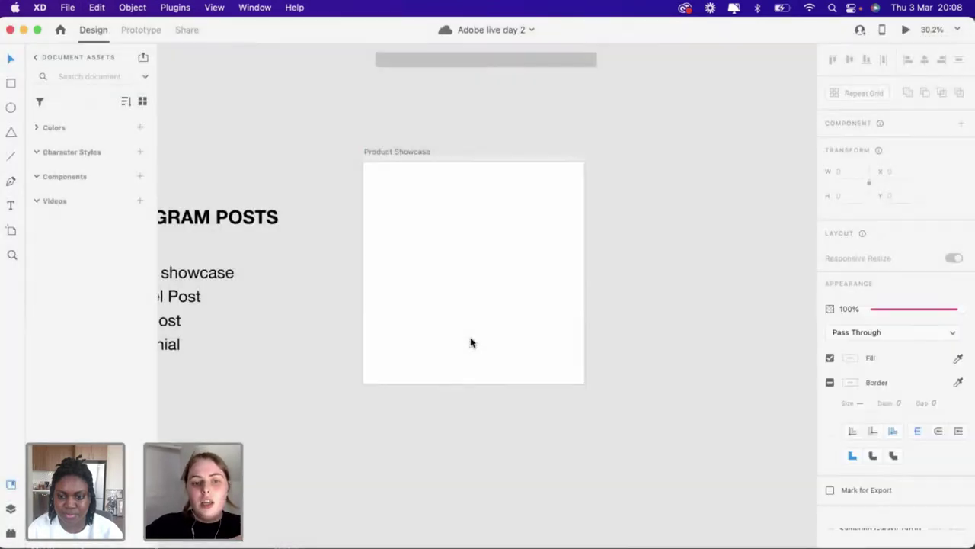
scroll(470, 342, "down", 2)
scroll(470, 342, "up", 5)
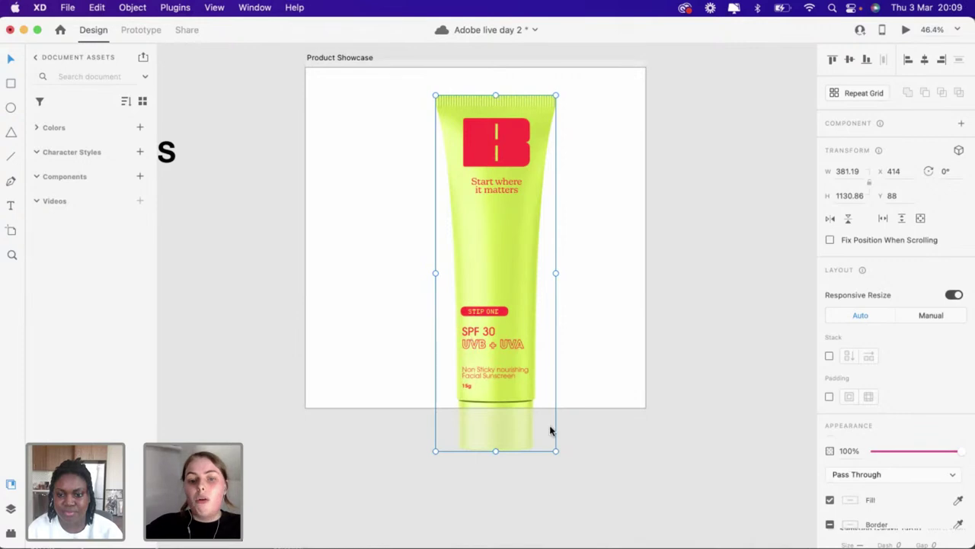
left_click_drag(555, 450, 515, 409)
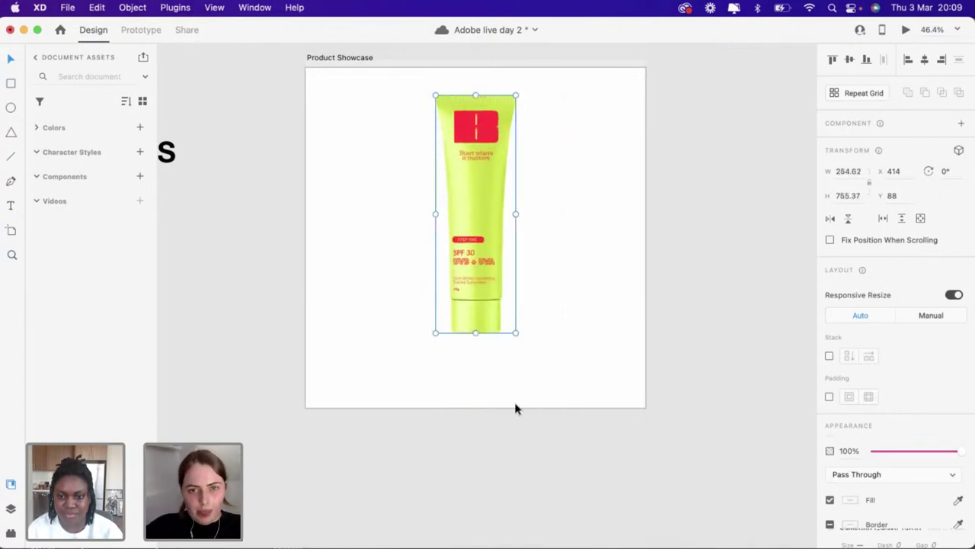
scroll(516, 409, "up", 5)
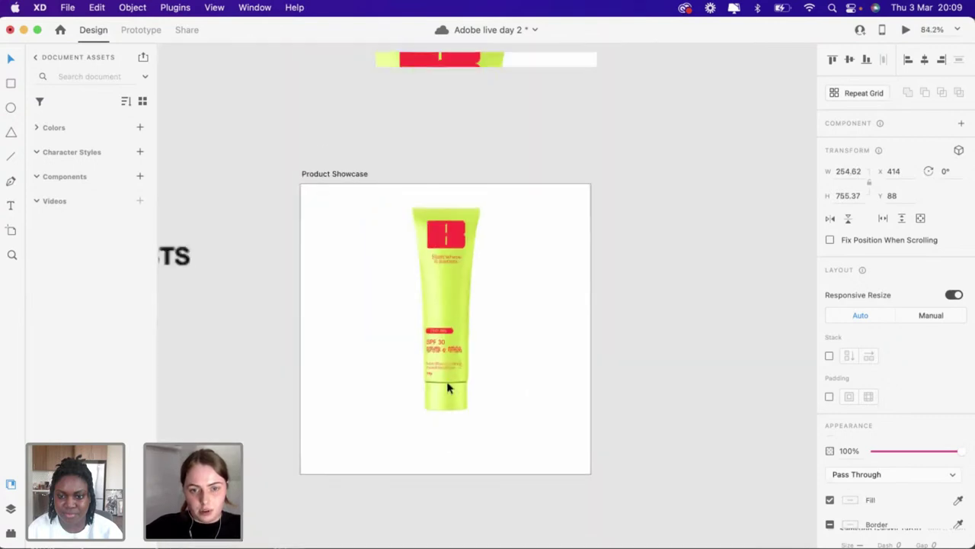
left_click_drag(448, 388, 451, 469)
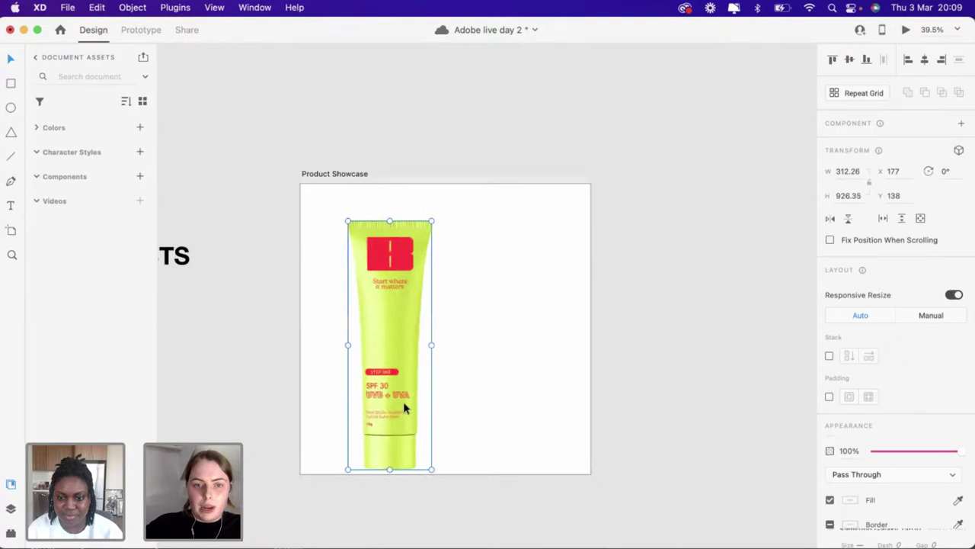
left_click_drag(397, 393, 403, 398)
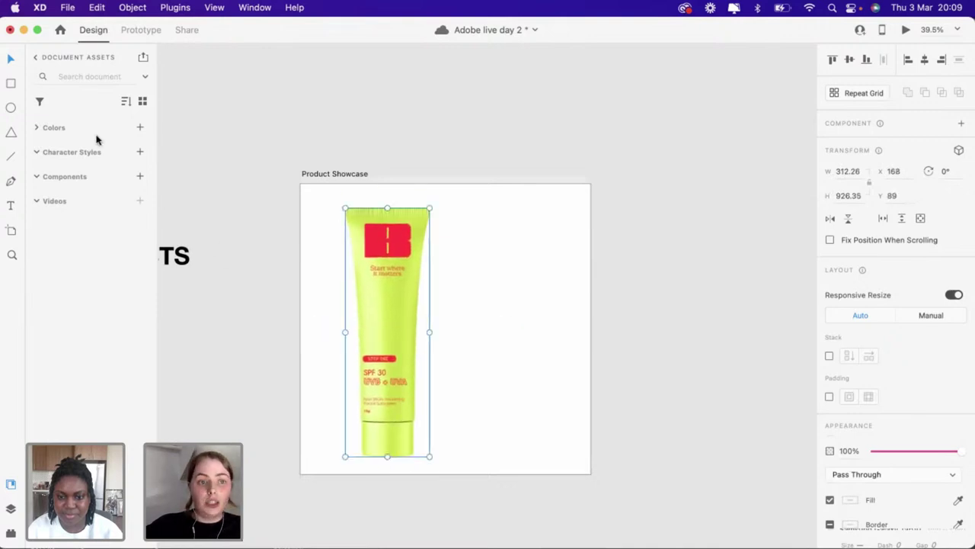
left_click(37, 60)
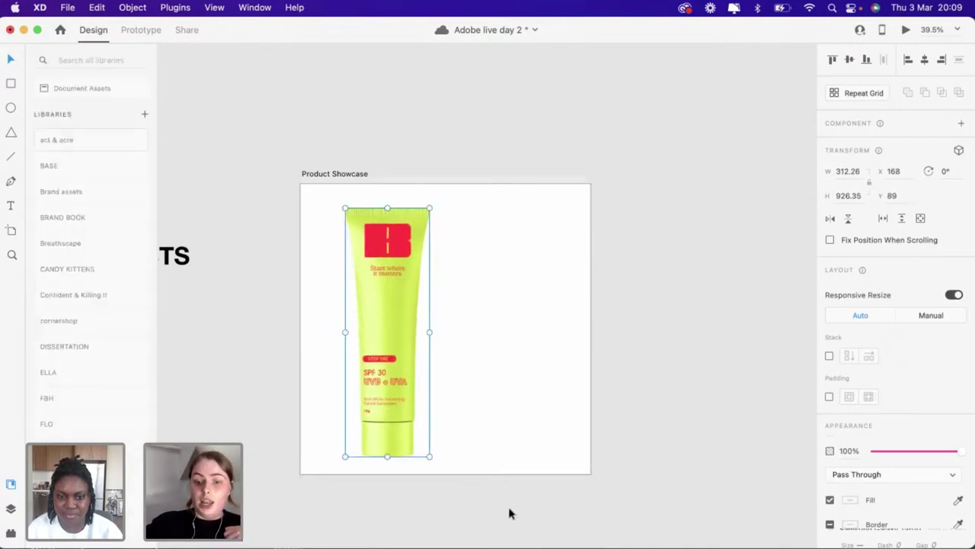
Open the BASE colour library in XD and select the Product Showcase artboard
key("super+Tab")
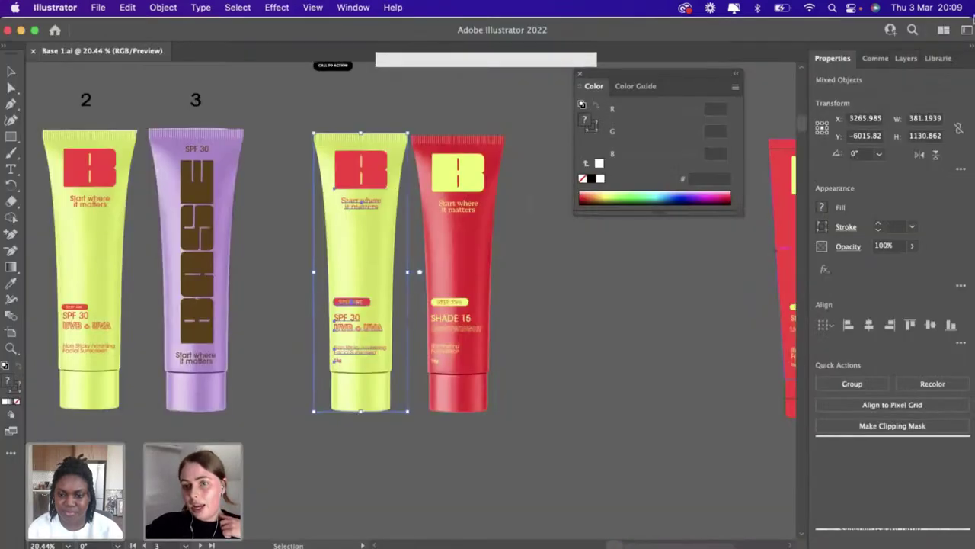
left_click(945, 58)
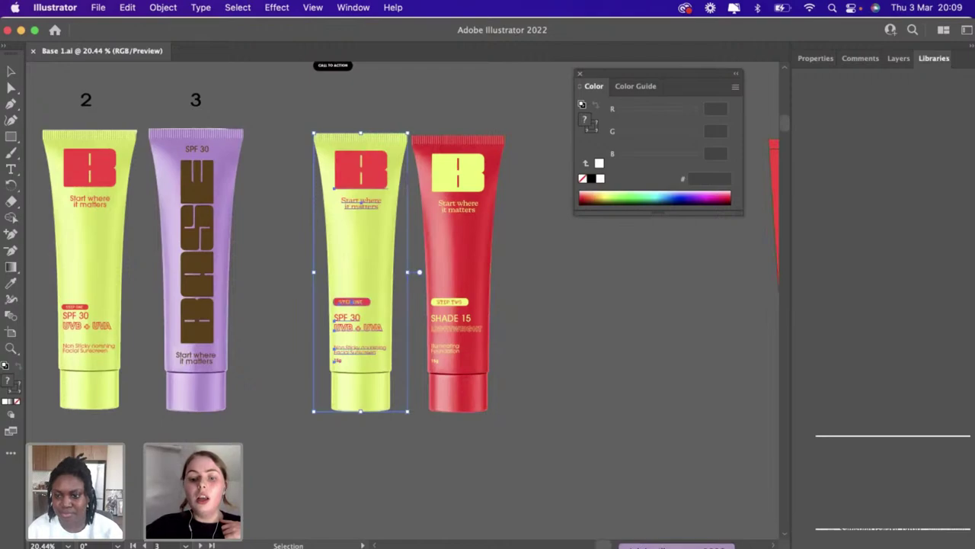
key("super+Tab")
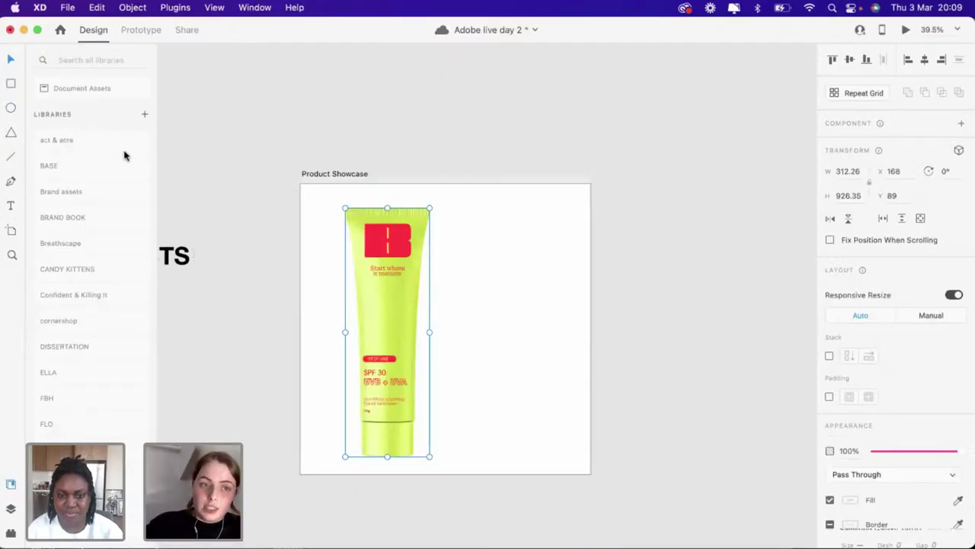
left_click(77, 167)
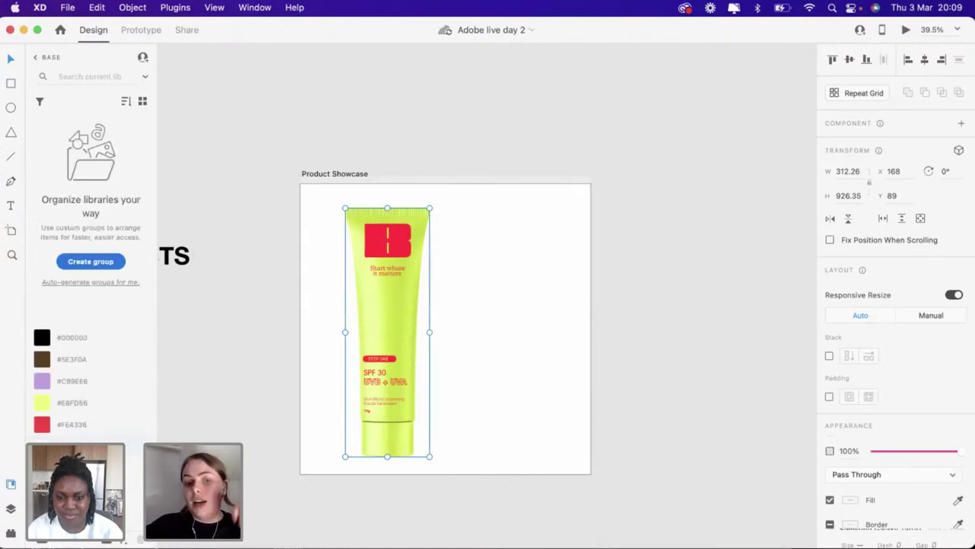
left_click(216, 416)
scroll(216, 416, "down", 2)
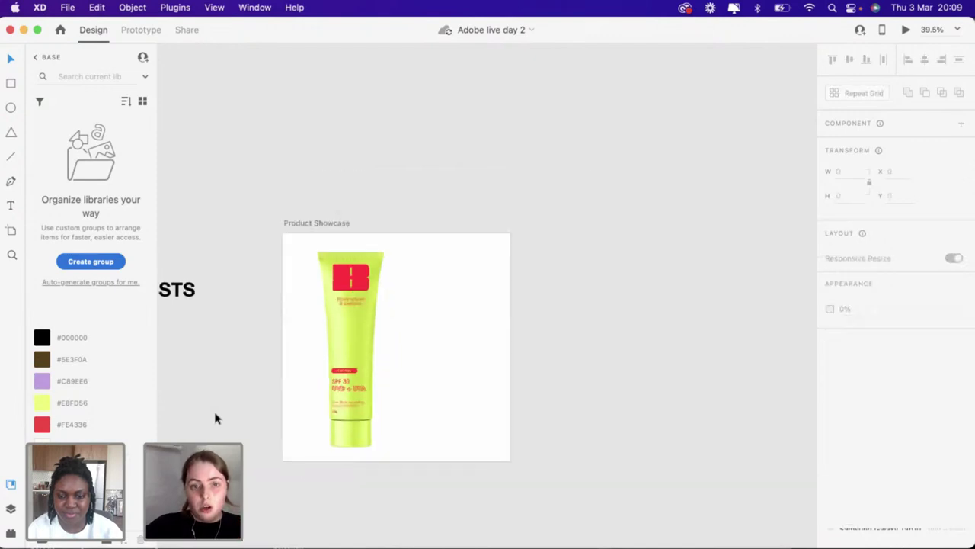
left_click(310, 230)
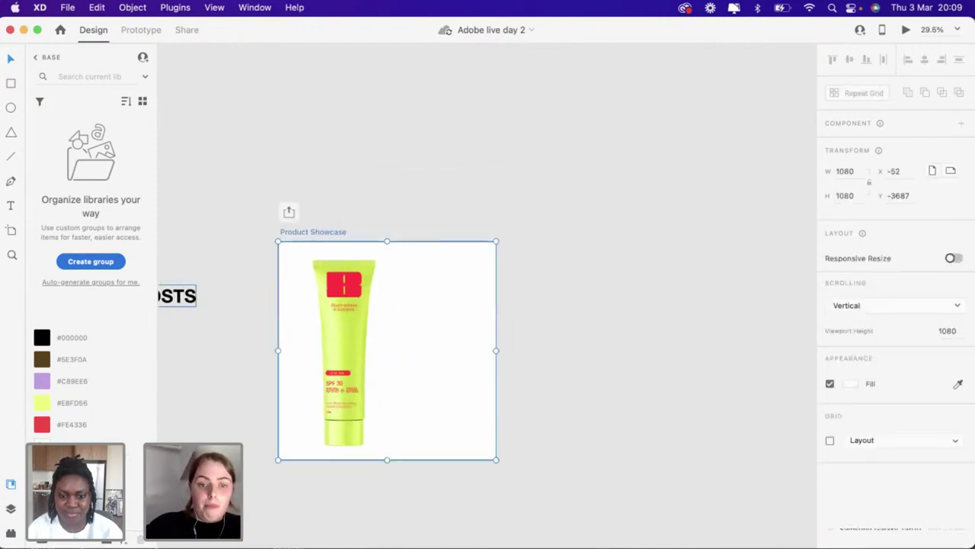
Try cream, purple #C89EE6 and black artboard fills, settling on brown #5E3F0A
left_click(137, 445)
left_click(251, 236)
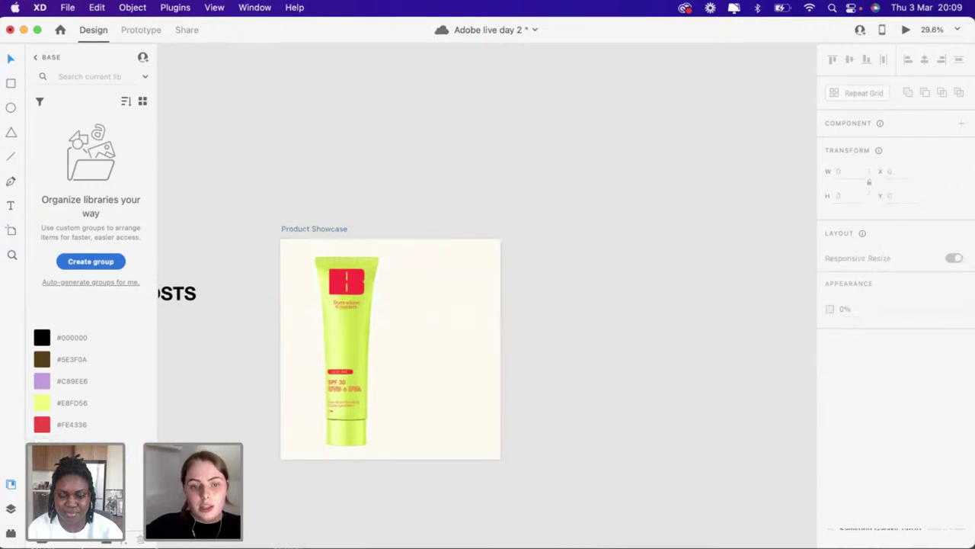
scroll(250, 236, "up", 3)
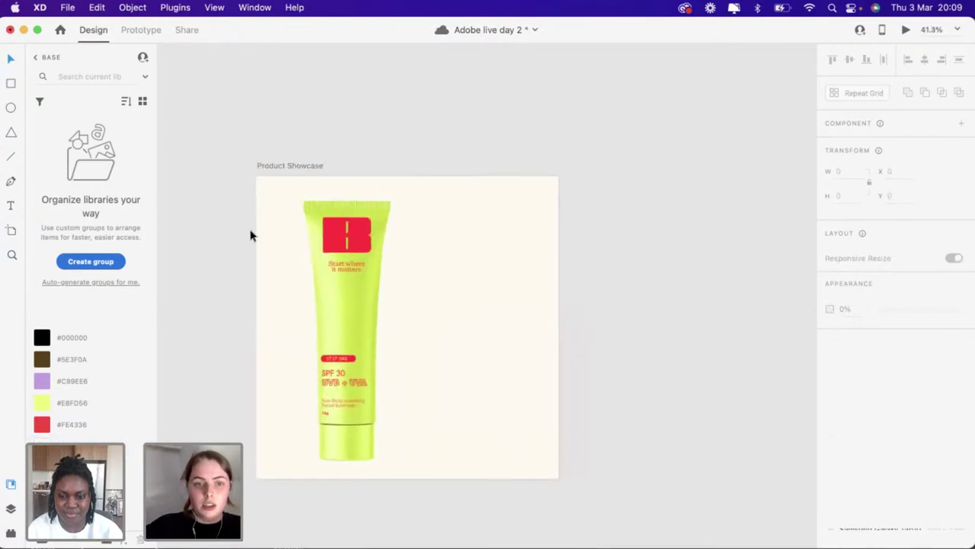
left_click(265, 166)
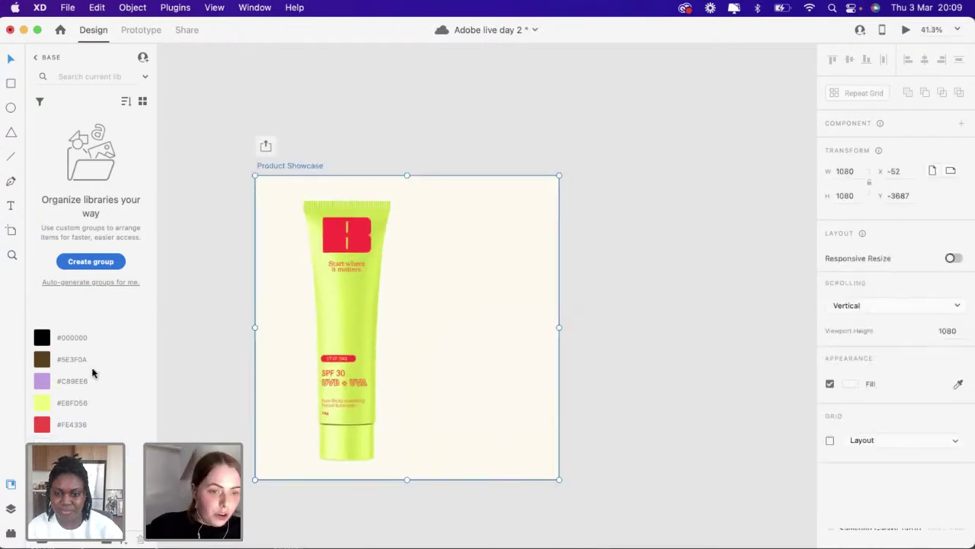
left_click(42, 381)
left_click(43, 360)
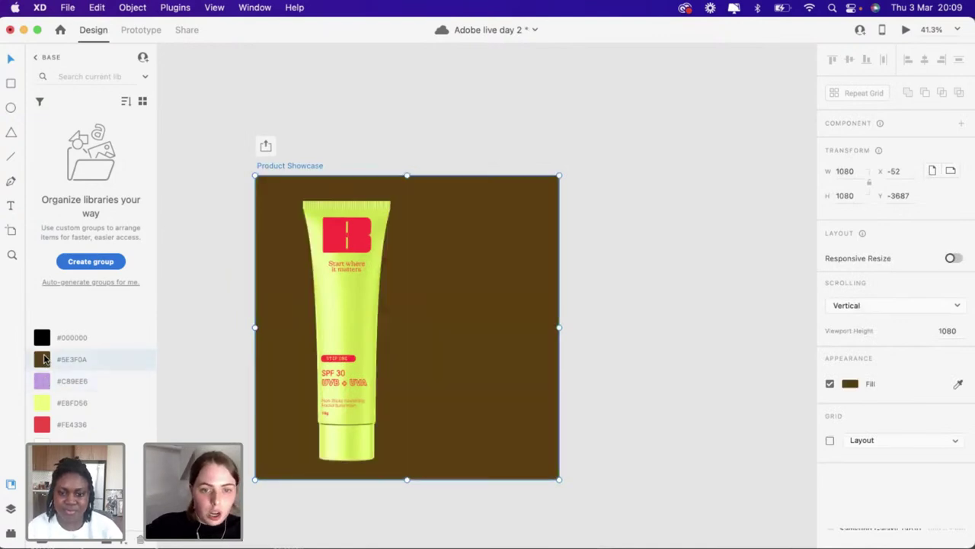
left_click(42, 338)
left_click(44, 362)
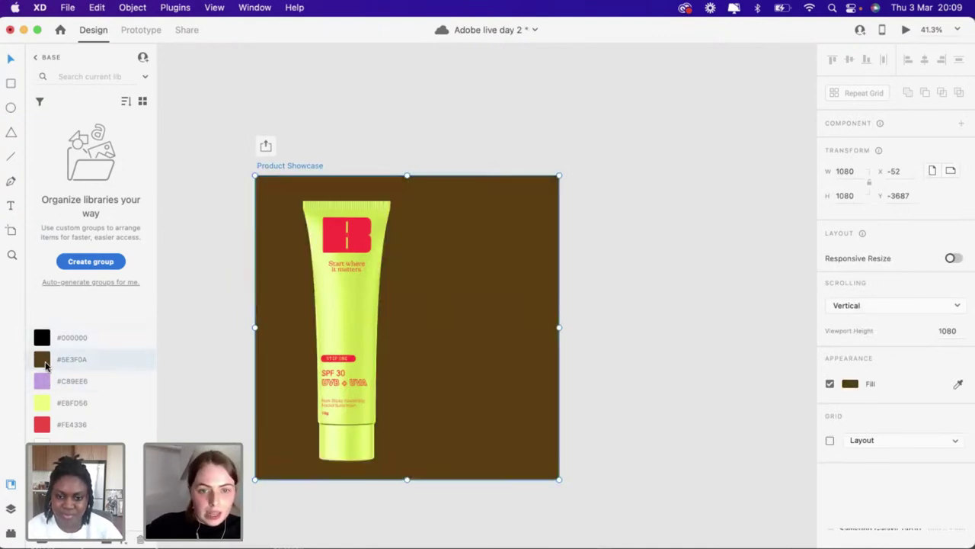
scroll(369, 332, "up", 2)
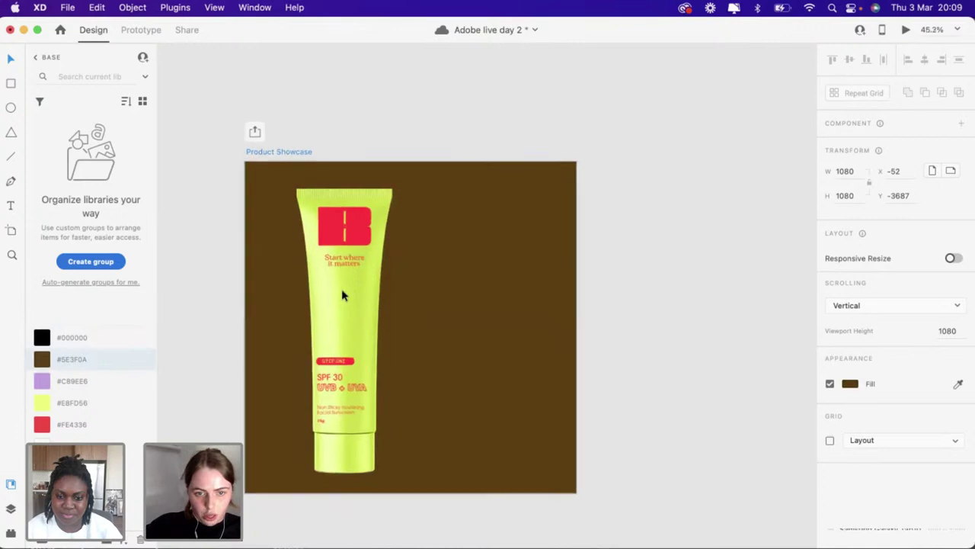
left_click(286, 185)
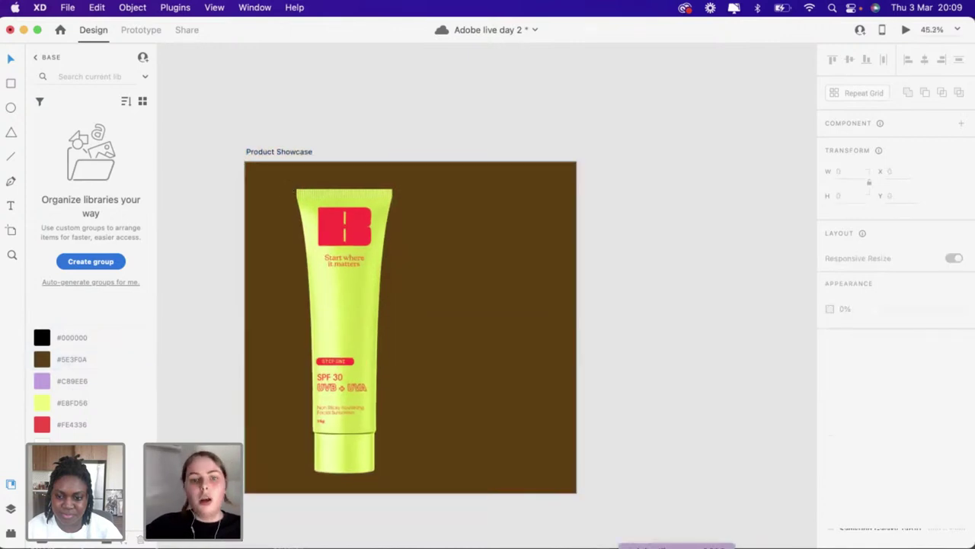
Copy the red SHADE 15 tube from Illustrator and paste it onto the Product Showcase artboard
key("super+Tab")
left_click(430, 114)
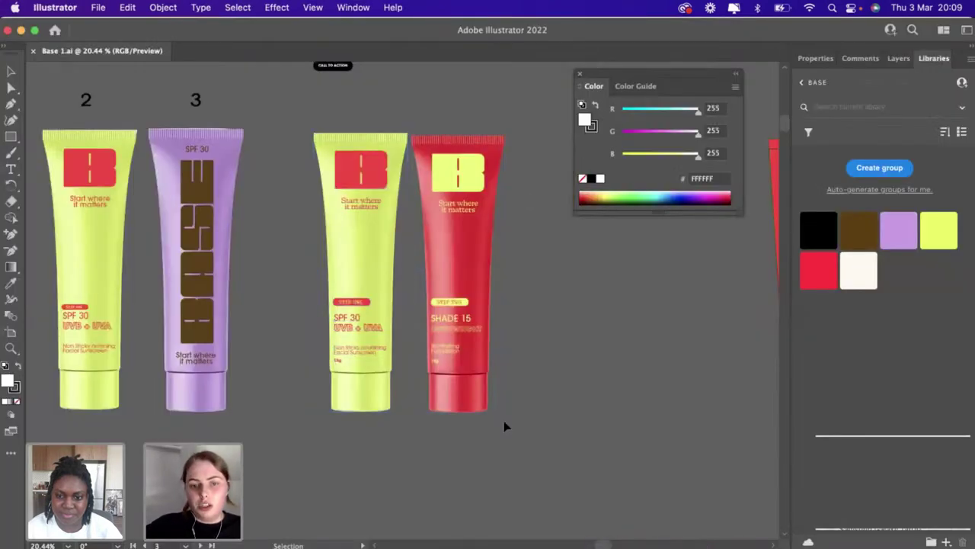
key("super+z")
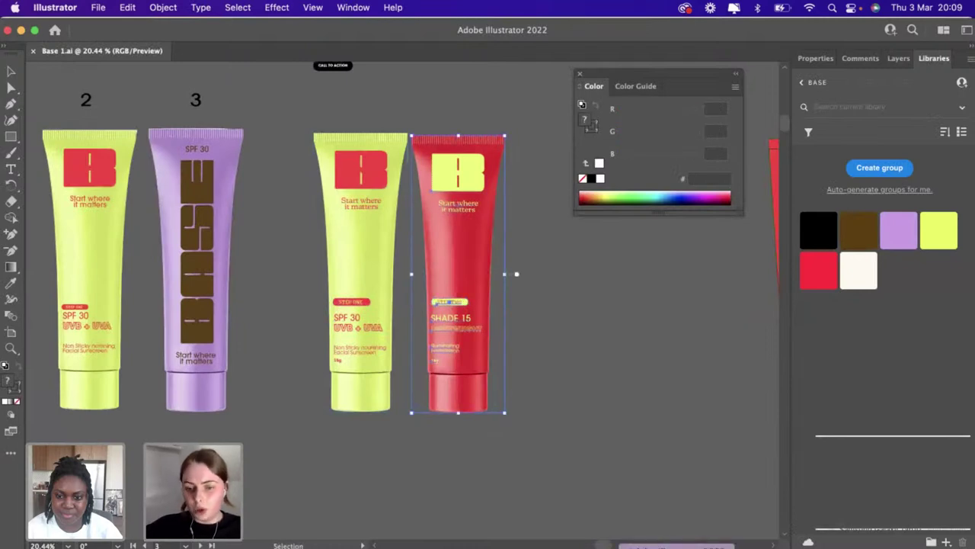
key("super+Tab")
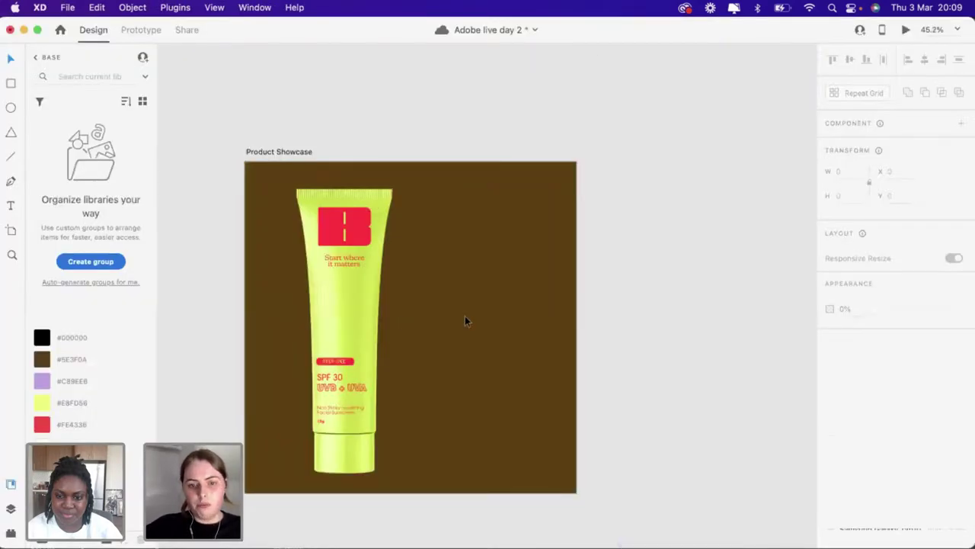
key("super+v")
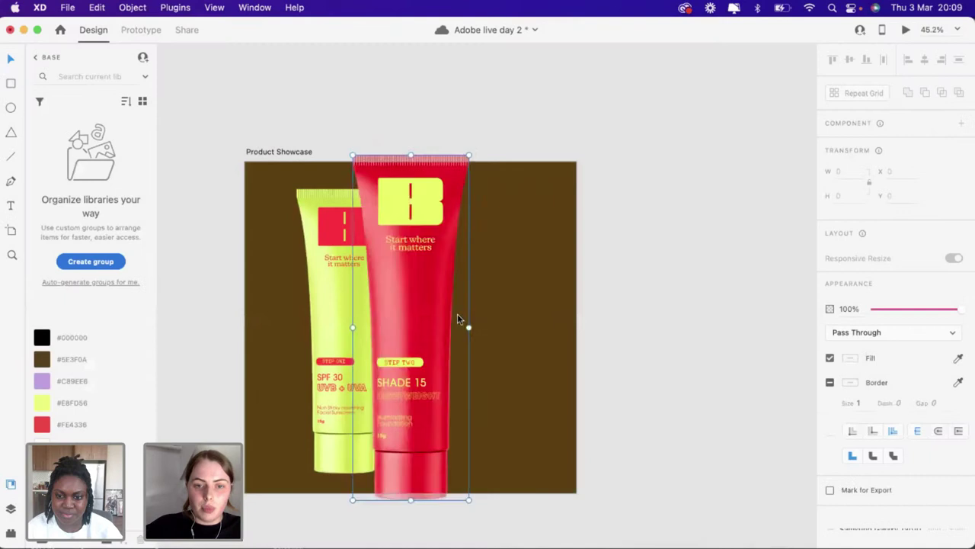
Shrink the red tube to the yellow tube's height and place the two tubes side by side
mouse_move(461, 320)
left_mouse_down()
mouse_move(472, 319)
mouse_move(443, 326)
left_mouse_up()
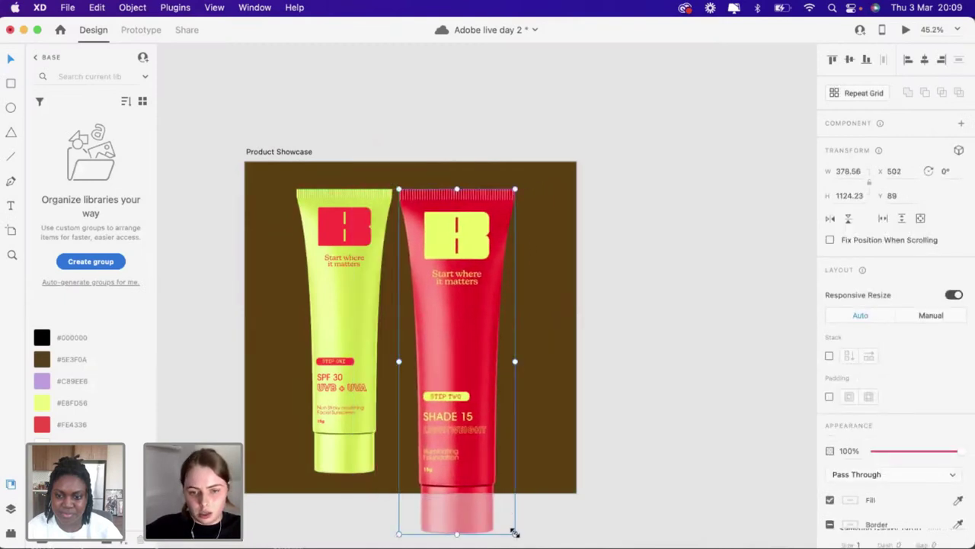
mouse_move(496, 522)
left_mouse_down()
mouse_move(483, 505)
mouse_move(494, 524)
left_mouse_up()
left_click(651, 445)
scroll(555, 438, "up", 3)
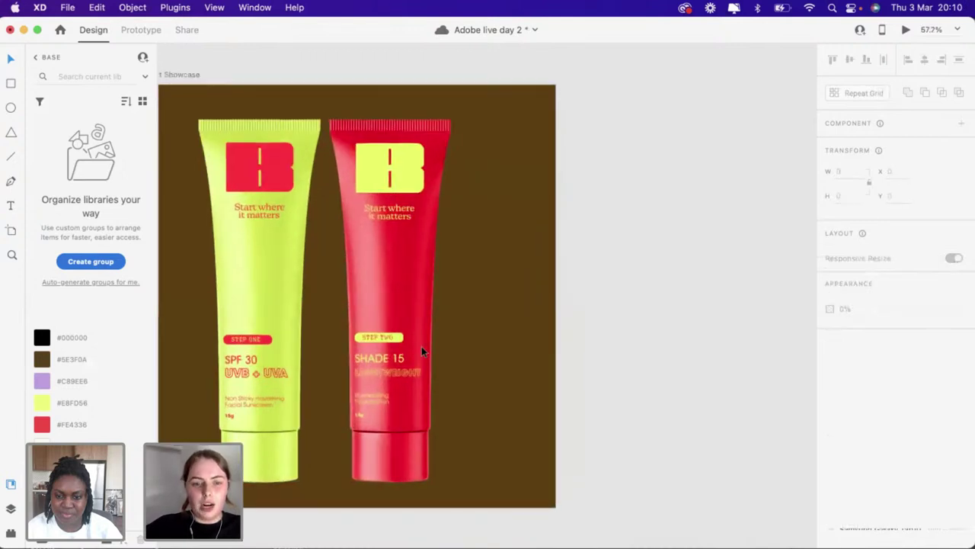
left_click_drag(421, 347, 442, 342)
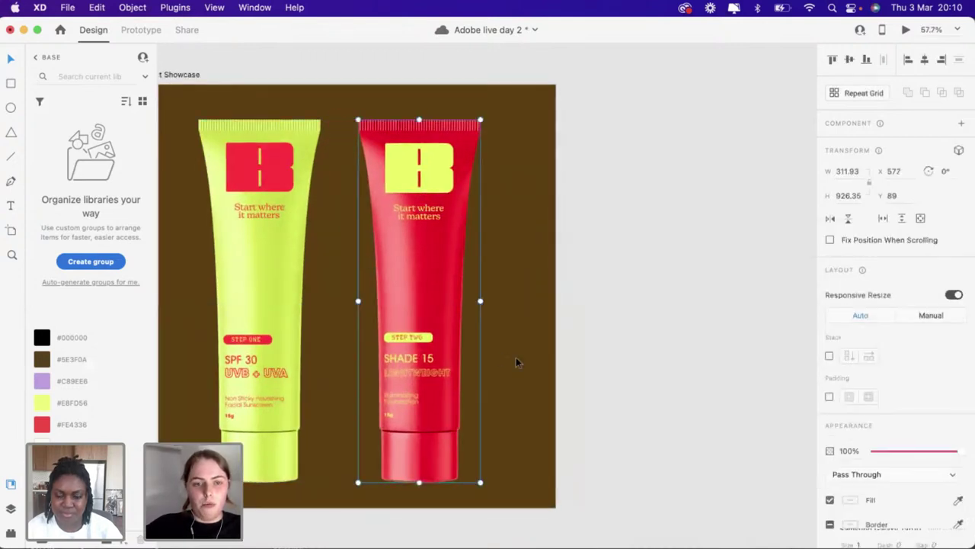
scroll(516, 361, "left", 5)
left_click_drag(516, 361, 523, 362)
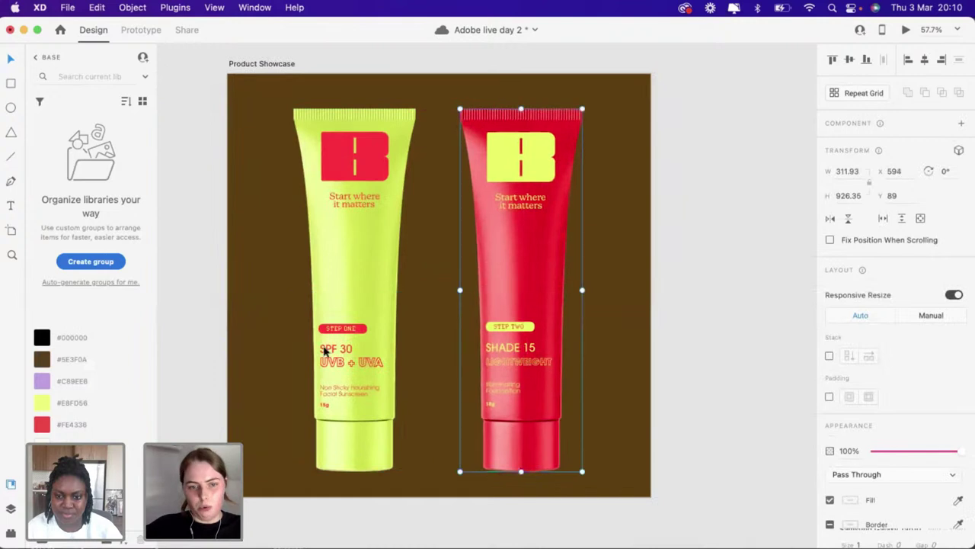
left_click_drag(323, 335, 360, 335)
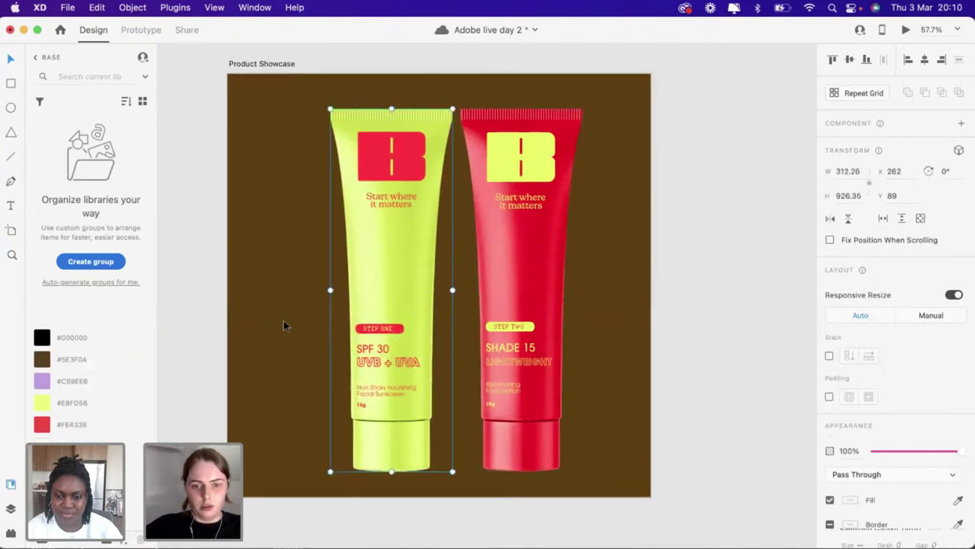
left_click(283, 321)
left_click(526, 320)
scroll(388, 305, "up", 3)
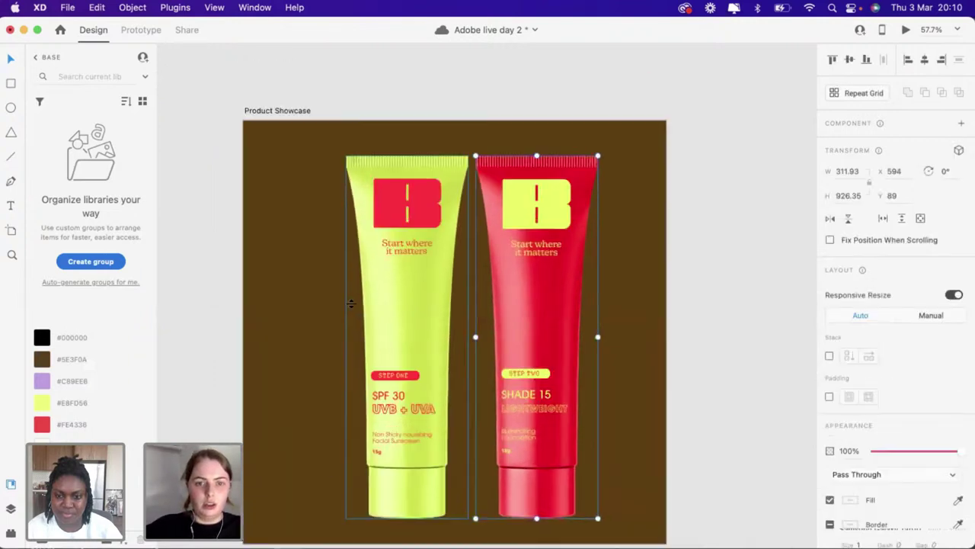
Try red, yellow, purple and brown artboard backgrounds, settling on cream
left_click(270, 118)
key("super+z")
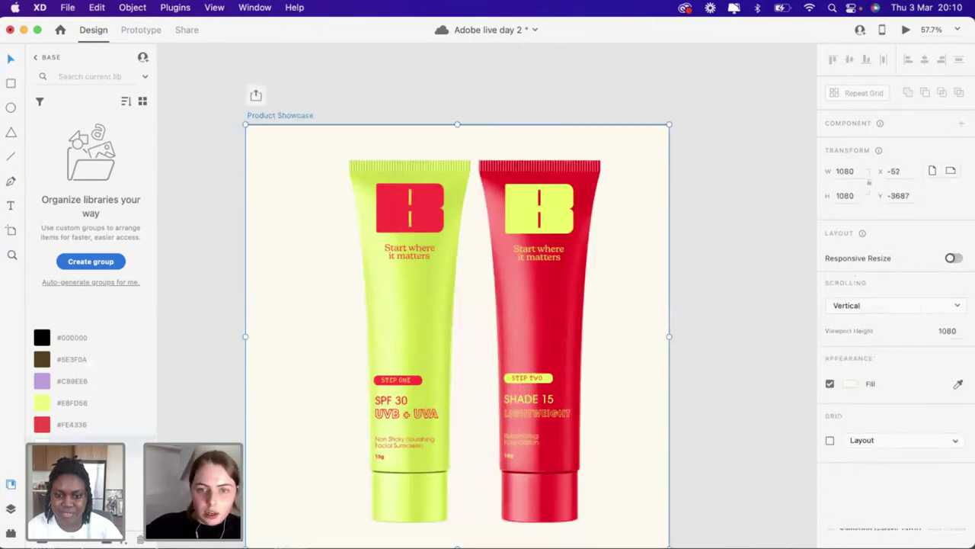
left_click(44, 429)
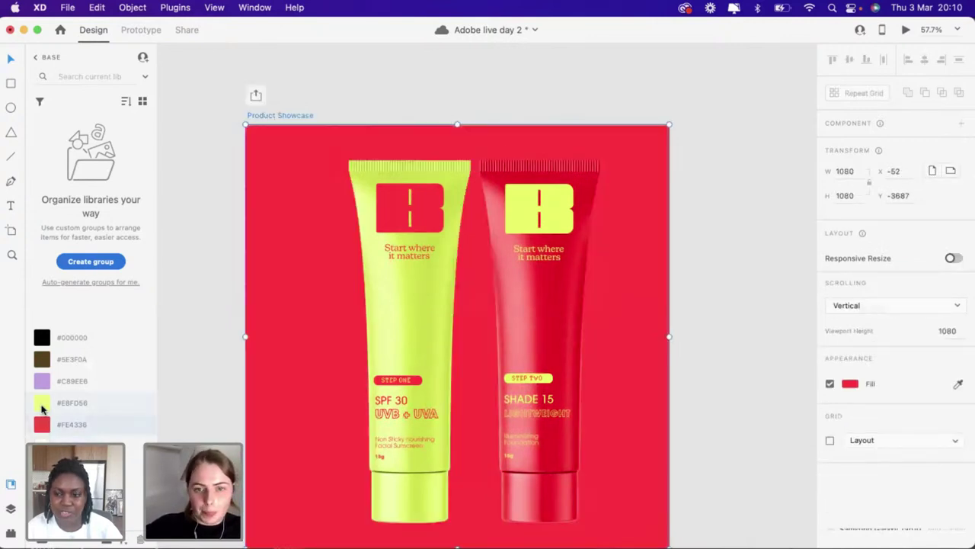
left_click(42, 405)
left_click(42, 385)
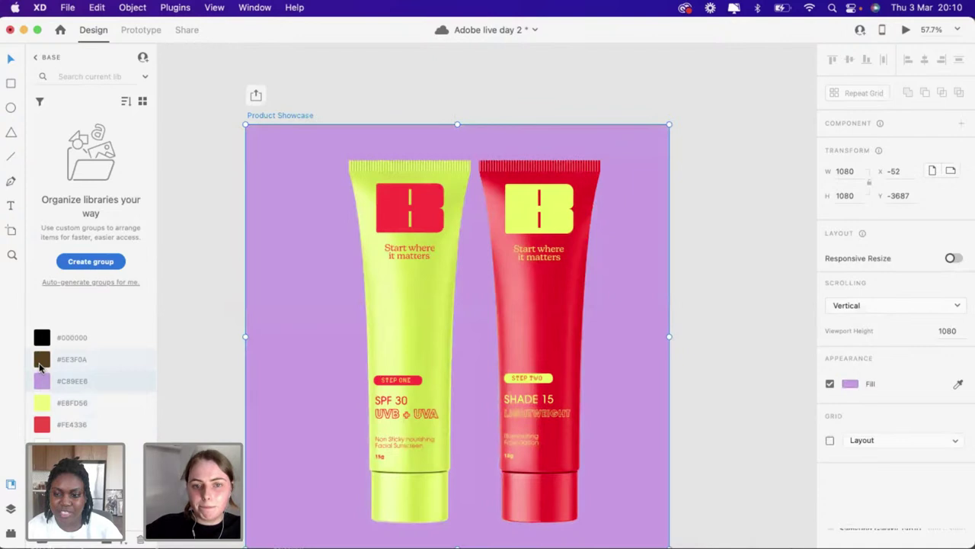
left_click(41, 360)
left_click(87, 440)
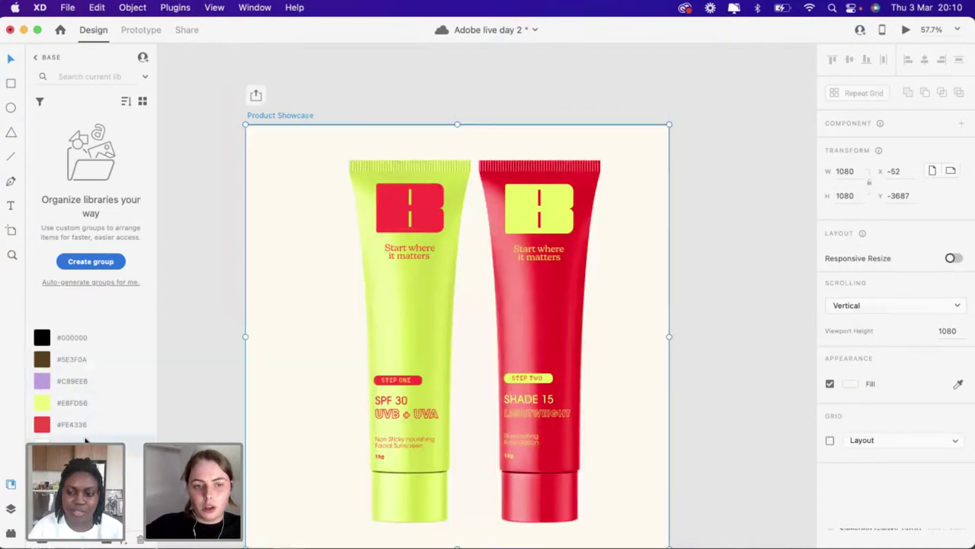
left_click(215, 438)
scroll(218, 435, "down", 5)
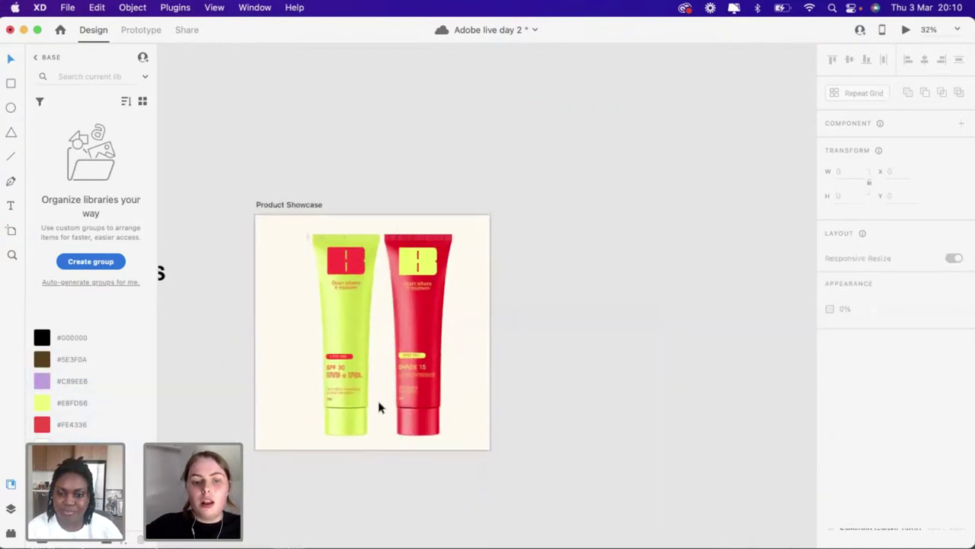
Rearrange the yellow and red tubes together near the centre of the artboard
left_click(367, 421)
left_click_drag(352, 418, 324, 410)
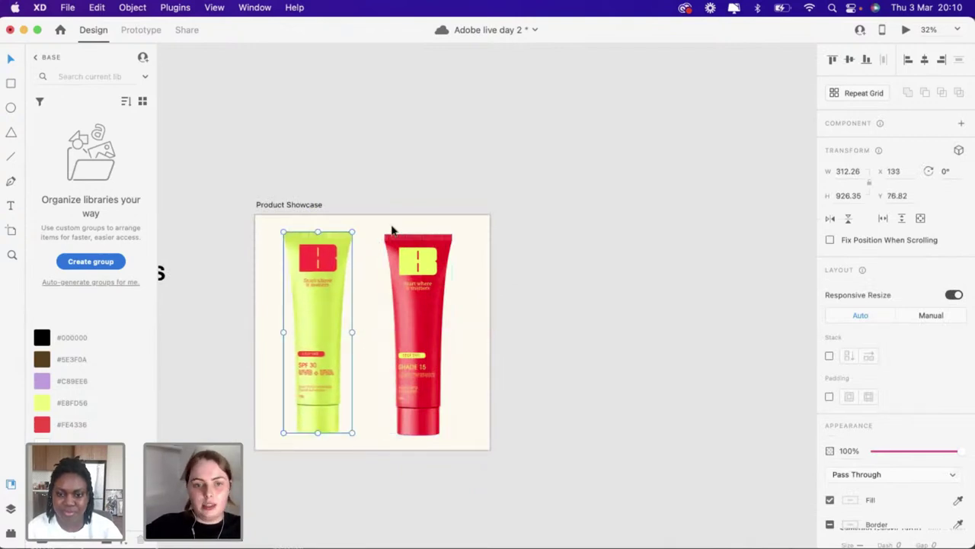
left_click_drag(392, 229, 433, 172)
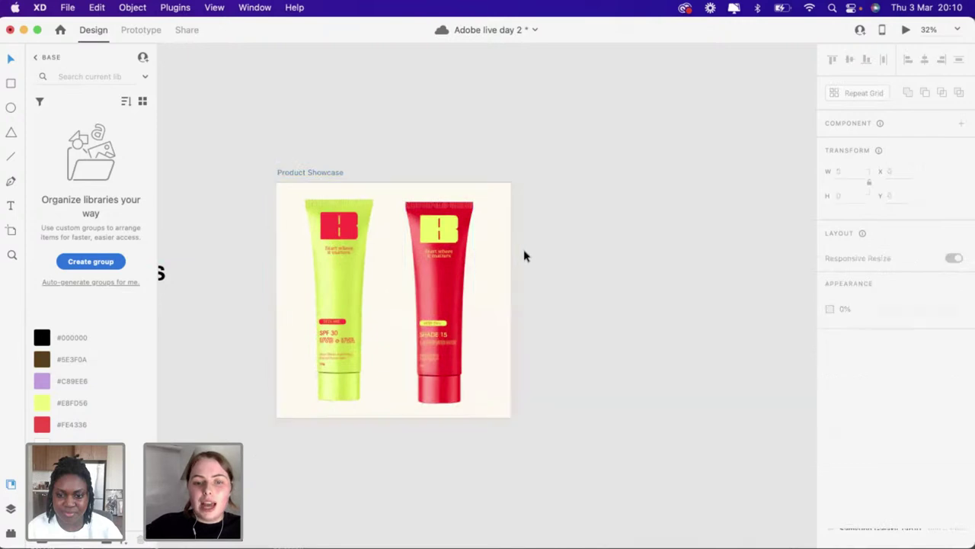
left_click(446, 390)
scroll(445, 389, "up", 3)
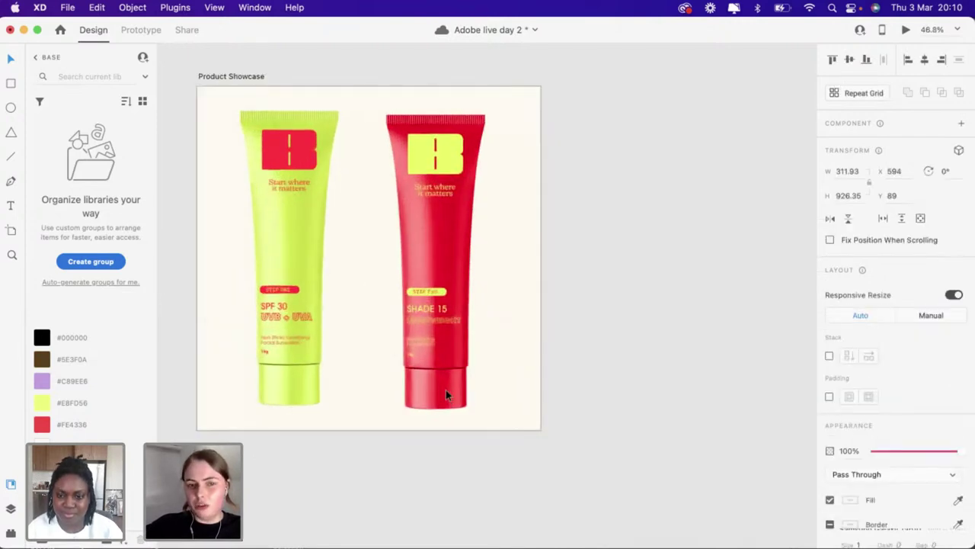
left_click_drag(445, 390, 405, 386)
left_click_drag(229, 138, 460, 437)
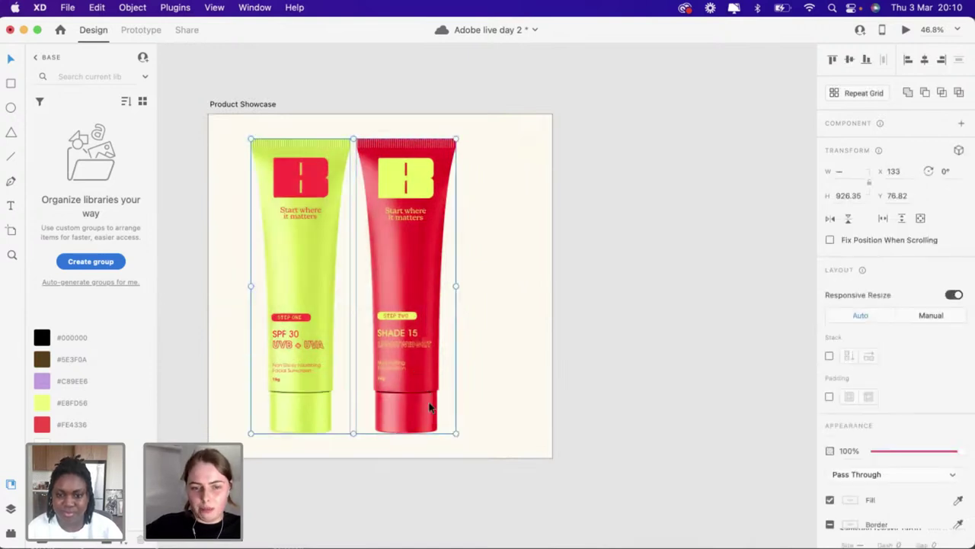
scroll(427, 402, "down", 3)
left_click_drag(414, 394, 433, 390)
left_click(366, 366)
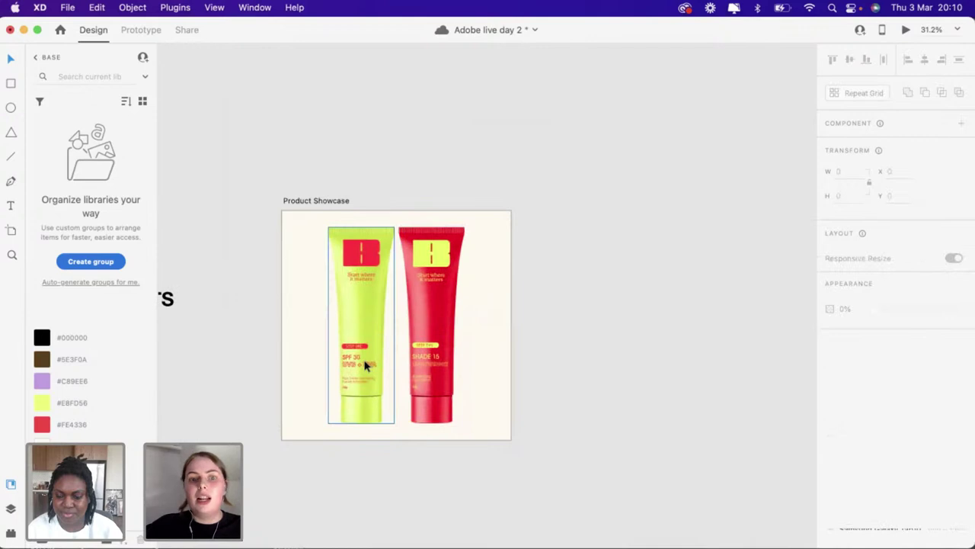
left_click_drag(366, 365, 355, 366)
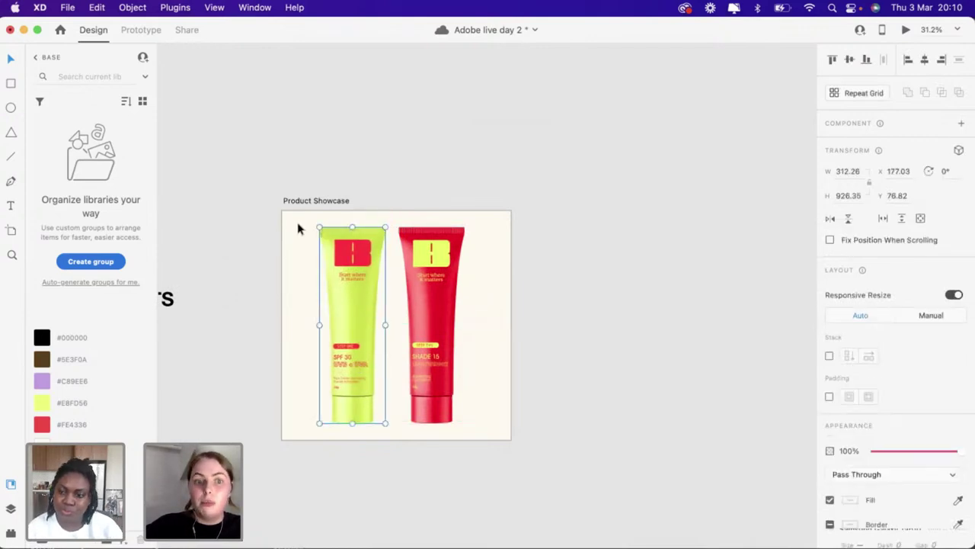
left_click(298, 229)
Move the red tube off the artboard to the right and the yellow tube left to X 100.53
left_click(432, 390)
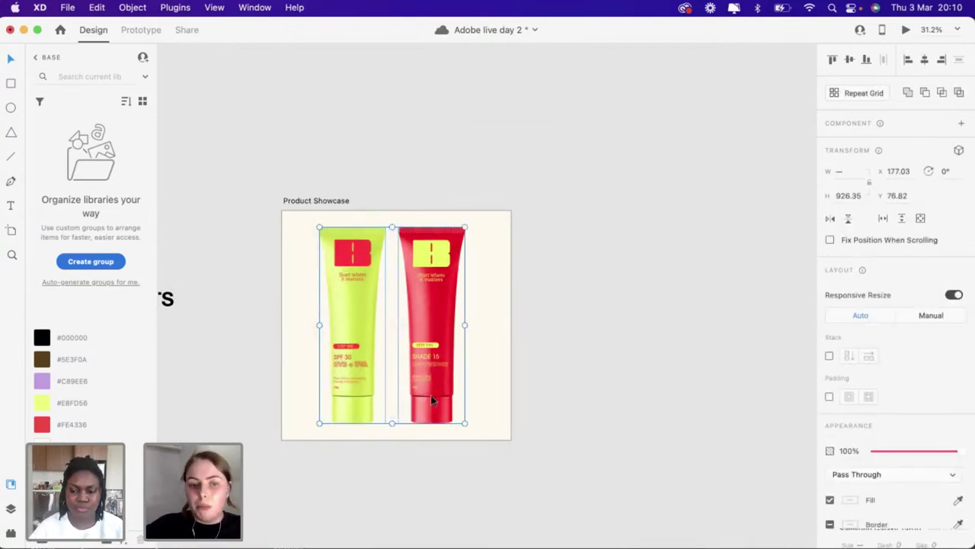
left_click_drag(430, 395, 431, 402)
left_click(605, 386)
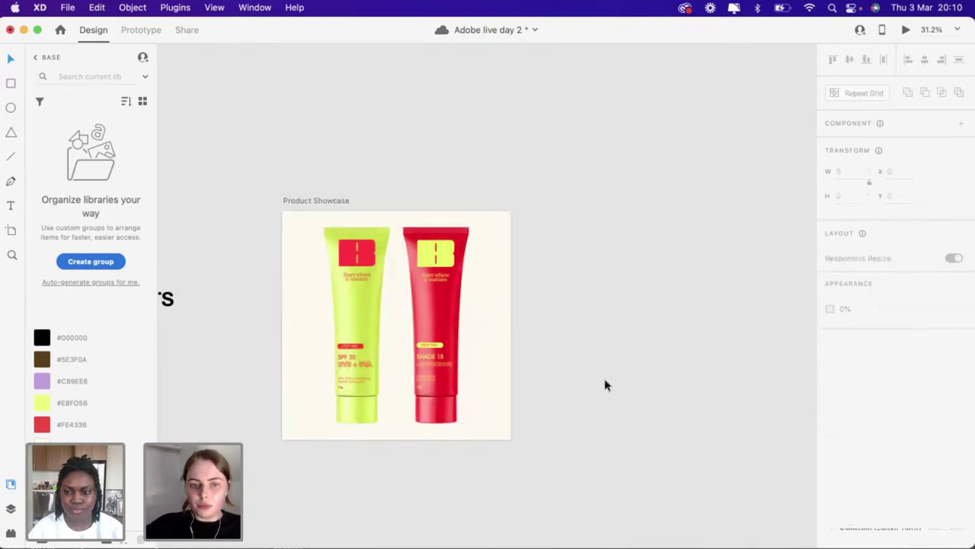
scroll(605, 386, "up", 3)
scroll(605, 386, "left", 2)
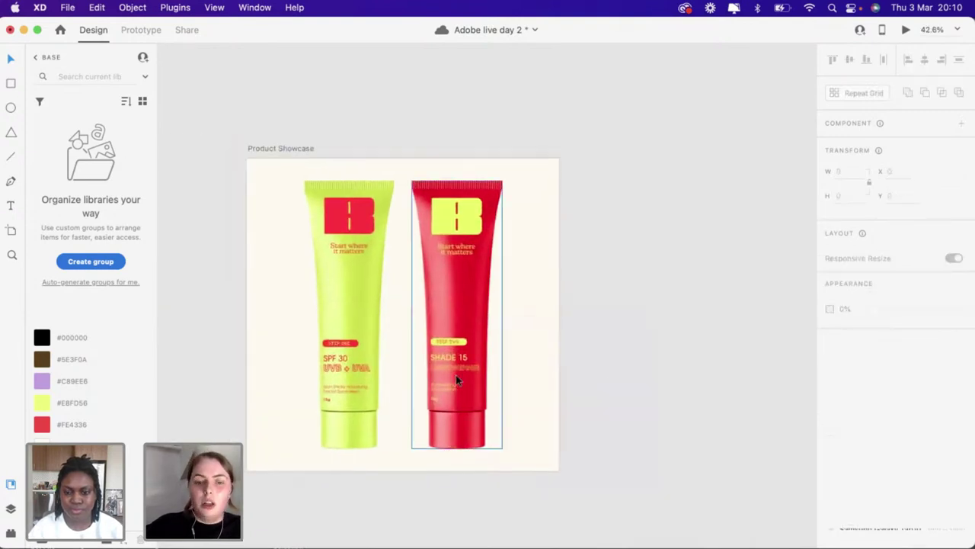
left_click_drag(456, 375, 662, 379)
left_click_drag(348, 370, 320, 371)
Select the HEADER 2 text group on the other artboard
scroll(275, 274, "down", 15)
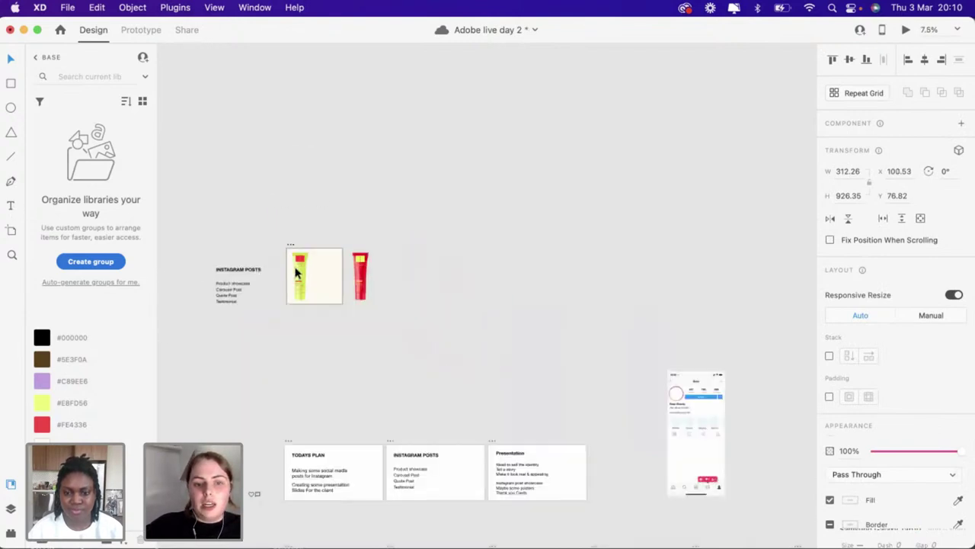
scroll(404, 344, "right", 3)
scroll(405, 344, "up", 2)
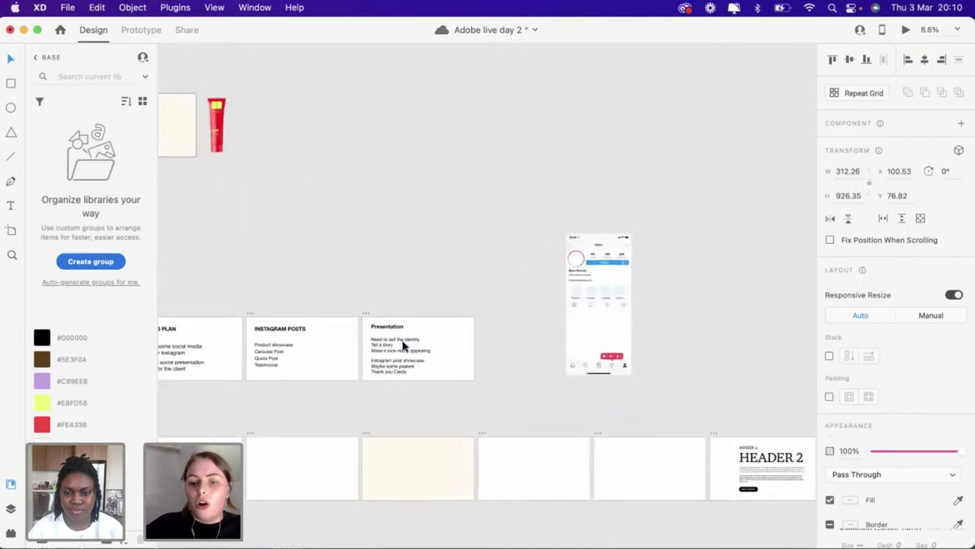
scroll(584, 496, "right", 5)
left_click(506, 445)
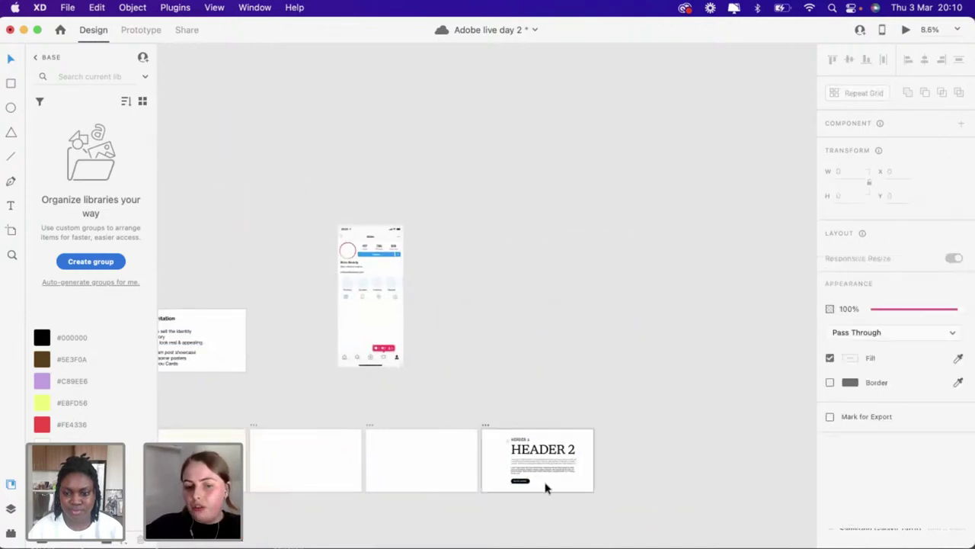
Paste a copy of the header group and place it above the Product Showcase artboard
scroll(538, 485, "left", 5)
scroll(538, 485, "up", 3)
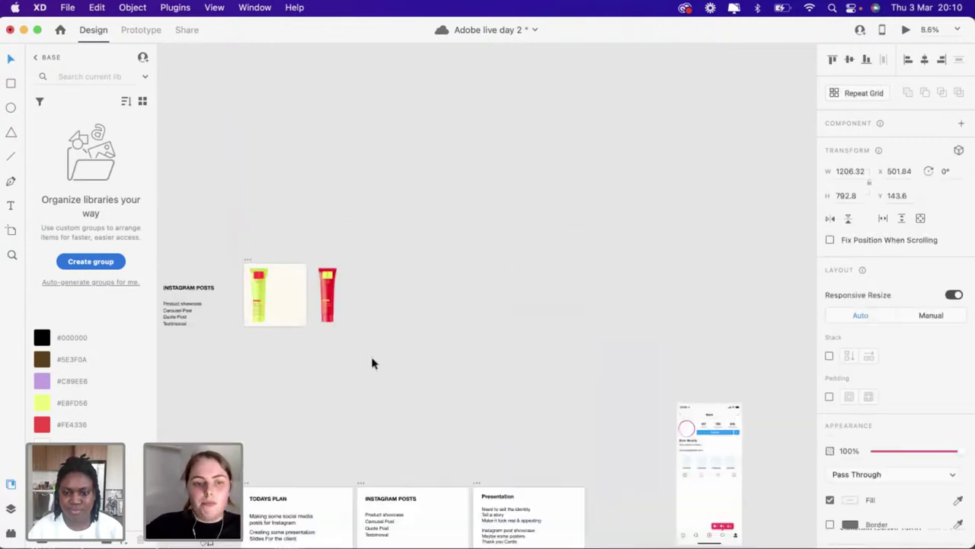
scroll(373, 364, "up", 5)
key("super+v")
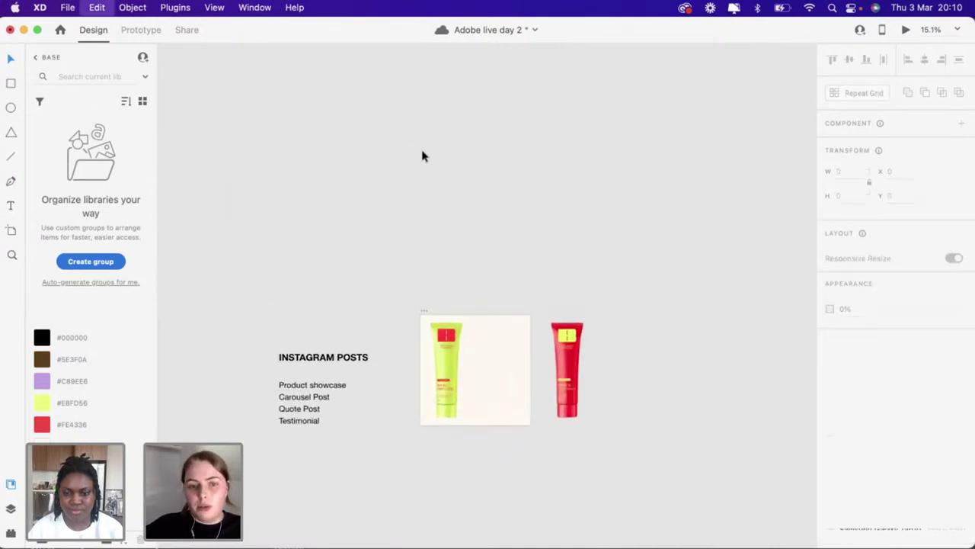
left_click_drag(470, 262, 467, 180)
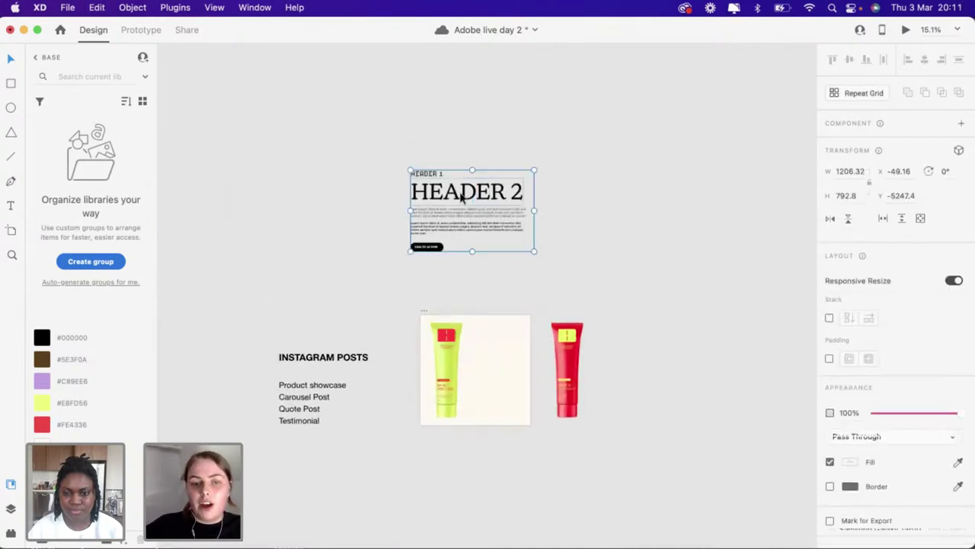
scroll(466, 177, "up", 3, "ctrl")
left_click(468, 124)
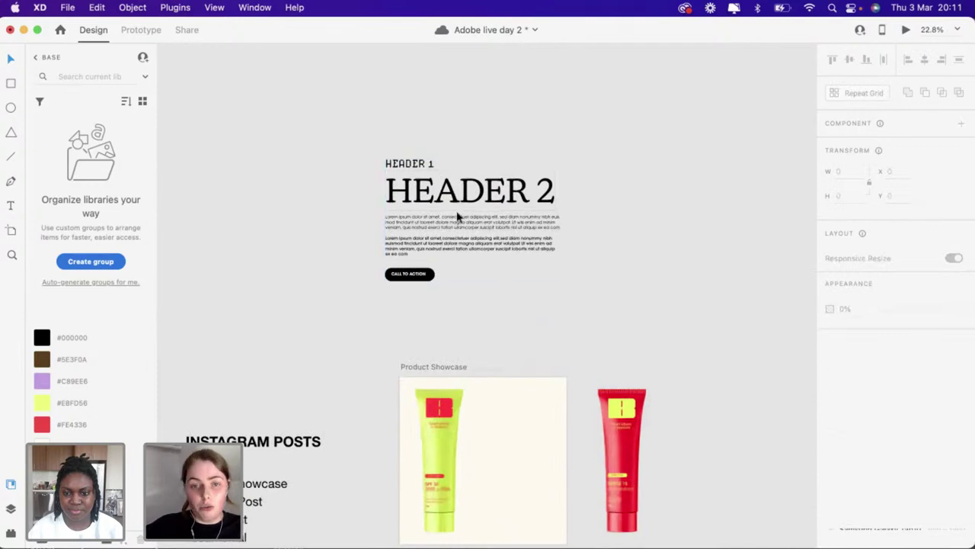
scroll(466, 215, "up", 4, "ctrl")
scroll(467, 216, "up", 3, "ctrl")
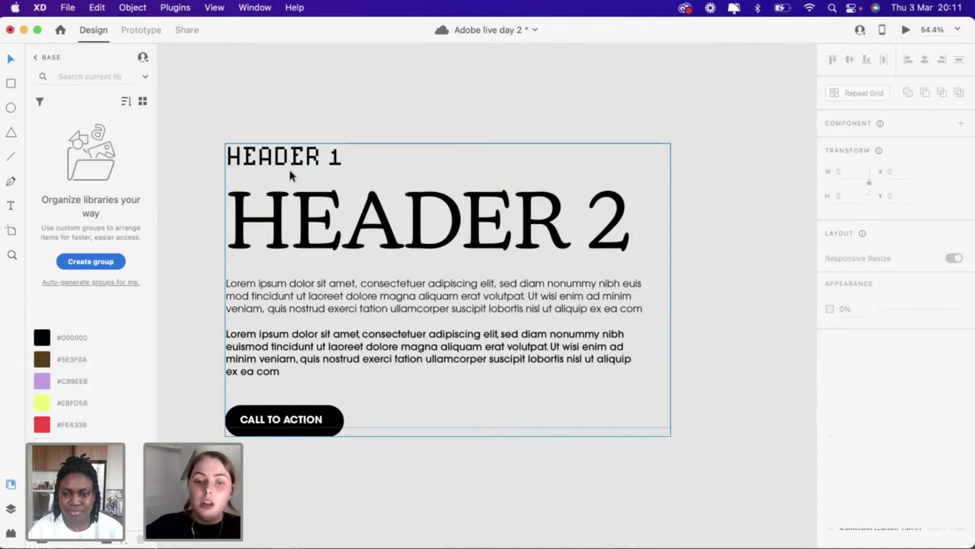
Select the HEADER 2 text inside the header group and bring up its actions
left_click(313, 225)
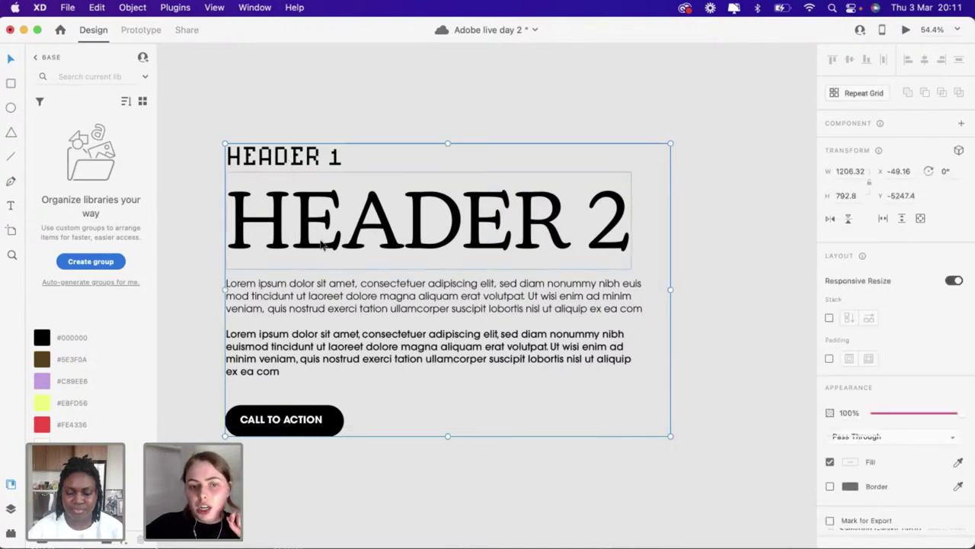
double_click(323, 244)
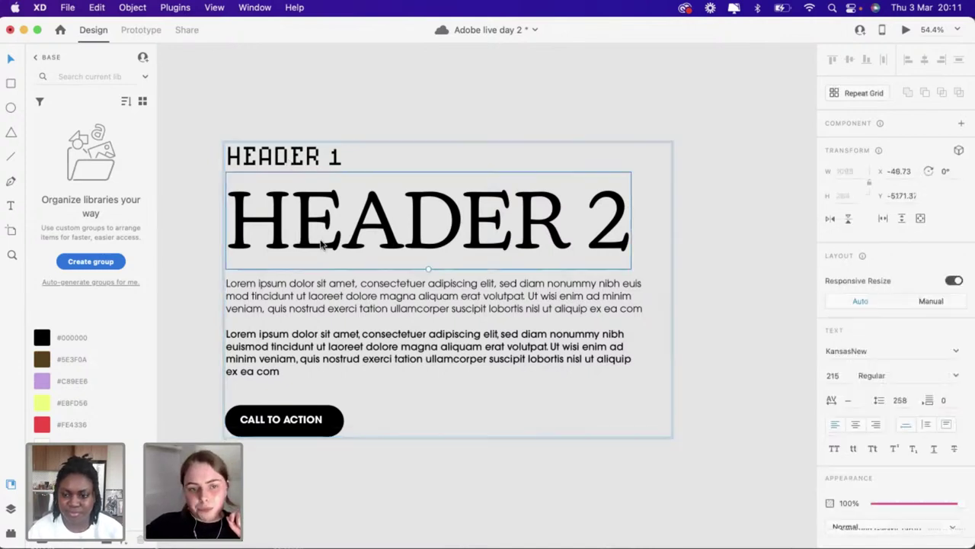
right_click(323, 244)
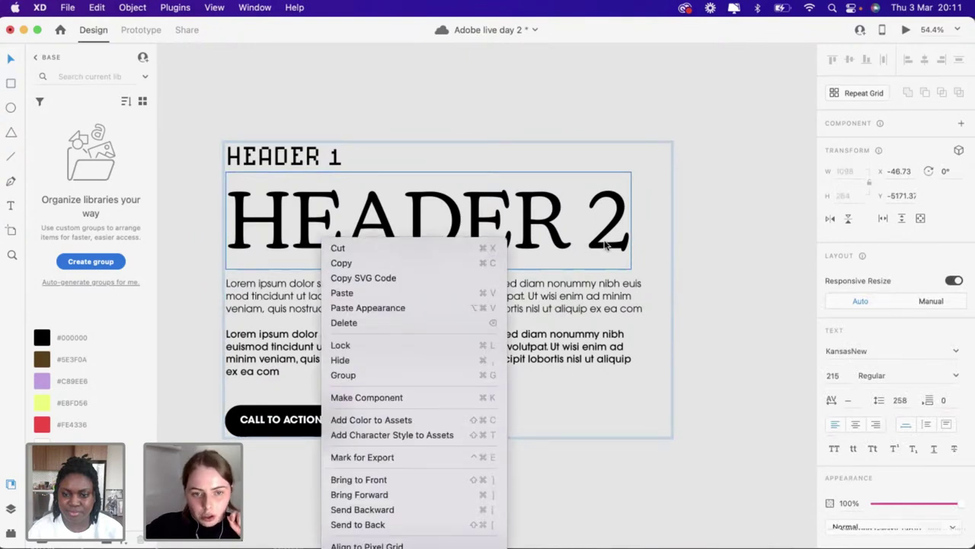
left_click(766, 244)
left_click(766, 244)
Ungroup the header block into separate text items
left_click(435, 226)
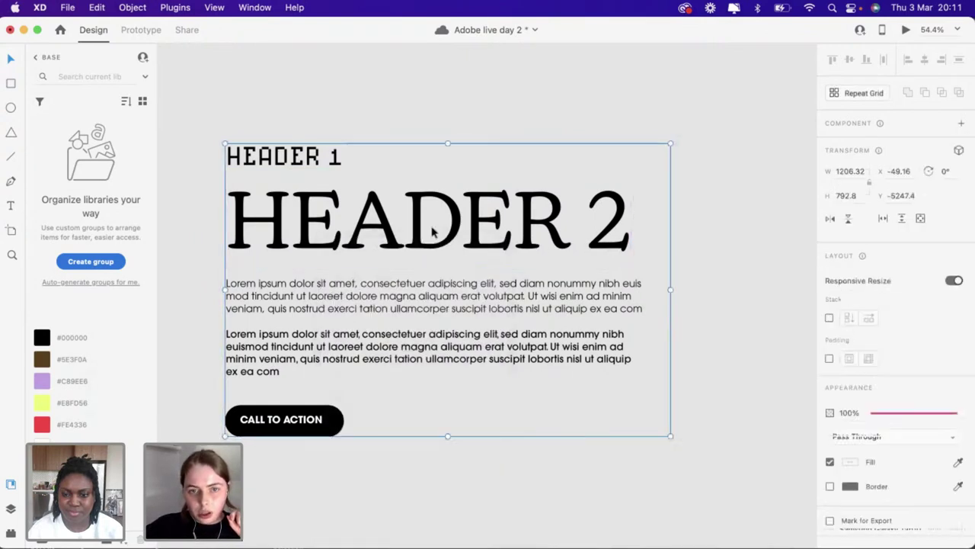
right_click(432, 229)
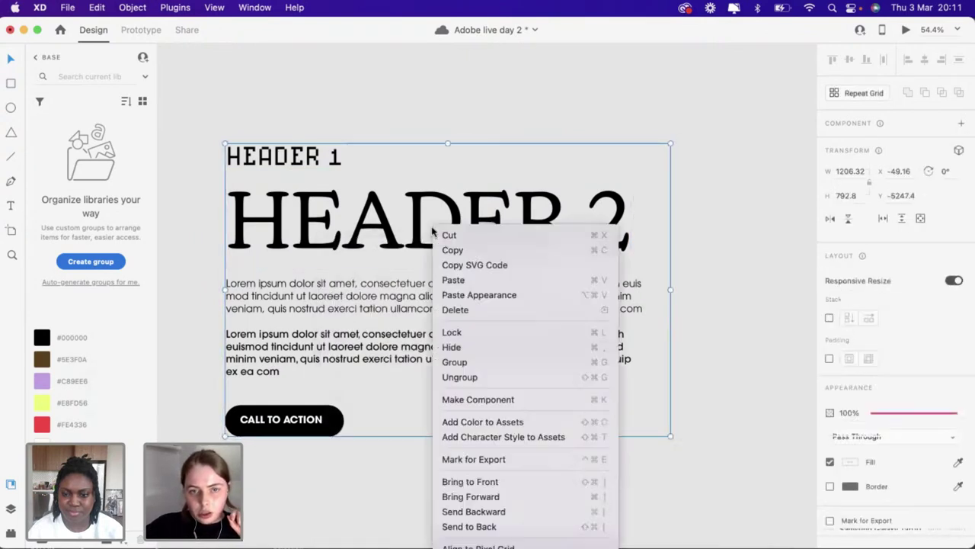
left_click(489, 376)
left_click(711, 287)
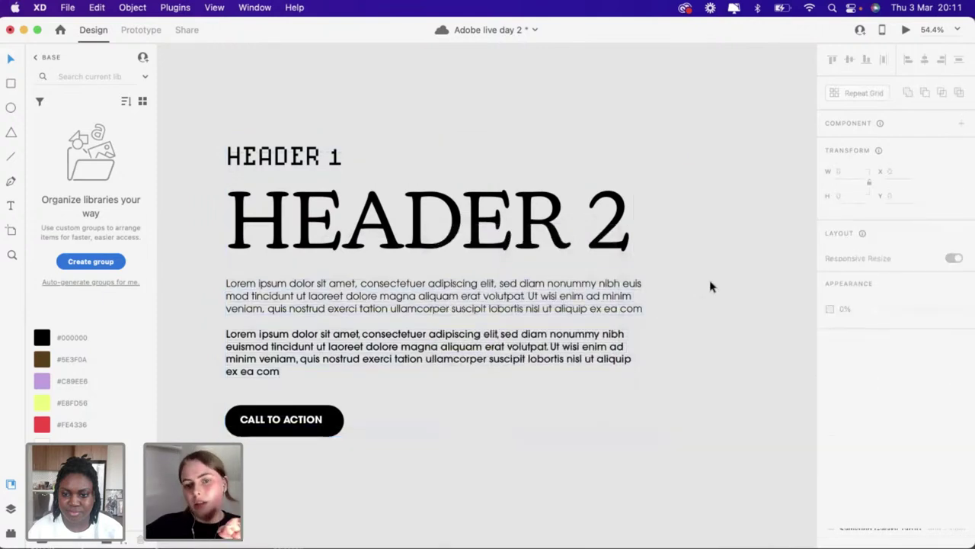
Check the fonts of HEADER 1, HEADER 2, both paragraphs and the CALL TO ACTION text
left_click(381, 256)
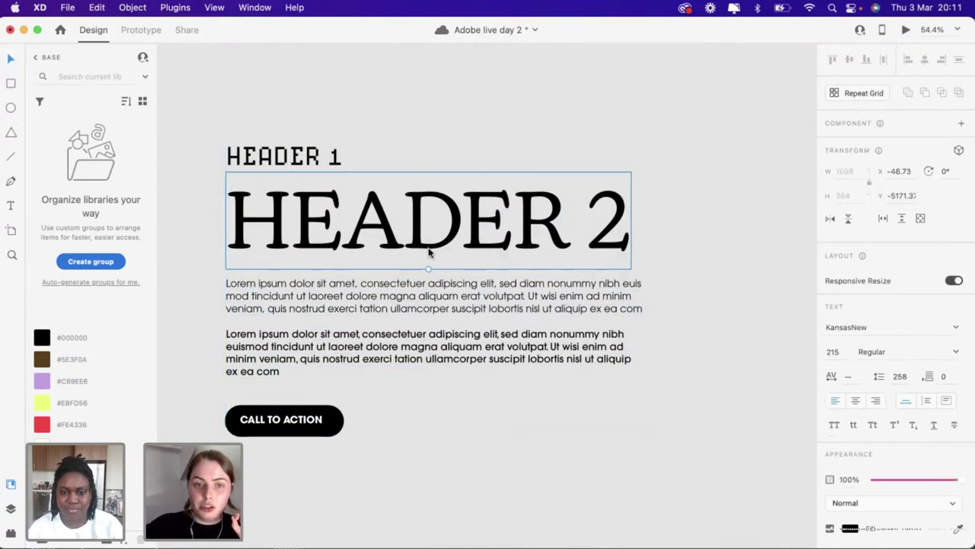
left_click(292, 157)
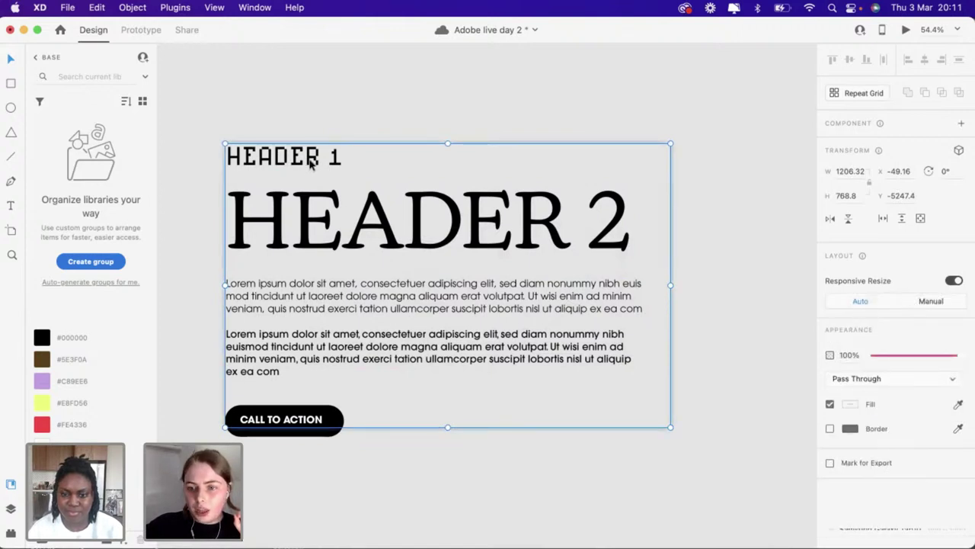
left_click(333, 163)
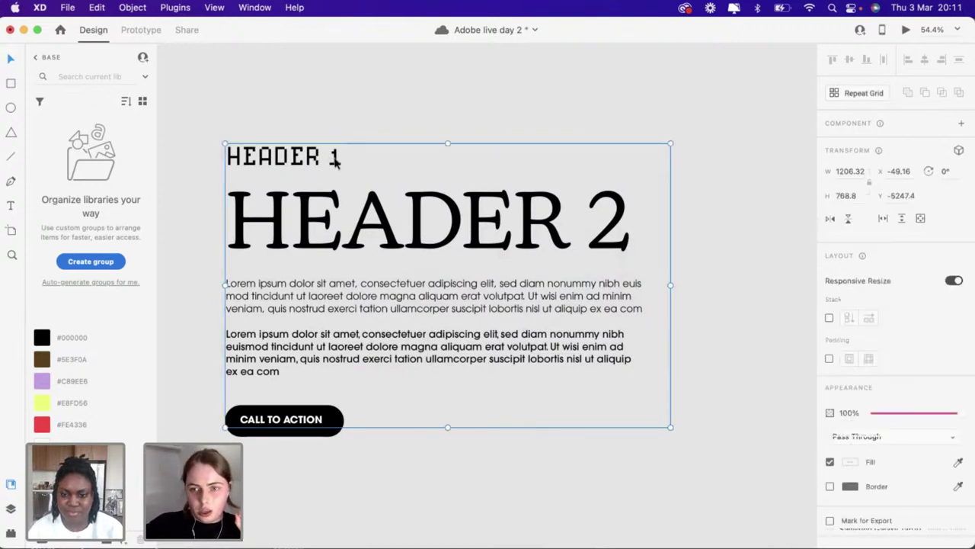
double_click(293, 157)
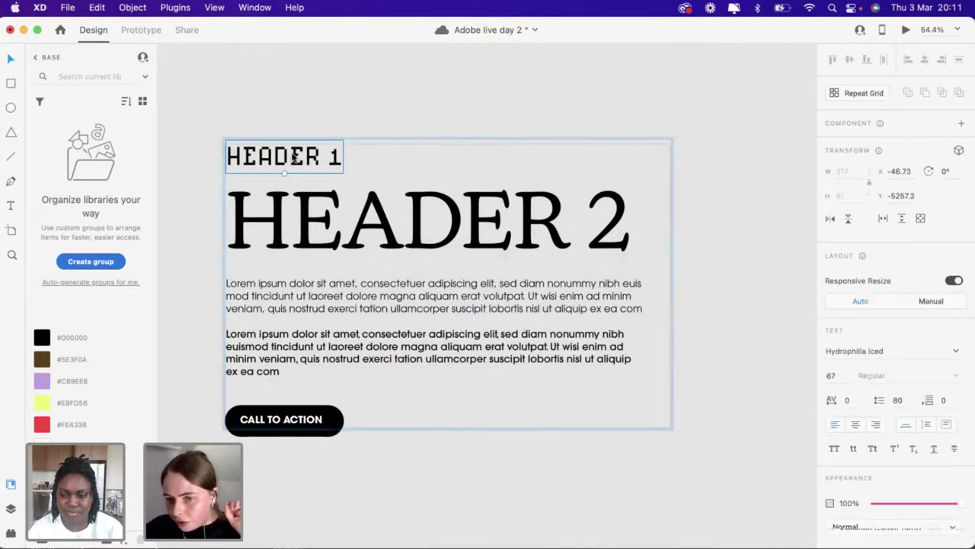
left_click(309, 302)
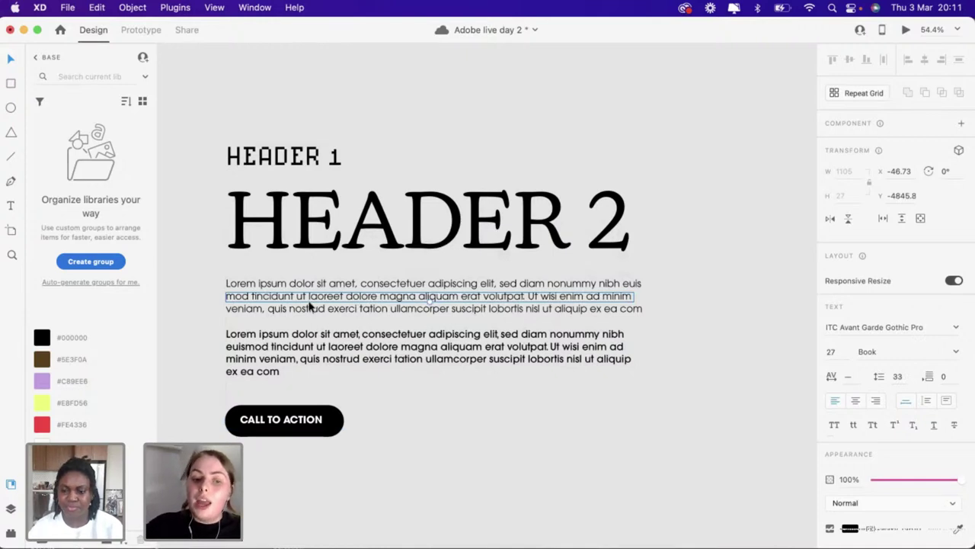
left_click(314, 336)
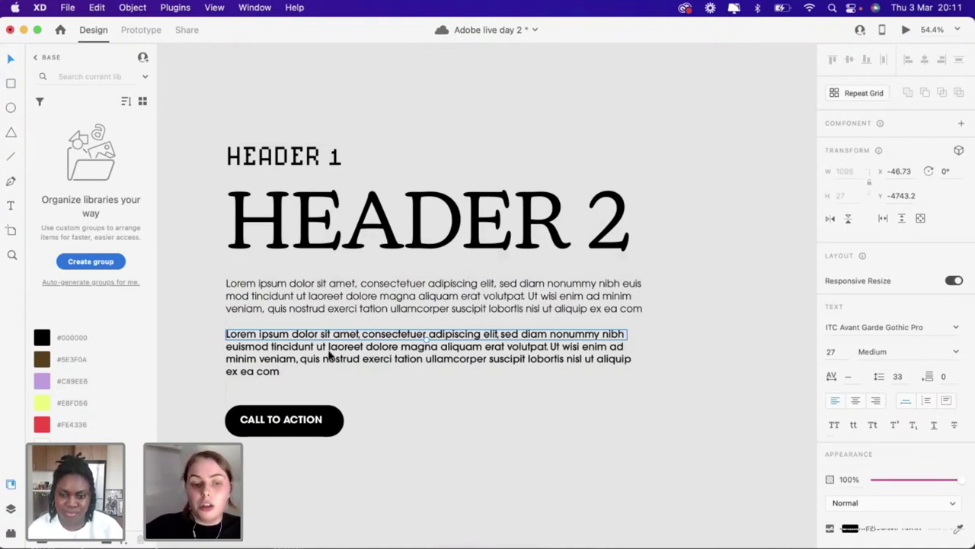
left_click(293, 424)
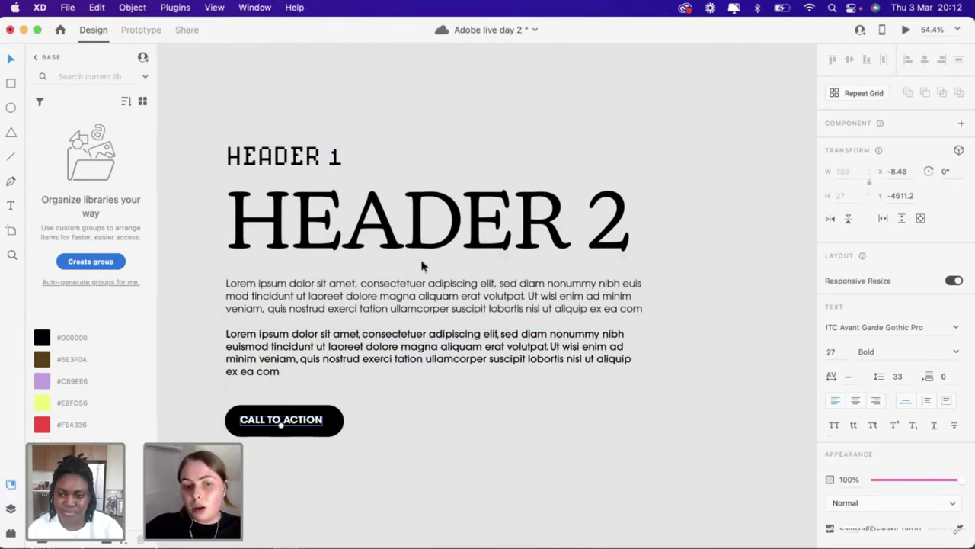
left_click(289, 471)
Zoom around the Product Showcase artboard and the type block above it
scroll(296, 435, "up", 2)
scroll(295, 434, "down", 5)
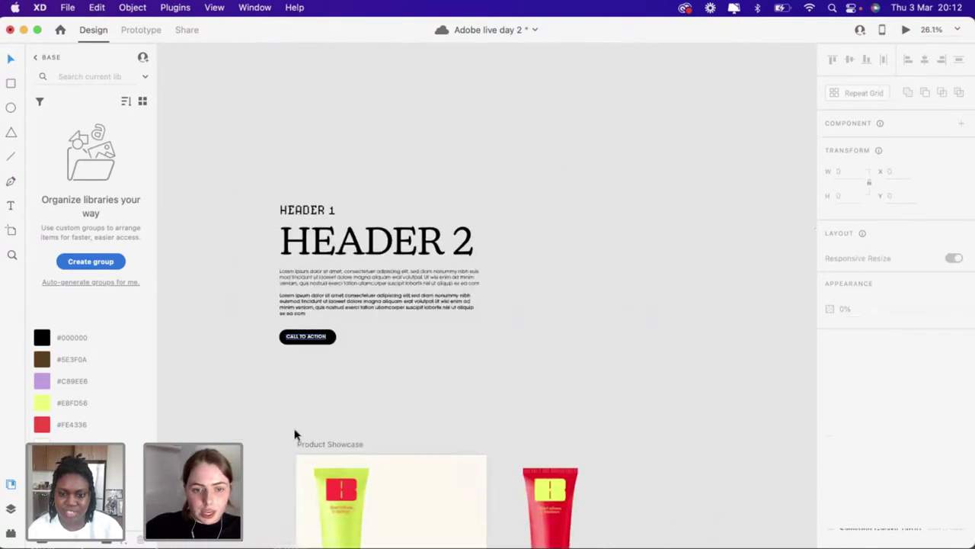
scroll(294, 433, "down", 1)
scroll(359, 431, "up", 4)
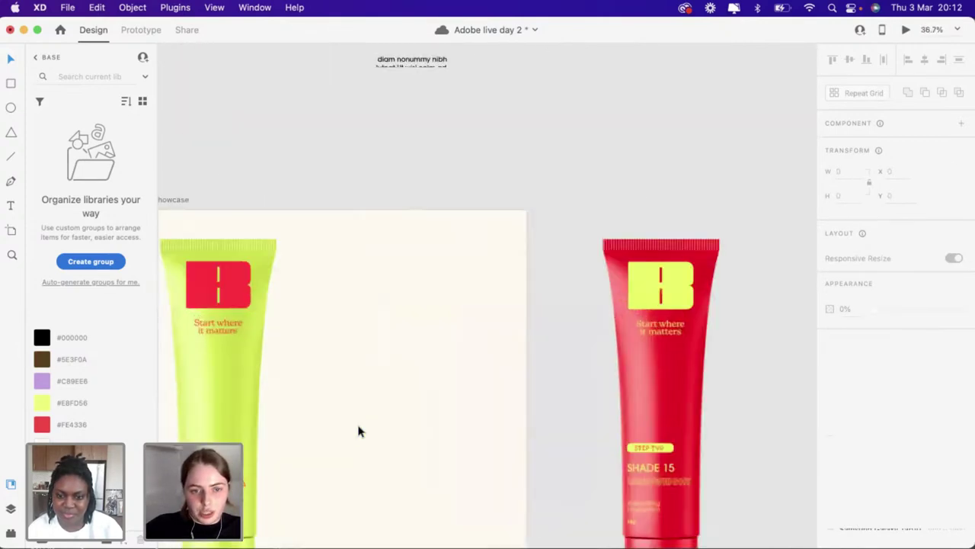
scroll(359, 431, "up", 10)
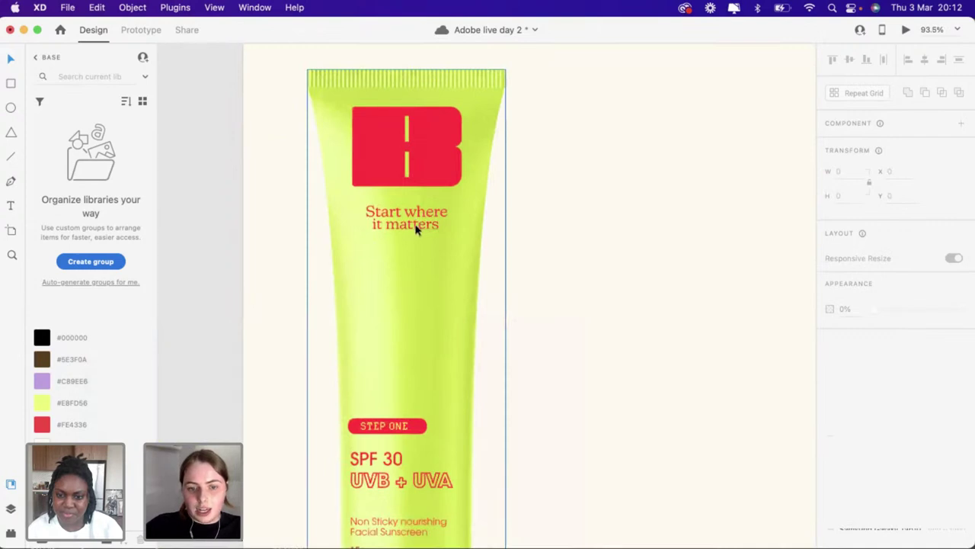
scroll(416, 226, "down", 4)
scroll(417, 216, "down", 3)
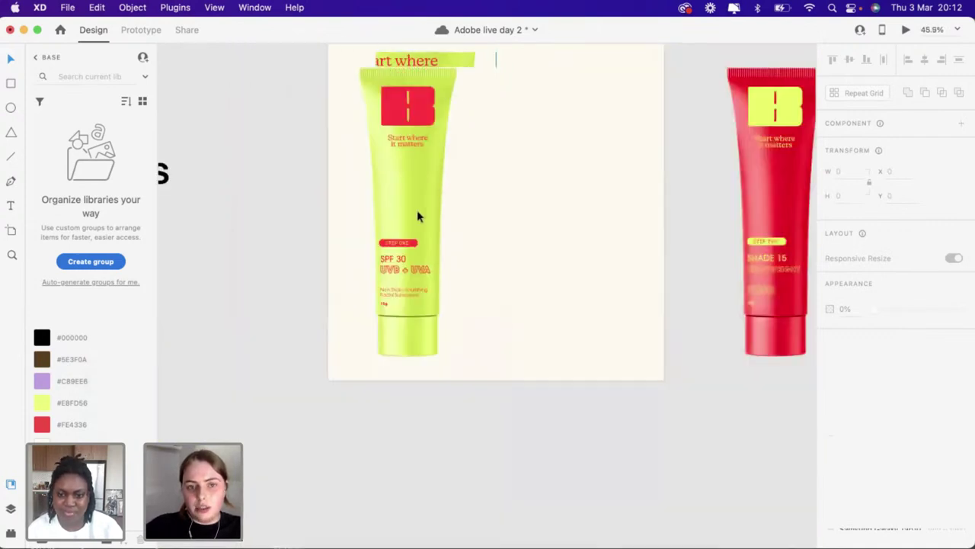
scroll(418, 216, "down", 5)
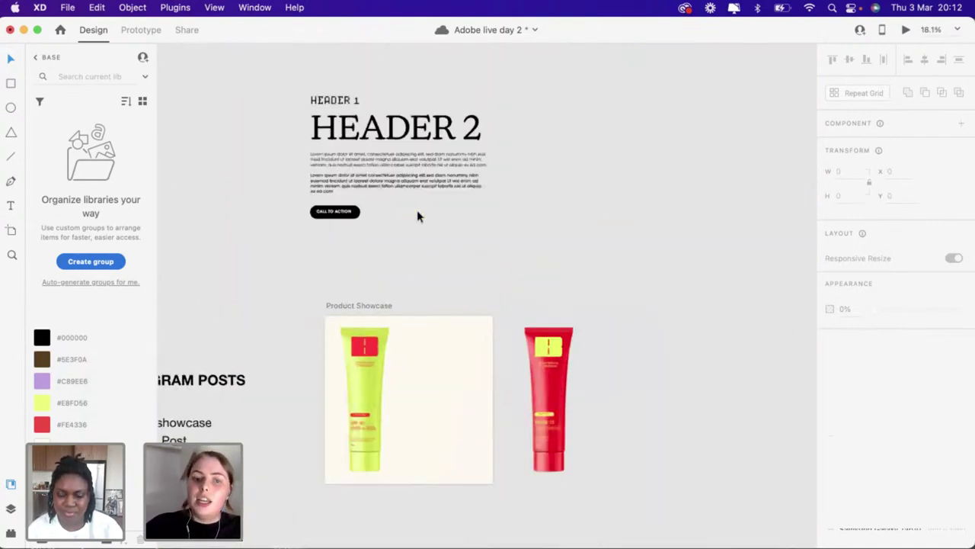
scroll(417, 216, "up", 3)
scroll(418, 217, "down", 1)
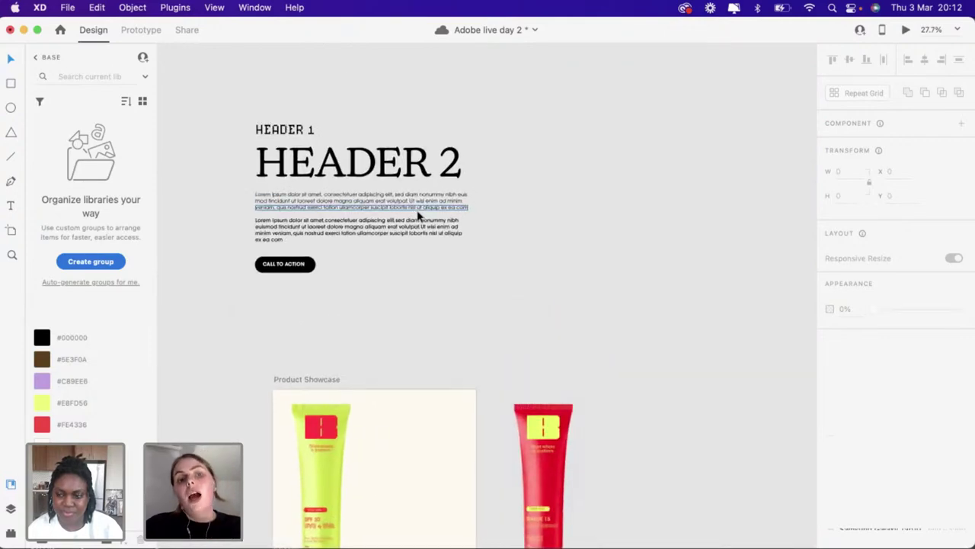
Review the typography, BASE wordmark and tube mockup artboards in Illustrator's Base 1.ai
key("super+Tab")
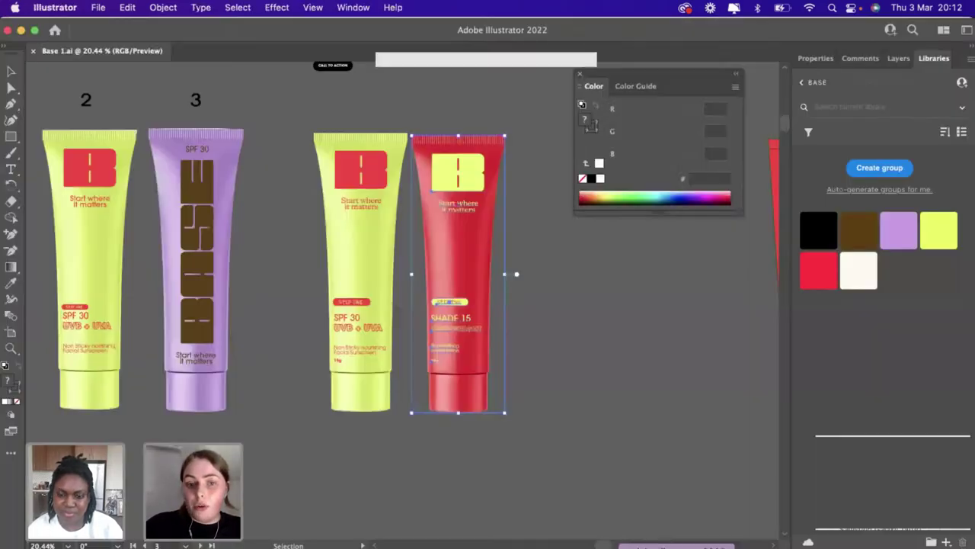
scroll(391, 390, "down", 6)
scroll(353, 263, "left", 2)
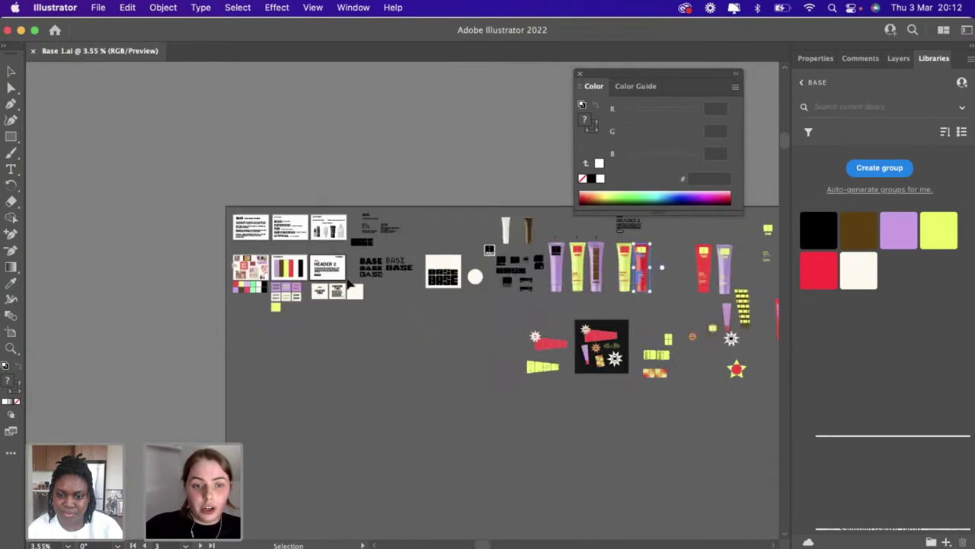
scroll(353, 262, "up", 5)
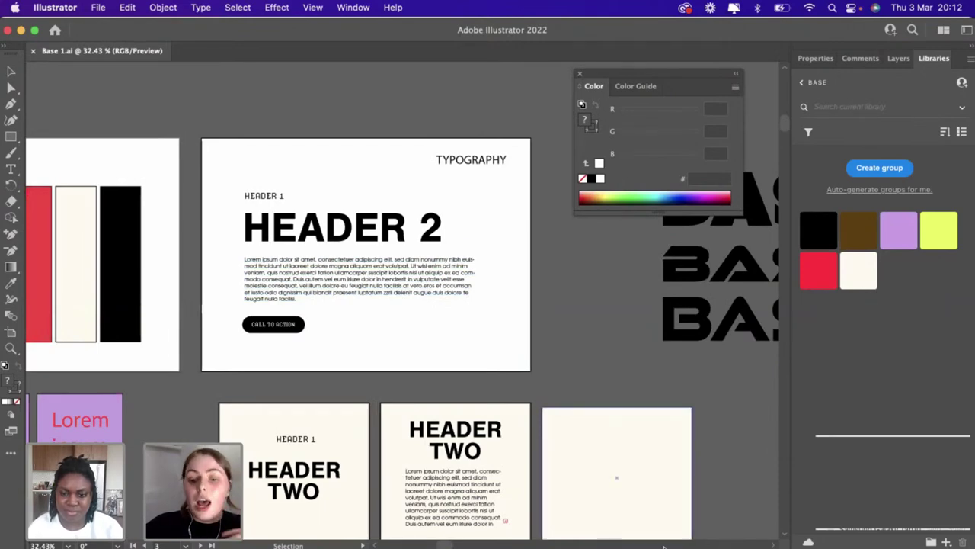
scroll(697, 460, "right", 10)
scroll(696, 460, "right", 10)
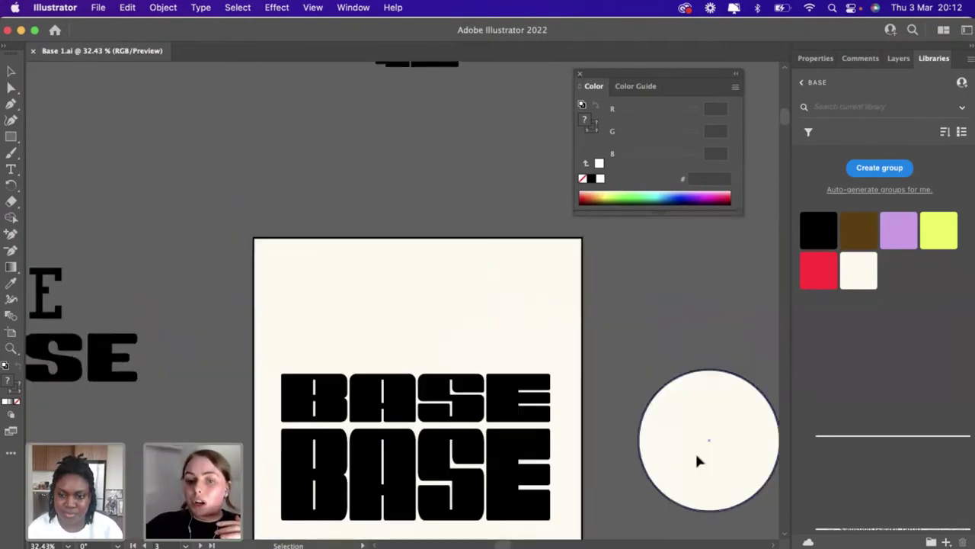
scroll(696, 459, "down", 5)
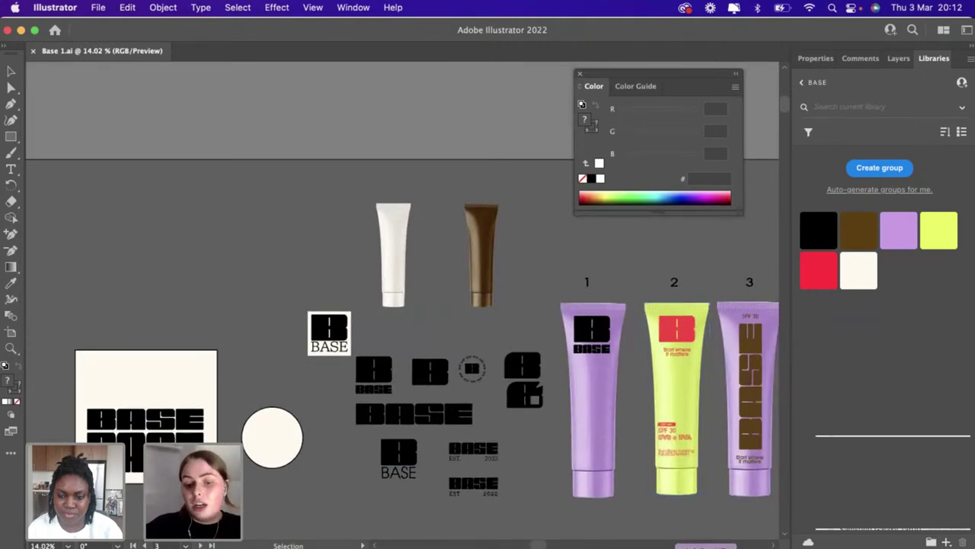
Return to Adobe XD's Product Showcase artboard
key("super+Tab")
scroll(468, 398, "down", 5)
scroll(330, 360, "up", 2)
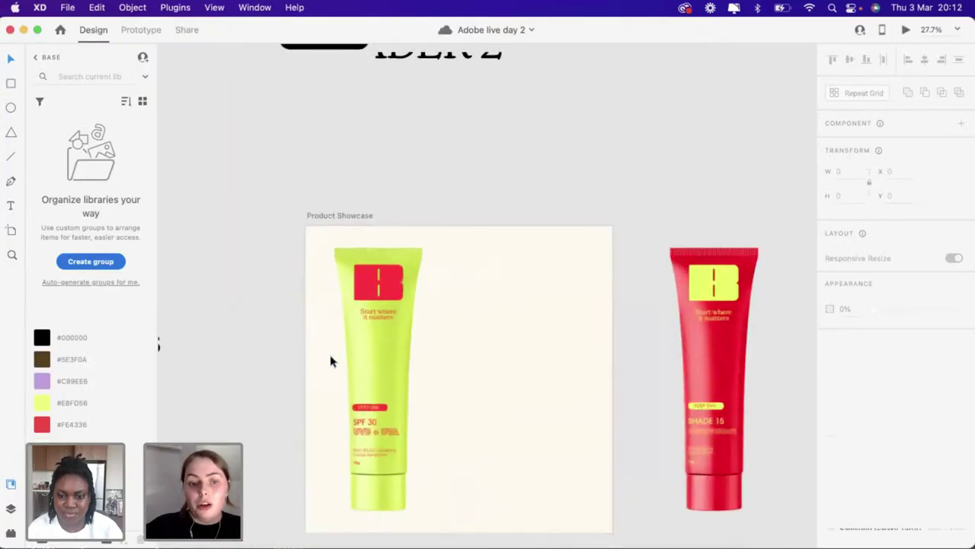
scroll(330, 361, "down", 5)
Place a copy of the INSTAGRAM POSTS heading onto Product Showcase
left_click(446, 309)
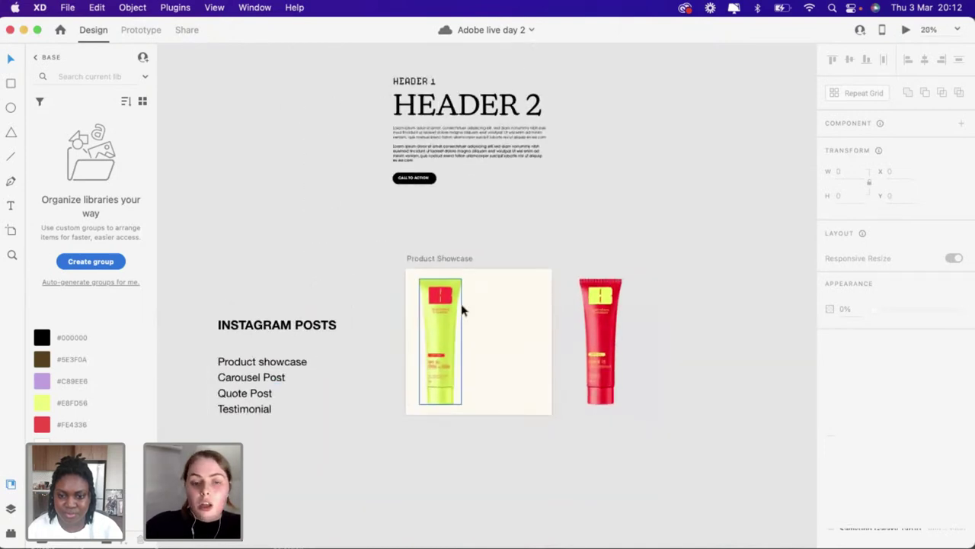
scroll(461, 309, "up", 5)
left_click(197, 320)
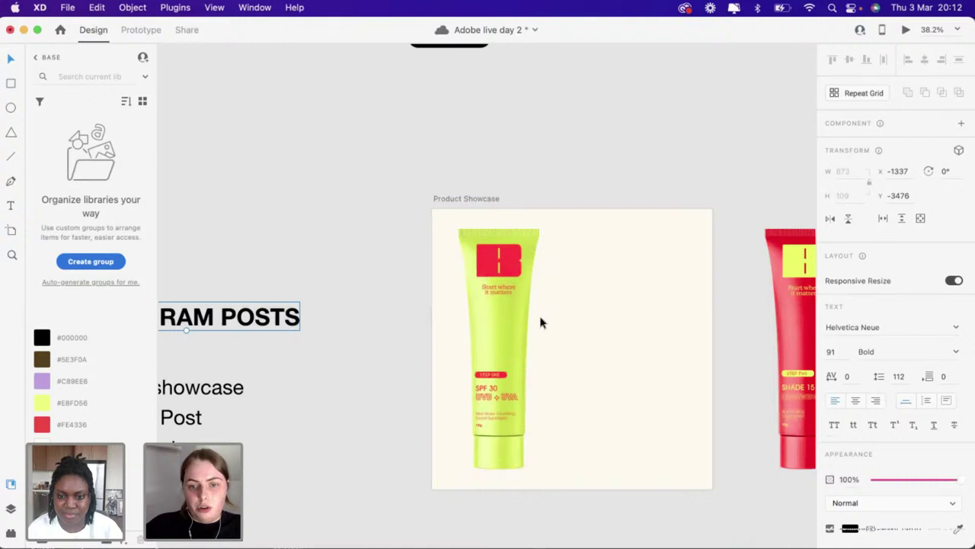
left_click_drag(540, 322, 712, 293)
scroll(723, 290, "right", 5)
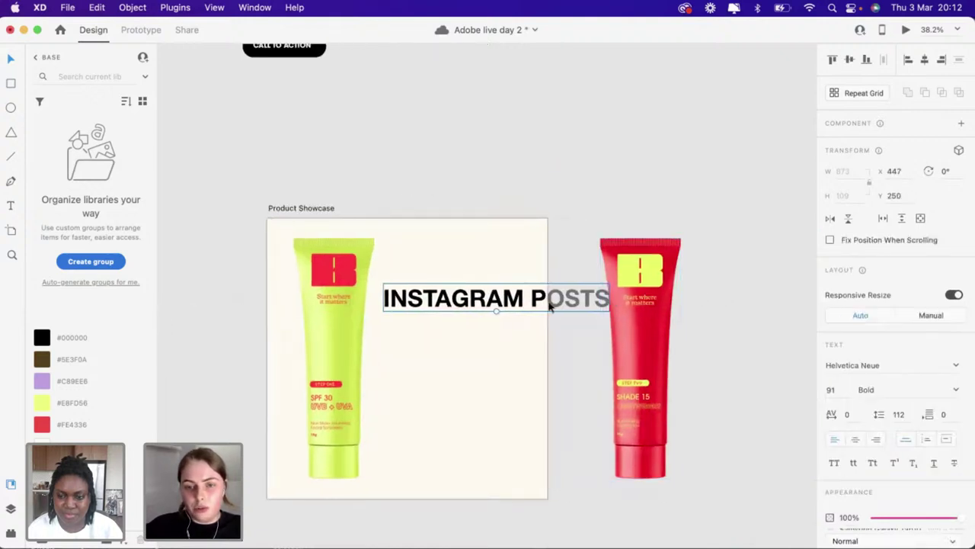
Replace the copied heading text with 'Start where' and 'It Matters' on two lines
double_click(517, 302)
left_click(522, 305)
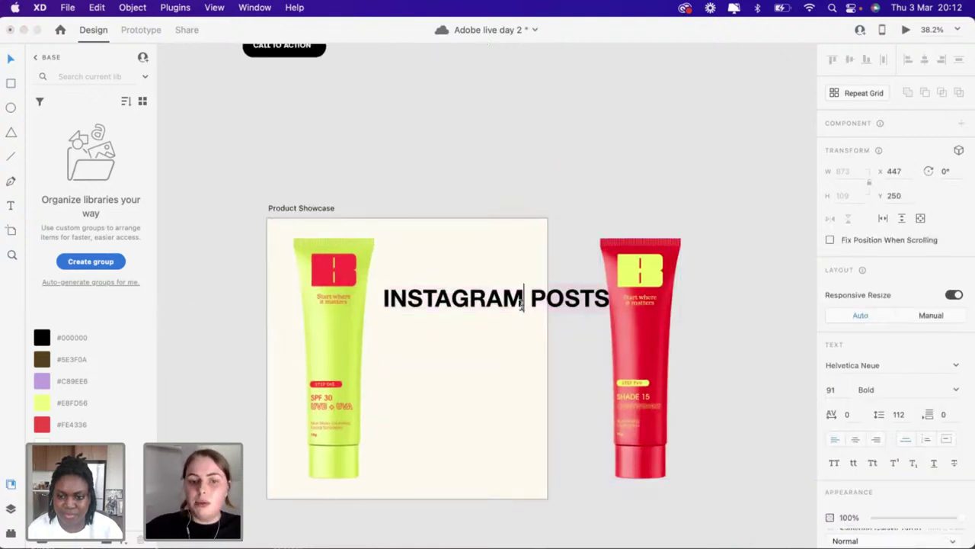
key("Return")
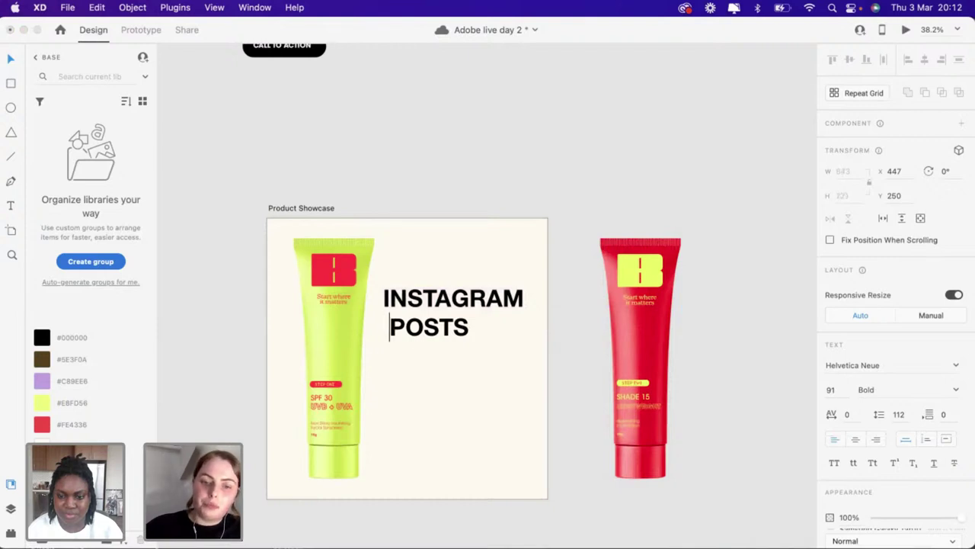
key("BackSpace")
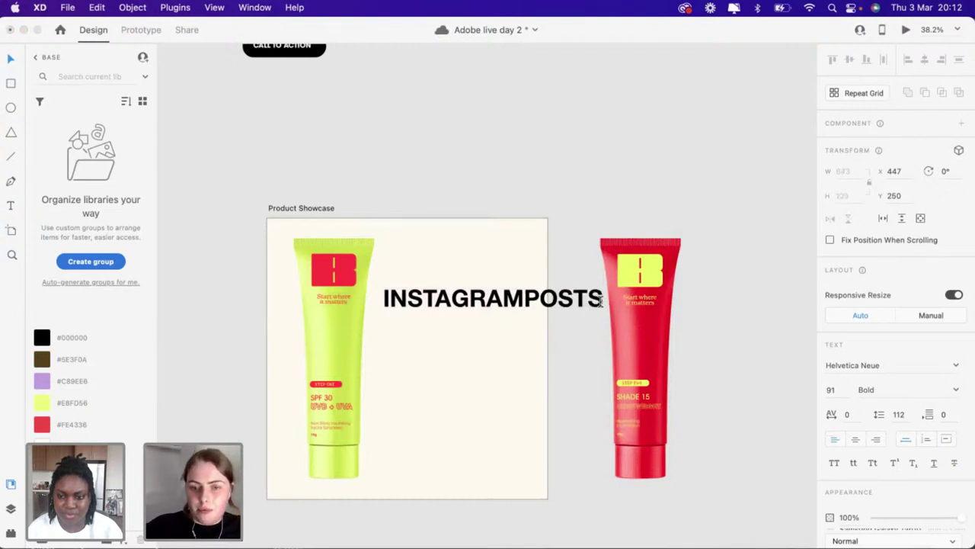
left_click_drag(602, 301, 307, 298)
type("Start ")
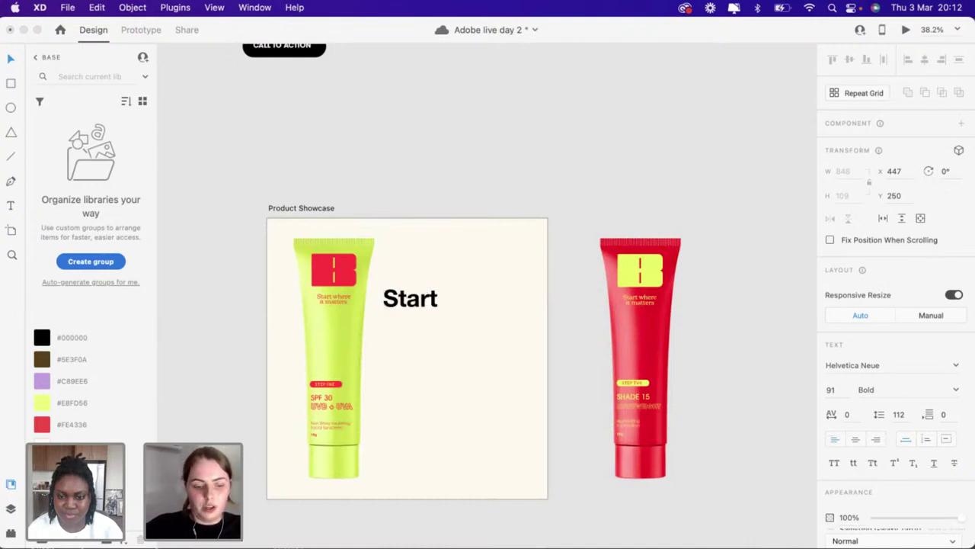
type("where")
key("Return")
type("It Matt")
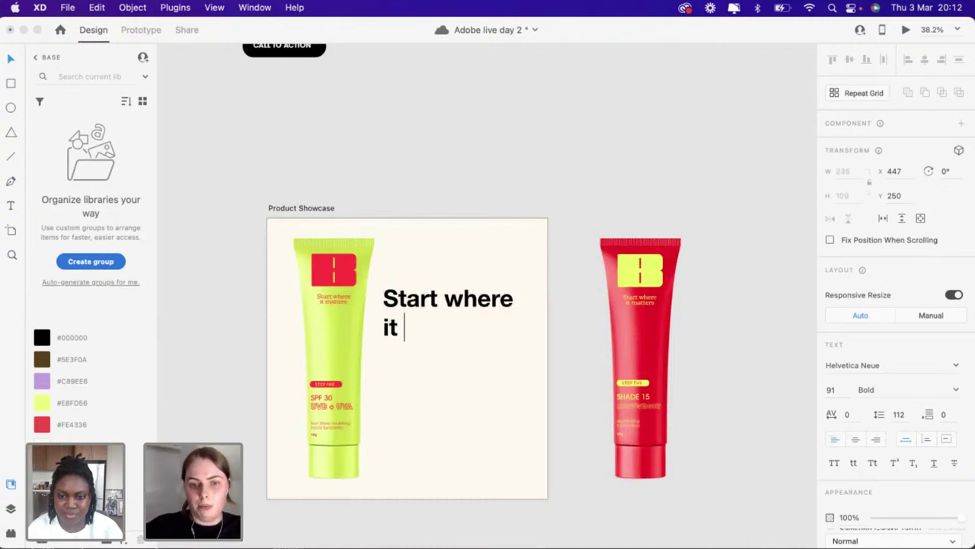
type("ers")
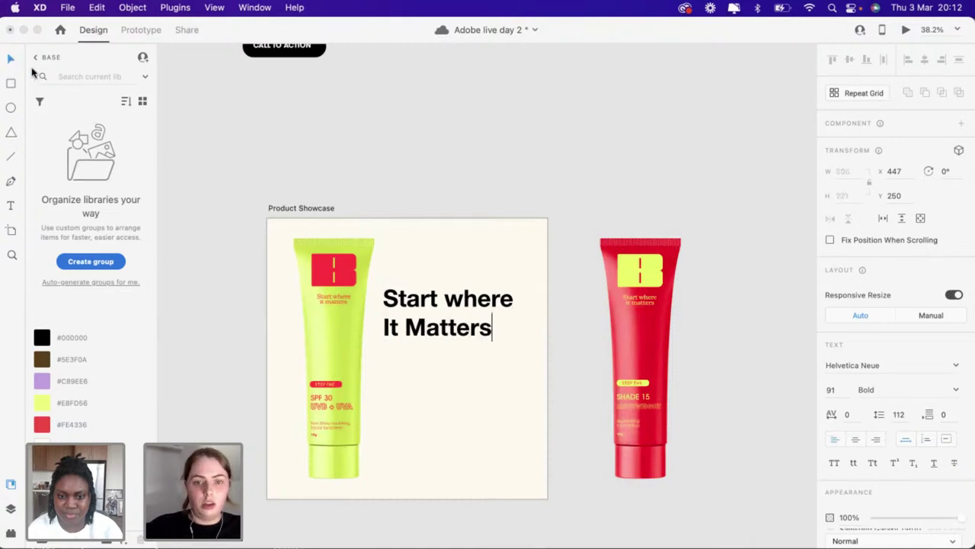
key("Escape")
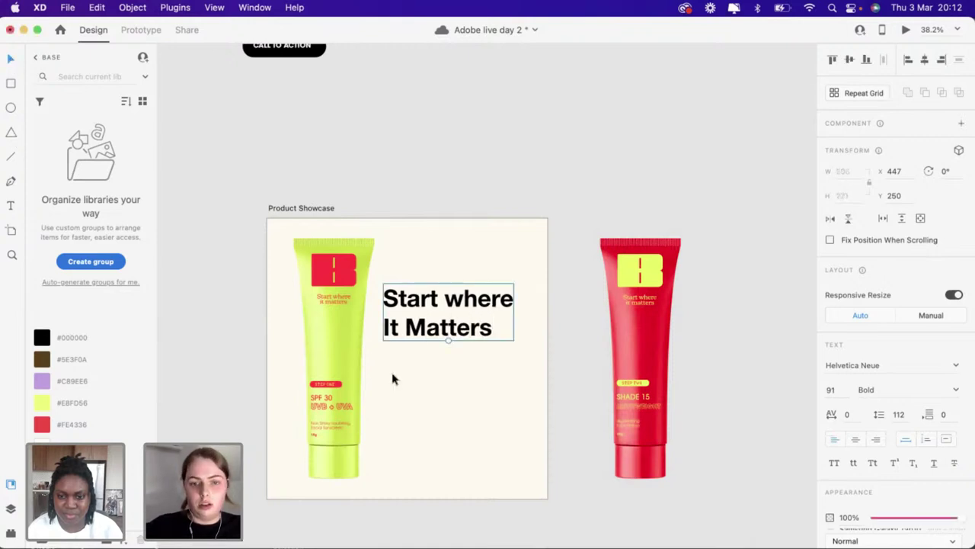
Re-break the headline as Start / where / It Matters, undoing a break before Matters
scroll(388, 364, "up", 3)
key("Escape")
scroll(387, 364, "down", 4)
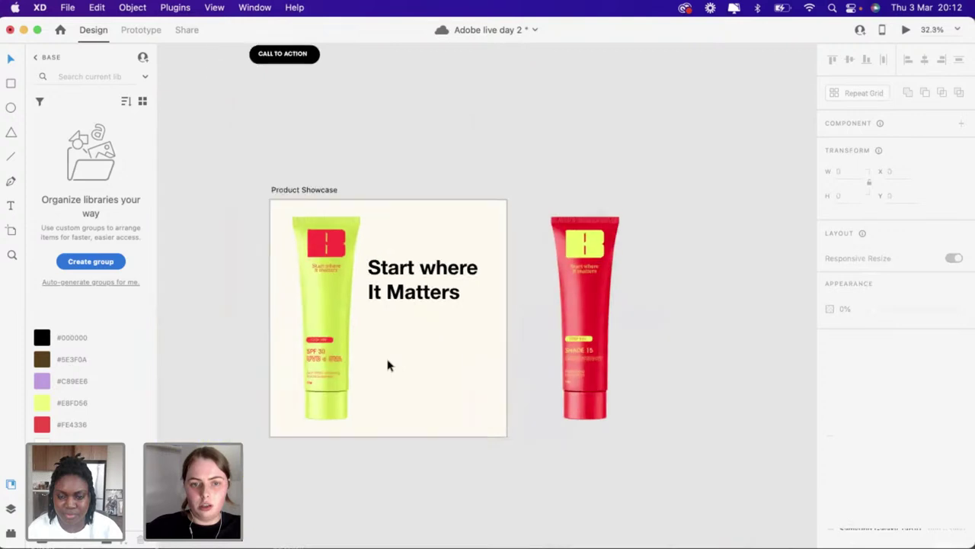
scroll(388, 365, "up", 4)
left_click(480, 191)
key("Return")
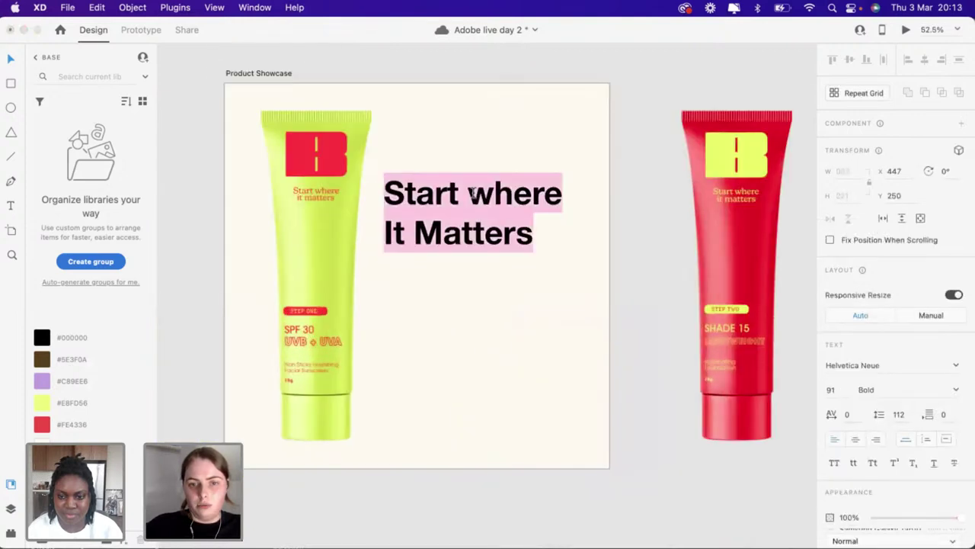
left_click(468, 193)
key("Return")
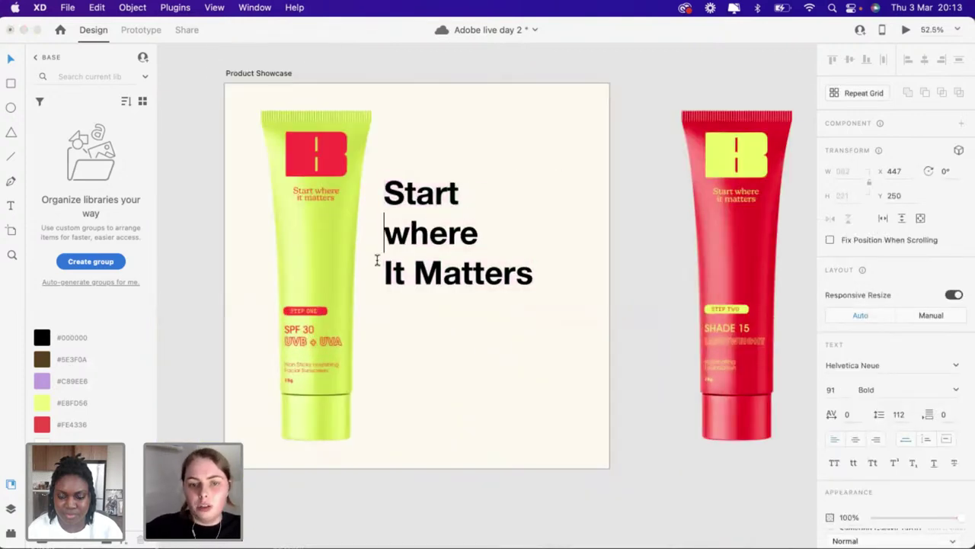
left_click(415, 271)
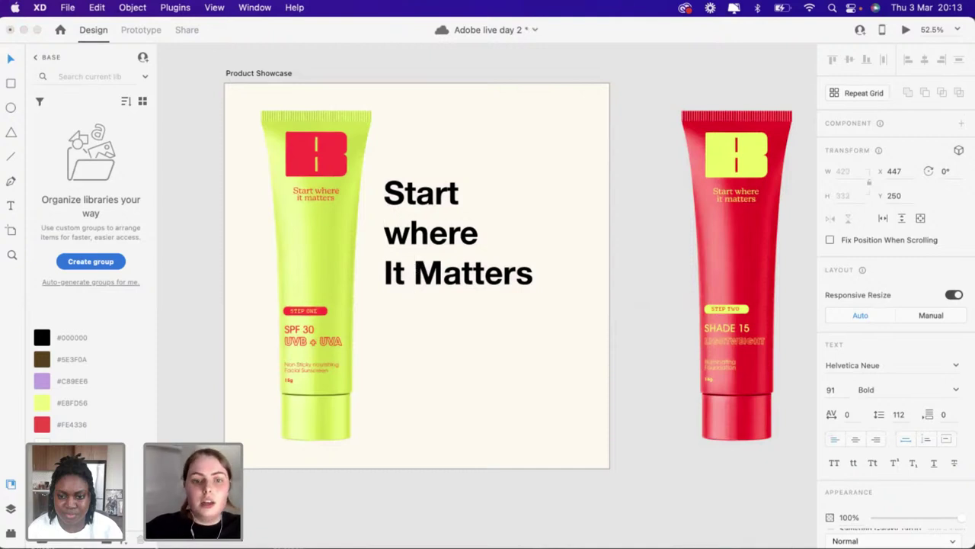
key("Return")
key("BackSpace")
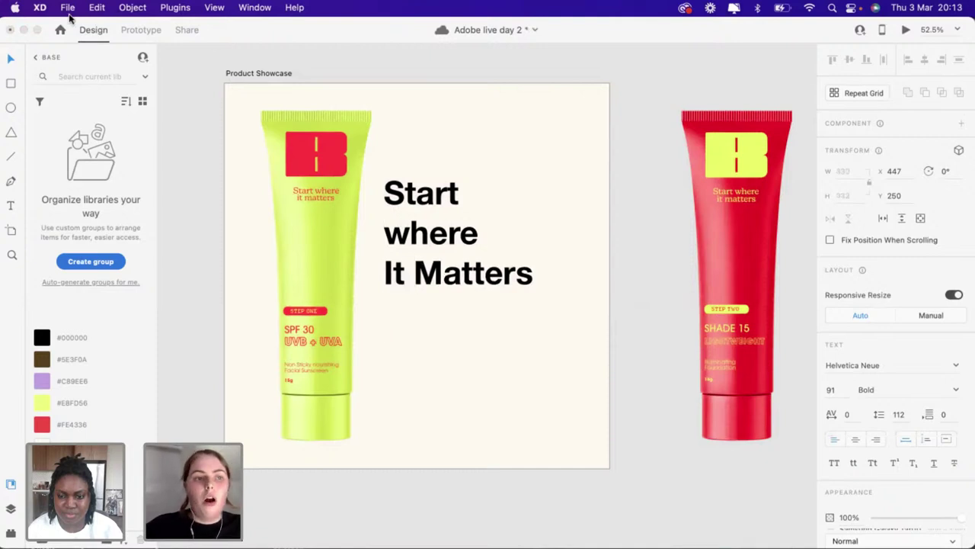
left_click(10, 65)
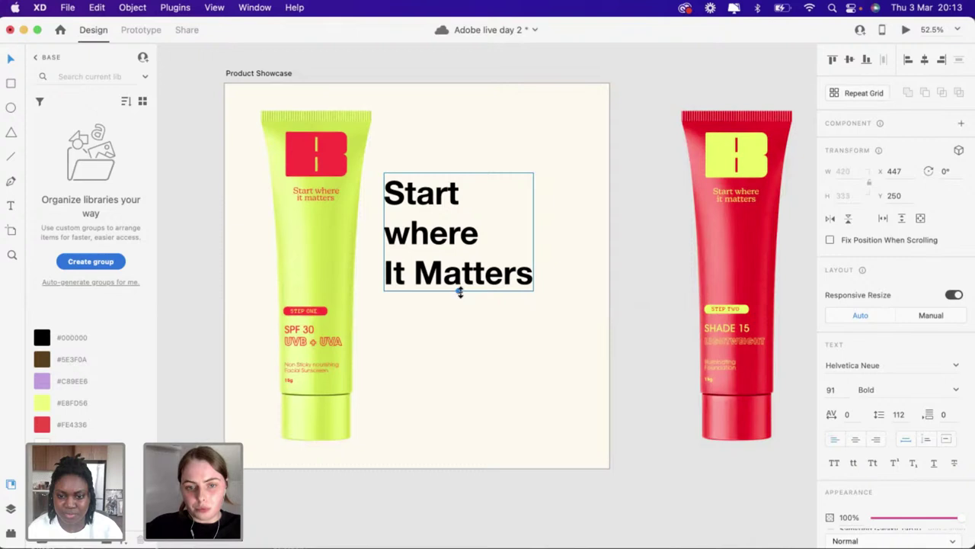
Set the headline font to KansasNew Regular
left_click_drag(473, 370, 474, 370)
left_click(885, 365)
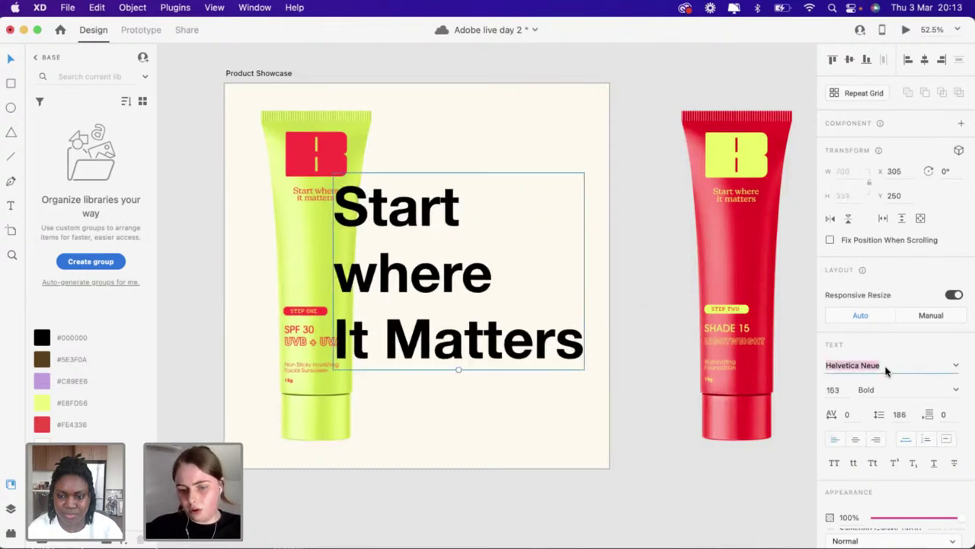
type("KansasNew")
key("Return")
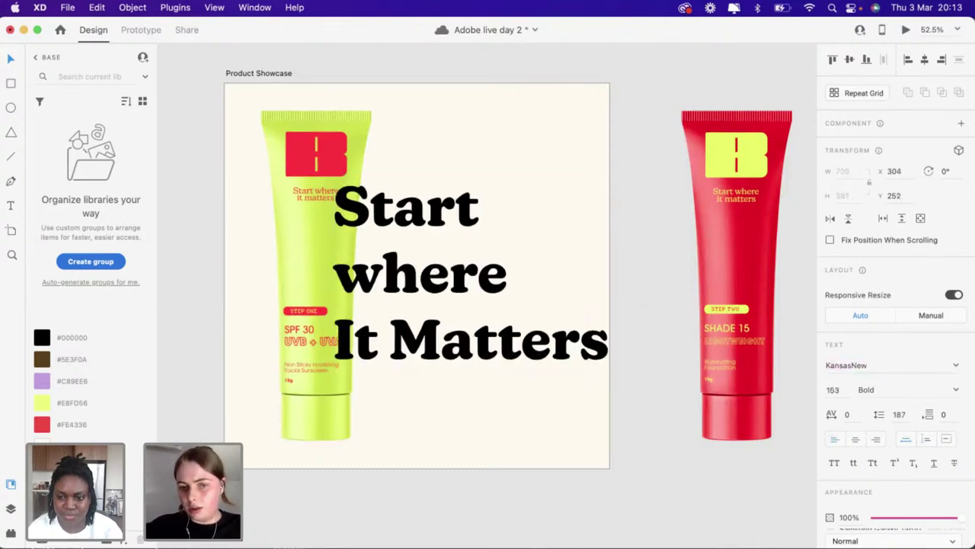
left_click(948, 391)
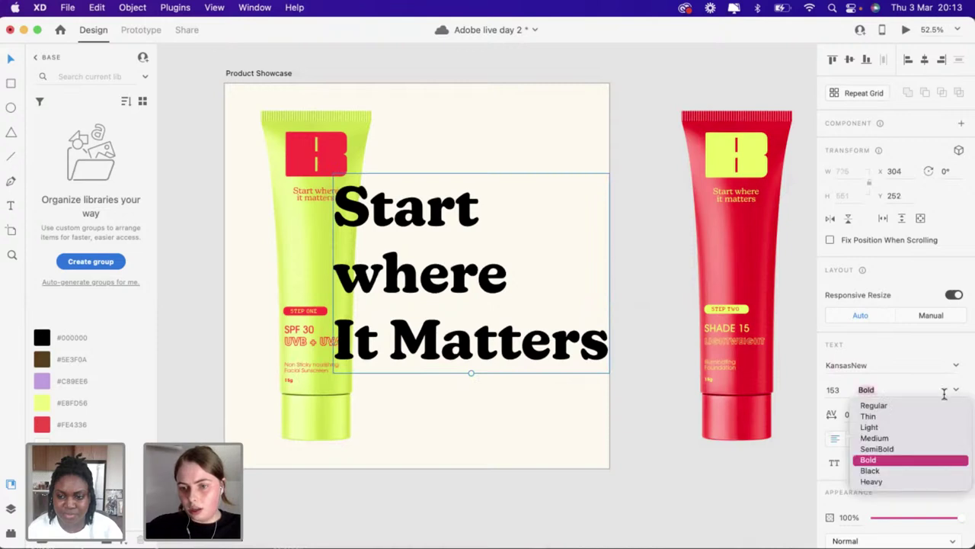
left_click(874, 406)
Scale the headline down and rejoin Start and where on one line
scroll(396, 363, "down", 3)
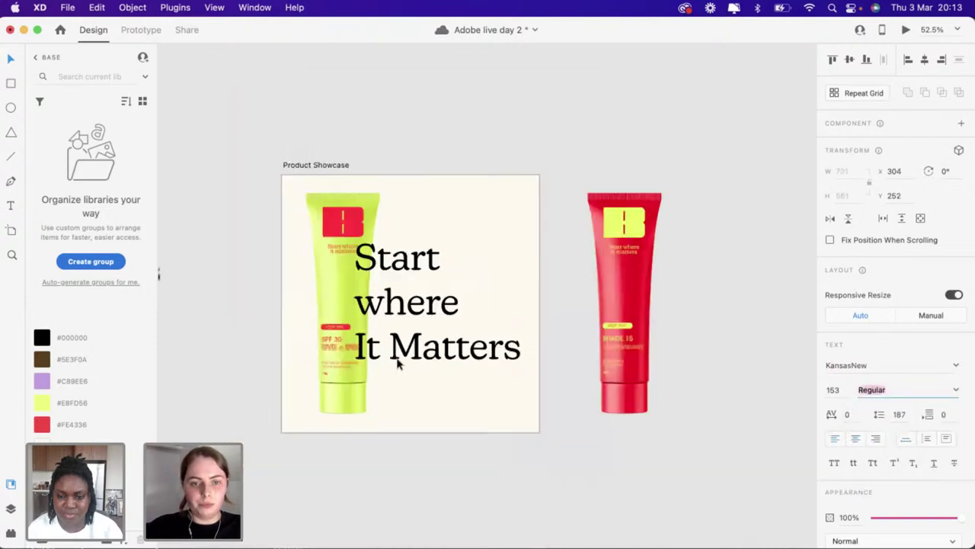
scroll(396, 364, "up", 2)
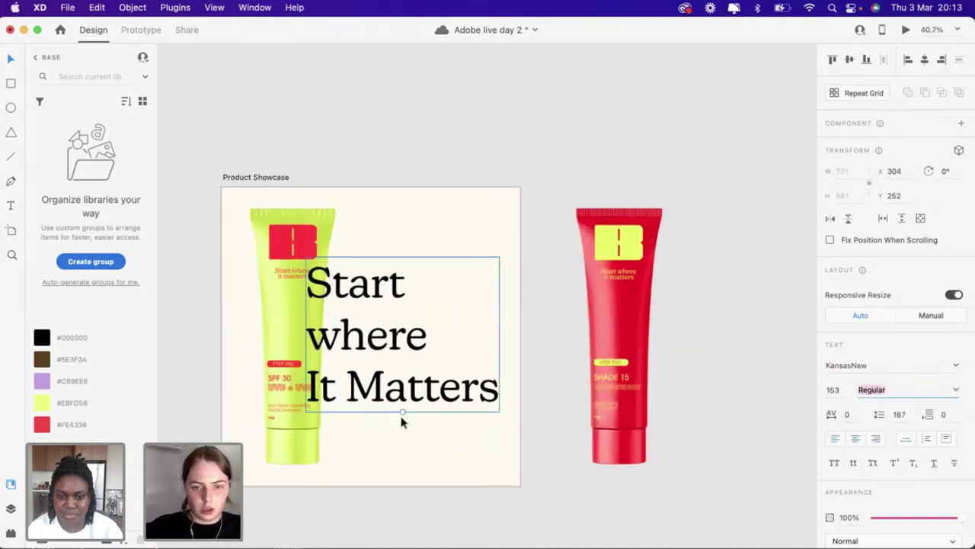
left_click_drag(402, 412, 402, 378)
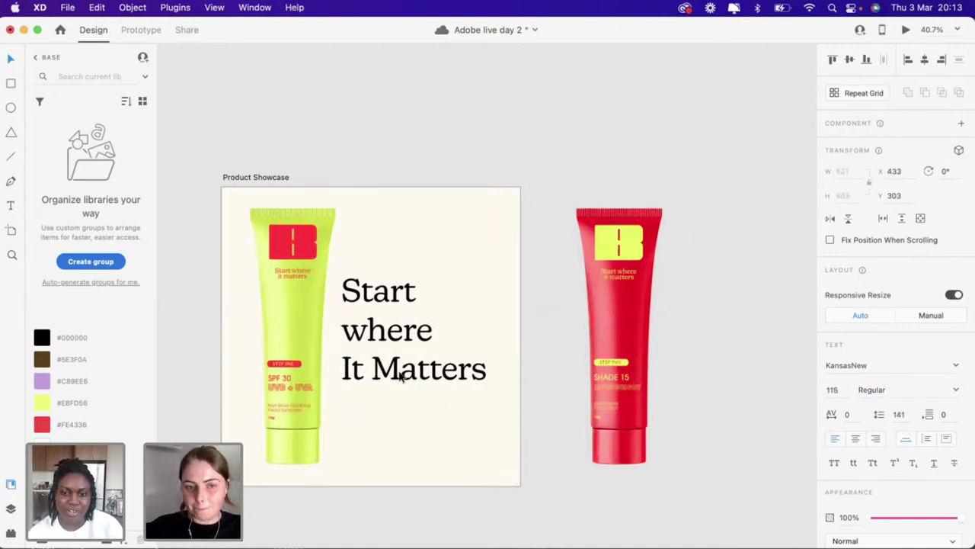
double_click(353, 338)
left_click(342, 331)
key("BackSpace")
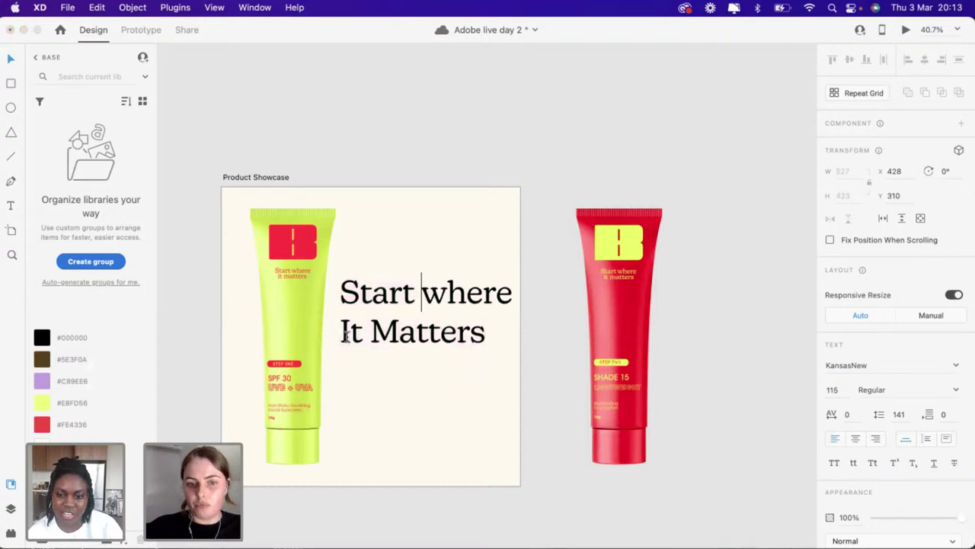
left_click(414, 411)
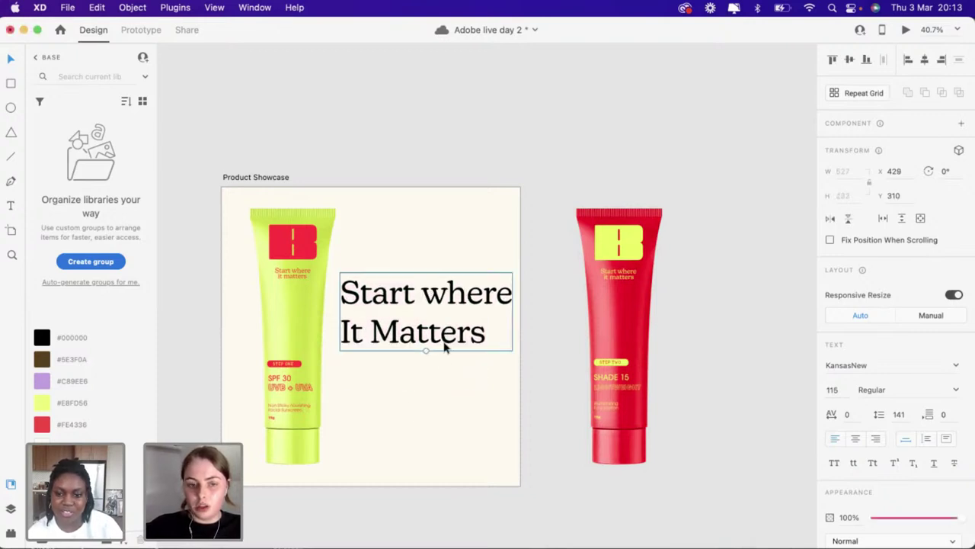
Reposition the headline and green tube, then break it into Start / where / It / Matters
left_click_drag(426, 352, 425, 343)
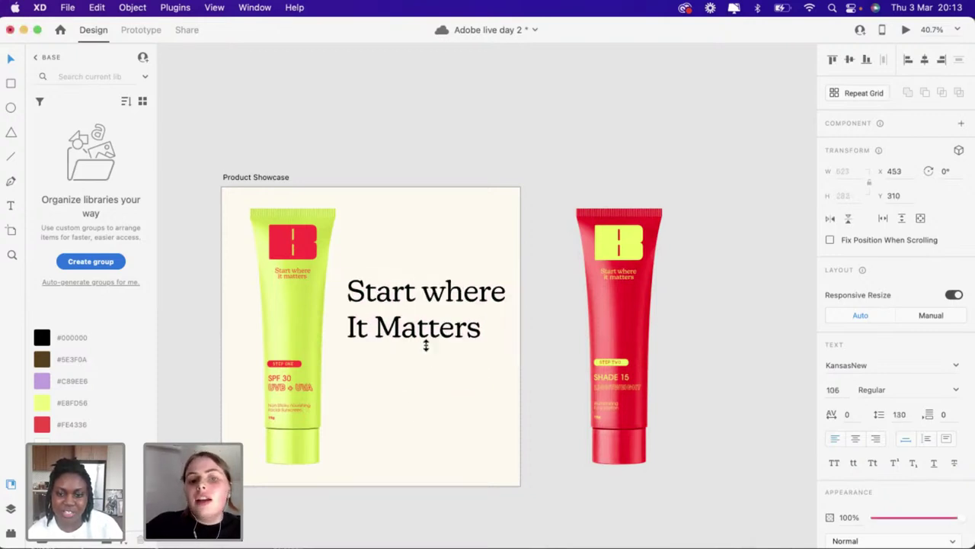
left_click_drag(439, 376, 450, 352)
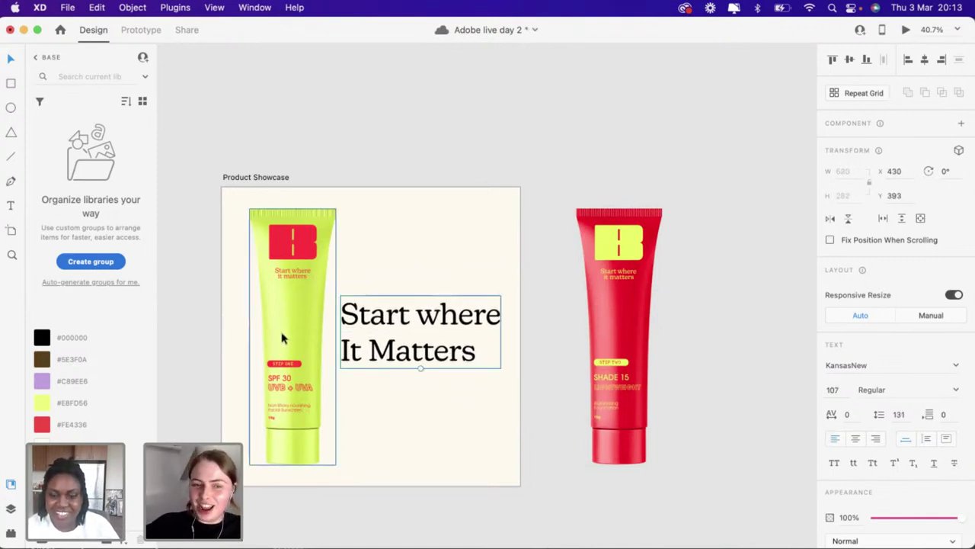
left_click_drag(281, 338, 279, 339)
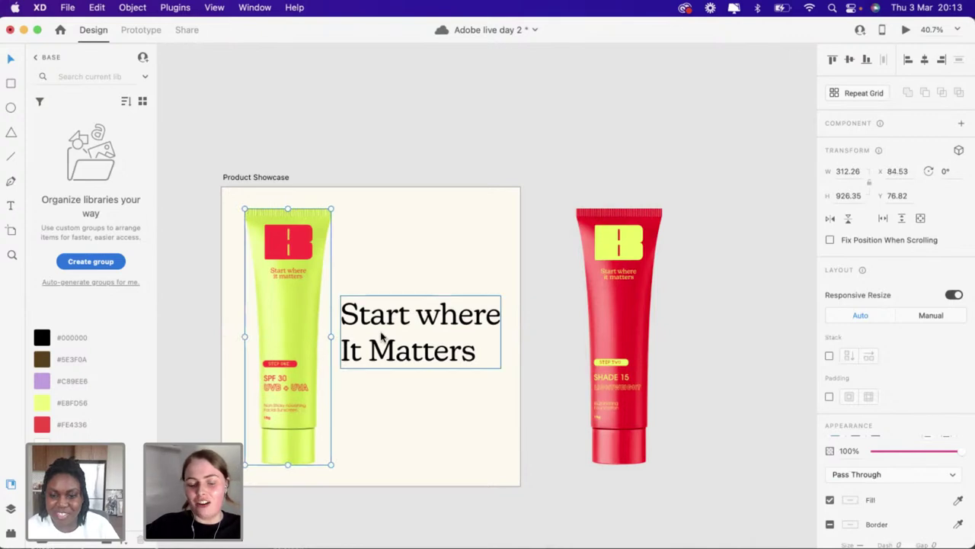
double_click(430, 319)
left_click(418, 319)
key("Return")
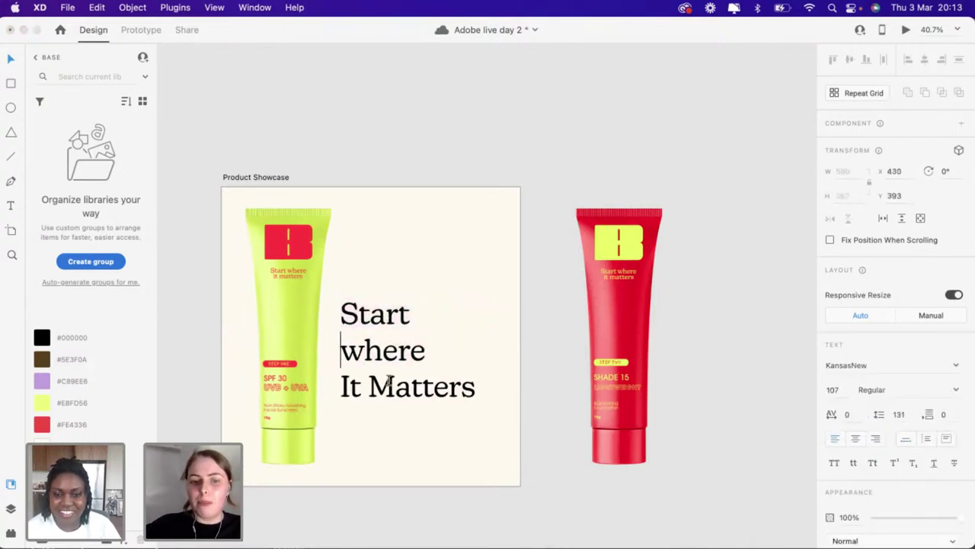
key("Return")
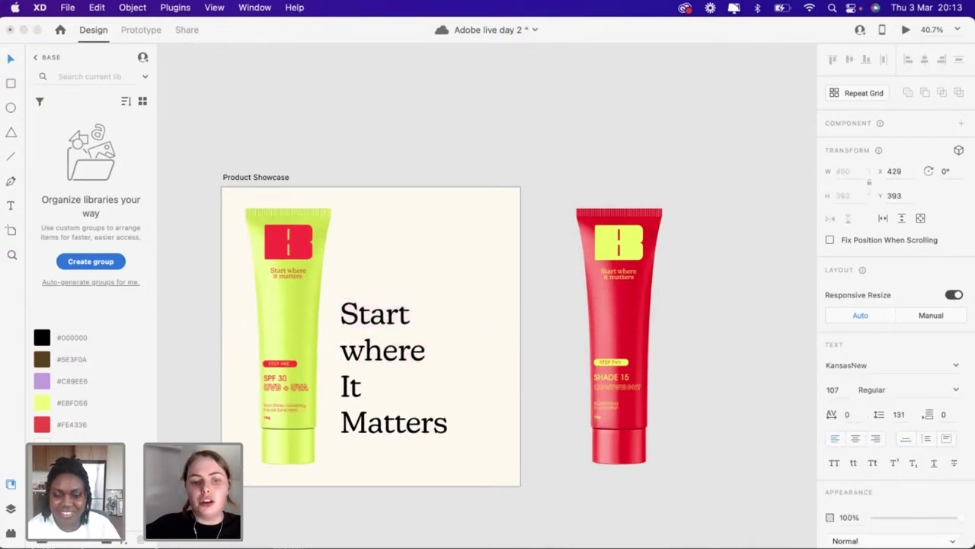
left_click(408, 348)
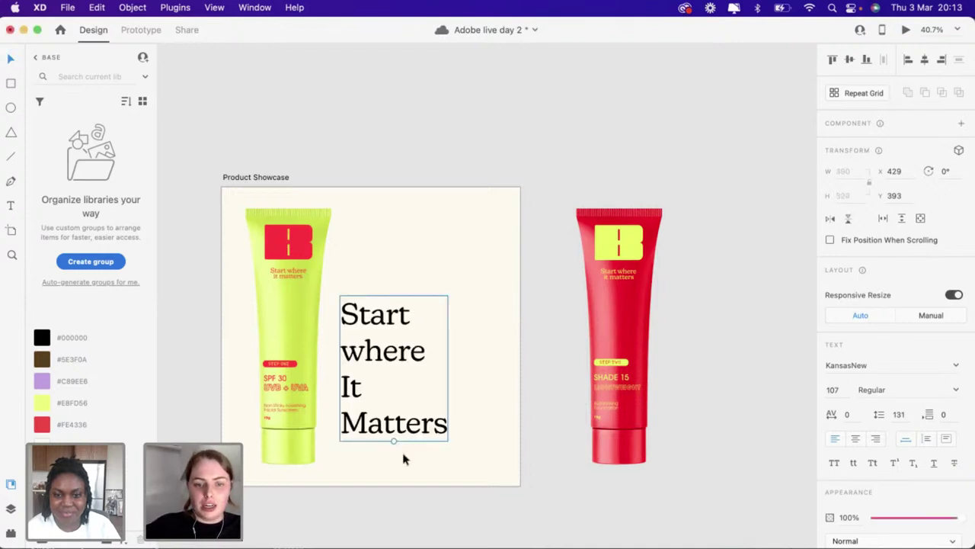
Enlarge the headline to size 136 and move it up and to the right
left_click_drag(395, 472, 417, 424)
double_click(418, 417)
double_click(417, 418)
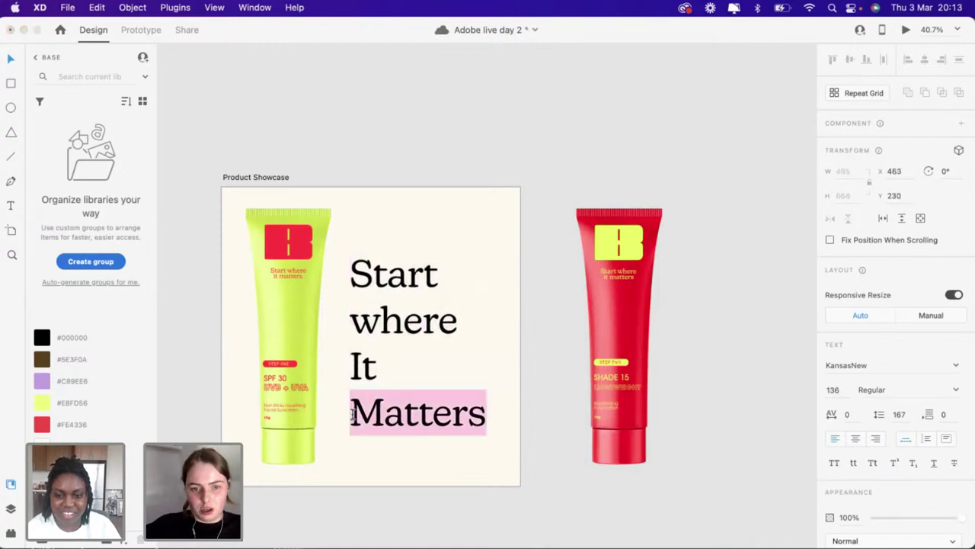
left_click(388, 481)
left_click_drag(431, 428, 436, 422)
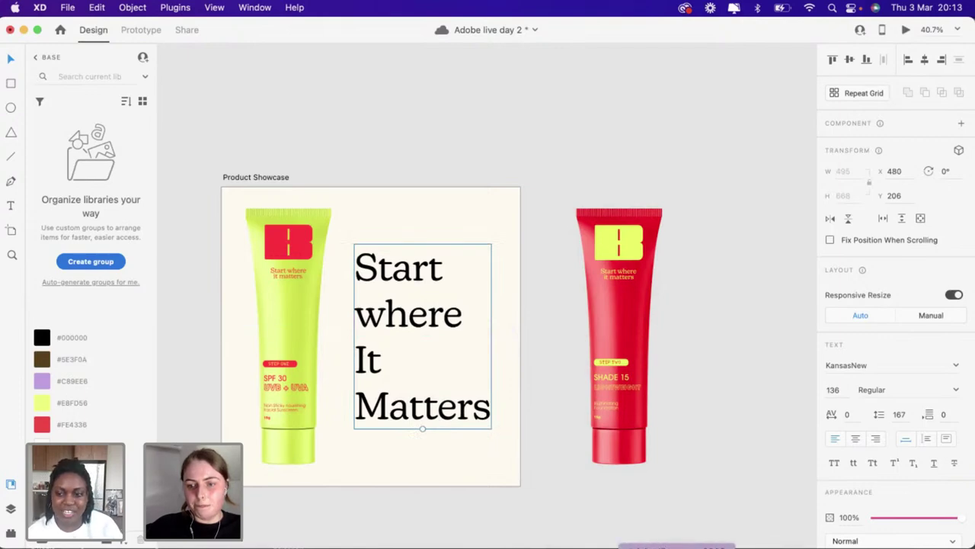
key("super+Tab")
Zoom and pan to the red BASE wordmark in Base 1.ai
scroll(509, 447, "down", 5)
scroll(507, 445, "right", 5)
scroll(507, 444, "down", 4)
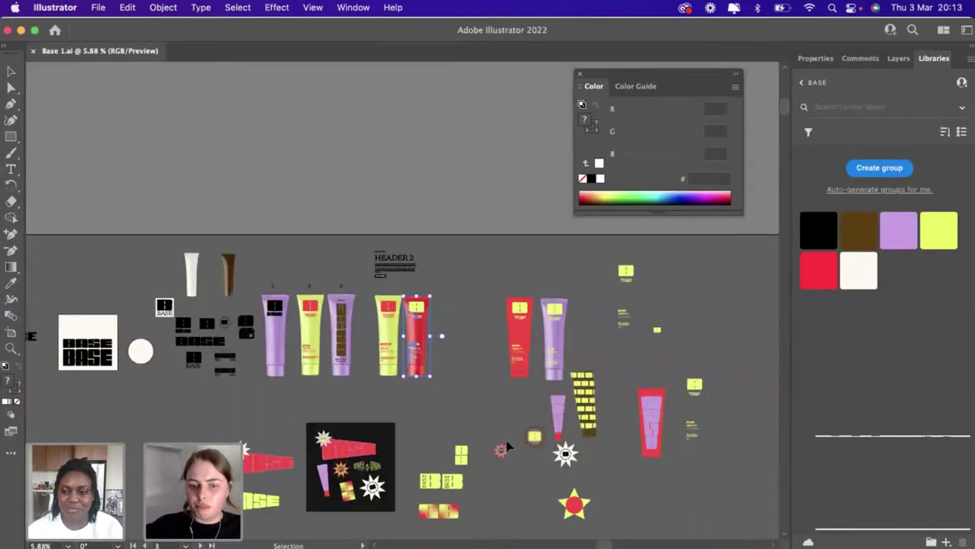
scroll(507, 445, "up", 5)
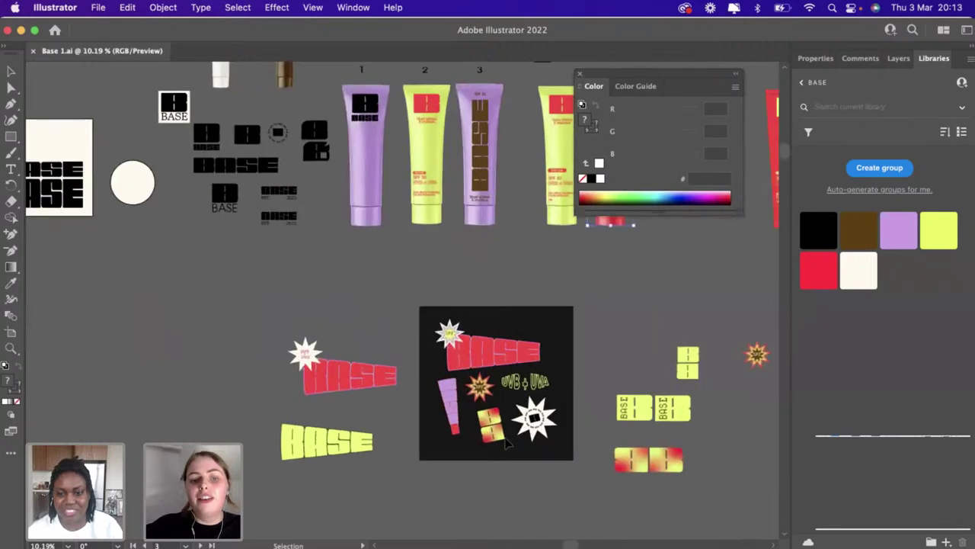
scroll(305, 374, "up", 4)
scroll(327, 342, "down", 2)
scroll(328, 343, "right", 2)
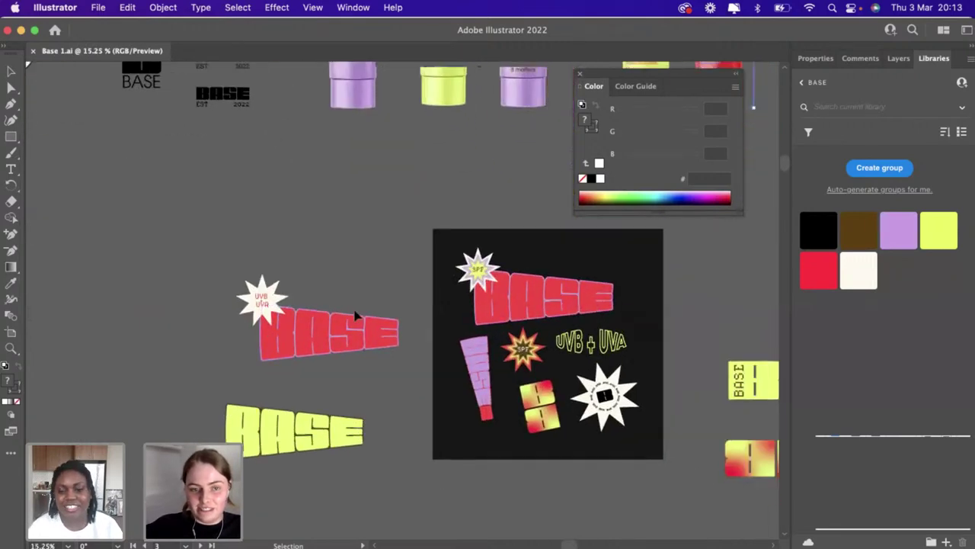
Paste the red BASE wordmark from Illustrator into Product Showcase
key("a")
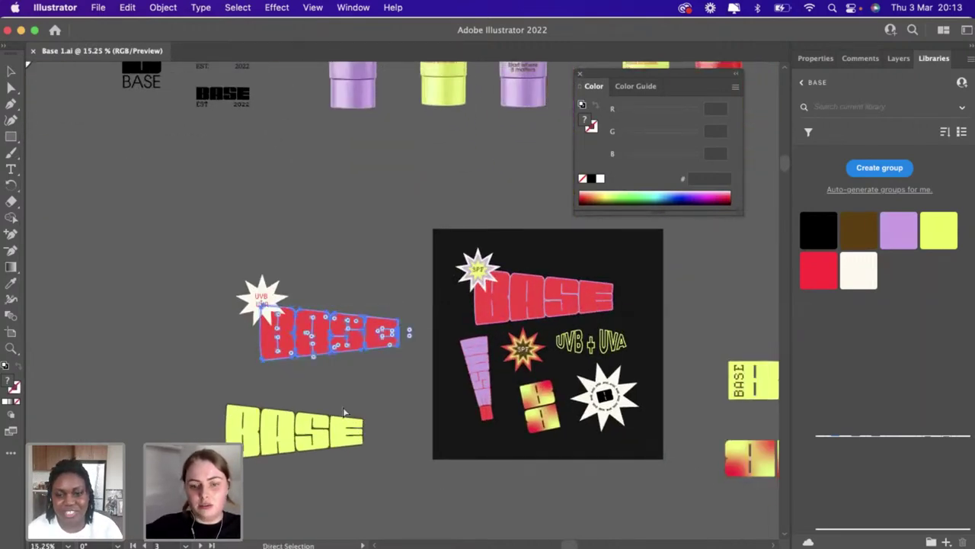
key("super+Tab")
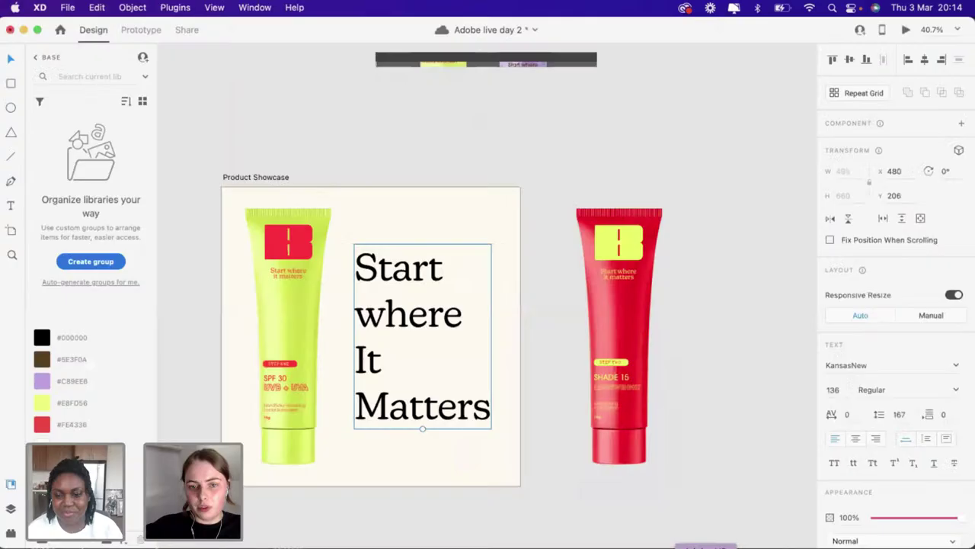
left_click(554, 428)
key("super+v")
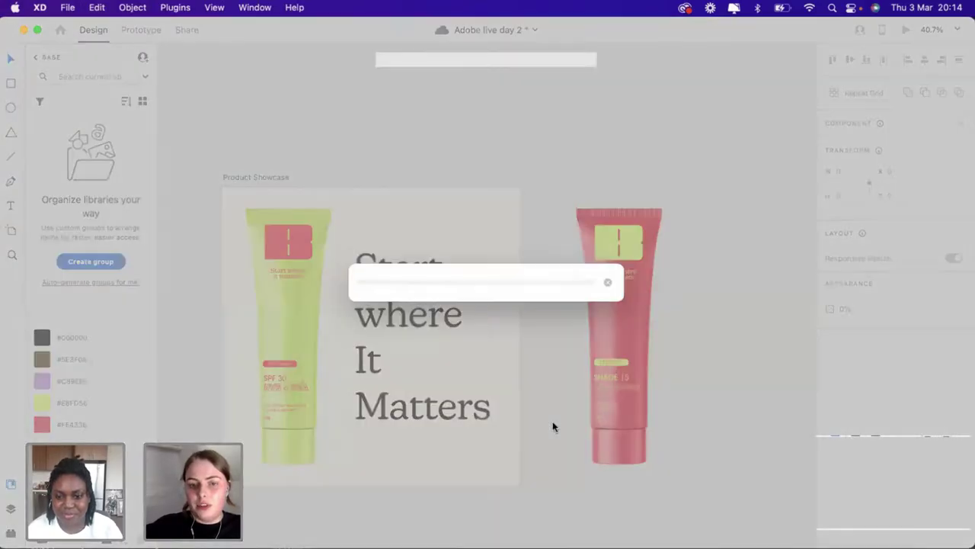
left_click_drag(464, 308, 416, 465)
scroll(487, 427, "down", 3)
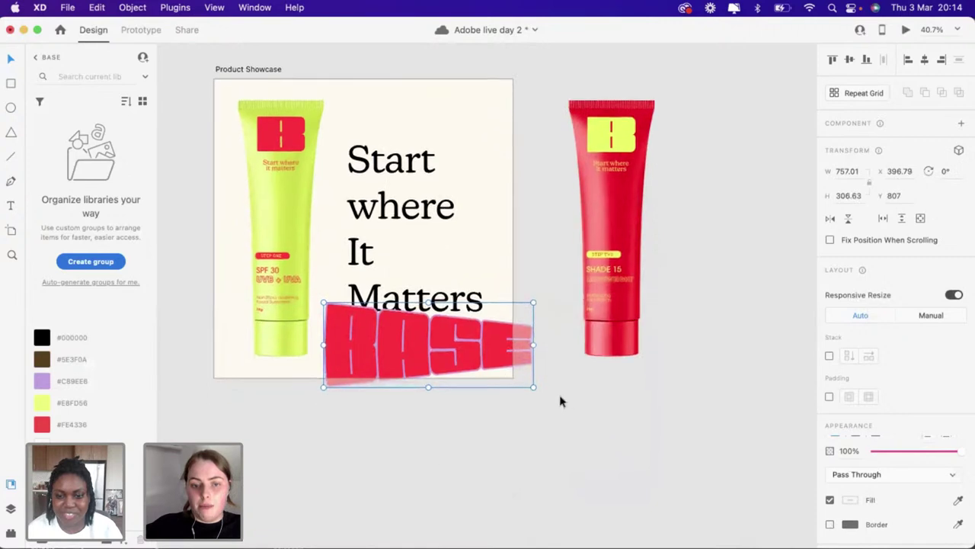
Shrink the BASE wordmark below half size and place it above the headline at the top
left_click_drag(533, 389, 434, 349)
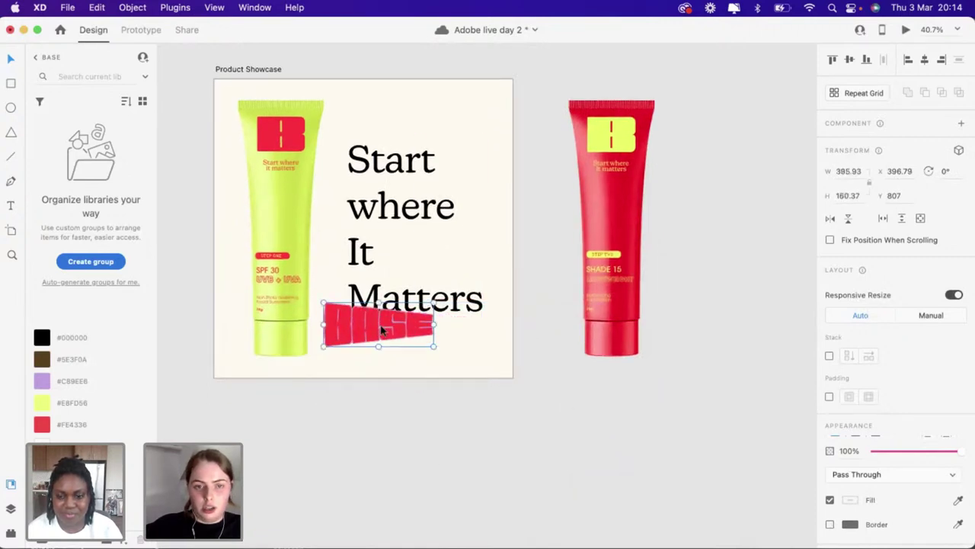
left_click_drag(383, 329, 420, 154)
scroll(419, 153, "up", 3)
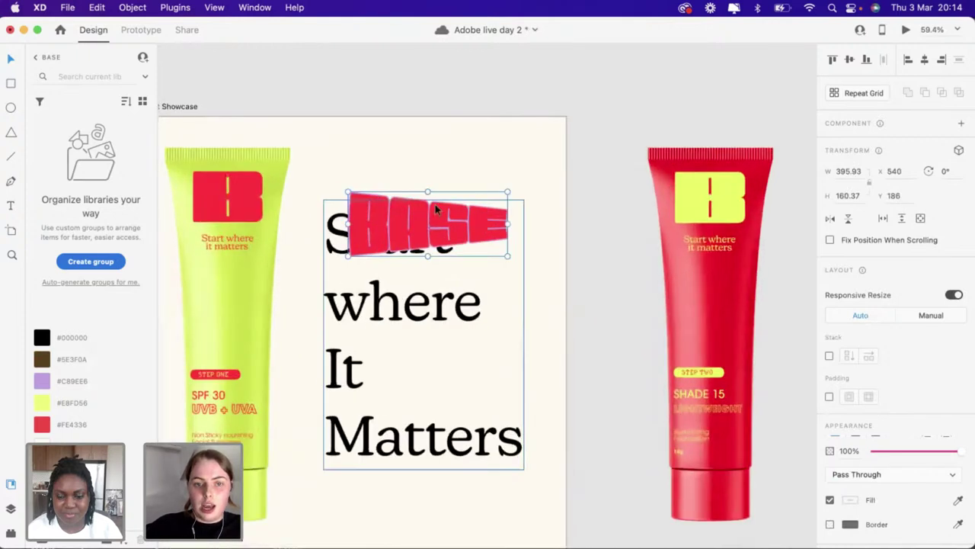
left_click_drag(436, 210, 425, 126)
left_click(647, 544)
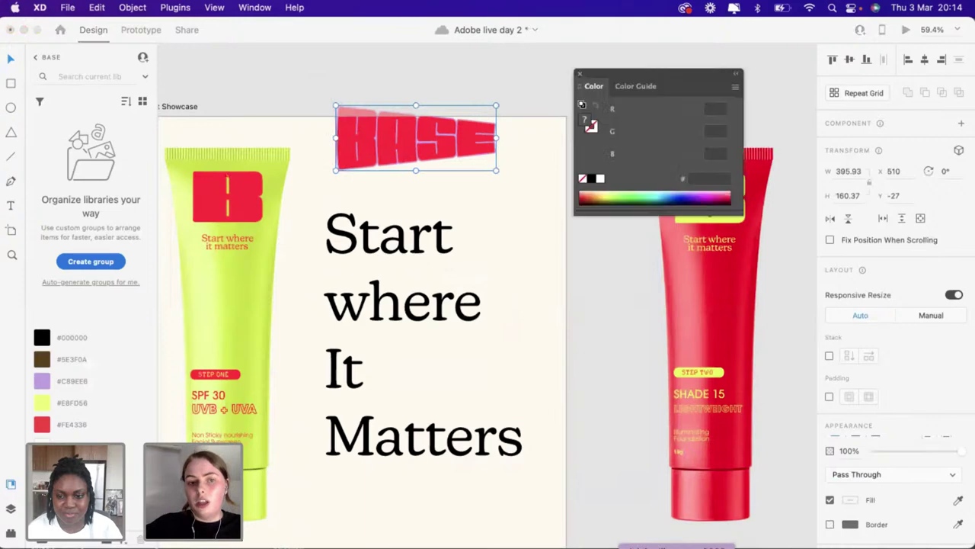
Select the sticker collage on Illustrator's black artboard and return to Adobe XD
scroll(366, 227, "right", 3)
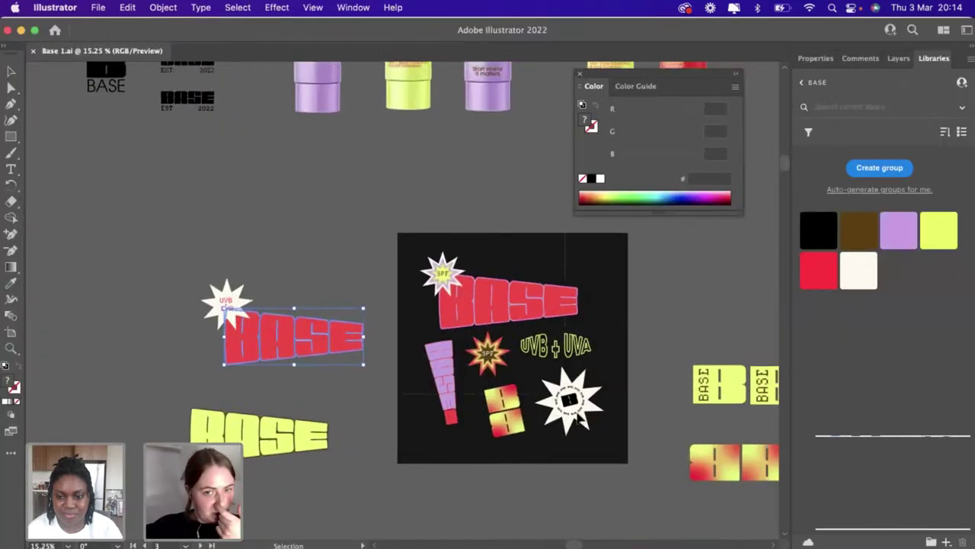
left_click(589, 439)
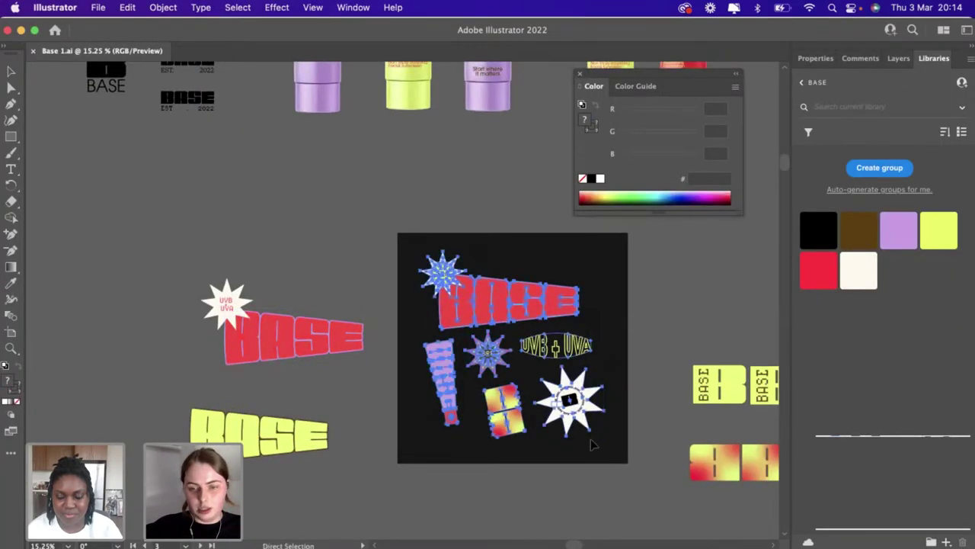
scroll(590, 440, "right", 5)
scroll(592, 445, "right", 1)
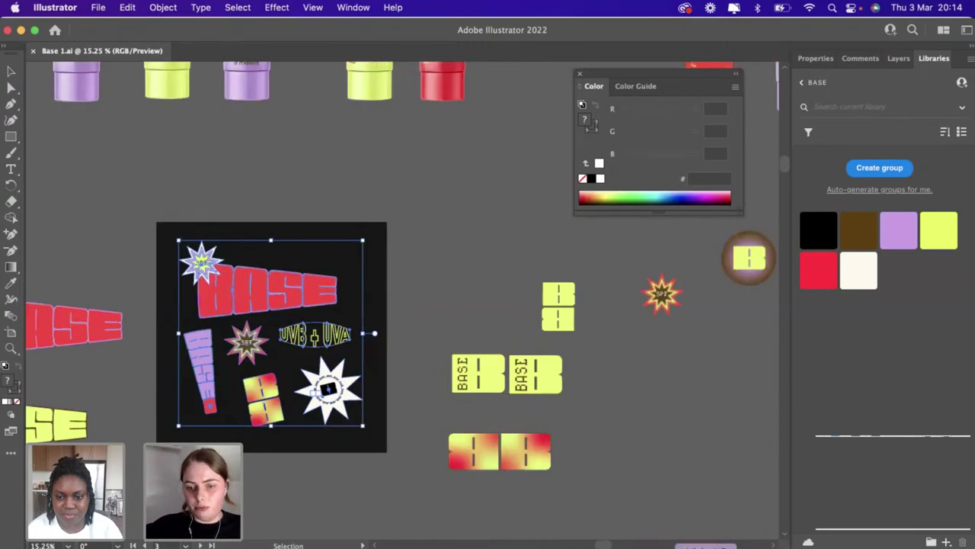
key("super+Tab")
scroll(444, 396, "down", 5)
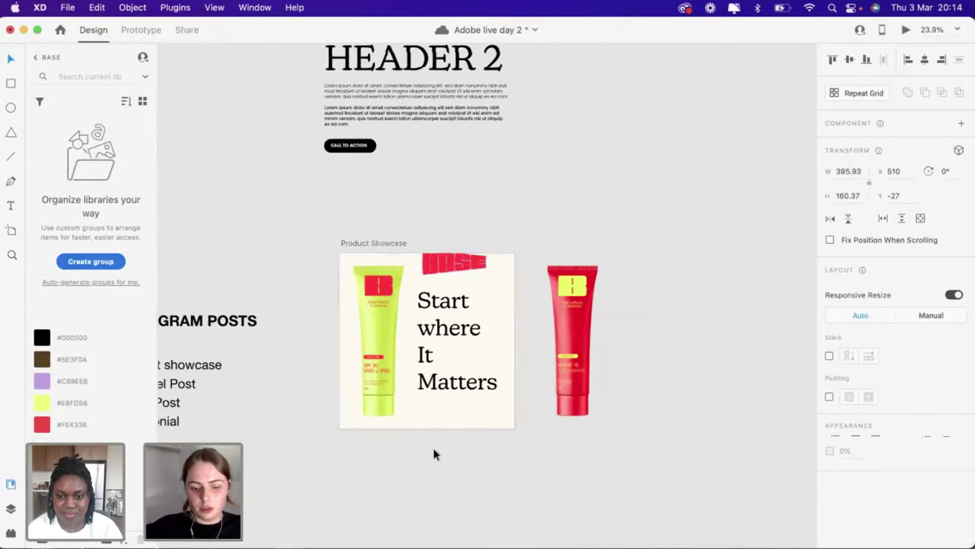
Paste the Illustrator sticker collage beside the tubes and release its clipping mask
left_click(434, 455)
key("super+v")
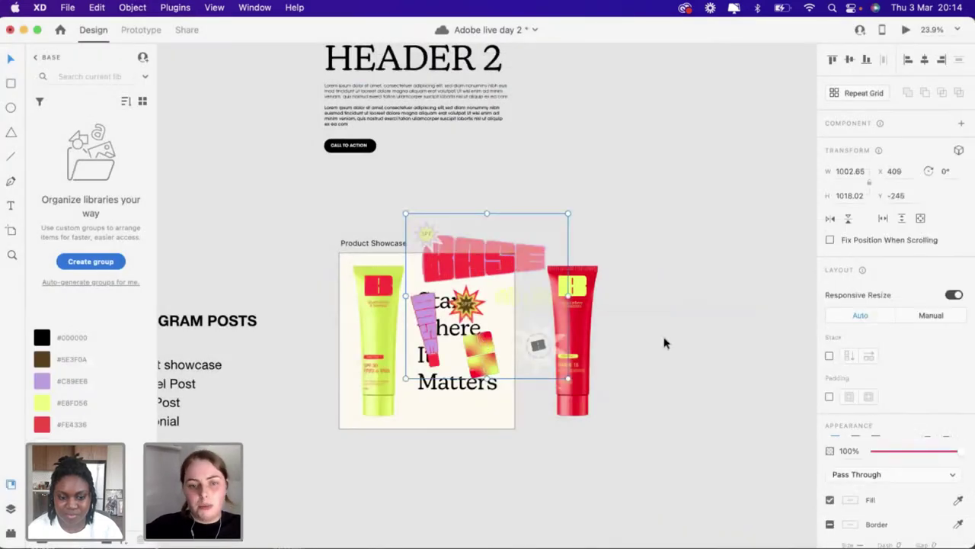
mouse_move(488, 320)
left_mouse_down()
mouse_move(713, 311)
mouse_move(709, 340)
left_mouse_up()
right_click(707, 362)
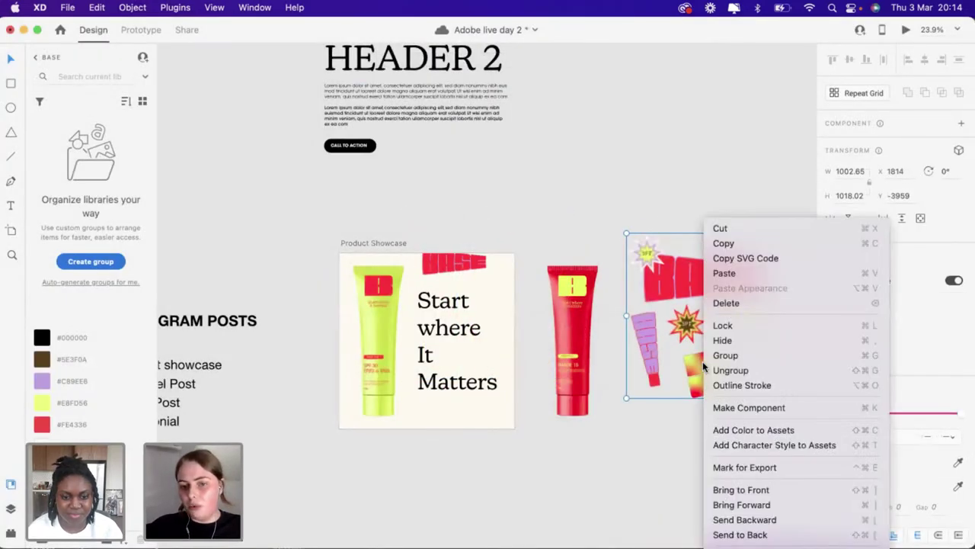
left_click(665, 420)
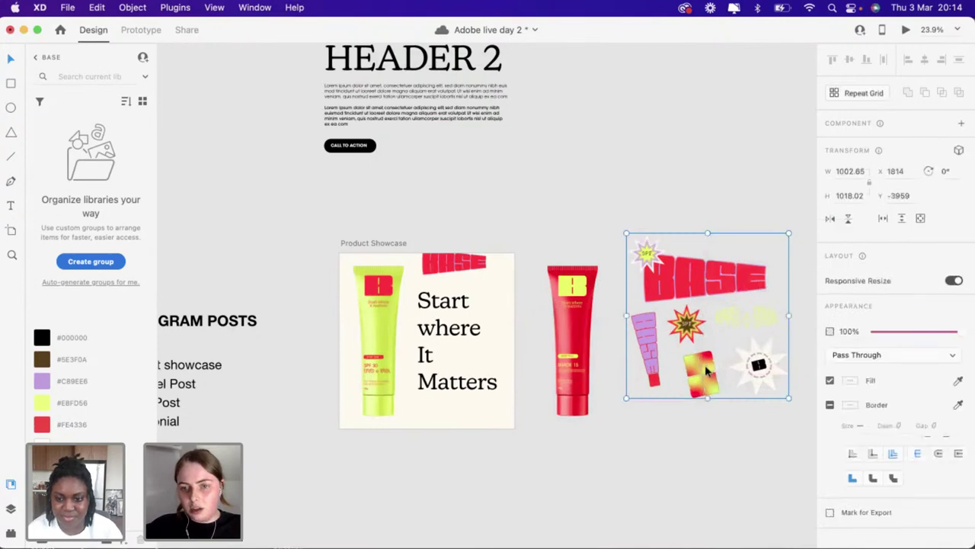
key("super+3")
right_click(459, 390)
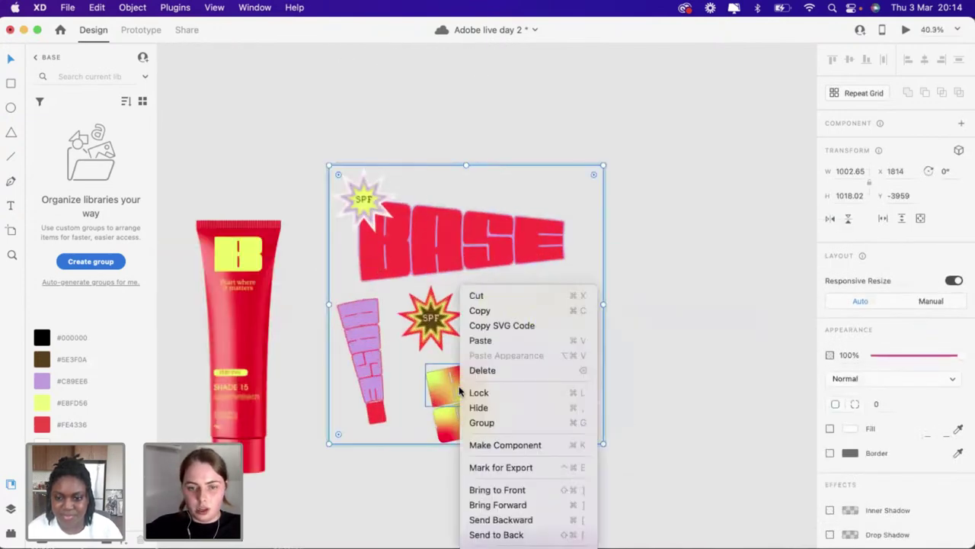
left_click(420, 477)
left_click(490, 162)
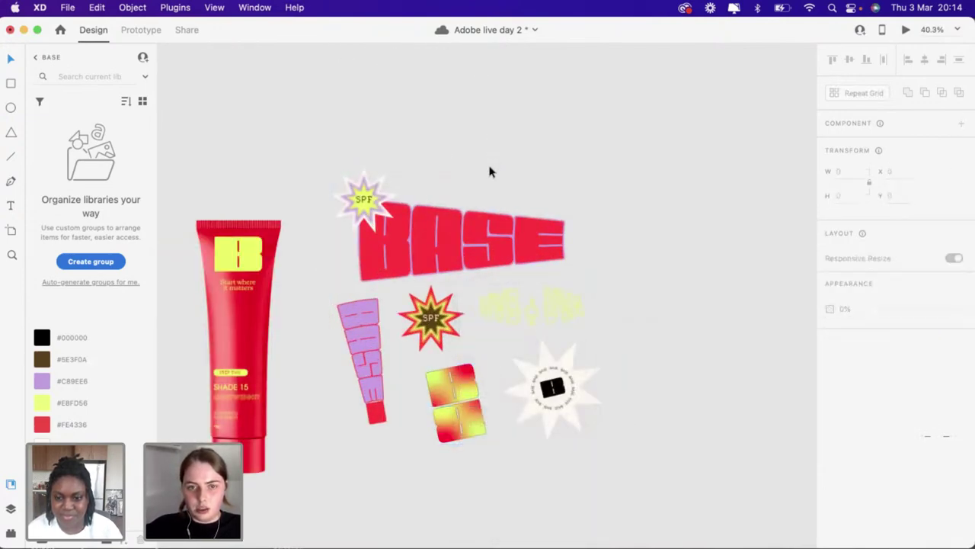
left_click(403, 236)
right_click(339, 166)
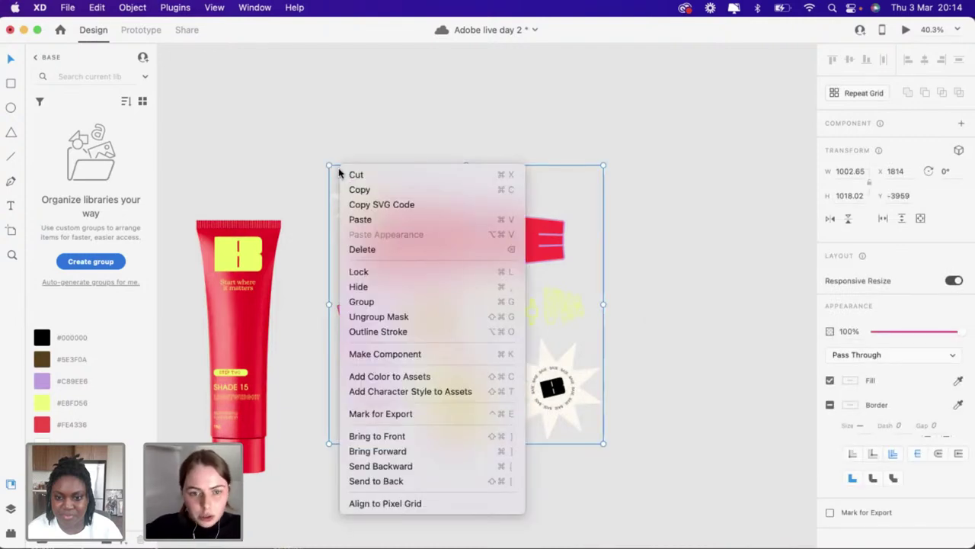
left_click(389, 317)
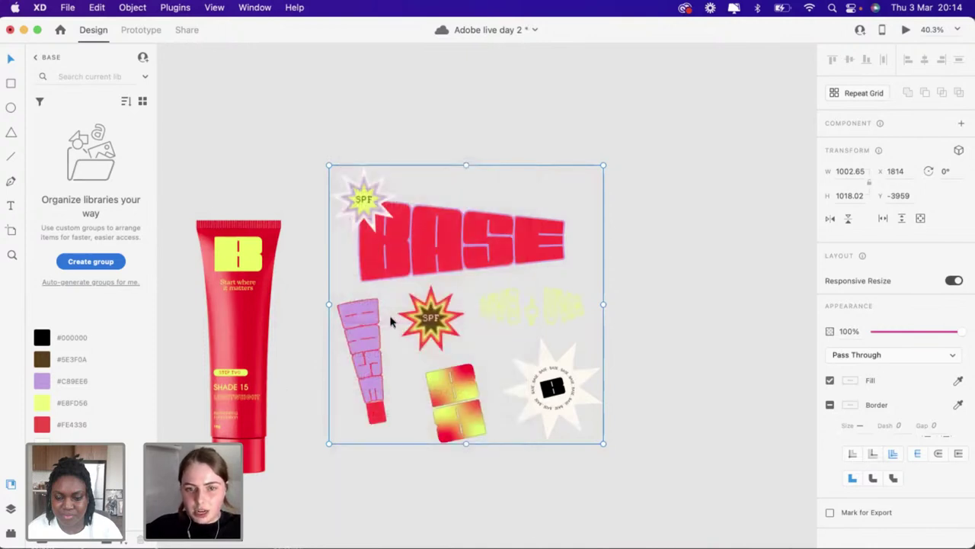
Marquee-select all the pasted stickers and delete them
left_click(648, 281)
left_click(551, 390)
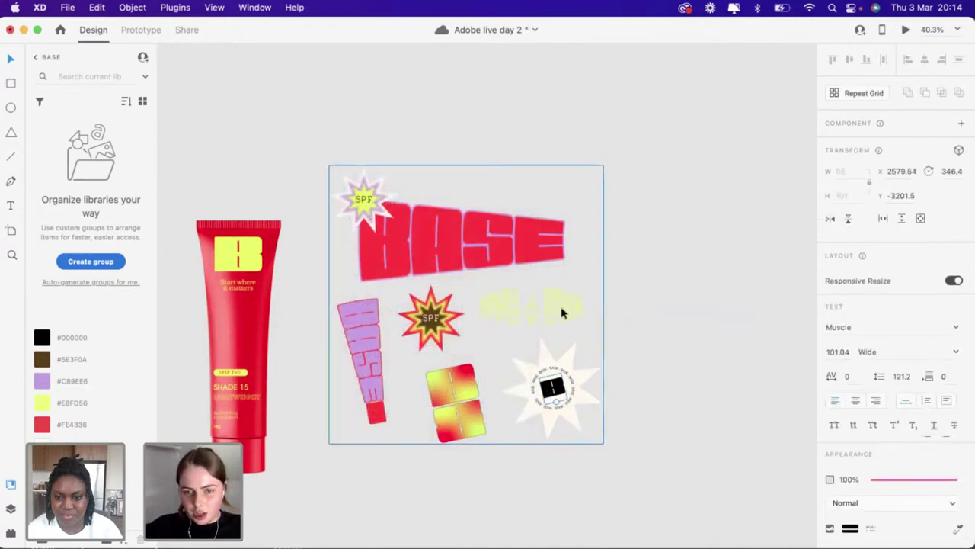
left_click(339, 136)
left_click_drag(340, 136, 580, 472)
key("Delete")
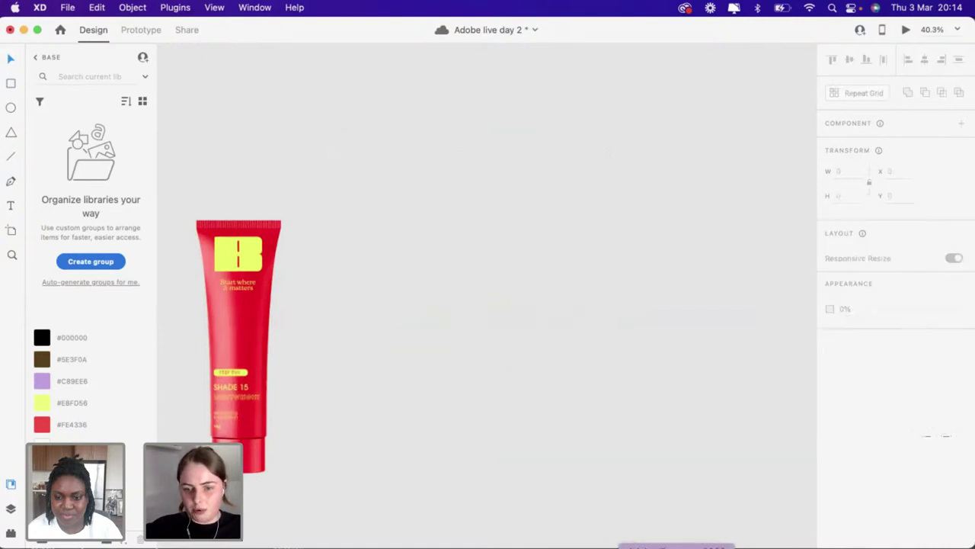
In Illustrator, select the small orange SPF star and bring it back to XD
key("super+Tab")
left_click(400, 306)
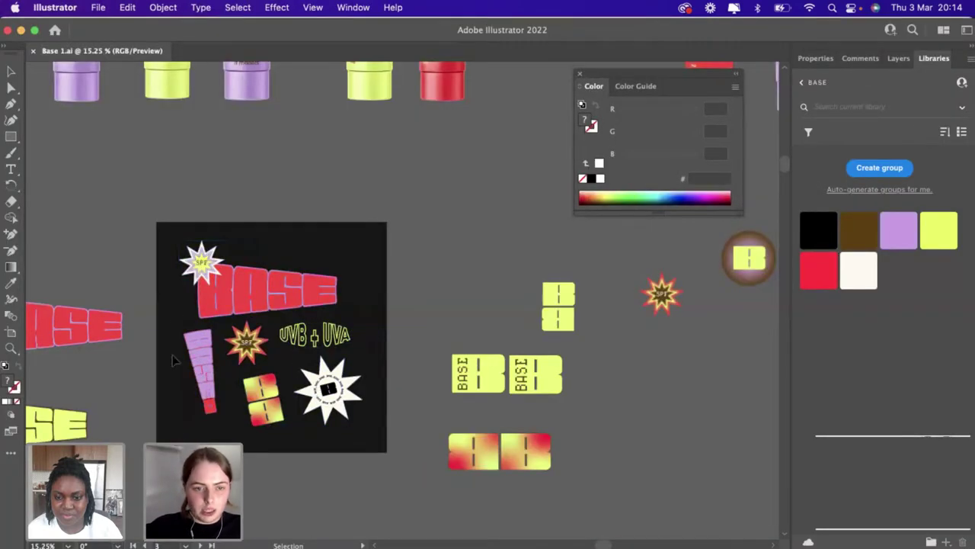
left_click(662, 293)
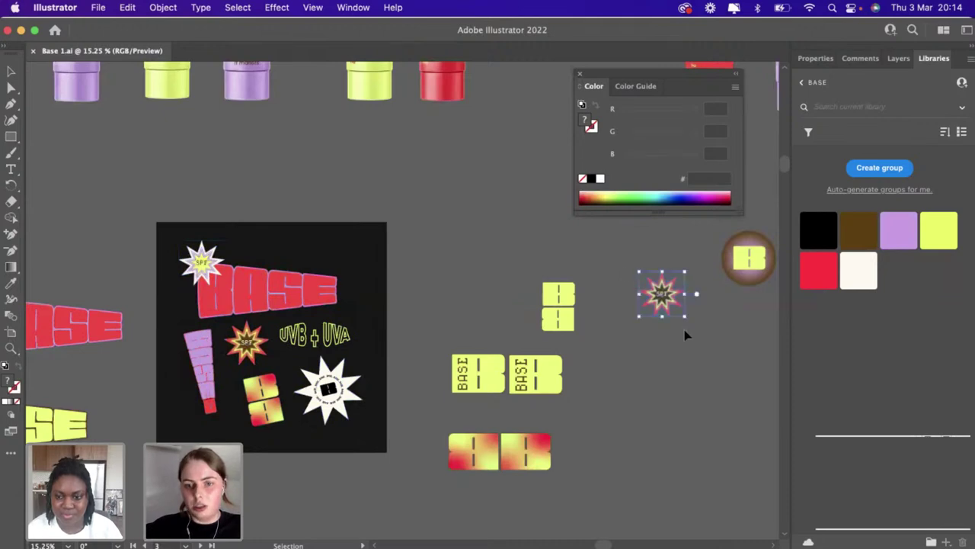
key("super+Tab")
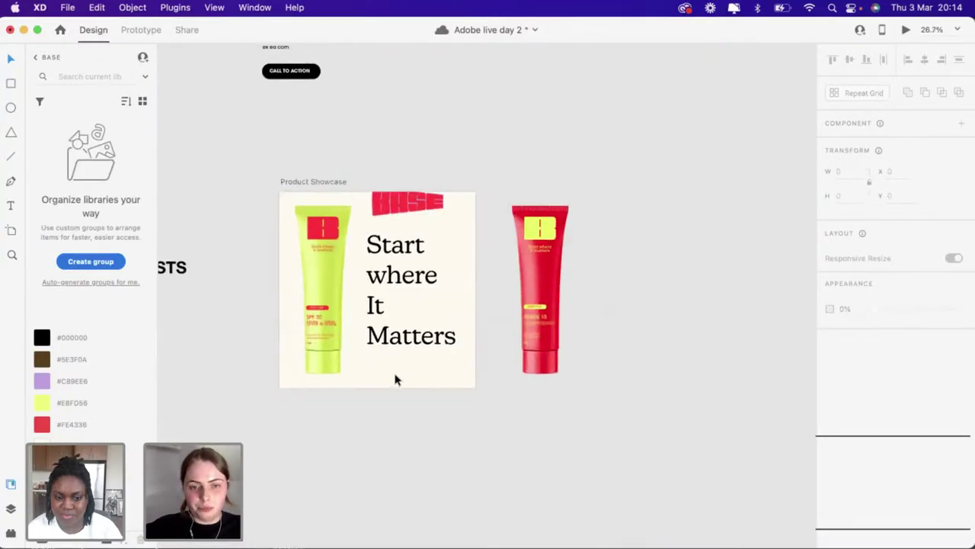
Paste the SPF star and park it and the BASE logo below the artboard
key("super+v")
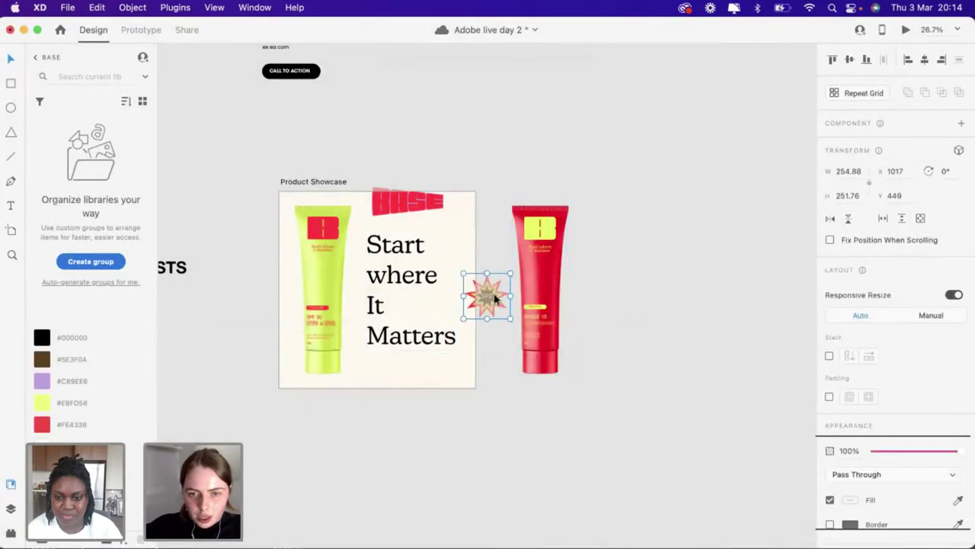
left_click_drag(344, 464, 345, 458)
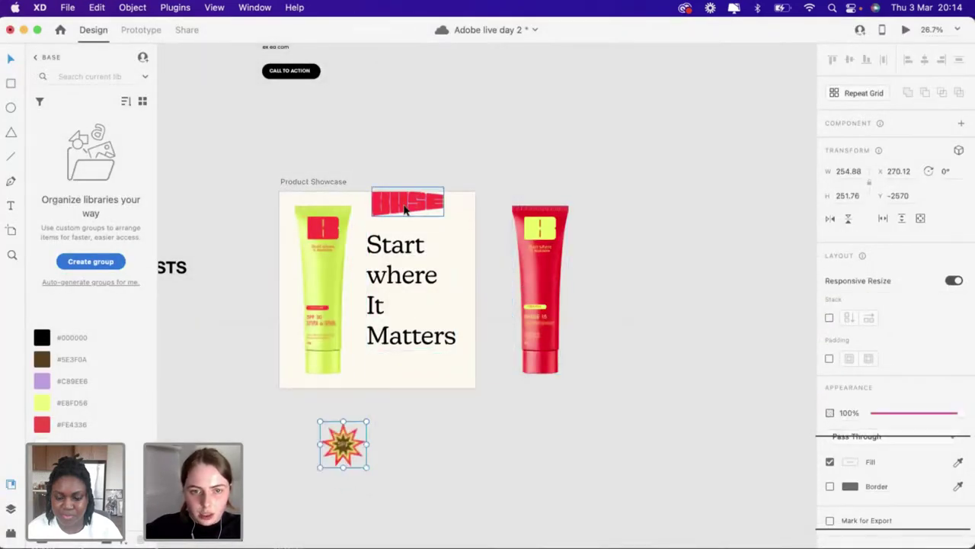
left_click_drag(406, 211, 477, 434)
left_click(416, 342)
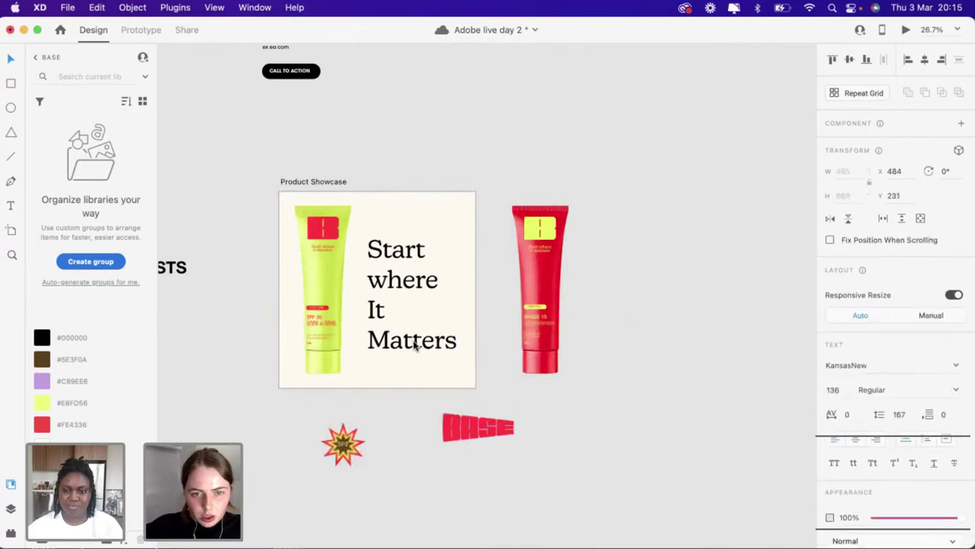
left_click_drag(416, 347, 412, 346)
Place the SPF star at the artboard's top-right, enlarged slightly and tilted to -7°
left_click_drag(342, 453, 442, 234)
scroll(442, 234, "up", 5)
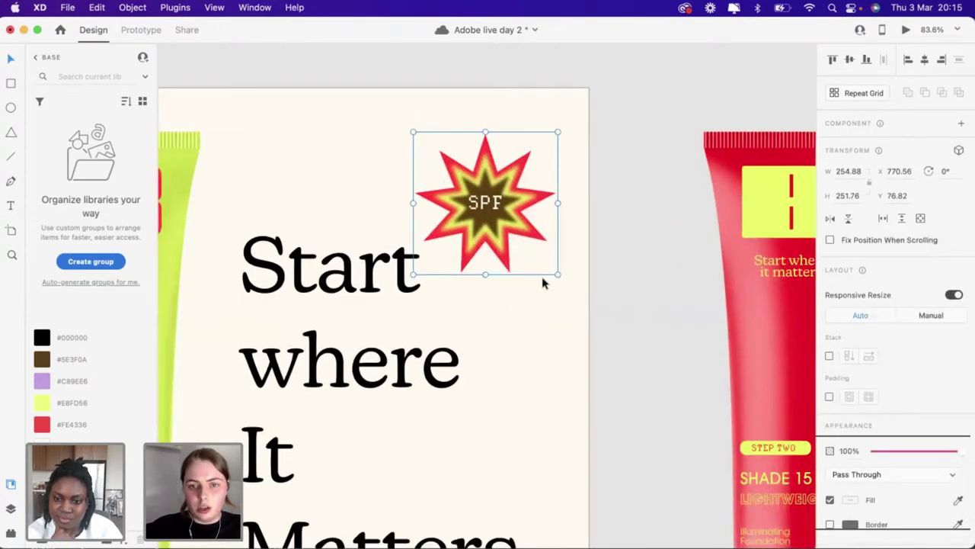
left_click_drag(566, 290, 575, 299)
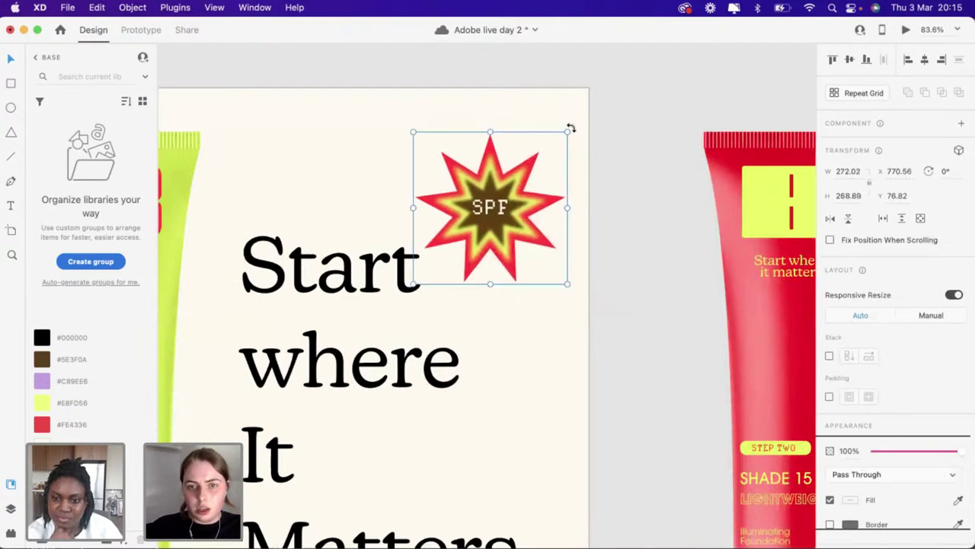
left_click_drag(564, 126, 550, 115)
left_click_drag(503, 227, 507, 204)
Move the 'Start where It Matters' headline further down the artboard
scroll(503, 197, "down", 3)
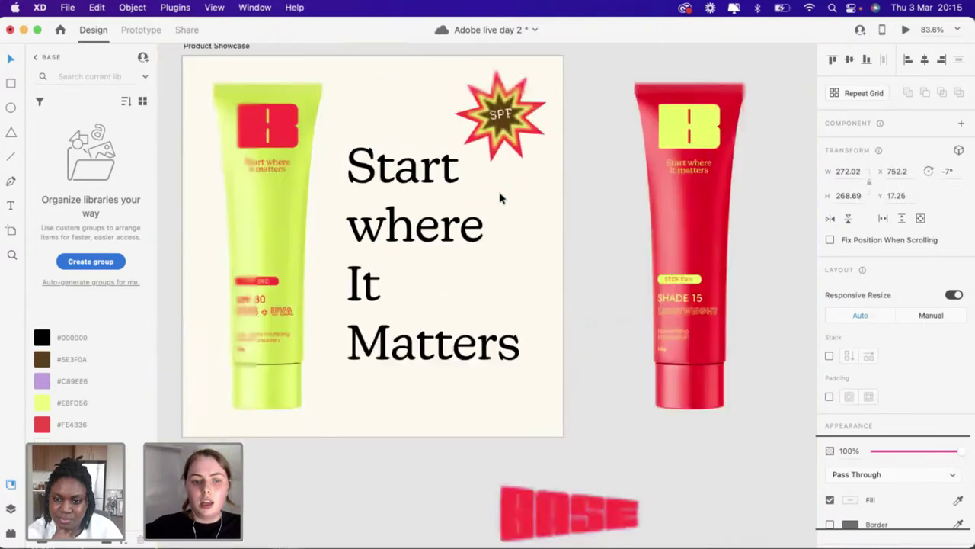
scroll(503, 196, "up", 1)
left_click(475, 377)
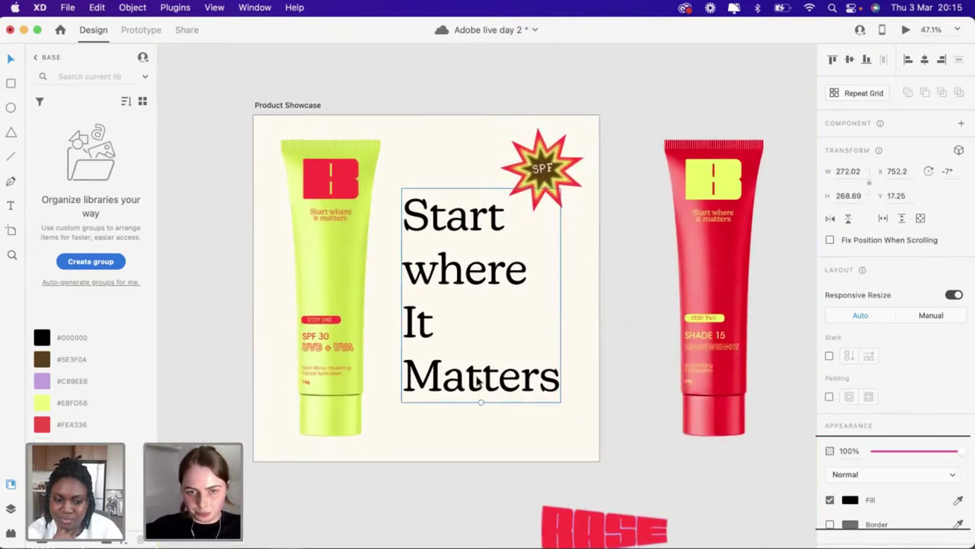
double_click(477, 377)
double_click(477, 377)
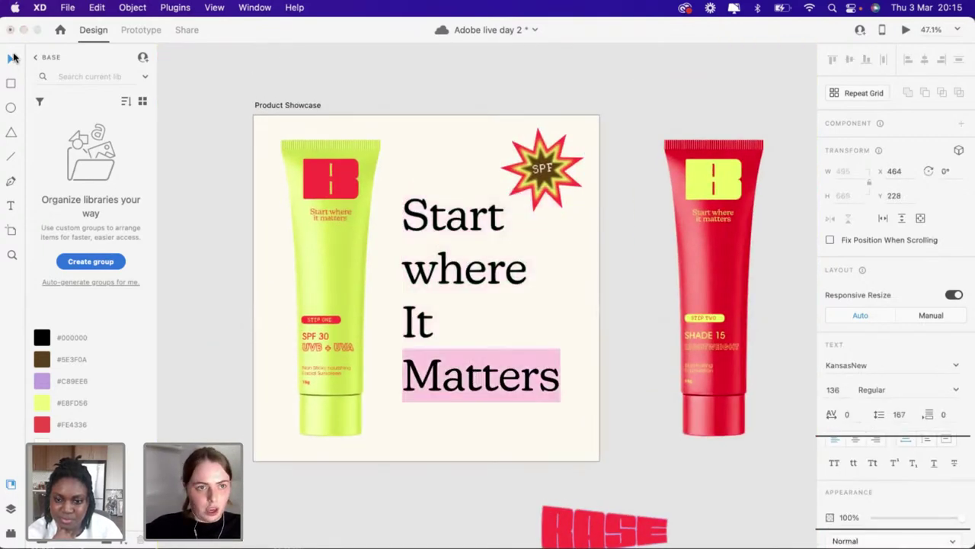
left_click(13, 58)
left_click_drag(498, 272, 501, 389)
scroll(502, 389, "down", 5)
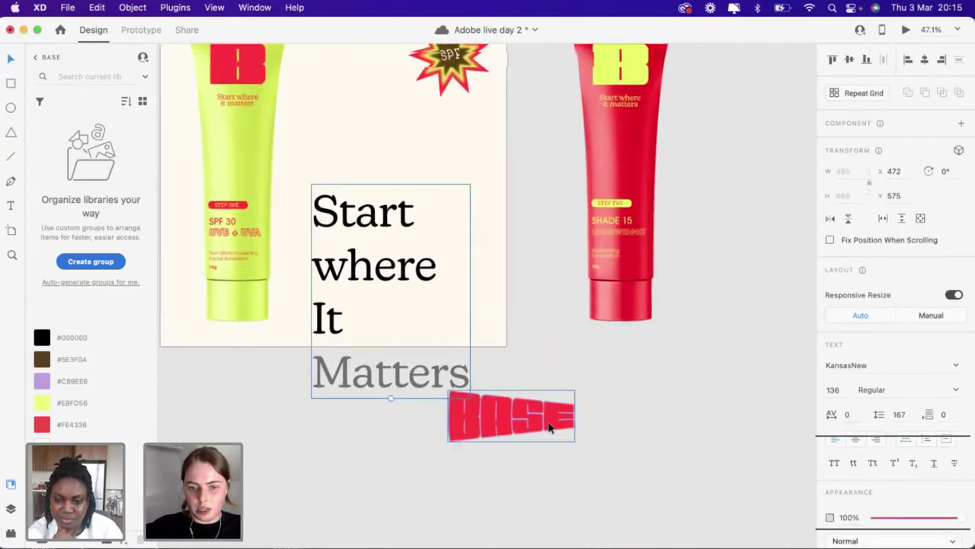
scroll(549, 428, "down", 3)
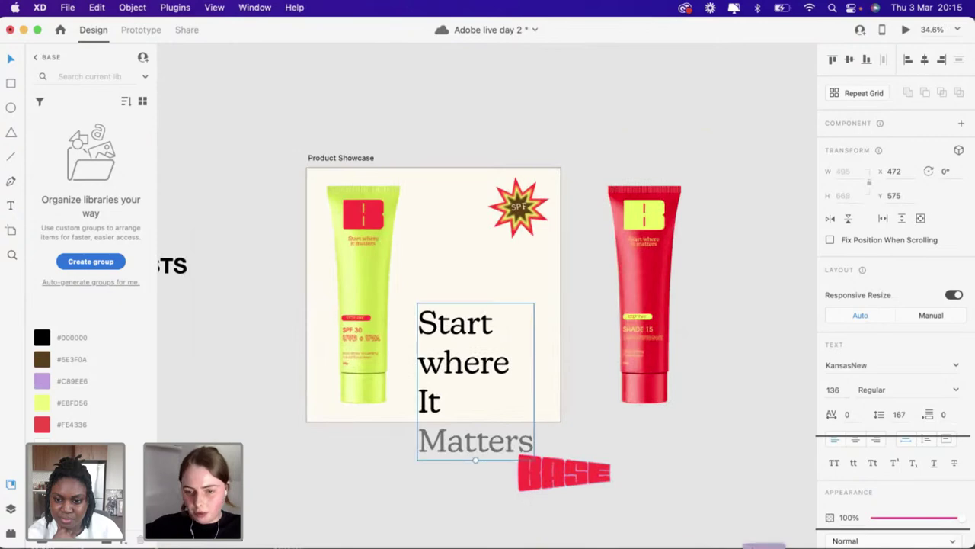
key("super+Tab")
In Illustrator, pick the black BASE wordmark with Direct Selection (A) and return to XD
scroll(469, 434, "down", 4)
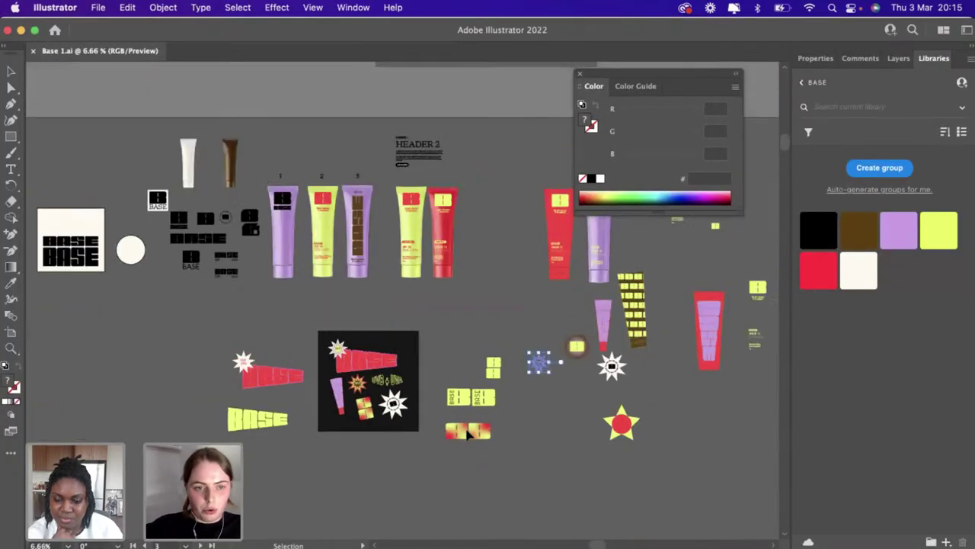
scroll(438, 335, "up", 5)
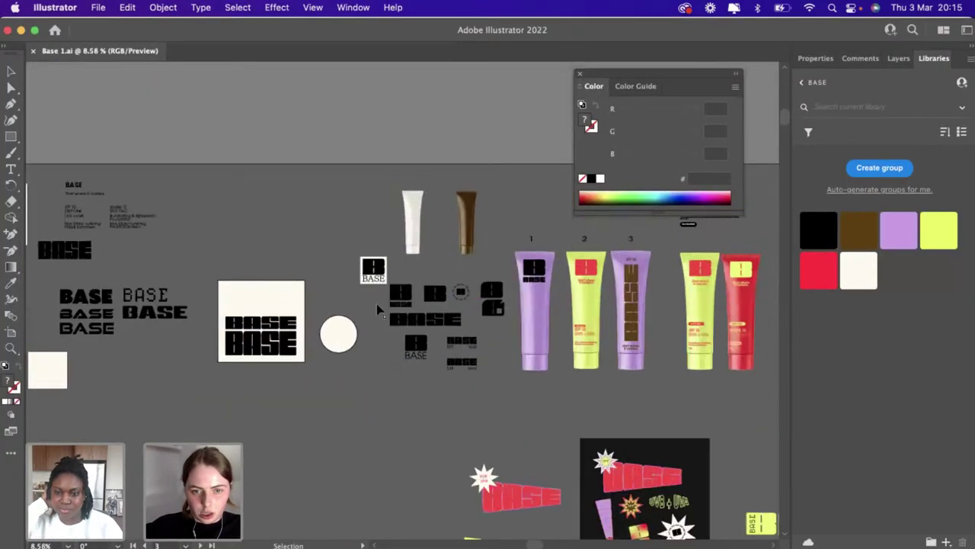
key("a")
left_click(436, 335)
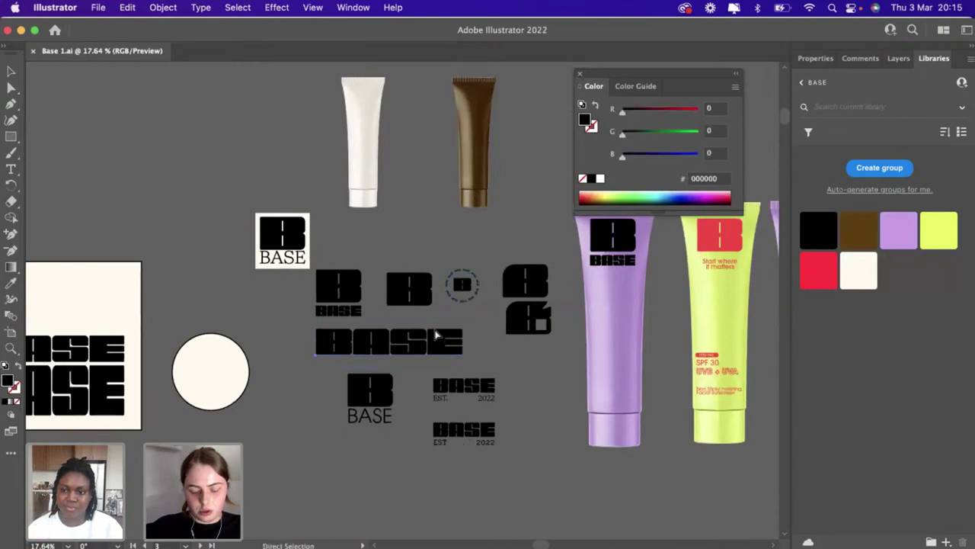
key("super+Tab")
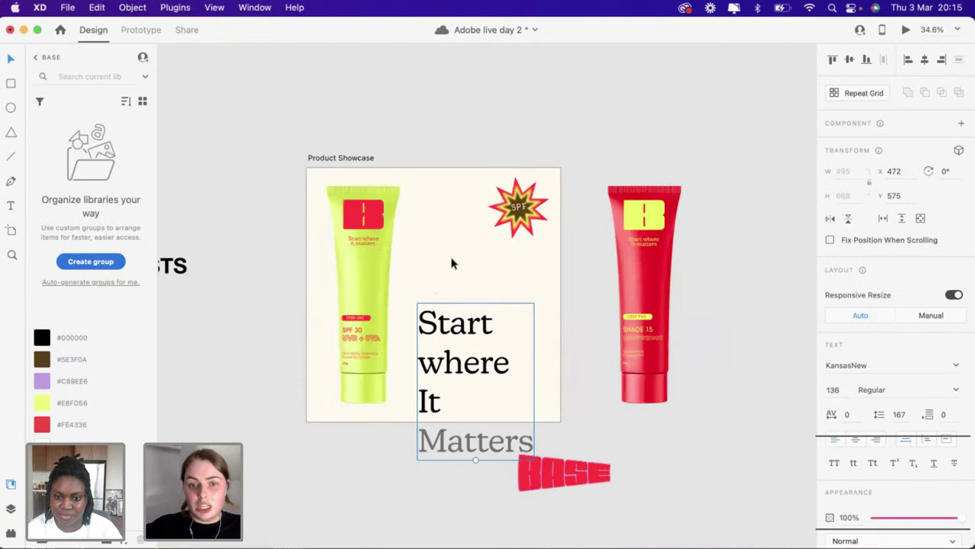
Move the SPF starburst off the artboard, paste the black BASE wordmark and rotate it vertical
scroll(452, 262, "up", 1)
left_click_drag(531, 185, 688, 120)
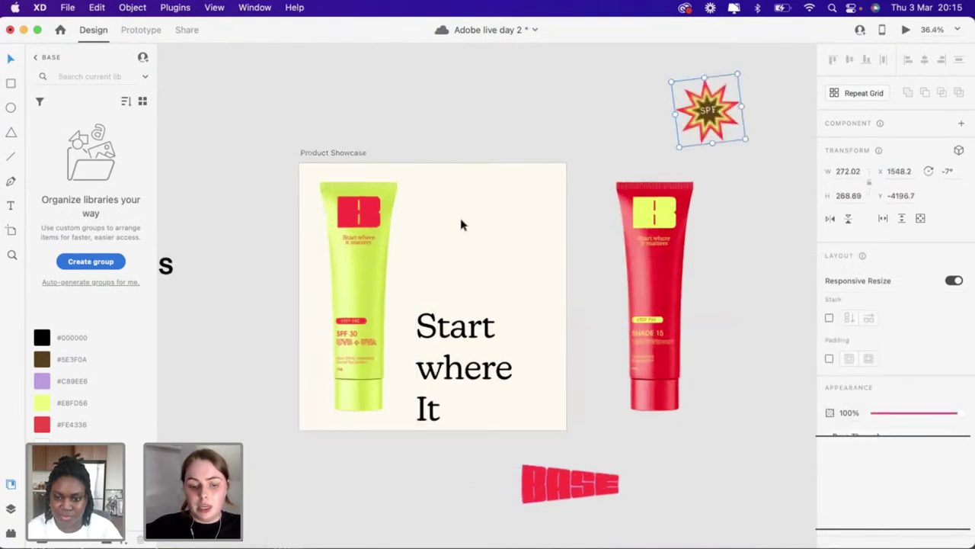
key("super+v")
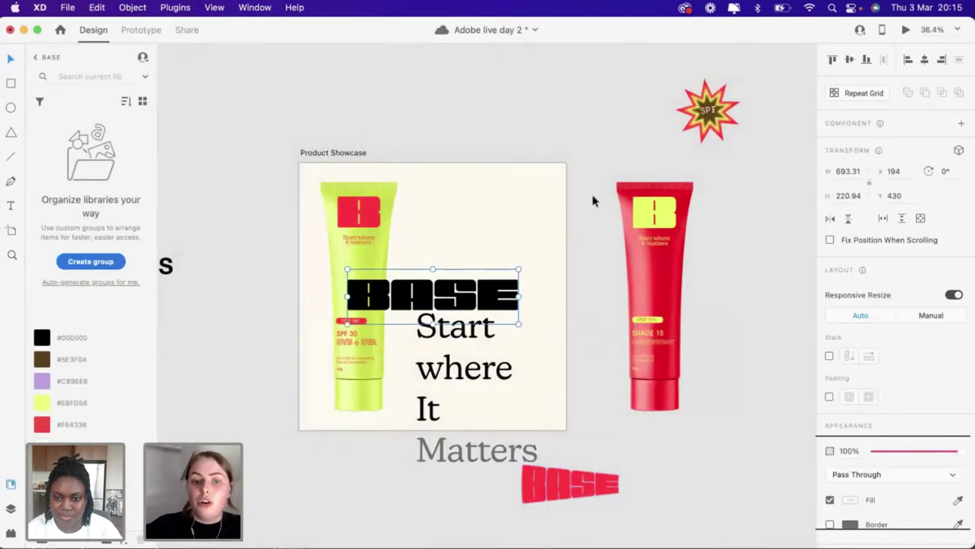
left_click_drag(501, 299, 545, 235)
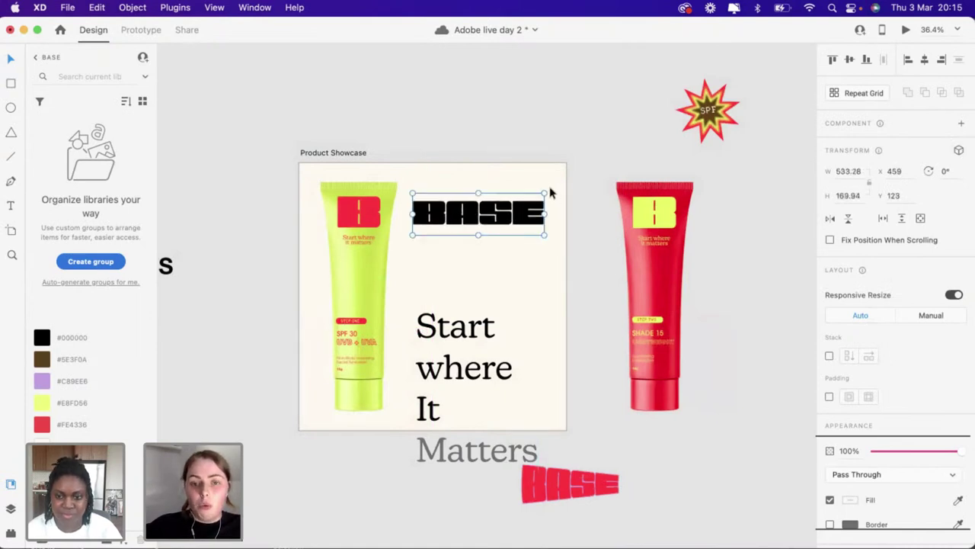
left_click_drag(365, 159, 458, 162)
Move the headline text off to the left and enlarge the vertical BASE wordmark on the artboard
left_click_drag(488, 374, 614, 354)
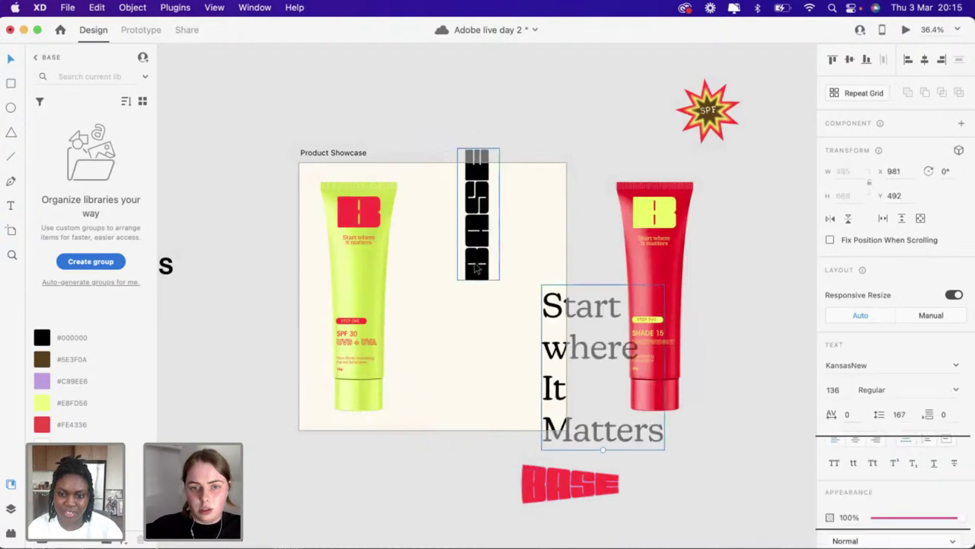
left_click(482, 268)
left_click_drag(500, 281, 546, 374)
left_click_drag(490, 258, 522, 286)
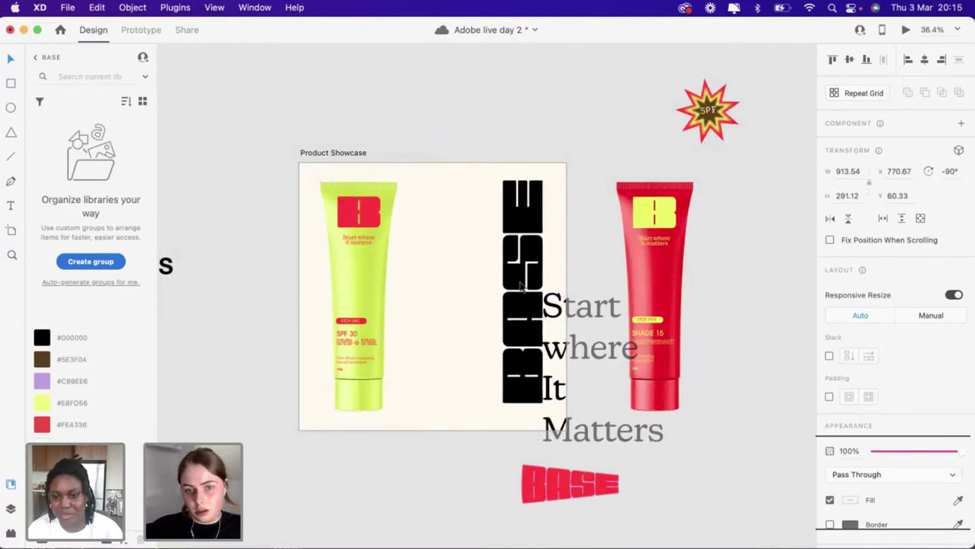
left_click(579, 336)
left_click_drag(591, 349, 238, 417)
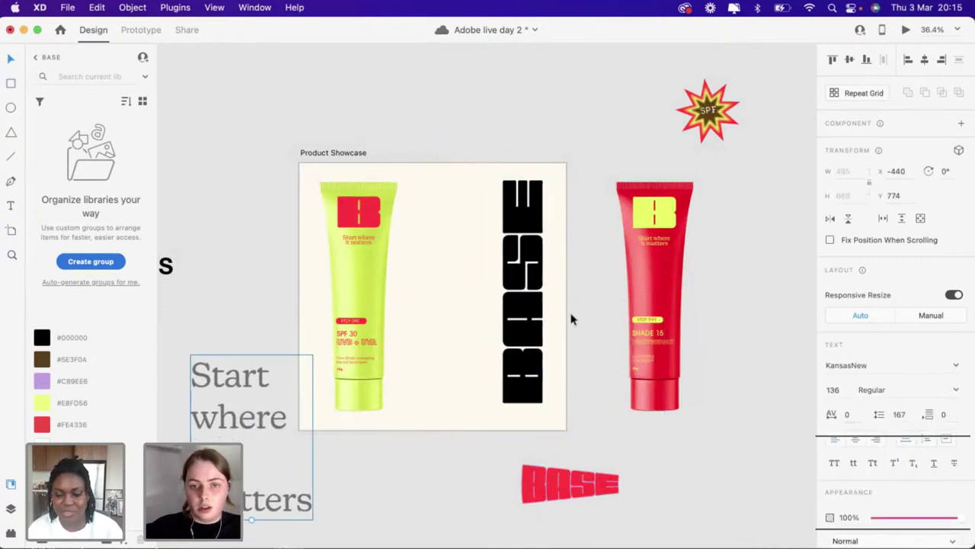
left_click(528, 346)
left_click_drag(467, 428, 470, 417)
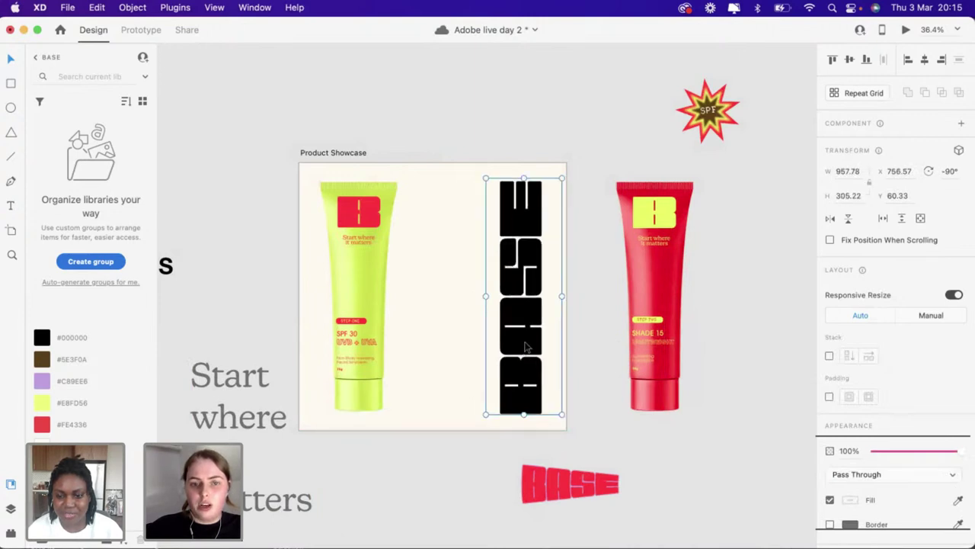
left_click_drag(526, 348, 438, 343)
Place the red tube beside the yellow tube with the vertical BASE wordmark next to it
mouse_move(695, 299)
left_mouse_down()
mouse_move(531, 298)
mouse_move(697, 282)
left_mouse_up()
left_click_drag(439, 286, 602, 301)
left_click_drag(674, 302, 432, 332)
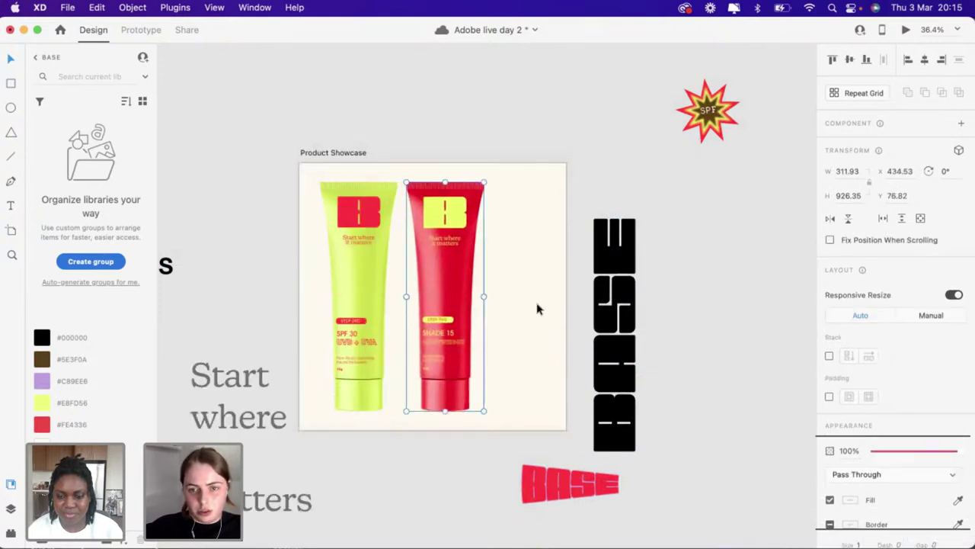
left_click(644, 295)
left_click_drag(627, 263, 536, 233)
left_click(644, 261)
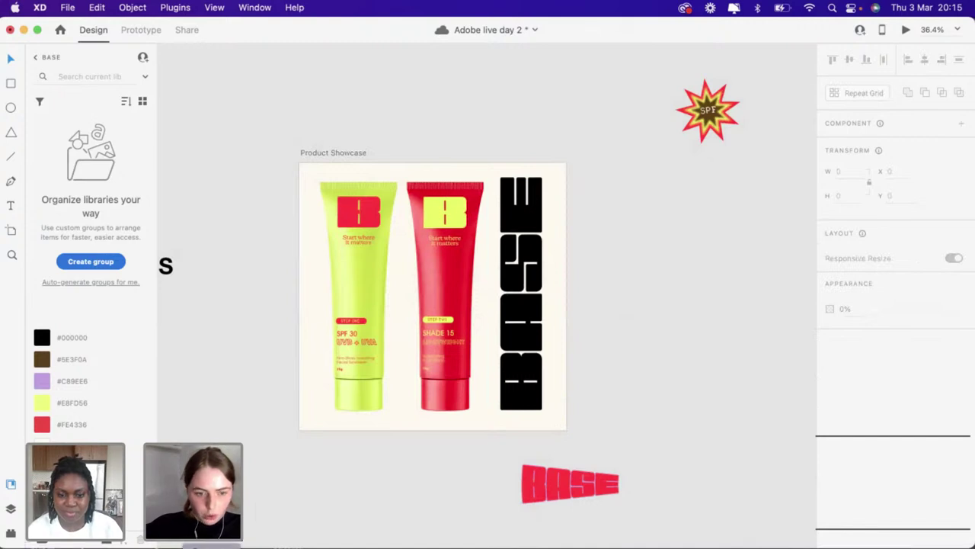
left_click(211, 545)
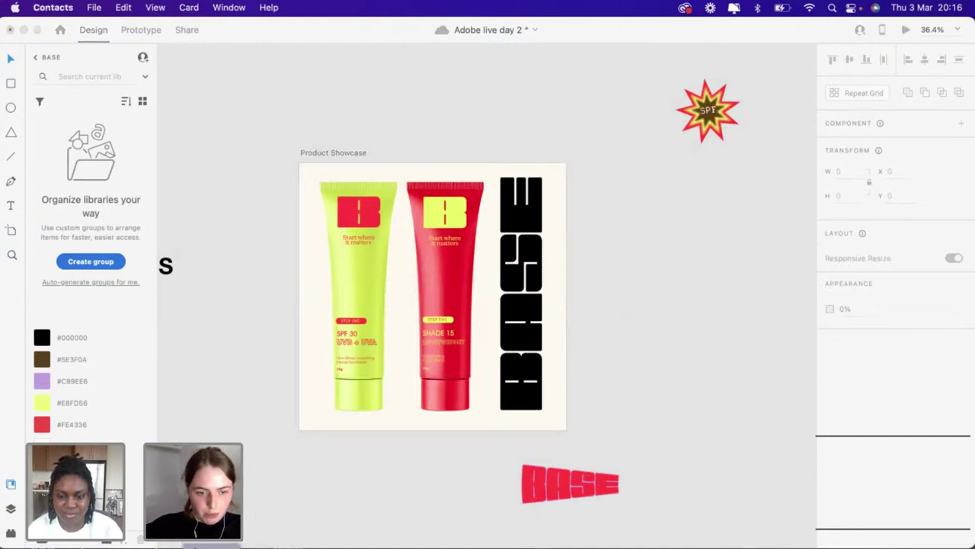
right_click(211, 546)
Quit Contacts and open the Desktop > stock imagery folder in a new Finder window
left_click(211, 546)
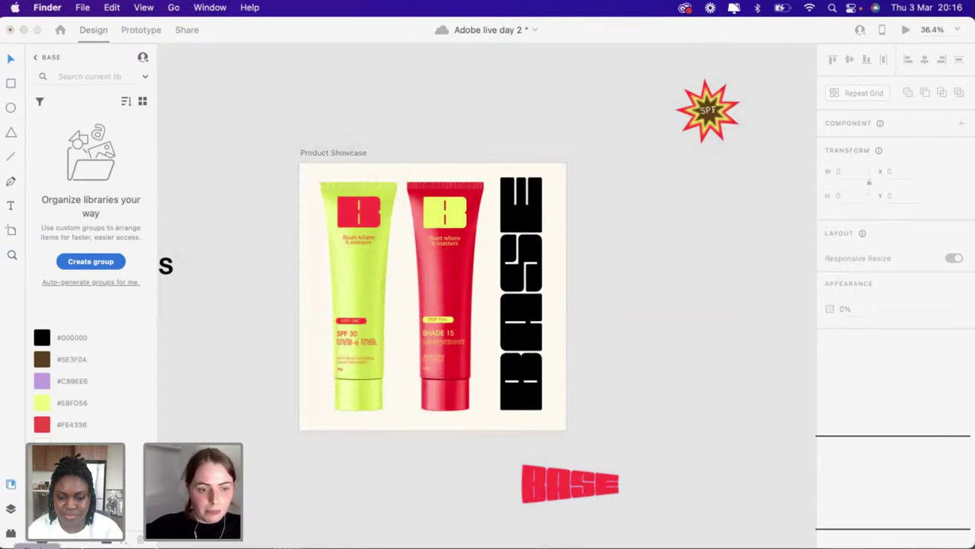
key("super+n")
left_click(308, 193)
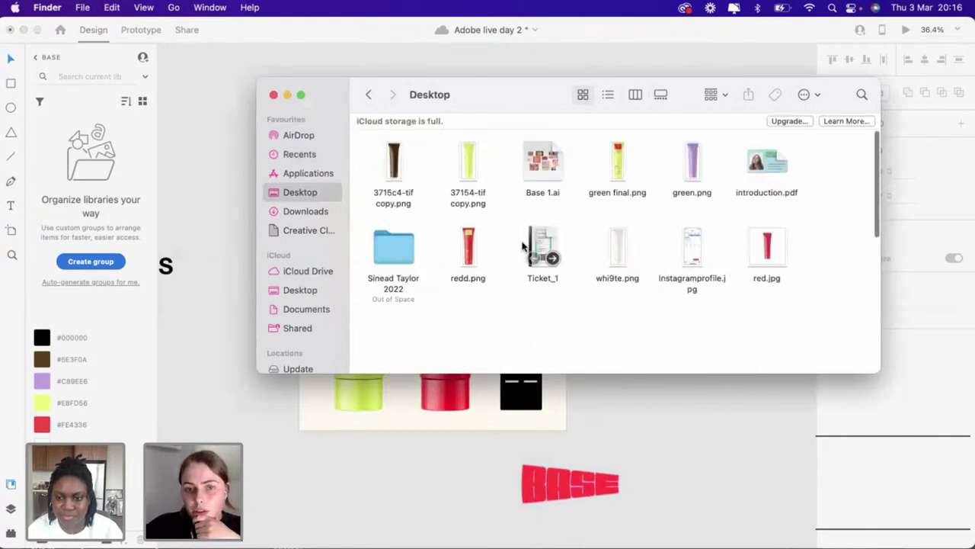
scroll(523, 245, "down", 3)
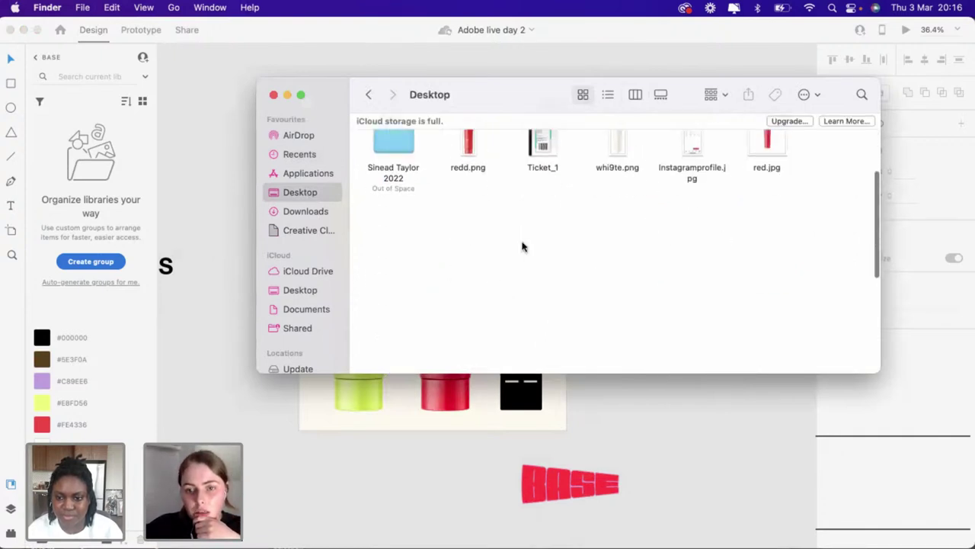
scroll(523, 245, "down", 5)
double_click(766, 219)
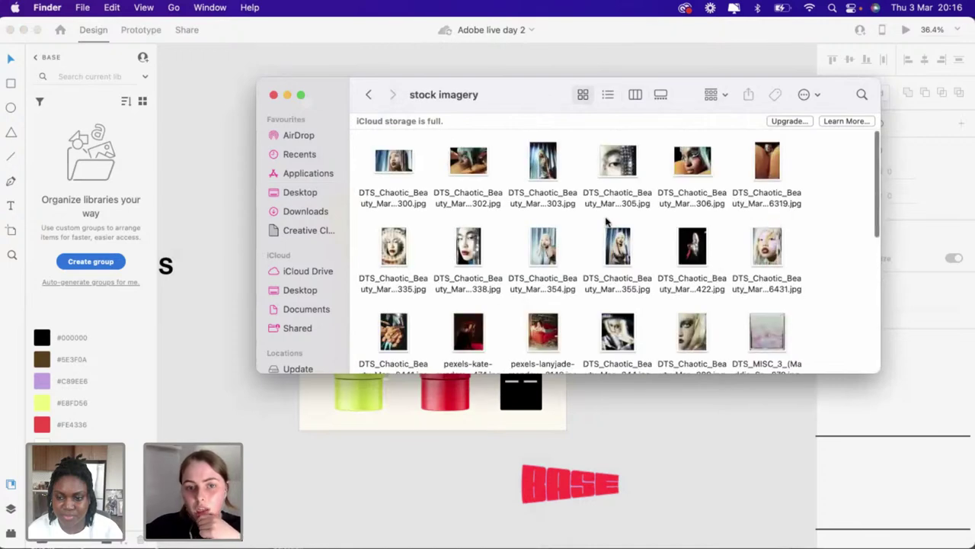
Drop the model photo onto the XD canvas and shrink it beside Product Showcase
left_click_drag(556, 246, 303, 447)
left_click(278, 462)
scroll(275, 459, "down", 3)
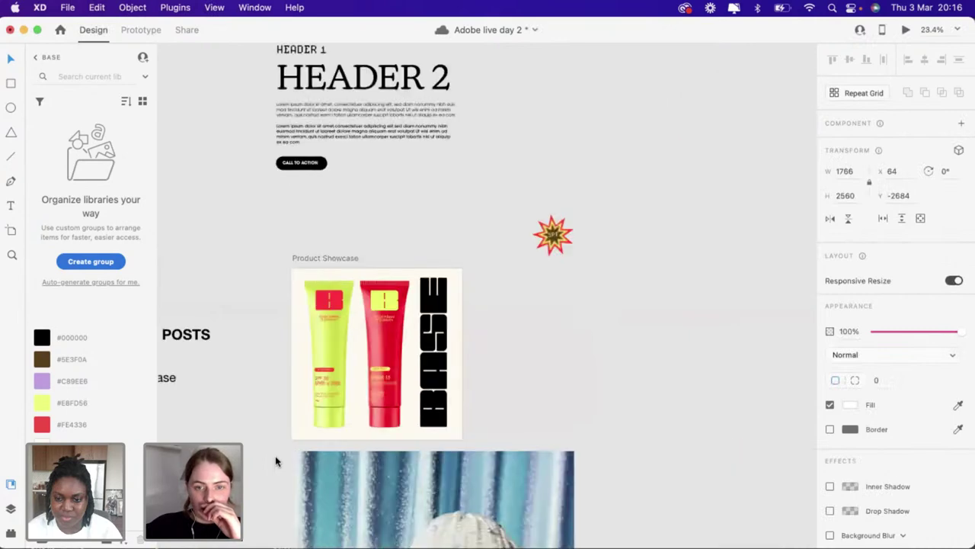
scroll(278, 457, "down", 5)
left_click_drag(577, 340, 572, 335)
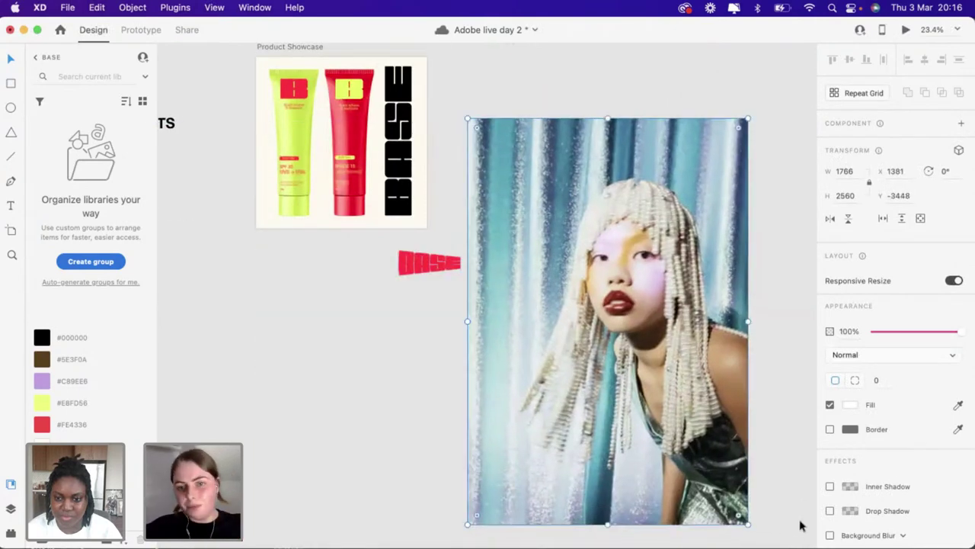
left_click_drag(747, 524, 542, 261)
Duplicate the Product Showcase artboard with Cmd+D
scroll(592, 289, "up", 3)
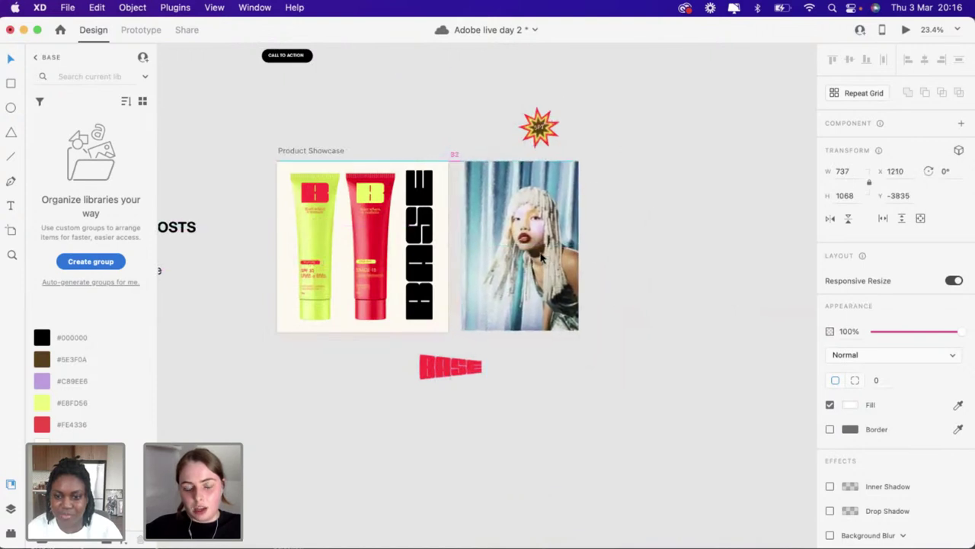
left_click(622, 354)
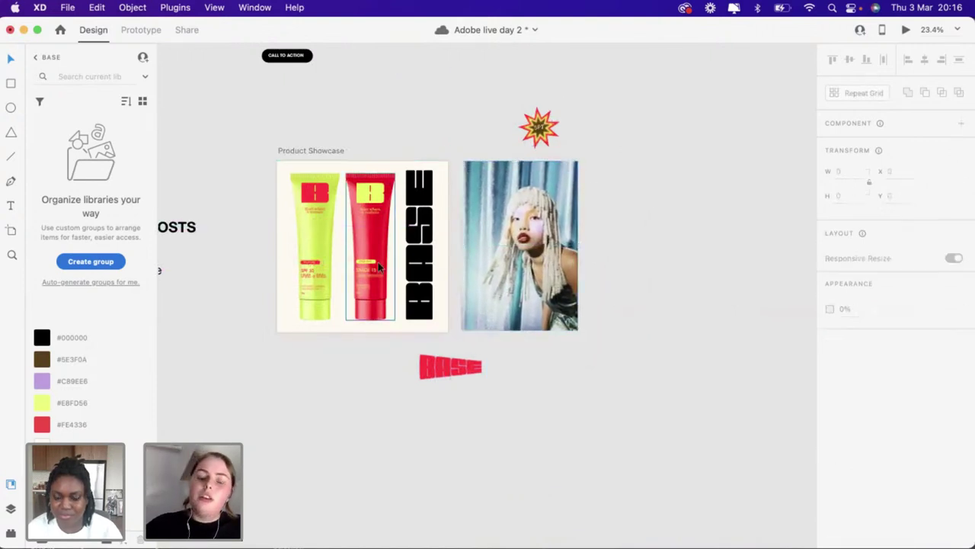
scroll(378, 262, "up", 3)
scroll(378, 262, "down", 2)
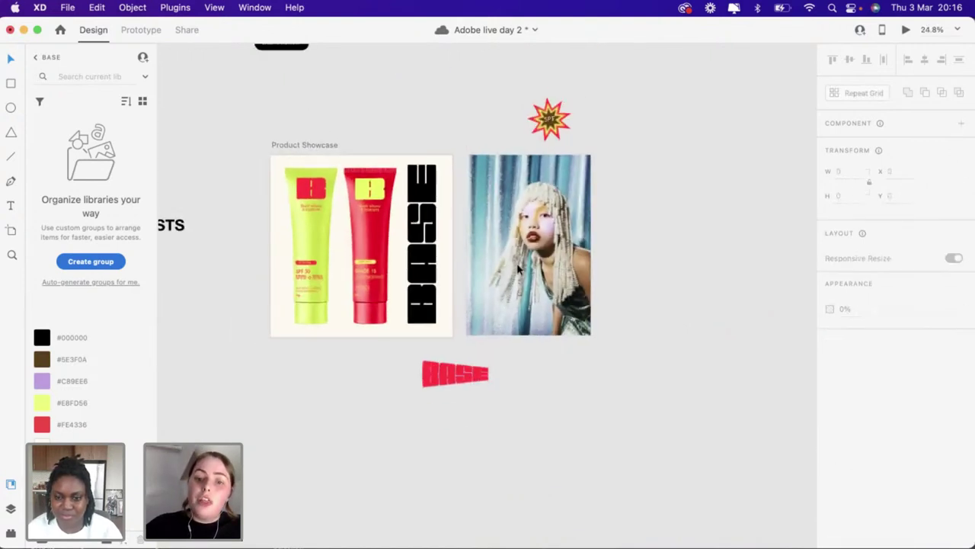
left_click(306, 146)
key("super+d")
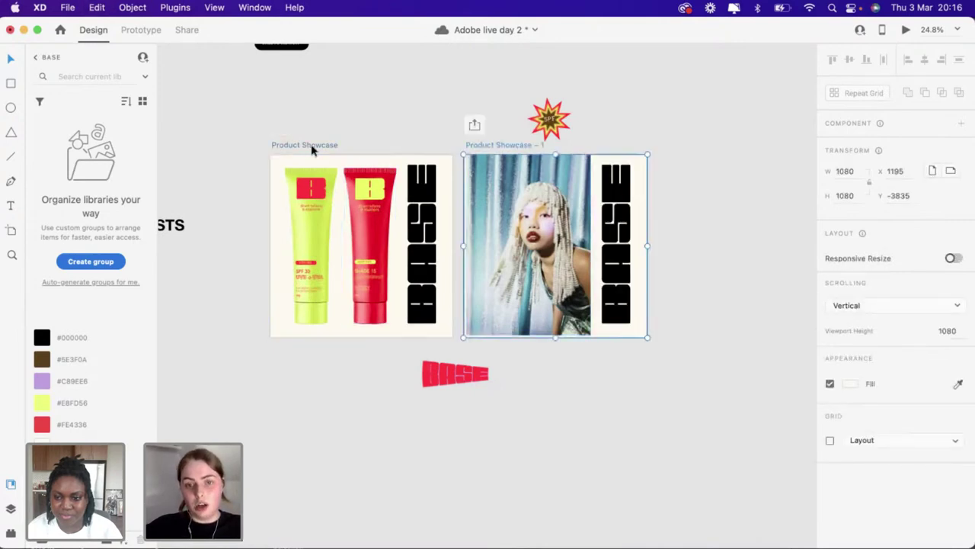
Delete the red tube and BASE wordmark from the copy and place the photo at its left edge
scroll(480, 232, "up", 5)
left_click(477, 233)
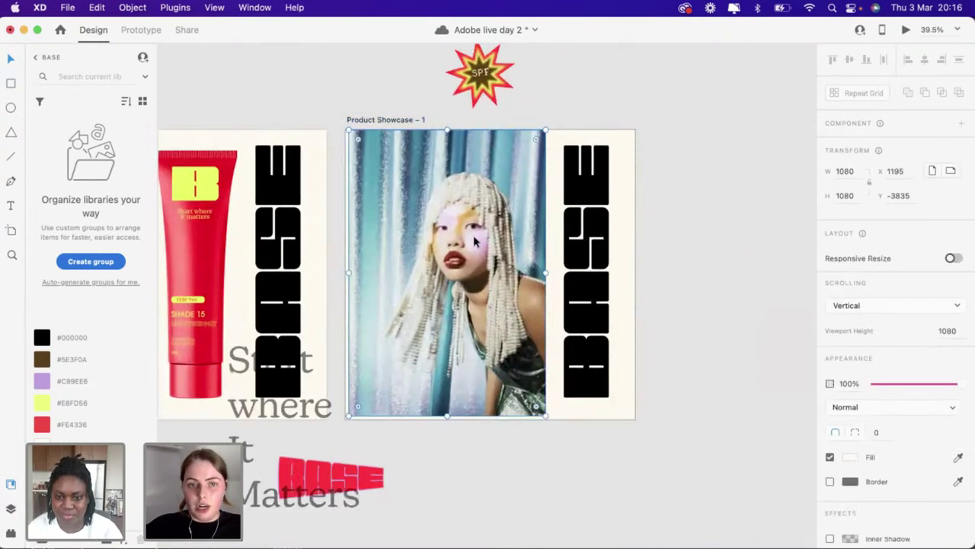
left_click_drag(474, 233, 769, 235)
left_click(511, 220)
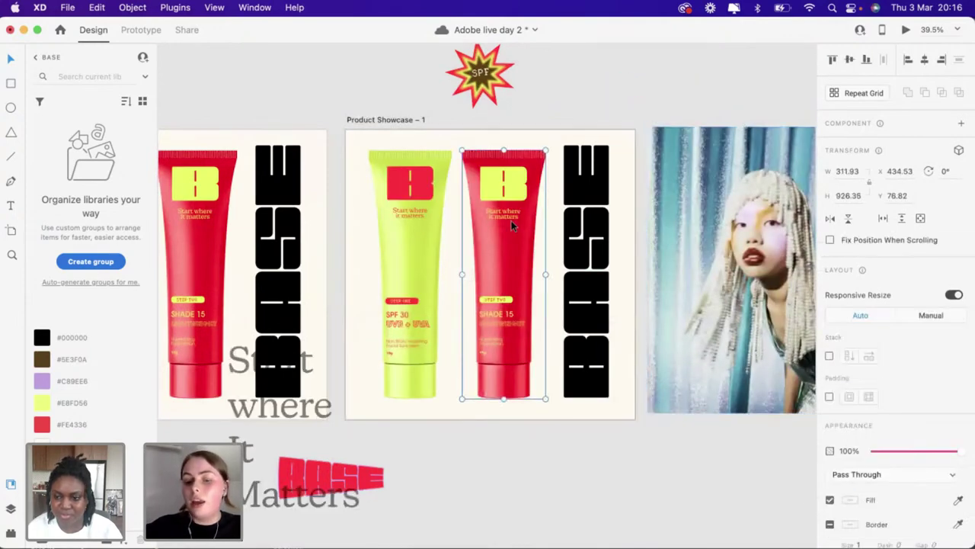
key("Delete")
left_click(581, 218)
key("Delete")
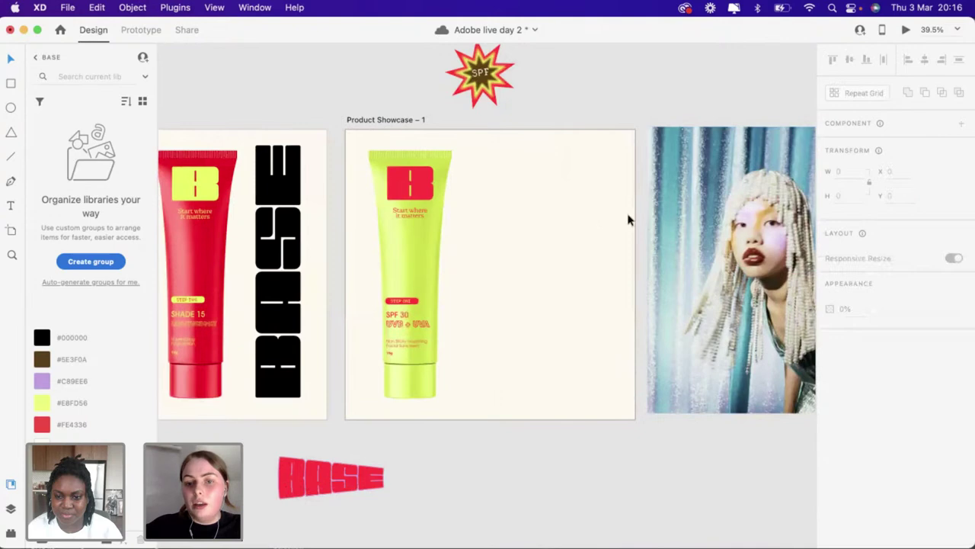
left_click_drag(693, 209, 405, 205)
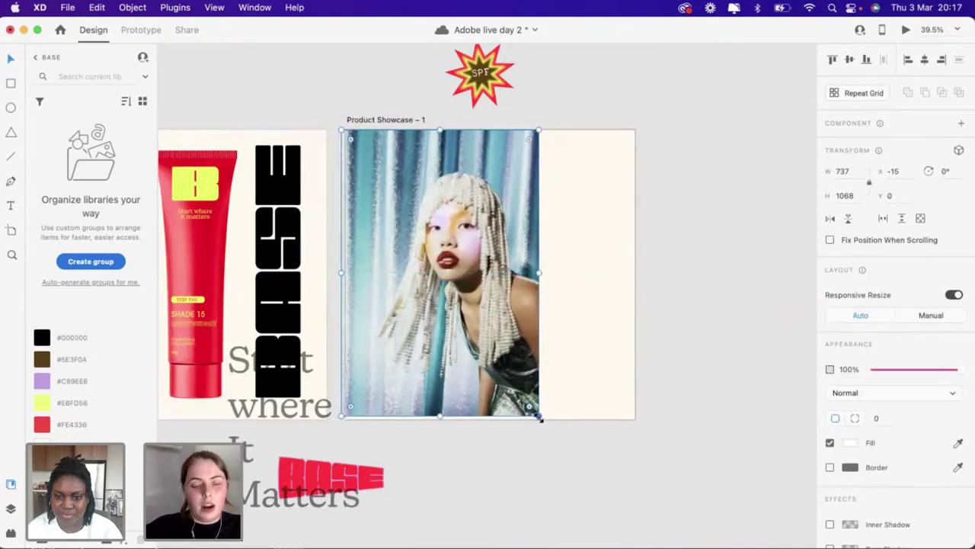
Send the model photo behind the yellow tube and nudge the tube right and down
left_click_drag(538, 417, 655, 483)
scroll(575, 410, "up", 3)
right_click(502, 408)
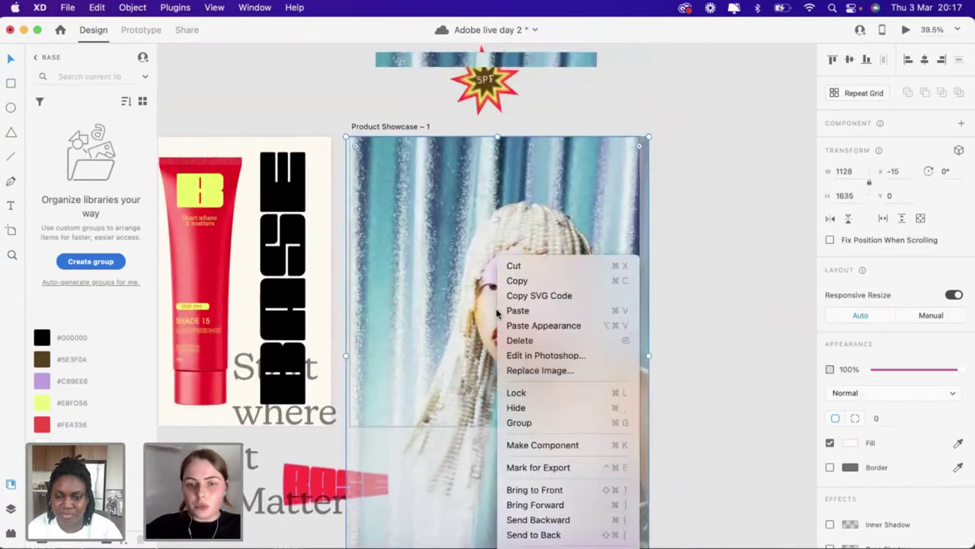
left_click(588, 534)
left_click(757, 437)
scroll(647, 396, "down", 1)
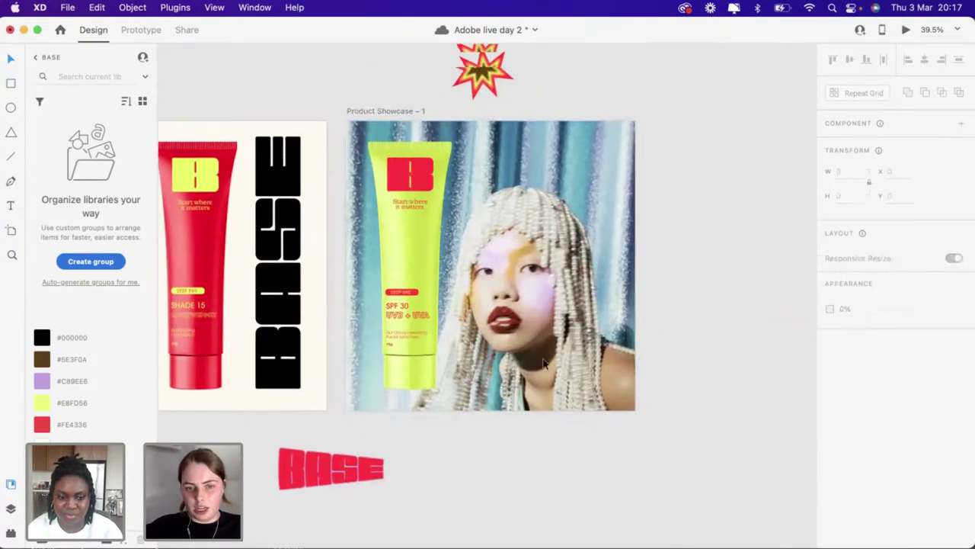
left_click_drag(409, 309, 421, 314)
left_click(710, 268)
Try enlarging and shifting the model photo, then undo that resize and move
scroll(671, 289, "down", 2)
left_click(626, 302)
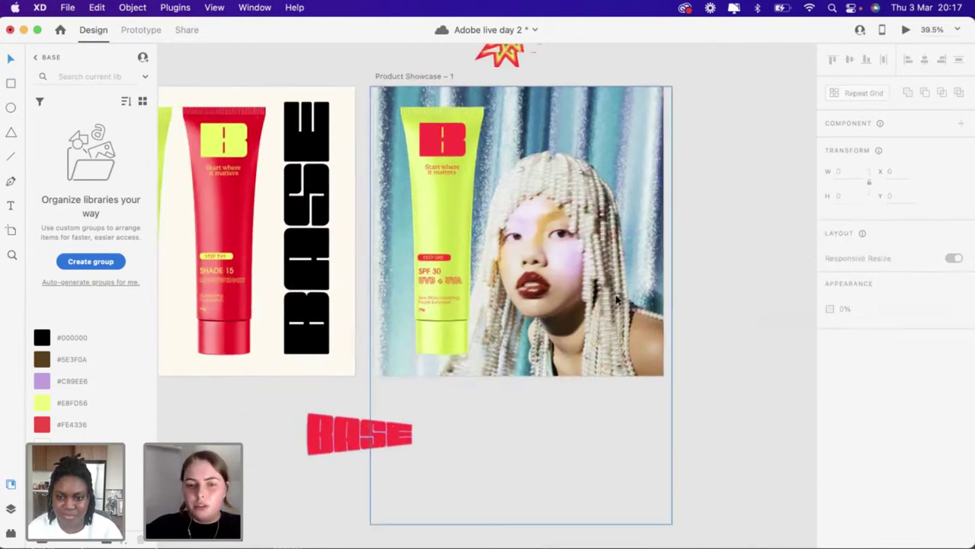
scroll(662, 378, "down", 3)
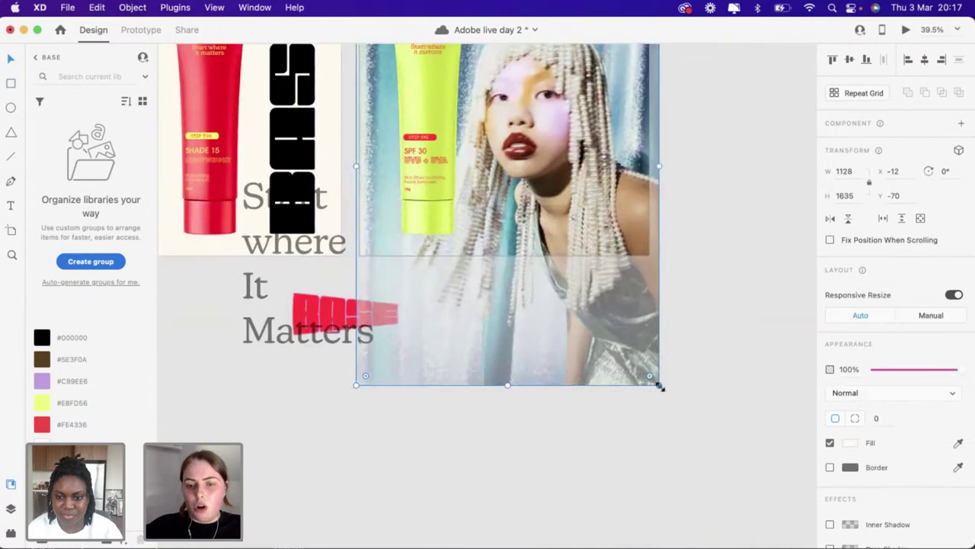
left_click_drag(745, 488, 762, 516)
scroll(635, 403, "down", 3)
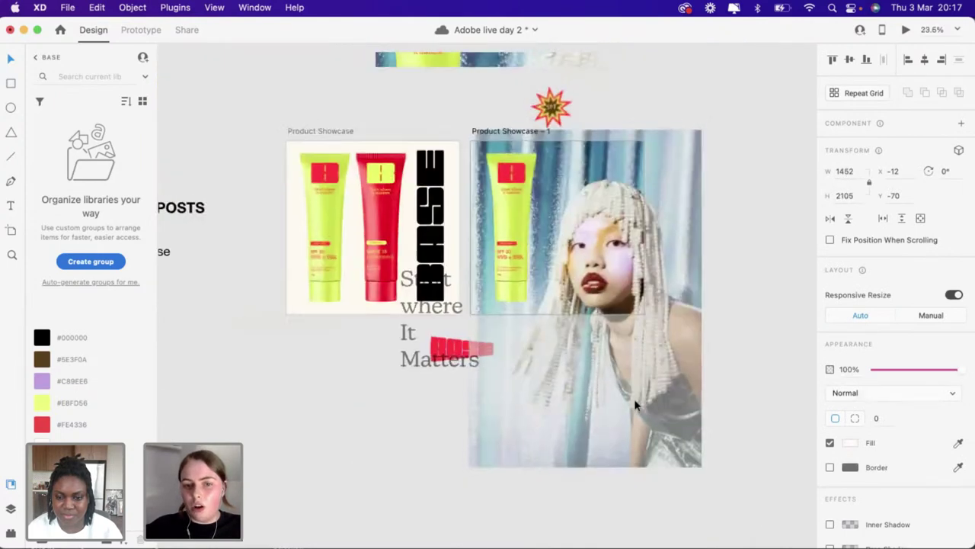
scroll(587, 374, "up", 3)
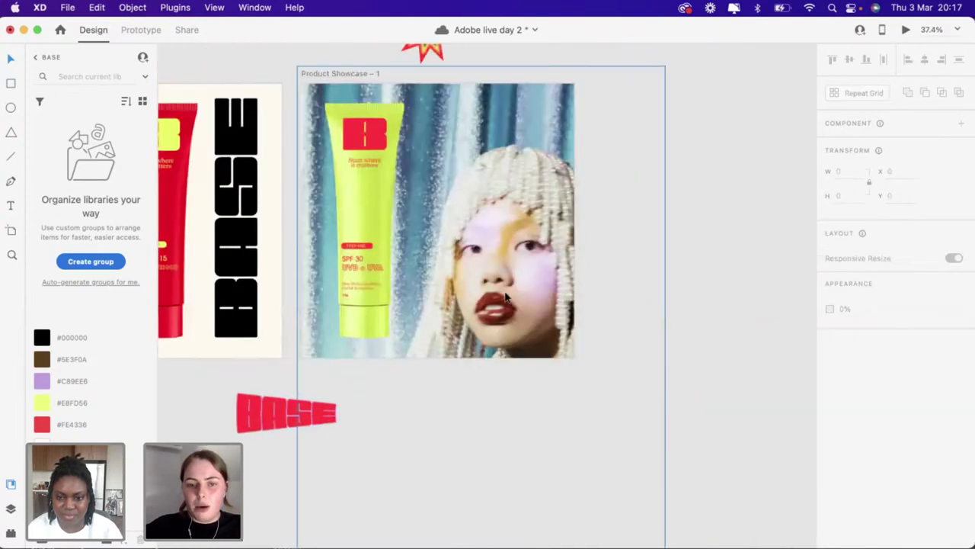
left_click_drag(506, 297, 466, 237)
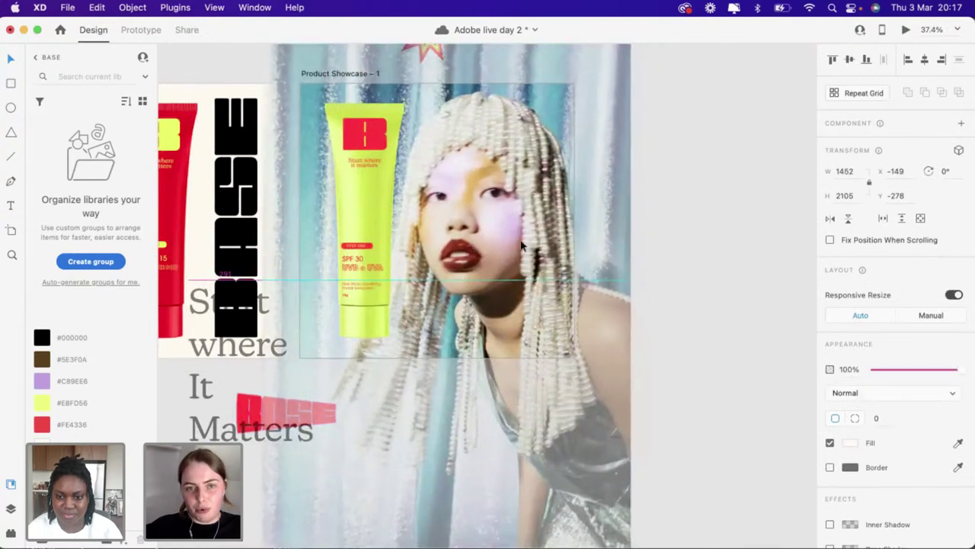
key("super+z")
key("super+z")
scroll(675, 252, "down", 2)
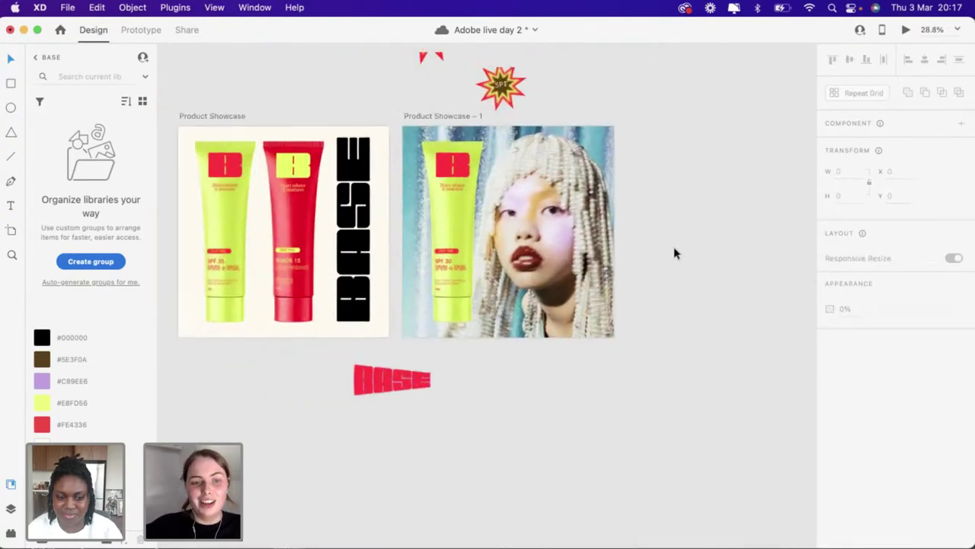
left_click(321, 279)
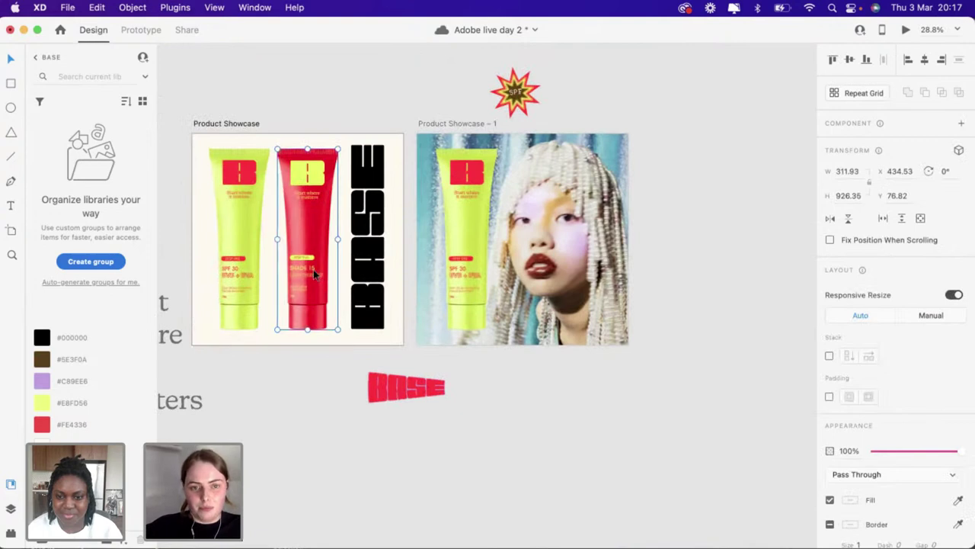
Option-drag a copy of the red tube onto Product Showcase – 1 and slide both tubes right
left_click_drag(301, 277, 531, 276)
left_click(474, 277, "shift")
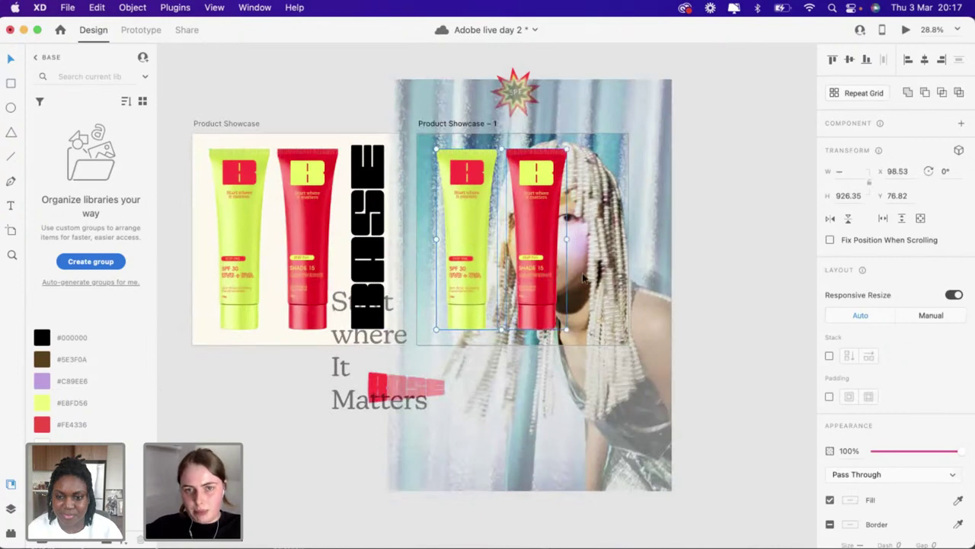
left_click_drag(542, 273, 562, 274)
left_click(706, 277)
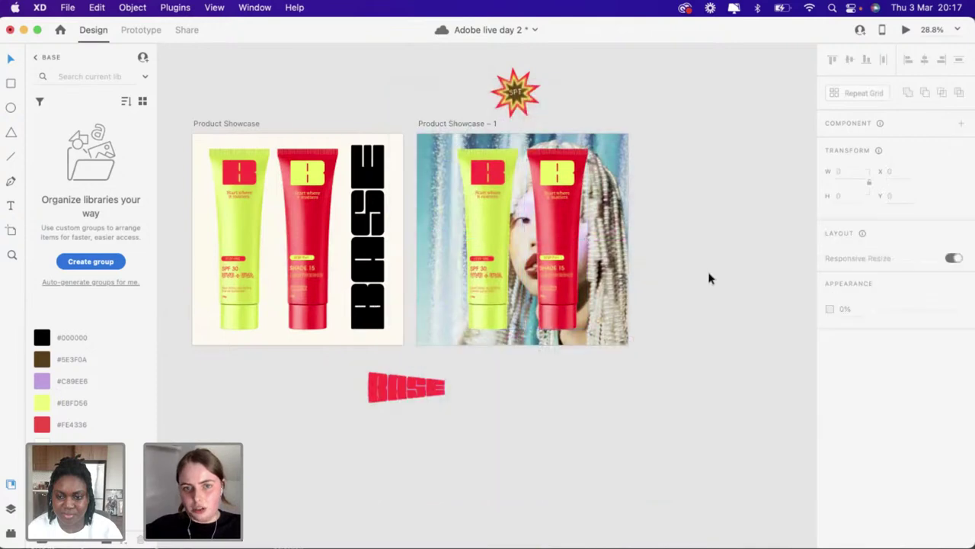
scroll(708, 279, "up", 3)
scroll(708, 277, "up", 2)
scroll(708, 272, "down", 5)
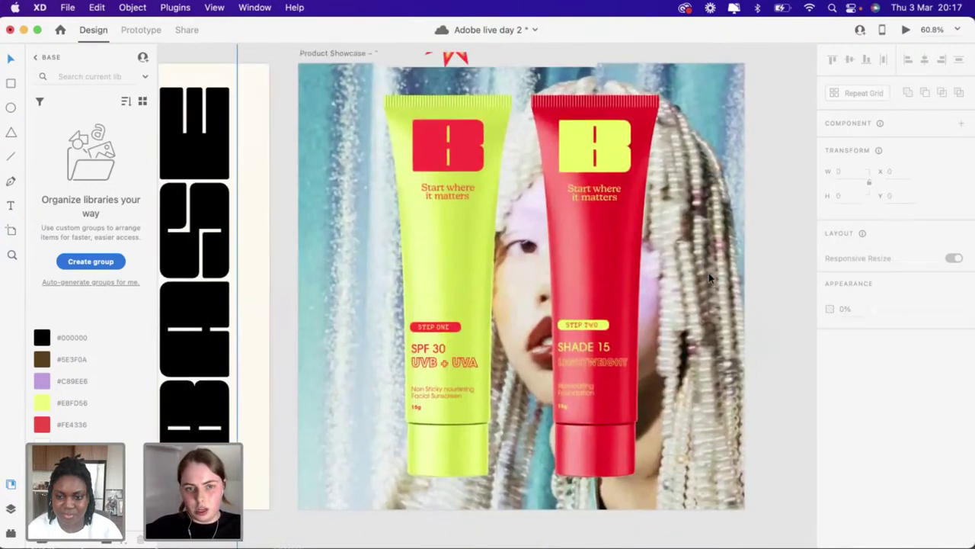
left_click(387, 295)
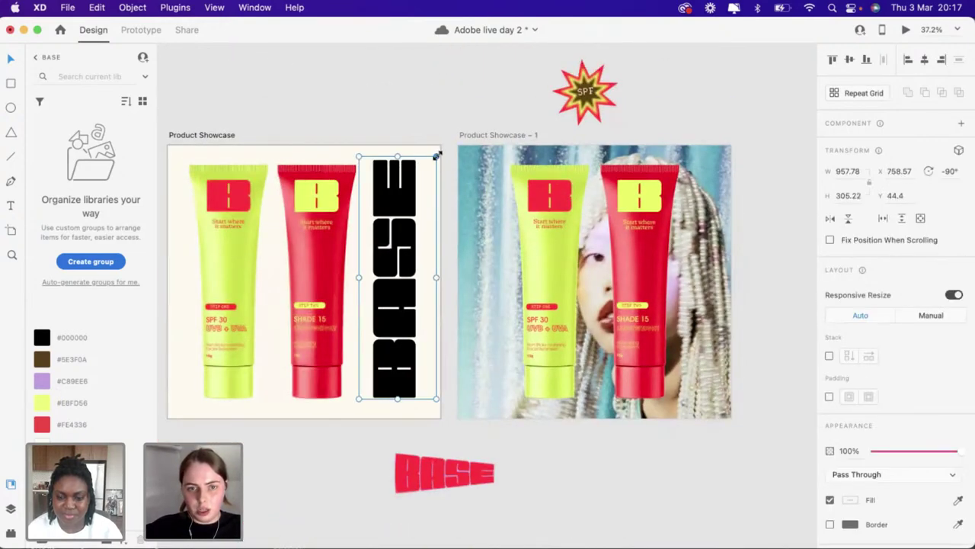
Shrink the BASE wordmark, set its rotation to 0° and move it onto Product Showcase – 1
left_click_drag(436, 155, 426, 343)
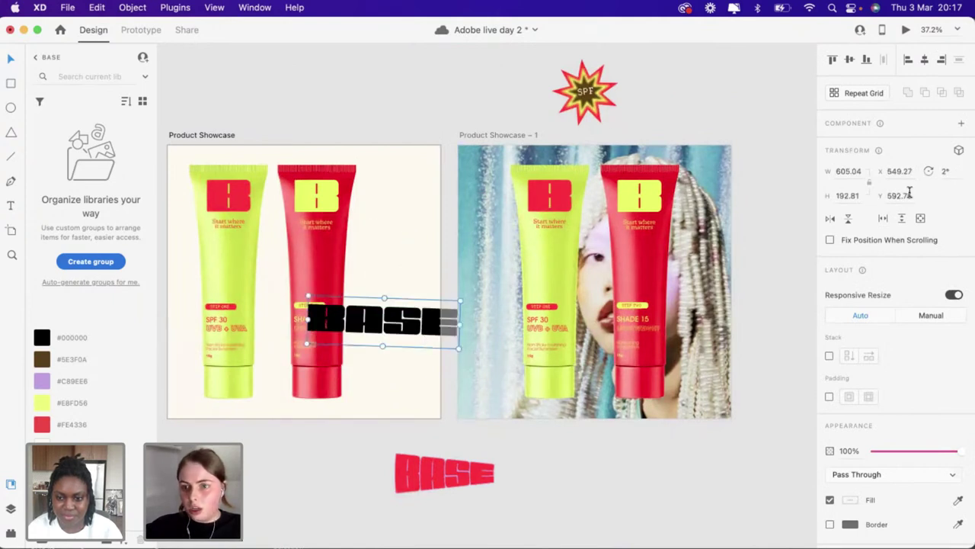
key("Return")
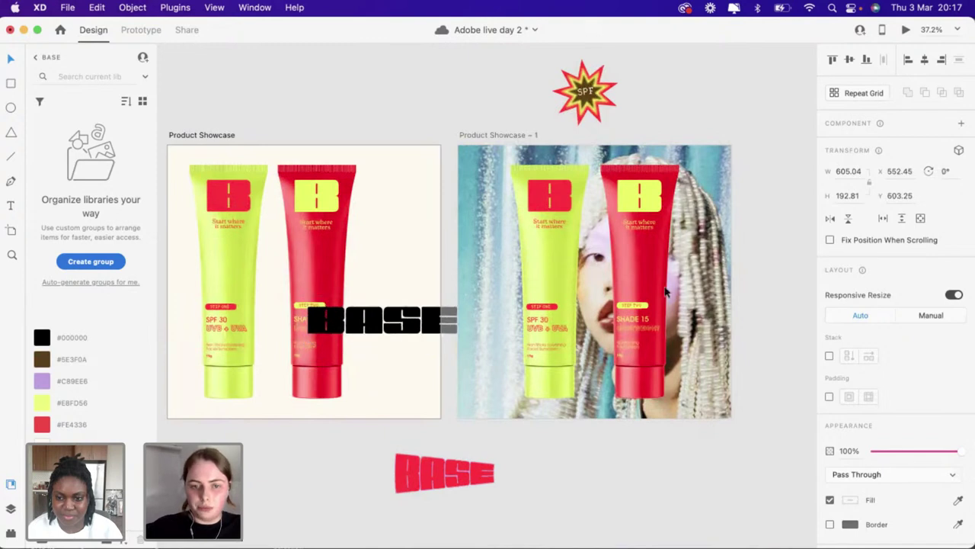
left_click_drag(461, 348, 355, 321)
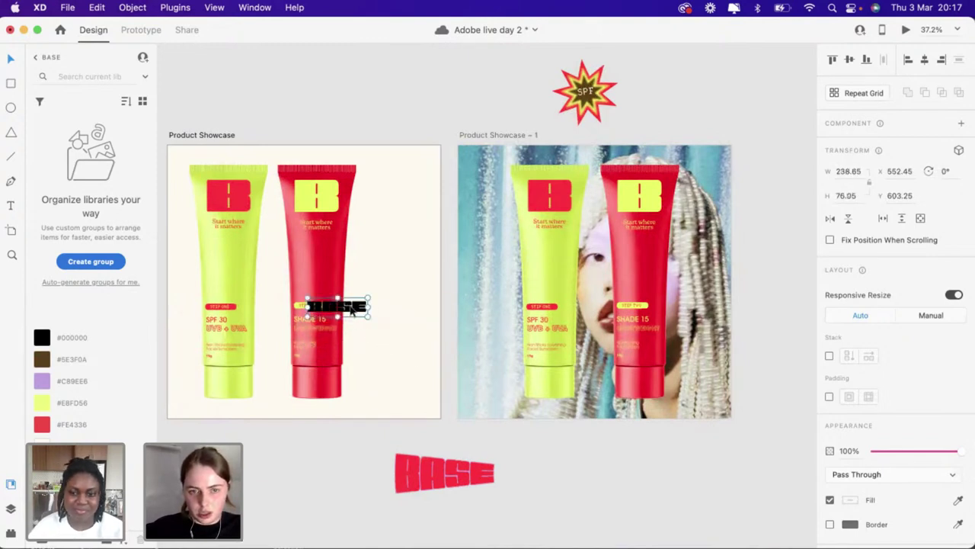
left_click_drag(570, 386, 527, 447)
Shrink the tube pair to 846.45 tall and place the small BASE wordmark beneath them
left_click(658, 330)
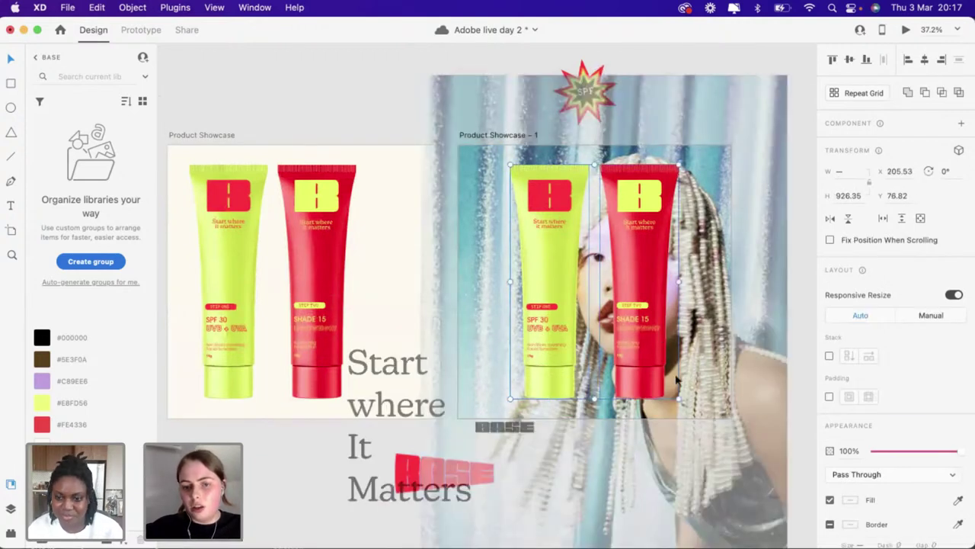
left_click_drag(677, 395, 630, 345)
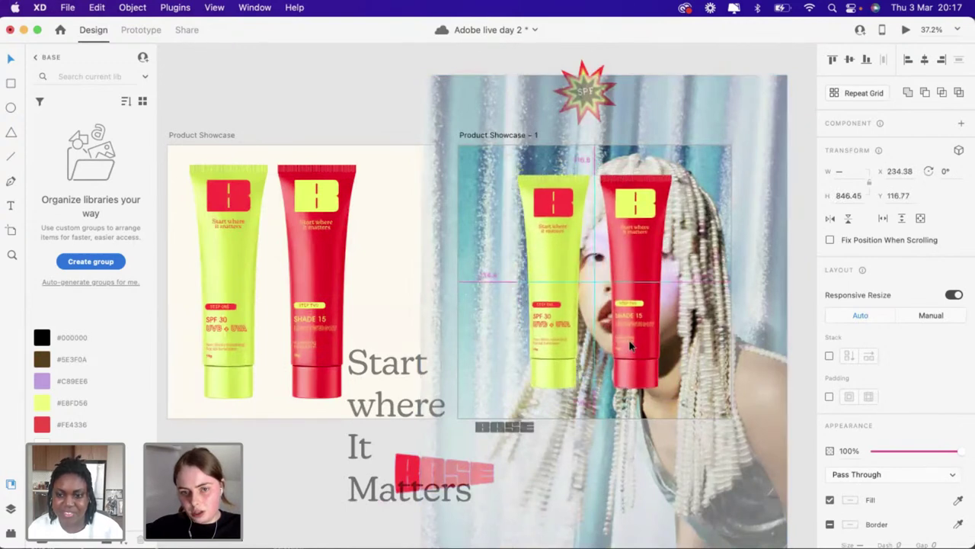
left_click(480, 446)
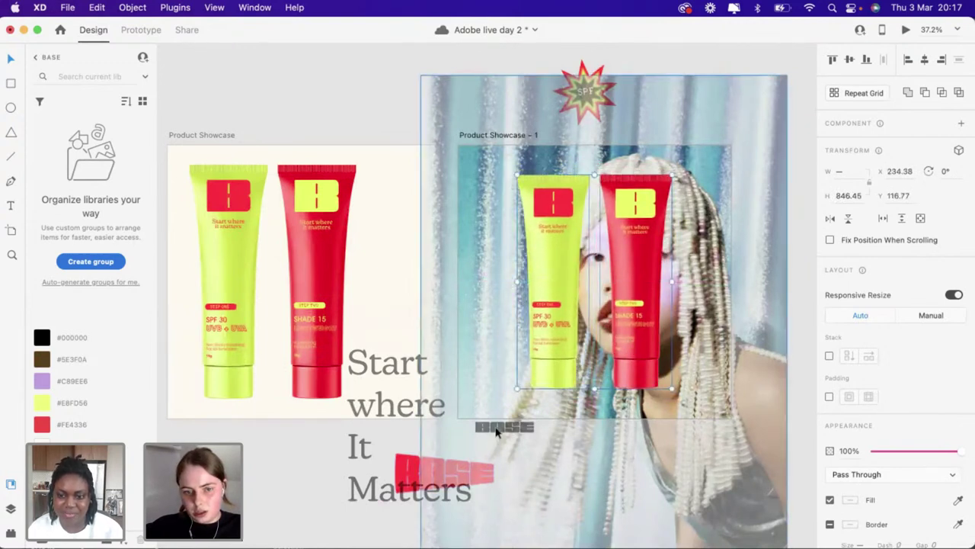
left_click(456, 459)
left_click_drag(505, 425, 602, 403)
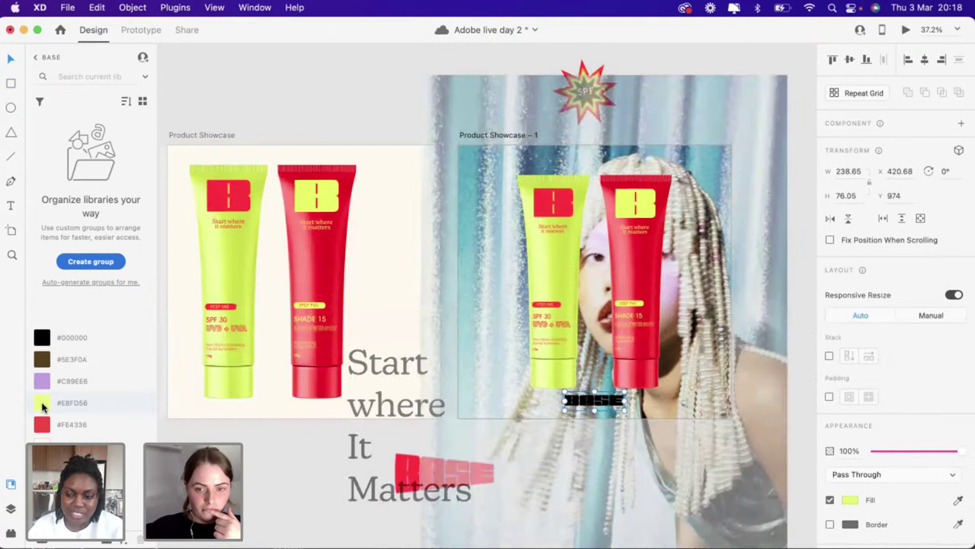
Try several swatch colours on the BASE wordmark, settling on yellow #E8FD56
left_click(42, 404)
left_click(42, 425)
left_click(42, 445)
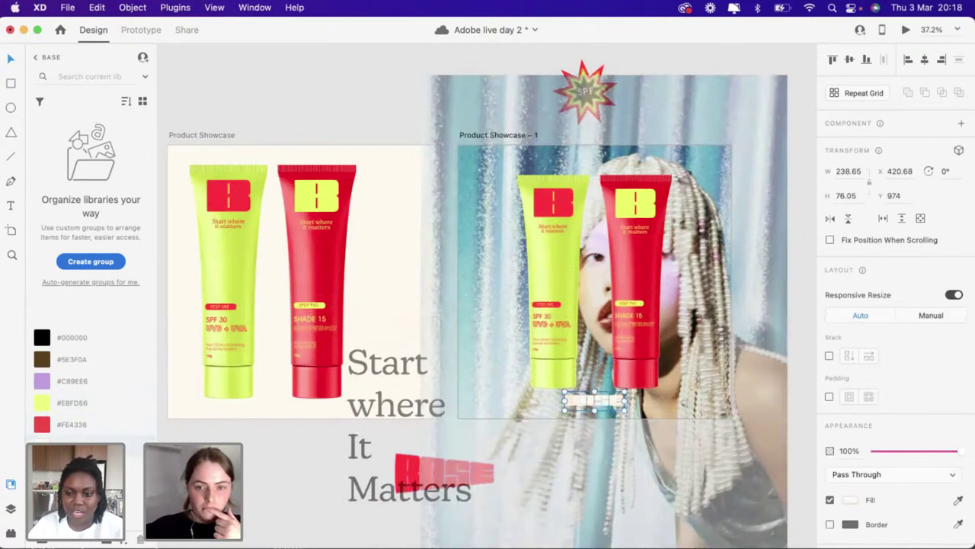
left_click(43, 338)
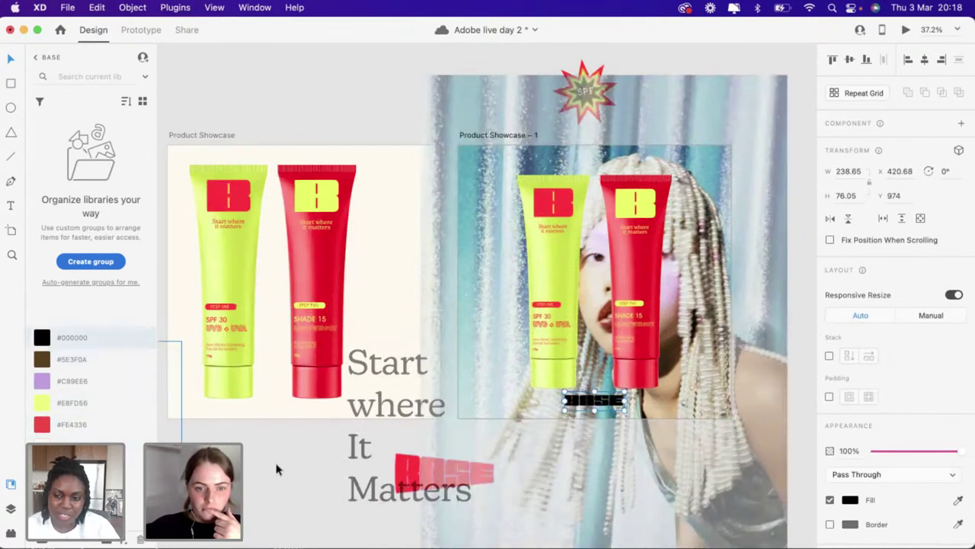
left_click(42, 360)
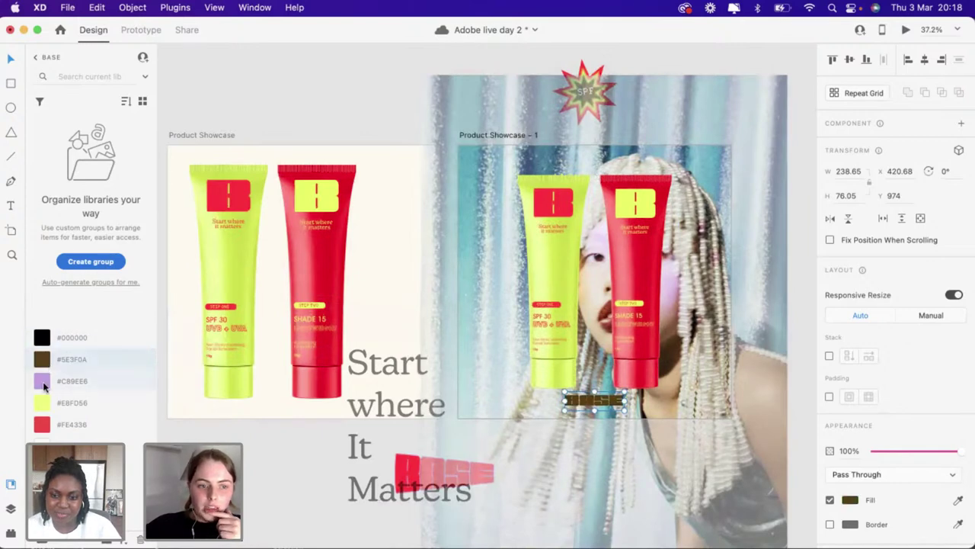
left_click(42, 381)
left_click(42, 425)
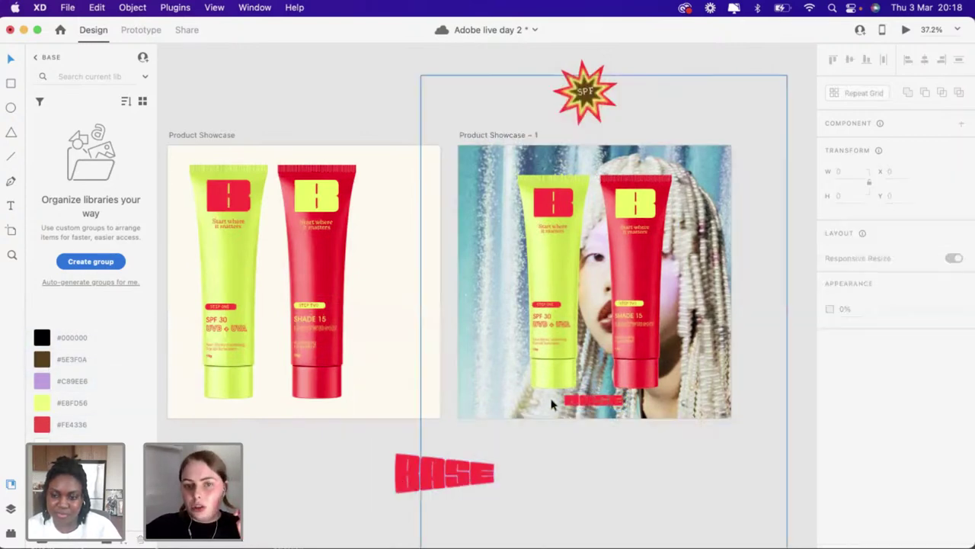
scroll(553, 405, "up", 3)
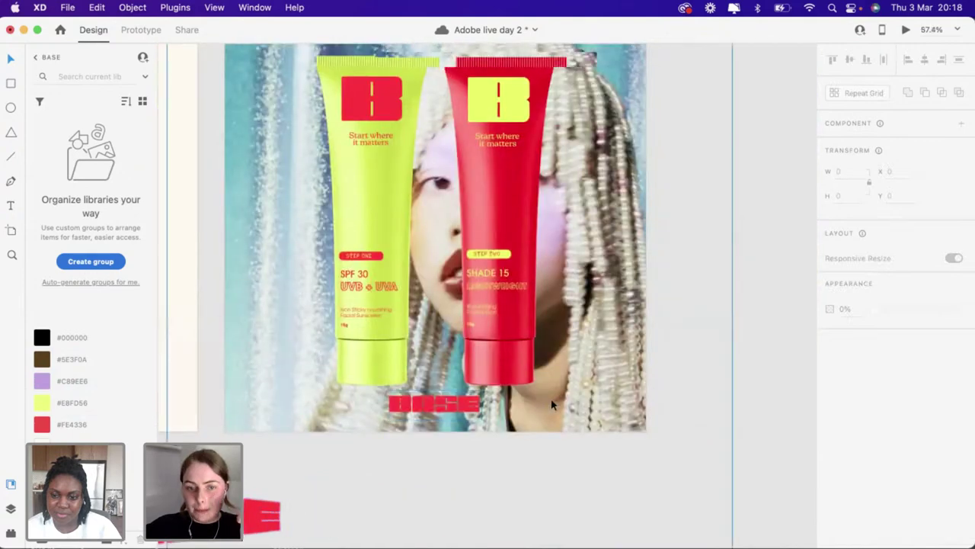
scroll(553, 404, "up", 2)
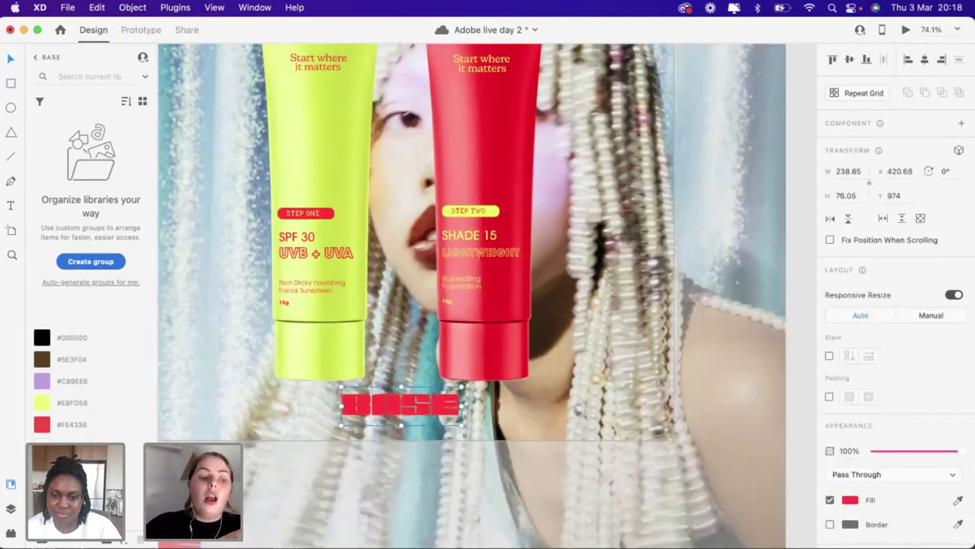
left_click(41, 404)
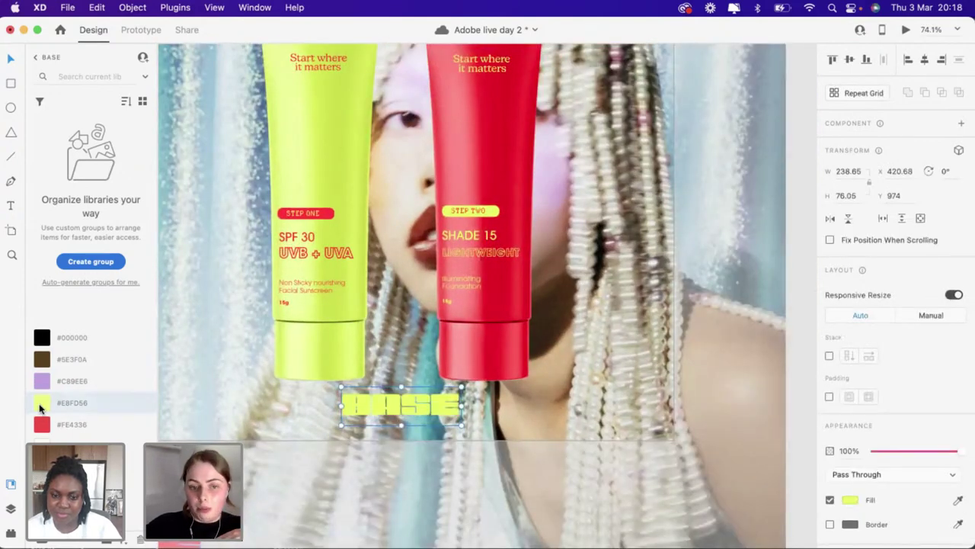
Move the BASE logo below the red tube and give its lettering a thin dark border
left_click_drag(402, 408, 585, 408)
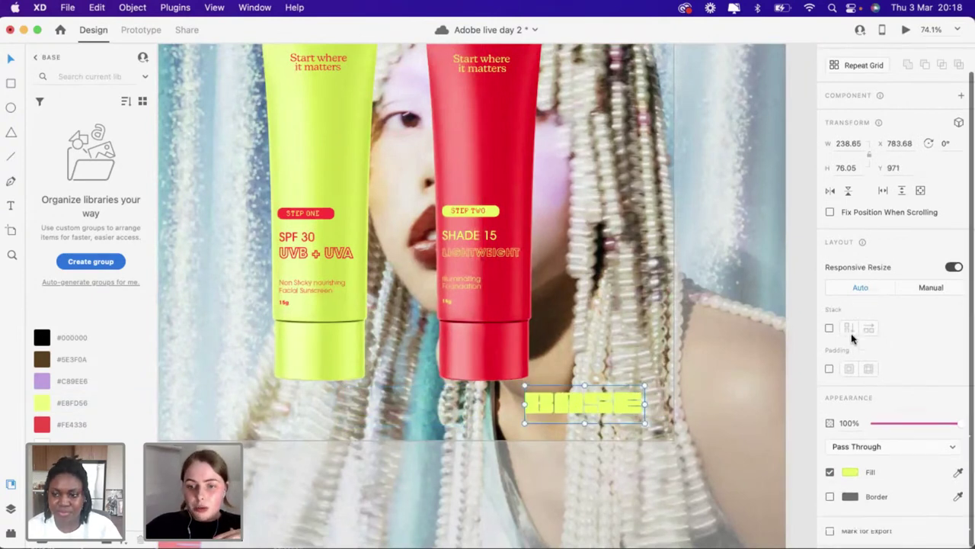
double_click(623, 409)
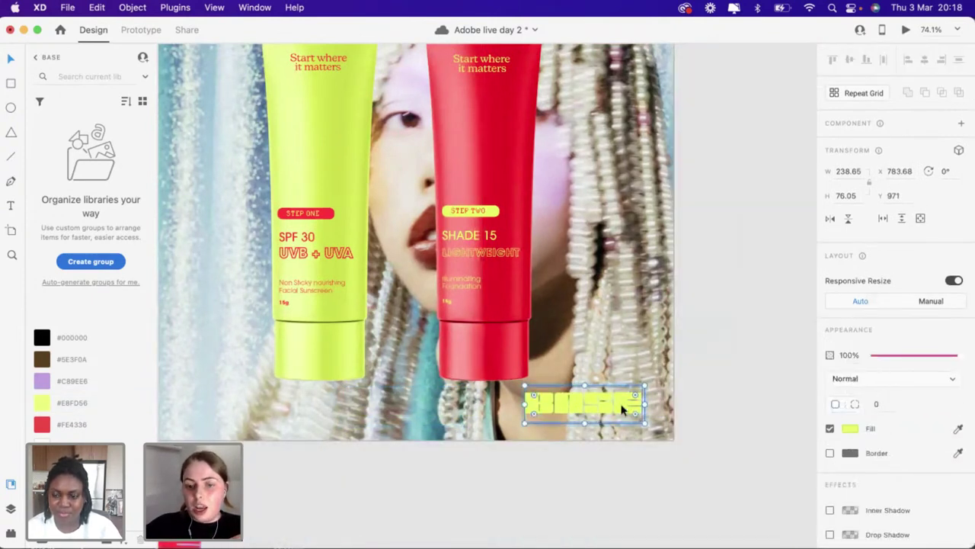
double_click(622, 409)
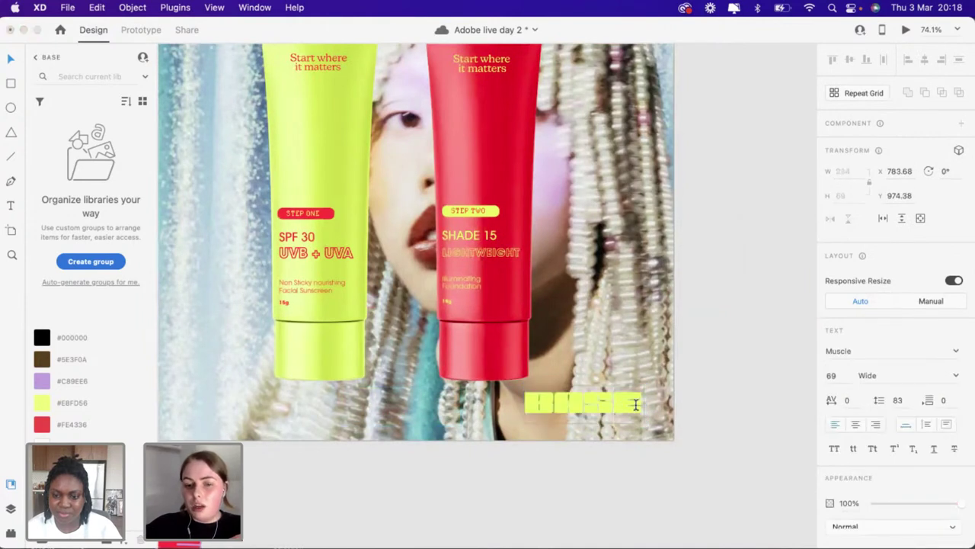
left_click_drag(628, 404, 480, 410)
scroll(827, 326, "down", 5)
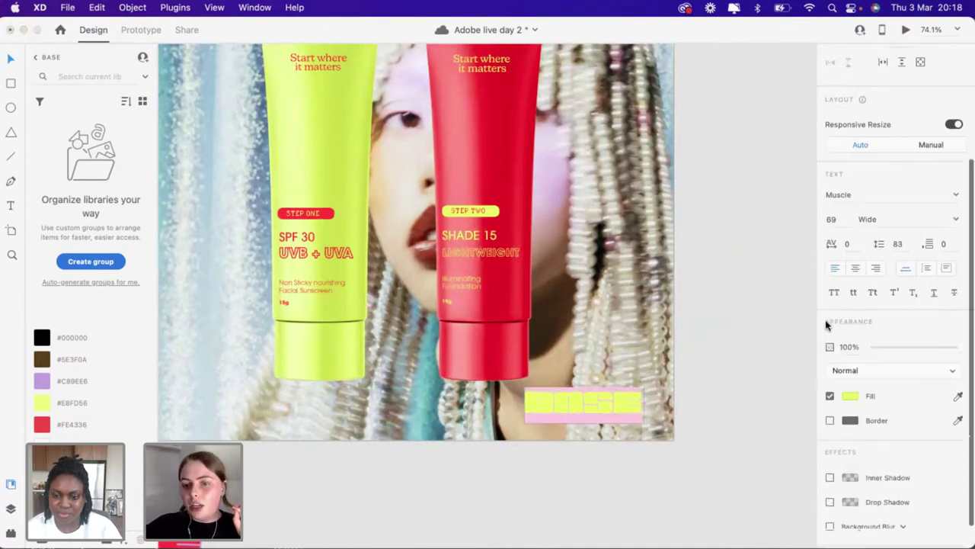
left_click(830, 392)
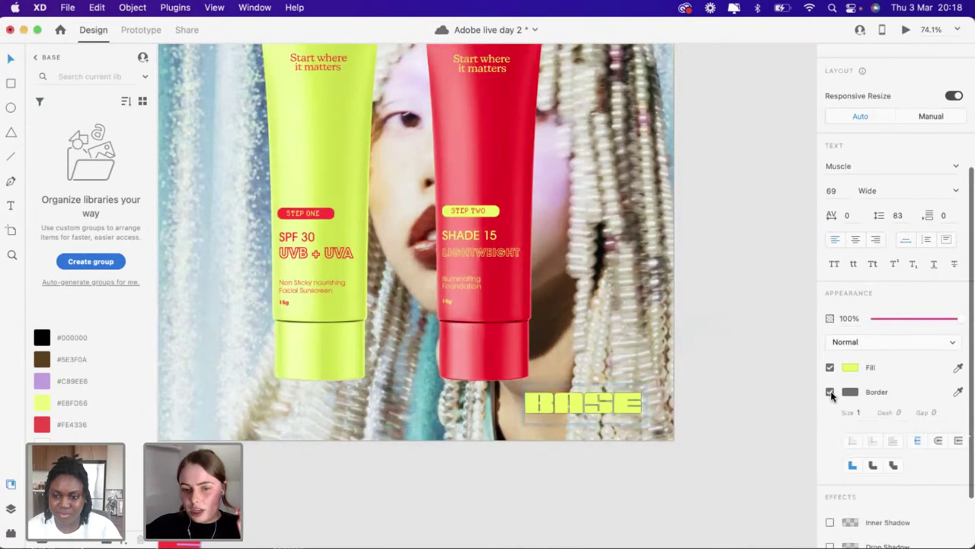
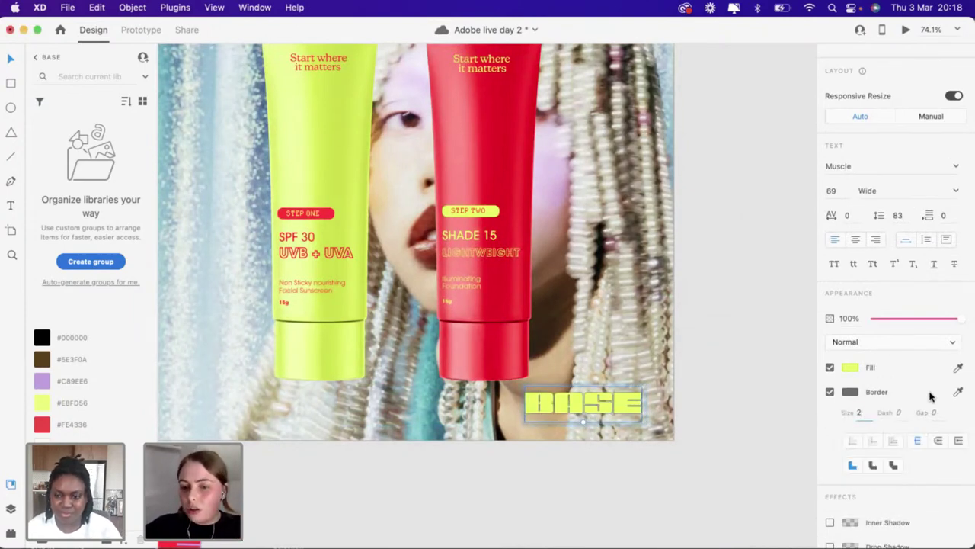
Give the yellow BASE logo a black #000000 border with size 1
left_click(850, 391)
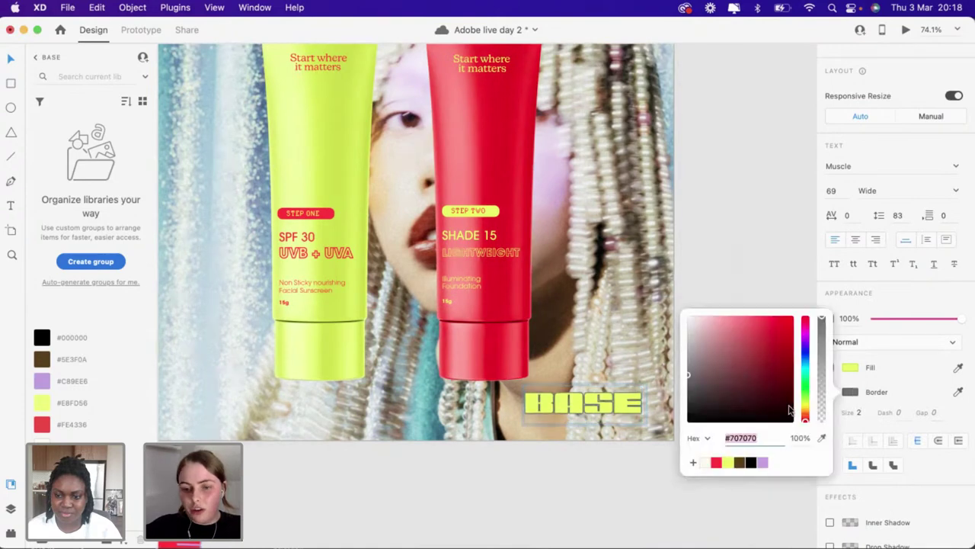
left_click(751, 463)
left_click(583, 480)
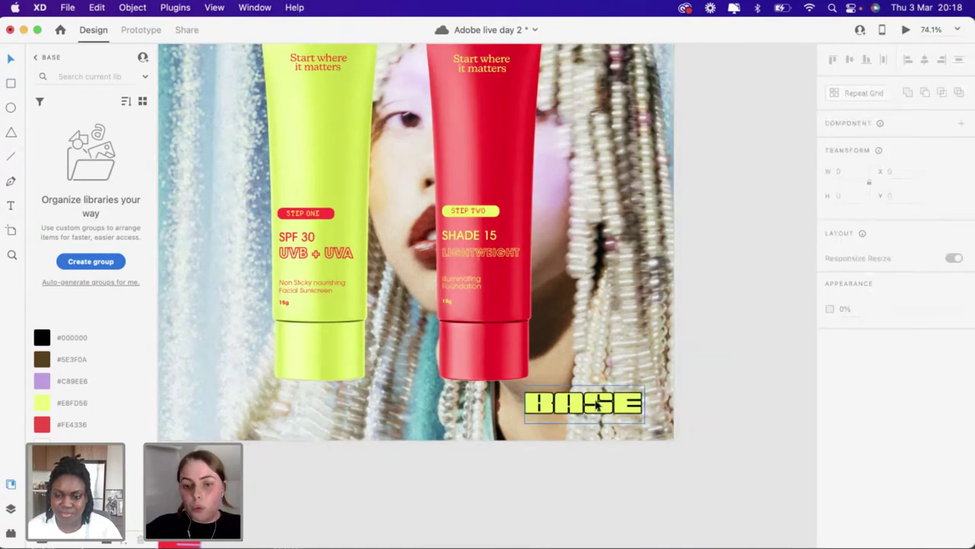
left_click(598, 405)
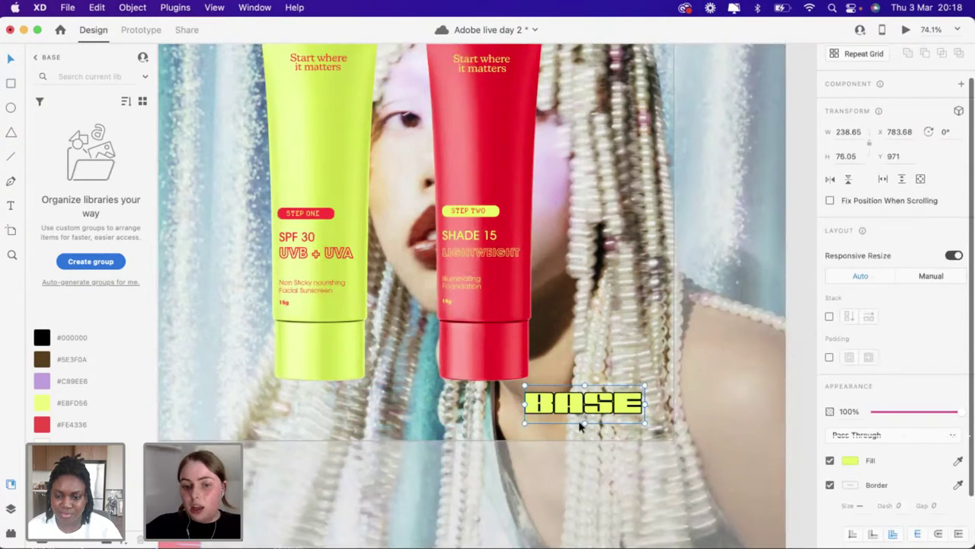
double_click(558, 413)
double_click(557, 412)
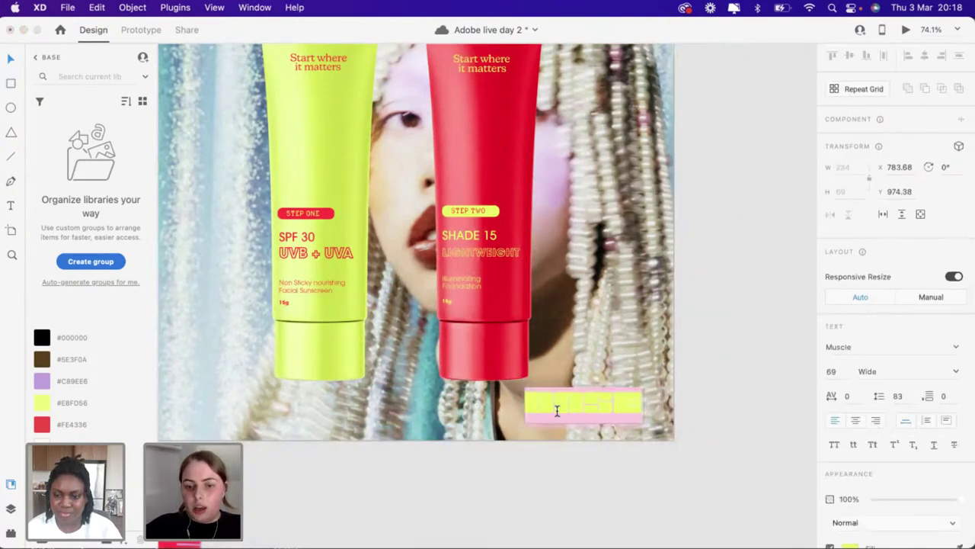
left_click(639, 401)
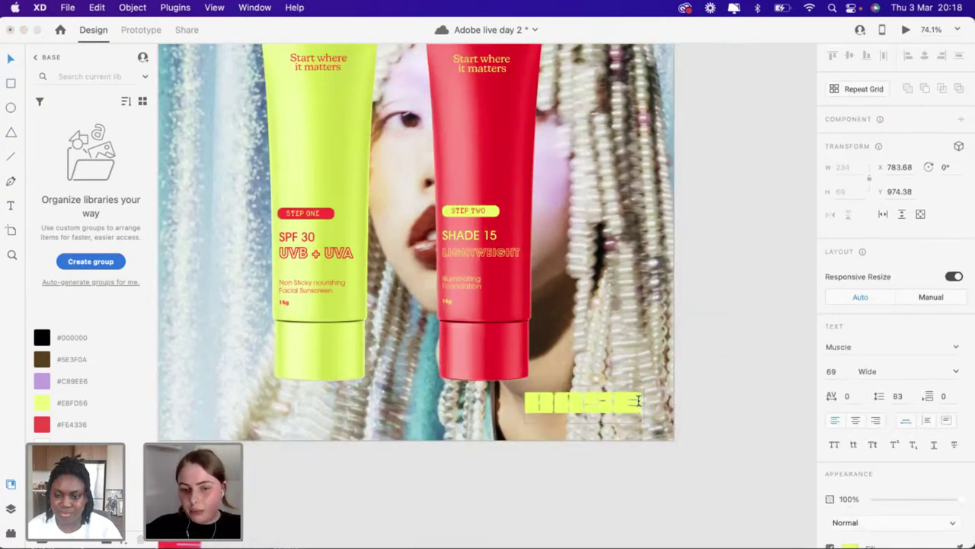
key("super+a")
scroll(905, 359, "down", 5)
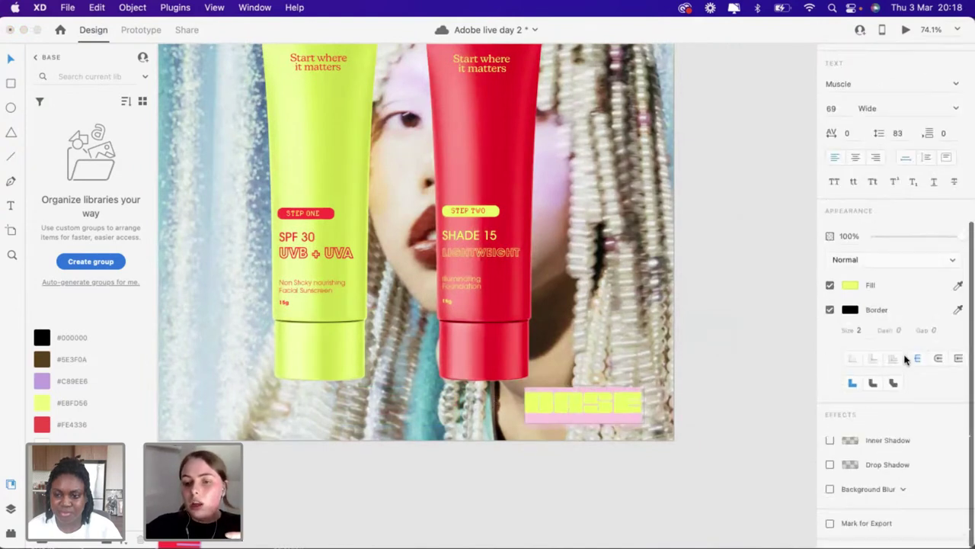
left_click(861, 339)
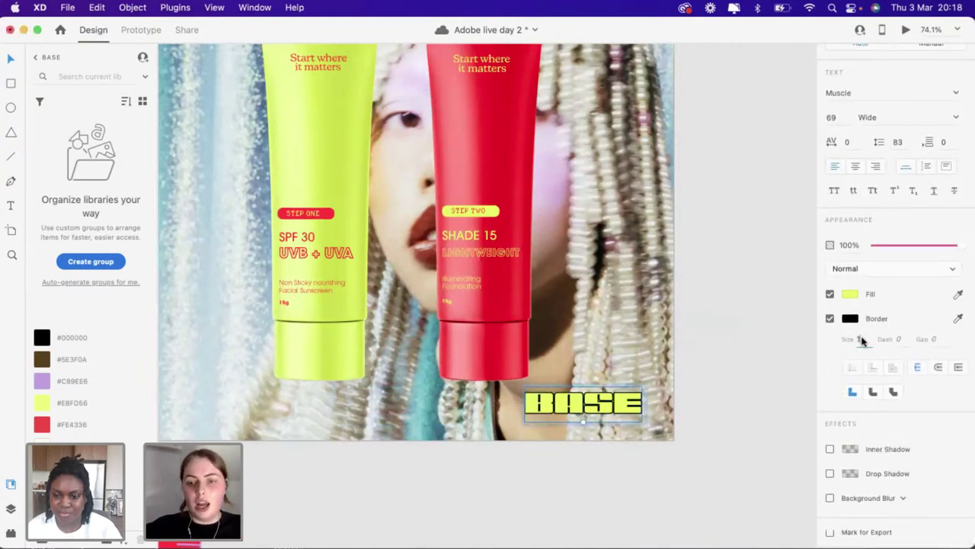
type("1")
left_click(467, 506)
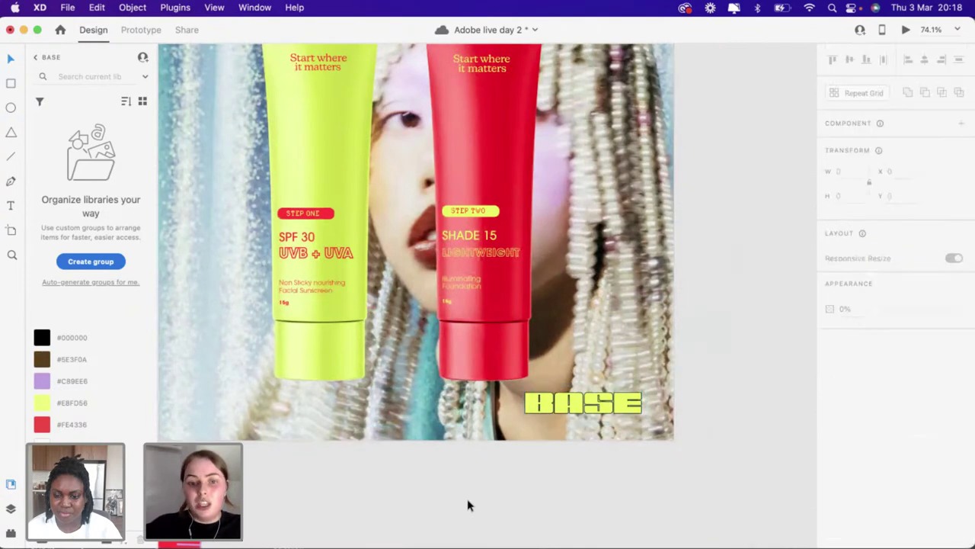
Move the yellow BASE logo off the right side of Product Showcase – 1
scroll(467, 506, "down", 3)
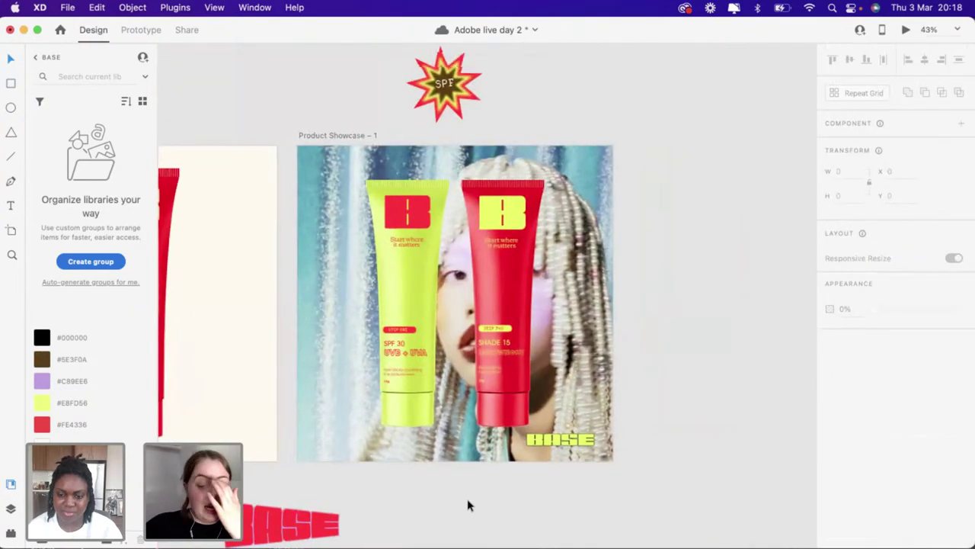
scroll(526, 457, "up", 2)
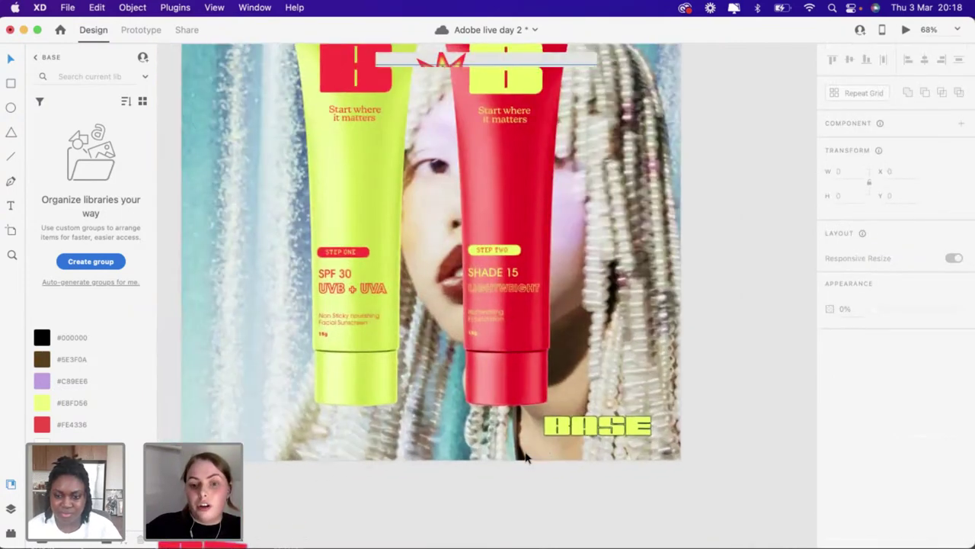
scroll(526, 457, "down", 3)
left_click_drag(587, 436, 509, 439)
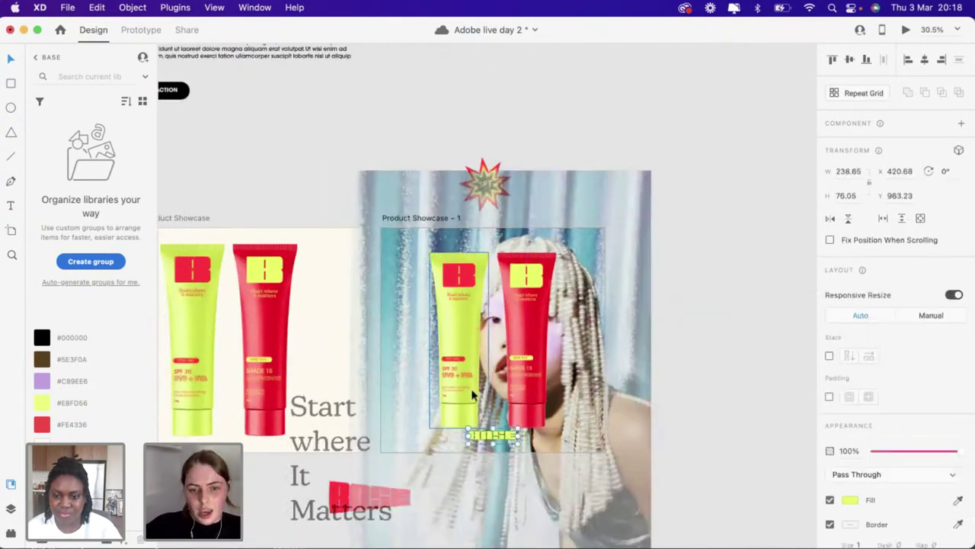
left_click(519, 387)
left_click(720, 296)
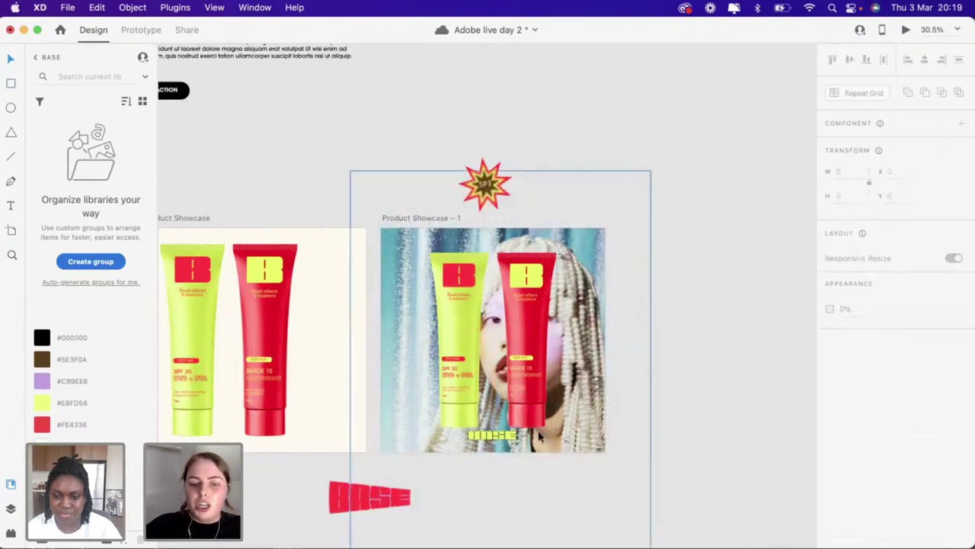
scroll(764, 318, "up", 5)
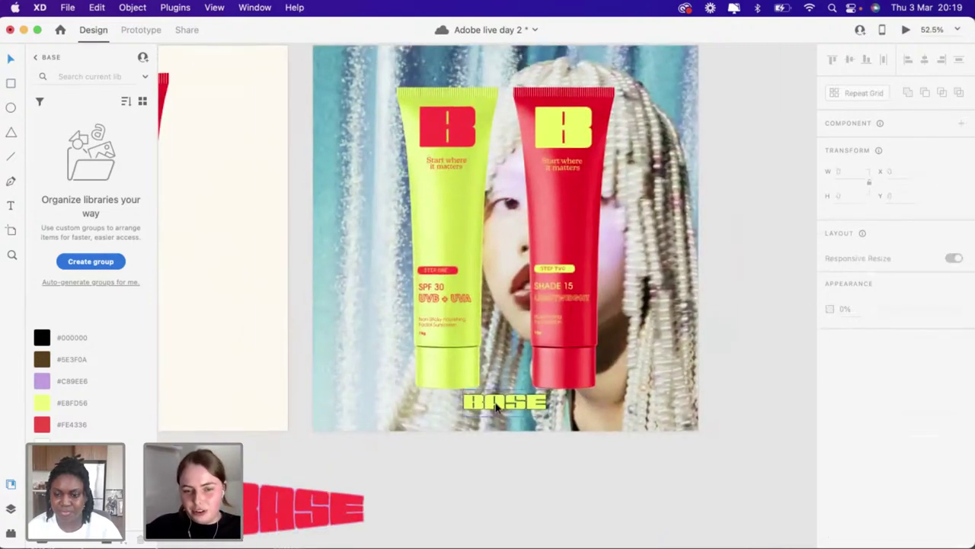
left_click_drag(496, 407, 631, 411)
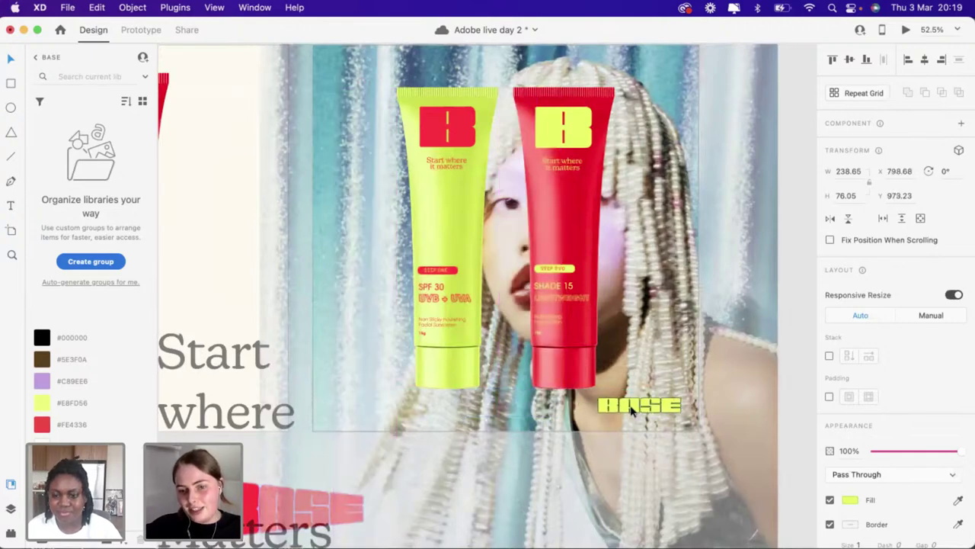
scroll(736, 361, "down", 5)
left_click(721, 366)
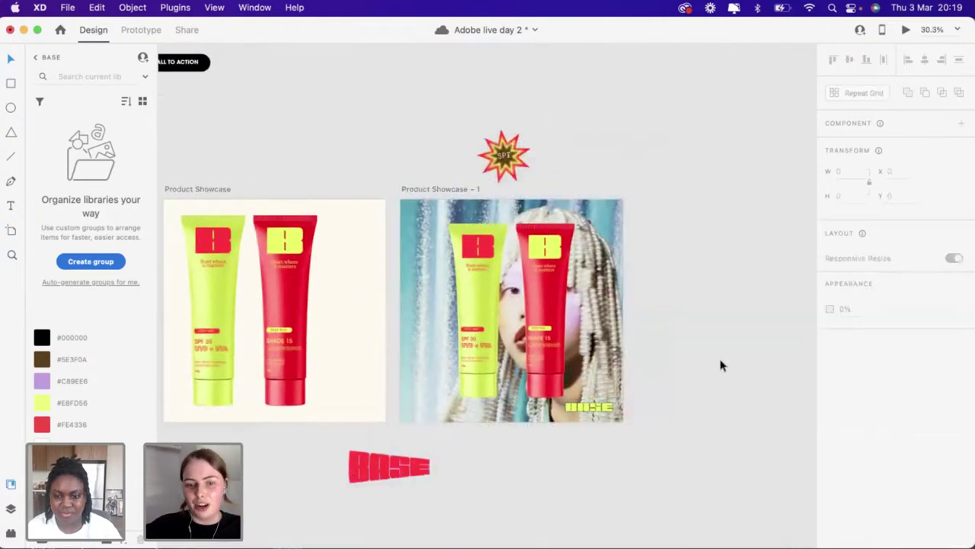
left_click_drag(591, 407, 752, 345)
Place the SPF starburst over the yellow tube and move the red BASE graphic below
left_click_drag(507, 160, 451, 299)
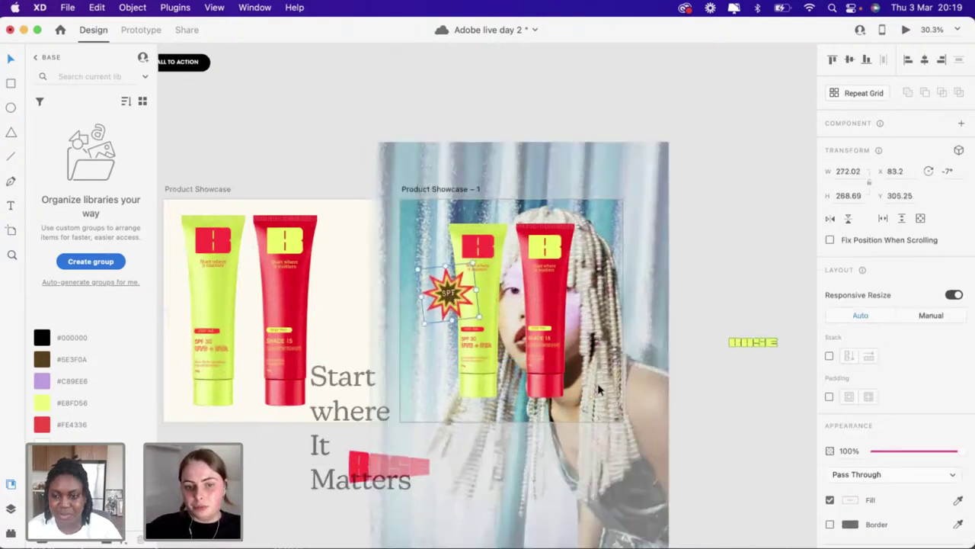
left_click(723, 246)
left_click_drag(370, 478, 434, 468)
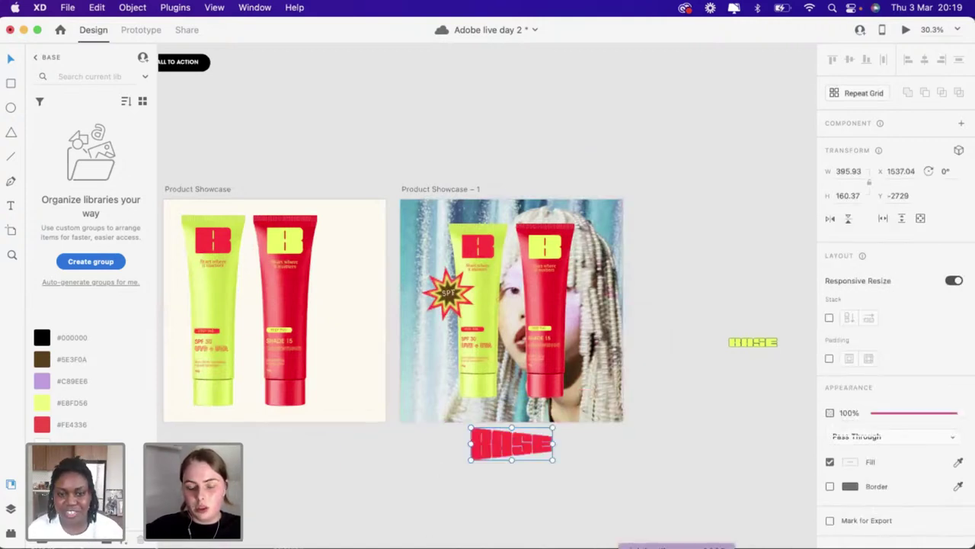
key("super+Tab")
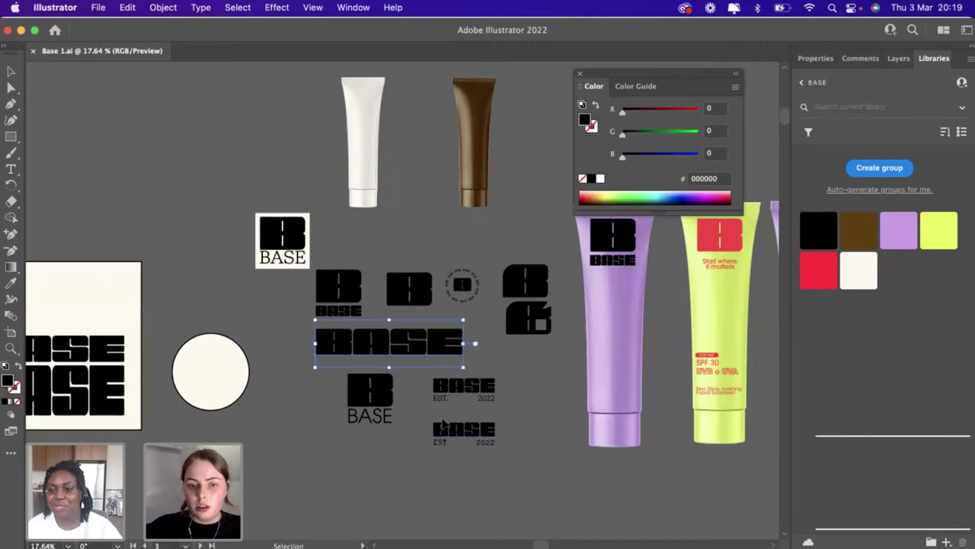
In Illustrator, group the two yellow BASE objects at the lower left with Direct Selection
scroll(389, 468, "down", 10)
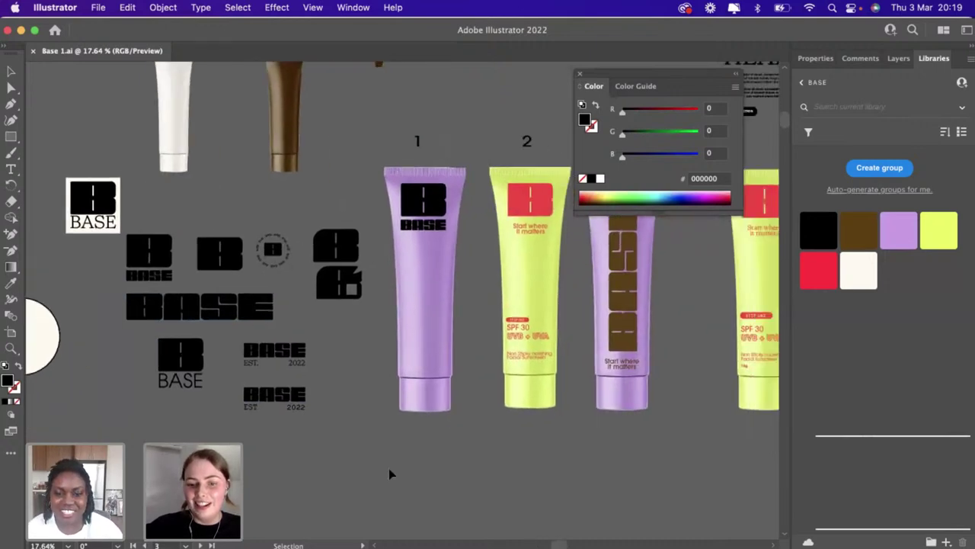
scroll(389, 468, "down", 5)
scroll(389, 468, "left", 5)
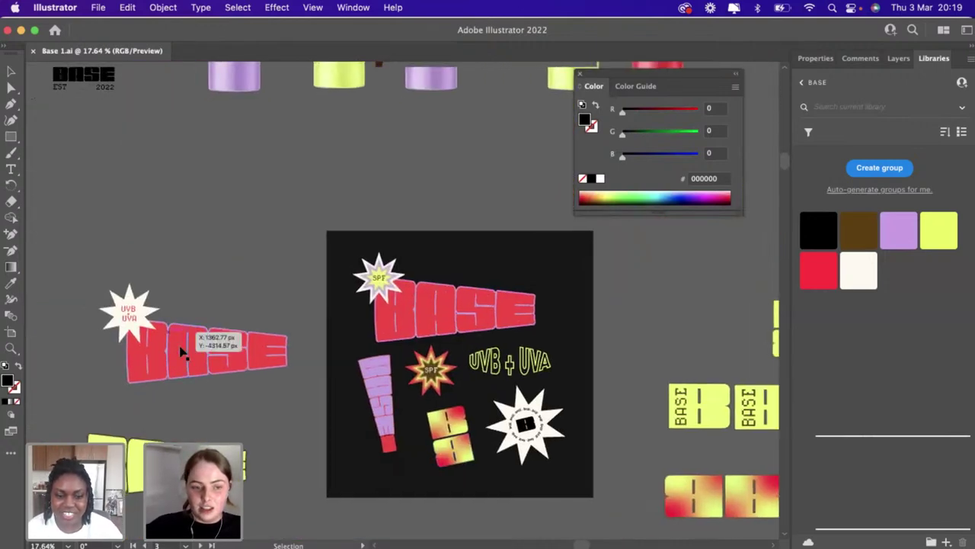
left_click(191, 357)
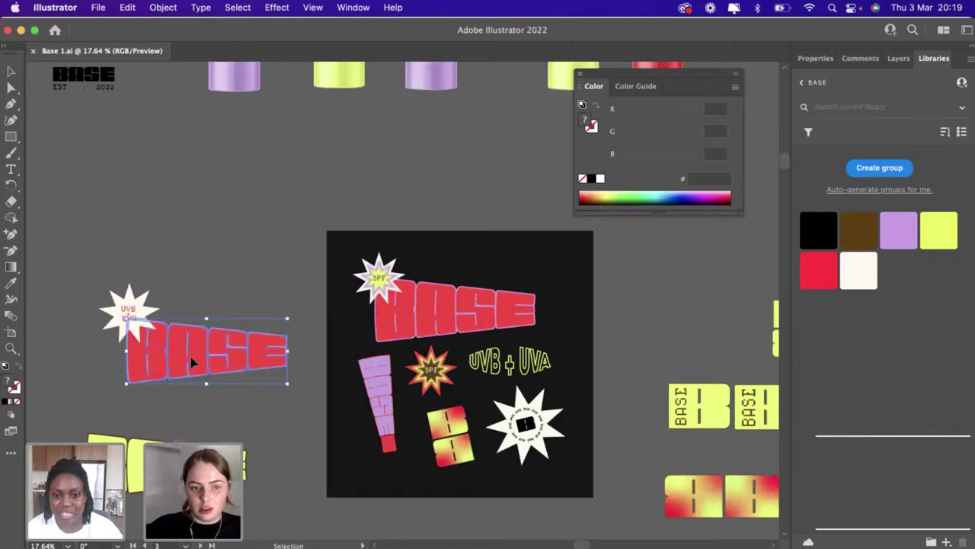
key("a")
left_click(128, 317)
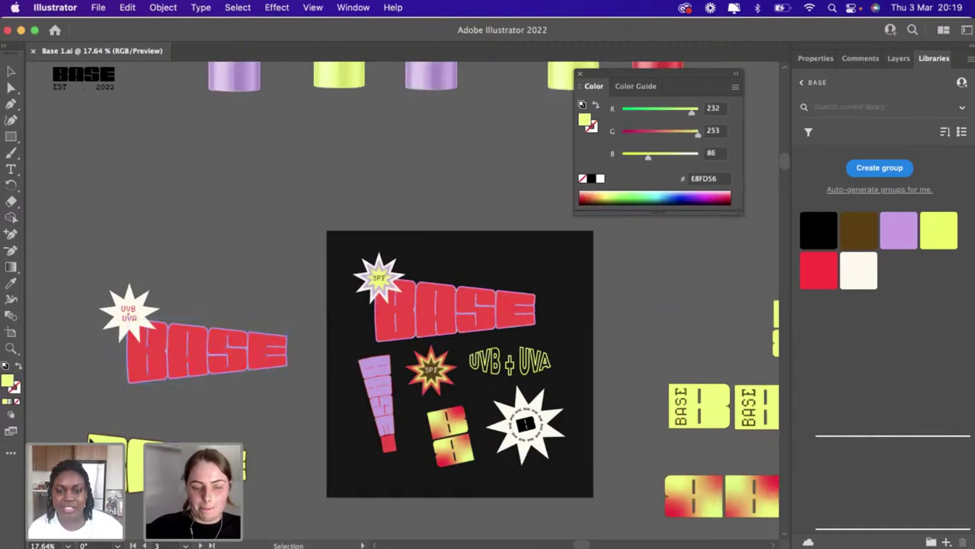
left_click(153, 442)
right_click(169, 442)
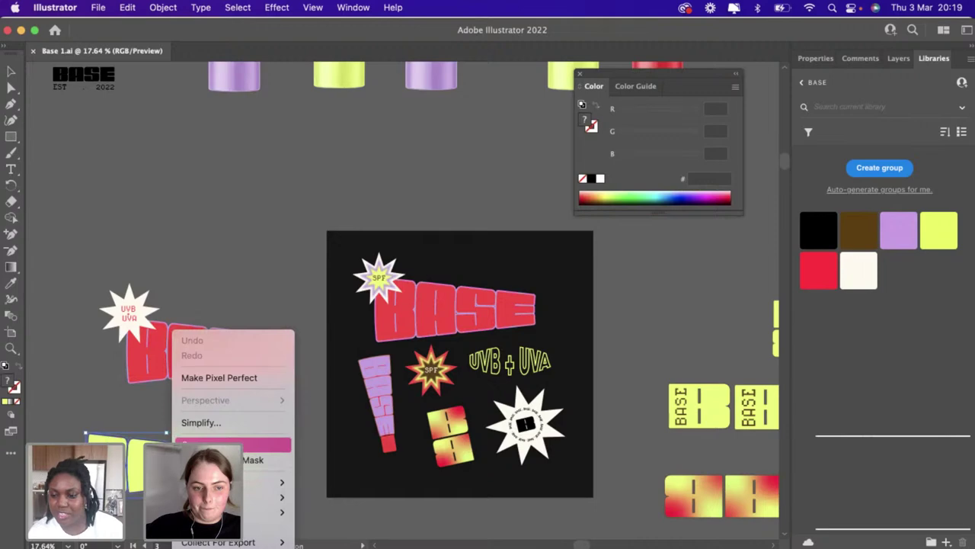
left_click(228, 445)
key("v")
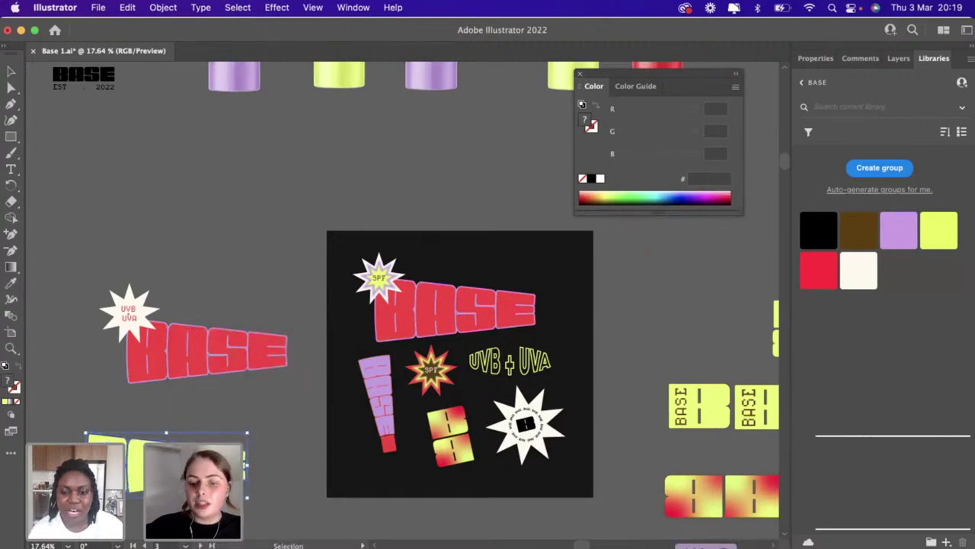
key("super+Tab")
scroll(658, 392, "up", 5)
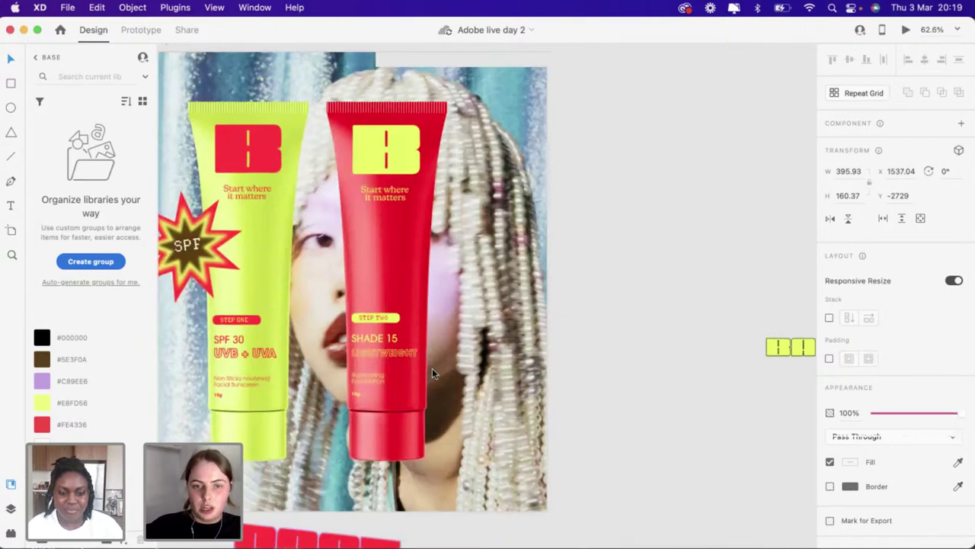
Paste the yellow BASE graphic, shrink it to about 294×119 and rotate it to -10°
key("super+v")
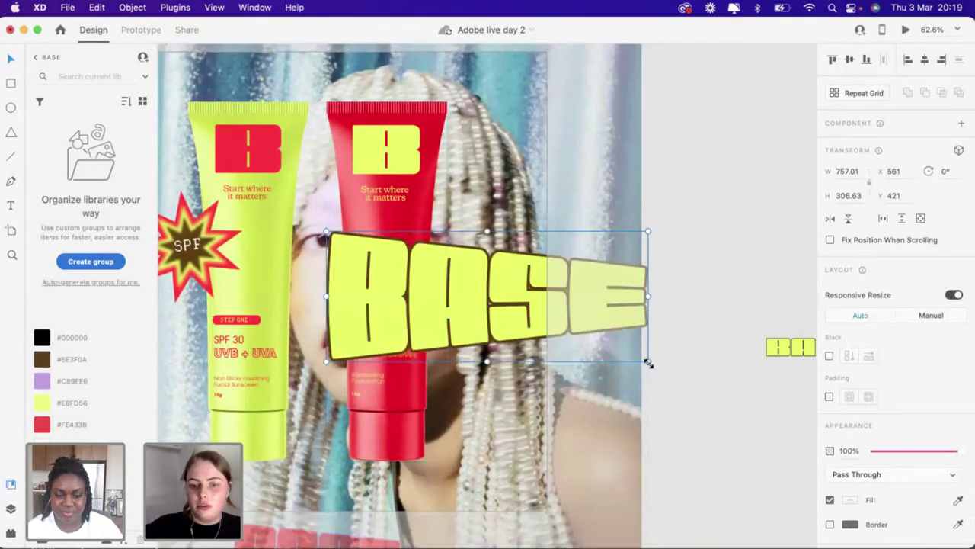
left_click_drag(495, 316, 418, 268)
left_click_drag(419, 227, 442, 412)
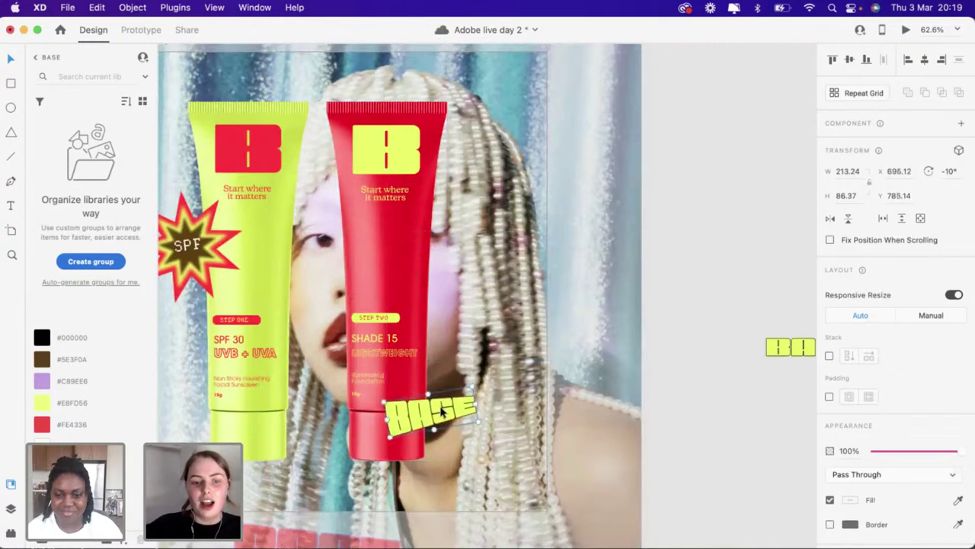
Position the tilted BASE sticker over the bottom of the red tube
scroll(566, 331, "down", 5)
left_click(566, 331)
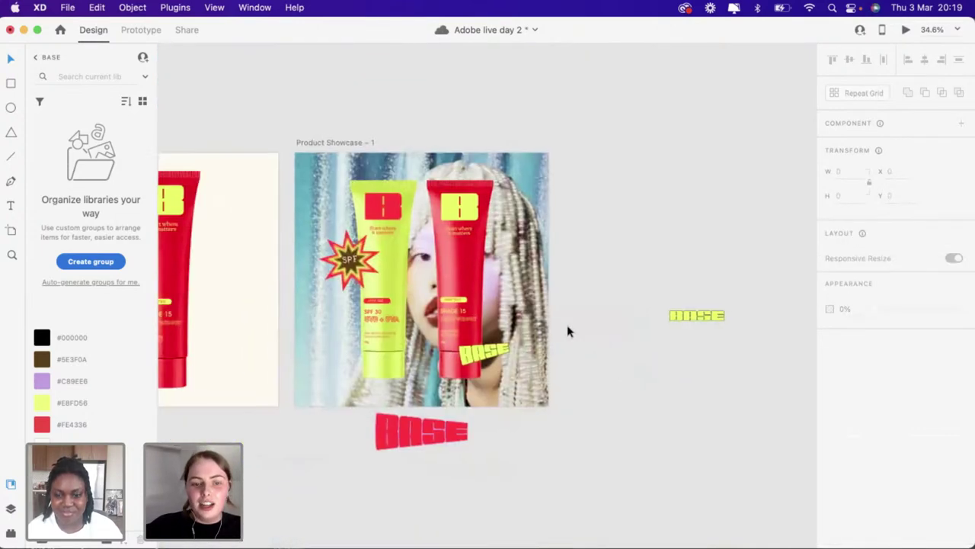
scroll(488, 375, "up", 5)
mouse_move(493, 324)
left_mouse_down()
mouse_move(514, 209)
mouse_move(505, 149)
mouse_move(518, 320)
mouse_move(517, 338)
mouse_move(507, 332)
left_mouse_up()
scroll(651, 248, "down", 5)
left_click(725, 243)
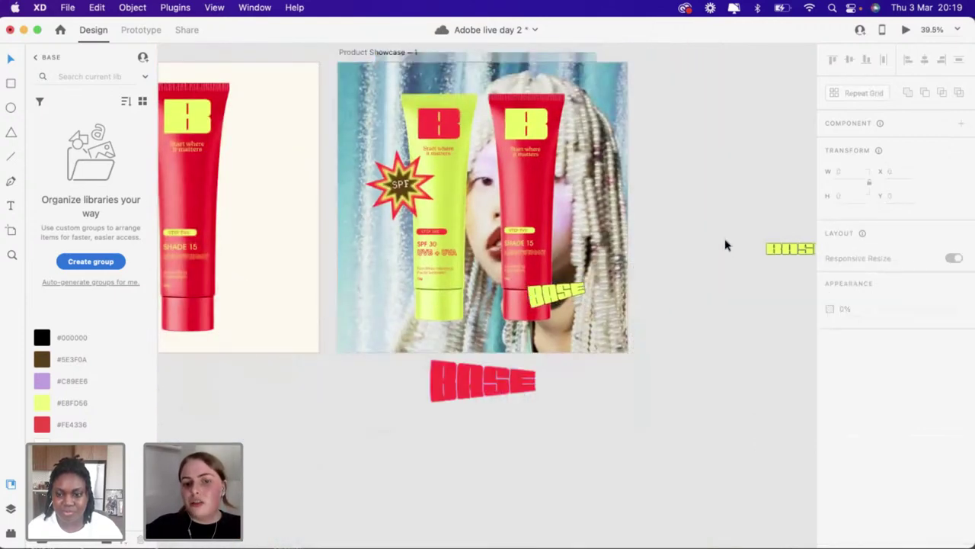
scroll(602, 252, "up", 3)
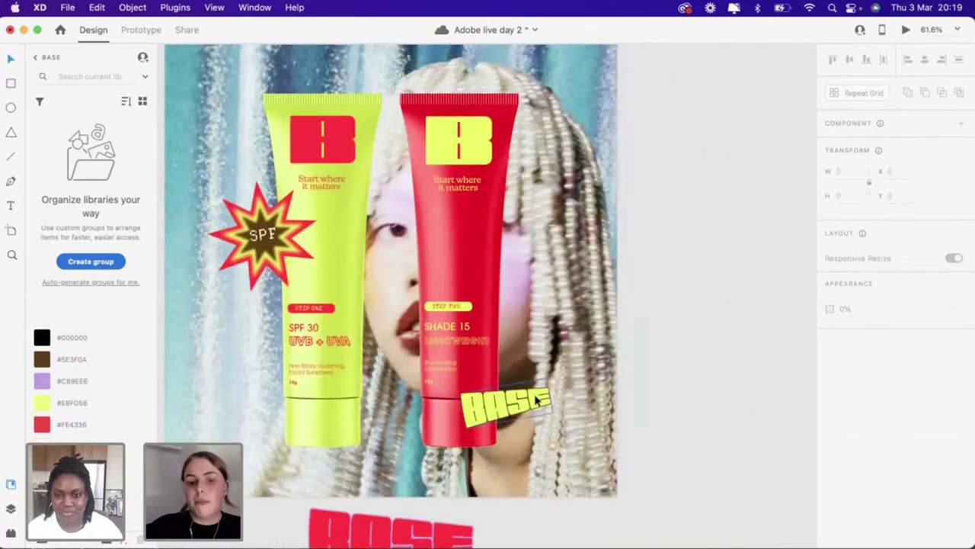
left_click_drag(510, 404, 531, 312)
left_click_drag(562, 423, 394, 473)
scroll(518, 420, "down", 2)
scroll(751, 238, "down", 3)
left_click(750, 237)
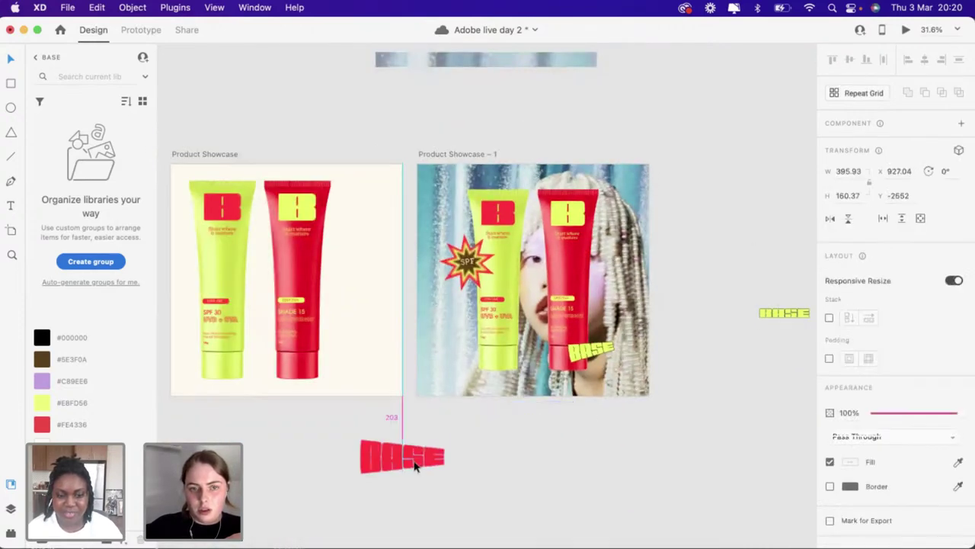
Move the yellow BASE sticker below the artboards
scroll(325, 418, "down", 1)
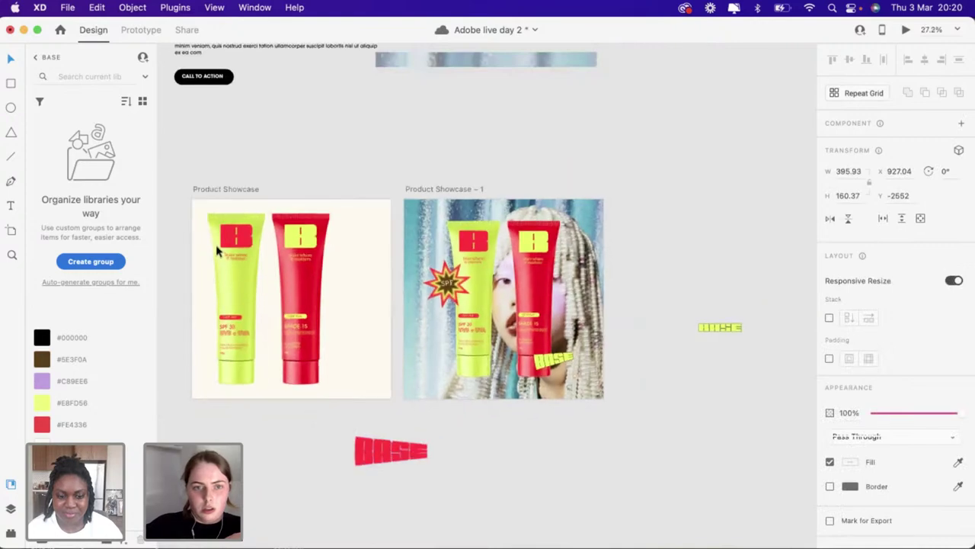
left_click(212, 192)
scroll(381, 229, "right", 3)
scroll(395, 242, "up", 5)
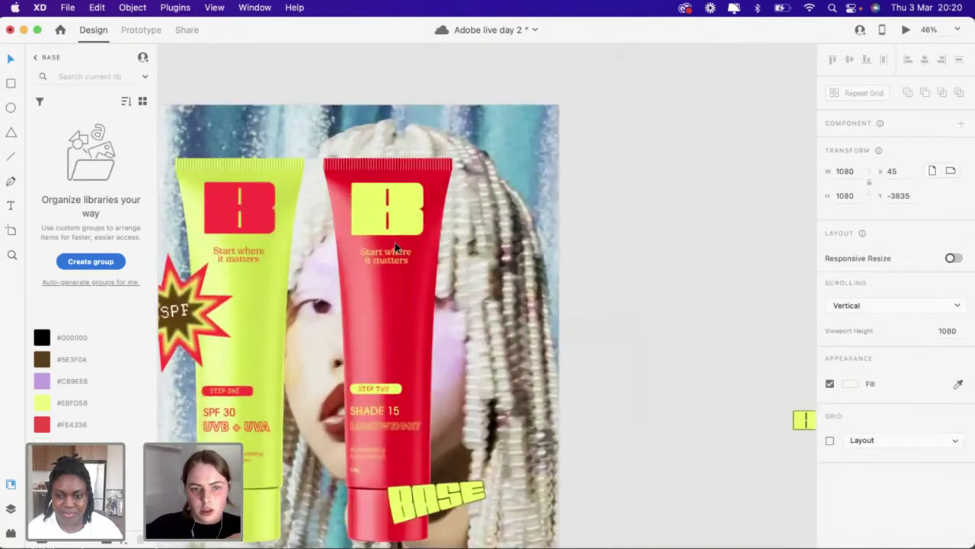
scroll(395, 248, "down", 3)
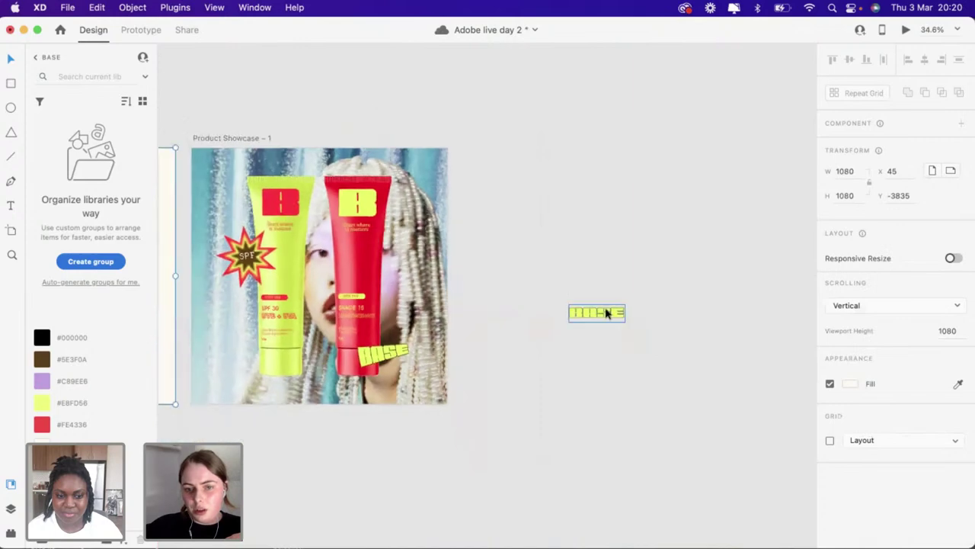
left_click_drag(607, 314, 292, 506)
Place the Product Showcase artboard to the right of Product Showcase – 1
scroll(292, 506, "down", 4)
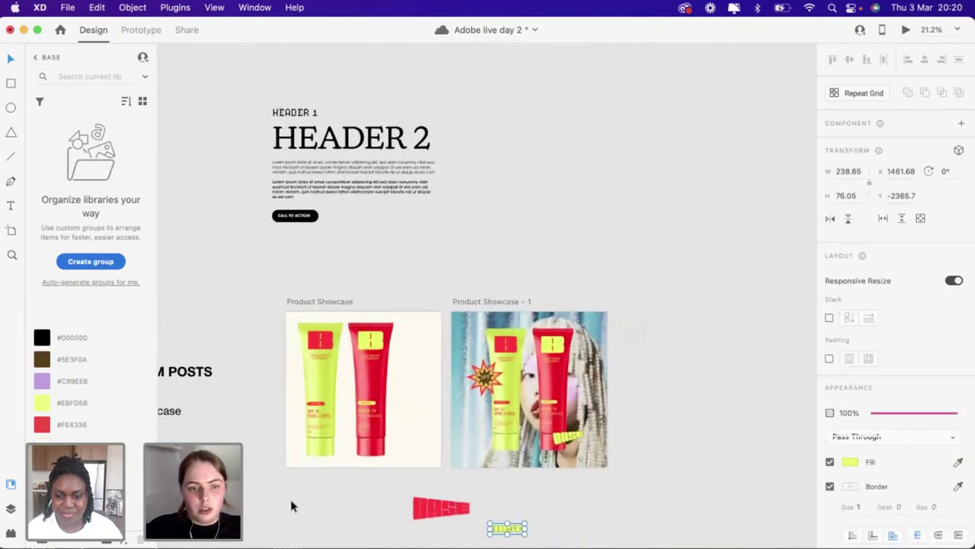
scroll(291, 506, "right", 5)
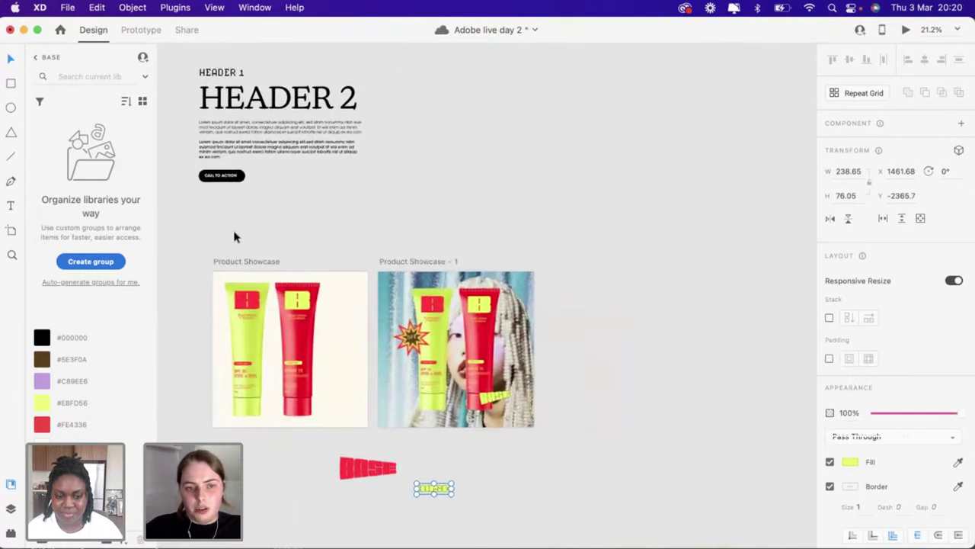
left_click(239, 262)
left_click_drag(240, 263, 573, 267)
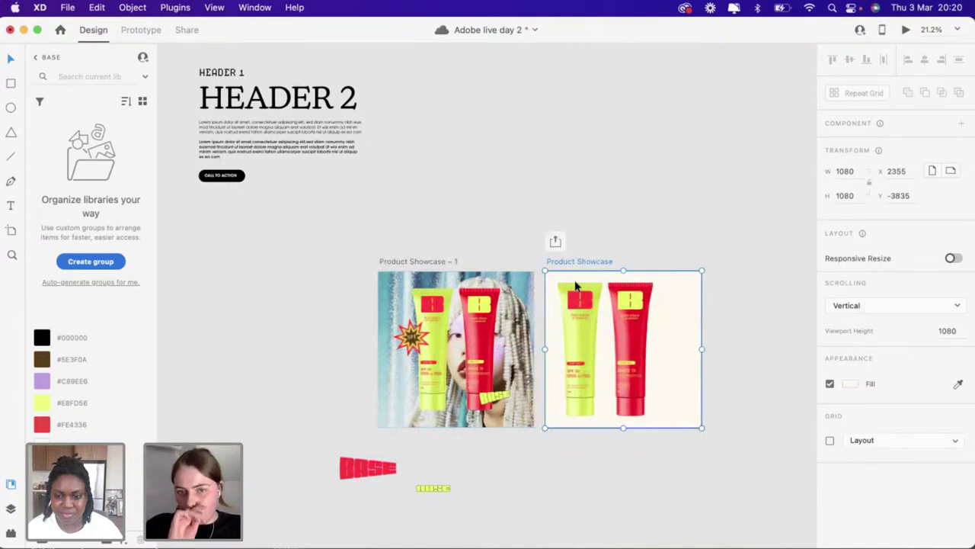
left_click(578, 336)
scroll(361, 271, "right", 1)
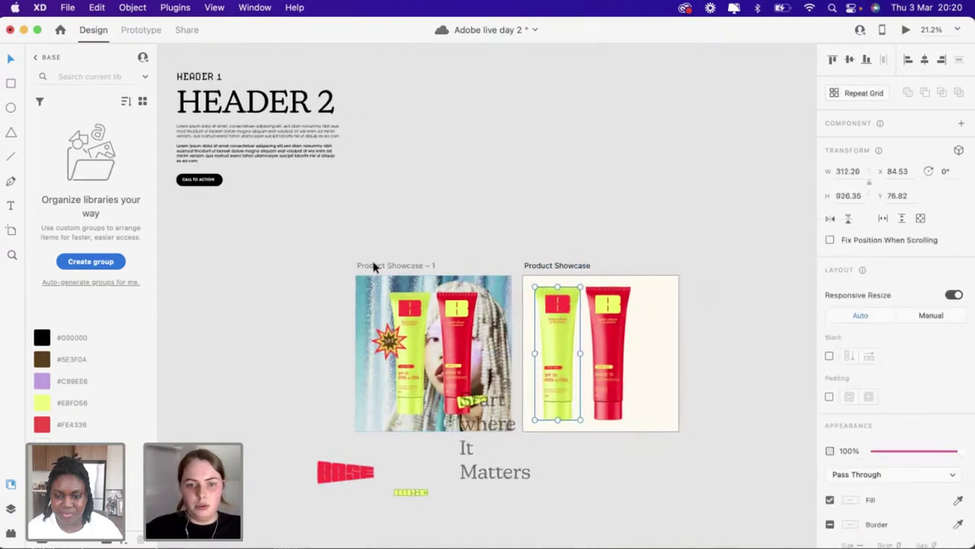
left_click_drag(378, 265, 236, 268)
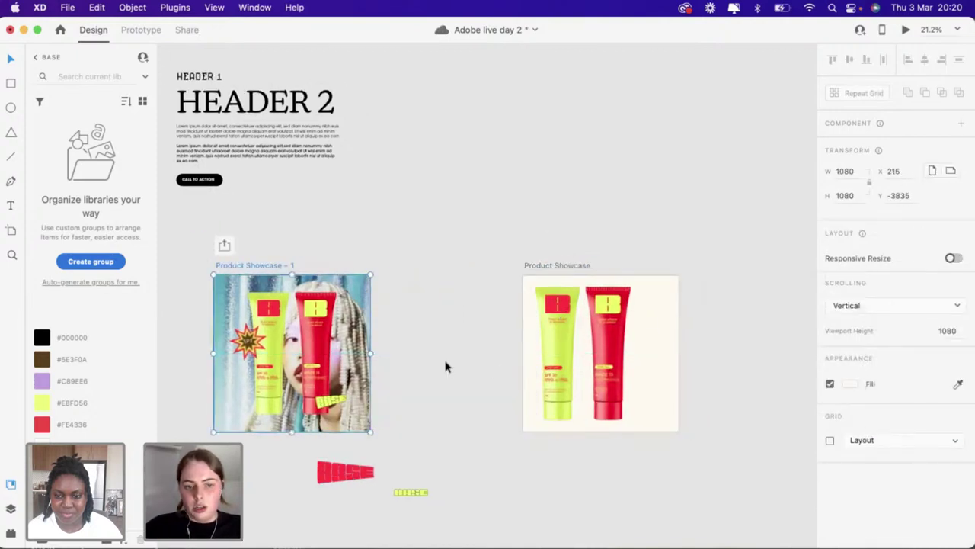
Lift the red and yellow tubes out of Product Showcase, side by side above it
scroll(447, 366, "right", 3)
left_click_drag(478, 305, 368, 105)
left_click_drag(541, 312, 468, 190)
left_click(411, 400)
scroll(560, 297, "up", 3)
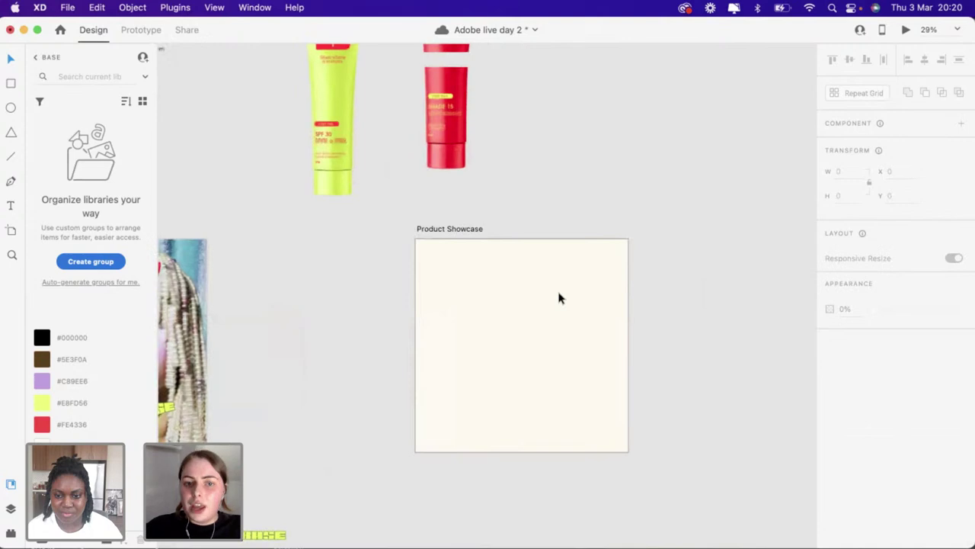
scroll(558, 298, "down", 5)
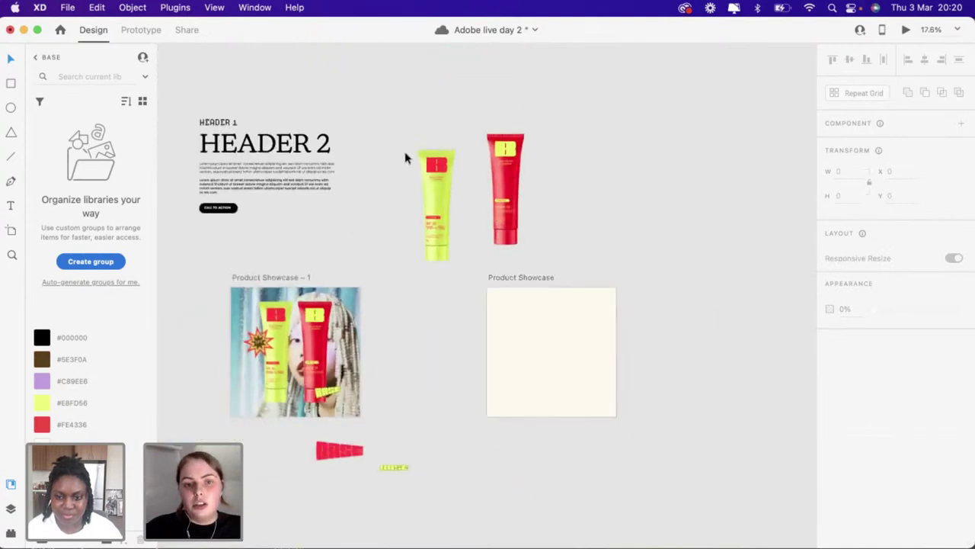
left_click(447, 256)
left_click_drag(446, 256, 470, 236)
Move the whole HEADER text group off to the right
left_click_drag(202, 104, 224, 233)
left_click_drag(205, 183, 665, 298)
scroll(665, 300, "up", 5)
scroll(664, 298, "down", 1)
scroll(665, 299, "right", 1)
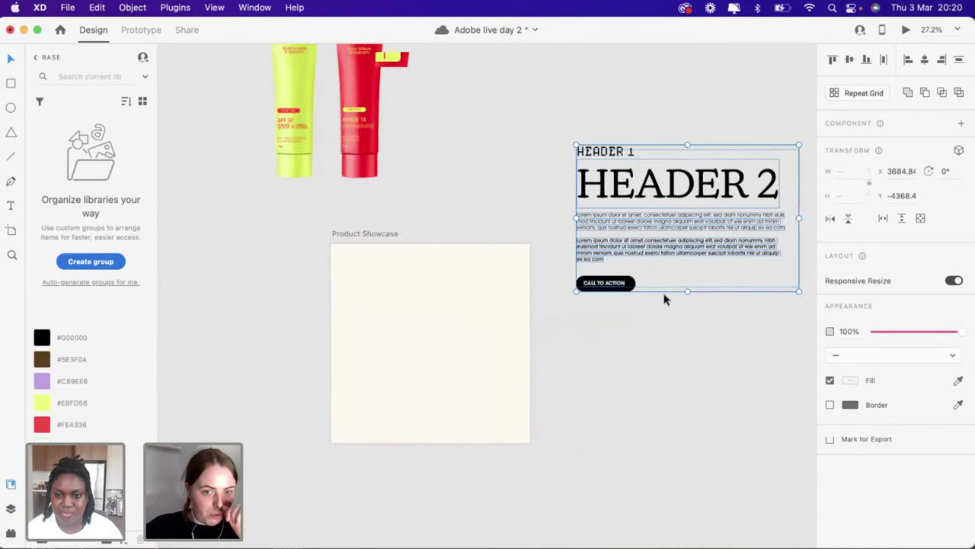
scroll(450, 330, "up", 3)
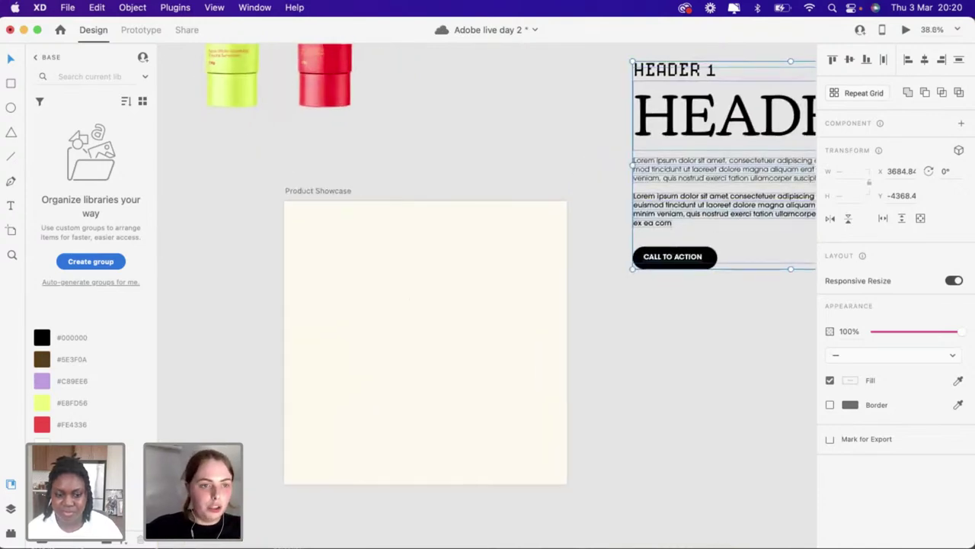
Try adding a text box on the artboard, then undo the empty box
left_click(11, 206)
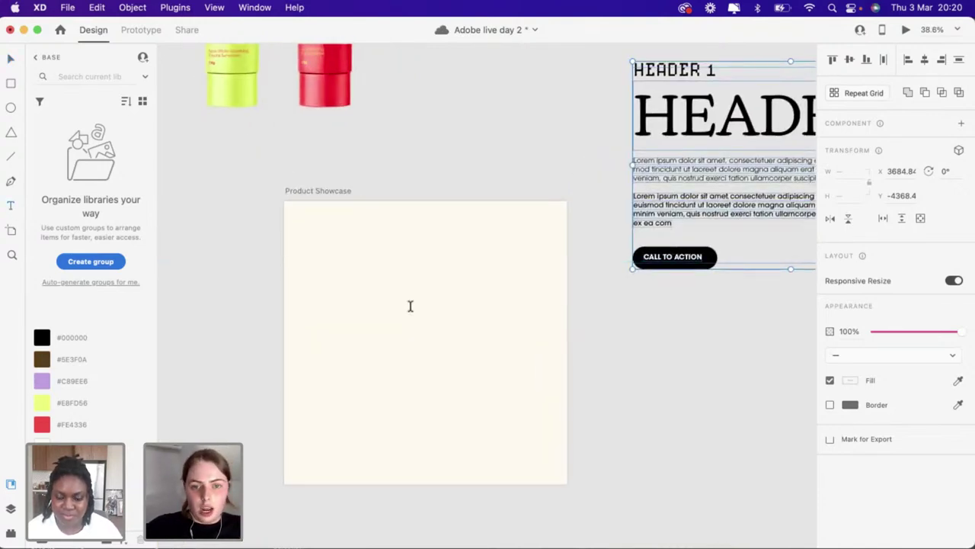
left_click(410, 307)
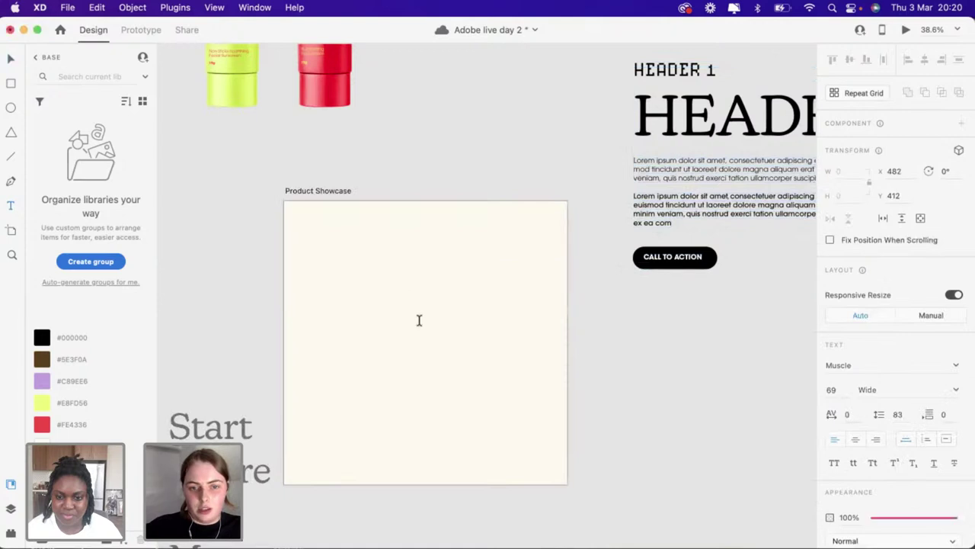
key("super+z")
scroll(419, 320, "down", 5)
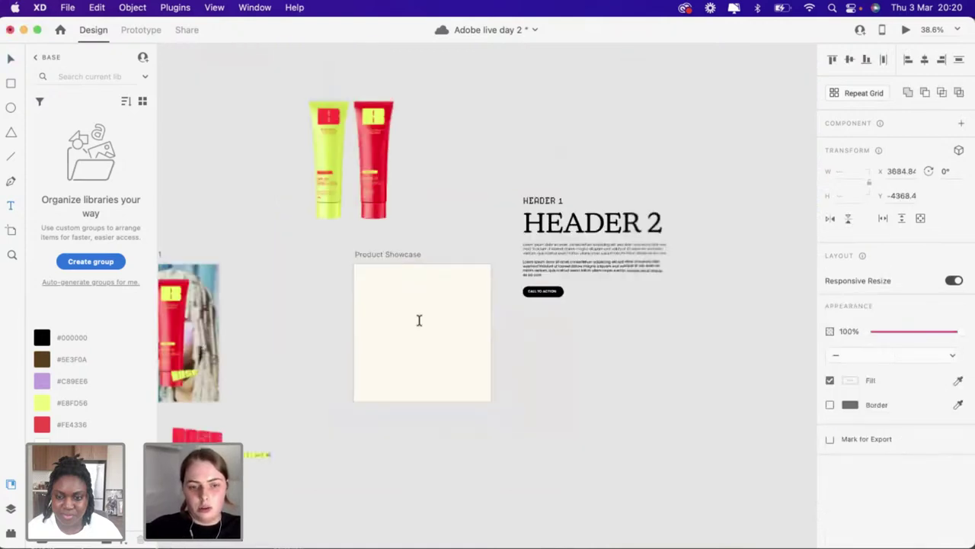
left_click(10, 203)
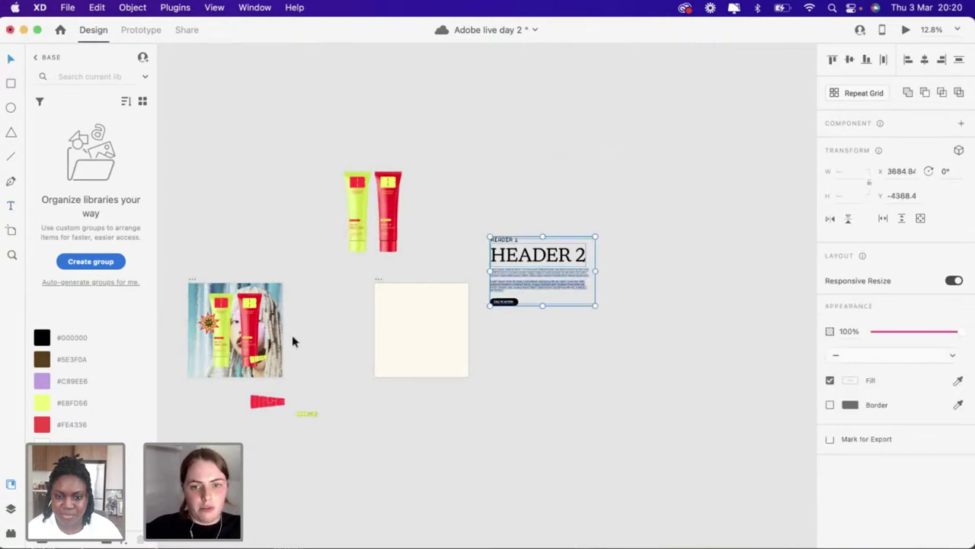
scroll(336, 283, "up", 3)
scroll(401, 305, "up", 4)
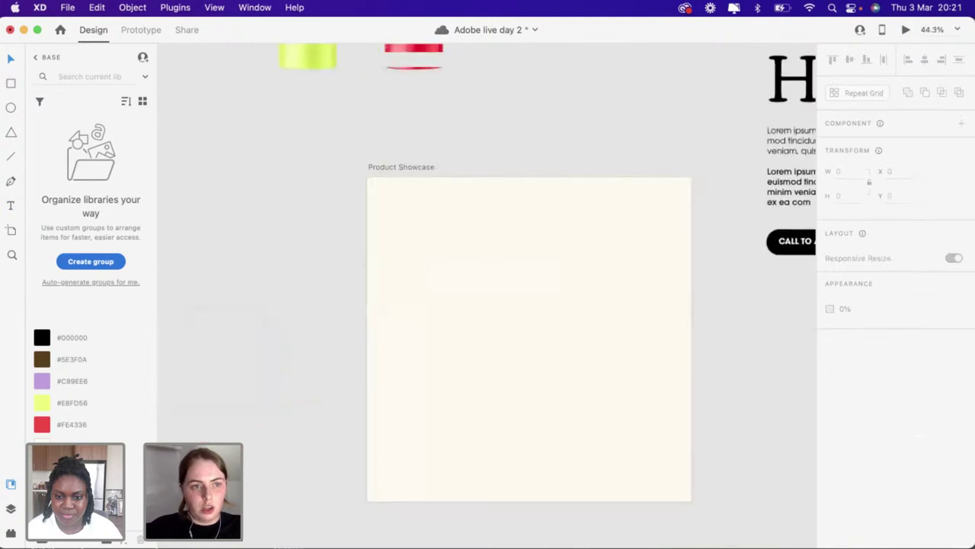
left_click(11, 206)
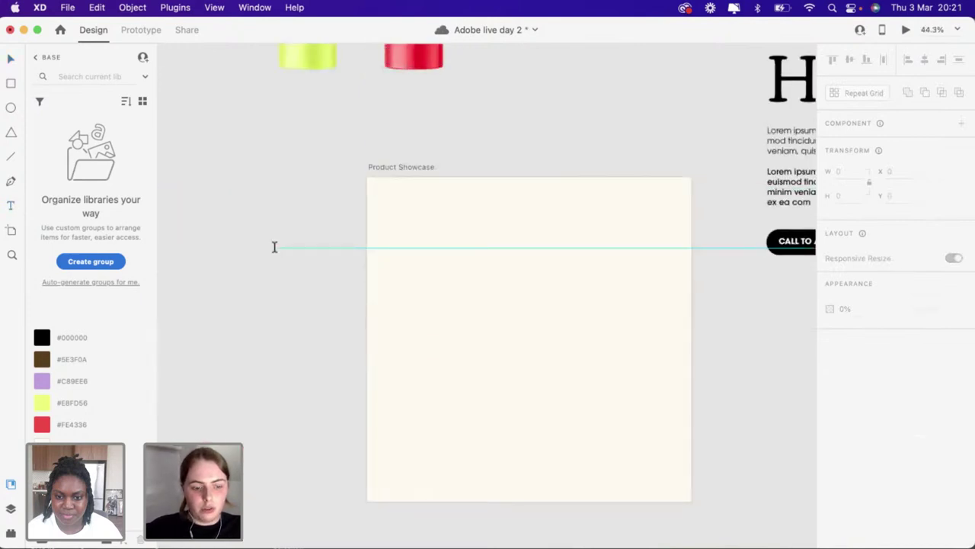
Add the title text 'THE BENEFITS OF SPF' beside the artboard
left_click(274, 246)
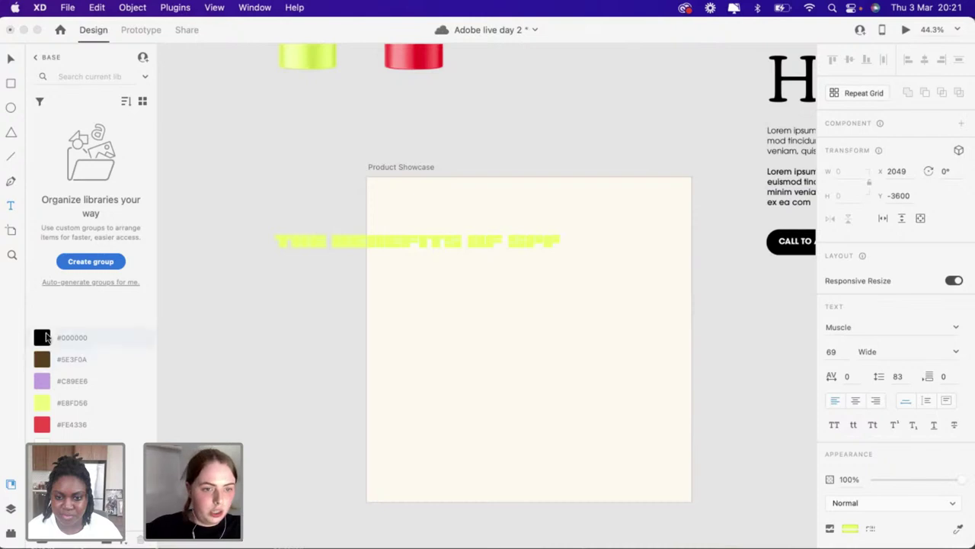
key("Escape")
scroll(343, 287, "up", 3)
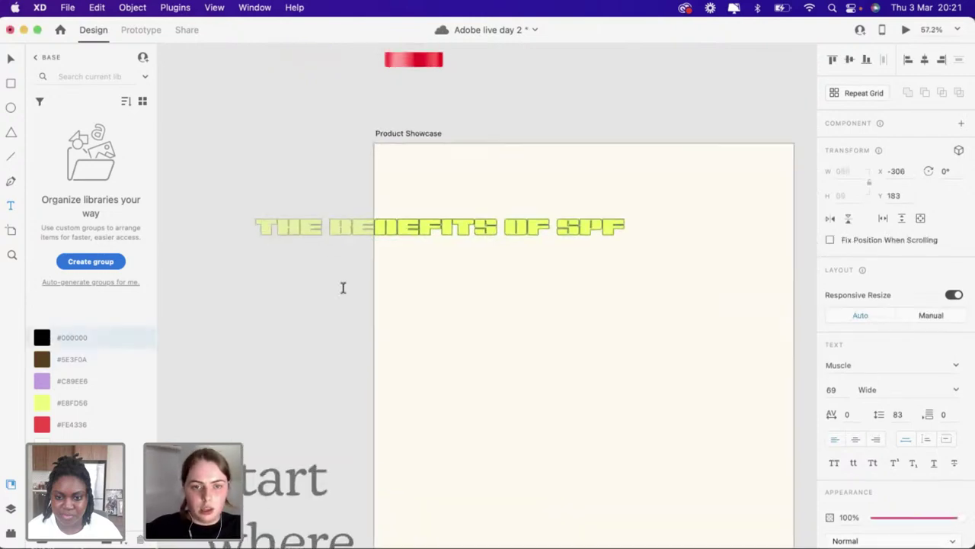
scroll(343, 287, "right", 5)
scroll(879, 342, "down", 3)
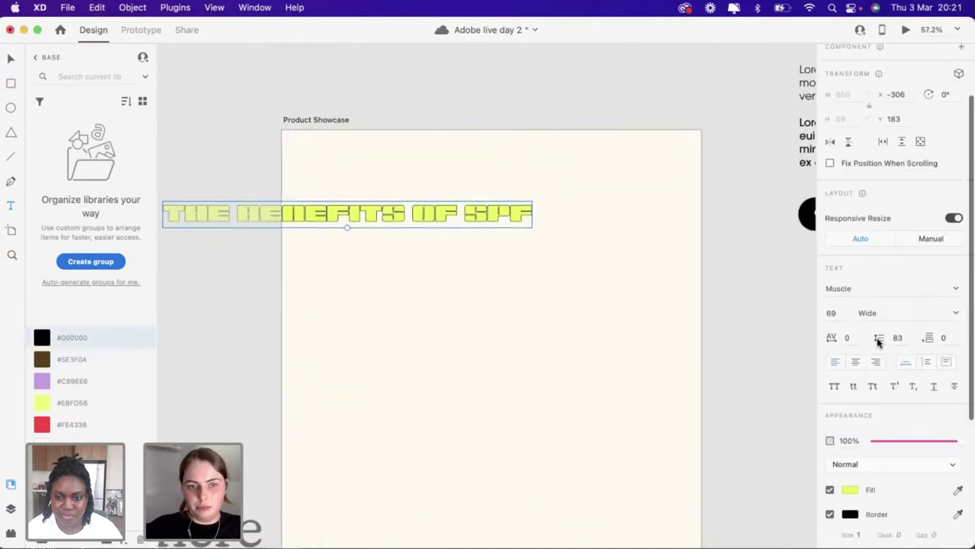
scroll(877, 339, "down", 5)
Make the title black and move it down into the Product Showcase artboard
left_click(851, 294)
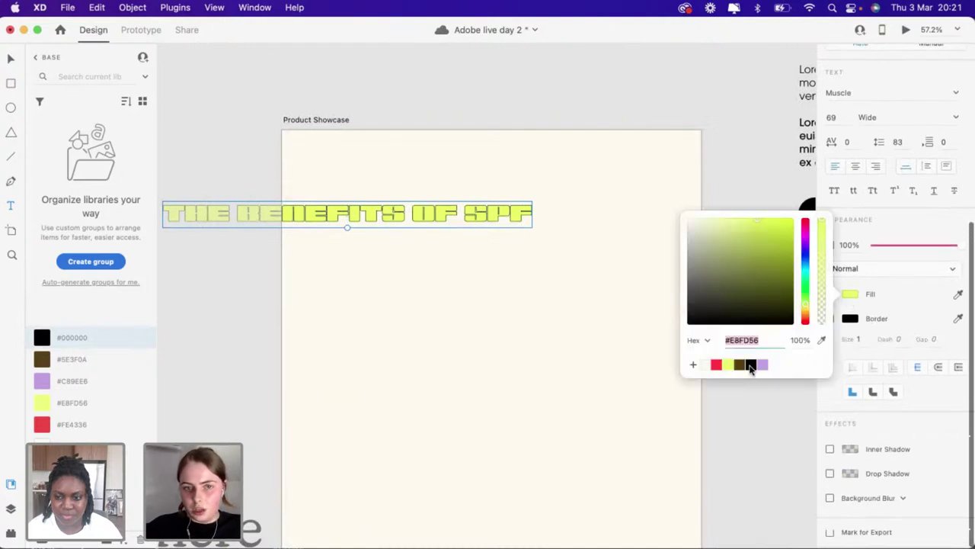
left_click(750, 365)
left_click(11, 60)
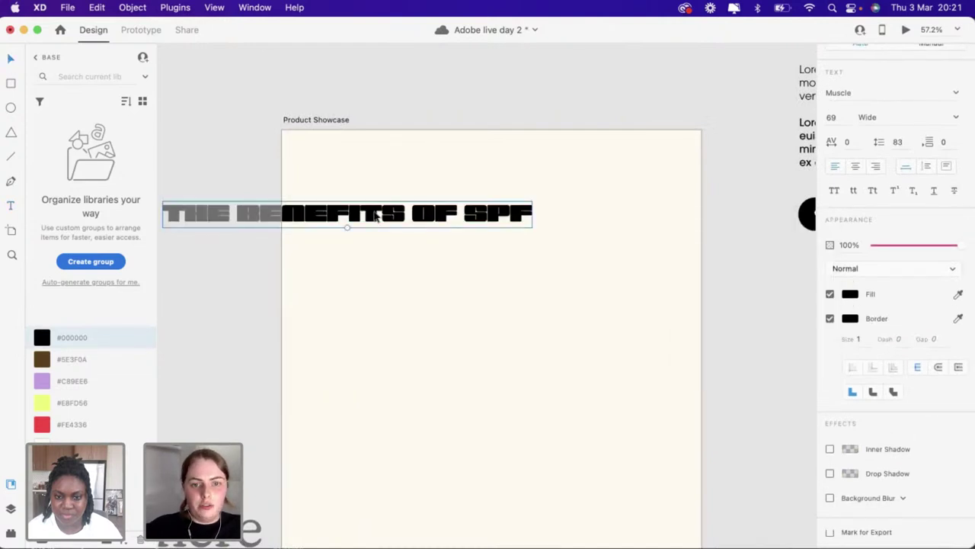
left_click_drag(377, 217, 576, 256)
scroll(576, 256, "down", 5)
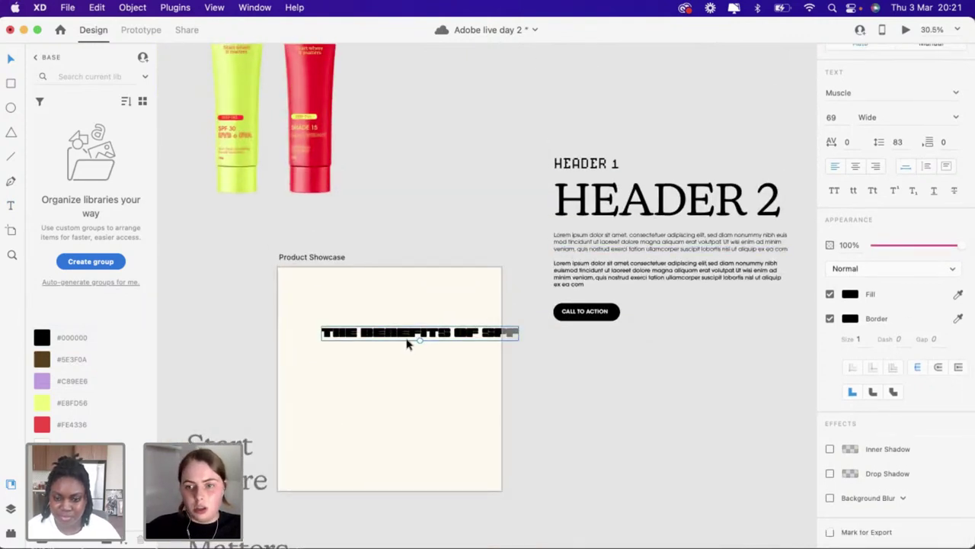
left_click_drag(400, 337, 395, 389)
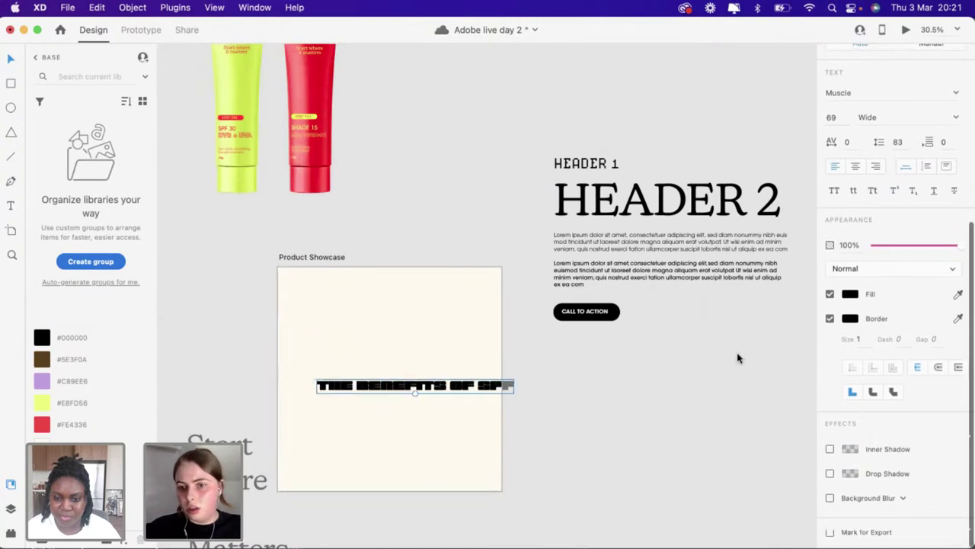
scroll(848, 381, "up", 5)
scroll(848, 381, "down", 1)
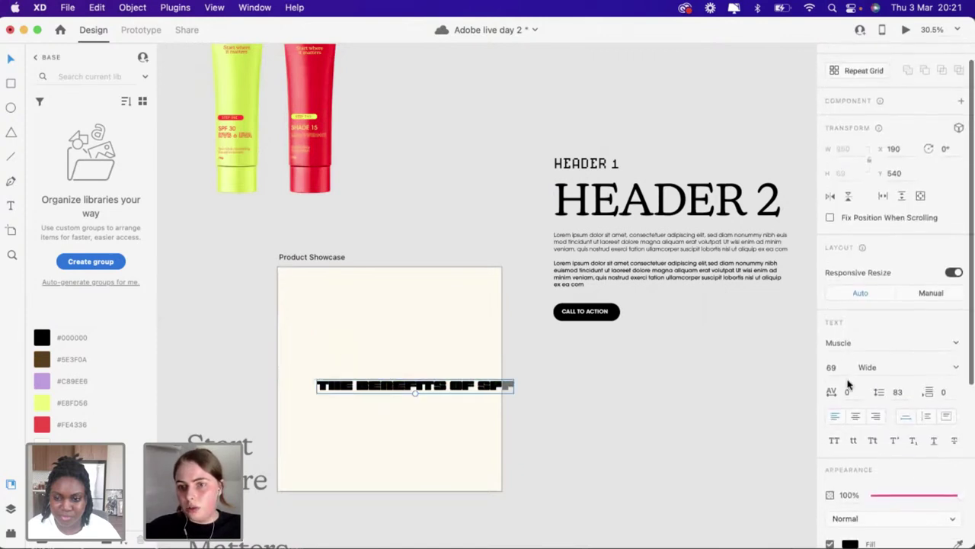
Change the title font to KansasNew and move it into the artboard's upper half
left_click(856, 339)
type("KansasNew")
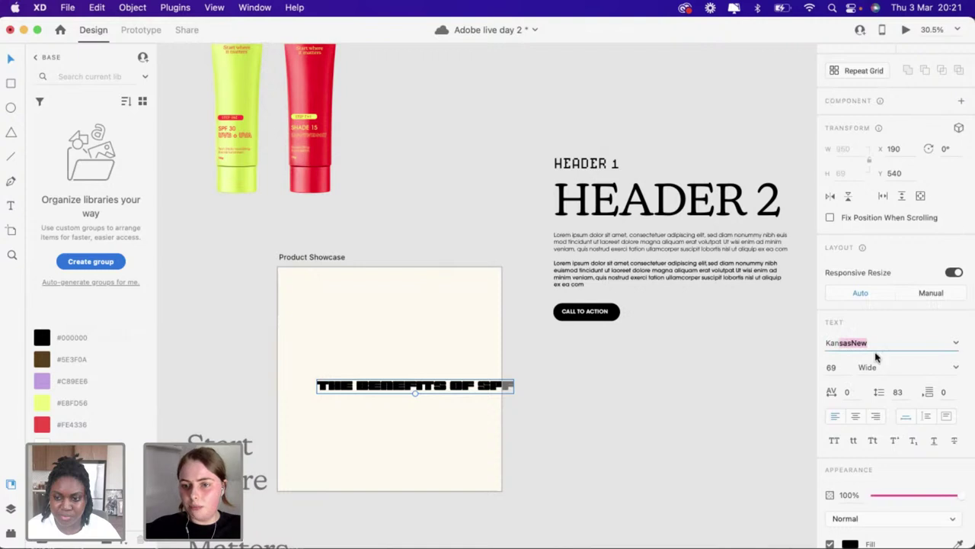
key("Return")
scroll(328, 439, "up", 3)
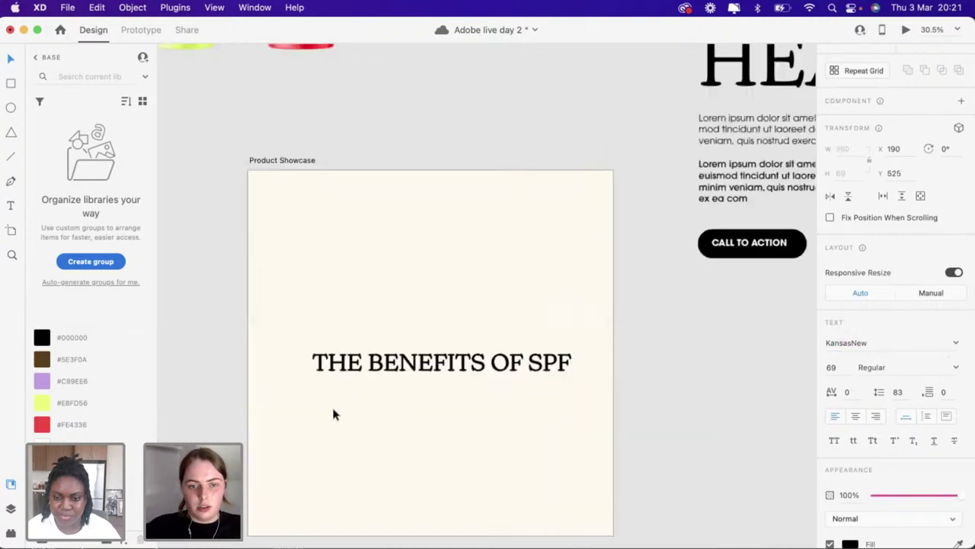
left_click_drag(403, 359, 471, 310)
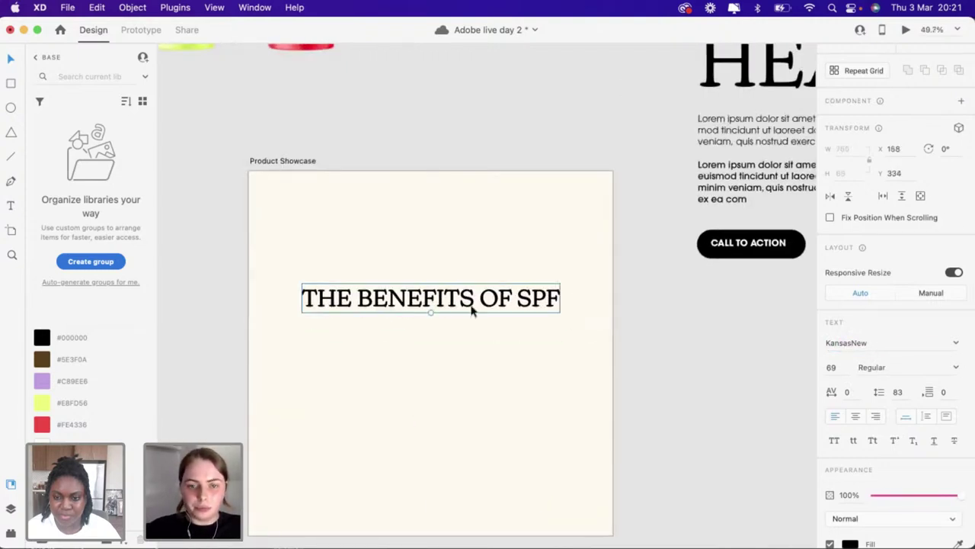
Break the title into three lines: THE / BENEFITS / OF SPF
double_click(362, 294)
left_click(361, 294)
key("Return")
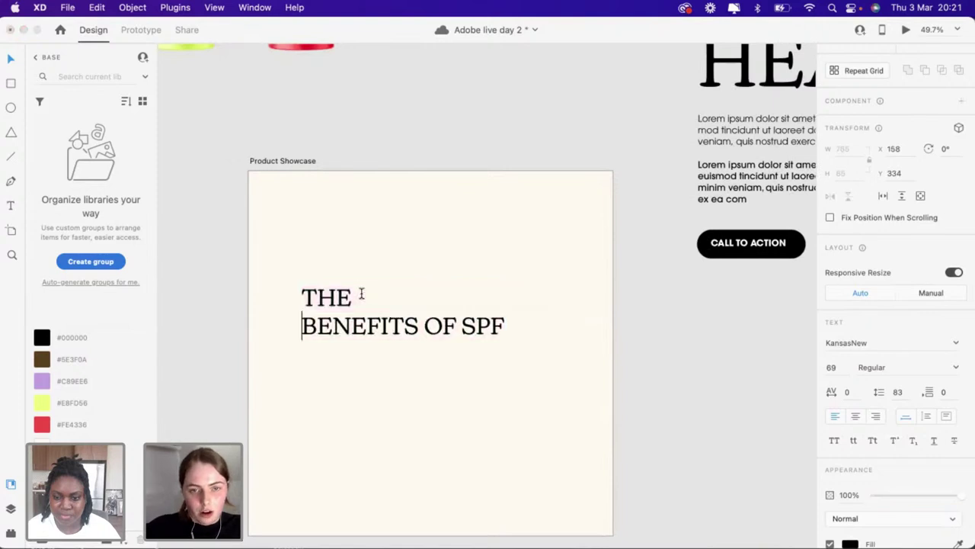
key("Return")
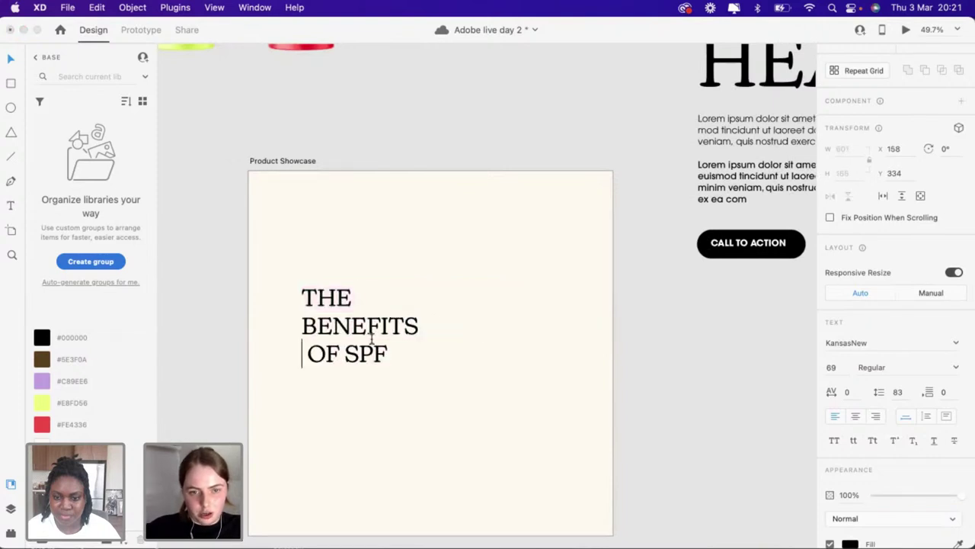
key("BackSpace")
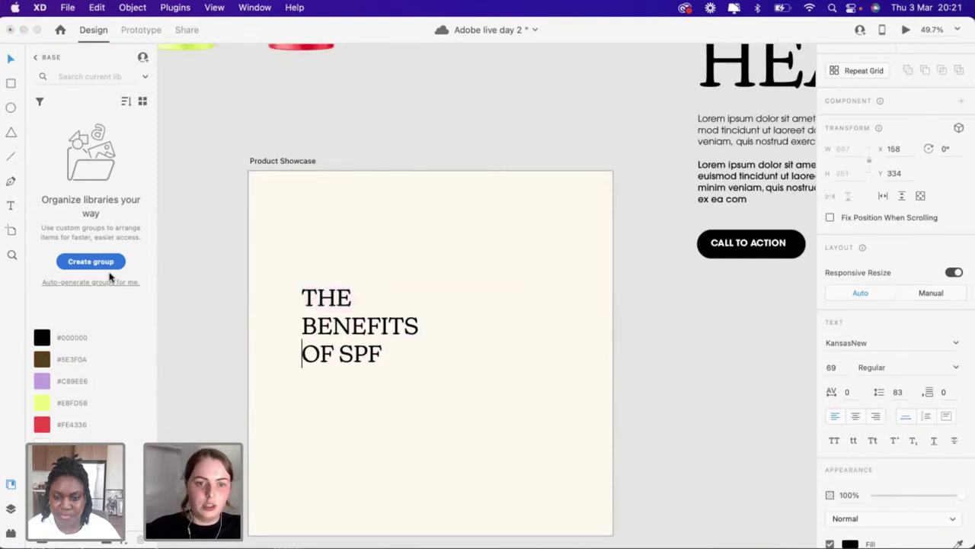
left_click(9, 64)
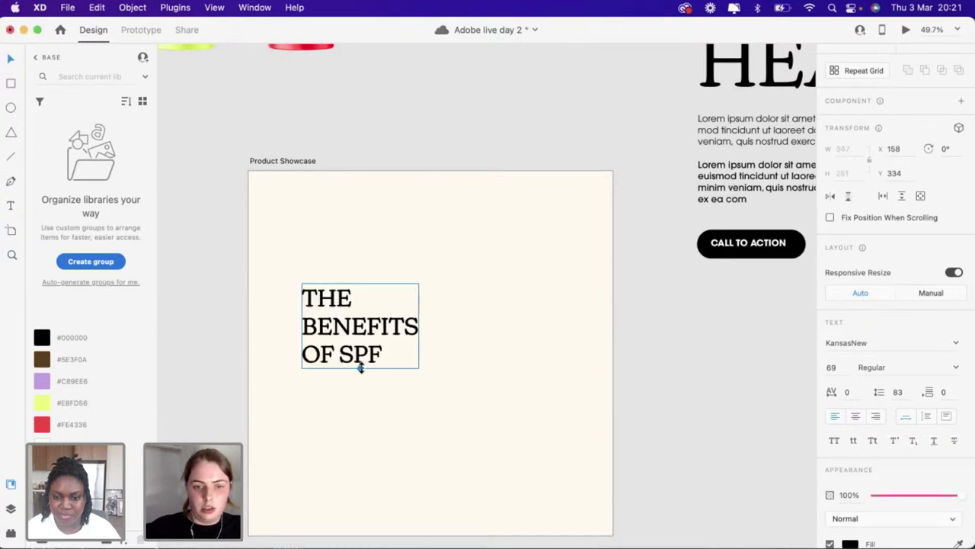
Enlarge the title to size 166 and set its line spacing to 170
left_click_drag(360, 368, 420, 432)
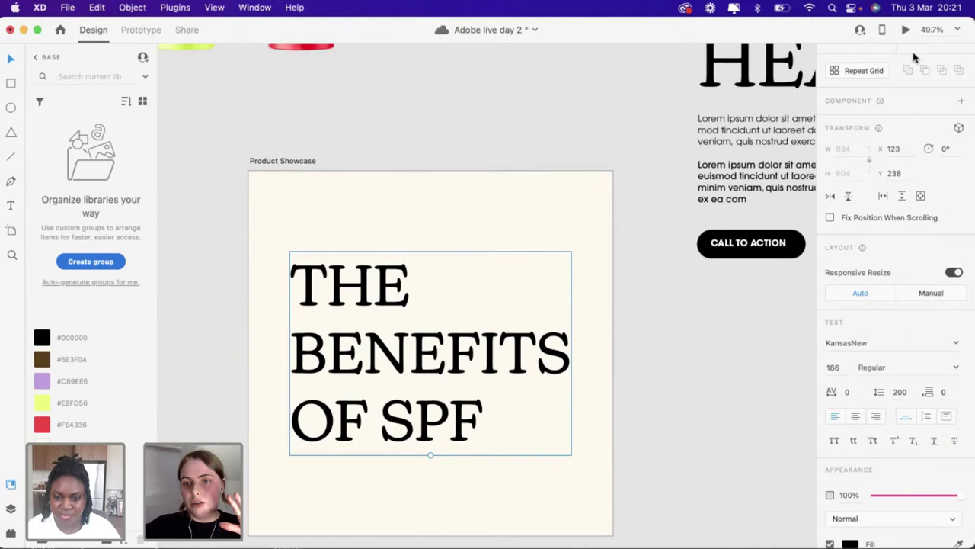
left_click(856, 416)
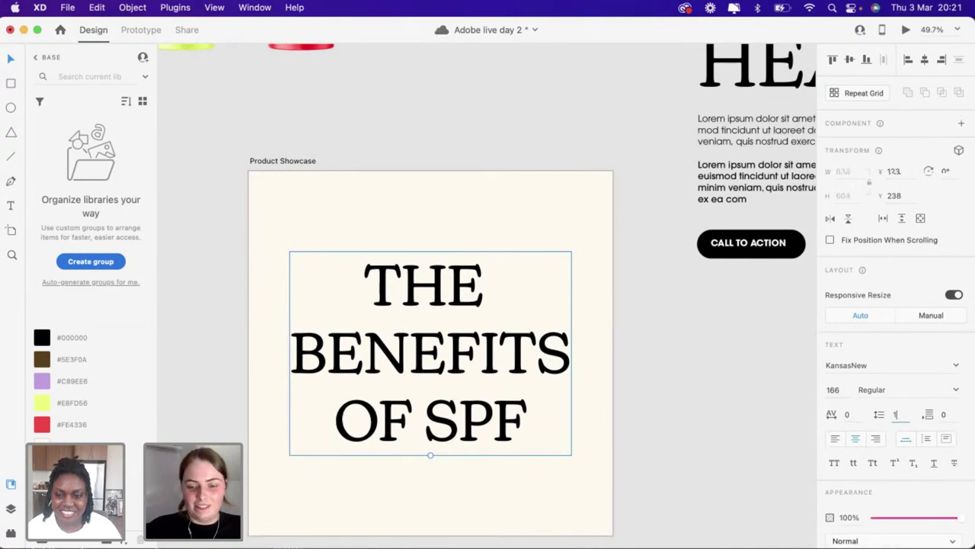
key("Return")
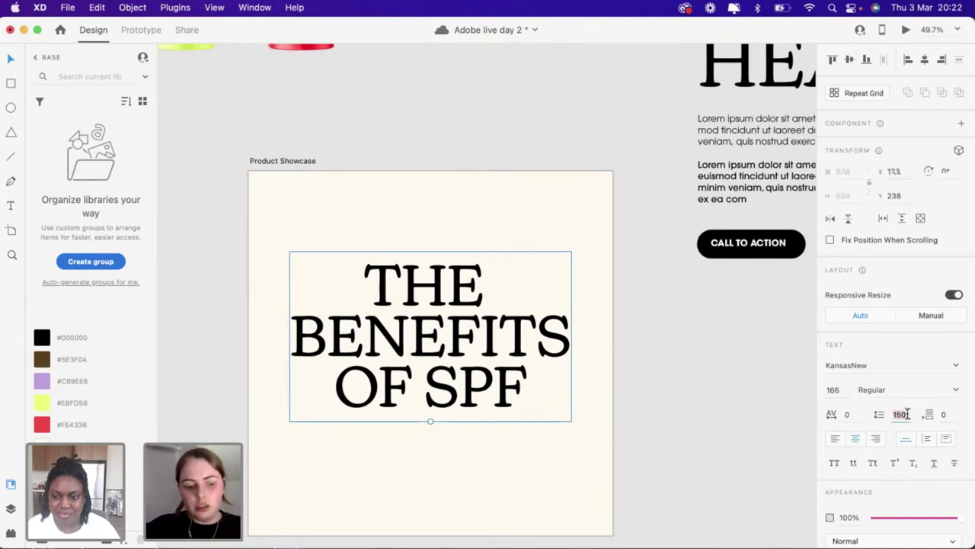
key("Return")
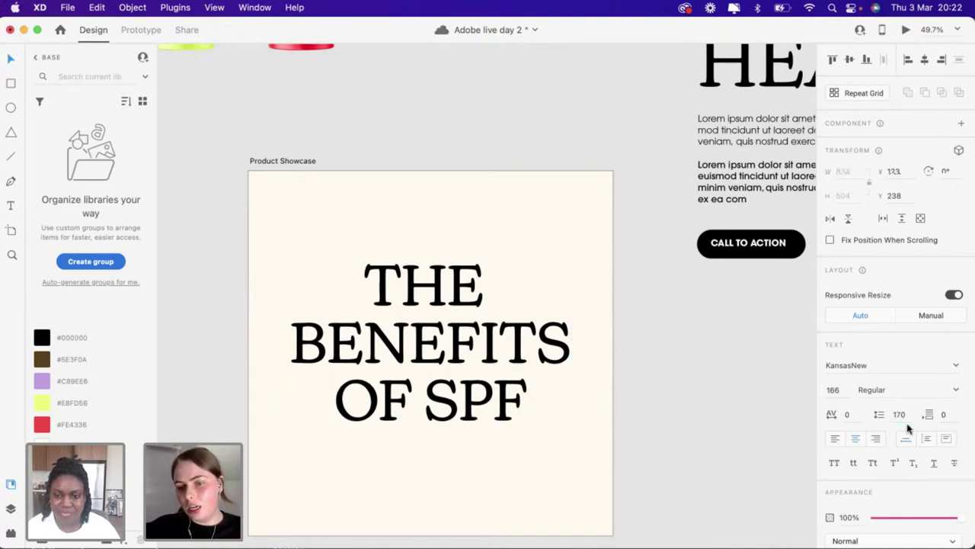
left_click(457, 399)
mouse_move(457, 416)
left_mouse_down()
mouse_move(456, 428)
mouse_move(454, 401)
mouse_move(456, 421)
left_mouse_up()
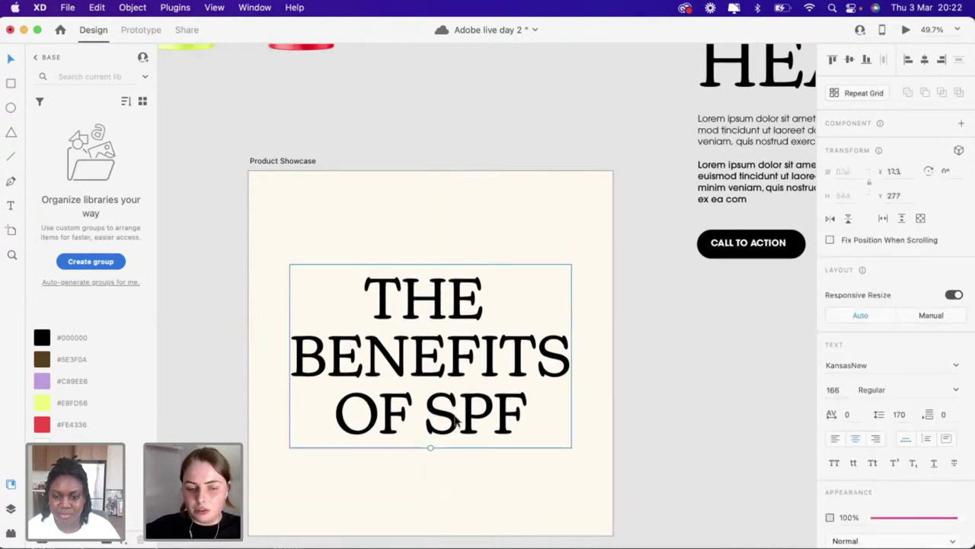
Bump the title to size 168, left-align it, and nudge it slightly up
left_click_drag(431, 452, 430, 448)
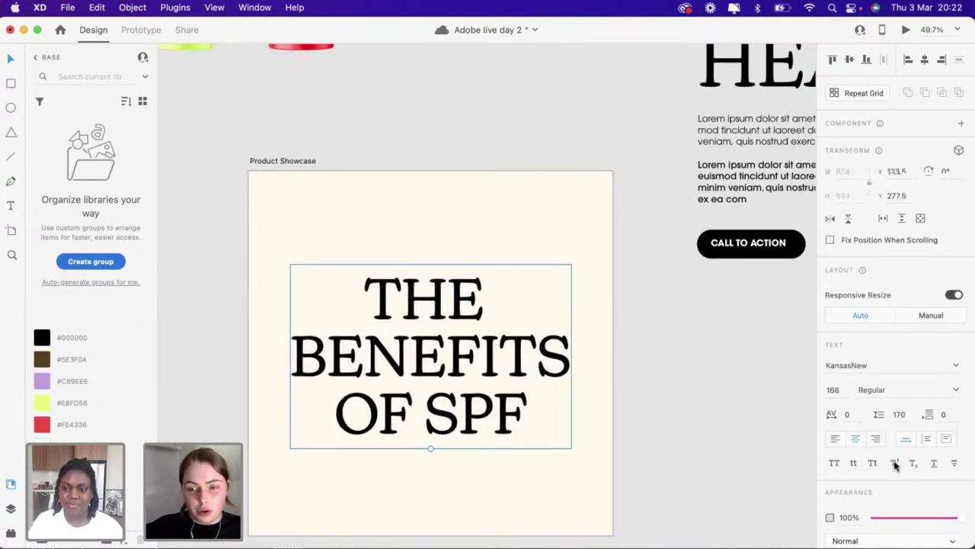
left_click(836, 439)
left_click_drag(467, 358, 466, 355)
left_click(694, 420)
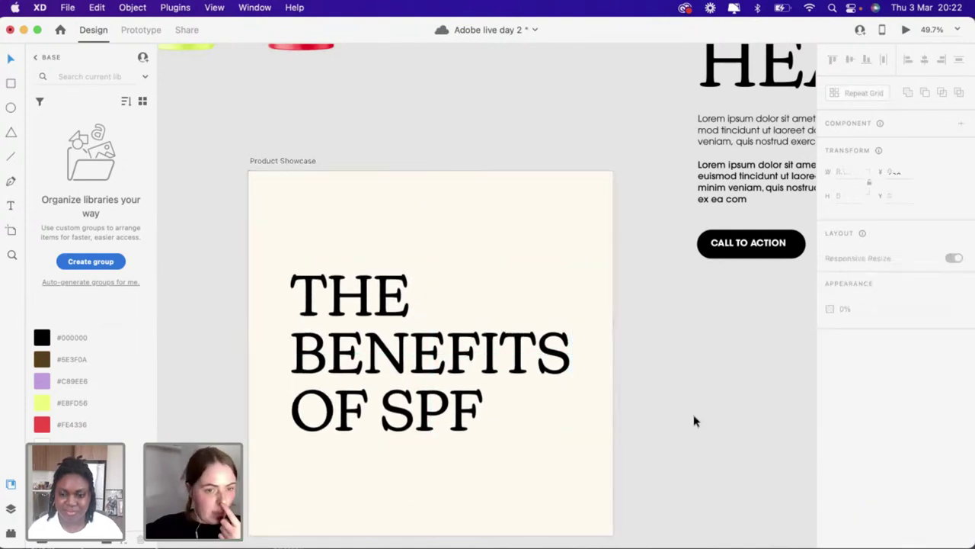
scroll(693, 421, "right", 2)
scroll(693, 421, "down", 3)
scroll(694, 421, "right", 2)
scroll(695, 419, "right", 2)
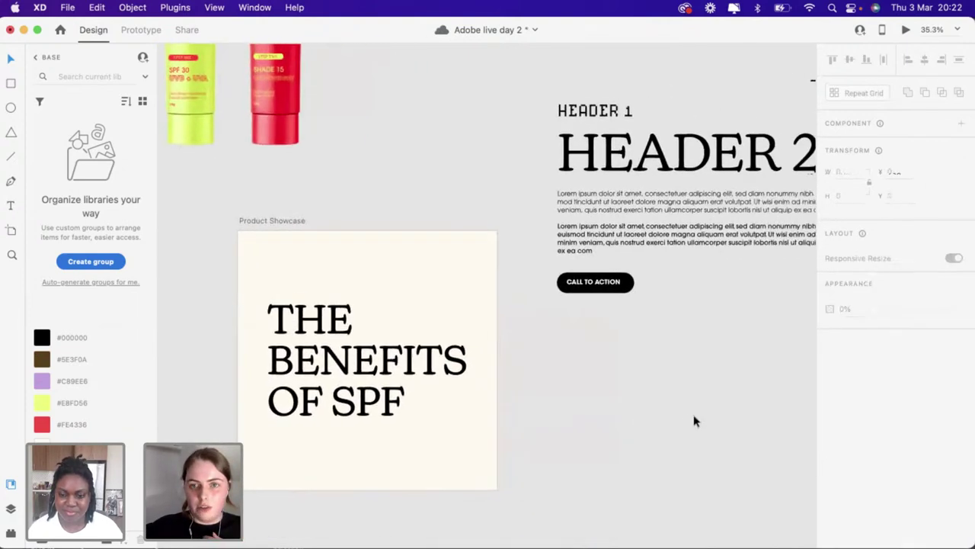
Try a purple #C89EE6 artboard with the title in yellow #E8FD56, then red #FE4336
left_click(325, 416)
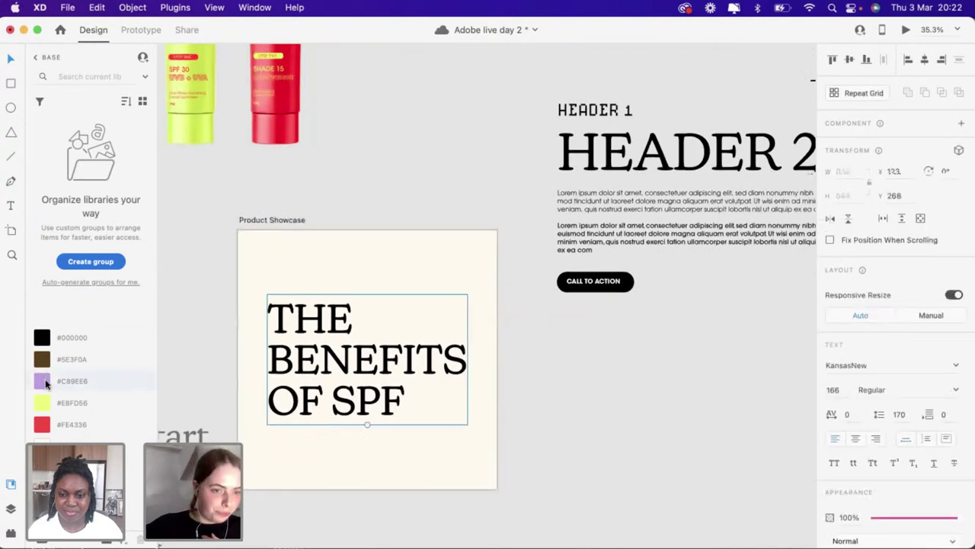
left_click(281, 221)
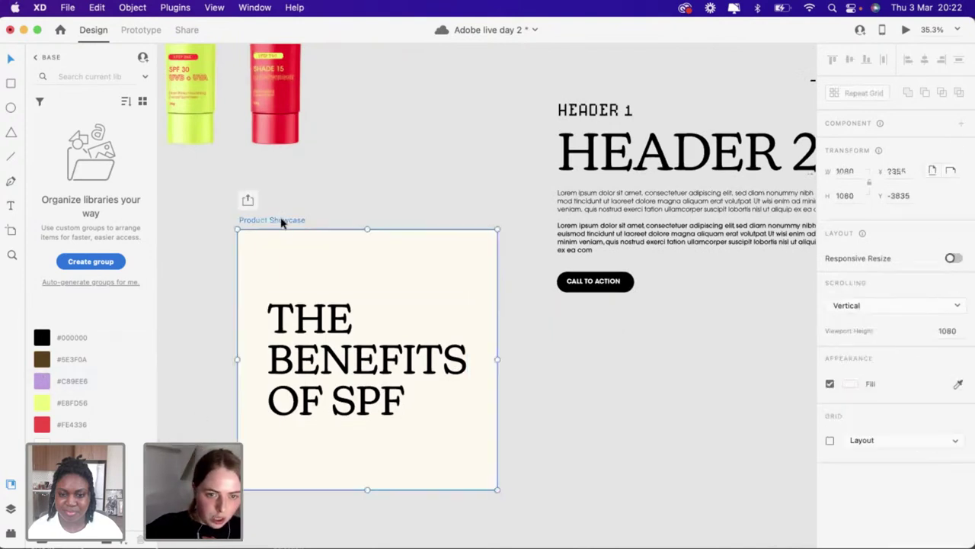
left_click(41, 382)
left_click(331, 383)
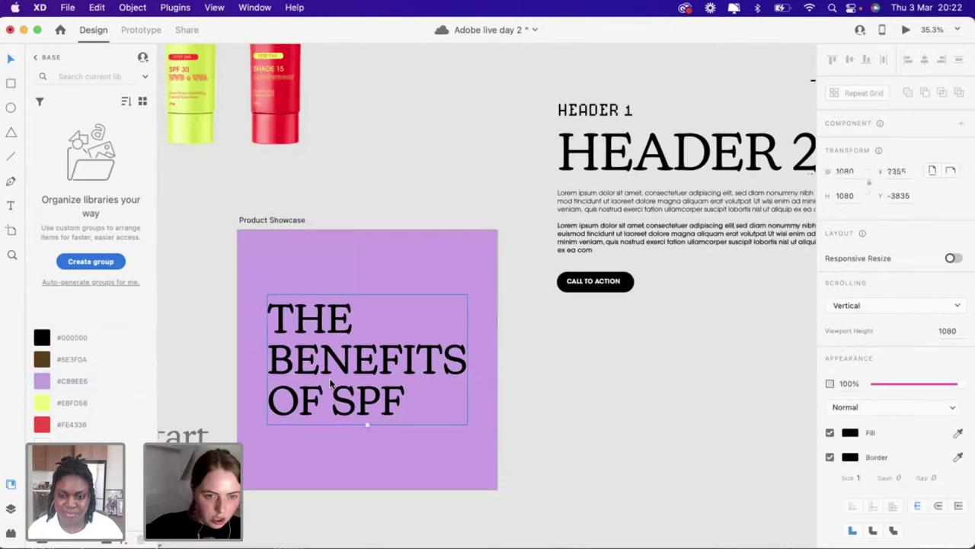
left_click(42, 406)
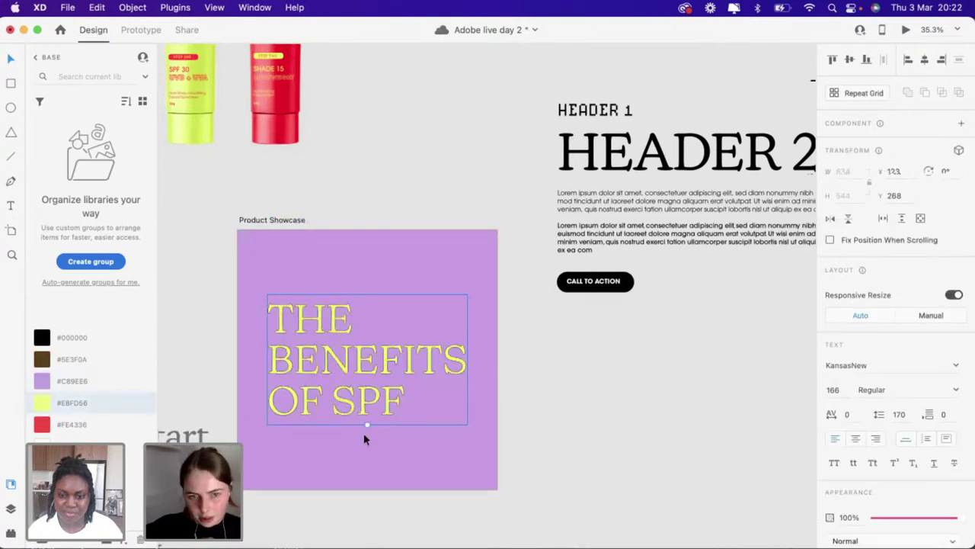
left_click(43, 426)
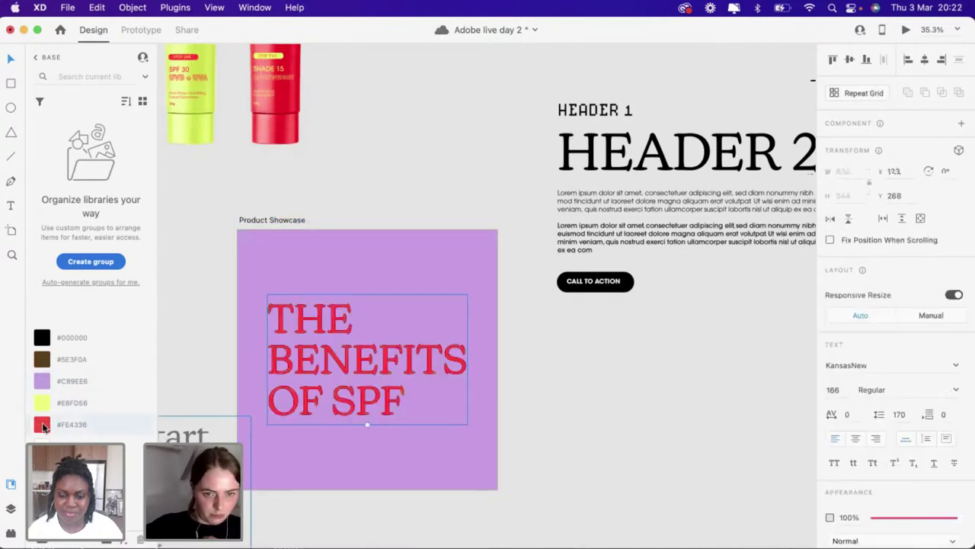
left_click(41, 405)
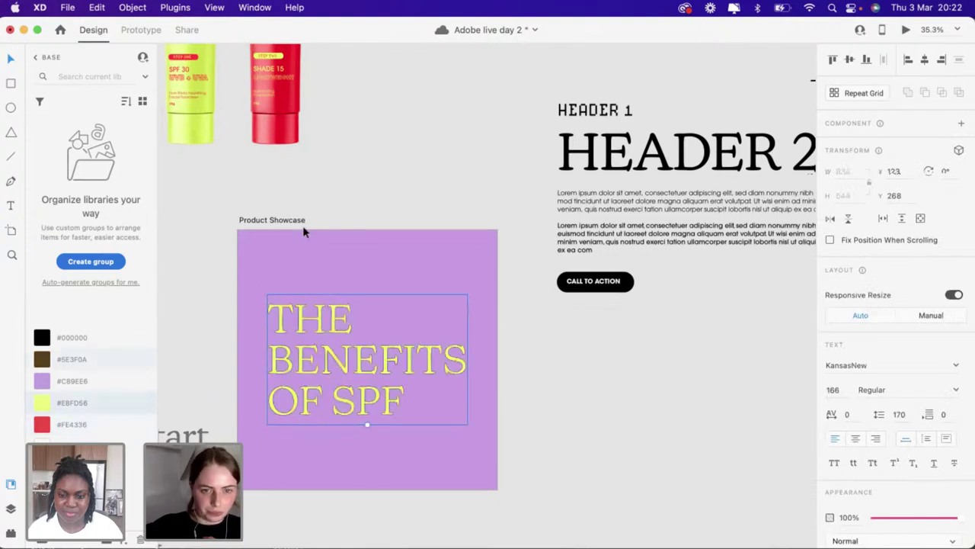
Fill the Product Showcase artboard yellow #E8FD56 and colour the SPF title lilac #C89EE6
left_click(279, 222)
left_click(42, 406)
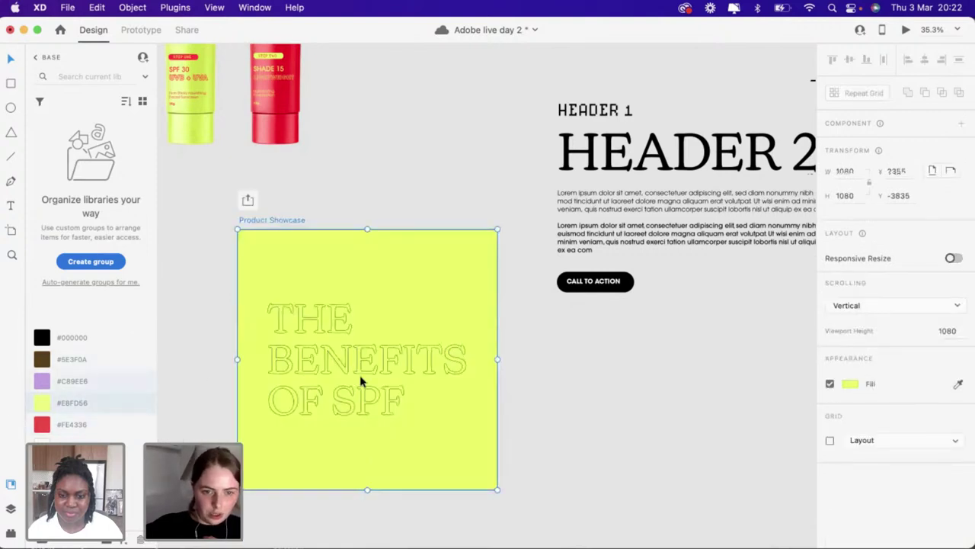
left_click(359, 375)
left_click(41, 381)
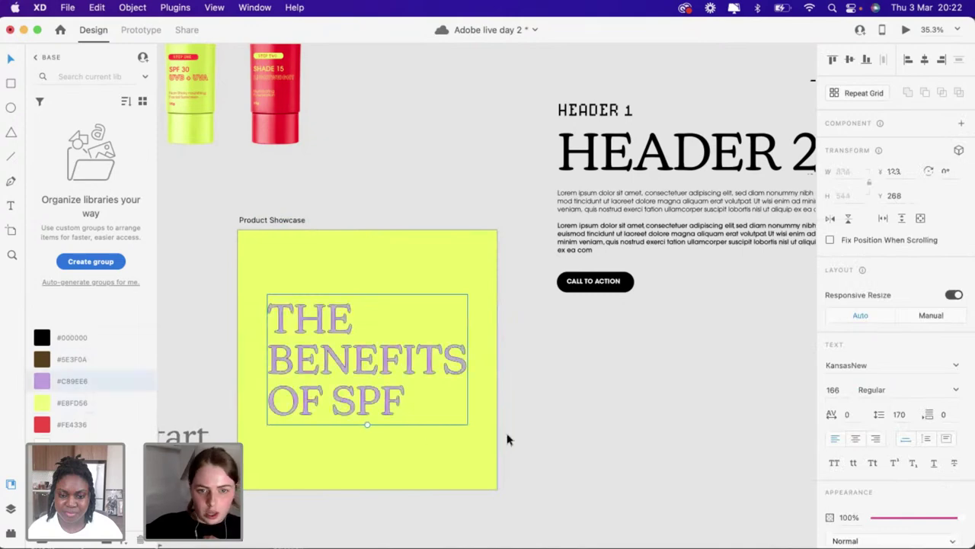
scroll(375, 412, "up", 6)
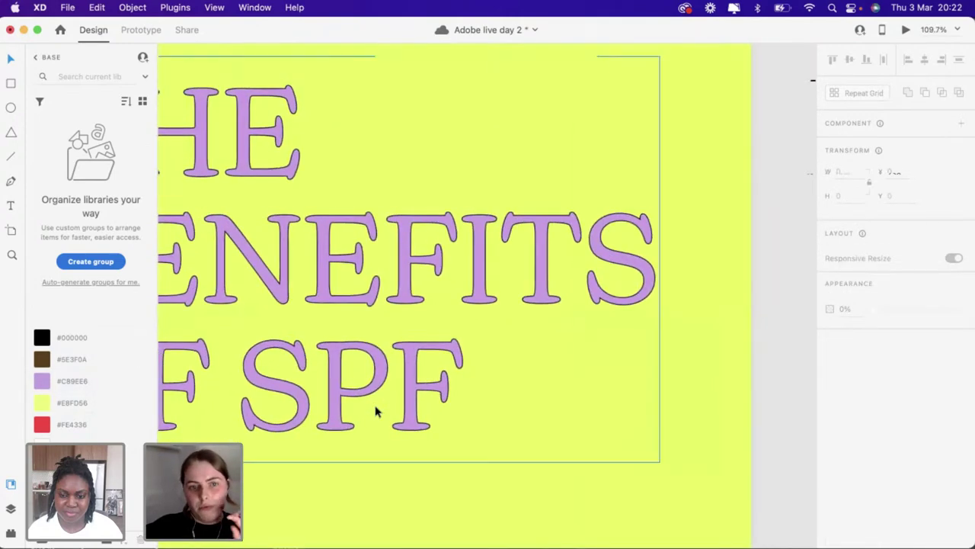
scroll(374, 412, "down", 3)
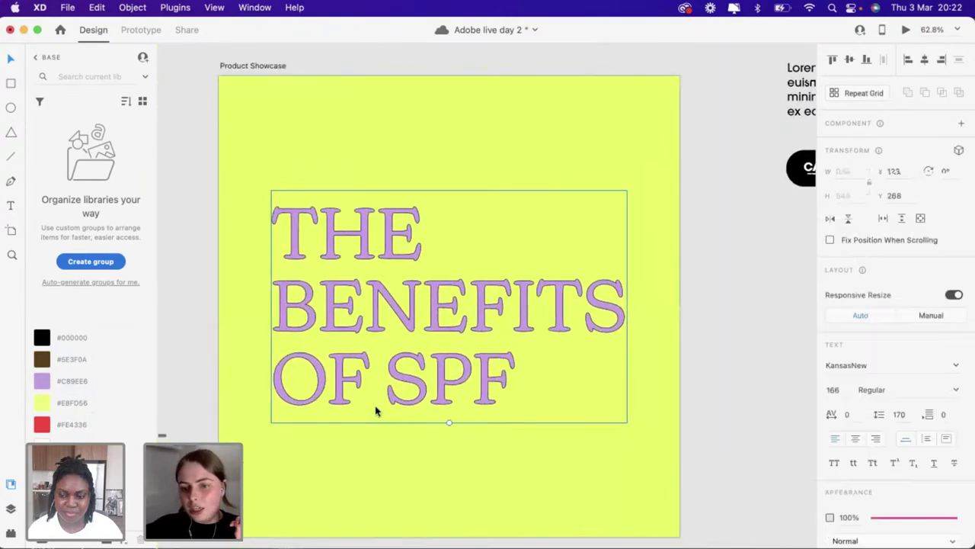
scroll(880, 477, "down", 5)
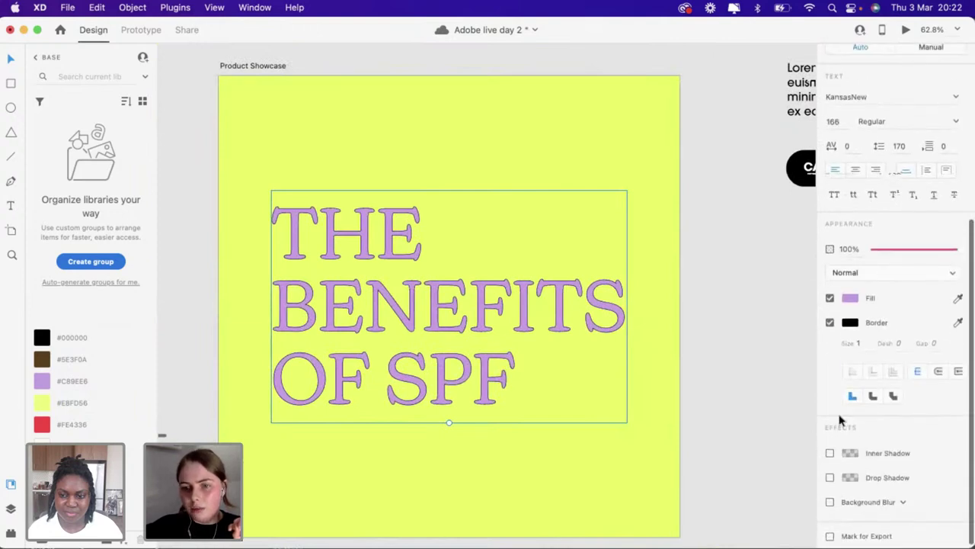
left_click(830, 323)
scroll(830, 324, "up", 2)
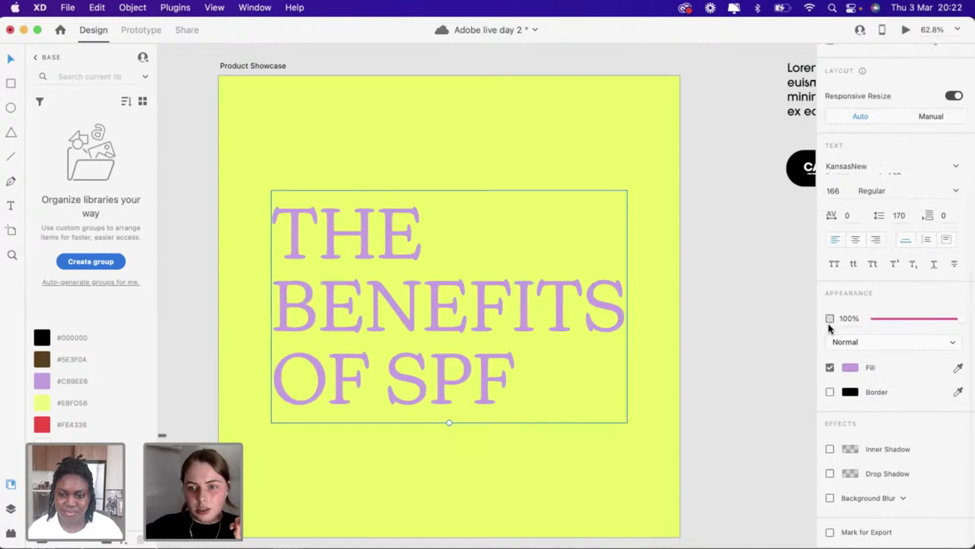
left_click(830, 391)
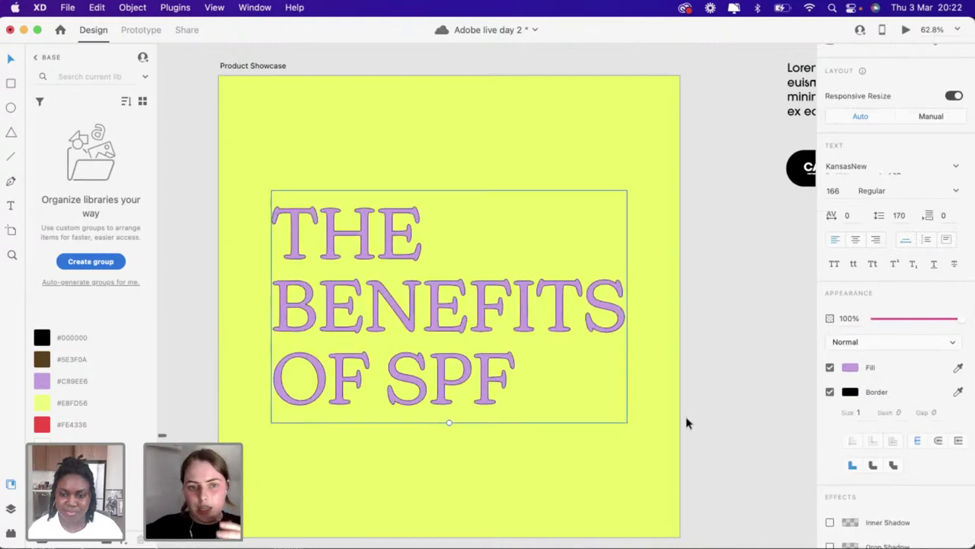
scroll(686, 416, "down", 5)
scroll(685, 416, "right", 3)
scroll(685, 416, "right", 3)
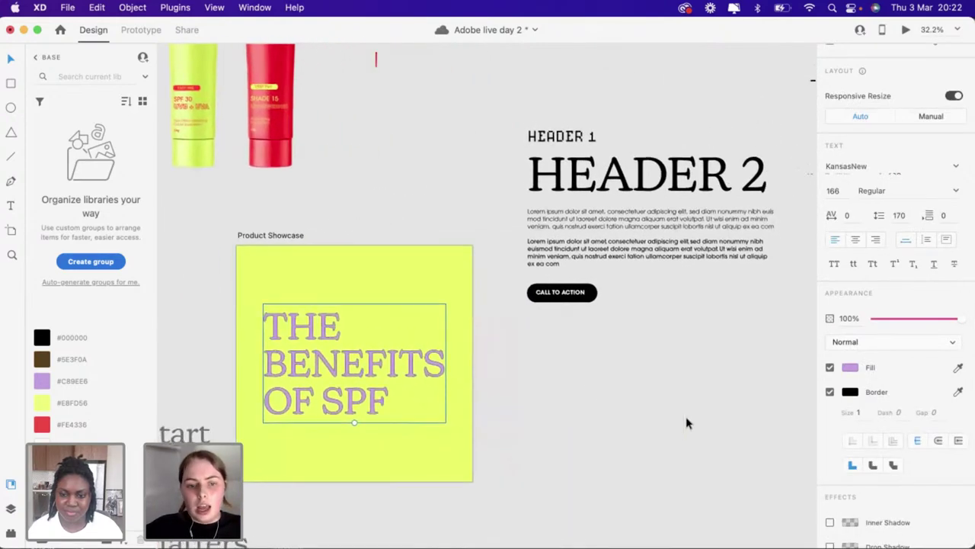
scroll(381, 402, "up", 2)
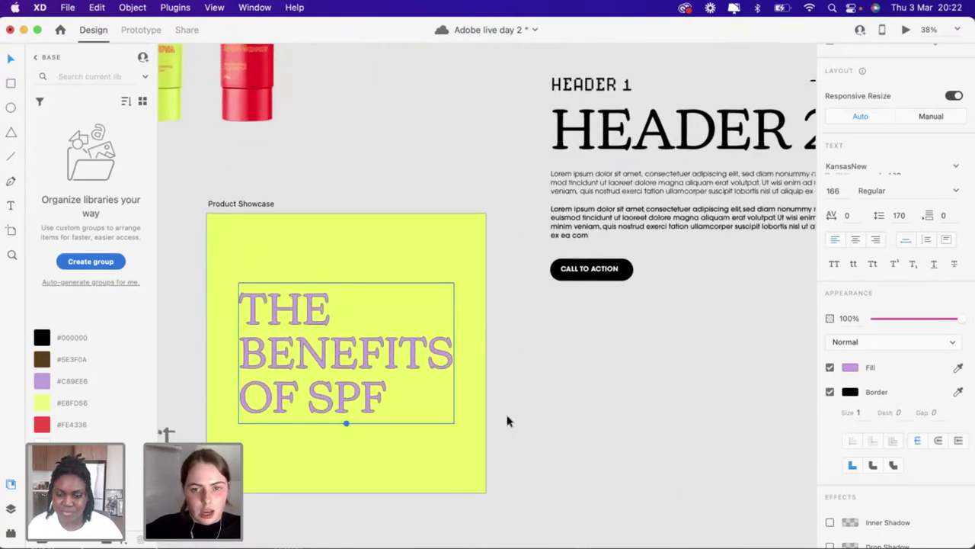
left_click(538, 418)
scroll(538, 419, "down", 4)
Bring the BASE logo below the SPF artboard and colour it lilac #C89EE6
scroll(538, 421, "down", 1)
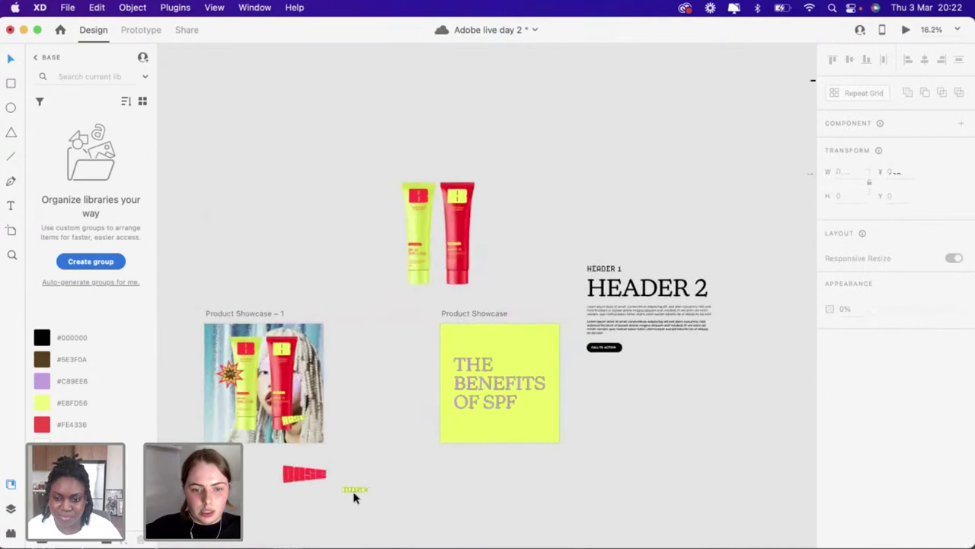
left_click_drag(365, 491, 490, 447)
scroll(489, 447, "up", 6)
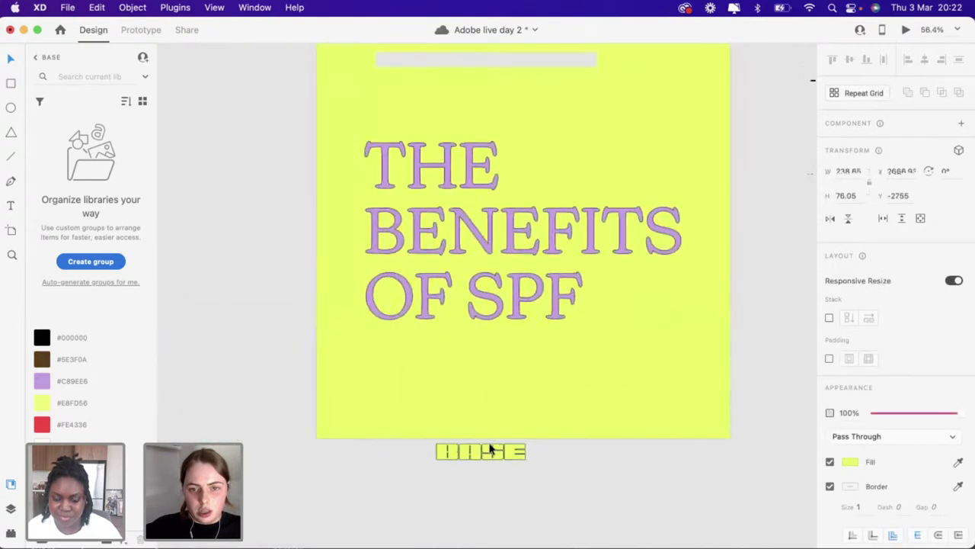
left_click(42, 381)
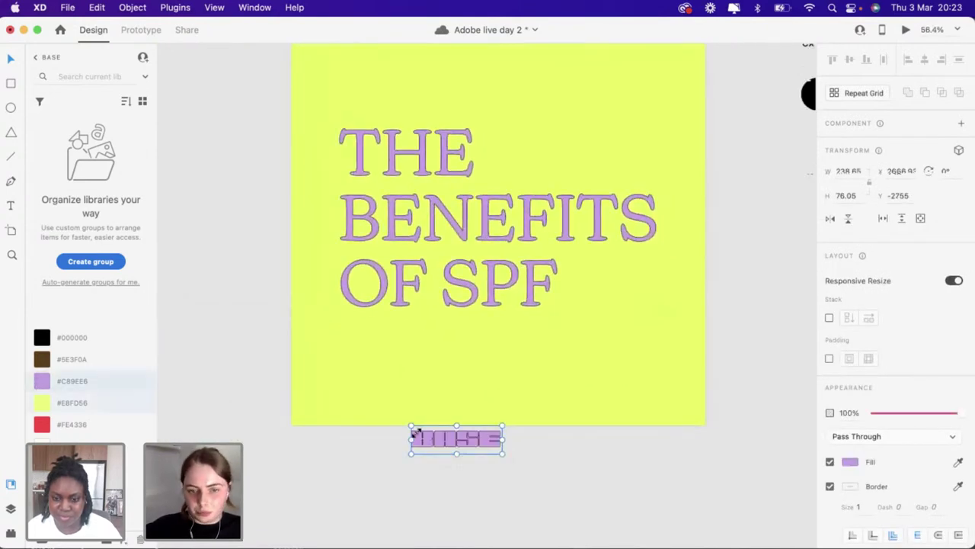
Position the lilac BASE logo in the artboard's top-right corner above the title
left_click_drag(493, 435, 671, 394)
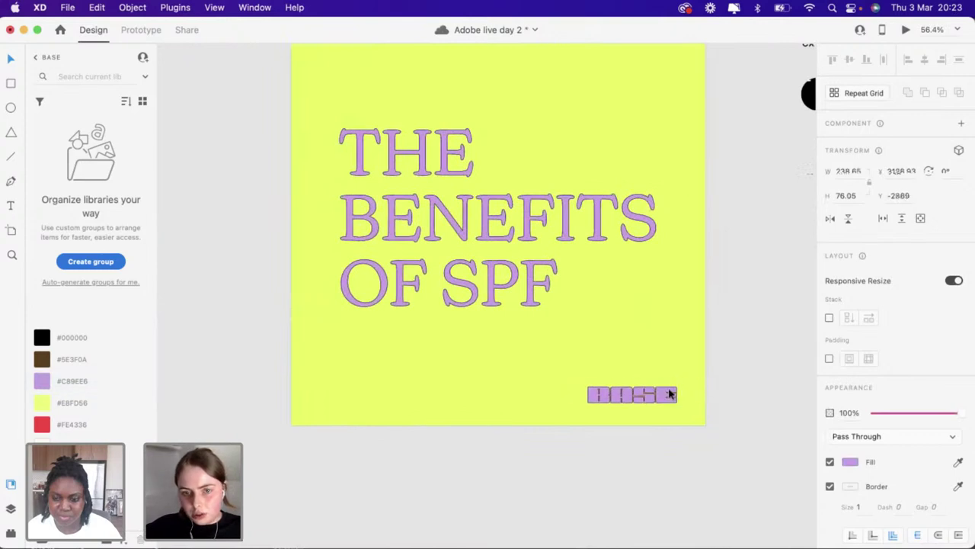
scroll(670, 394, "down", 4)
left_click_drag(616, 442, 621, 207)
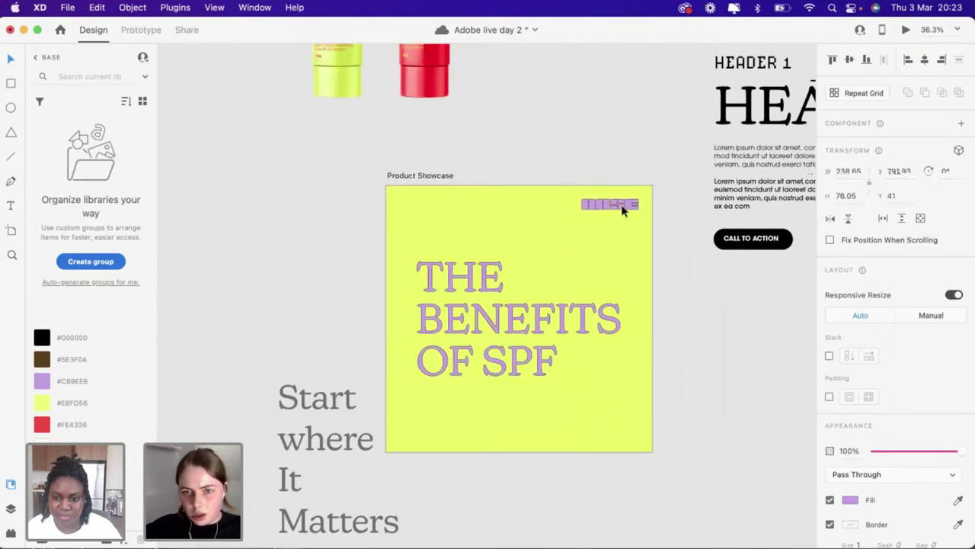
left_click(716, 288)
scroll(501, 316, "up", 3)
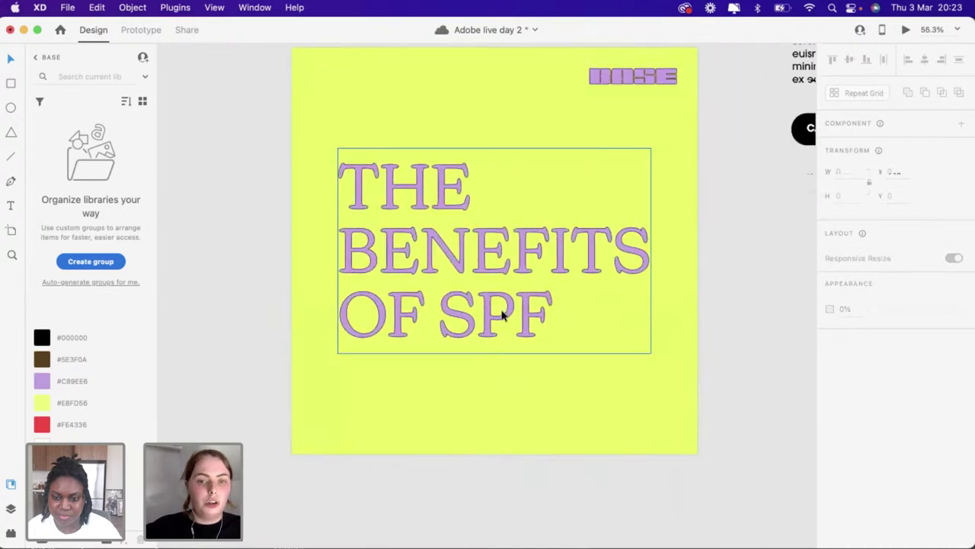
scroll(498, 316, "down", 2)
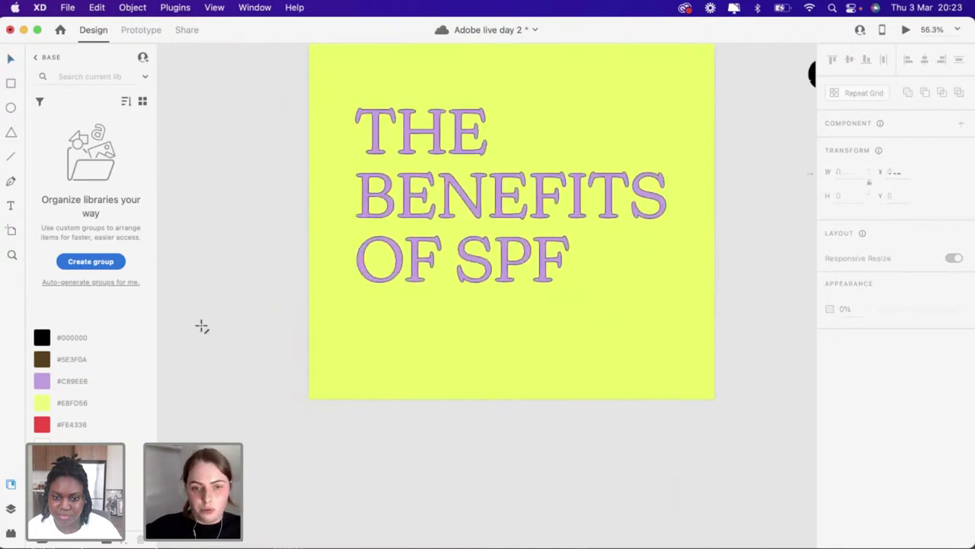
Draw a horizontal line below the title with a #C89EE6 border of size 5
left_click_drag(360, 342, 646, 349)
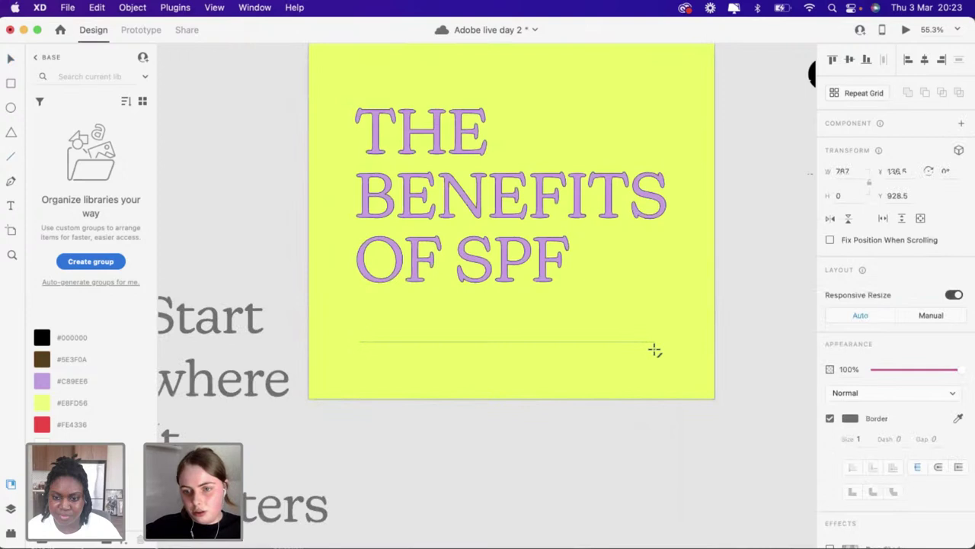
type("3")
key("Return")
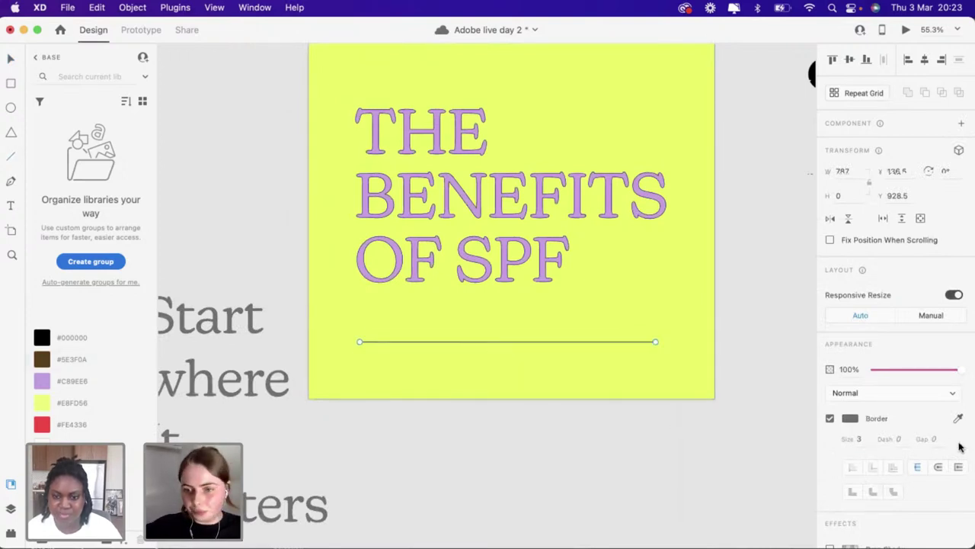
left_click(846, 421)
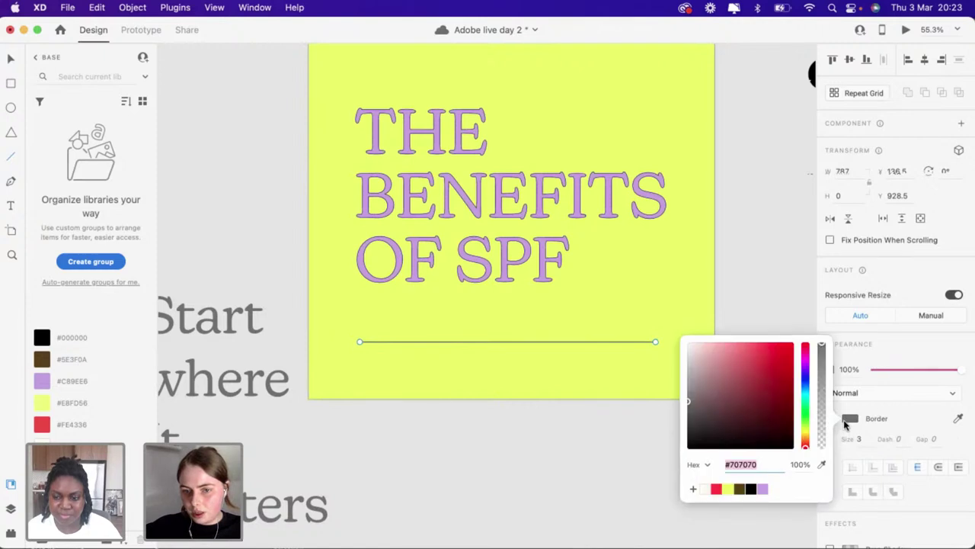
left_click(762, 489)
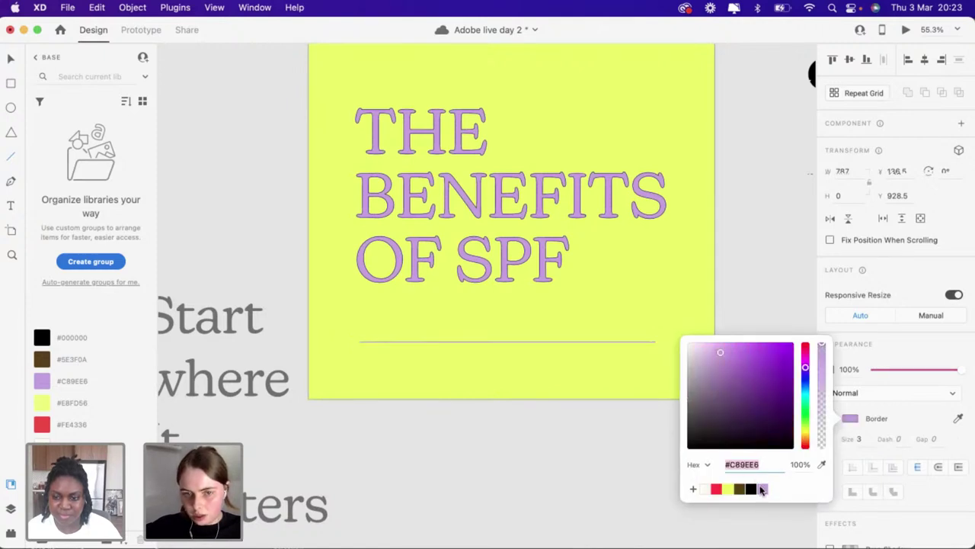
left_click(863, 439)
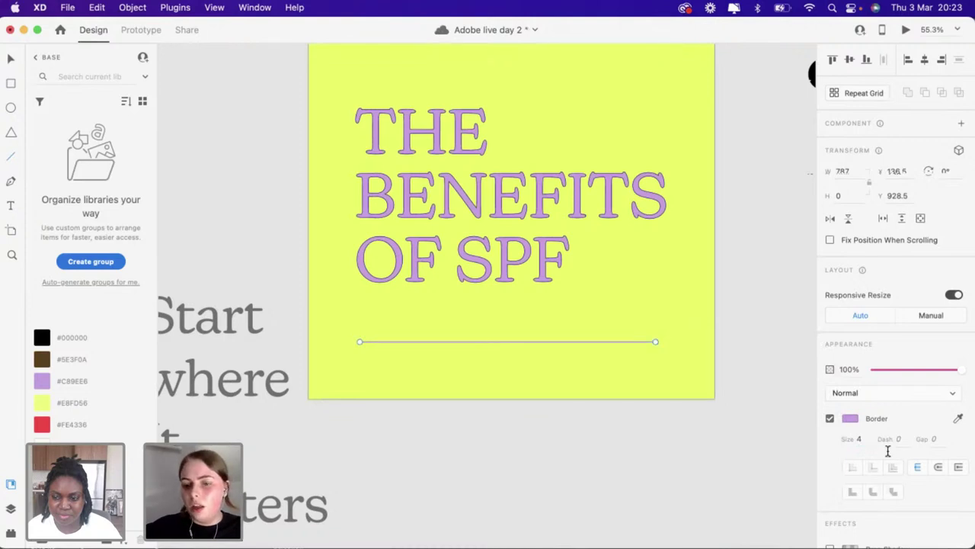
type("5")
key("Return")
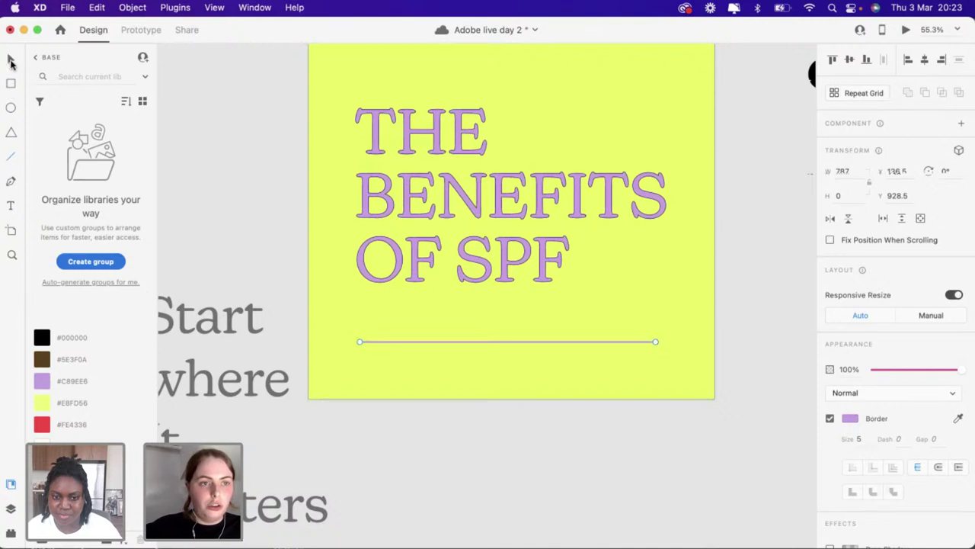
left_click(10, 61)
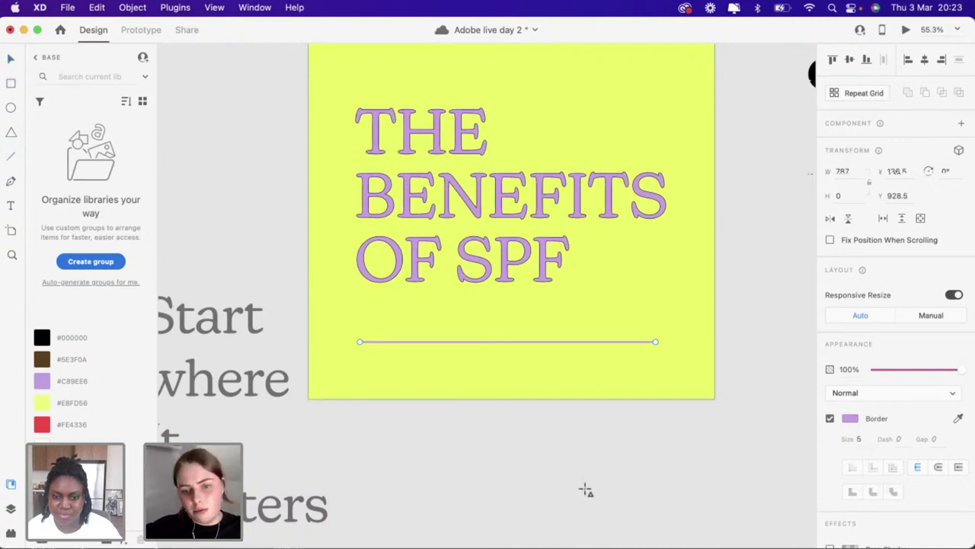
Draw a small triangle below the artboard and rotate it exactly 90° to point right
mouse_move(561, 454)
left_mouse_down()
mouse_move(590, 498)
mouse_move(576, 480)
left_mouse_up()
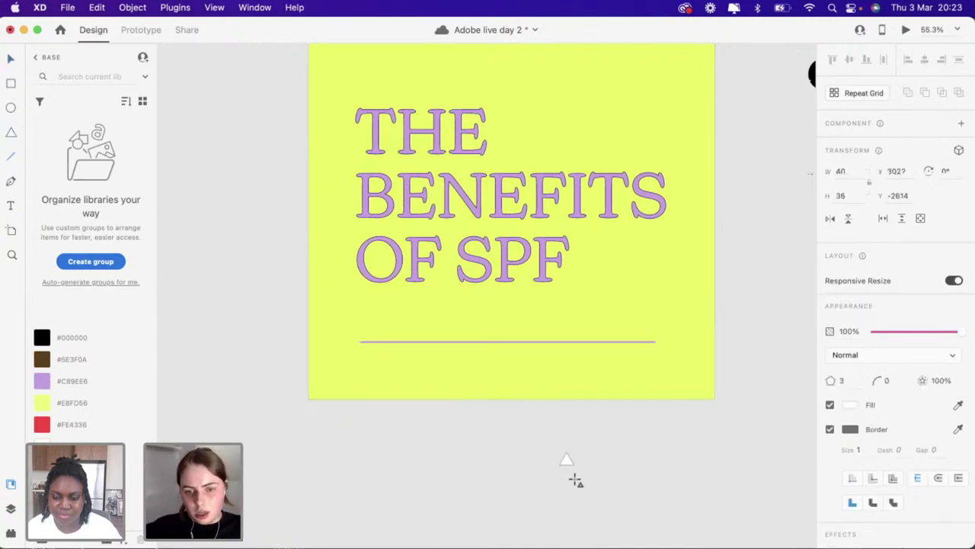
scroll(518, 429, "up", 5)
scroll(518, 429, "down", 2)
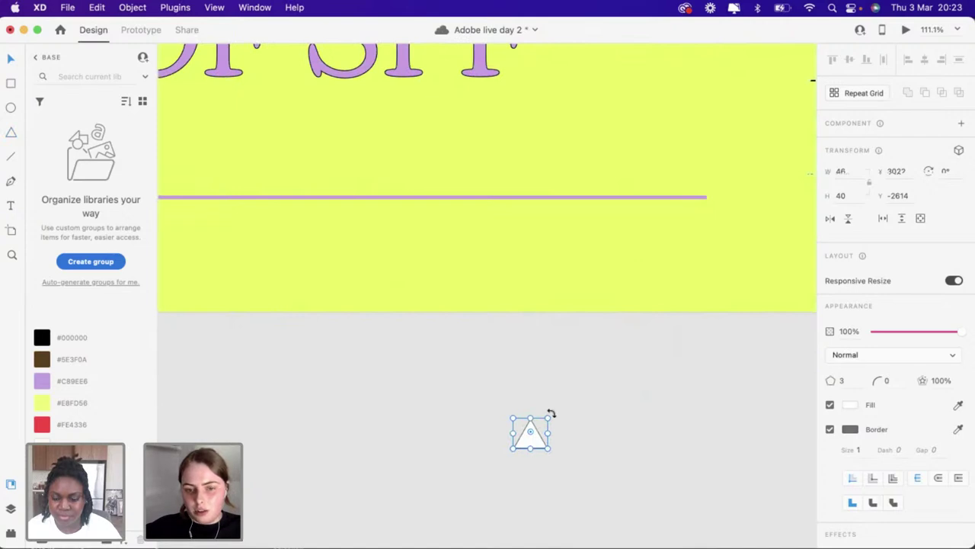
left_click_drag(551, 412, 561, 464)
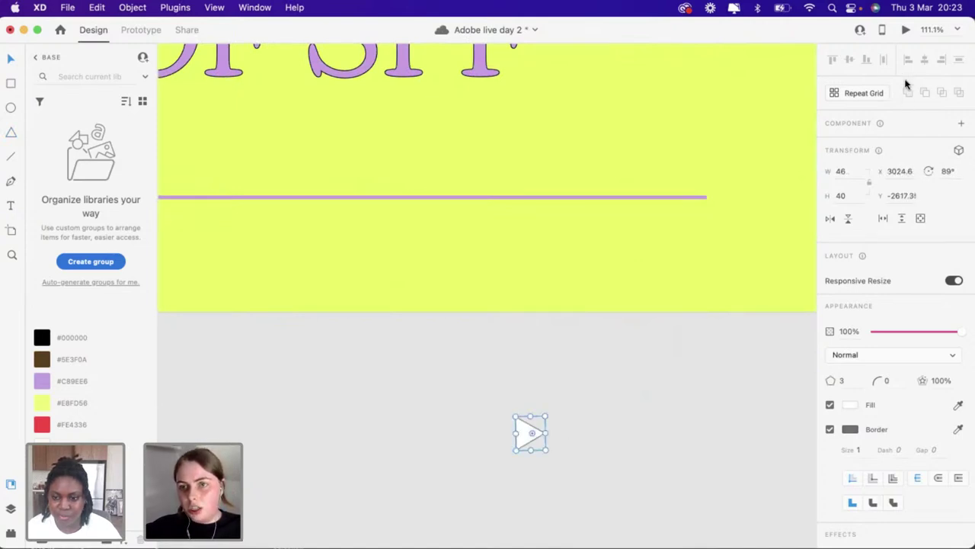
left_click(949, 171)
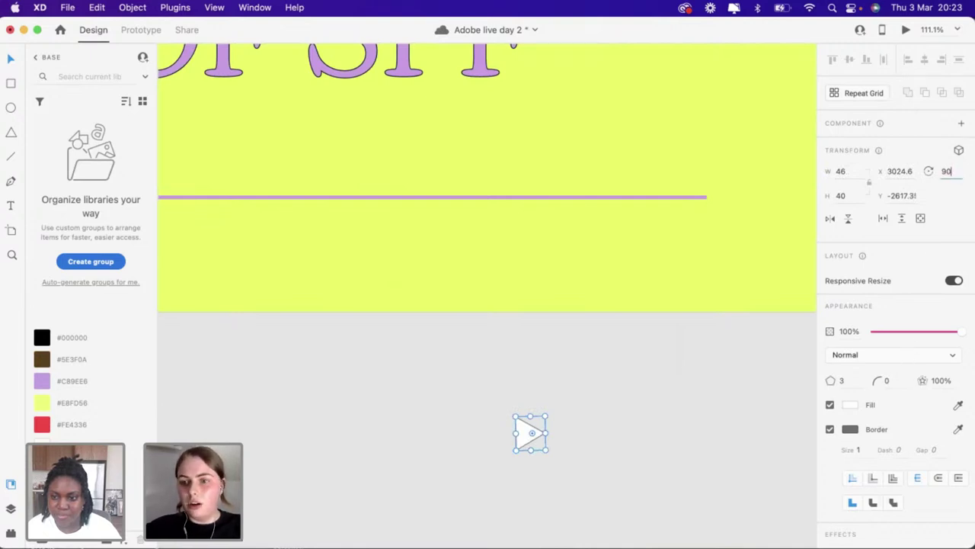
key("Return")
Move the triangle to the right end of the purple line and resize it to fit
left_click(526, 433)
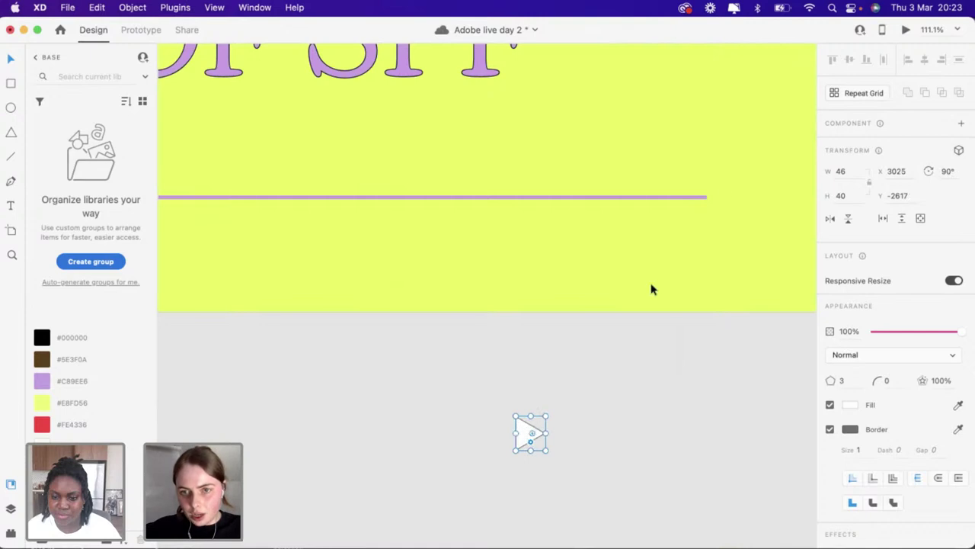
left_click_drag(651, 289, 710, 197)
scroll(709, 197, "up", 5)
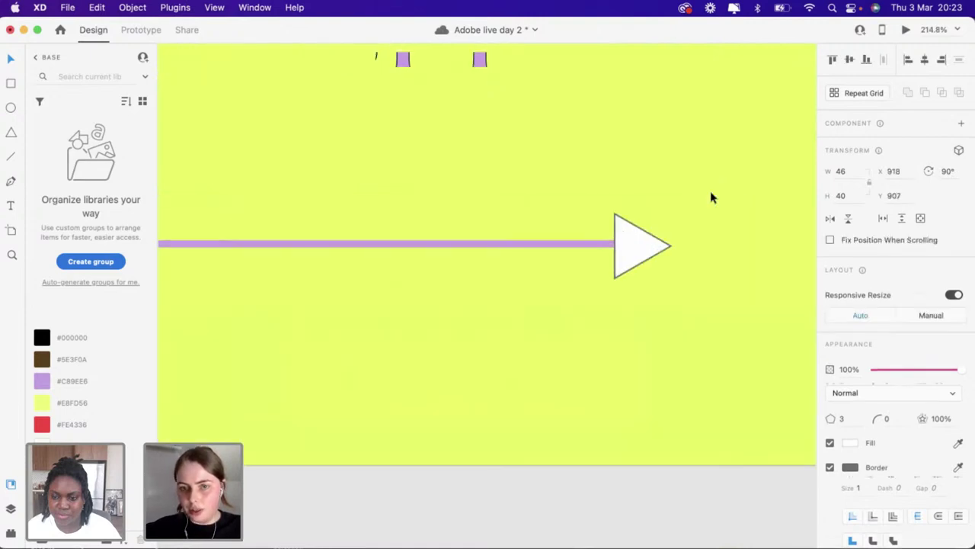
scroll(711, 197, "up", 3)
left_click_drag(588, 231, 588, 256)
left_click_drag(566, 290, 563, 276)
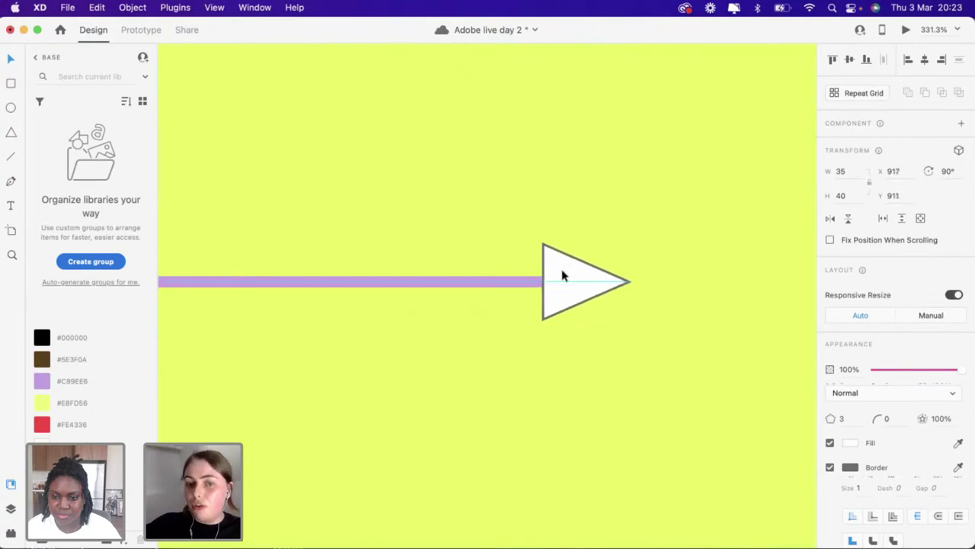
scroll(562, 275, "down", 10)
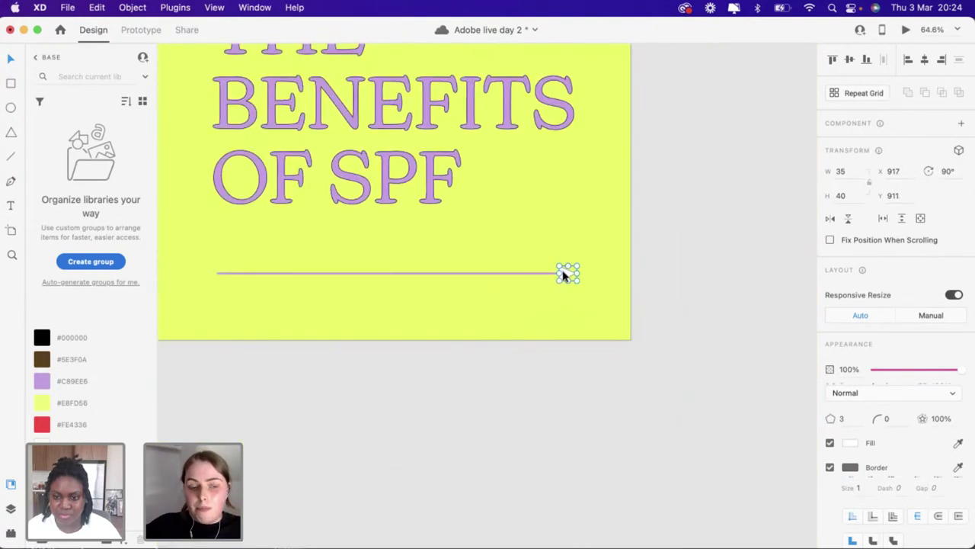
Fill the triangle #C89EE6, shrink it to a 28×40 arrowhead and remove its border
left_click(42, 381)
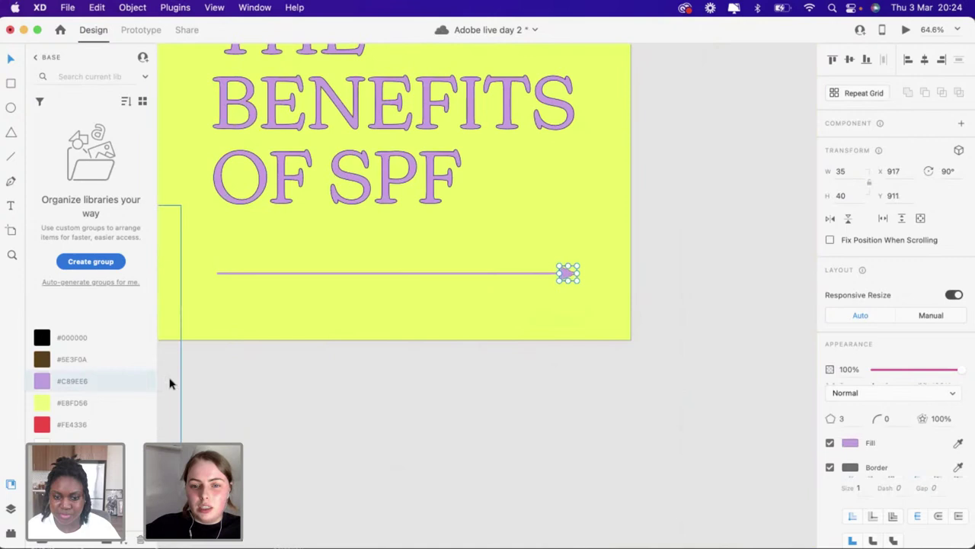
left_click(513, 312)
scroll(553, 302, "up", 10)
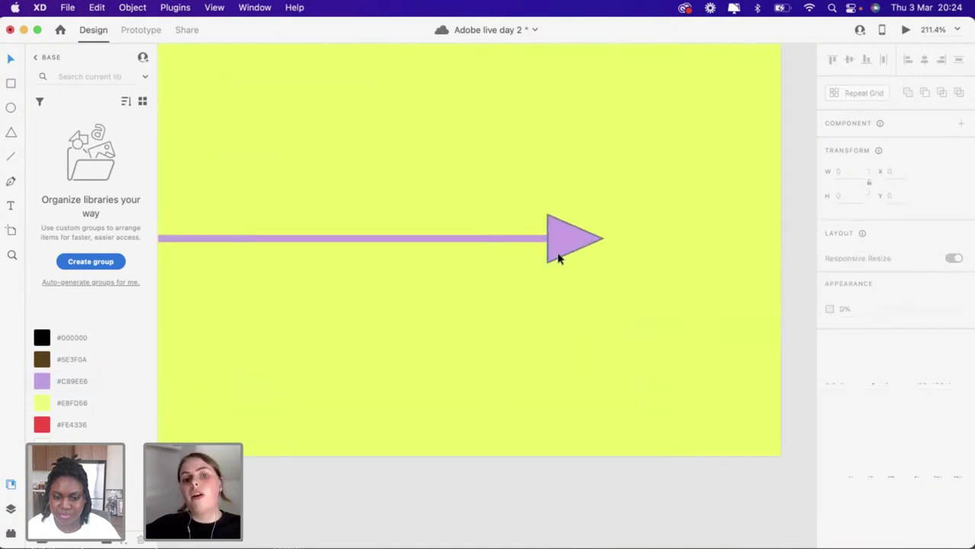
left_click(558, 257)
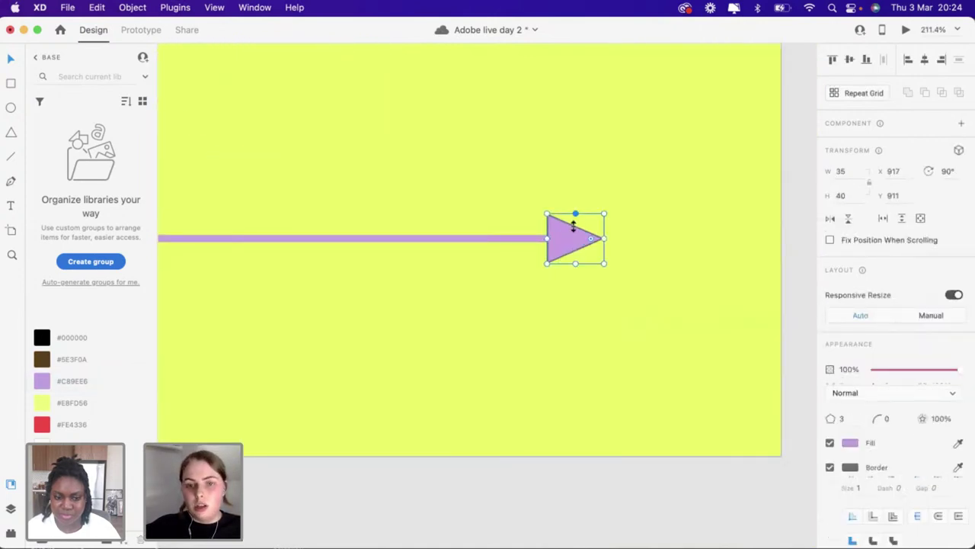
left_click_drag(574, 225, 574, 238)
scroll(952, 342, "down", 5)
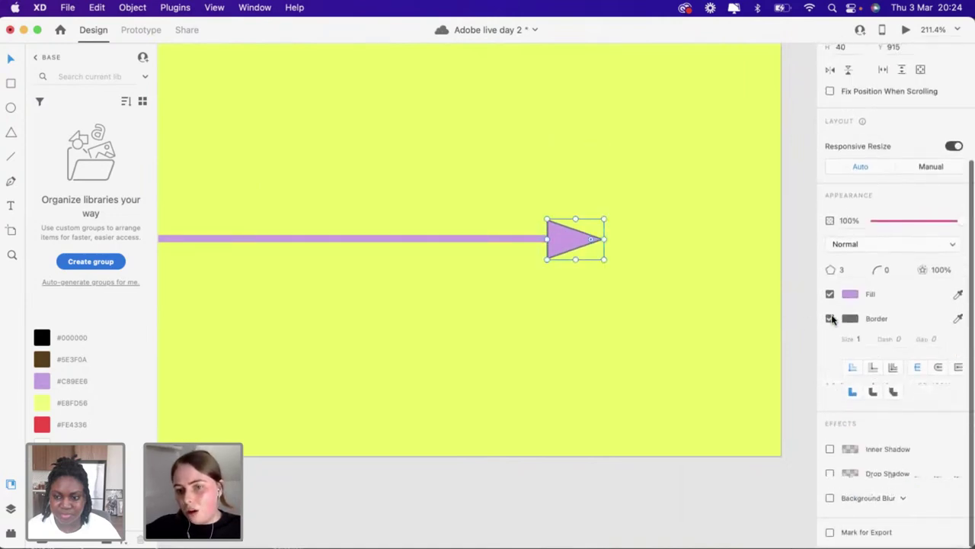
left_click(830, 319)
scroll(515, 351, "down", 5)
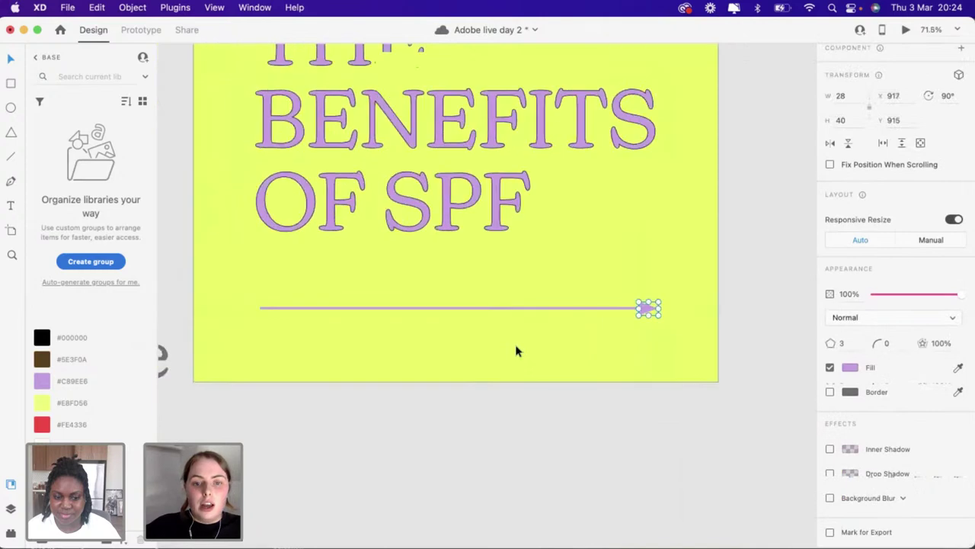
scroll(516, 350, "down", 3)
scroll(401, 344, "up", 3)
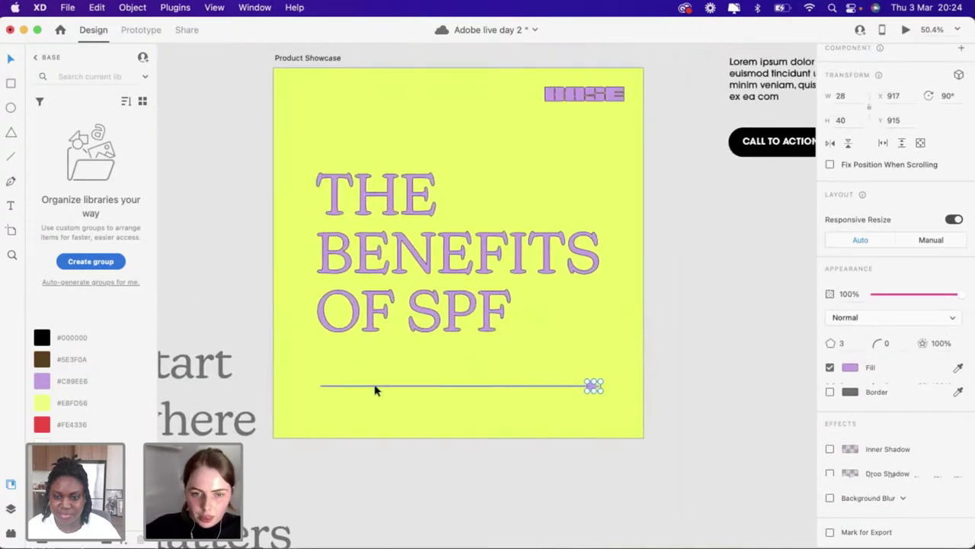
Extend the horizontal purple line's left end slightly further left
left_click(328, 386)
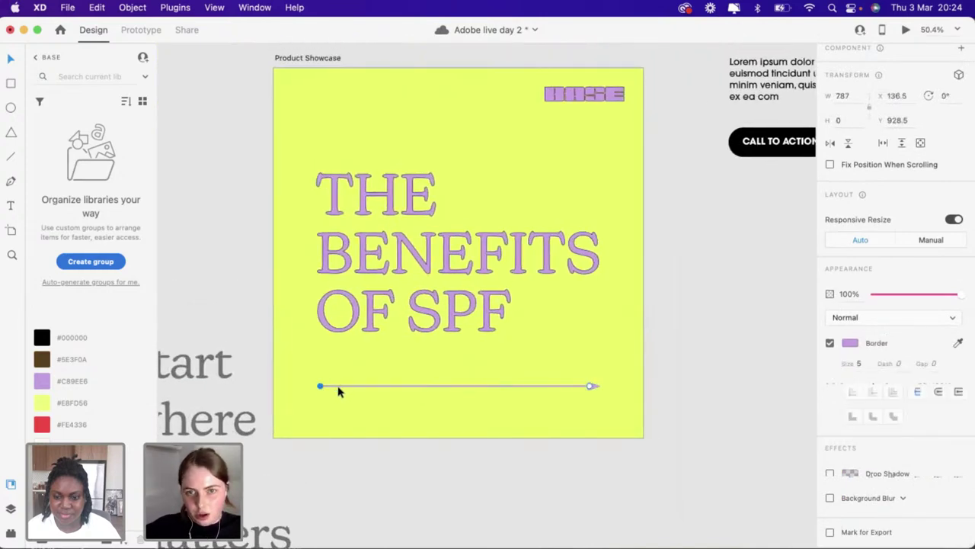
left_click_drag(339, 391, 311, 390)
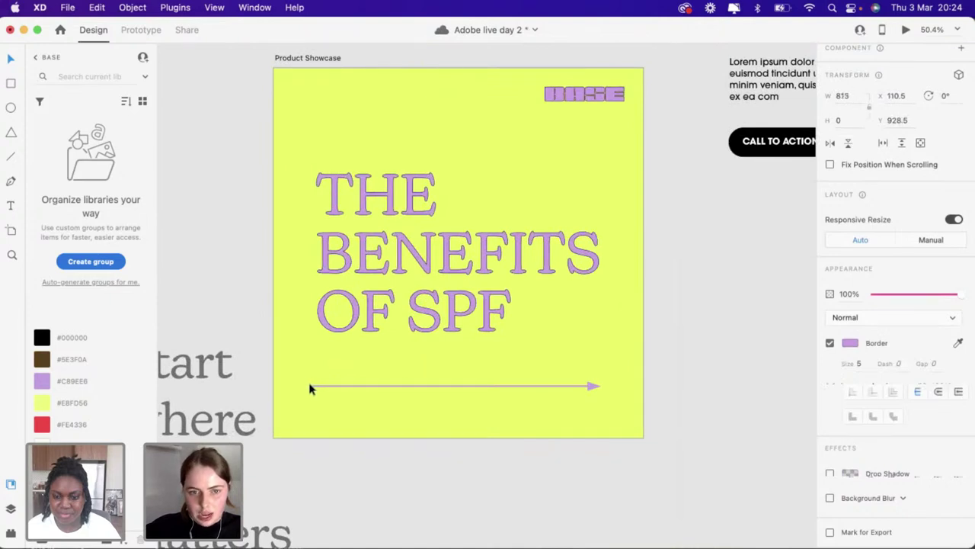
left_click(175, 304)
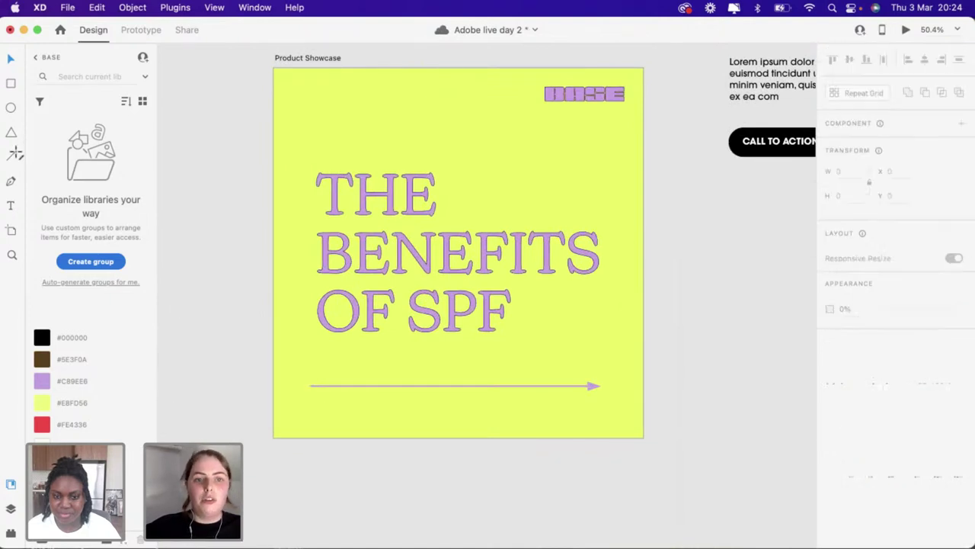
left_click_drag(306, 97, 320, 396)
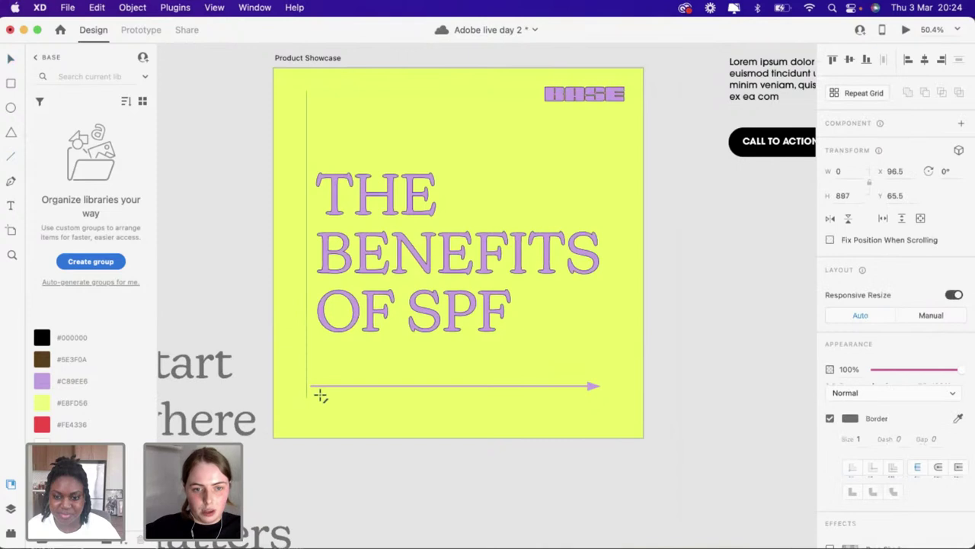
key("BackSpace")
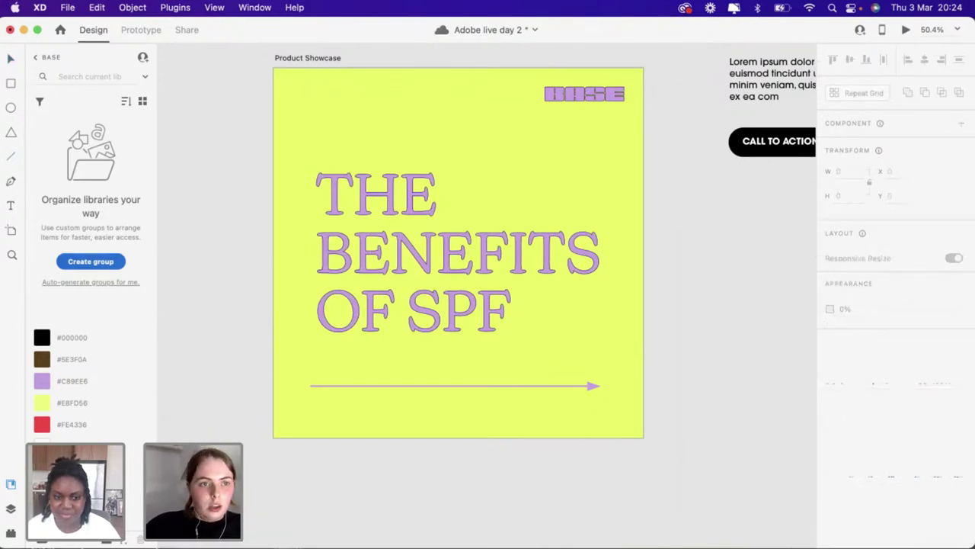
left_click(10, 61)
Duplicate the purple line and turn the copy into a vertical line reaching near the post top
left_click(408, 387)
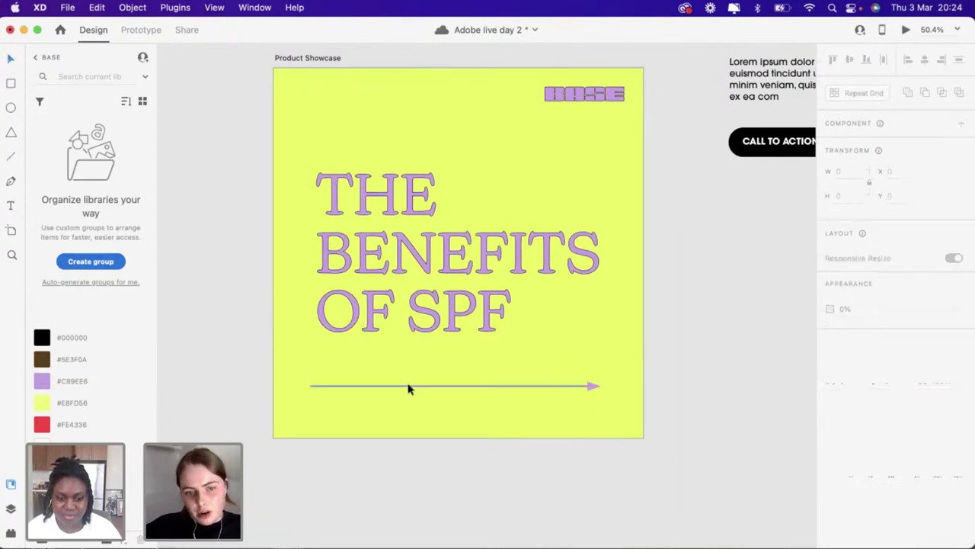
key("super+c")
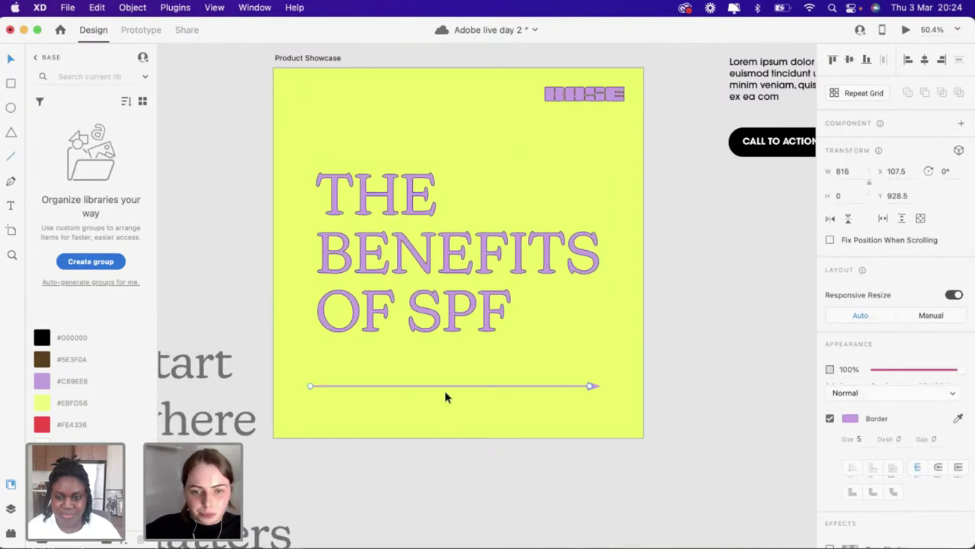
key("super+v")
left_click_drag(444, 387, 445, 420)
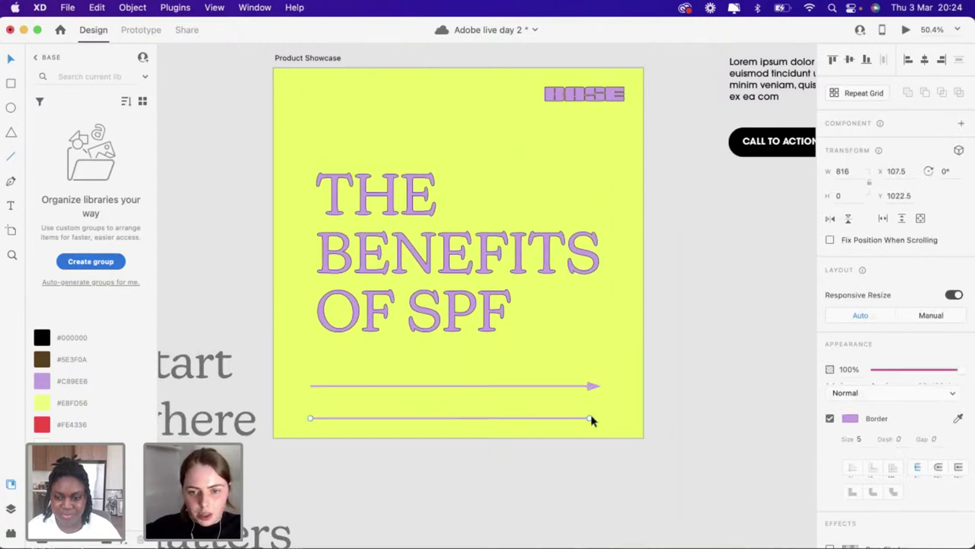
left_click_drag(589, 418, 309, 232)
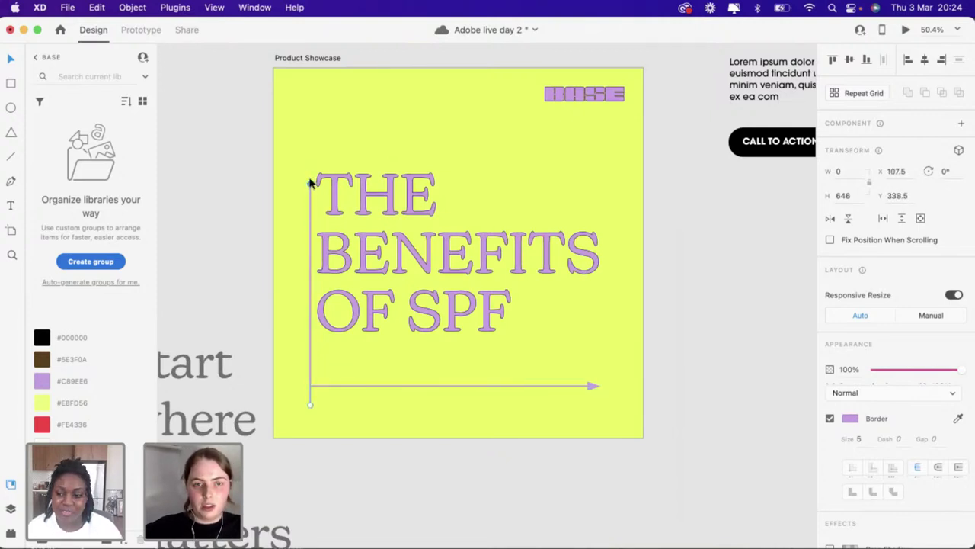
left_click_drag(310, 183, 309, 92)
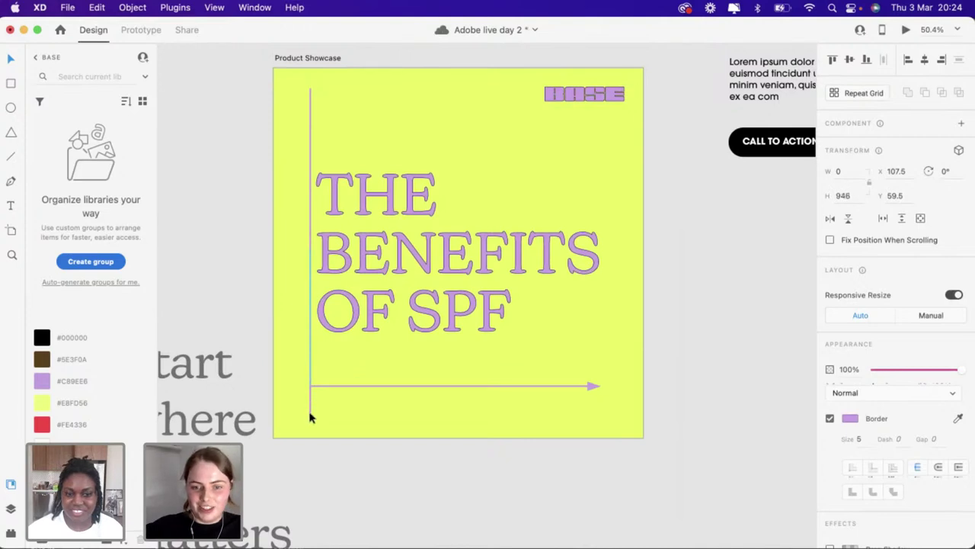
Move the arrow line and its head slightly lower
left_click_drag(385, 368, 614, 396)
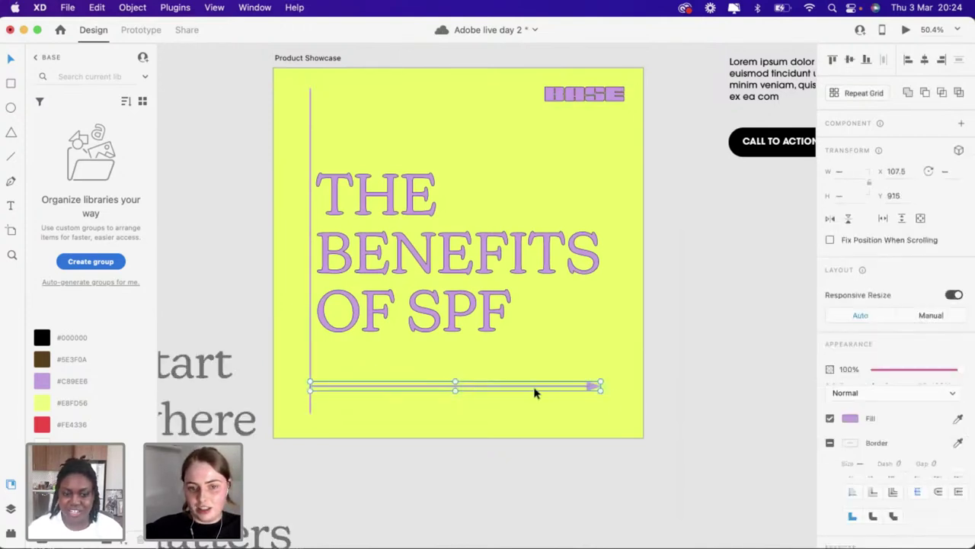
left_click_drag(522, 394, 521, 396)
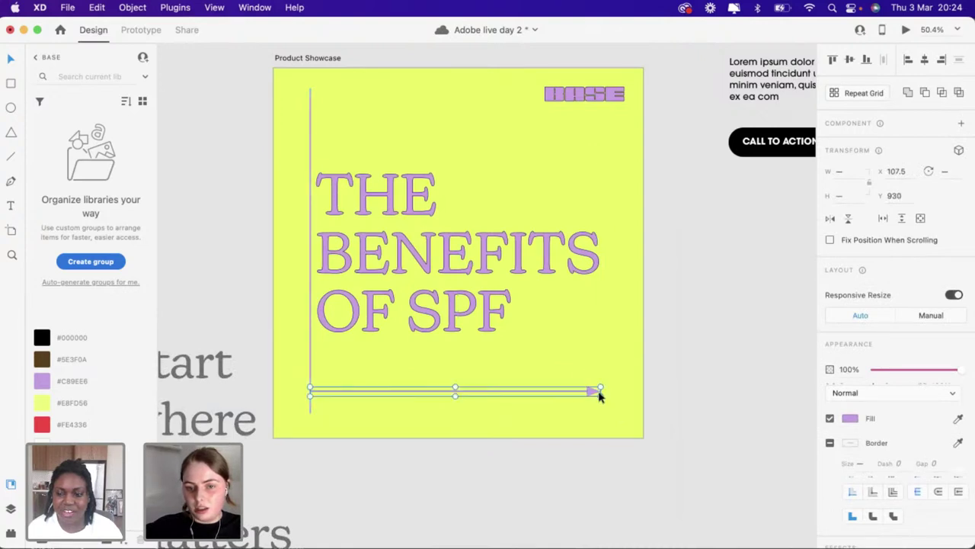
key("Escape")
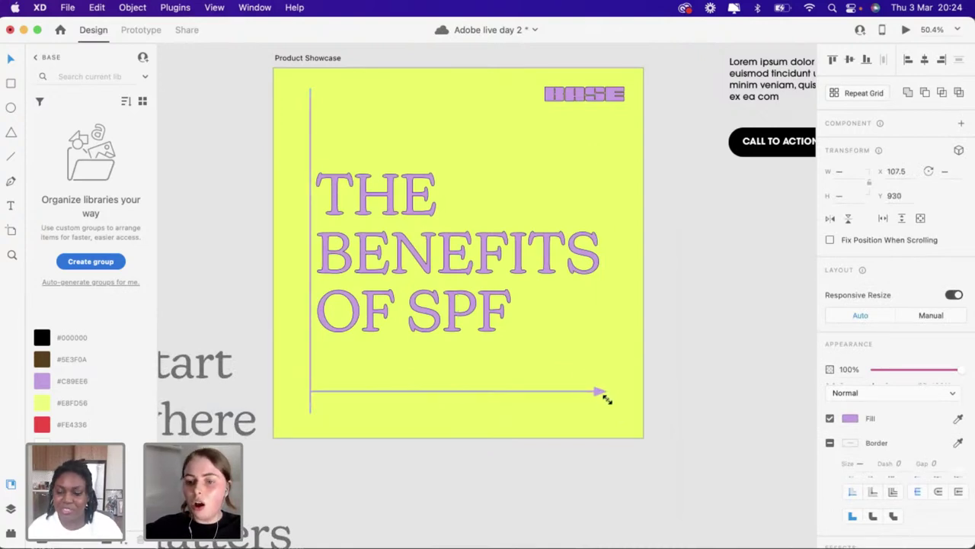
left_click(708, 381)
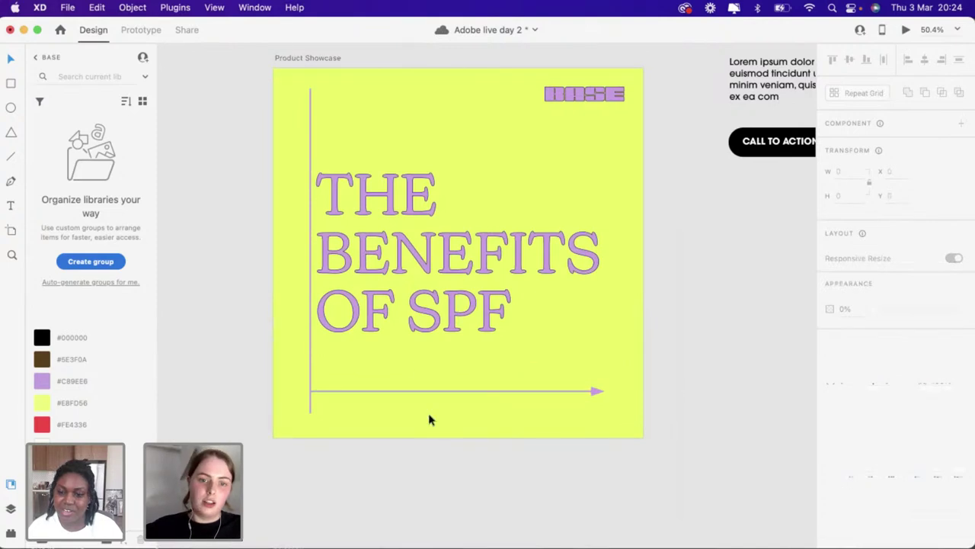
Shift the SPF headline right and down, and shorten the vertical line from the top
left_click_drag(399, 327, 418, 308)
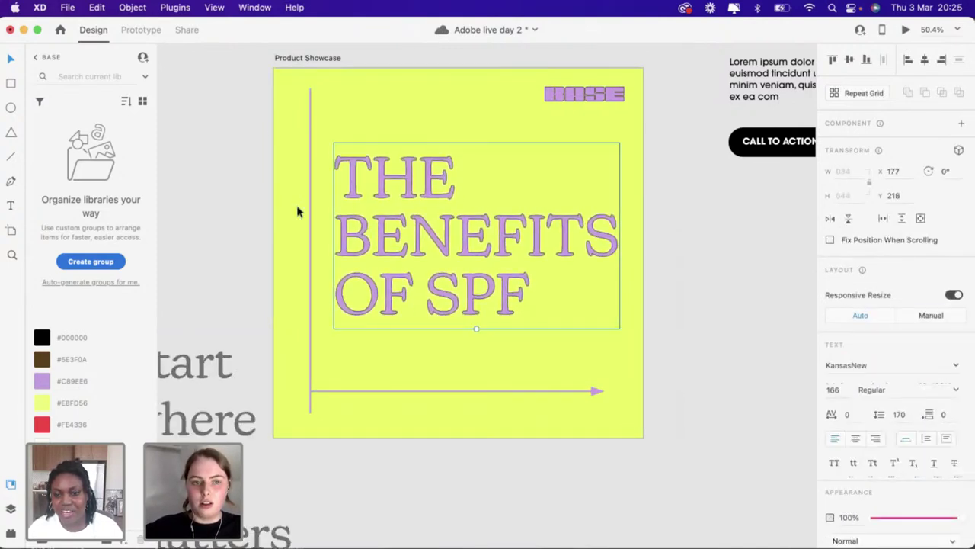
left_click(310, 120)
left_click_drag(310, 110, 312, 109)
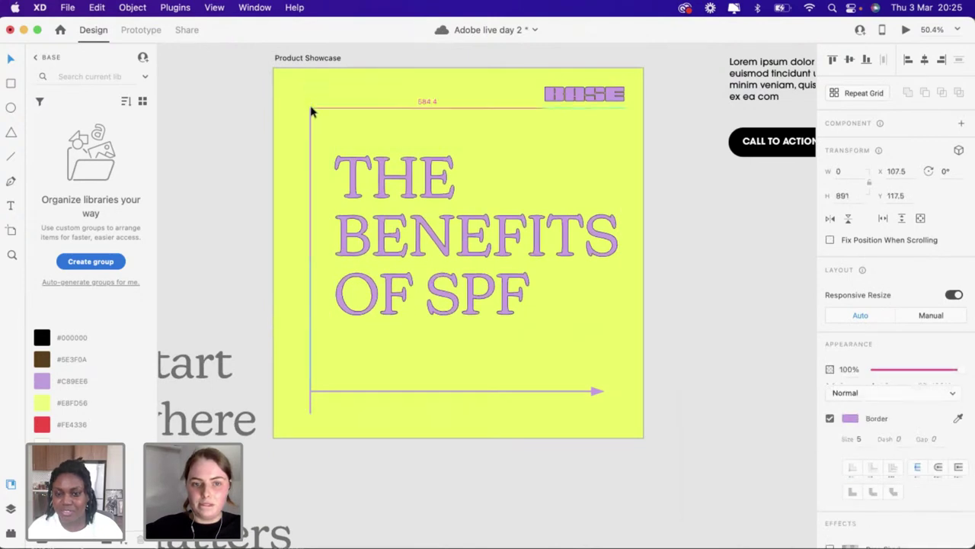
left_click_drag(446, 275, 445, 289)
left_click(736, 328)
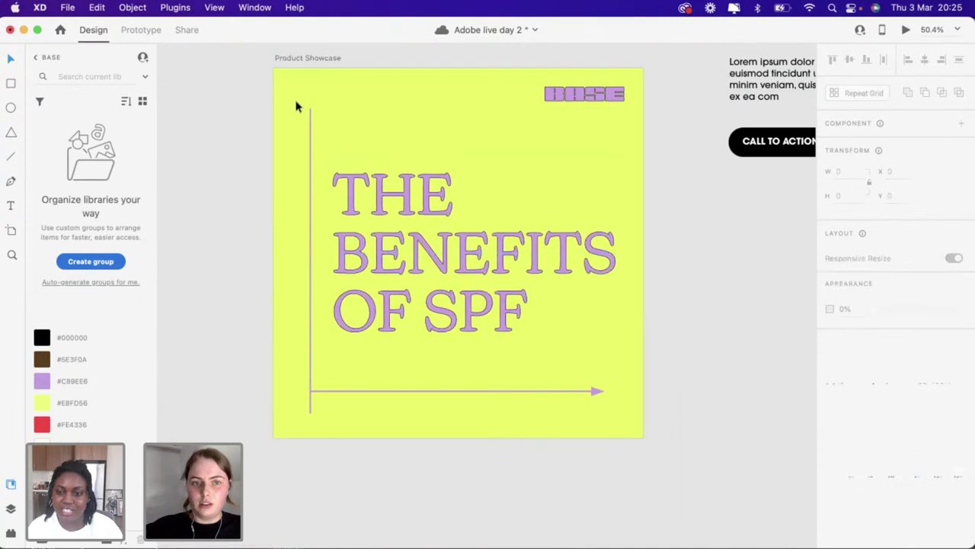
Nudge the whole layout up and left, then adjust the BASE logo's position
left_click_drag(297, 101, 586, 416)
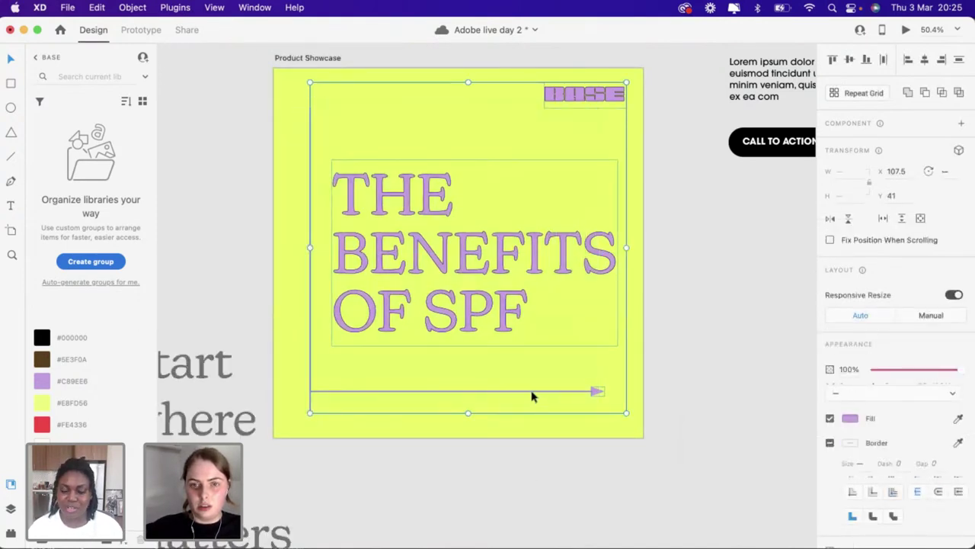
key("Left")
key("Left")
key("Left")
key("Left")
key("Left")
key("Left")
key("Left")
key("Left")
key("Left")
key("Up")
key("Up")
key("Up")
key("Up")
key("Up")
key("Up")
key("Up")
key("Up")
key("Up")
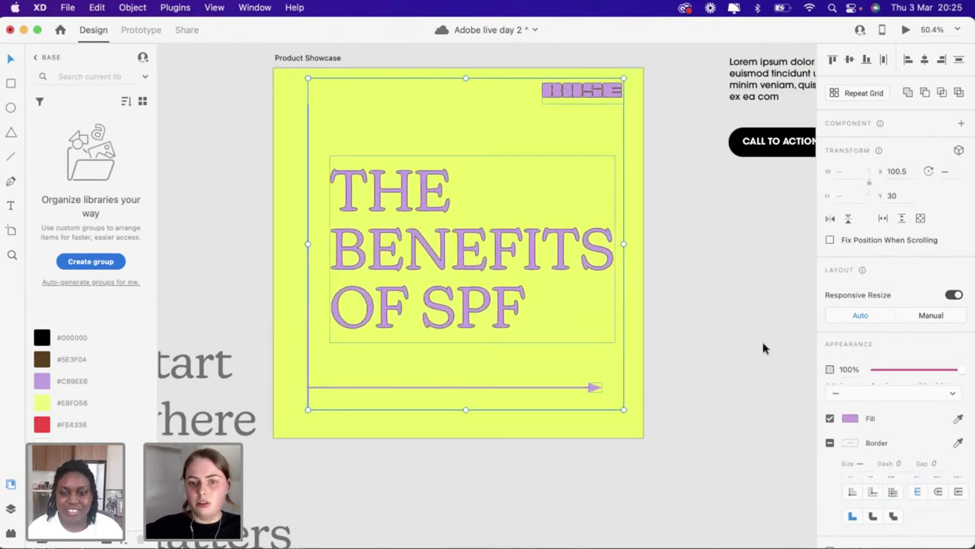
left_click(715, 340)
mouse_move(586, 94)
left_mouse_down()
mouse_move(471, 218)
mouse_move(331, 401)
mouse_move(592, 419)
mouse_move(602, 101)
left_mouse_up()
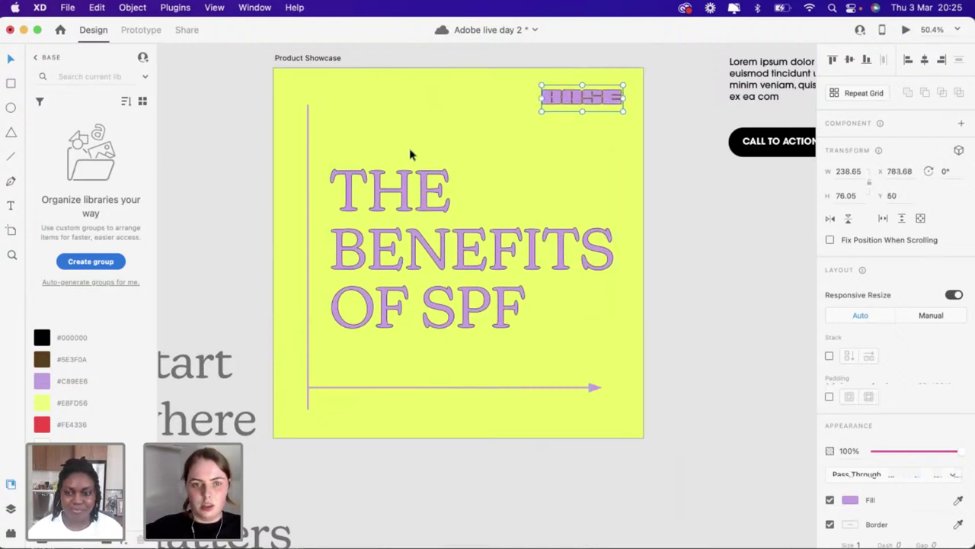
left_click(410, 154)
Select the horizontal arrow line and view its context menu without changing anything
left_click_drag(294, 95, 591, 423)
left_click(313, 212)
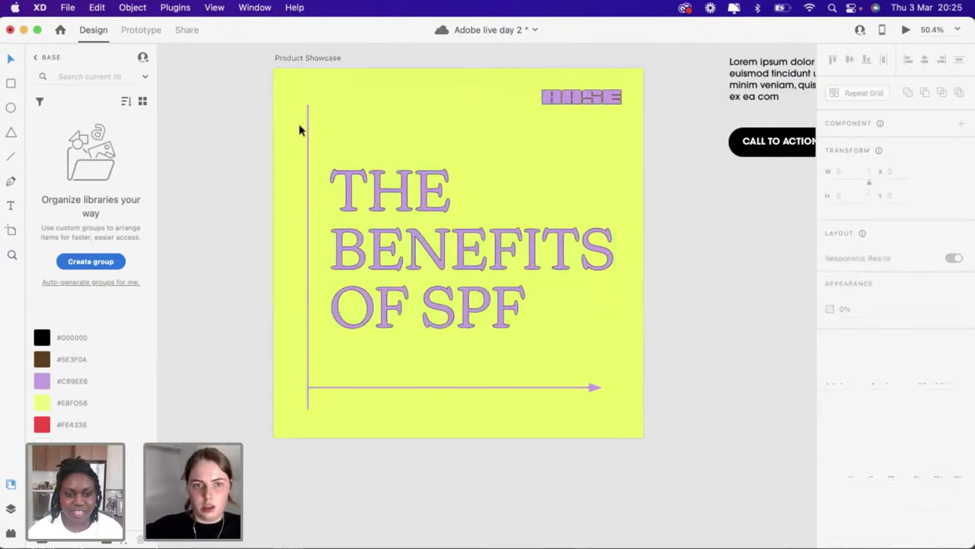
left_click_drag(299, 128, 544, 427)
double_click(592, 388)
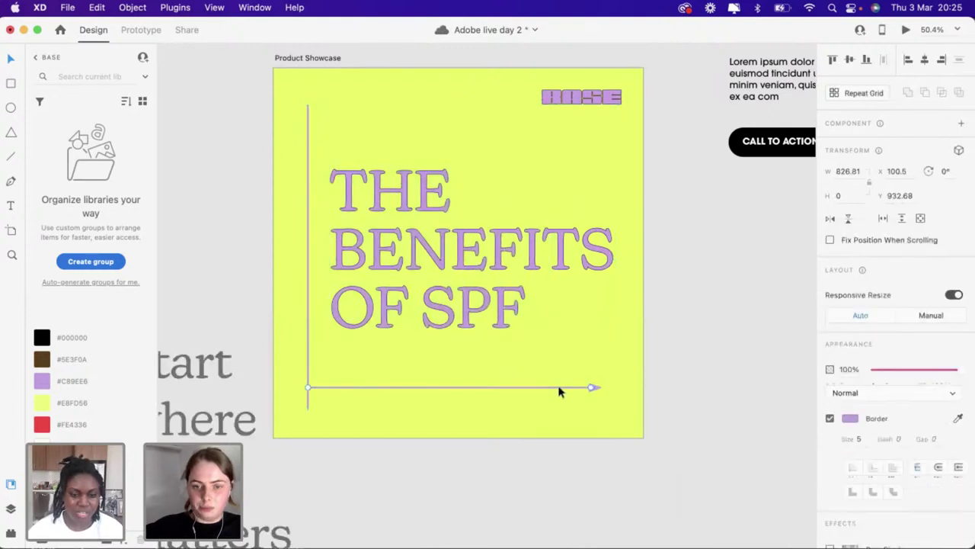
left_click(543, 371)
left_click(562, 389)
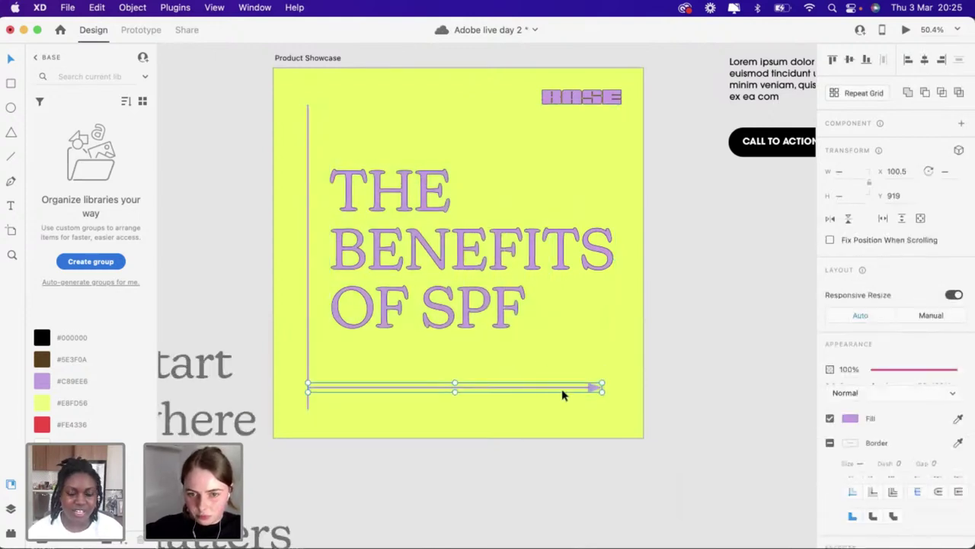
right_click(562, 390)
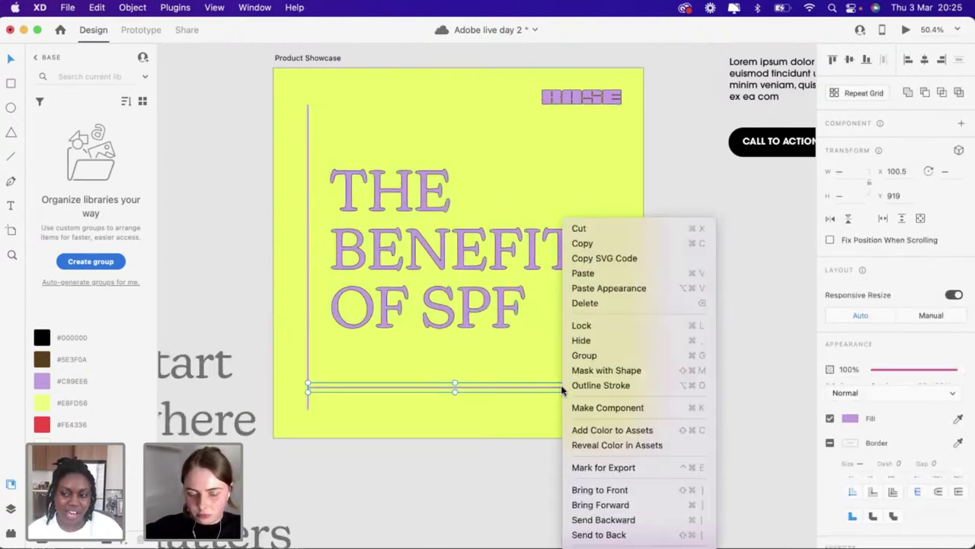
left_click(498, 428)
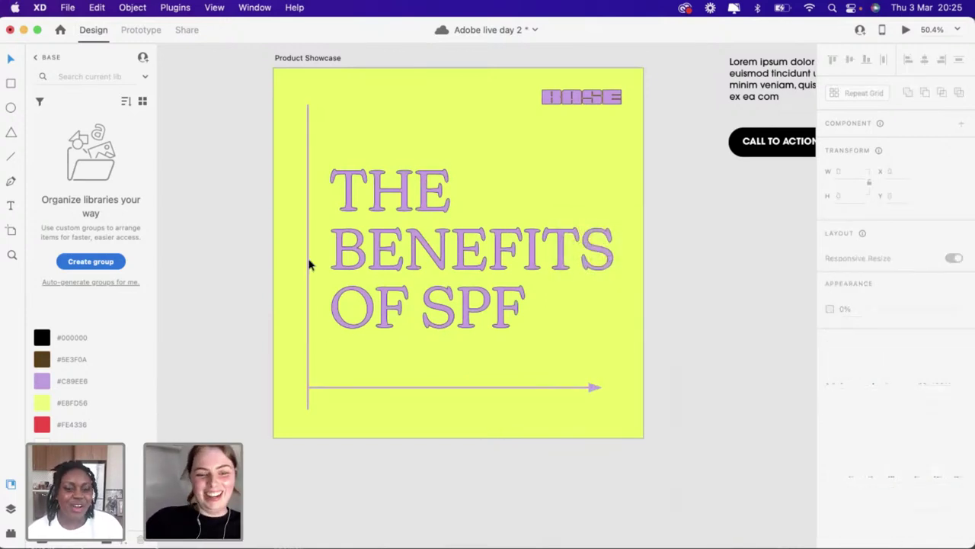
Shrink the THE BENEFITS OF SPF headline text to size 162
left_click_drag(404, 261, 409, 264)
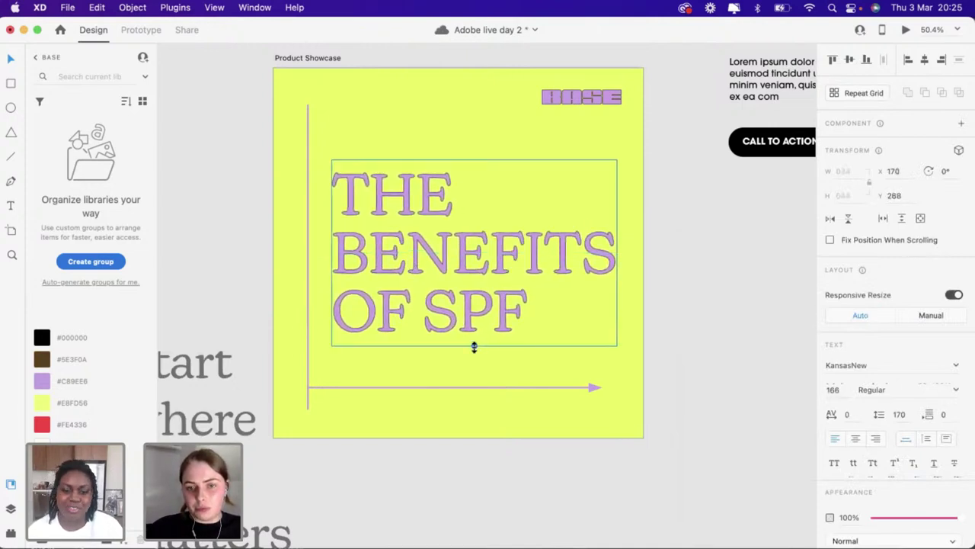
left_click_drag(474, 347, 464, 316)
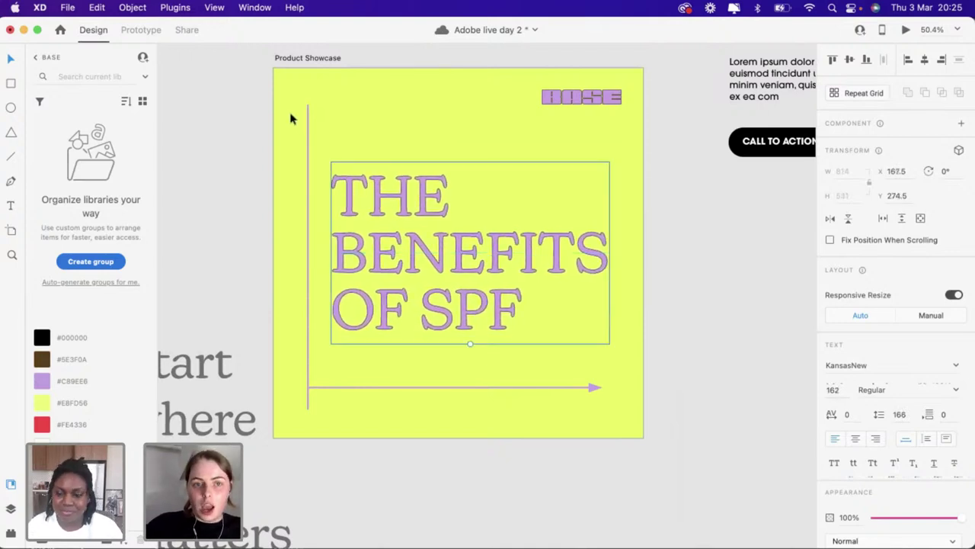
left_click_drag(292, 117, 543, 391)
left_click(618, 406)
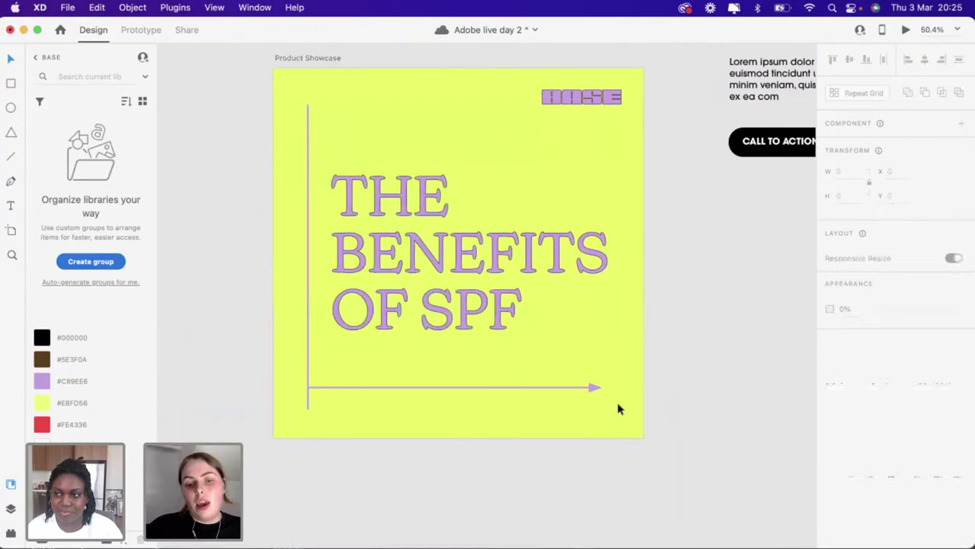
left_click_drag(615, 405, 305, 157)
left_click(591, 120)
Enlarge the BASE logo slightly from its corner handle
scroll(590, 117, "up", 2)
scroll(591, 117, "up", 1)
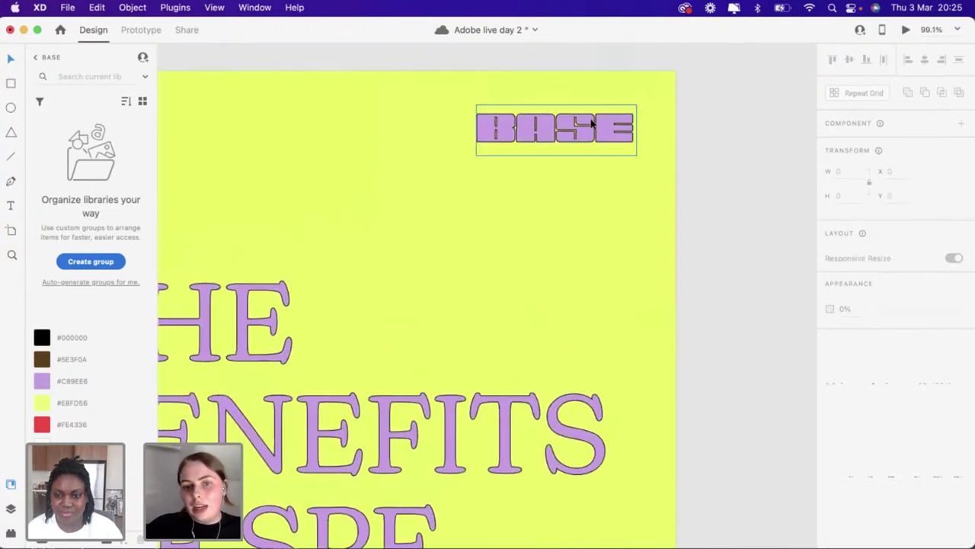
scroll(577, 141, "down", 3)
left_click(490, 266)
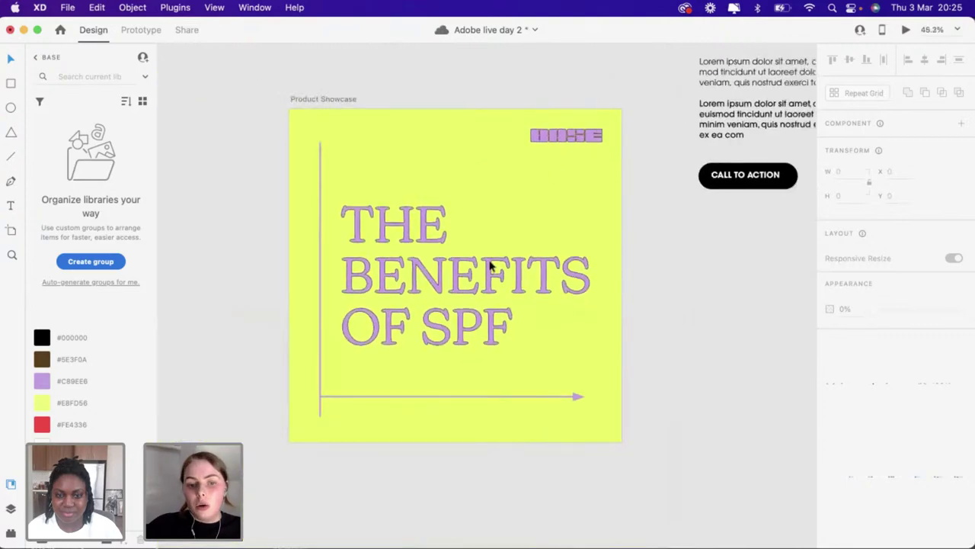
left_click(645, 274)
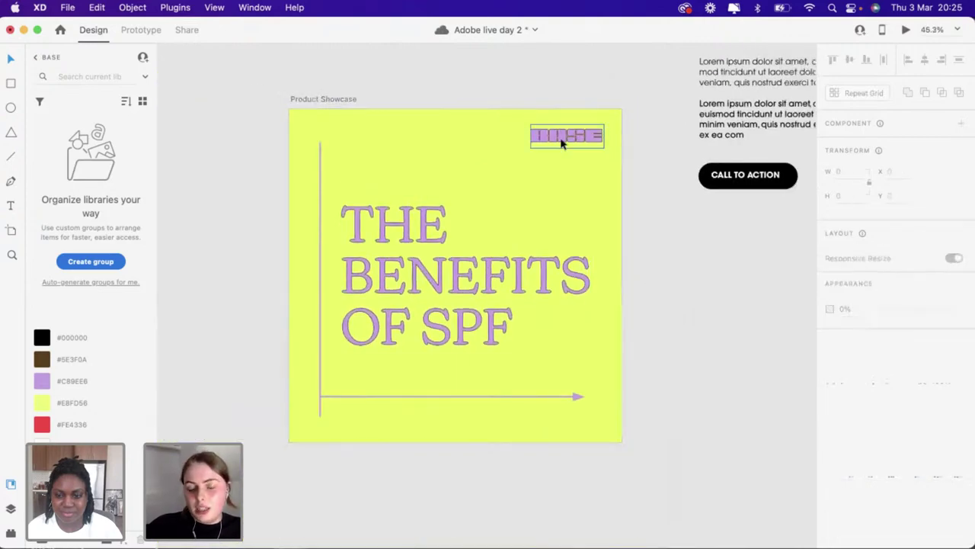
left_click(561, 143)
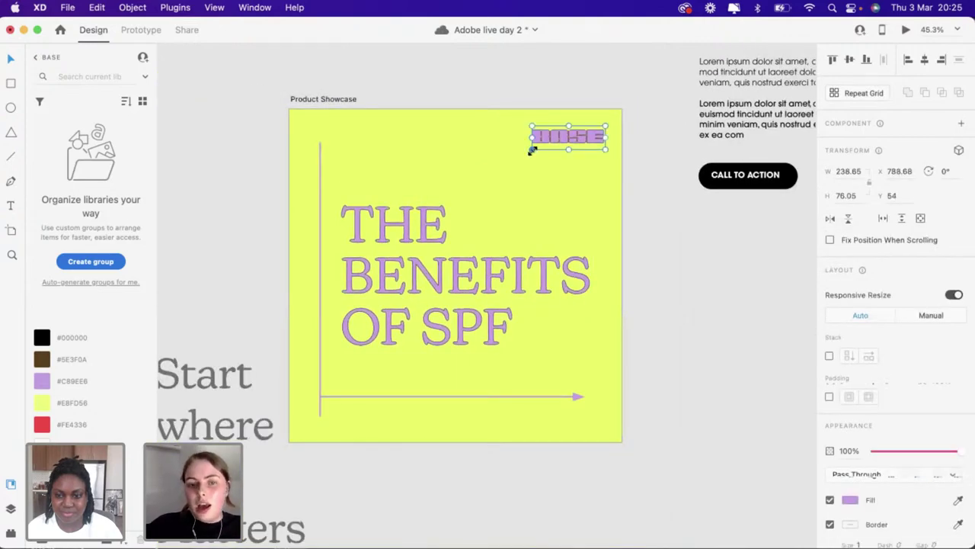
mouse_move(532, 150)
left_mouse_down()
mouse_move(460, 178)
mouse_move(525, 151)
left_mouse_up()
left_click(708, 260)
Reselect the SPF headline and switch over to the Illustrator sticker file
scroll(709, 260, "down", 5)
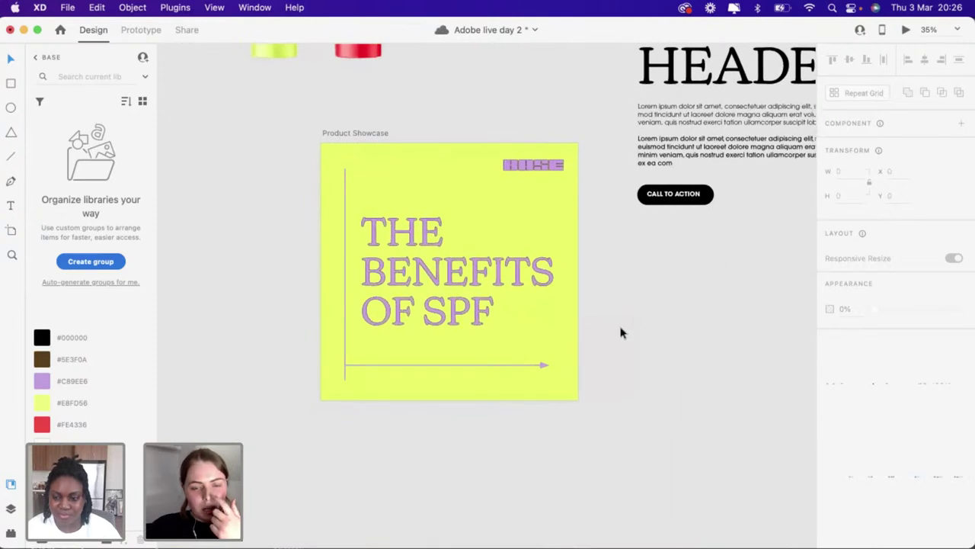
scroll(620, 330, "up", 1)
left_click(422, 293)
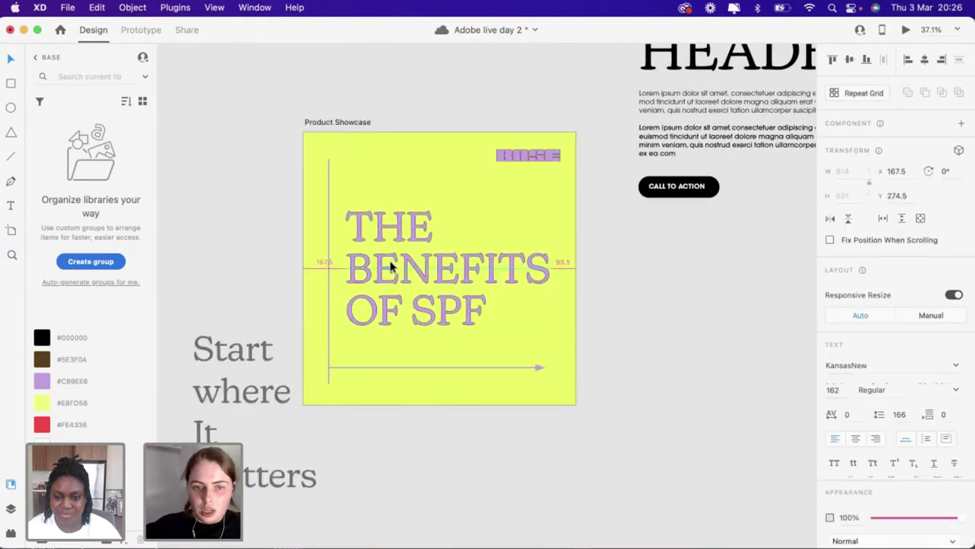
scroll(391, 263, "down", 1)
scroll(391, 263, "left", 1)
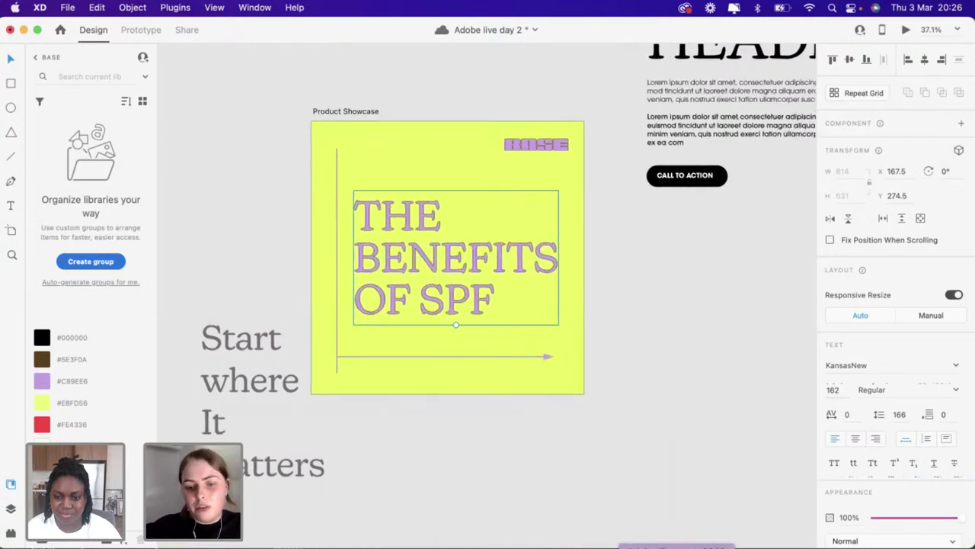
key("super+Tab")
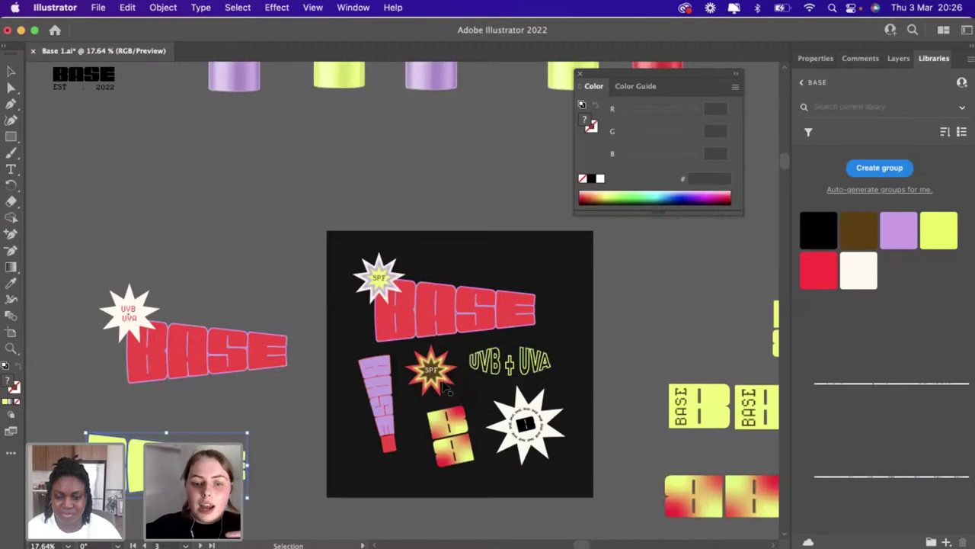
Copy the red-and-yellow gradient block in Illustrator and return to the XD post
left_click(450, 424)
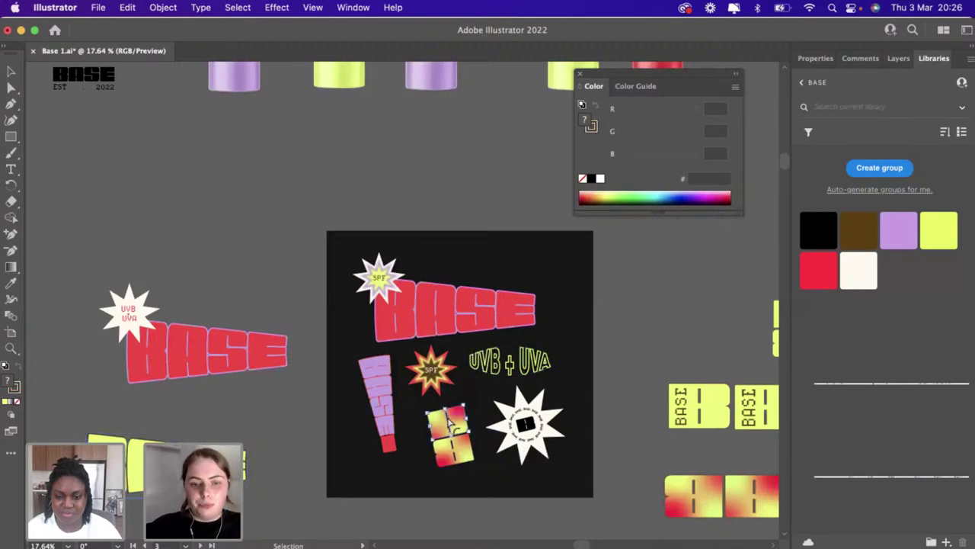
key("a")
key("v")
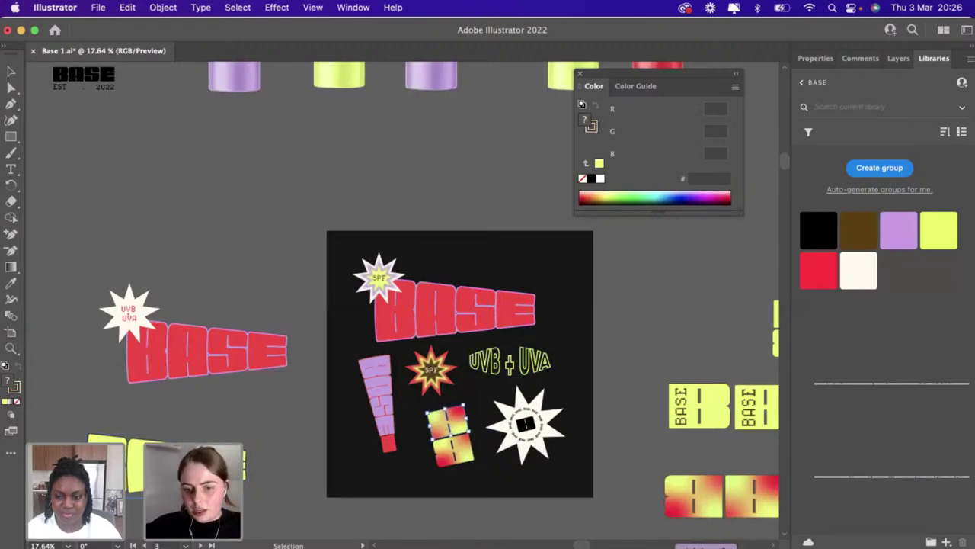
key("super+Tab")
scroll(471, 327, "up", 3)
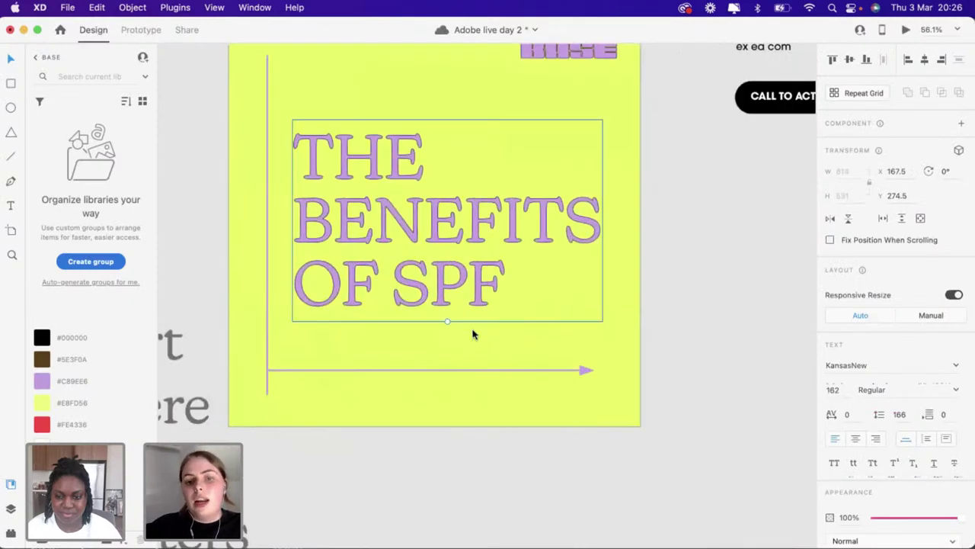
Paste the gradient block into the XD post, then move it off the artboard and delete it
key("super+v")
left_click_drag(438, 243, 573, 314)
scroll(571, 309, "down", 3)
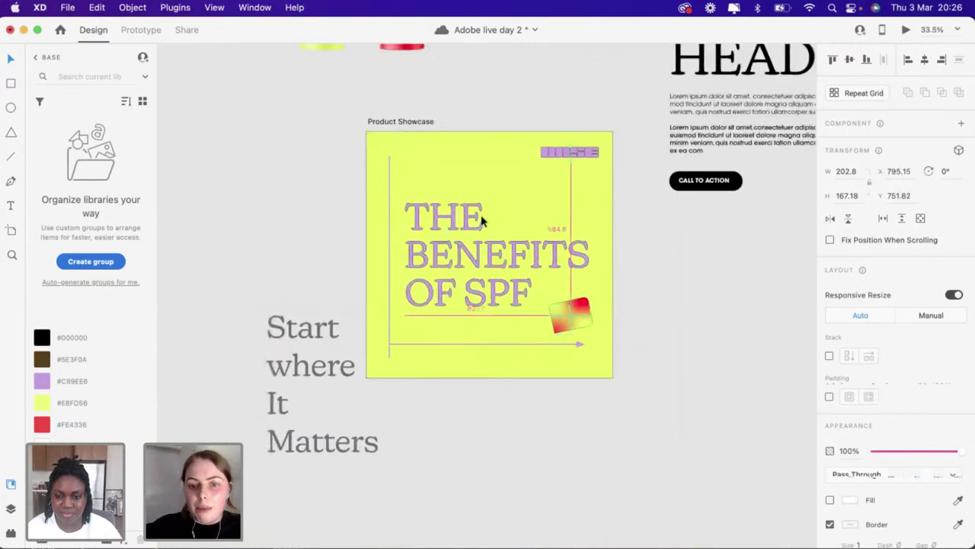
left_click_drag(481, 220, 664, 337)
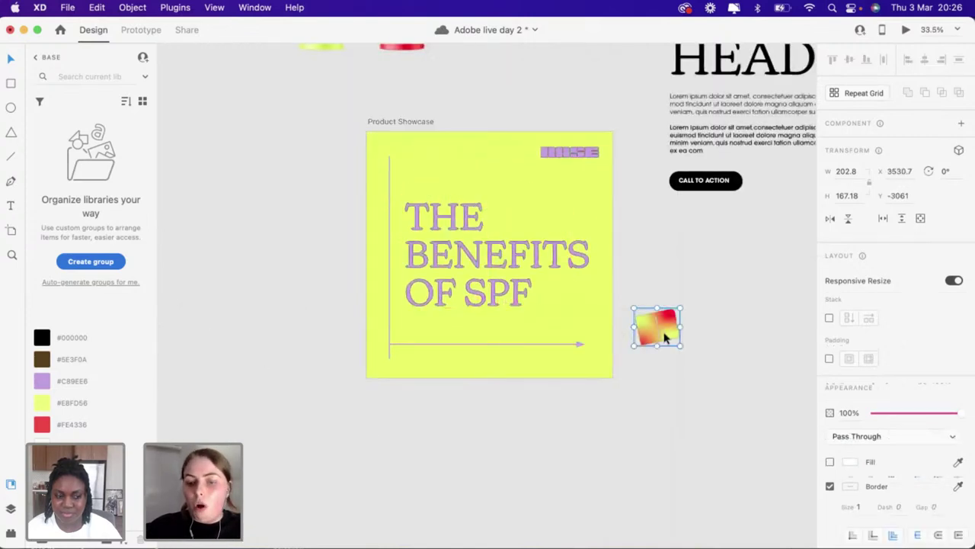
key("Delete")
In Illustrator, place a copy of the gradient block below the artboard
key("super+Tab")
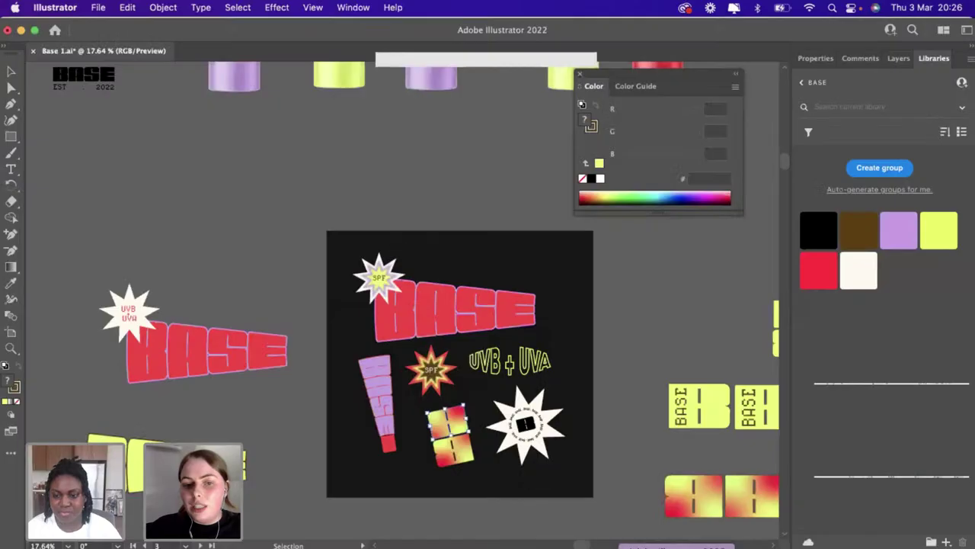
scroll(457, 343, "down", 3)
scroll(457, 343, "right", 1)
key("a")
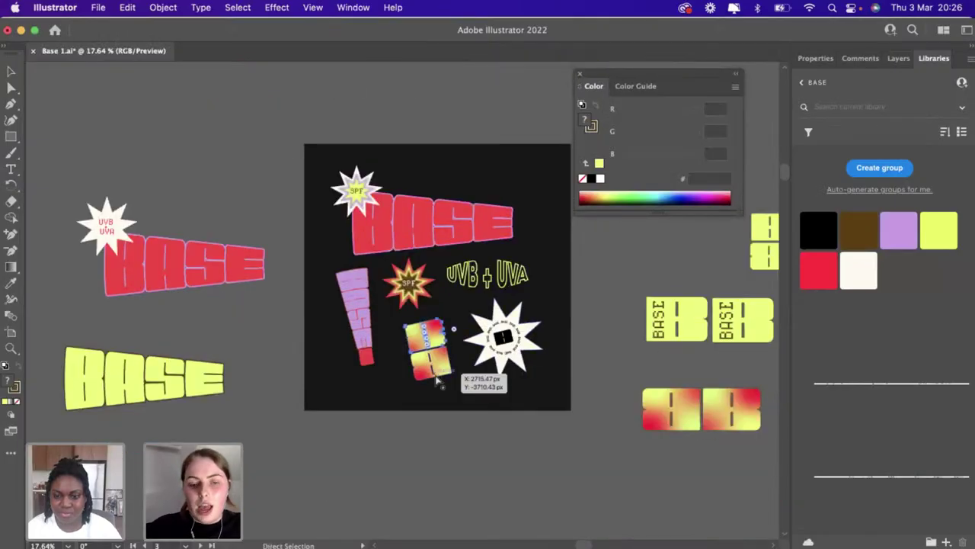
left_click_drag(439, 328, 396, 499)
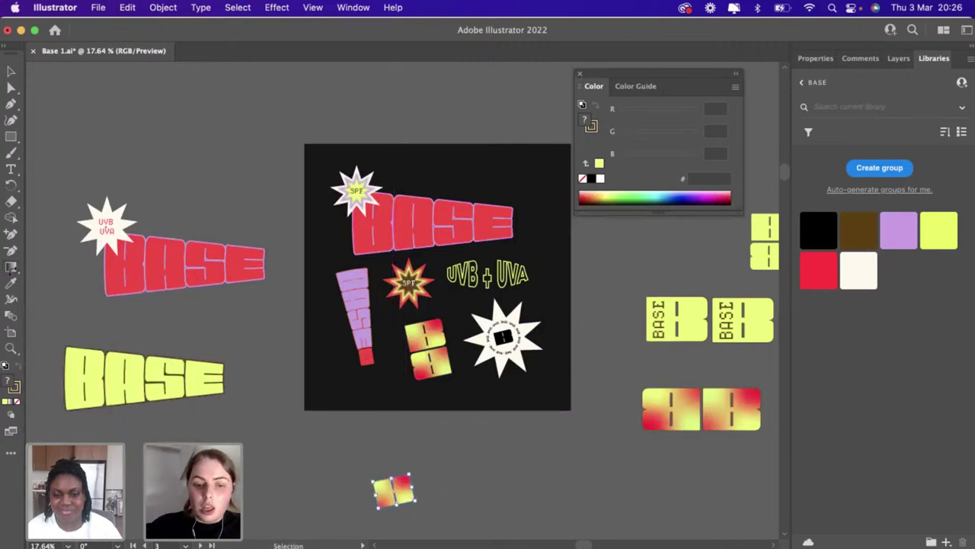
Recolour the copy's yellow gradient stops lavender #C89EE6 so it fades lavender to red
left_click(11, 267)
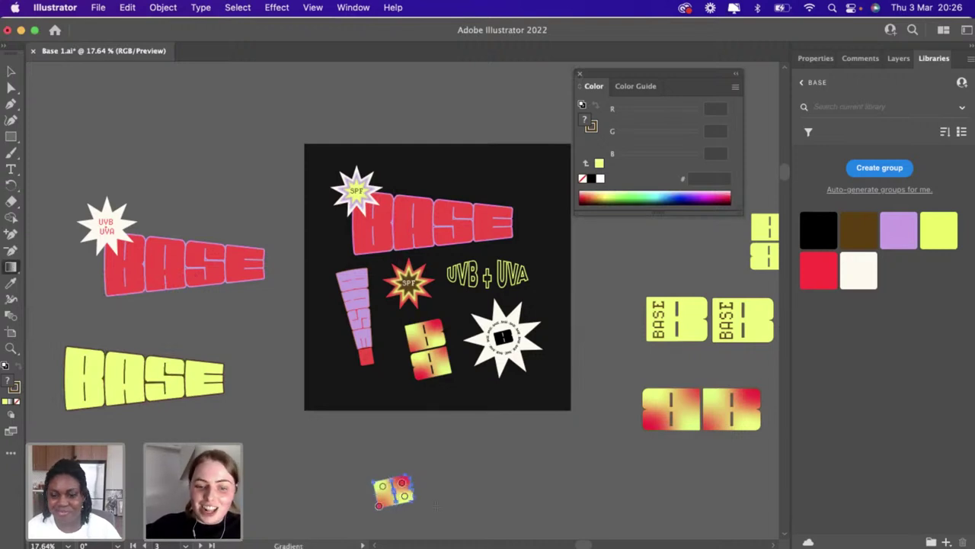
scroll(411, 507, "up", 6)
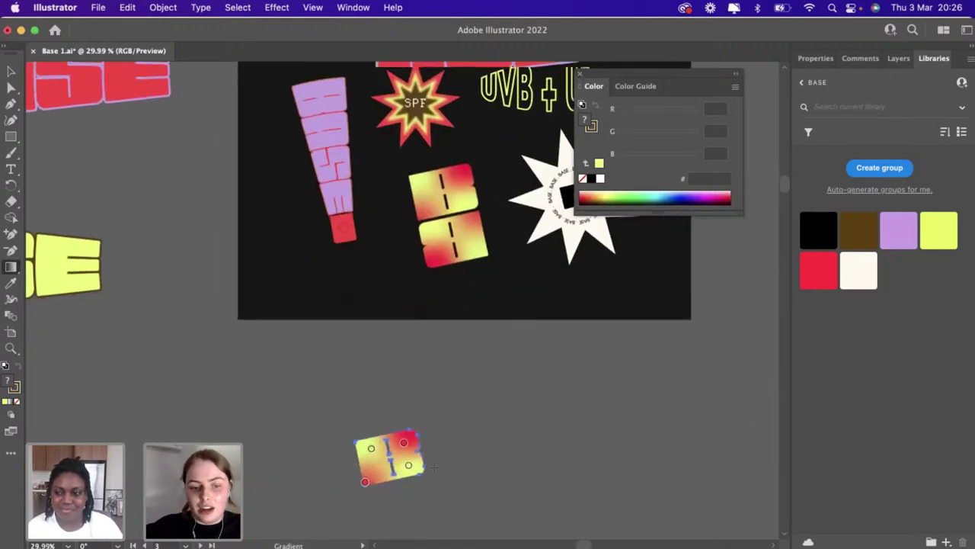
left_click(397, 468)
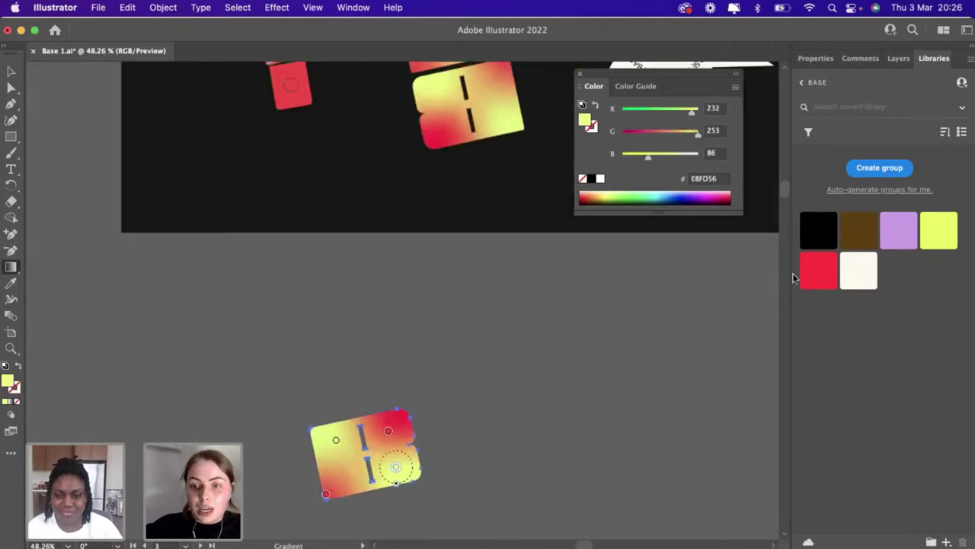
left_click(899, 231)
left_click(338, 438)
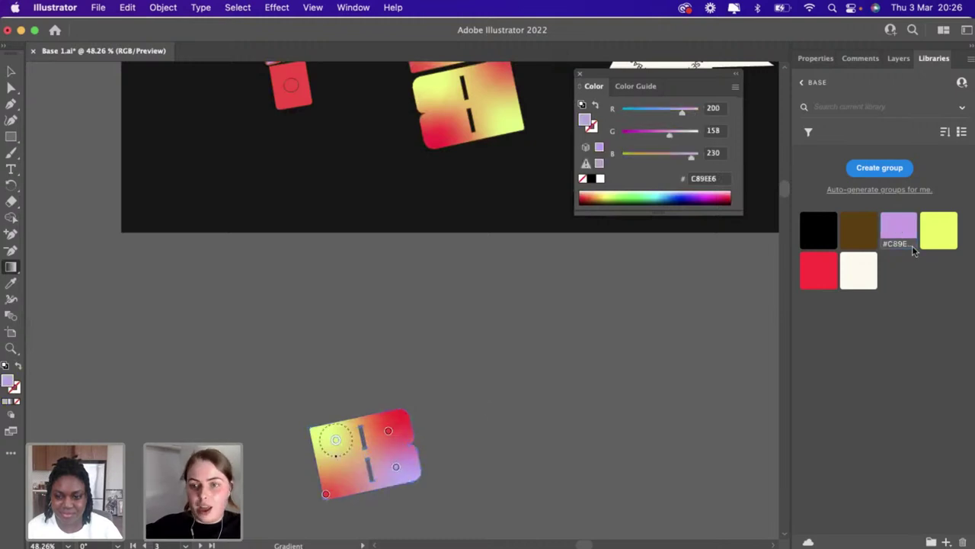
left_click(333, 436)
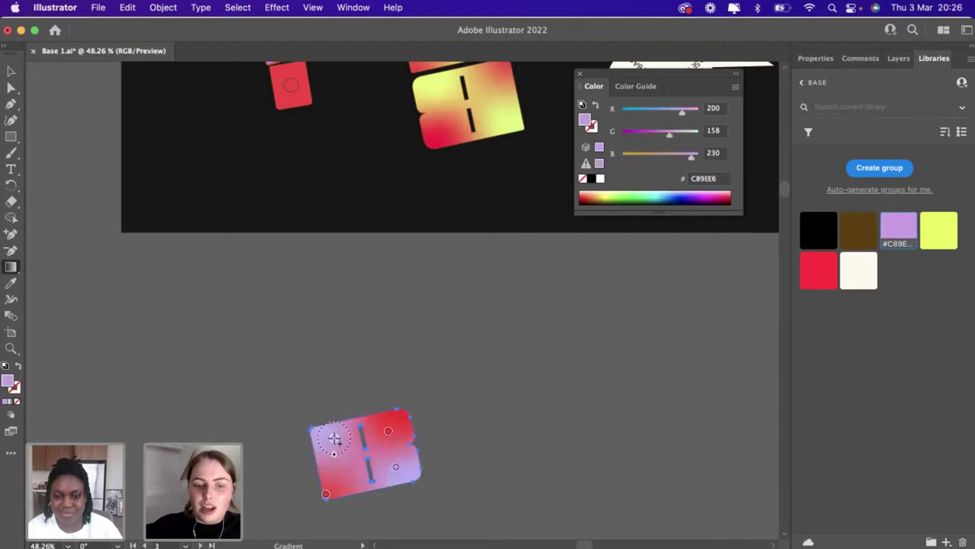
left_click(11, 72)
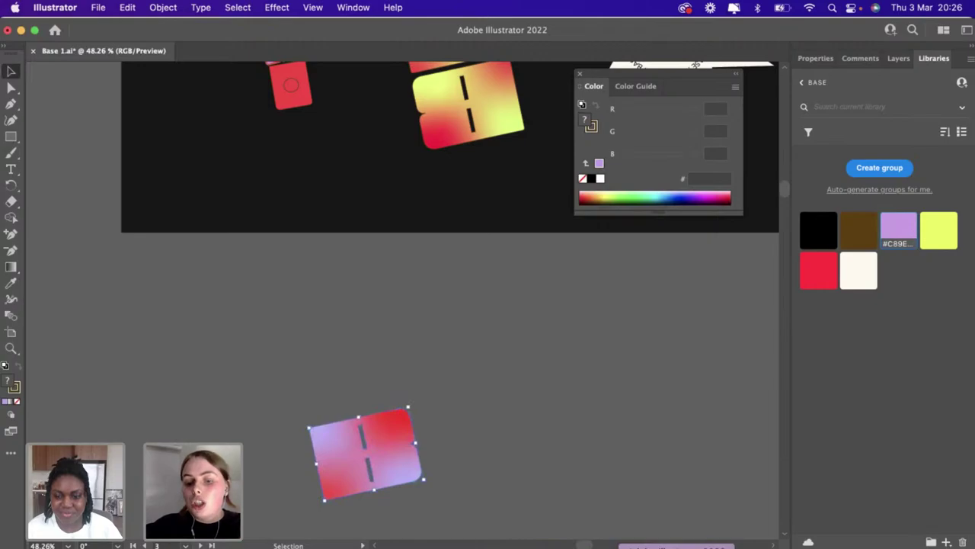
left_click(656, 547)
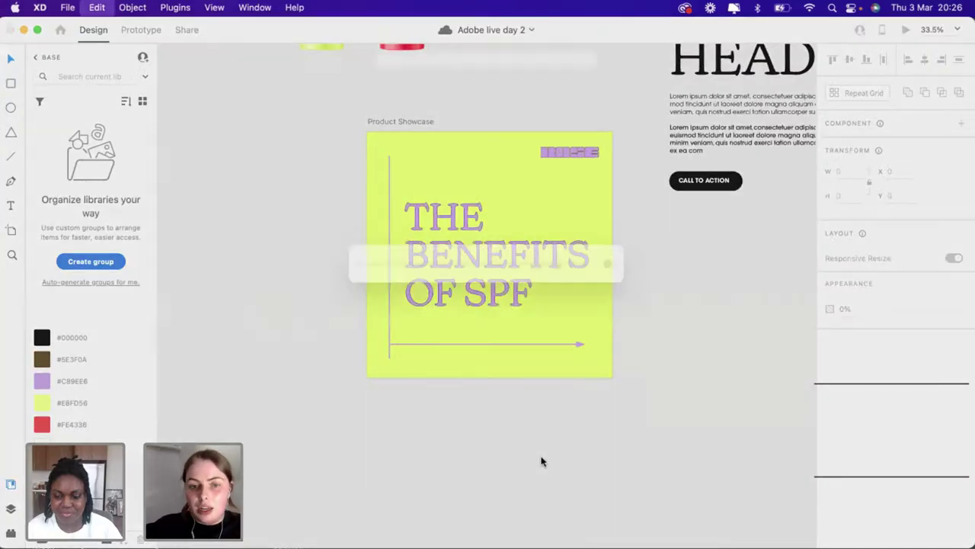
Paste the gradient block onto the artboard, reposition it, then delete it
key("super+v")
left_click_drag(492, 307, 305, 228)
key("Delete")
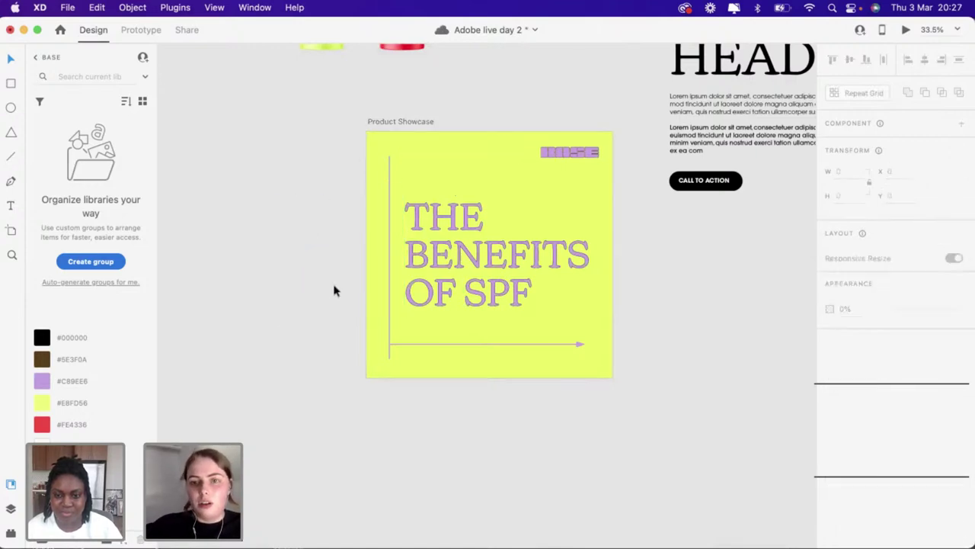
Move the headers, paragraphs and CTA button group higher on the artboard
scroll(333, 290, "up", 3)
scroll(332, 289, "right", 5)
left_click_drag(499, 107, 553, 320)
left_click_drag(558, 230, 563, 139)
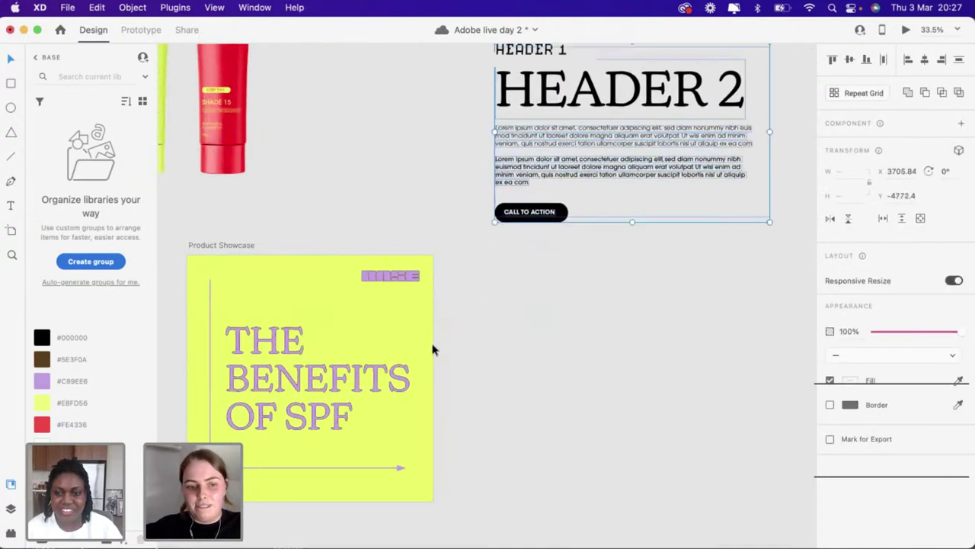
Duplicate the Product Showcase artboard as Product Showcase – 2
scroll(403, 305, "down", 3)
scroll(404, 305, "left", 2)
left_click(256, 189)
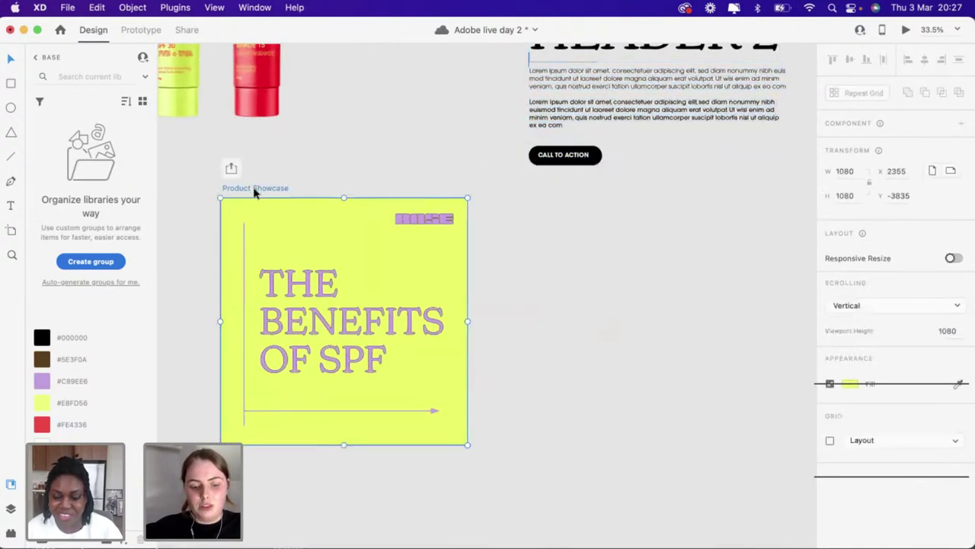
key("super+d")
left_click(669, 242)
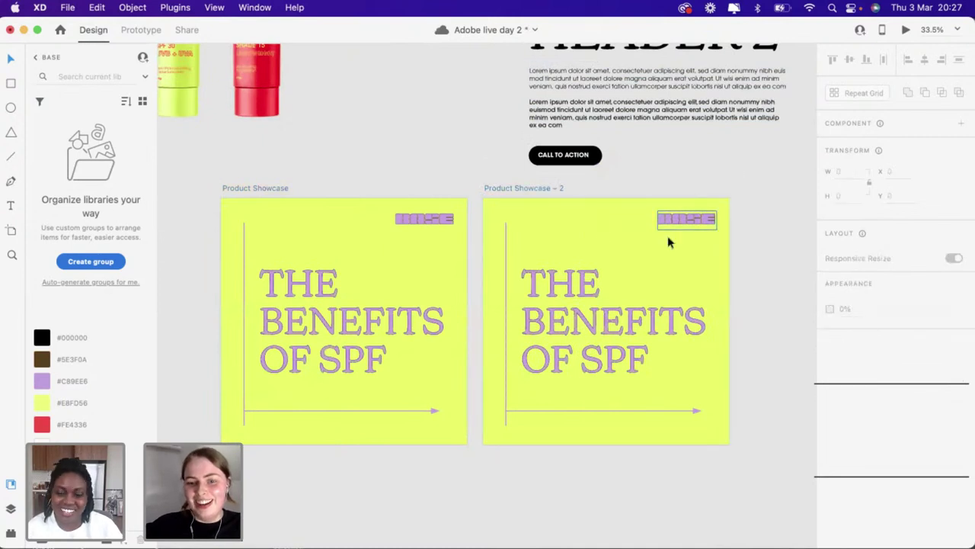
Drag the logo and THE BENEFITS OF SPF title off Product Showcase – 2
left_click(682, 222)
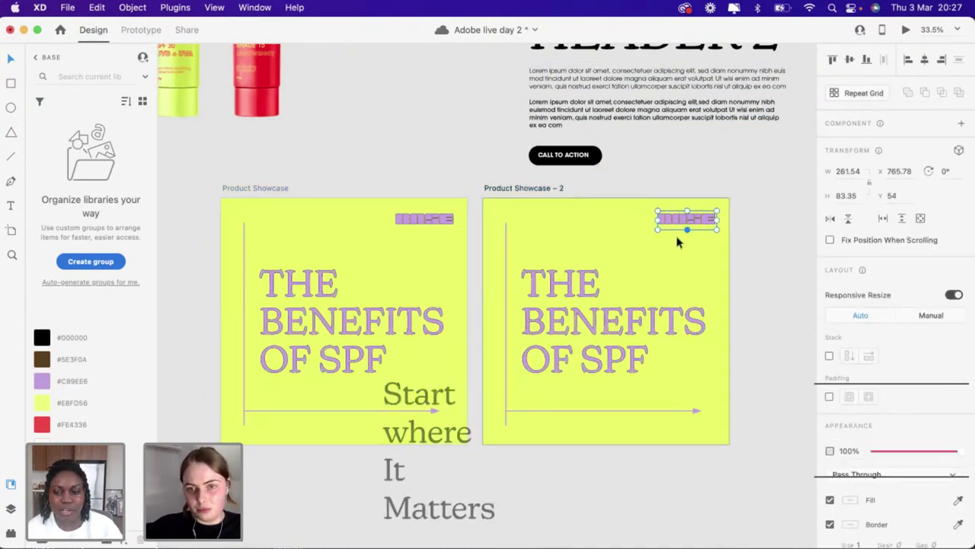
left_click_drag(690, 220, 739, 152)
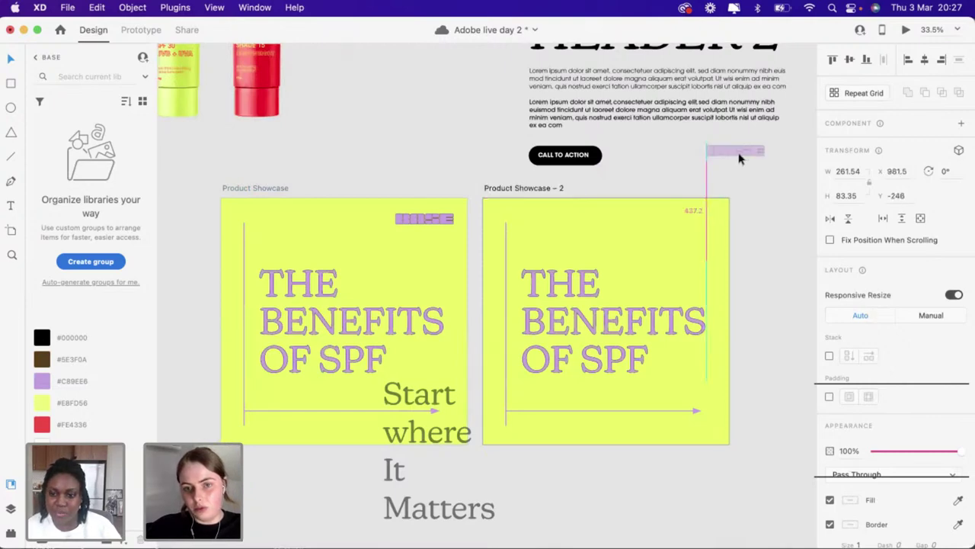
scroll(585, 290, "right", 3)
scroll(587, 295, "down", 3)
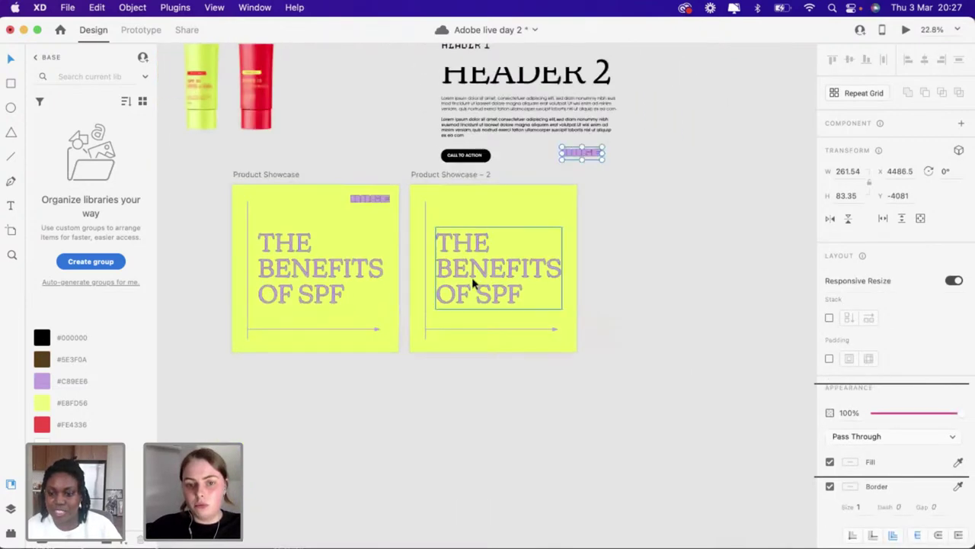
left_click_drag(474, 282, 646, 255)
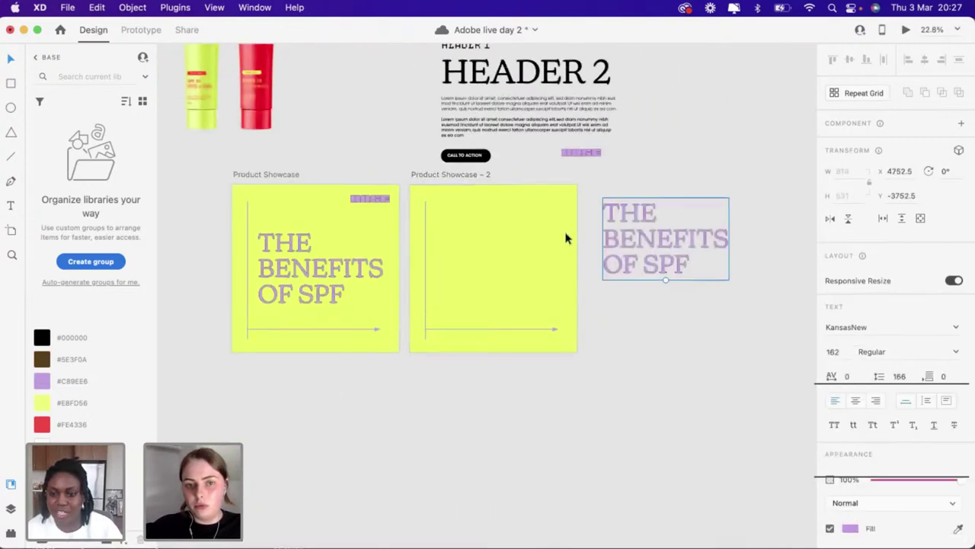
left_click(448, 174)
Fill the Product Showcase – 2 artboard with purple #C89EE6
left_click(42, 380)
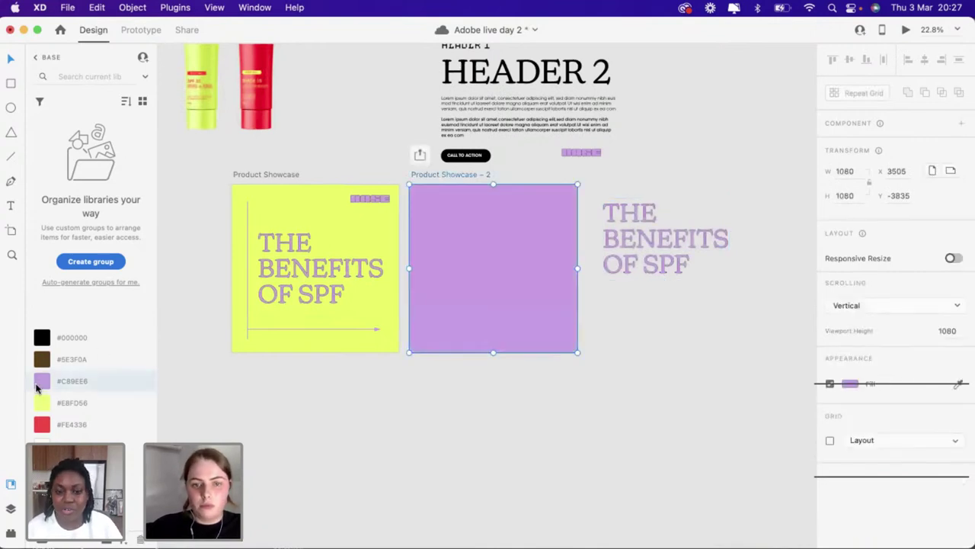
scroll(437, 280, "up", 3)
left_click(462, 348)
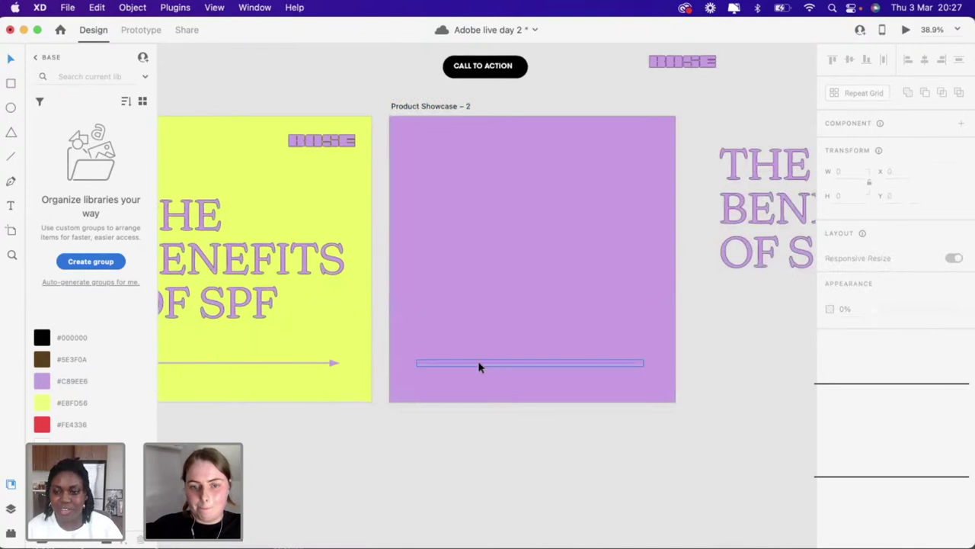
Make the horizontal arrow line inside the arrow group yellow #E8FD56
left_click(478, 361)
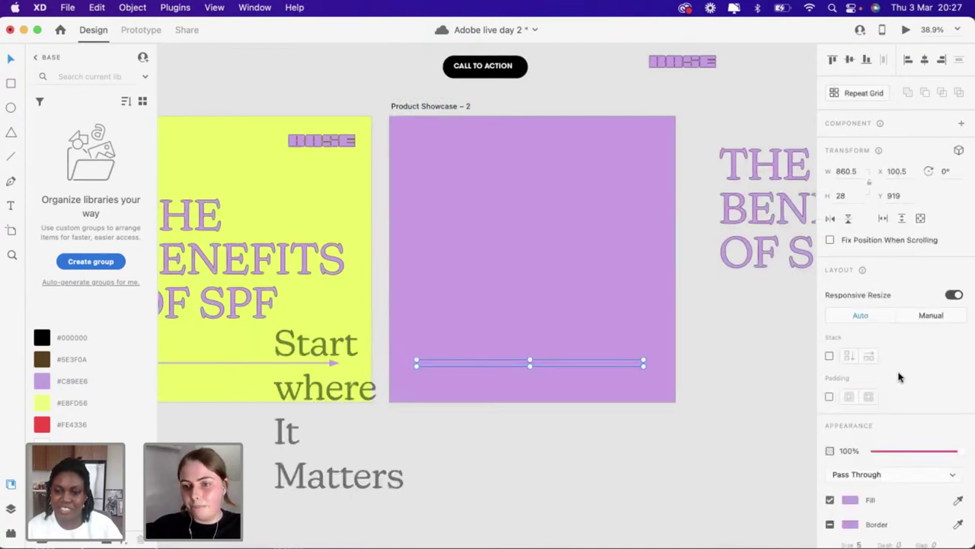
left_click(851, 525)
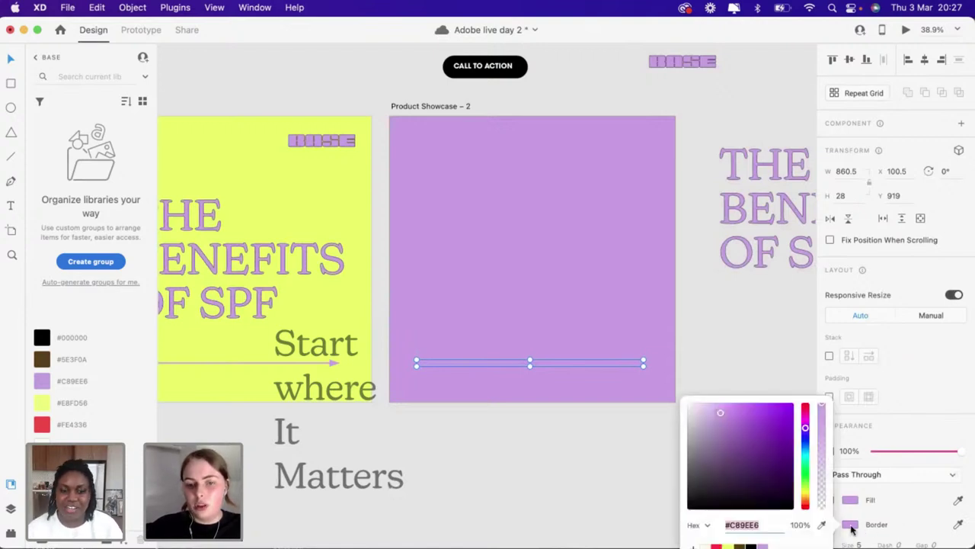
left_click(602, 432)
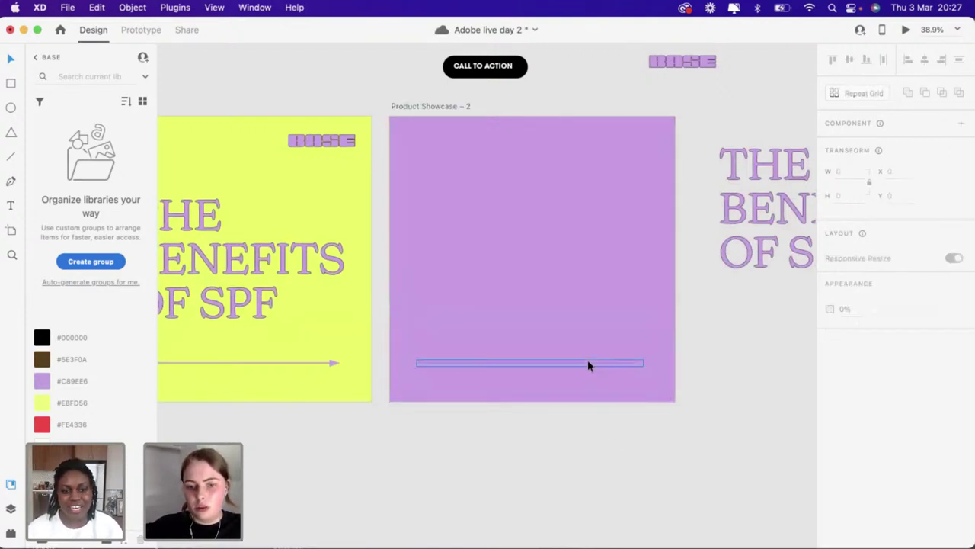
left_click(587, 364)
right_click(589, 364)
left_click(579, 405)
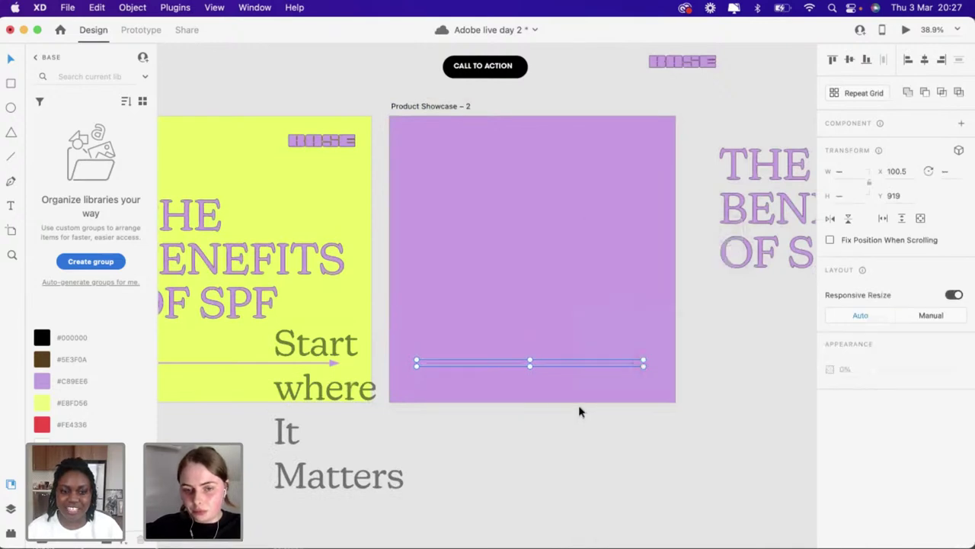
double_click(591, 364)
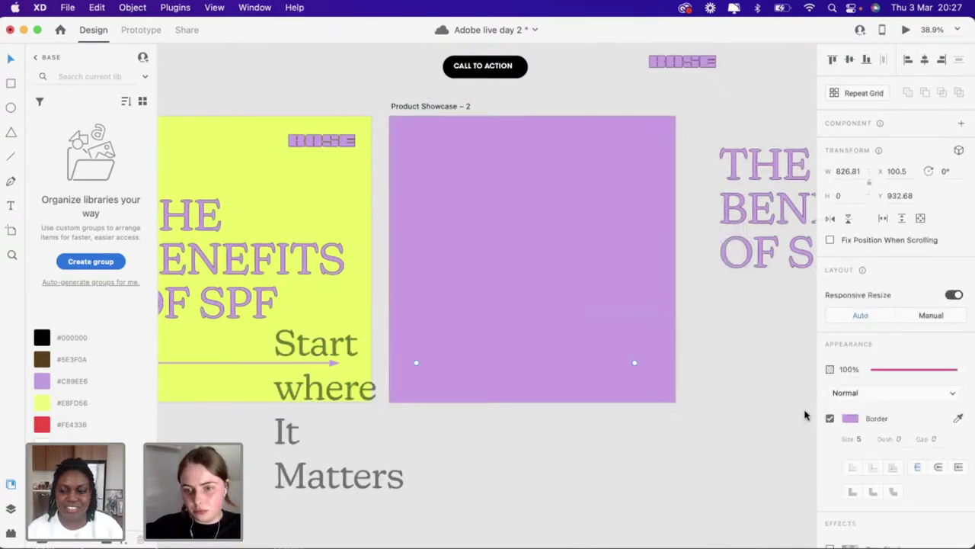
left_click(851, 418)
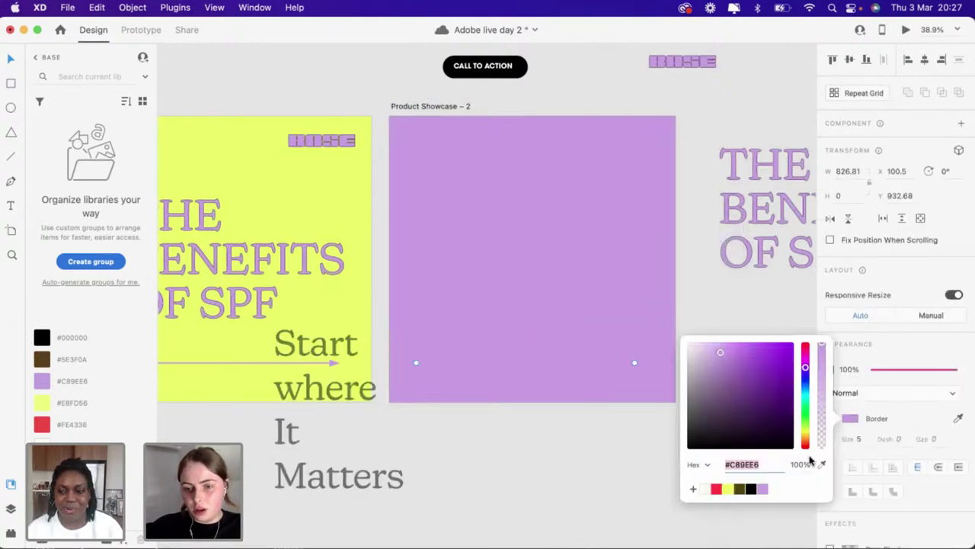
left_click(728, 489)
left_click(614, 444)
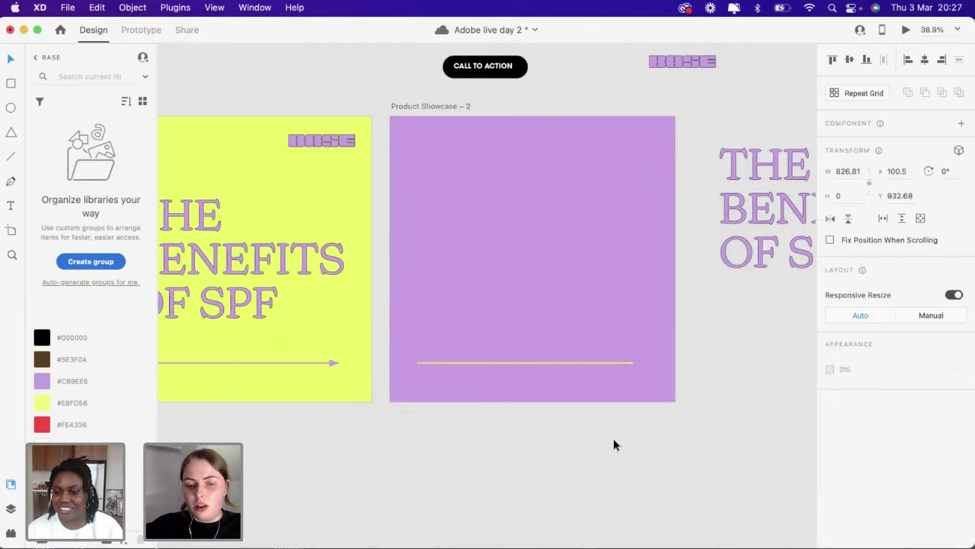
Fill the arrowhead at the line's end with yellow #E8FD56
left_click(638, 365)
left_click(850, 443)
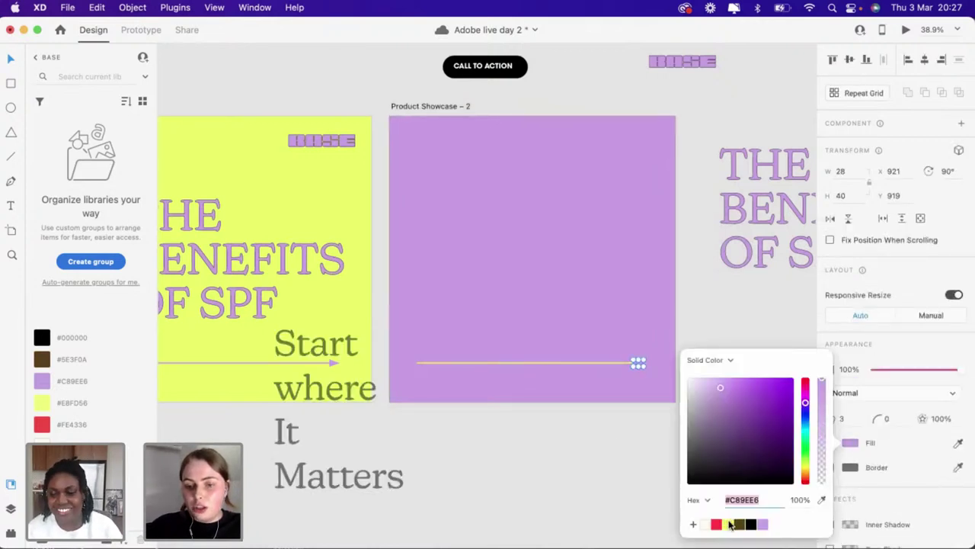
left_click(730, 524)
left_click(605, 472)
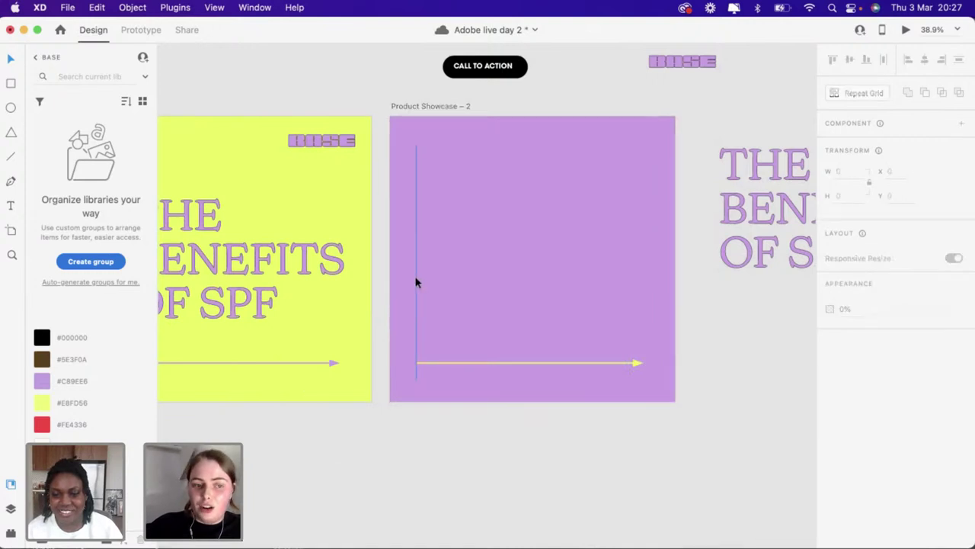
Set the vertical axis line's border to yellow #E8FD56
left_click(416, 283)
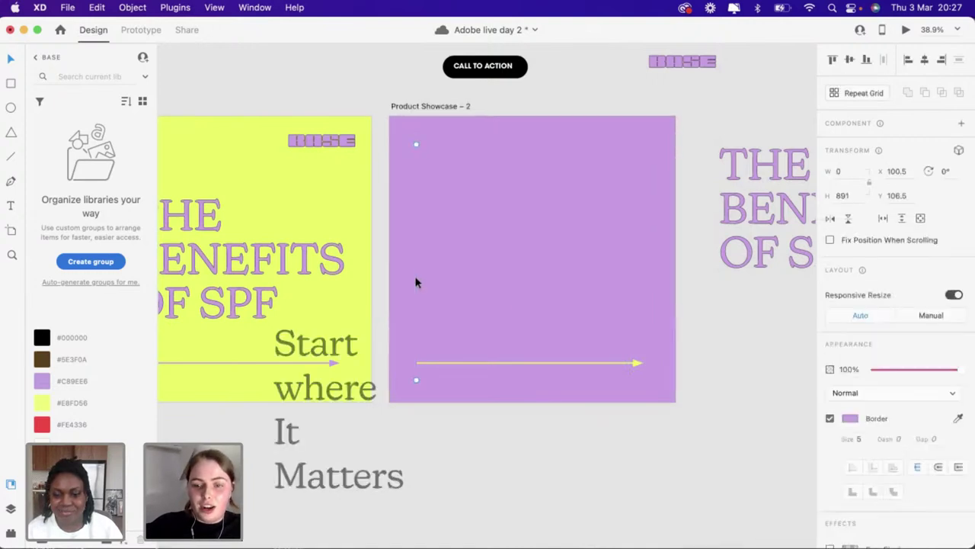
left_click(851, 419)
left_click(730, 489)
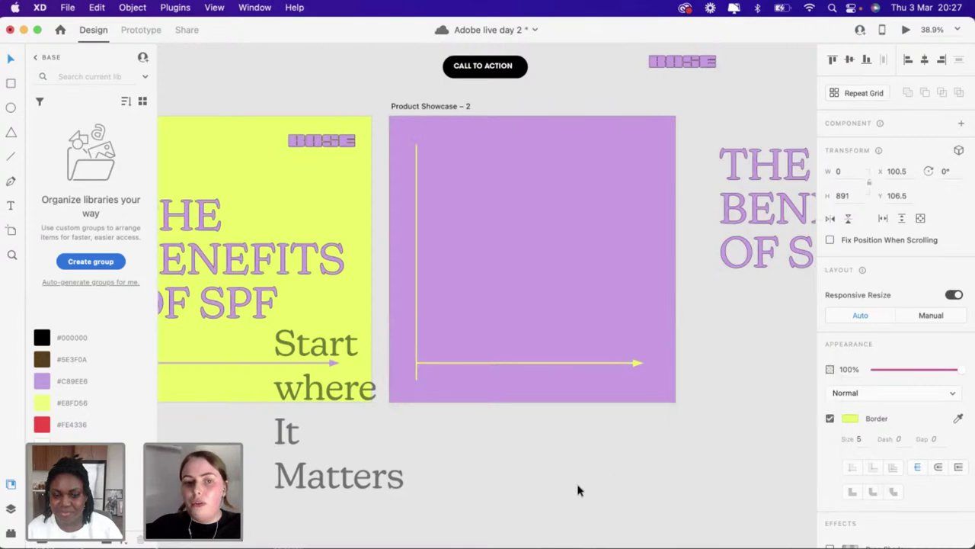
left_click(579, 490)
scroll(579, 490, "up", 2)
Turn the spare THE BENEFITS OF SPF text yellow and move it into the purple post
scroll(599, 341, "down", 3)
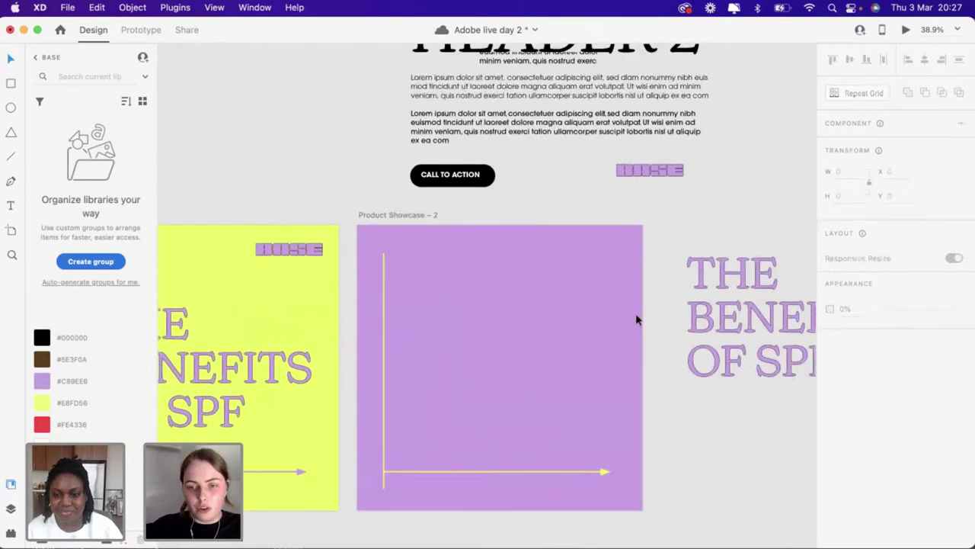
scroll(549, 328, "down", 2)
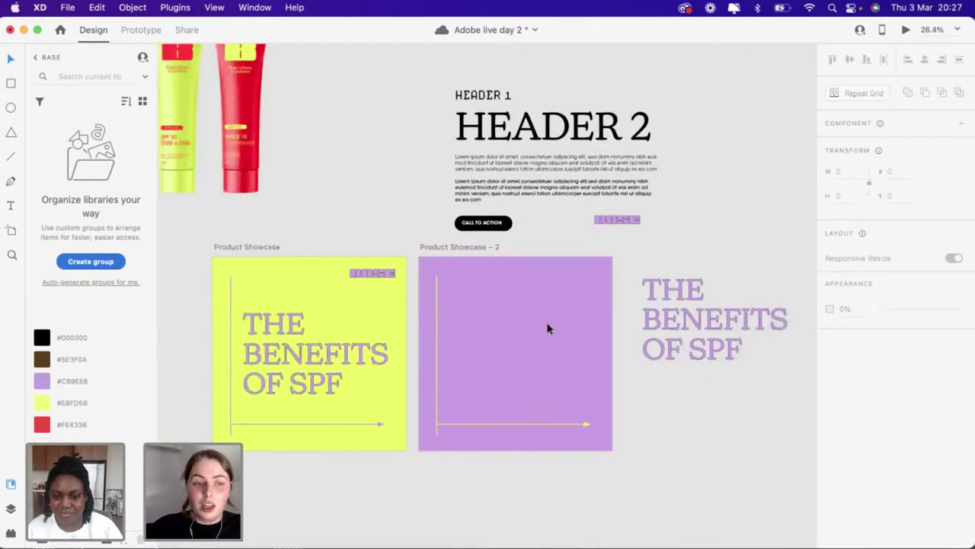
scroll(492, 346, "right", 3)
scroll(492, 346, "up", 1)
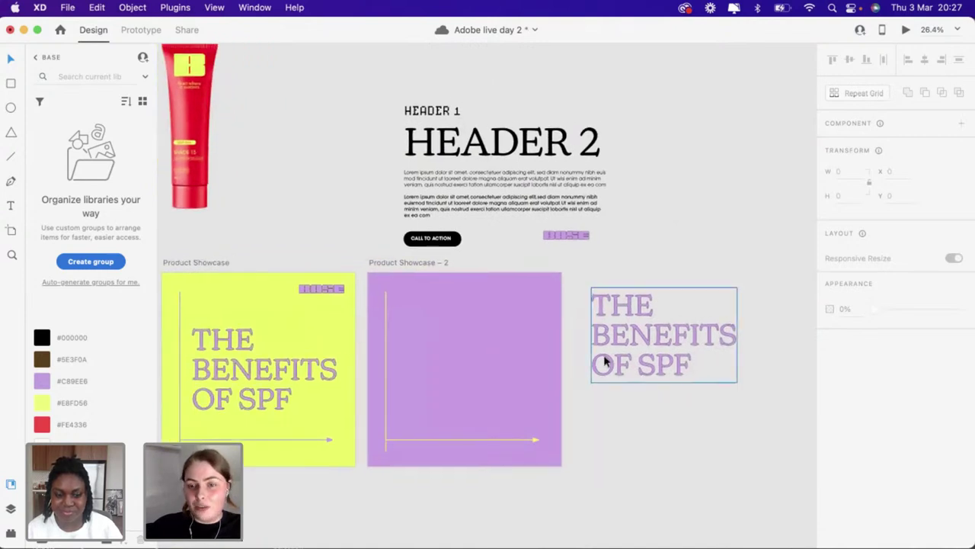
left_click(621, 366)
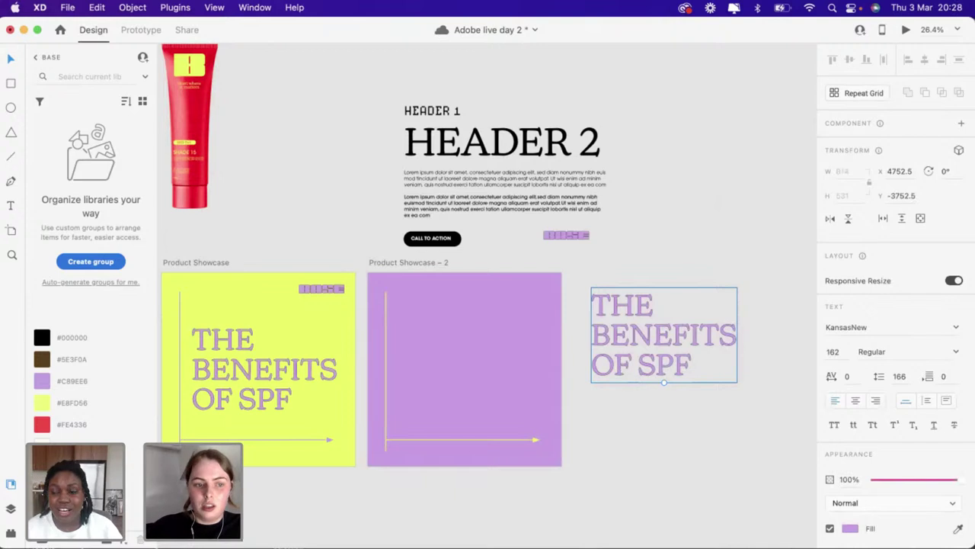
left_click(41, 403)
left_click_drag(633, 347, 445, 349)
Rewrite the text as HEADER and nudge it slightly lower
double_click(500, 371)
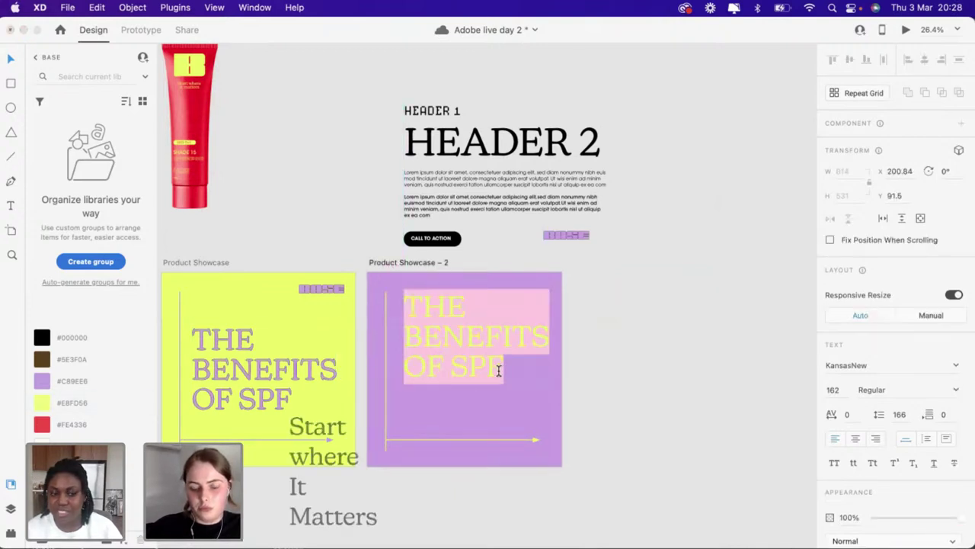
type("HEADER")
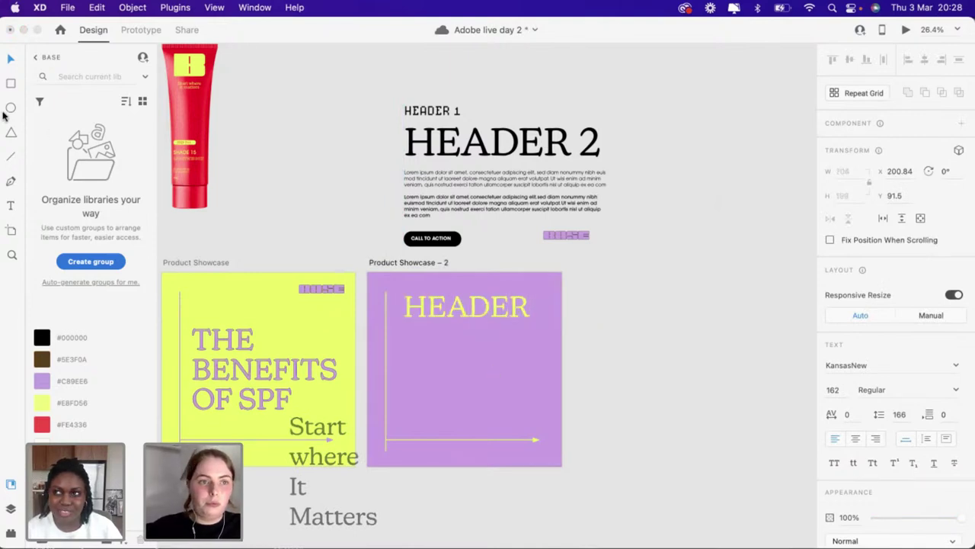
left_click(10, 59)
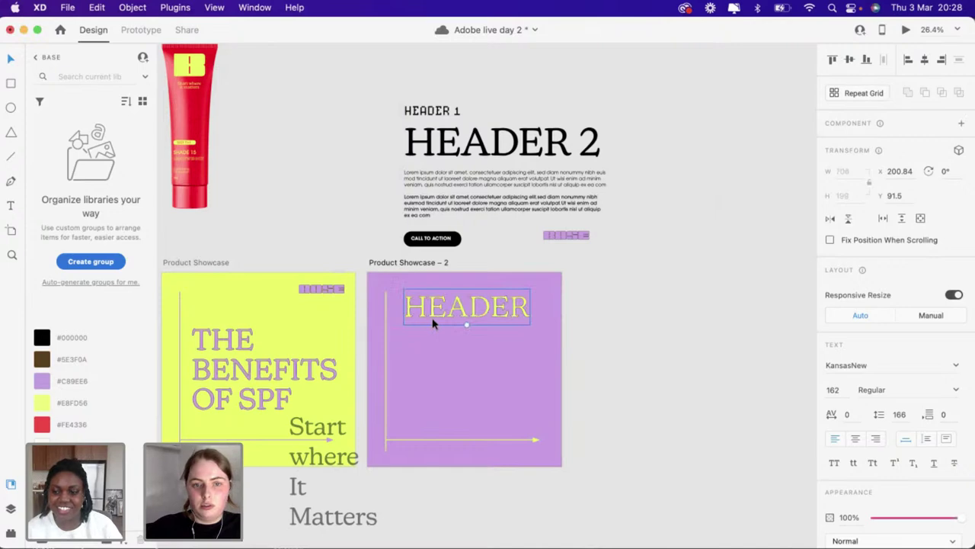
scroll(432, 324, "up", 5)
left_click_drag(404, 263, 406, 267)
left_click(699, 311)
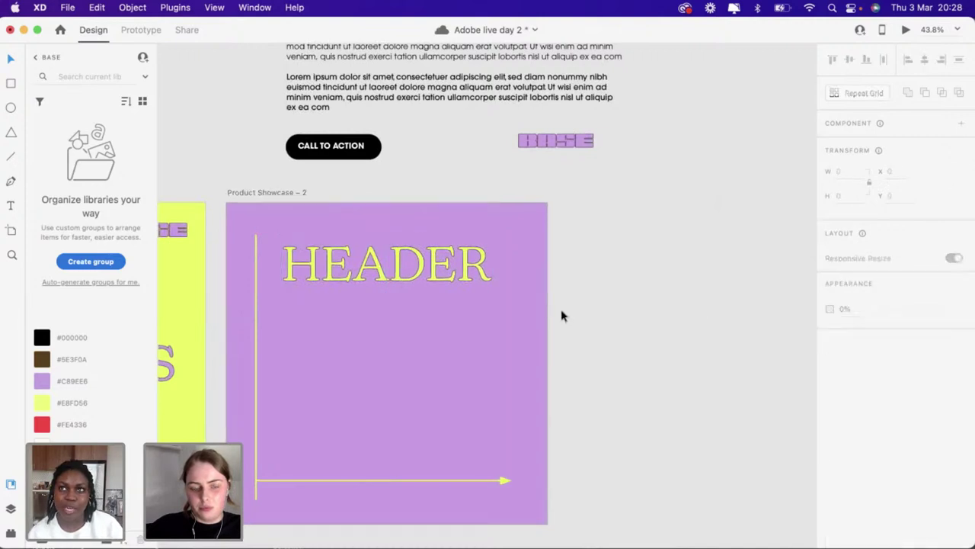
Draw a rectangle below HEADER to hold the body text
scroll(561, 315, "down", 3)
scroll(561, 315, "down", 2)
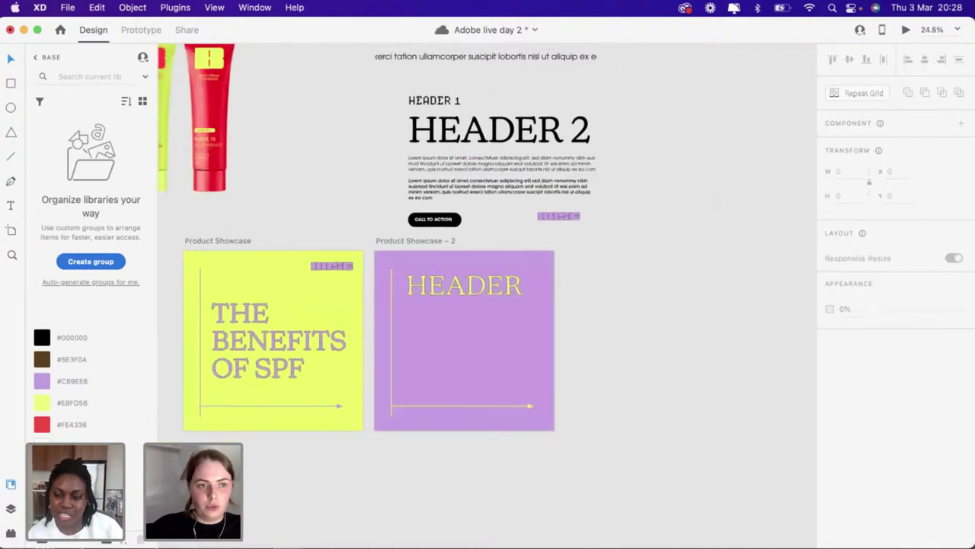
left_click(10, 83)
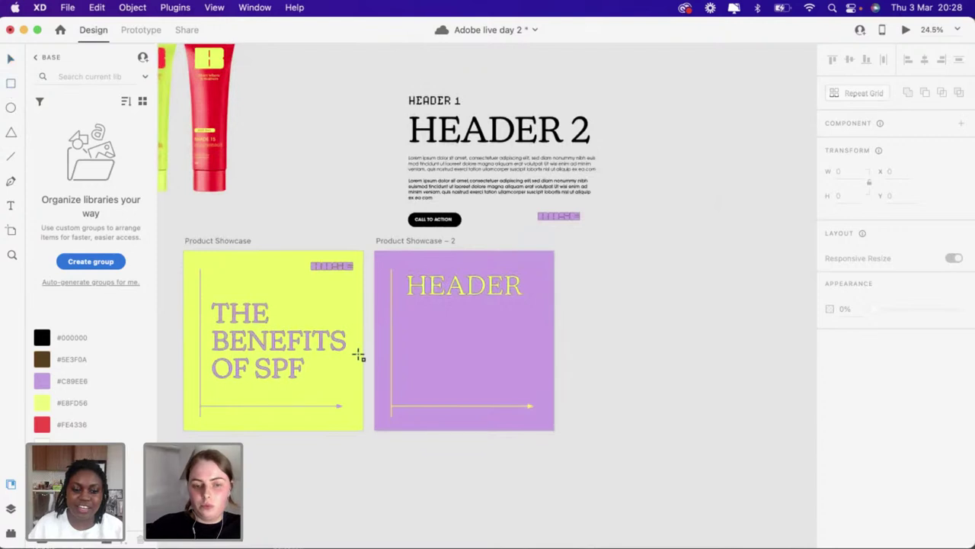
scroll(359, 355, "up", 3)
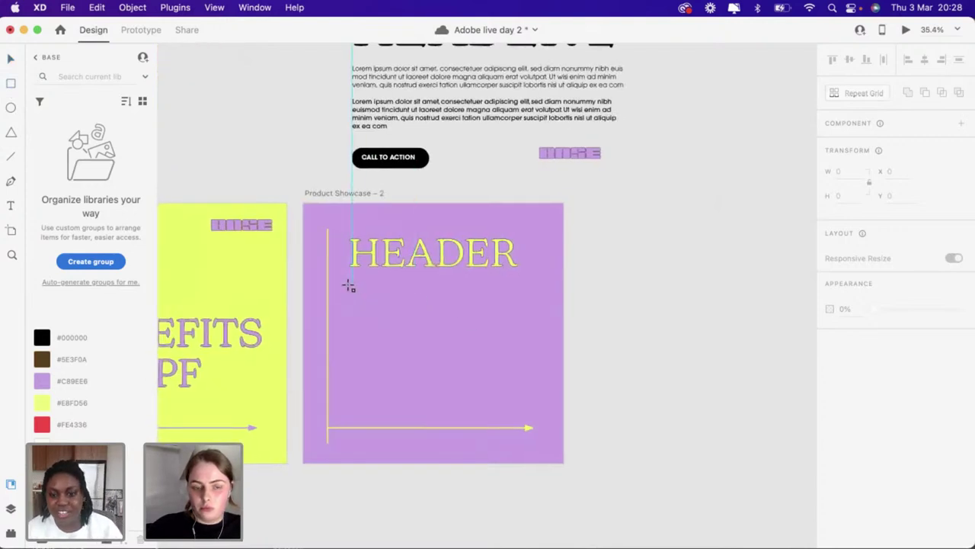
mouse_move(348, 285)
left_mouse_down()
mouse_move(461, 399)
mouse_move(518, 387)
left_mouse_up()
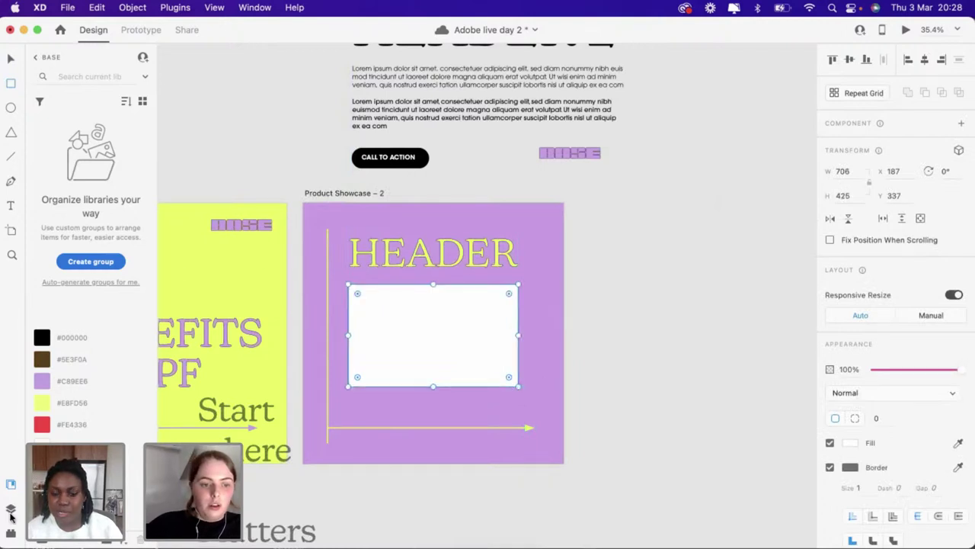
Fill the box with placeholder text using the Lorem Ipsum plugin
left_click(10, 515)
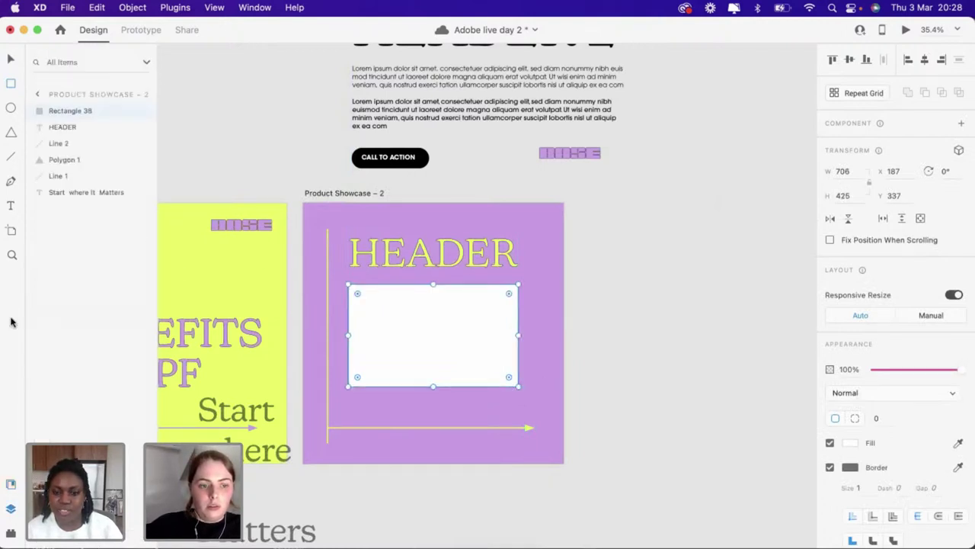
left_click(10, 484)
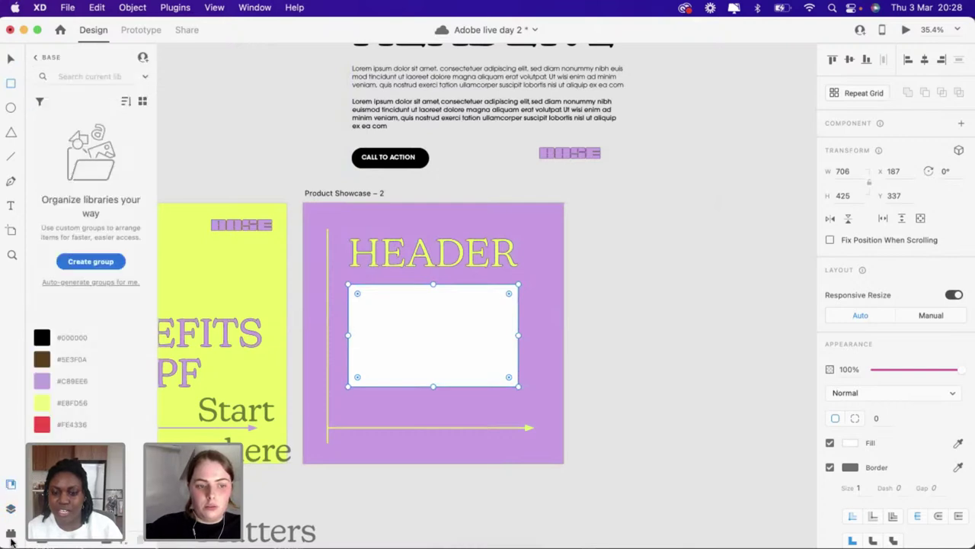
left_click(10, 534)
left_click(95, 120)
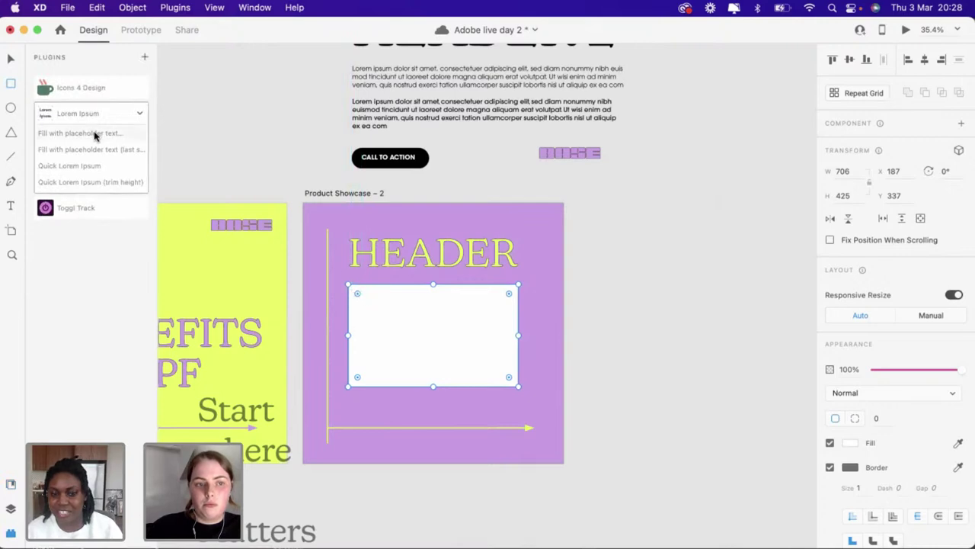
left_click(96, 132)
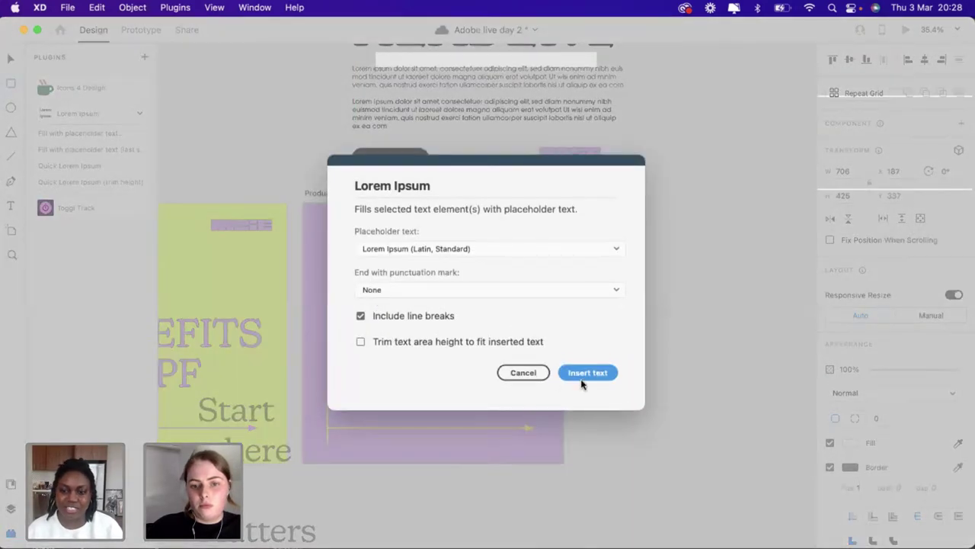
left_click(586, 374)
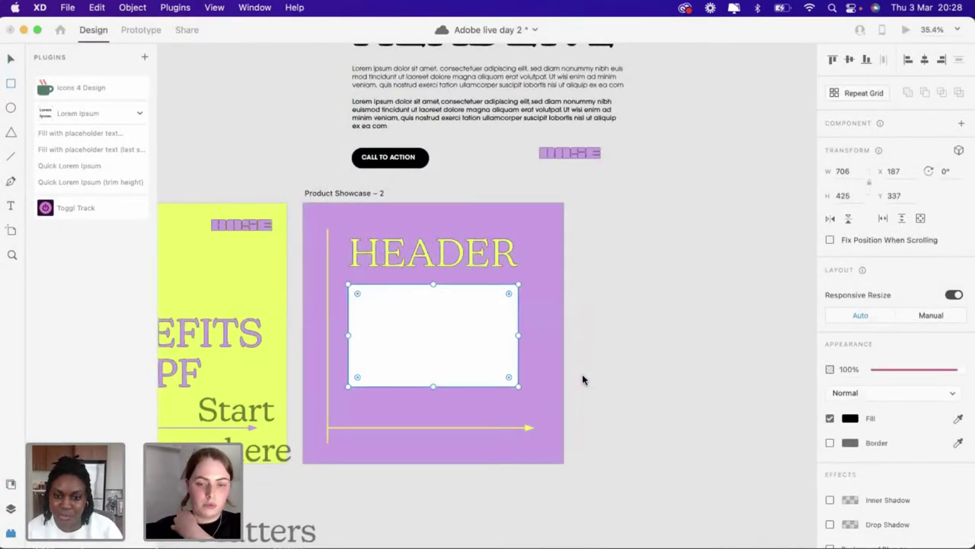
scroll(438, 356, "up", 5)
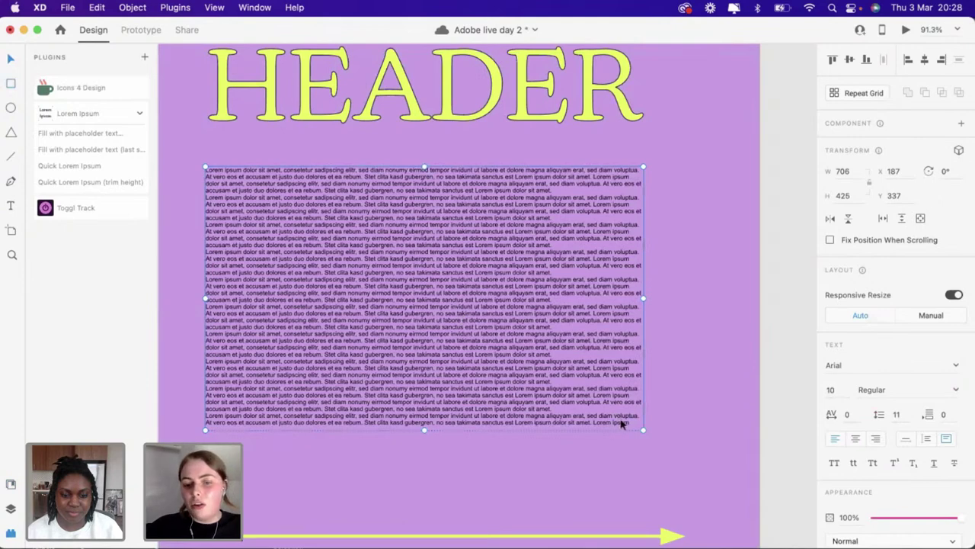
Trim the placeholder to its first paragraph, set it to size 30, and extend the box downward
double_click(623, 421)
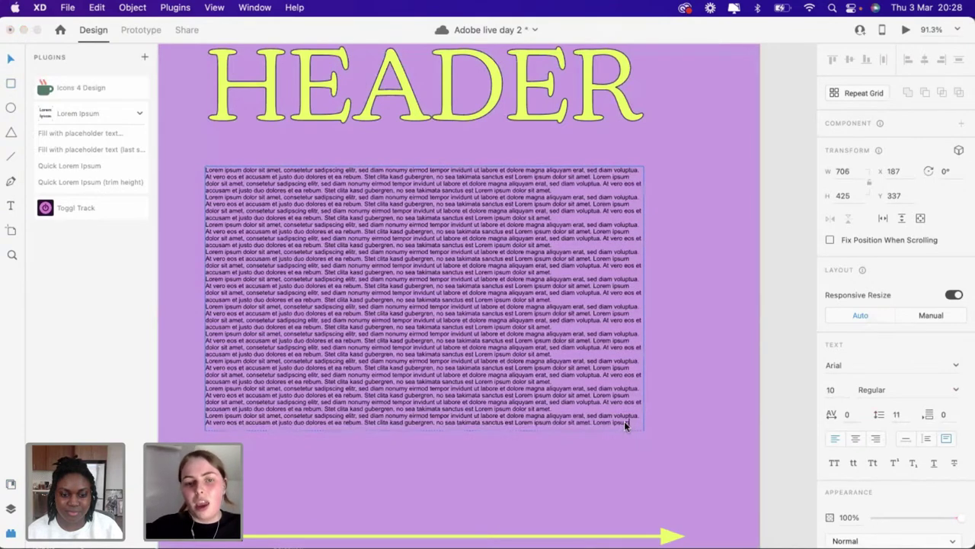
left_click_drag(624, 421, 189, 191)
key("BackSpace")
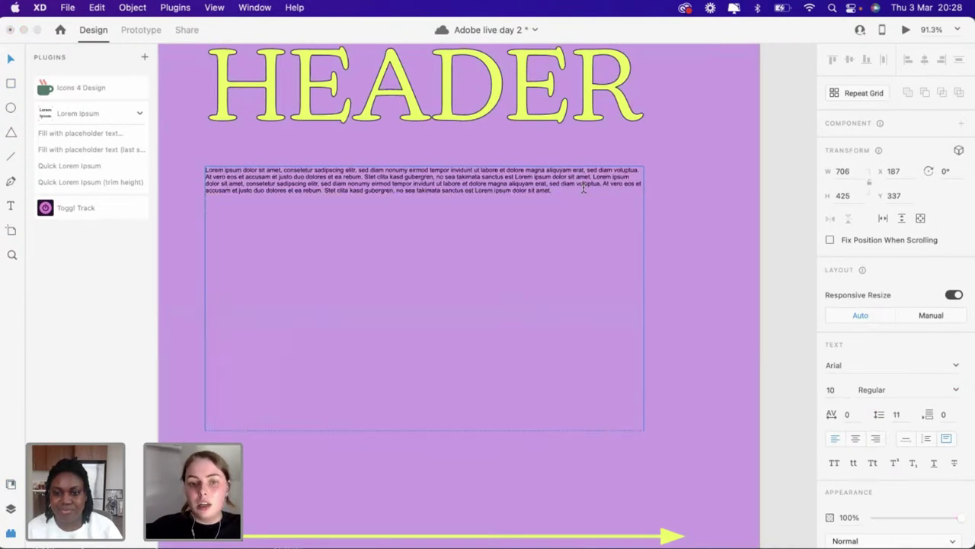
left_click_drag(580, 191, 177, 153)
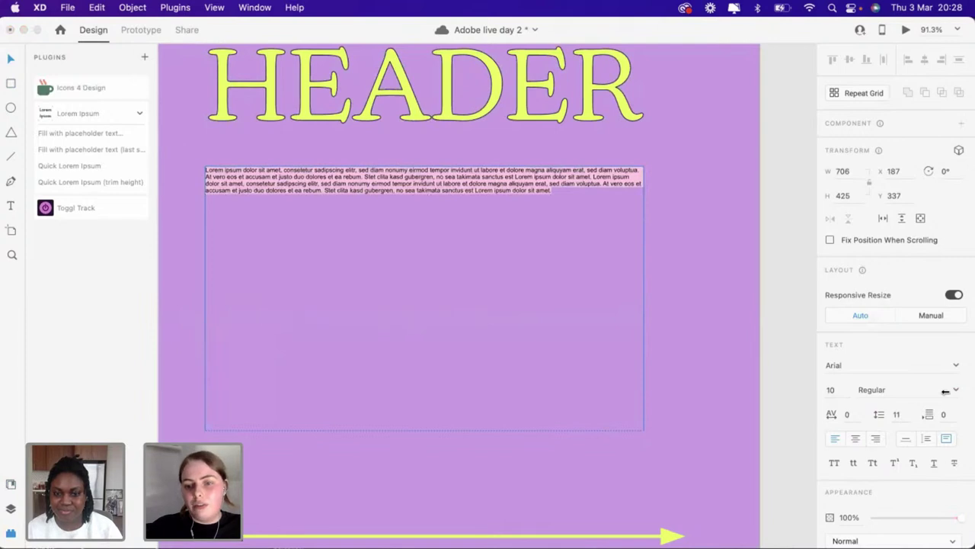
left_click(835, 390)
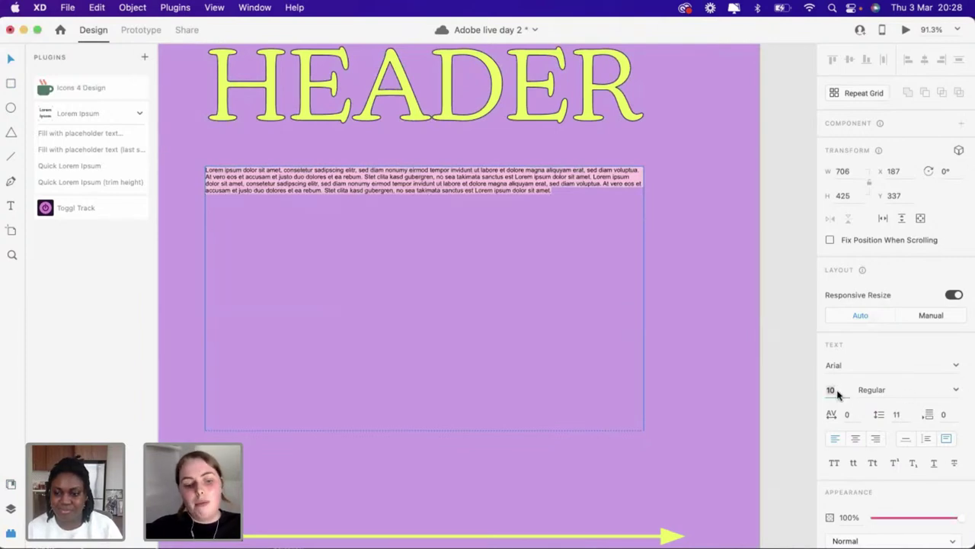
key("Return")
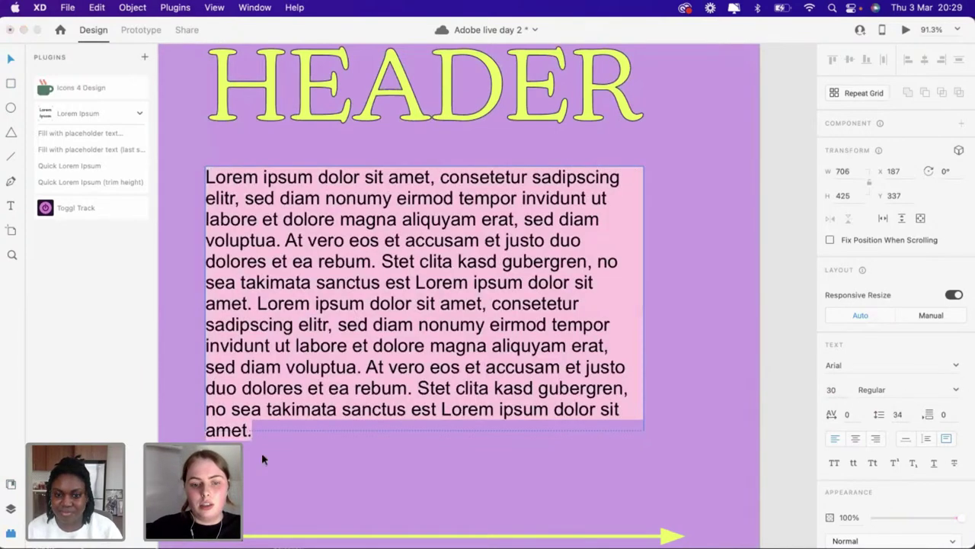
left_click(43, 132)
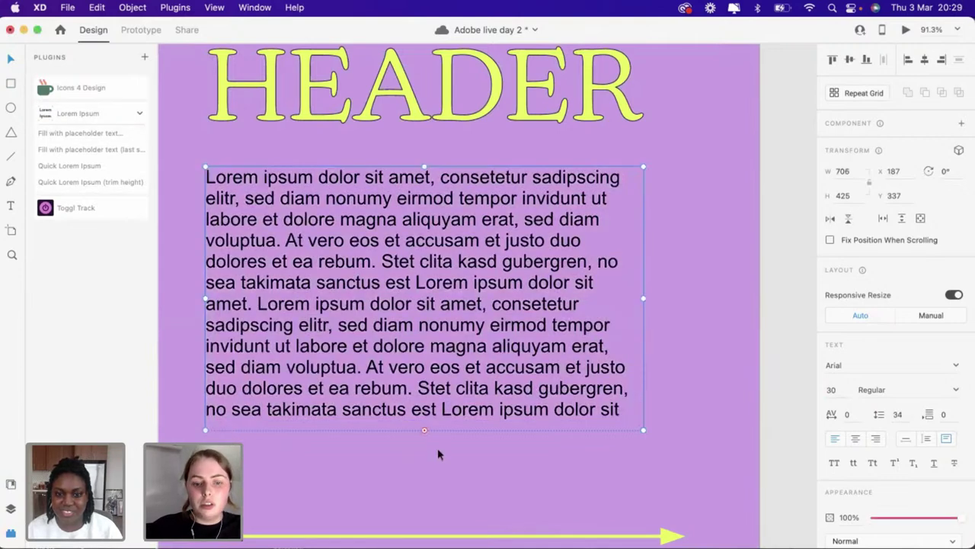
left_click_drag(425, 432, 425, 449)
Reposition the body text box slightly and lengthen it downward
scroll(425, 450, "down", 5)
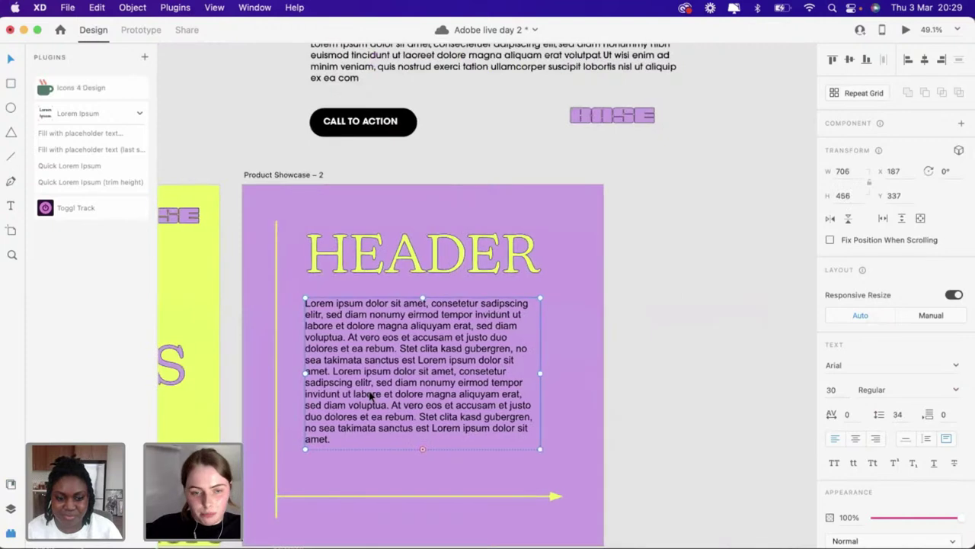
left_click_drag(373, 396, 371, 394)
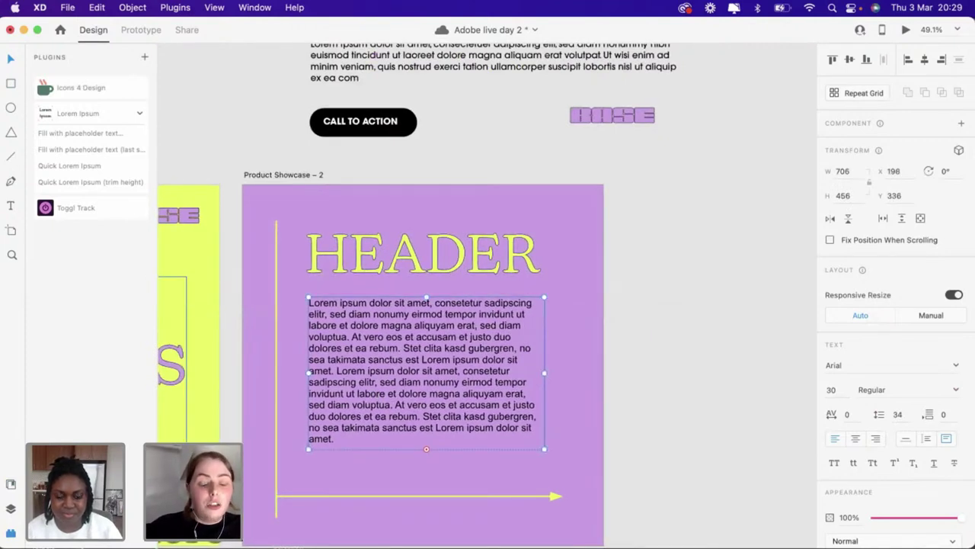
left_click_drag(374, 378, 375, 385)
left_click_drag(427, 456, 427, 470)
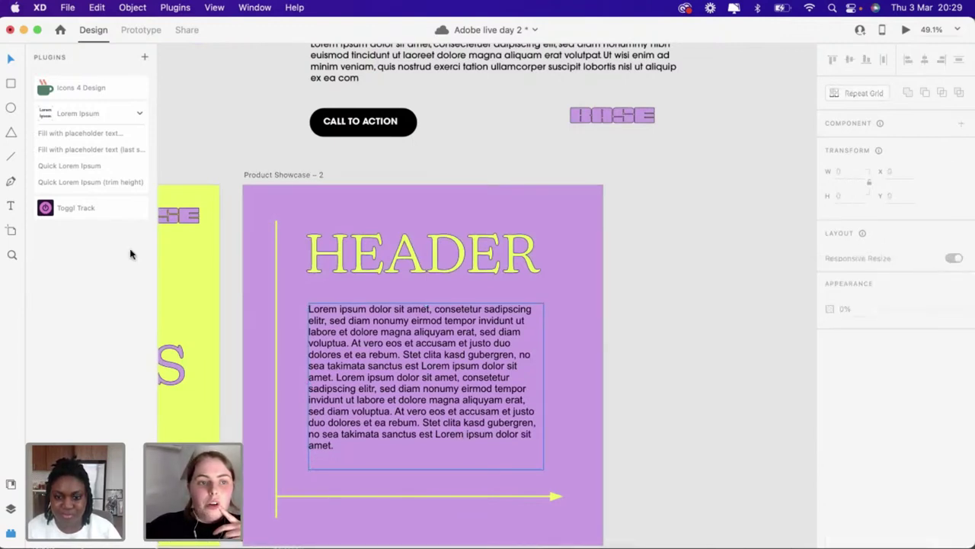
key("Escape")
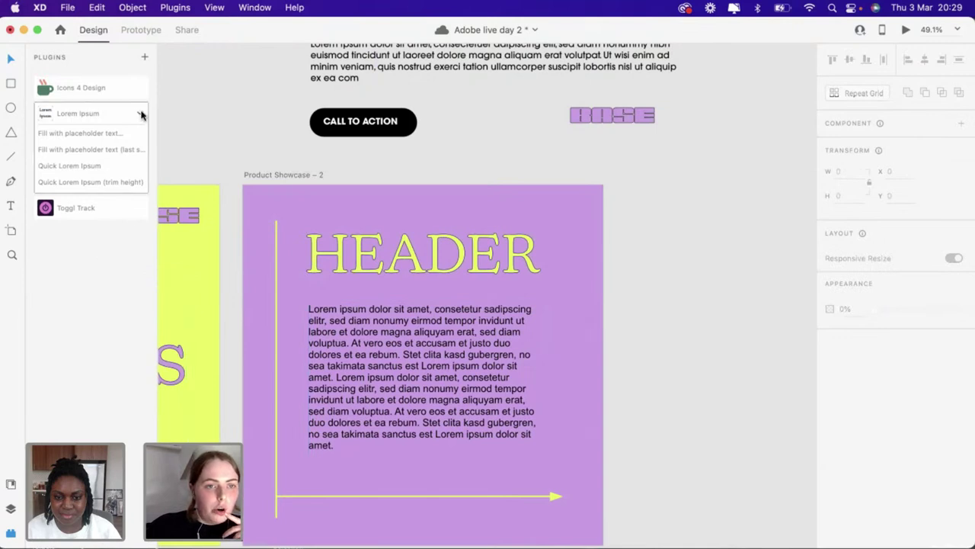
Nudge the body text box down and shorten it to 706×501, ending above the arrow
left_click(355, 373)
left_click_drag(354, 373, 355, 377)
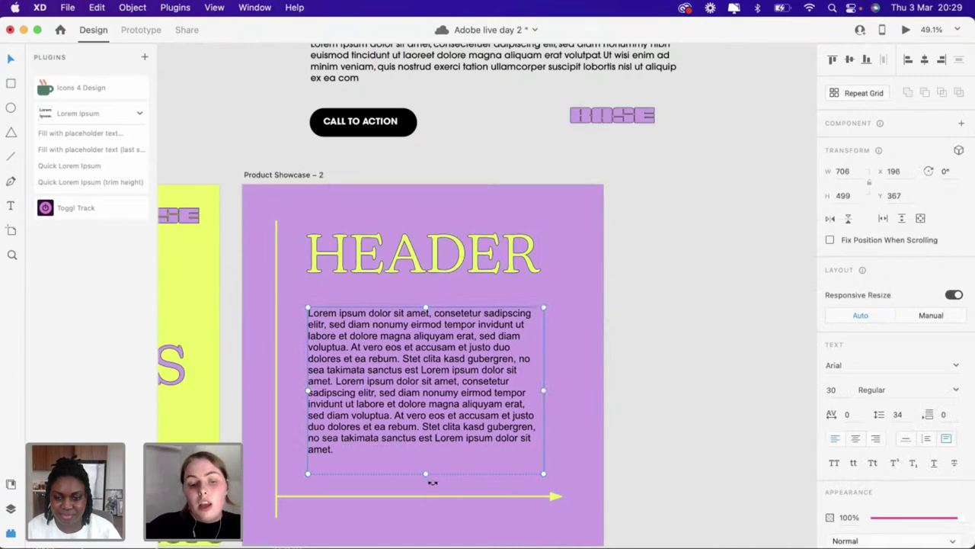
left_click_drag(426, 474, 428, 464)
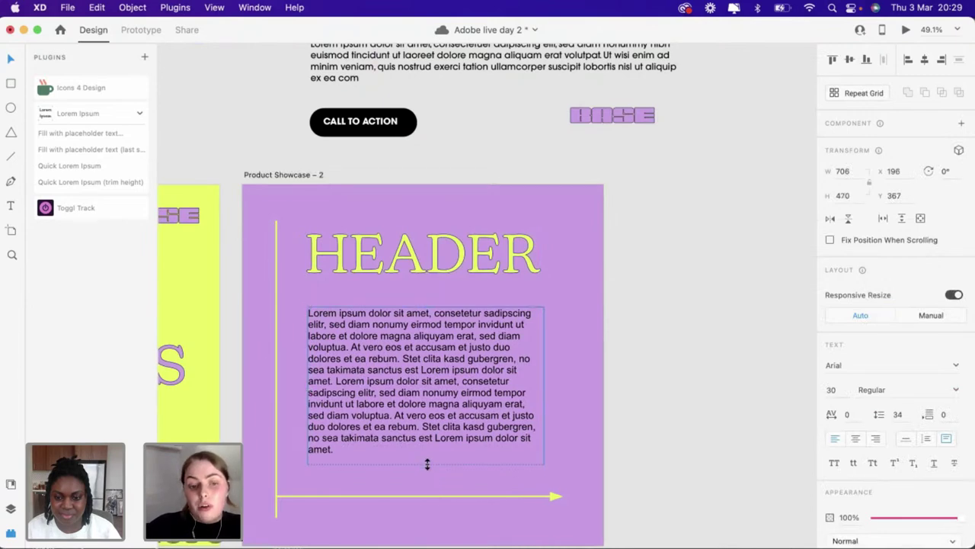
left_click(655, 400)
scroll(655, 400, "down", 3)
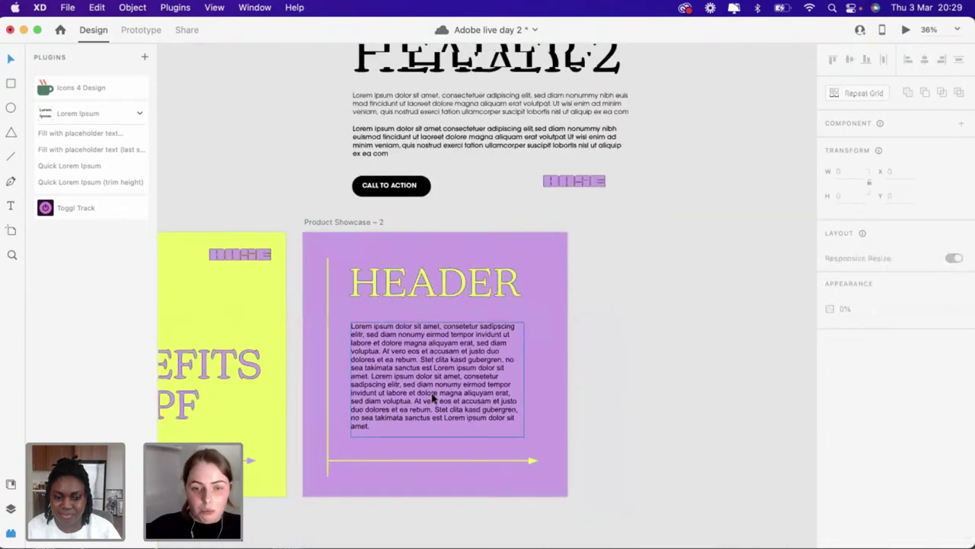
left_click(436, 437)
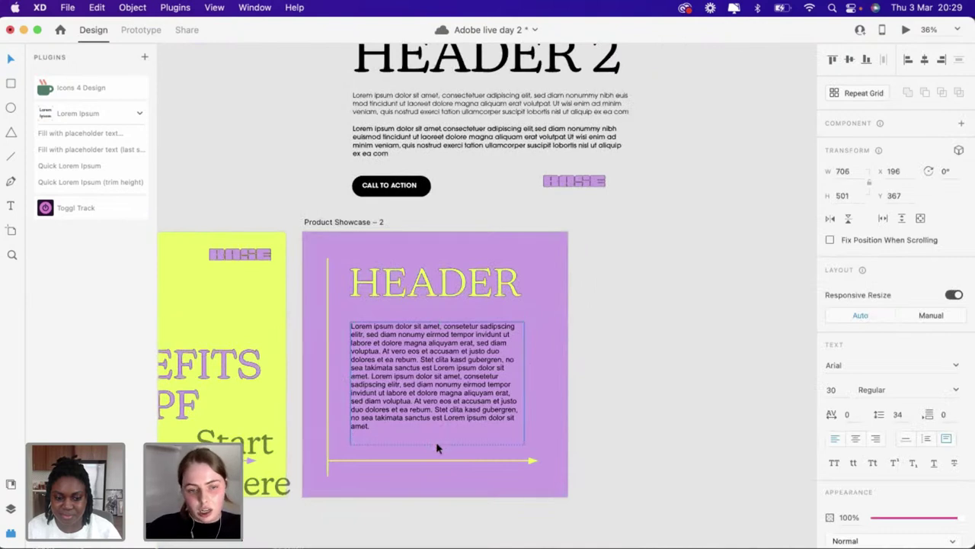
left_click(261, 492)
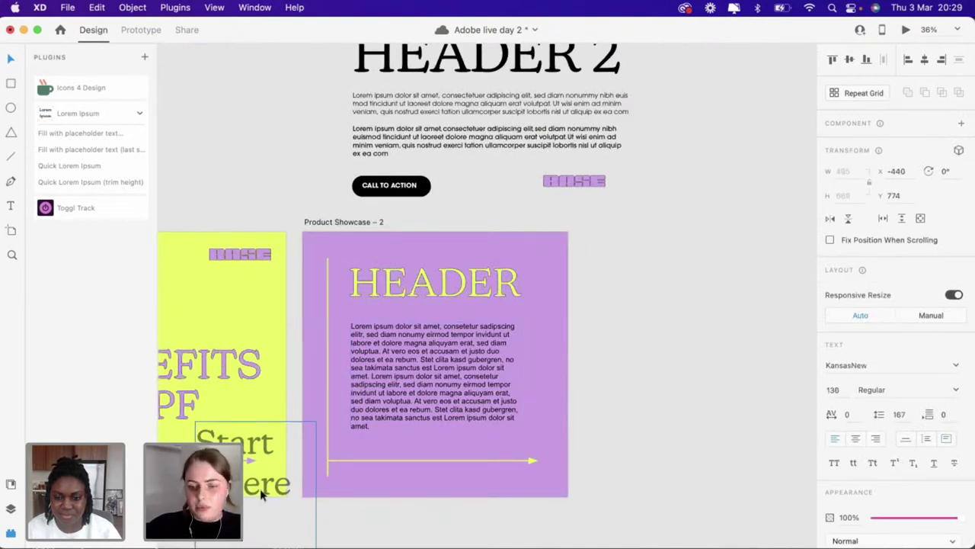
left_click(412, 419)
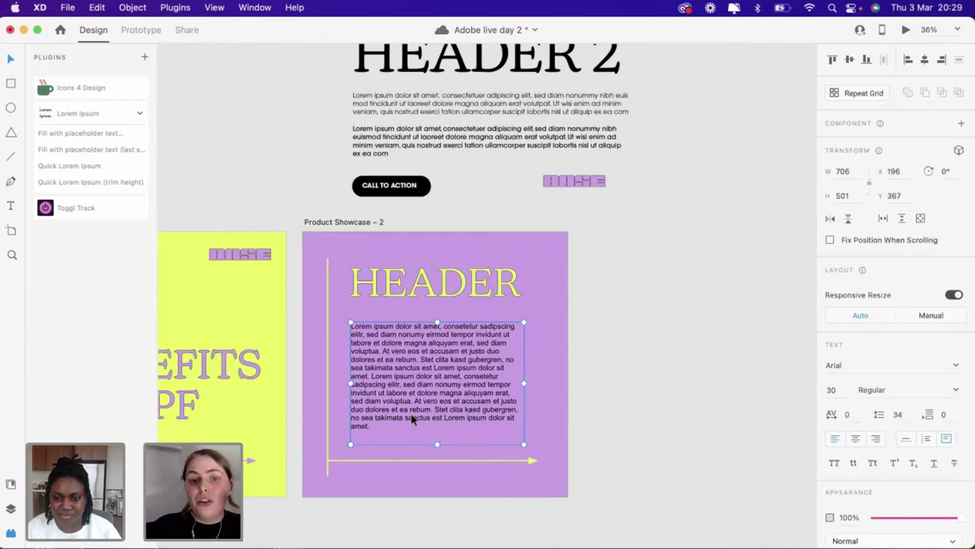
scroll(411, 415, "down", 3)
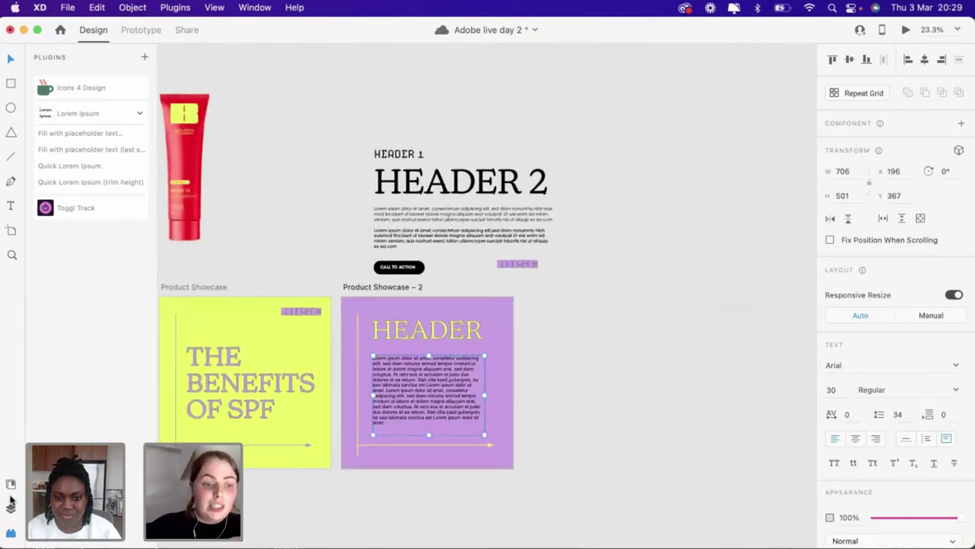
Recolour the body text from the document swatches, trying red #FE4336 and settling on yellow #E8FD56
left_click(10, 485)
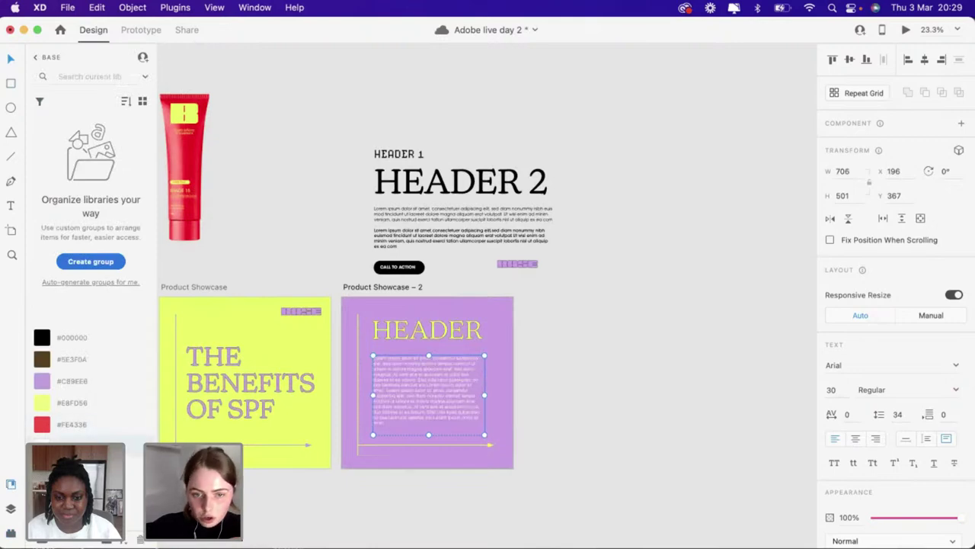
scroll(297, 389, "up", 10)
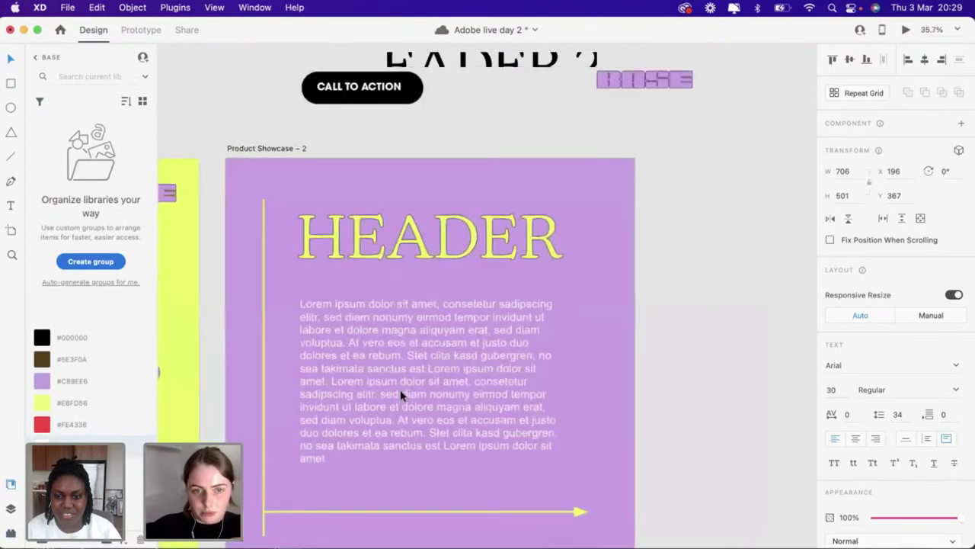
left_click(42, 424)
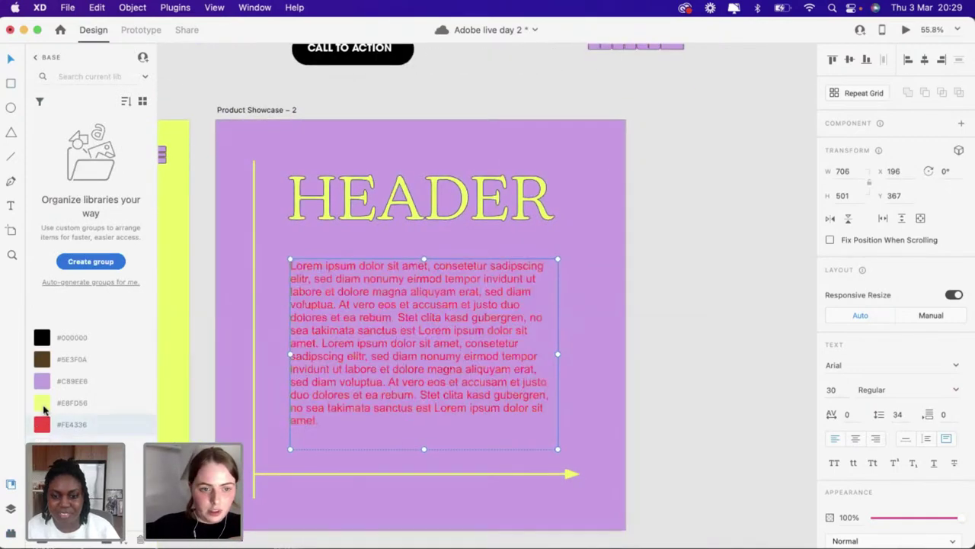
left_click(44, 402)
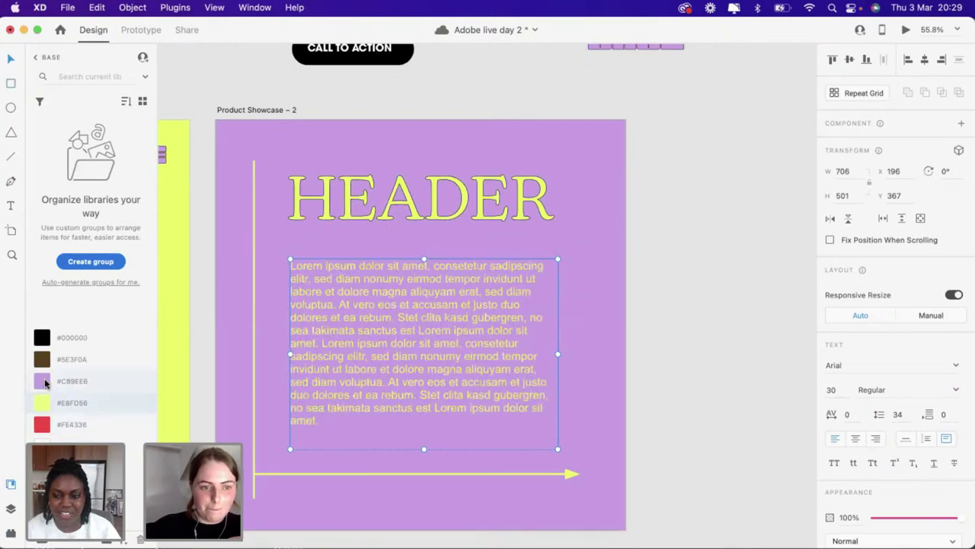
left_click(43, 383)
scroll(396, 355, "down", 5)
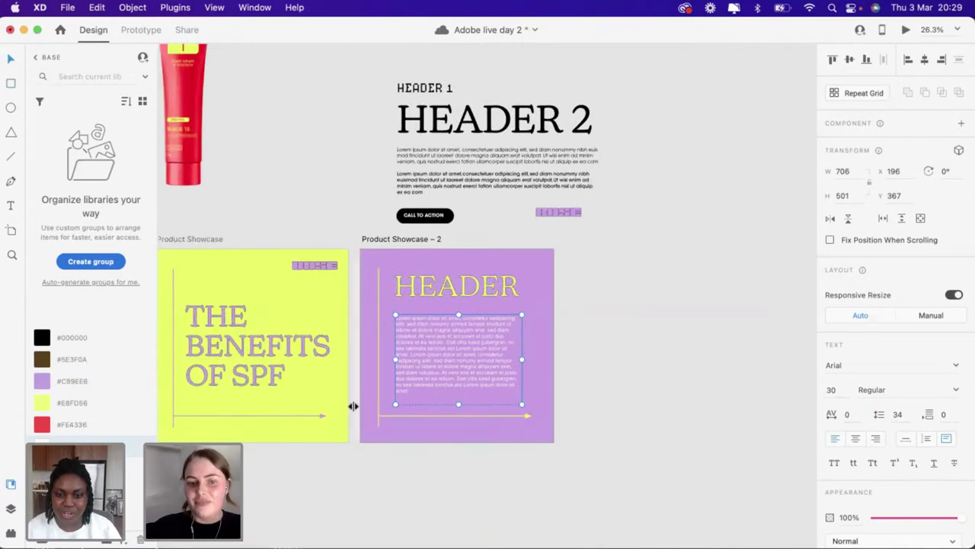
scroll(353, 406, "up", 6)
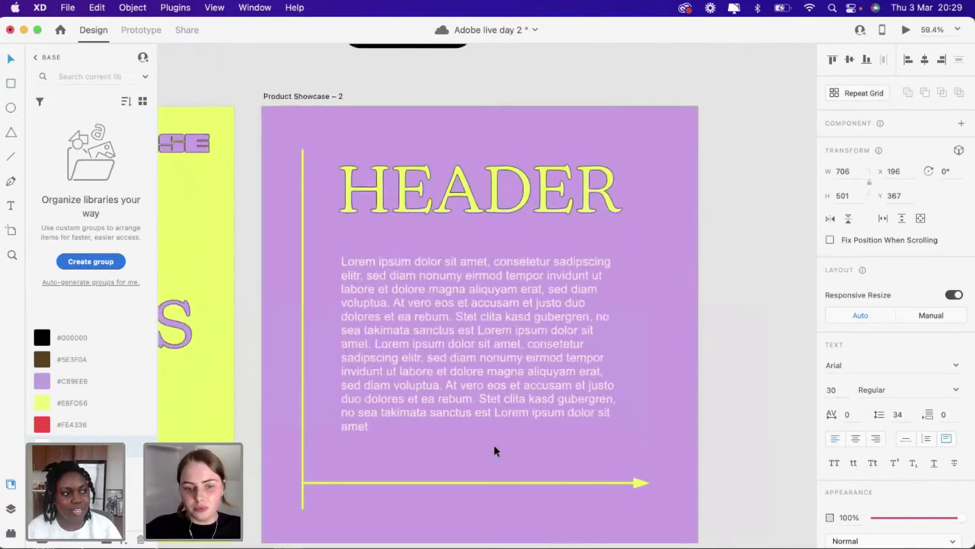
left_click(715, 348)
Shift the body text box and the HEADER slightly lower
scroll(717, 345, "down", 4)
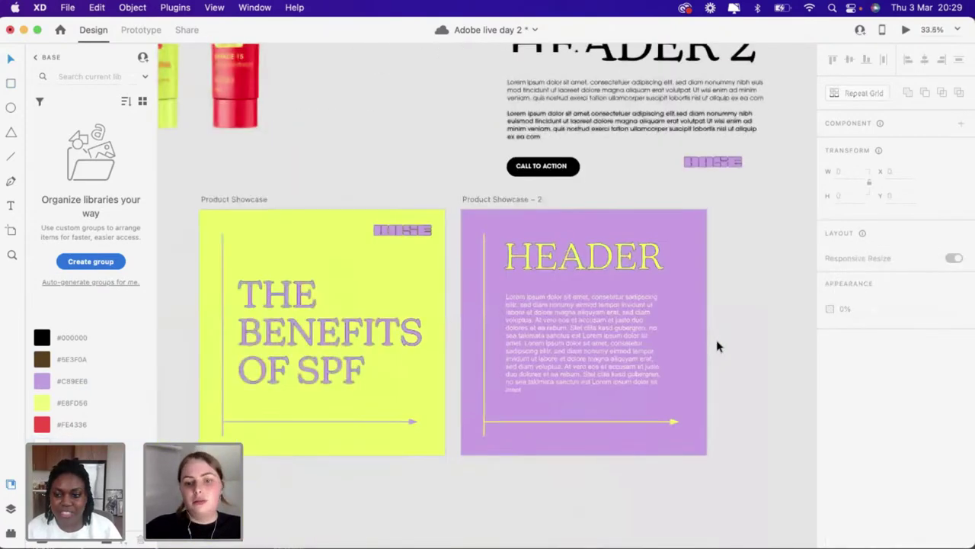
scroll(610, 366, "right", 2)
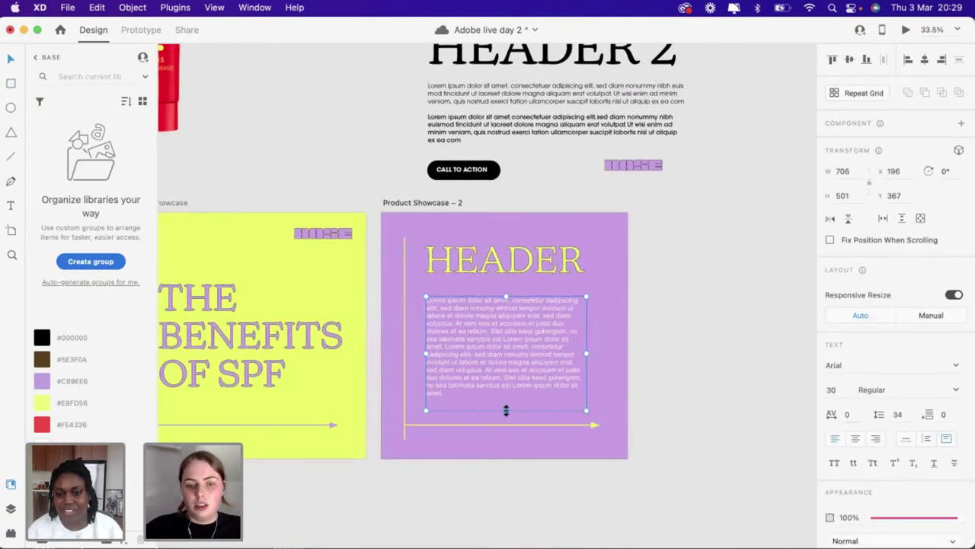
left_click_drag(494, 371, 496, 376)
left_click_drag(470, 274, 468, 278)
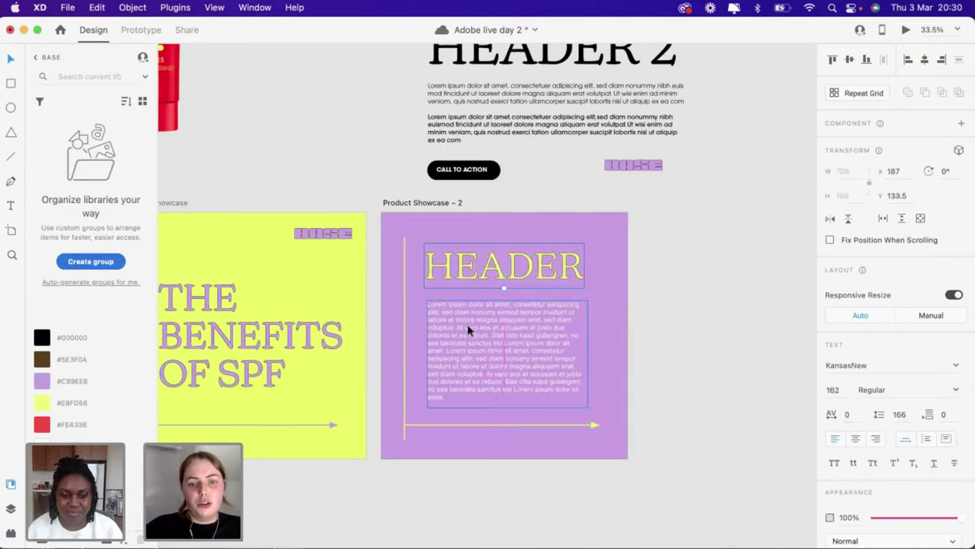
Widen the body text box to 720×448, then lower it and nudge HEADER down
left_click(468, 328)
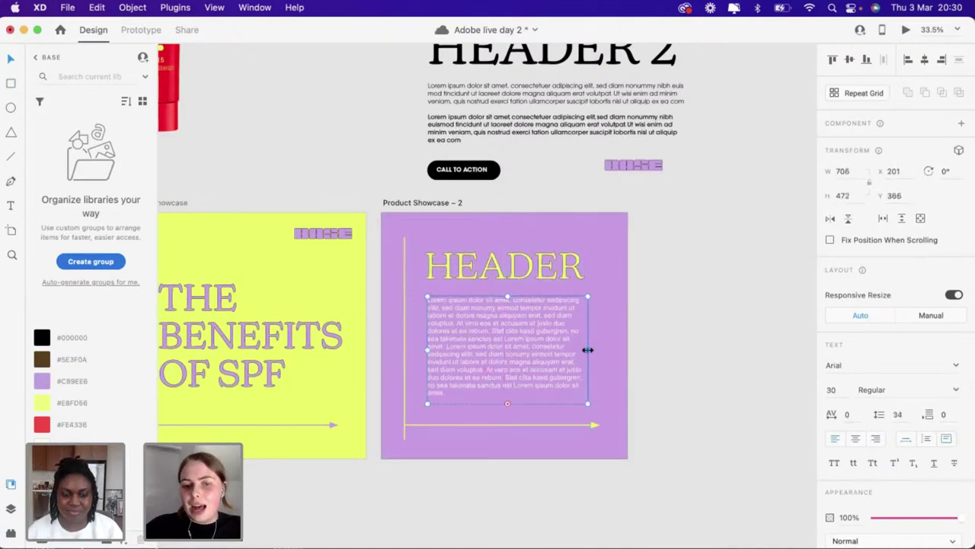
left_click_drag(588, 350, 591, 351)
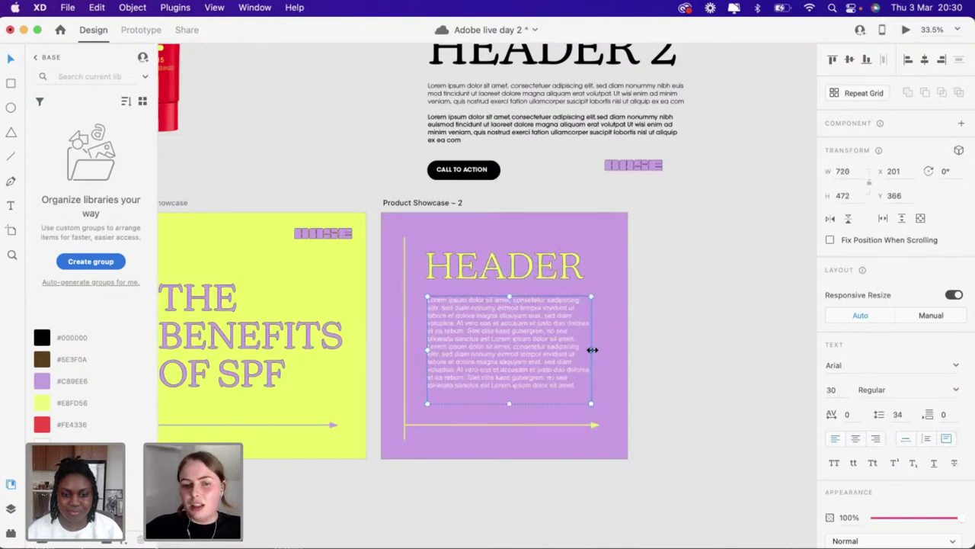
left_click(672, 358)
scroll(522, 373, "up", 2)
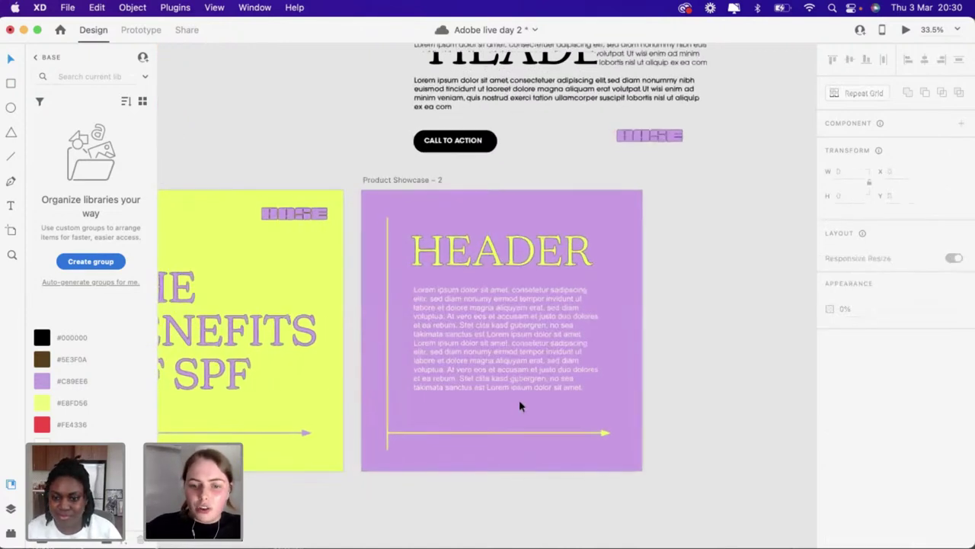
left_click(515, 404)
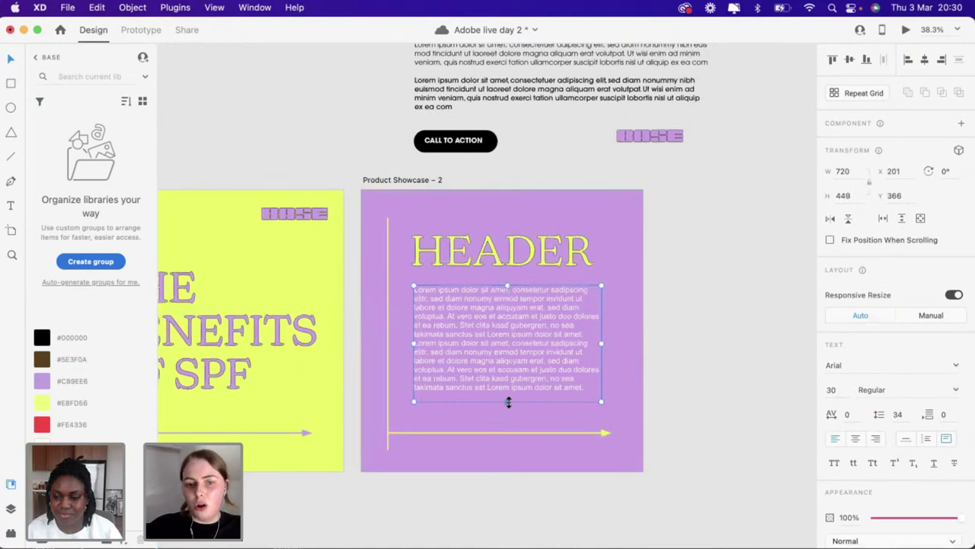
left_click_drag(501, 365, 500, 367)
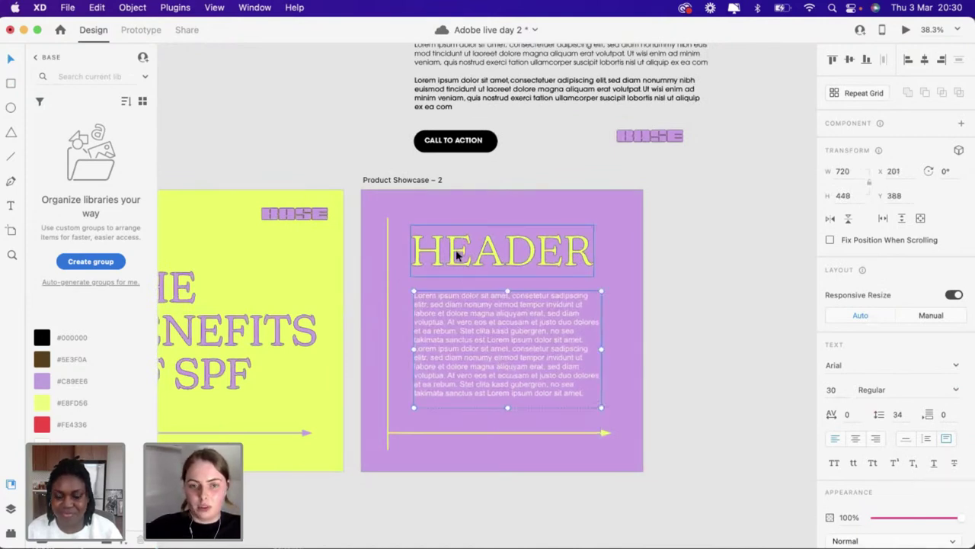
left_click_drag(457, 256, 457, 260)
Copy the BASE logo into the purple post's top-right corner and colour it #E8FD56
scroll(457, 258, "down", 2)
left_click(307, 221)
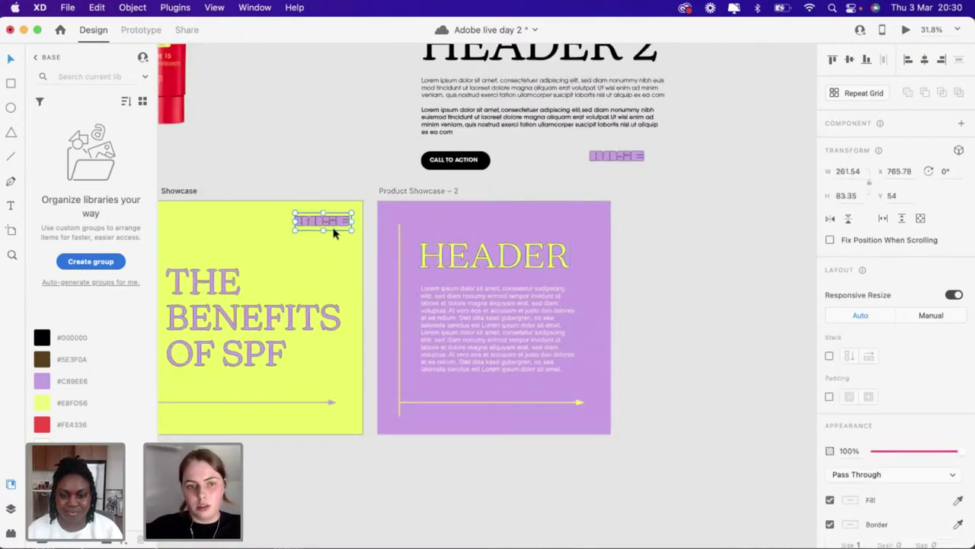
left_click_drag(582, 218, 581, 216)
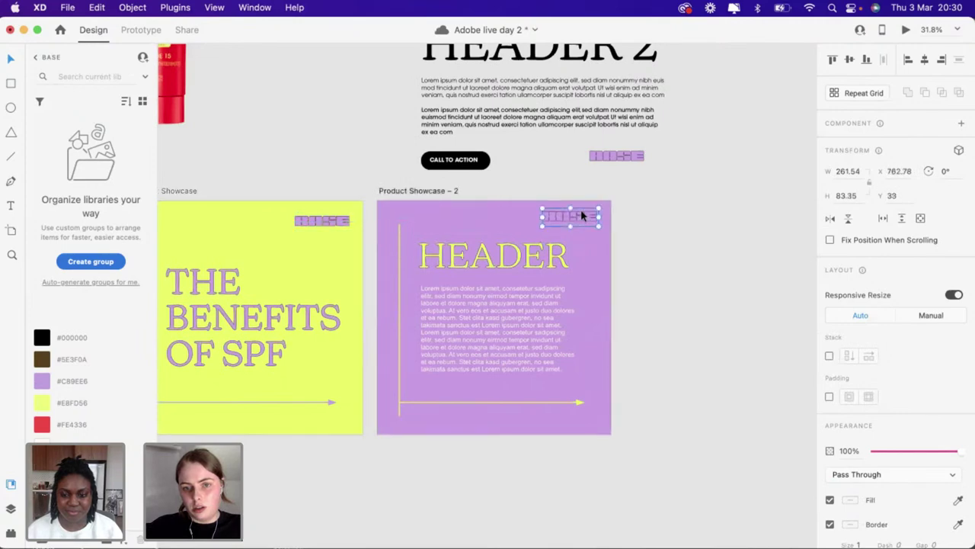
scroll(582, 215, "up", 5)
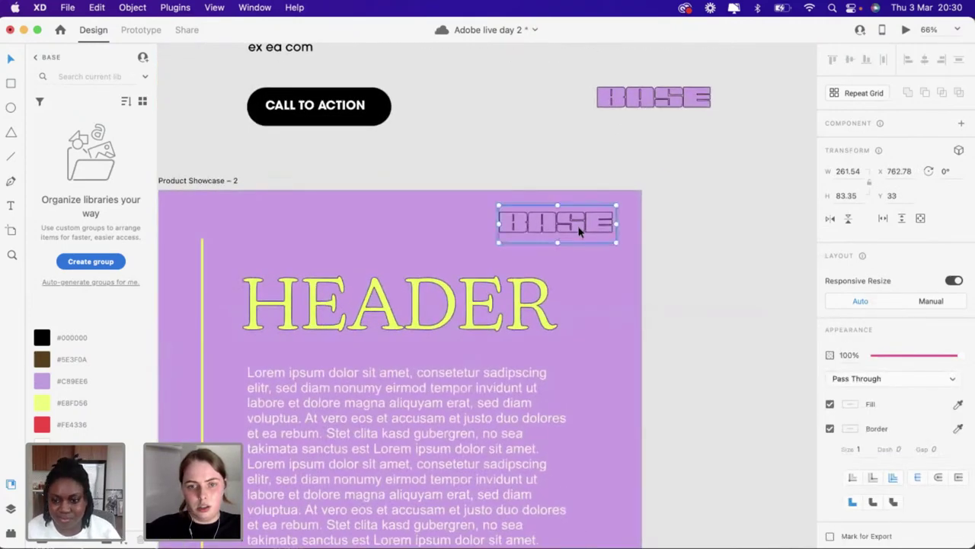
left_click(42, 405)
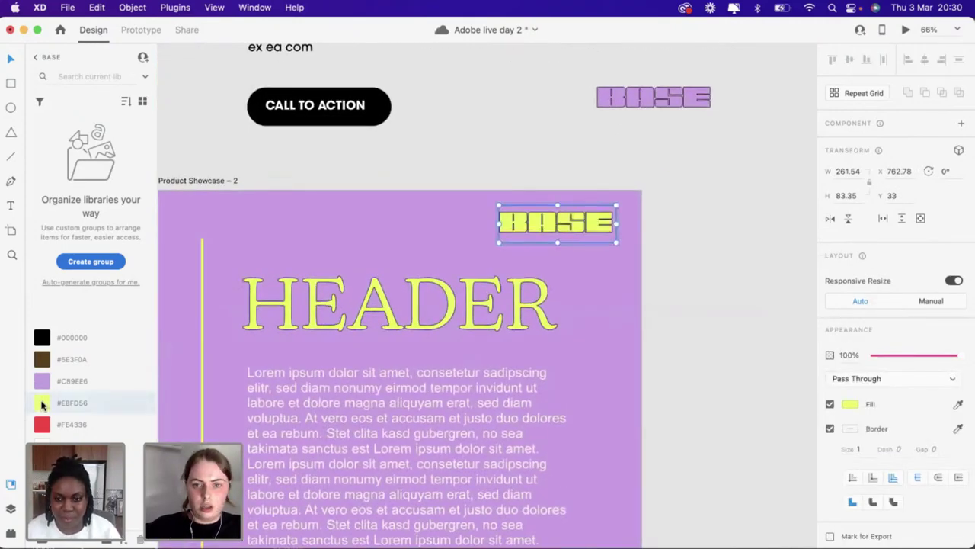
scroll(670, 246, "down", 5)
left_click(670, 245)
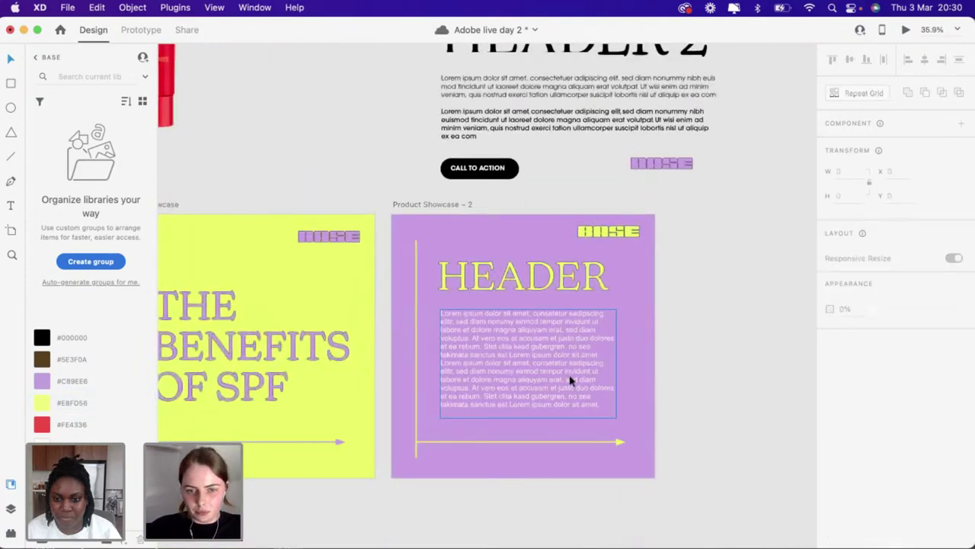
scroll(570, 381, "down", 5)
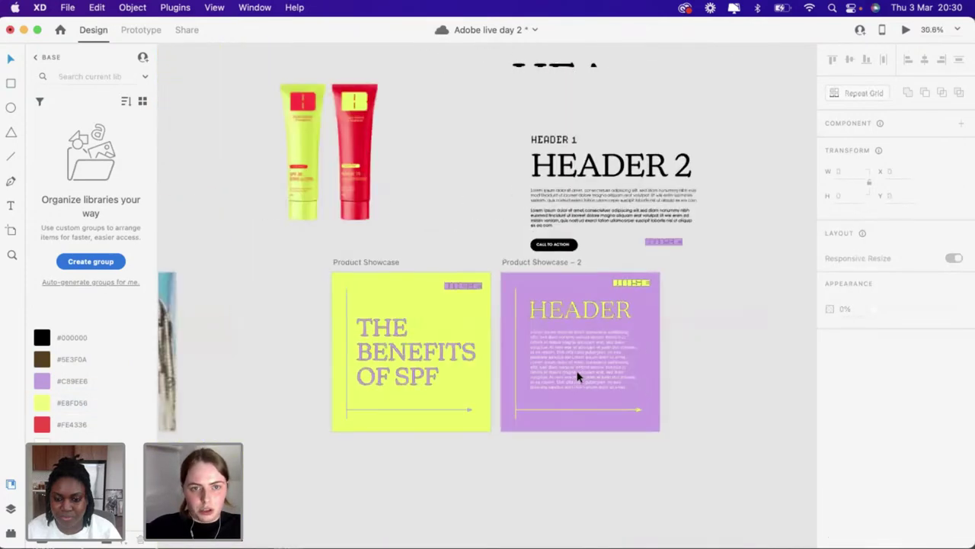
scroll(576, 376, "up", 2)
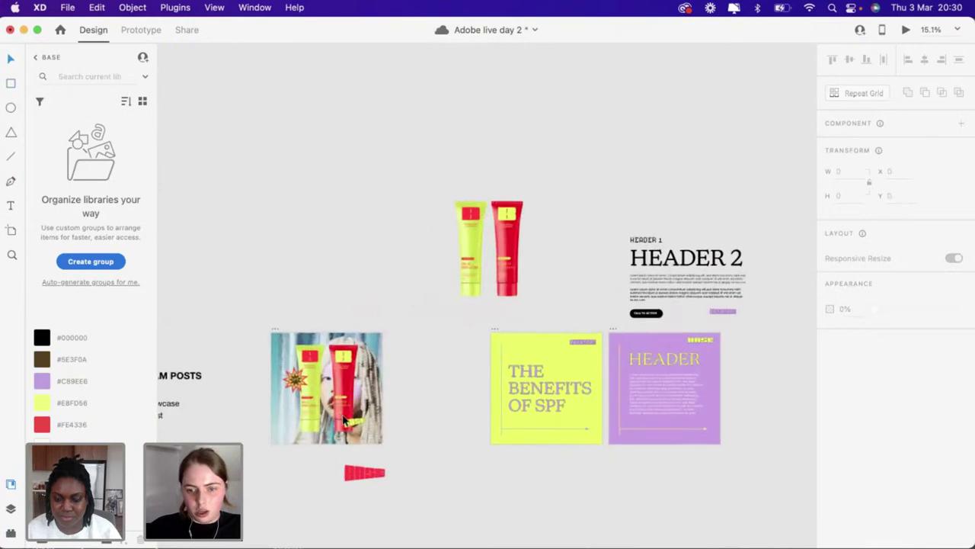
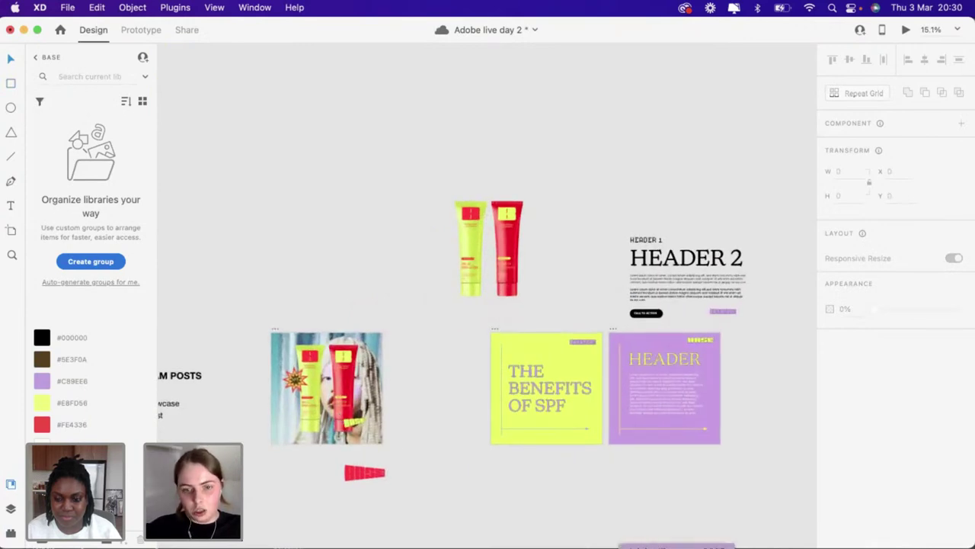
In Illustrator, duplicate the UVB + UVA lettering beside the artboard, then return to XD
key("super+Tab")
scroll(476, 372, "down", 3)
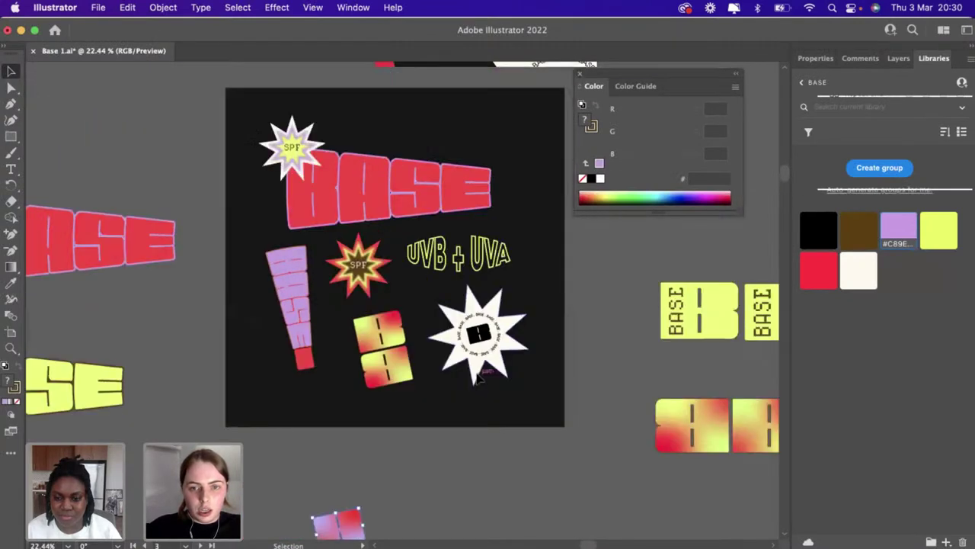
scroll(477, 378, "up", 3)
scroll(477, 378, "right", 2)
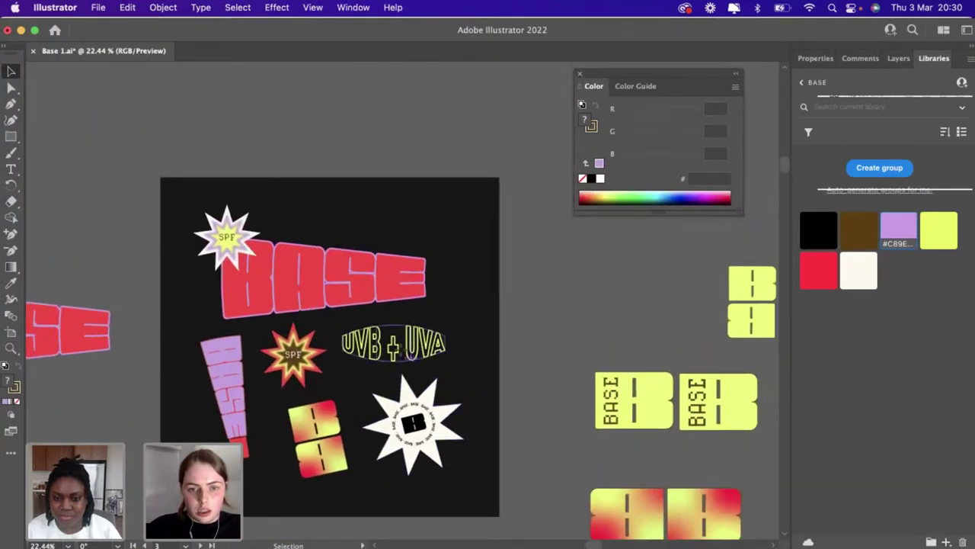
left_click(402, 355)
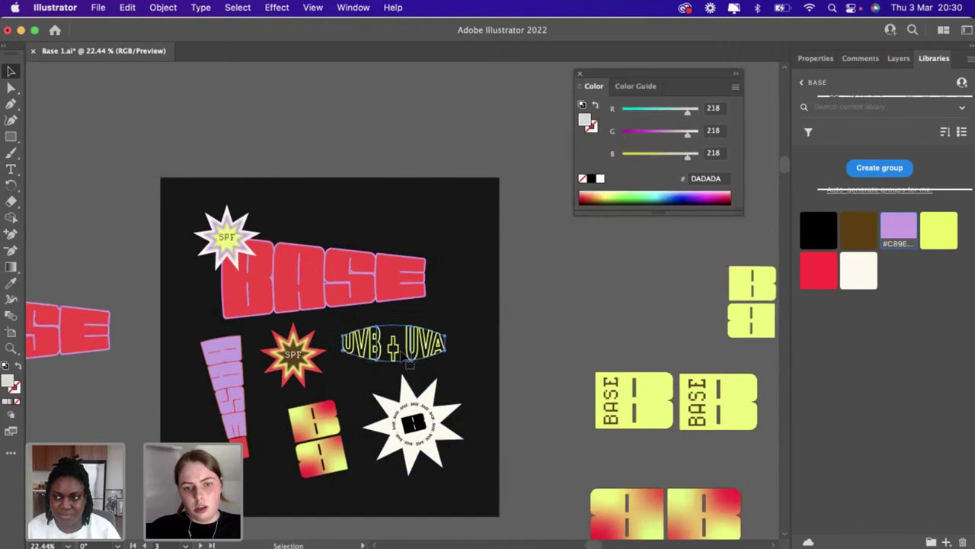
left_click_drag(410, 364, 428, 314)
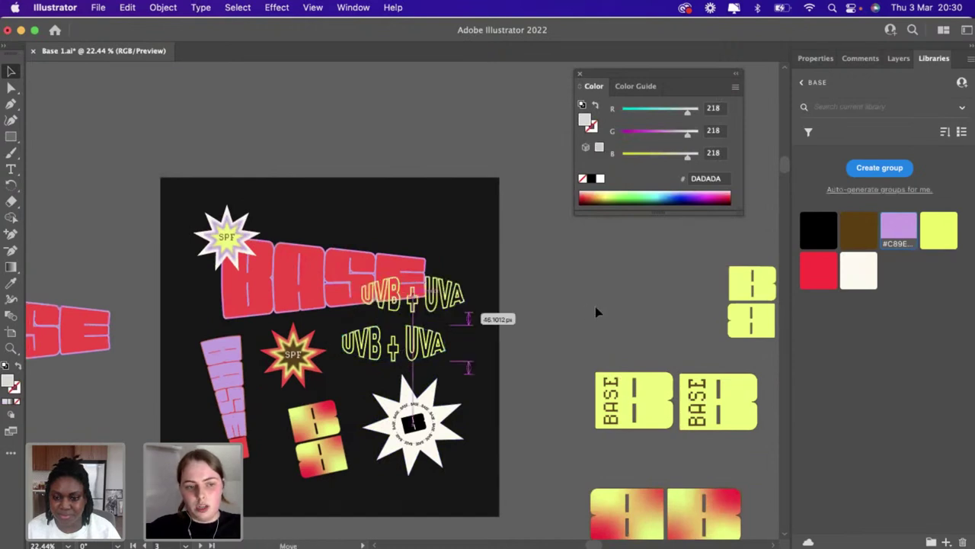
left_click_drag(597, 311, 602, 315)
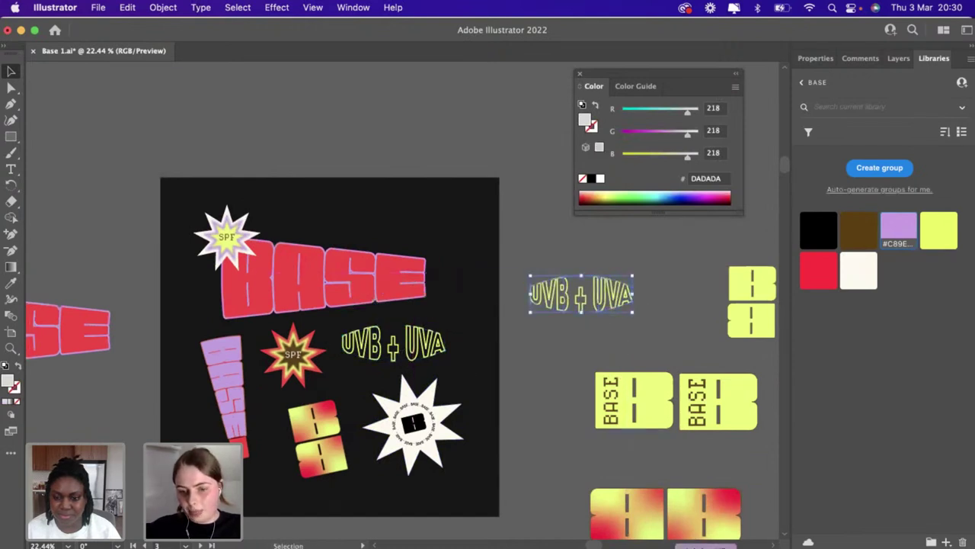
key("super+Tab")
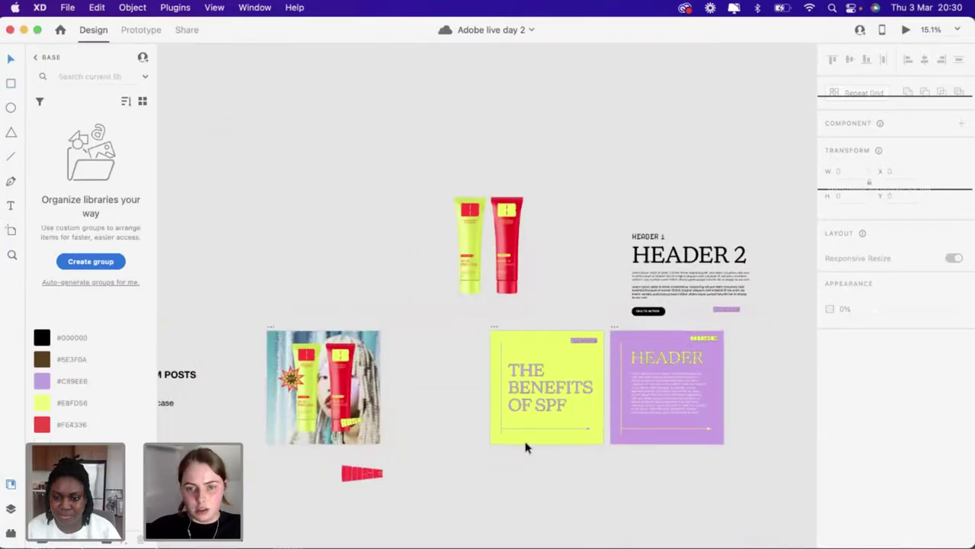
scroll(526, 447, "up", 5)
type("UVB + UVA")
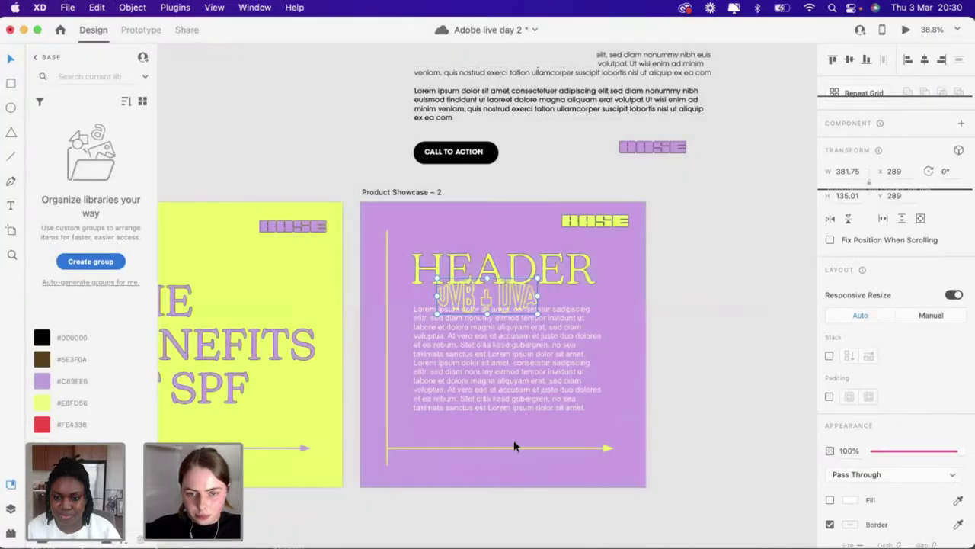
left_click_drag(515, 447, 526, 452)
key("Delete")
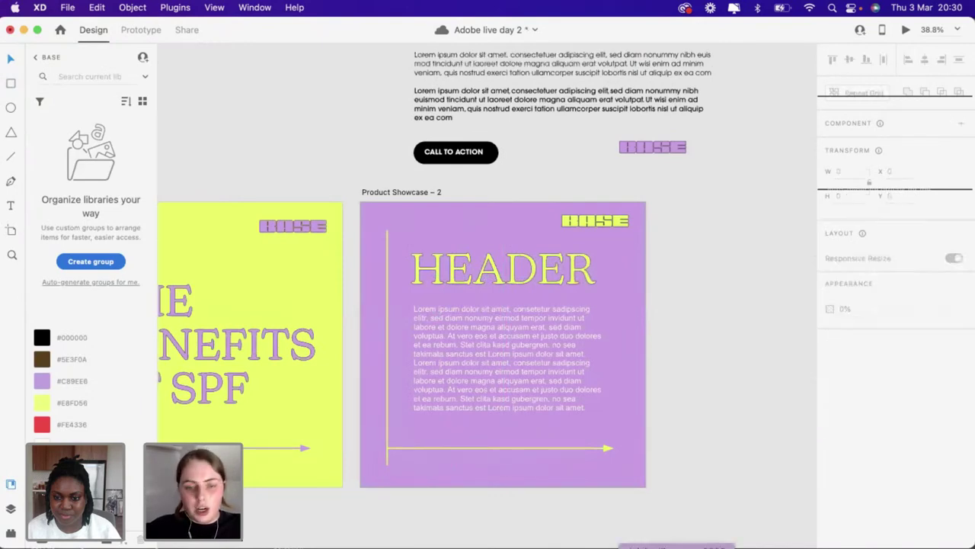
key("super+Tab")
scroll(457, 424, "down", 5)
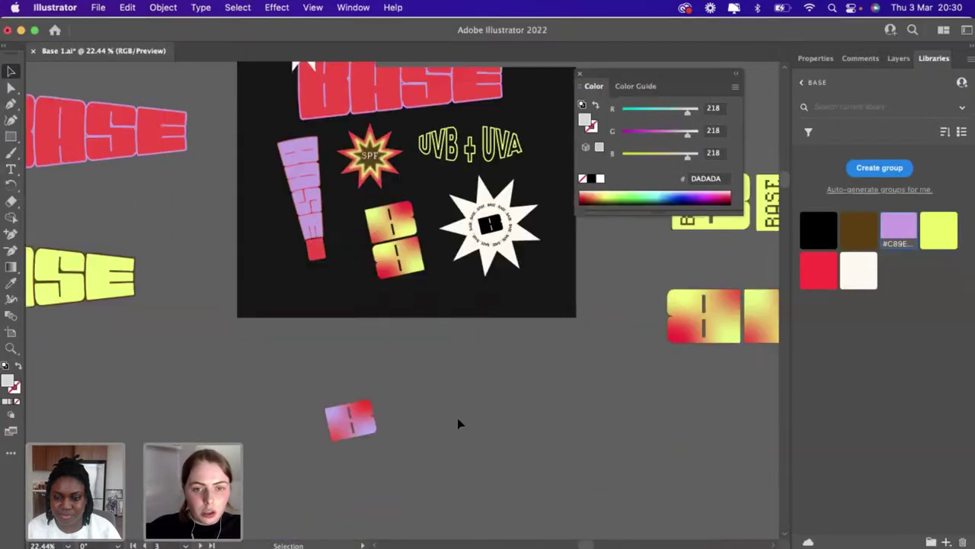
scroll(458, 419, "up", 5)
key("super+Tab")
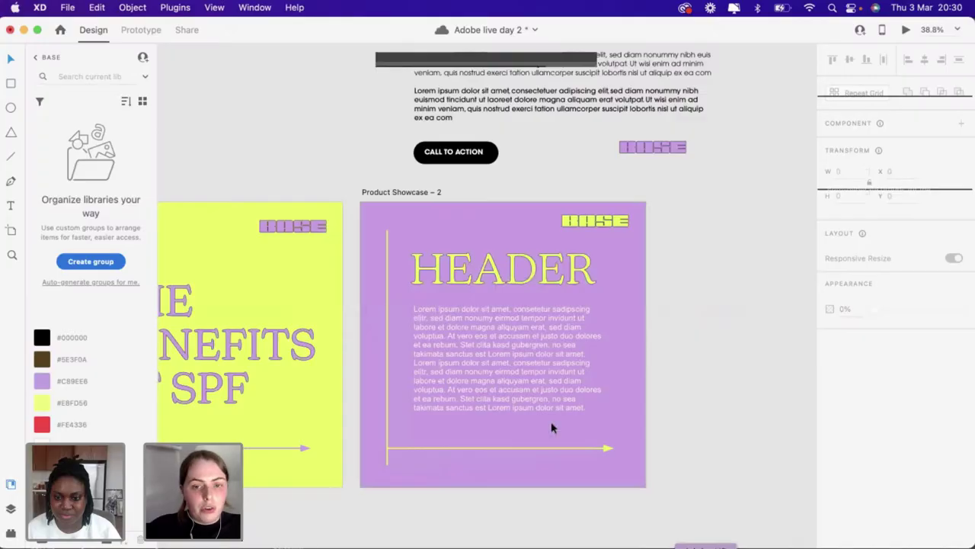
scroll(551, 424, "down", 2)
Draw a white polygon beside the artboards and give it 7 corners
left_click(11, 132)
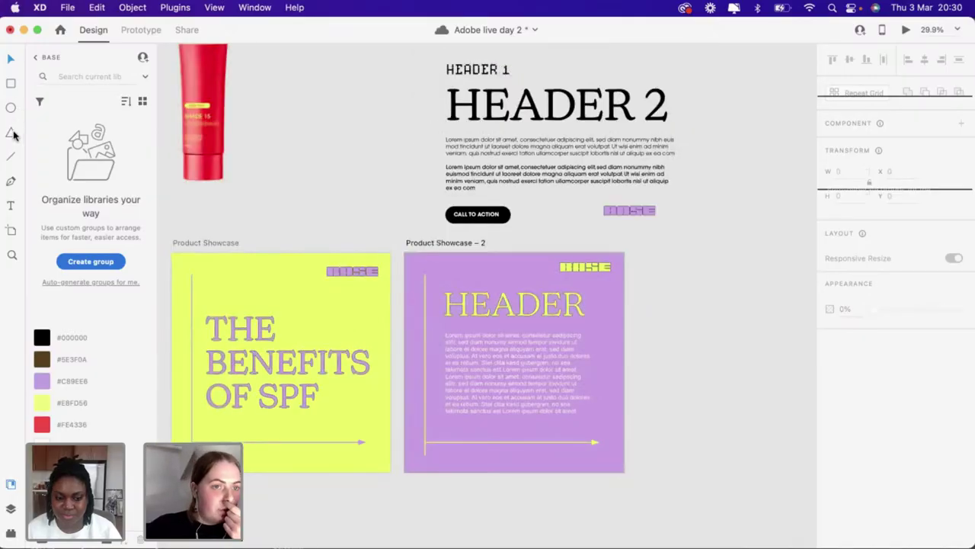
left_click_drag(681, 350, 732, 394)
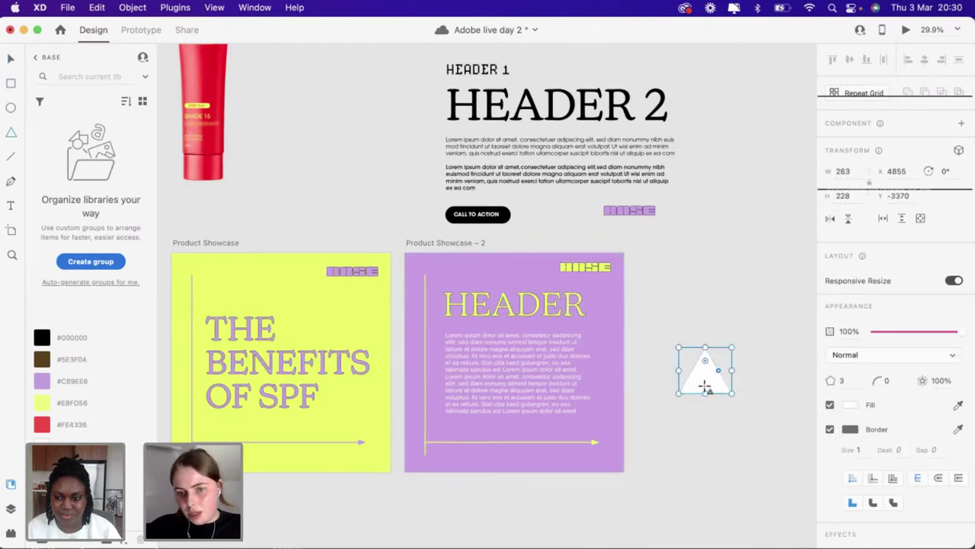
key("super+3")
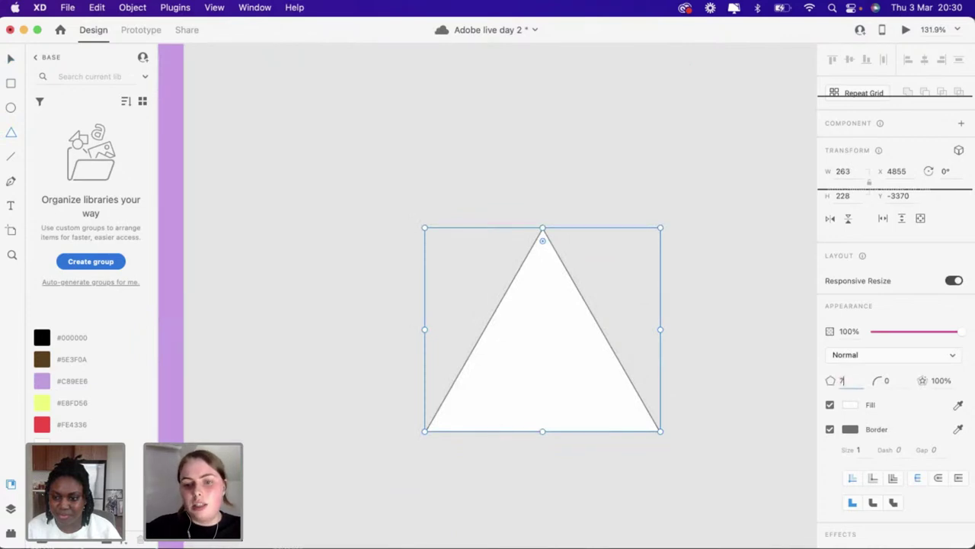
type("7")
key("Return")
Drag the star-ratio handle inward to make a slim seven-point star at 37%
left_click(463, 333)
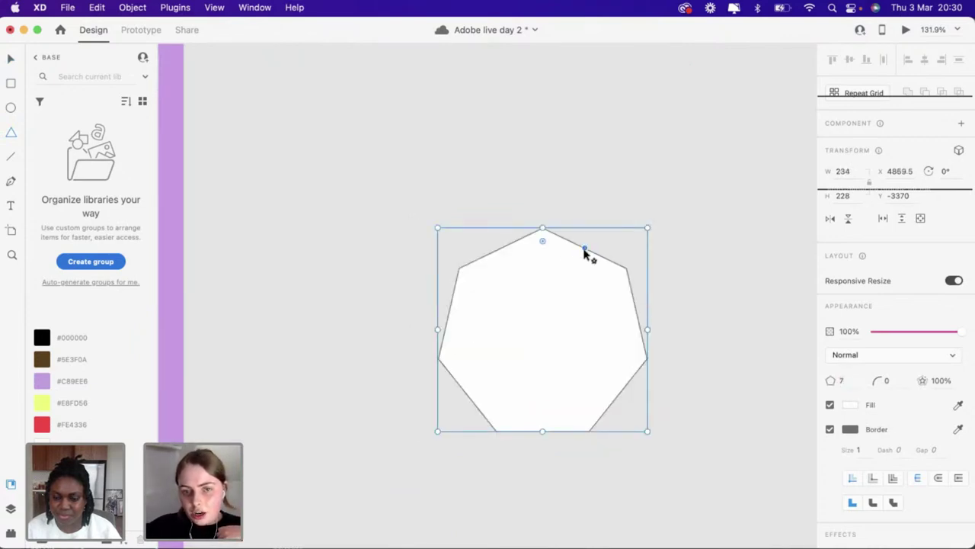
left_click_drag(585, 251, 557, 303)
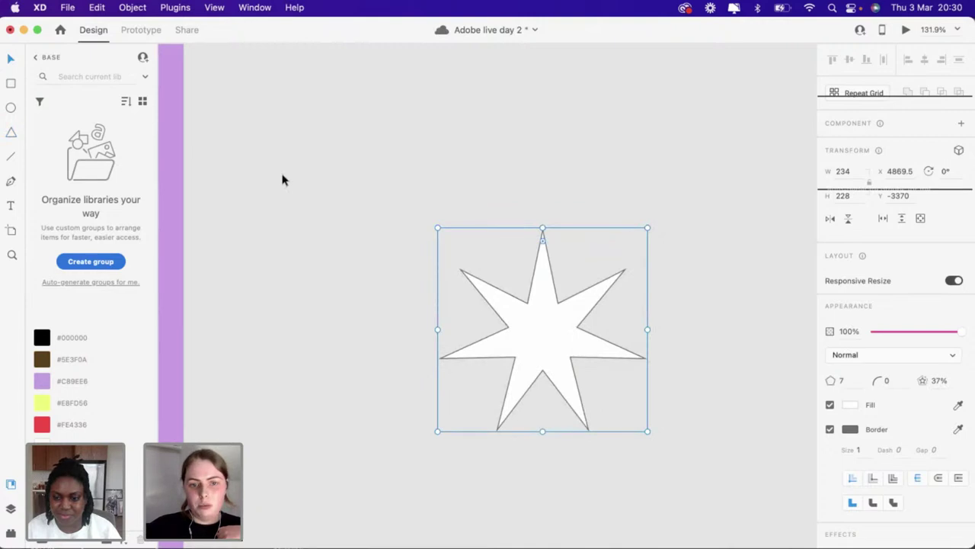
scroll(418, 213, "down", 5)
left_click(413, 216)
scroll(414, 216, "left", 5)
scroll(413, 216, "up", 2)
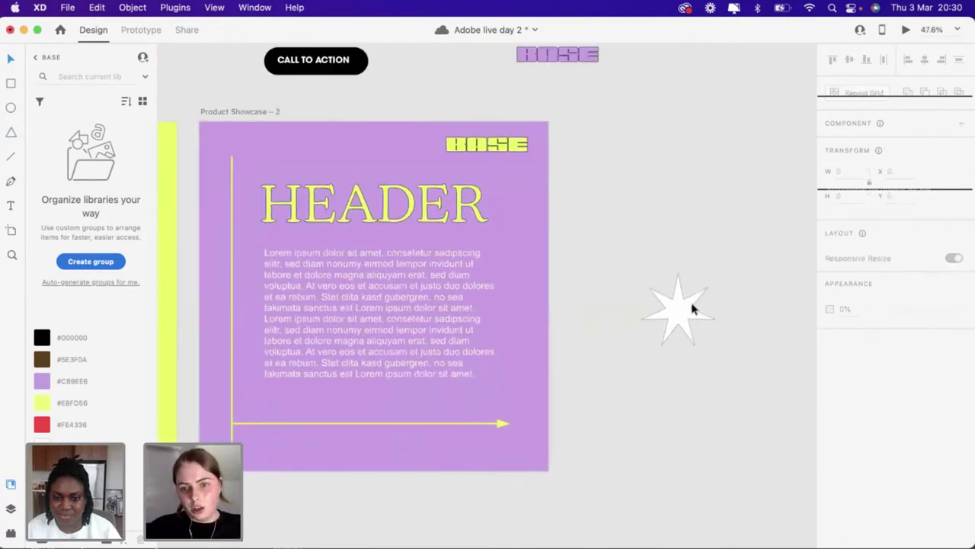
Shrink the star to about 149 × 145 and place it on the purple artboard's bottom arrow line
left_click(686, 309)
left_click_drag(718, 345, 692, 317)
left_click_drag(351, 458, 234, 157)
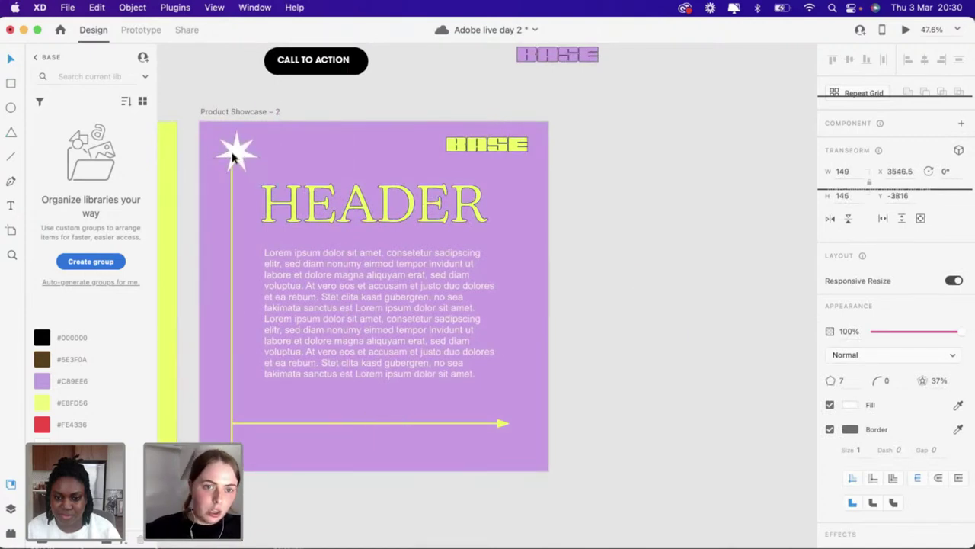
left_click_drag(448, 469, 409, 429)
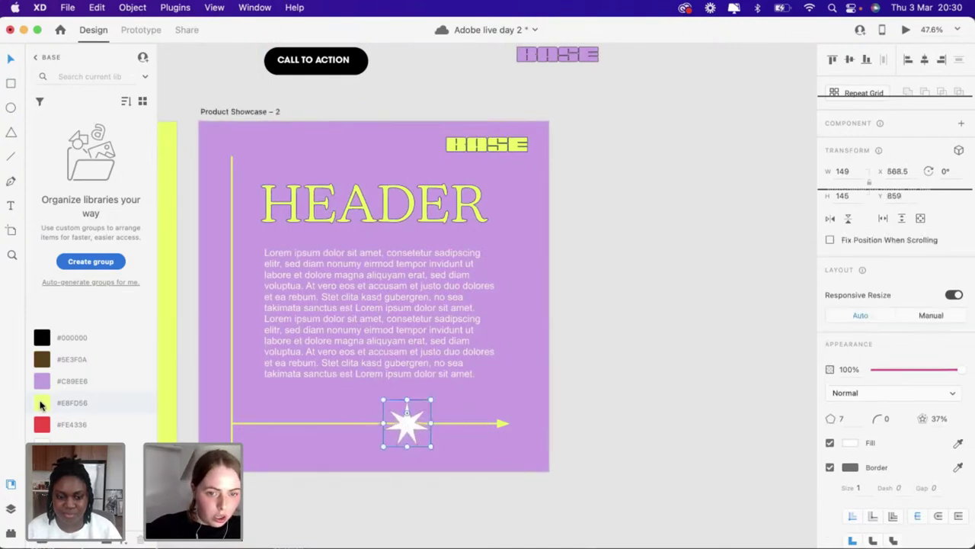
Fill the star with #E8FD56 yellow and remove its border
left_click(47, 405)
left_click(719, 298)
scroll(535, 420, "up", 3)
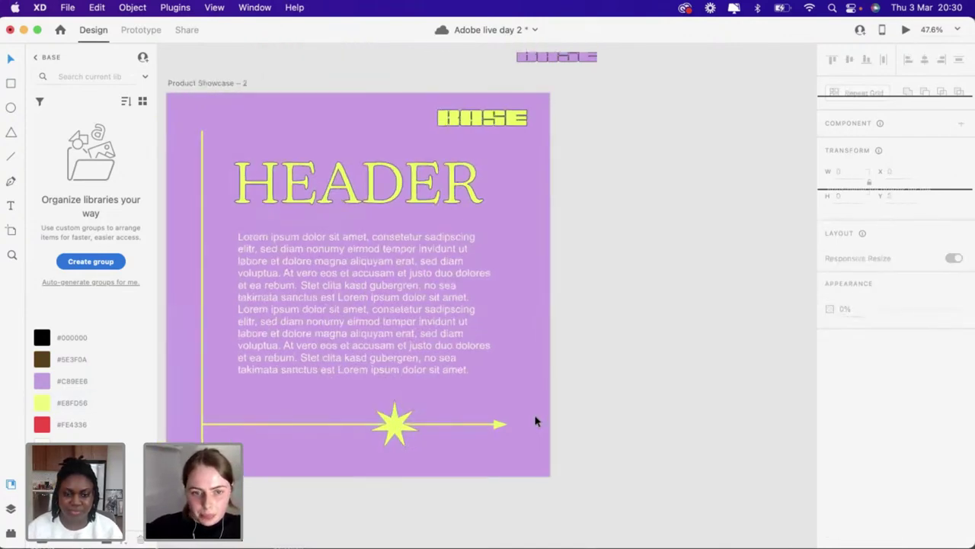
left_click(356, 434)
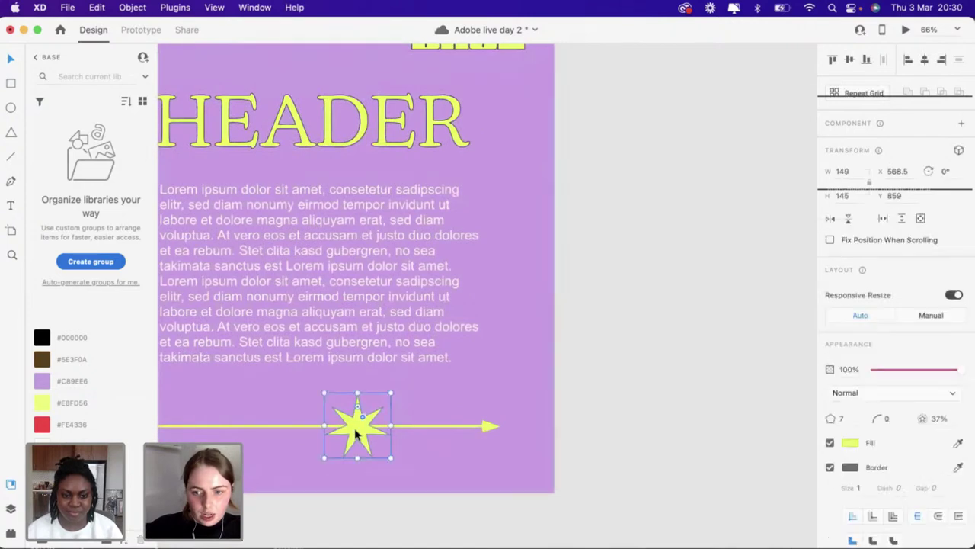
left_click(830, 467)
scroll(831, 480, "down", 2)
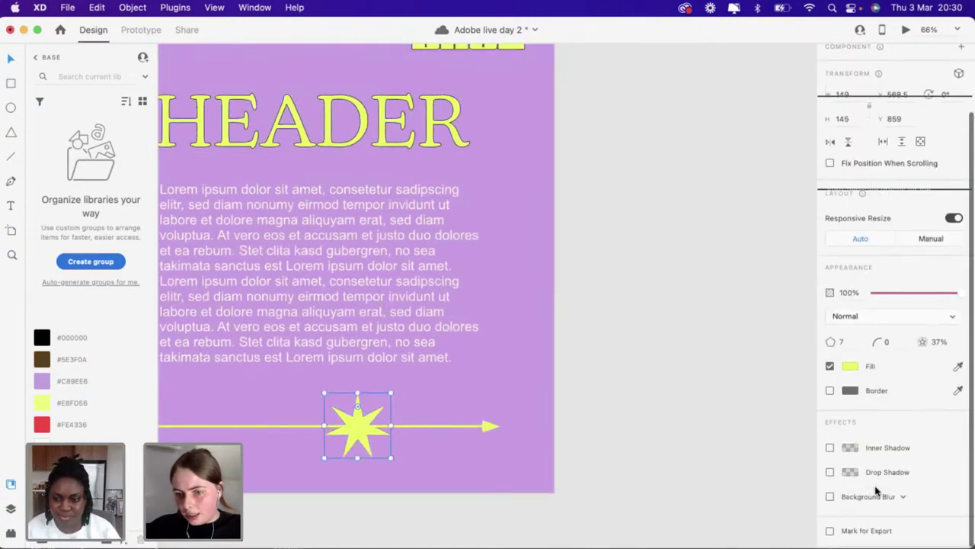
Give the star an Object Blur and lower the amount to 6
left_click(830, 499)
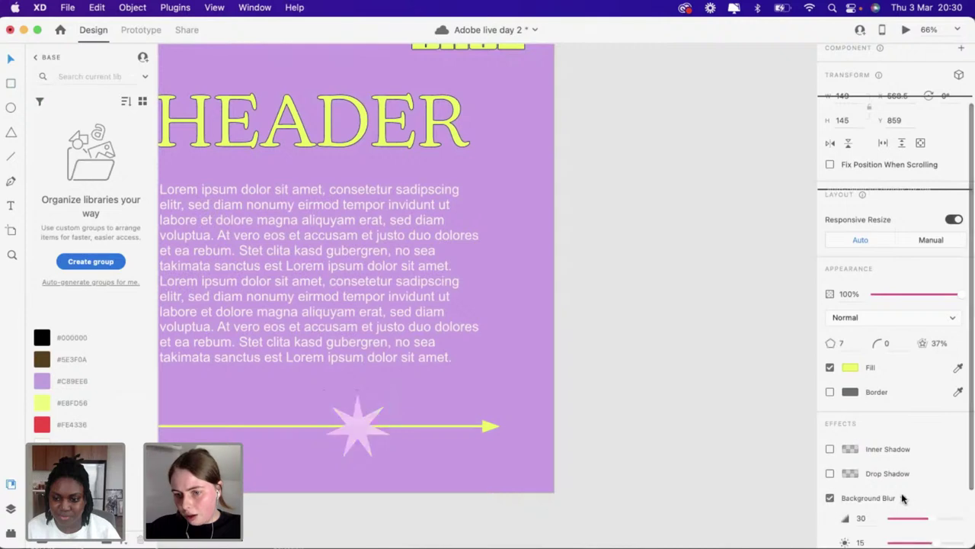
left_click(899, 499)
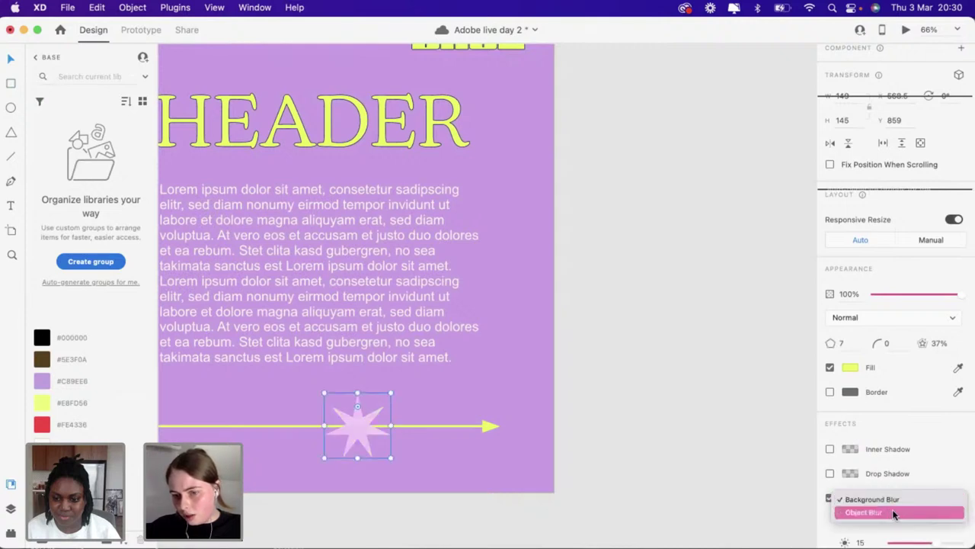
left_click(890, 513)
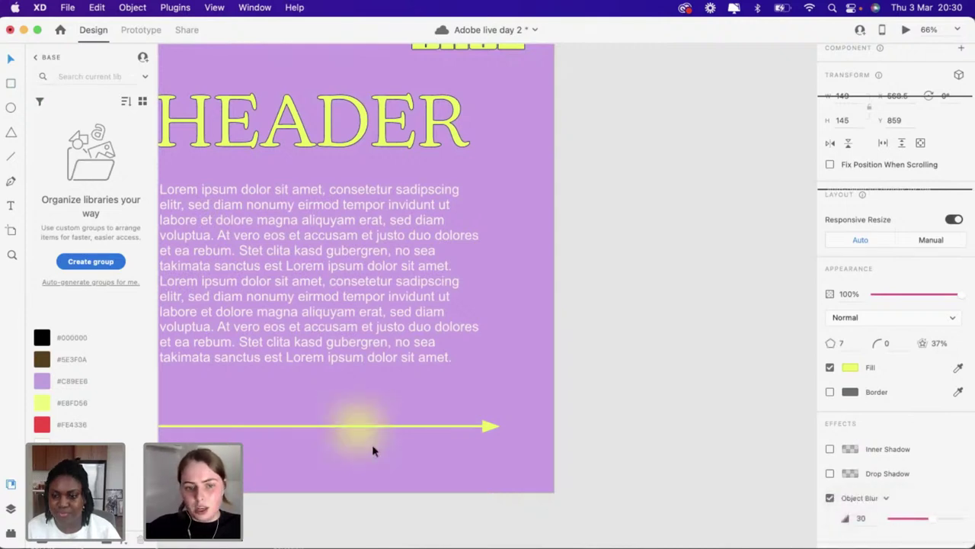
scroll(947, 507, "down", 1)
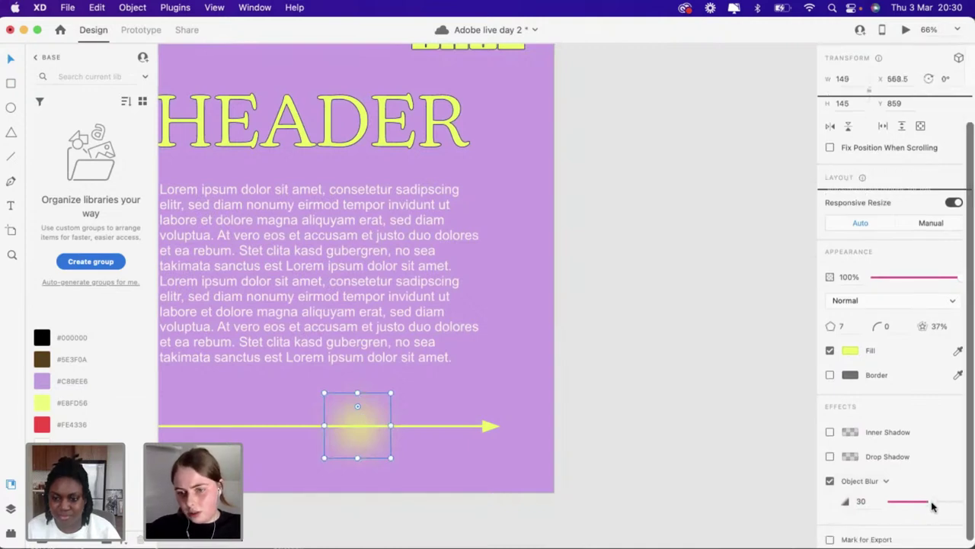
left_click_drag(931, 506, 899, 502)
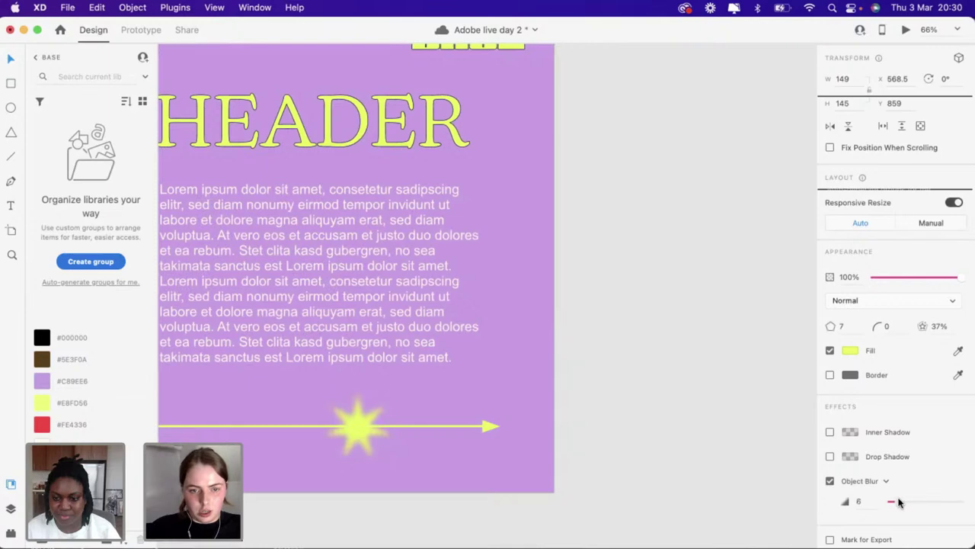
left_click(652, 460)
Rotate the blurred yellow star about 11 degrees
scroll(380, 453, "down", 5)
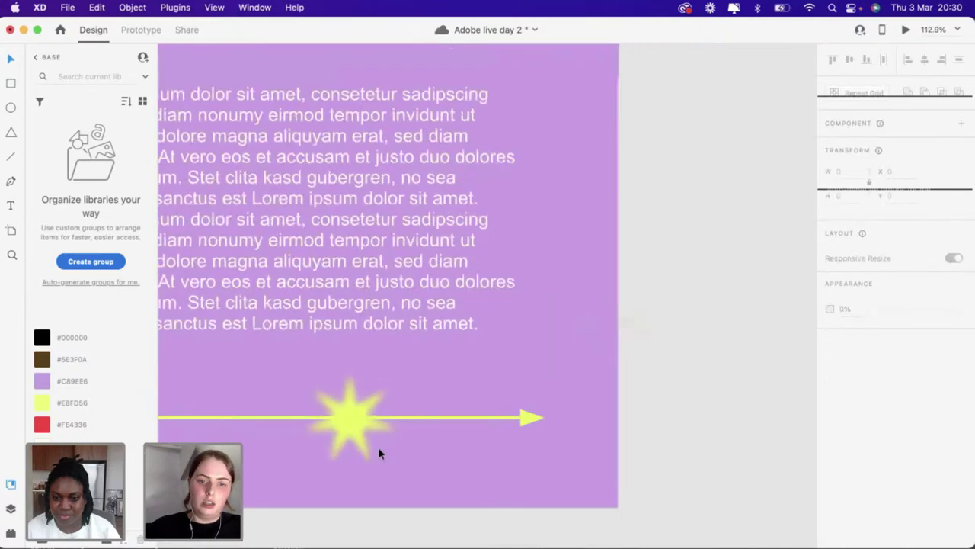
scroll(378, 453, "down", 3)
scroll(379, 452, "up", 5)
left_click(483, 451)
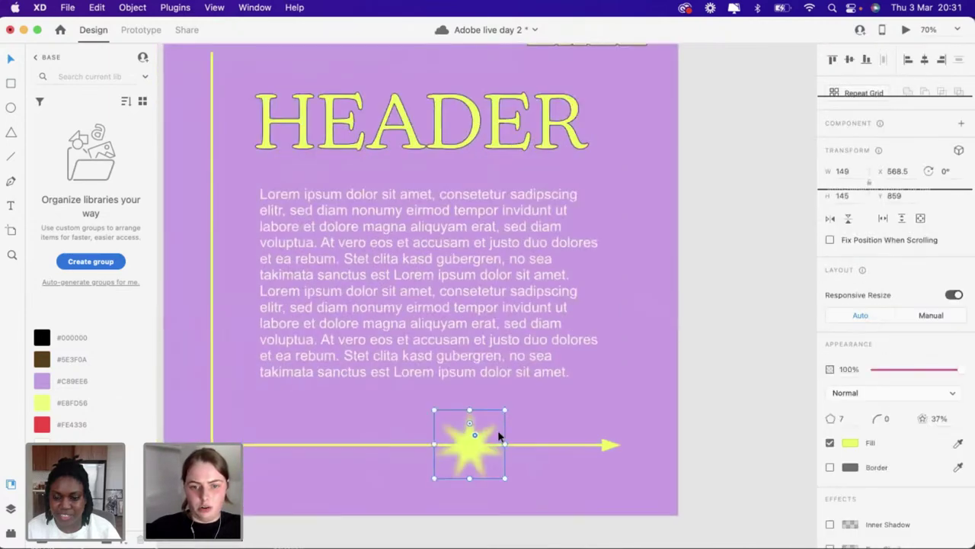
left_click_drag(507, 407, 499, 401)
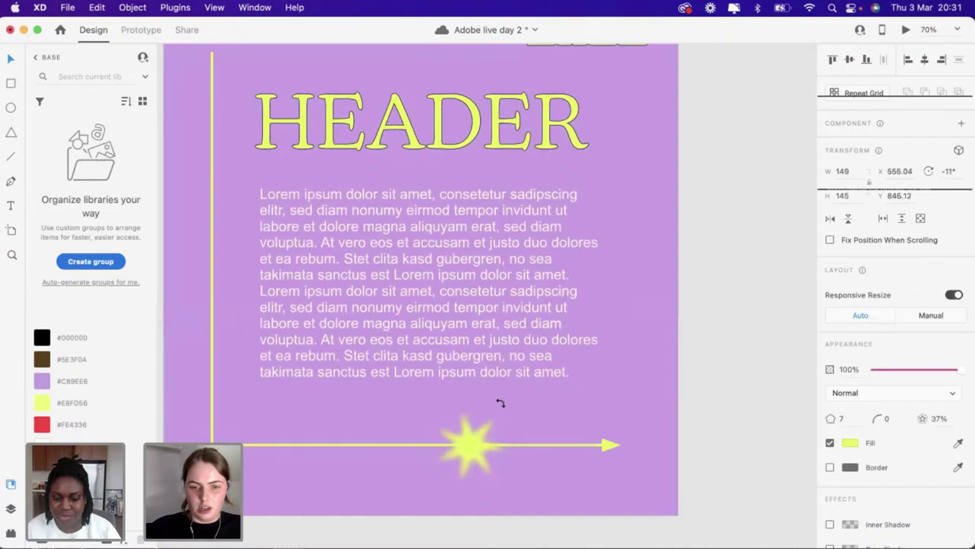
left_click(561, 409)
Duplicate the star beside HEADER, set its object blur to 4, and place it on the vertical line
scroll(561, 409, "down", 3)
scroll(487, 459, "up", 1)
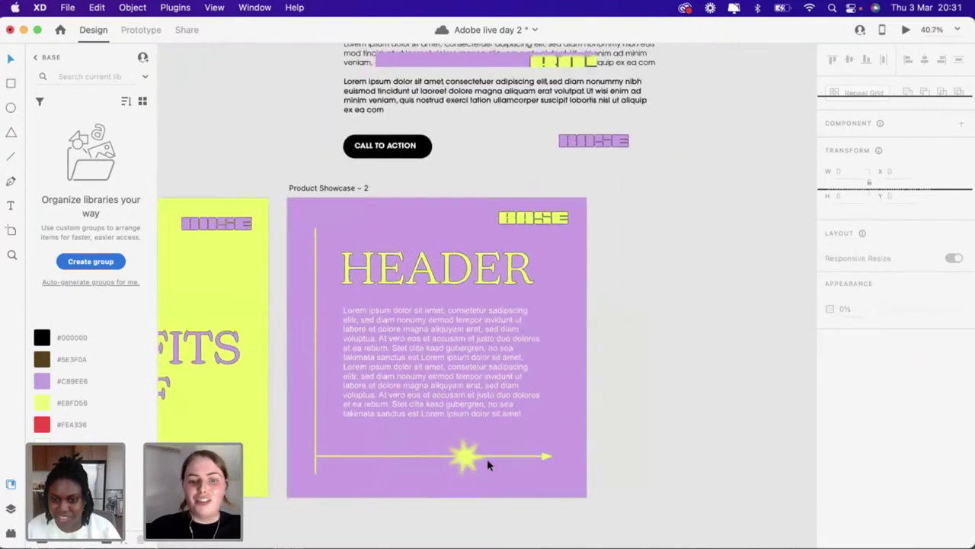
left_click(466, 458)
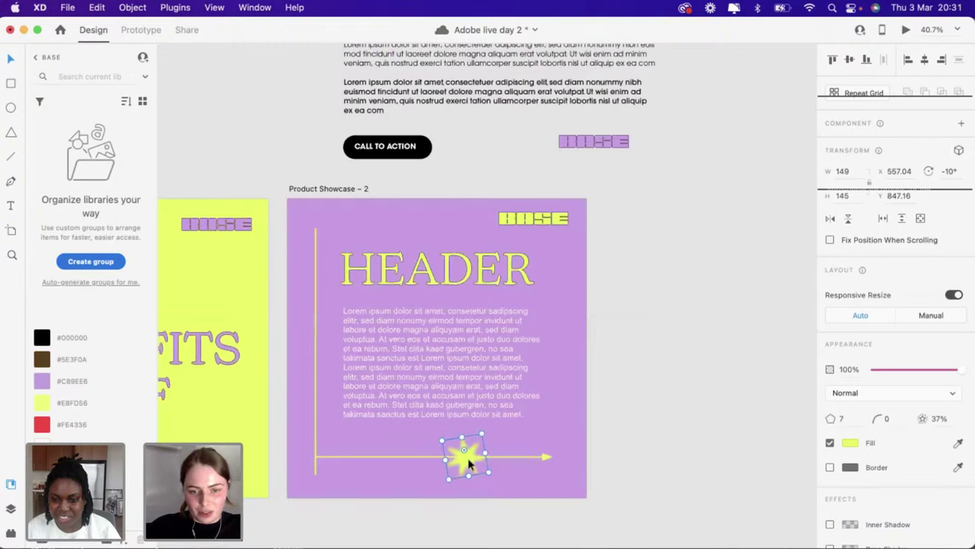
left_click_drag(470, 462, 324, 280)
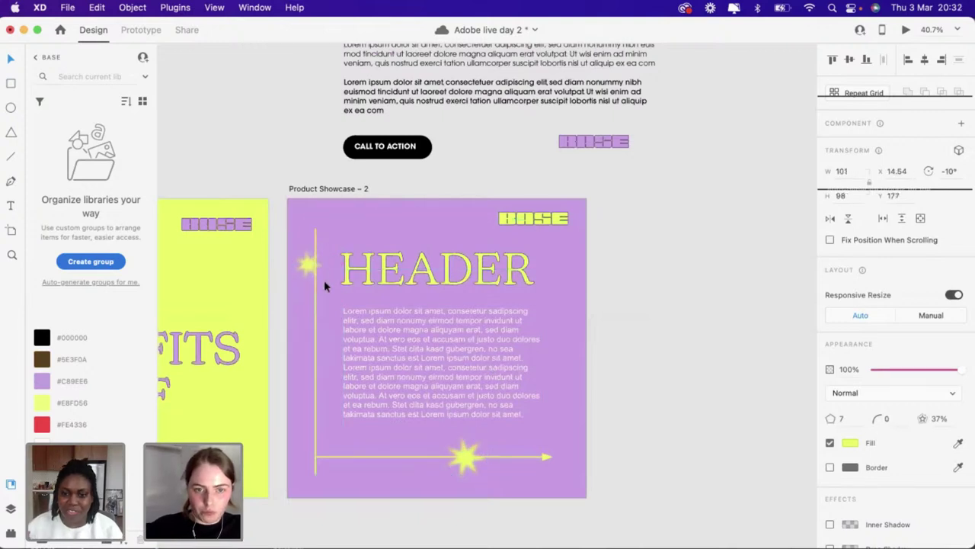
scroll(887, 480, "down", 2)
left_click(886, 474)
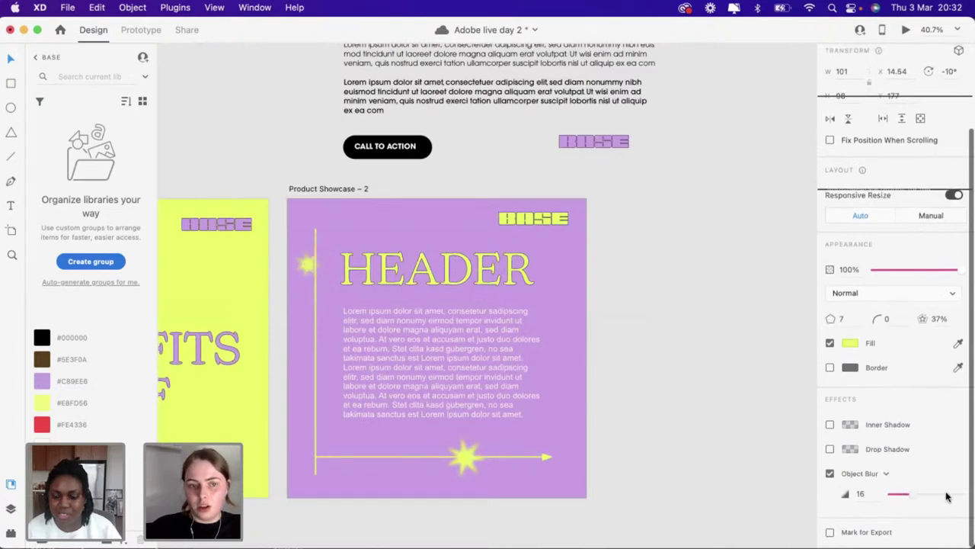
left_click_drag(946, 496, 940, 497)
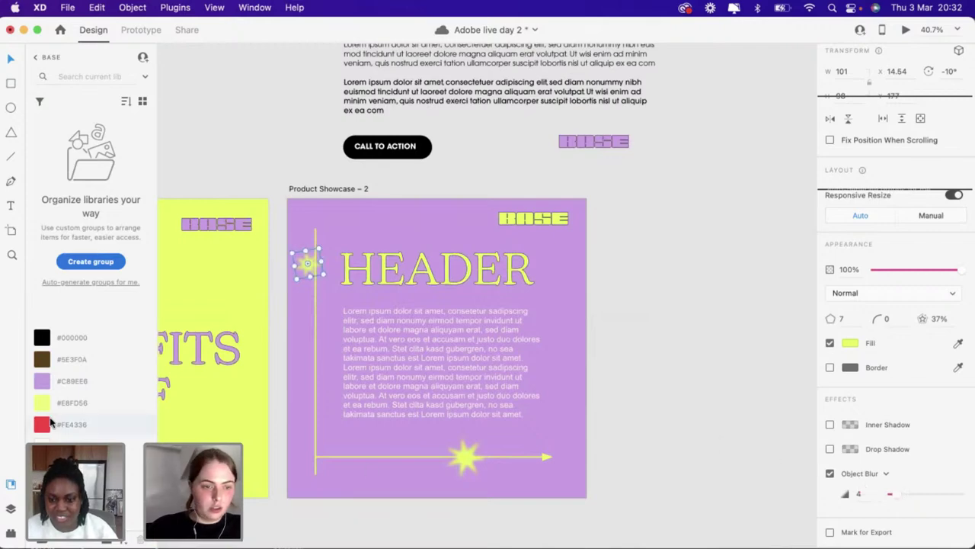
scroll(231, 349, "up", 5)
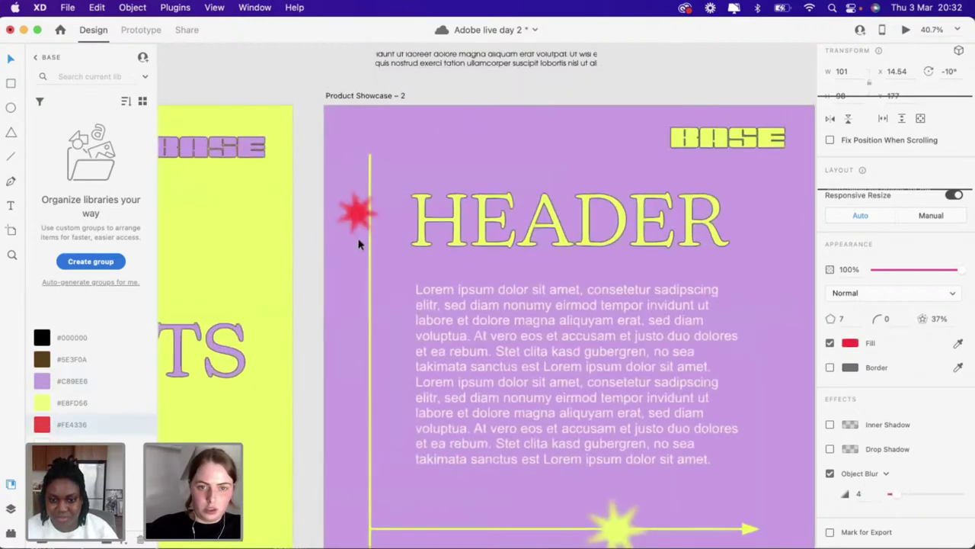
left_click_drag(355, 208, 368, 150)
Move the red star beside the word THE and recolour it purple #C89EE6
scroll(368, 151, "down", 5)
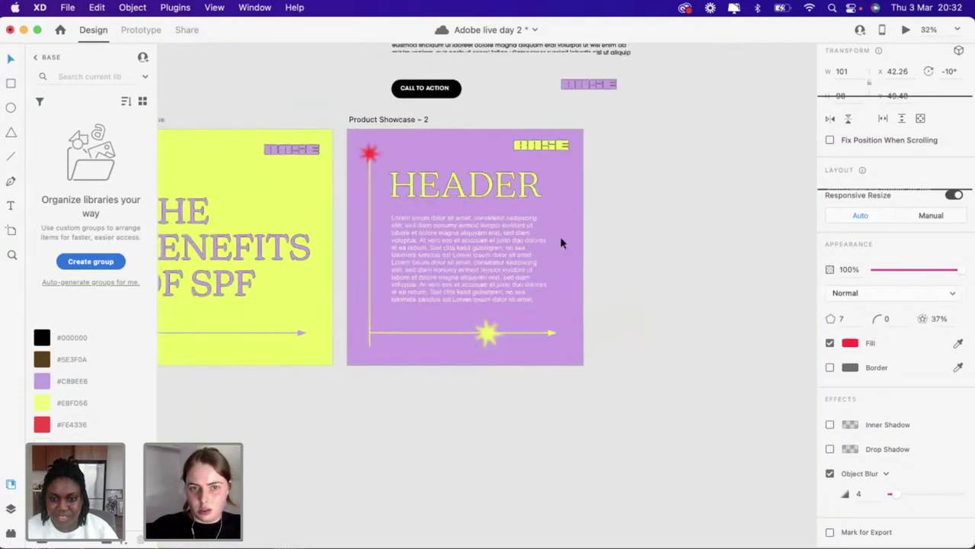
left_click(560, 238)
left_click_drag(368, 152, 252, 206)
mouse_move(350, 363)
left_mouse_down()
mouse_move(240, 137)
mouse_move(267, 203)
mouse_move(351, 251)
mouse_move(377, 204)
mouse_move(356, 242)
mouse_move(341, 223)
mouse_move(353, 244)
mouse_move(274, 189)
mouse_move(383, 365)
mouse_move(271, 223)
mouse_move(388, 392)
mouse_move(346, 361)
mouse_move(352, 368)
left_mouse_up()
left_click(41, 381)
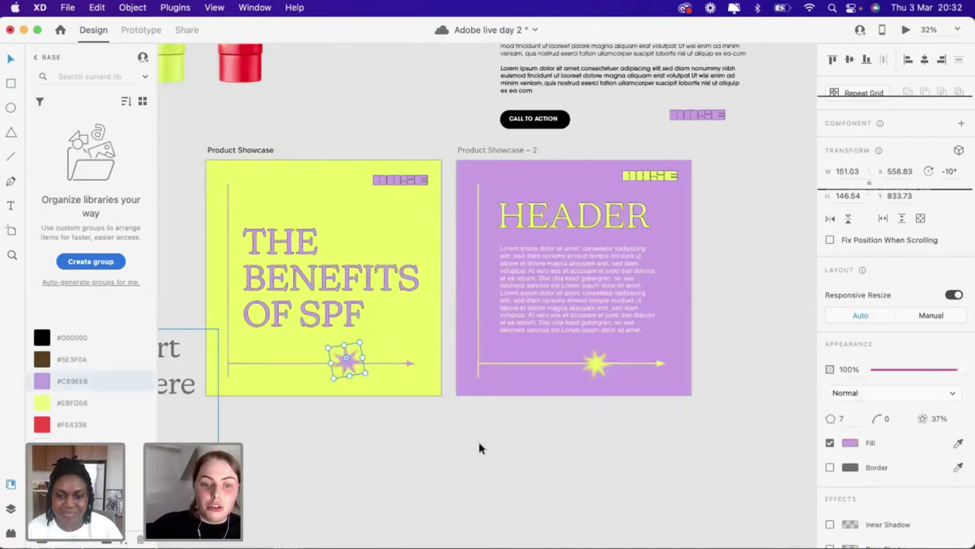
left_click(404, 478)
Nudge the THE BENEFITS OF SPF text down and reposition both artboards' BASE logos
scroll(402, 412, "up", 2)
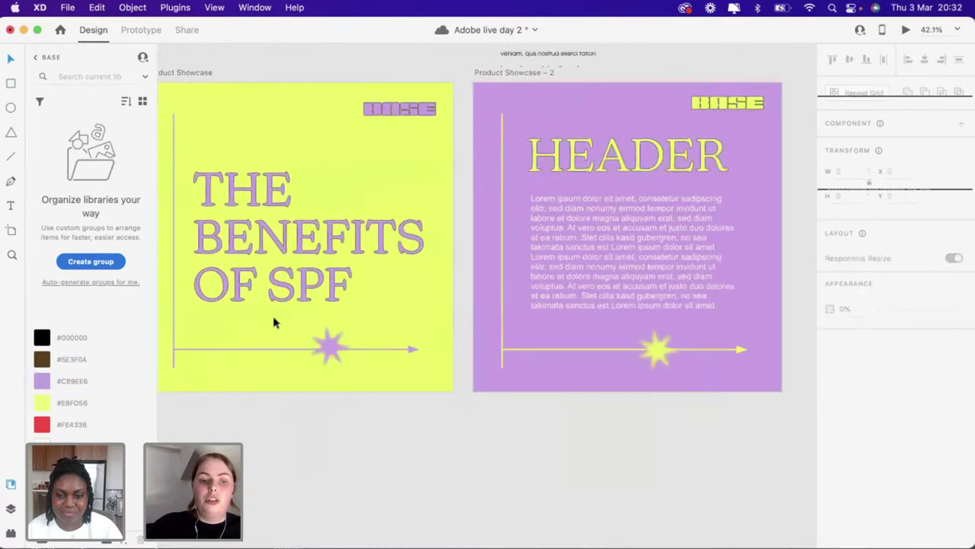
left_click(264, 293)
left_click_drag(261, 284, 266, 296)
left_click_drag(424, 114, 408, 118)
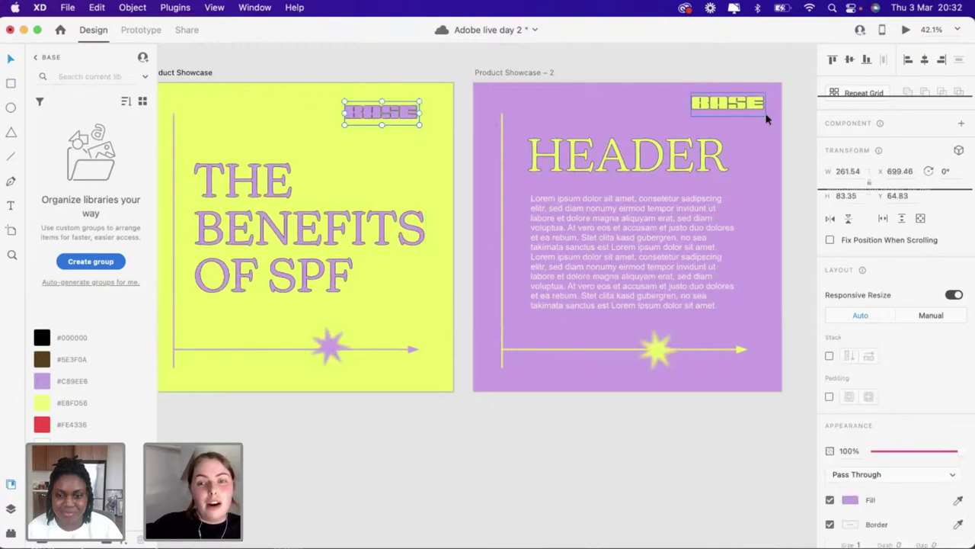
left_click_drag(767, 118, 747, 114)
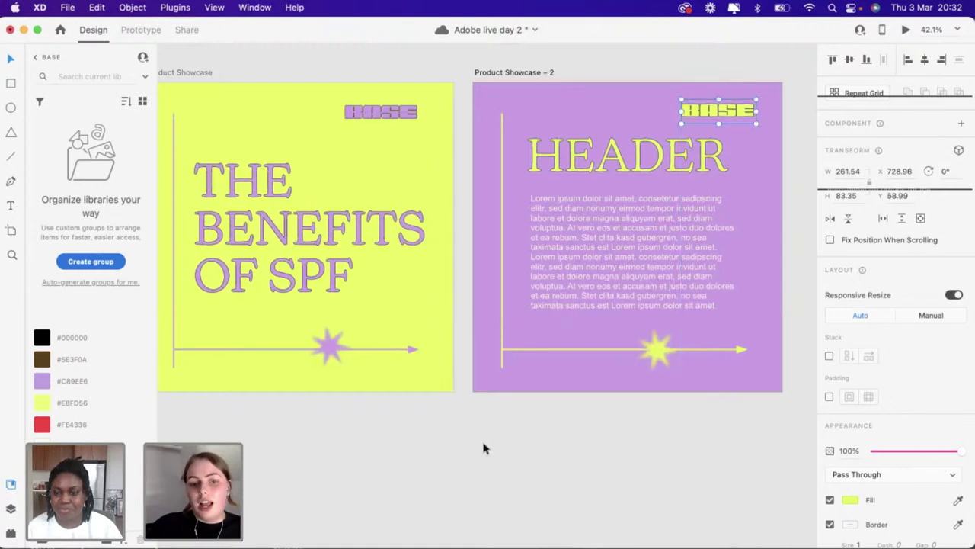
Move the purple tag and red tube element up beside the tubes
left_click(483, 447)
scroll(484, 447, "down", 5)
scroll(483, 447, "down", 3)
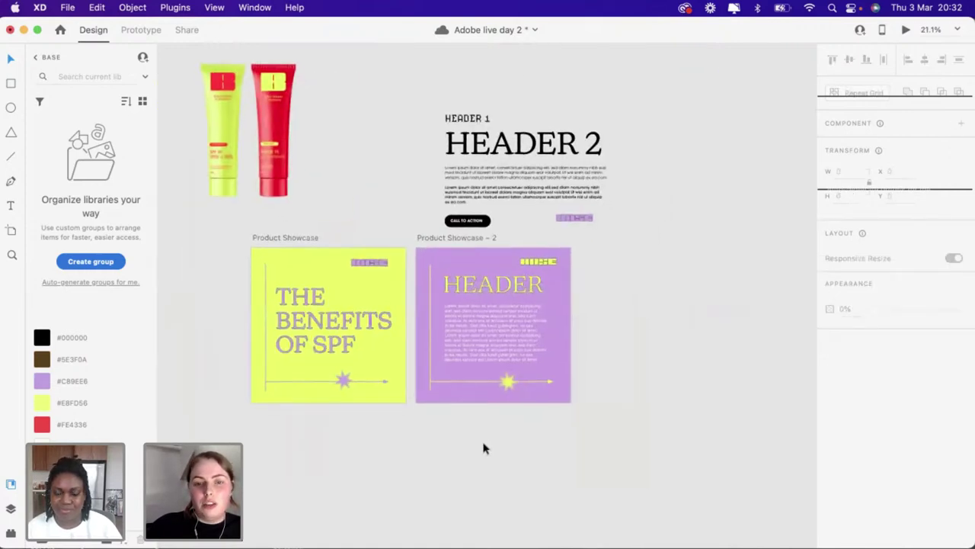
left_click_drag(437, 188, 529, 248)
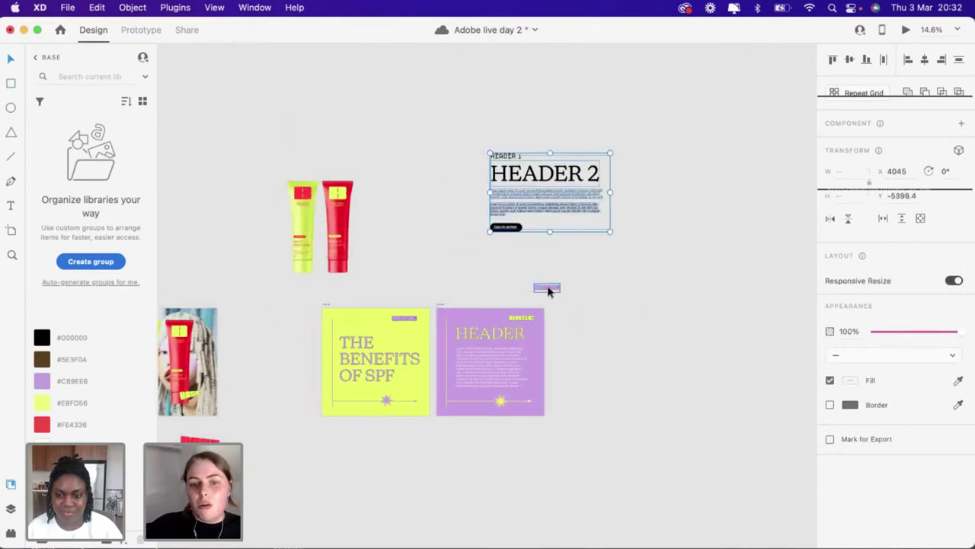
left_click_drag(547, 290, 401, 224)
scroll(341, 373, "left", 5)
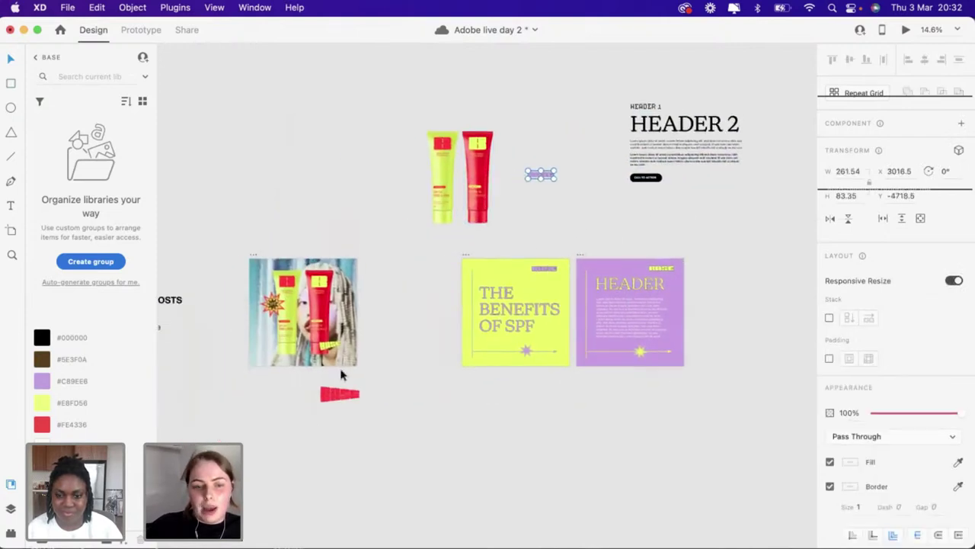
left_click(323, 405)
left_click_drag(326, 401, 323, 178)
Place the photo artboard in a row beside the yellow artboard
left_click_drag(252, 256, 385, 255)
scroll(349, 256, "right", 2)
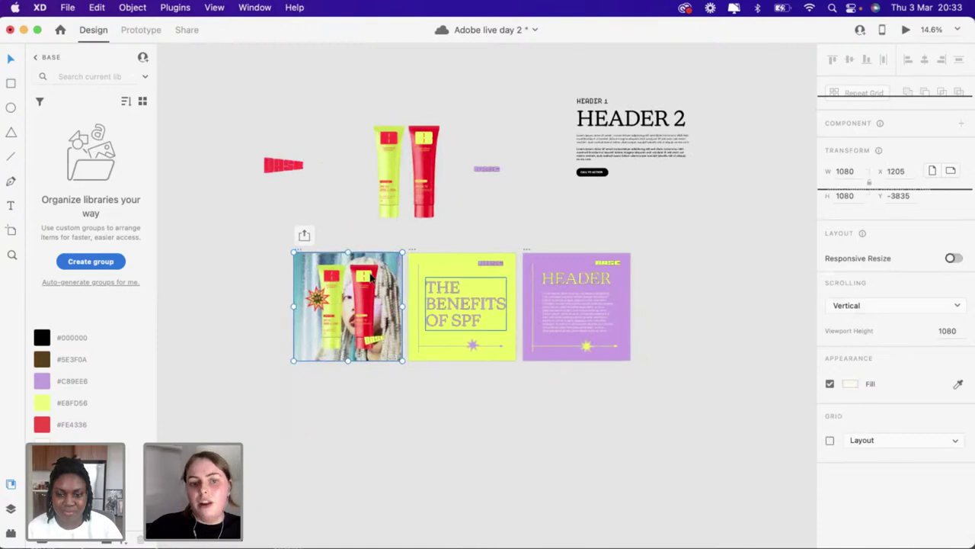
scroll(349, 255, "up", 5)
scroll(396, 304, "down", 1)
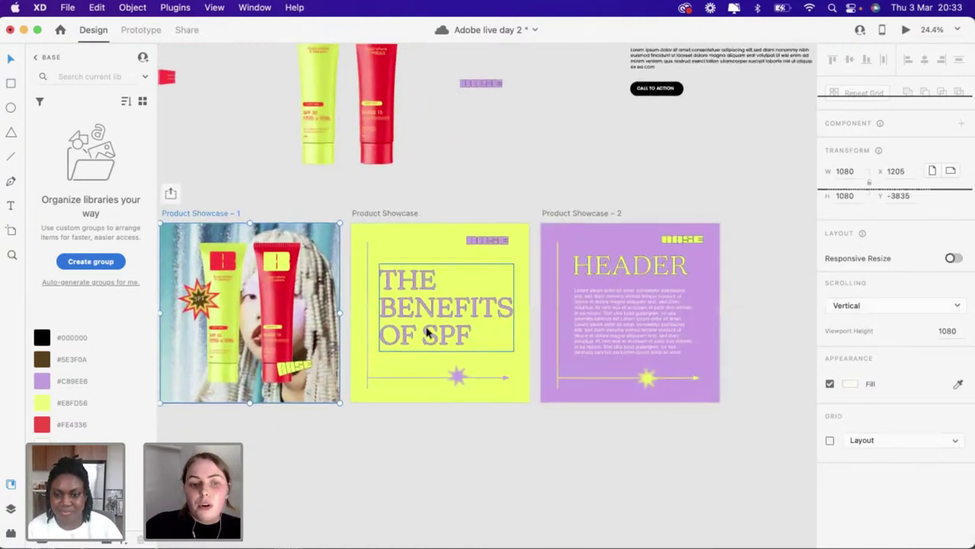
scroll(426, 333, "down", 3)
scroll(427, 333, "right", 2)
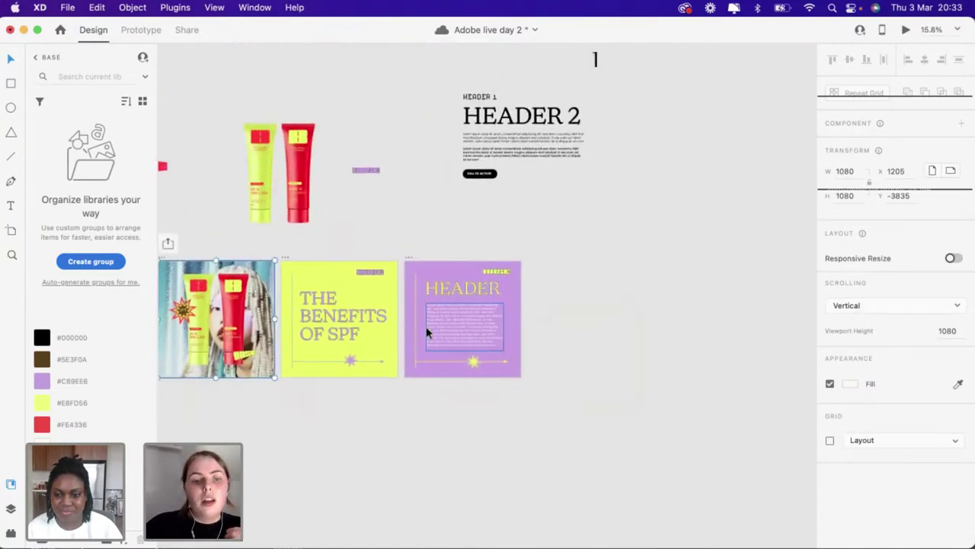
scroll(426, 333, "left", 3)
scroll(427, 333, "down", 4)
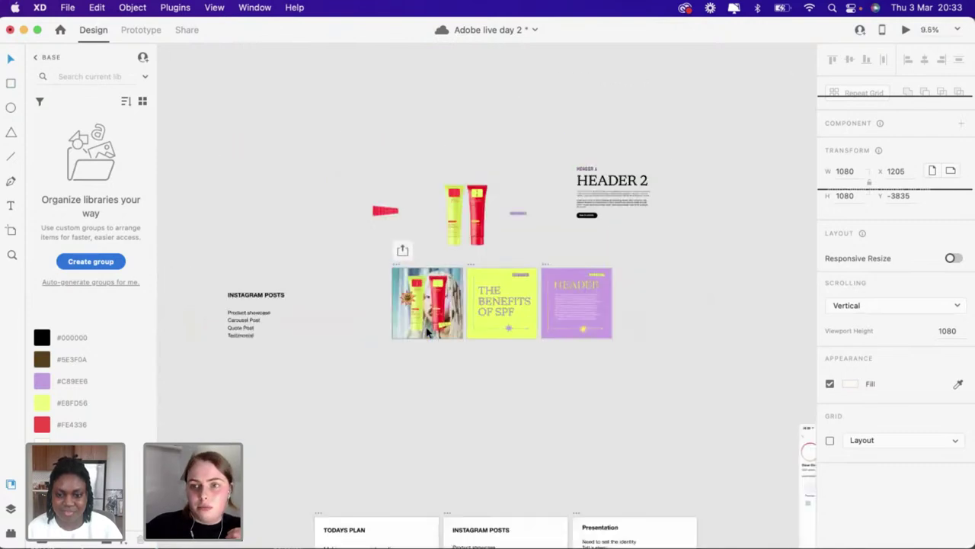
scroll(426, 333, "left", 1)
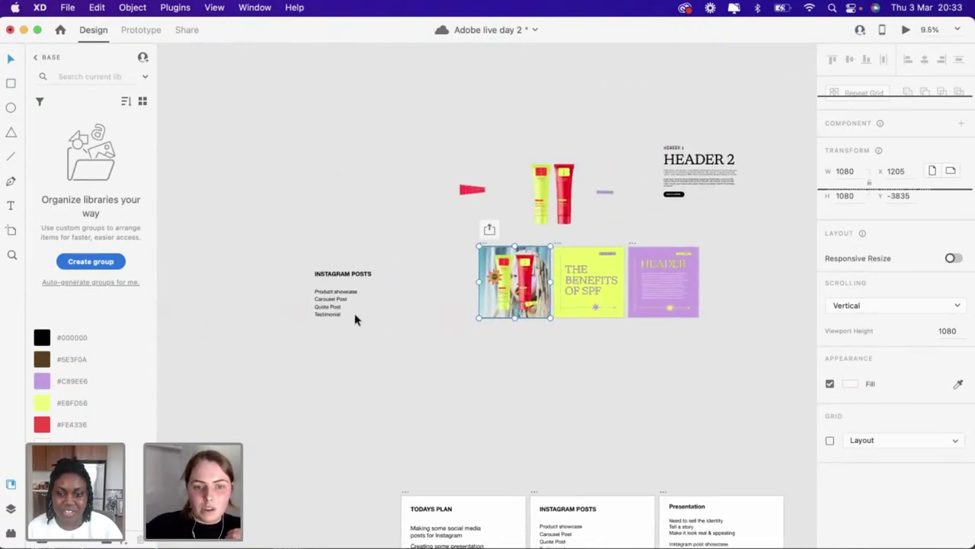
scroll(355, 320, "up", 2)
scroll(457, 318, "right", 2)
scroll(566, 316, "up", 3)
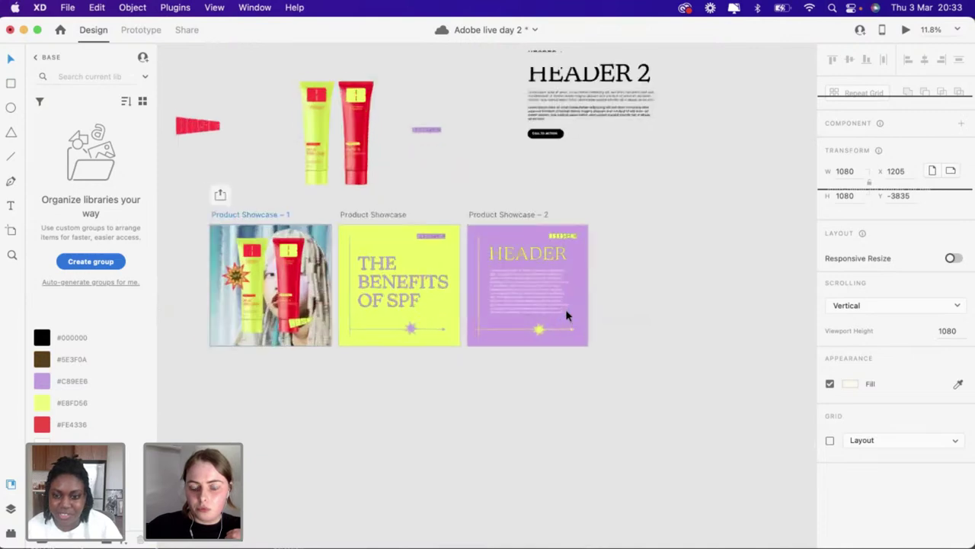
scroll(566, 315, "up", 3)
Rename the Product Showcase – 2 artboard to CARO
left_click(389, 255)
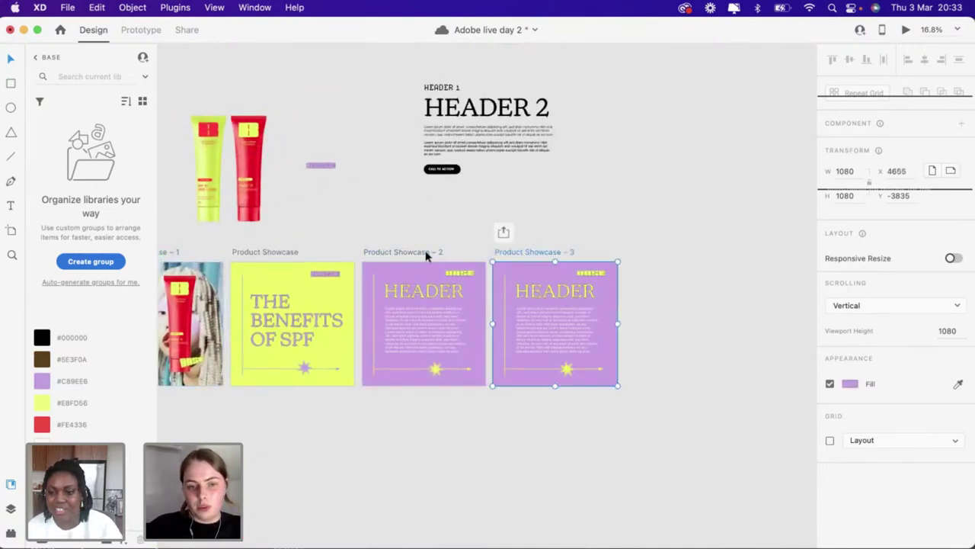
scroll(424, 253, "up", 3)
double_click(376, 256)
type("CARO")
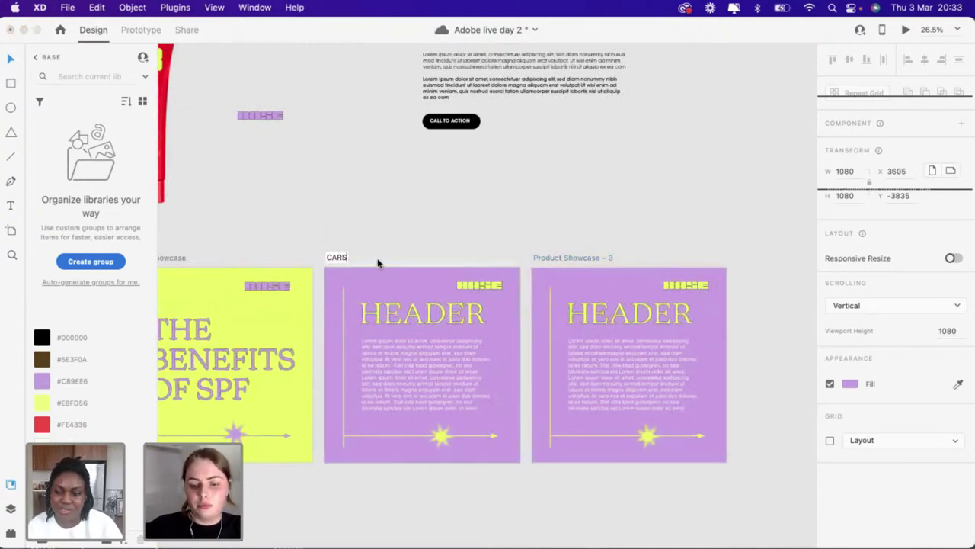
key("Return")
Rename the Product Showcase – 3 artboard to QUOTE
scroll(460, 275, "down", 5)
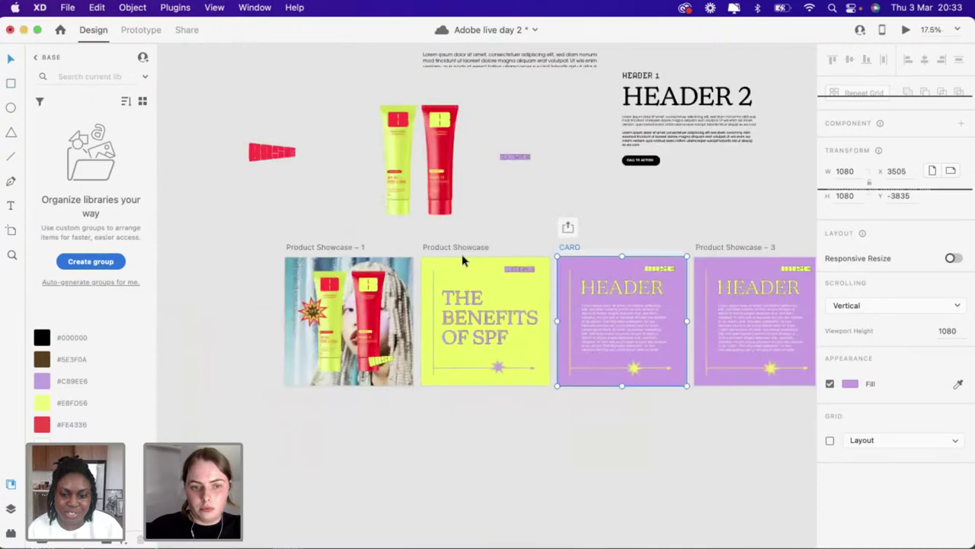
scroll(463, 260, "left", 3)
scroll(465, 259, "right", 5)
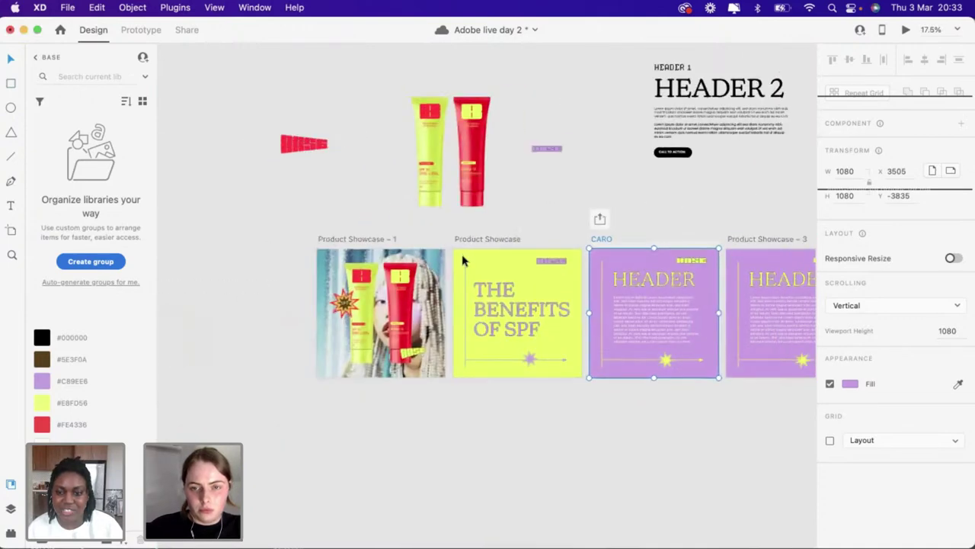
scroll(469, 261, "right", 8)
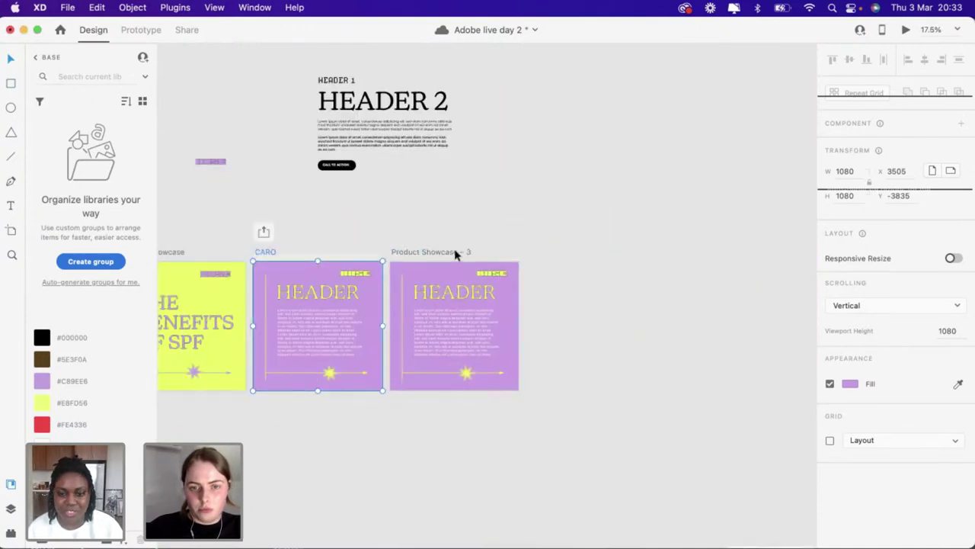
double_click(455, 251)
type("QUOTE")
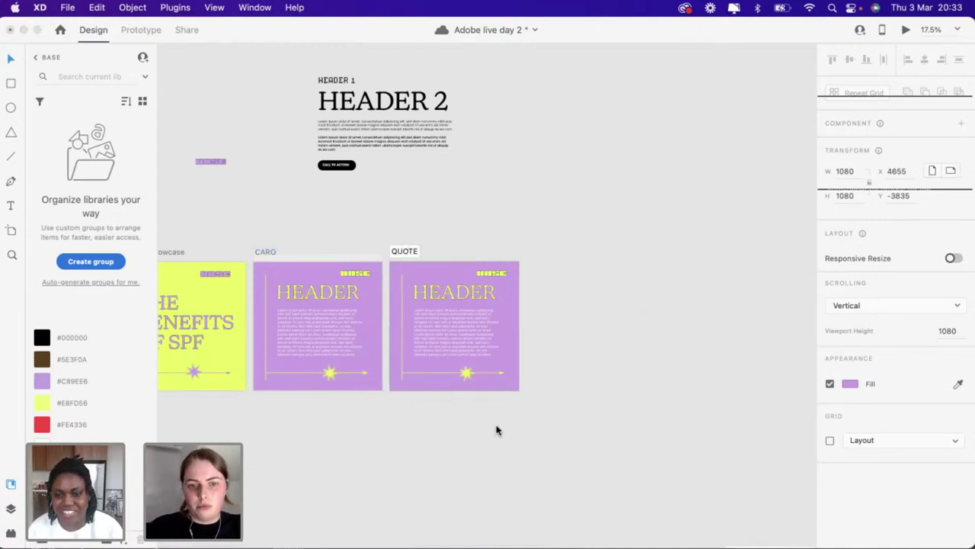
key("Return")
scroll(316, 266, "up", 5)
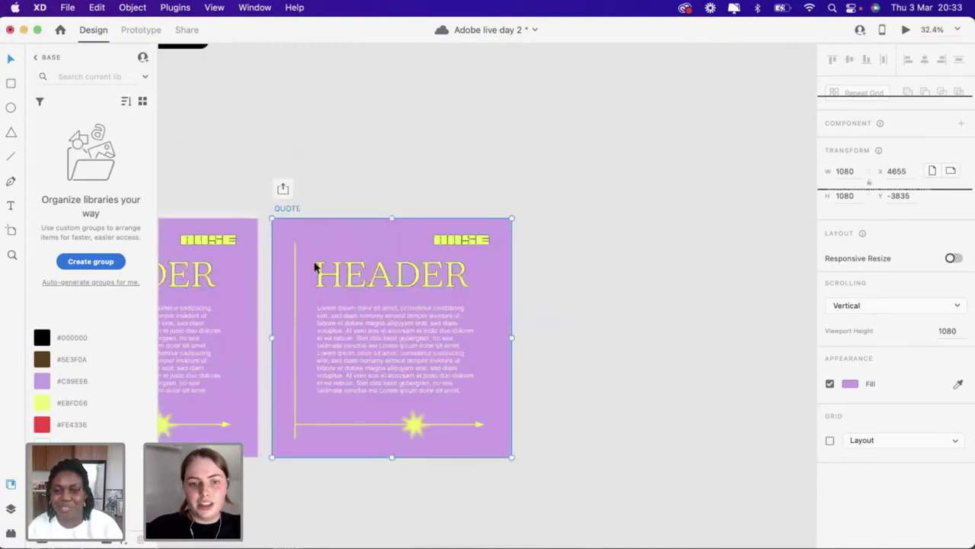
Delete all contents of the QUOTE artboard, leaving it plain purple
left_click_drag(258, 273, 468, 457)
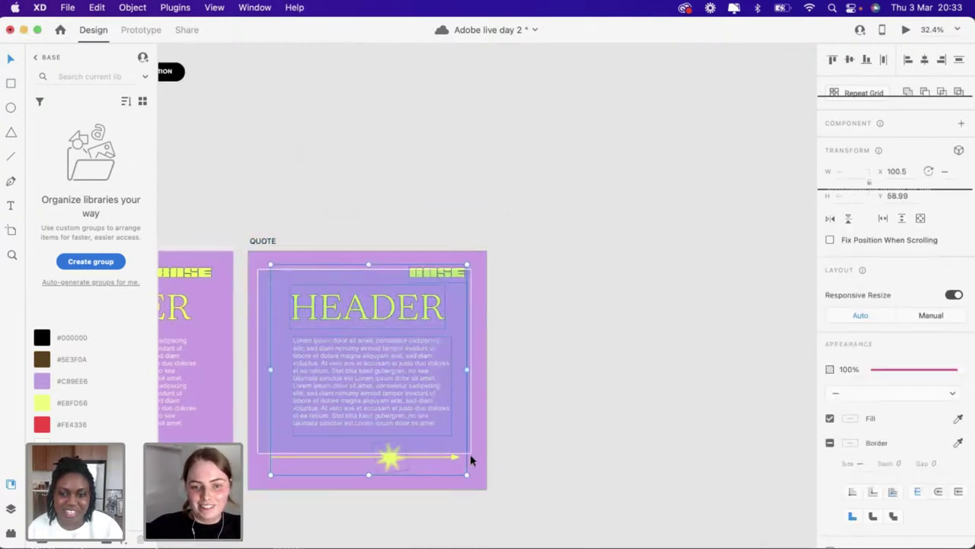
key("Delete")
scroll(361, 405, "up", 2)
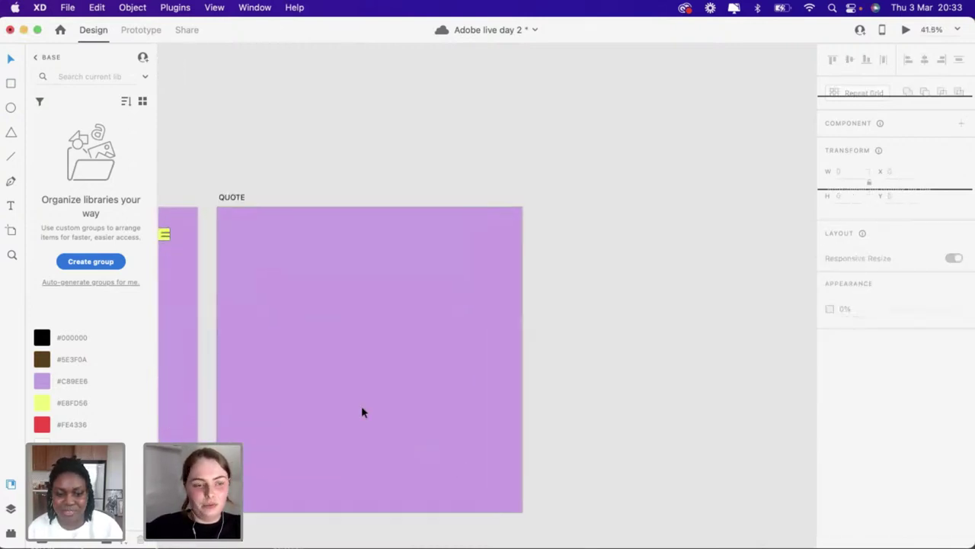
scroll(361, 406, "left", 3)
Bring the small yellow star from the neighbouring artboard onto the QUOTE artboard
left_click(172, 436)
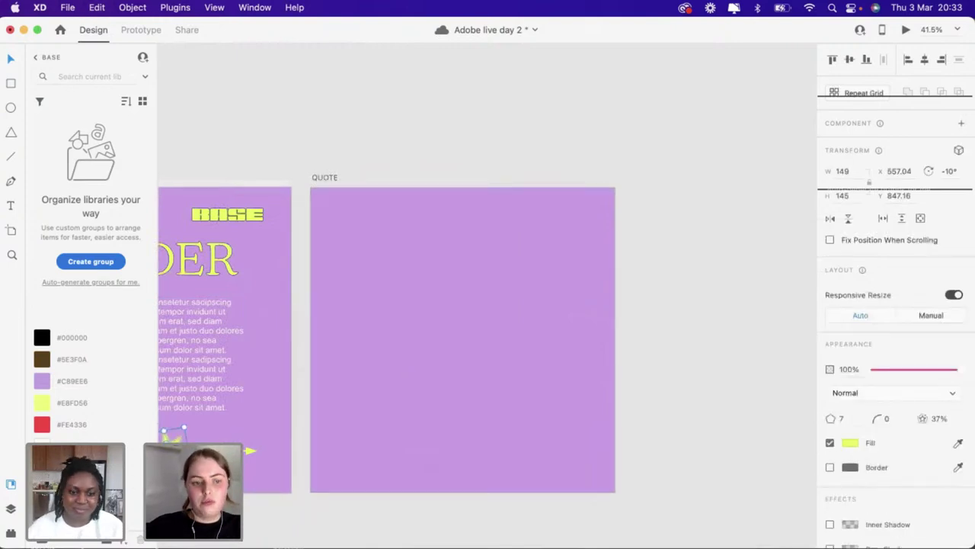
scroll(488, 352, "left", 1)
left_click_drag(484, 355, 484, 354)
scroll(484, 356, "down", 5)
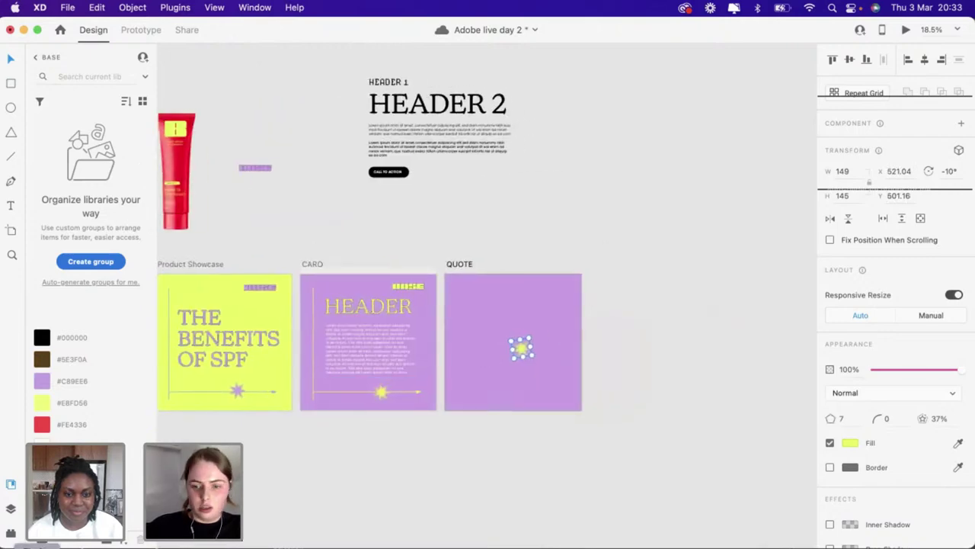
Drag the close-up eye-with-crystals photo from the Finder stock imagery folder onto the XD canvas
key("super+Tab")
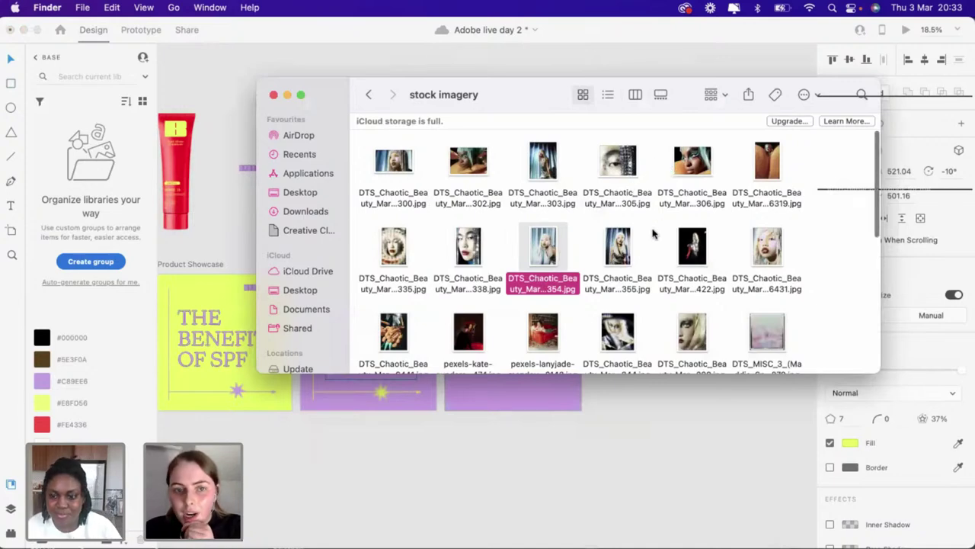
scroll(653, 234, "down", 5)
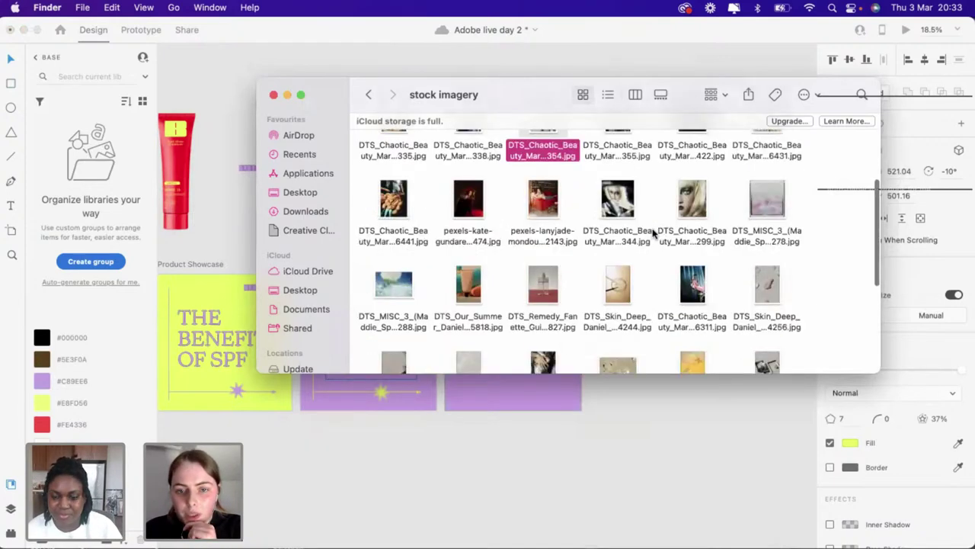
scroll(653, 234, "down", 4)
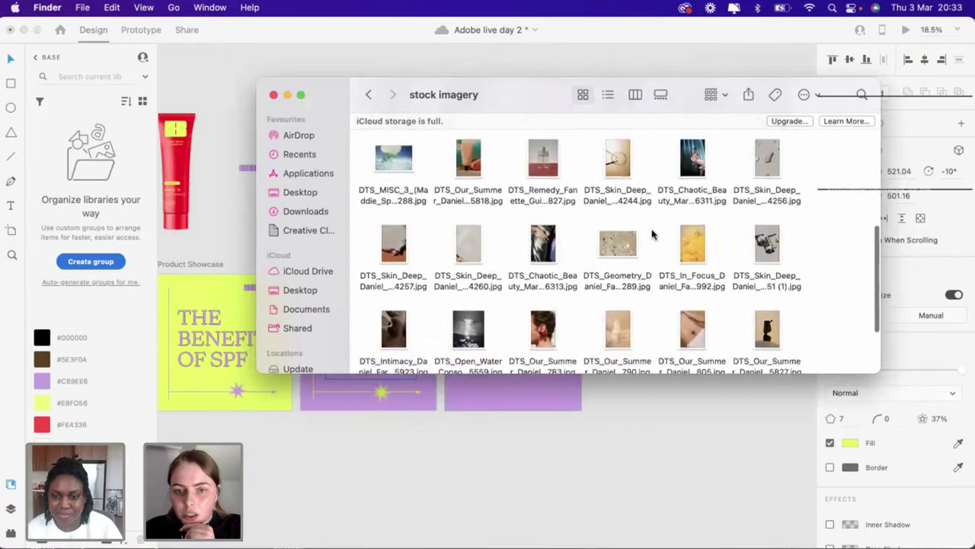
scroll(641, 242, "down", 3)
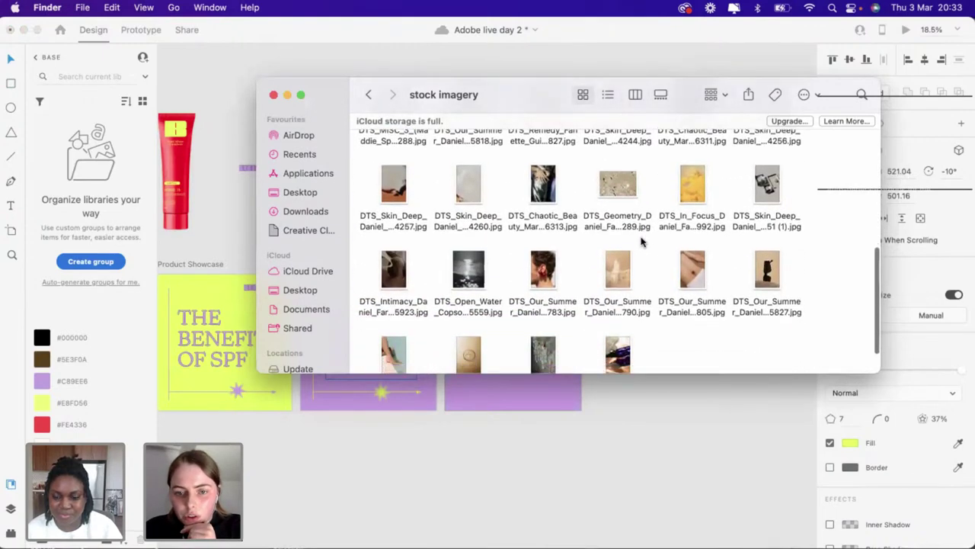
scroll(641, 241, "up", 10)
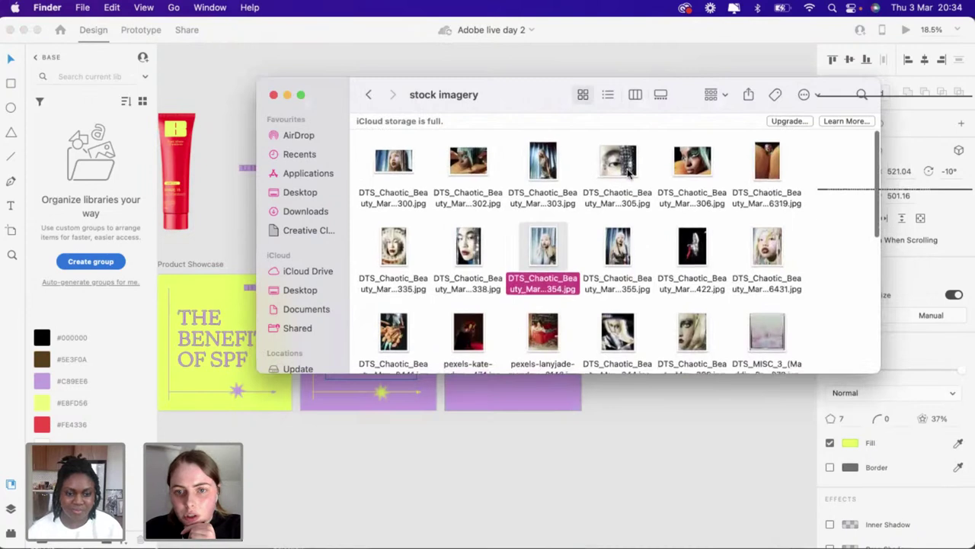
left_click(623, 172)
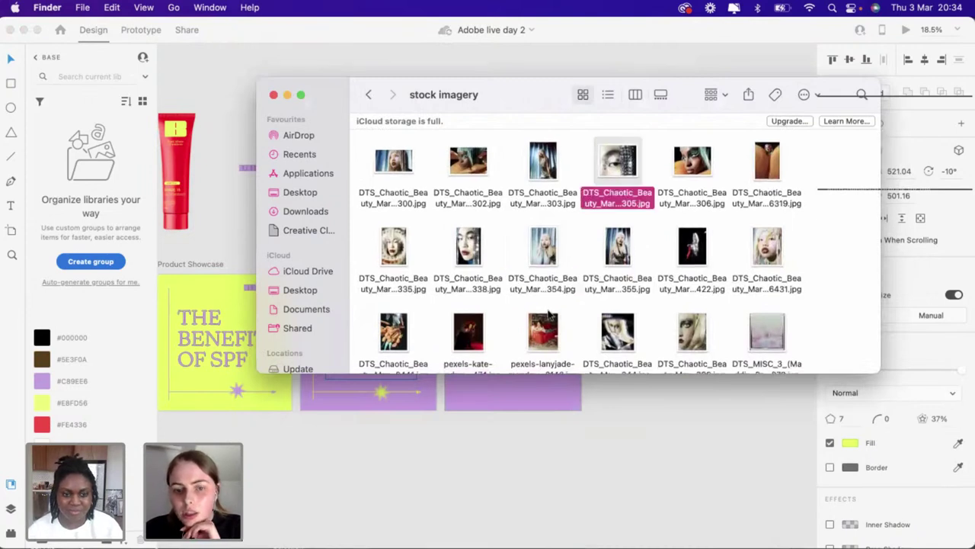
left_click_drag(549, 314, 470, 469)
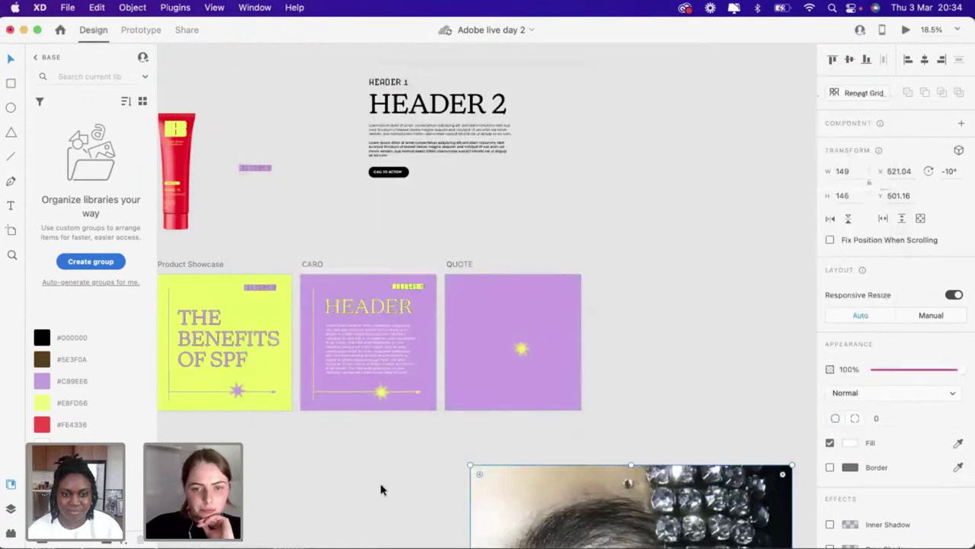
Scale the eye photo to about 1333 × 1090 and fit it into the QUOTE artboard, moving the star below
left_click_drag(526, 503, 394, 337)
scroll(519, 275, "up", 3)
scroll(699, 446, "down", 3)
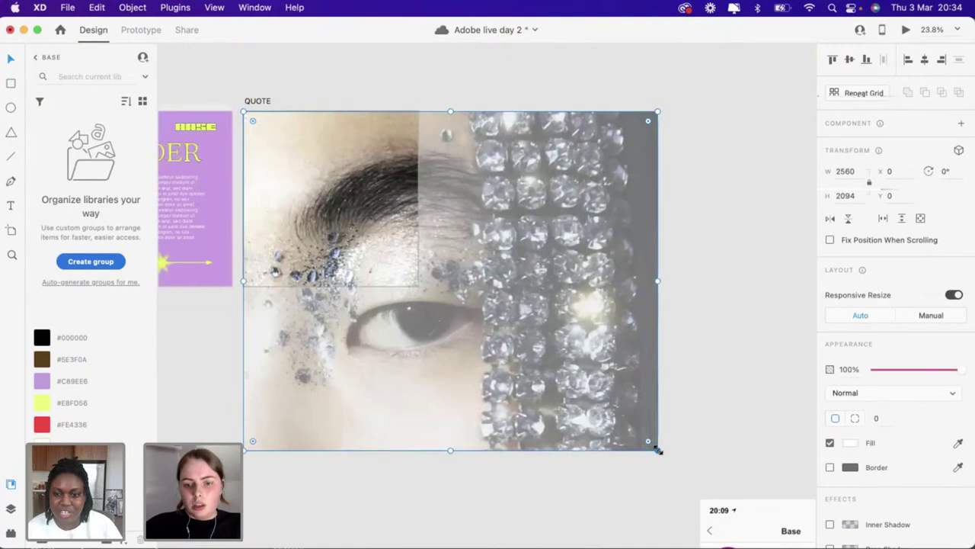
left_click_drag(405, 287, 459, 344)
left_click_drag(351, 262, 534, 281)
left_click_drag(353, 211, 347, 385)
left_click_drag(553, 183, 378, 162)
left_click_drag(460, 289, 460, 287)
left_click(363, 366)
scroll(363, 367, "left", 8)
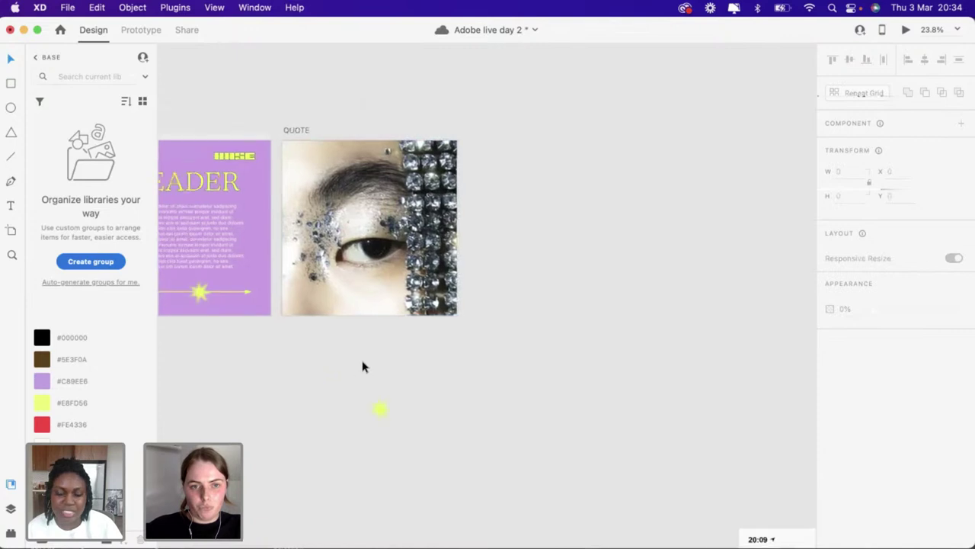
Enlarge the yellow star to about 973 × 947 and place it over the photo
left_click(648, 402)
left_click_drag(662, 410, 727, 489)
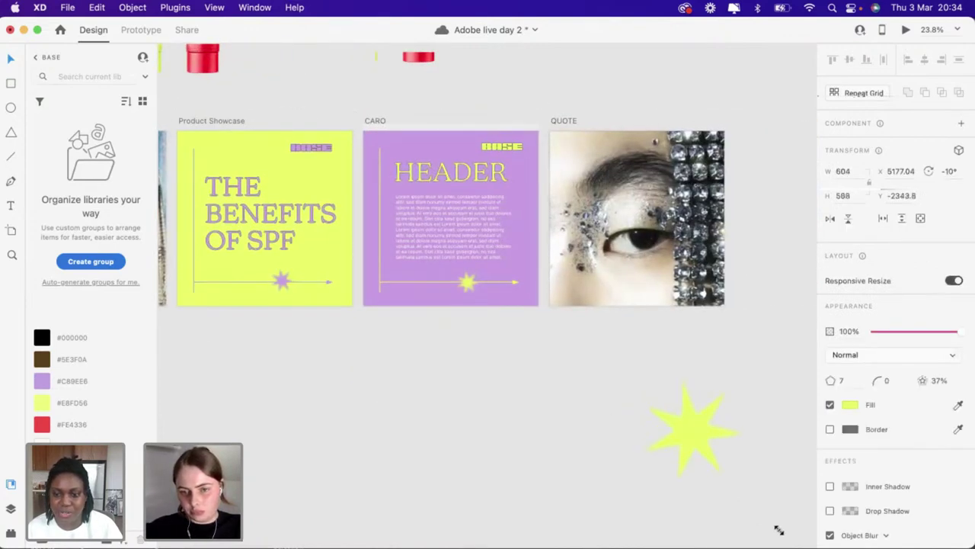
left_click_drag(779, 529, 783, 535)
left_click_drag(704, 430, 629, 221)
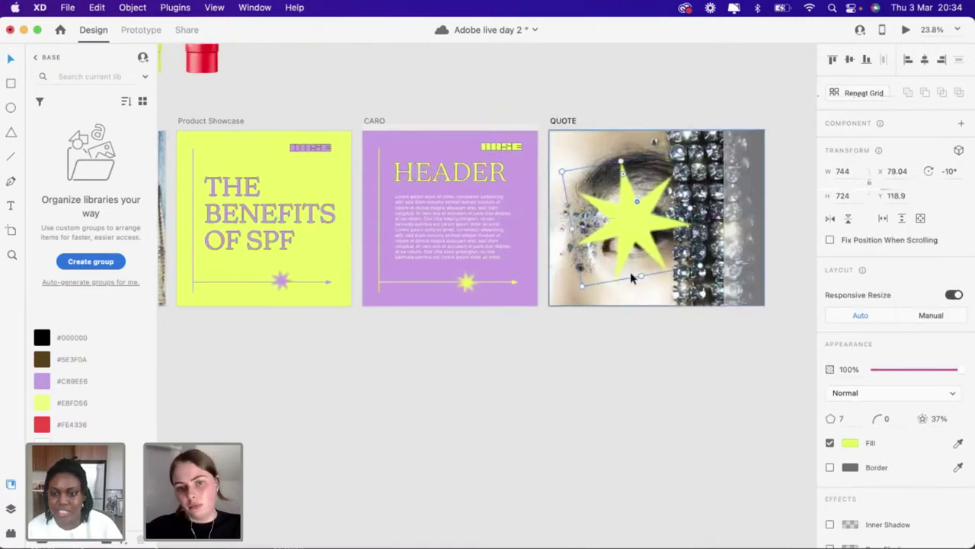
scroll(562, 420, "right", 5)
left_click(561, 420)
scroll(491, 291, "up", 3)
left_click(492, 287)
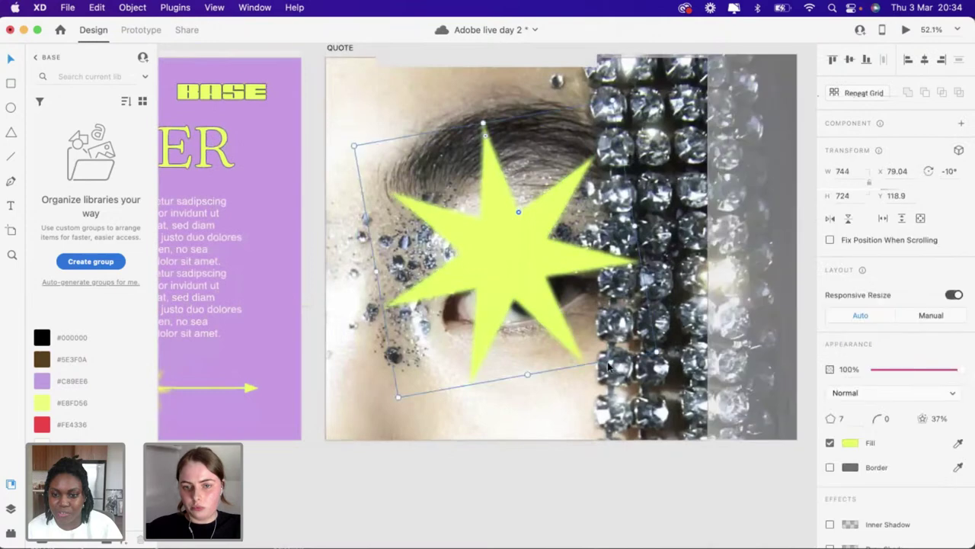
left_click_drag(738, 412, 754, 424)
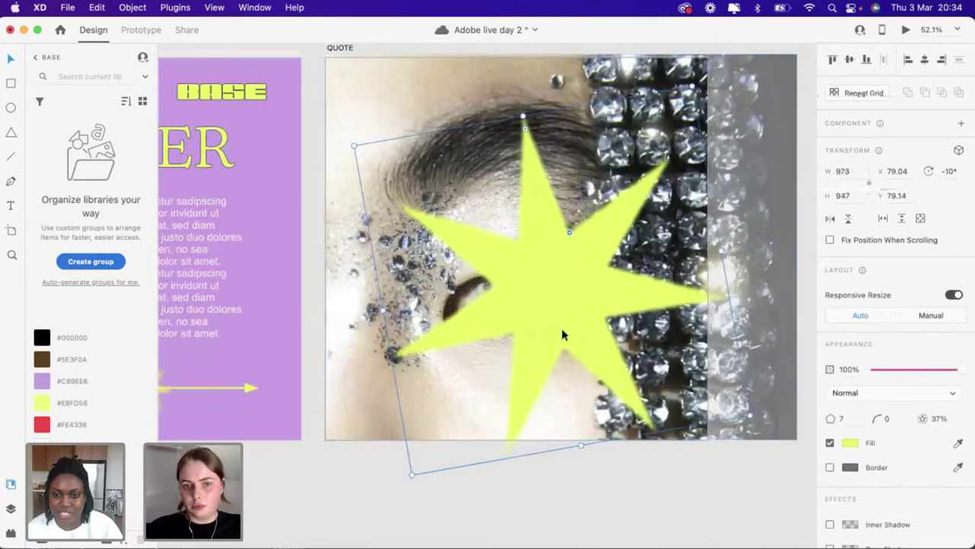
left_click_drag(562, 331, 539, 329)
scroll(518, 255, "down", 3)
Shift the photo left and enlarge it to reframe it inside the QUOTE artboard
left_click_drag(612, 258, 486, 266)
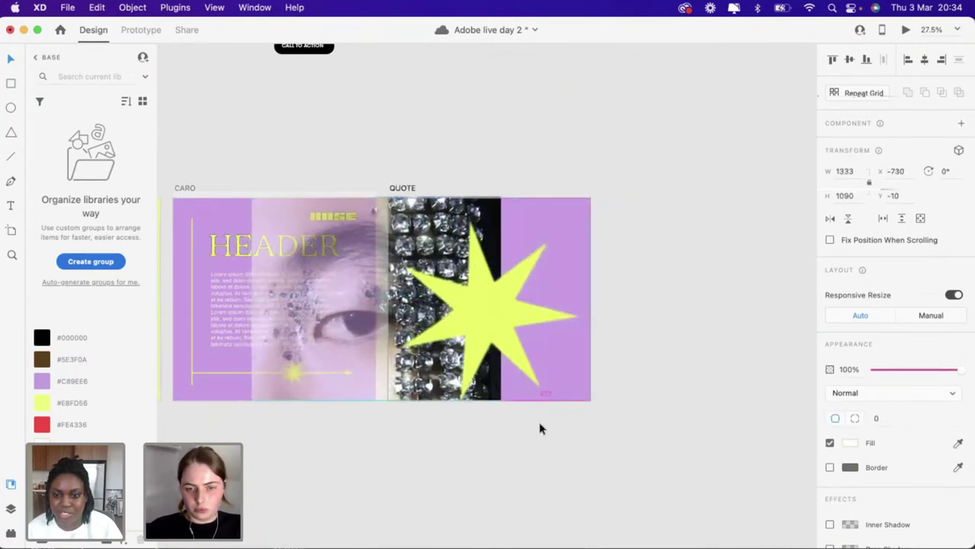
left_click_drag(502, 404, 605, 470)
left_click(736, 393)
scroll(611, 429, "up", 3)
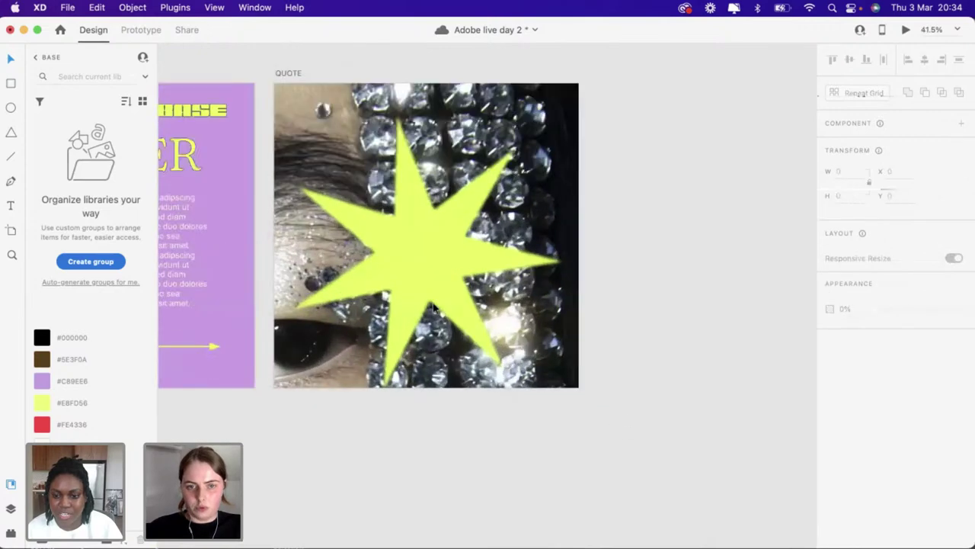
scroll(442, 358, "up", 2)
Fatten the star's points to a 57% star ratio and nudge it into position
double_click(441, 346)
left_click_drag(440, 345, 444, 340)
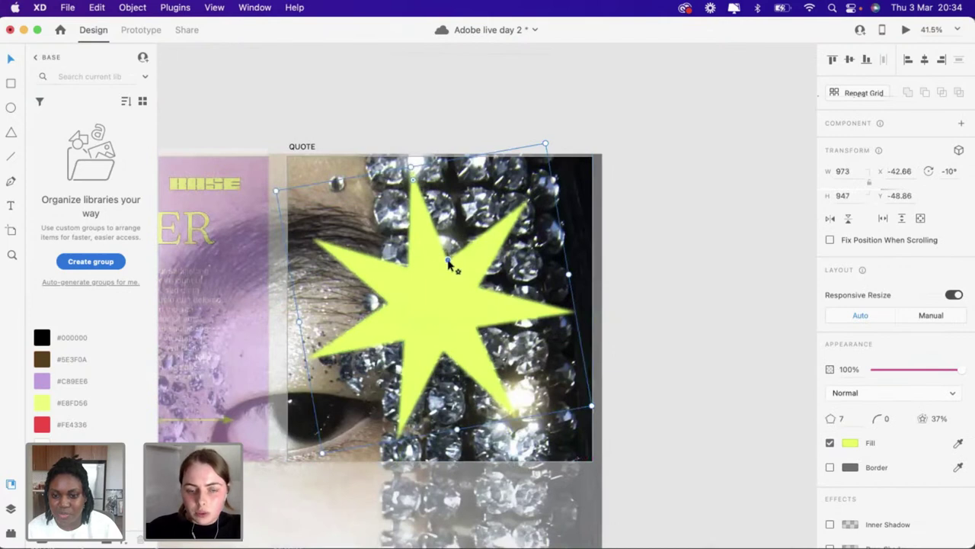
left_click_drag(449, 263, 455, 237)
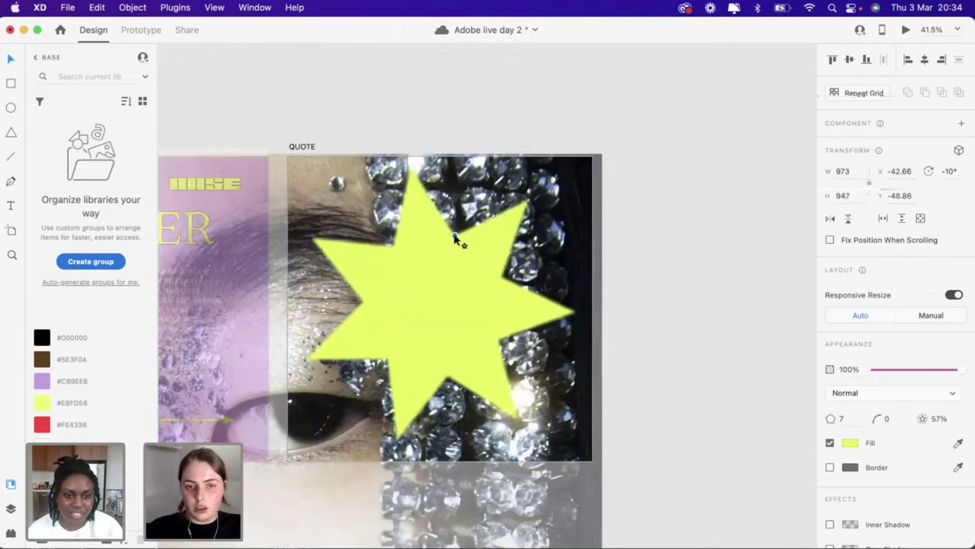
left_click_drag(456, 347, 460, 344)
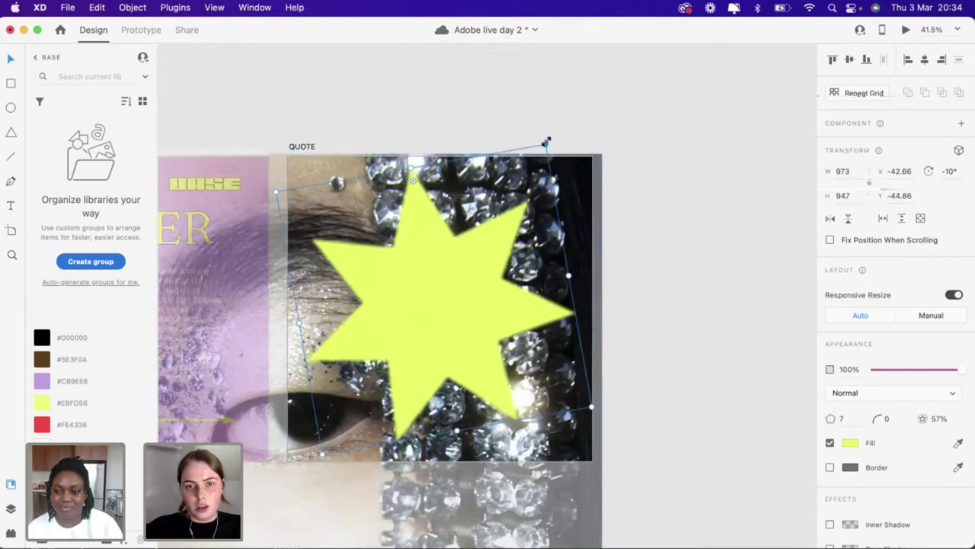
Straighten the yellow star to 0° rotation, lower it slightly and fatten its points
key("ctrl+z")
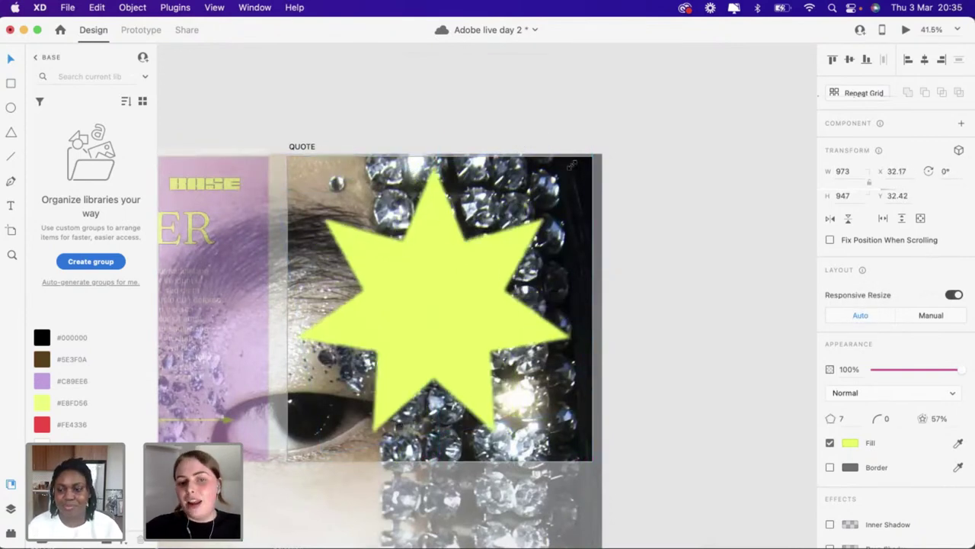
left_click(479, 283)
left_click_drag(480, 283, 477, 289)
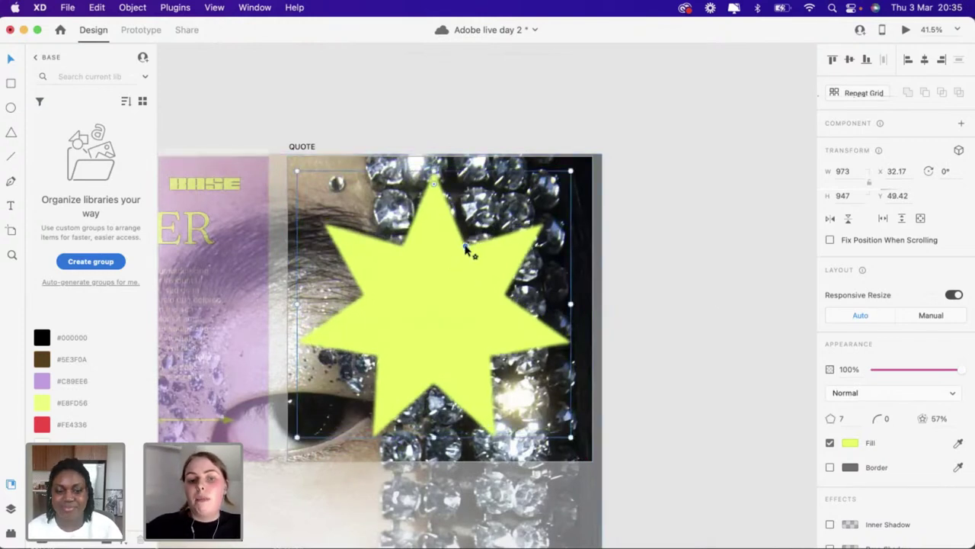
left_click_drag(471, 250, 472, 236)
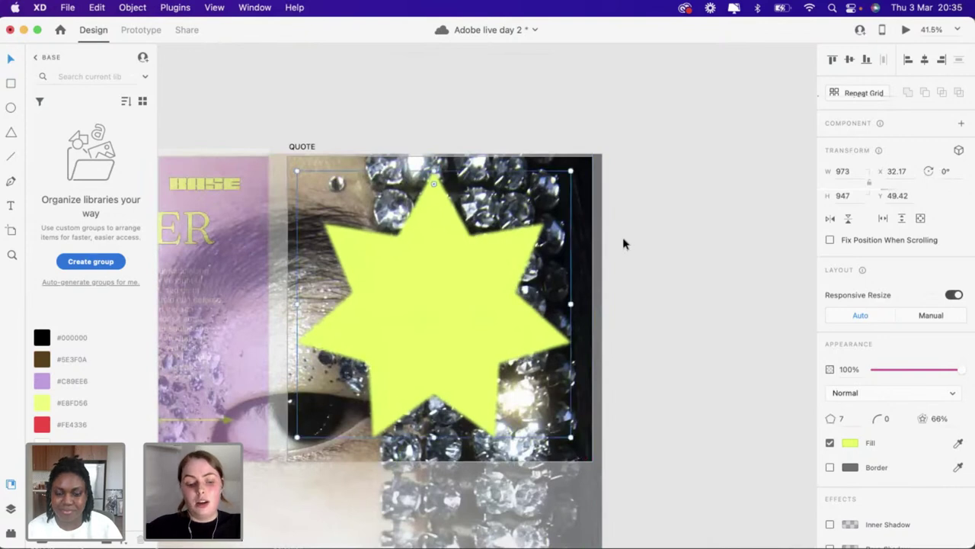
Duplicate the star, shrink the copy to 696 × 677, centre it and colour it red #FE4336
left_click_drag(424, 322, 592, 320)
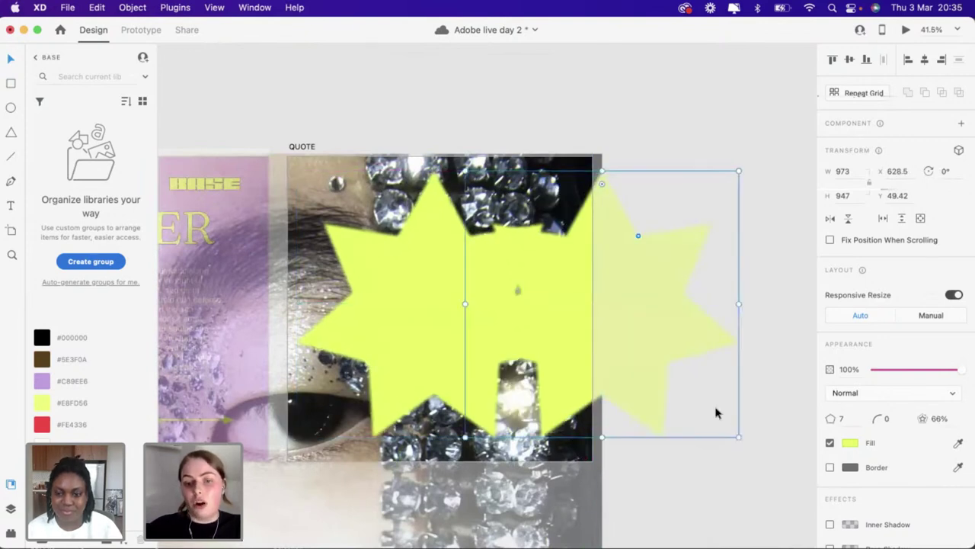
left_click_drag(737, 439, 661, 360)
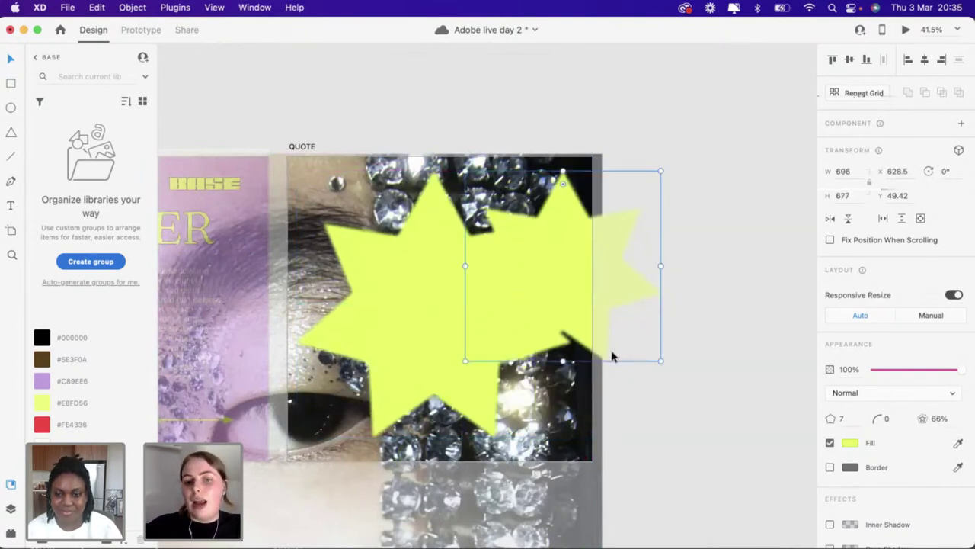
mouse_move(450, 330)
left_mouse_down()
mouse_move(416, 343)
mouse_move(440, 339)
left_mouse_up()
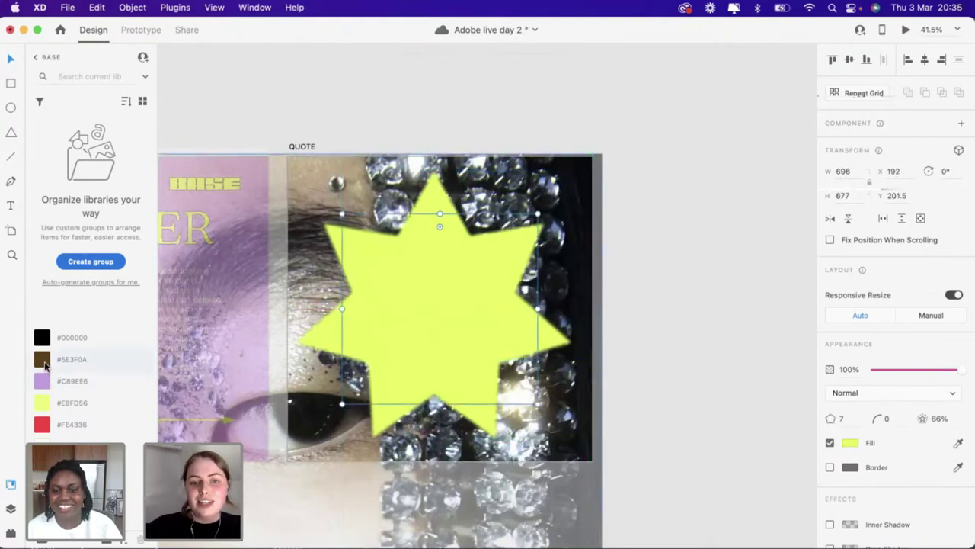
left_click(43, 427)
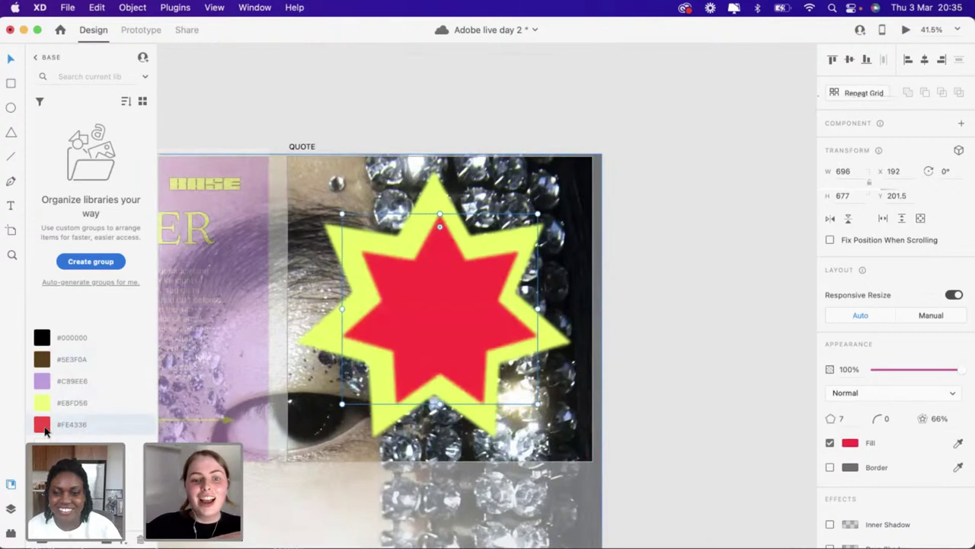
left_click_drag(455, 320, 448, 320)
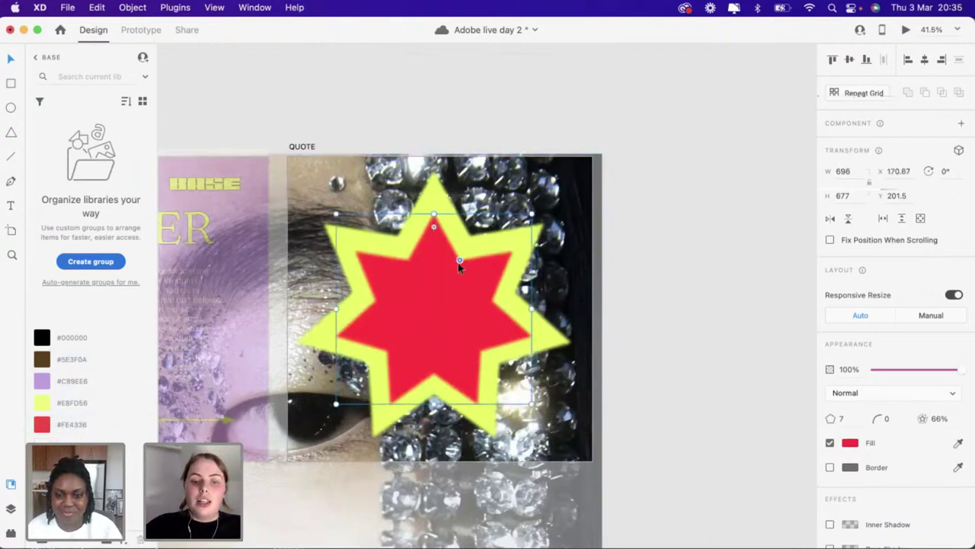
Sharpen the red star's points and enlarge it to 797 × 775, leaving a thin yellow outline
left_click_drag(460, 262, 461, 275)
left_click(757, 290)
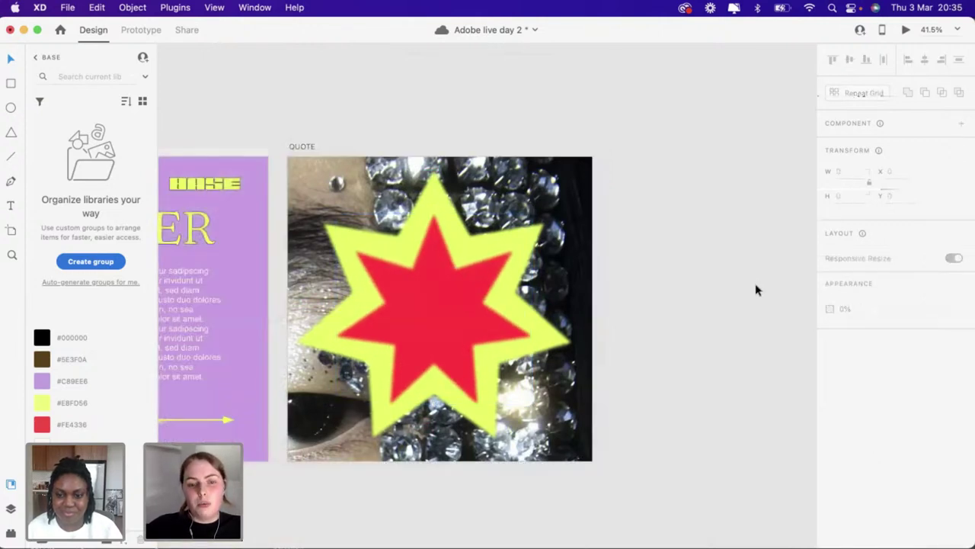
left_click(424, 327)
key("super+equal")
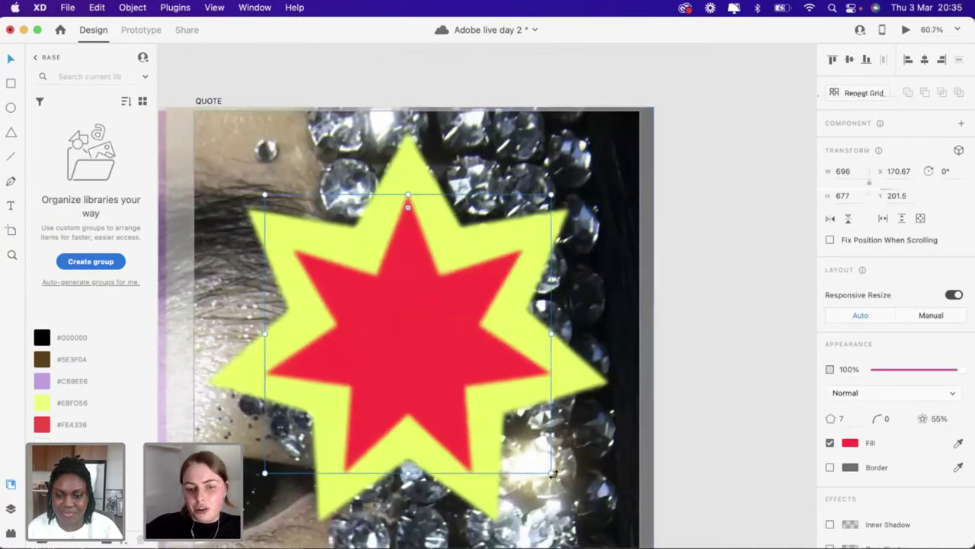
left_click_drag(560, 483, 583, 506)
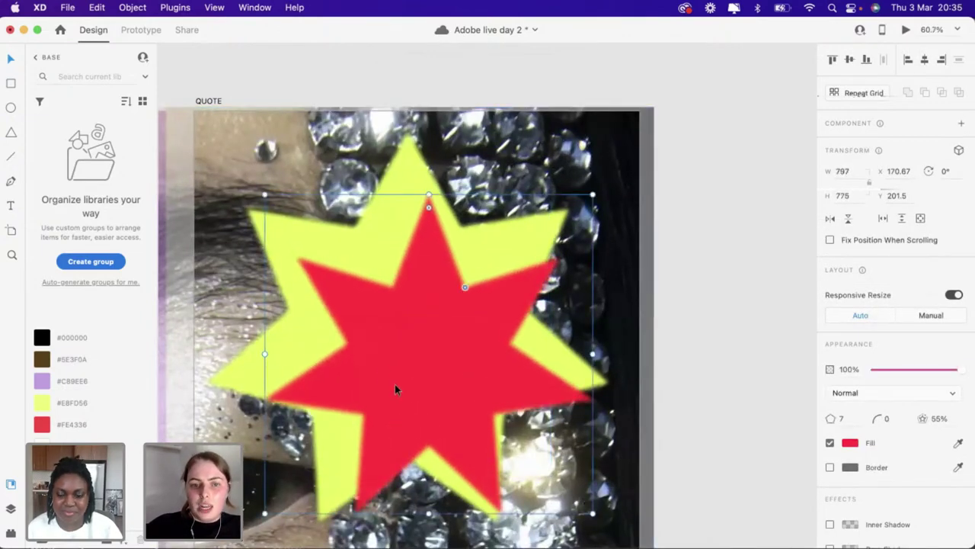
left_click_drag(374, 360, 376, 362)
Zoom out, deselect the star and select the gem photo in QUOTE
scroll(377, 363, "down", 3)
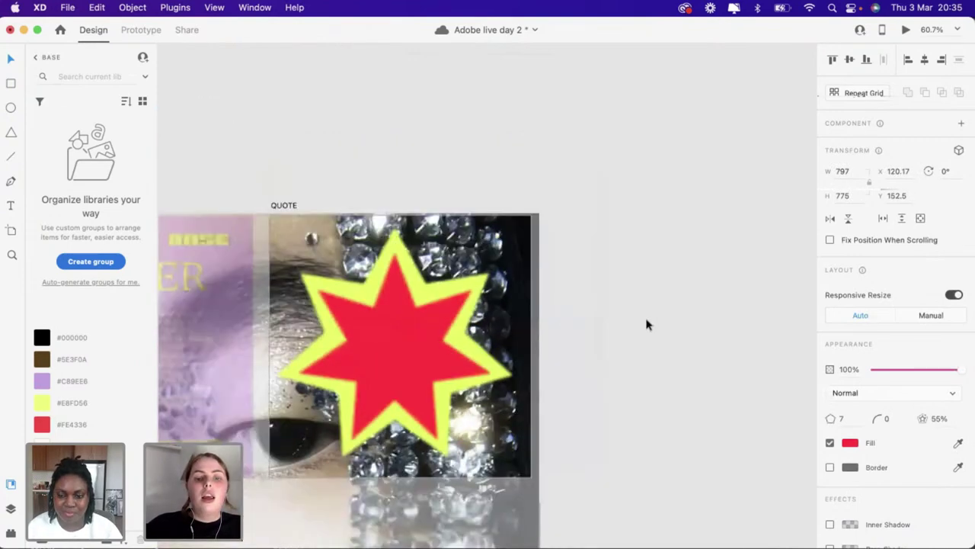
left_click(644, 325)
scroll(645, 325, "down", 2)
scroll(457, 390, "up", 3)
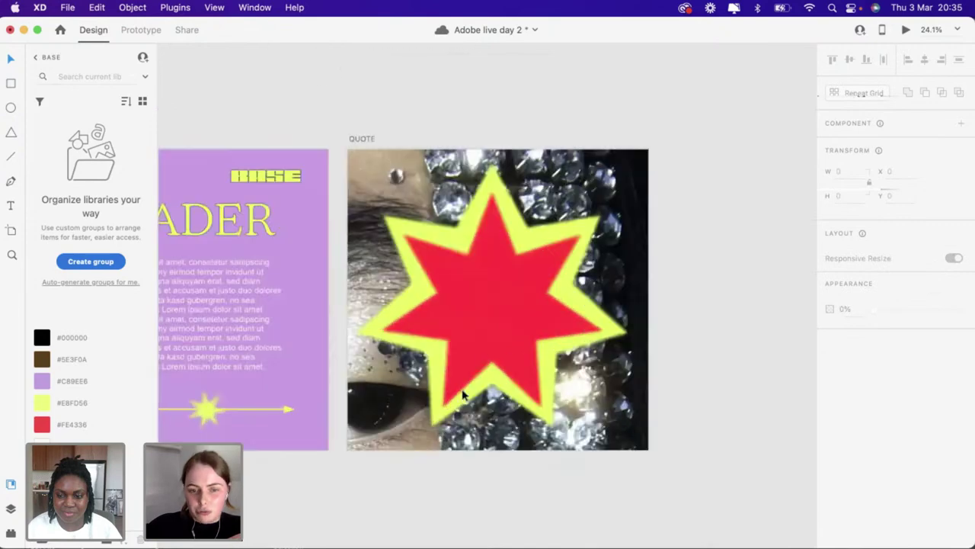
left_click(485, 342)
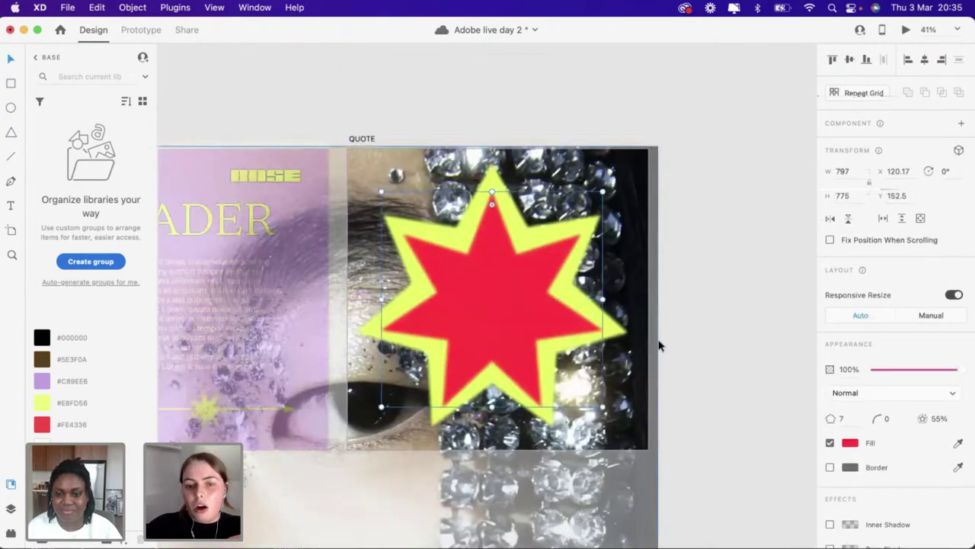
scroll(660, 346, "down", 5)
Shrink the red star to 162 × 157.5 and move it off QUOTE beside the header block
left_click(388, 440)
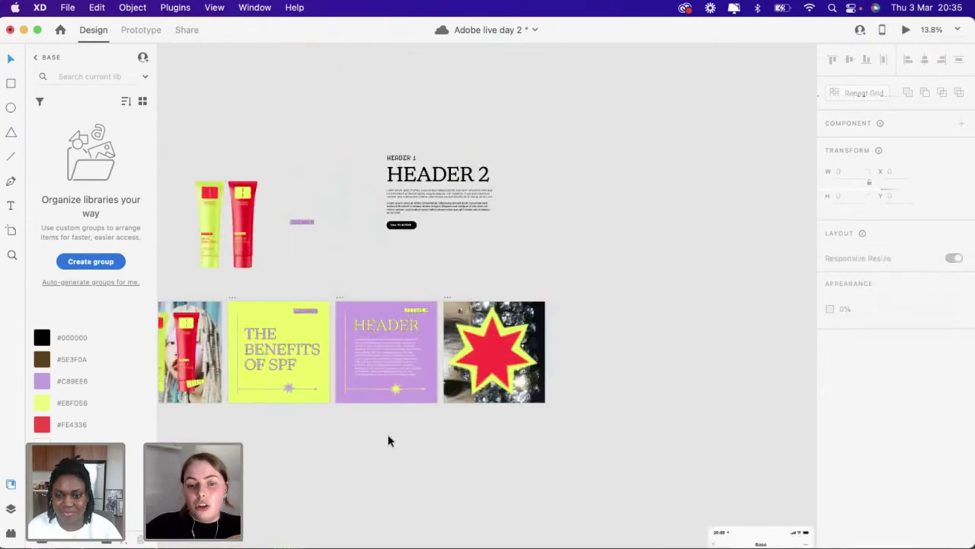
scroll(452, 373, "up", 3)
left_click_drag(451, 374, 521, 204)
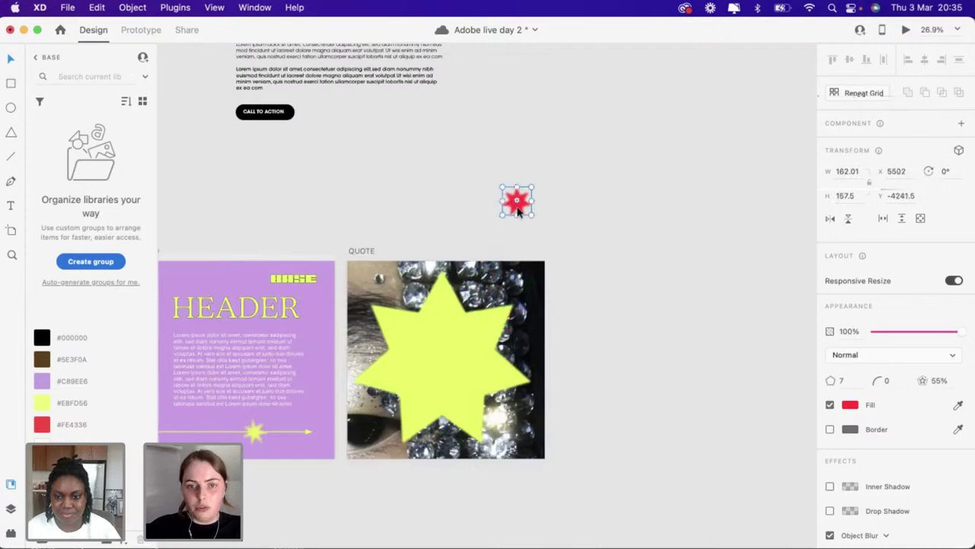
scroll(518, 211, "down", 2)
scroll(517, 212, "up", 3)
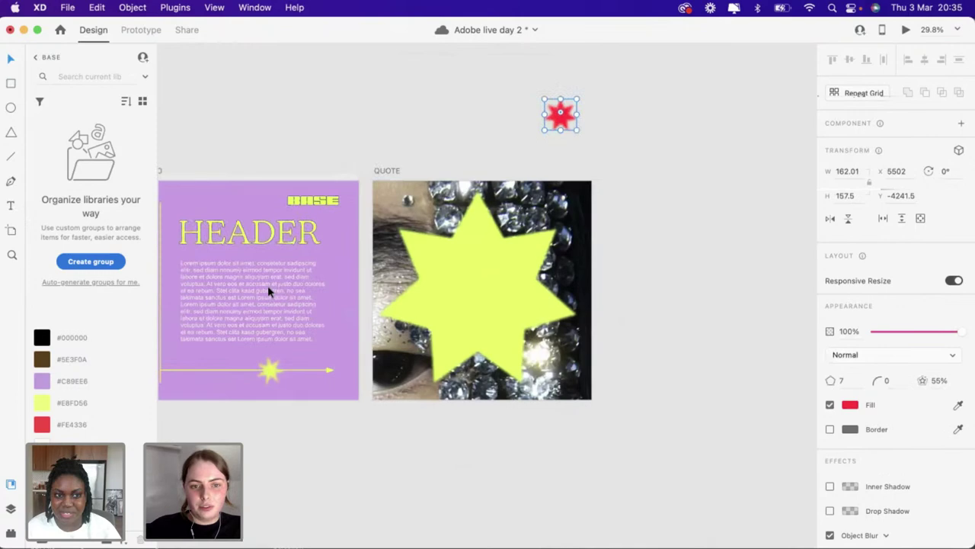
scroll(268, 285, "down", 5)
scroll(404, 250, "up", 2)
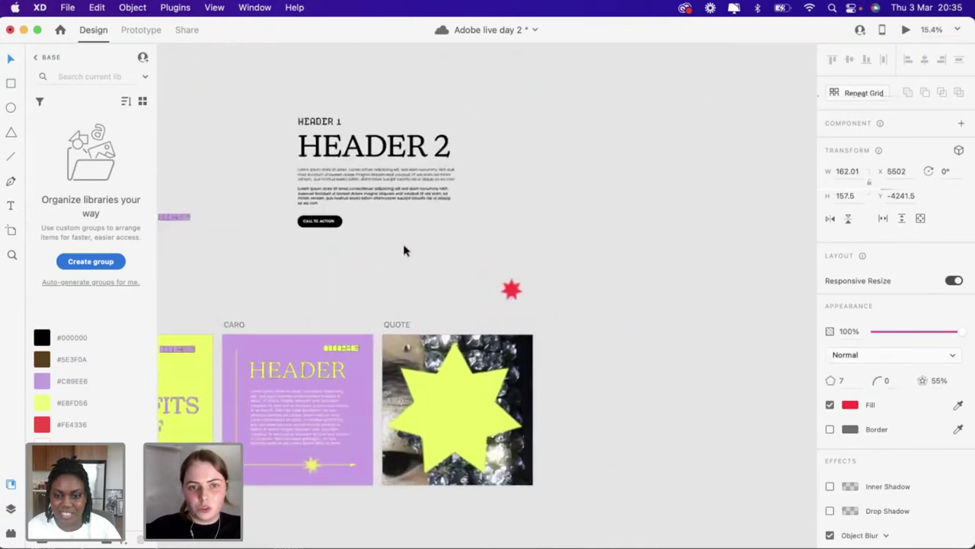
left_click(309, 126)
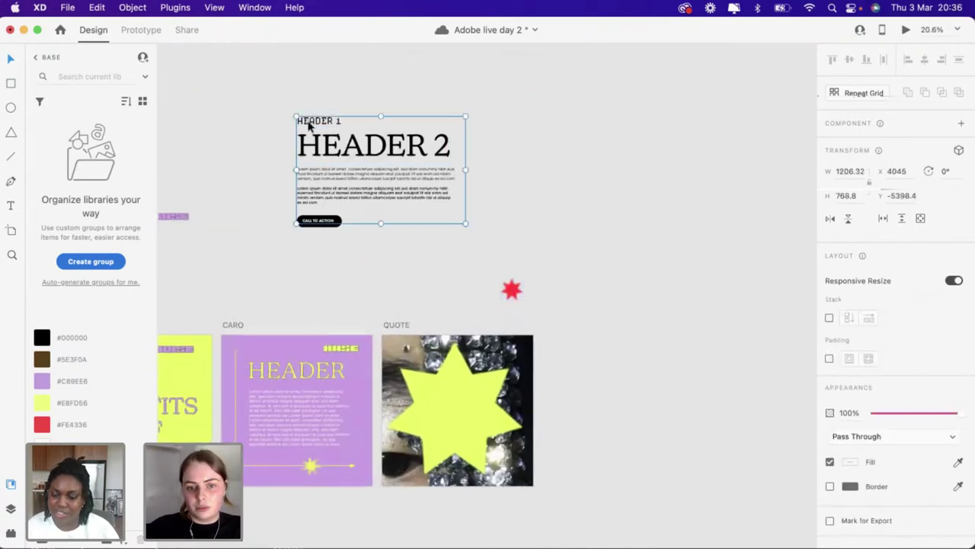
Copy the HEADER title from the CARO artboard and paste a copy onto empty canvas
scroll(297, 375, "down", 3)
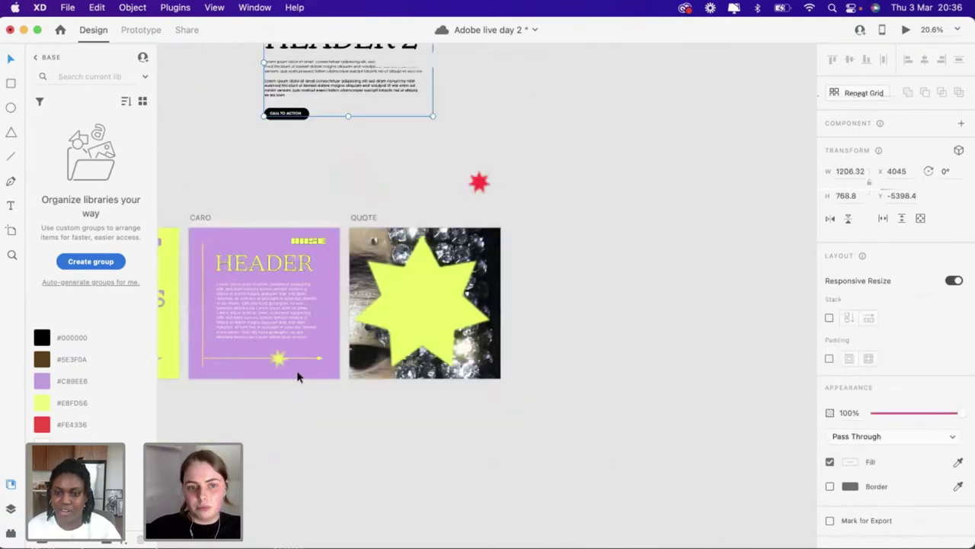
left_click(267, 265)
key("super+c")
key("super+v")
left_click_drag(461, 305, 615, 314)
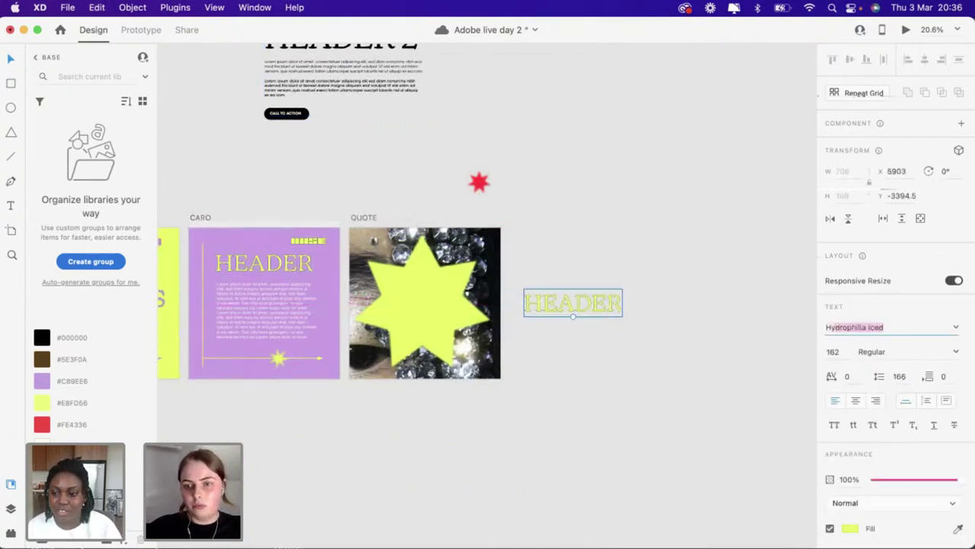
Set the copy to Hydrophilia Iced, colour it brown #5E3F0A and move it onto the star
key("Return")
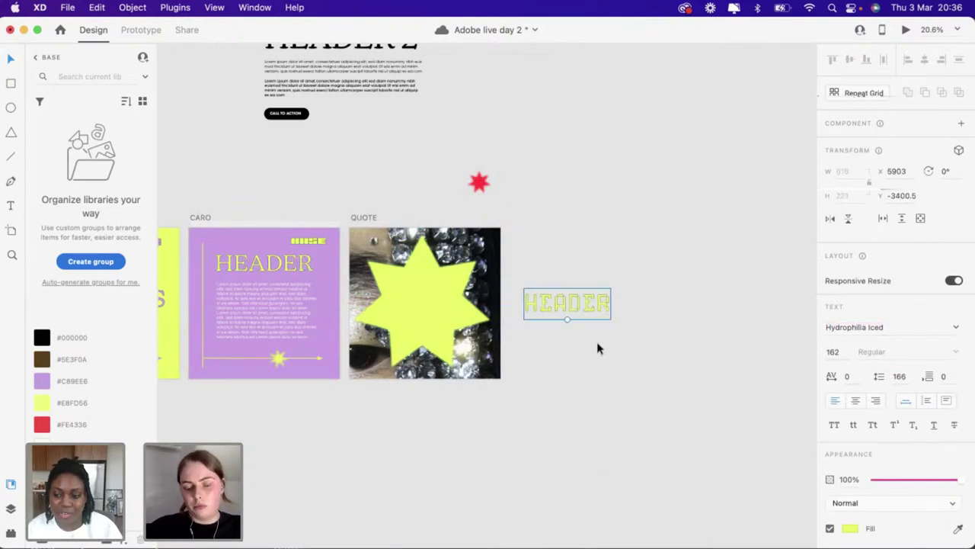
scroll(843, 343, "down", 5)
scroll(830, 320, "up", 2)
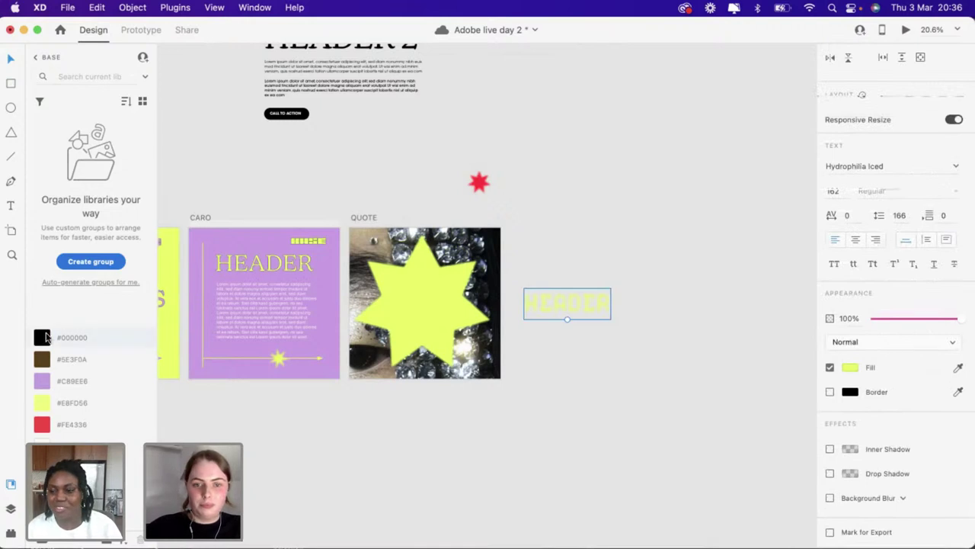
left_click(44, 338)
left_click_drag(559, 311, 423, 305)
left_click(42, 359)
Halve the HEADER title to font size 81, centred on the yellow star
scroll(404, 341, "up", 5)
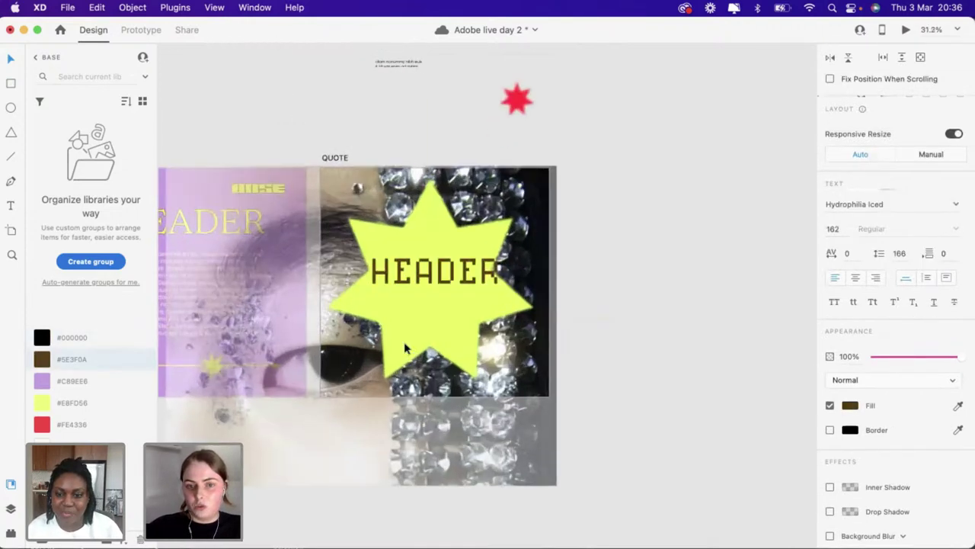
double_click(418, 306)
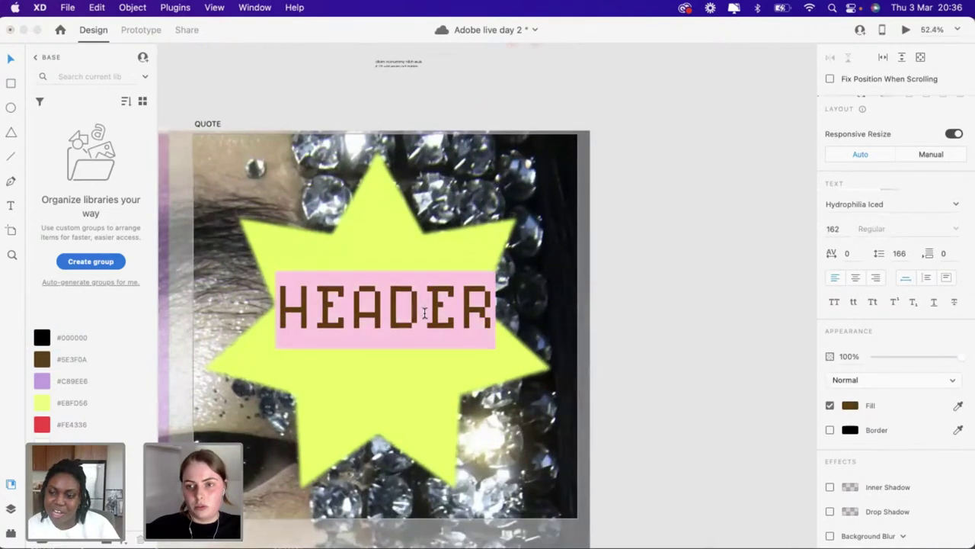
left_click(12, 61)
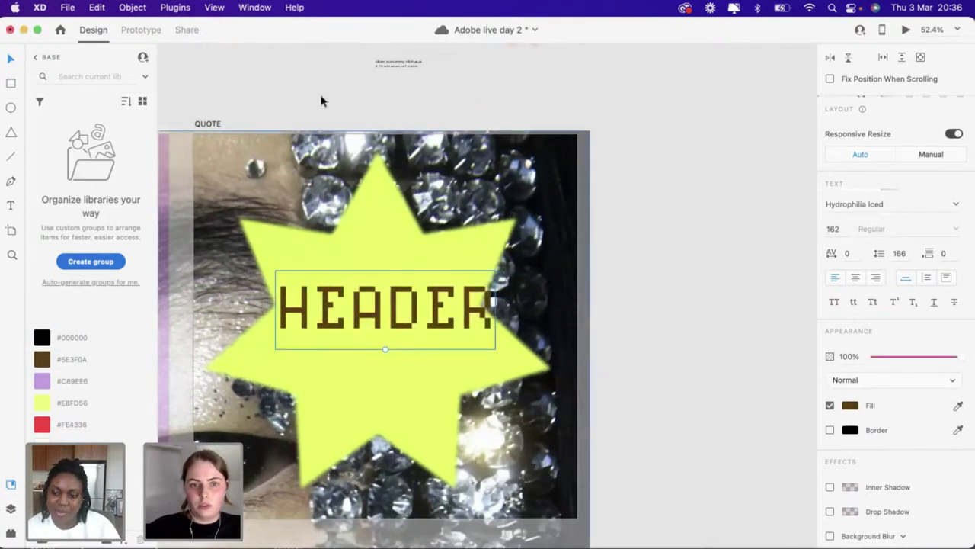
left_click(385, 314)
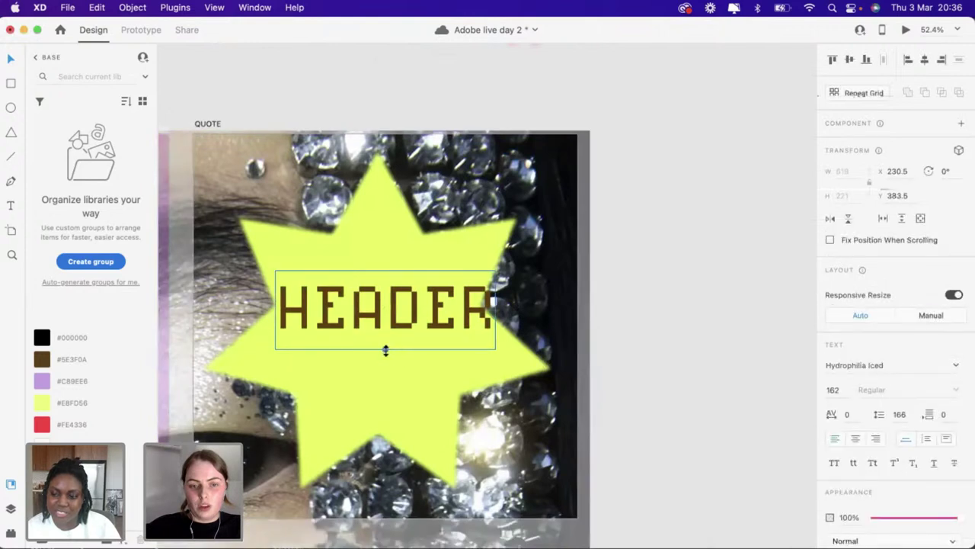
key("super+z")
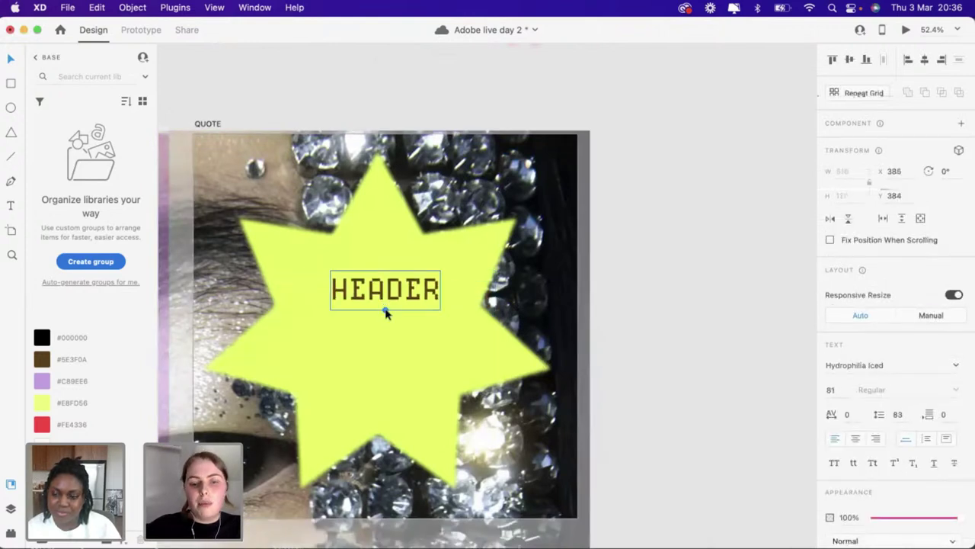
left_click(702, 288)
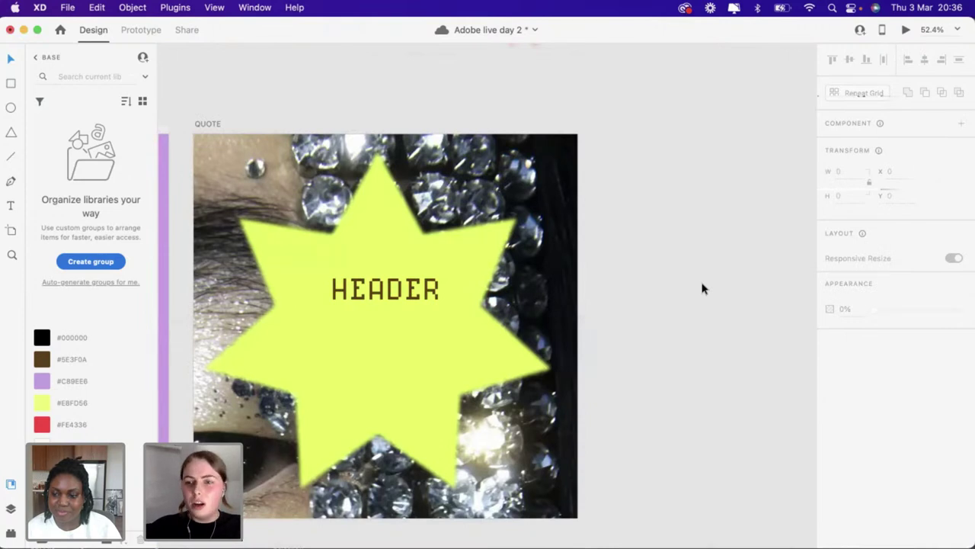
Move the HEADER title off the star to the right of the QUOTE artboard
left_click_drag(422, 291, 413, 279)
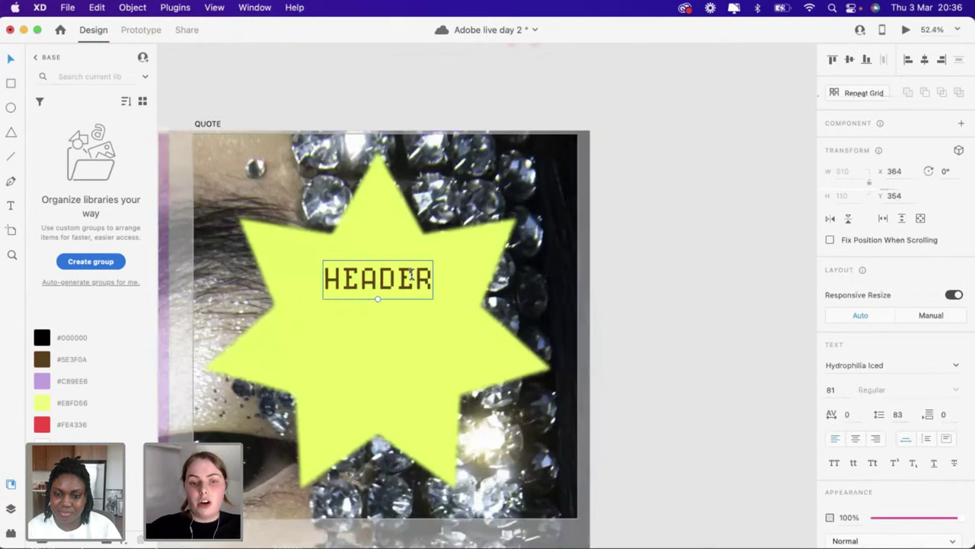
double_click(411, 275)
key("Escape")
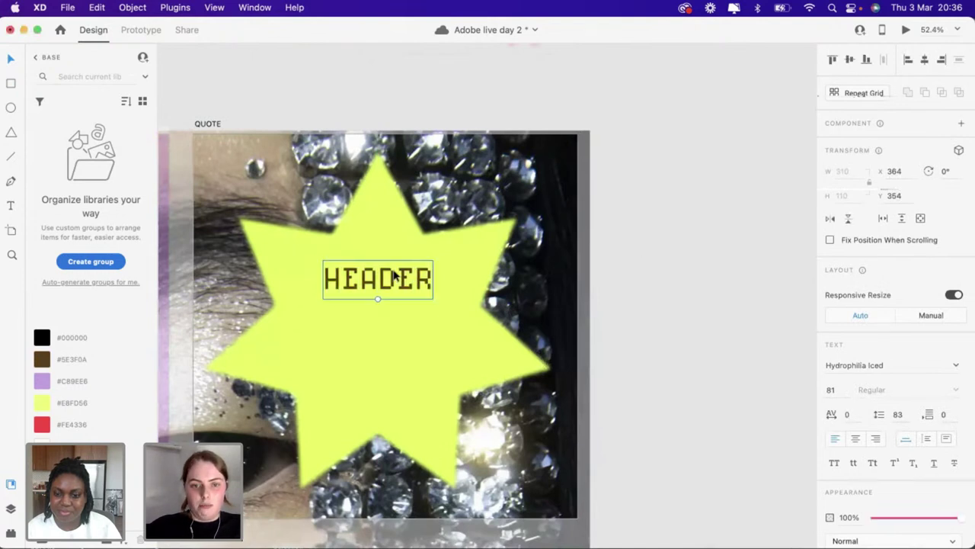
left_click_drag(379, 296, 668, 273)
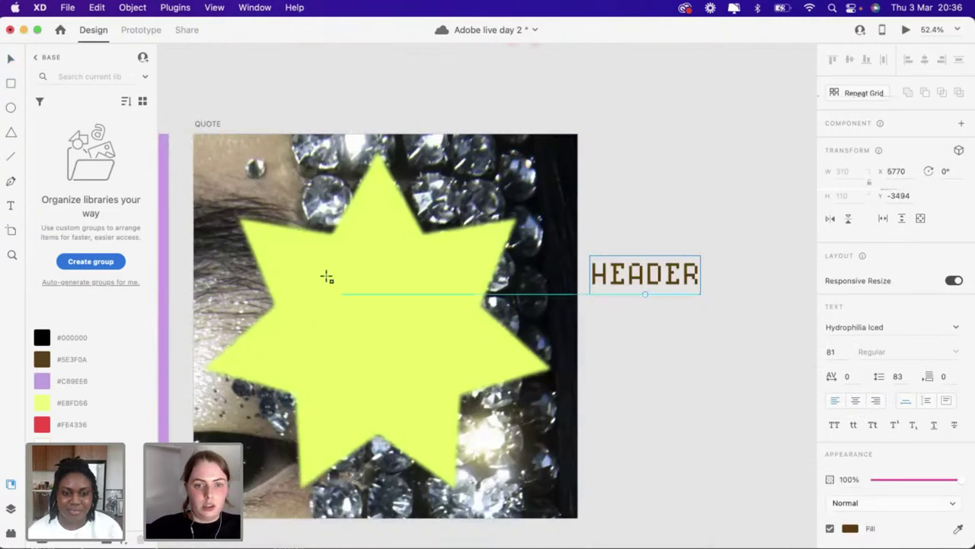
Draw a white 295 × 287 rectangle over the star's centre
left_click_drag(325, 276, 429, 377)
scroll(429, 376, "down", 5)
scroll(431, 377, "down", 4)
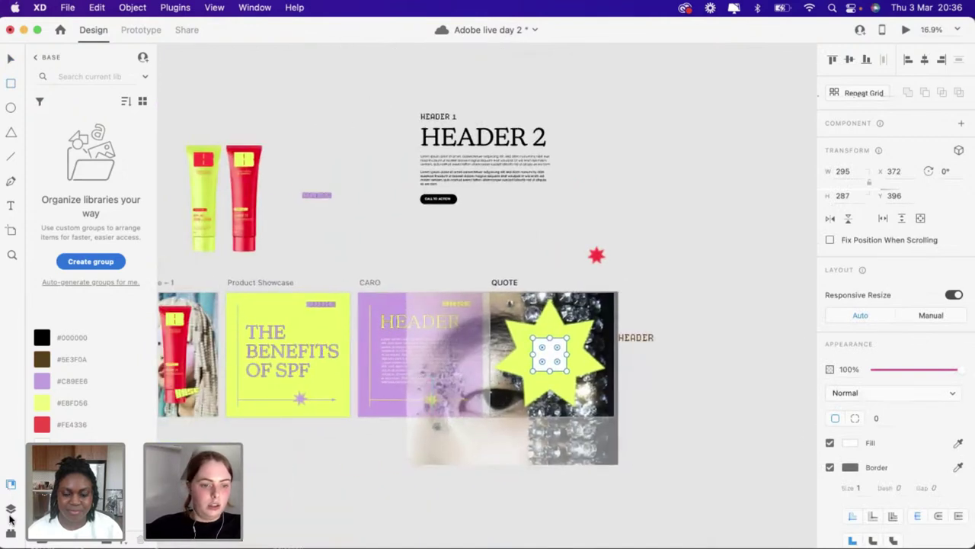
Fill the 295 × 287 box with Arial 10 text using the Lorem Ipsum plugin
left_click(10, 512)
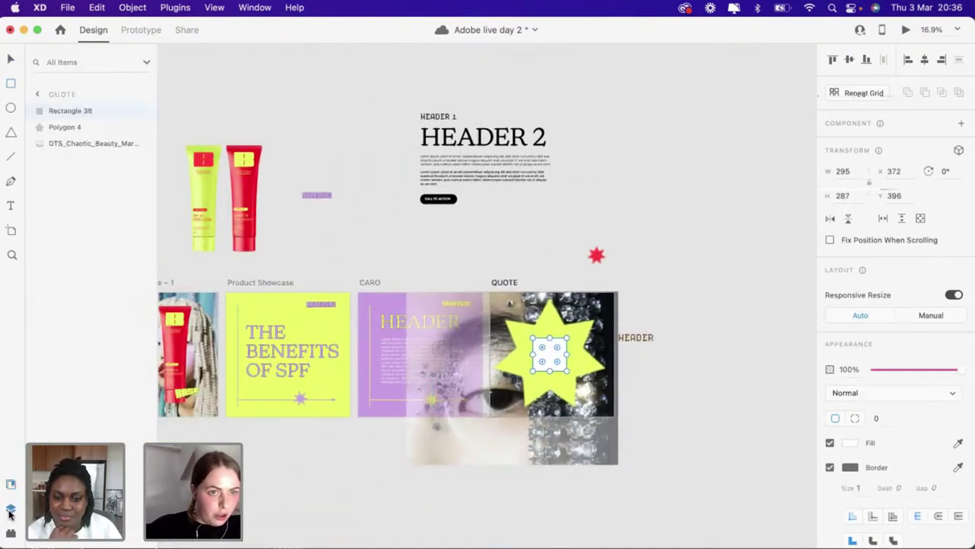
left_click(9, 536)
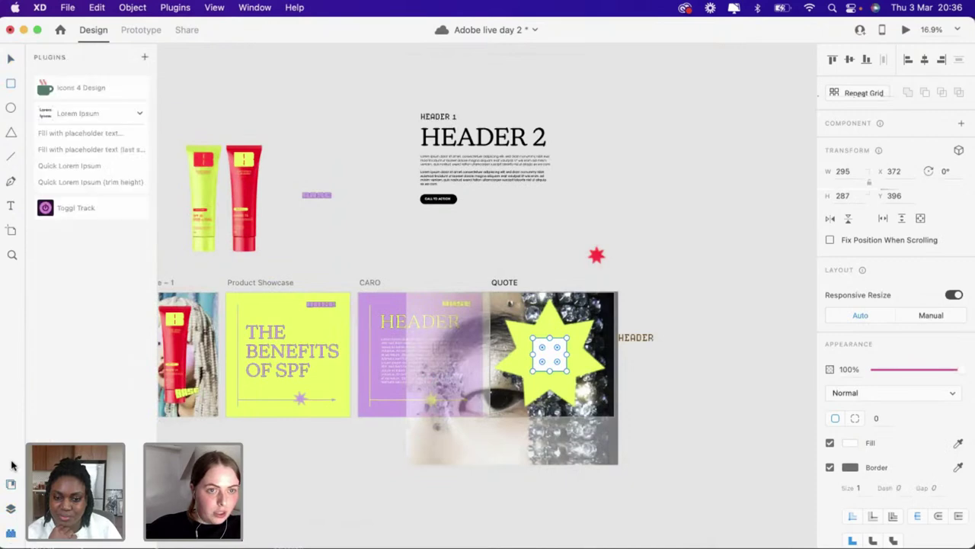
left_click(111, 134)
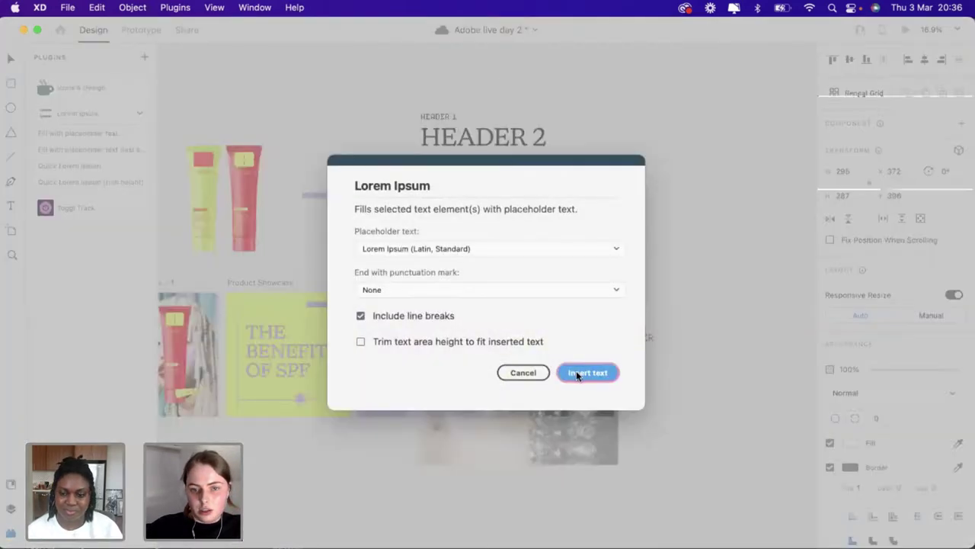
left_click(576, 370)
scroll(557, 363, "up", 5)
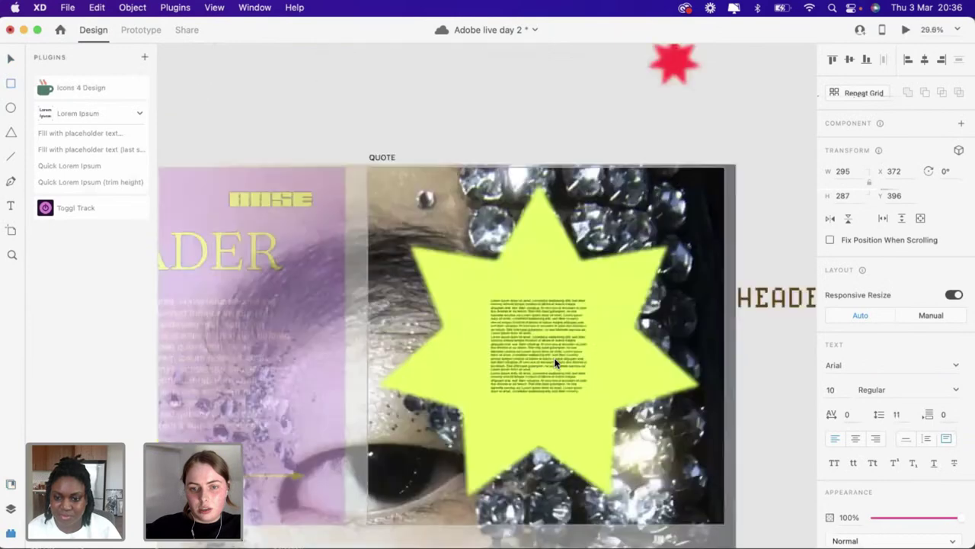
scroll(556, 364, "up", 2)
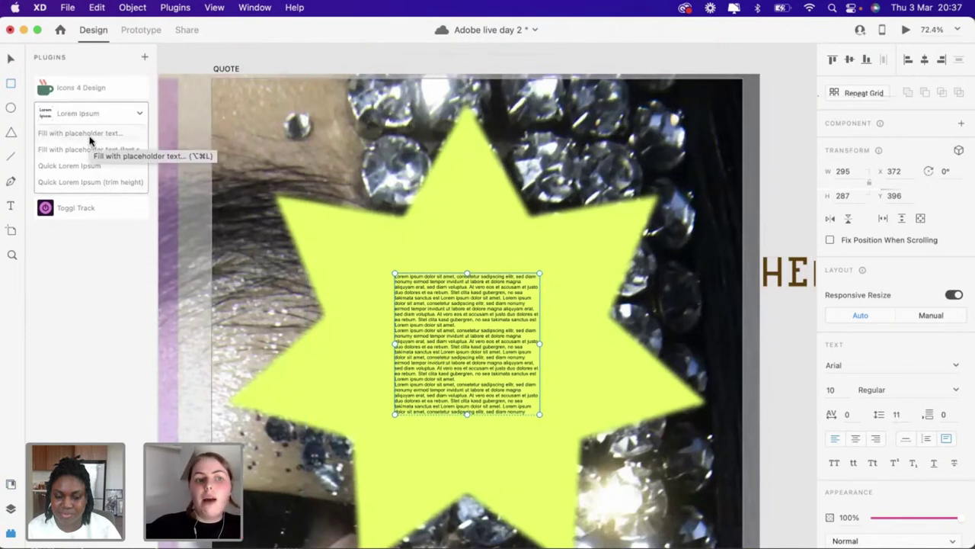
scroll(533, 381, "up", 5)
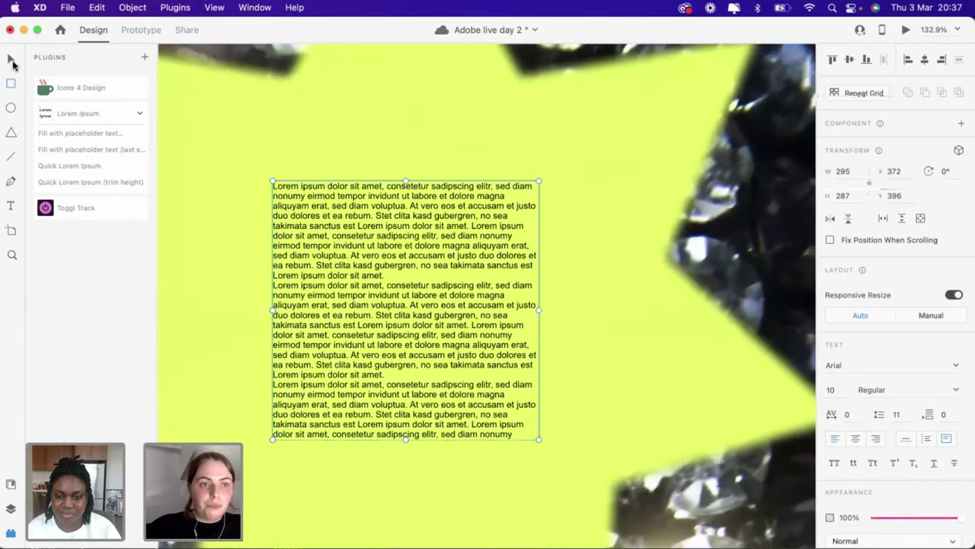
Trim the placeholder to its first line and set it to Hydrophilia Iced at size 30
double_click(512, 432)
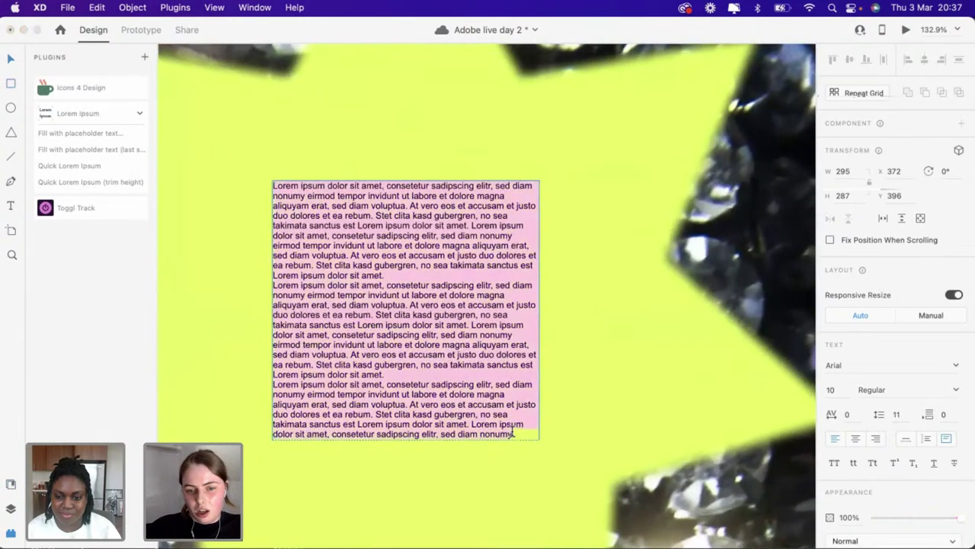
left_click_drag(265, 228, 242, 216)
key("BackSpace")
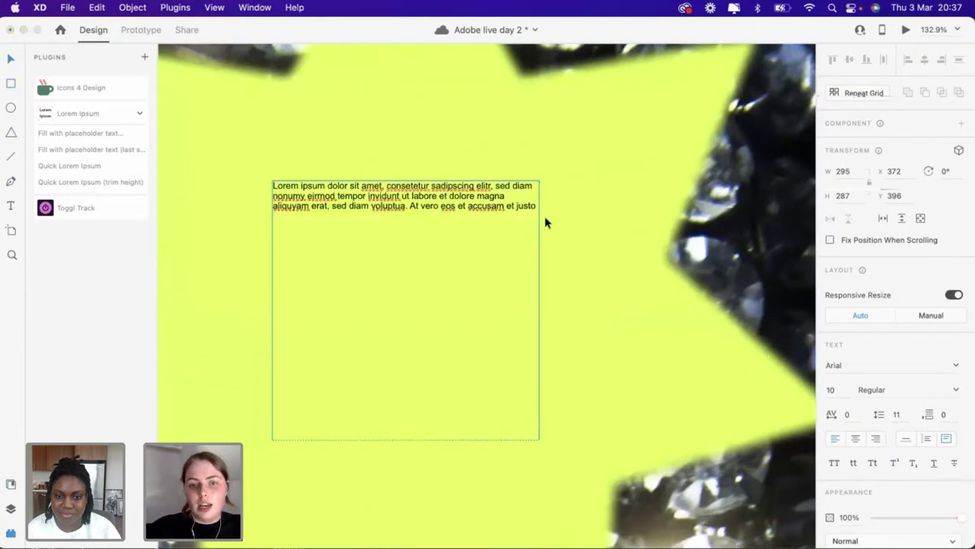
key("super+a")
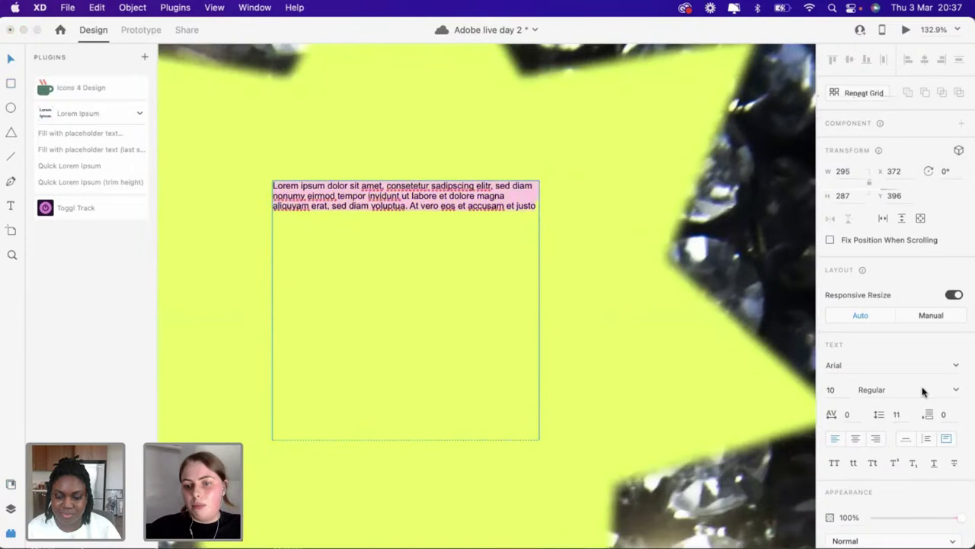
left_click(911, 365)
type("Hydrophilia Iced")
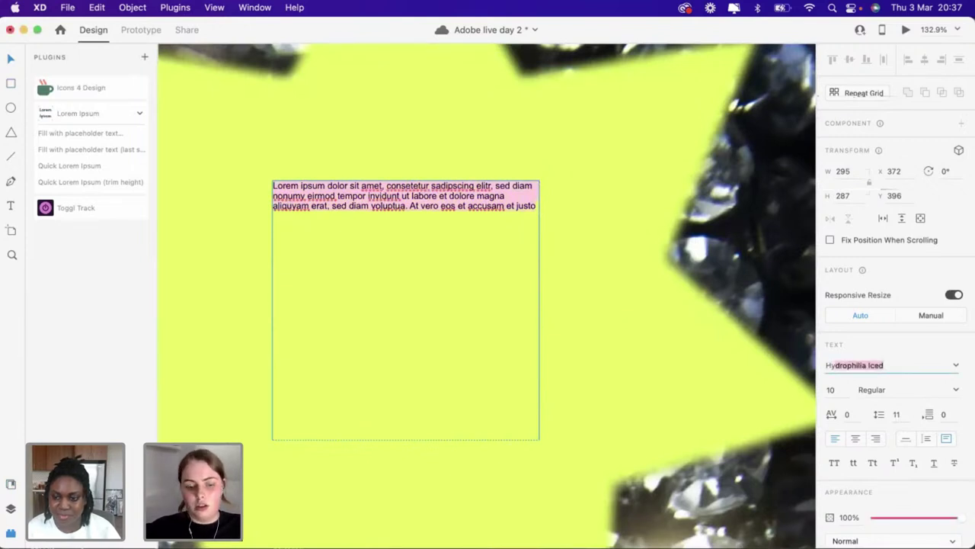
key("Return")
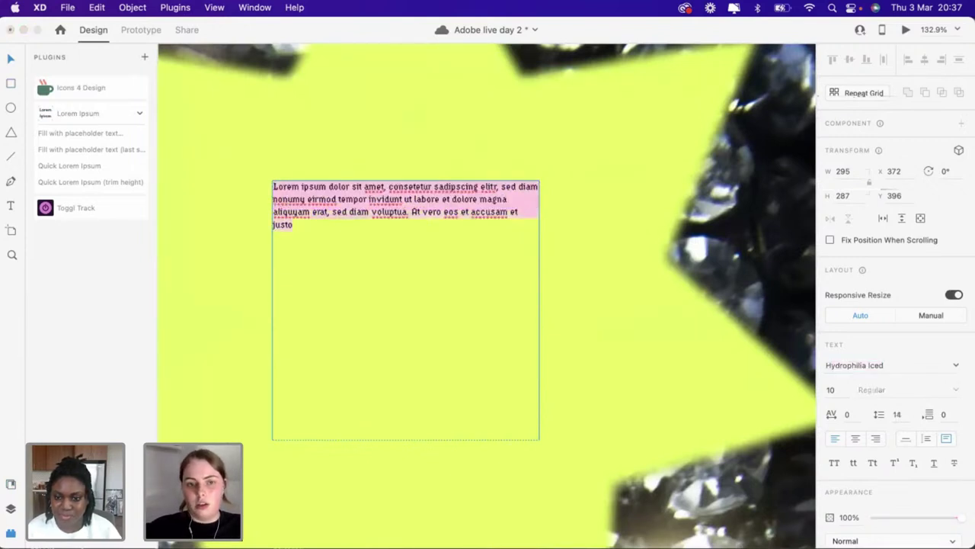
left_click(843, 396)
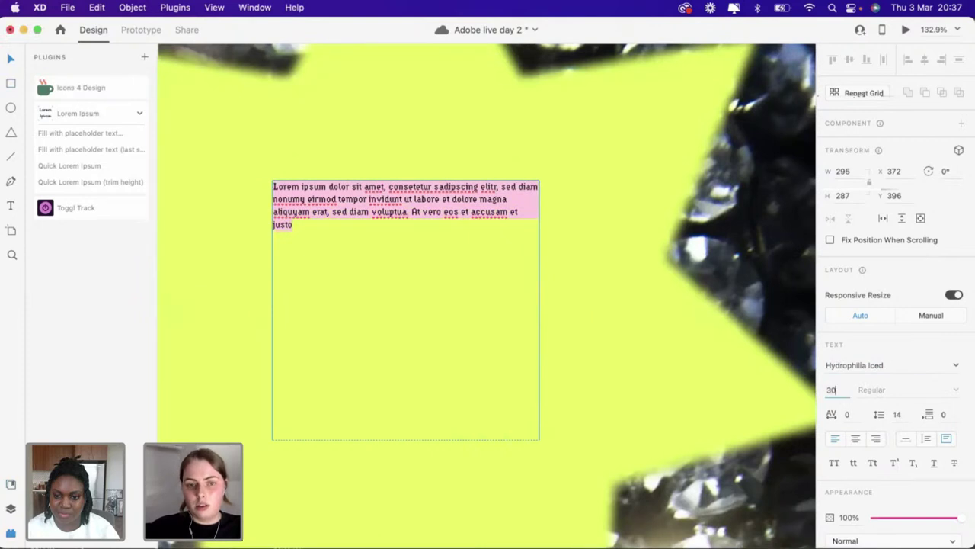
type("30")
key("Return")
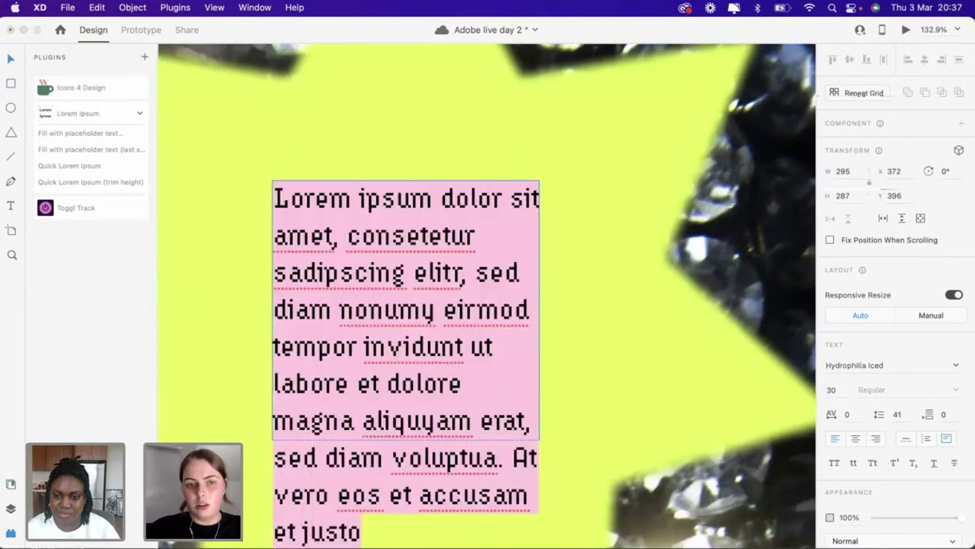
left_click(836, 394)
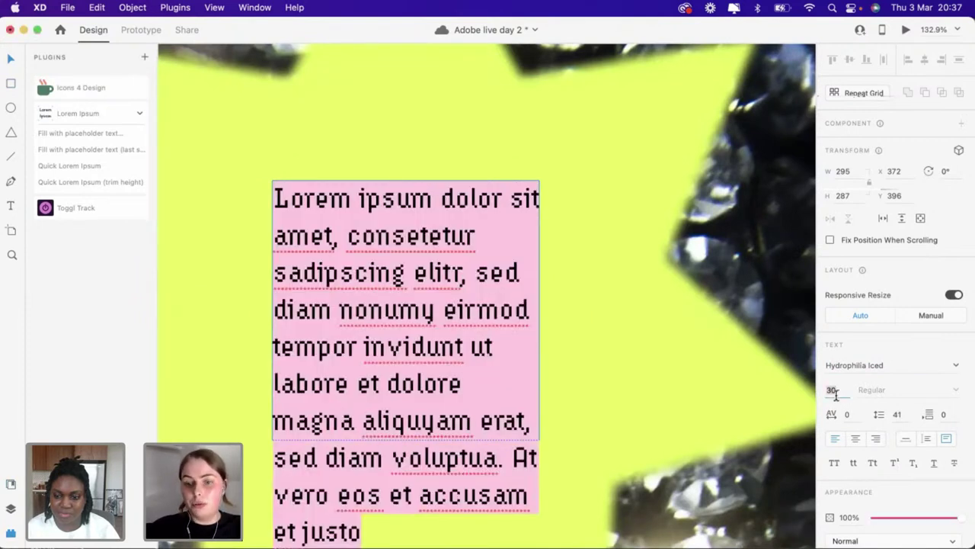
Make the text box taller and widen it to 400
scroll(408, 284, "down", 5)
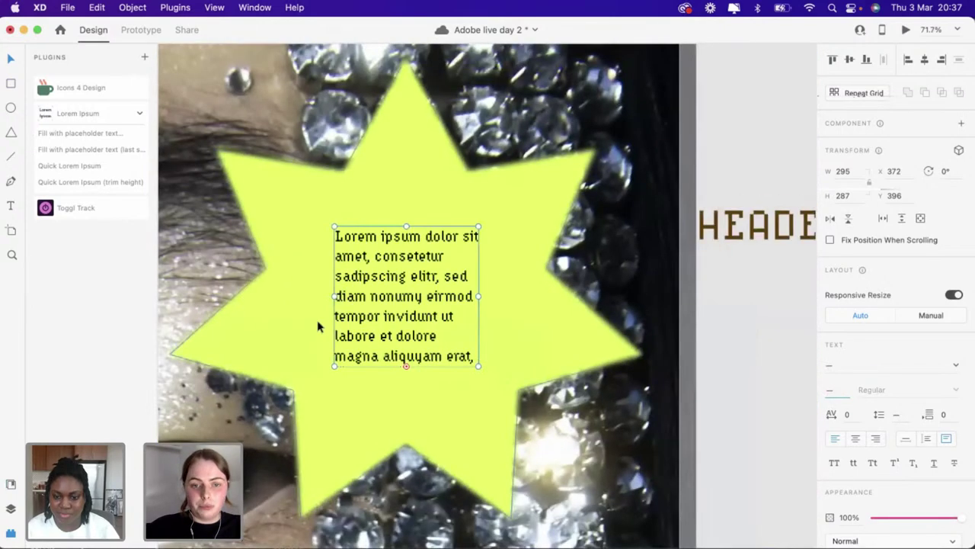
left_click(414, 349)
left_click_drag(406, 366, 407, 428)
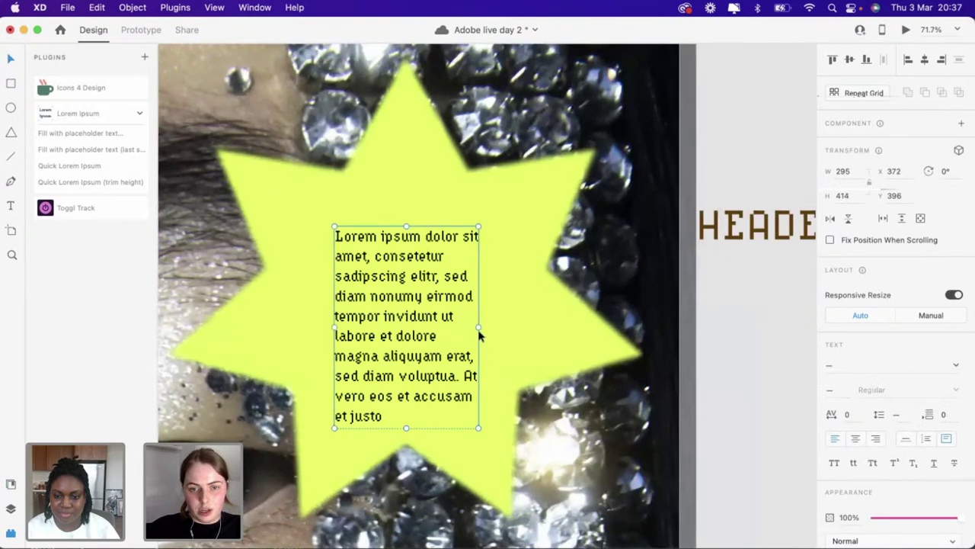
left_click_drag(477, 329, 530, 330)
scroll(530, 330, "down", 5)
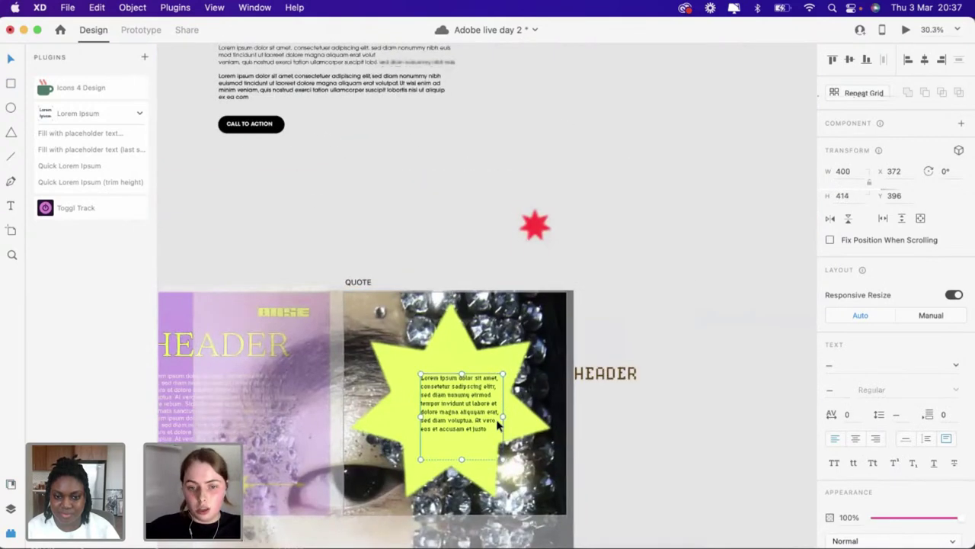
scroll(498, 424, "up", 3)
scroll(497, 425, "up", 3)
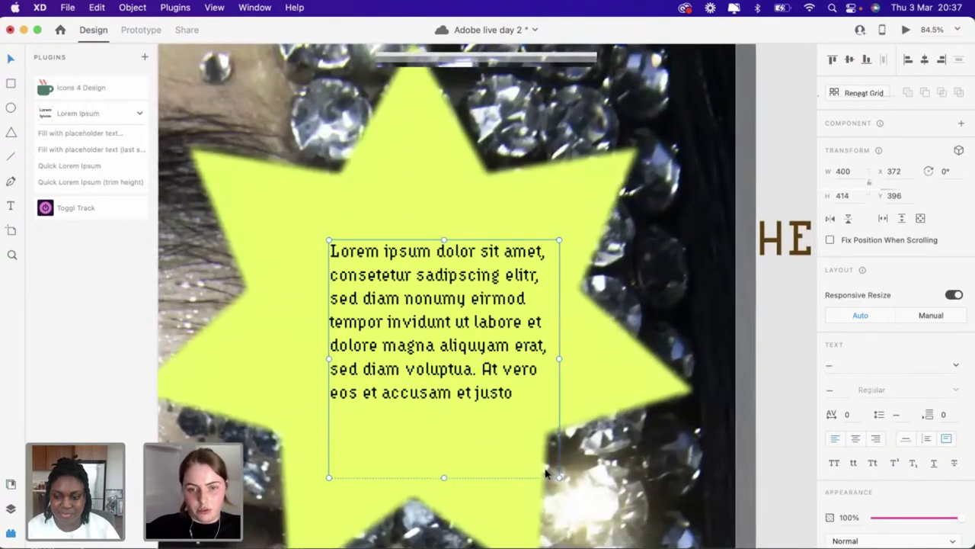
Select the whole Lorem ipsum paragraph and set its font size to 30
double_click(516, 396)
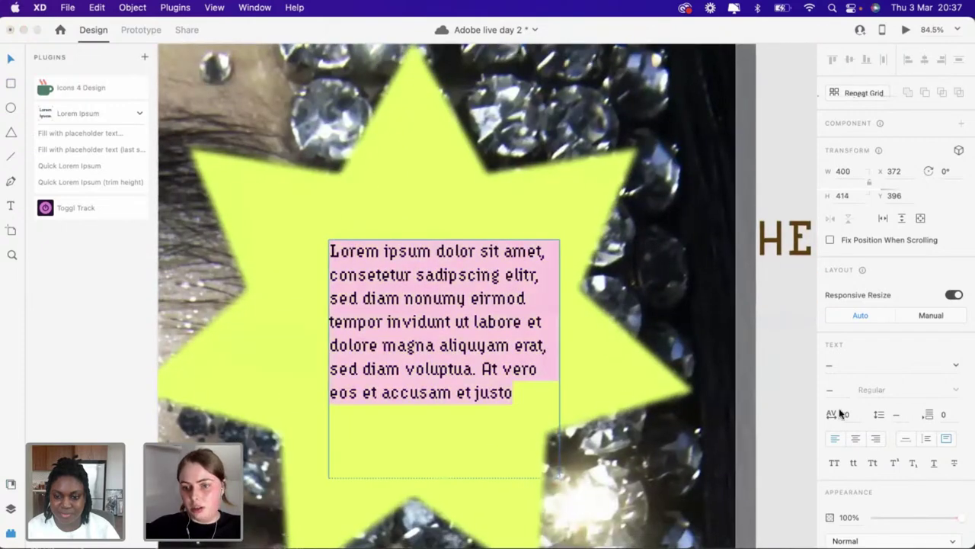
left_click(520, 392)
left_click_drag(516, 392, 323, 249)
left_click(833, 389)
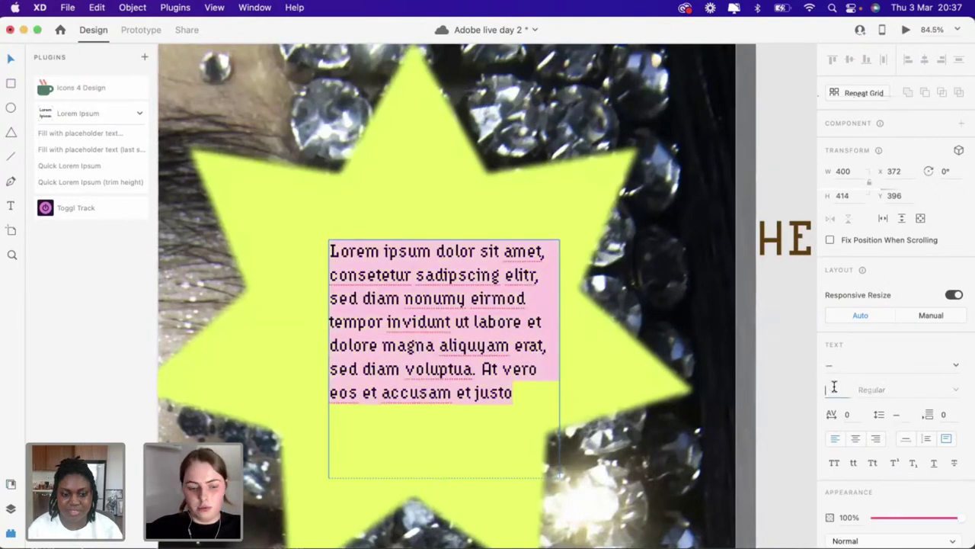
type("30")
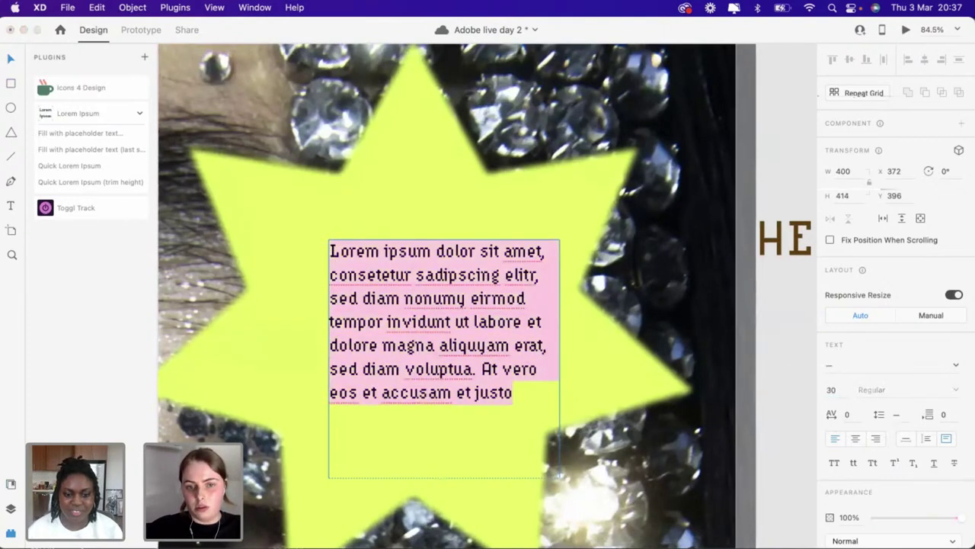
key("Return")
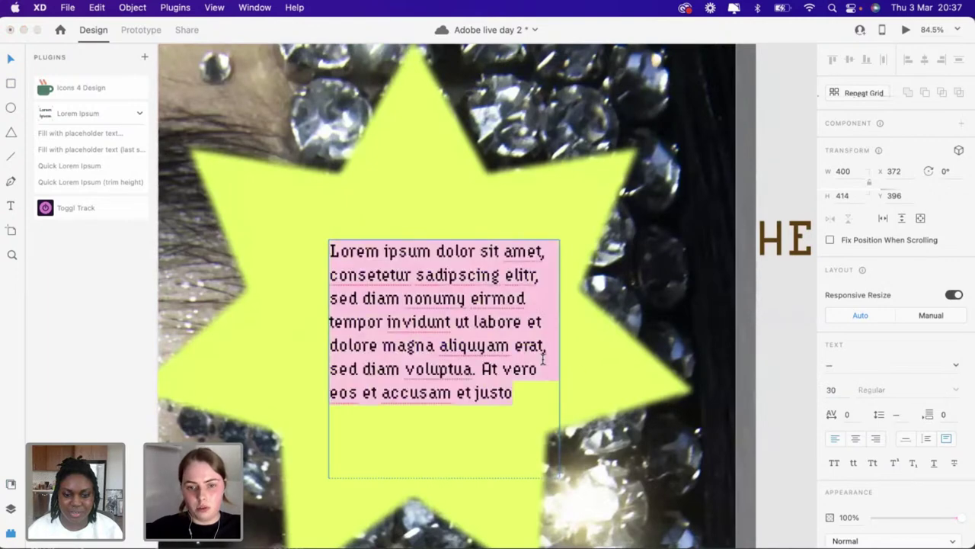
left_click(516, 391)
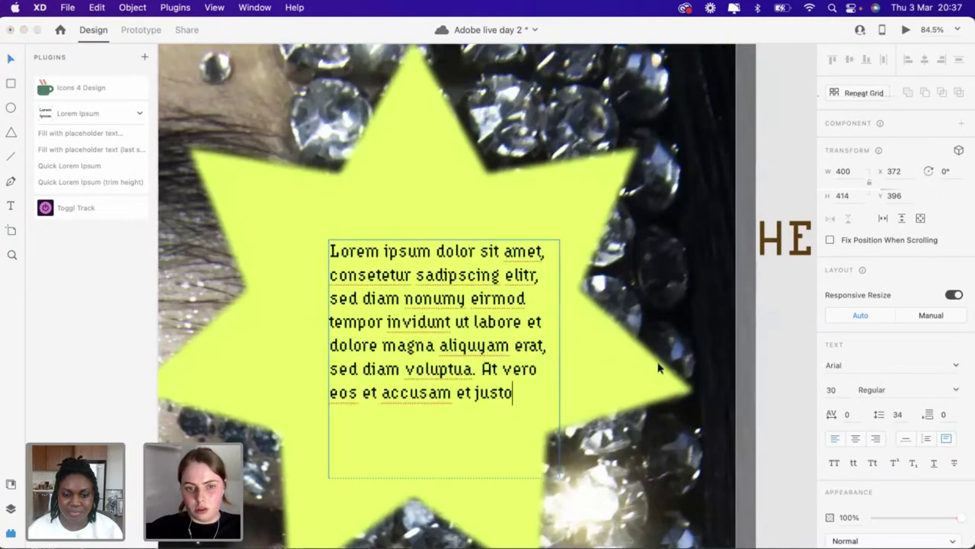
key("Escape")
Shorten the text box and shift it down-left on the star
scroll(660, 368, "down", 5)
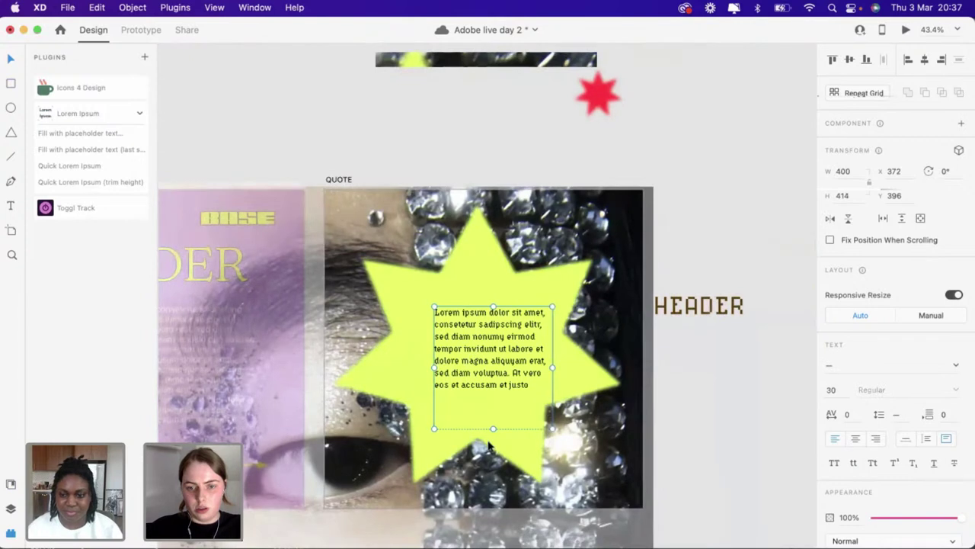
left_click_drag(493, 428, 556, 405)
left_click_drag(483, 373, 471, 376)
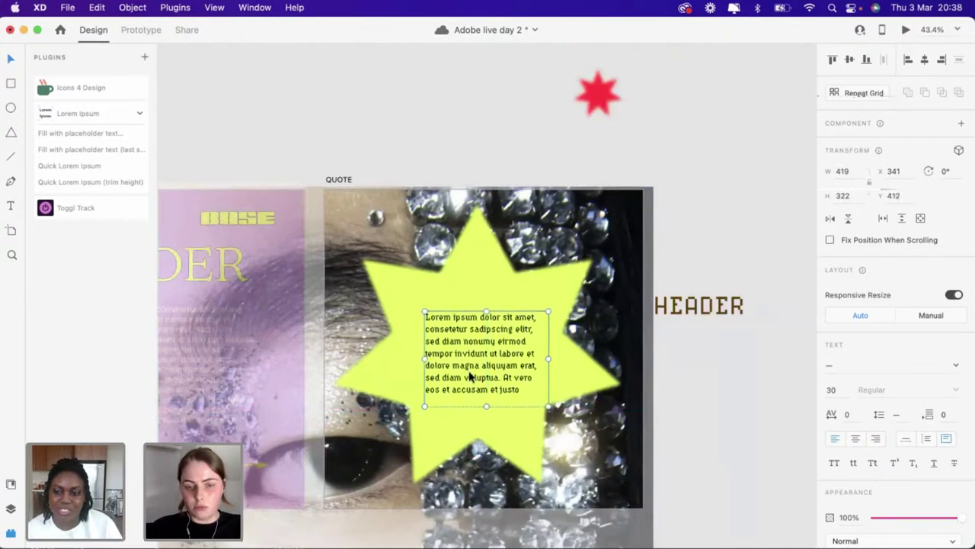
left_click(765, 383)
Move the red star above HEADER, scaled down to 124 × 120.5
scroll(549, 412, "up", 5)
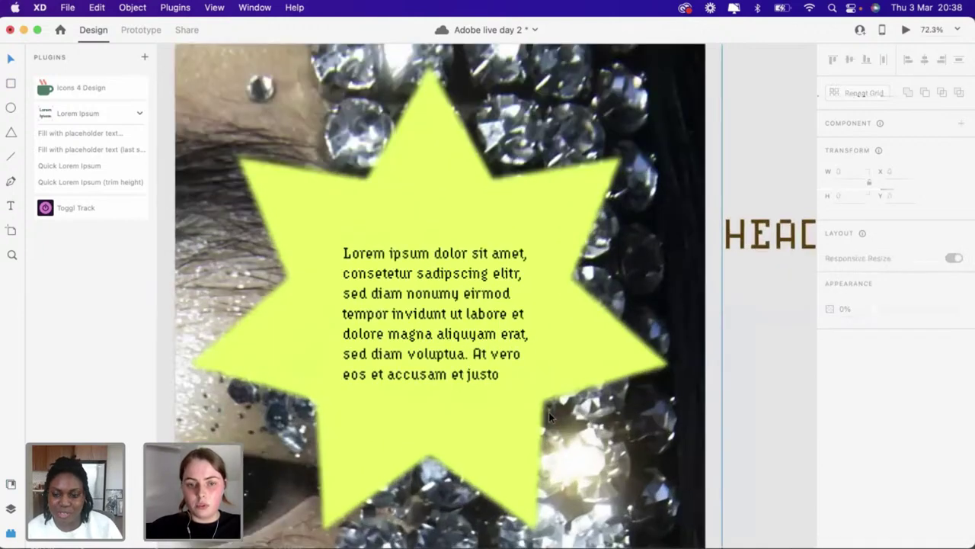
scroll(549, 412, "down", 2)
scroll(620, 370, "down", 2)
scroll(617, 366, "down", 4)
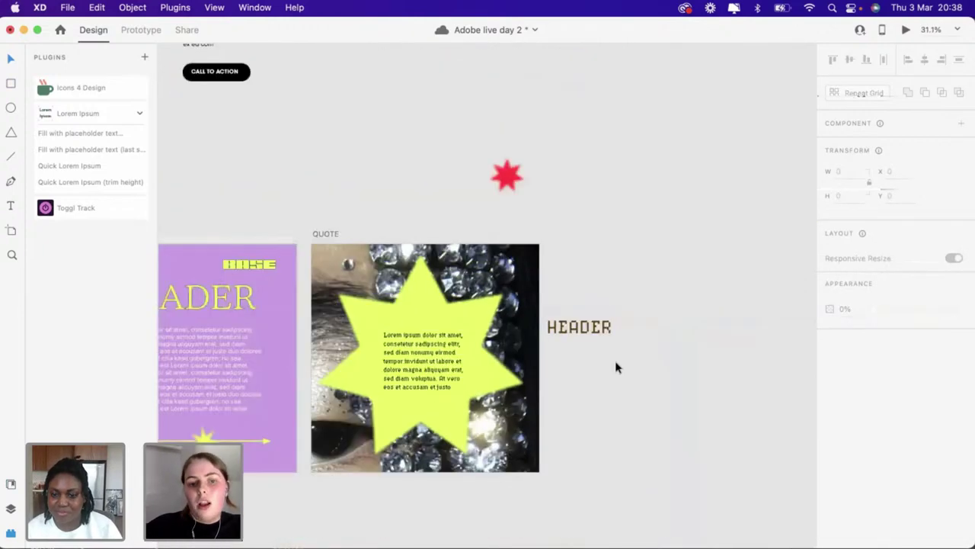
left_click_drag(503, 177, 661, 265)
scroll(415, 305, "up", 3)
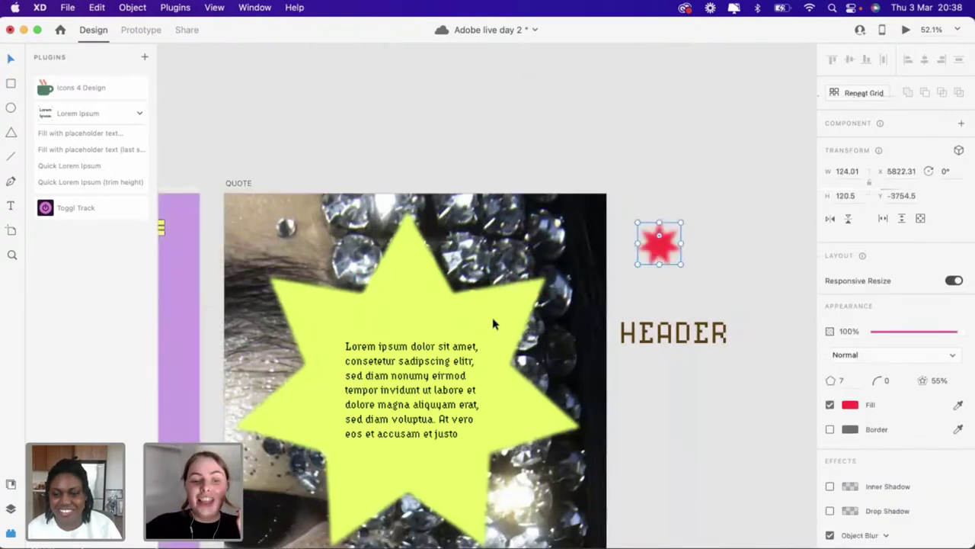
scroll(494, 322, "down", 3)
double_click(473, 344)
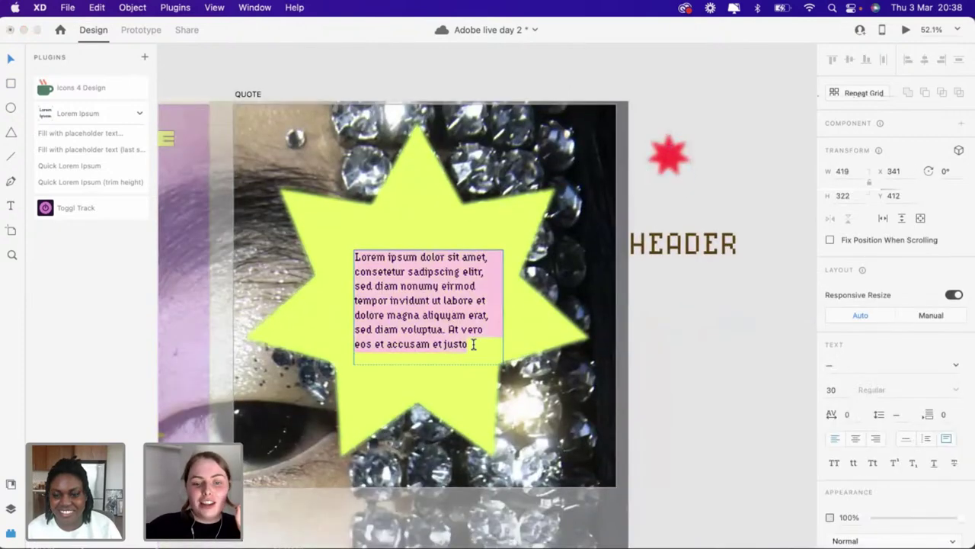
left_click(848, 369)
type("Hydrophilia Iced")
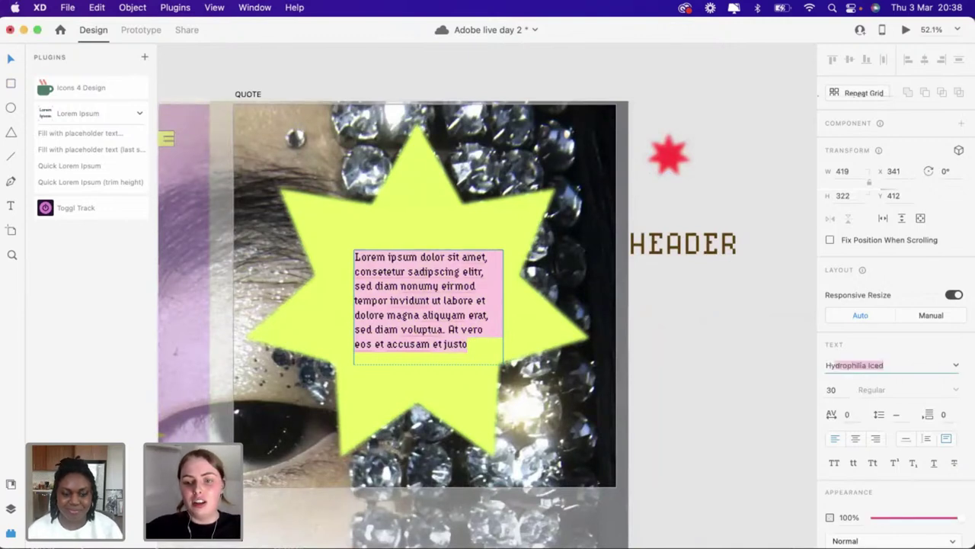
key("Return")
left_click(837, 393)
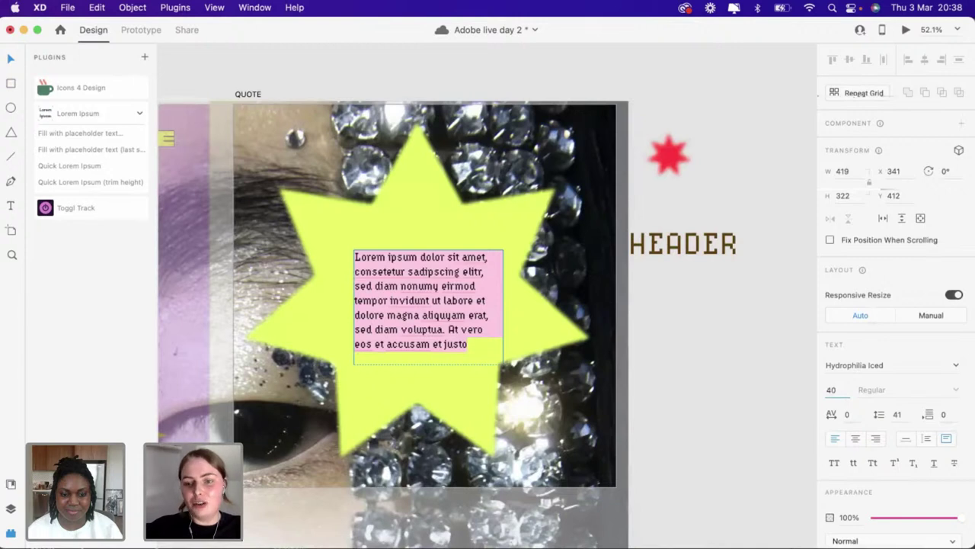
type("40")
key("Return")
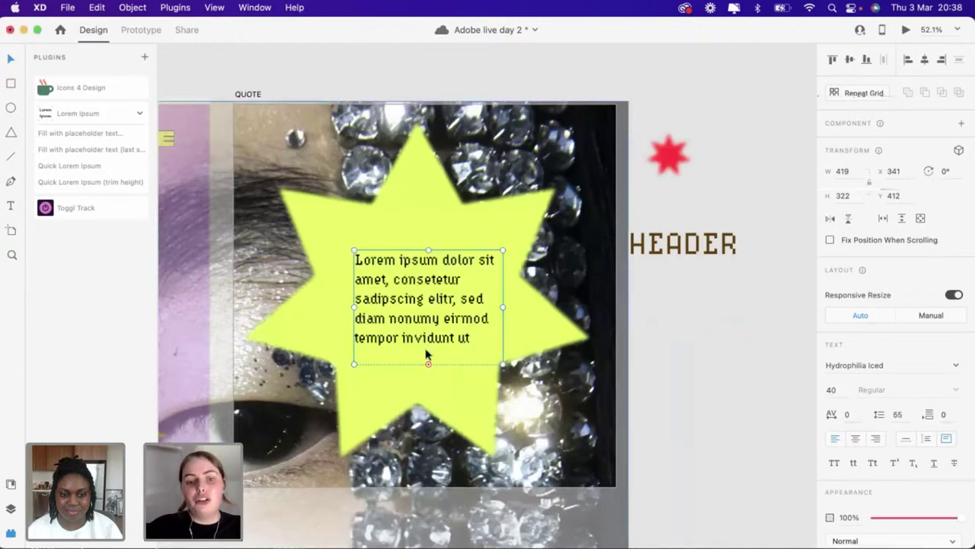
left_click_drag(427, 364, 428, 447)
left_click_drag(504, 348, 527, 348)
left_click_drag(431, 313, 422, 283)
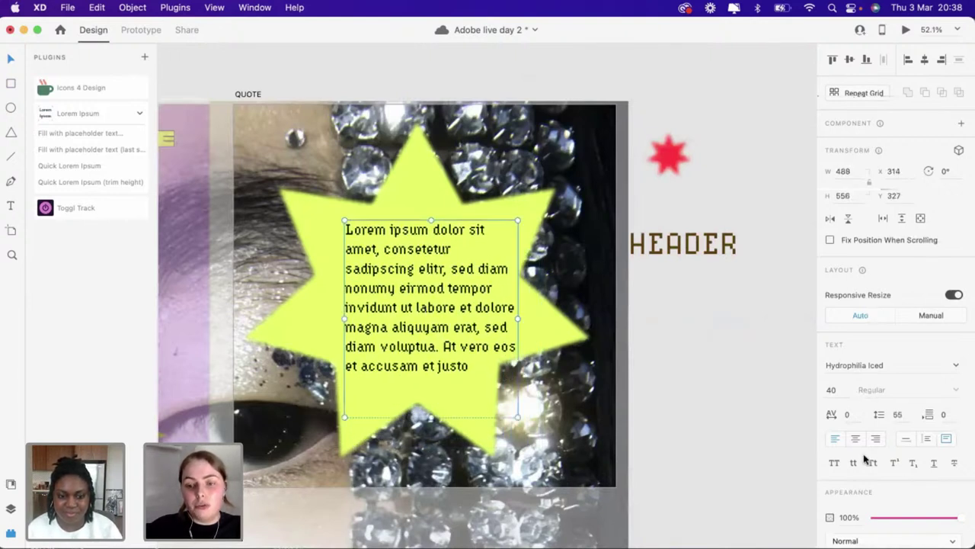
left_click(856, 439)
left_click_drag(436, 332, 423, 334)
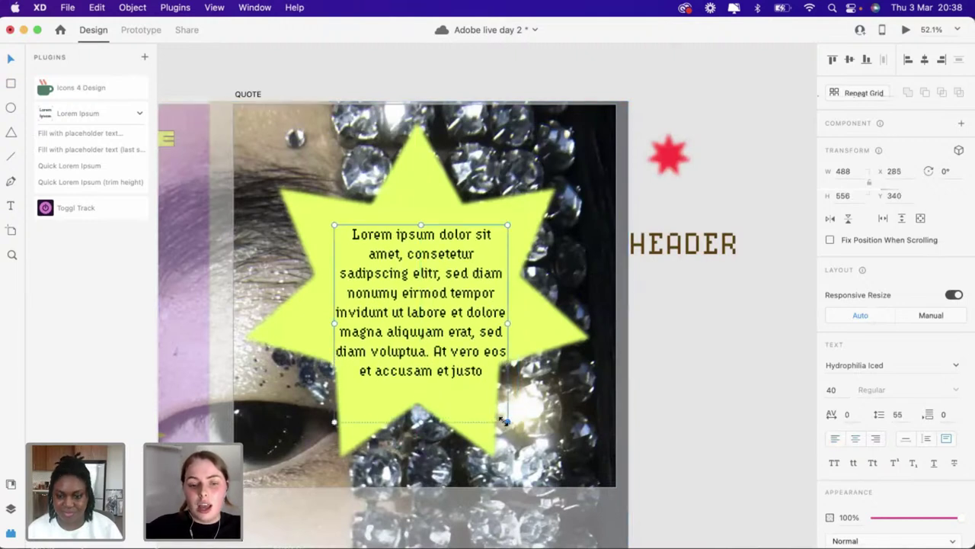
left_click_drag(504, 421, 499, 408)
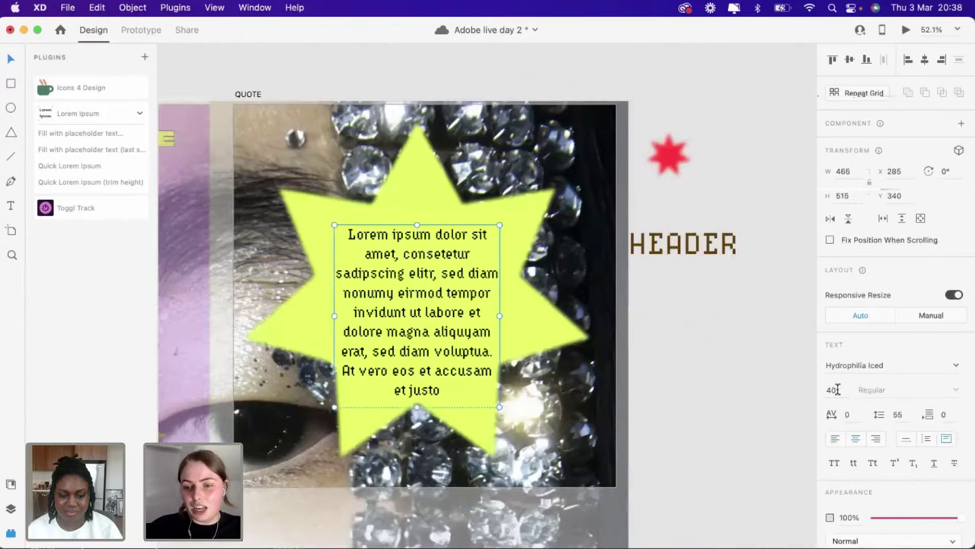
key("Return")
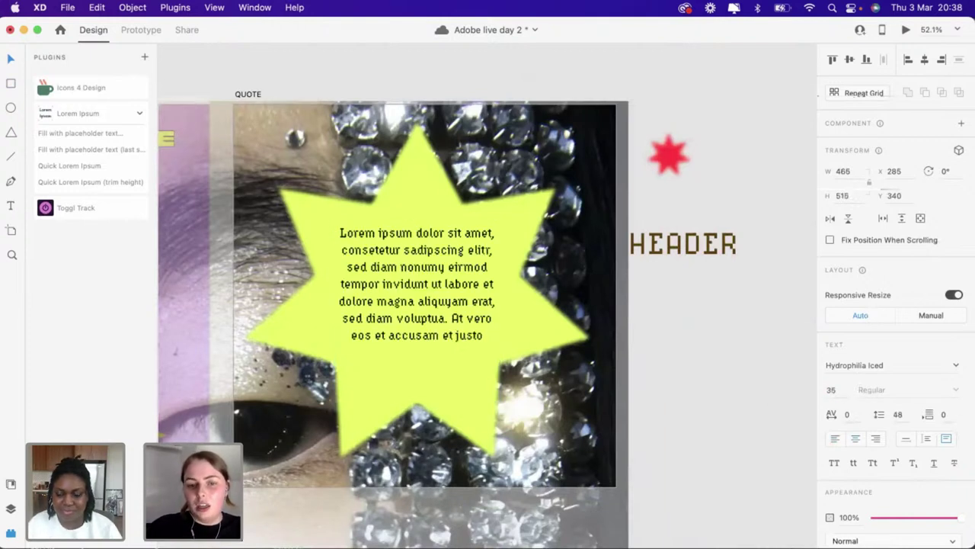
left_click_drag(411, 307, 412, 299)
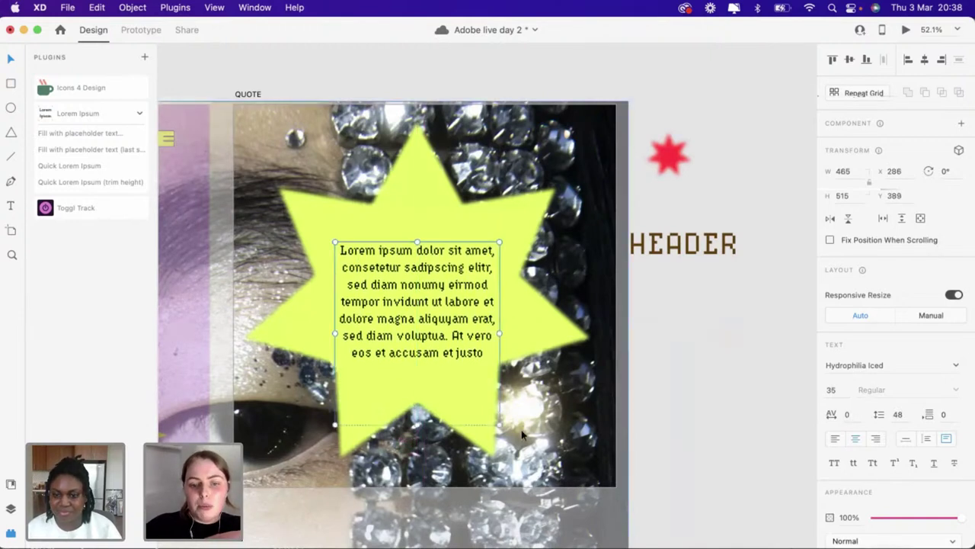
left_click_drag(497, 418, 493, 368)
left_click_drag(410, 326, 413, 326)
left_click(705, 323)
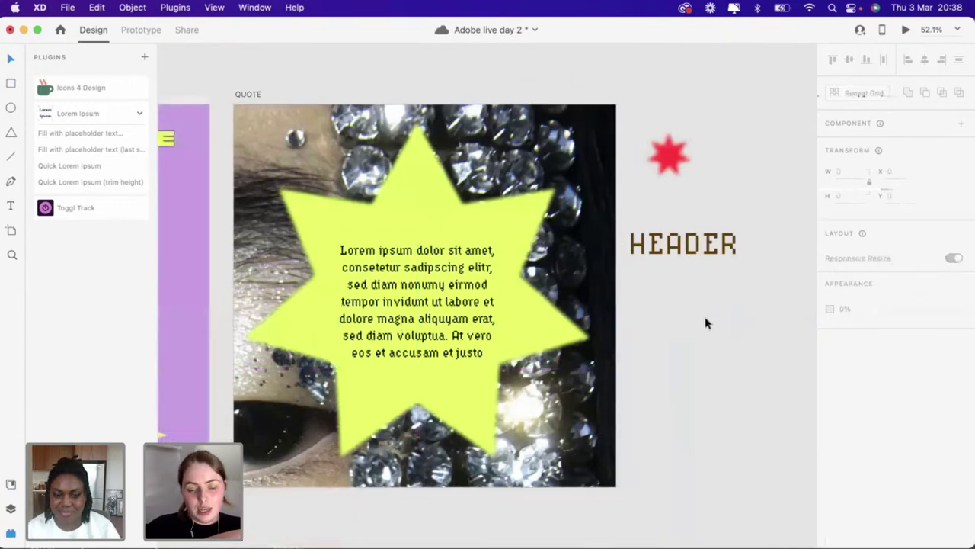
scroll(705, 323, "down", 6)
scroll(705, 320, "up", 4)
scroll(705, 320, "right", 3)
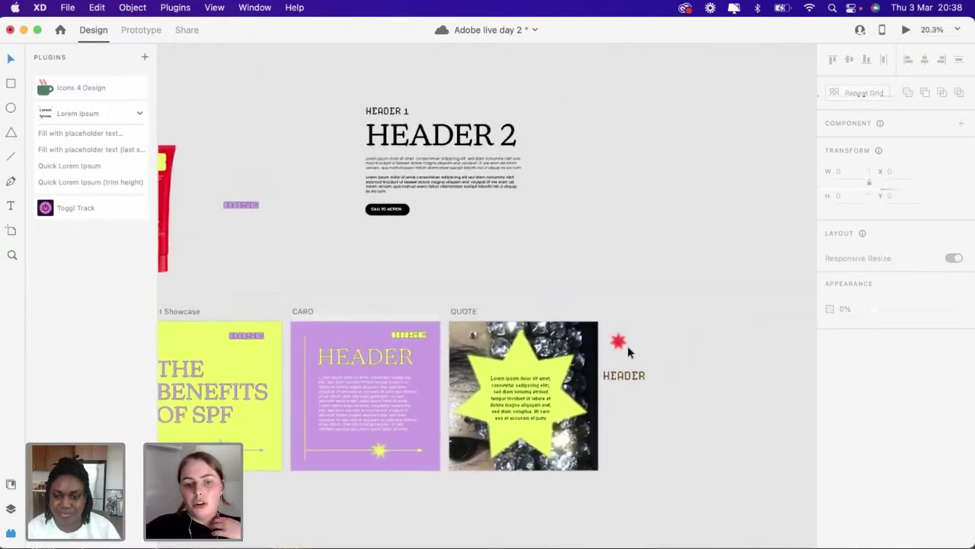
scroll(629, 350, "down", 2)
scroll(521, 399, "up", 5)
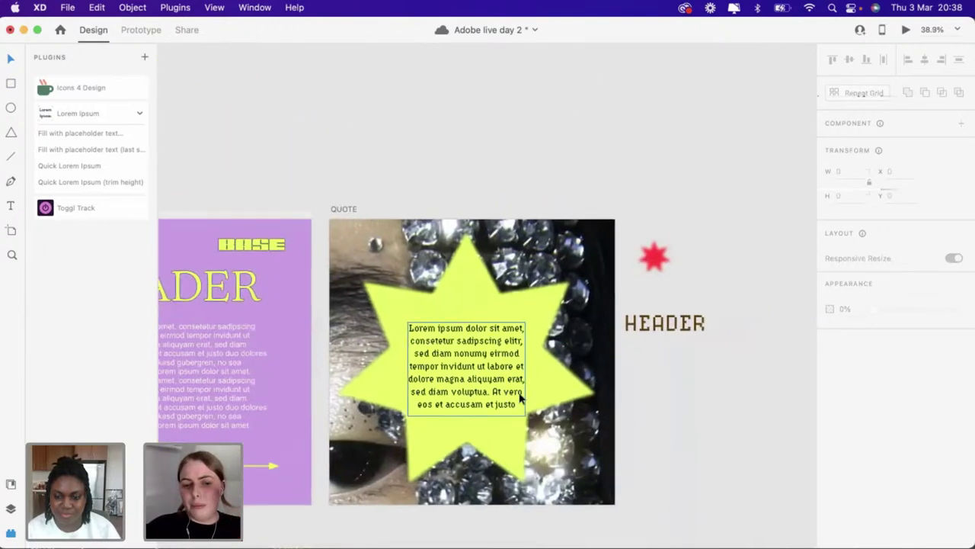
scroll(522, 399, "up", 3)
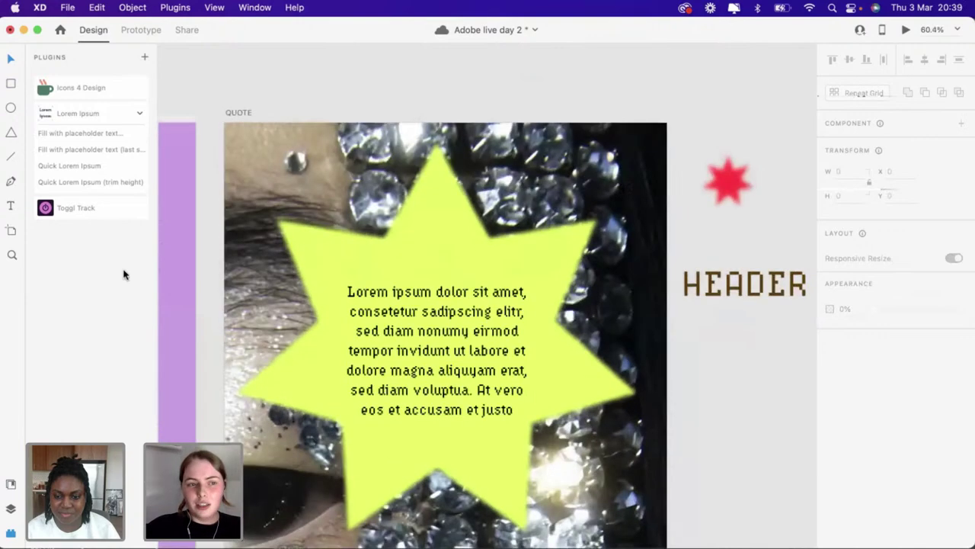
Add a KansasNew quote mark at size 252 and place it above the lorem text
left_click(15, 209)
left_click(706, 352)
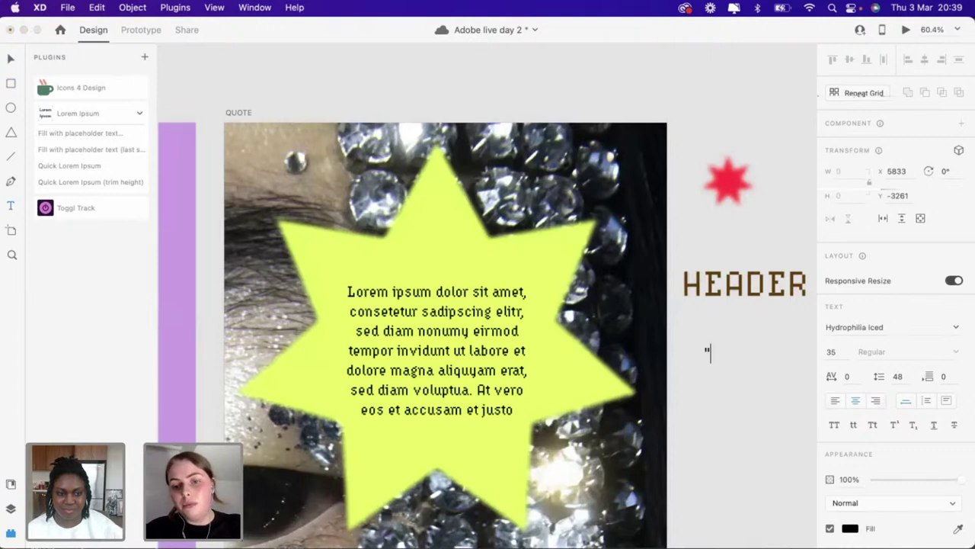
left_click(11, 59)
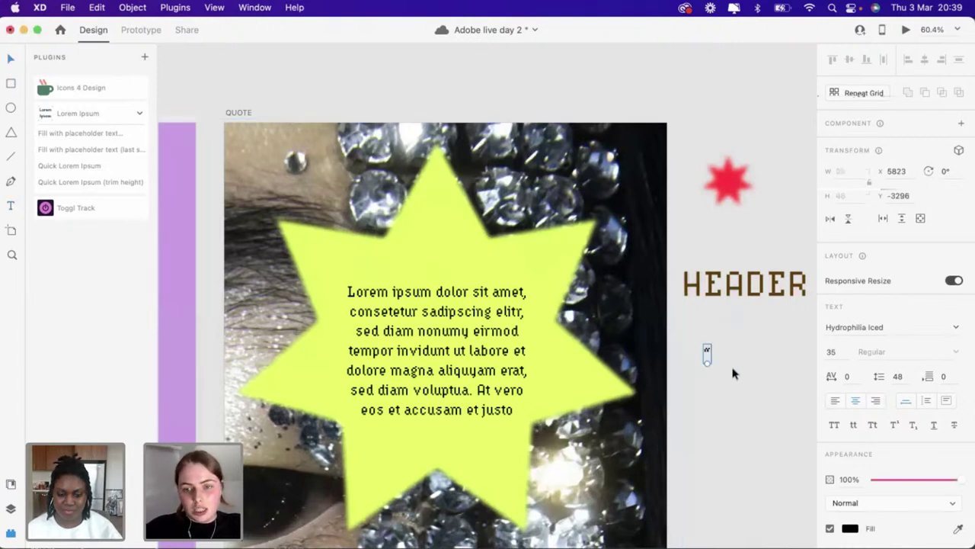
left_click_drag(707, 362, 706, 485)
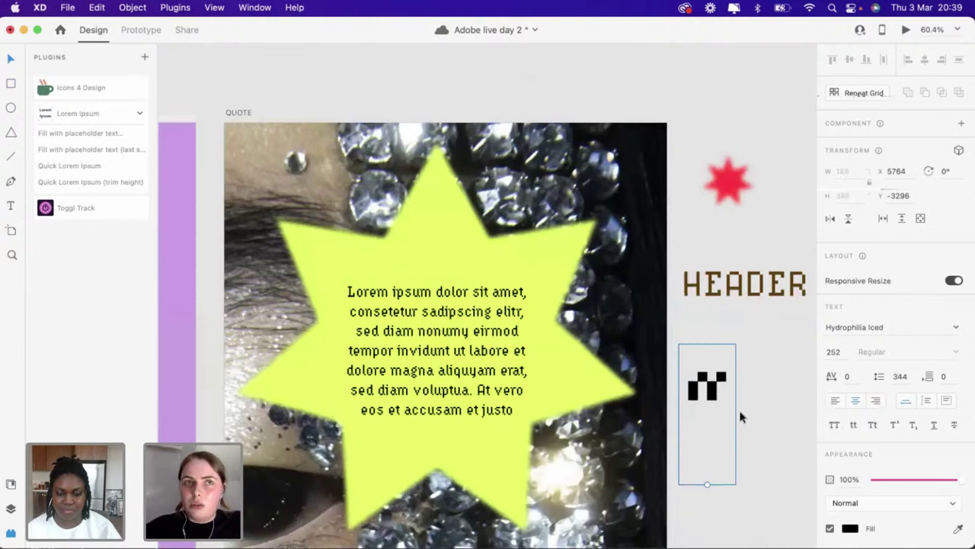
left_click(902, 325)
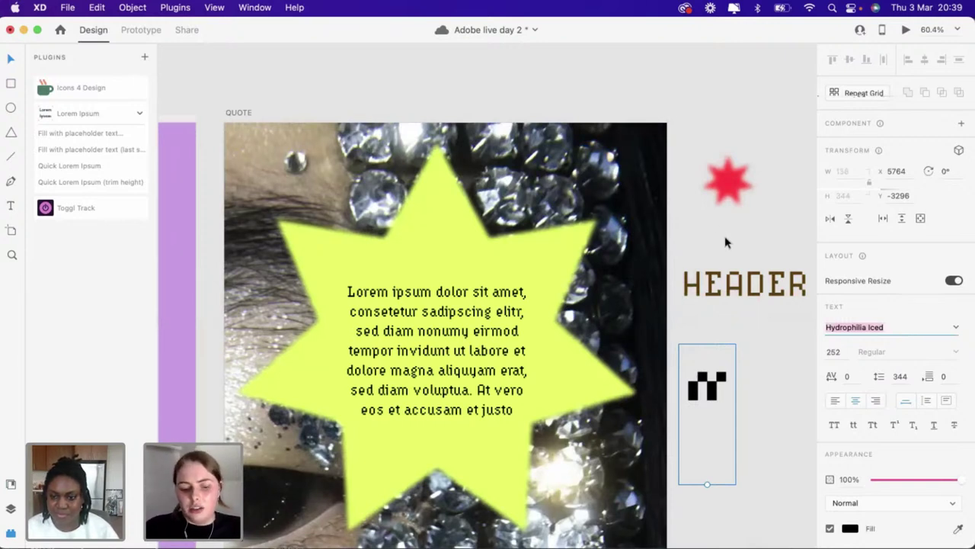
type("KansasNew")
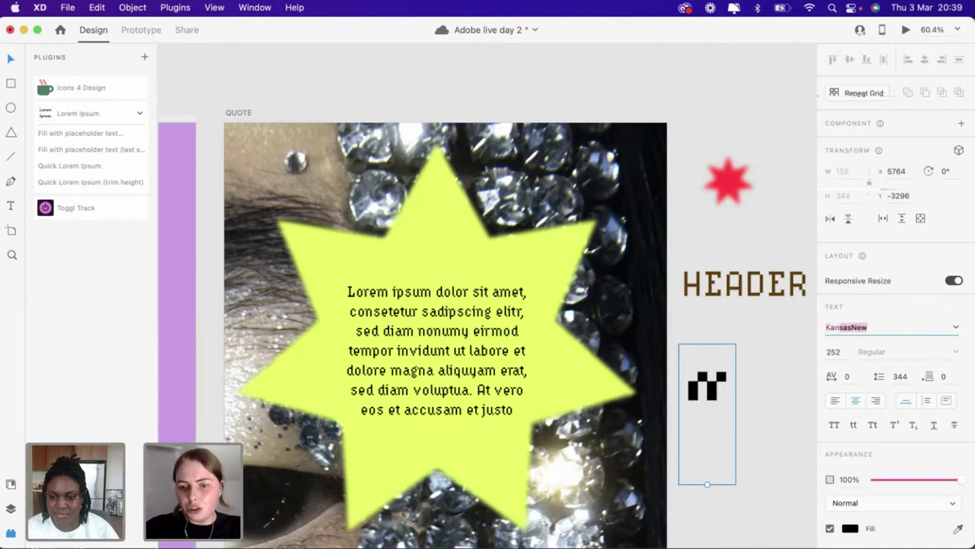
key("Return")
left_click_drag(716, 396, 739, 409)
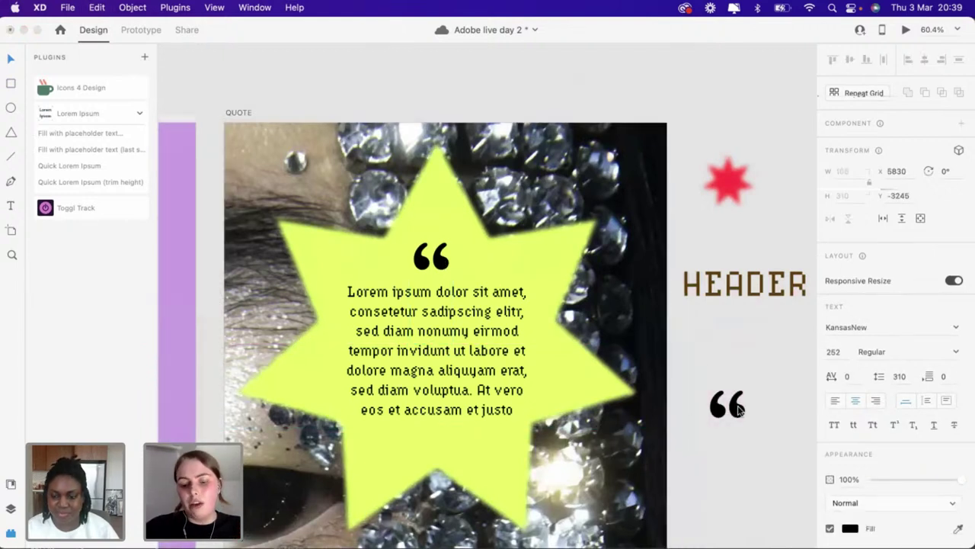
Turn the spare mark into a closing quote and move it below the lorem text
double_click(739, 410)
type("”")
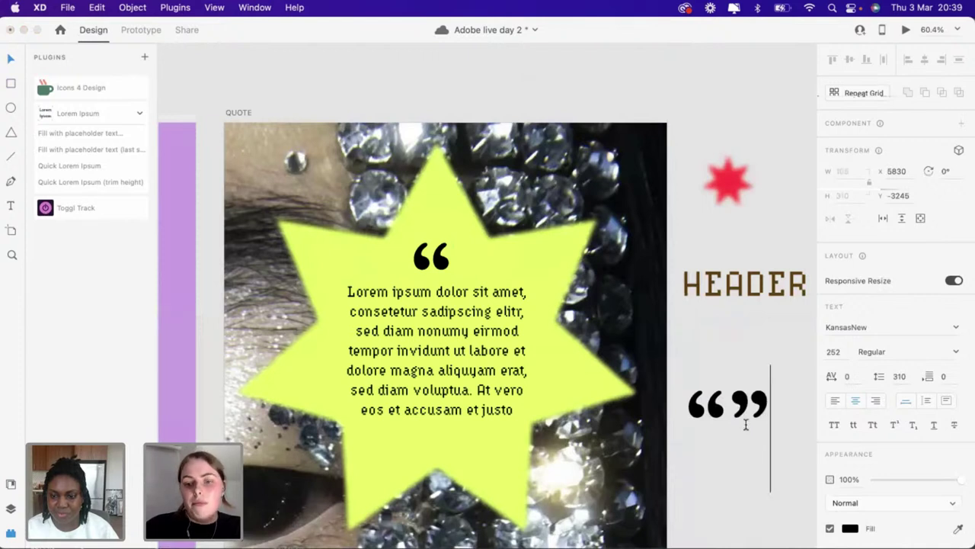
left_click(733, 413)
key("BackSpace")
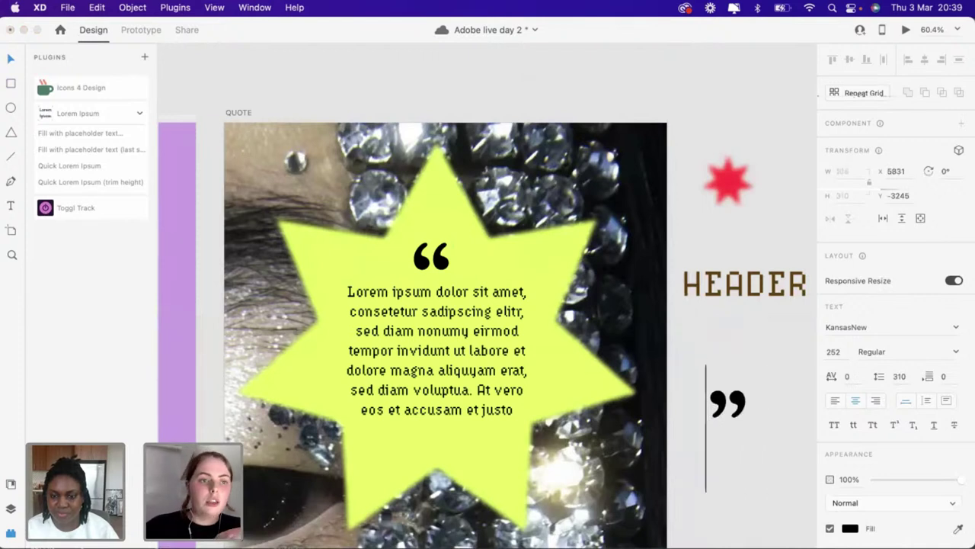
left_click(760, 434)
left_click_drag(737, 414, 447, 455)
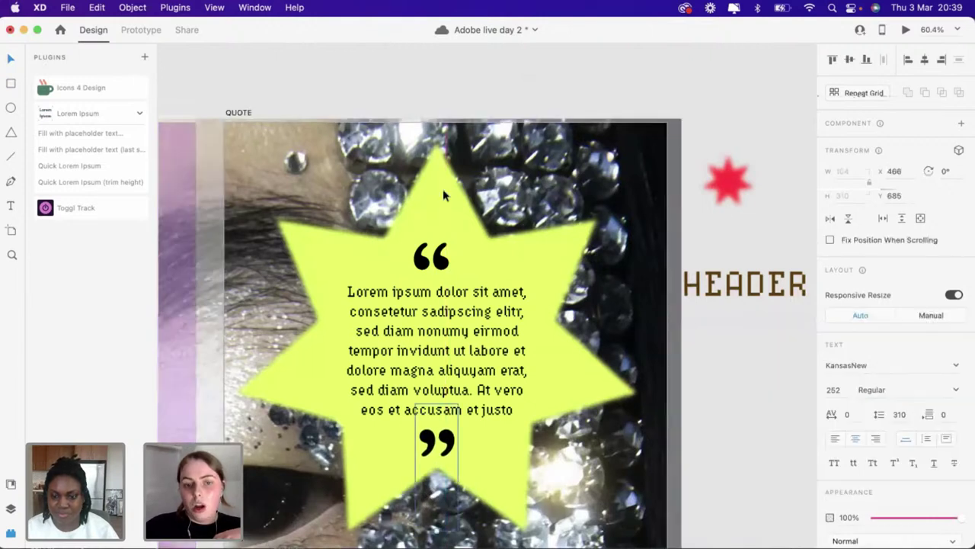
Raise the opening quote slightly and move the lorem text up within the star
left_click_drag(436, 250, 436, 234)
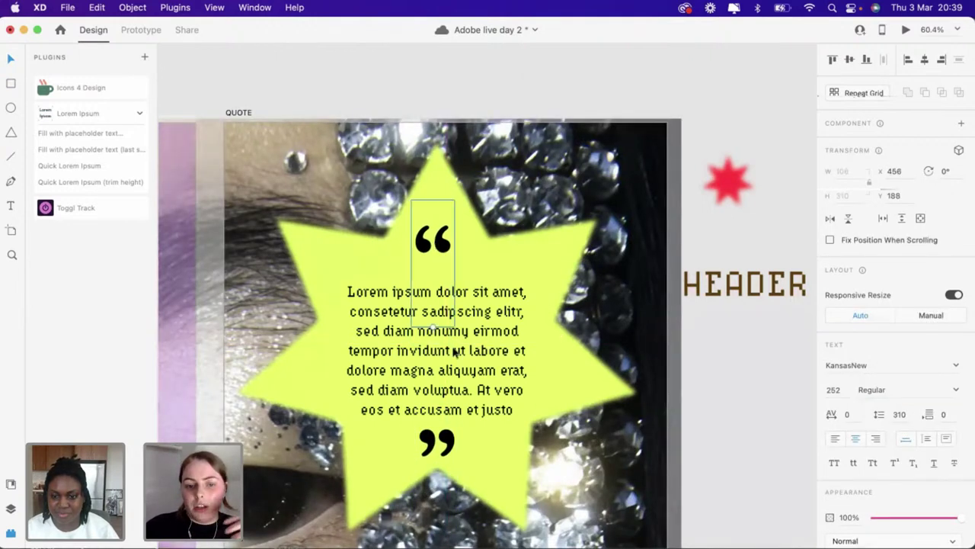
left_click(461, 375)
left_click_drag(461, 375, 459, 364)
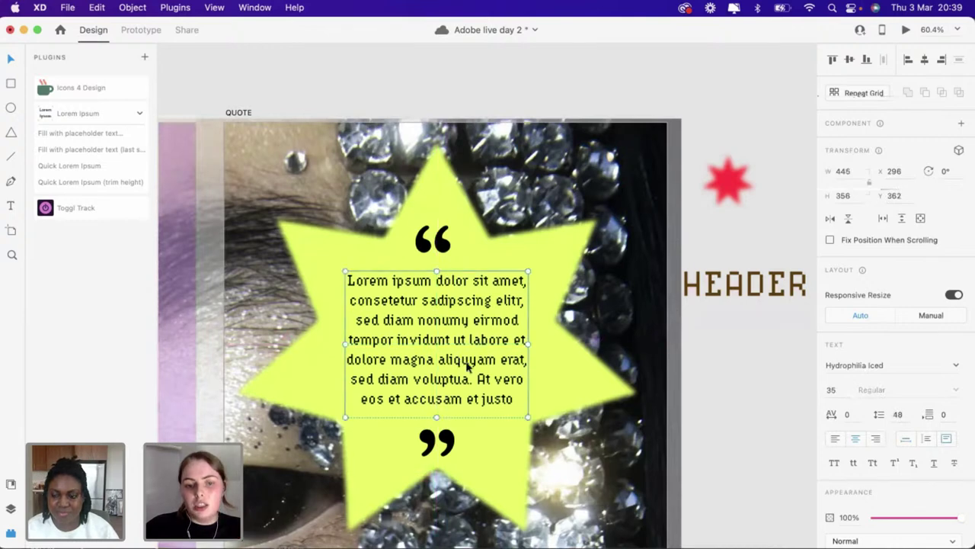
left_click(734, 458)
scroll(595, 430, "down", 3)
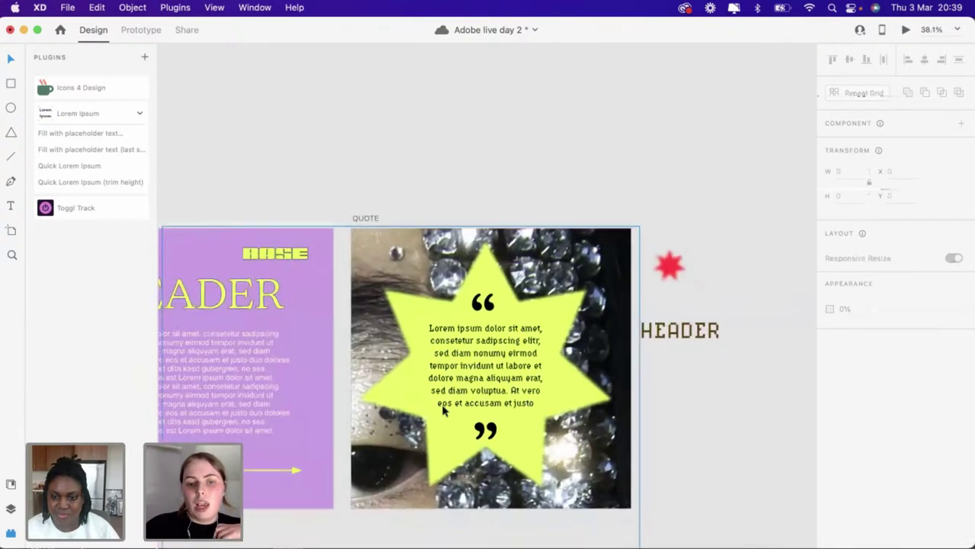
Nudge the lorem text slightly up and show the library colour swatches
scroll(442, 403, "up", 3)
left_click(469, 425)
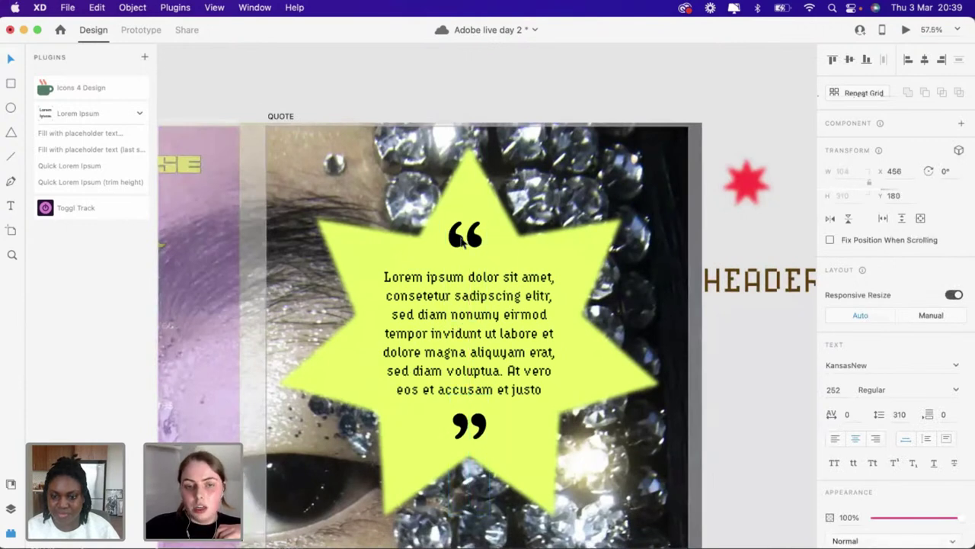
left_click(483, 335)
left_click_drag(483, 335, 484, 331)
scroll(742, 381, "down", 6)
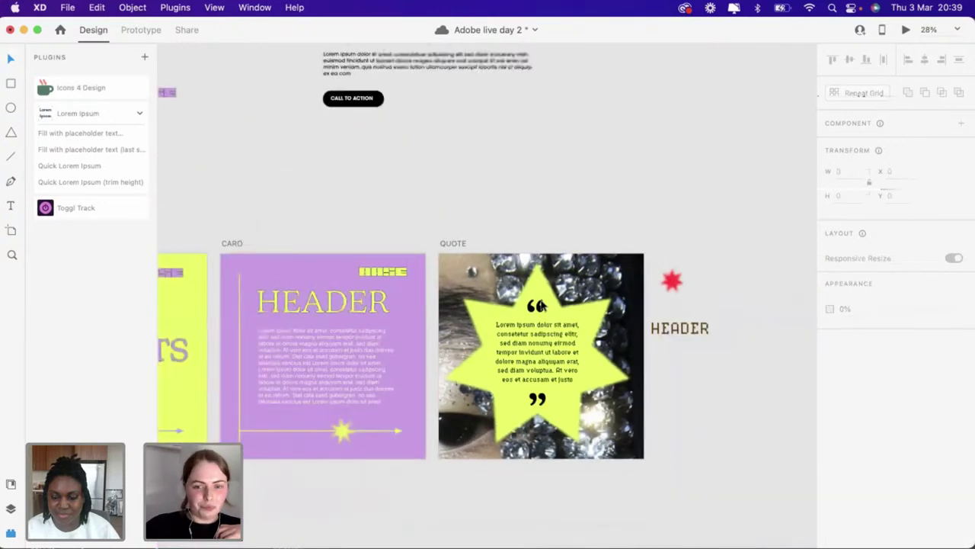
left_click(541, 307)
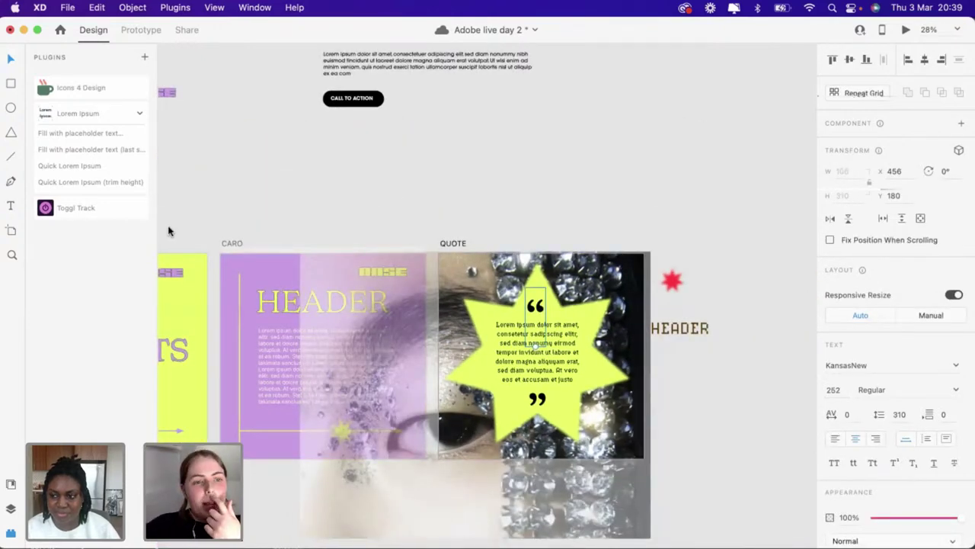
left_click(10, 486)
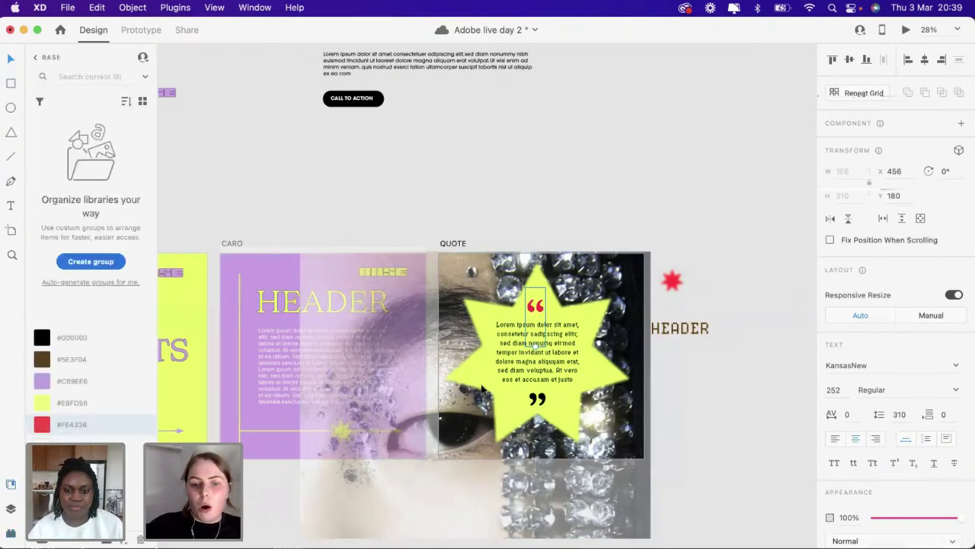
Colour both quote marks and the lorem text red #FE4336
left_click(541, 394)
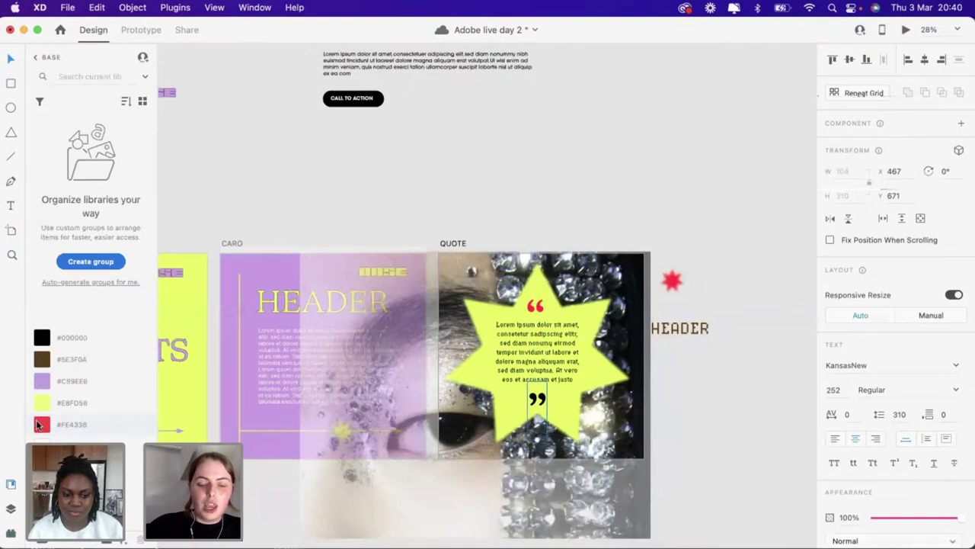
left_click(554, 347)
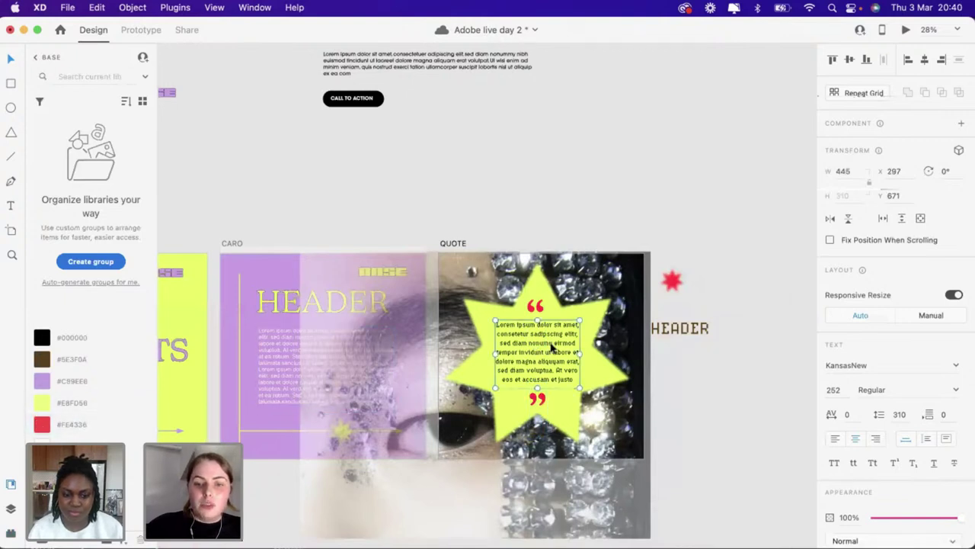
left_click(41, 426)
left_click(753, 402)
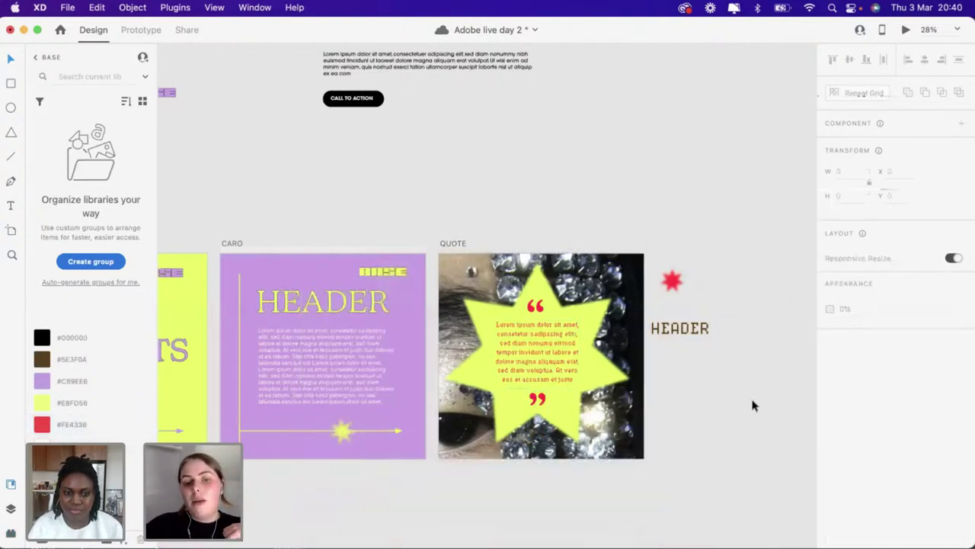
scroll(584, 395, "up", 5)
scroll(583, 396, "right", 2)
Place four red star copies in the corners of the QUOTE photo around the yellow star
scroll(587, 402, "up", 3)
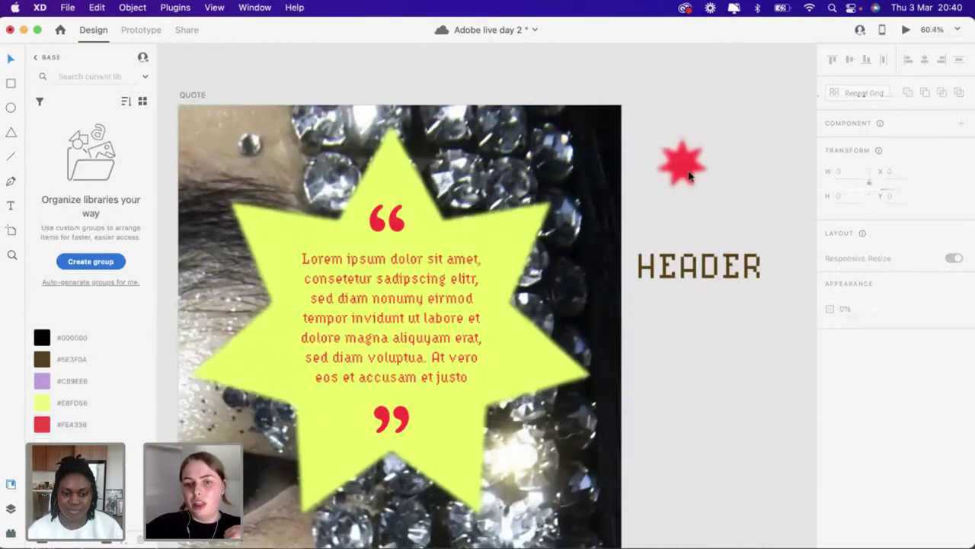
left_click_drag(685, 169, 548, 386)
scroll(490, 158, "down", 3)
key("super+d")
left_click_drag(516, 157, 564, 155)
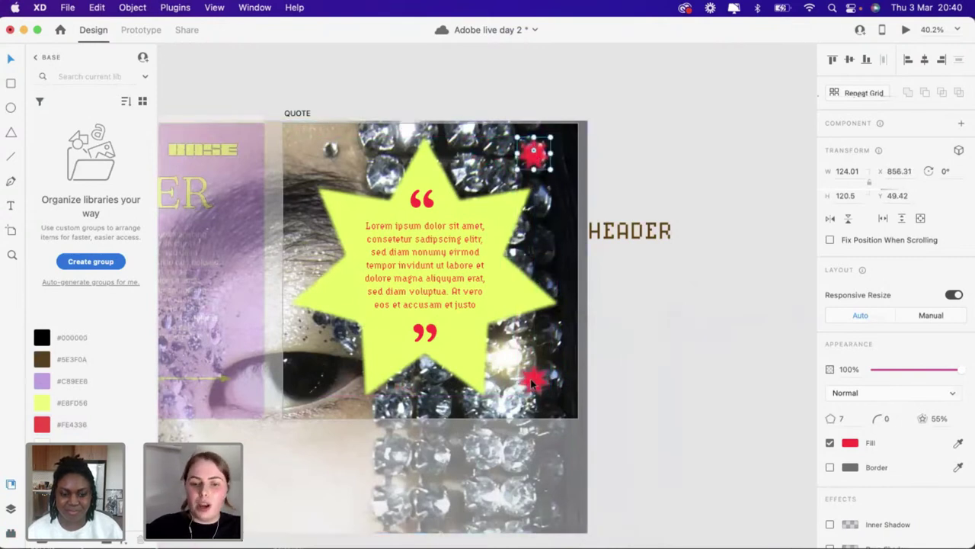
left_click_drag(531, 379, 317, 156)
left_click_drag(531, 153, 532, 155)
left_click(683, 352)
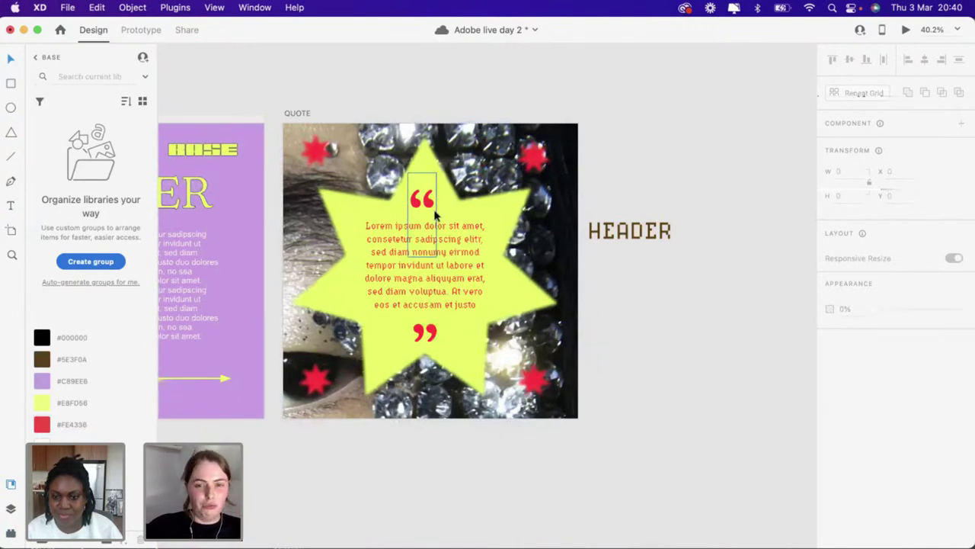
double_click(461, 282)
left_click(688, 344)
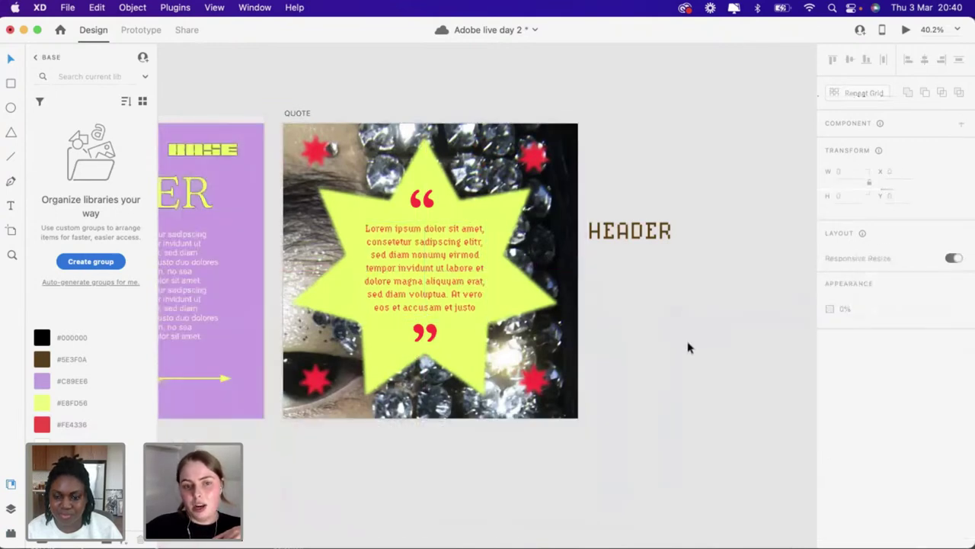
scroll(688, 344, "down", 3)
Delete the stray HEADER text beside the artboard
left_click(627, 279)
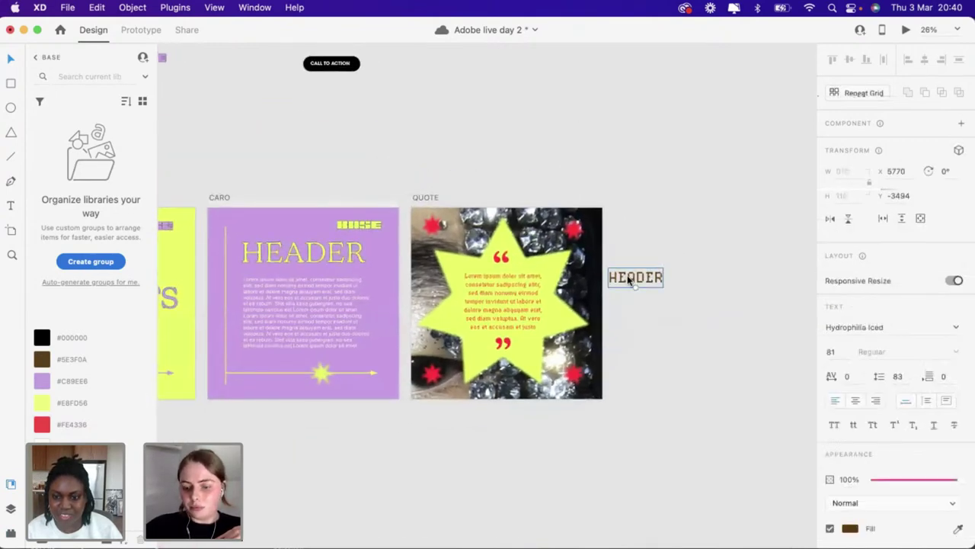
key("Delete")
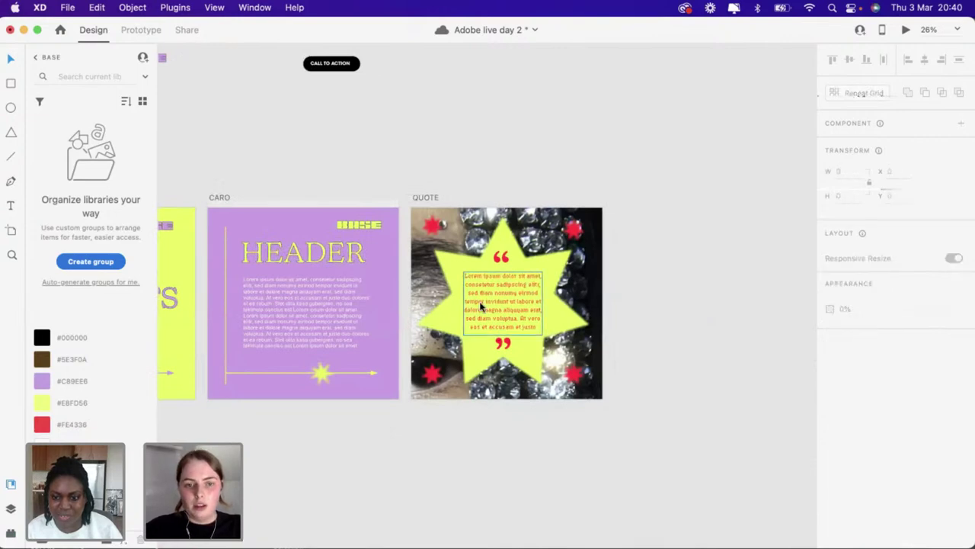
scroll(481, 305, "up", 5)
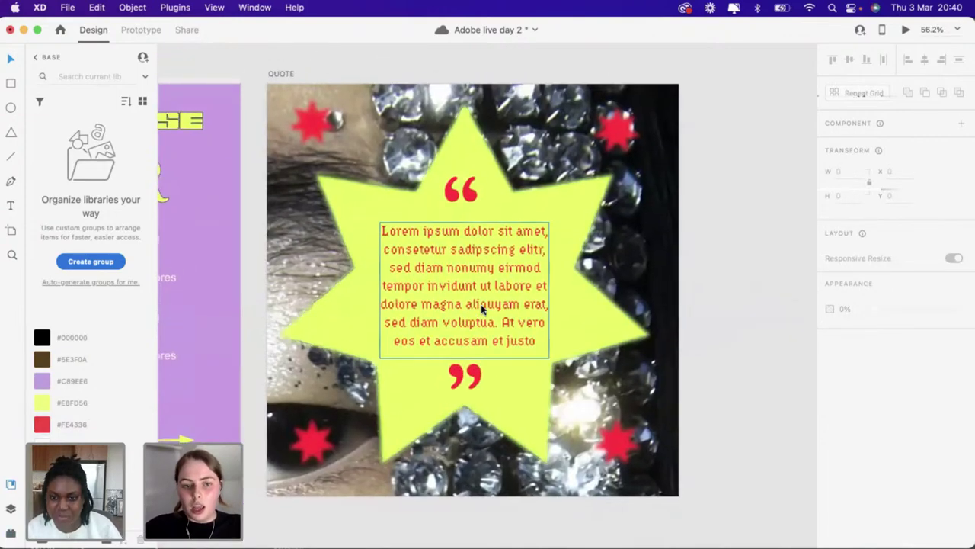
Switch over to Illustrator and then back to the XD carousel design
scroll(481, 309, "down", 3)
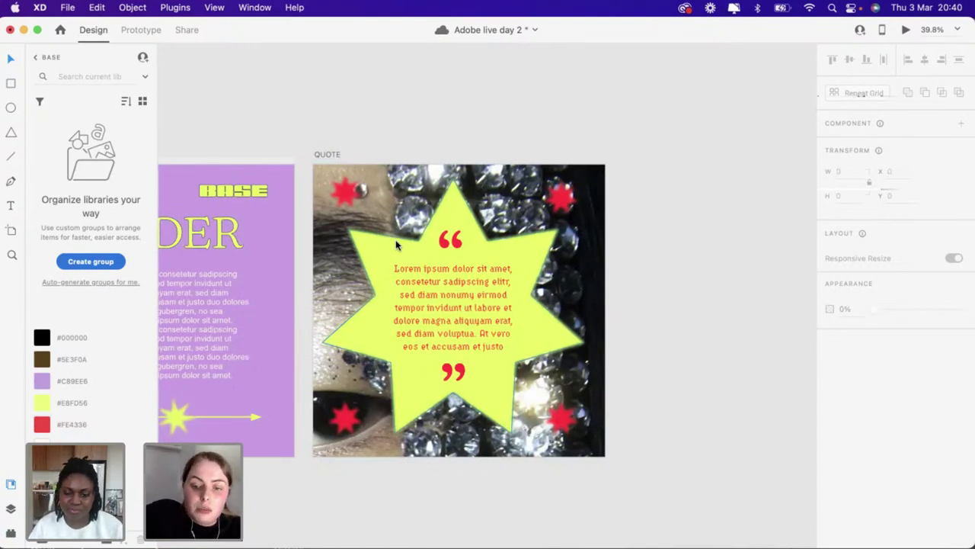
key("super+Tab")
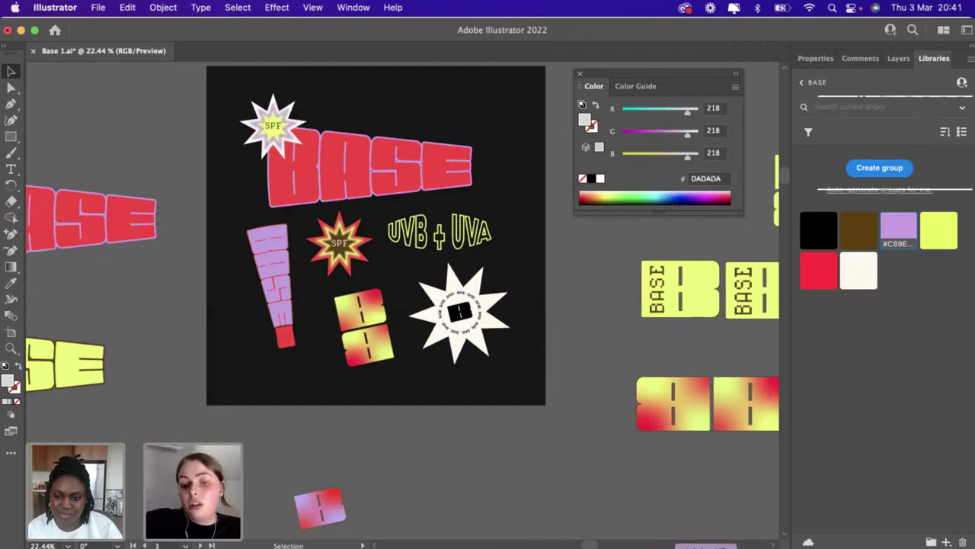
key("super+Tab")
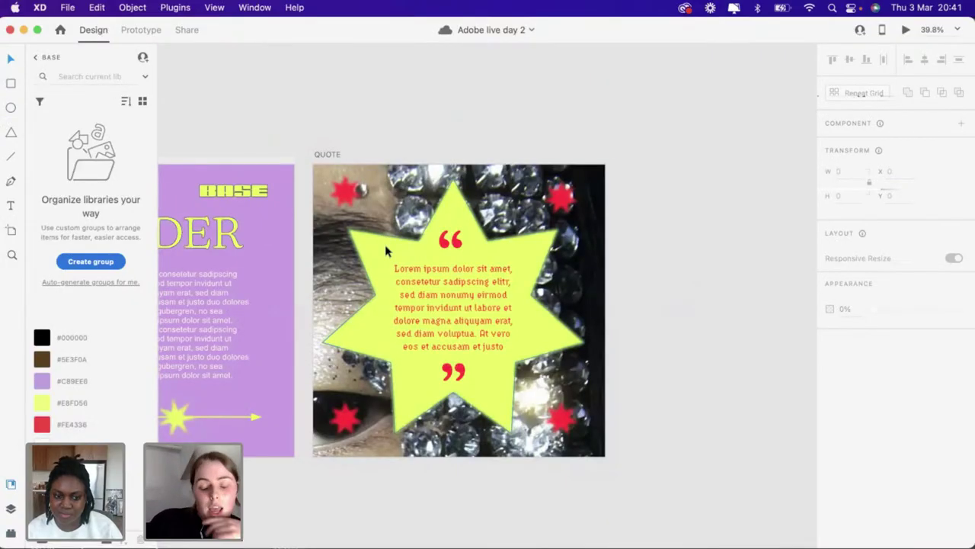
scroll(383, 252, "down", 6)
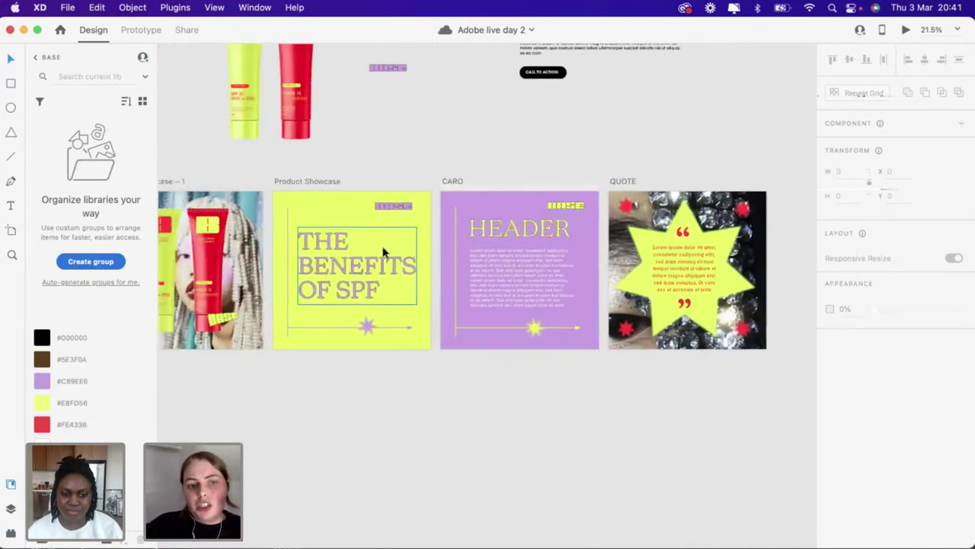
scroll(384, 252, "down", 3)
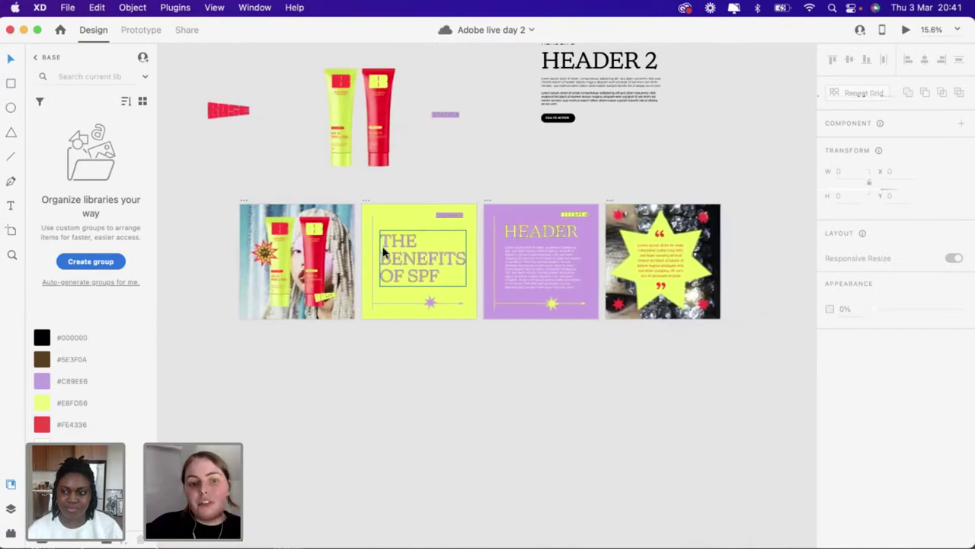
scroll(383, 252, "right", 5)
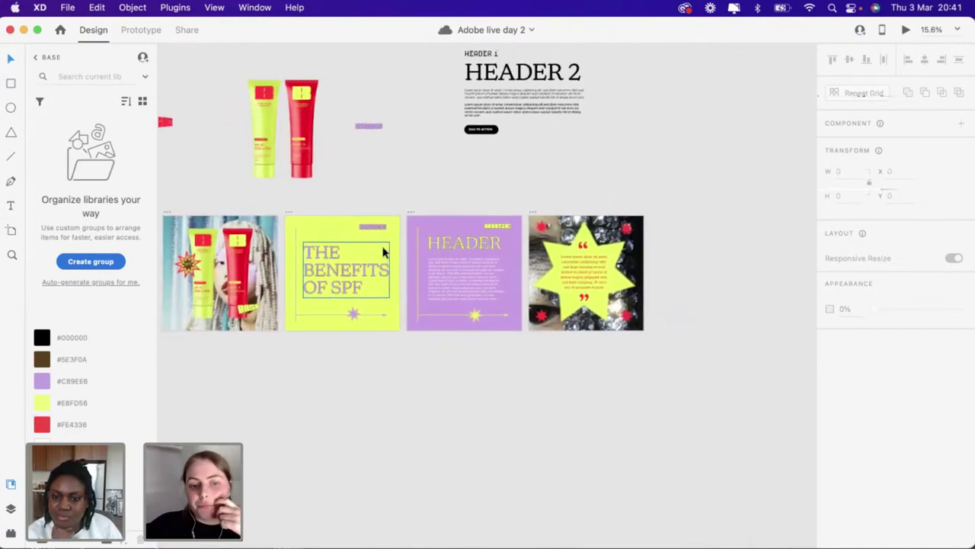
scroll(383, 252, "left", 1)
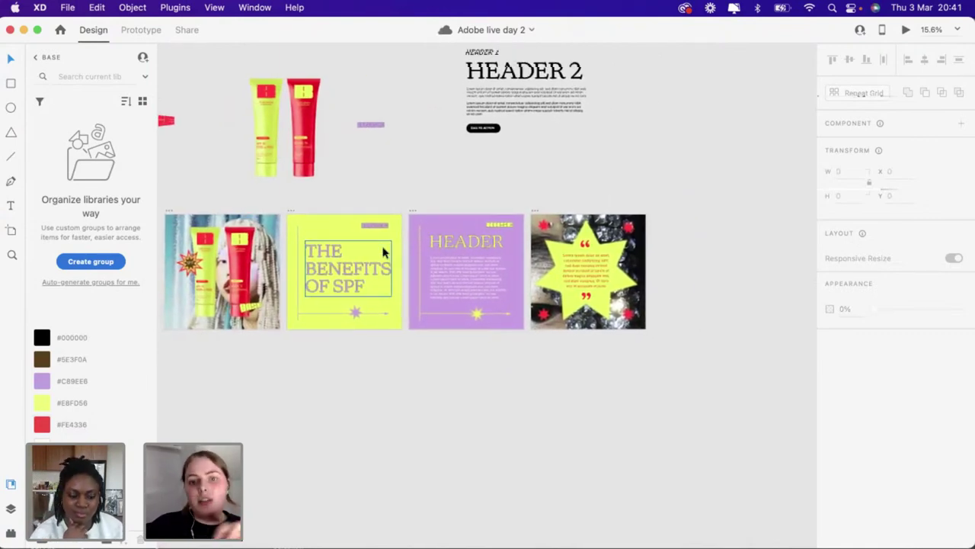
scroll(655, 185, "up", 5)
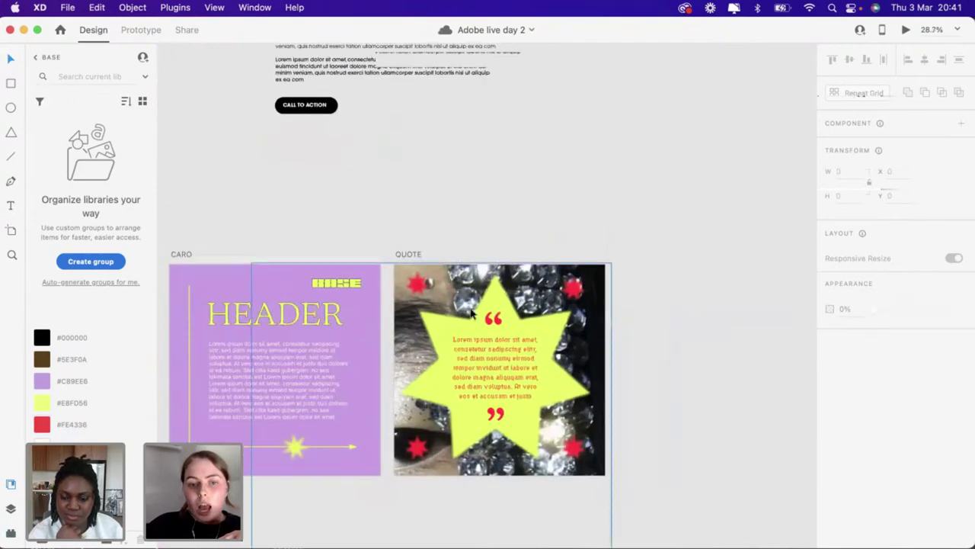
scroll(429, 288, "down", 3)
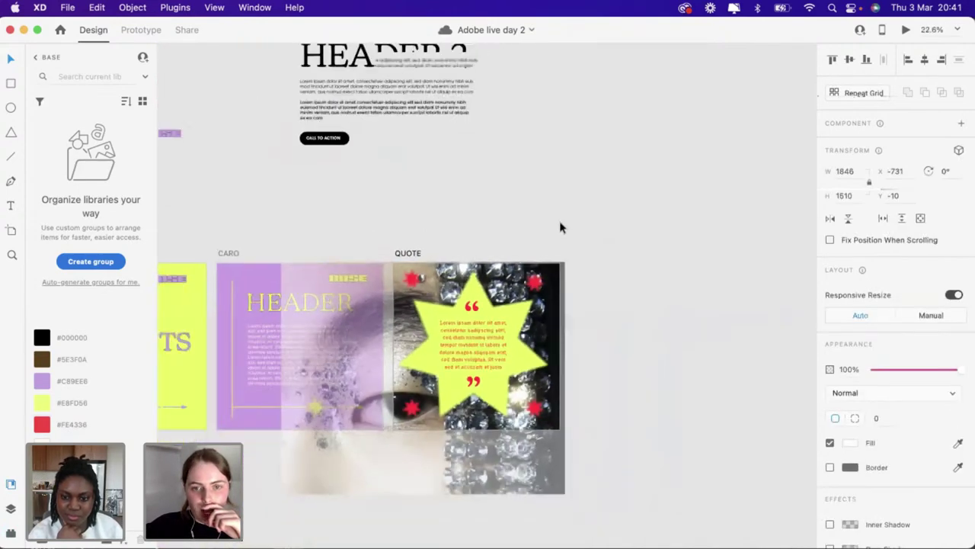
Bring up the stock imagery Finder window, move it off the artboards, then return to XD
key("super+Tab")
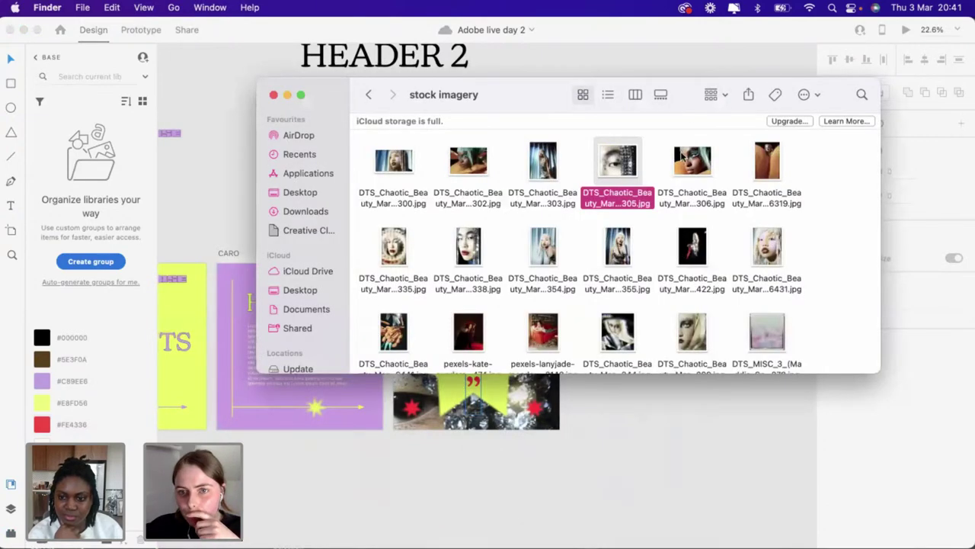
left_click_drag(684, 96, 264, 169)
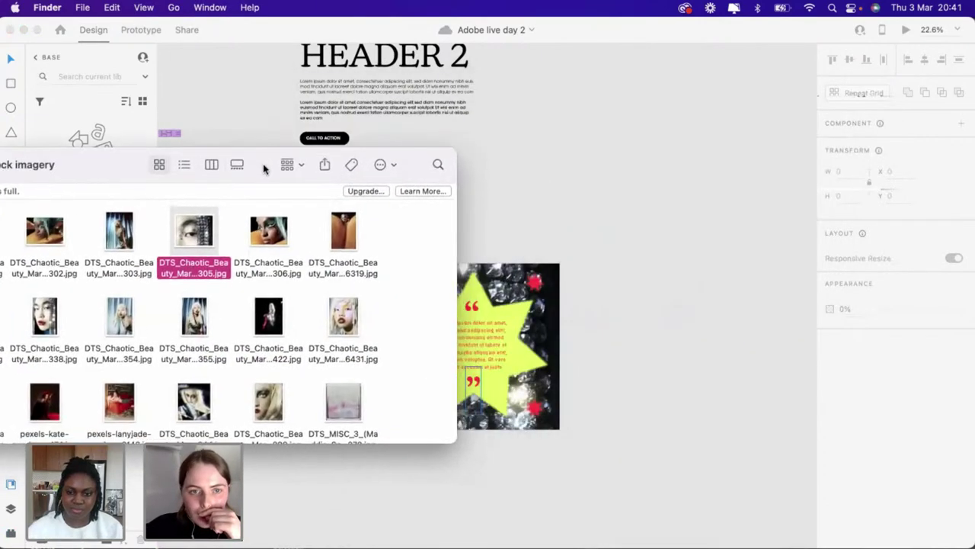
left_click_drag(371, 223, 543, 320)
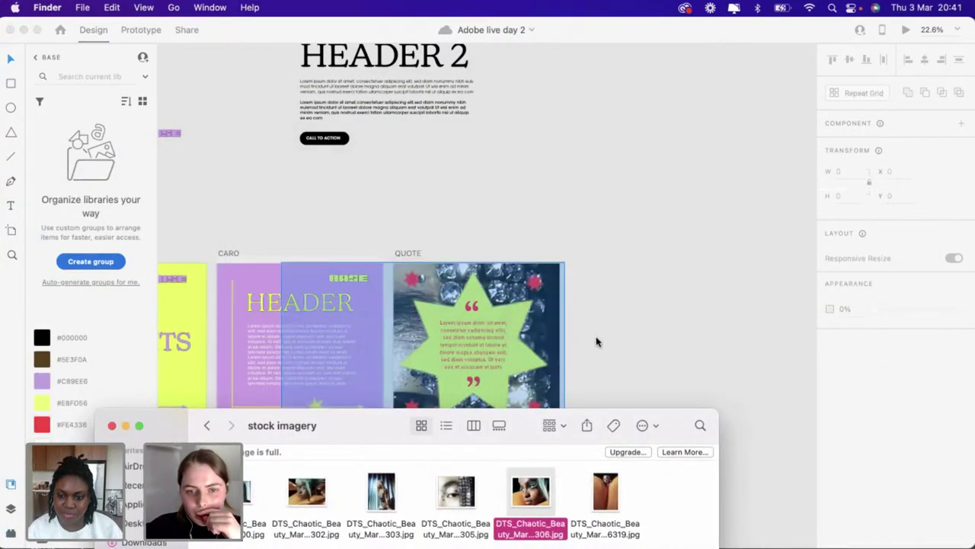
scroll(597, 341, "down", 5)
left_click(614, 339)
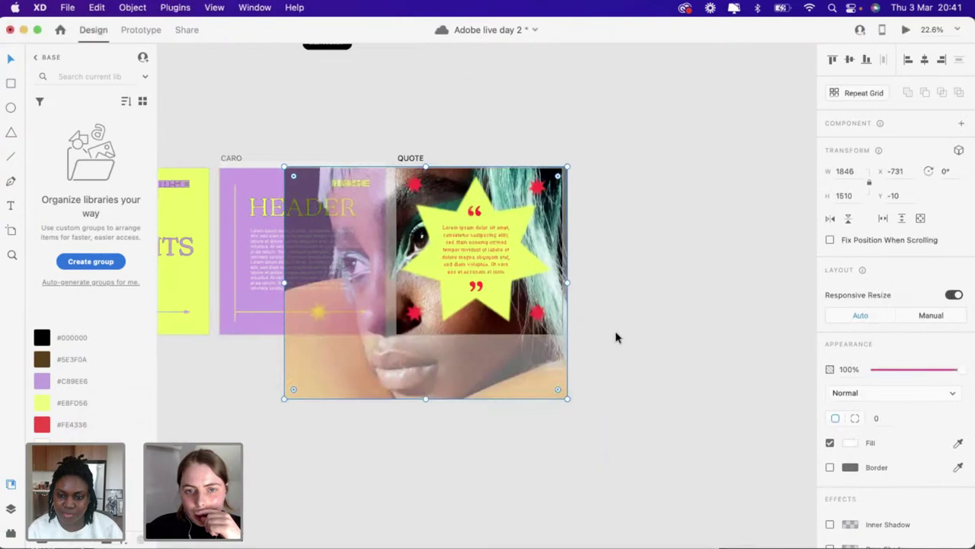
Shift the face photo upward inside its QUOTE artboard frame
key("BackSpace")
scroll(616, 338, "up", 3)
scroll(615, 338, "up", 5)
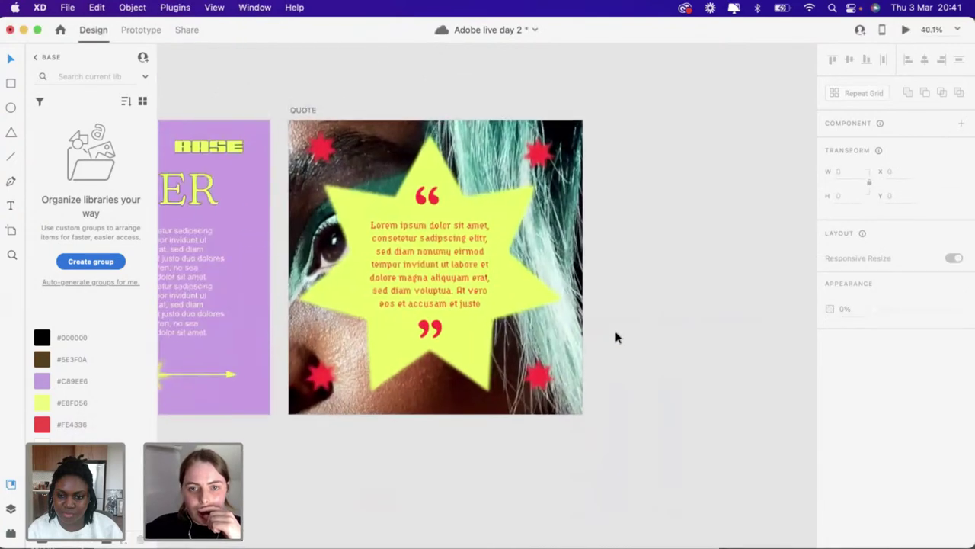
key("super+z")
left_click_drag(597, 250, 609, 220)
key("Escape")
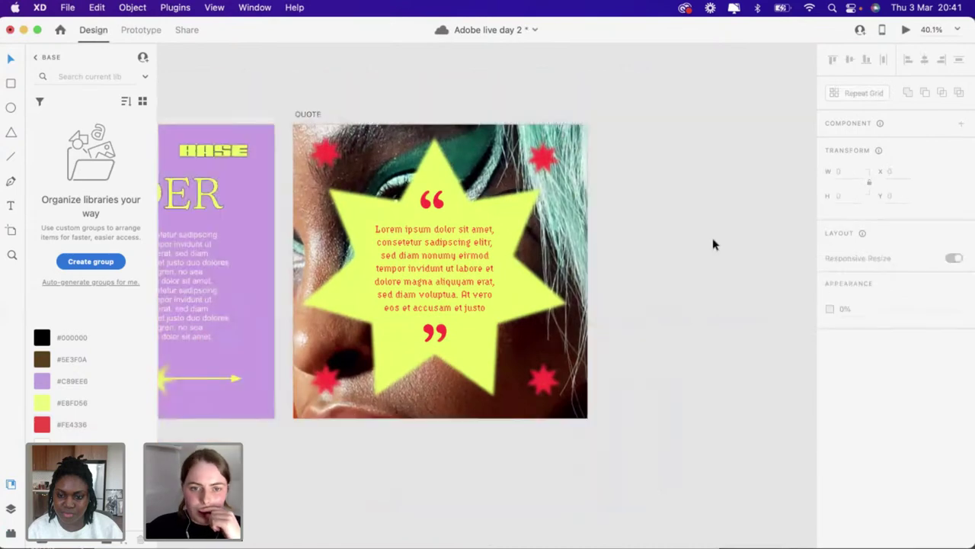
Nudge the framed face photo slightly left, then zoom out to see the four carousel posts
scroll(699, 242, "down", 5)
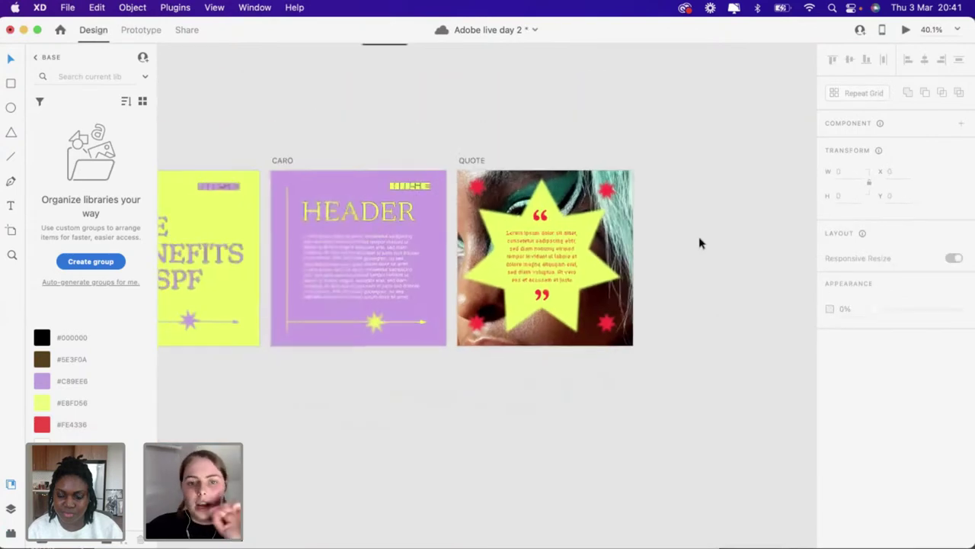
scroll(551, 305, "up", 4)
scroll(609, 250, "up", 5)
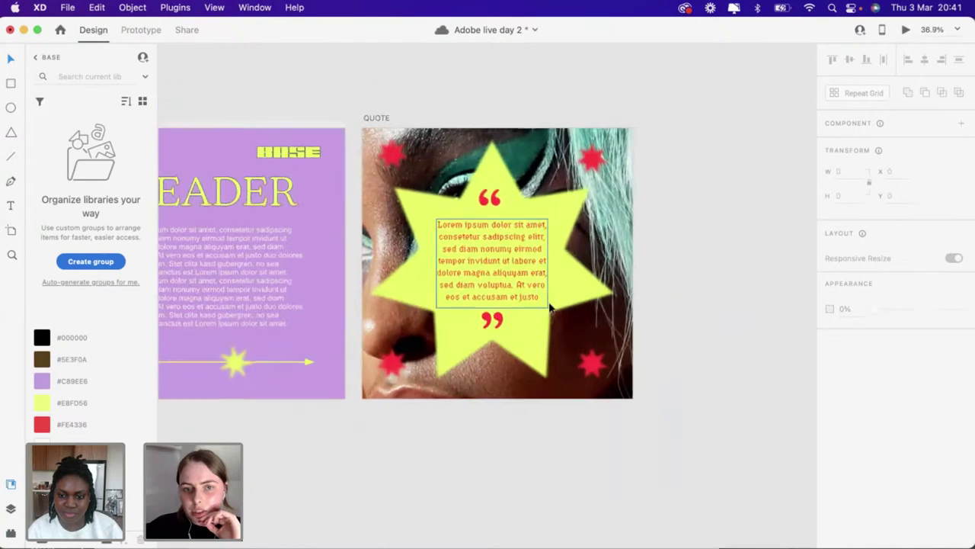
scroll(654, 196, "down", 3)
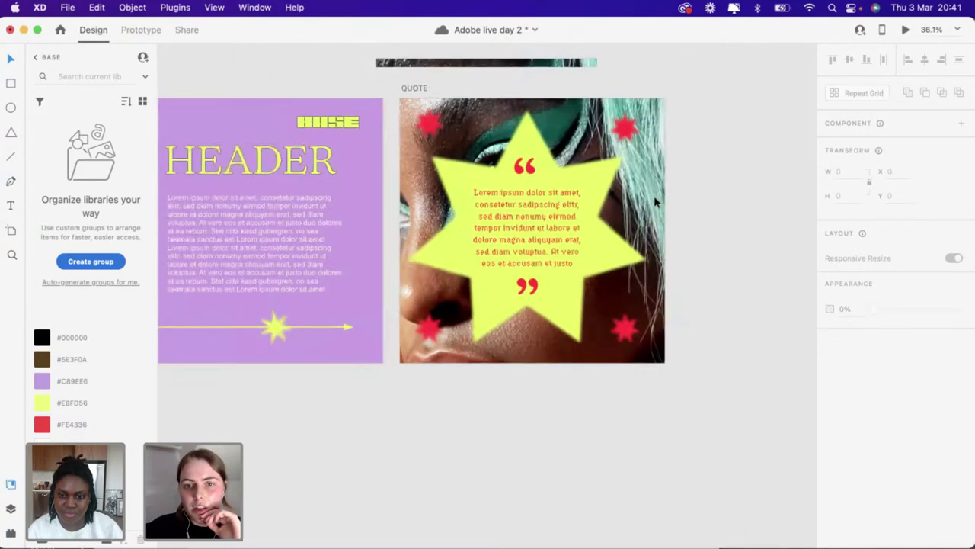
double_click(654, 201)
left_click_drag(650, 204, 647, 204)
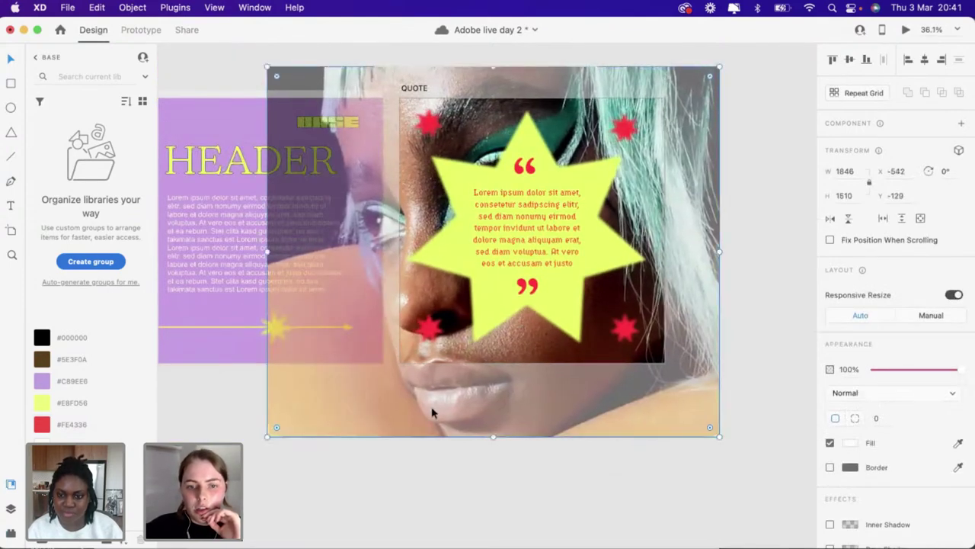
left_click(401, 488)
scroll(401, 488, "down", 5)
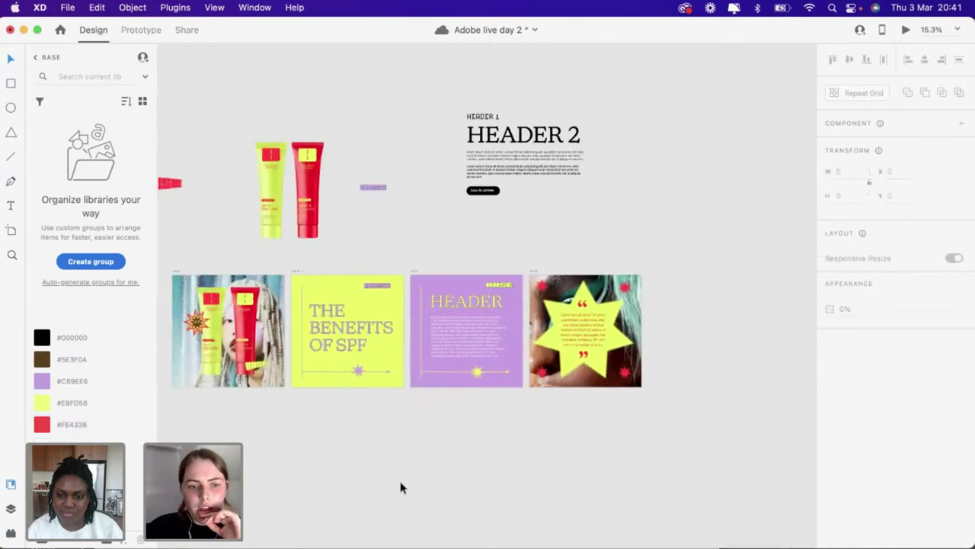
scroll(419, 427, "left", 2)
scroll(427, 397, "down", 1)
scroll(442, 361, "left", 2)
scroll(442, 361, "down", 1)
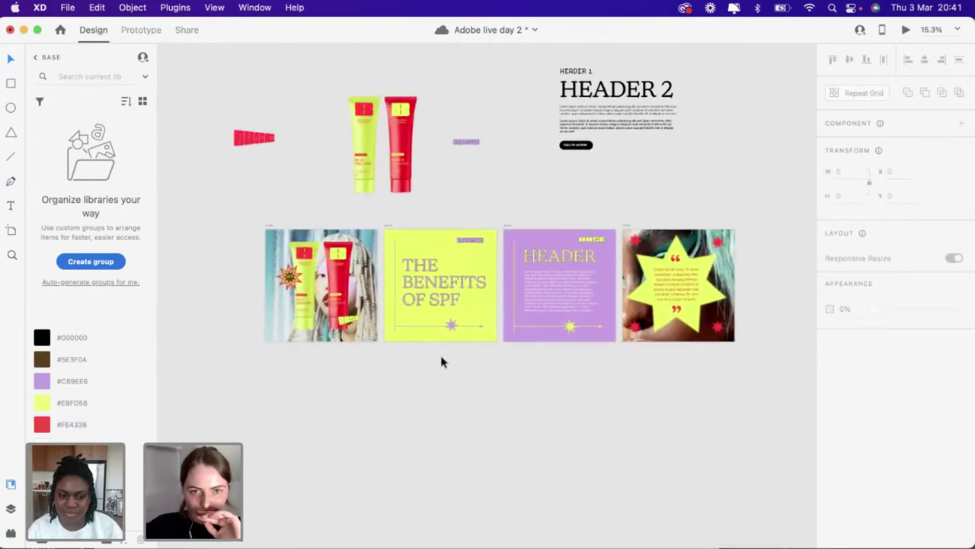
scroll(442, 362, "down", 3)
scroll(442, 362, "left", 3)
scroll(440, 362, "right", 5)
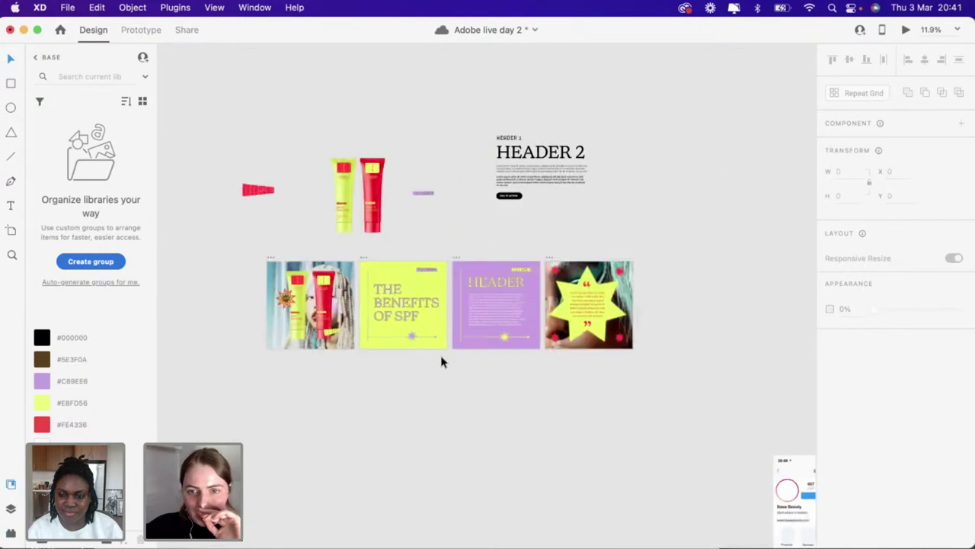
scroll(441, 362, "up", 2)
scroll(442, 362, "up", 2)
scroll(381, 305, "right", 3)
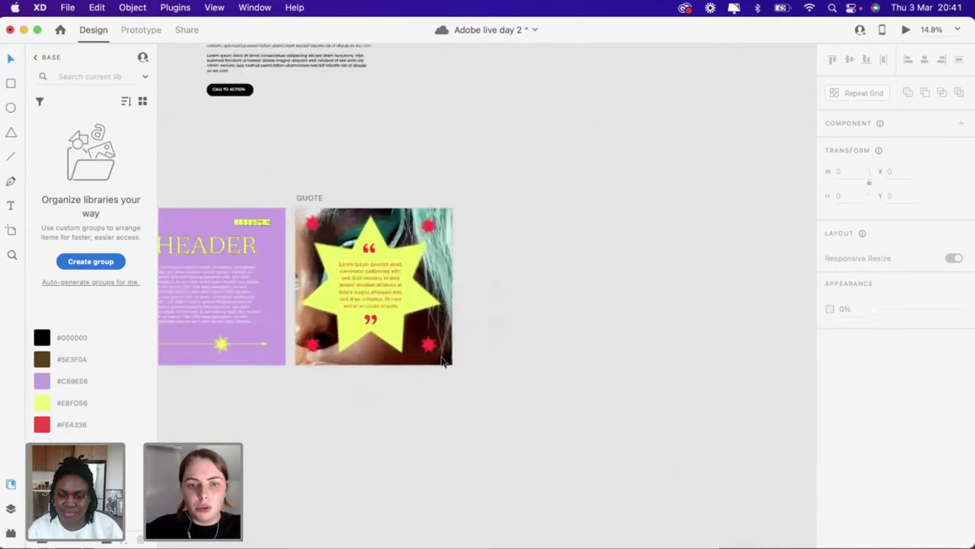
Duplicate the QUOTE artboard and rename the copy TESTIMONIAL
left_click(313, 200)
key("super+c")
key("super+c")
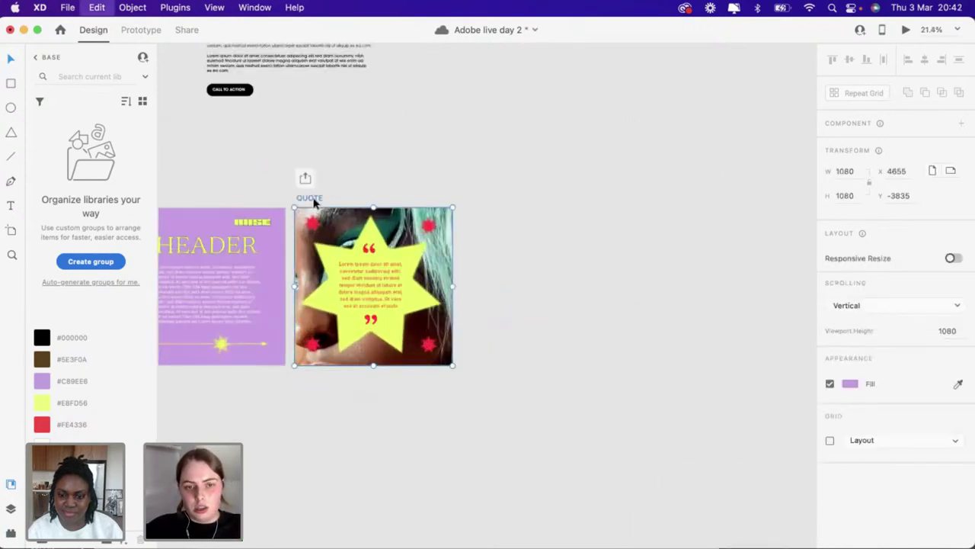
key("super+v")
scroll(464, 199, "up", 3)
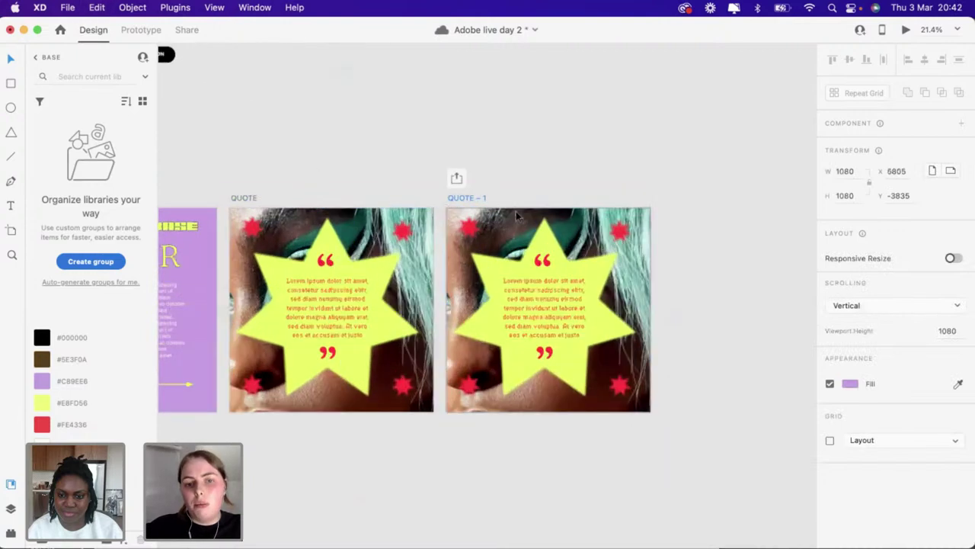
double_click(461, 198)
type("TESTIMONIAL")
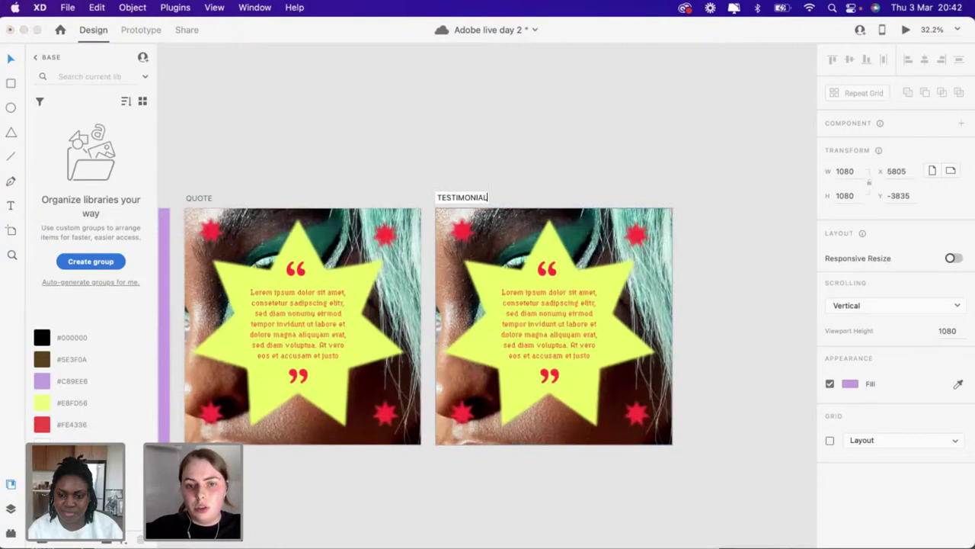
Delete the quote body text, the photo with yellow star, and the top-left red star
double_click(542, 312)
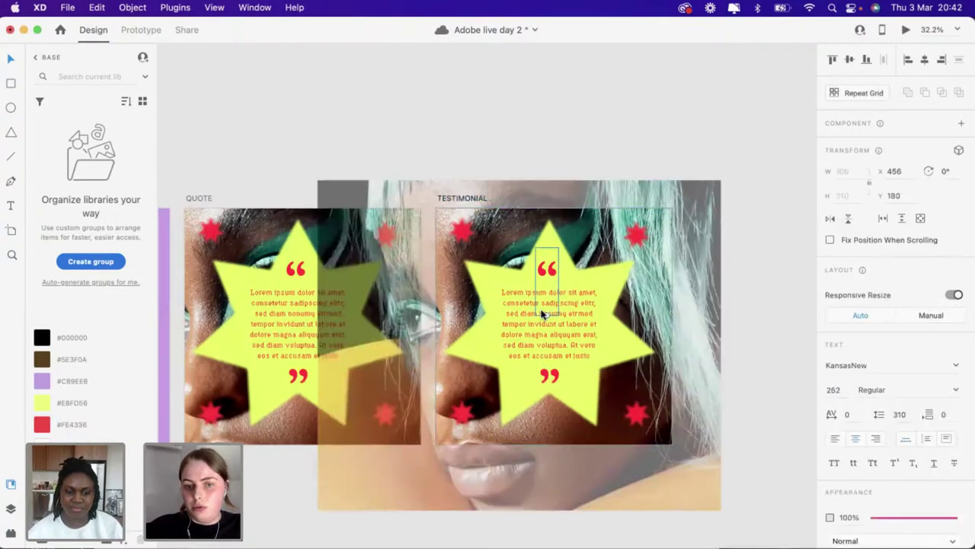
key("Delete")
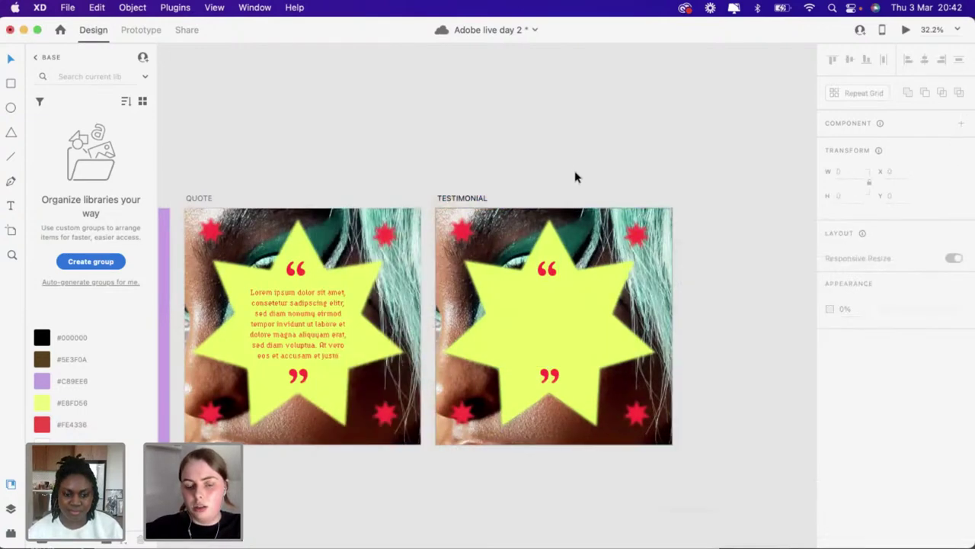
left_click_drag(577, 174, 612, 424)
key("Delete")
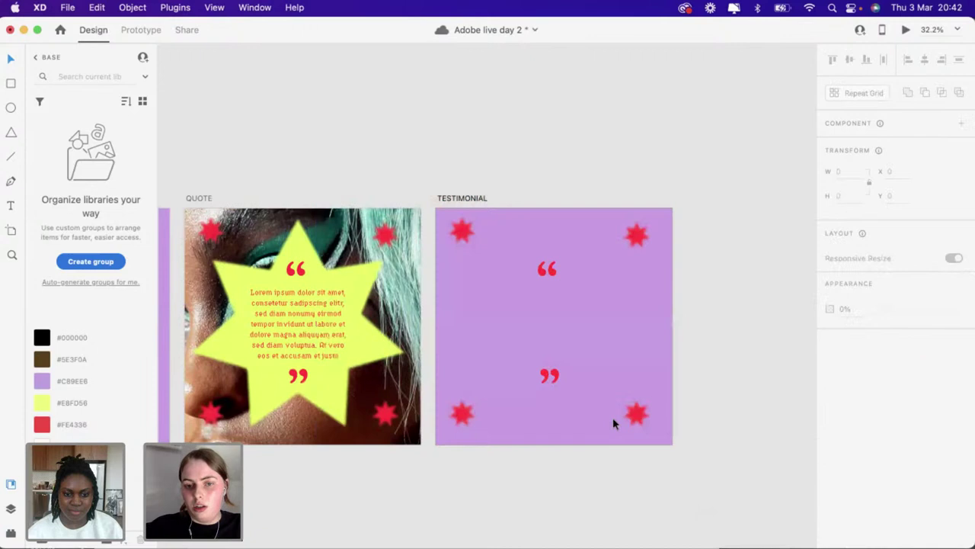
left_click(461, 232)
key("Delete")
Remove the quote marks and remaining red stars, then select the plain TESTIMONIAL artboard
left_click_drag(506, 238, 655, 432)
key("Delete")
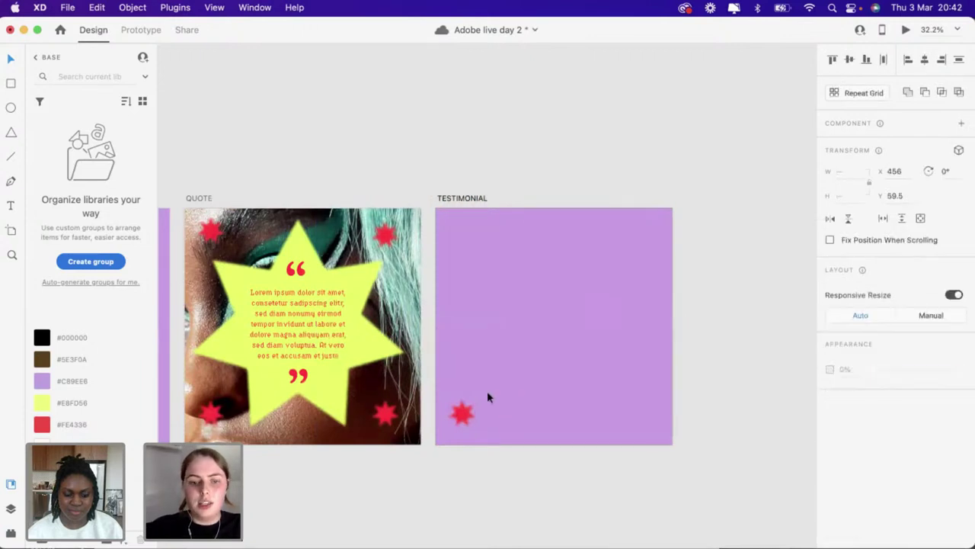
left_click(464, 421)
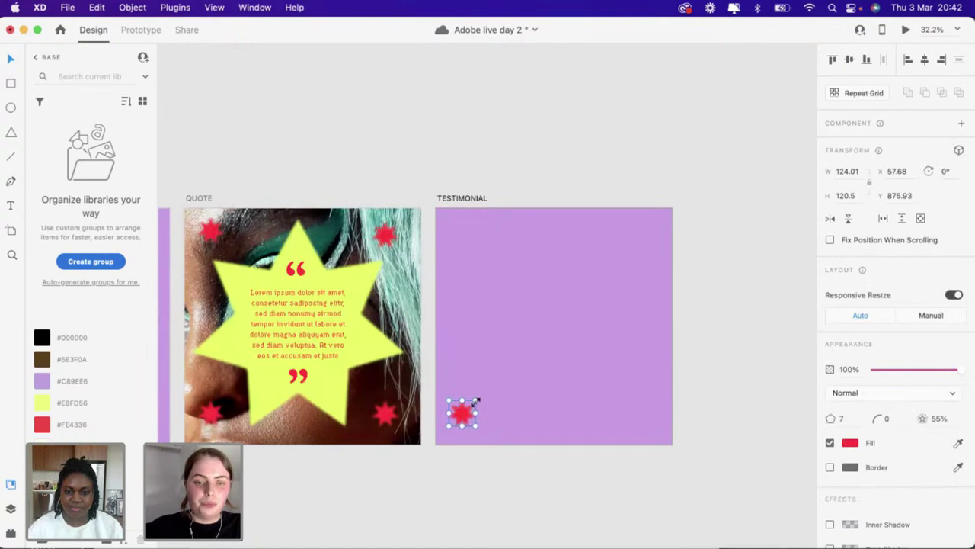
scroll(484, 384, "up", 1)
key("Delete")
scroll(544, 366, "down", 5)
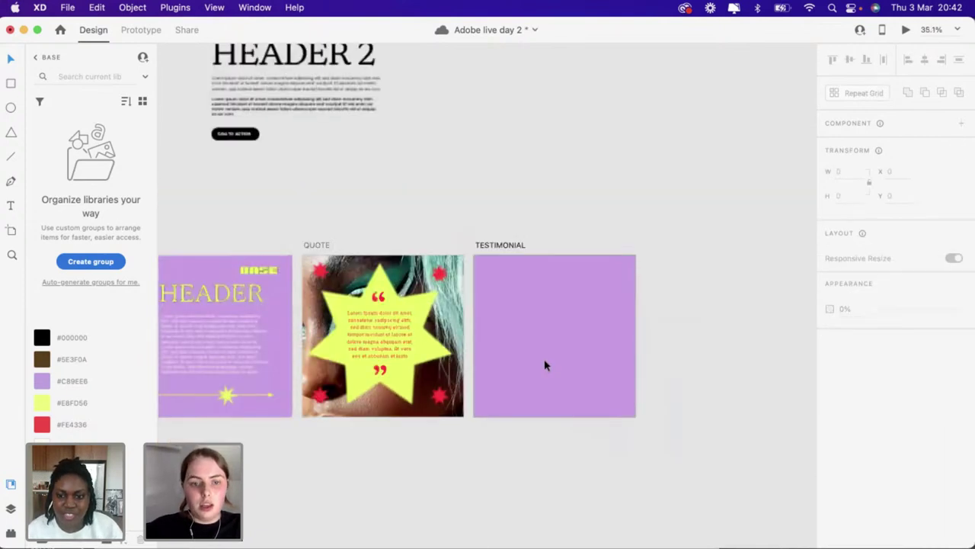
left_click(536, 296)
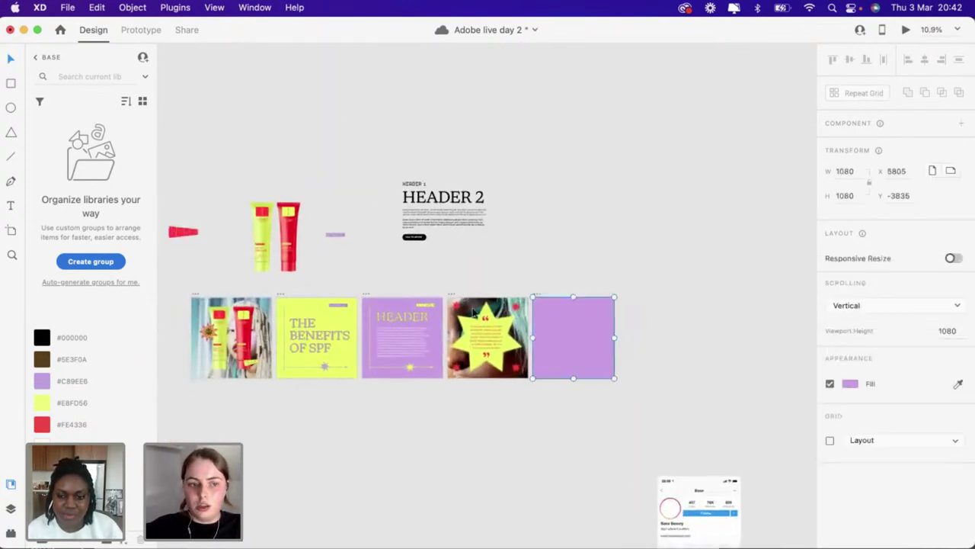
Fill the TESTIMONIAL artboard with the brown #5E3F0A swatch, then deselect it
left_click(42, 359)
scroll(344, 441, "left", 2)
scroll(344, 448, "up", 2)
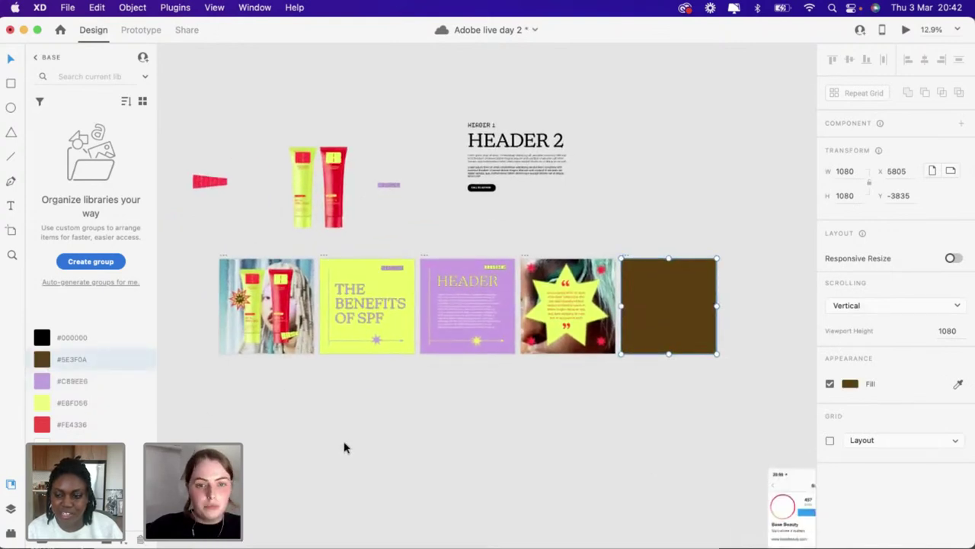
scroll(343, 448, "up", 3)
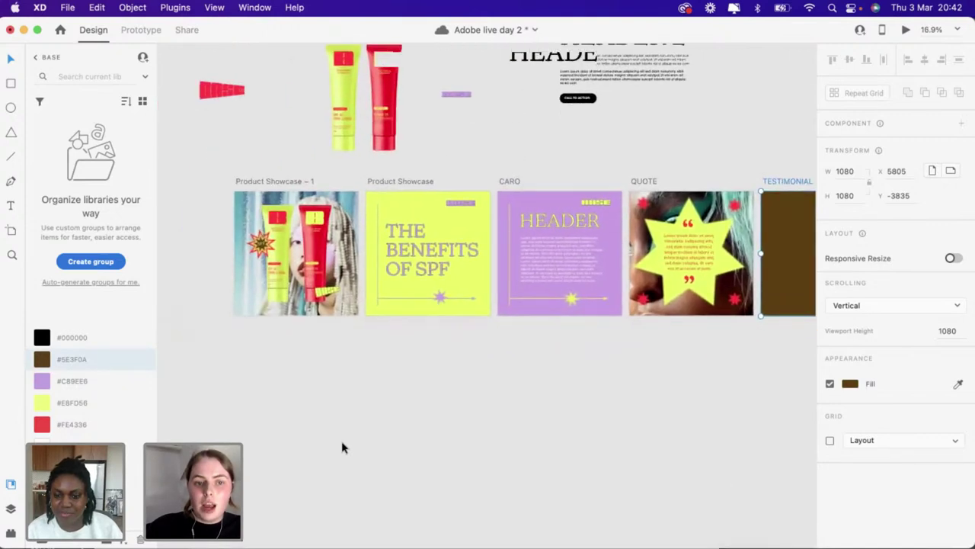
scroll(344, 447, "right", 3)
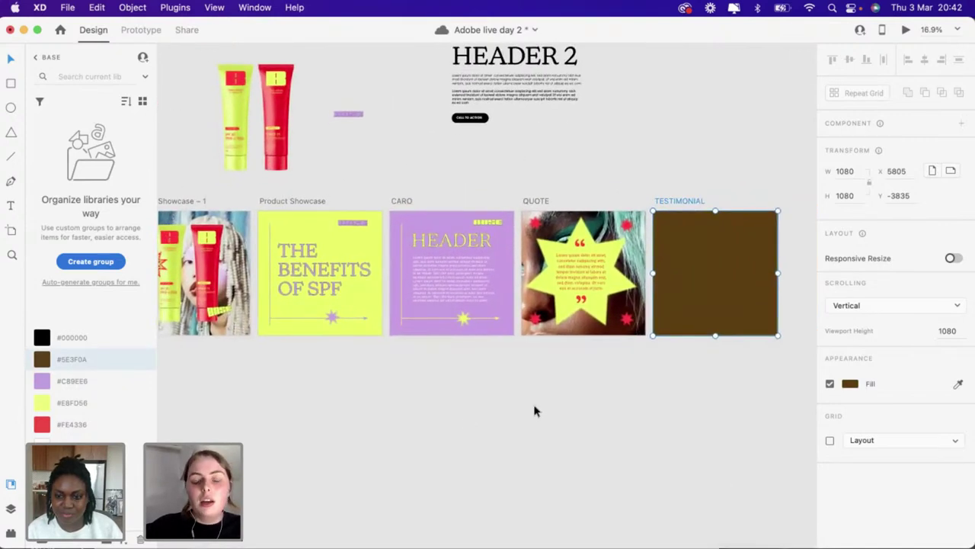
scroll(534, 411, "right", 3)
scroll(695, 287, "up", 3)
scroll(695, 287, "down", 5)
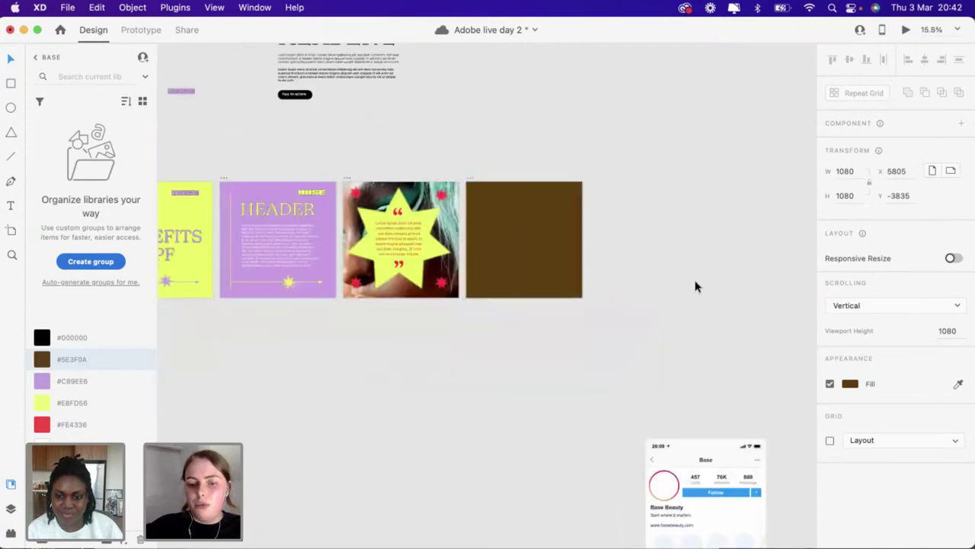
scroll(536, 301, "up", 5)
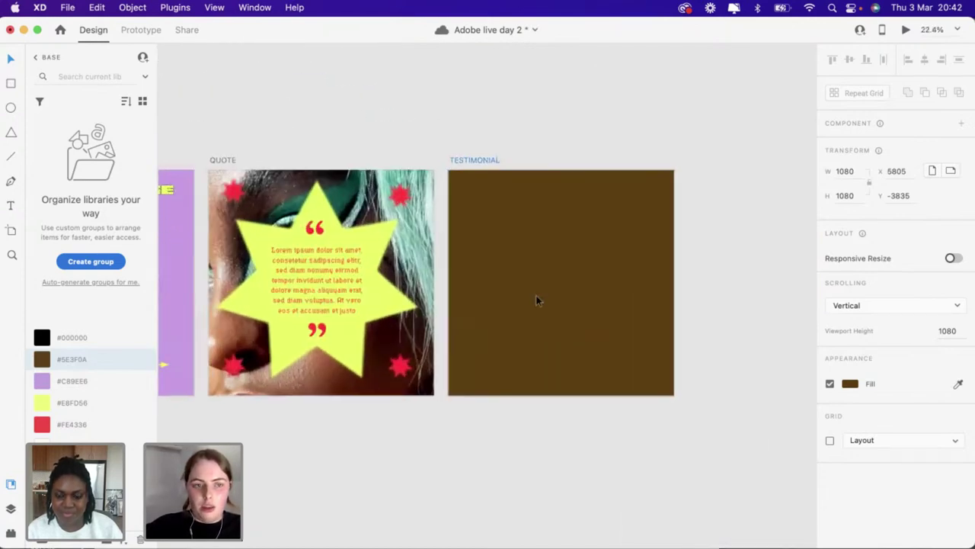
scroll(516, 309, "down", 5)
scroll(515, 309, "up", 5)
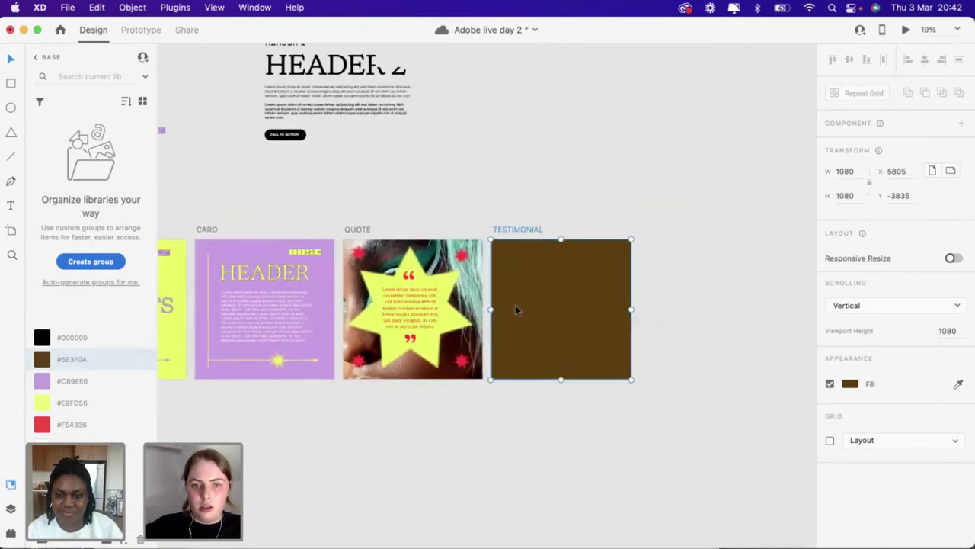
scroll(515, 308, "left", 1)
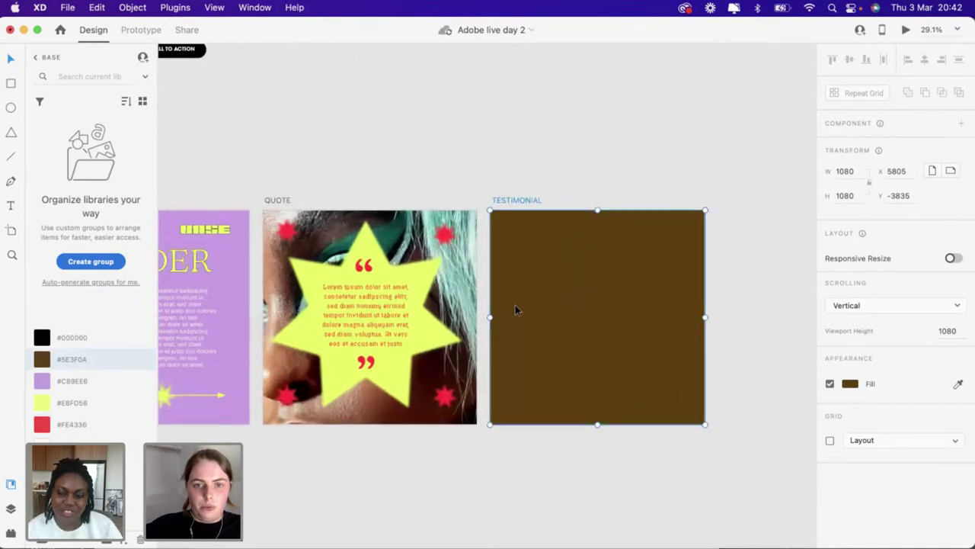
left_click(350, 173)
Copy the QUOTE star's Lorem ipsum text onto TESTIMONIAL and colour it yellow #E8FD56
double_click(376, 331)
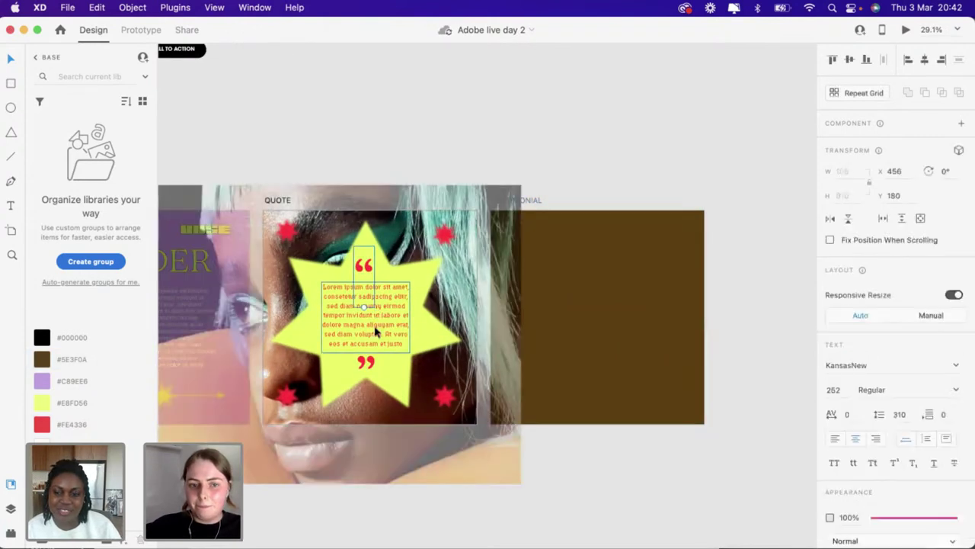
key("super+c")
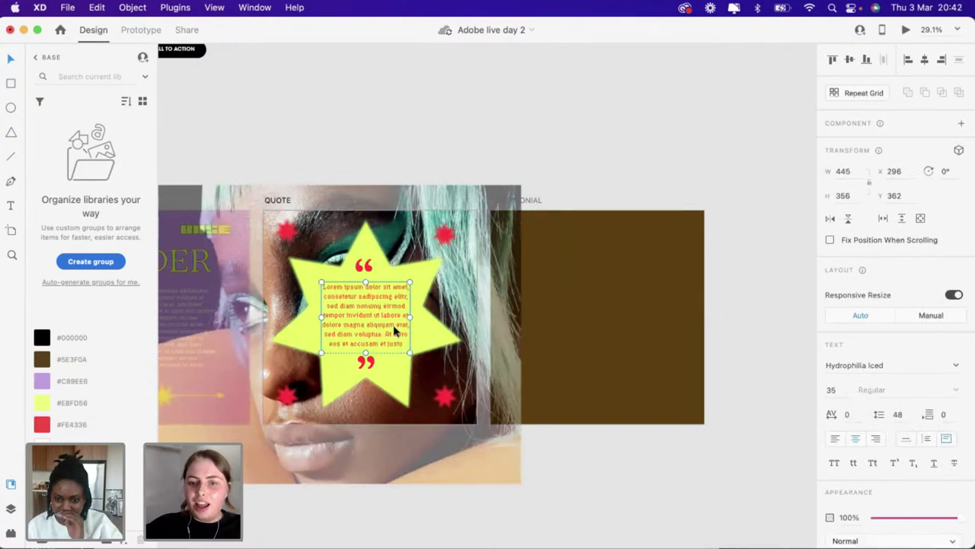
key("super+v")
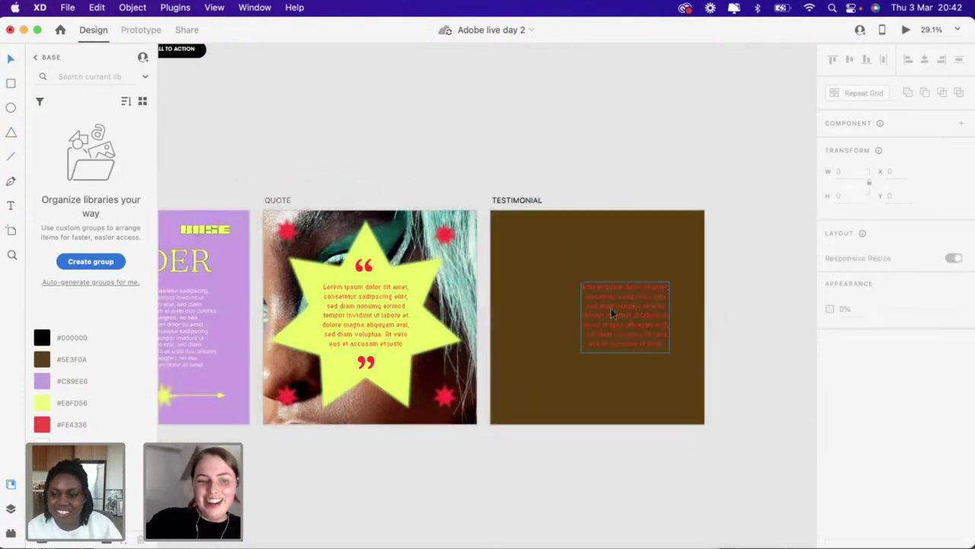
left_click(43, 408)
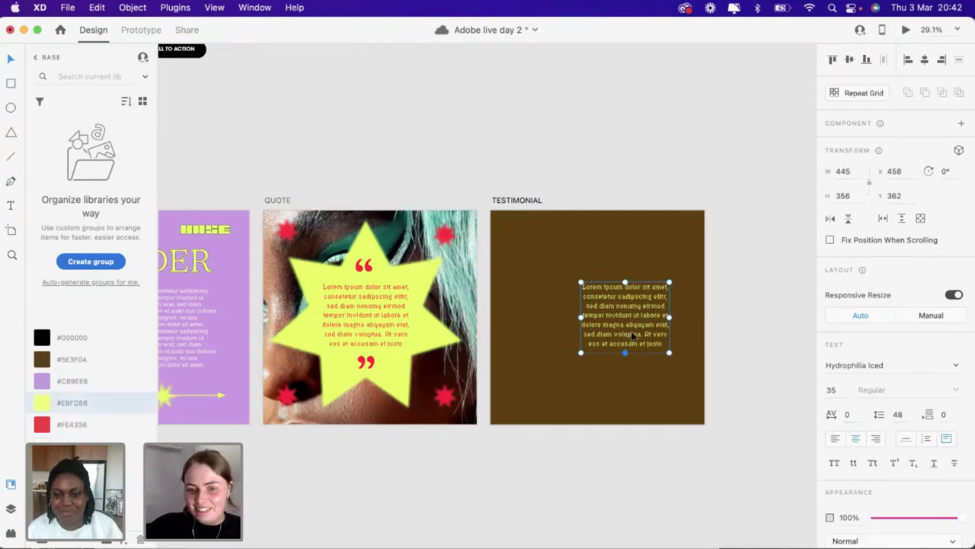
scroll(631, 330, "down", 5)
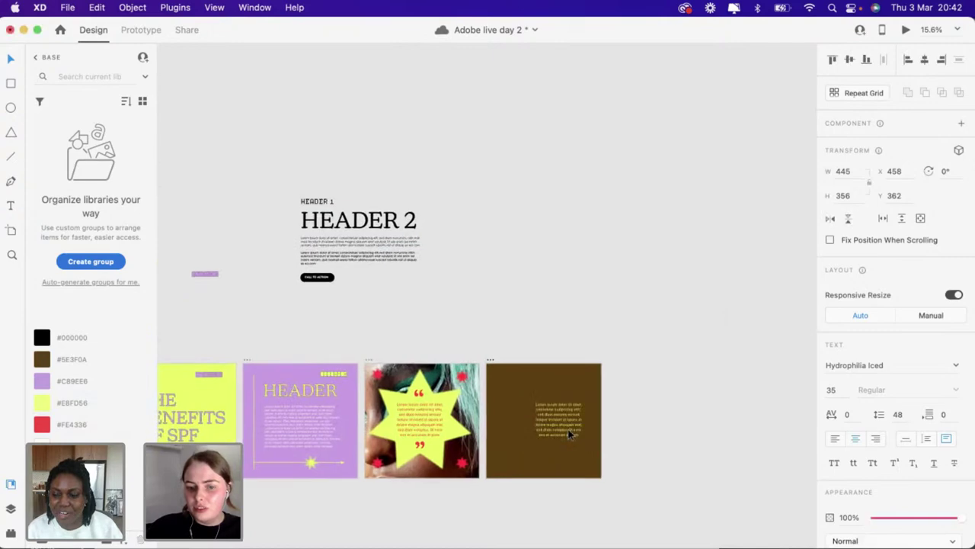
scroll(570, 433, "up", 6)
Set the testimonial text to ITC Avant Garde Gothic Pro Medium, left-aligned
double_click(598, 441)
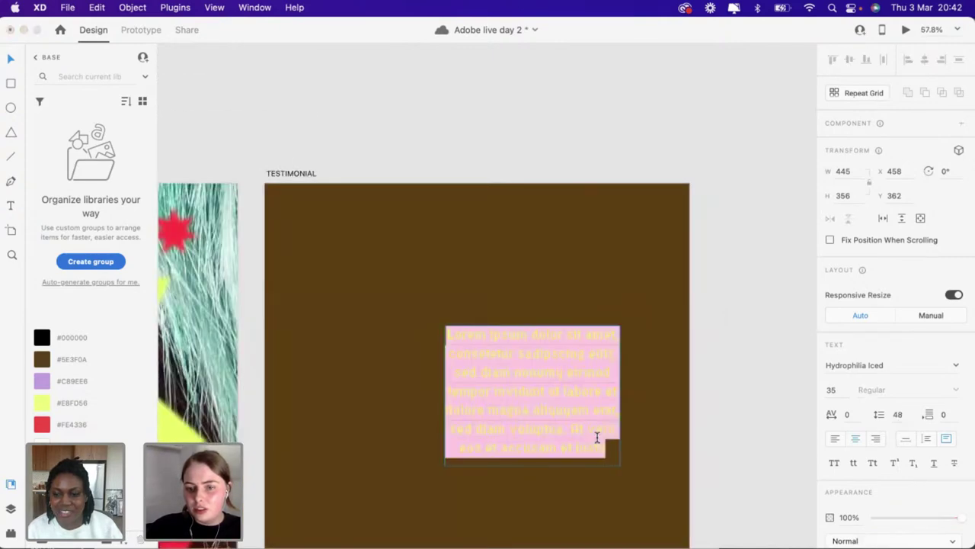
left_click(887, 366)
type("ITC")
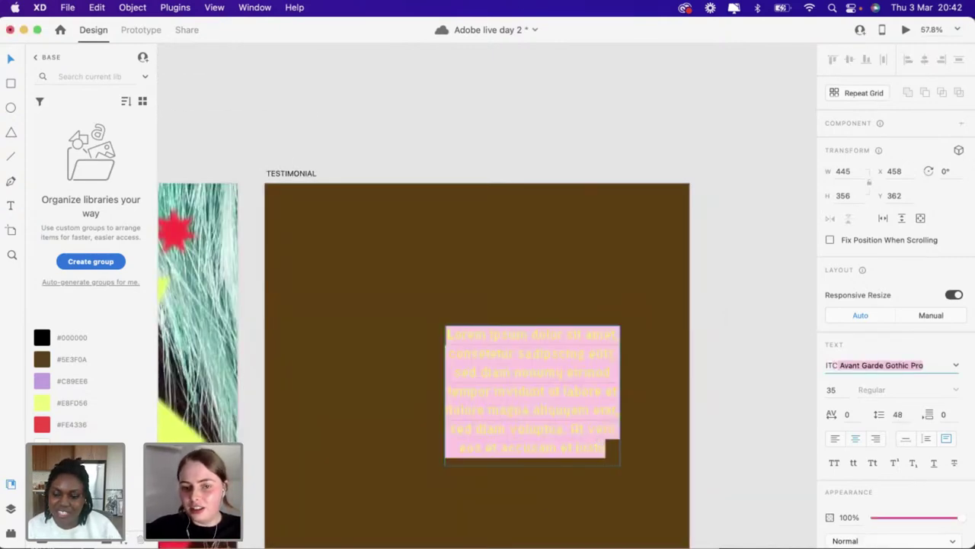
key("Return")
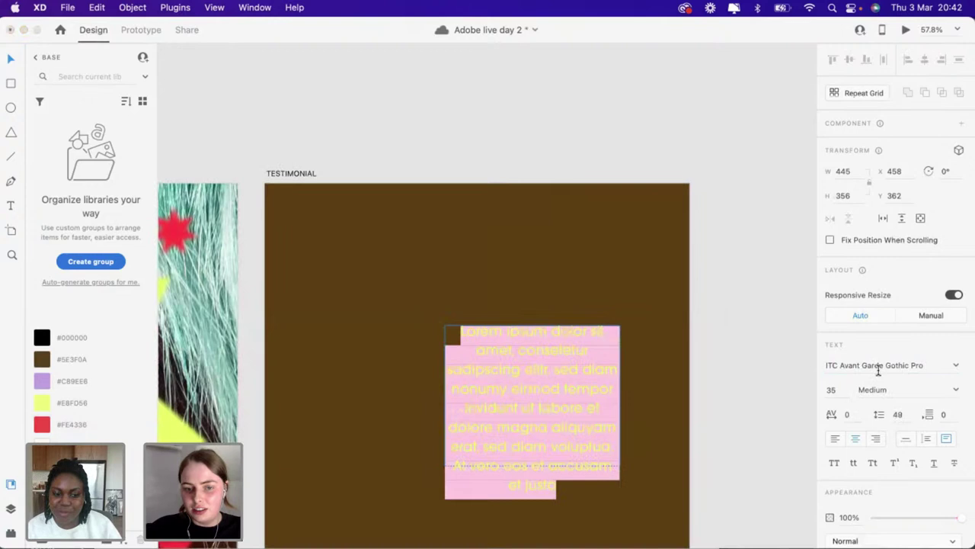
left_click(837, 436)
left_click(670, 408)
key("super+minus")
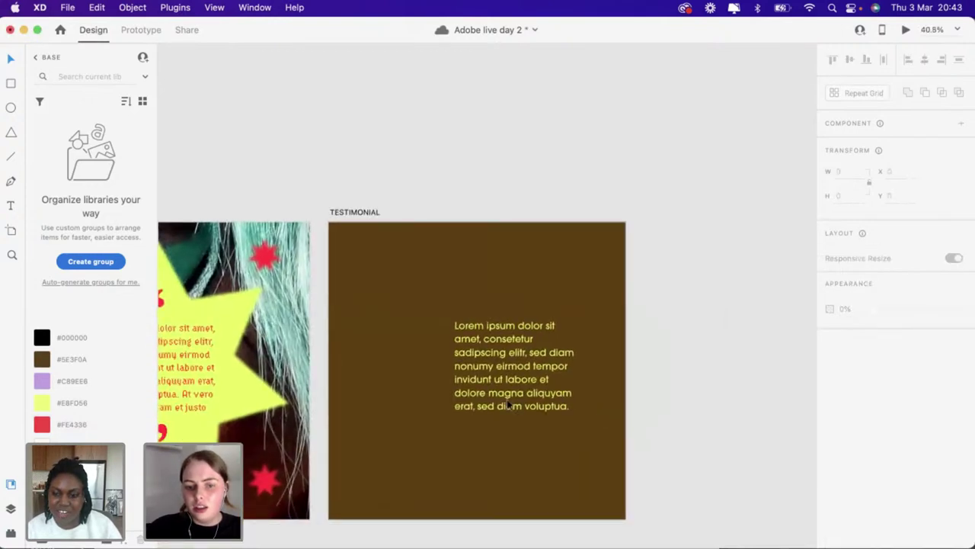
Move the text box to the artboard's top-left and stretch it to about 906 high
scroll(488, 389, "right", 5)
scroll(488, 388, "down", 3)
left_click(425, 361)
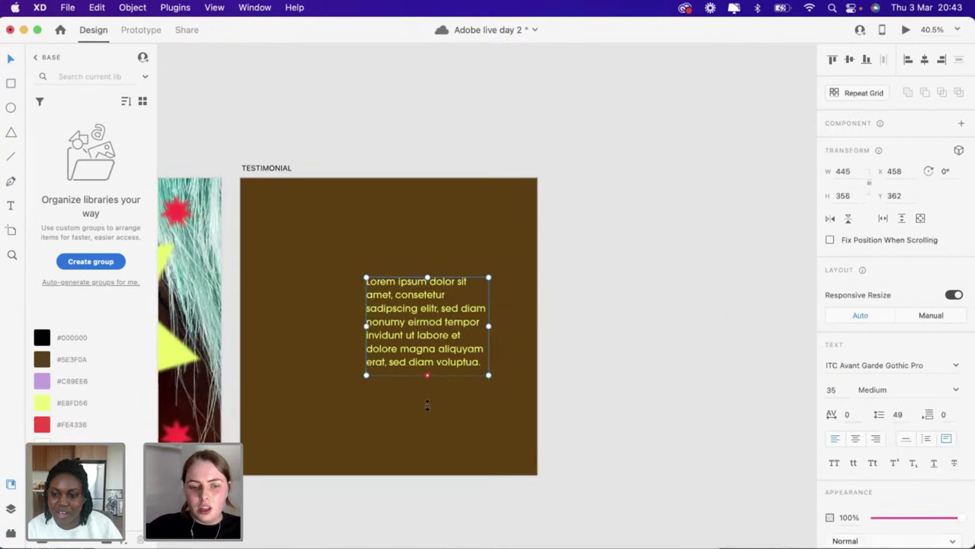
mouse_move(427, 405)
left_mouse_down()
mouse_move(427, 427)
mouse_move(422, 397)
left_mouse_up()
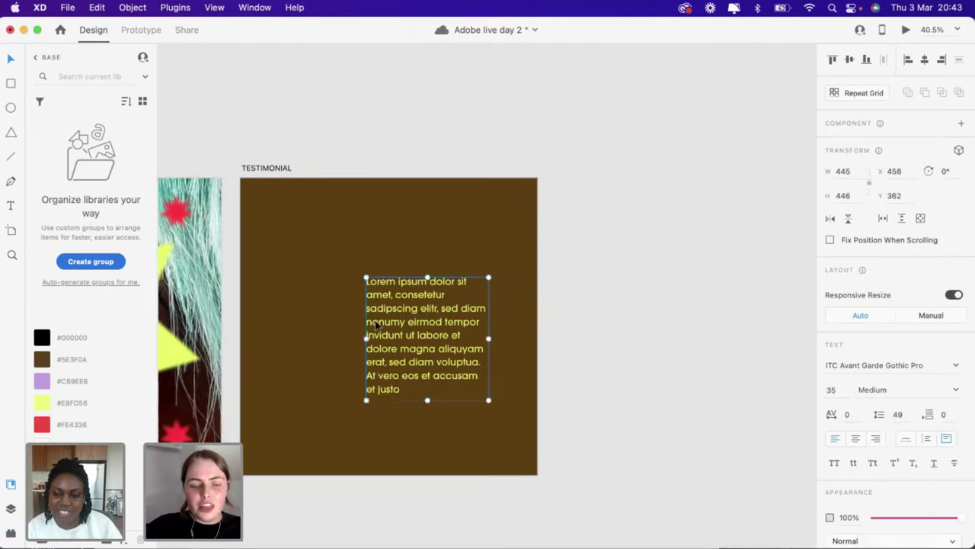
left_click_drag(377, 325, 276, 252)
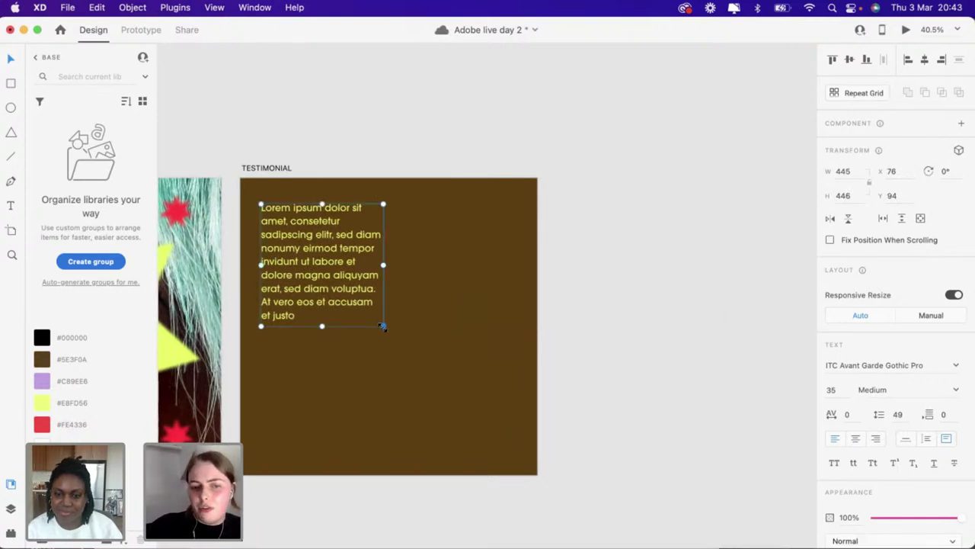
left_click_drag(385, 397, 384, 453)
Paste a second copy of the lorem ipsum text and append its last lines to fill the column
double_click(318, 325)
key("super+a")
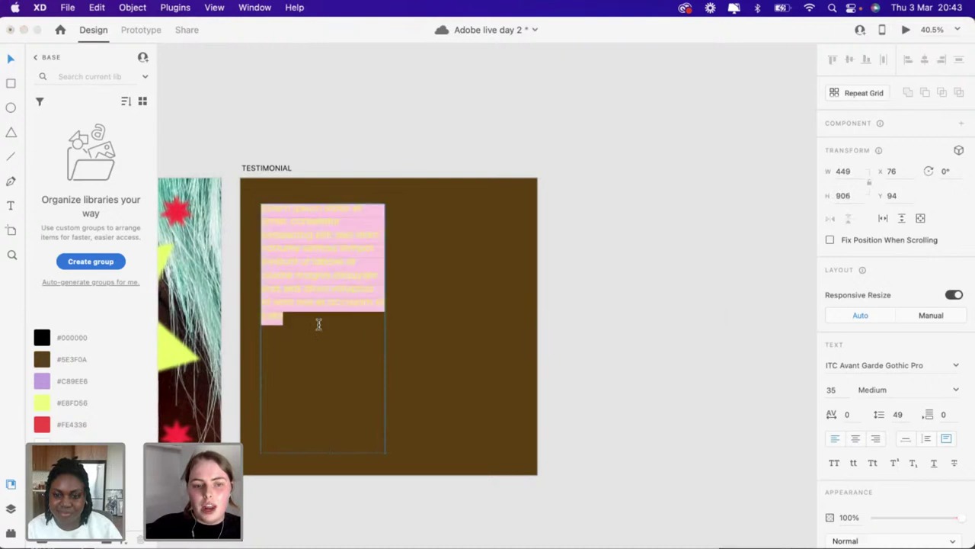
left_click(318, 325)
key("super+a")
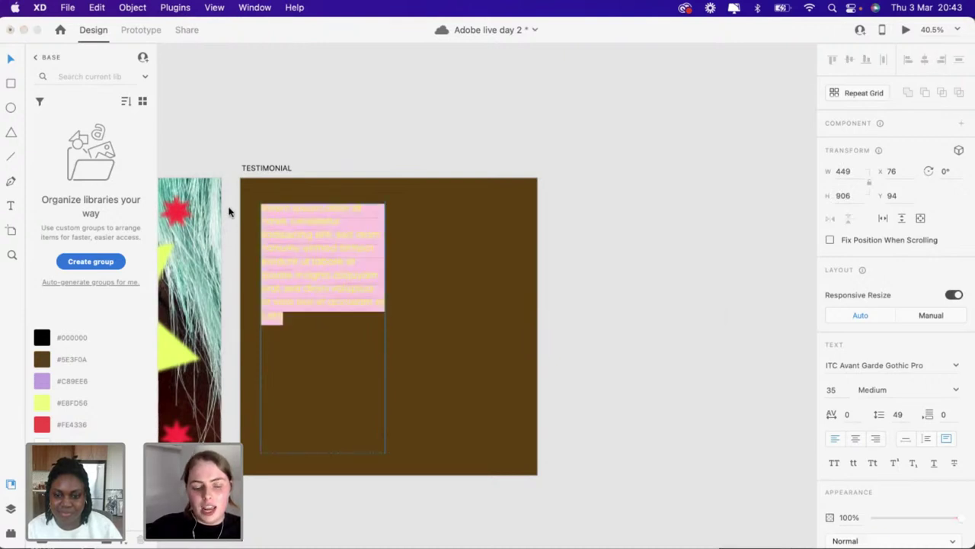
left_click(289, 318)
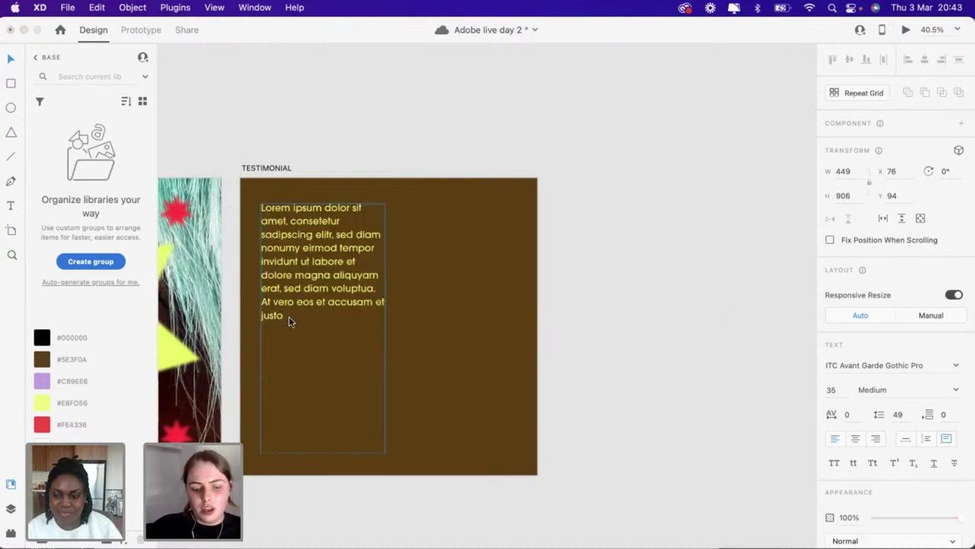
key("super+v")
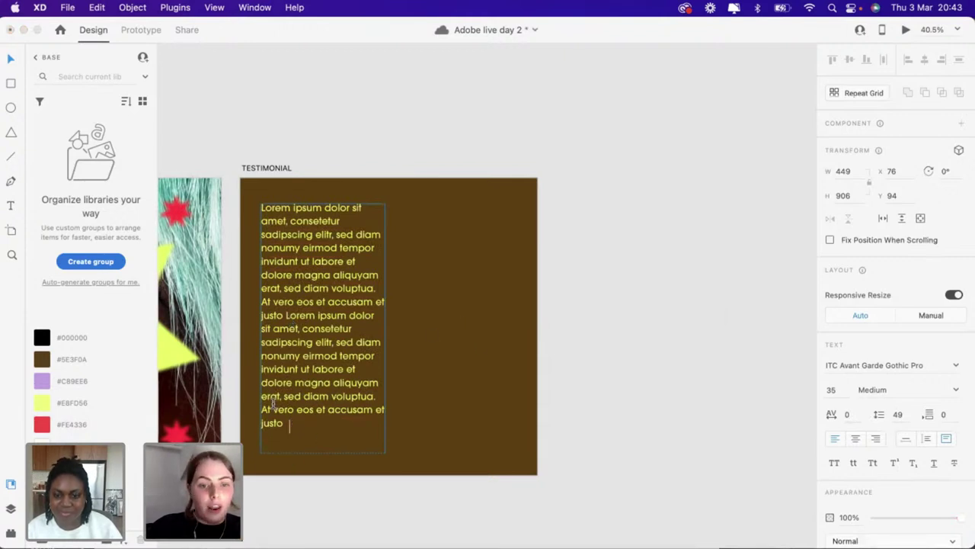
left_click_drag(261, 396, 285, 425)
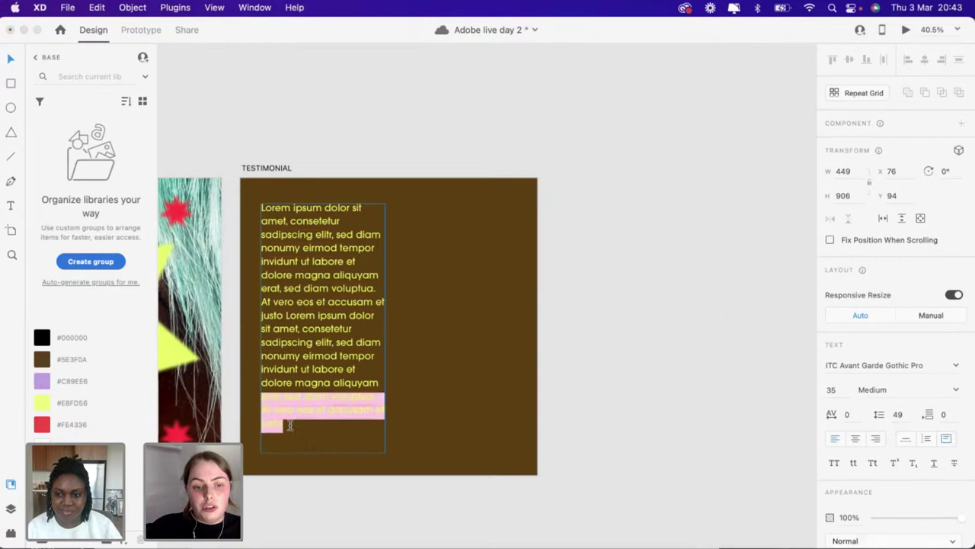
left_click(288, 425)
key("super+v")
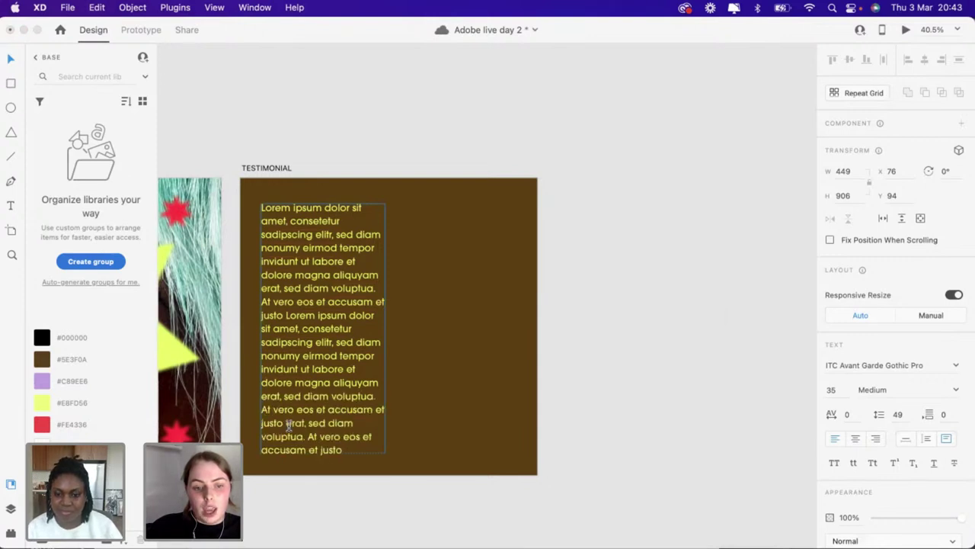
key("Escape")
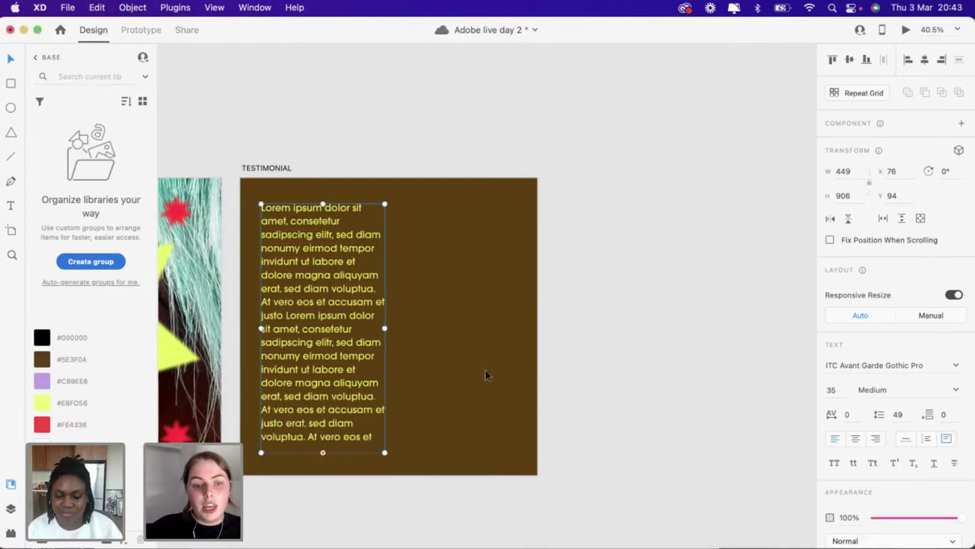
Deselect and reselect the testimonial text box to review the filled column
left_click(604, 338)
scroll(336, 413, "up", 2)
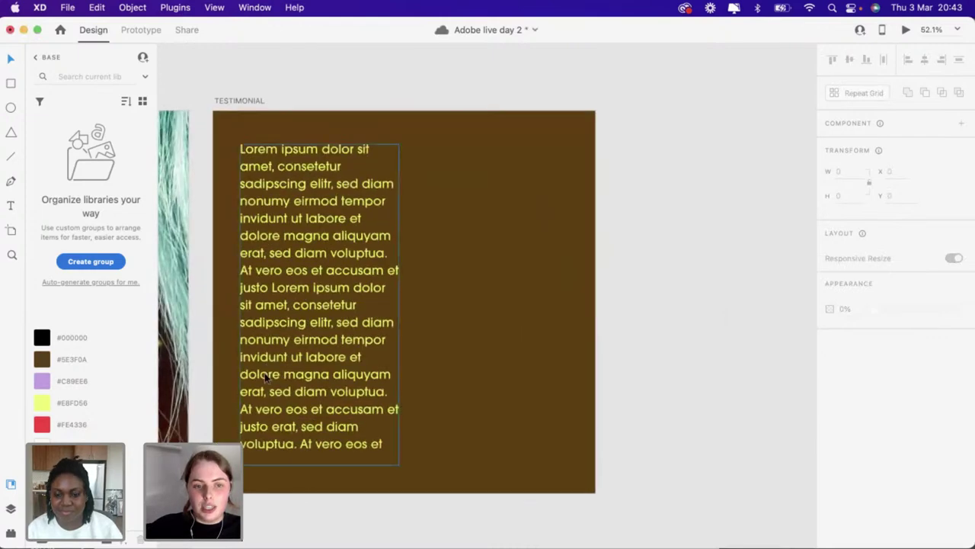
left_click(266, 372)
left_click(509, 314)
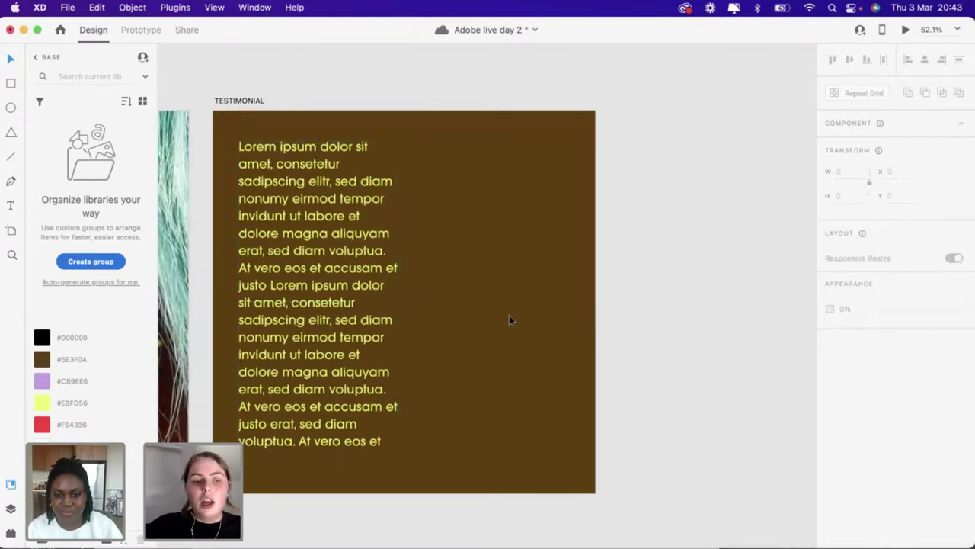
scroll(509, 315, "down", 3)
left_click(400, 313)
Lengthen the text box to 935 high and move it to X 91, Y 73
left_click_drag(400, 313, 398, 312)
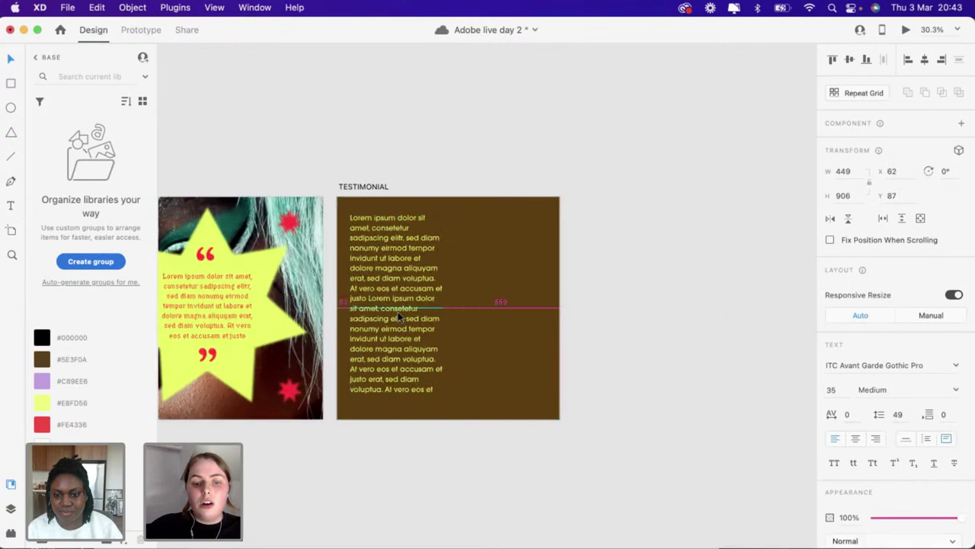
mouse_move(397, 400)
left_mouse_down()
mouse_move(396, 431)
mouse_move(396, 410)
left_mouse_up()
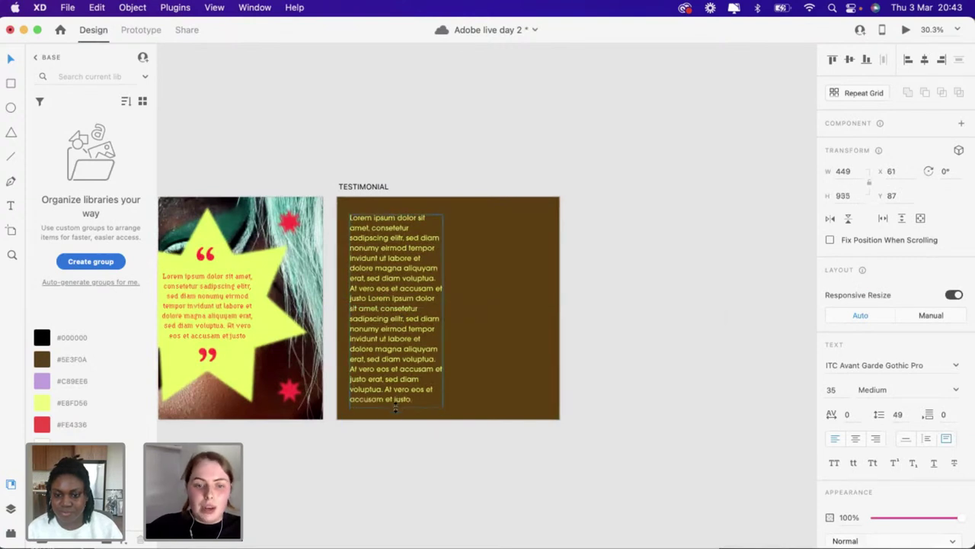
left_click_drag(391, 339, 393, 333)
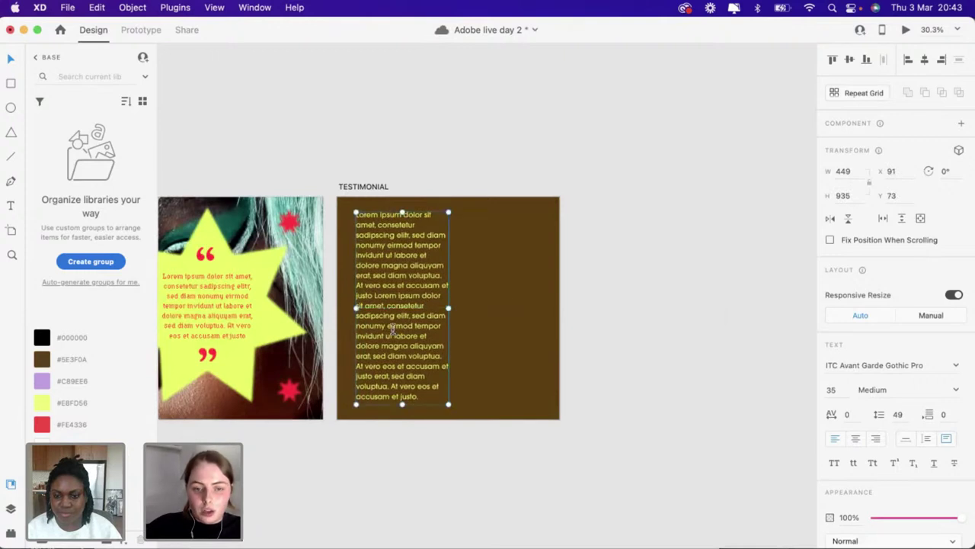
Trim the paragraph to end at 'erat, sed diam voluptua.' and select it all
double_click(420, 394)
left_click(420, 396)
left_click_drag(420, 395, 351, 369)
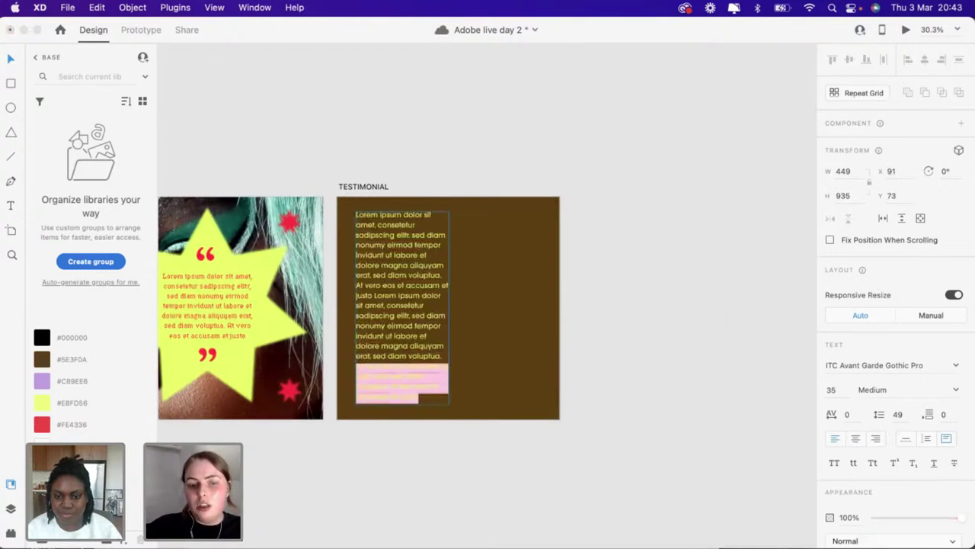
key("BackSpace")
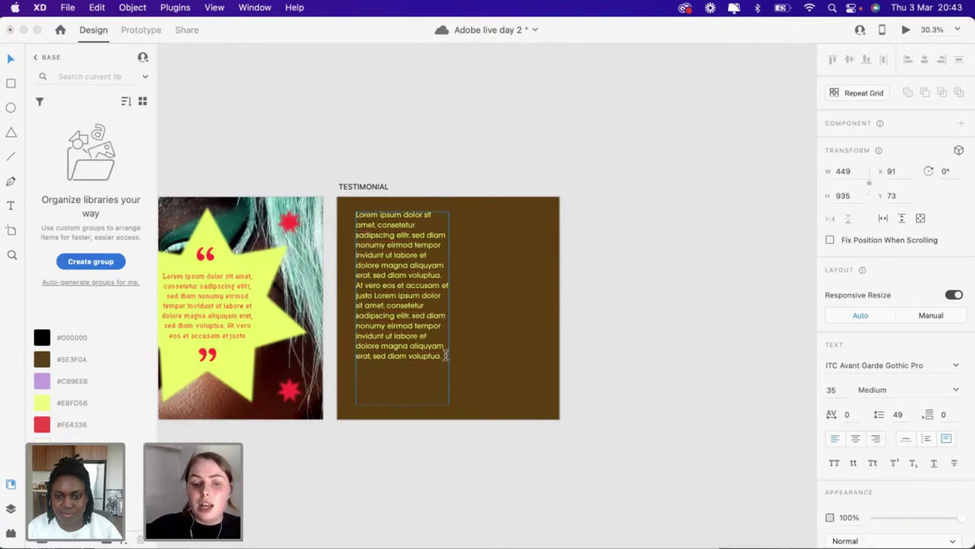
left_click_drag(442, 355, 309, 214)
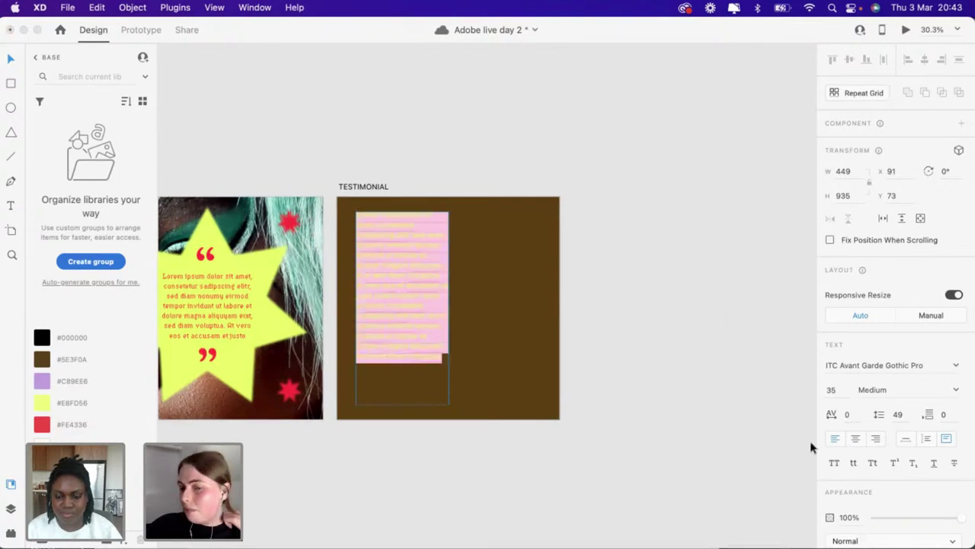
Try font sizes 50, 45 and 40 on the testimonial text
left_click(835, 390)
type("5")
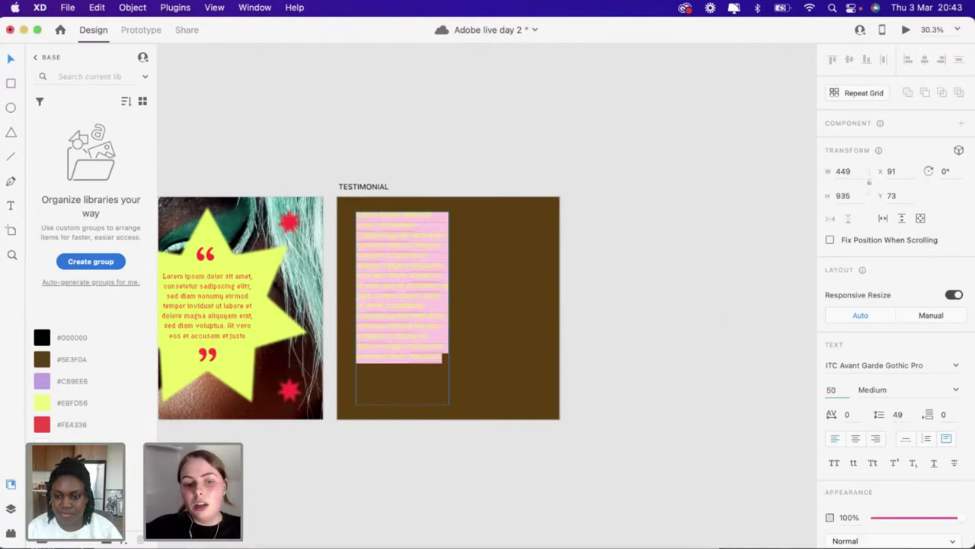
key("Return")
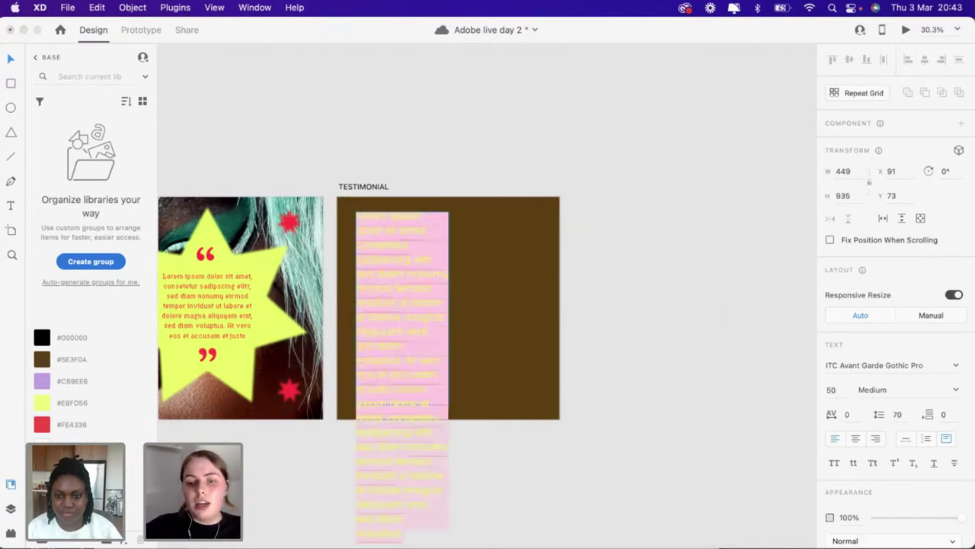
left_click(841, 391)
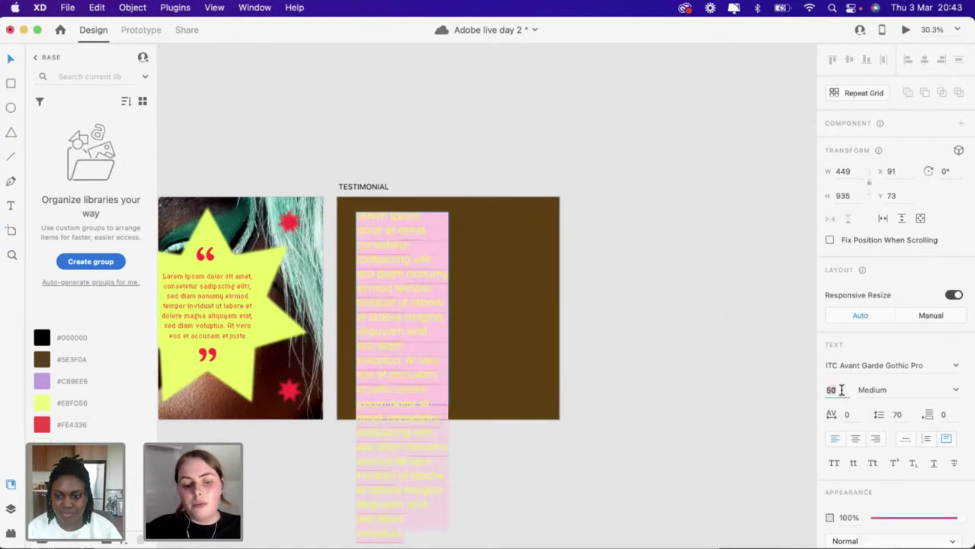
type("45")
key("Return")
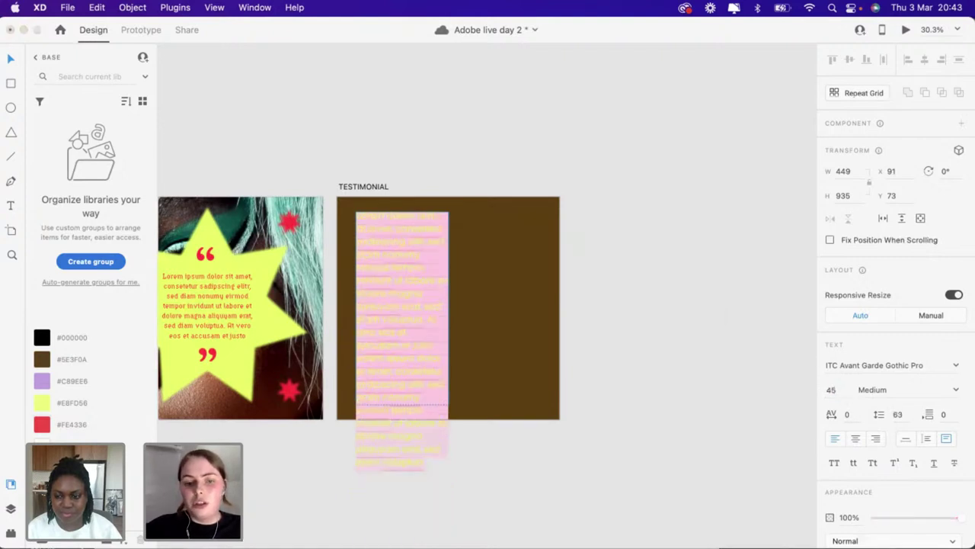
left_click(833, 391)
type("40")
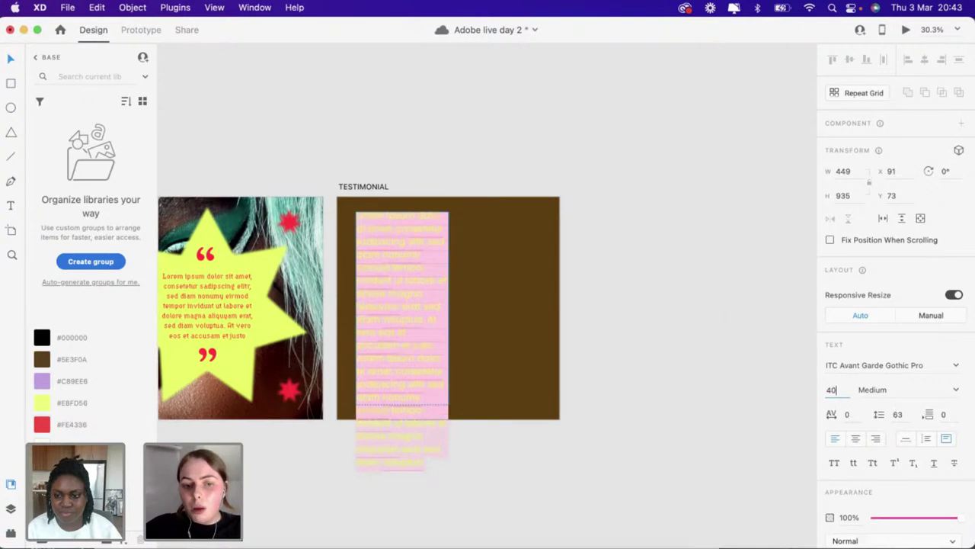
key("Return")
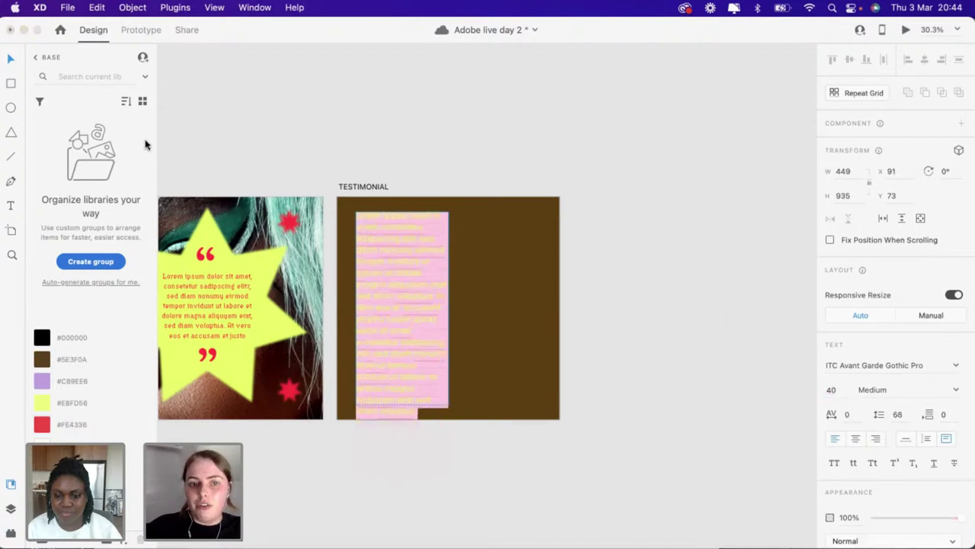
Lengthen and raise the text box, deleting the last three lines to end at 'invidunt ut labore et.'
left_click(418, 318)
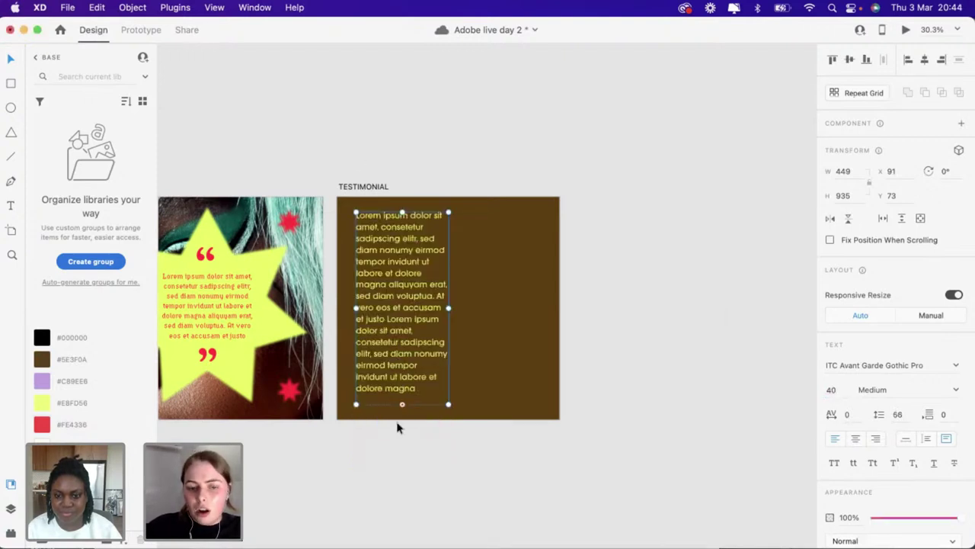
left_click_drag(404, 423, 403, 422)
left_click_drag(390, 350, 391, 338)
double_click(423, 393)
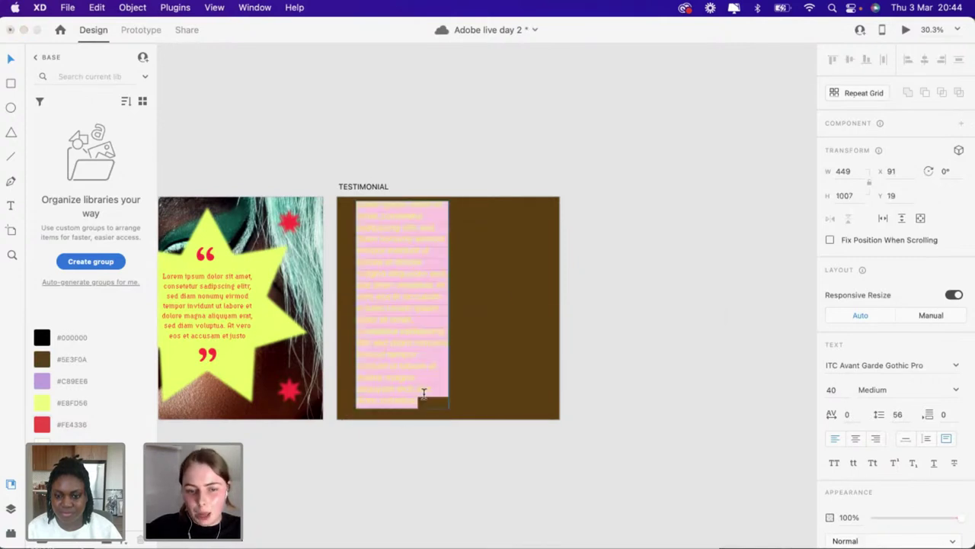
left_click_drag(424, 402, 351, 381)
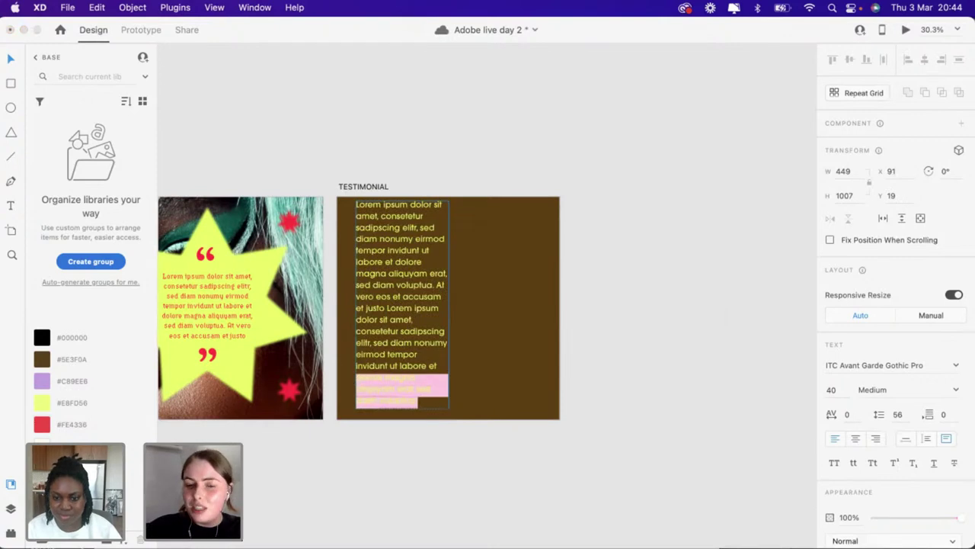
key("BackSpace")
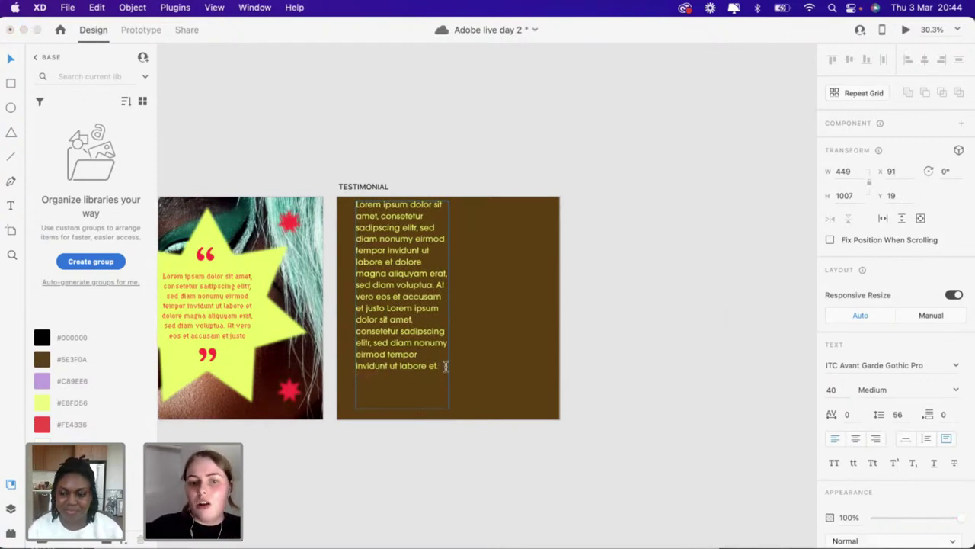
Set the whole testimonial paragraph to font size 45
left_click_drag(442, 367, 309, 205)
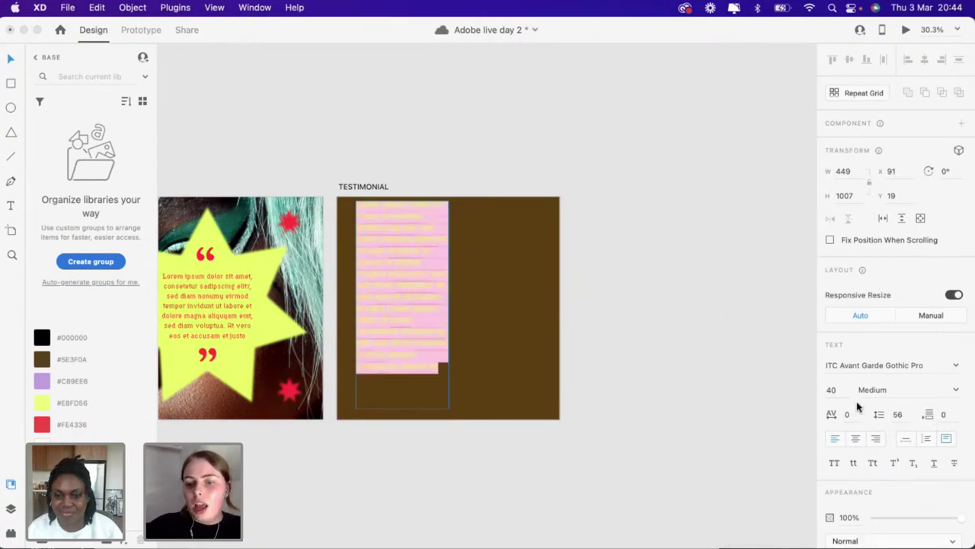
double_click(834, 389)
type("4")
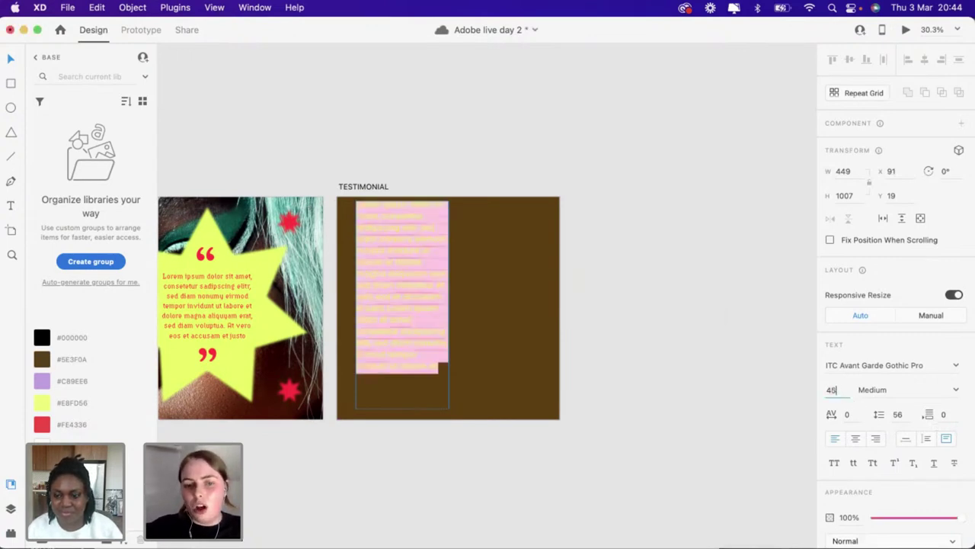
type("5")
key("Return")
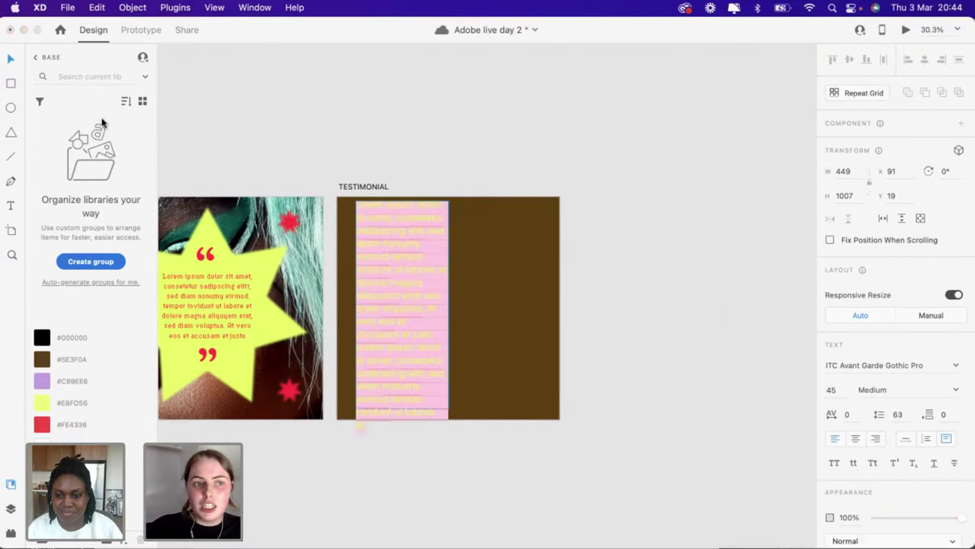
Delete the testimonial lines from 'diam nonumy' onward so the text ends at 'sadipscing elitr, sed'
left_click(10, 58)
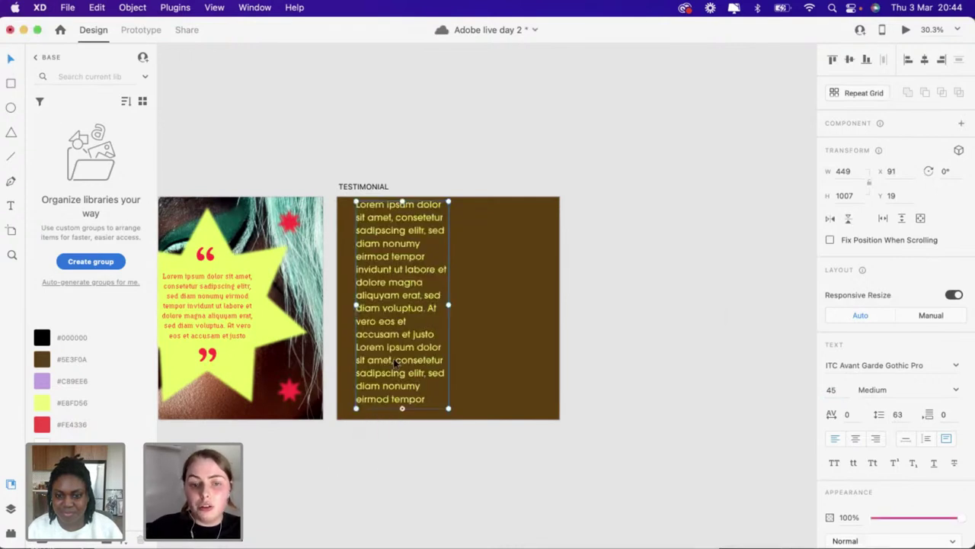
left_click_drag(394, 365, 389, 358)
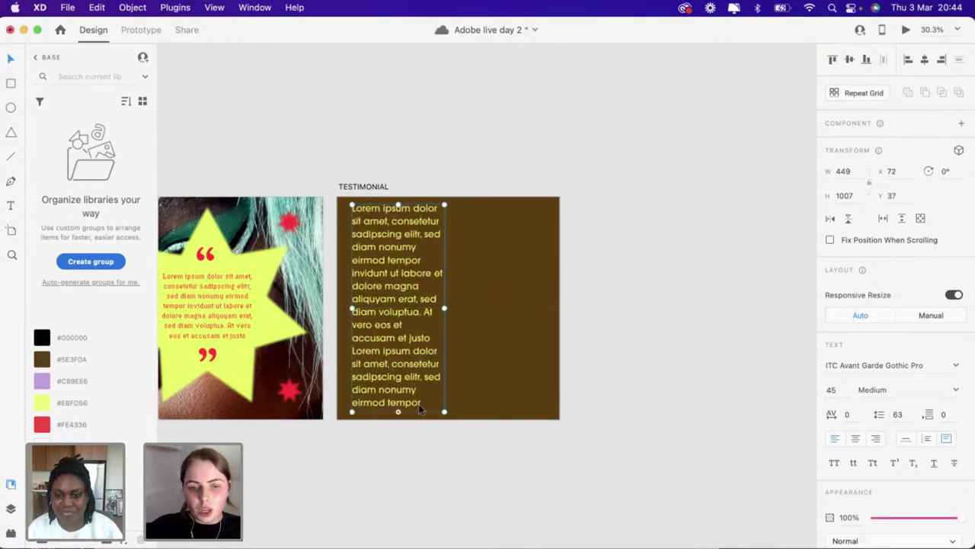
double_click(418, 404)
left_click(379, 431)
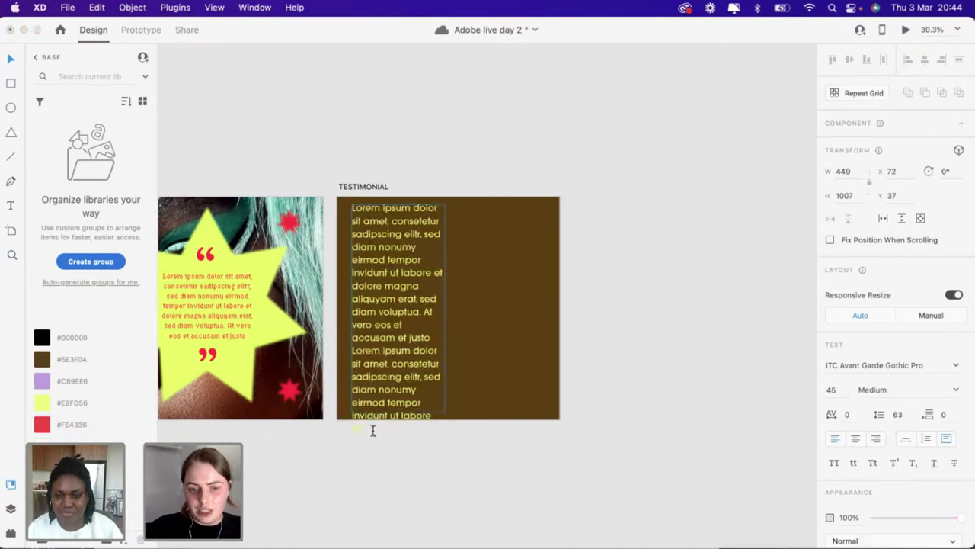
left_click_drag(373, 431, 394, 395)
left_click(340, 378)
left_click(413, 391)
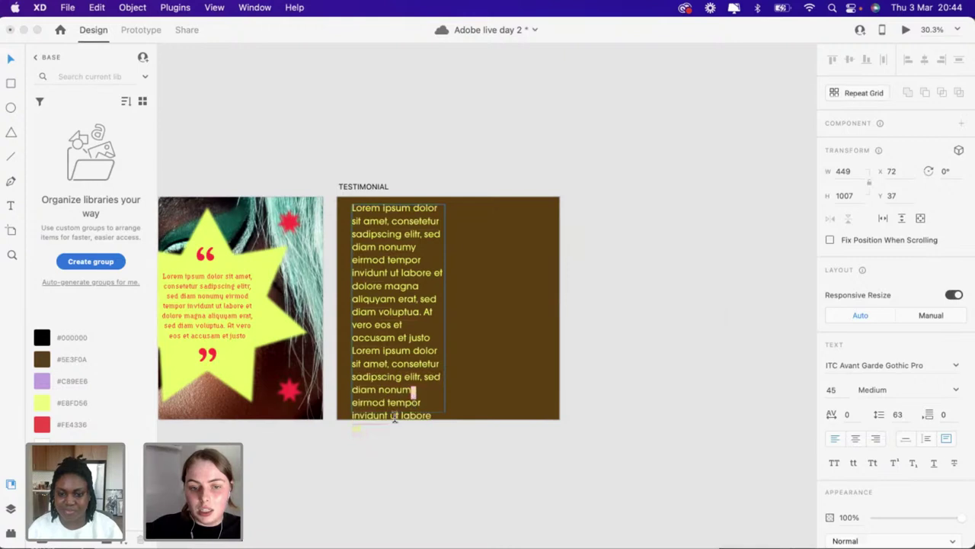
left_click_drag(366, 435, 352, 386)
key("BackSpace")
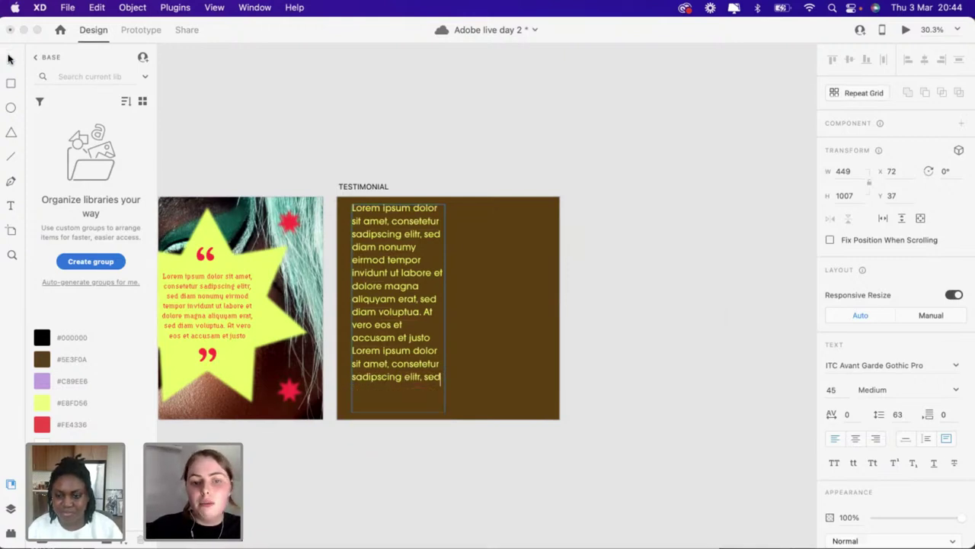
Shorten the text box to fit its text and centre it vertically at X 91, Y 101
left_click(9, 59)
left_click_drag(398, 413, 397, 384)
left_click_drag(394, 304, 396, 308)
left_click(567, 310)
Draw a tall white ellipse on the artboard's right side and nudge it left and up
scroll(566, 309, "down", 3)
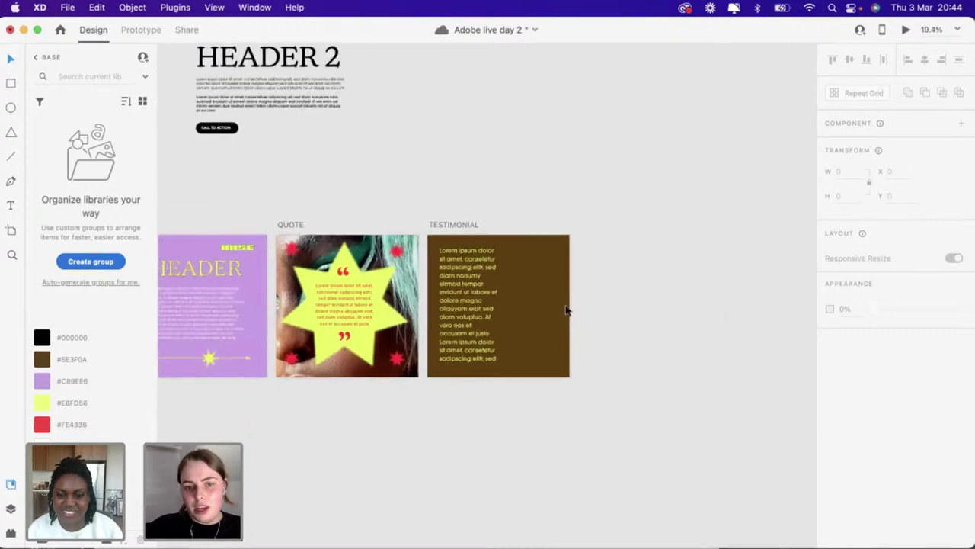
scroll(457, 304, "left", 1)
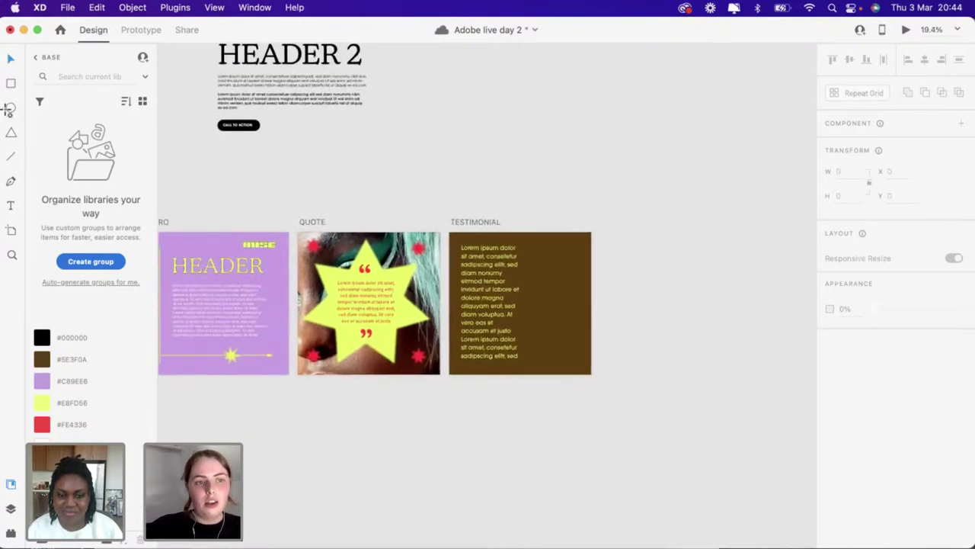
left_click_drag(536, 246, 597, 363)
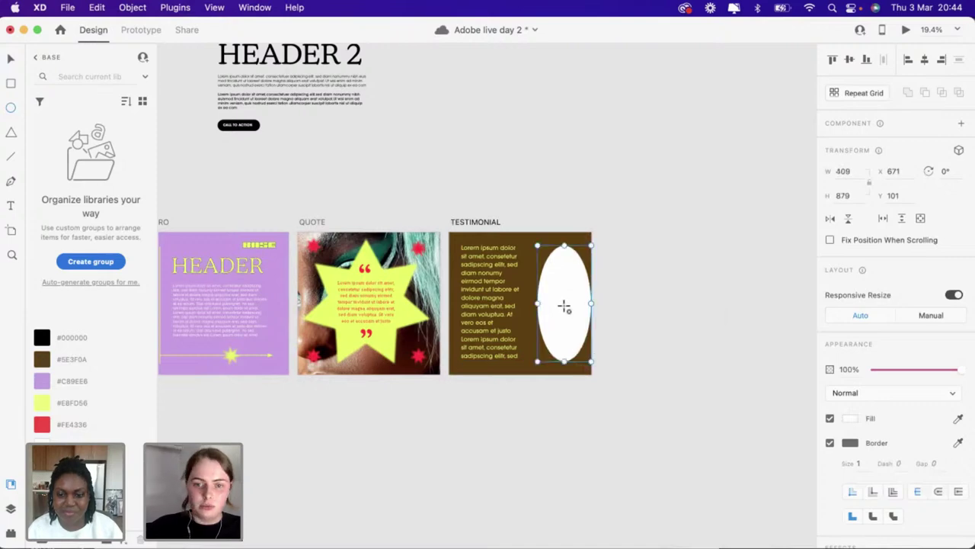
left_click(11, 61)
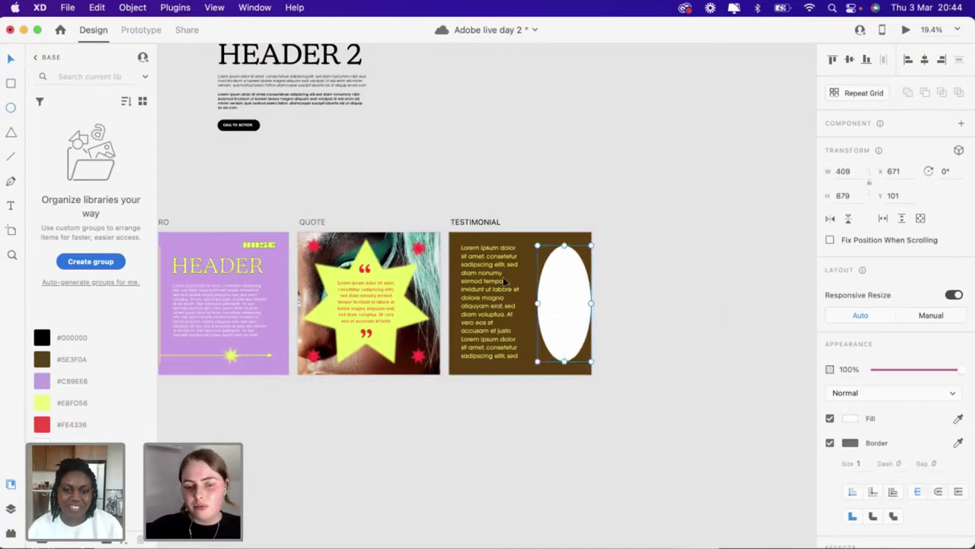
scroll(503, 276, "up", 5)
key("shift+Left")
key("shift+Left")
key("shift+Left")
key("shift+Left")
key("shift+Left")
key("shift+Left")
key("shift+Left")
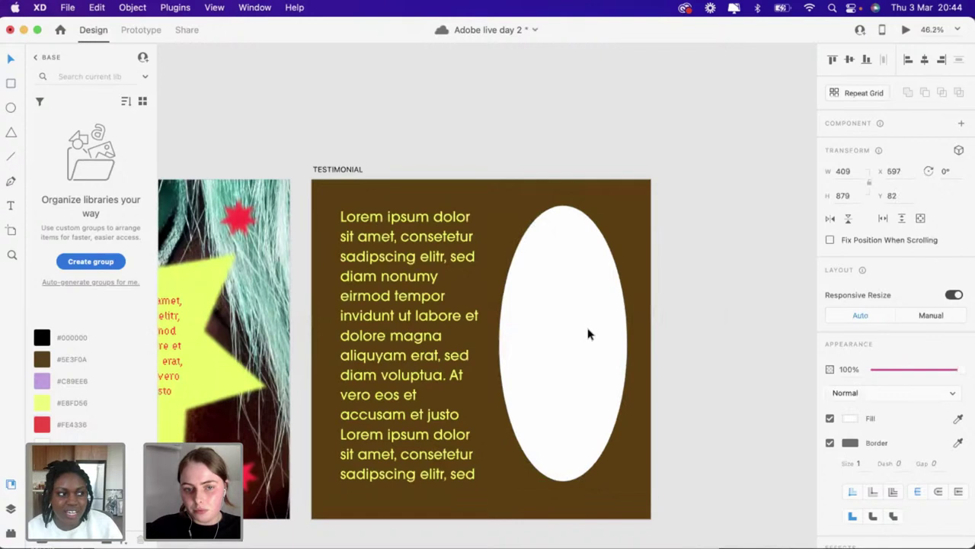
key("shift+Up")
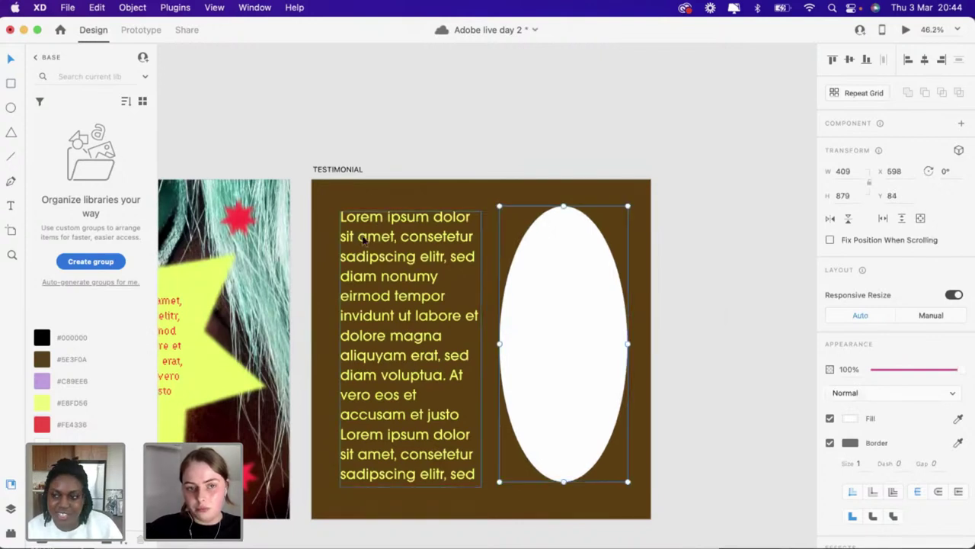
Wrap the testimonial text in “ ” quotation marks and set its font size to 43
double_click(353, 222)
left_click(341, 220)
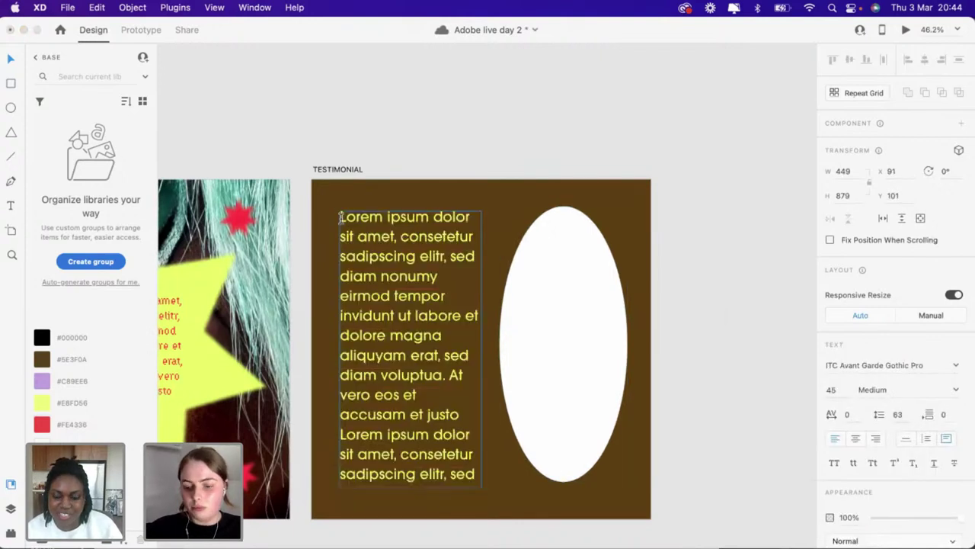
type("“")
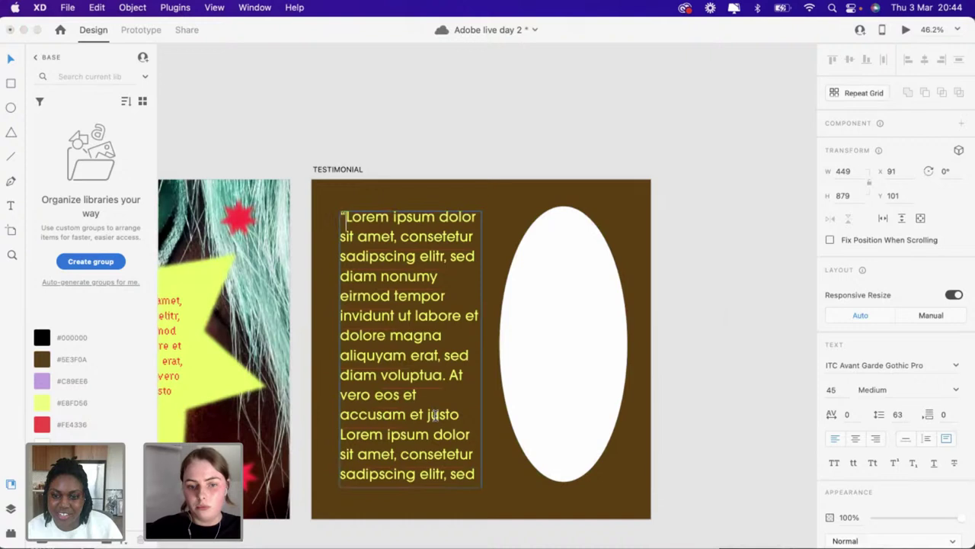
left_click(474, 476)
type("”")
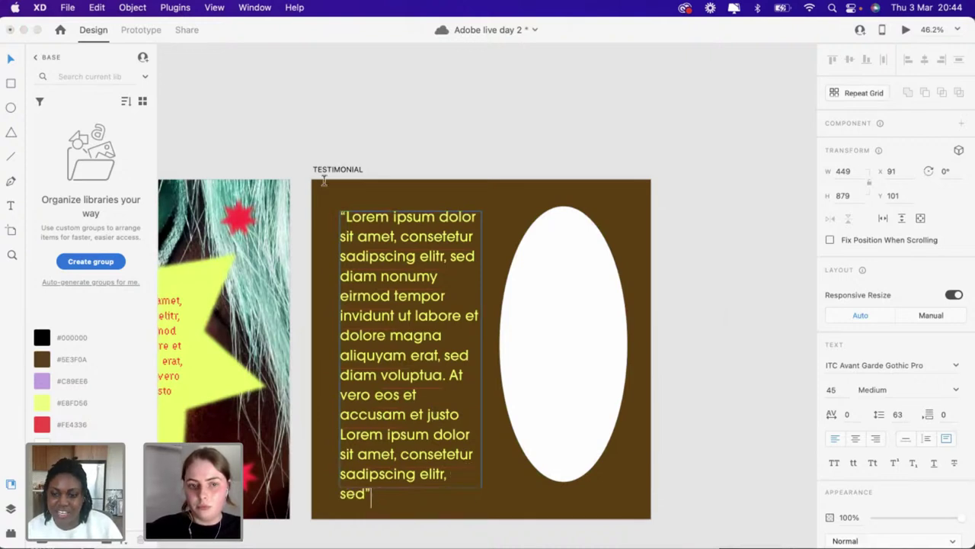
key("super+a")
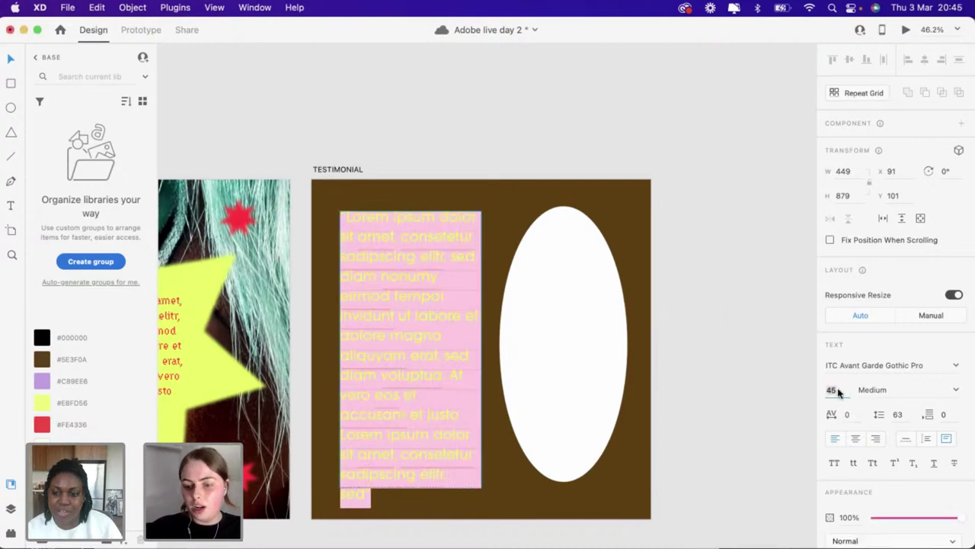
type("43")
key("Return")
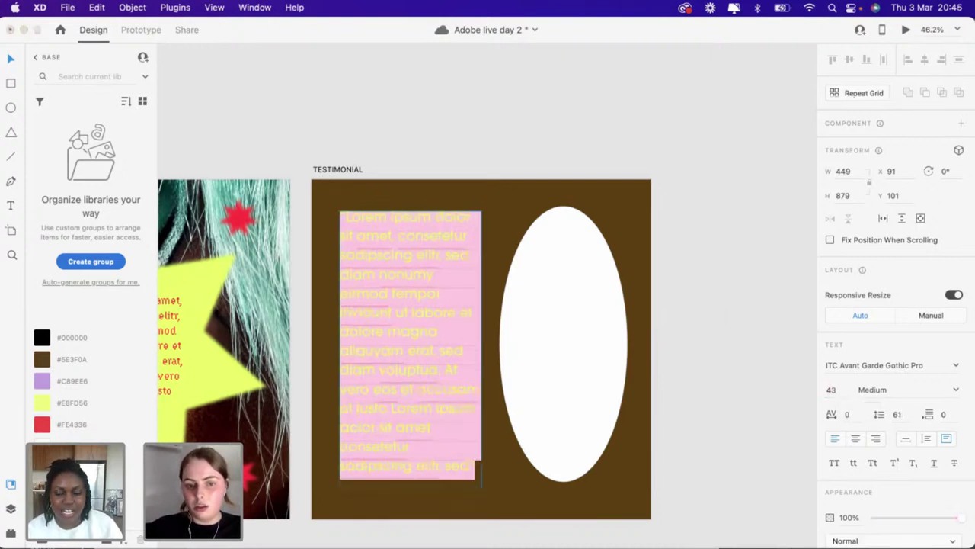
left_click(11, 58)
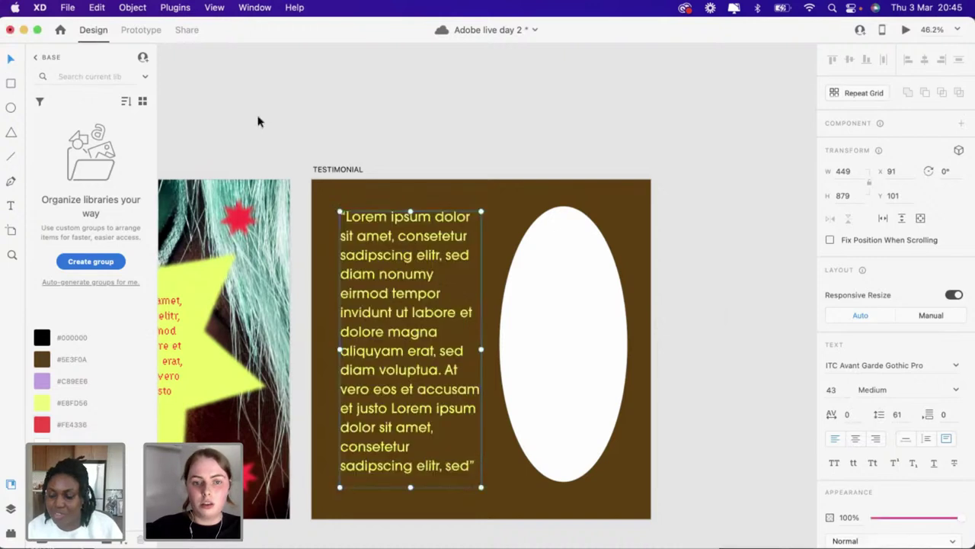
Shorten the text box to height 862, nudge it down, and widen the oval to 438
left_click(271, 128)
left_click(429, 255)
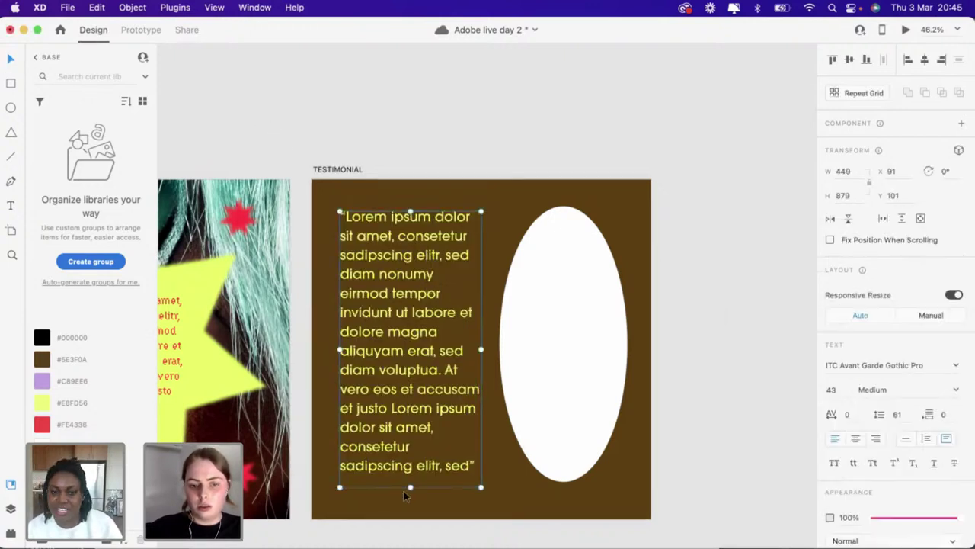
left_click_drag(410, 488, 410, 481)
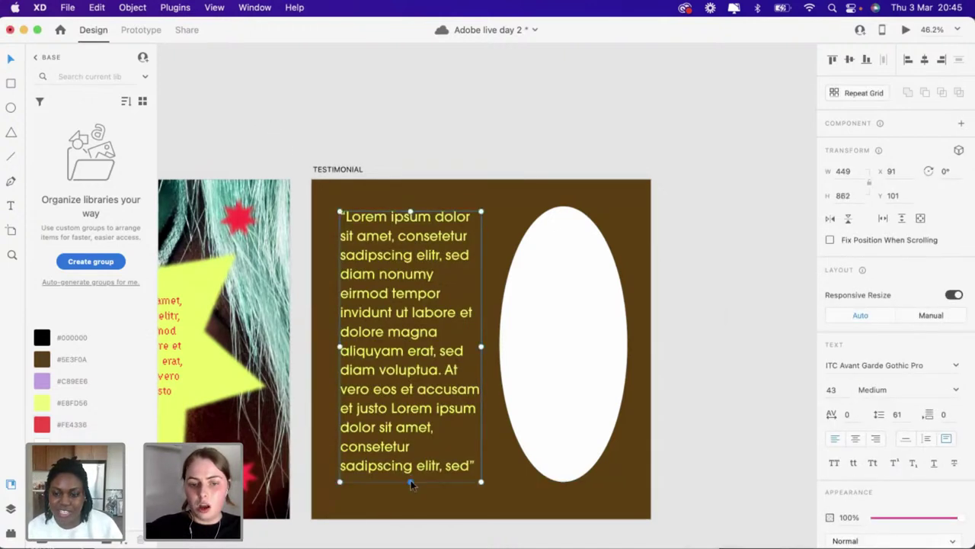
left_click_drag(378, 356, 379, 358)
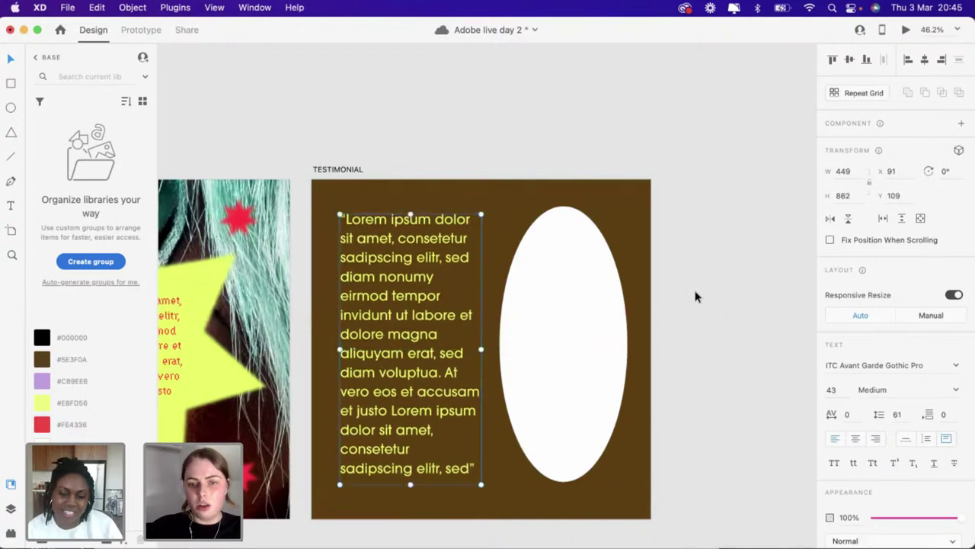
left_click(696, 294)
left_click(541, 370)
left_click_drag(500, 344, 490, 344)
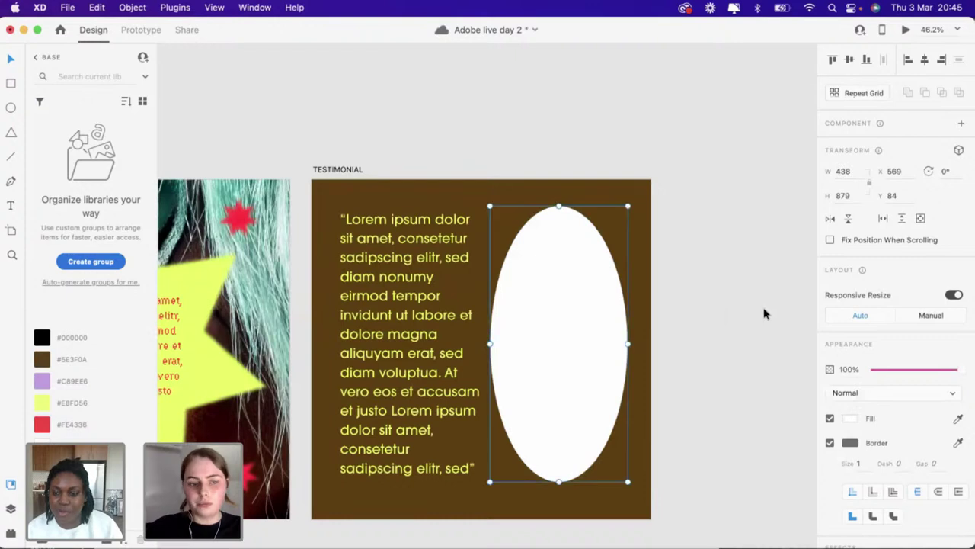
Give the ellipse a yellow #E8FD56 border with size 4, then bring up the stock imagery folder
left_click(850, 443)
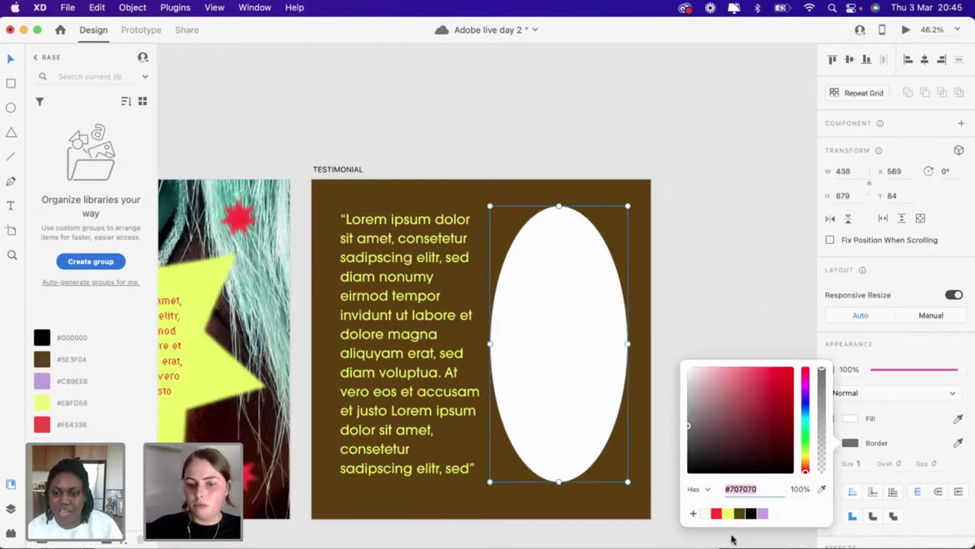
left_click(728, 513)
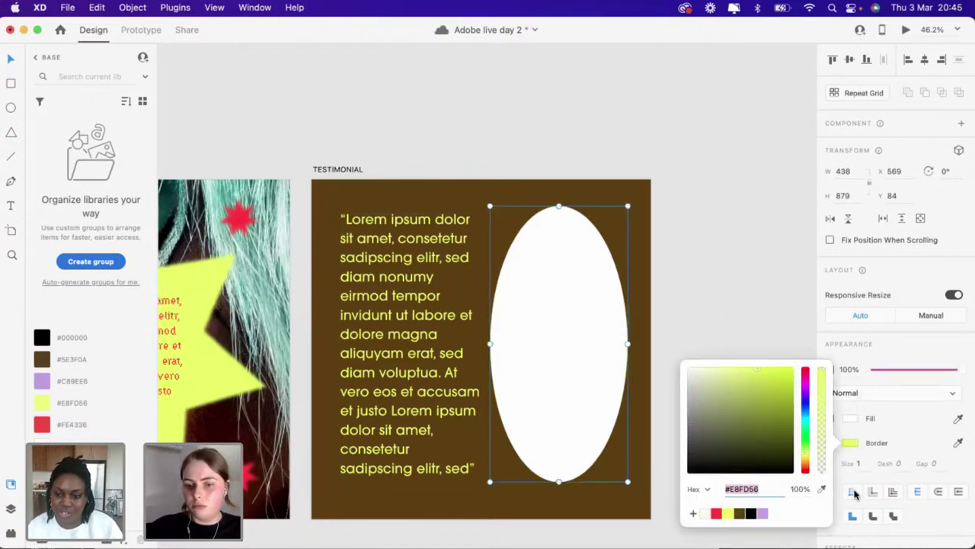
left_click(859, 463)
key("Return")
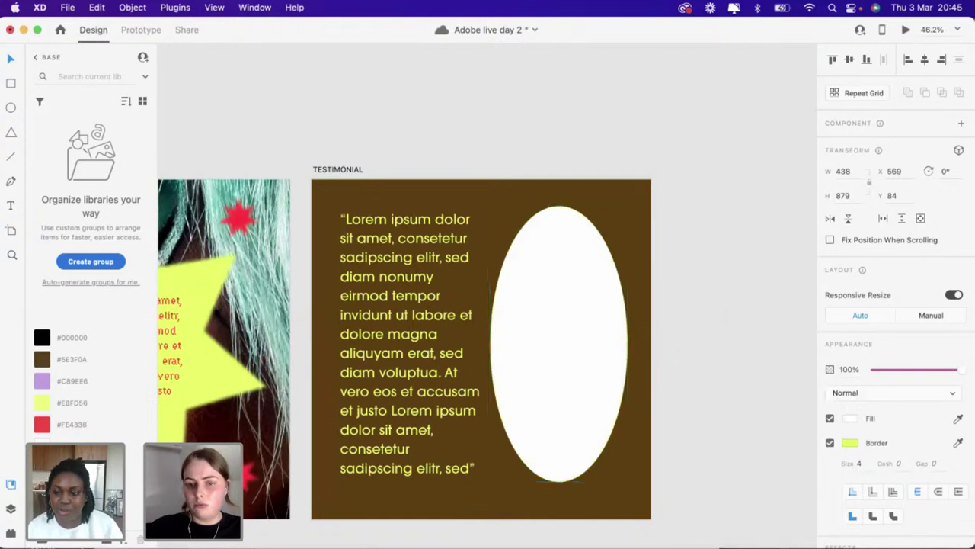
left_click(710, 459)
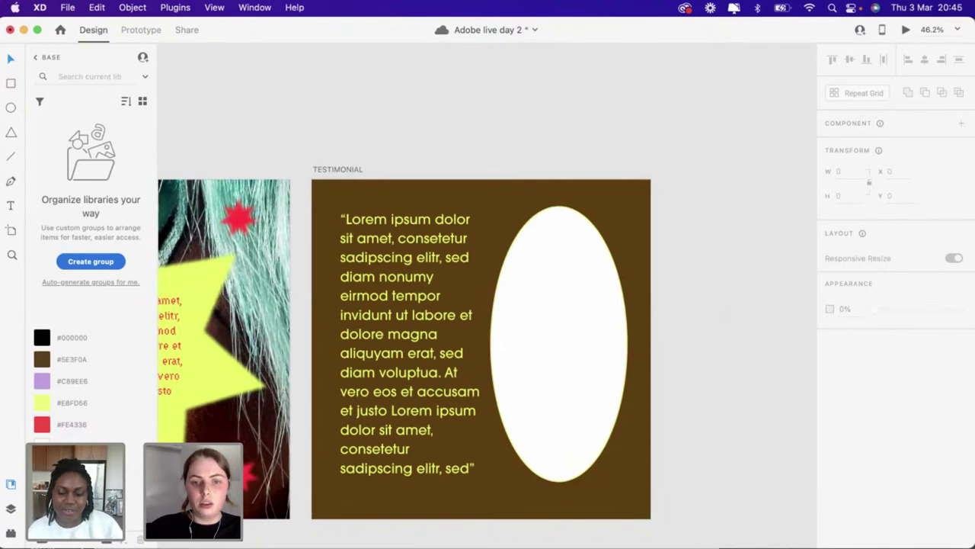
key("super+Tab")
Drag the teal-haired figure photo from the stock imagery folder into the yellow-bordered oval
left_click_drag(388, 413, 300, 272)
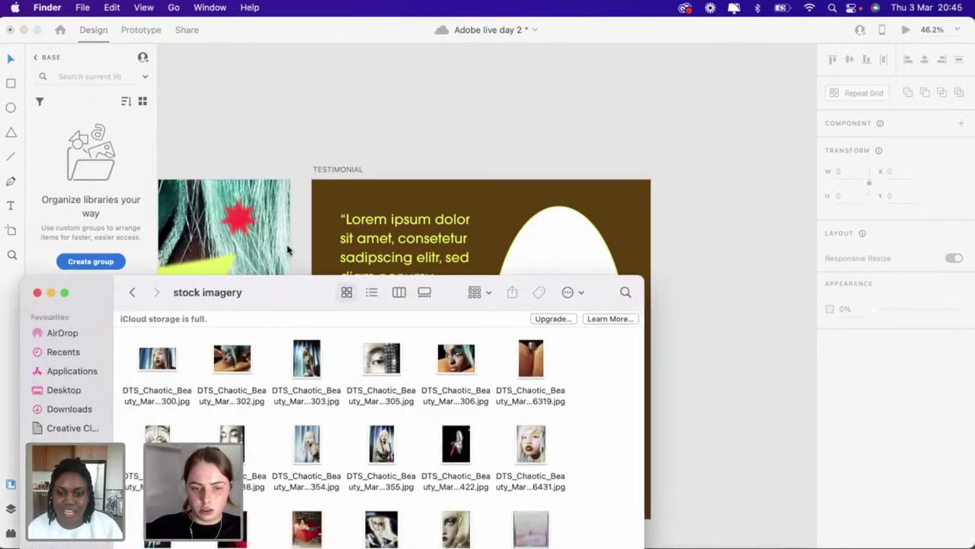
scroll(398, 476, "down", 5)
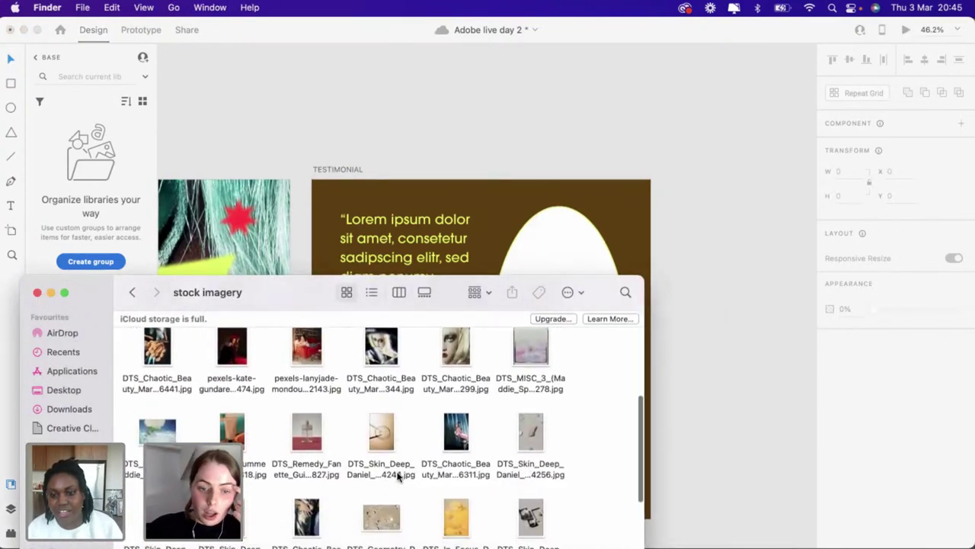
scroll(398, 475, "down", 5)
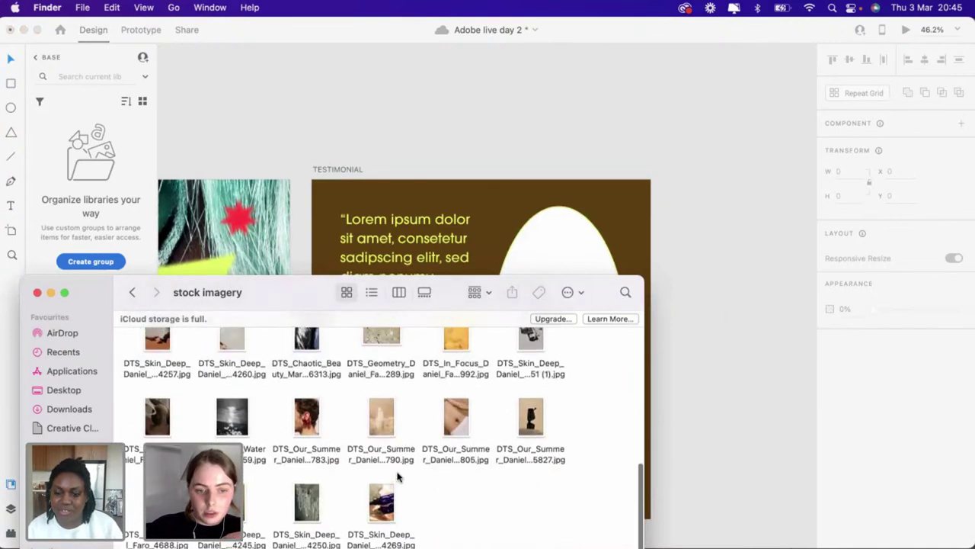
scroll(398, 475, "up", 5)
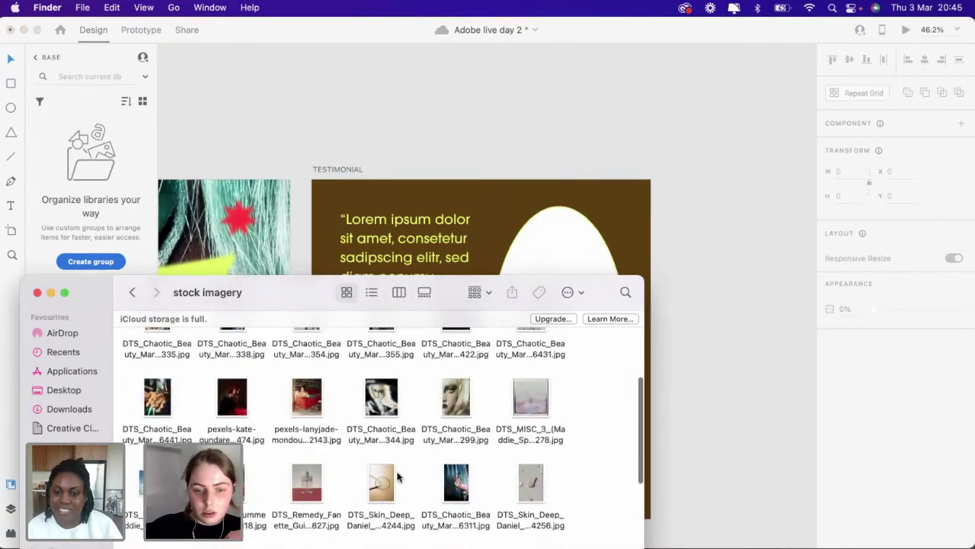
scroll(398, 475, "up", 2)
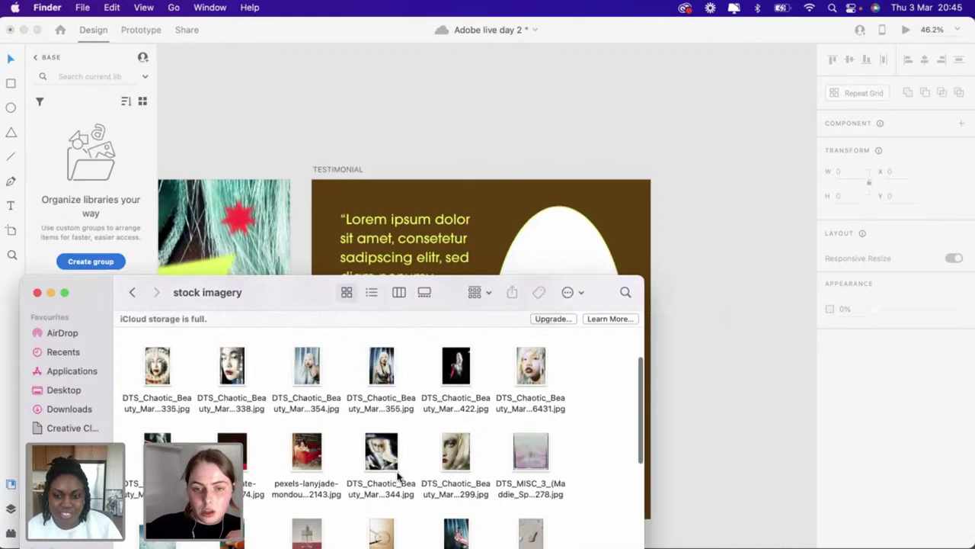
mouse_move(458, 367)
left_mouse_down()
mouse_move(586, 233)
mouse_move(468, 313)
mouse_move(457, 378)
left_mouse_up()
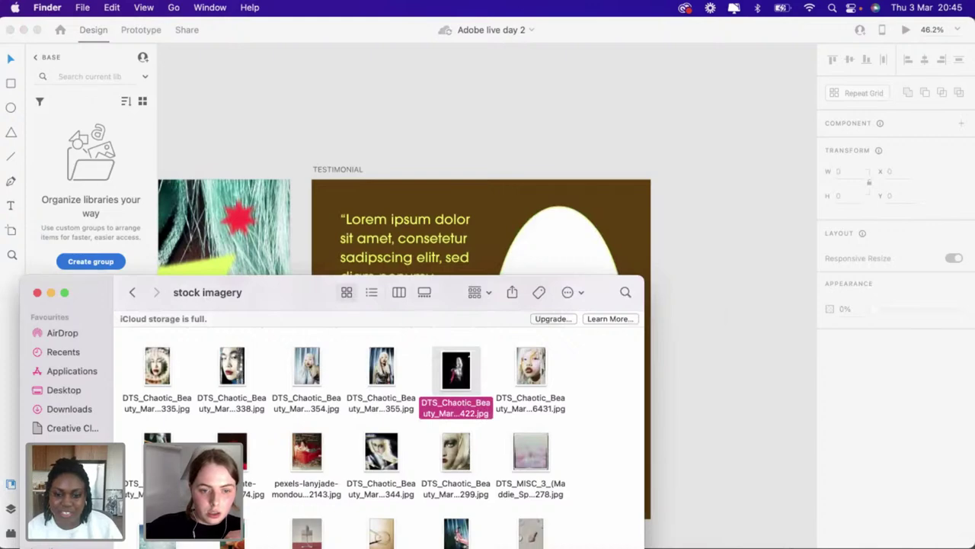
left_click_drag(456, 369, 577, 237)
left_click(721, 244)
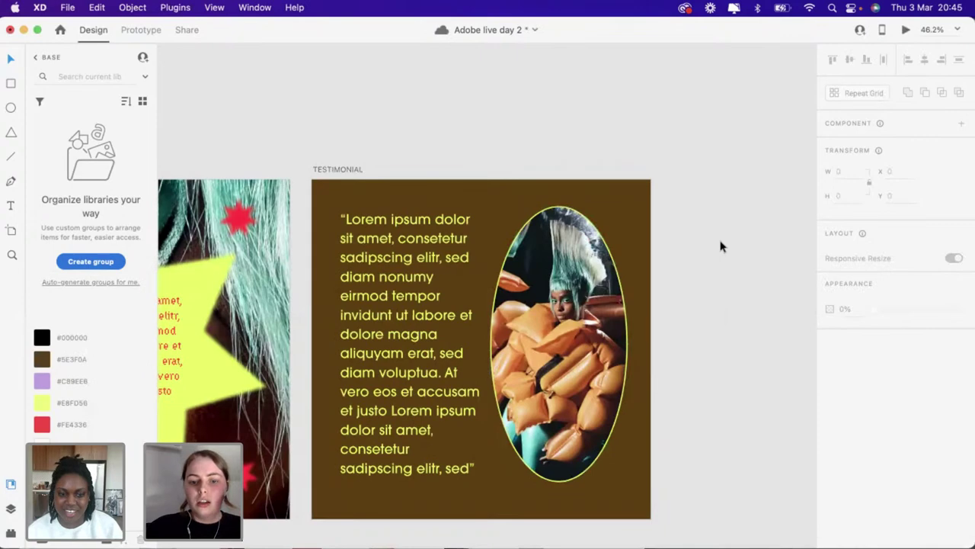
Zoom out to review the carousel artboards, choose the Text tool, and zoom back to TESTIMONIAL
scroll(721, 246, "left", 3)
scroll(721, 245, "down", 2)
scroll(721, 245, "down", 1)
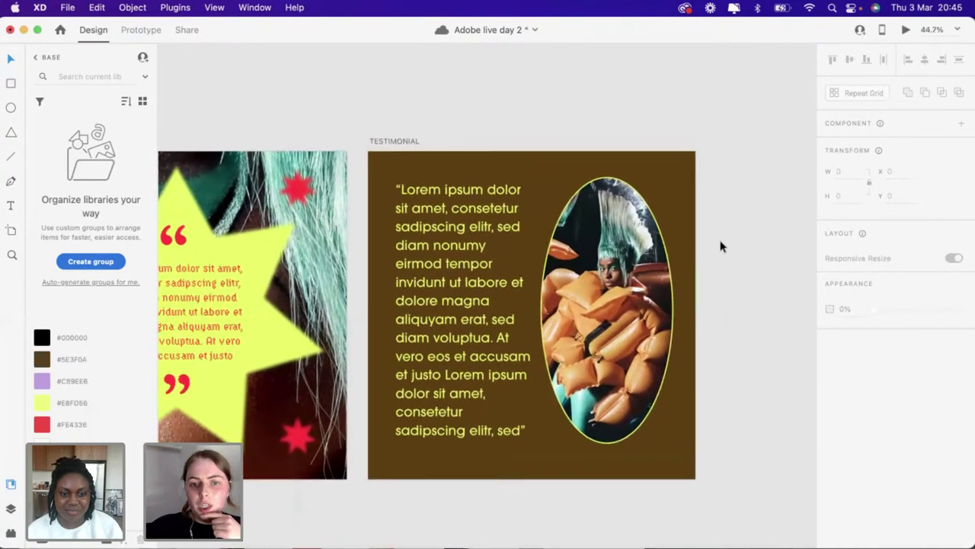
scroll(590, 275, "up", 2)
scroll(590, 276, "down", 3)
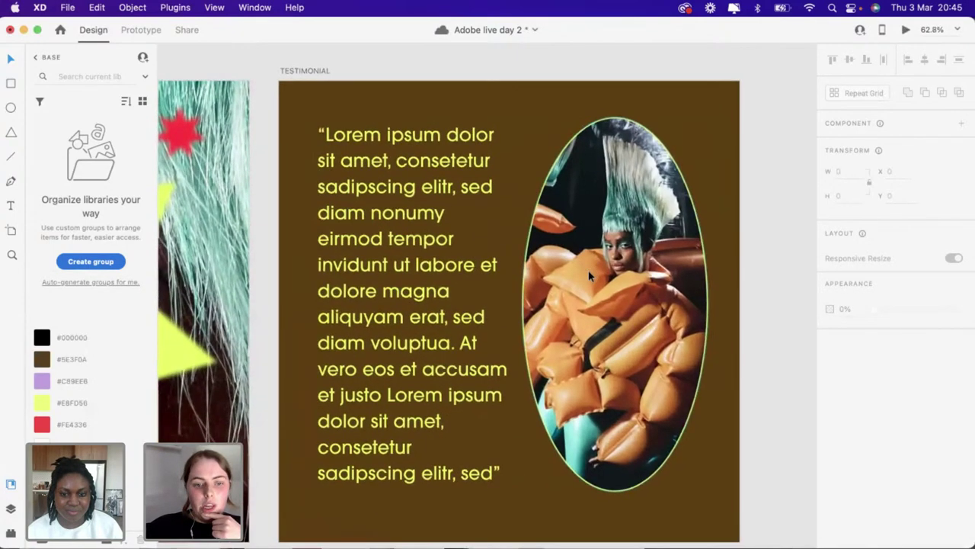
scroll(589, 276, "down", 5)
scroll(352, 311, "up", 5)
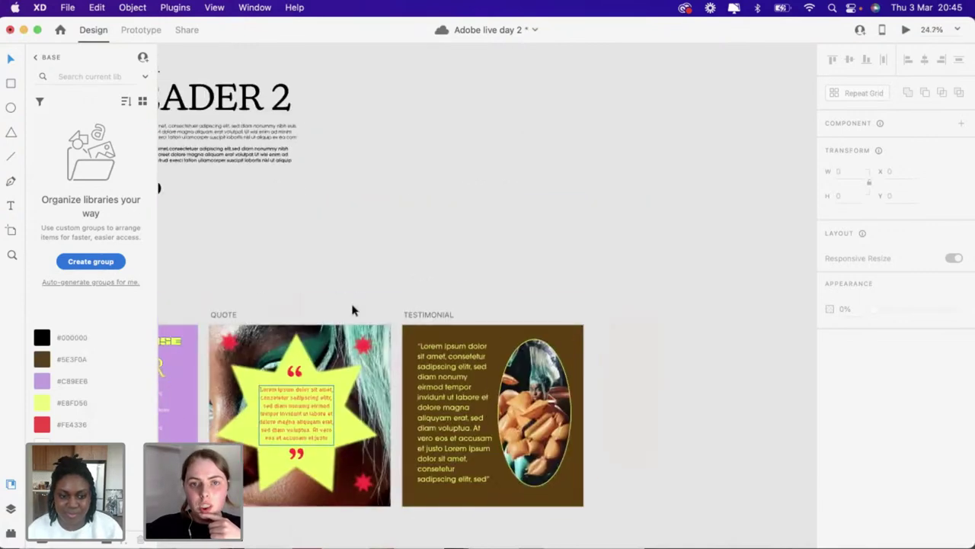
scroll(353, 309, "left", 2)
scroll(352, 310, "down", 5)
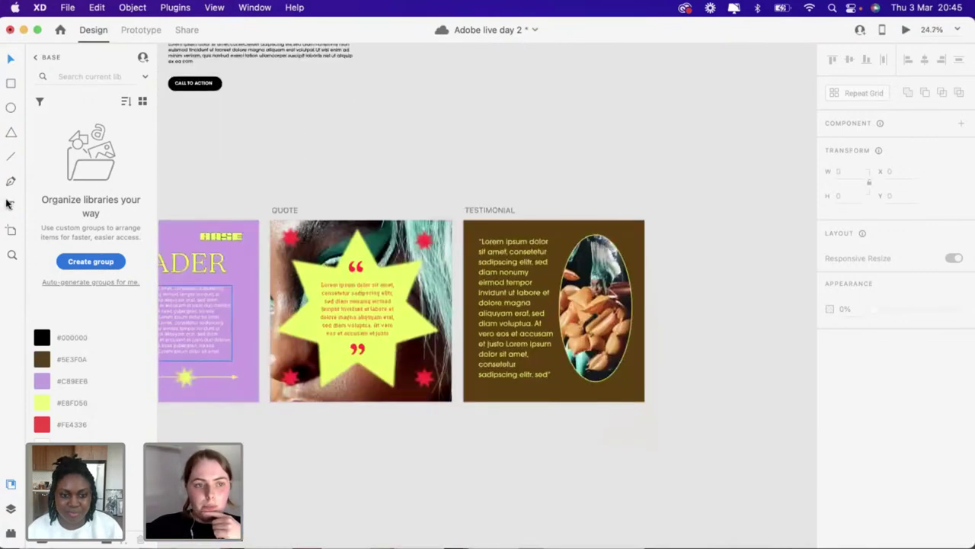
left_click(10, 206)
scroll(530, 407, "up", 5)
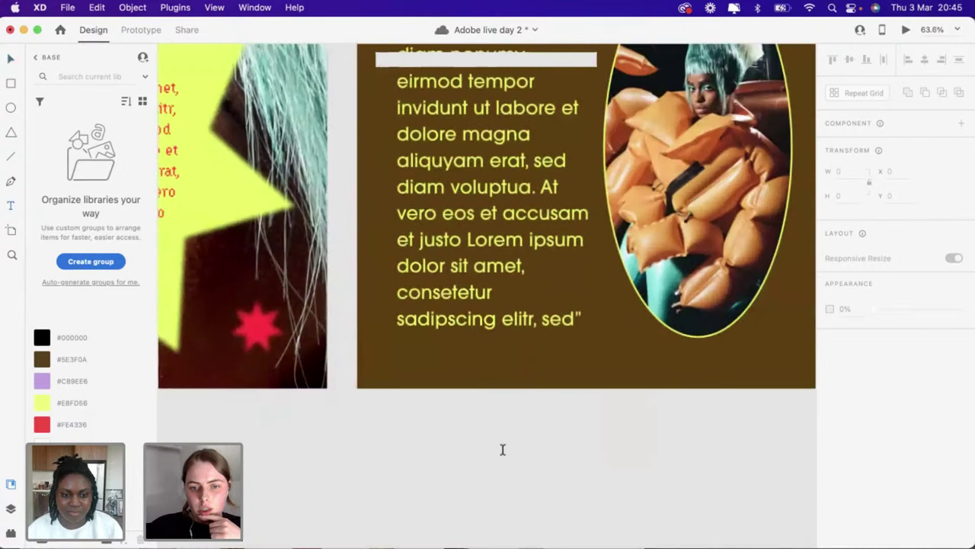
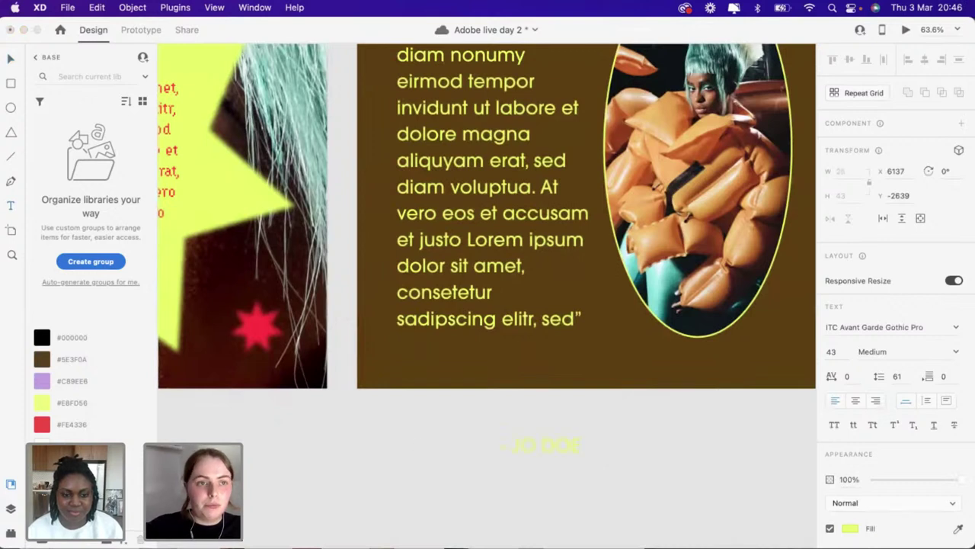
Move the '- JO DOE' credit under the quote and set its font to Hydrophilia Iced
left_click(10, 63)
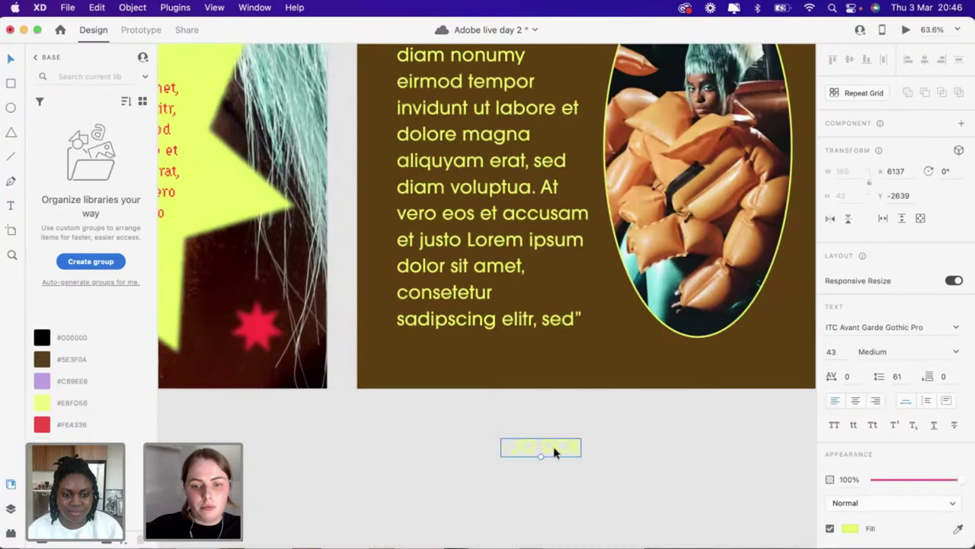
left_click_drag(446, 369, 593, 361)
scroll(593, 361, "down", 5)
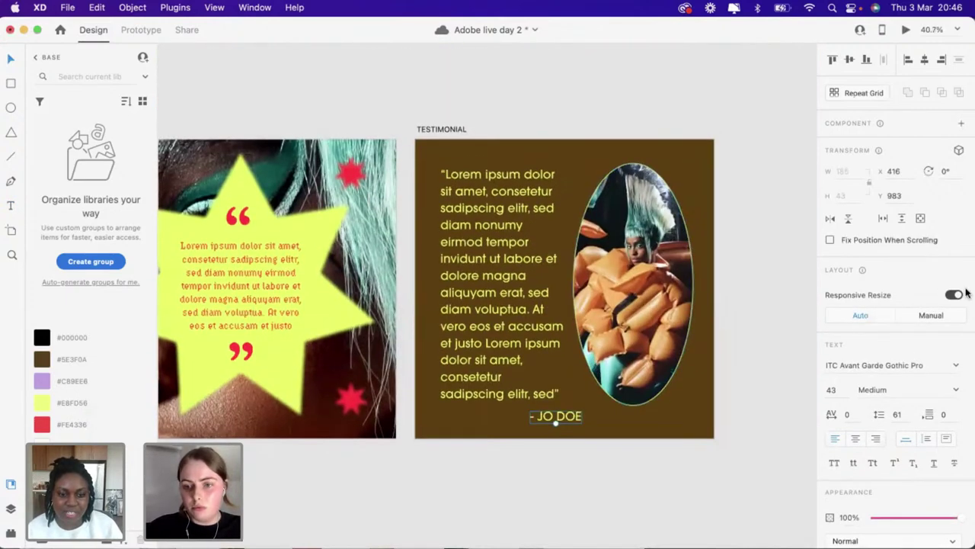
left_click(915, 366)
type("Hydrophilia Iced")
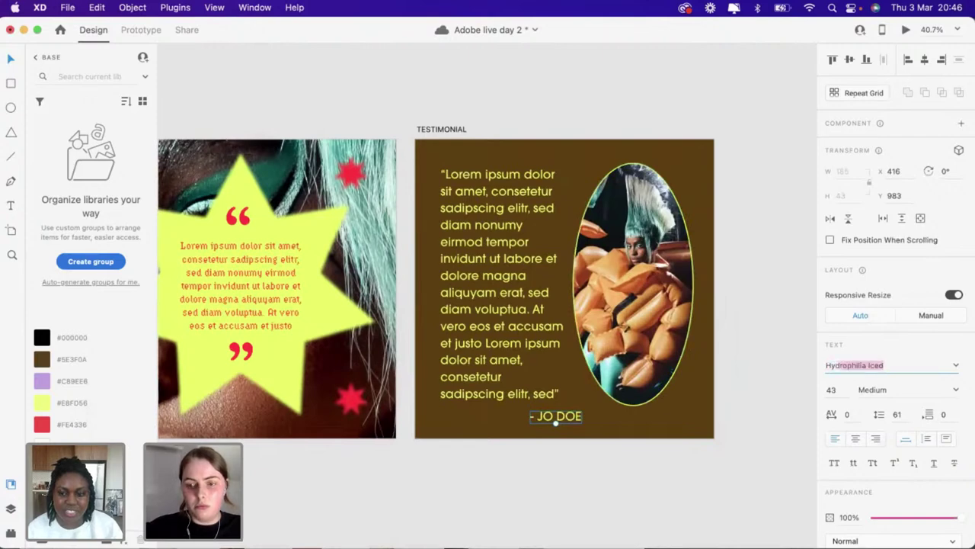
key("Return")
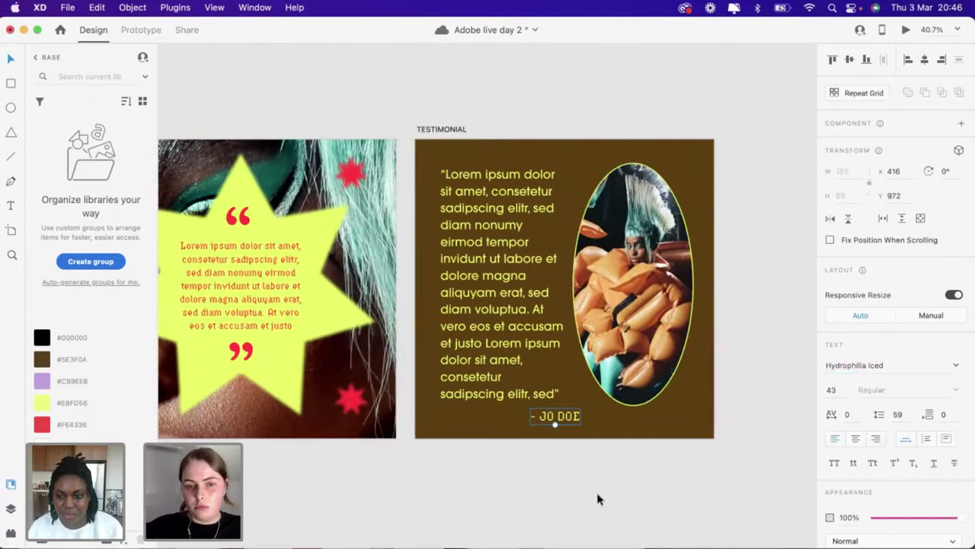
left_click(599, 498)
scroll(599, 498, "up", 3)
Resize the quote text box to 445 × 854 and move it to X 83, Y 84
left_click(539, 444)
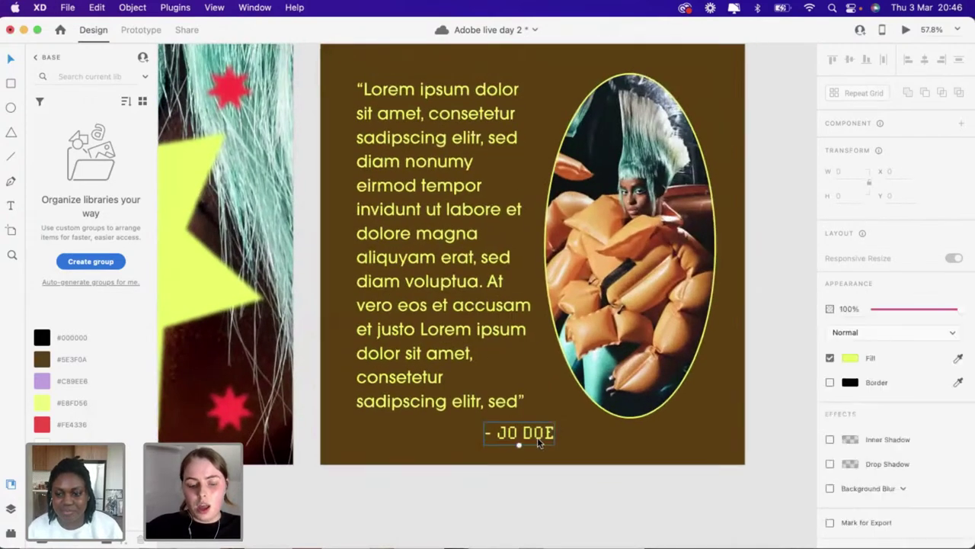
left_click(537, 473)
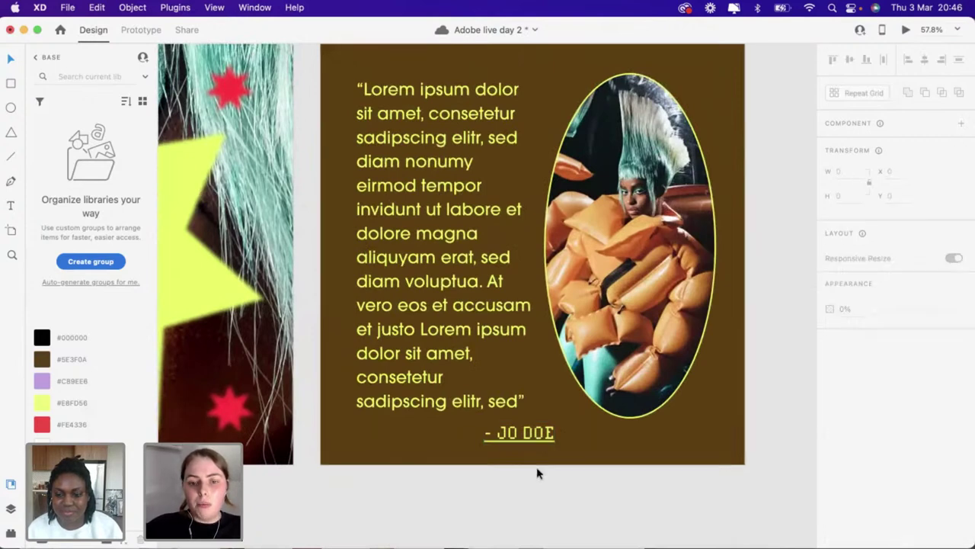
scroll(537, 472, "down", 2)
scroll(536, 473, "down", 3)
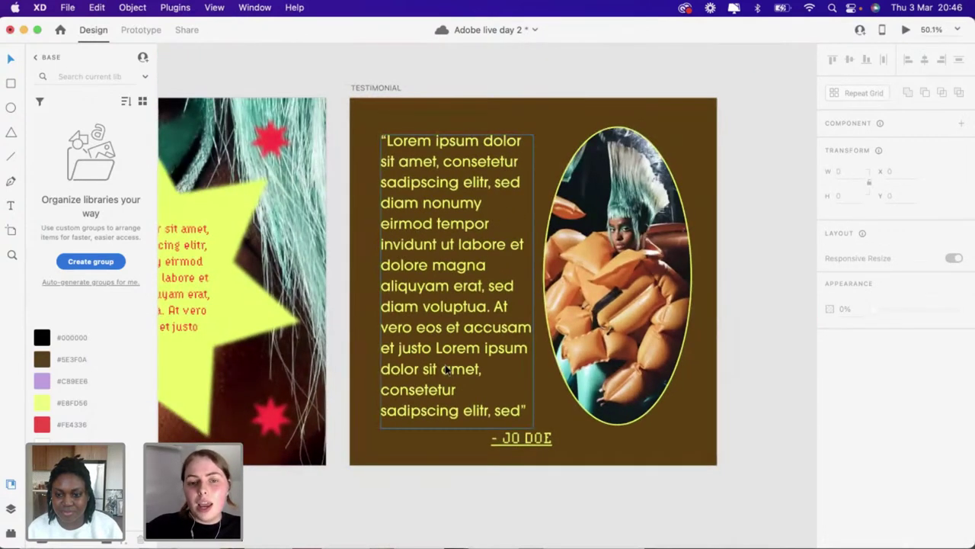
left_click(448, 369)
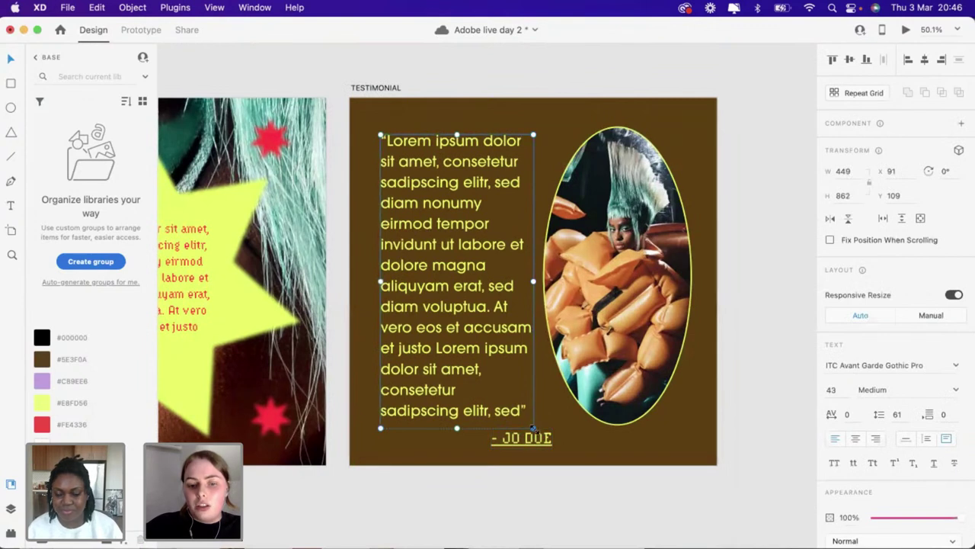
left_click_drag(526, 420, 530, 424)
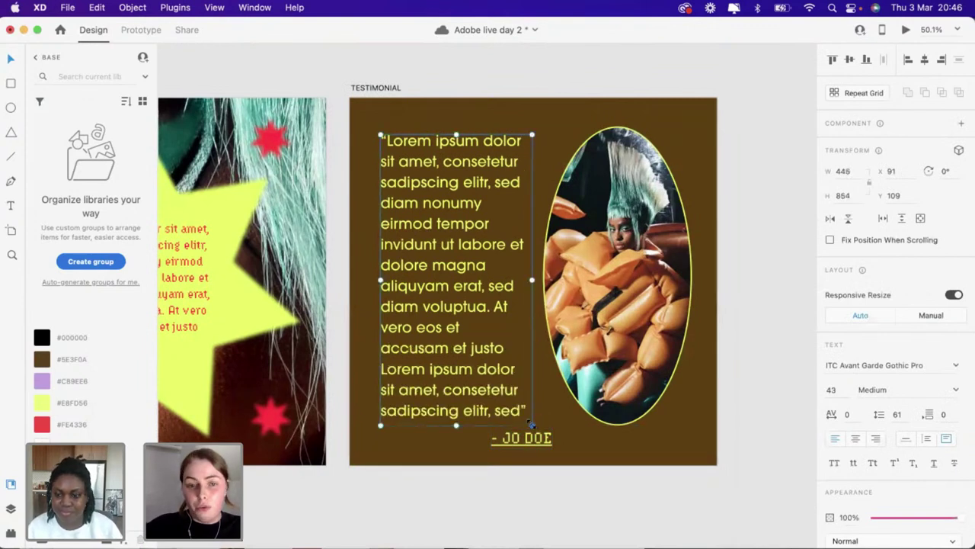
left_click_drag(445, 369, 443, 367)
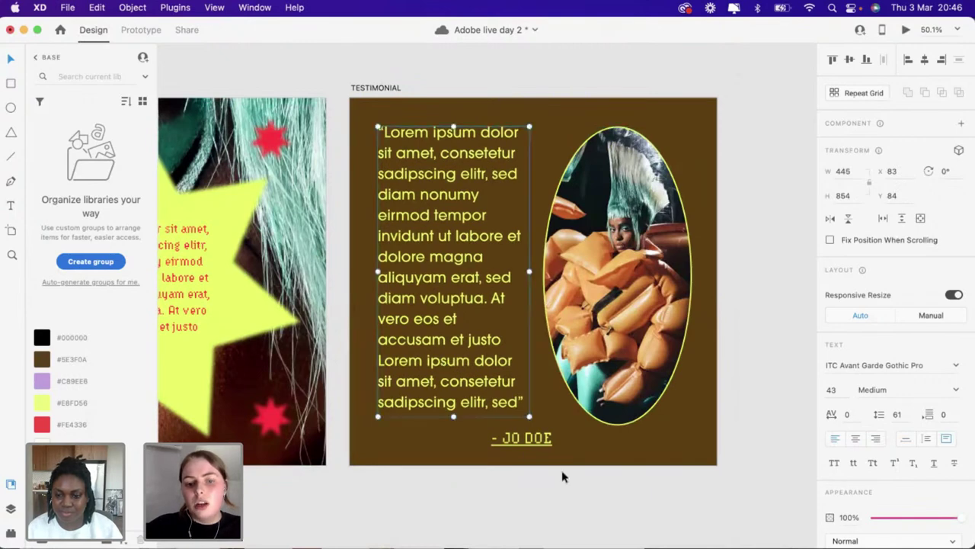
left_click(562, 470)
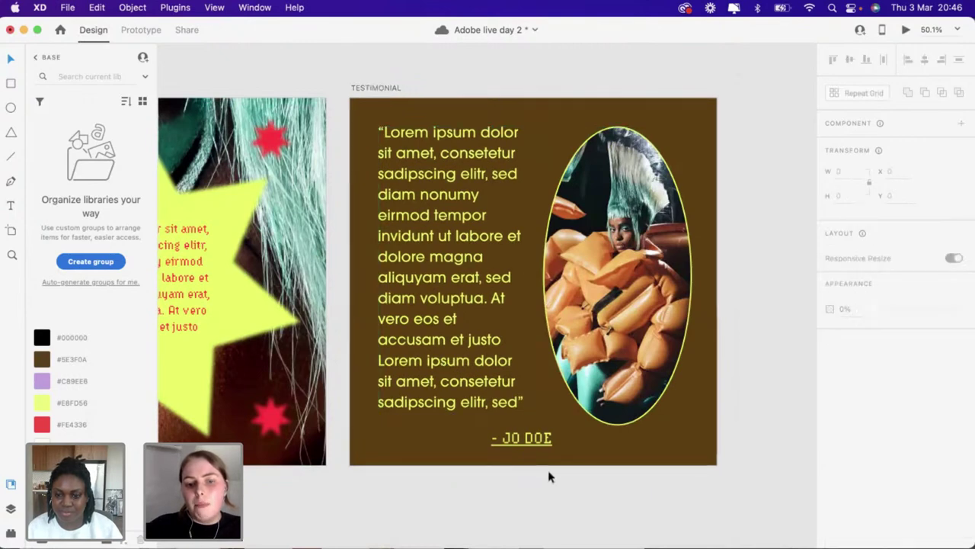
Draw a borderless yellow rounded rectangle and place it on the JO DOE credit
left_click(12, 83)
scroll(552, 473, "up", 3)
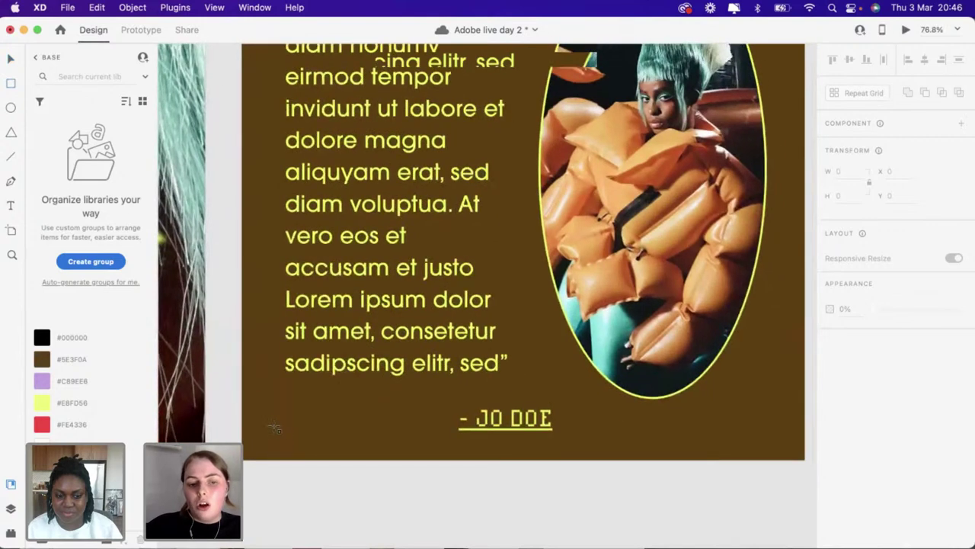
mouse_move(274, 425)
left_mouse_down()
mouse_move(374, 460)
mouse_move(399, 457)
mouse_move(374, 465)
mouse_move(381, 451)
mouse_move(386, 460)
mouse_move(370, 427)
mouse_move(345, 436)
left_mouse_up()
scroll(382, 454, "up", 3)
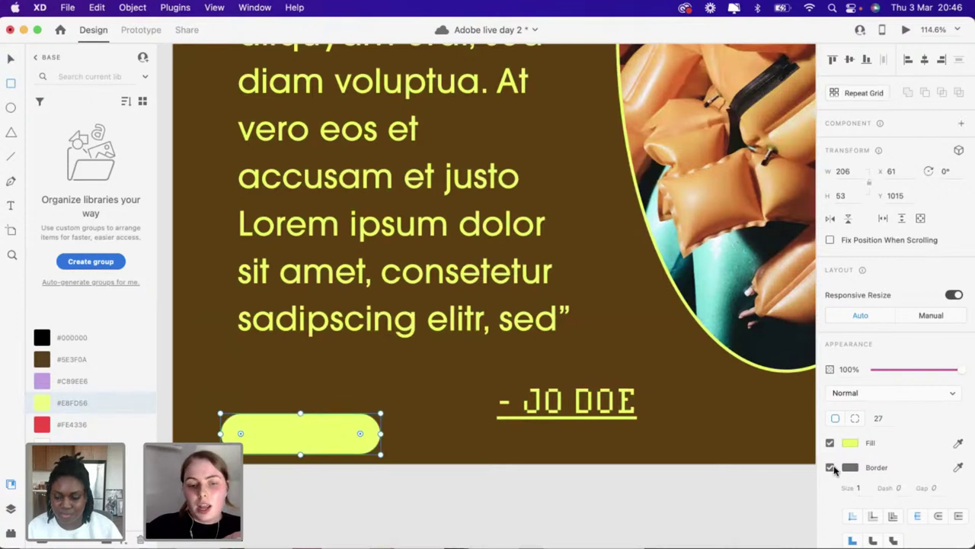
left_click(830, 467)
left_click(11, 60)
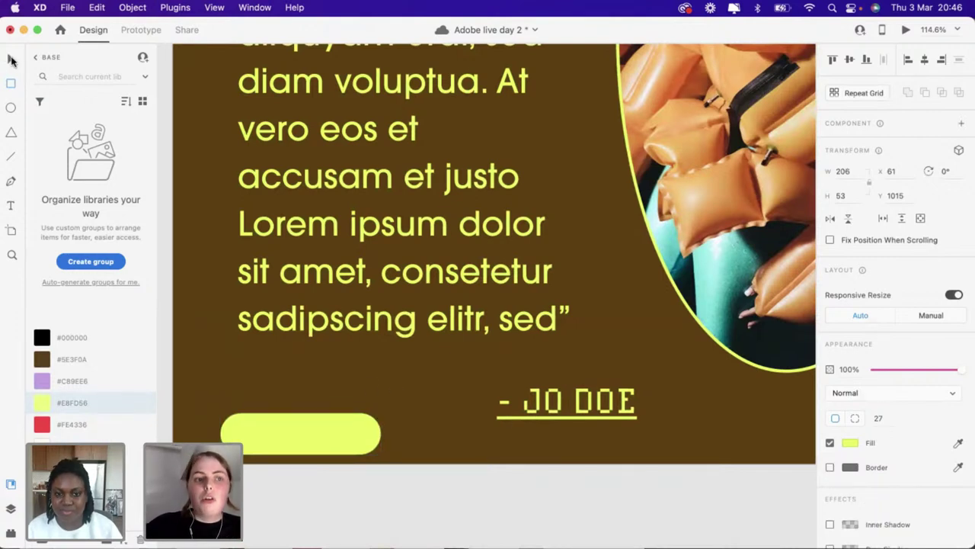
left_click_drag(338, 434, 625, 388)
Bring the JO DOE credit in front of the pill, scale it to 30 and centre it
left_click(575, 418)
right_click(575, 417)
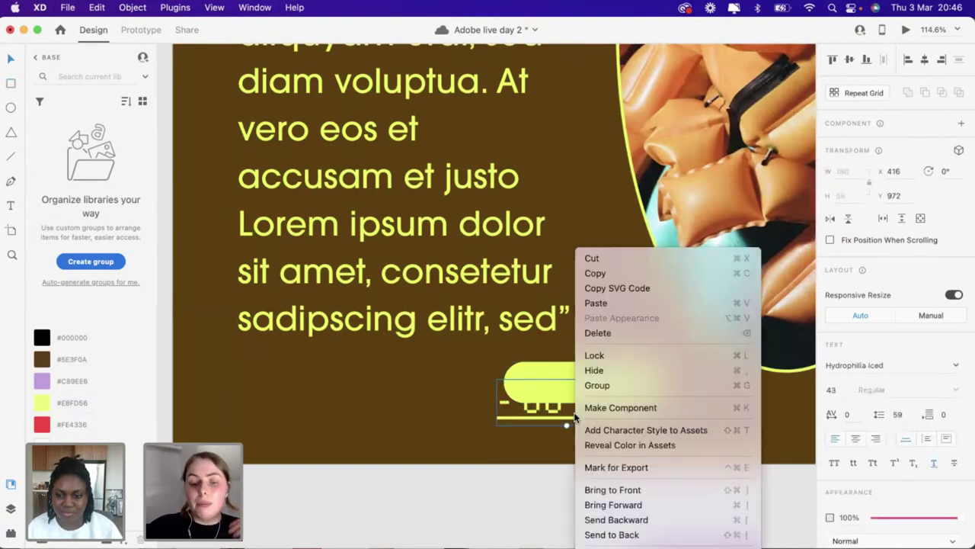
left_click(612, 490)
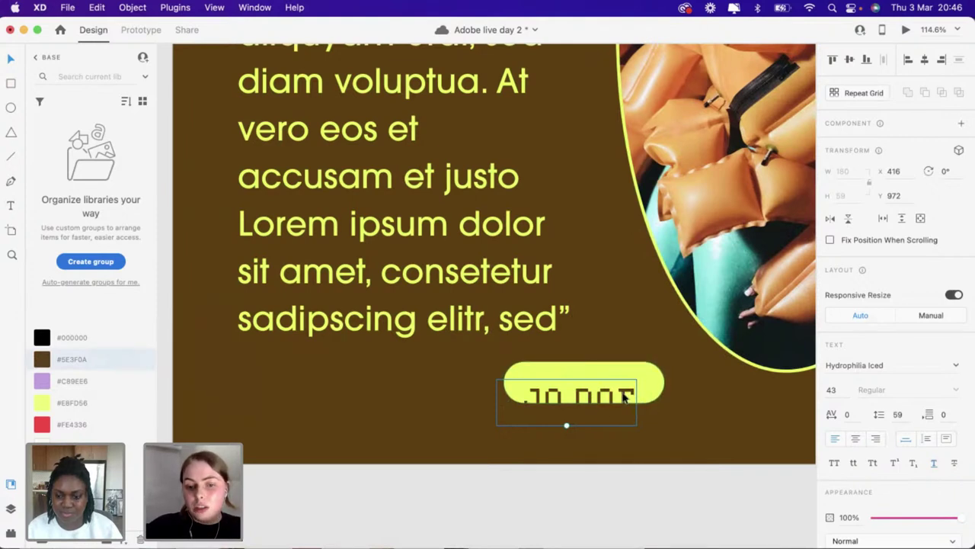
left_click_drag(566, 418, 604, 381)
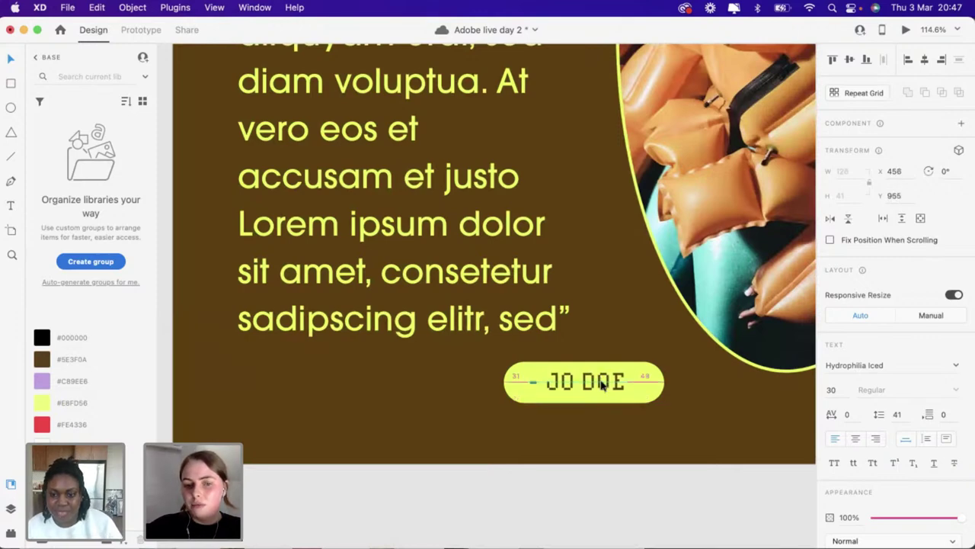
left_click(606, 390)
scroll(604, 390, "down", 10)
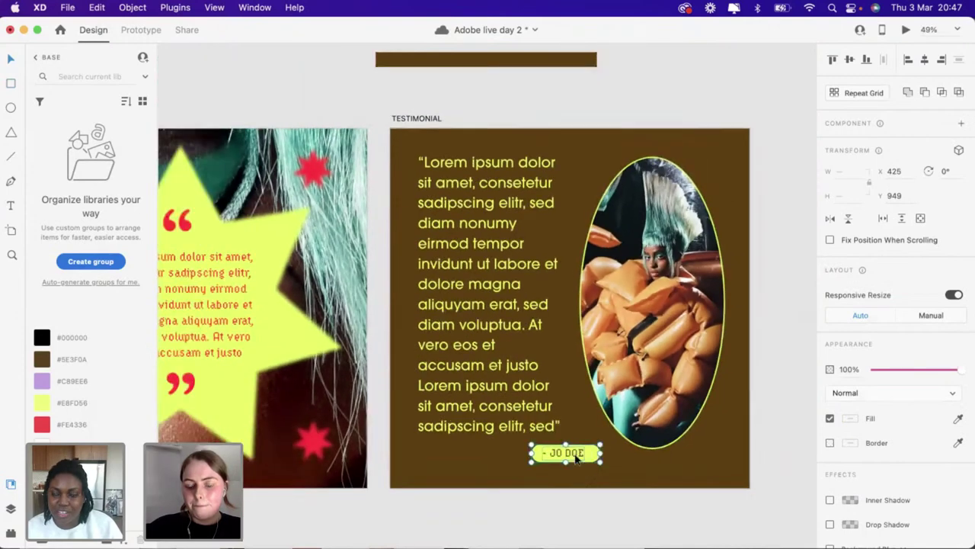
Move the JO DOE pill left to align with the quote, undoing a stray label drag
left_click_drag(576, 457, 576, 461)
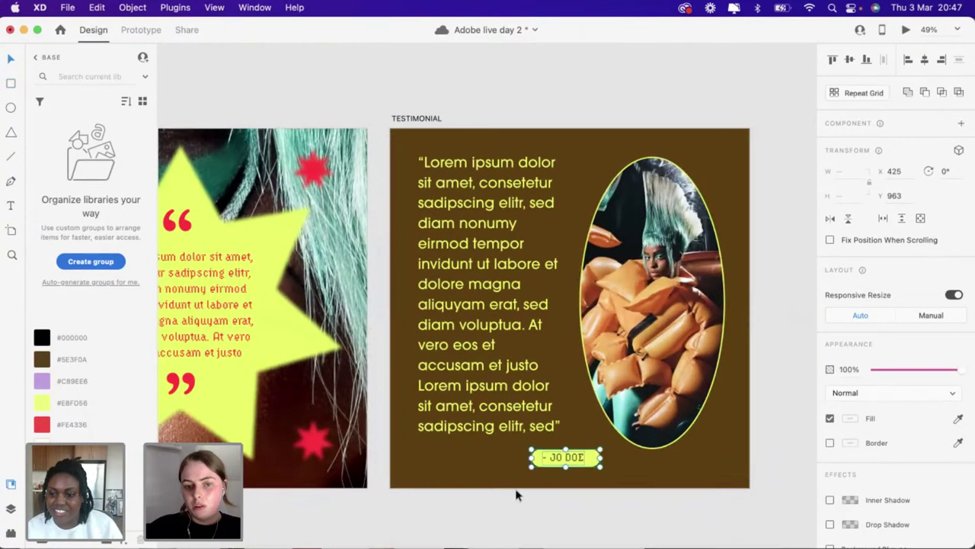
left_click(516, 494)
left_click(578, 458)
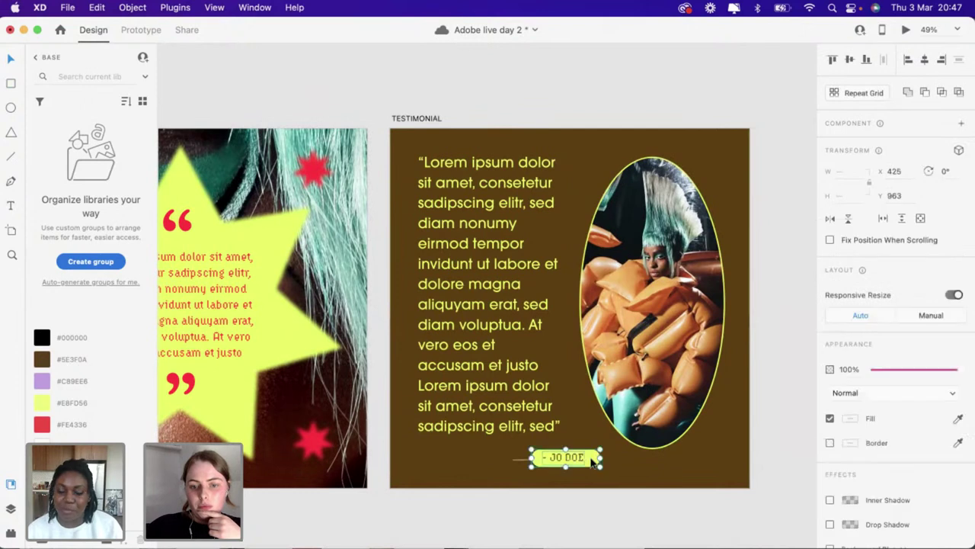
left_click_drag(577, 457, 463, 458)
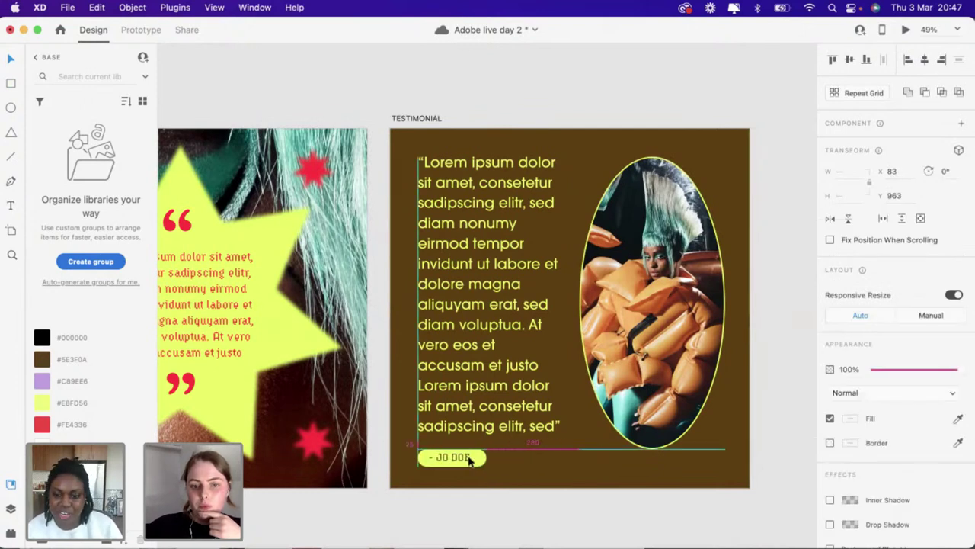
left_click(566, 507)
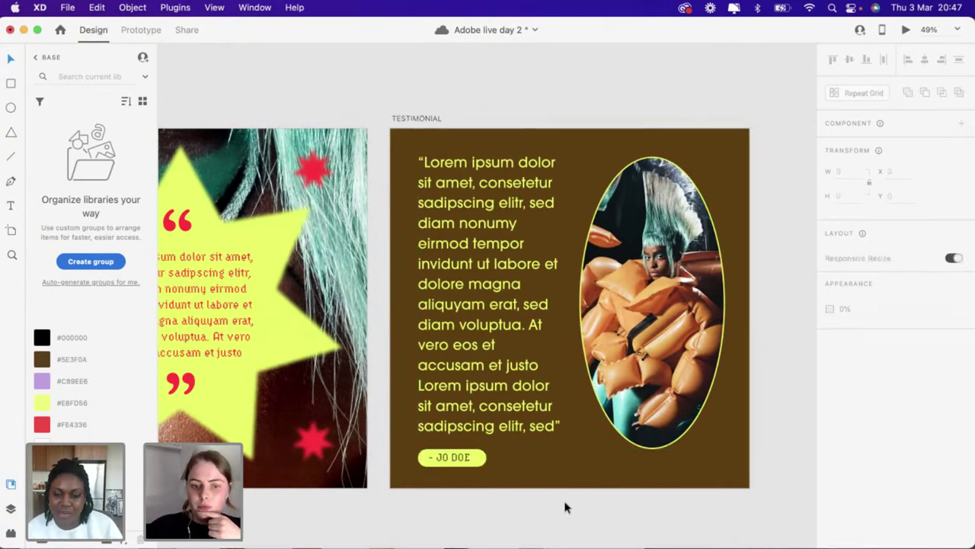
left_click(411, 463)
left_click_drag(465, 465, 564, 454)
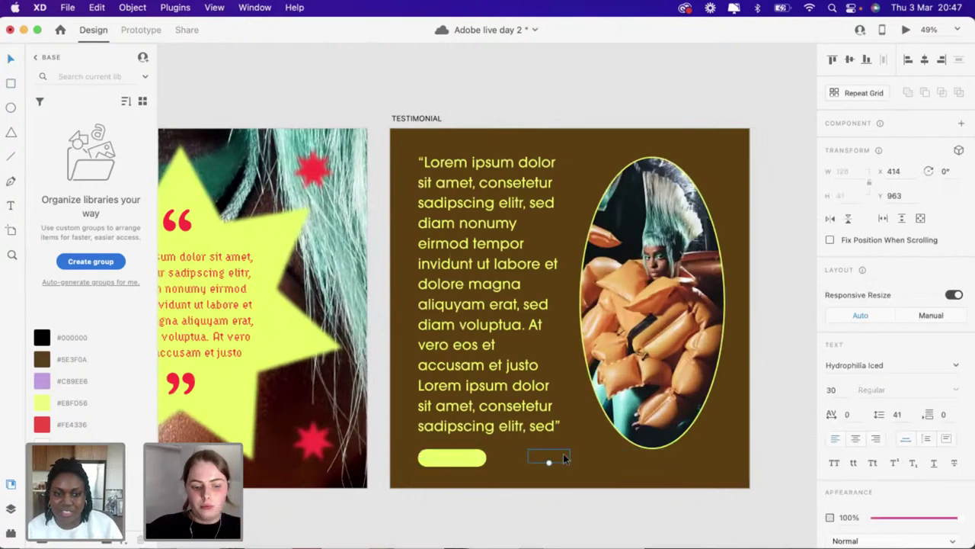
key("super+z")
Shift the whole JO DOE pill slightly right beneath the quote
left_click(424, 457)
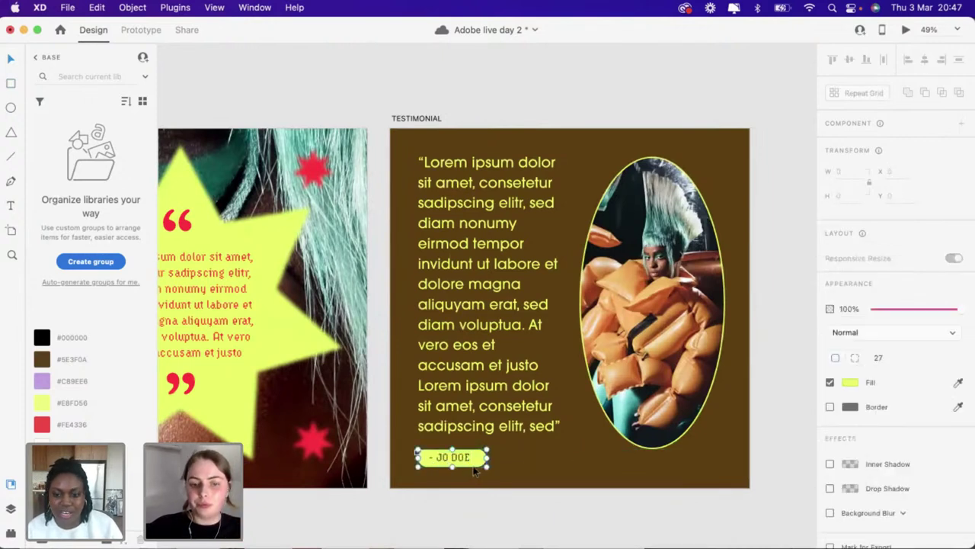
left_click_drag(554, 455, 557, 457)
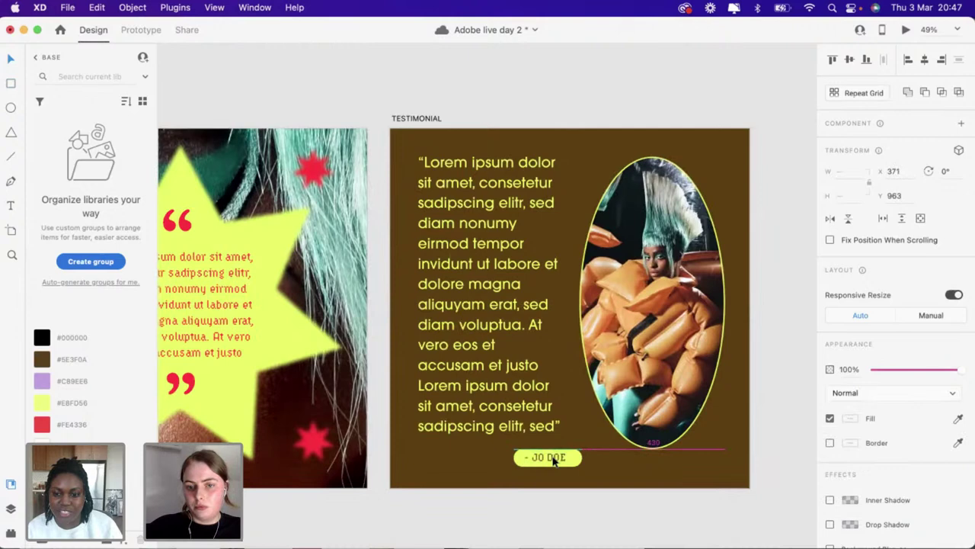
left_click(480, 475)
scroll(480, 475, "down", 5)
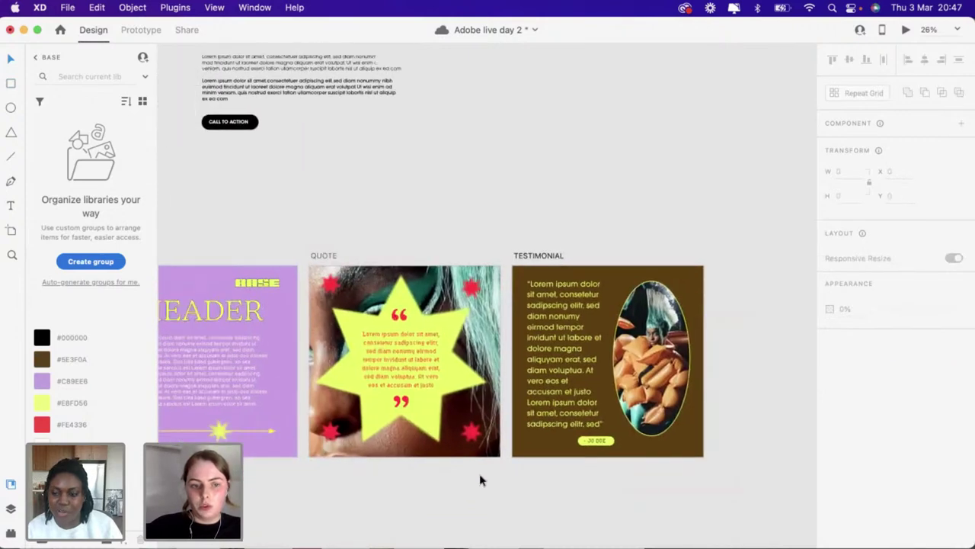
scroll(479, 473, "left", 3)
scroll(479, 473, "right", 3)
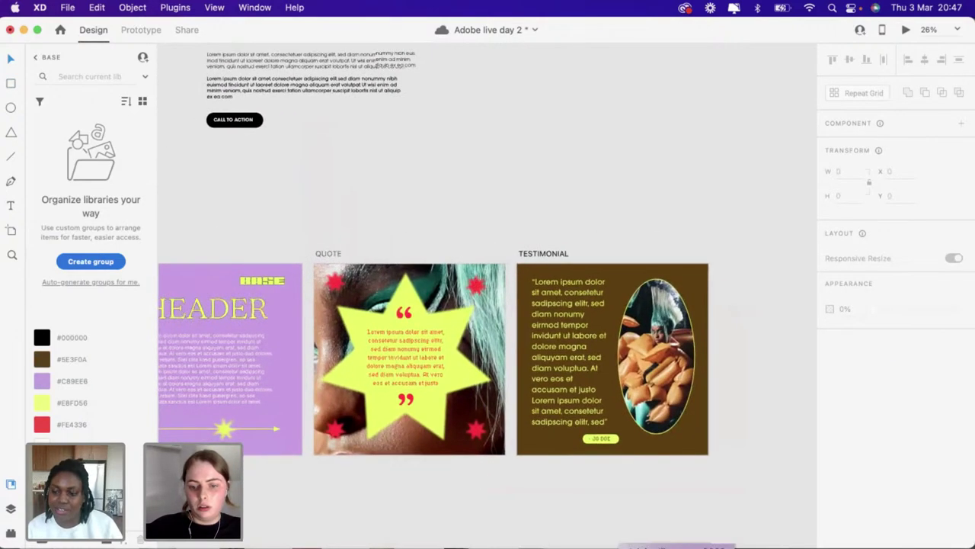
key("super+Tab")
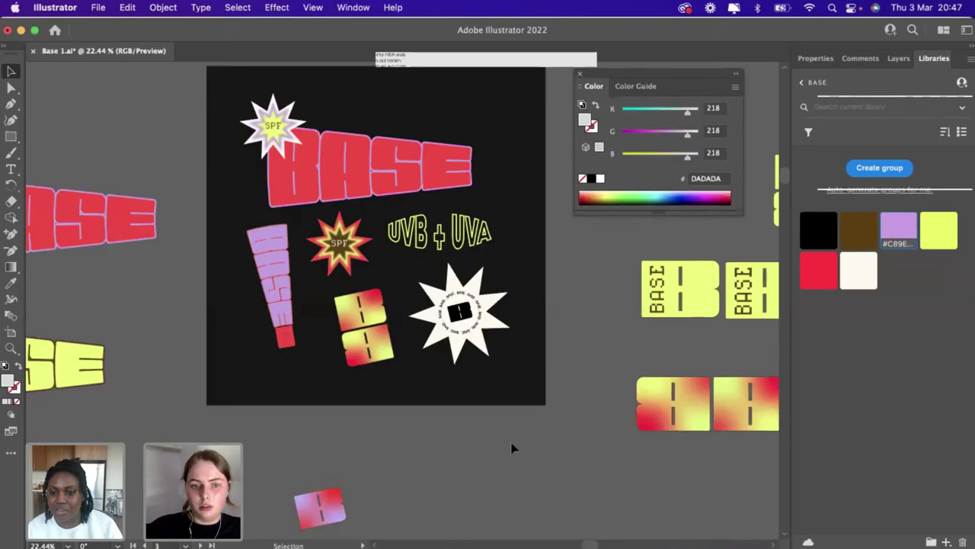
Select the left pink BASE artwork on the Illustrator brand board to bring into XD
left_click(129, 217)
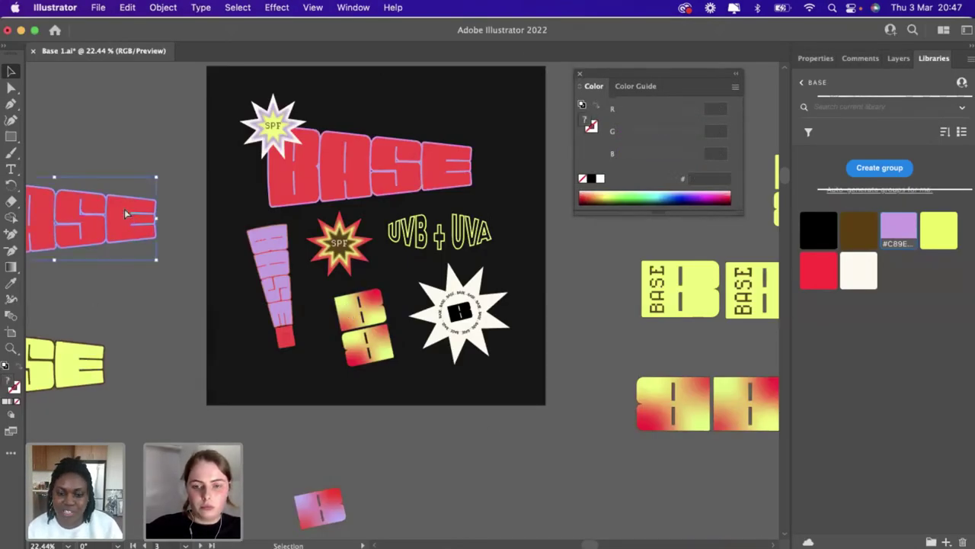
scroll(127, 214, "down", 3)
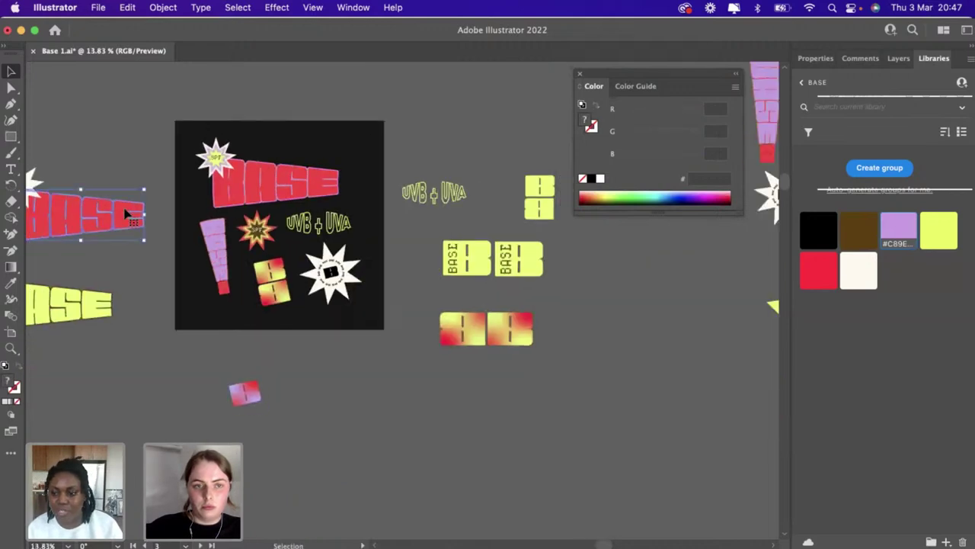
scroll(127, 214, "left", 3)
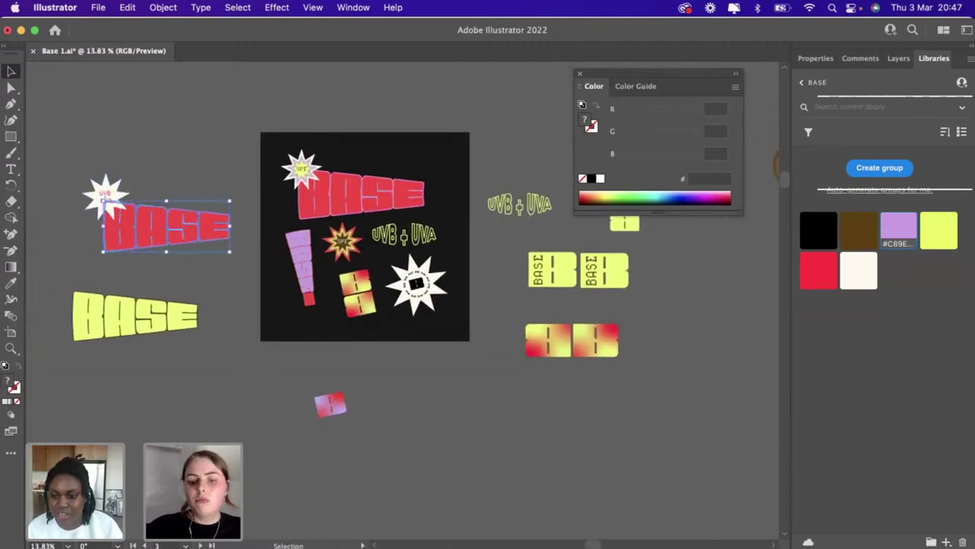
key("super+Tab")
Paste the pink BASE artwork, shrink it to a small label and place it over the oval photo's bottom right
scroll(573, 385, "up", 5)
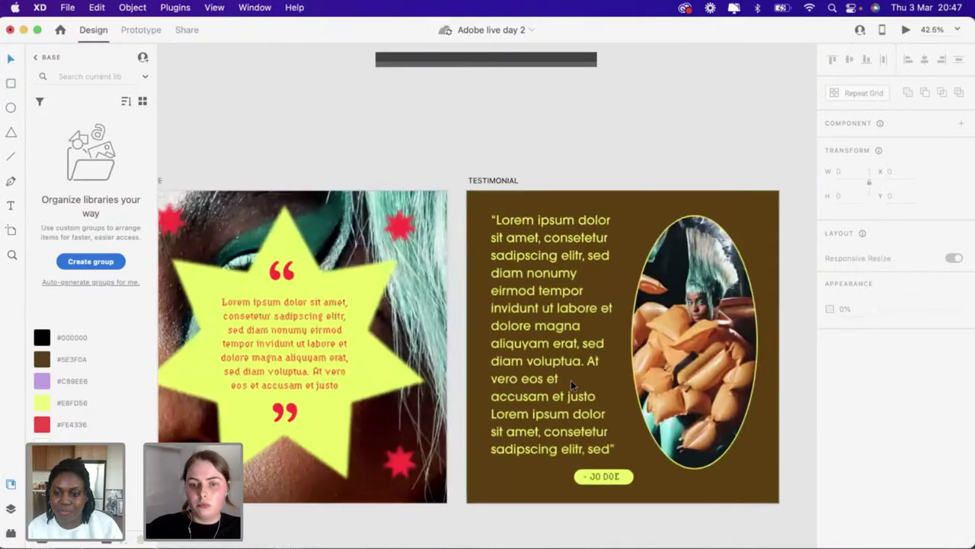
key("super+v")
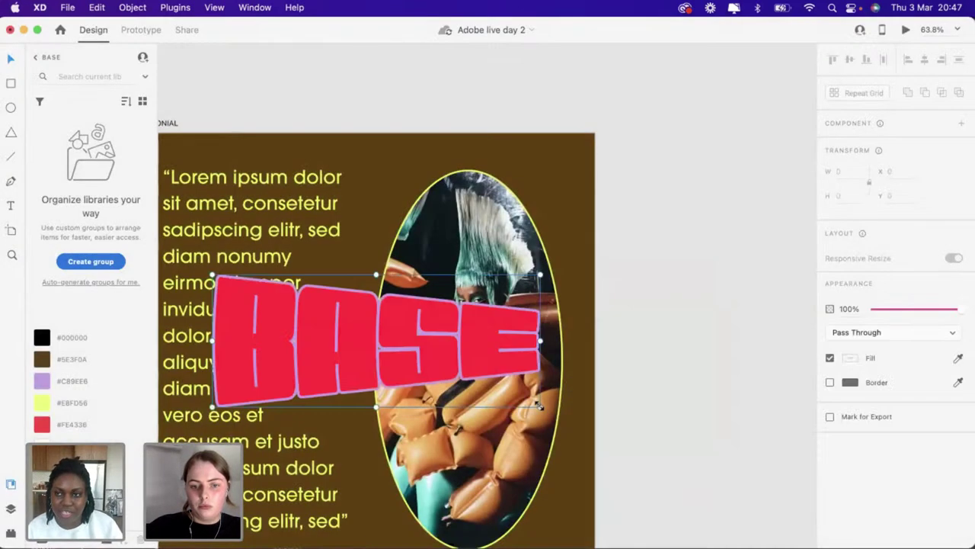
left_click_drag(539, 405, 485, 179)
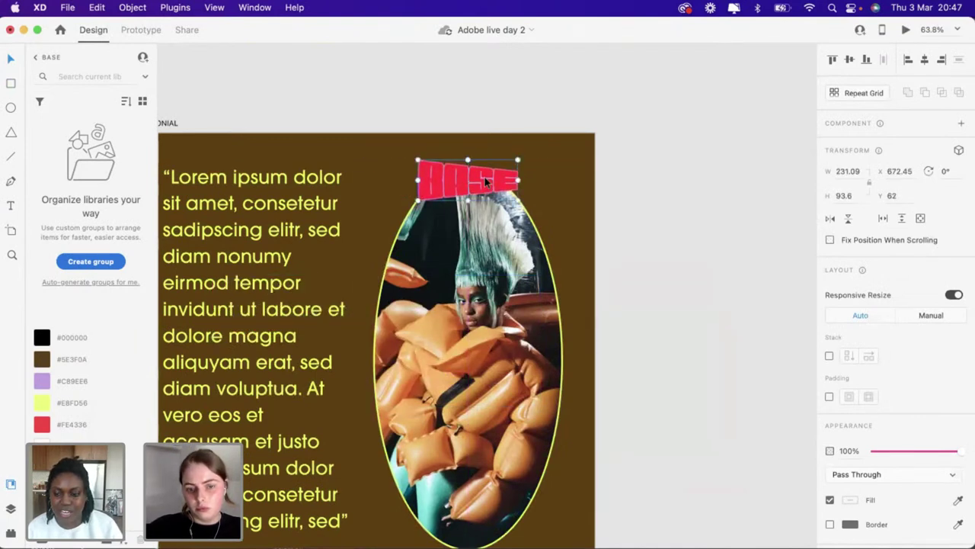
scroll(452, 51, "down", 3)
left_click(629, 190)
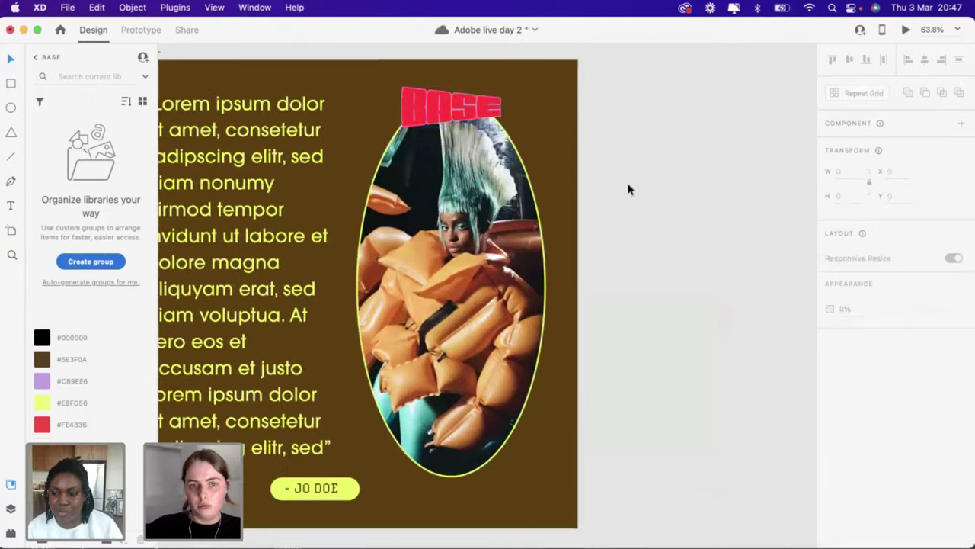
scroll(629, 189, "down", 3)
scroll(630, 189, "up", 1)
left_click_drag(581, 179, 590, 371)
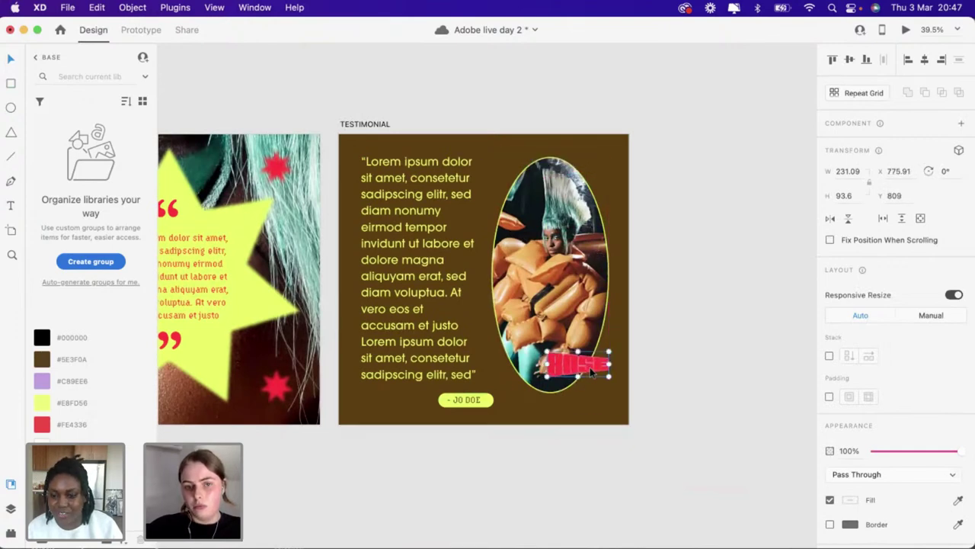
left_click(688, 348)
scroll(687, 348, "down", 2)
scroll(687, 351, "down", 2)
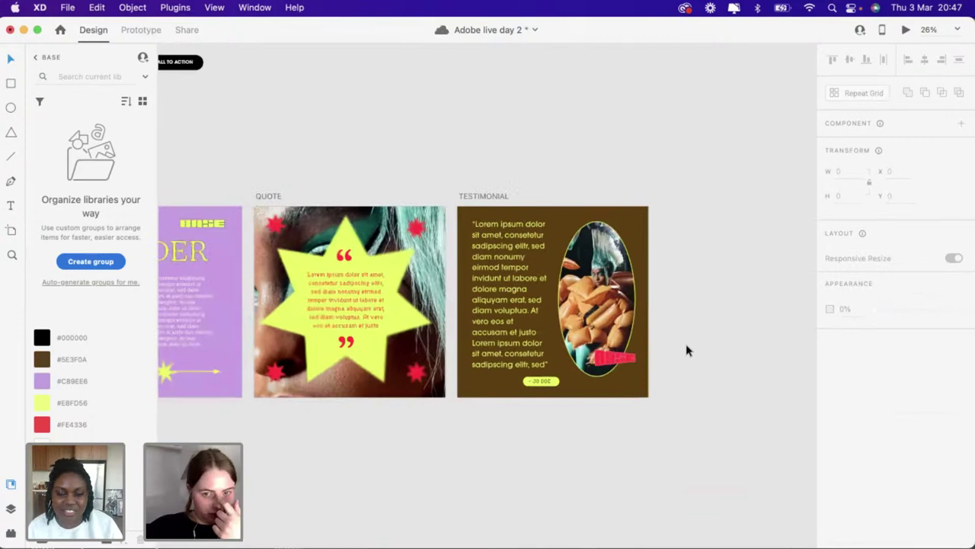
Select the first Instagram post artboard, then Shift-add the other four by their titles
scroll(687, 351, "down", 1)
scroll(687, 350, "up", 4)
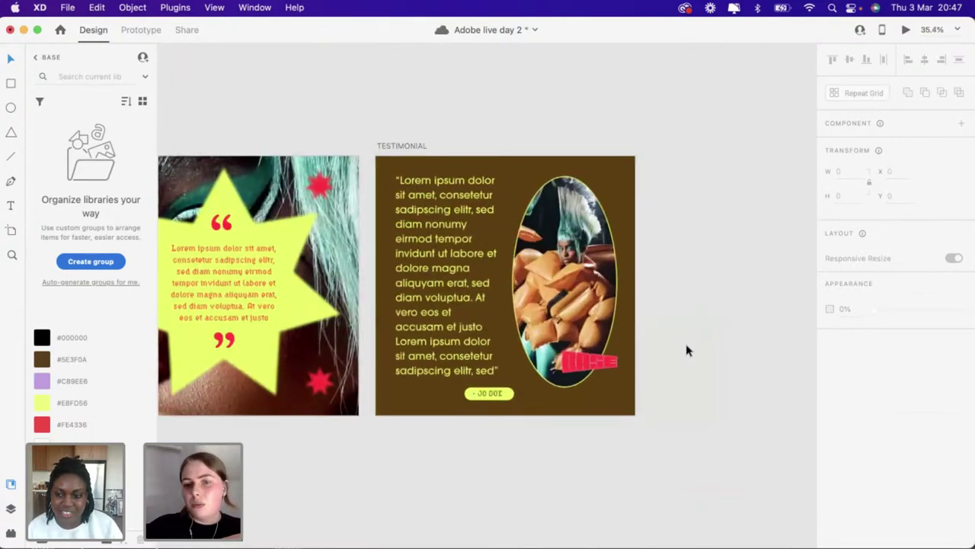
scroll(688, 349, "down", 5)
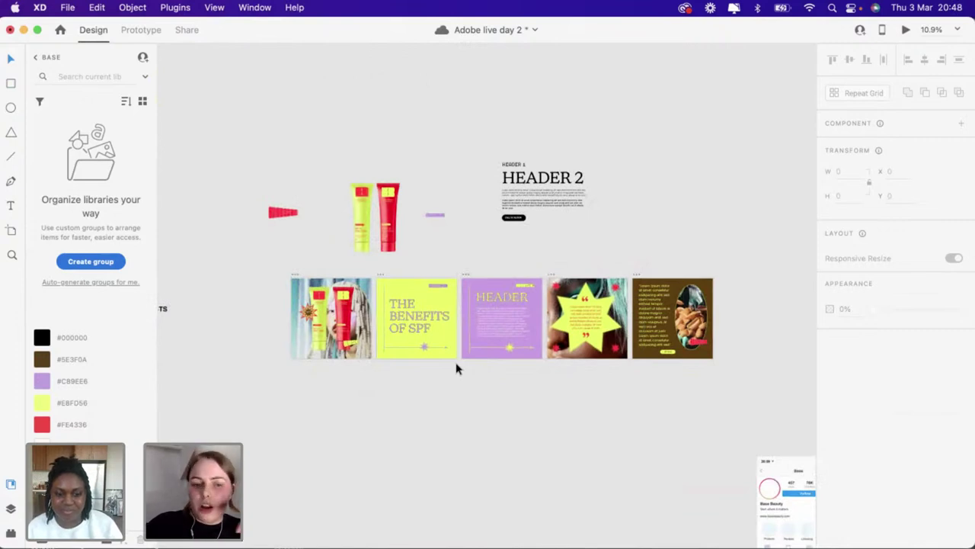
scroll(364, 339, "up", 2)
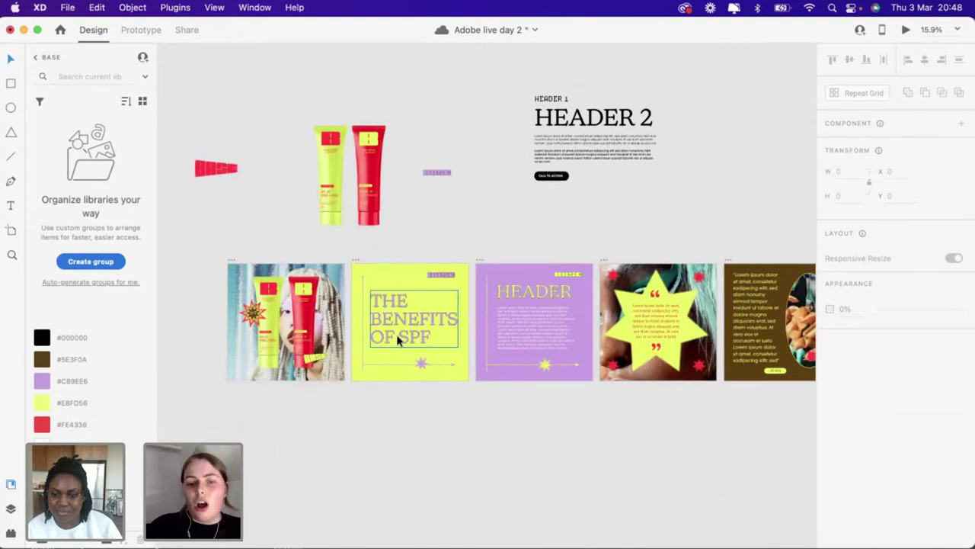
scroll(383, 340, "right", 3)
scroll(397, 340, "down", 2)
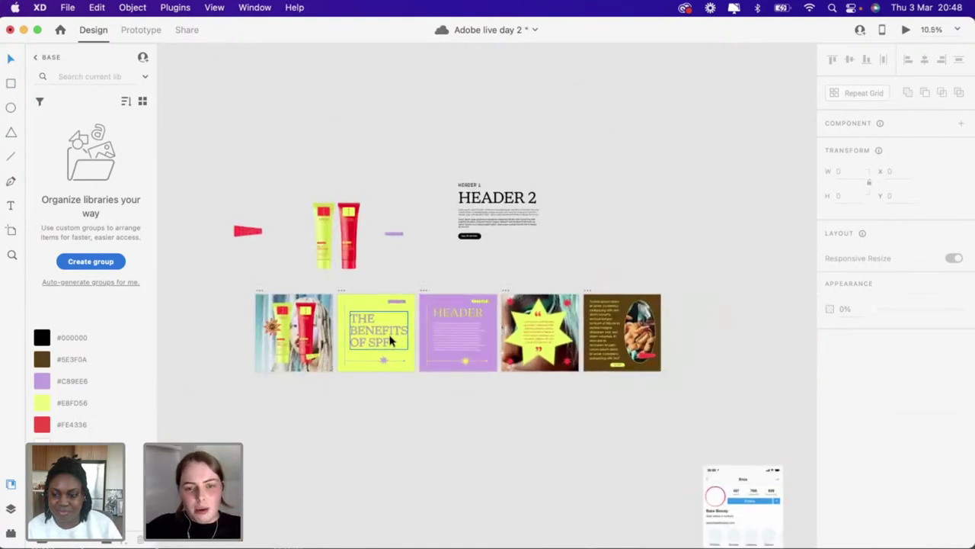
scroll(309, 315, "up", 2)
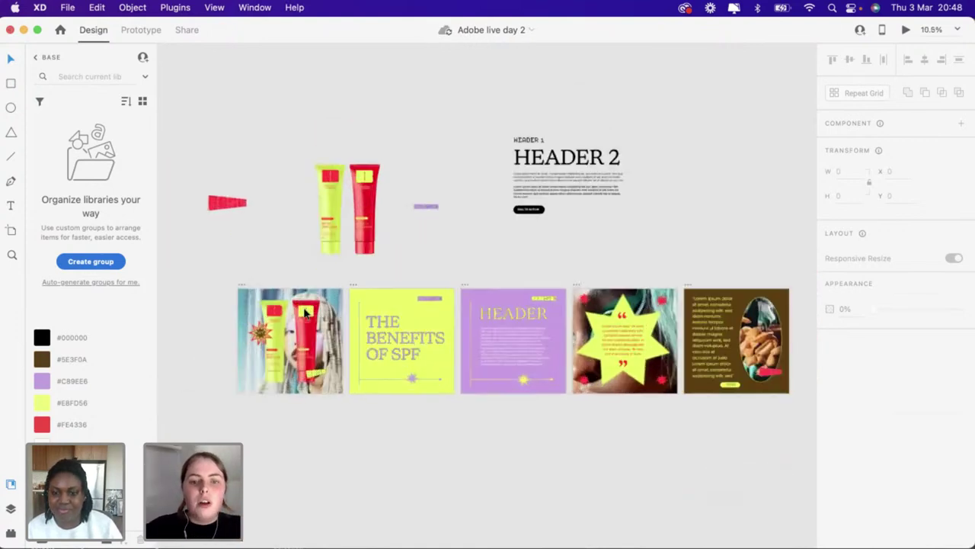
left_click(239, 287)
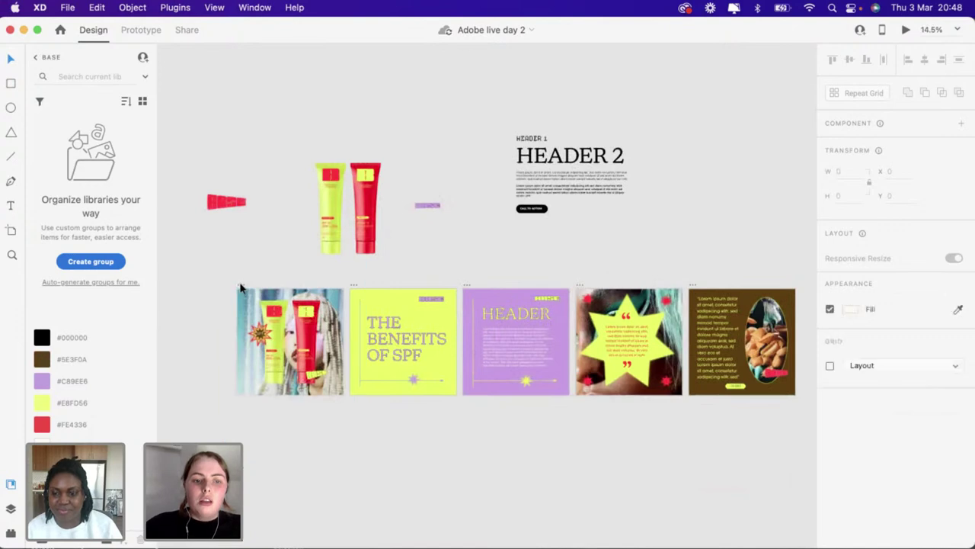
left_click(354, 288, "shift")
left_click(466, 288, "shift")
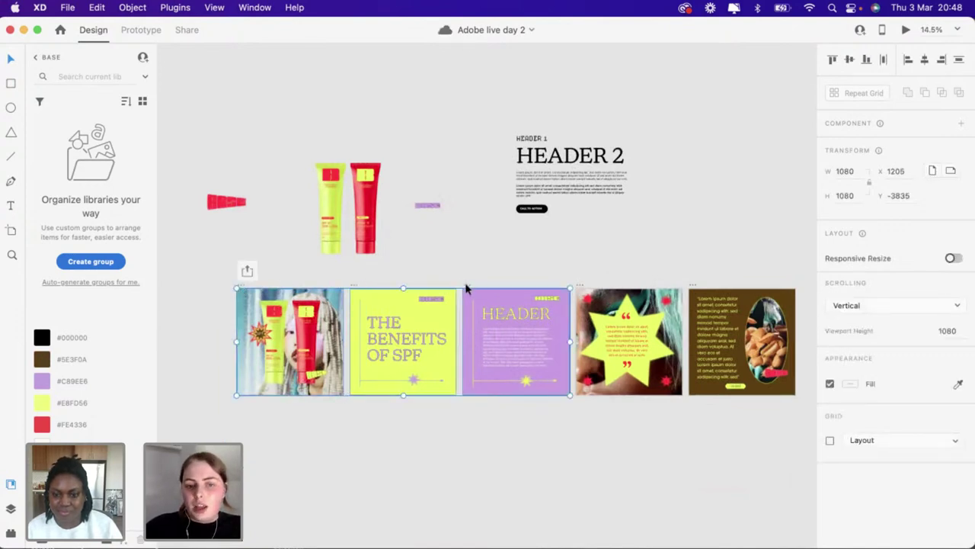
left_click(580, 288, "shift")
left_click(694, 288, "shift")
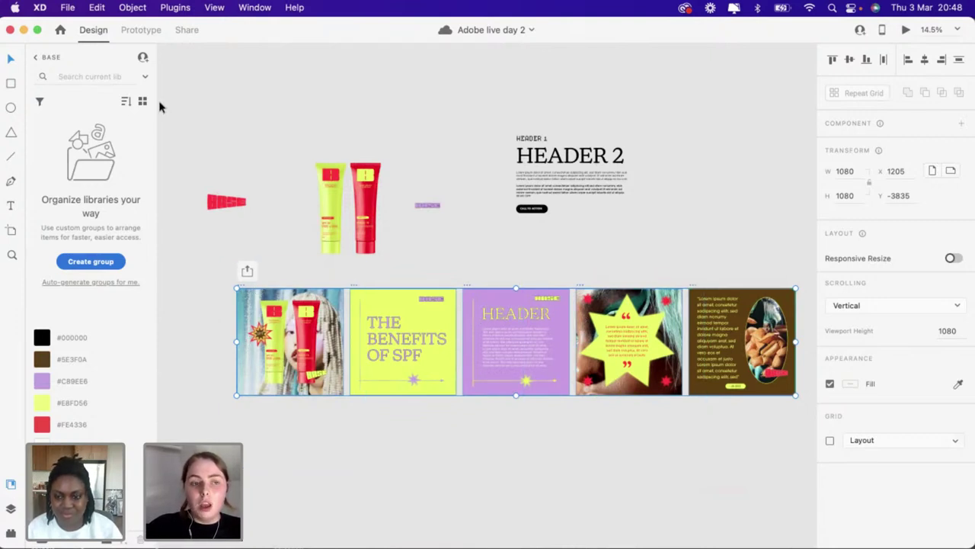
Export the selected artboards as JPG images to the Desktop
left_click(69, 8)
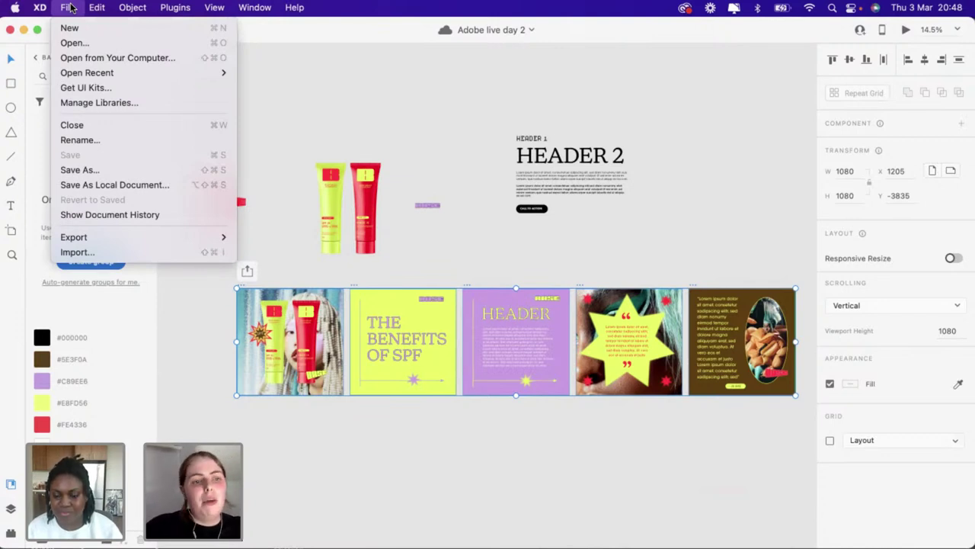
mouse_move(105, 239)
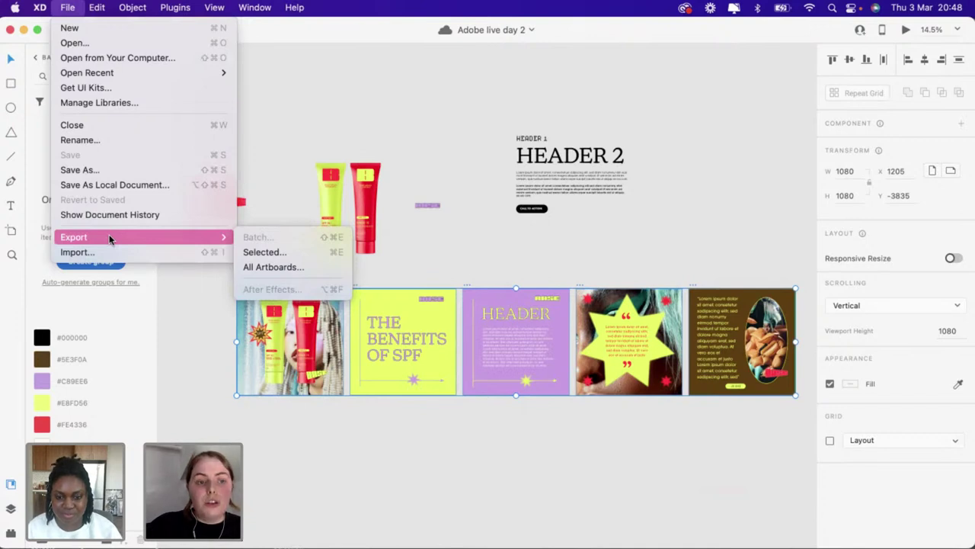
left_click(265, 259)
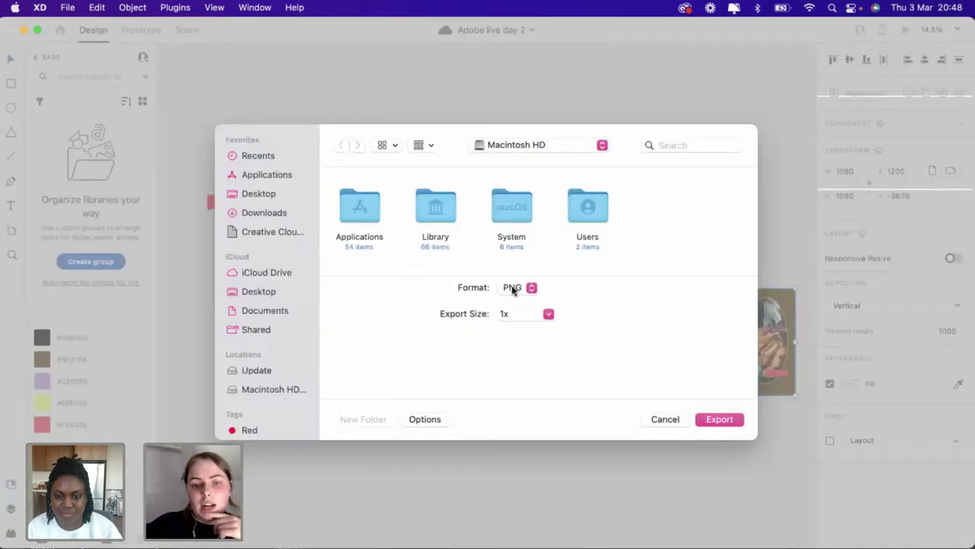
left_click(522, 289)
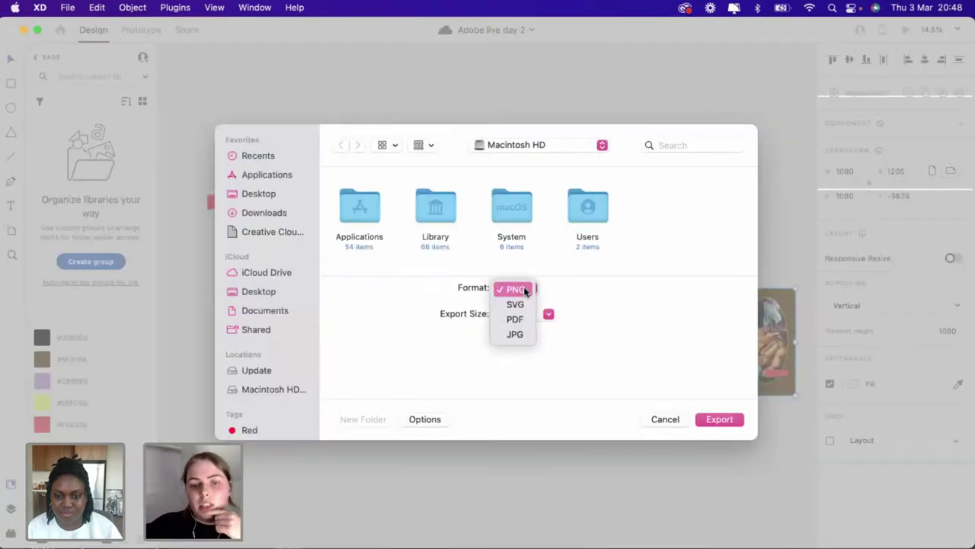
left_click(524, 335)
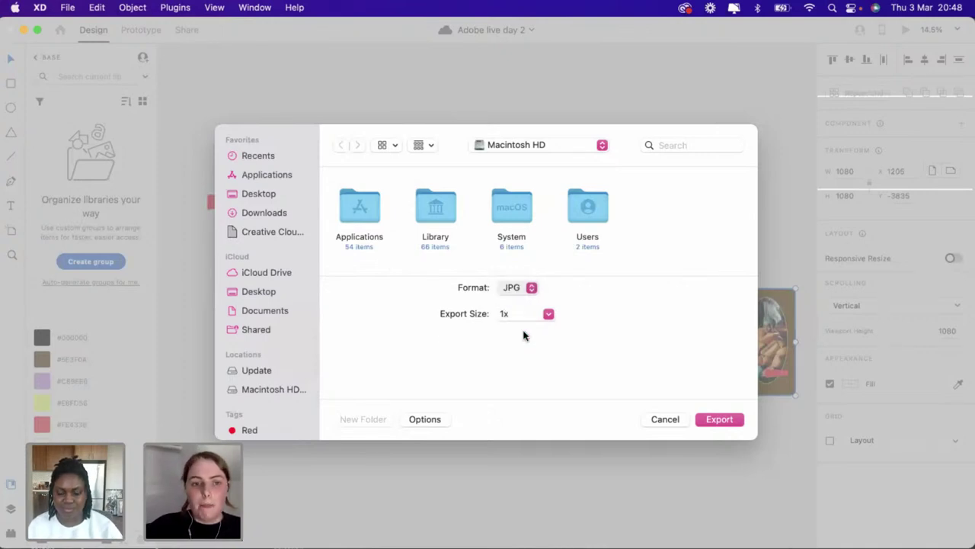
left_click(257, 197)
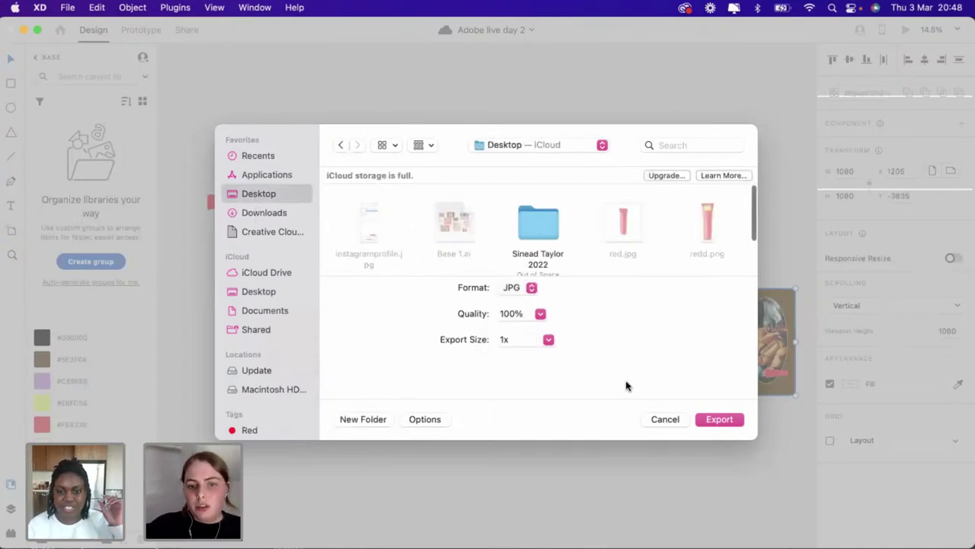
left_click(714, 424)
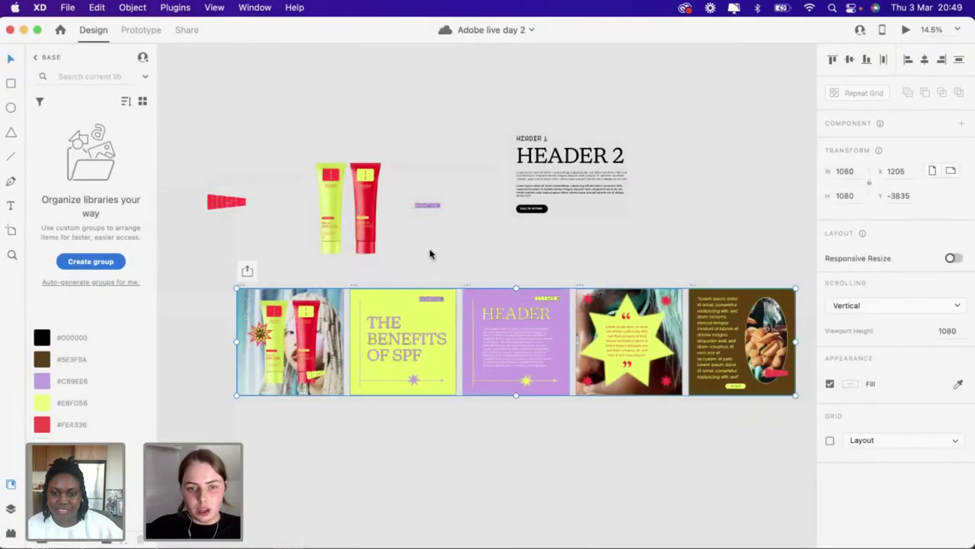
scroll(430, 253, "down", 10)
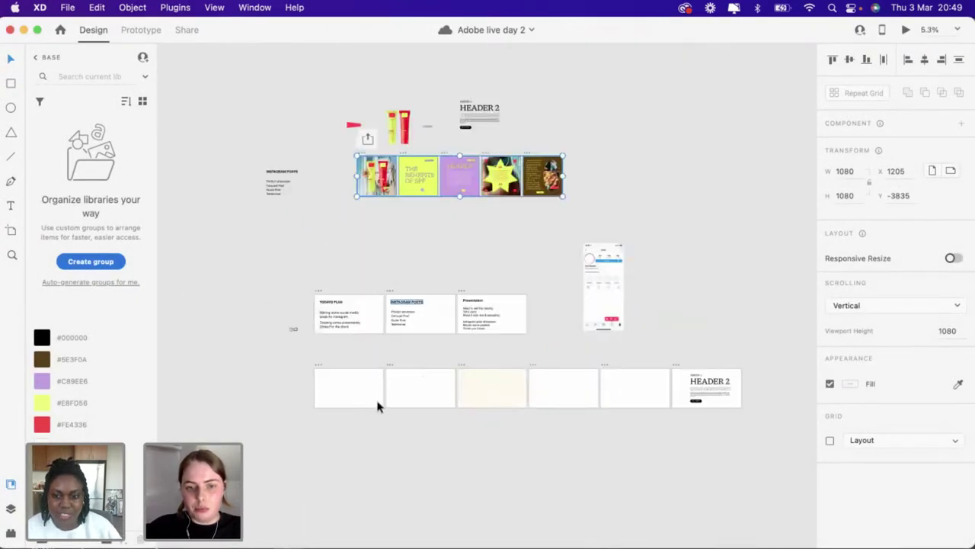
scroll(377, 407, "up", 10)
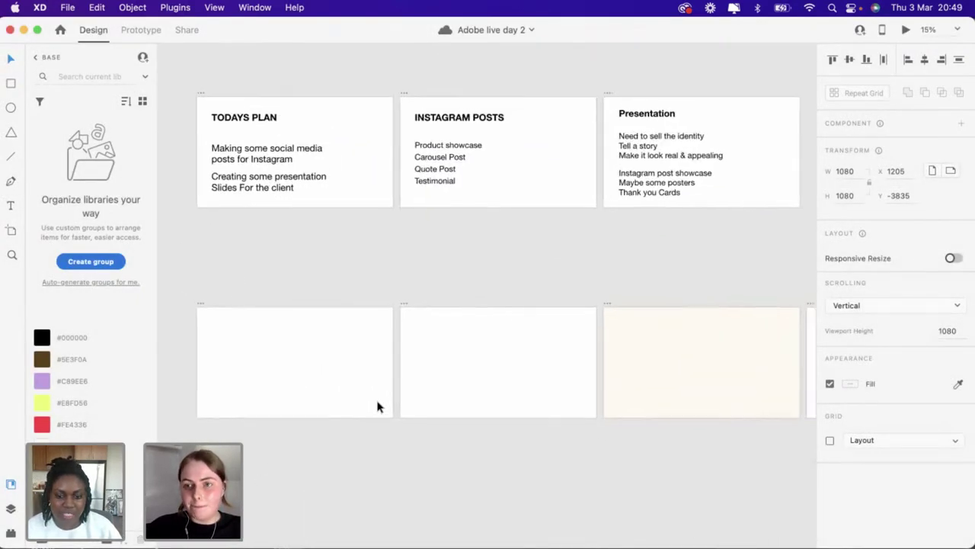
scroll(377, 406, "down", 8)
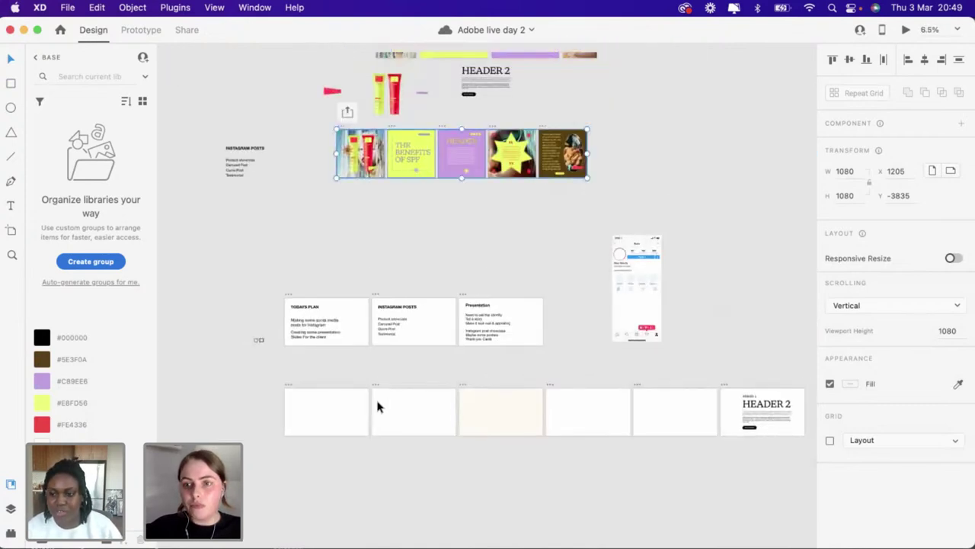
left_click(229, 224)
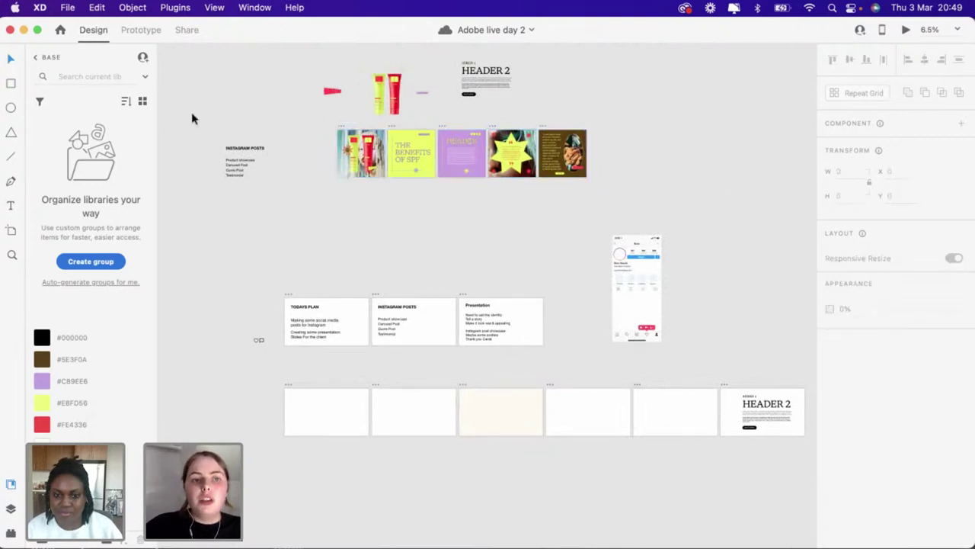
left_click(181, 33)
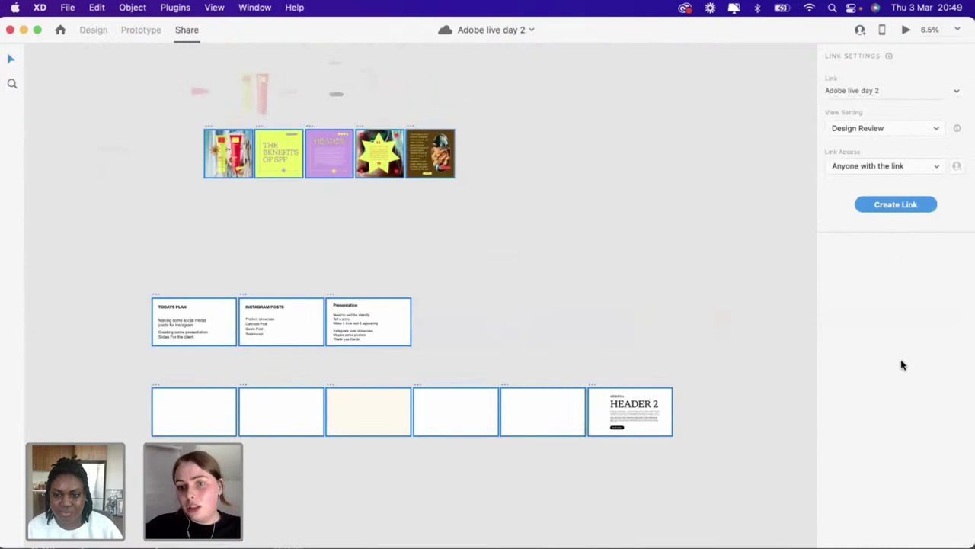
Keep the share link's view setting on Design Review
left_click(931, 131)
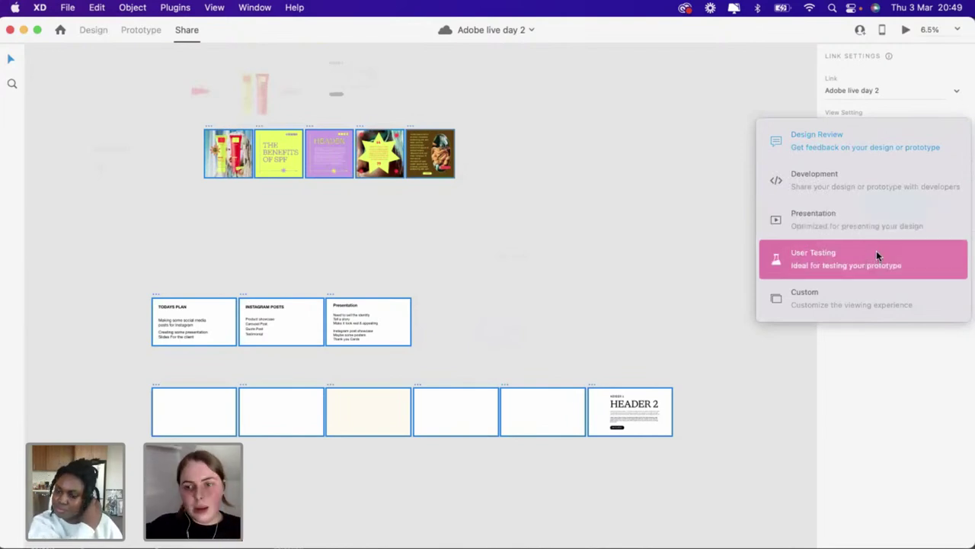
left_click(753, 379)
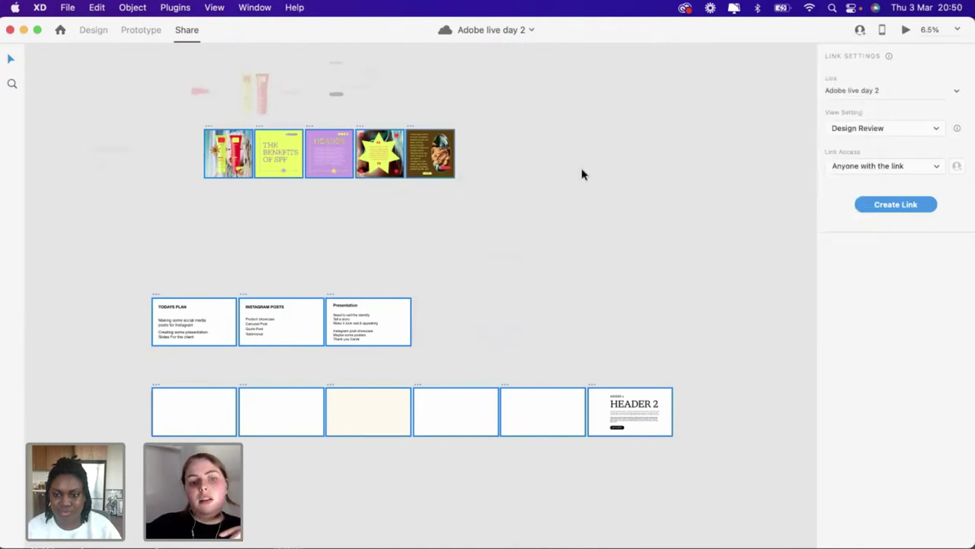
Return to Design mode, clear the selection and bring the blank LOGO artboard into view
left_click(90, 30)
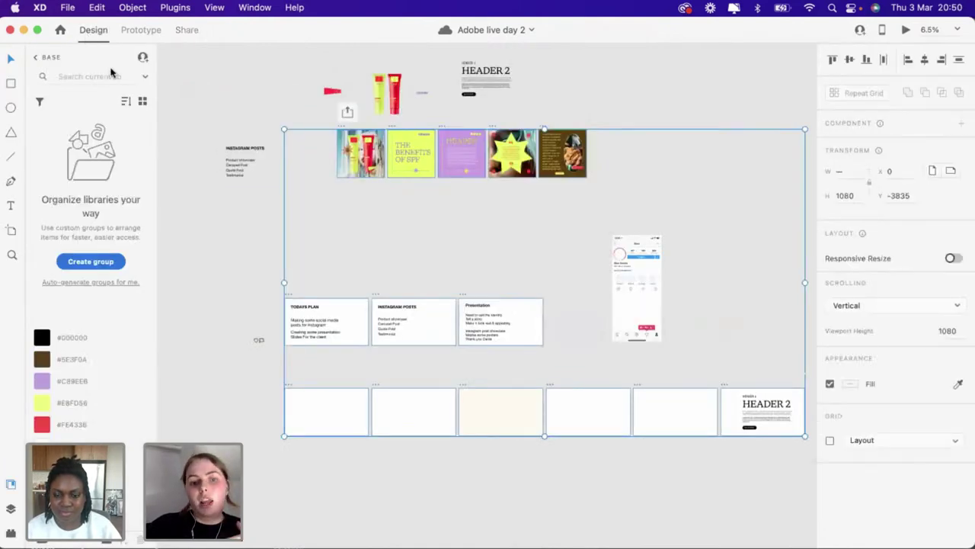
left_click(265, 237)
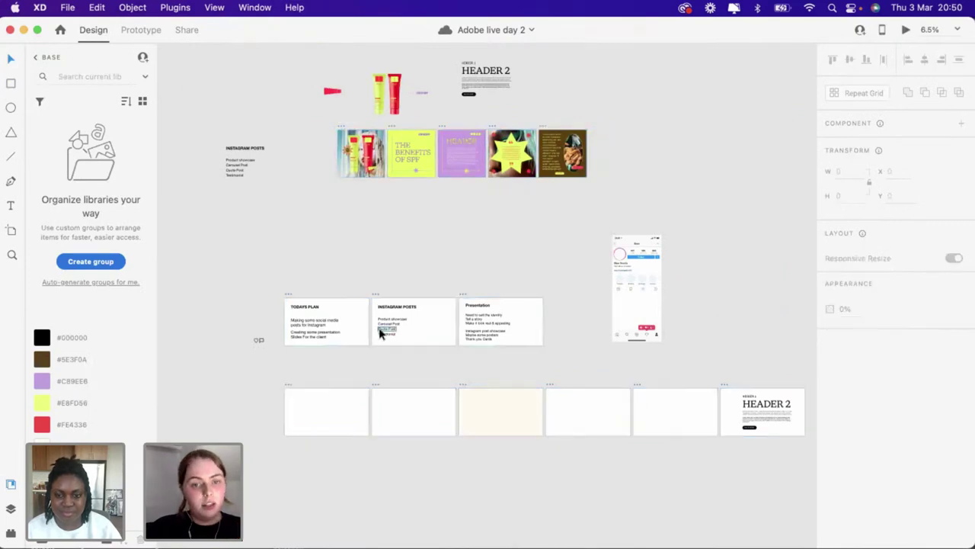
scroll(381, 333, "up", 5)
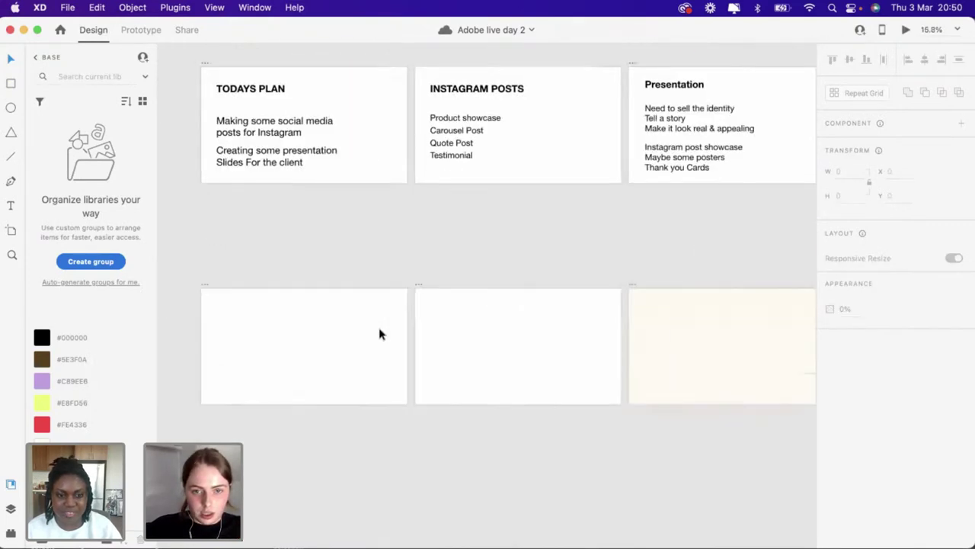
scroll(381, 334, "down", 6)
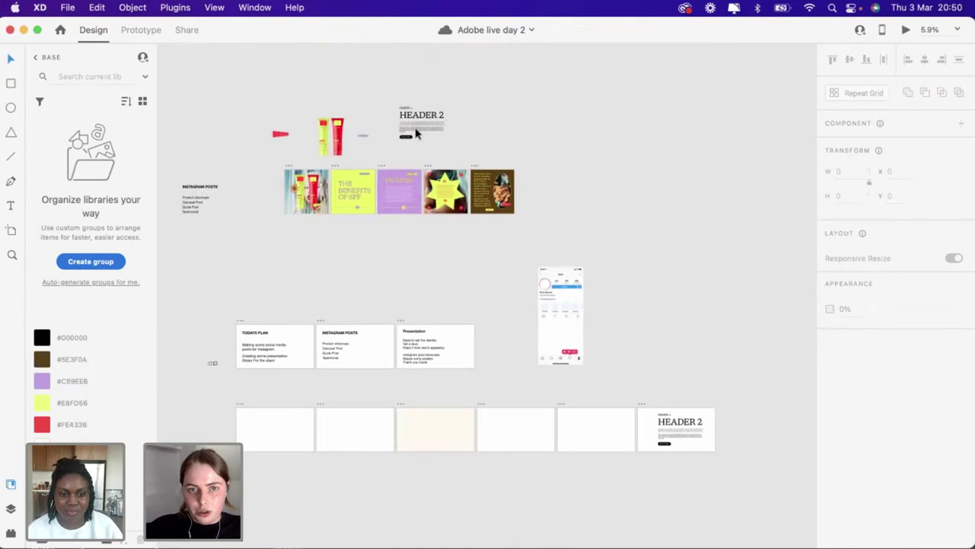
left_click(416, 133)
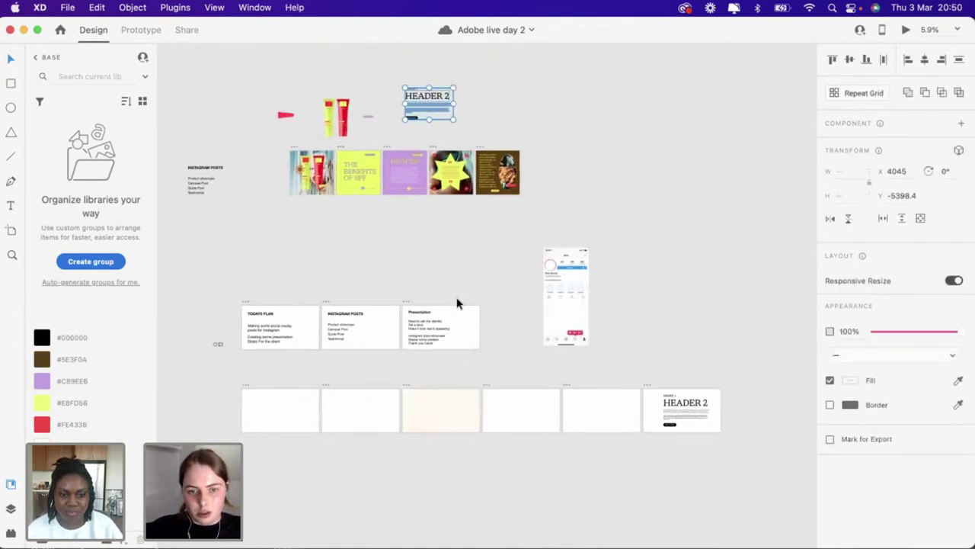
scroll(377, 301, "down", 3)
scroll(376, 300, "up", 4)
scroll(376, 300, "up", 5)
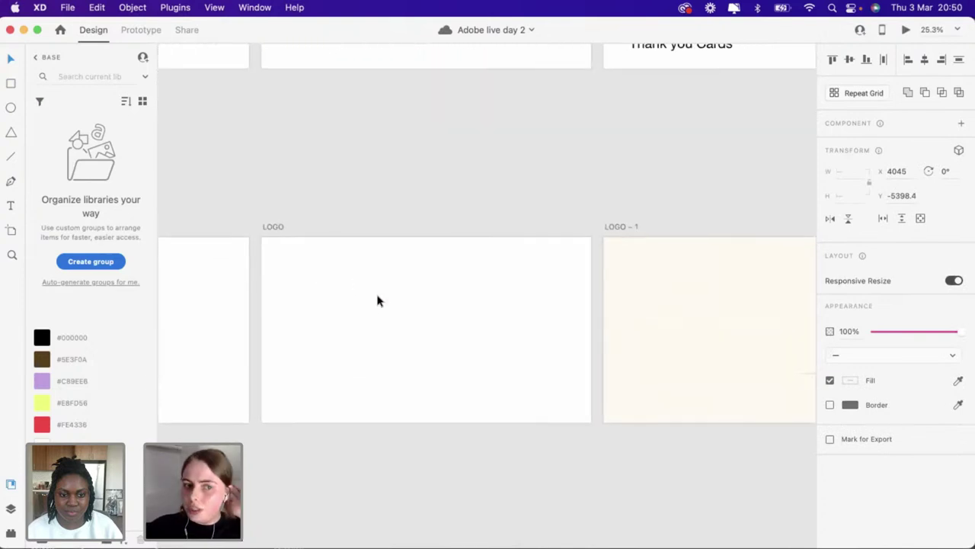
scroll(377, 301, "up", 1)
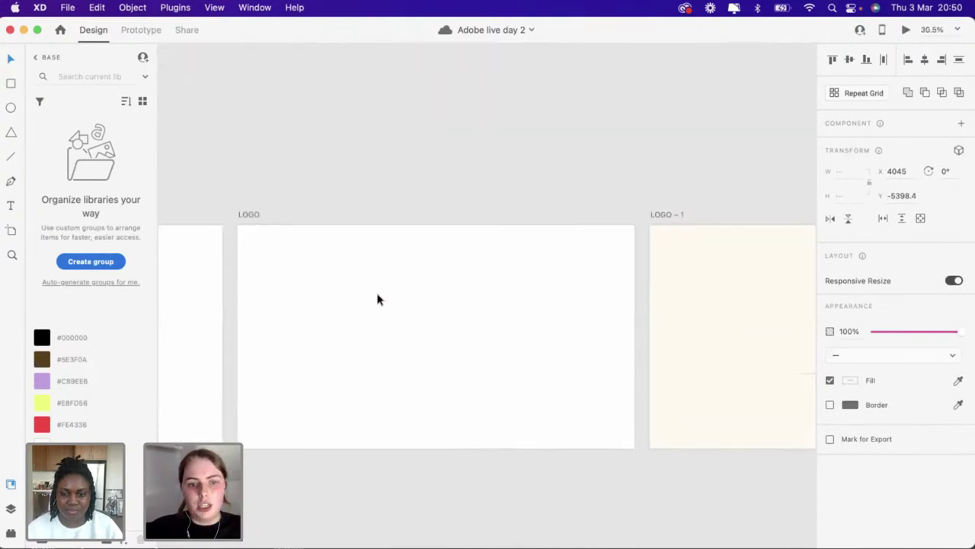
scroll(377, 301, "down", 1)
left_click(351, 167)
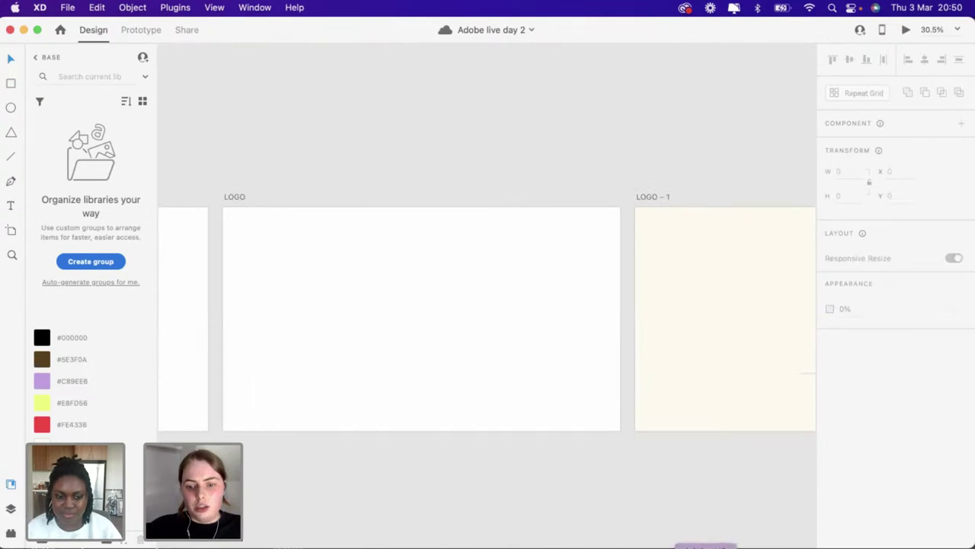
Switch to Illustrator and zoom into the BASE logo variations
key("super+Tab")
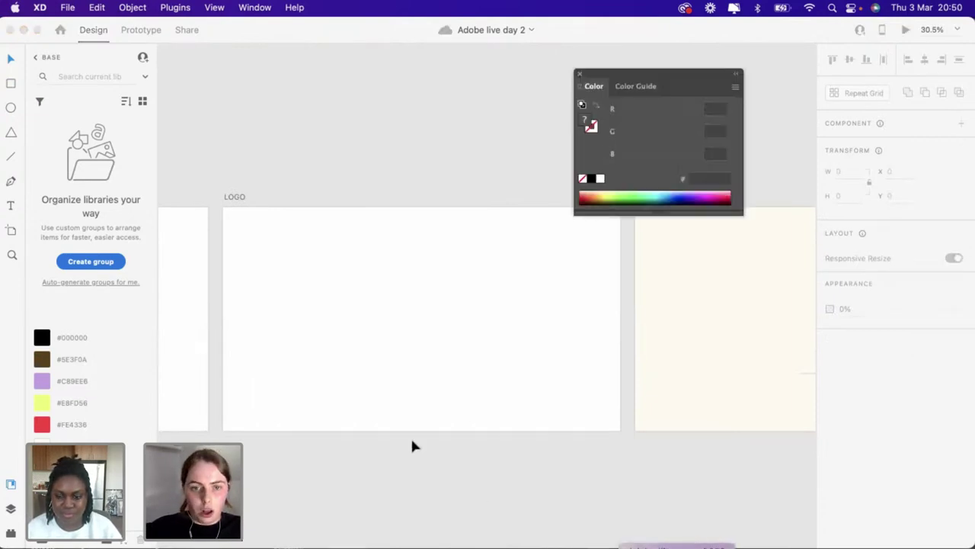
scroll(434, 424, "down", 2)
scroll(434, 424, "left", 5)
scroll(434, 430, "left", 5)
scroll(434, 430, "up", 3)
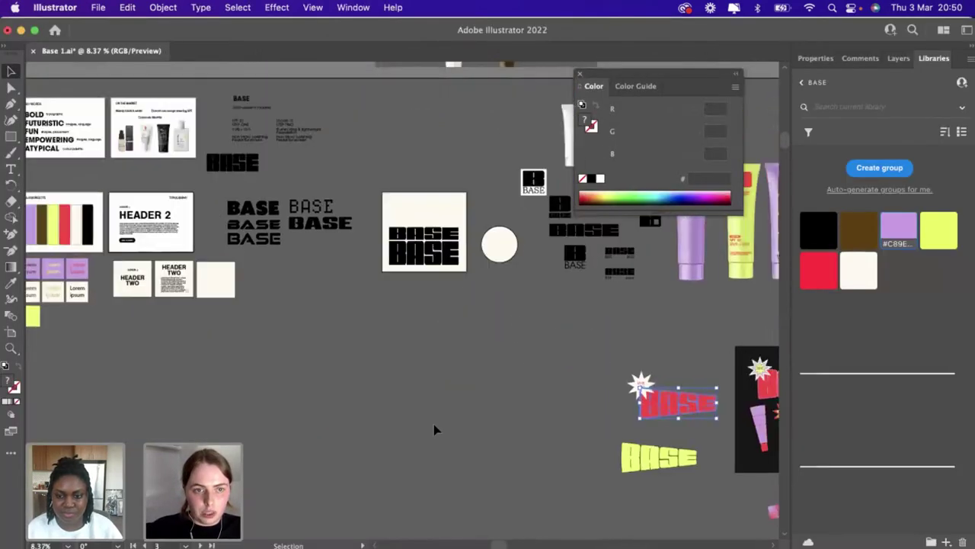
scroll(533, 355, "right", 4)
scroll(532, 355, "up", 3)
scroll(531, 349, "up", 5)
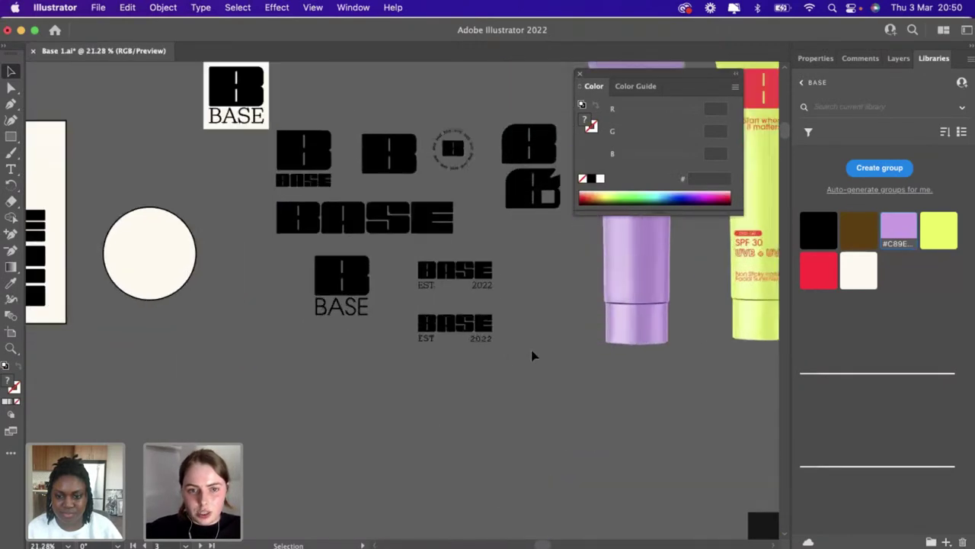
Select the wide black BASE wordmark on its own with the Selection tool
left_click(324, 270)
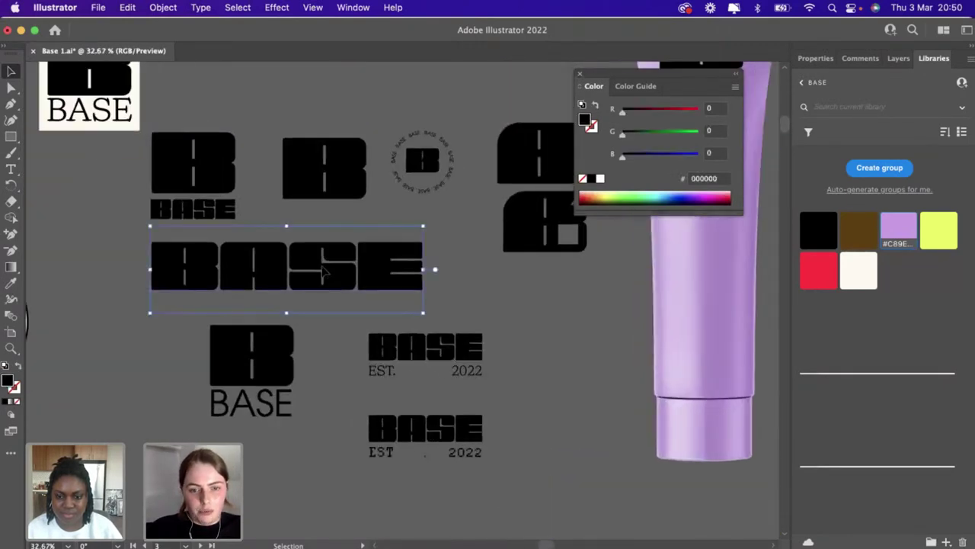
left_click(310, 162, "shift")
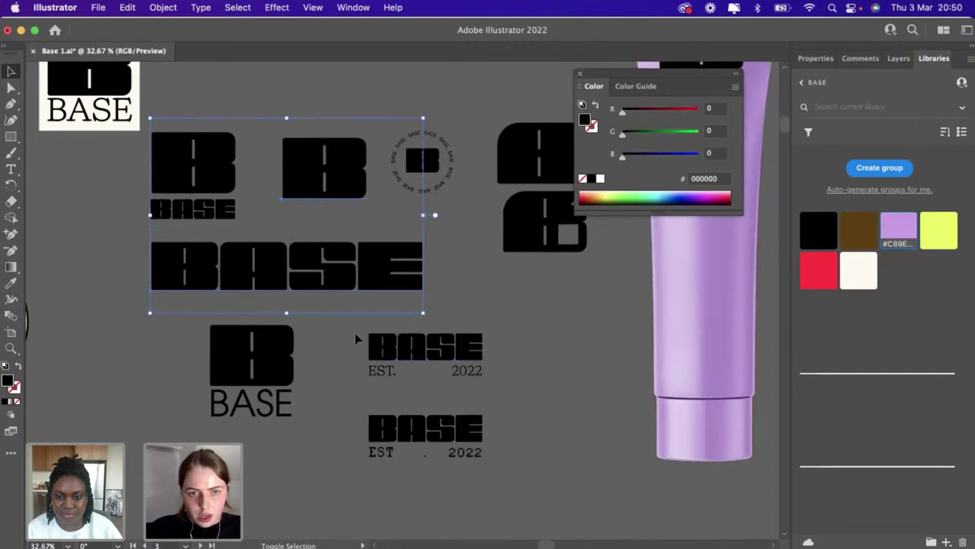
left_click(335, 305)
left_click(322, 279)
key("a")
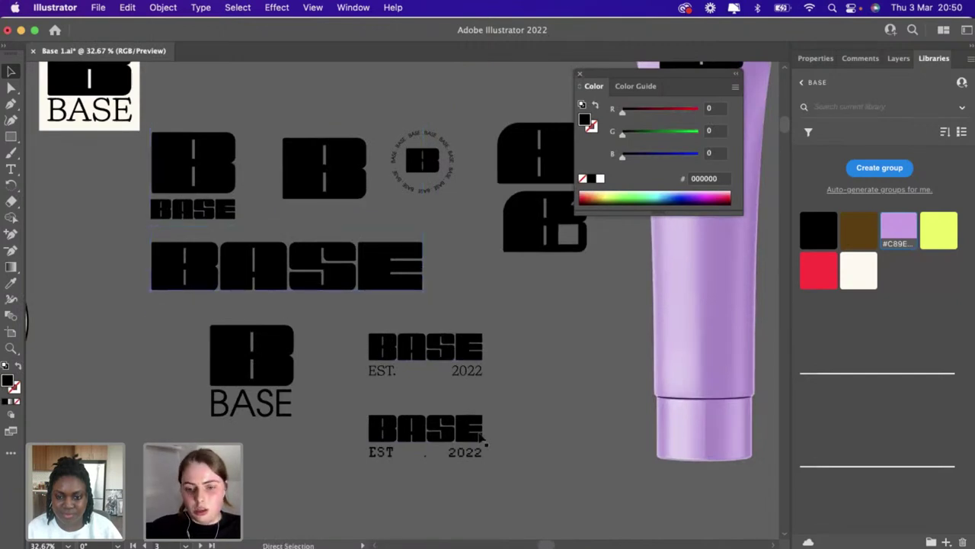
key("v")
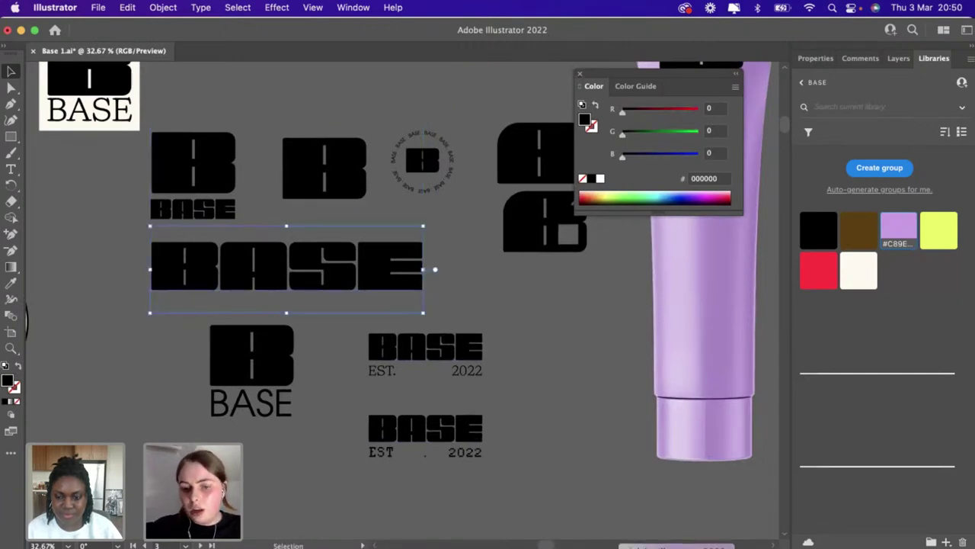
key("super+Tab")
Paste the BASE wordmark into the LOGO artboard, move it up, and colour it dark brown #5E3F0A
left_click(351, 315)
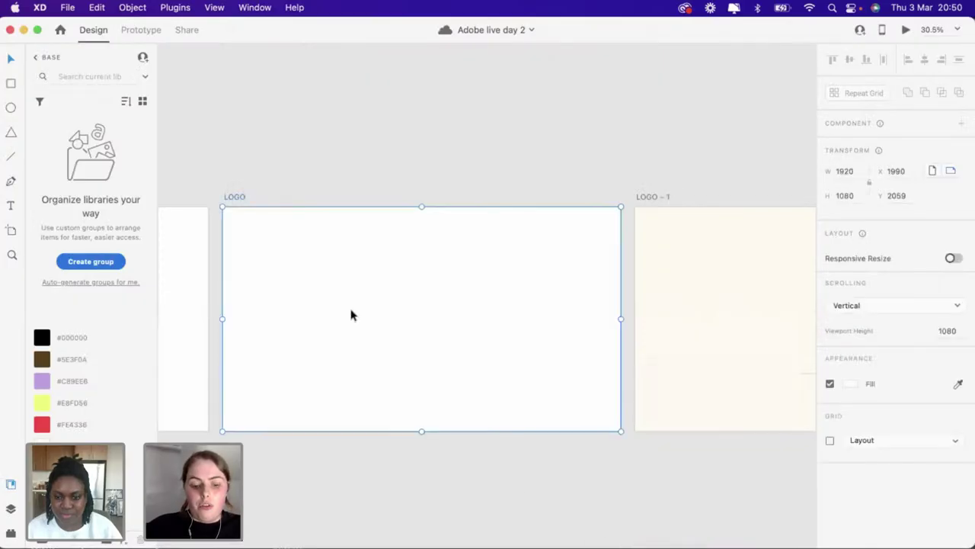
key("super+v")
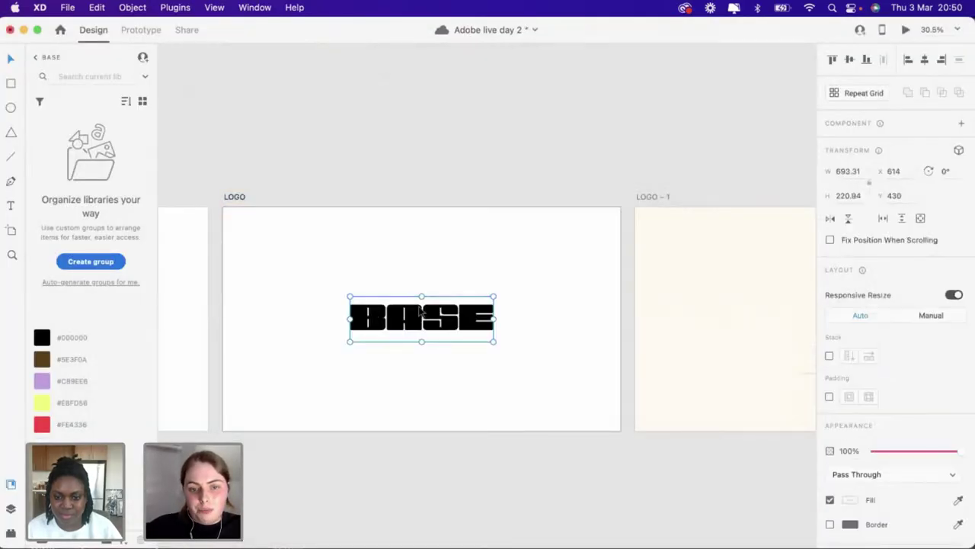
left_click_drag(419, 321, 416, 282)
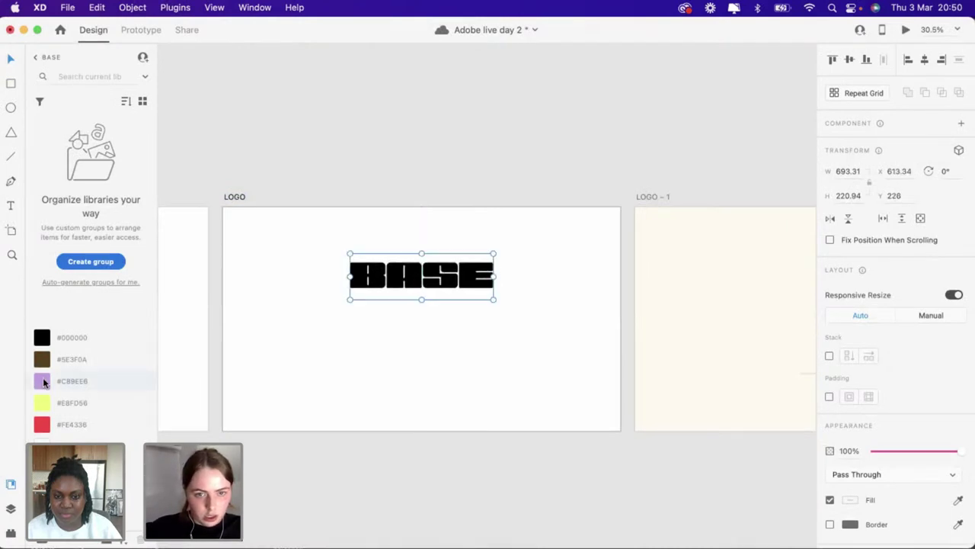
left_click(43, 381)
left_click(43, 403)
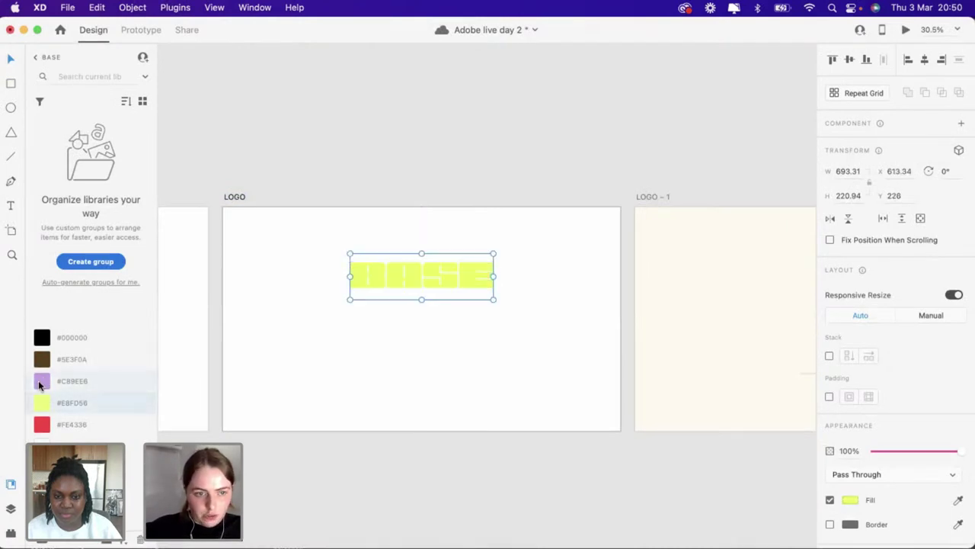
left_click(41, 381)
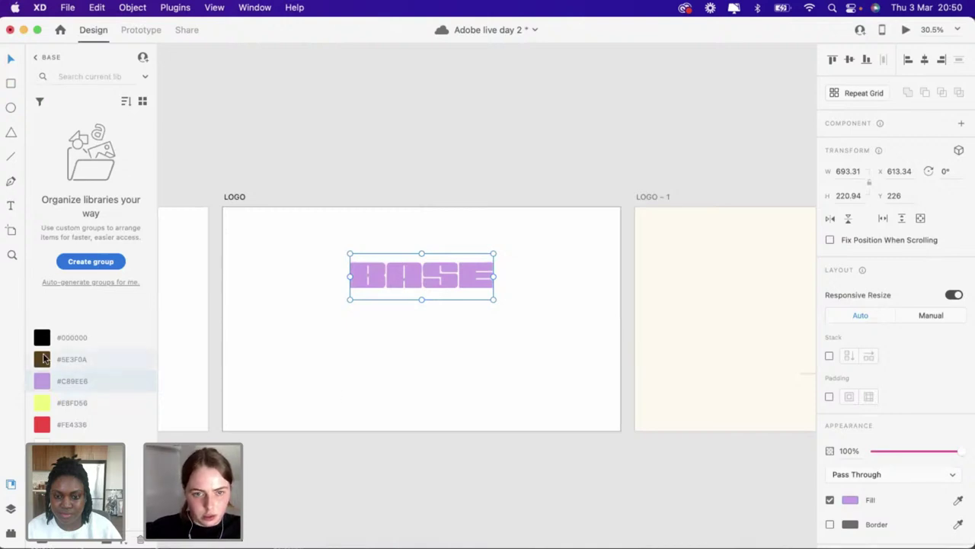
left_click(42, 358)
left_click(347, 395)
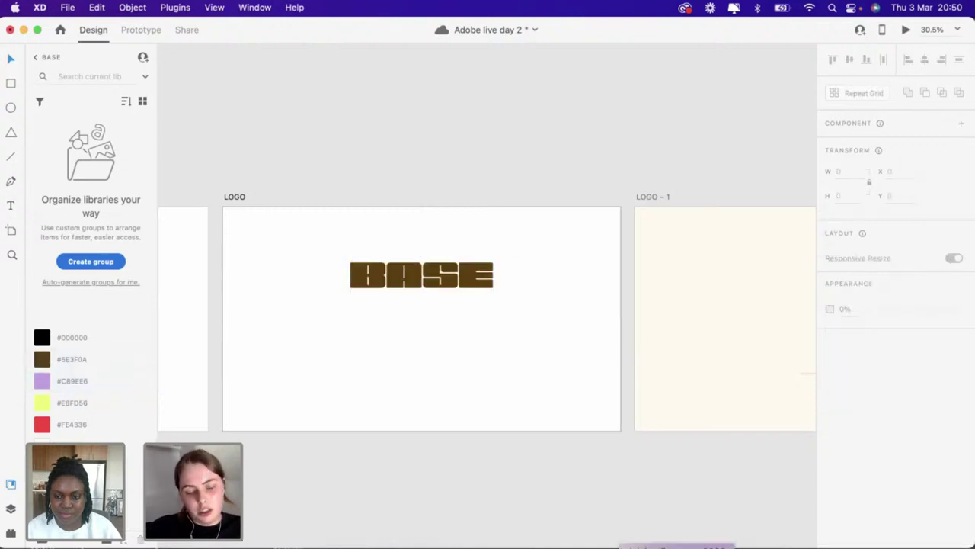
Copy the BASE EST. 2022 lockup from Illustrator and paste it onto the LOGO artboard
key("super+Tab")
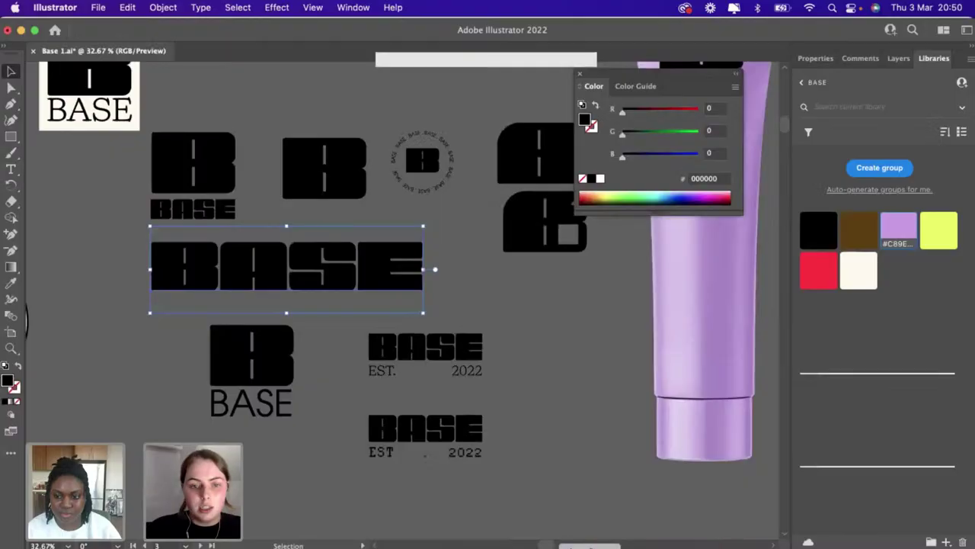
left_click(480, 385)
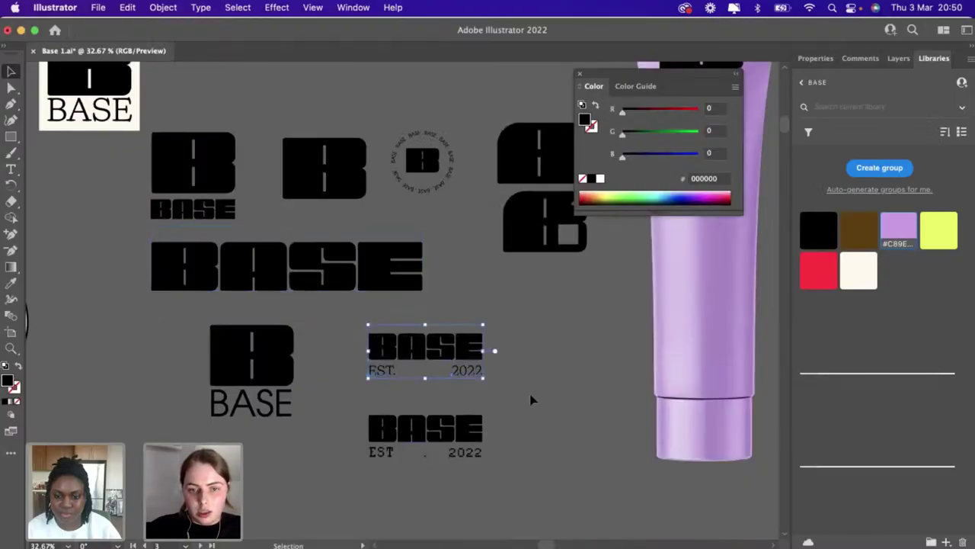
key("v")
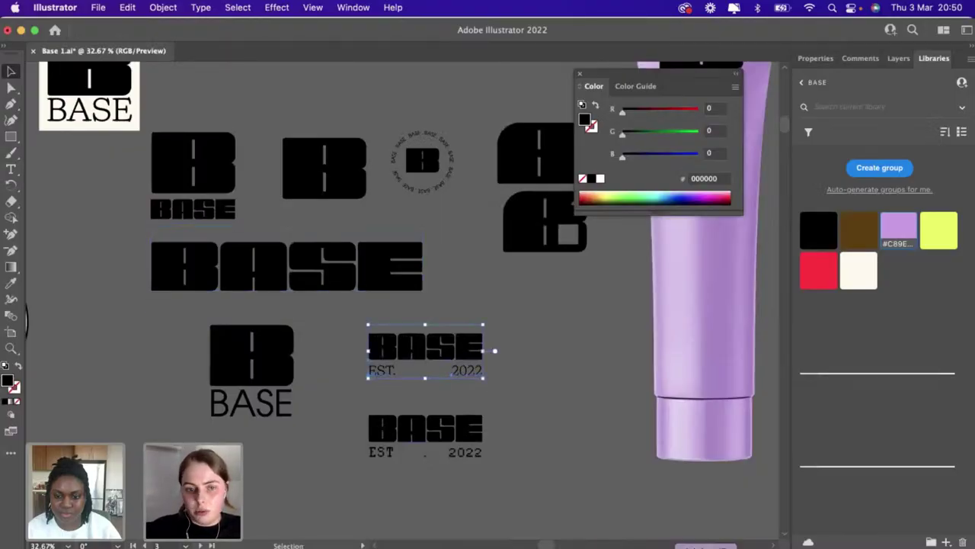
key("super+Tab")
key("super+v")
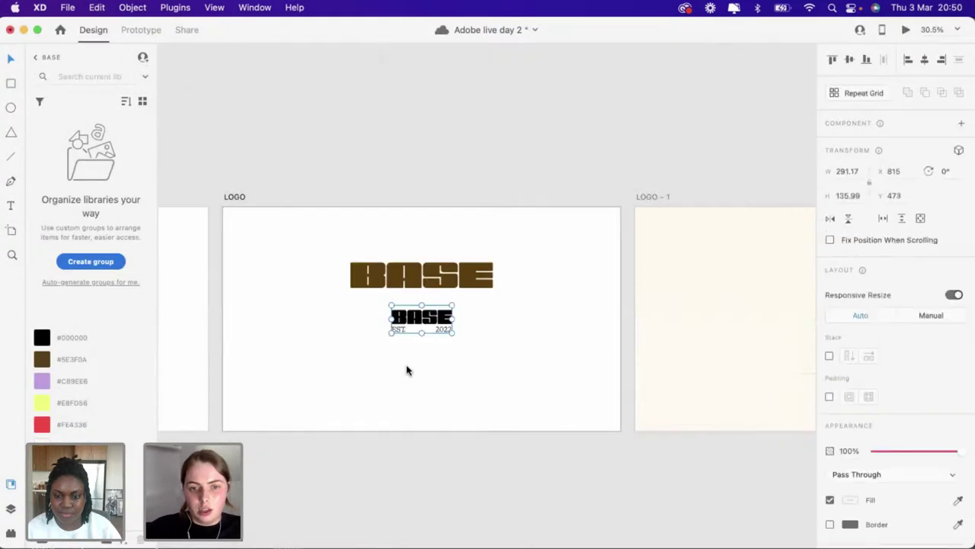
Enlarge the BASE EST. 2022 lockup, move it lower, and colour it brown #5E3F0A
left_click_drag(452, 332, 488, 359)
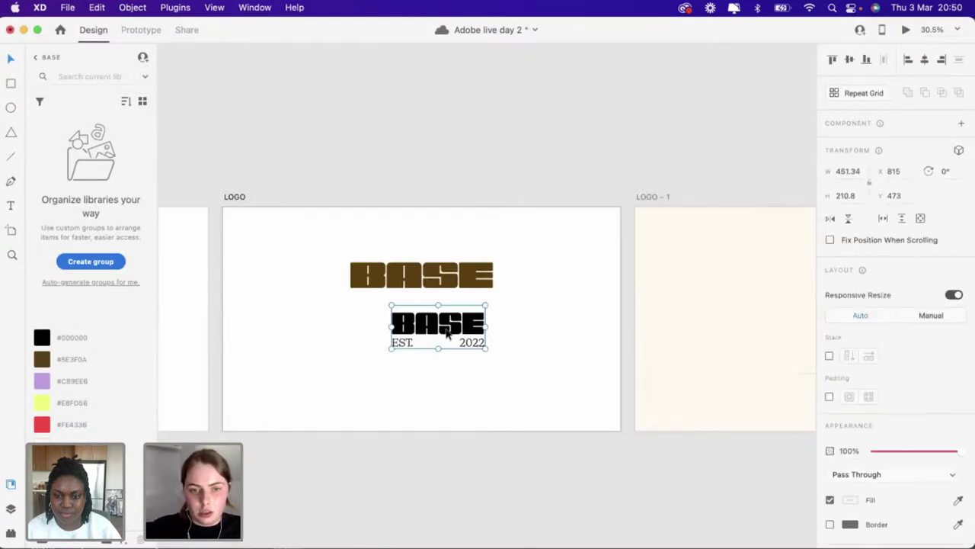
left_click_drag(425, 329, 425, 383)
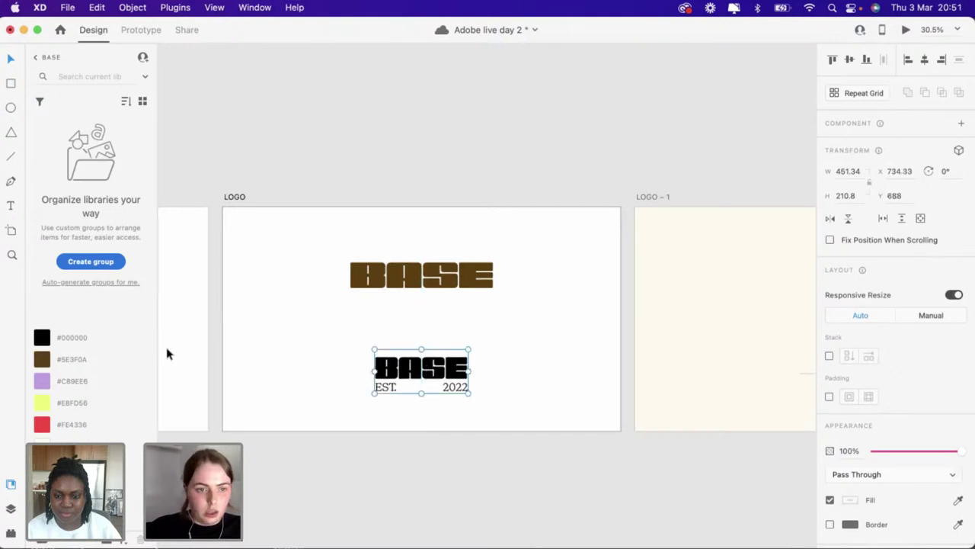
left_click(42, 364)
Copy the black B icon from Illustrator and paste it onto the LOGO artboard
key("super+Tab")
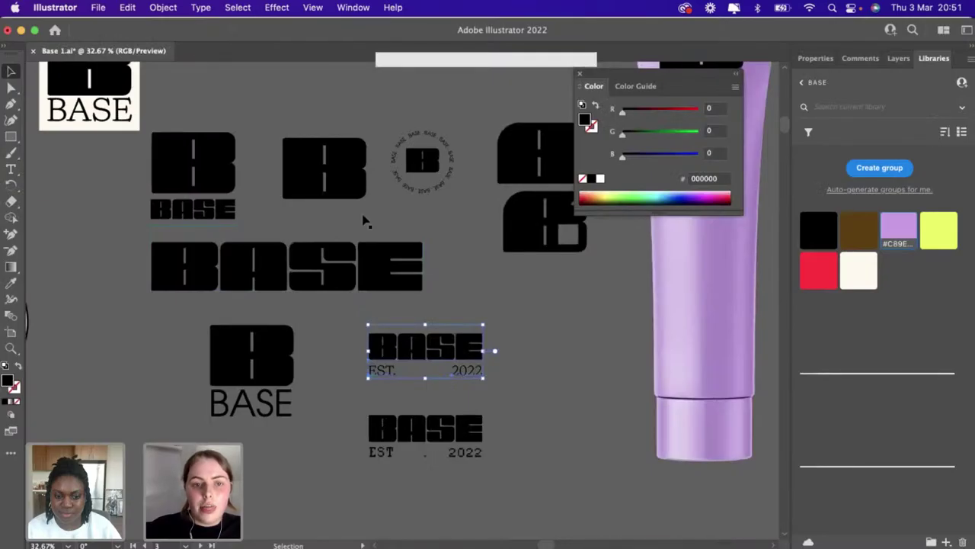
left_click(333, 145)
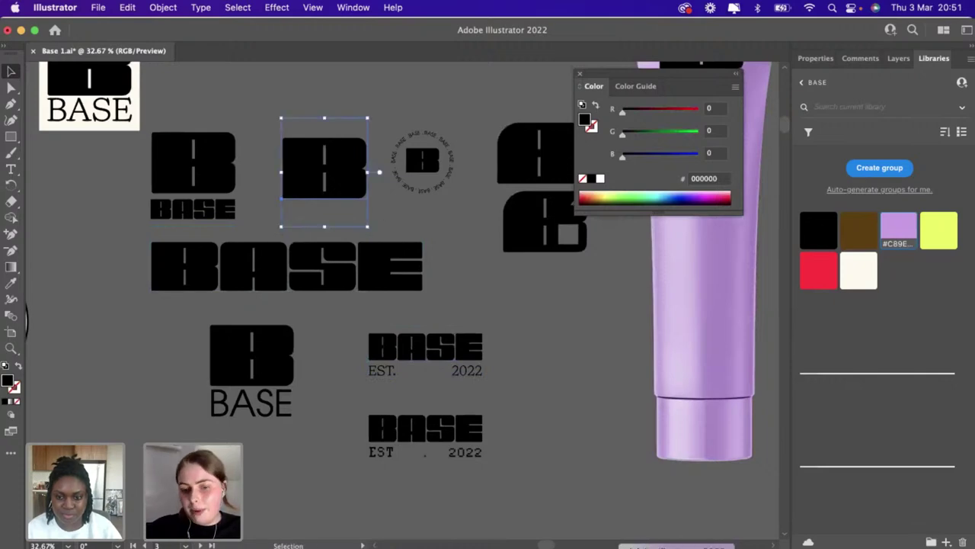
key("super+Tab")
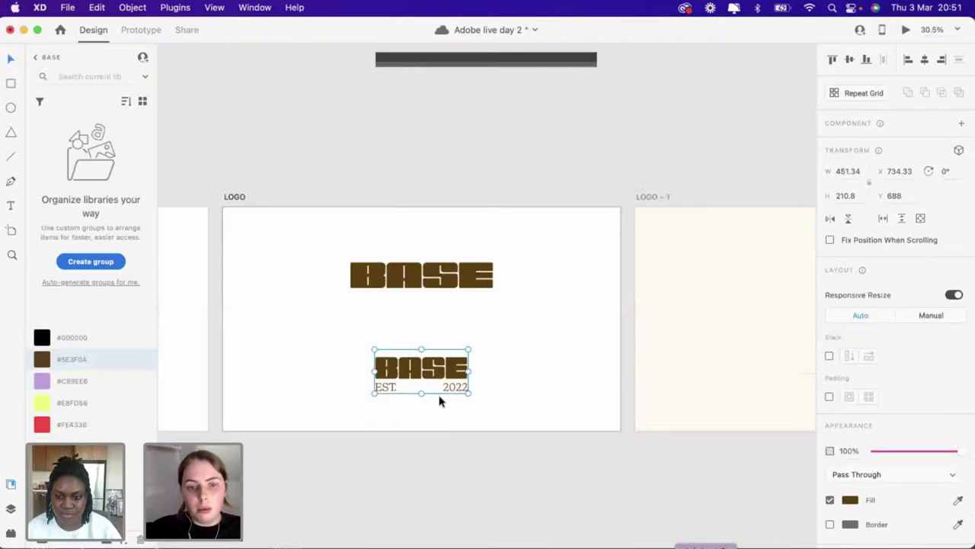
left_click(526, 363)
key("super+v")
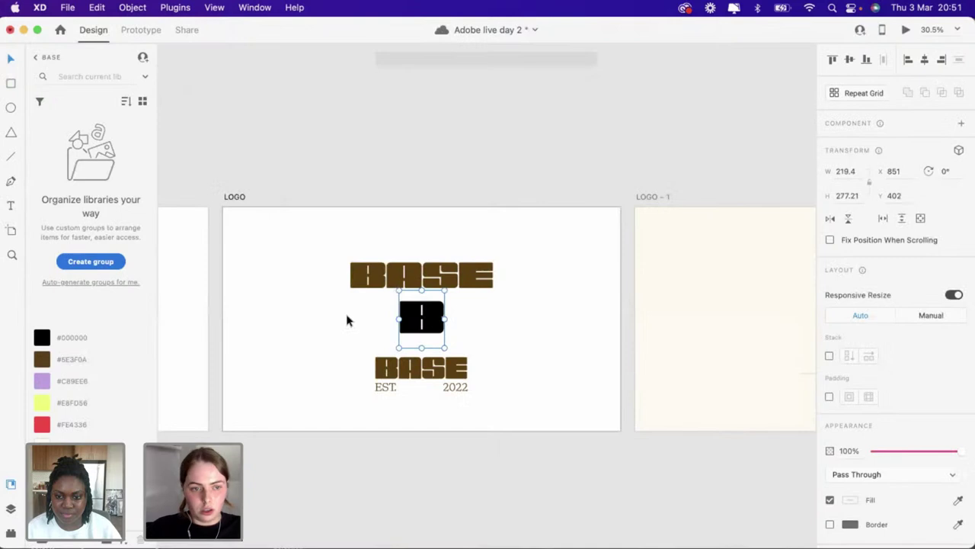
Colour the B mark brown and place it beside the BASE wordmark, shifting the pair left
left_click(76, 356)
left_click_drag(424, 328, 531, 282)
mouse_move(283, 239)
left_mouse_down()
mouse_move(576, 278)
mouse_move(549, 281)
left_mouse_up()
left_click_drag(394, 295, 296, 304)
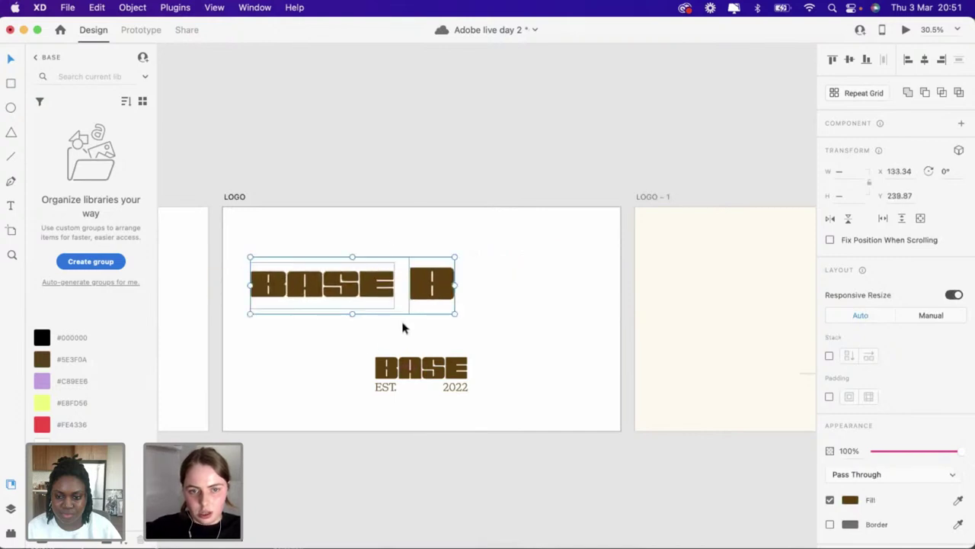
left_click(363, 344)
left_click(502, 399)
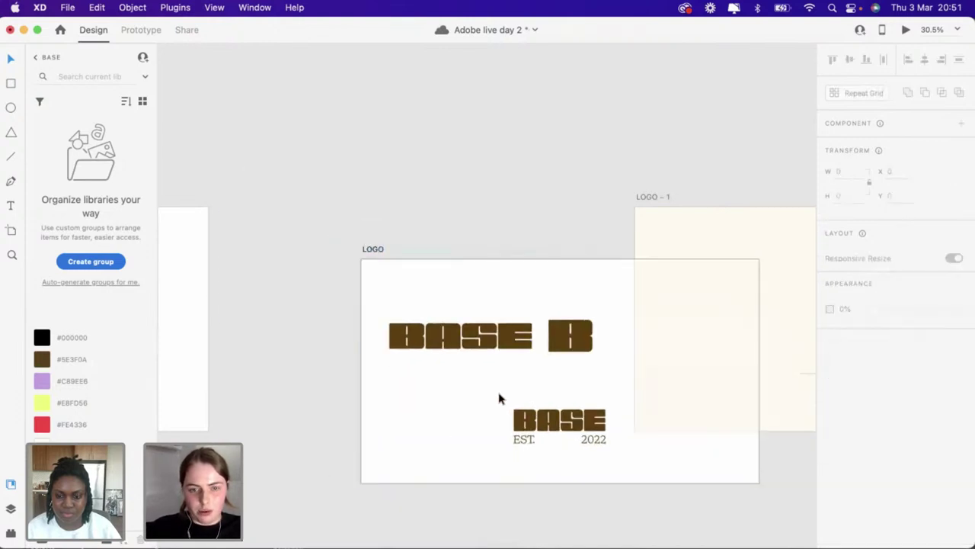
Move the BASE EST. 2022 logo beside the B so all three pieces form one row
left_click_drag(360, 344, 528, 408)
left_click_drag(422, 374, 518, 287)
left_click(259, 249)
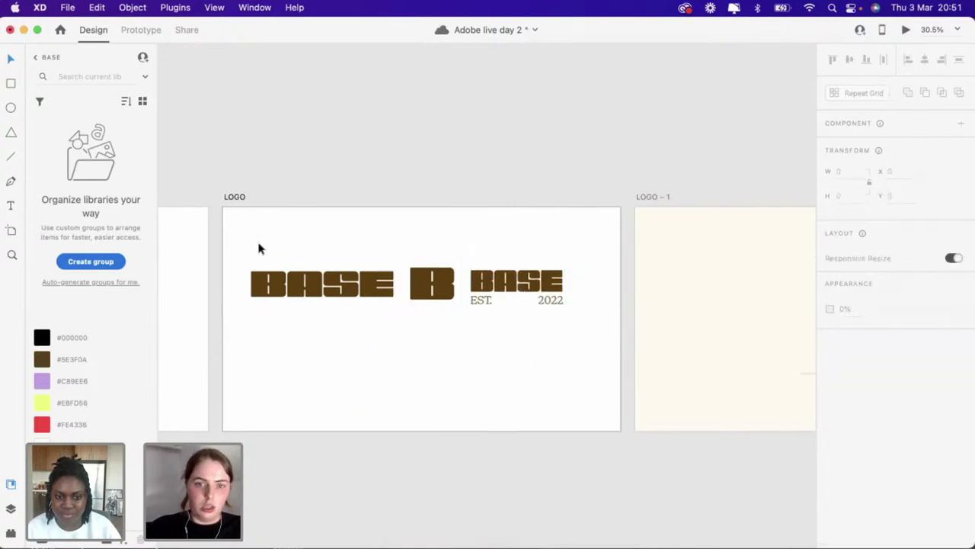
left_click_drag(293, 297, 458, 264)
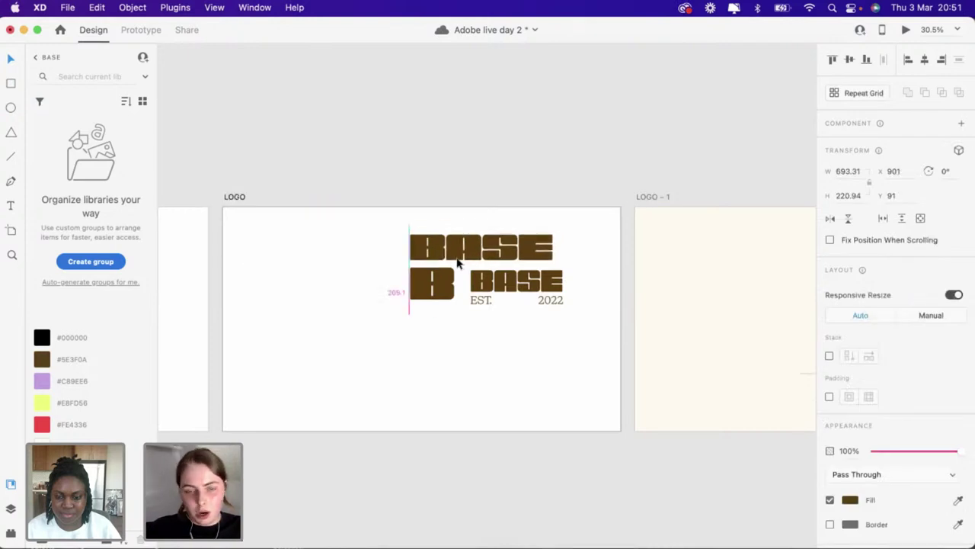
left_click_drag(458, 264, 458, 264)
key("cmd+z")
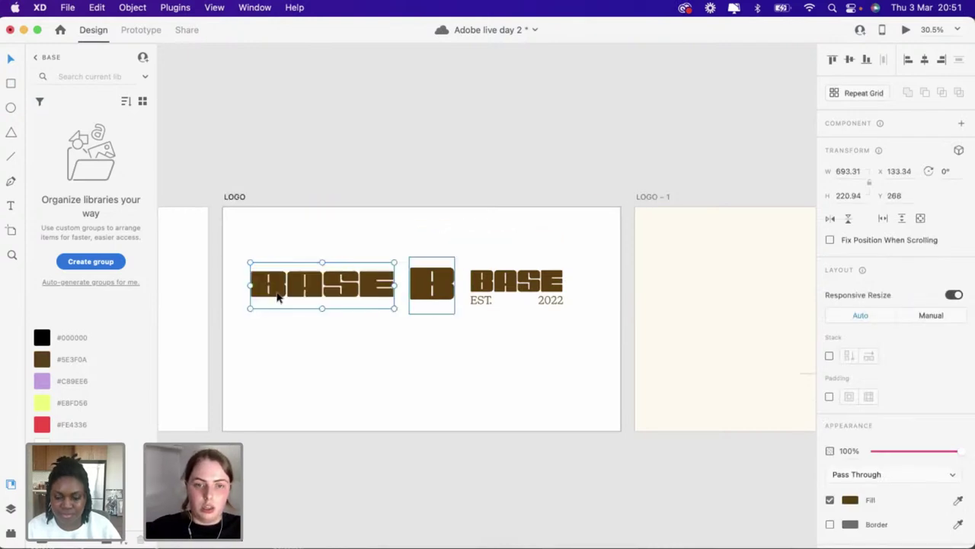
left_click_drag(248, 242, 547, 319)
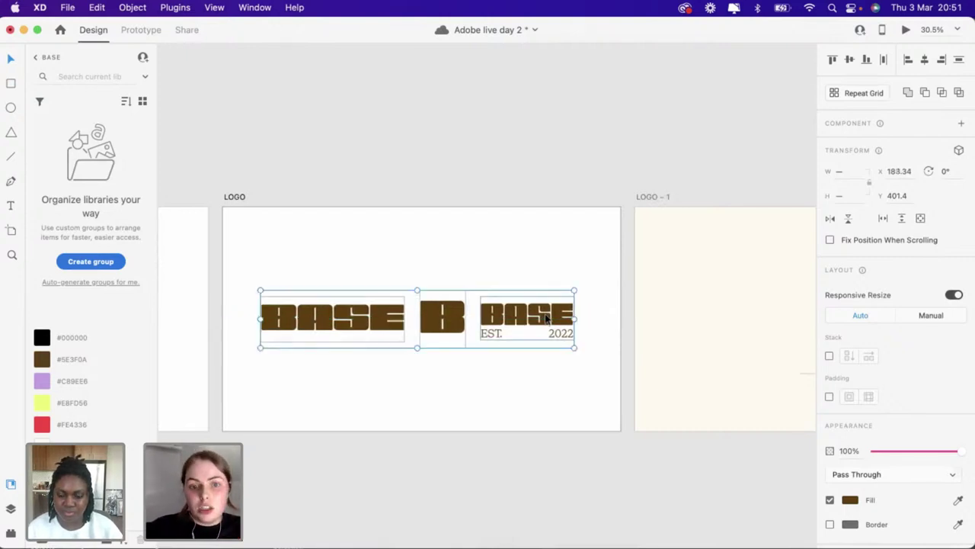
left_click(411, 184)
scroll(411, 183, "right", 10)
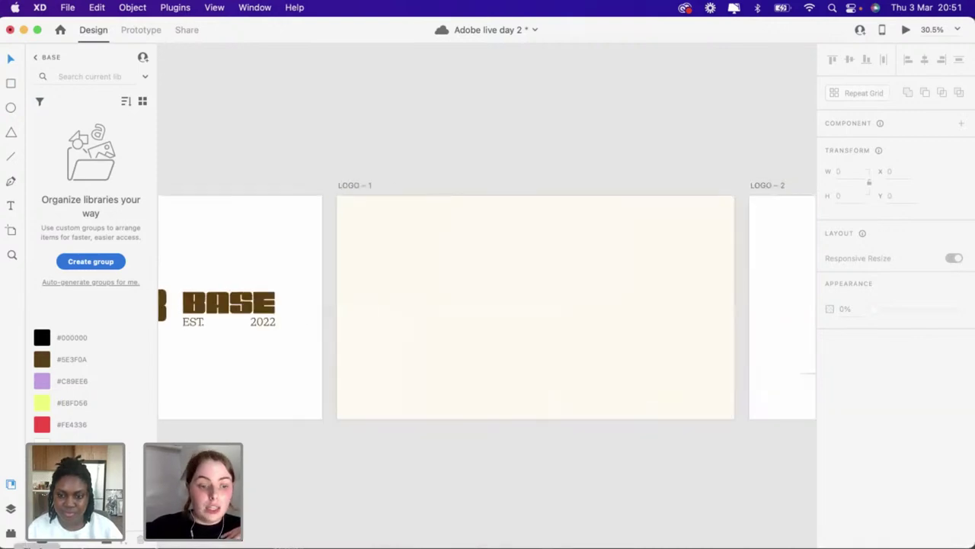
Drag the white-haired woman stock photo from the stock imagery folder onto LOGO – 1
key("super+Tab")
left_click_drag(157, 449, 134, 488)
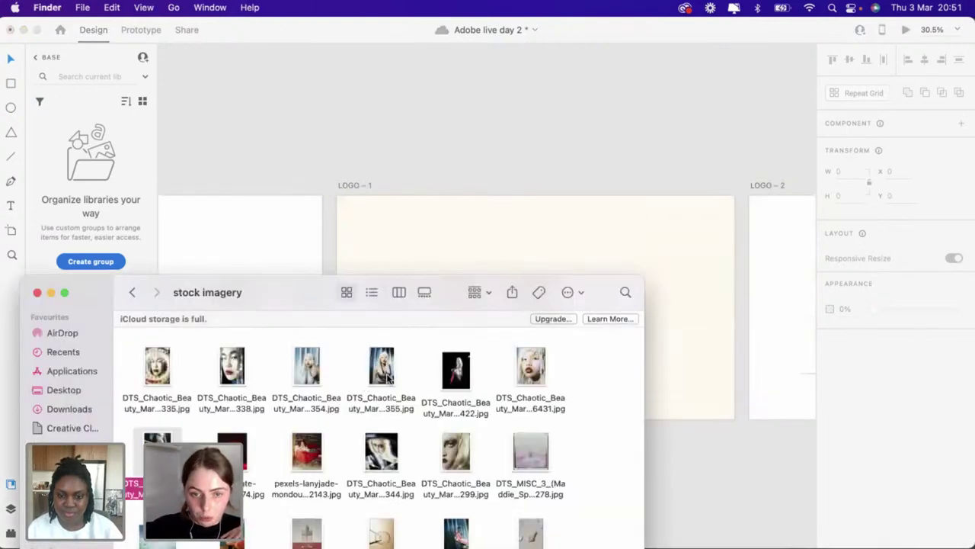
left_click_drag(389, 377, 451, 212)
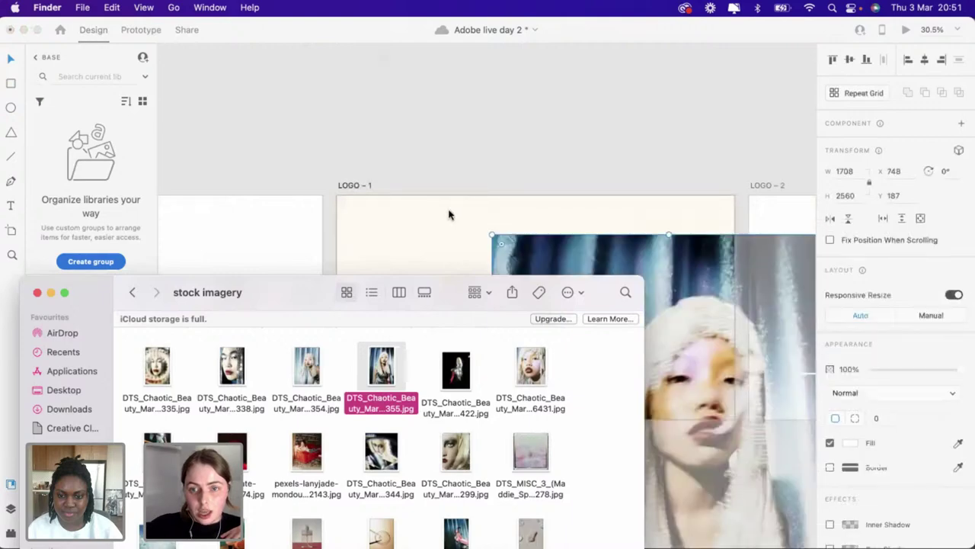
scroll(449, 215, "down", 5)
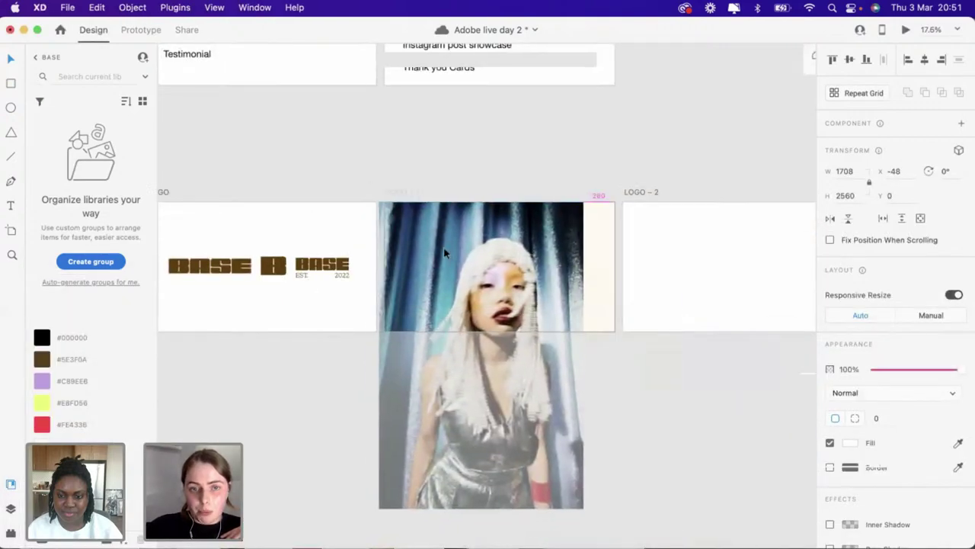
left_click(447, 248)
scroll(541, 306, "down", 3)
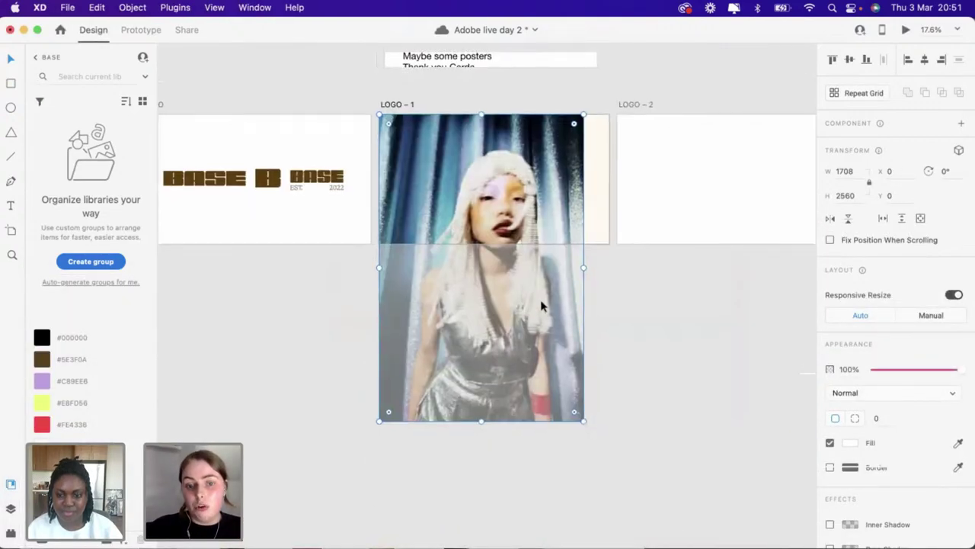
left_click(573, 393)
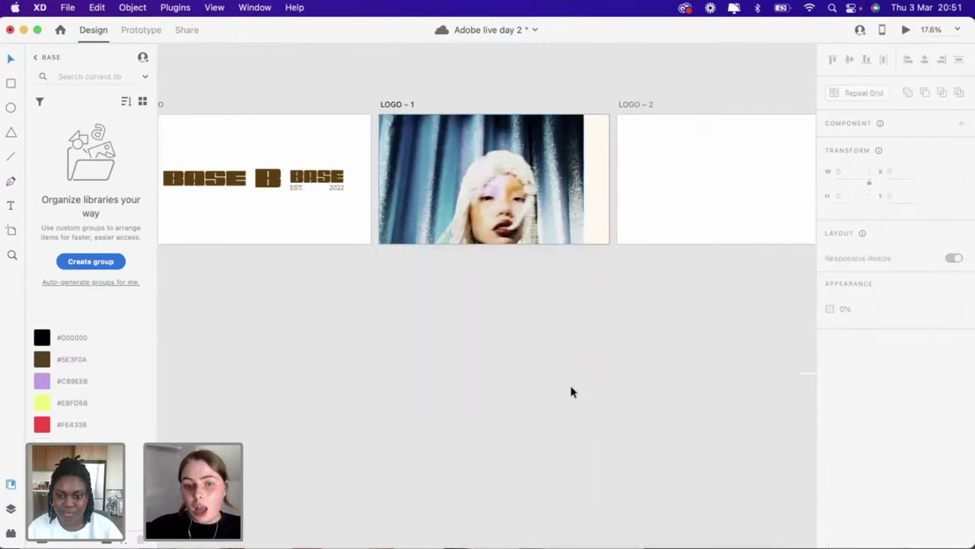
Enlarge the stock photo until it covers the whole LOGO – 1 artboard
left_click(508, 194)
left_click_drag(585, 415, 719, 528)
scroll(583, 396, "down", 5)
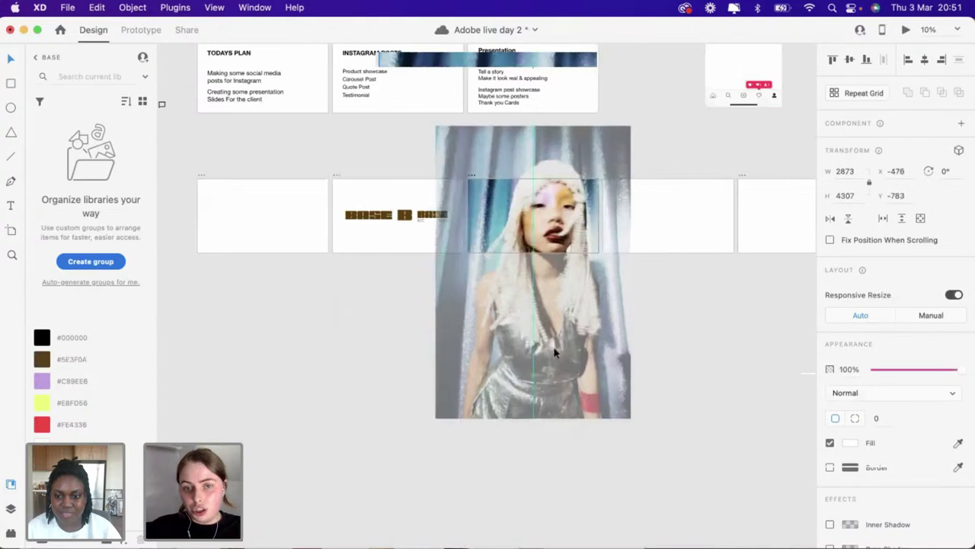
left_click(476, 373)
scroll(514, 329, "up", 5)
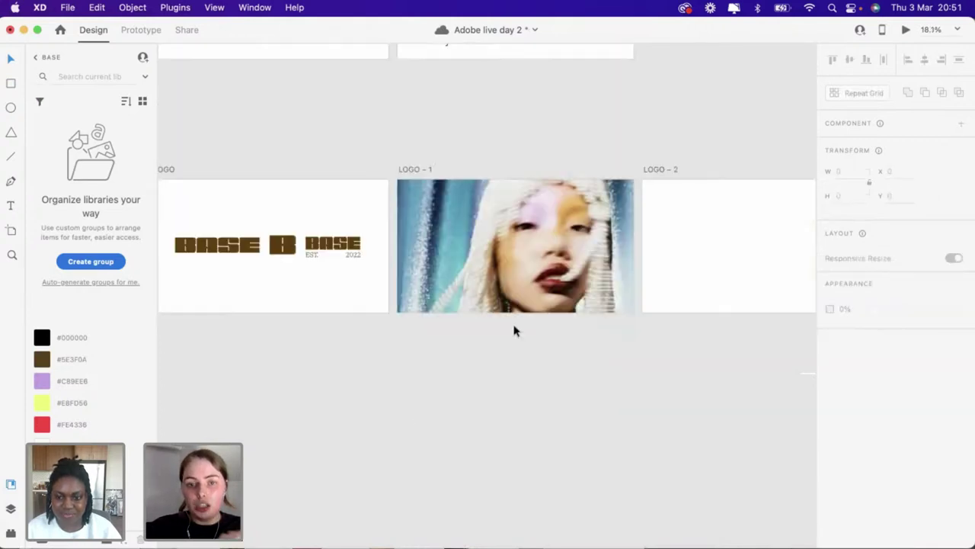
scroll(514, 329, "left", 2)
scroll(514, 329, "up", 2)
Move the BASE wordmark to the centre of the LOGO – 1 photo and colour it red #FE4336
left_click(282, 286)
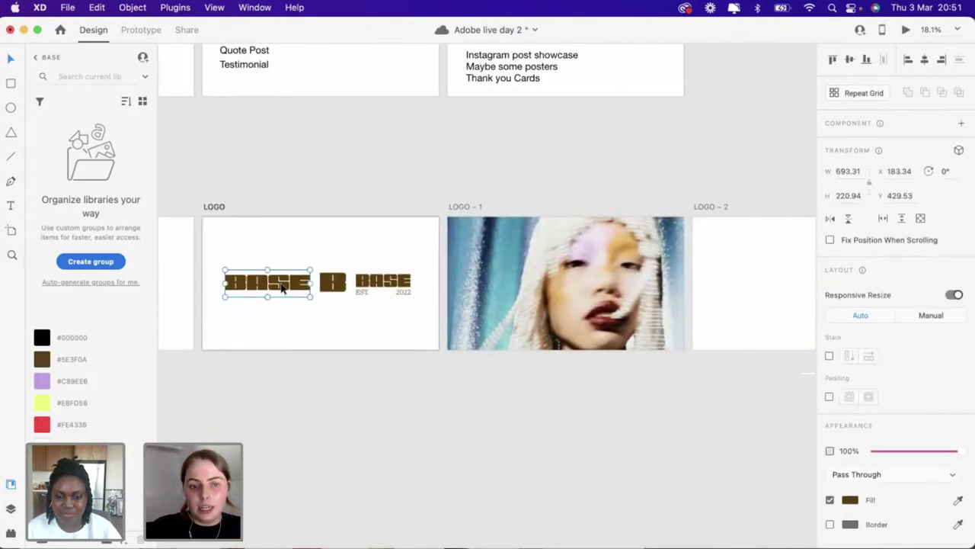
scroll(282, 287, "up", 5)
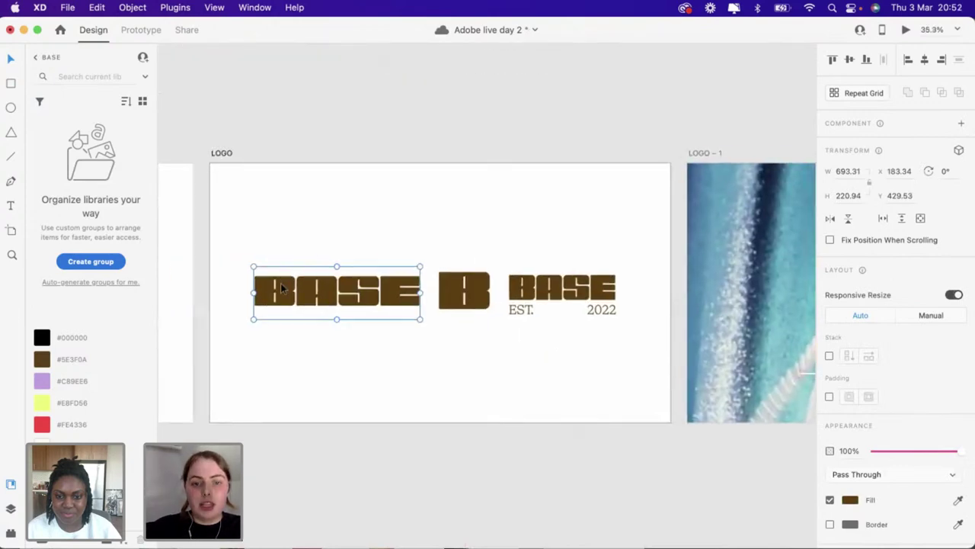
scroll(280, 283, "right", 10)
scroll(280, 282, "up", 2)
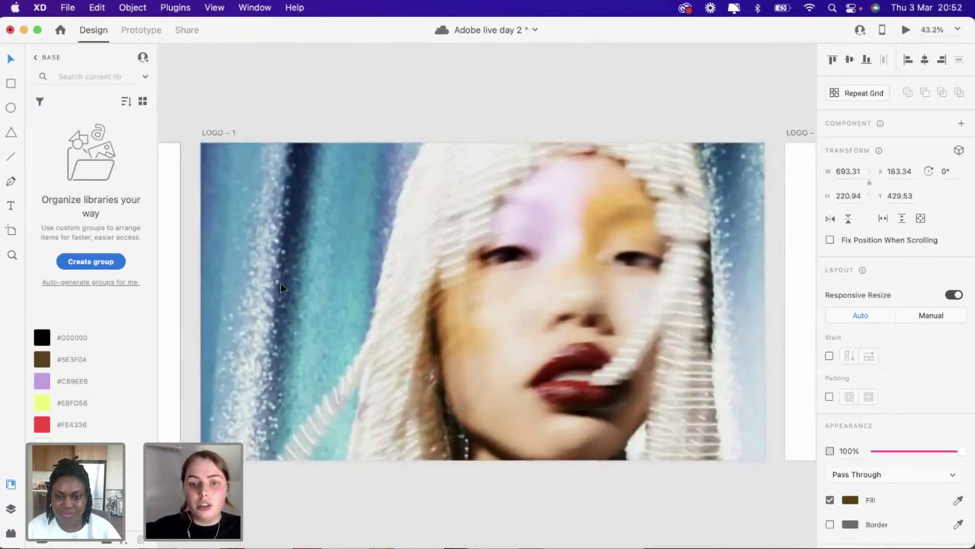
left_click_drag(255, 287, 299, 290)
left_click_drag(226, 291, 550, 292)
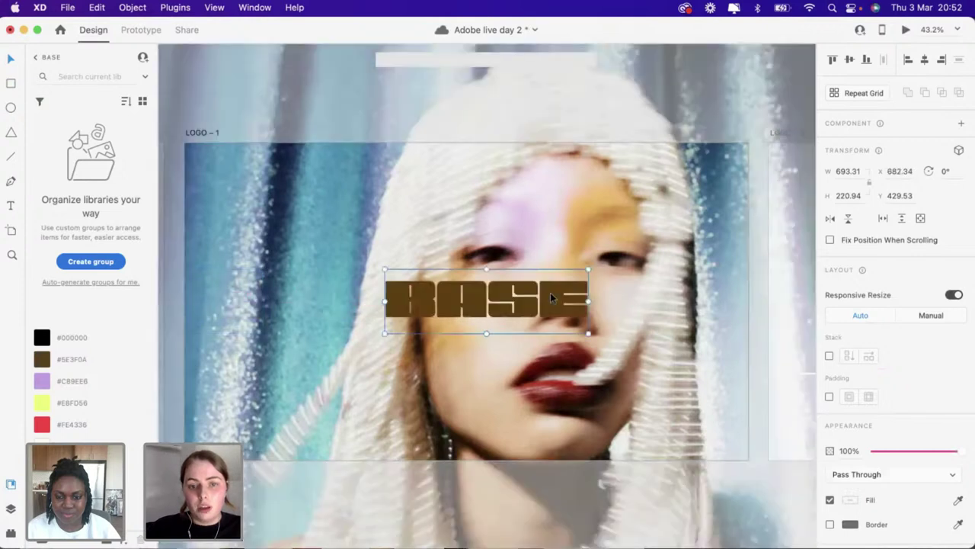
left_click(41, 404)
left_click(42, 381)
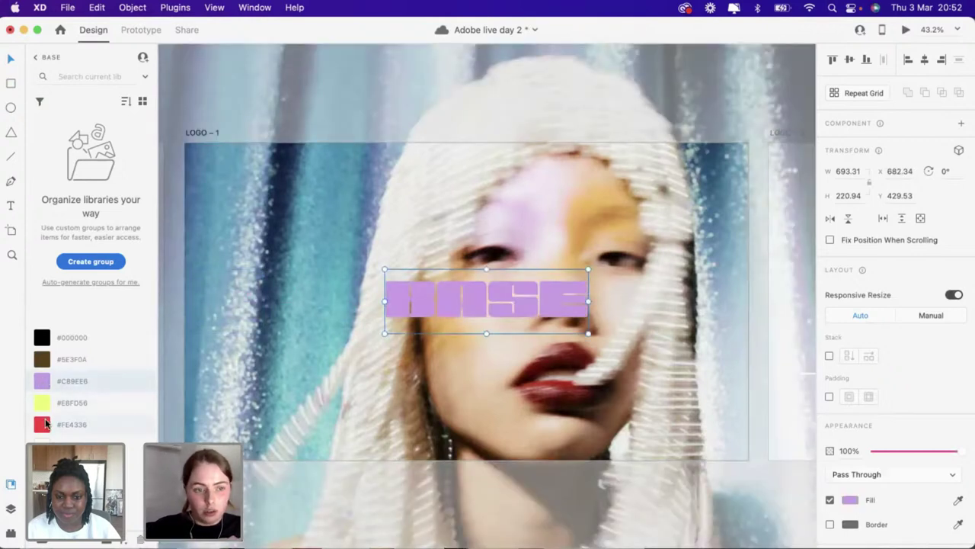
left_click(44, 424)
scroll(509, 151, "up", 3)
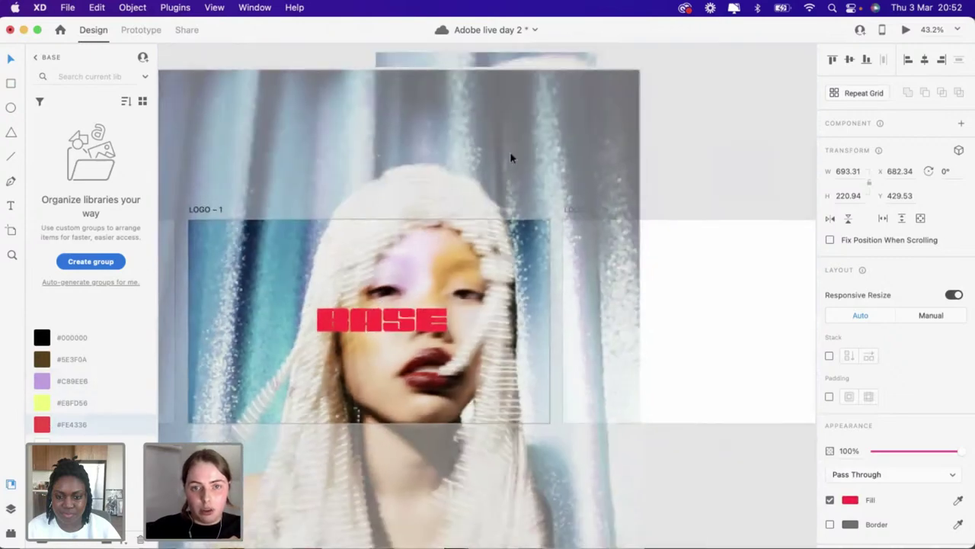
scroll(398, 345, "down", 3)
Give the red BASE wordmark a black border and enlarge it slightly
left_click(398, 344)
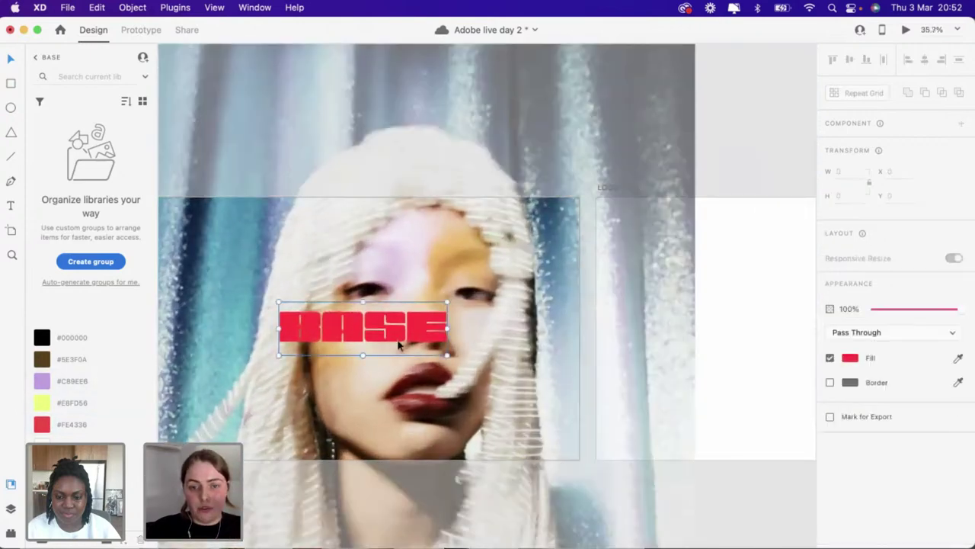
left_click(830, 526)
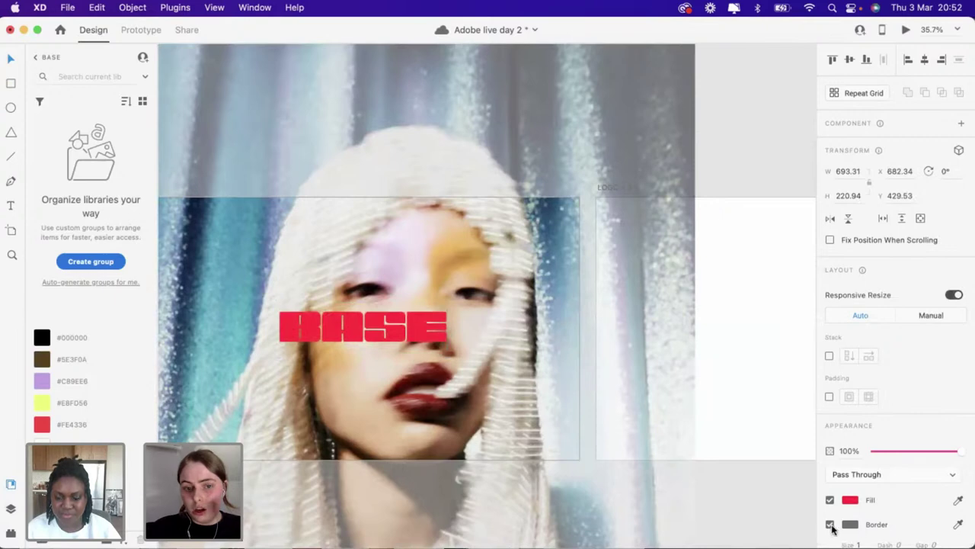
left_click(851, 526)
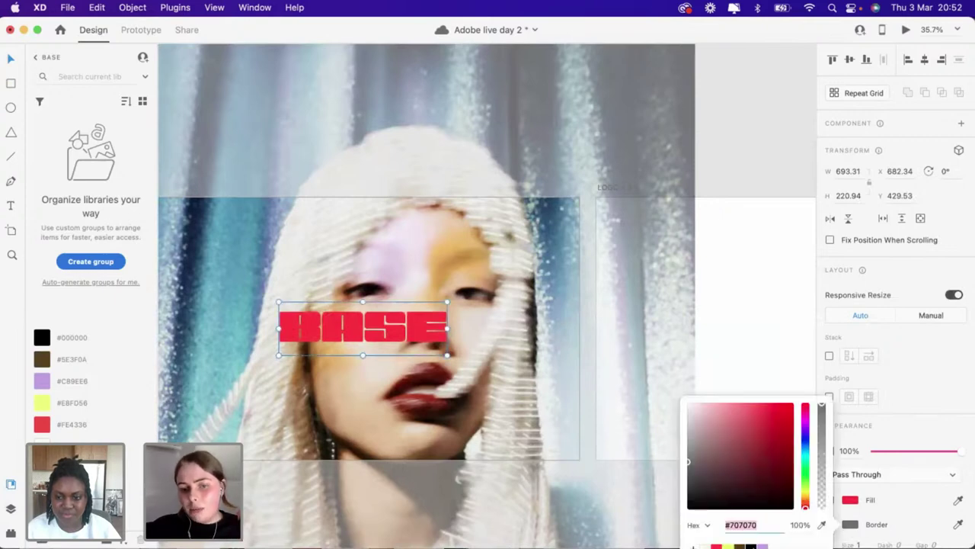
left_click(764, 338)
scroll(664, 337, "down", 3)
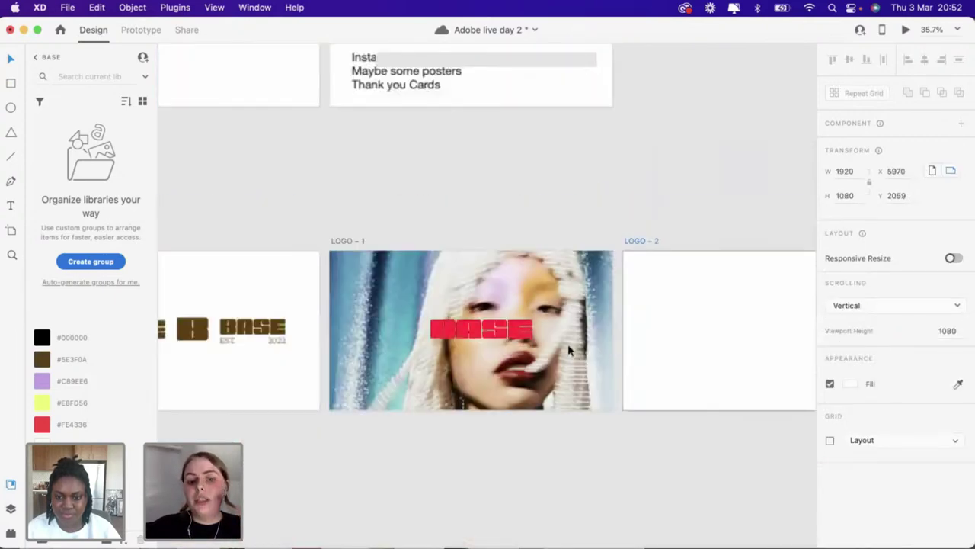
scroll(568, 343, "up", 2)
left_click(550, 356)
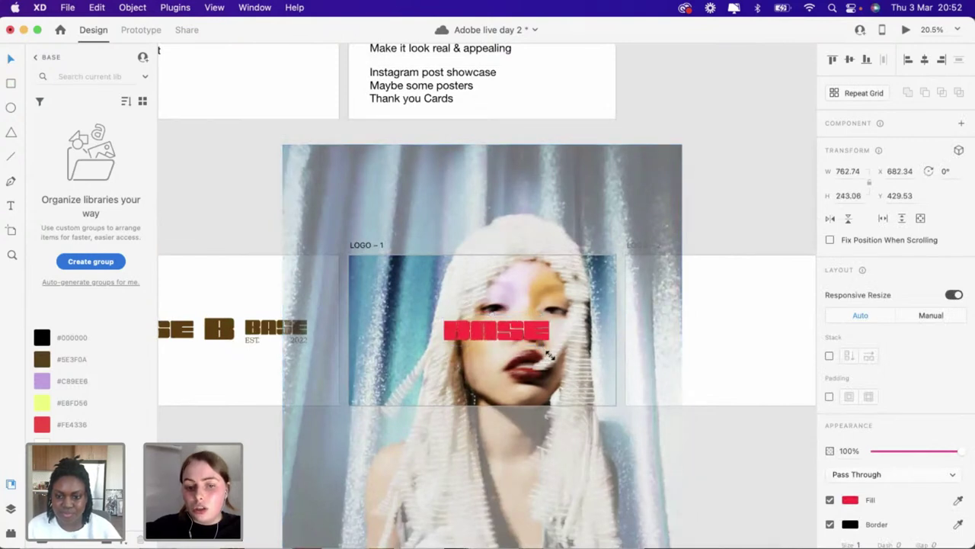
left_click_drag(550, 355, 498, 335)
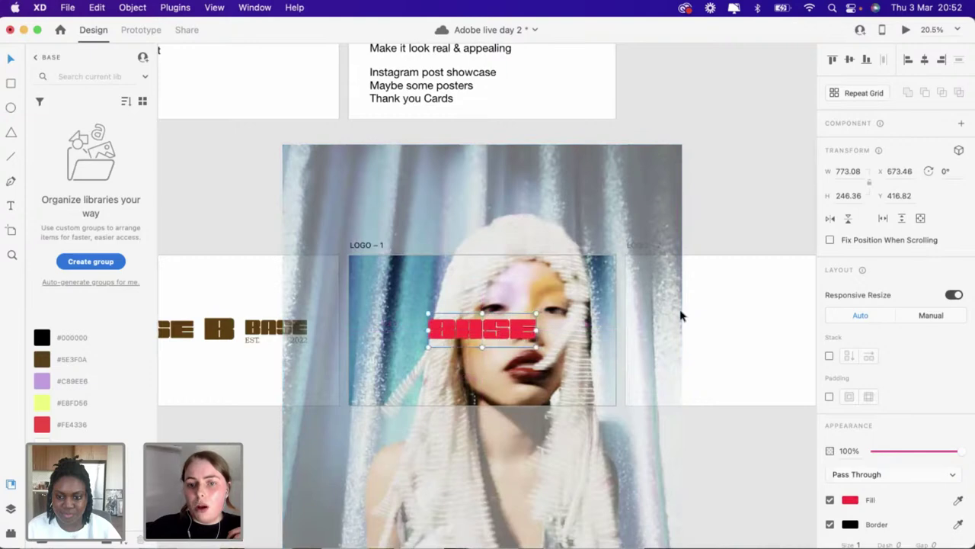
left_click(703, 237)
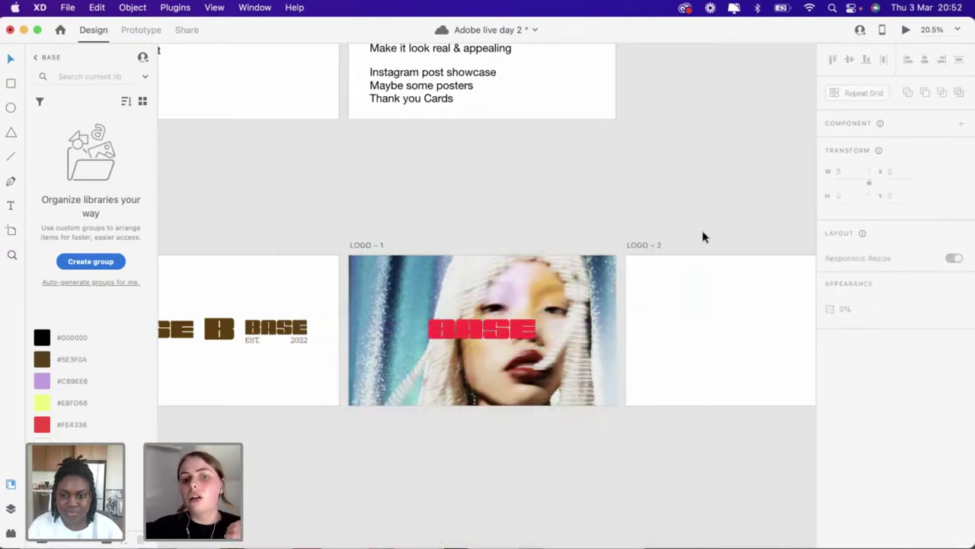
Delete the empty LOGO – 2 artboard
scroll(703, 237, "down", 2)
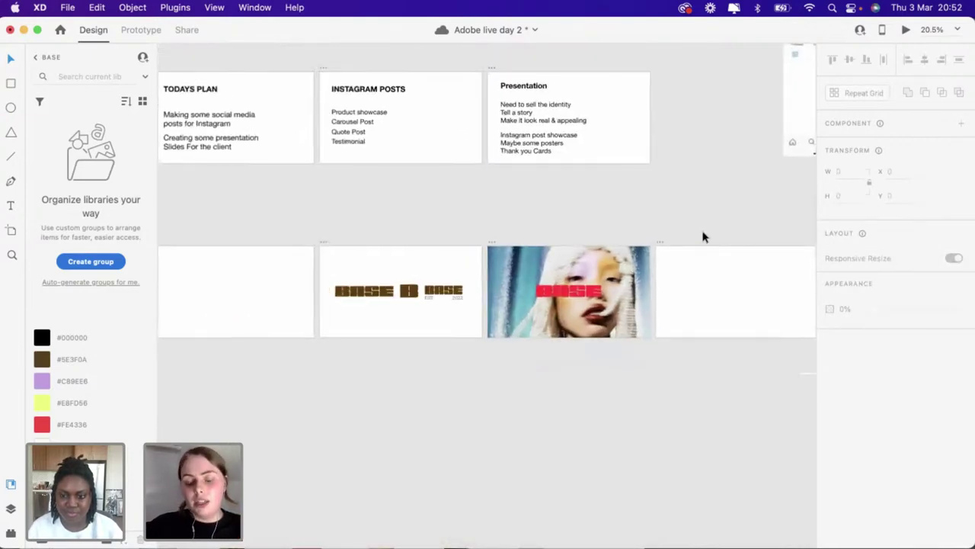
scroll(702, 237, "right", 3)
scroll(702, 236, "up", 2)
scroll(702, 237, "left", 2)
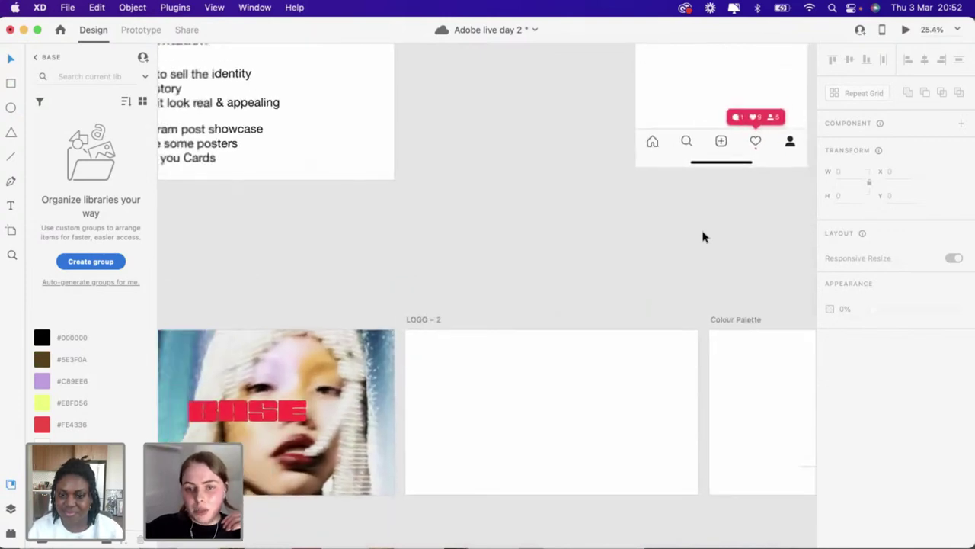
scroll(702, 237, "down", 1)
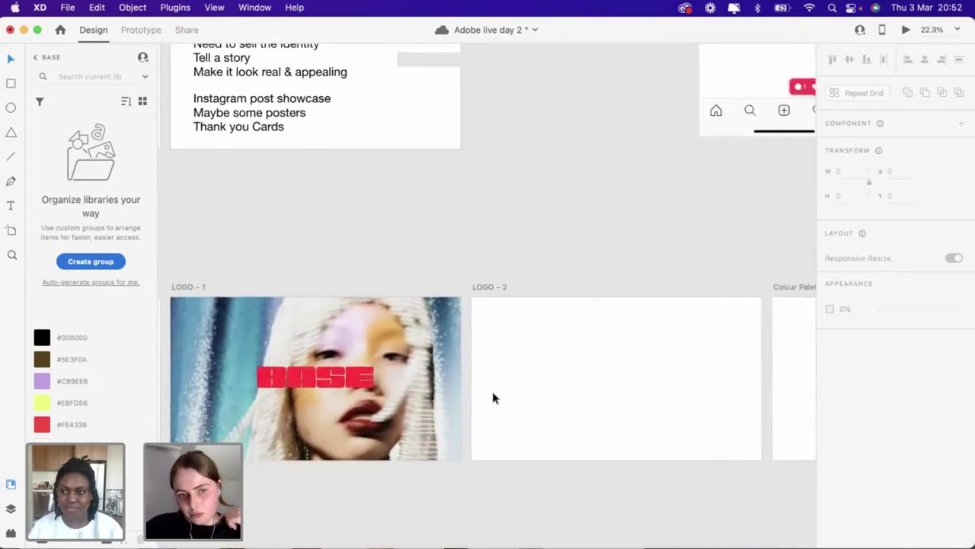
scroll(492, 397, "down", 2)
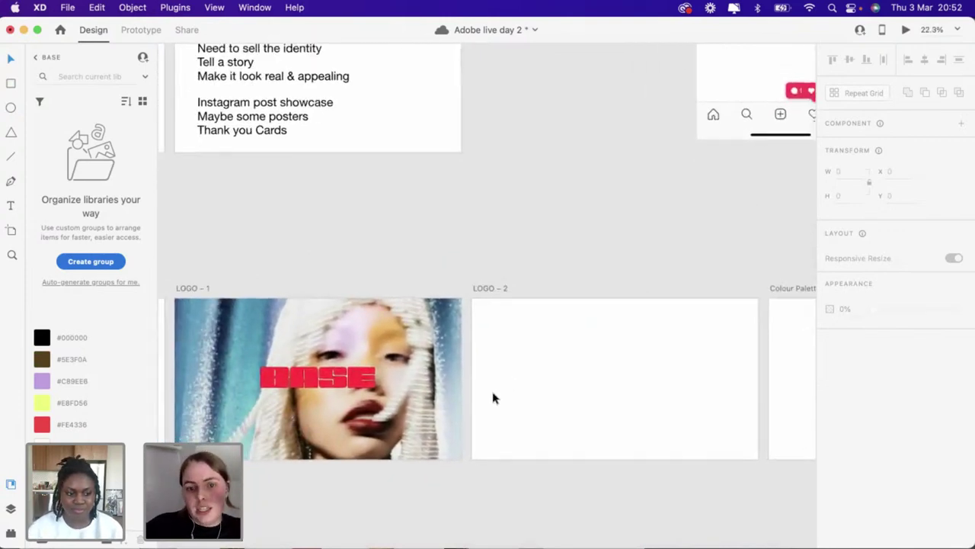
left_click(448, 330)
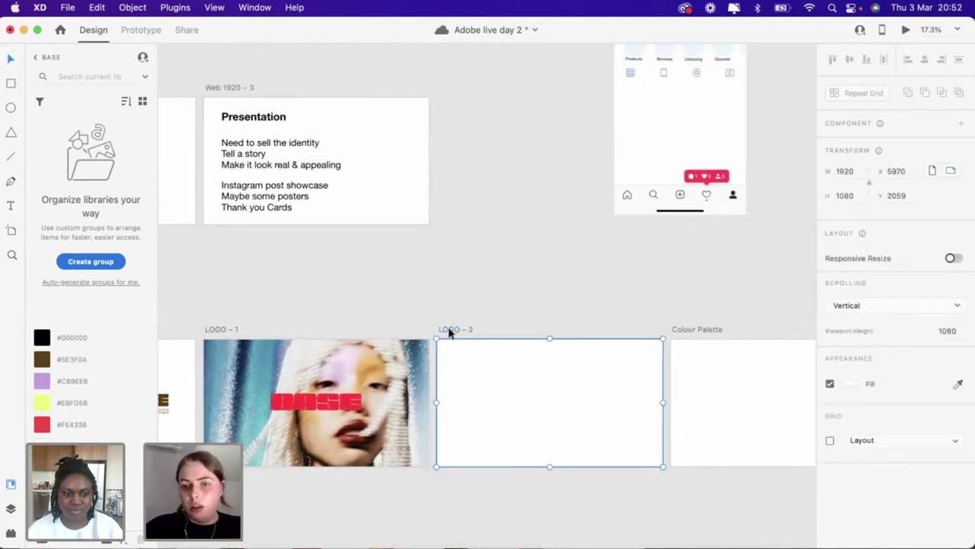
key("Delete")
Move the Colour Palette artboard left so it sits beside LOGO – 1
left_click_drag(684, 333, 451, 332)
scroll(451, 332, "left", 3)
scroll(451, 332, "down", 5)
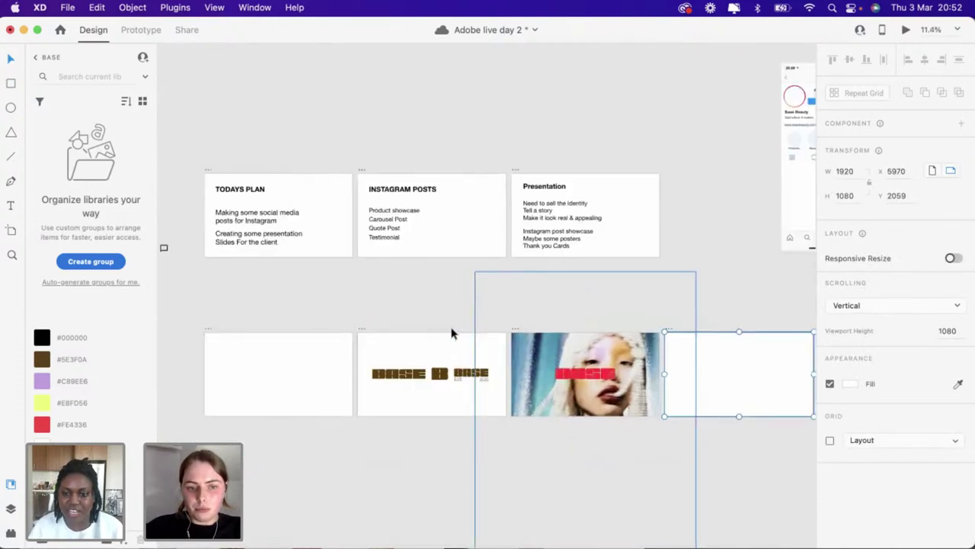
scroll(495, 358, "right", 3)
scroll(573, 379, "up", 6)
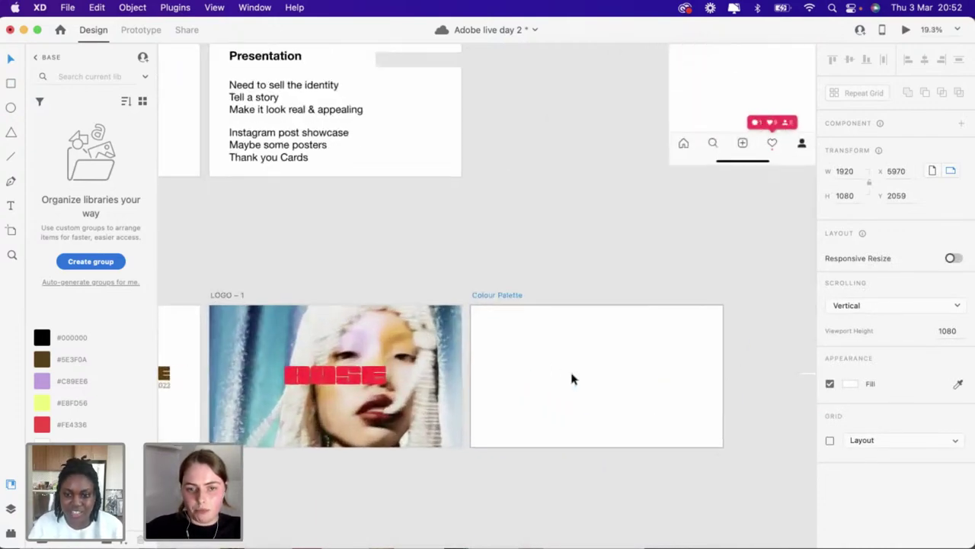
Draw a borderless black bar at the artboard's left edge with a borderless cream circle at its bottom
left_click(10, 84)
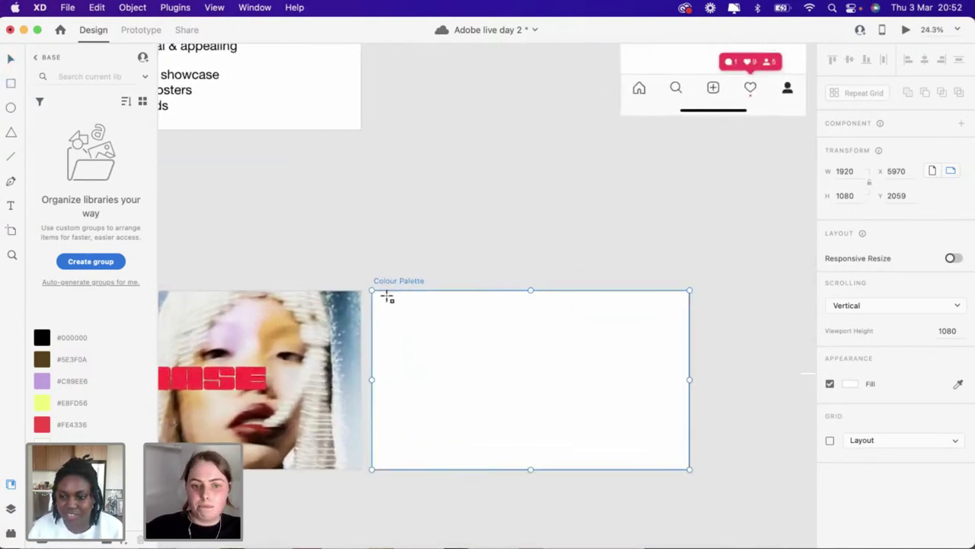
left_click_drag(377, 294, 472, 467)
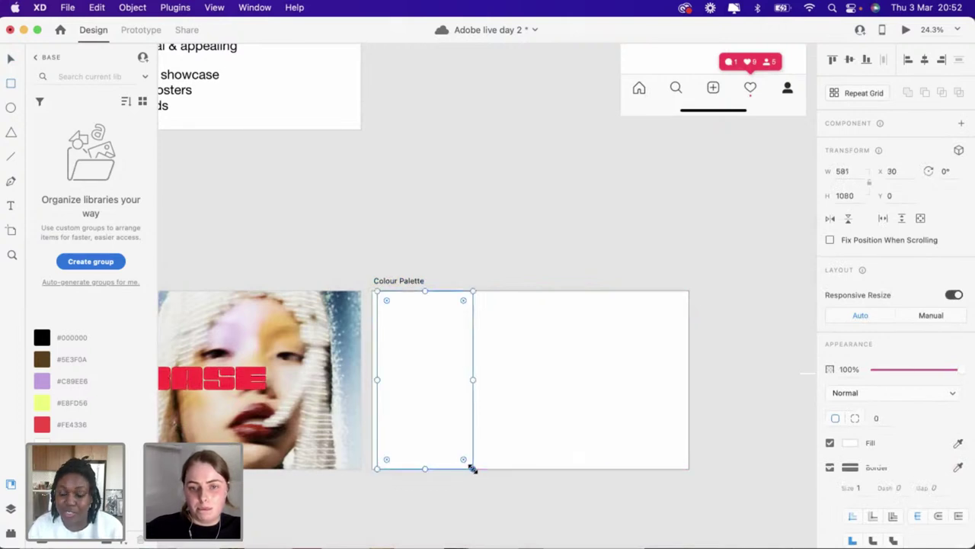
left_click(830, 467)
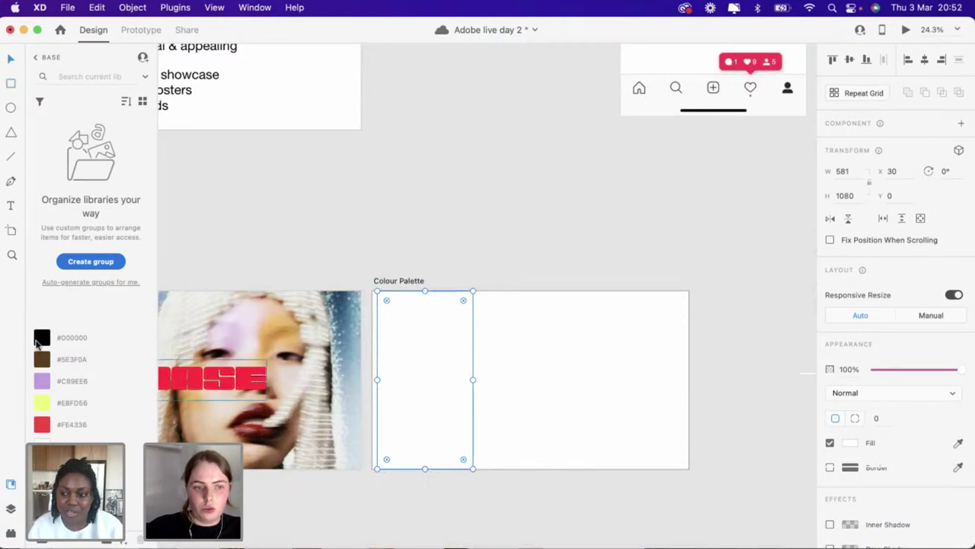
left_click(40, 340)
left_click_drag(452, 390, 450, 380)
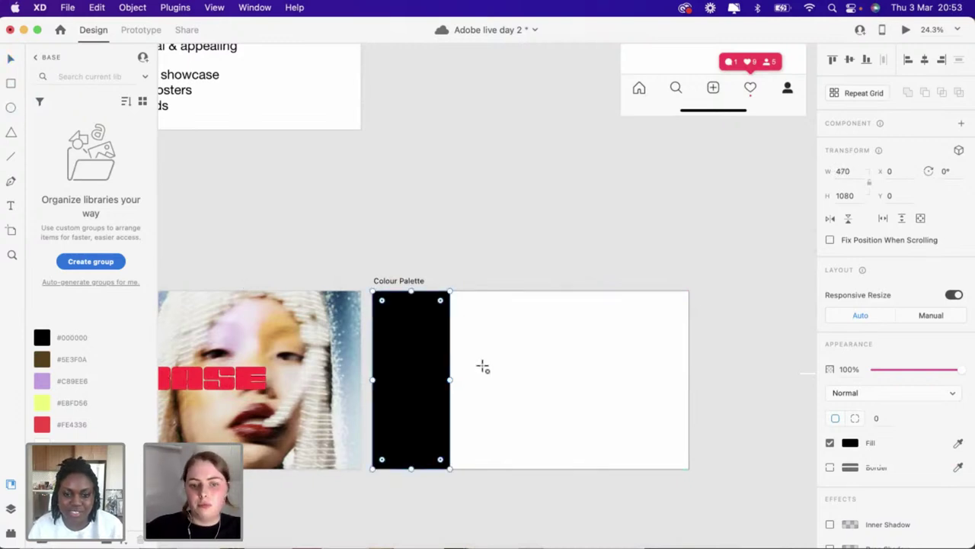
left_click_drag(475, 341, 529, 421)
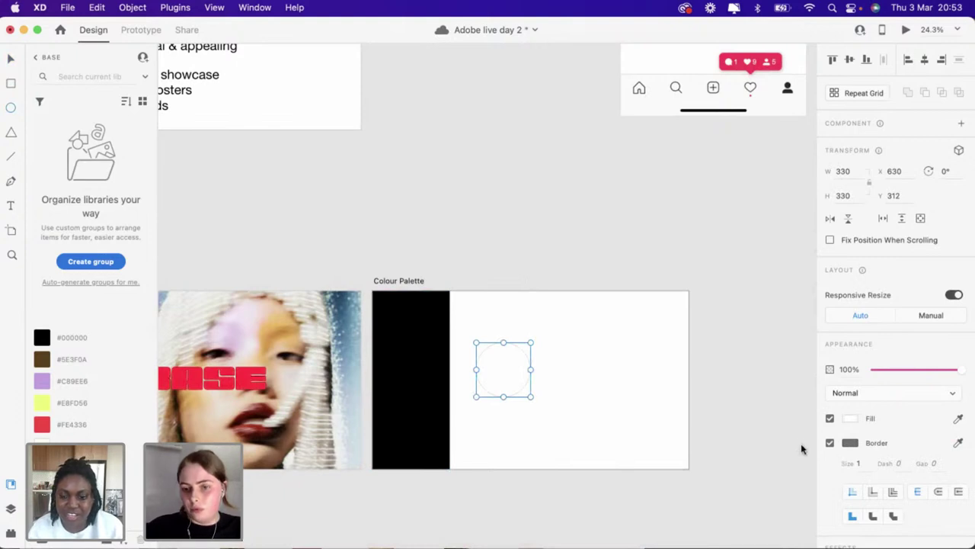
left_click(830, 443)
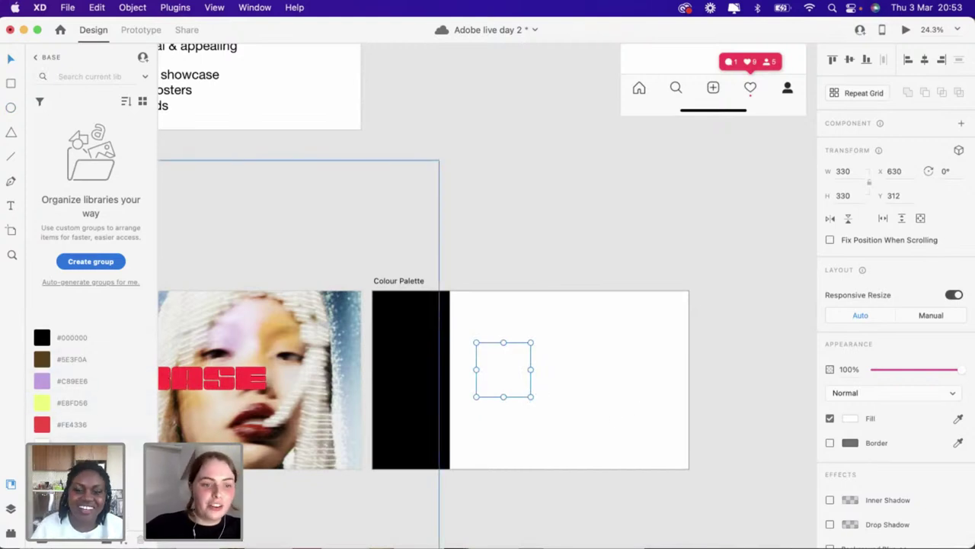
left_click_drag(497, 372, 418, 426)
Duplicate the column to the right, making it yellow #E8FD56 with a lilac #C89EE6 circle on top
left_click_drag(499, 370, 408, 412)
left_click_drag(408, 381, 483, 378)
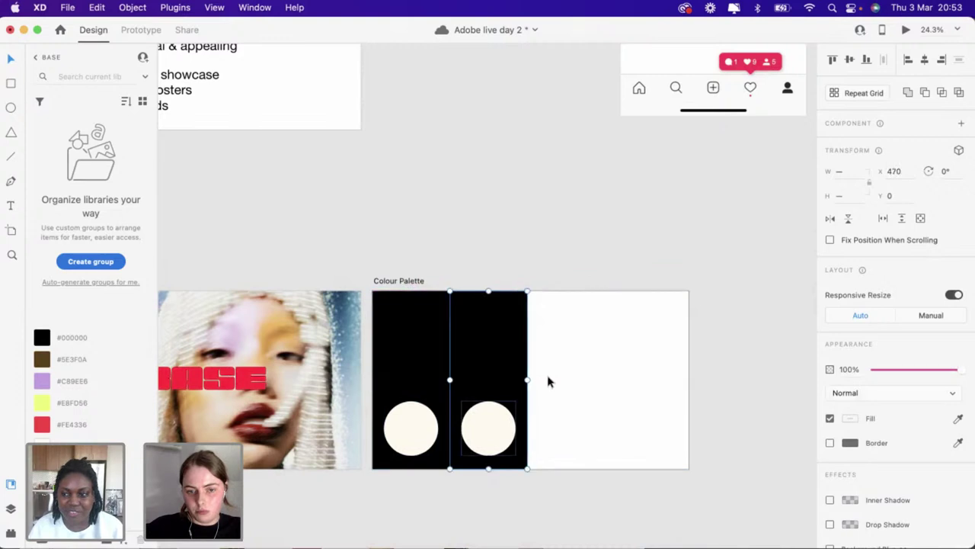
double_click(503, 432)
left_click_drag(497, 436, 503, 342)
left_click(492, 448)
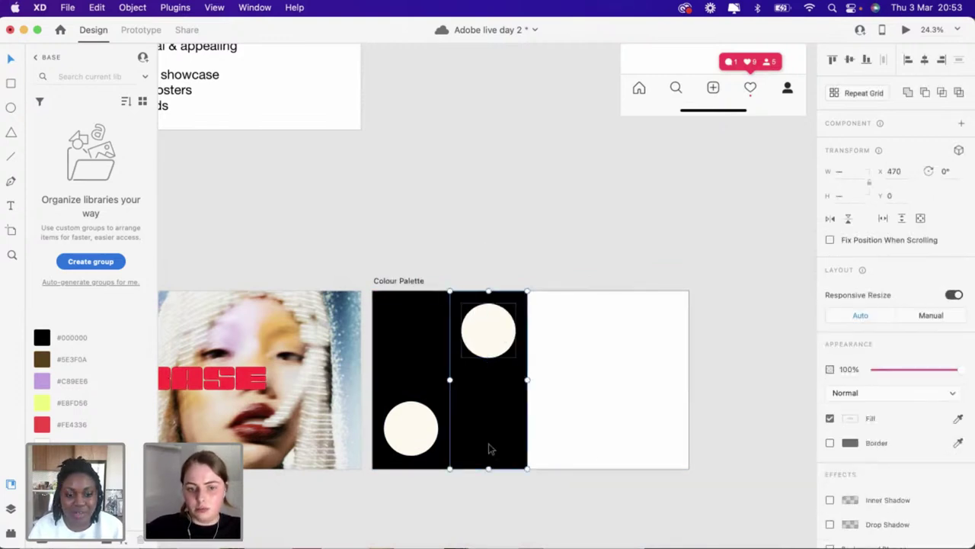
left_click_drag(490, 449, 492, 449)
left_click(588, 416)
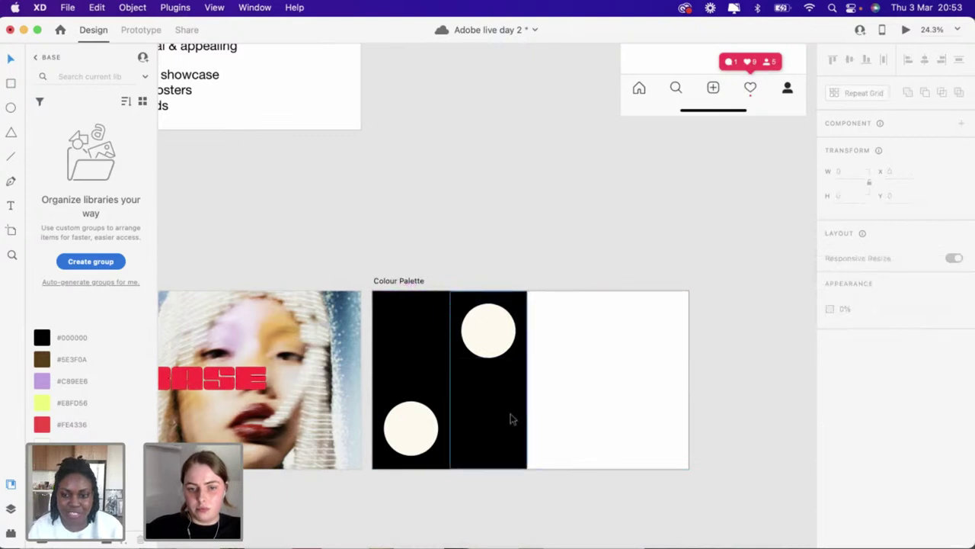
left_click(511, 419)
left_click(44, 406)
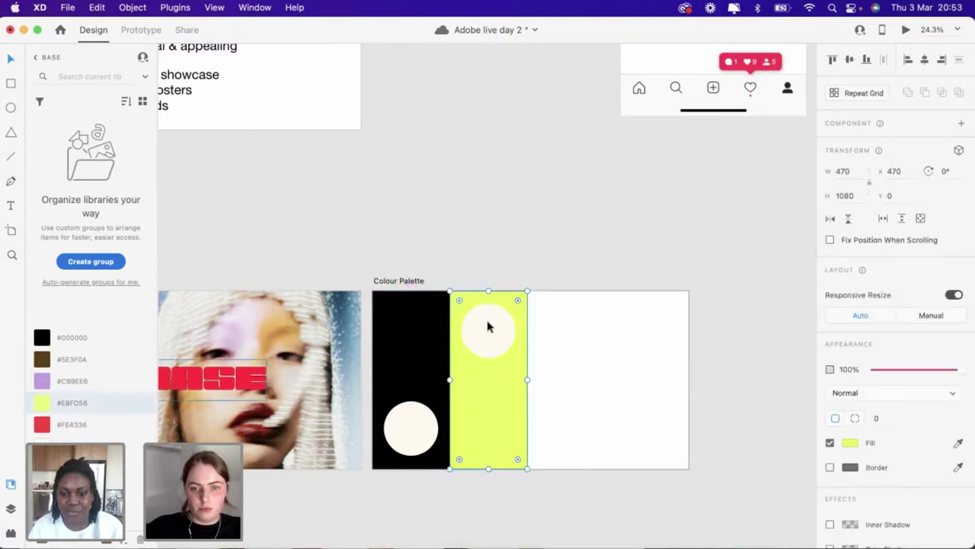
left_click(488, 326)
left_click(42, 382)
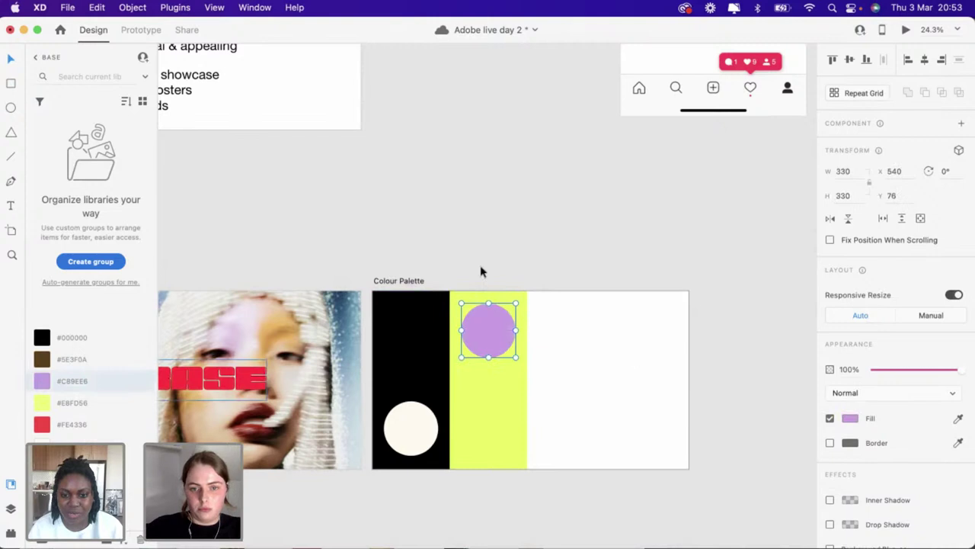
Make a third column red #FE4336 with a brown #5E3F0A circle
left_click_drag(481, 267, 522, 529)
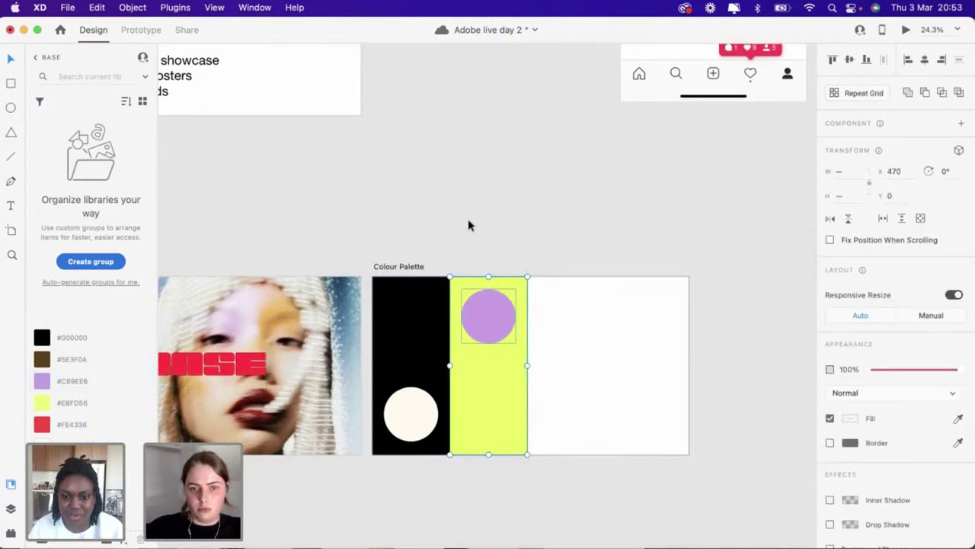
left_click(439, 496)
left_click_drag(428, 475, 568, 357)
double_click(573, 316)
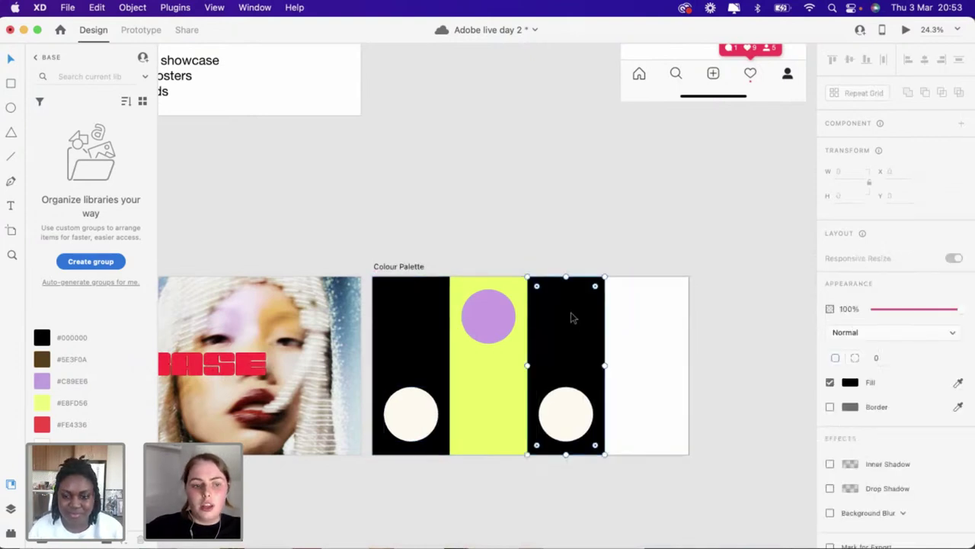
left_click(38, 427)
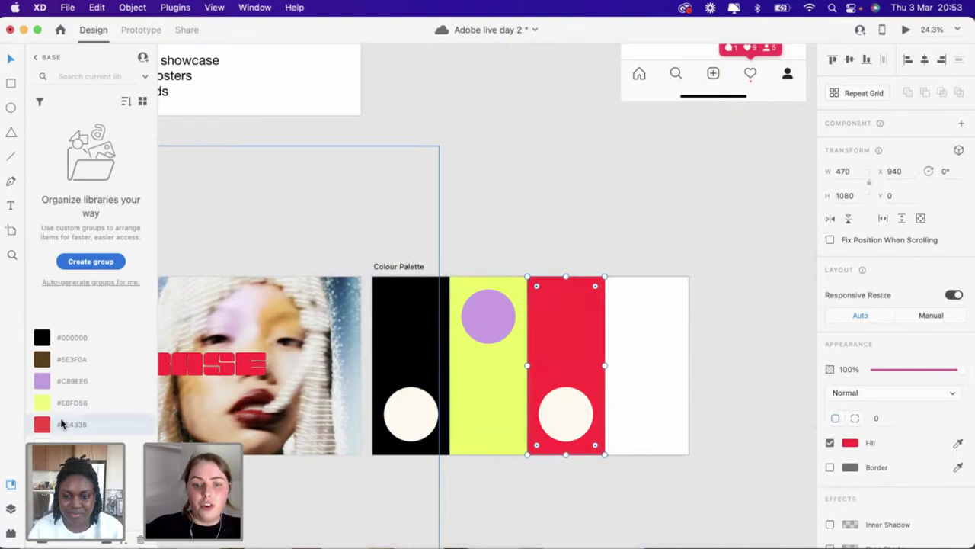
left_click(573, 405)
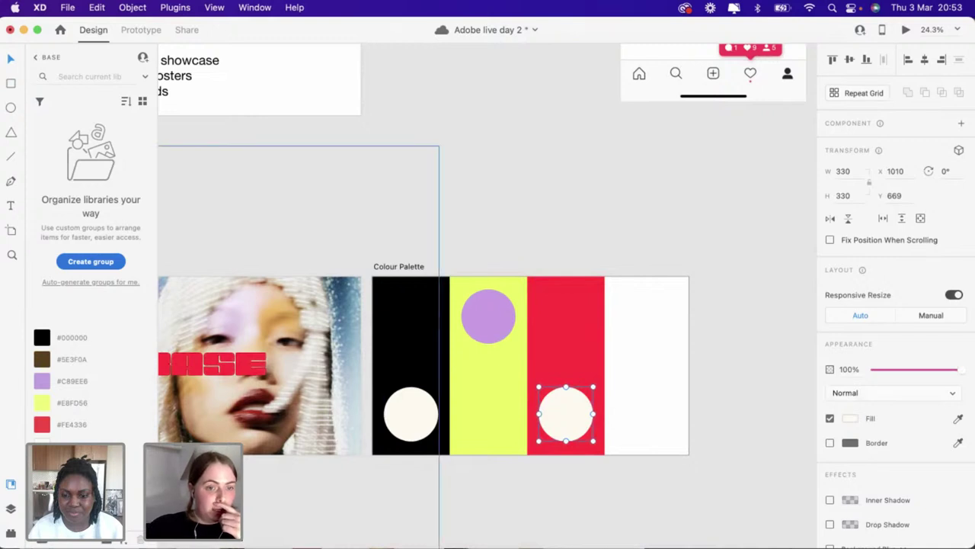
left_click(43, 361)
left_click(469, 503)
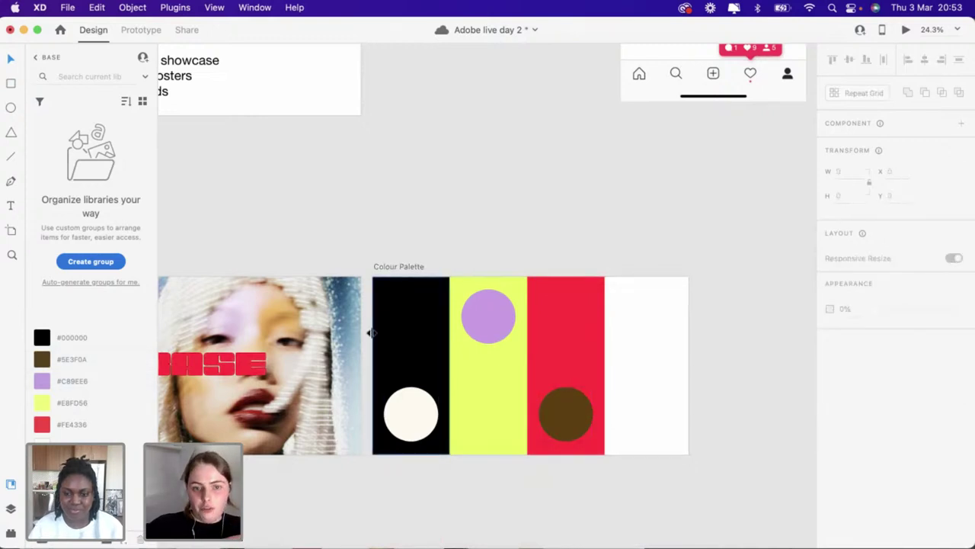
Try stretching the three palette columns across the full artboard width, then undo it
left_click_drag(628, 375, 510, 272)
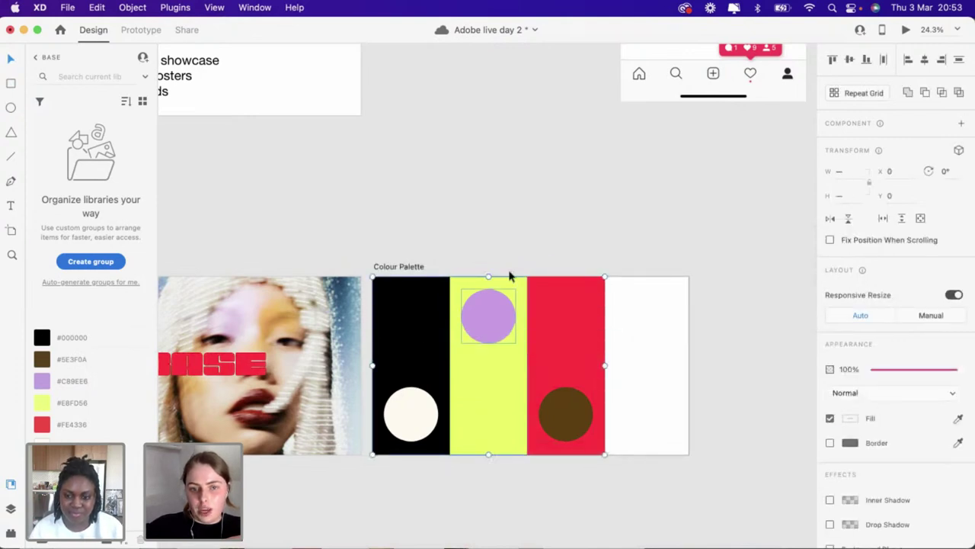
left_click(636, 477)
left_click_drag(644, 479, 405, 319)
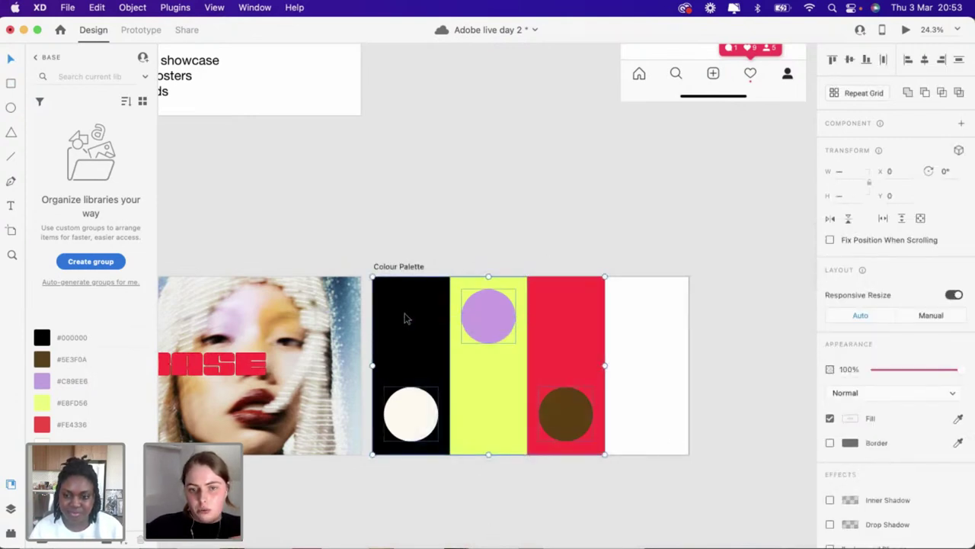
left_click_drag(606, 365, 684, 365)
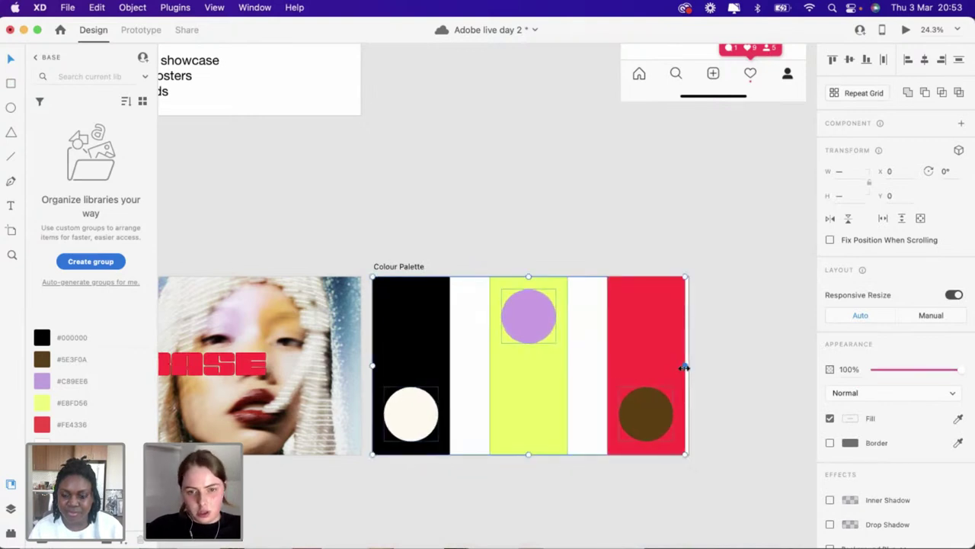
key("super+z")
left_click(643, 401)
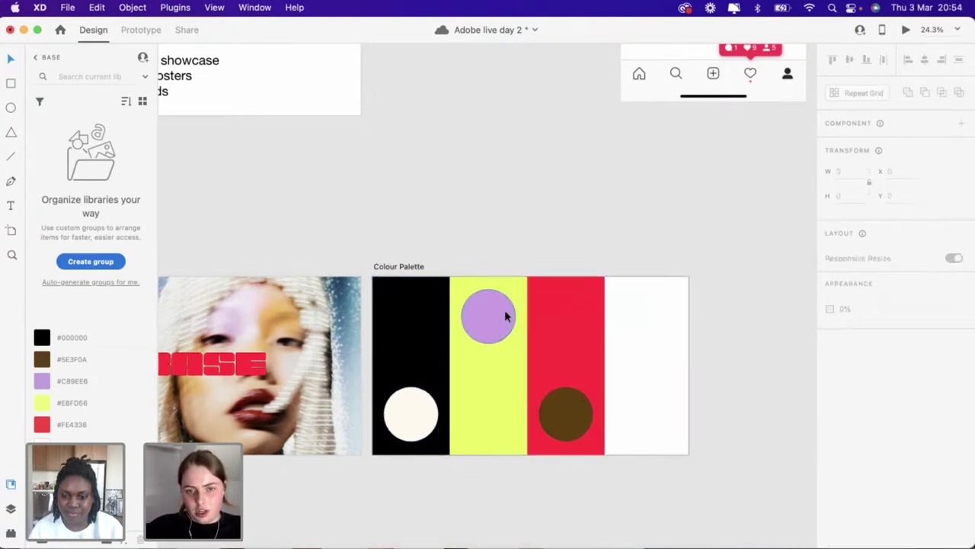
left_click_drag(505, 310, 606, 153)
left_click_drag(414, 424, 464, 180)
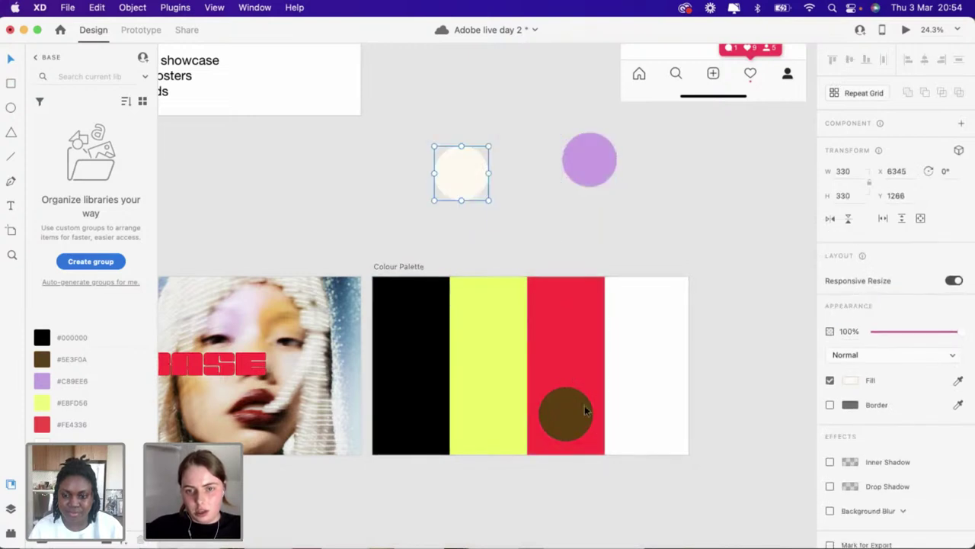
left_click_drag(562, 409, 529, 207)
left_click(648, 364)
left_click(390, 354)
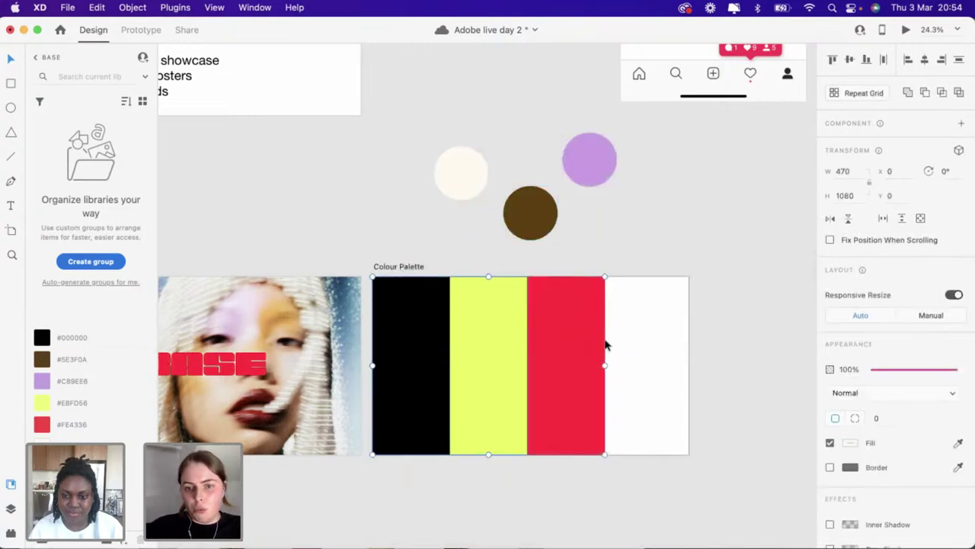
left_click_drag(605, 367, 688, 368)
left_click(528, 151)
left_click_drag(475, 186, 474, 358)
left_click_drag(438, 402, 634, 396)
left_click(44, 362)
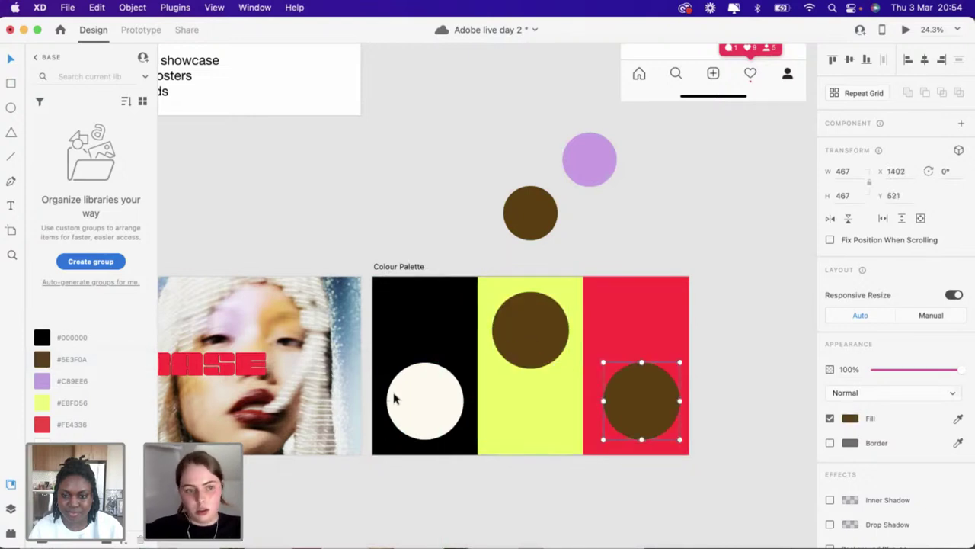
left_click(440, 146)
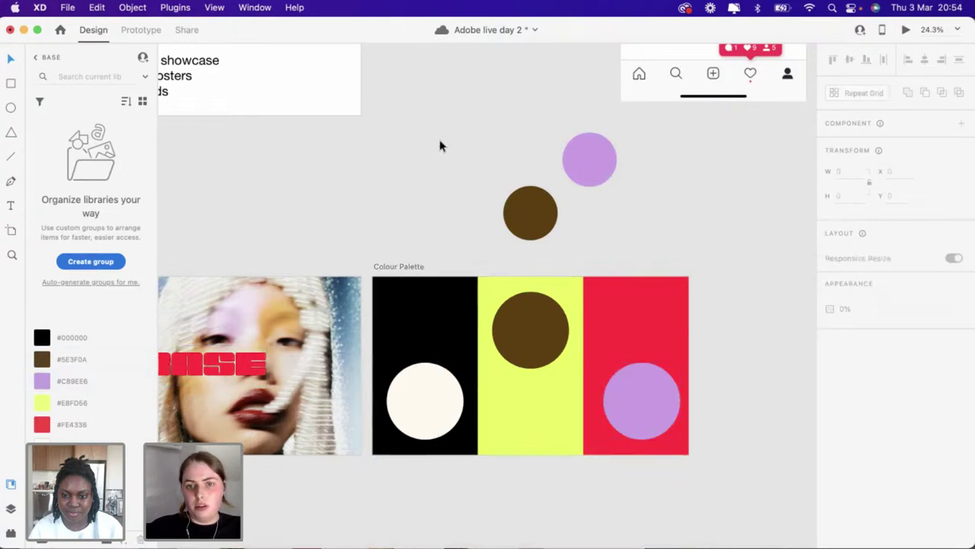
left_click_drag(447, 125, 608, 220)
key("Delete")
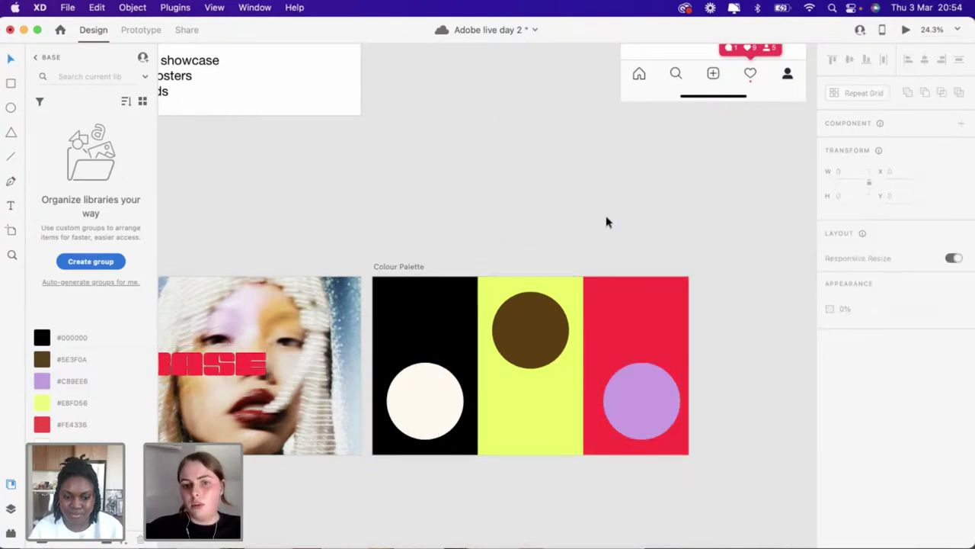
scroll(464, 331, "up", 5)
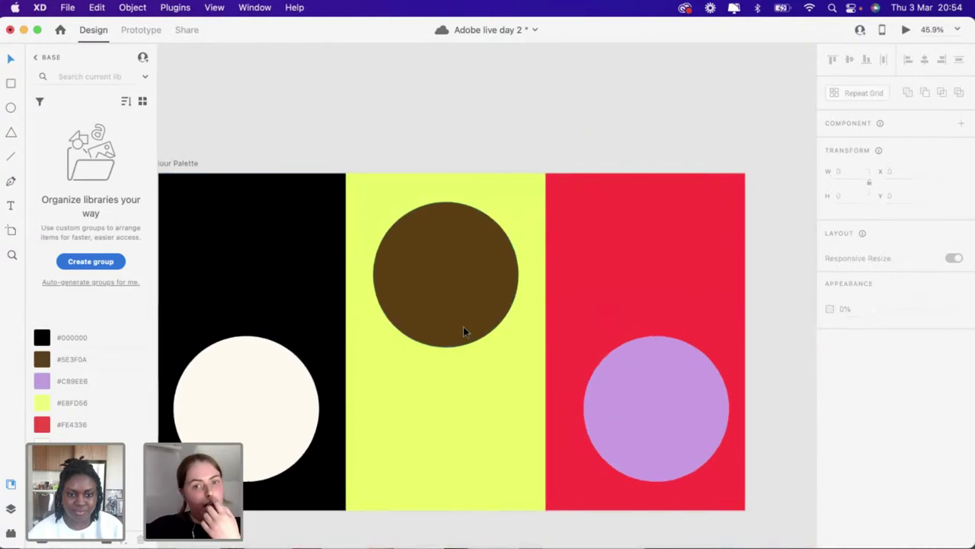
scroll(463, 332, "up", 4)
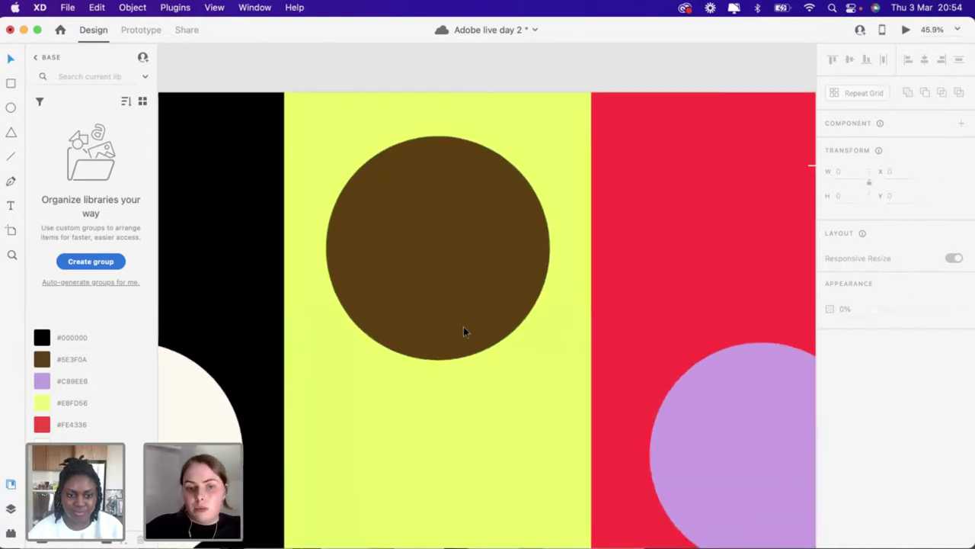
scroll(463, 332, "down", 4)
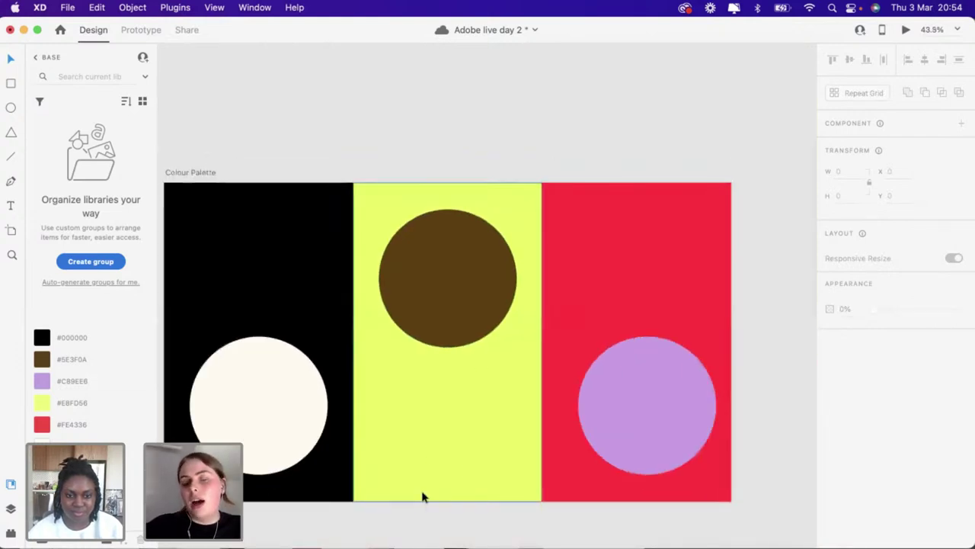
scroll(424, 497, "down", 5)
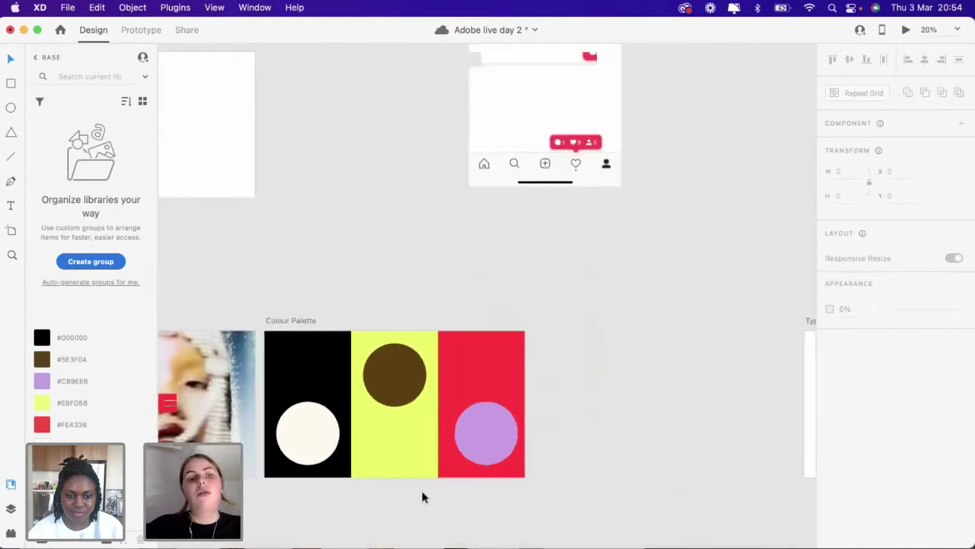
Drag the Typography artboard left beside Colour Palette, to X 7995, and select it
right_click(424, 497)
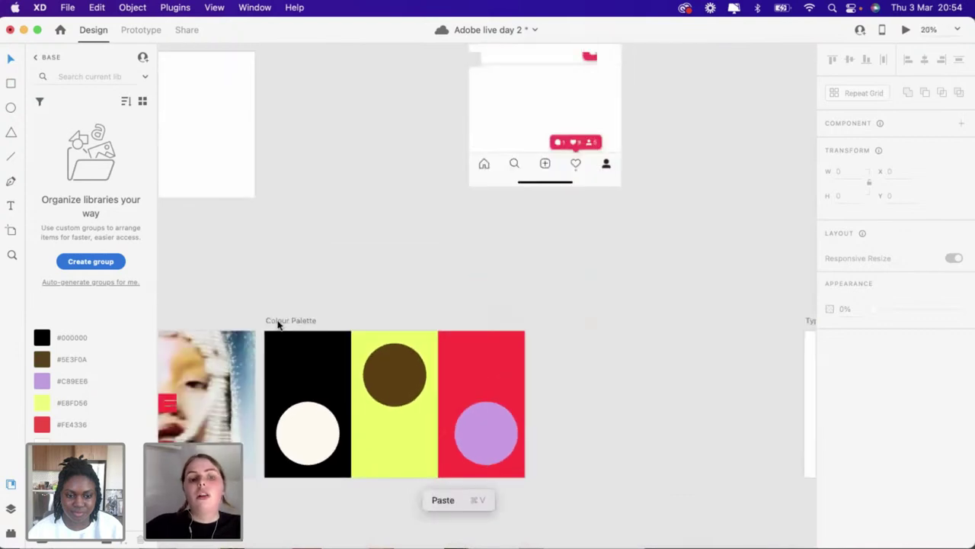
left_click(641, 305)
scroll(670, 308, "right", 5)
left_click_drag(722, 320, 461, 318)
scroll(590, 302, "down", 2)
scroll(589, 302, "up", 4)
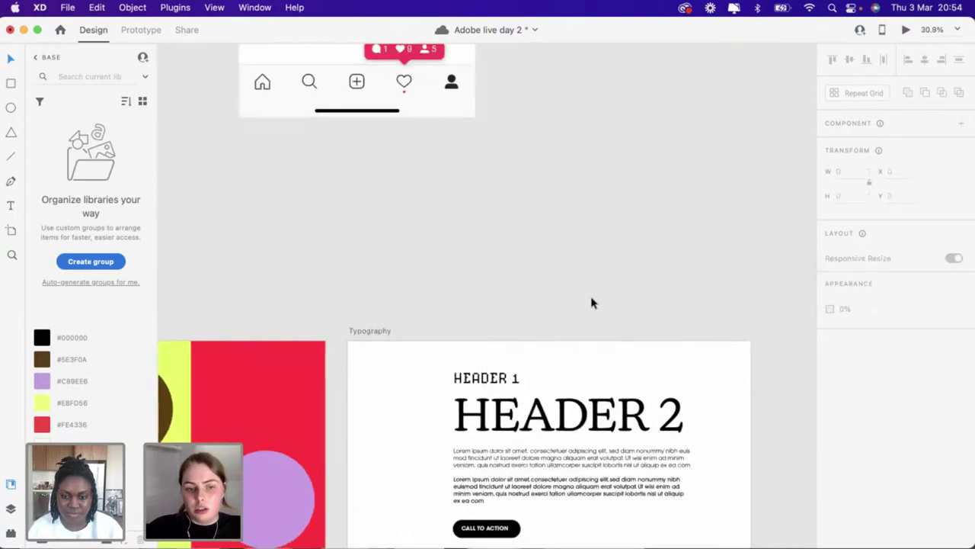
scroll(593, 303, "up", 4)
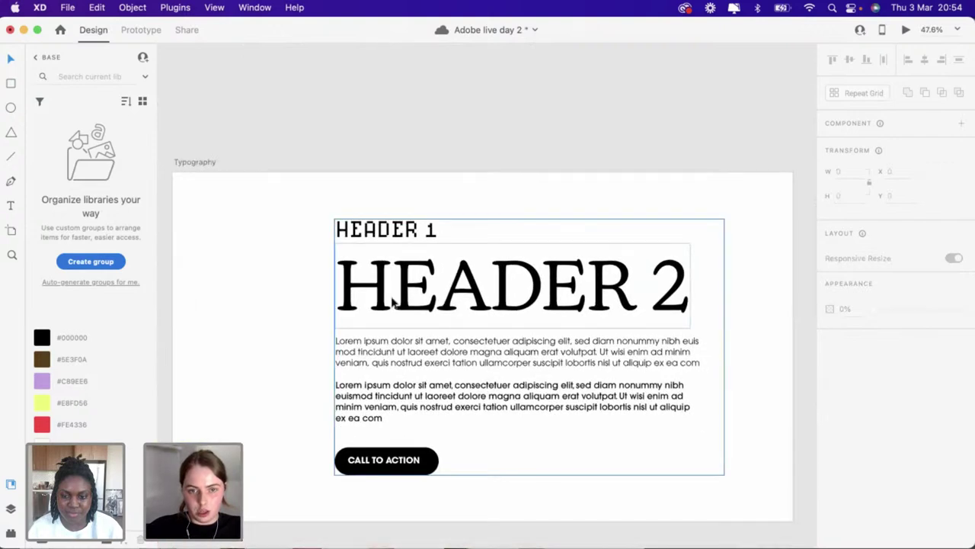
left_click(192, 169)
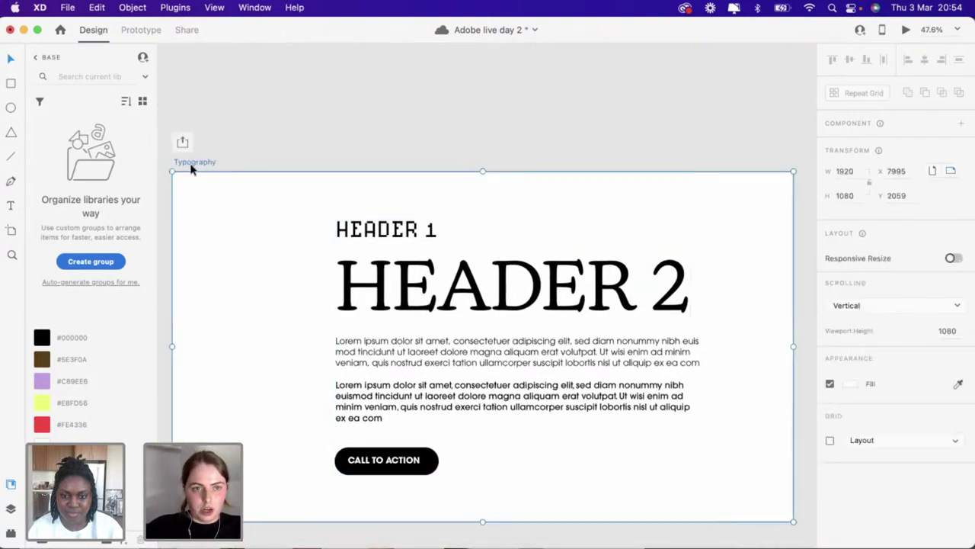
key("super+minus")
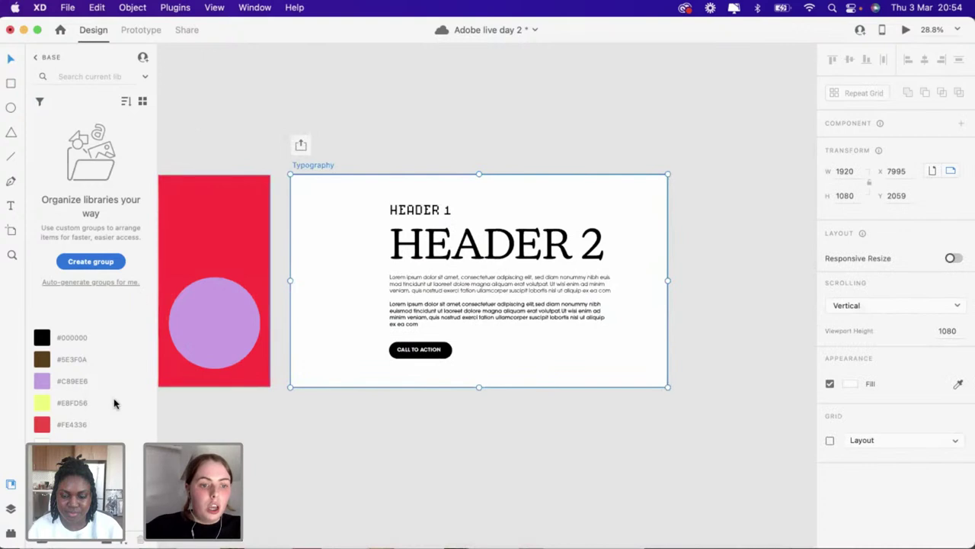
Fill the Typography artboard background with yellow #E8FD56
left_click(43, 403)
key("Escape")
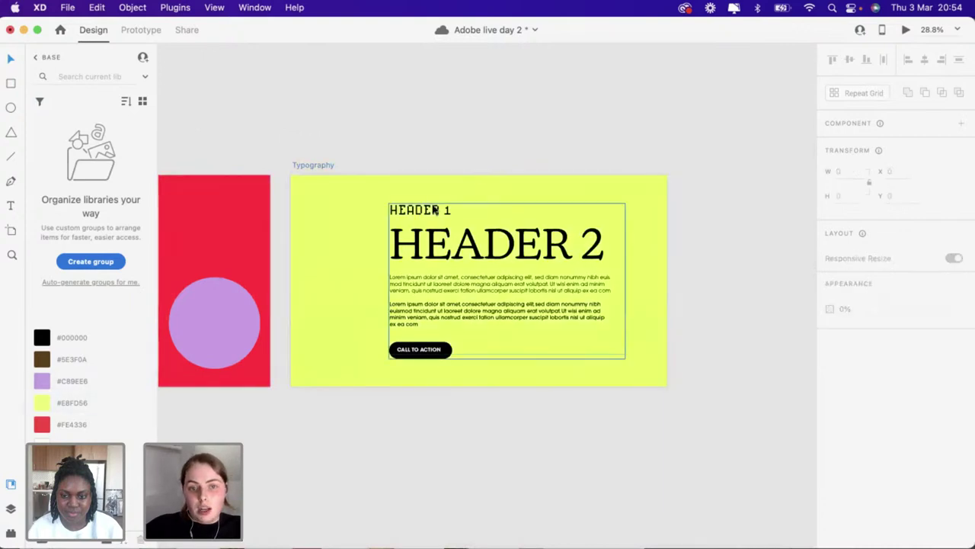
left_click(431, 214)
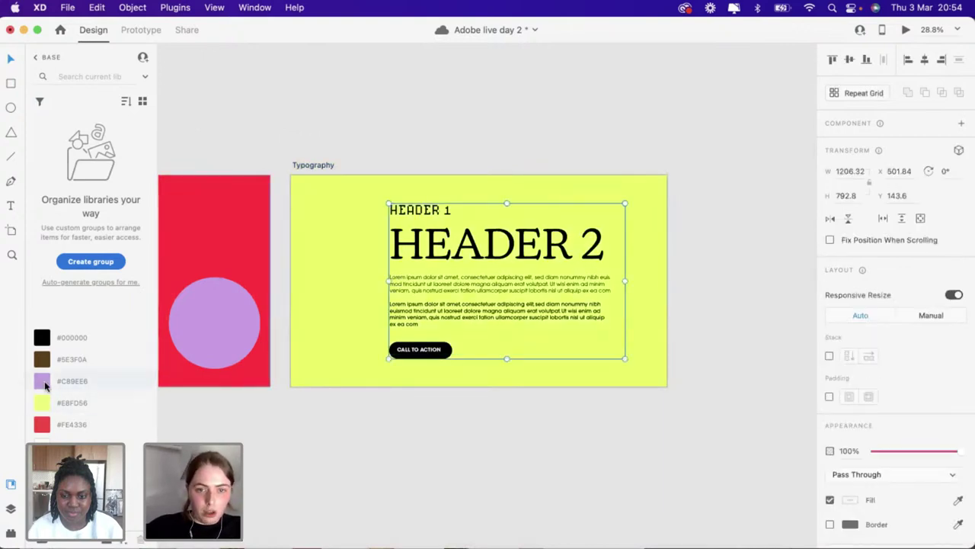
left_click(43, 381)
key("super+z")
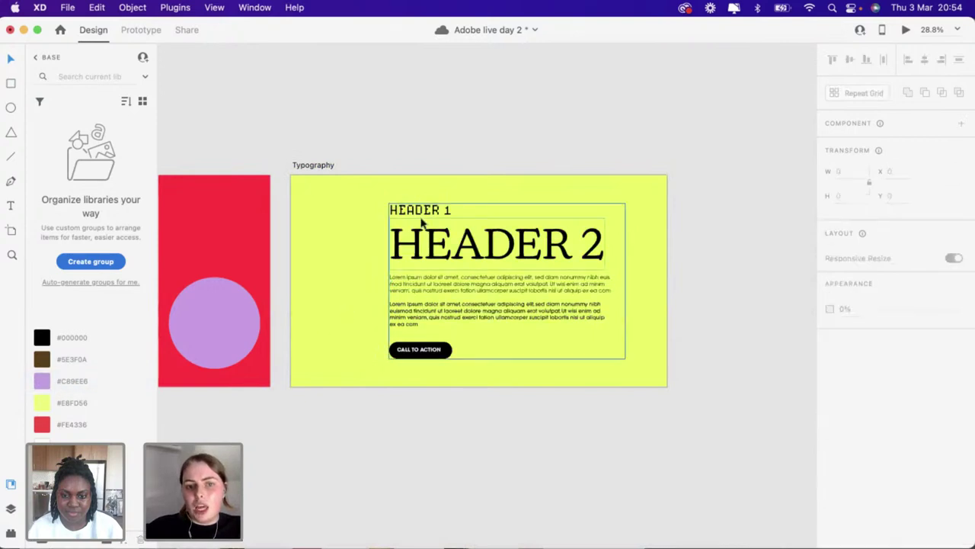
key("super+z")
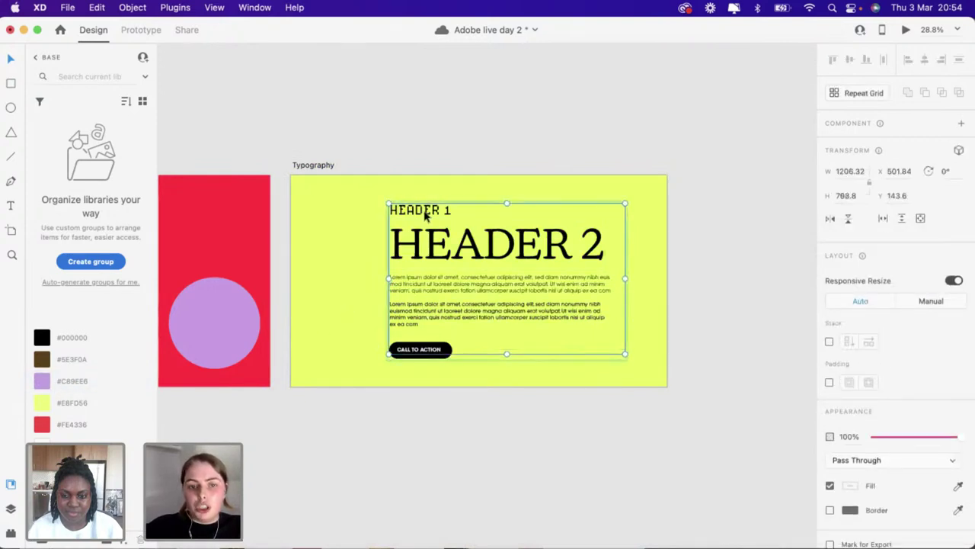
Colour HEADER 1 and both body paragraphs lilac #C89EE6
left_click(42, 381)
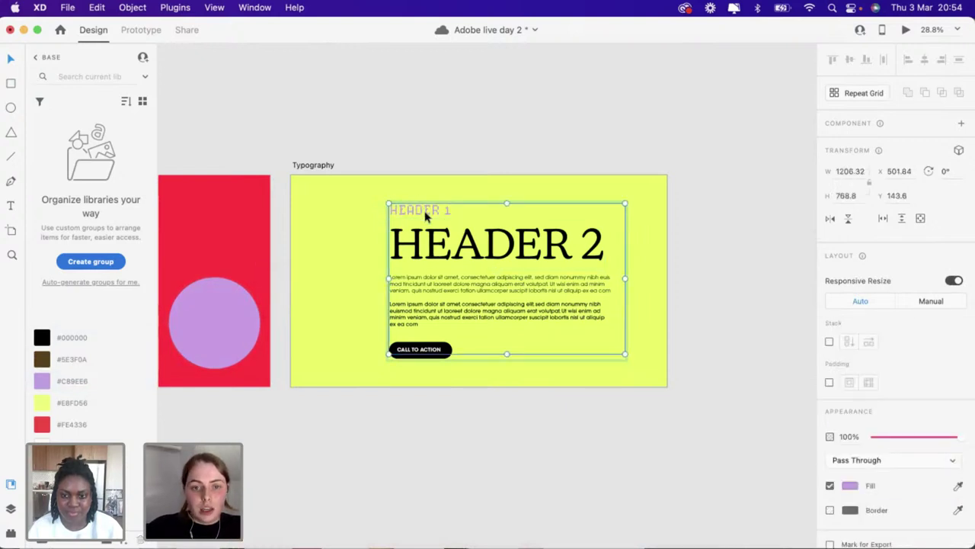
double_click(427, 243)
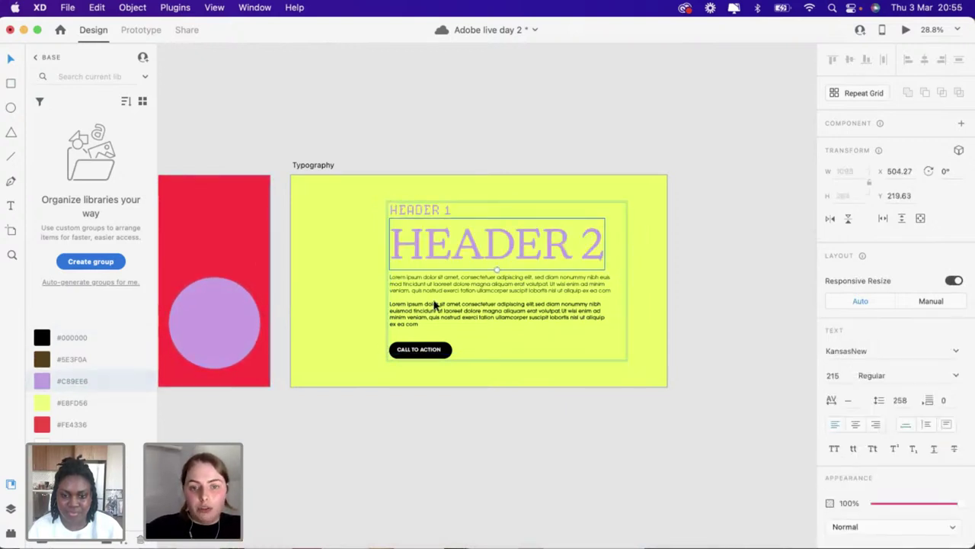
left_click(435, 308)
scroll(435, 307, "up", 5)
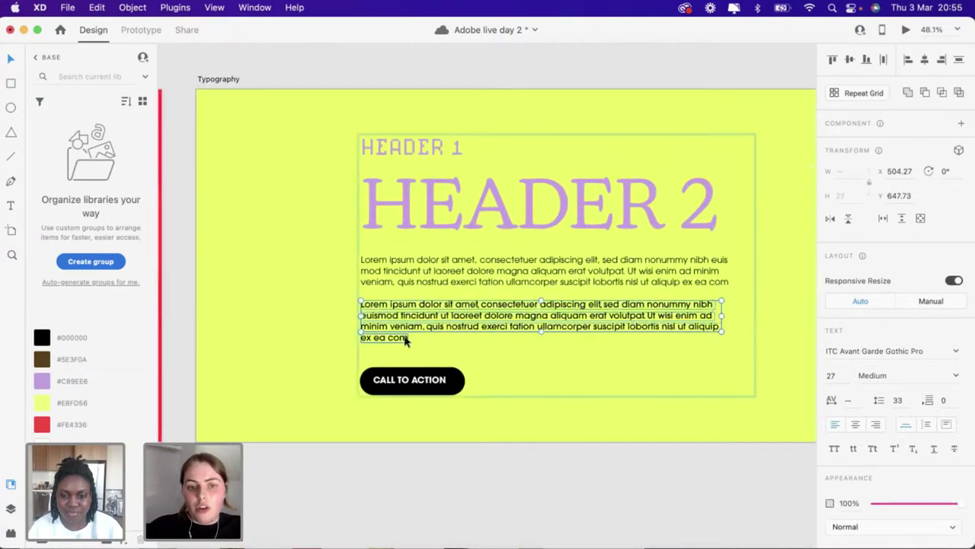
left_click(43, 383)
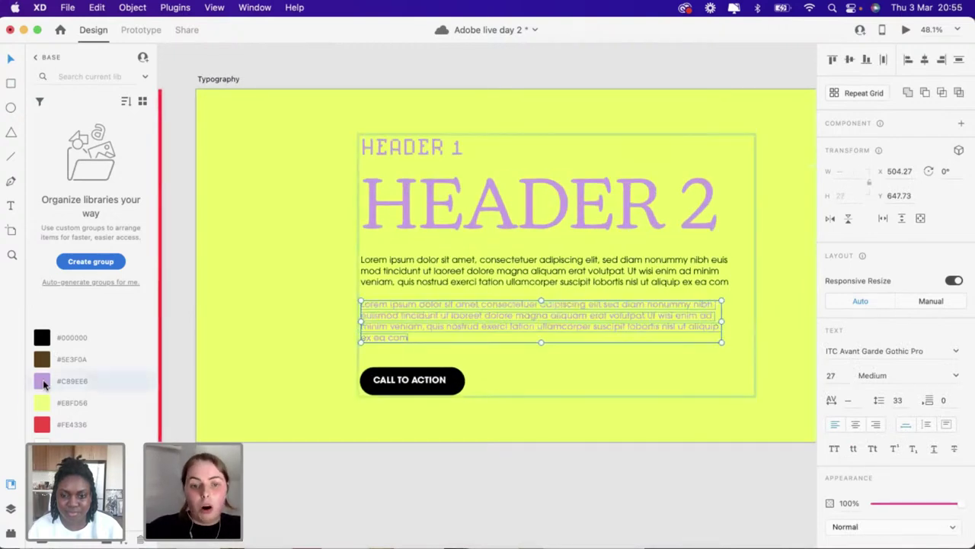
left_click(459, 286)
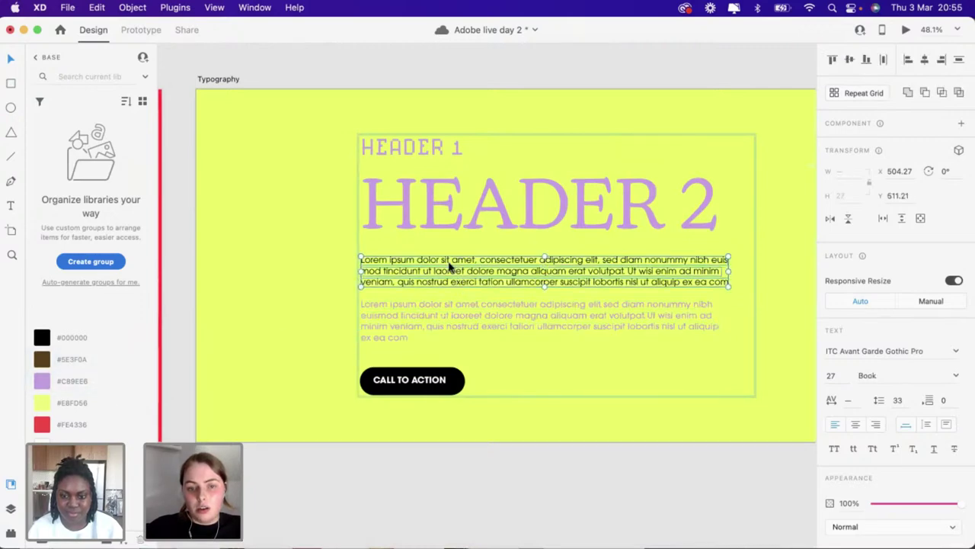
left_click(41, 389)
Make the CALL TO ACTION button lilac #C89EE6, keeping its label yellow
scroll(446, 385, "up", 5)
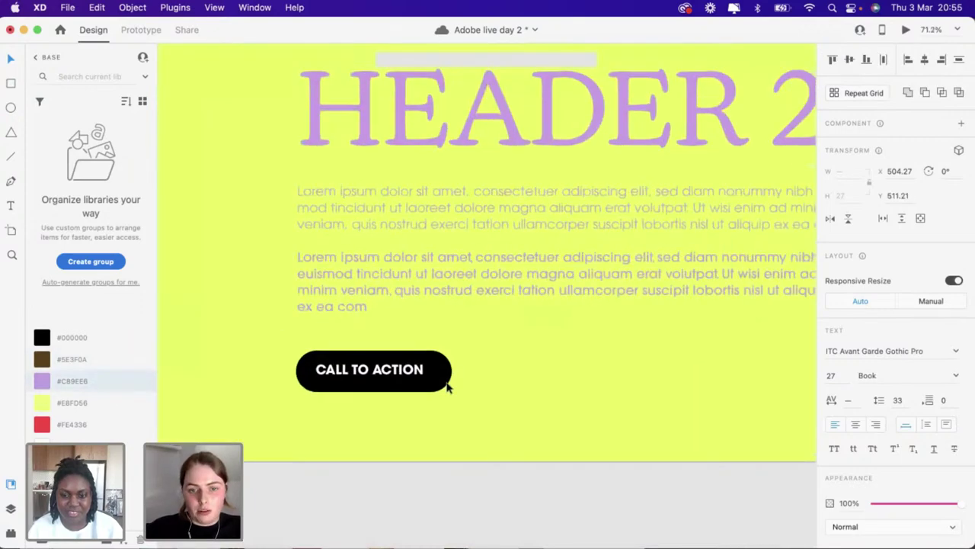
left_click(443, 384)
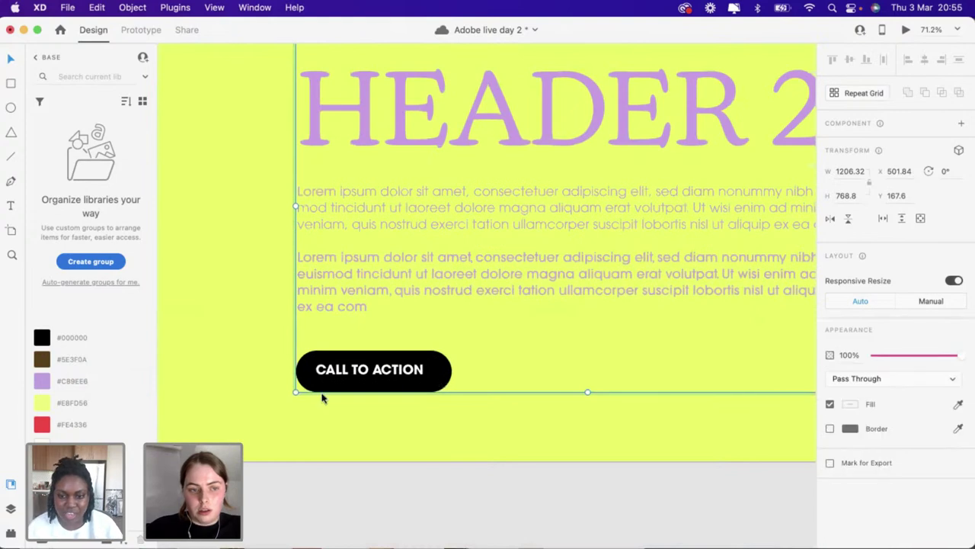
left_click(40, 383)
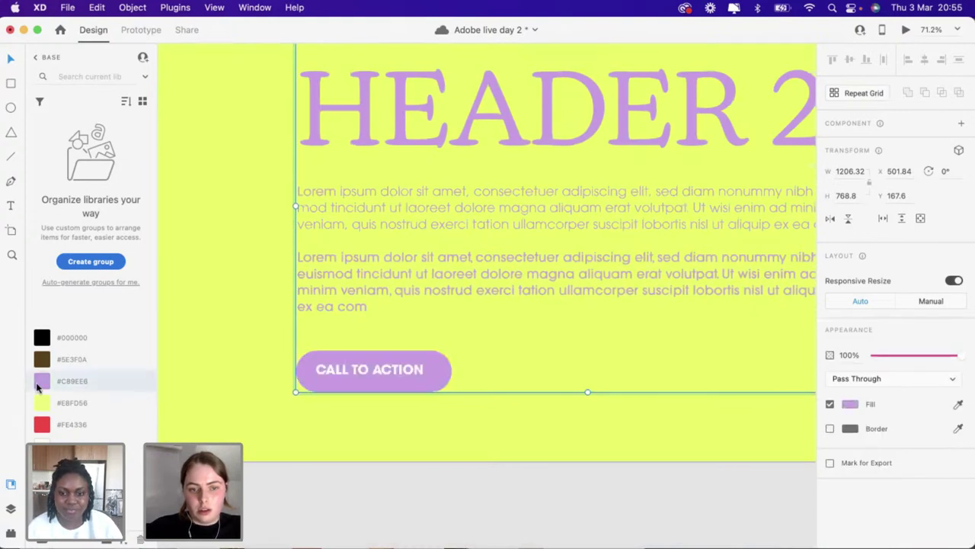
double_click(367, 372)
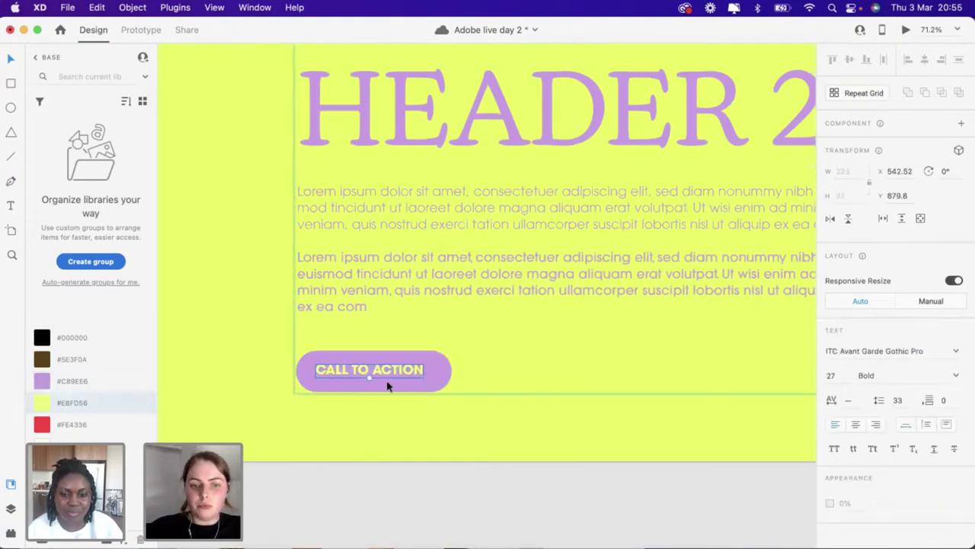
key("Escape")
left_click(394, 373)
scroll(397, 376, "down", 5)
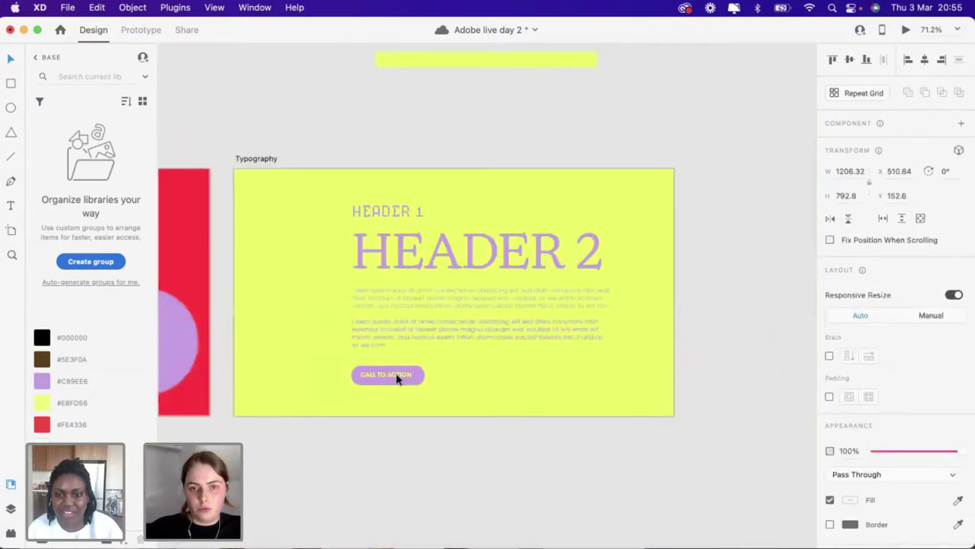
left_click(512, 321)
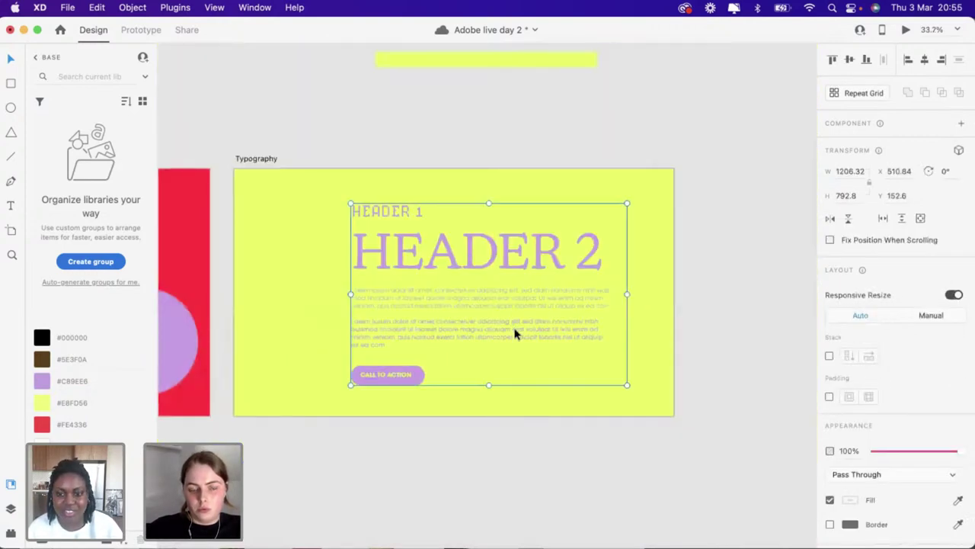
Shift the text and button block slightly left and up
left_click_drag(516, 337, 489, 343)
left_click(358, 157)
scroll(358, 156, "down", 5)
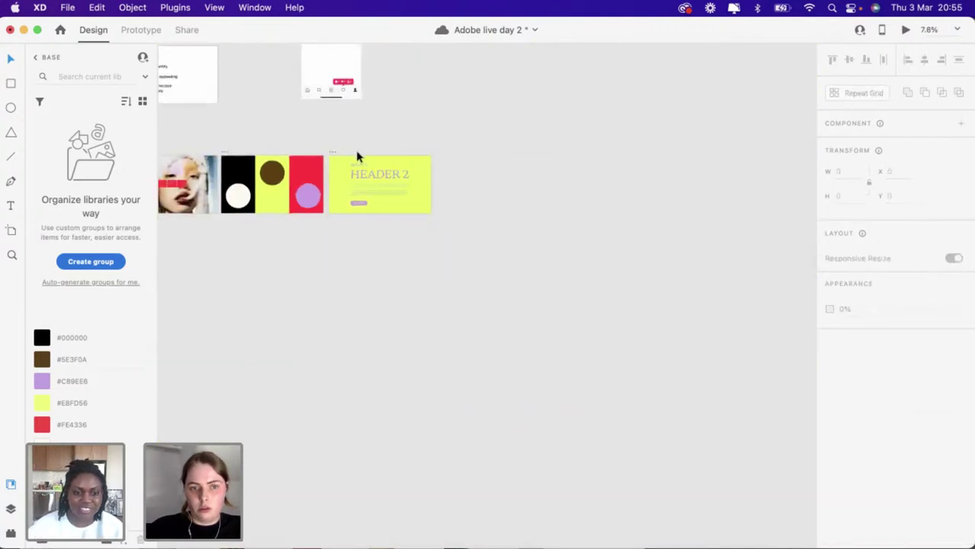
scroll(357, 156, "down", 5)
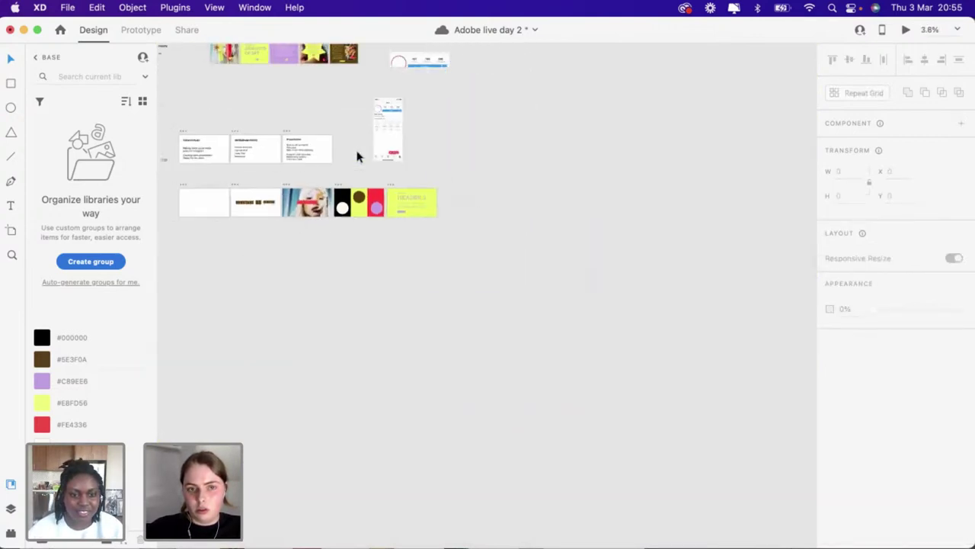
scroll(358, 156, "up", 5)
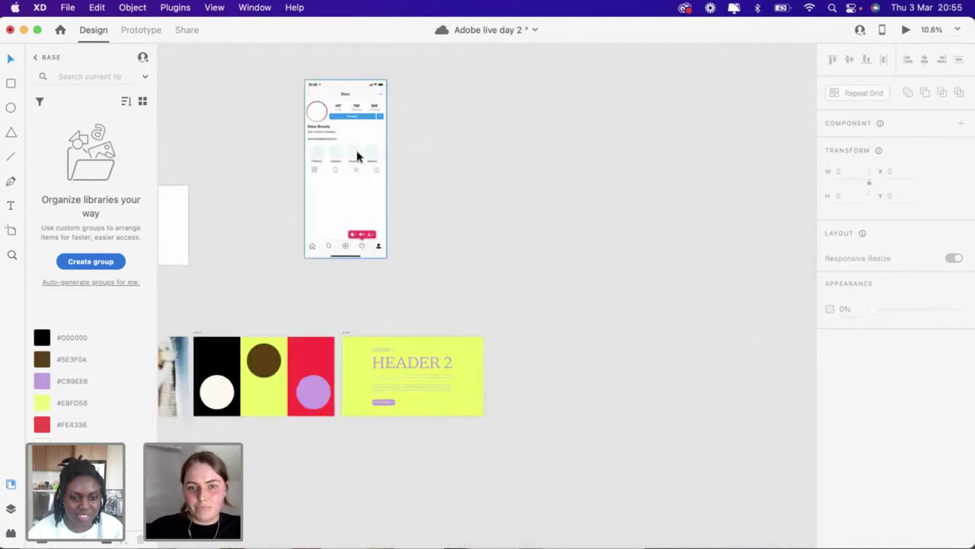
scroll(358, 156, "down", 3)
scroll(358, 156, "right", 2)
scroll(409, 257, "up", 3)
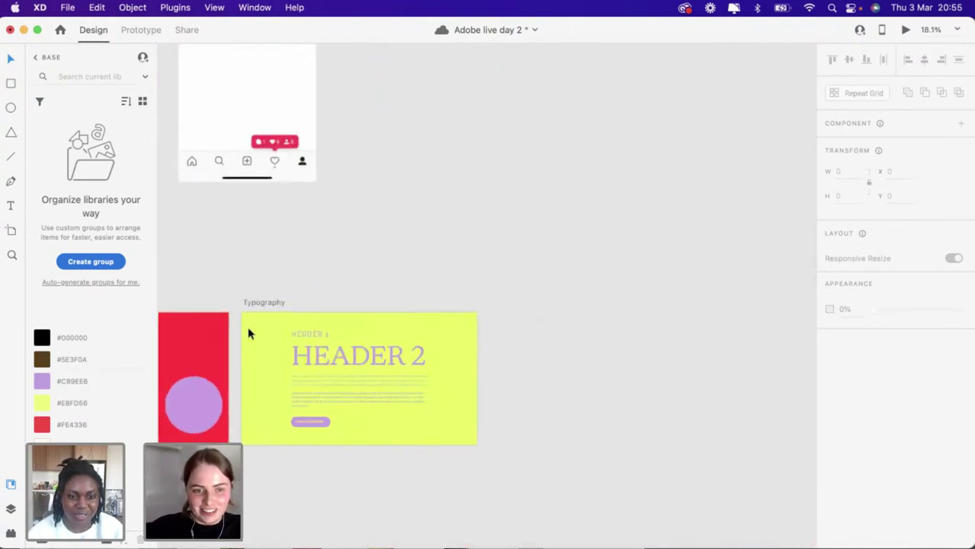
Duplicate the Typography artboard as Typography – 1 and delete the copy's text content
left_click(261, 305)
key("super+d")
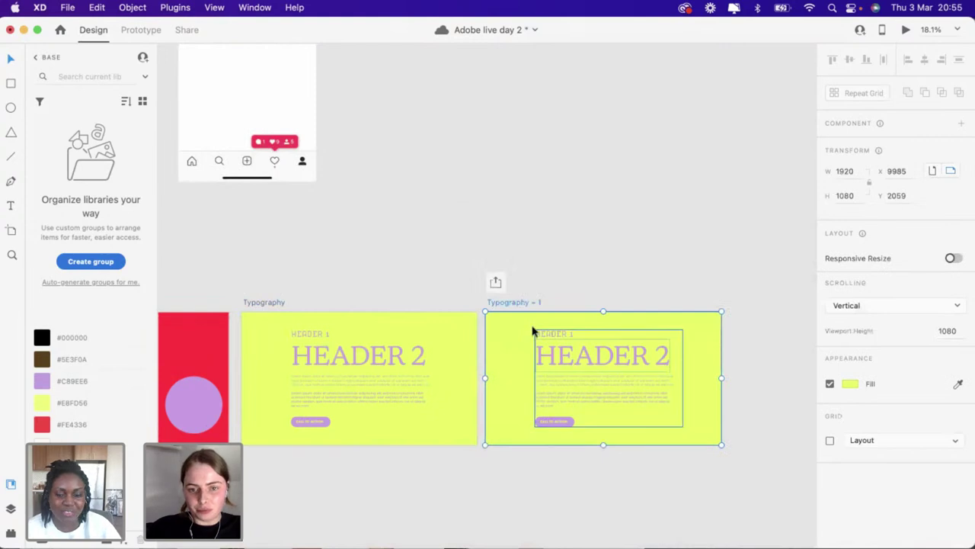
left_click(566, 376)
key("Delete")
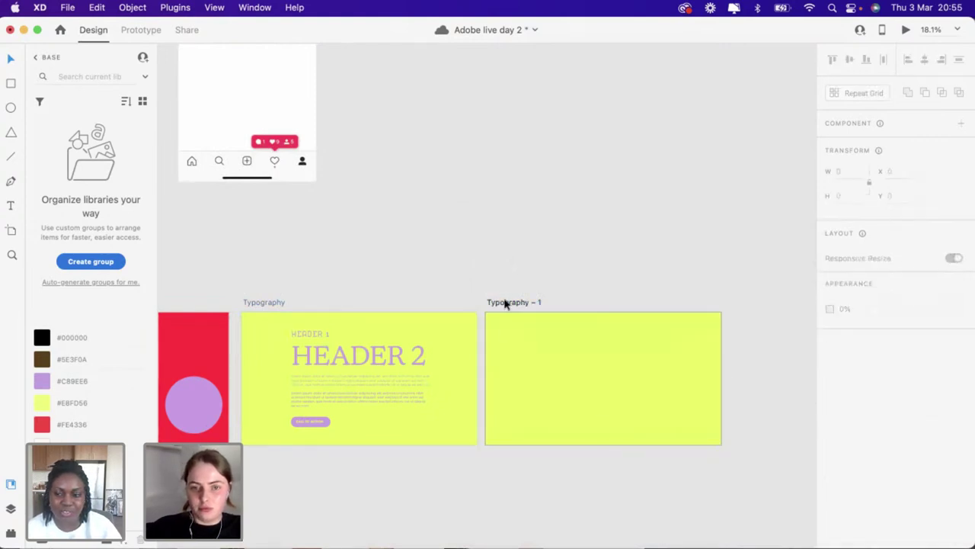
left_click(513, 303)
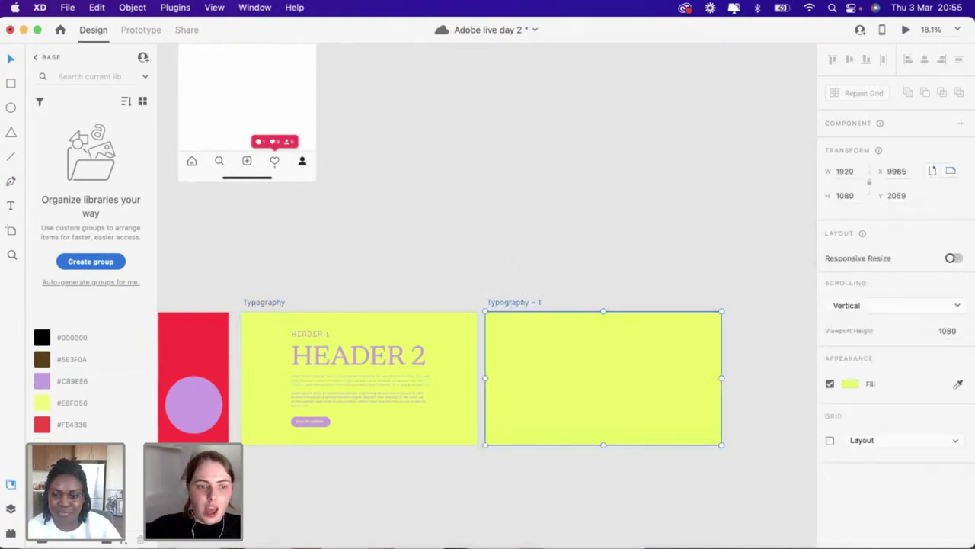
Scale the Instagram profile artboard down to 751 × 1625
left_click(407, 273)
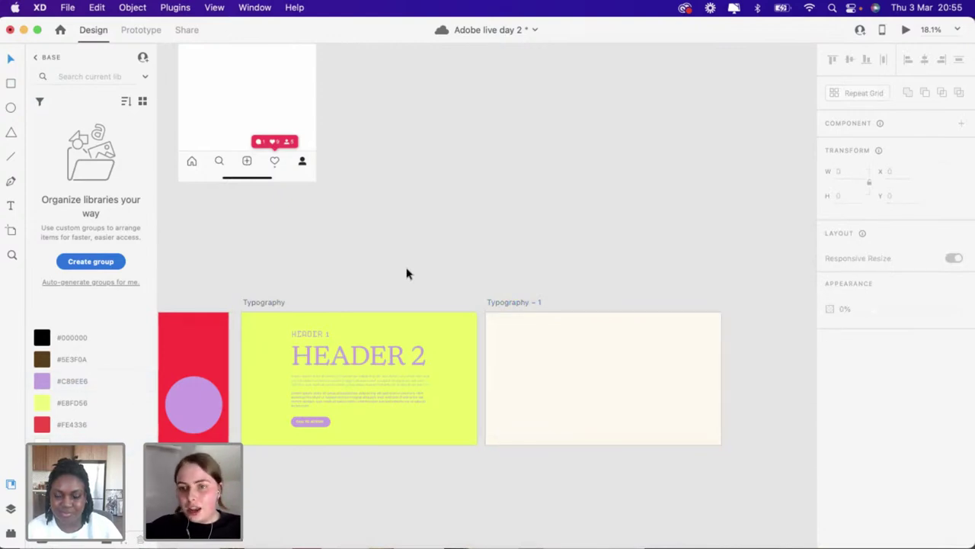
scroll(407, 272, "down", 3)
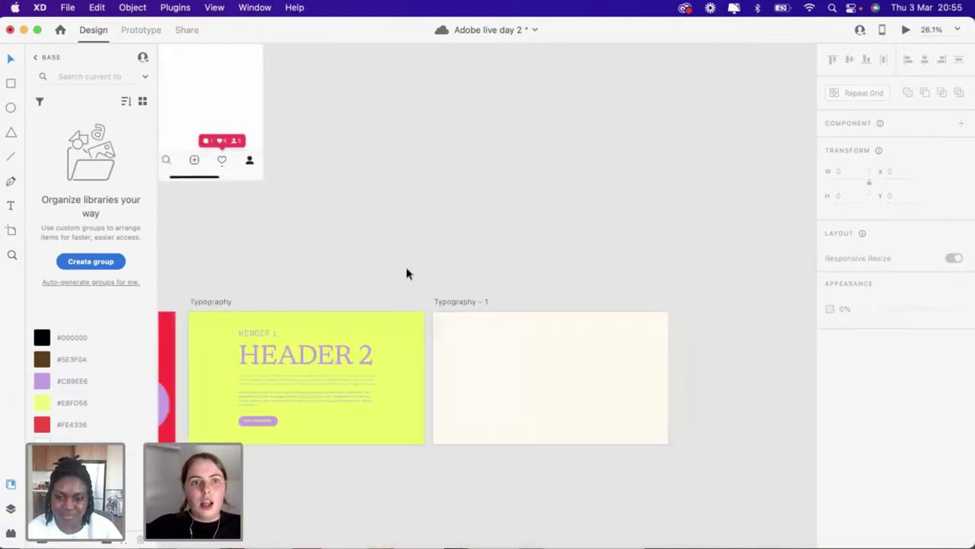
scroll(407, 273, "down", 3)
left_click(331, 170)
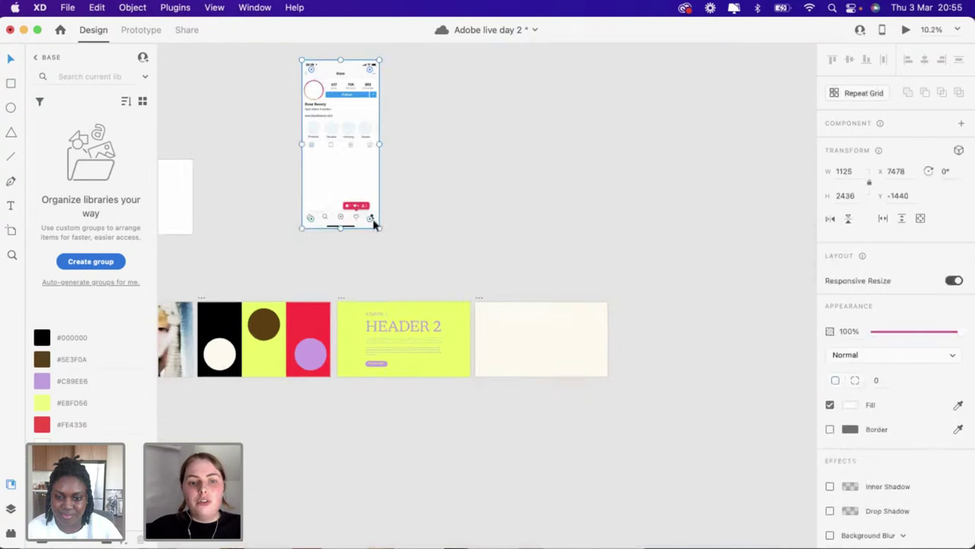
left_click_drag(379, 229, 354, 171)
Move the profile artboard to the right of the cream Typography – 1 artboard
left_click_drag(320, 135, 634, 285)
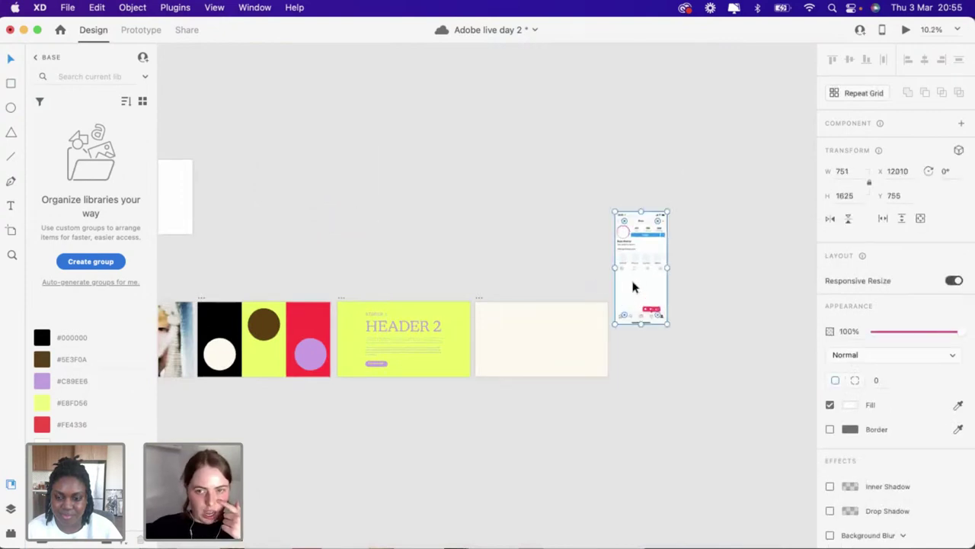
scroll(633, 285, "up", 5)
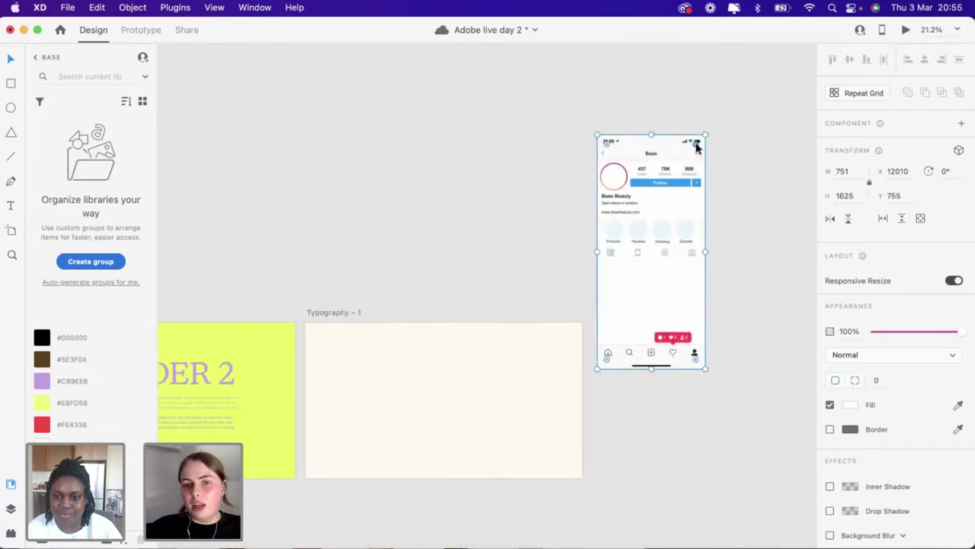
left_click(692, 153)
left_click(676, 185)
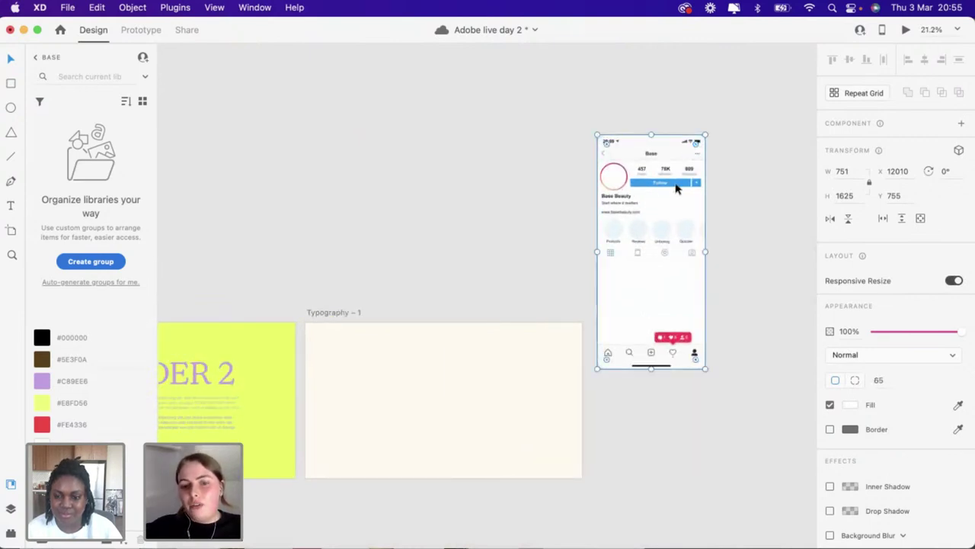
scroll(214, 221, "down", 2)
scroll(215, 225, "up", 3)
scroll(215, 225, "up", 3)
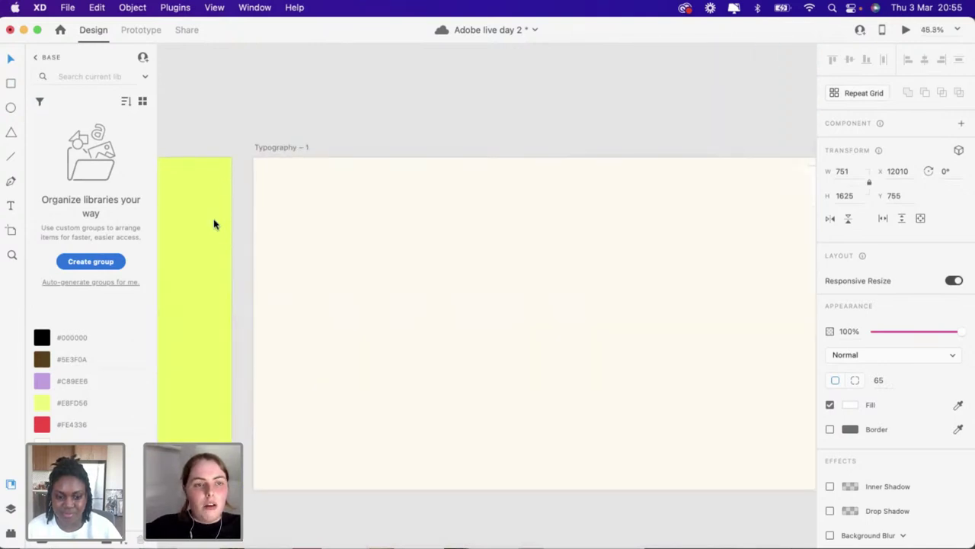
Draw a tall rectangle on Typography – 1 and round its corners to radius 59
left_click(12, 87)
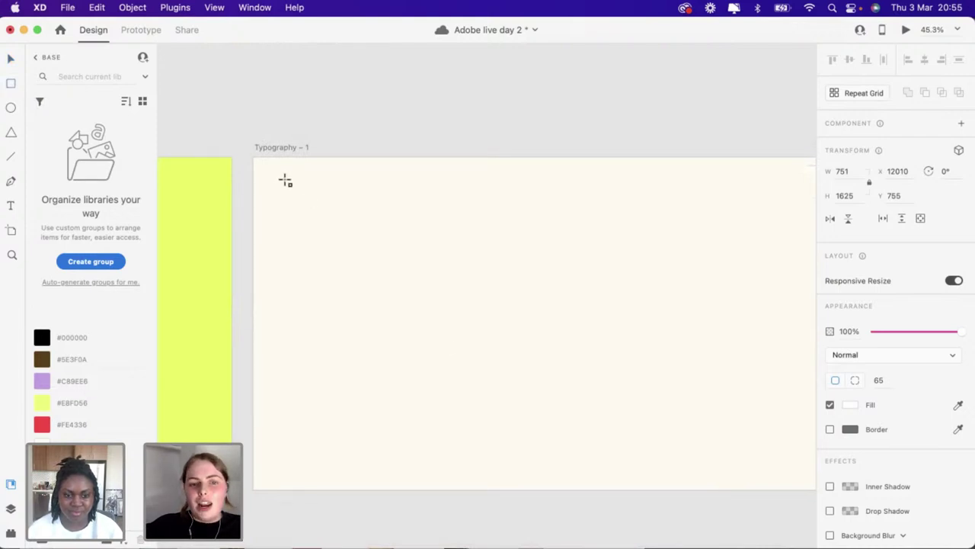
left_click_drag(285, 180, 434, 467)
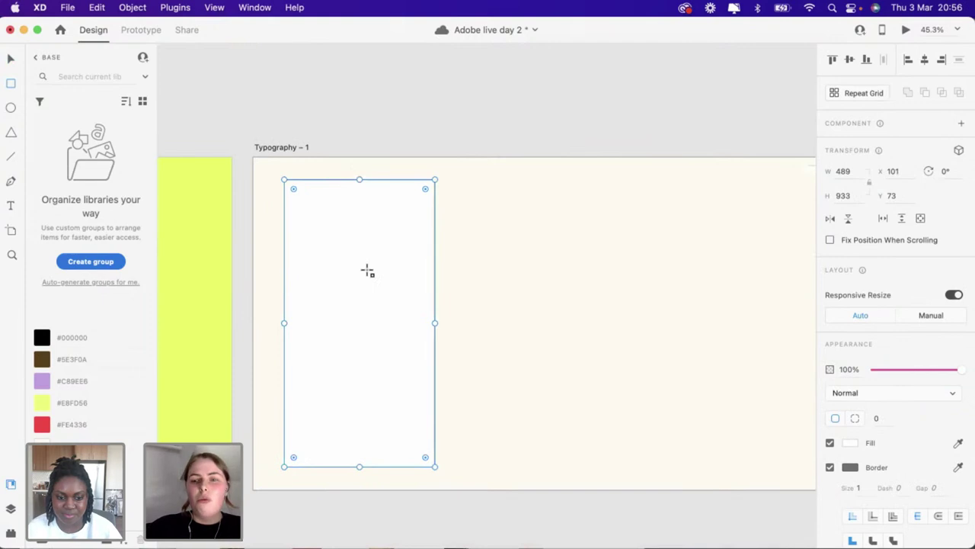
scroll(367, 270, "up", 2)
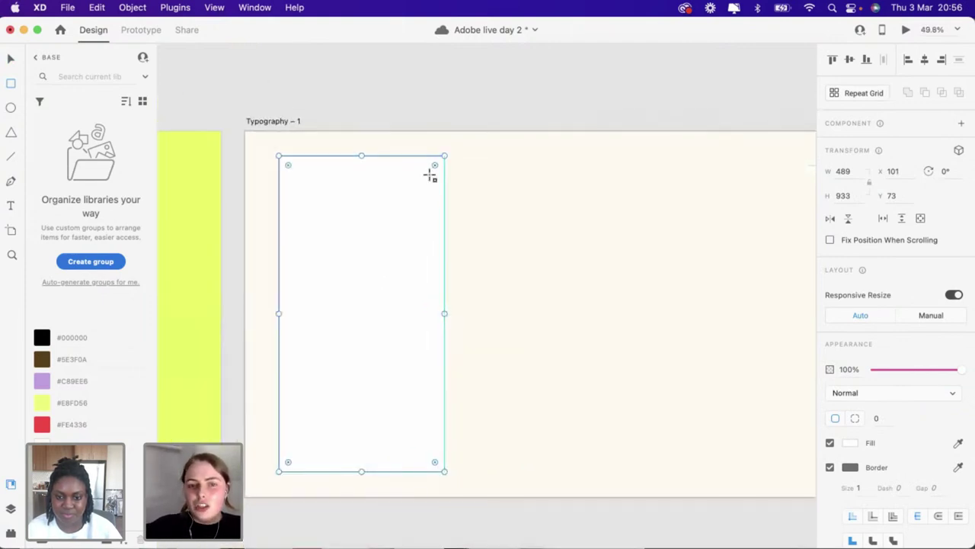
left_click_drag(434, 170, 425, 177)
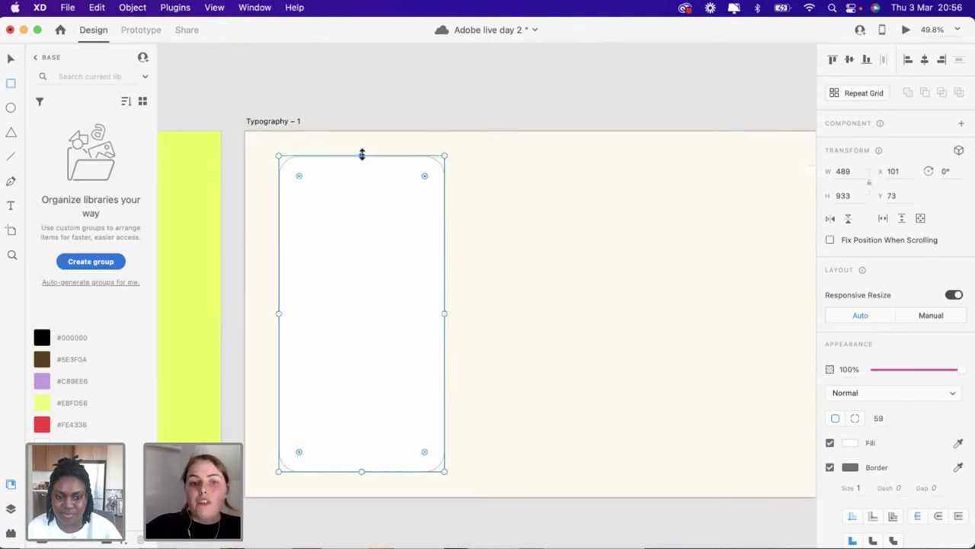
left_click(361, 149)
left_click_drag(368, 214, 373, 236)
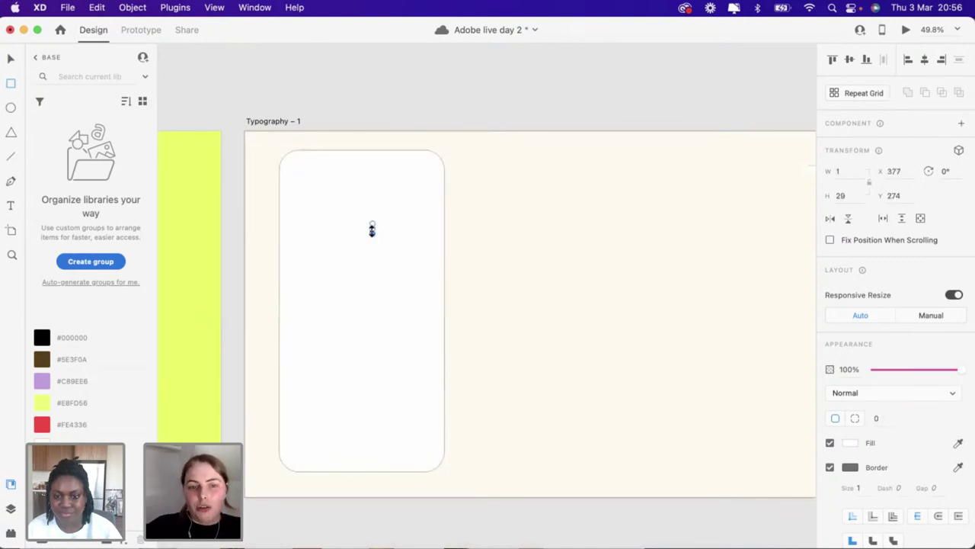
key("super+z")
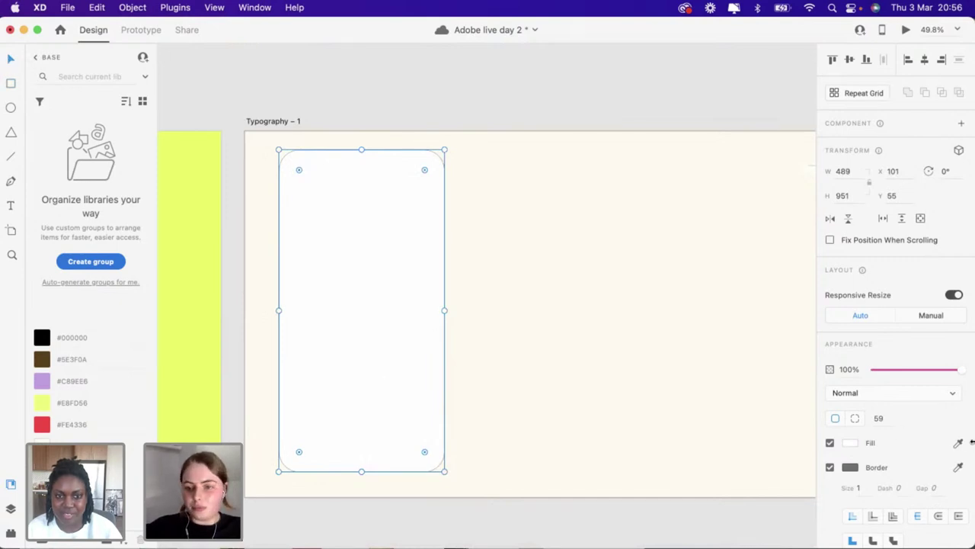
Give the rounded rectangle a black border
left_click(851, 468)
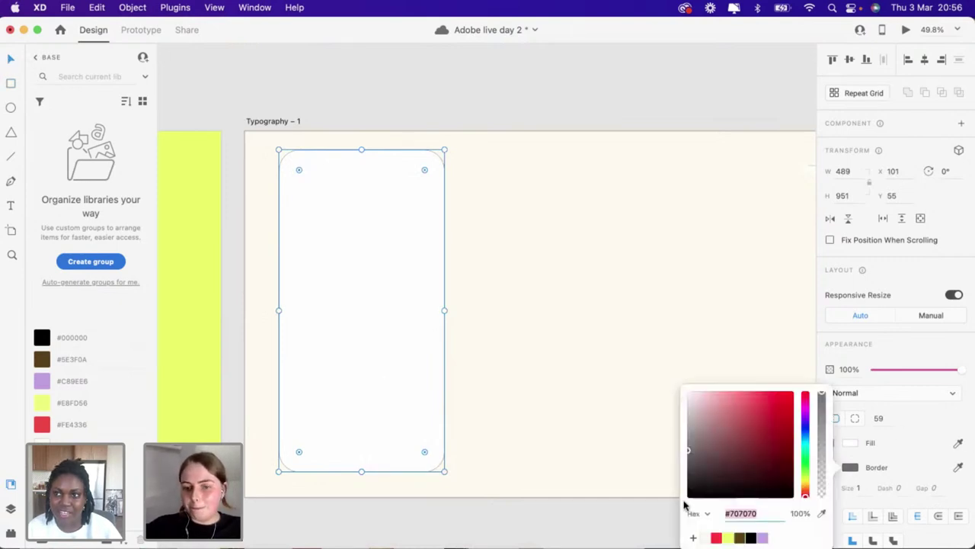
left_click(749, 538)
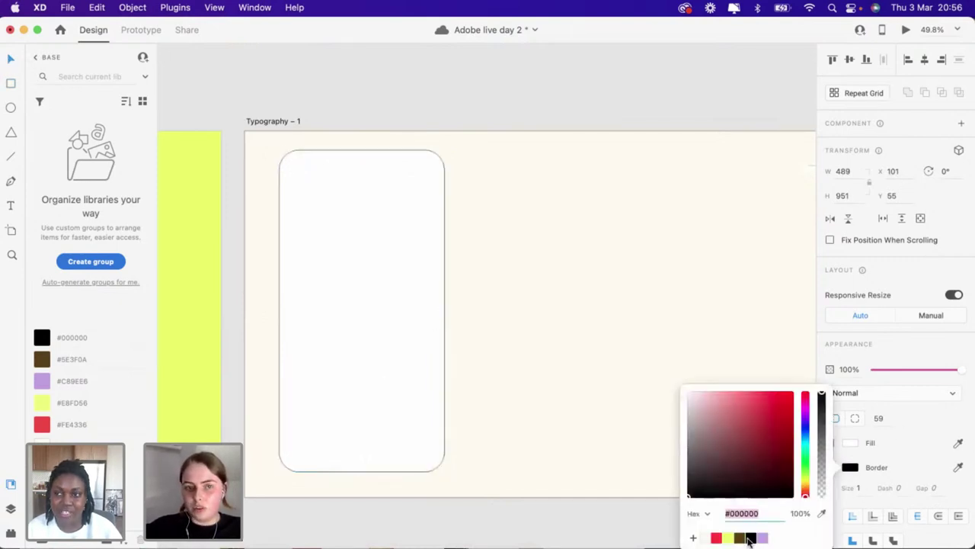
left_click(517, 360)
left_click(397, 271)
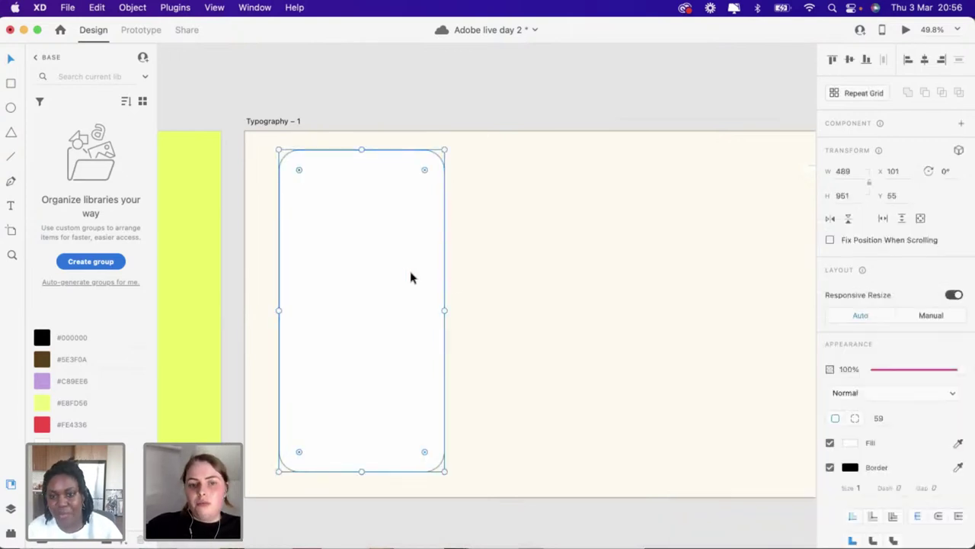
Duplicate the rounded rectangle, shrink the copy to 409 wide and place it inside the outline
left_click_drag(410, 278, 612, 274)
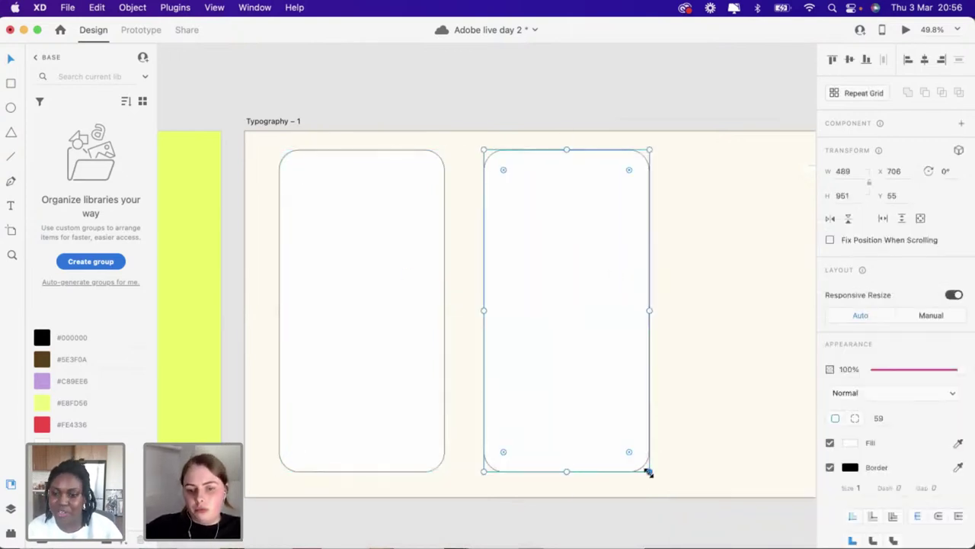
left_click_drag(638, 462, 622, 442)
left_click_drag(547, 340, 356, 358)
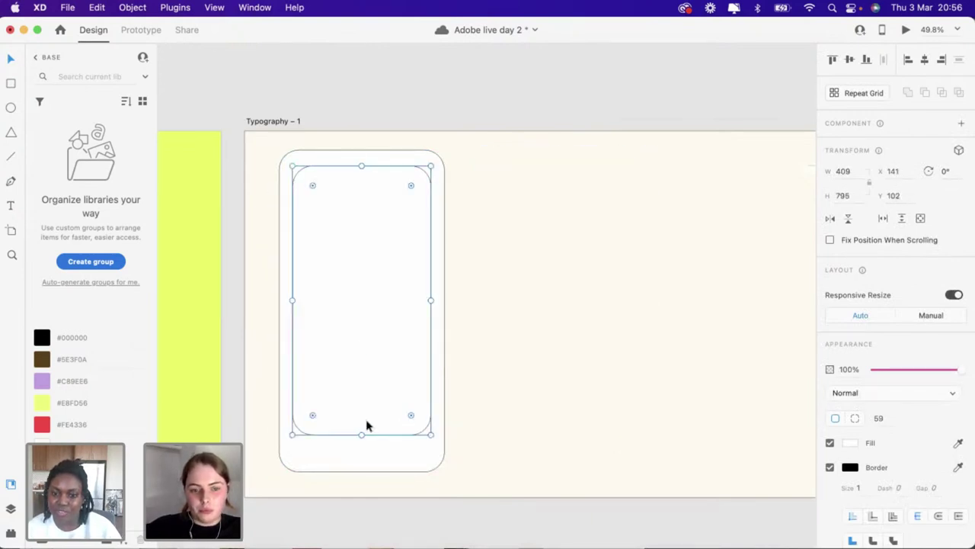
left_click_drag(361, 447, 364, 450)
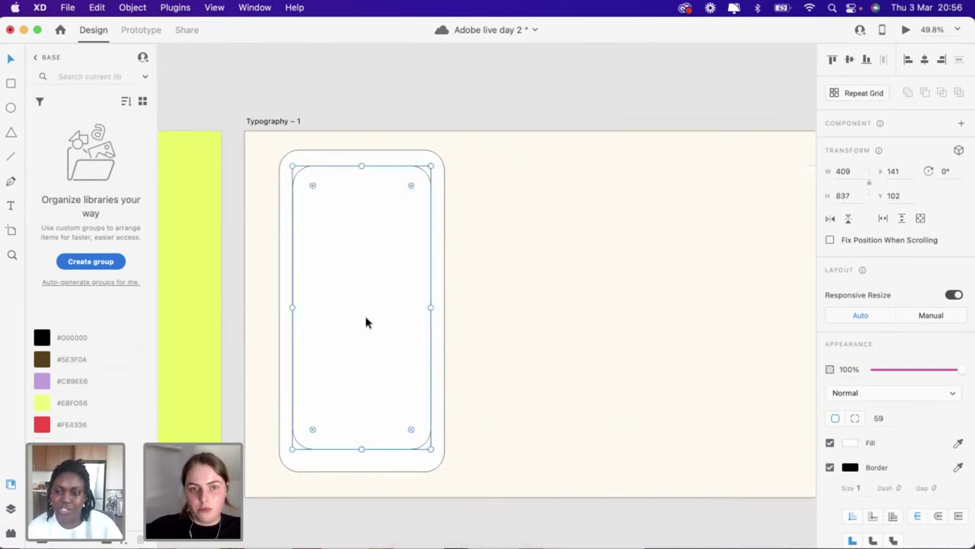
left_click_drag(365, 322, 366, 316)
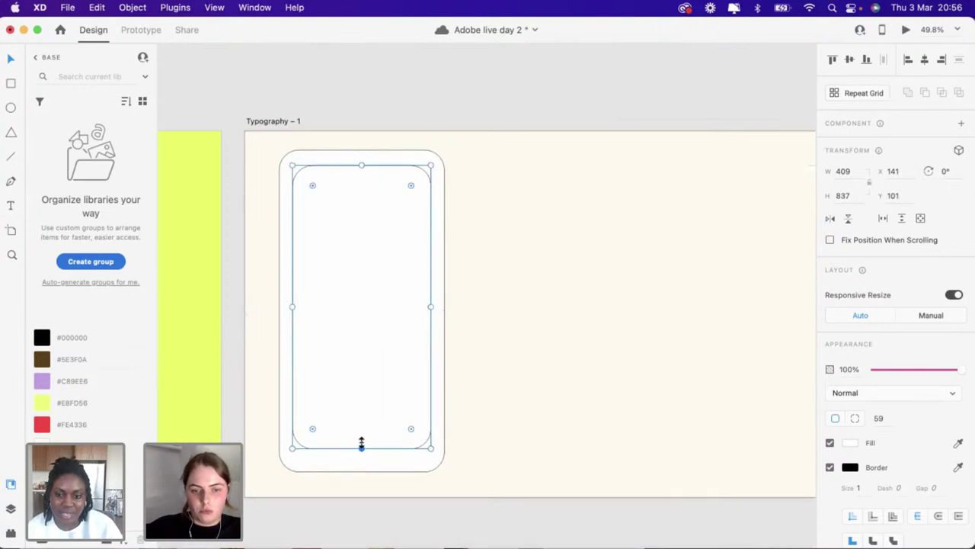
left_click_drag(362, 444, 361, 438)
left_click_drag(361, 351, 364, 360)
Adjust the inner screen rectangle to 409 × 779 with corner radius 21
left_click(496, 373)
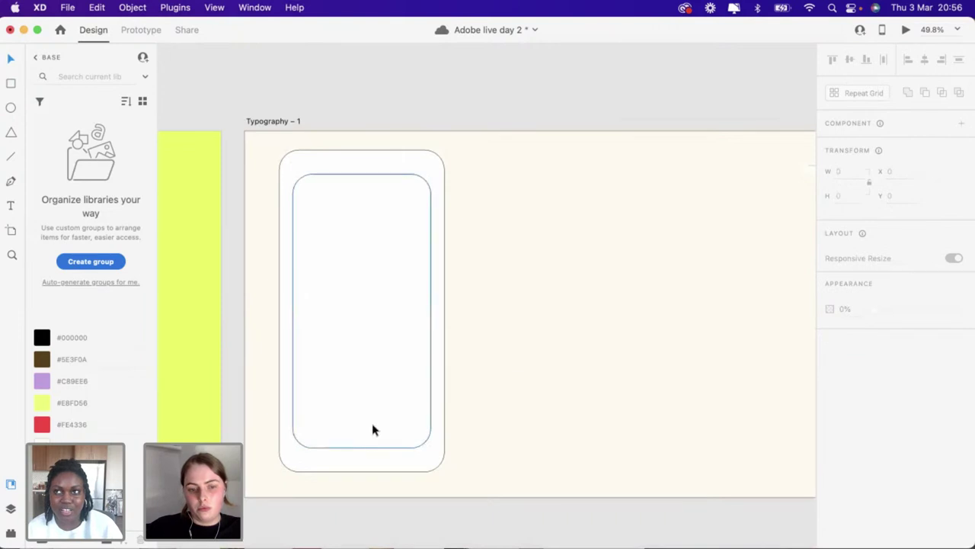
left_click(375, 443)
left_click_drag(419, 442, 420, 442)
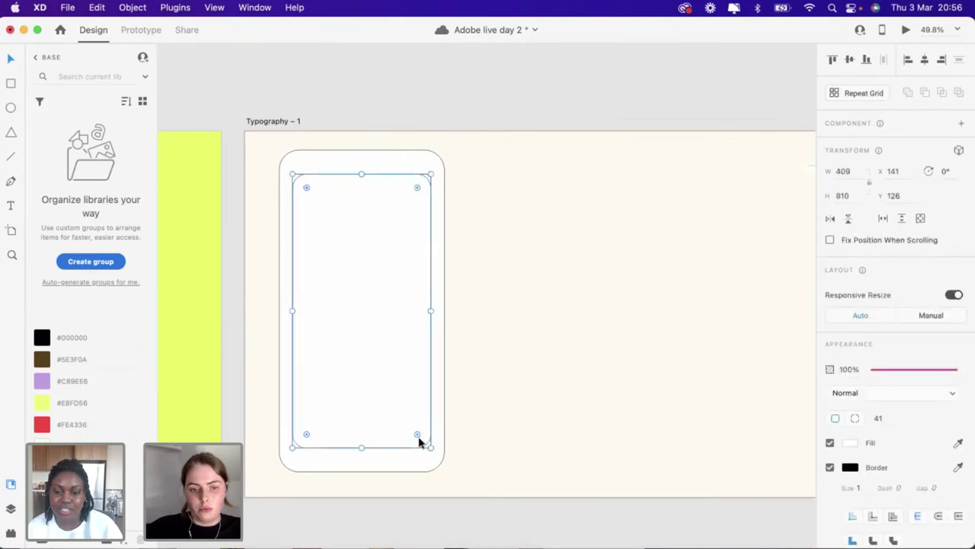
left_click(426, 466)
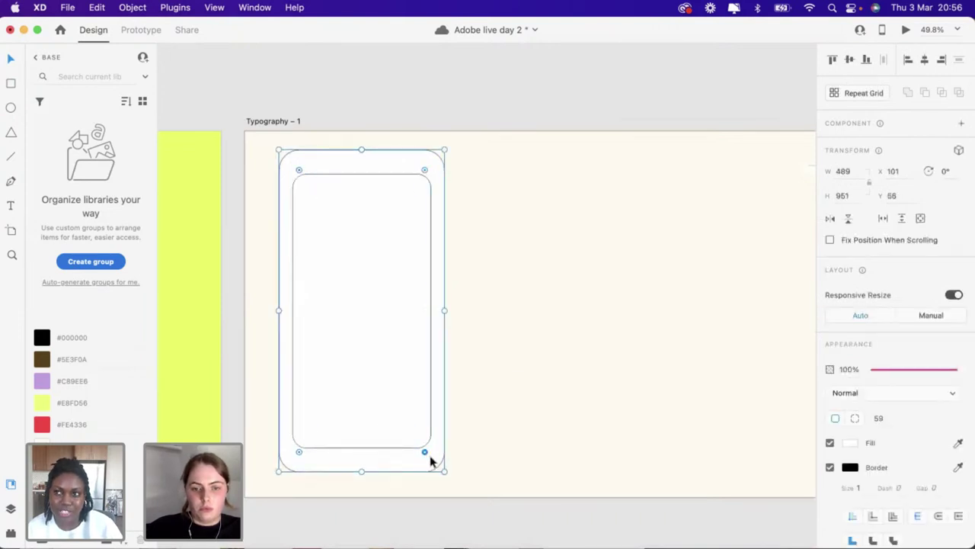
left_click(429, 459)
left_click(395, 451)
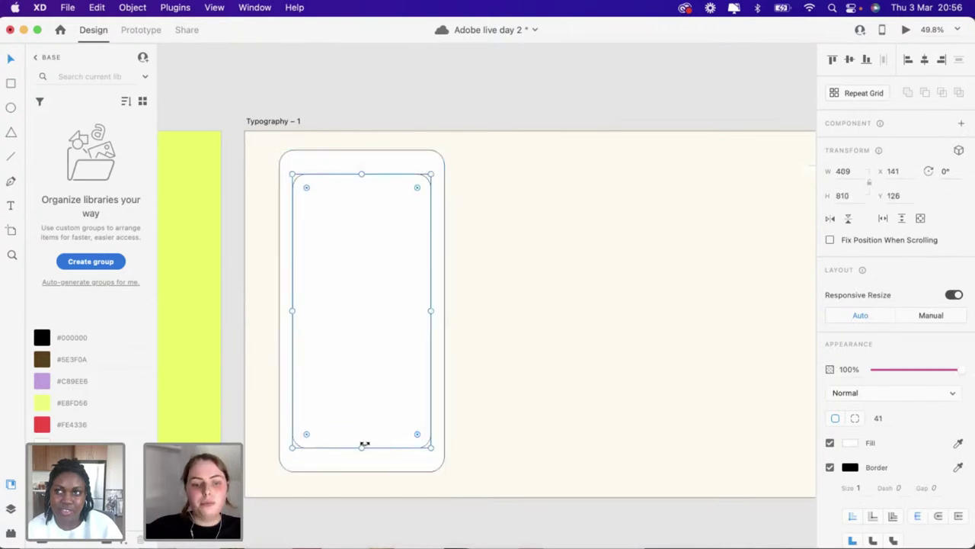
left_click_drag(363, 448, 361, 437)
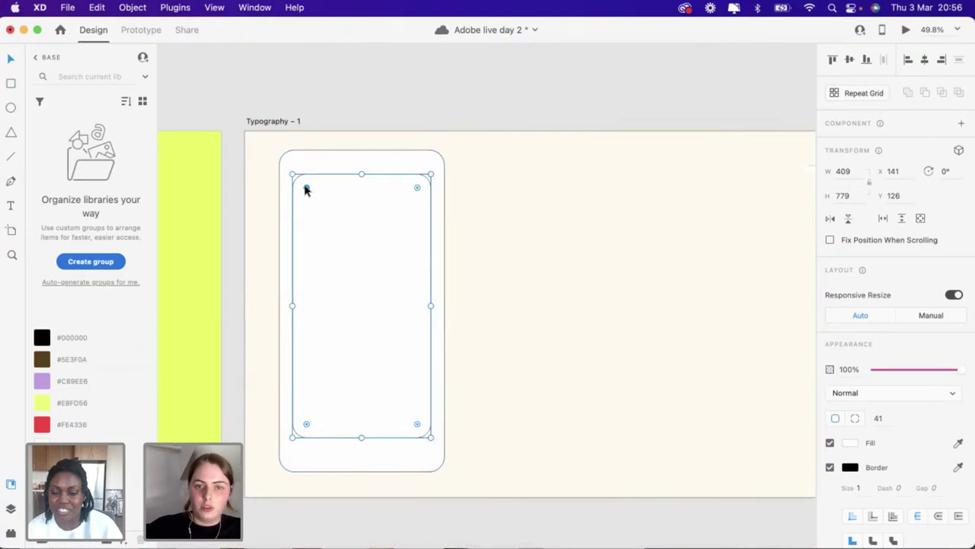
left_click_drag(305, 188, 298, 184)
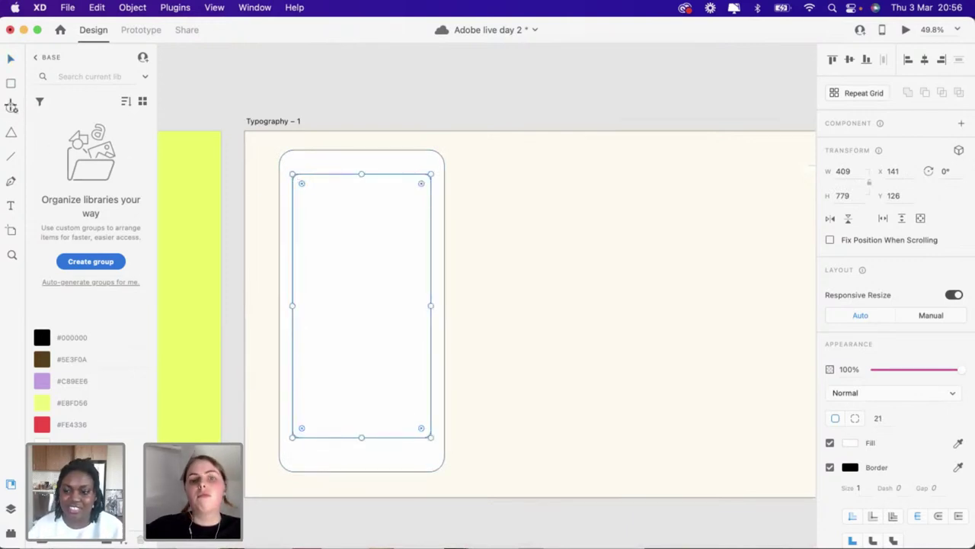
Draw a small circle and give it and both phone rectangles 2-pt black outlines
key("e")
left_click_drag(481, 243, 518, 279)
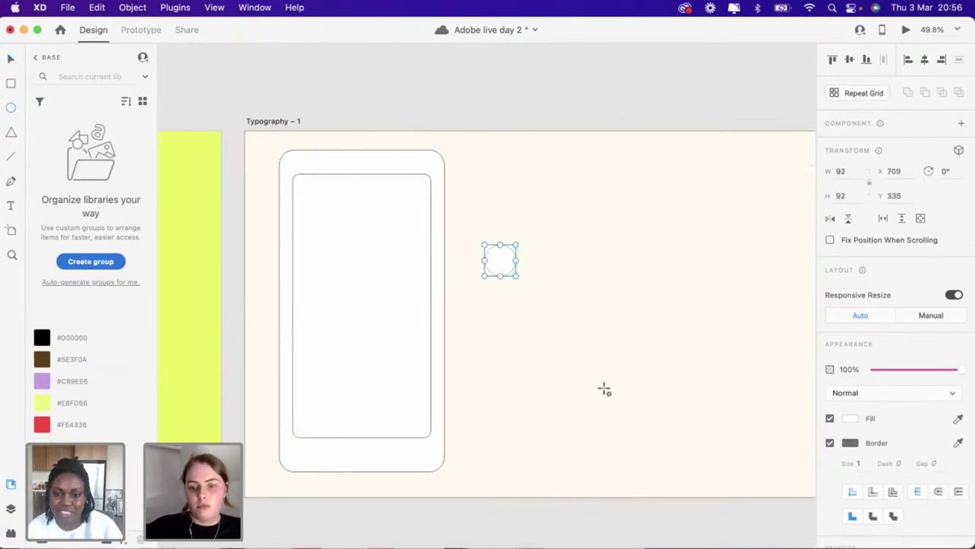
left_click(850, 443)
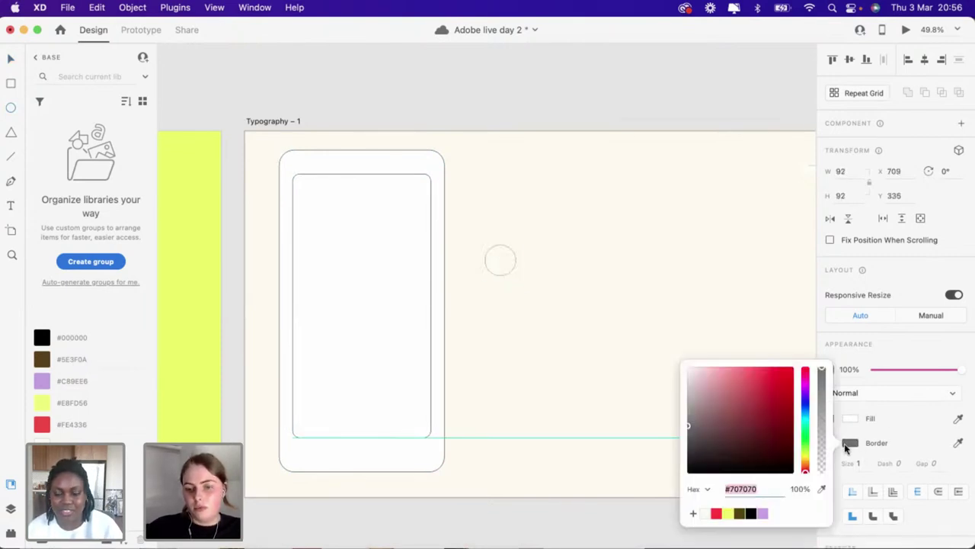
left_click(752, 514)
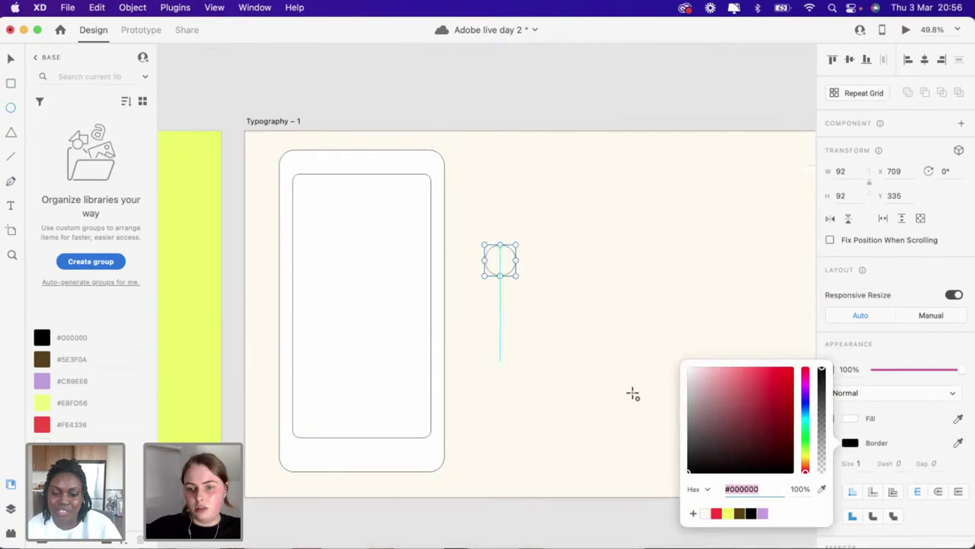
left_click(860, 464)
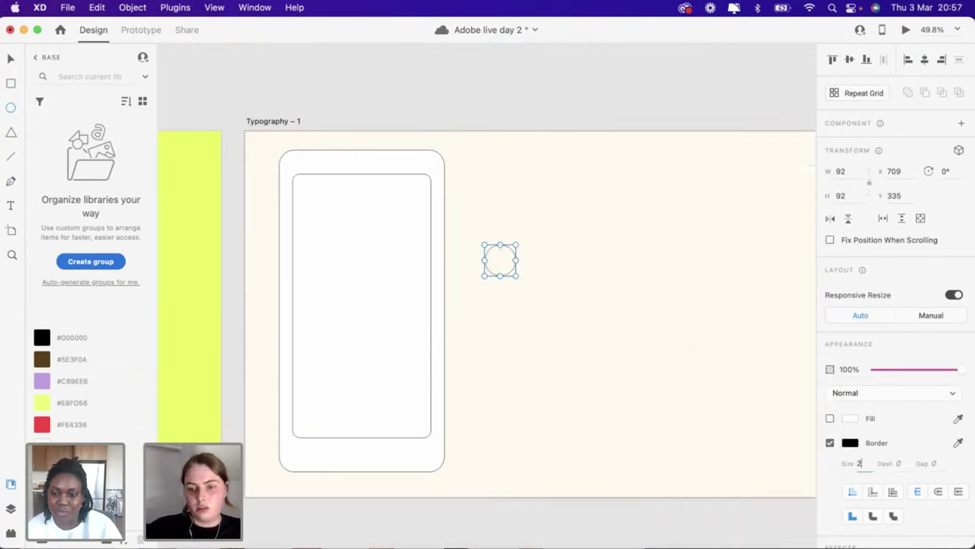
type("2")
key("Return")
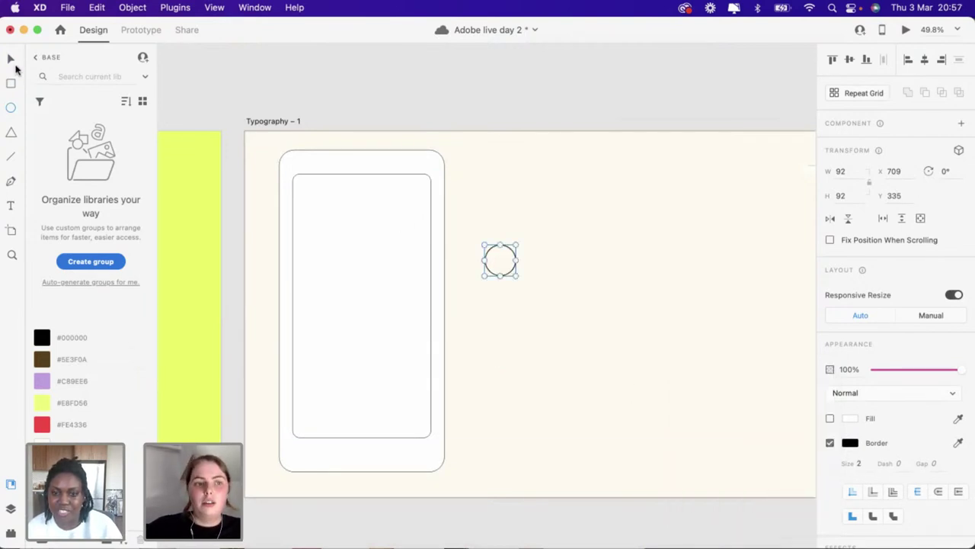
left_click(376, 178)
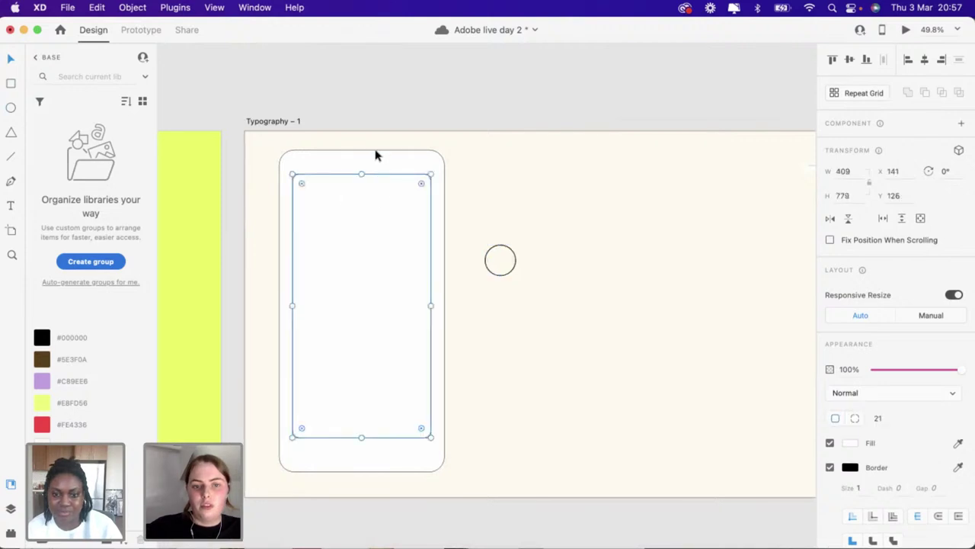
left_click(375, 155, "shift")
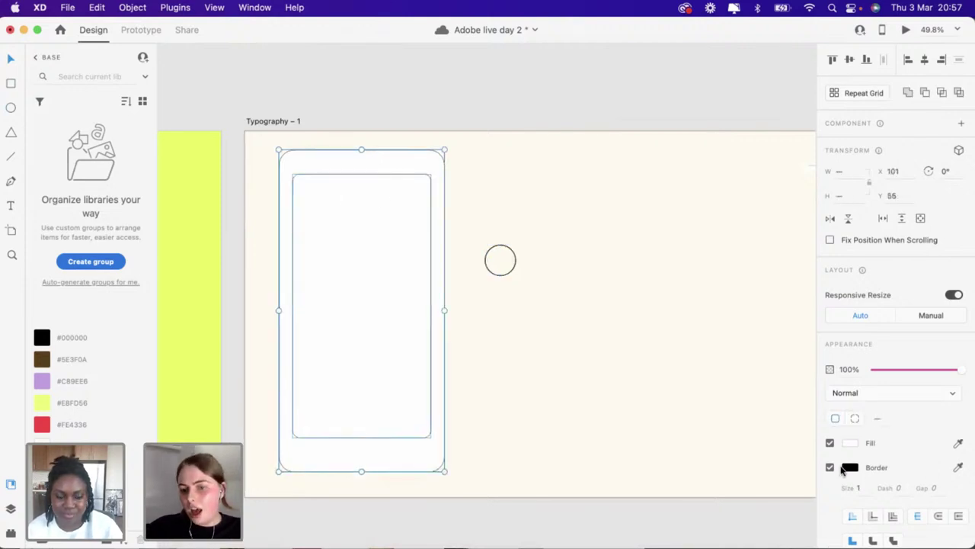
key("Return")
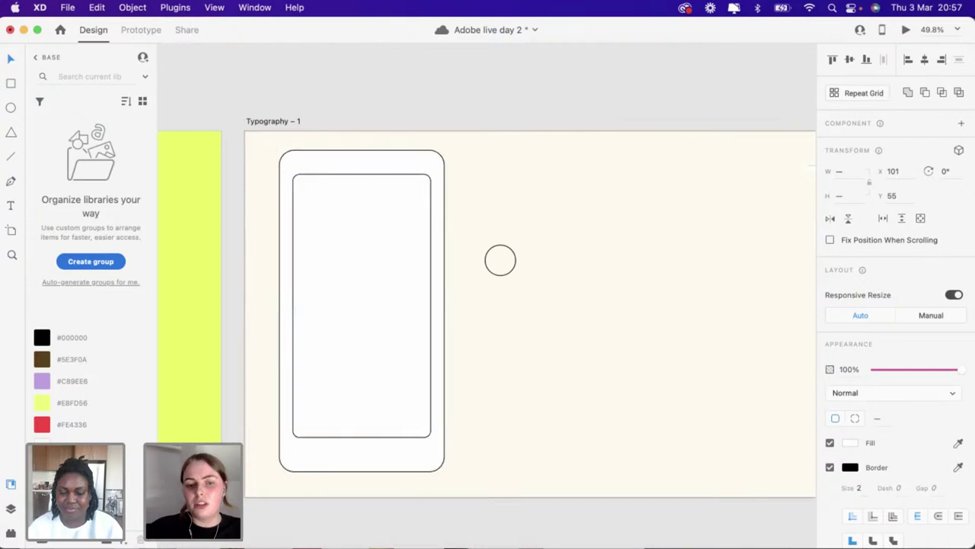
Move the circle to the phone's bottom and centre it horizontally as the home button
left_click(607, 427)
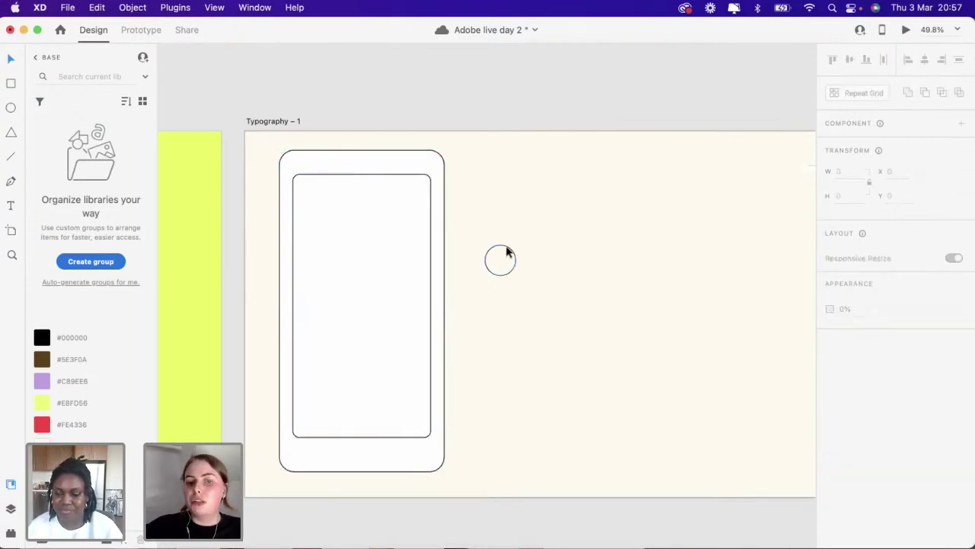
left_click(505, 257)
left_click_drag(325, 462, 363, 435)
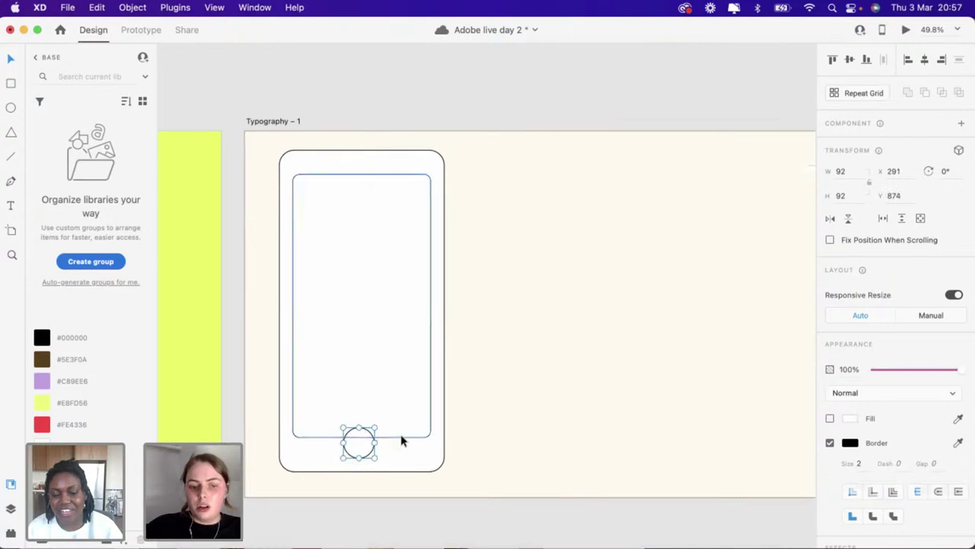
left_click(387, 152, "shift")
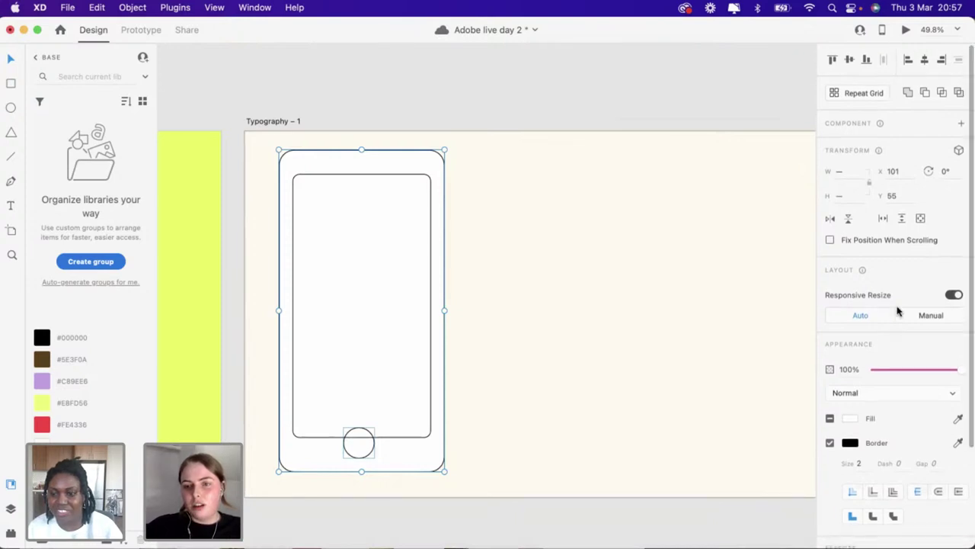
left_click(924, 61)
Shorten the screen rectangle and reduce the phone body's corner radius to 39
left_click(462, 351)
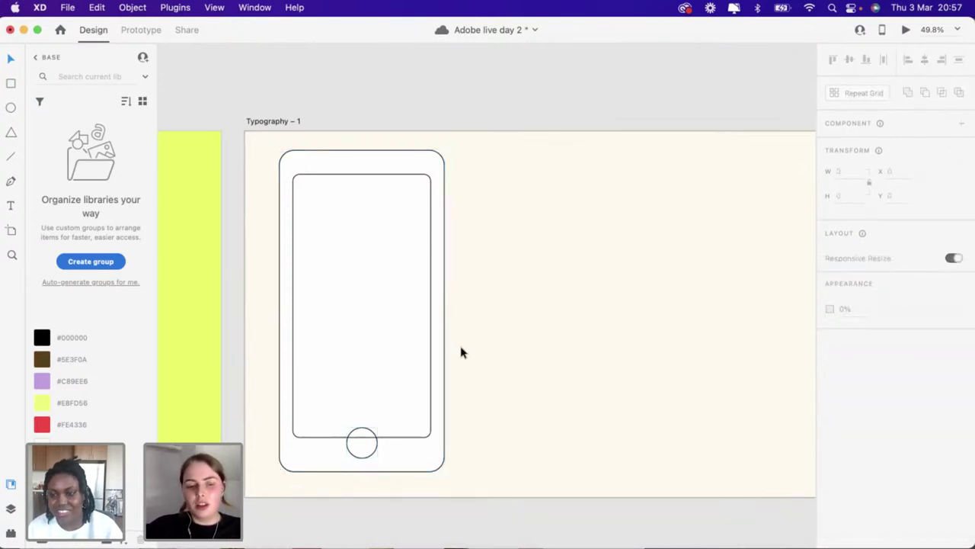
left_click(375, 437)
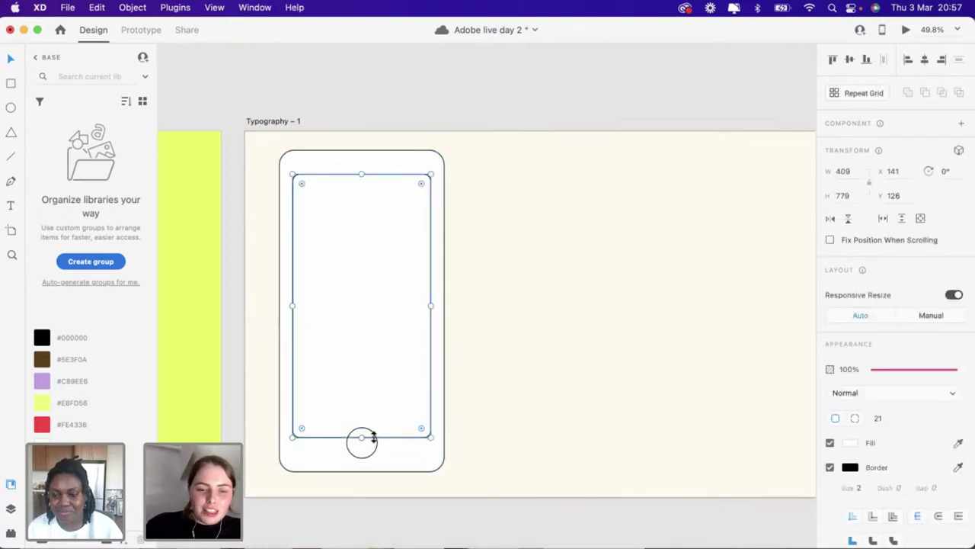
left_click_drag(362, 437, 361, 417)
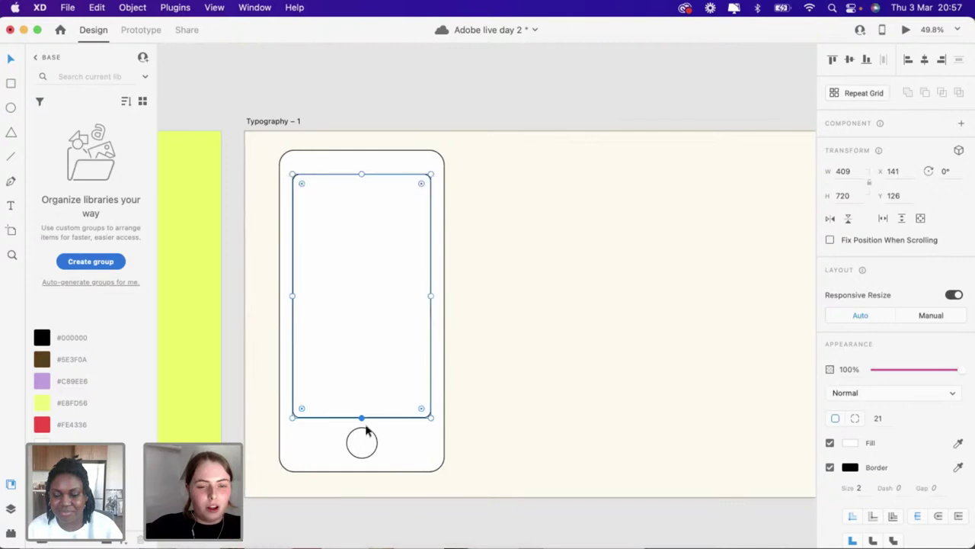
left_click(370, 435)
left_click(371, 435)
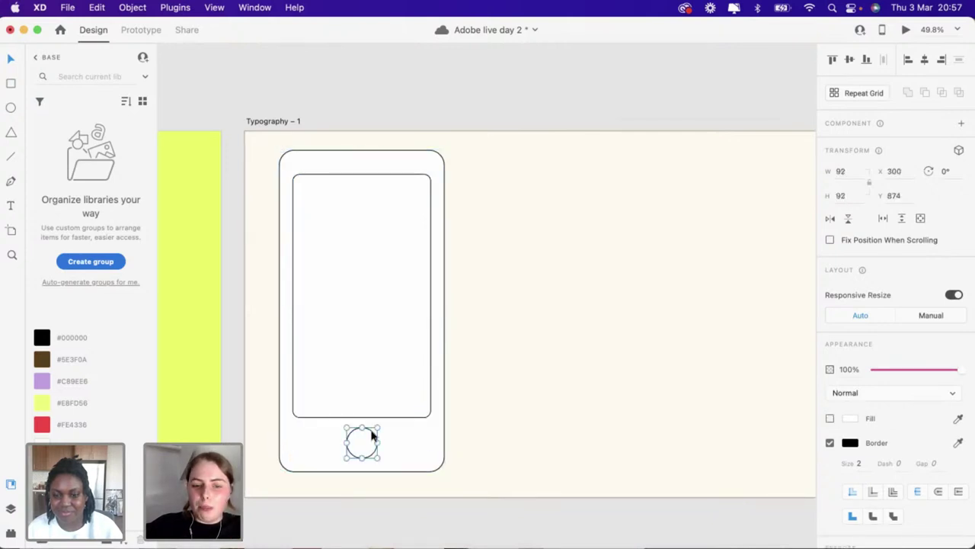
left_click(430, 459)
left_click_drag(431, 460, 434, 464)
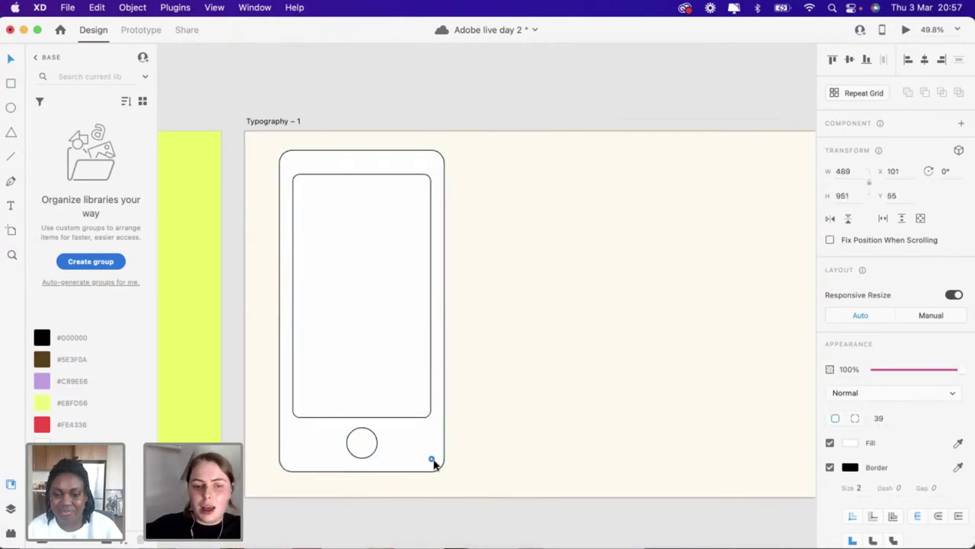
Readjust the screen rectangle to height 748 above the home button
left_click(393, 424)
left_click_drag(362, 417, 364, 459)
scroll(378, 468, "up", 3)
left_click(370, 454)
left_click(582, 366)
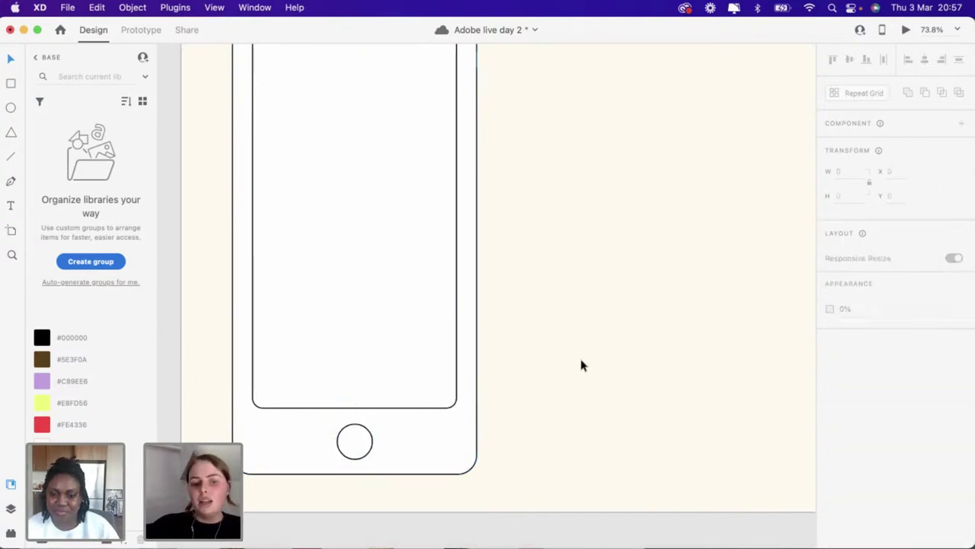
left_click(417, 408)
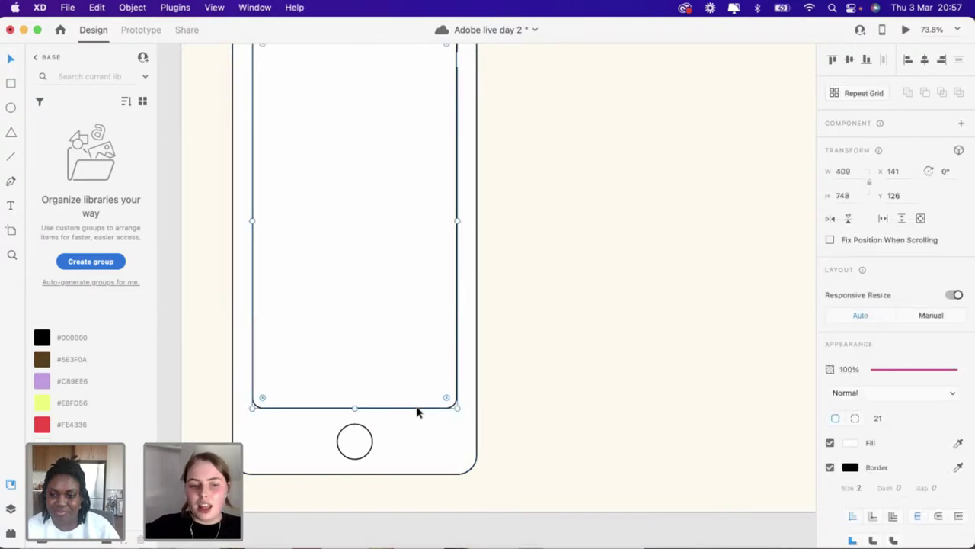
scroll(417, 409, "down", 5)
Duplicate the home button as a 20 × 20 circle and draw a 101 × 15 rectangle beside it
scroll(384, 277, "up", 5)
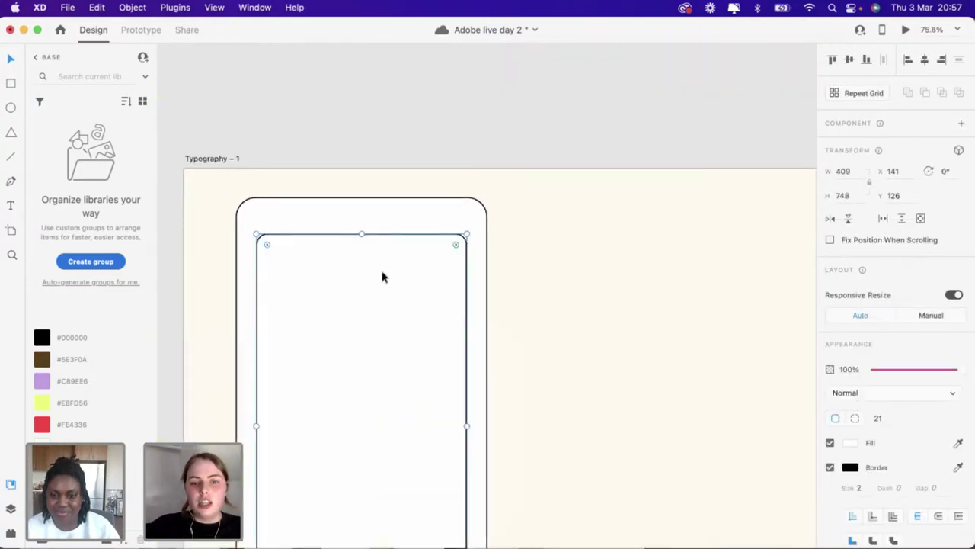
scroll(384, 276, "down", 5)
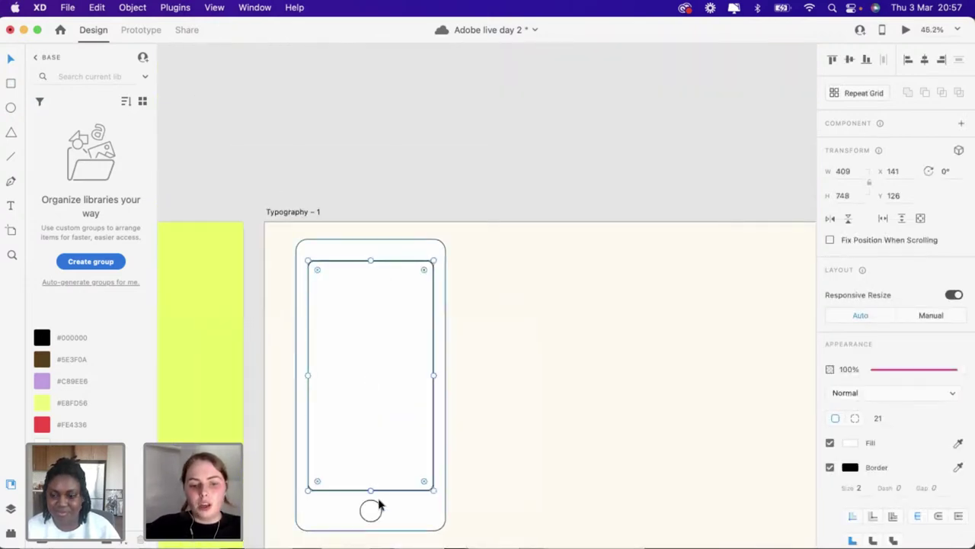
left_click(372, 509)
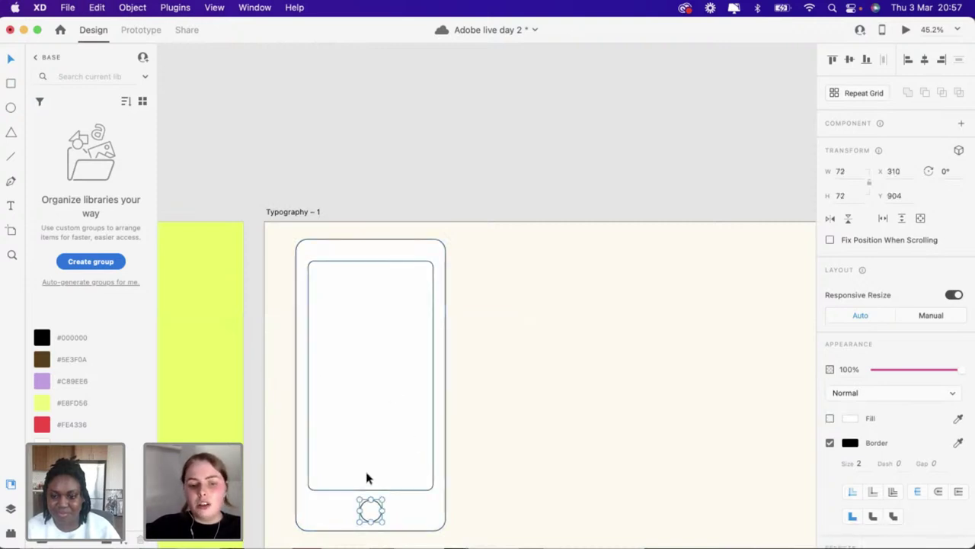
left_click(373, 508)
left_click_drag(529, 263, 518, 268)
scroll(551, 247, "up", 5)
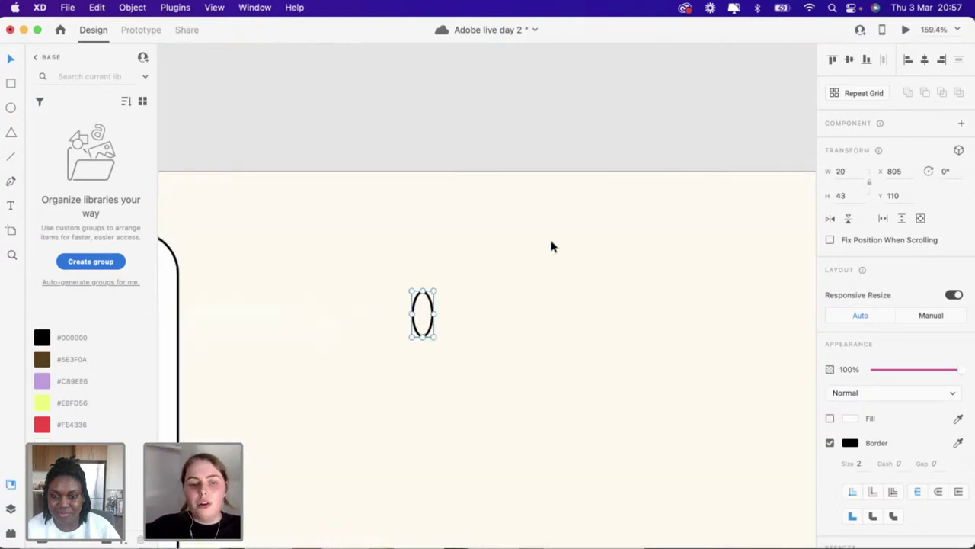
left_click_drag(492, 371, 461, 340)
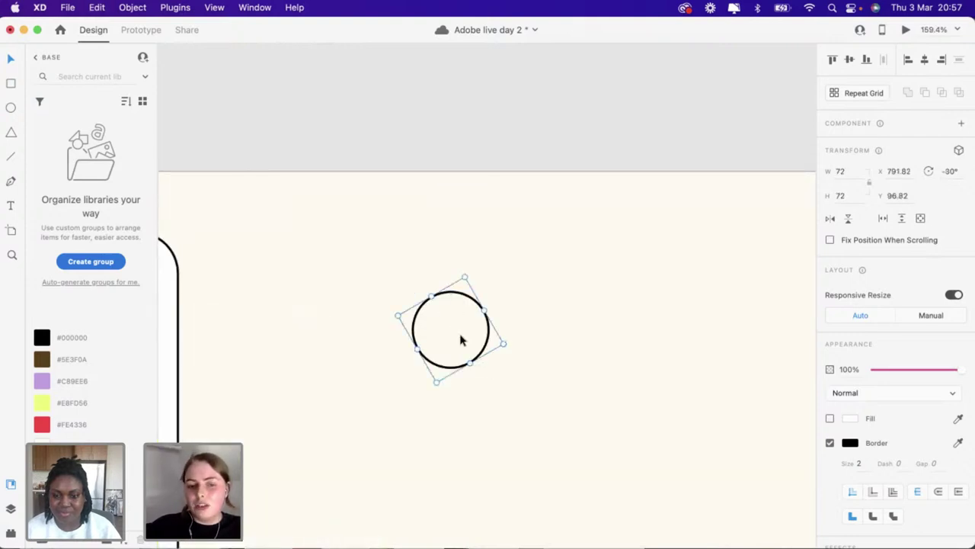
key("super+z")
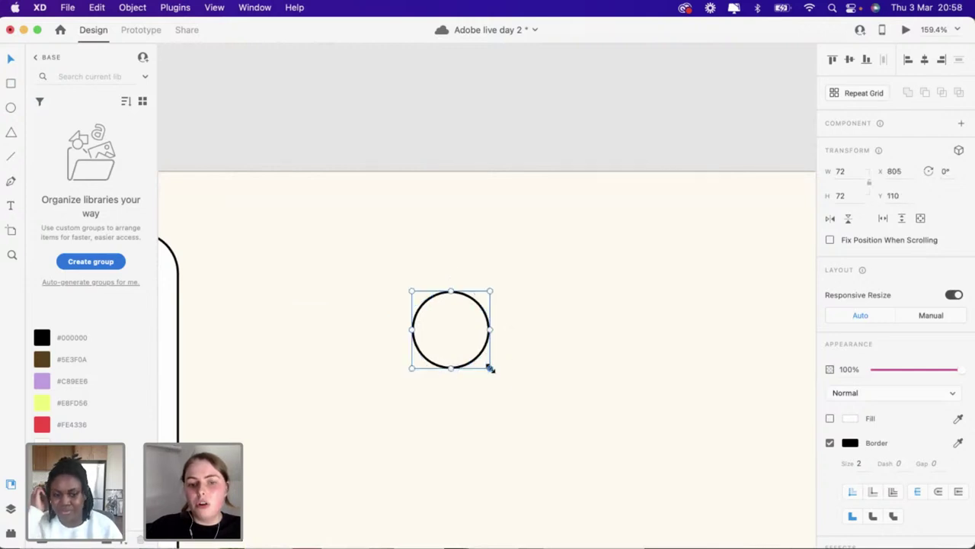
left_click_drag(470, 350, 434, 313)
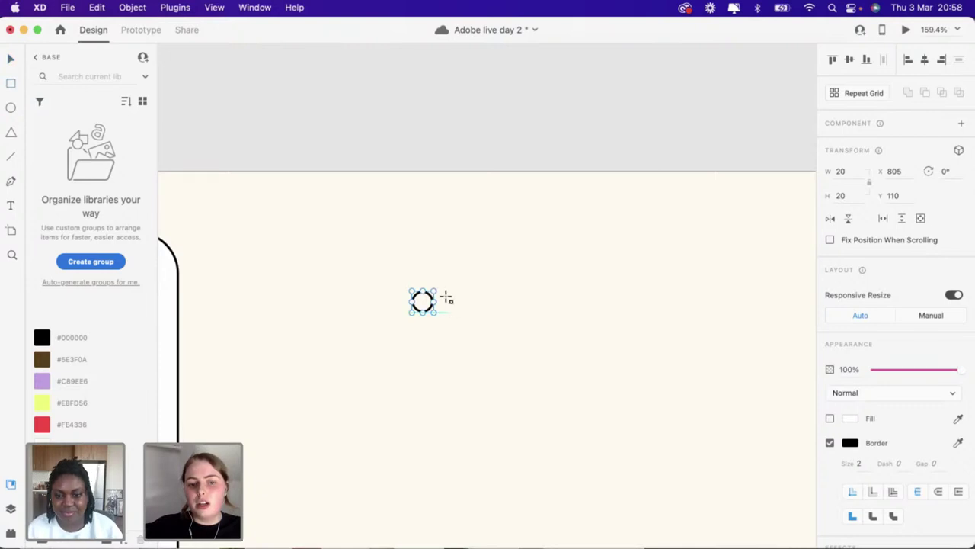
left_click_drag(444, 297, 556, 314)
Turn the rectangle into a fully rounded pill with a 2-pt black outline and no fill
scroll(555, 314, "up", 3)
scroll(554, 312, "up", 5)
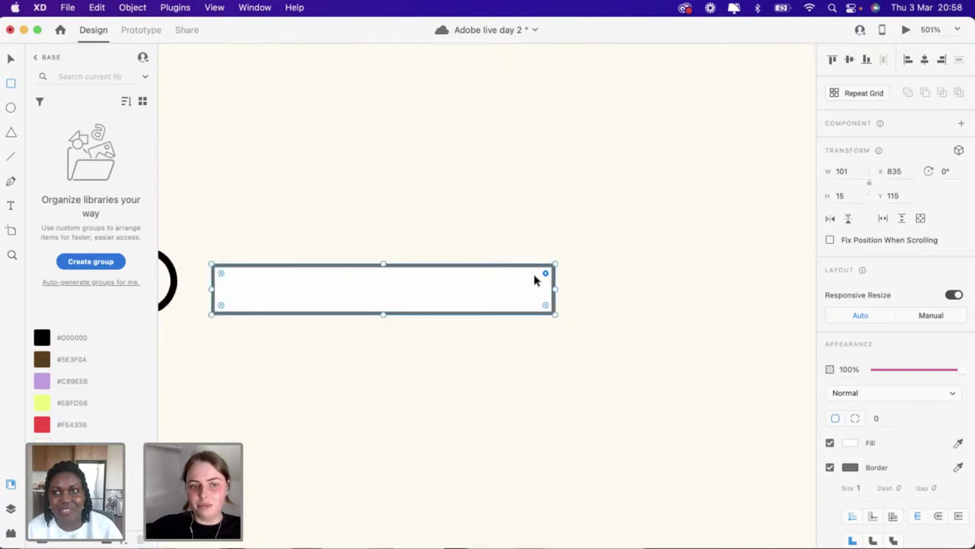
left_click_drag(534, 280, 531, 279)
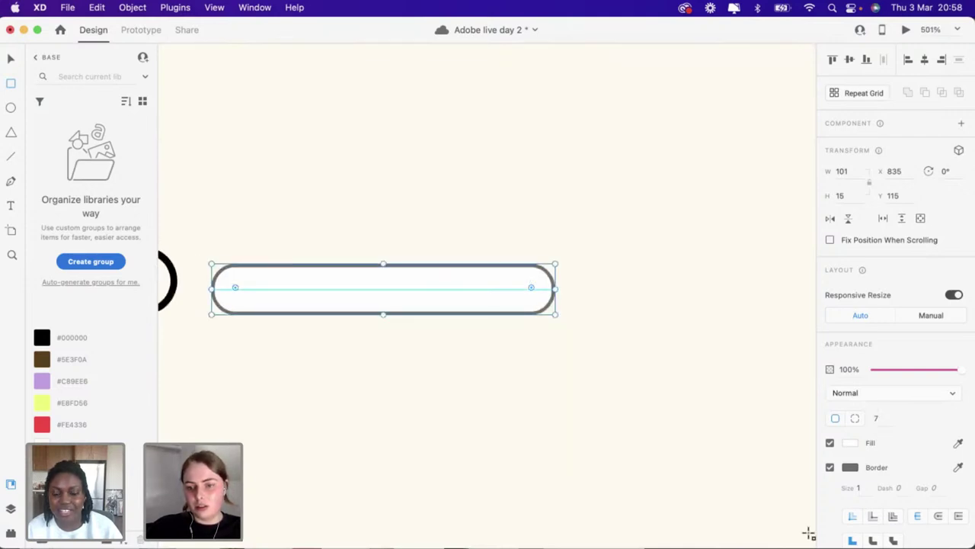
left_click_drag(861, 489, 866, 489)
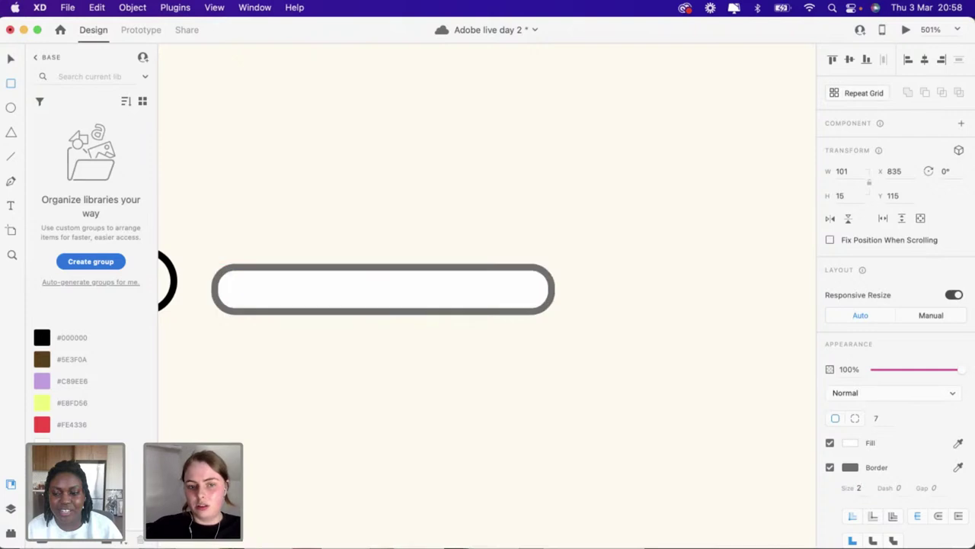
left_click(851, 467)
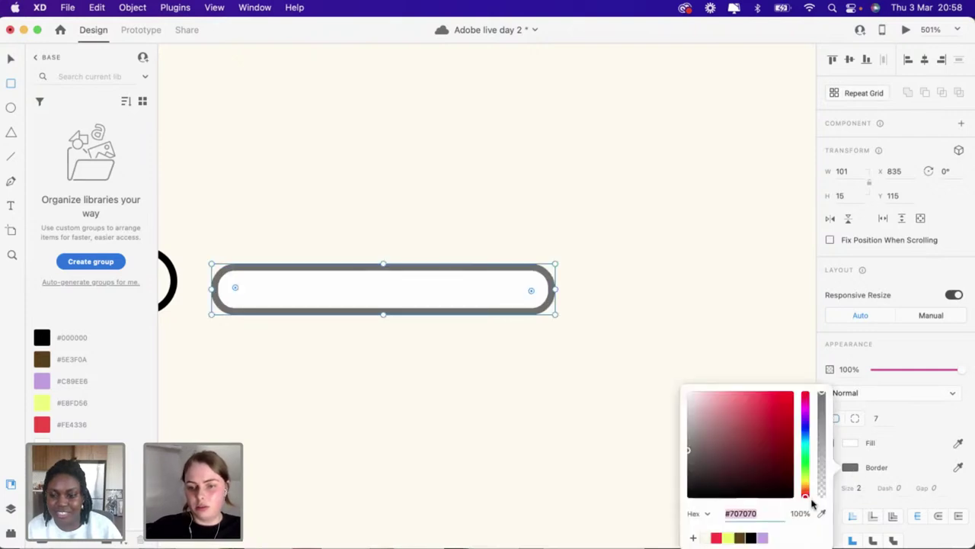
left_click(750, 538)
scroll(556, 402, "down", 5)
scroll(556, 401, "left", 2)
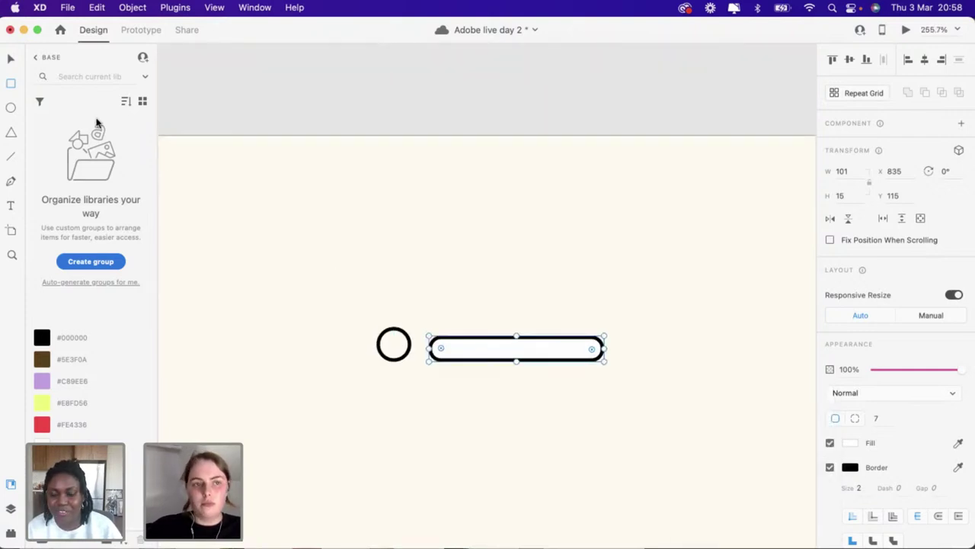
left_click(830, 443)
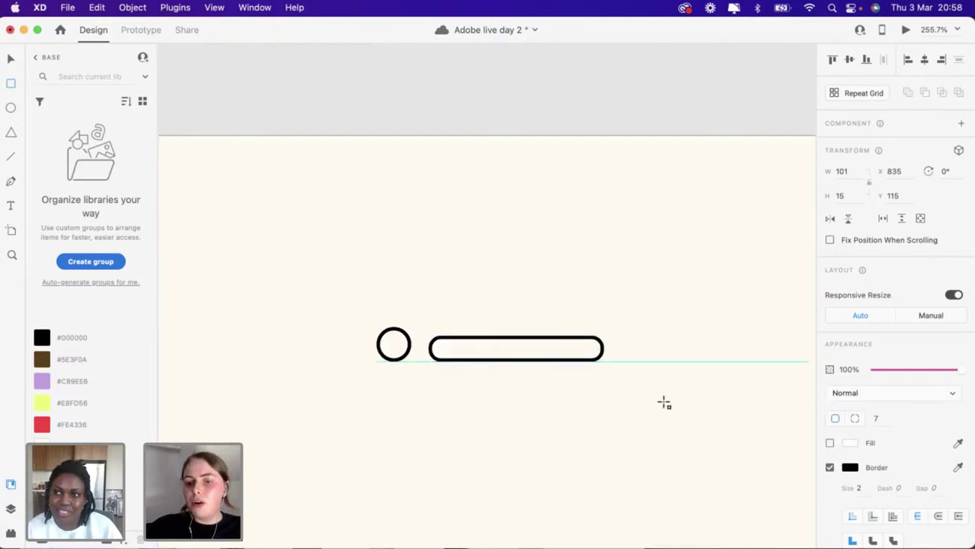
left_click(12, 60)
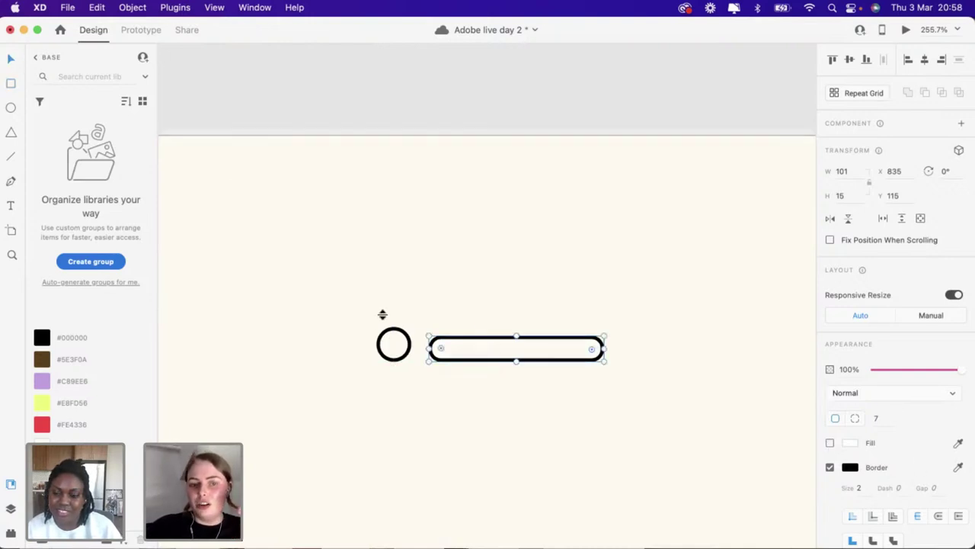
Align the speaker pill vertically centred with the camera dot
left_click_drag(359, 313, 527, 375)
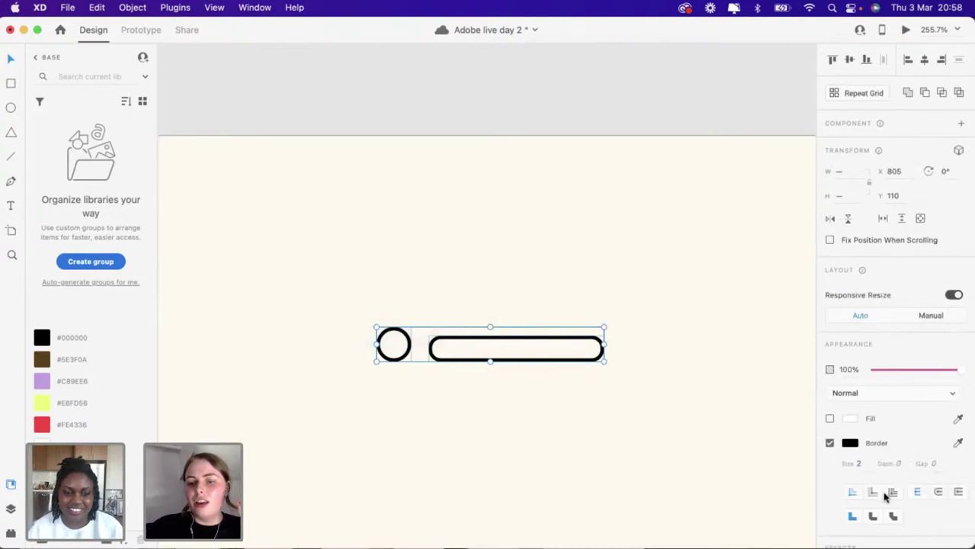
left_click(851, 61)
left_click(588, 189)
scroll(588, 190, "down", 5)
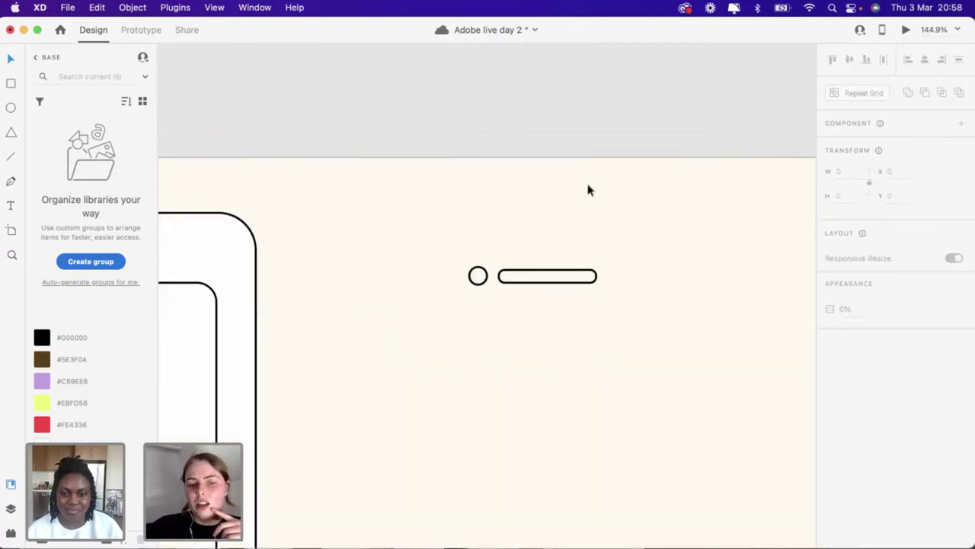
scroll(588, 190, "down", 4)
left_click_drag(560, 235, 313, 224)
left_click(547, 263)
Zoom out to view the whole phone outline on Typography – 1
scroll(547, 263, "down", 5)
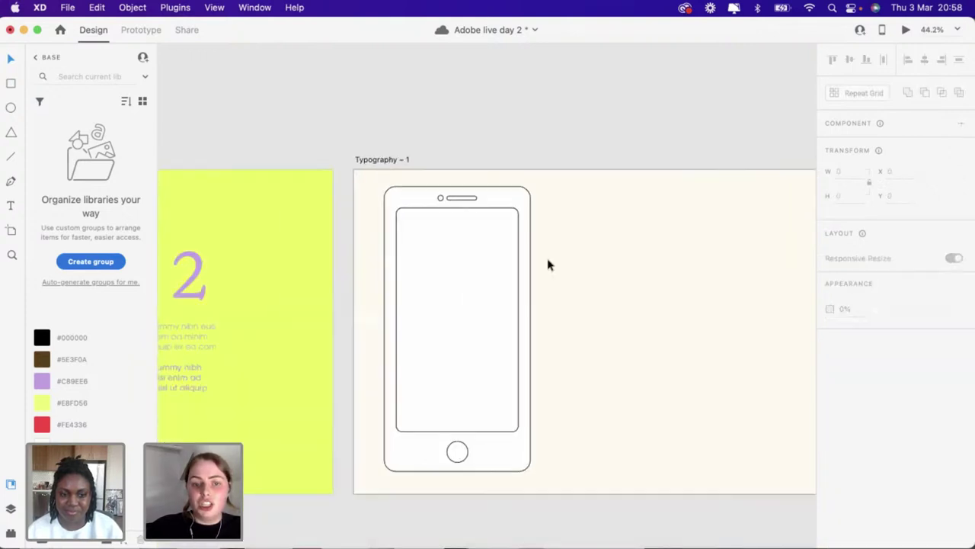
scroll(474, 346, "up", 5)
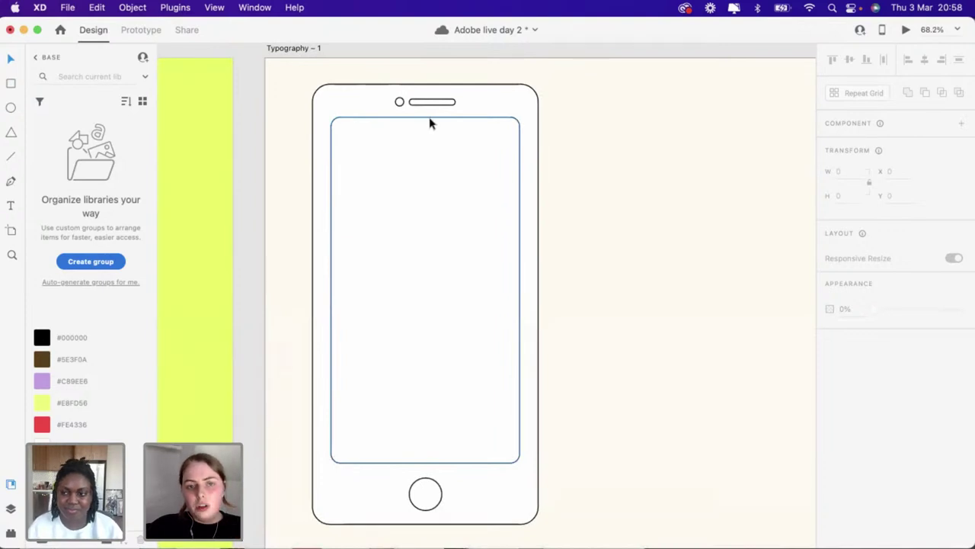
left_click(431, 124)
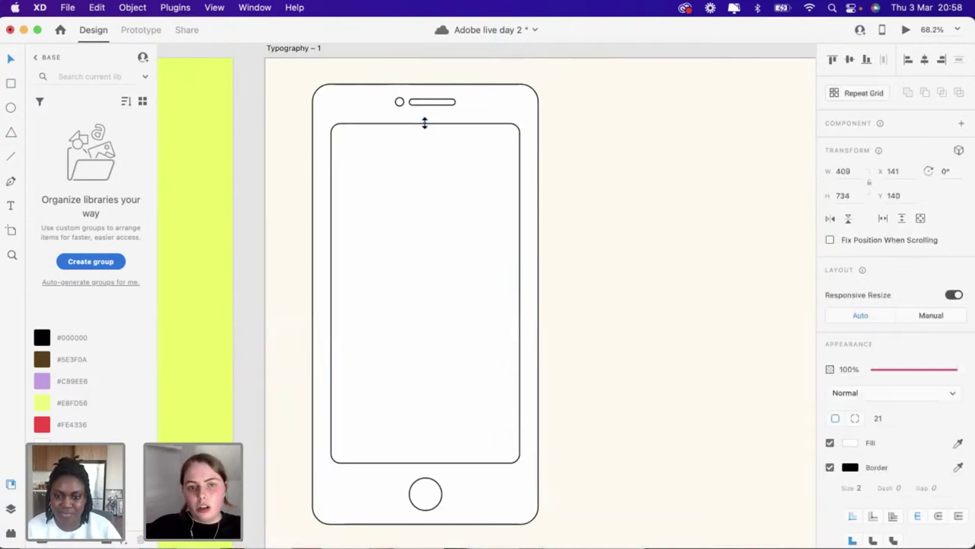
left_click(557, 181)
scroll(556, 181, "down", 3)
scroll(555, 181, "right", 3)
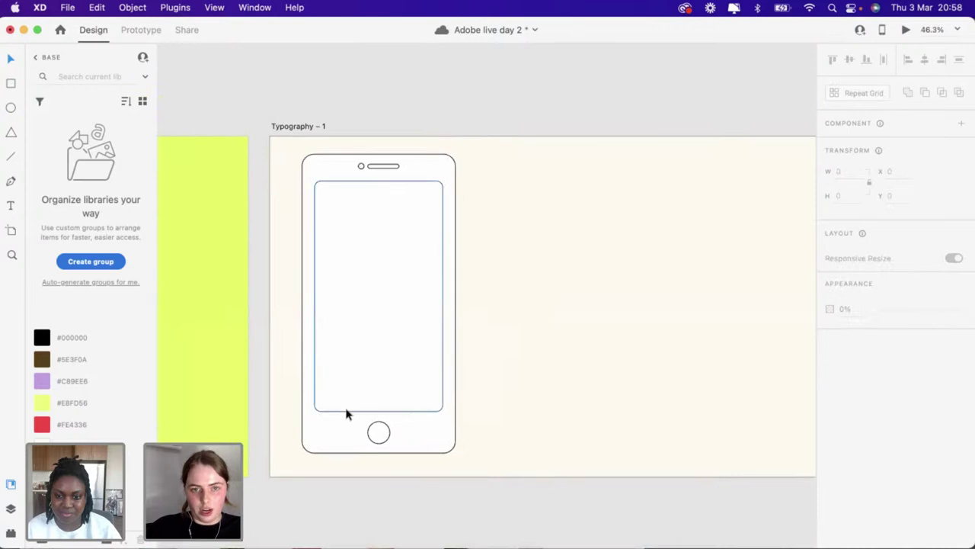
scroll(346, 412, "up", 1)
scroll(346, 413, "down", 5)
scroll(346, 413, "down", 2)
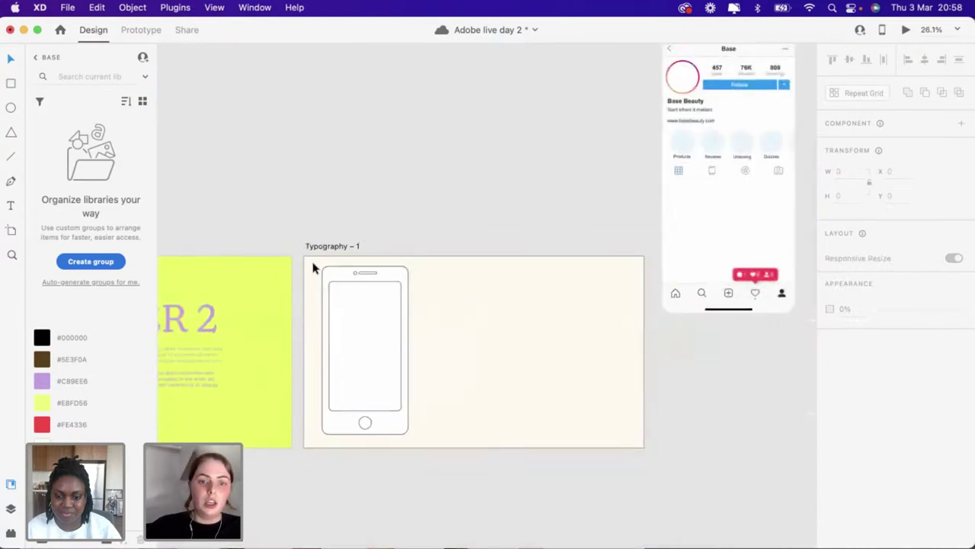
Nudge the whole phone wireframe slightly right and down on the artboard
left_click_drag(312, 266, 404, 424)
left_click_drag(362, 364, 363, 365)
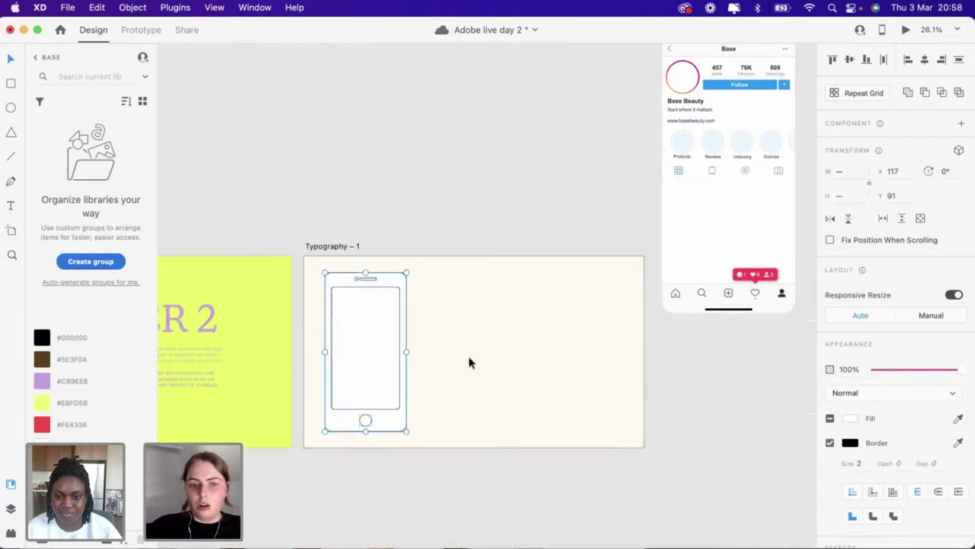
left_click(468, 364)
scroll(476, 363, "up", 2)
scroll(475, 363, "up", 5)
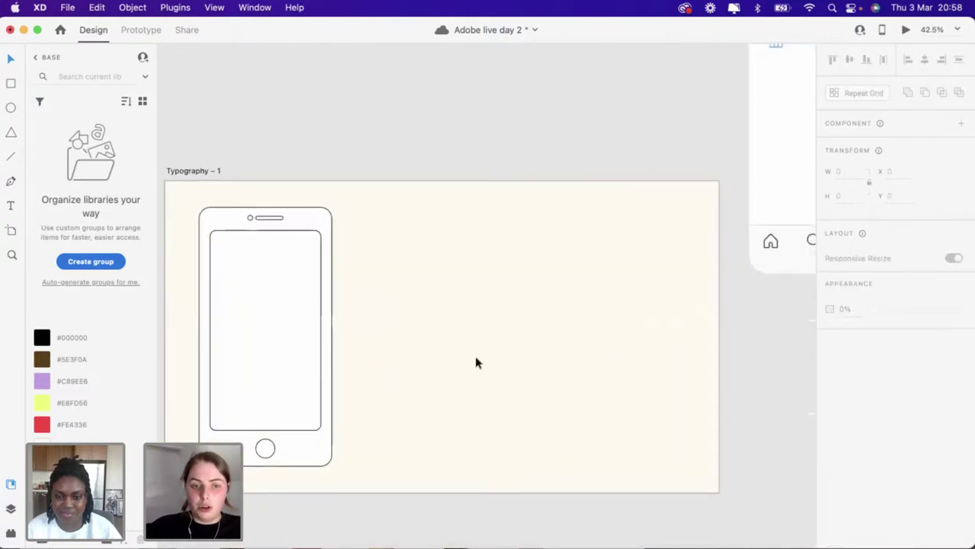
scroll(475, 363, "down", 5)
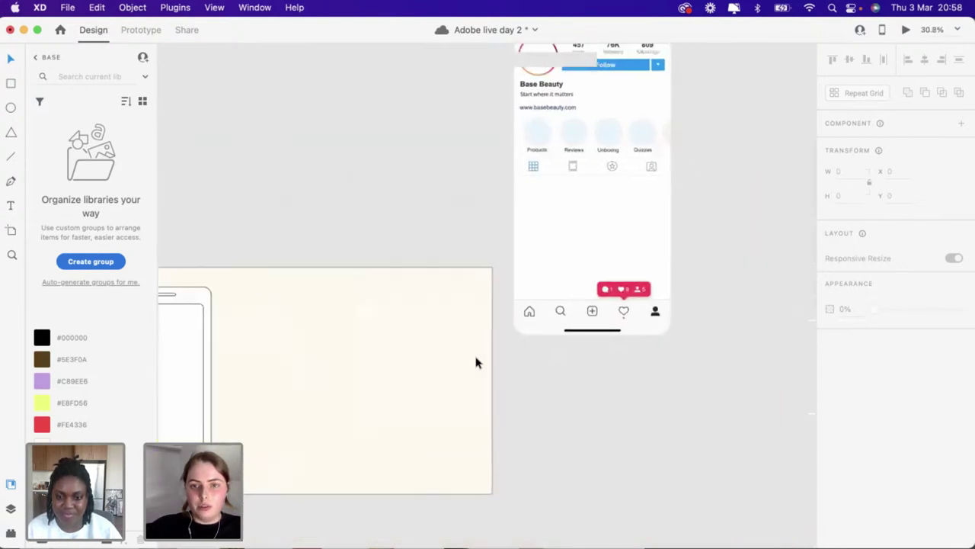
Move the Instagram profile screen to the cream artboard's right side, with less corner rounding, shrunk to phone size
left_click_drag(472, 318, 244, 233)
scroll(331, 434, "left", 3)
scroll(328, 433, "up", 3)
scroll(243, 237, "up", 3)
scroll(243, 237, "up", 5)
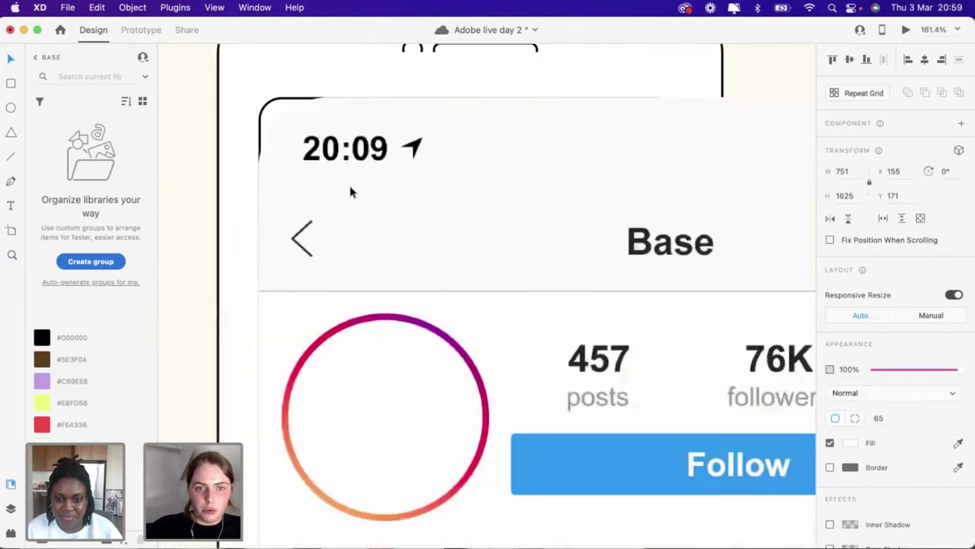
left_click_drag(252, 120, 296, 158)
scroll(296, 158, "down", 5)
left_click_drag(444, 445, 640, 402)
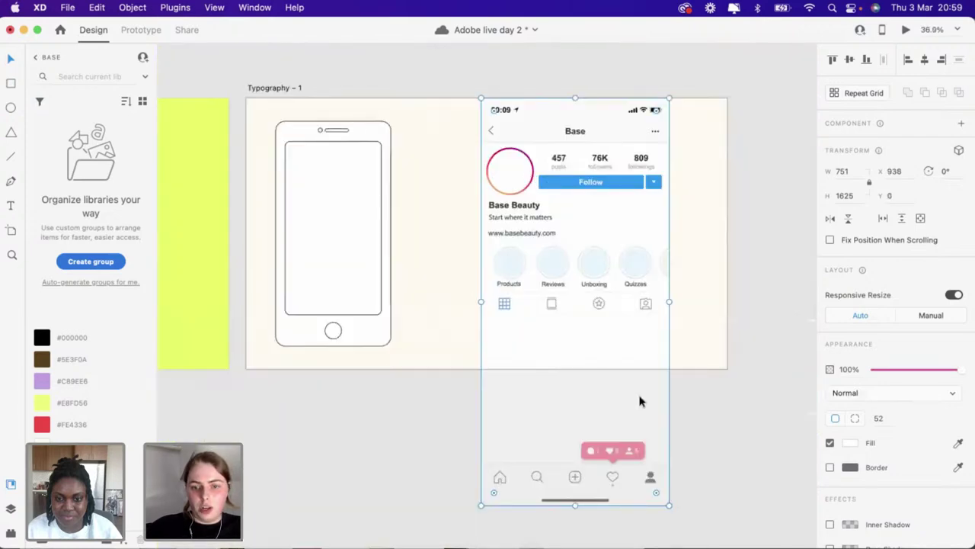
left_click_drag(667, 505, 566, 359)
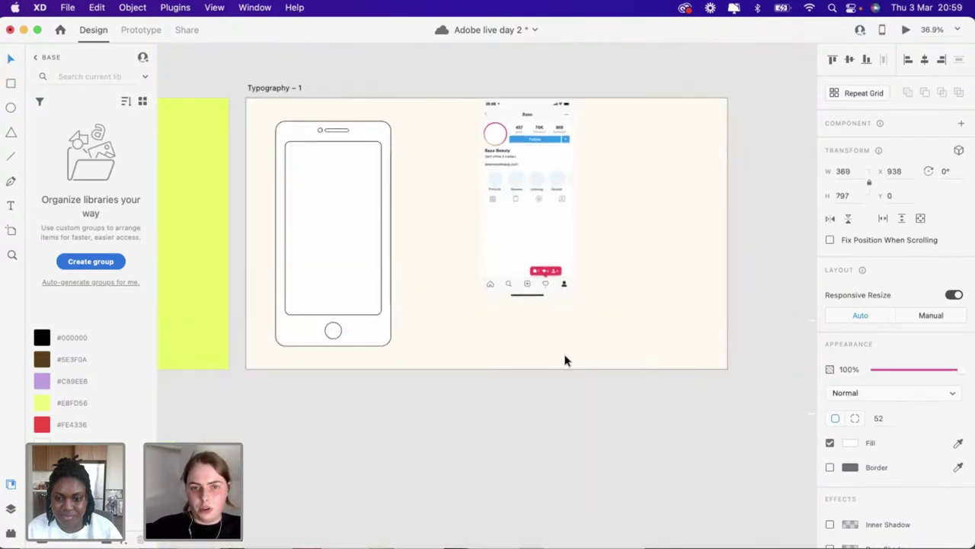
Place the phone's screen rectangle over the Instagram screen, sizing both from the Base header to the artboard top
left_click(335, 250)
left_click_drag(353, 186, 551, 161)
scroll(536, 126, "up", 5)
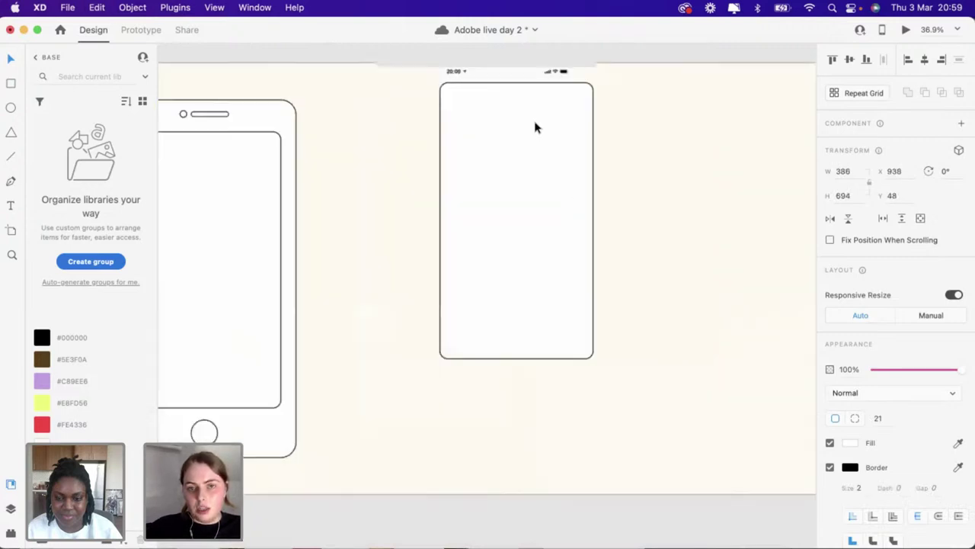
left_click(488, 147)
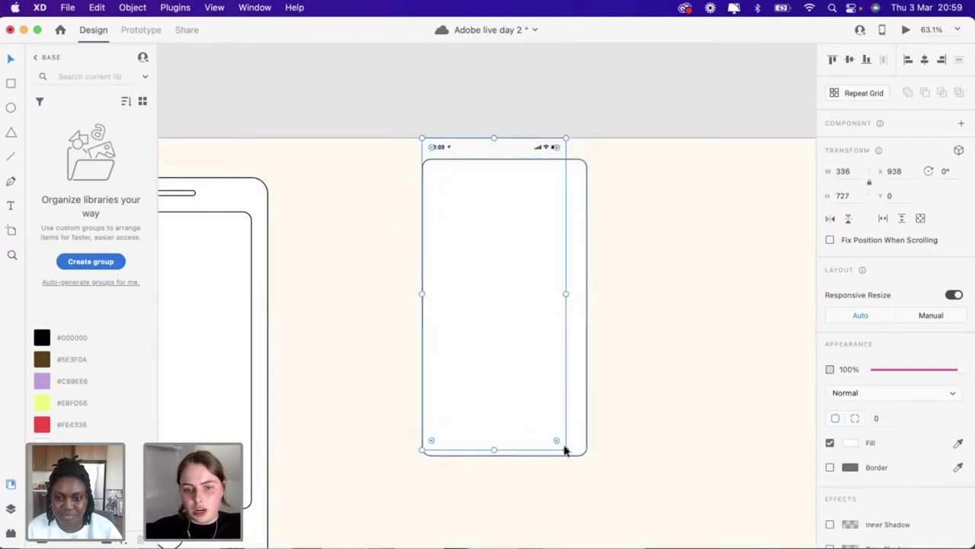
left_click_drag(564, 448, 613, 506)
left_click_drag(503, 331, 506, 375)
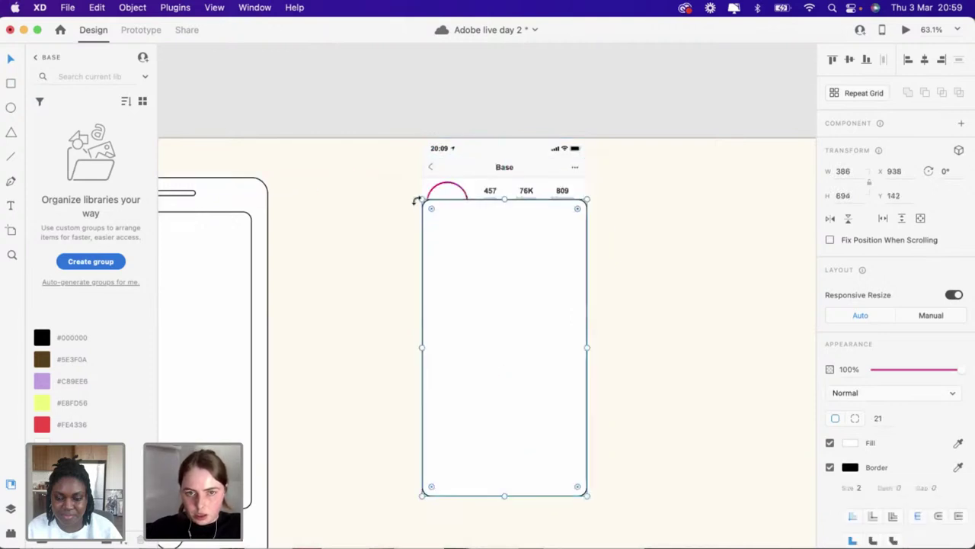
left_click_drag(421, 199, 412, 180)
mouse_move(409, 337)
left_mouse_down()
mouse_move(433, 335)
mouse_move(422, 337)
left_mouse_up()
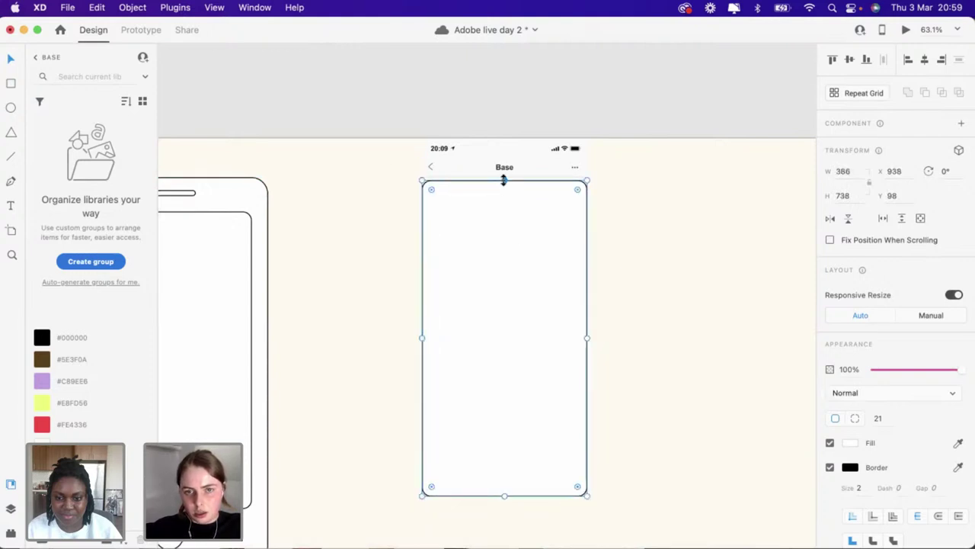
left_click_drag(503, 179, 501, 138)
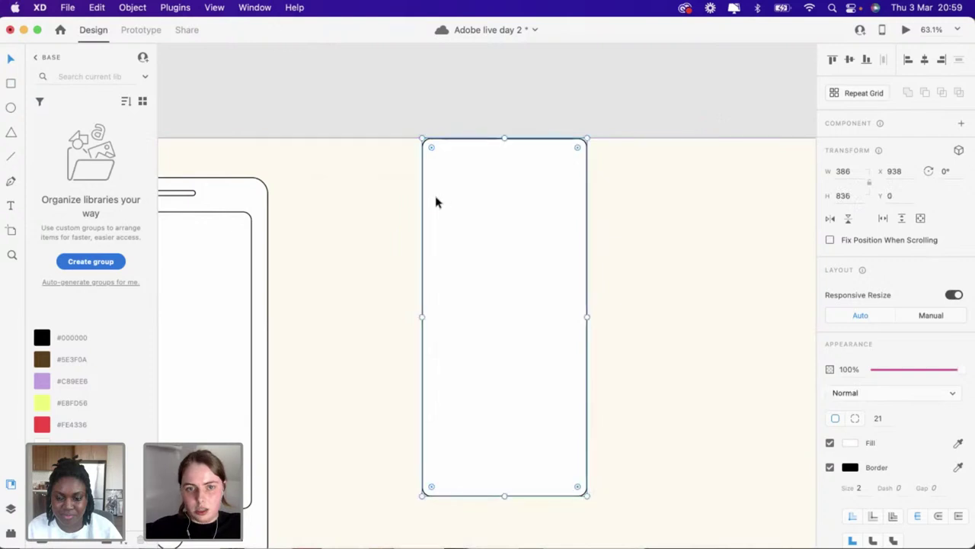
Mask the Instagram screen with the rounded rectangle using Mask with Shape
key("super+a")
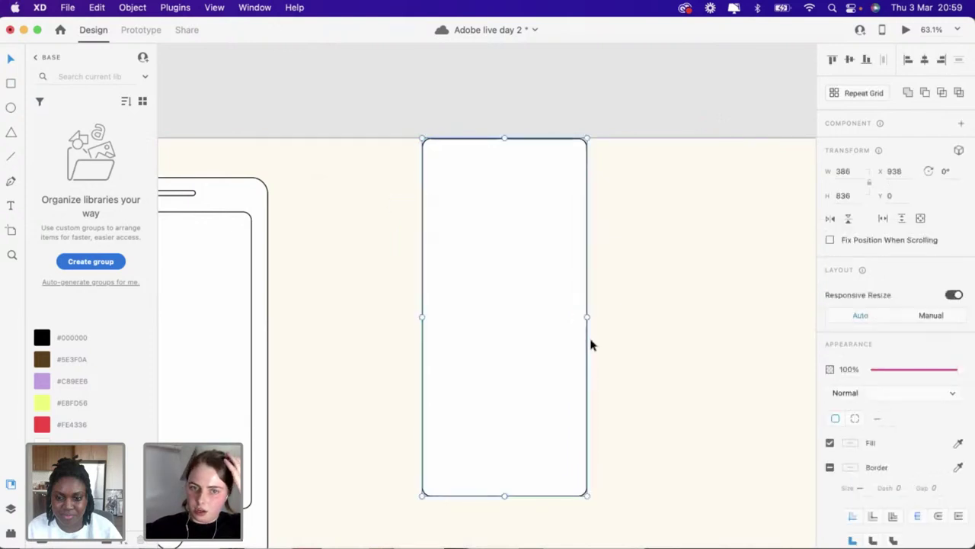
right_click(531, 339)
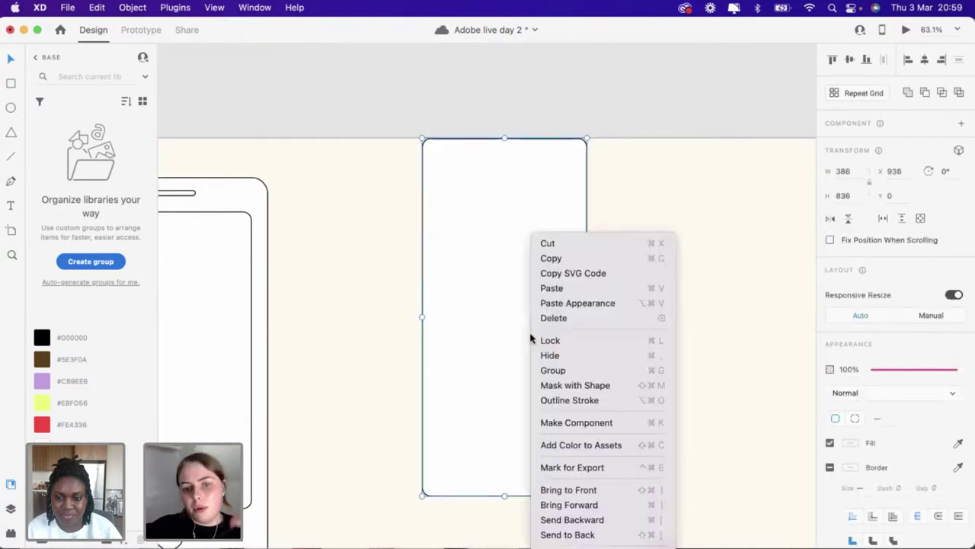
left_click(585, 388)
Nudge the masked Instagram mockup slightly up and left
left_click(637, 367)
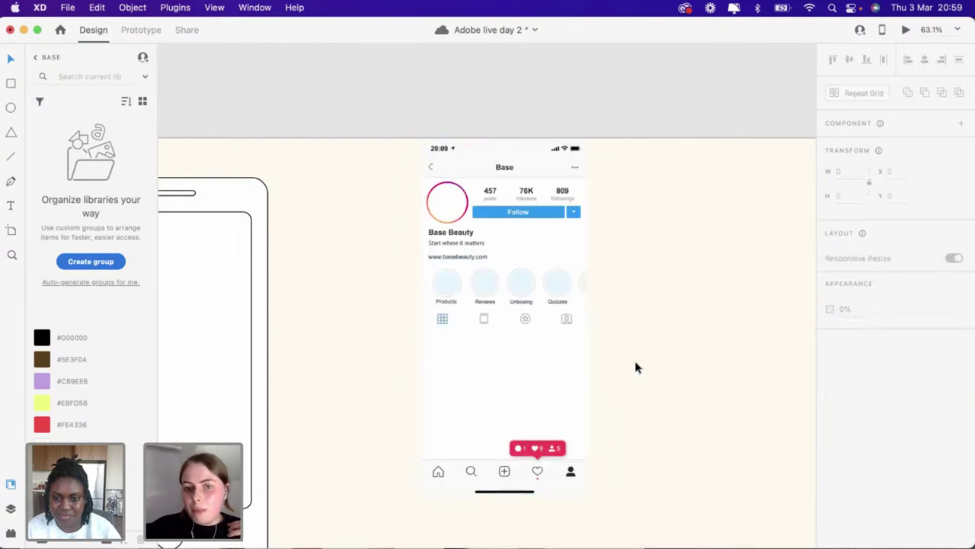
scroll(637, 367, "left", 3)
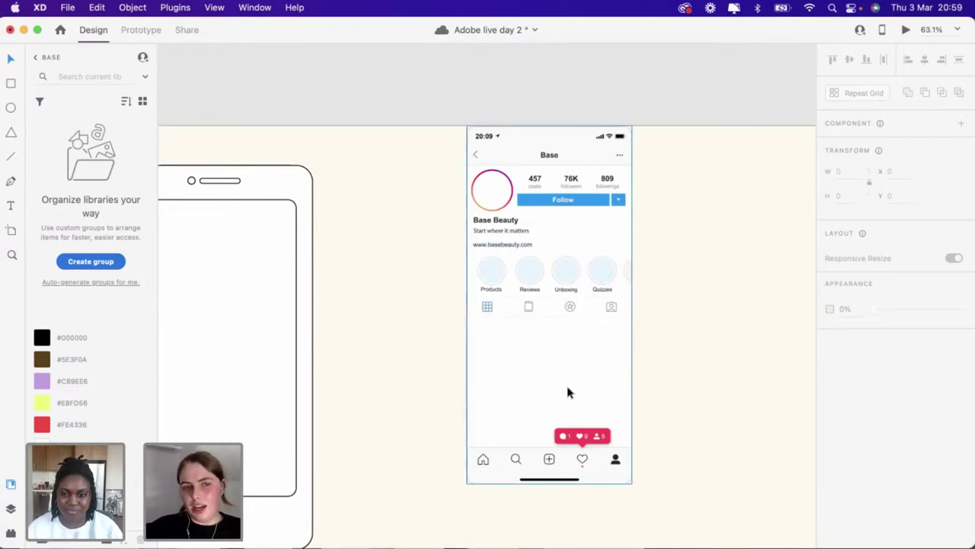
scroll(568, 392, "down", 5)
left_click(533, 388)
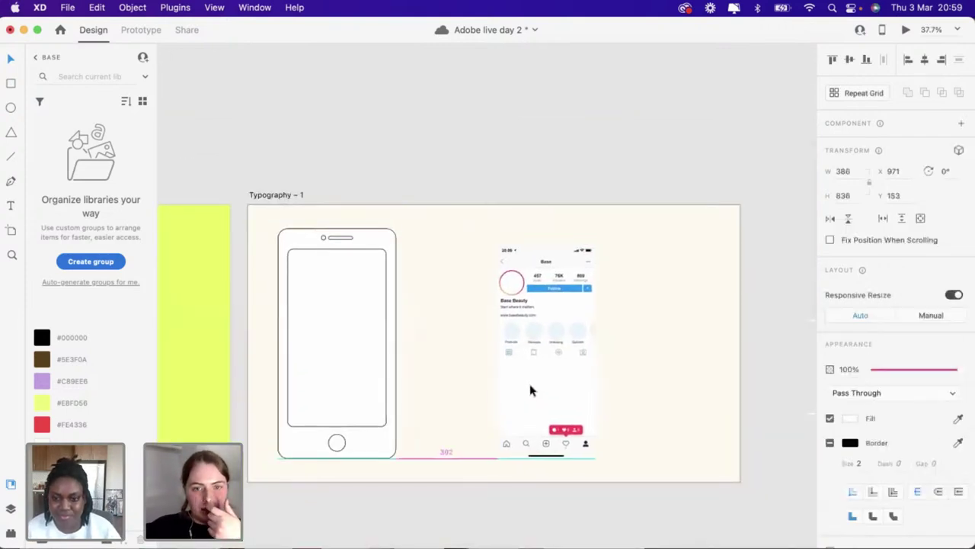
left_click_drag(531, 390, 528, 386)
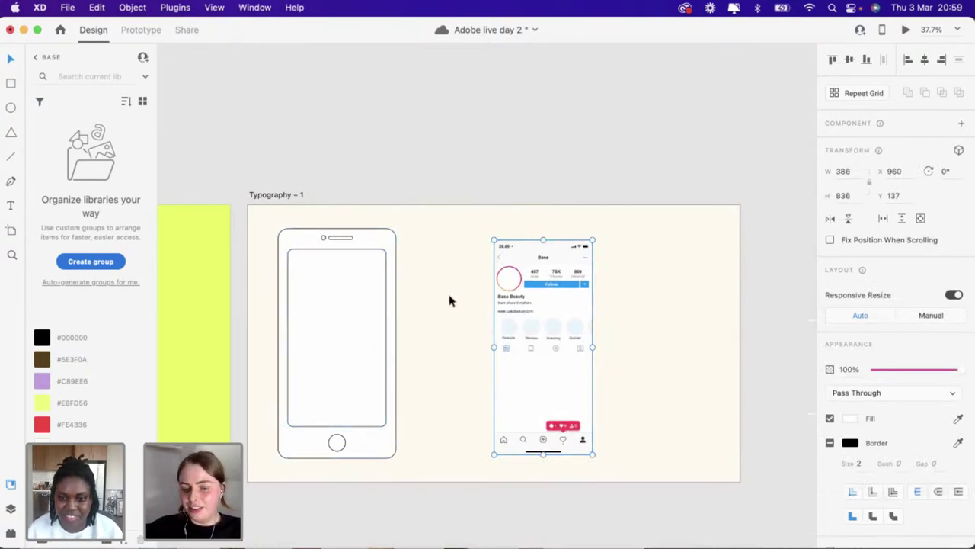
scroll(450, 298, "up", 3)
scroll(451, 300, "down", 1)
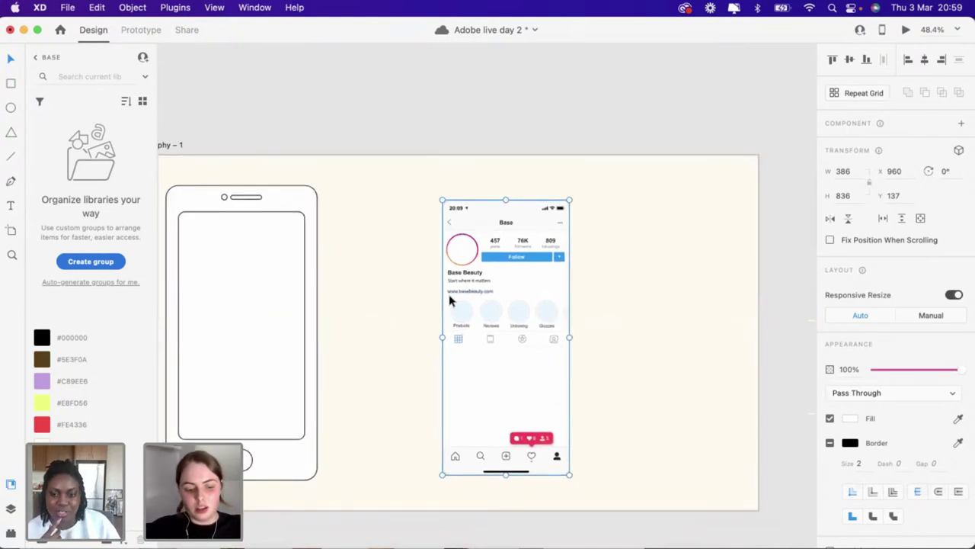
Undo the nudge, the mask and the last stretch, then stretch the rectangle back to the artboard top
key("super+z")
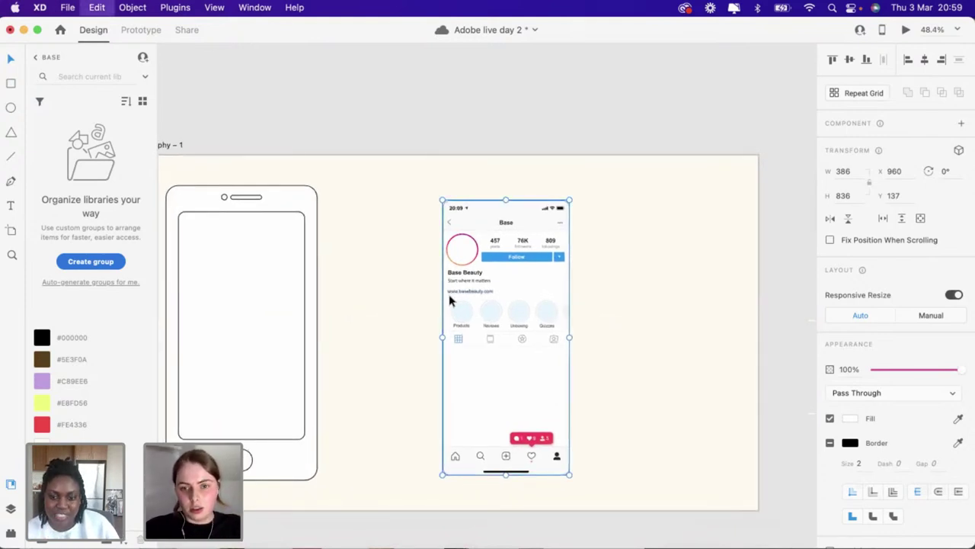
key("super+z")
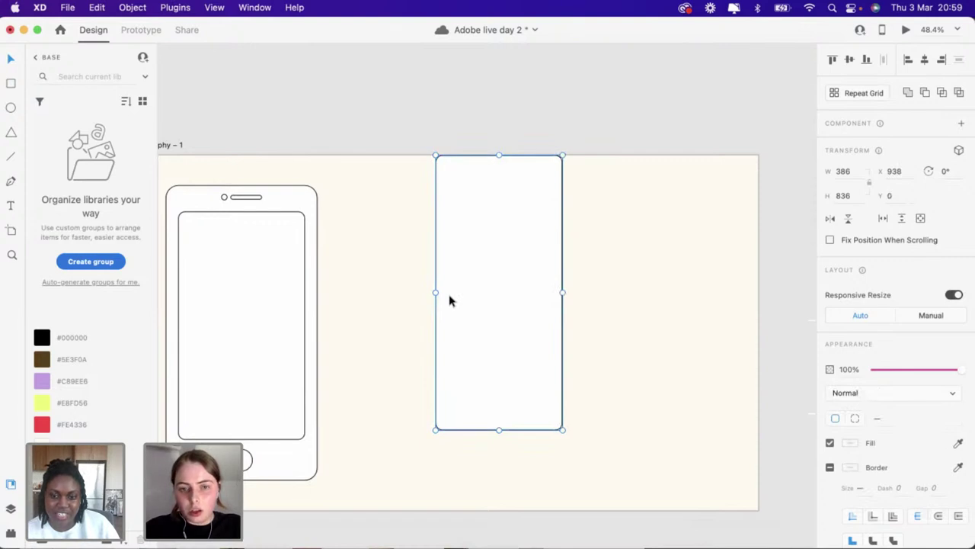
key("super+z")
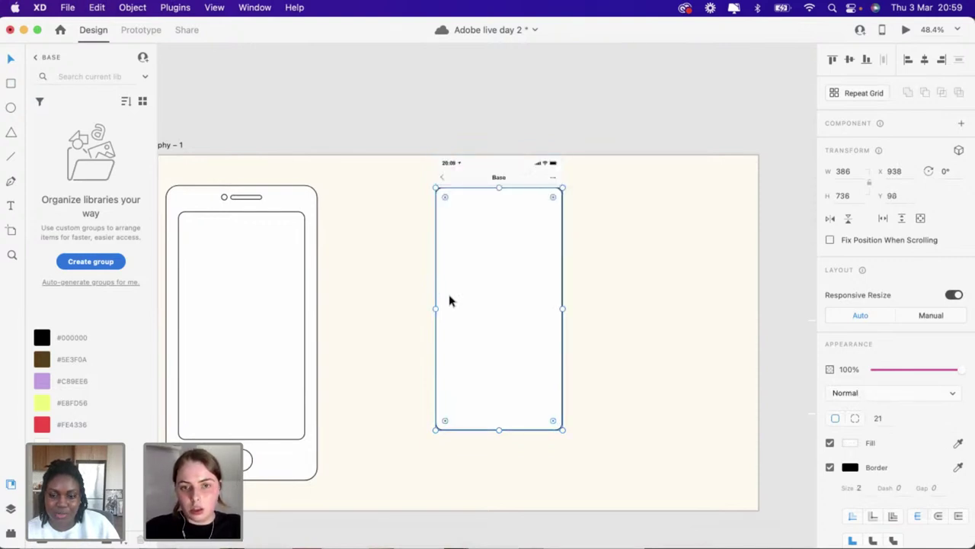
left_click_drag(499, 187, 499, 155)
left_click_drag(396, 211, 433, 232)
right_click(539, 326)
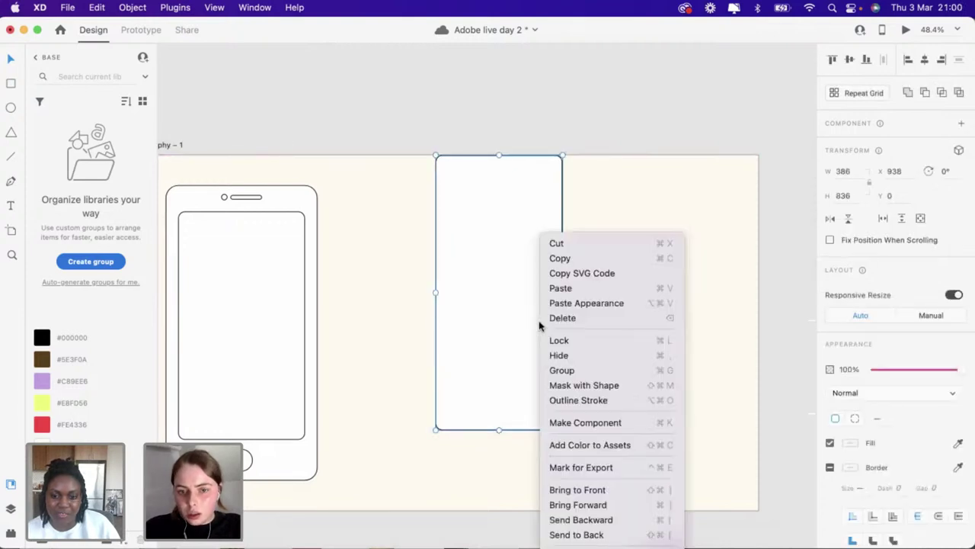
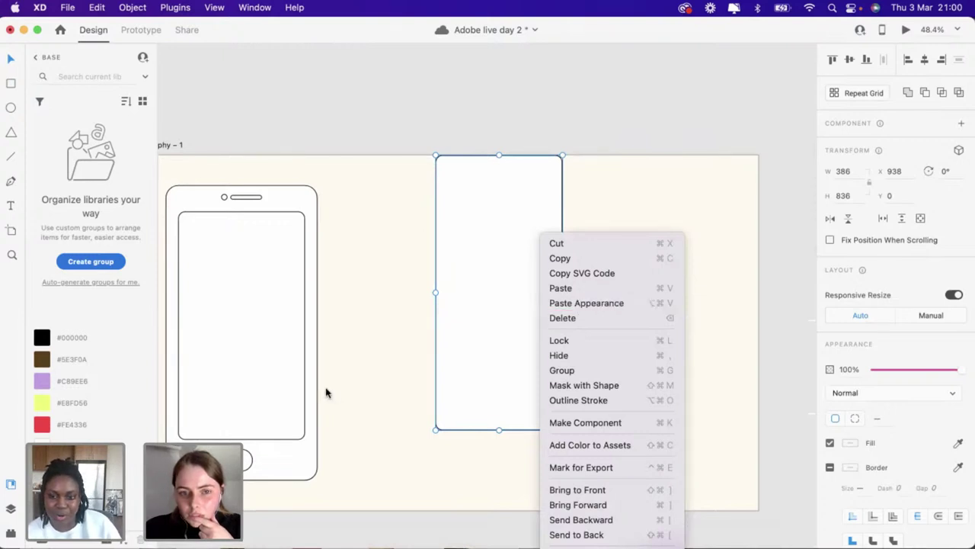
Give the rectangle the copied black border and rounded corners, and move it right of the Instagram screenshot
left_click(454, 369)
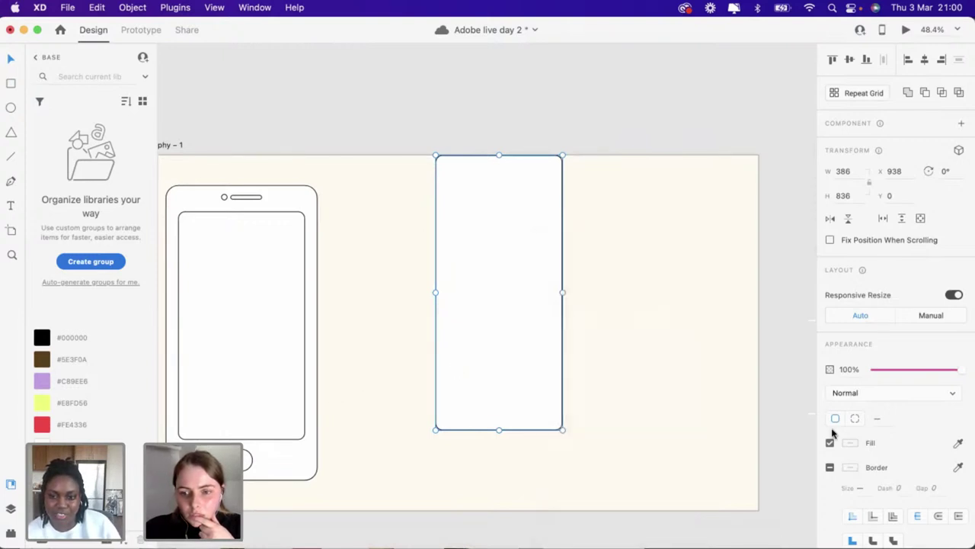
key("super+alt+v")
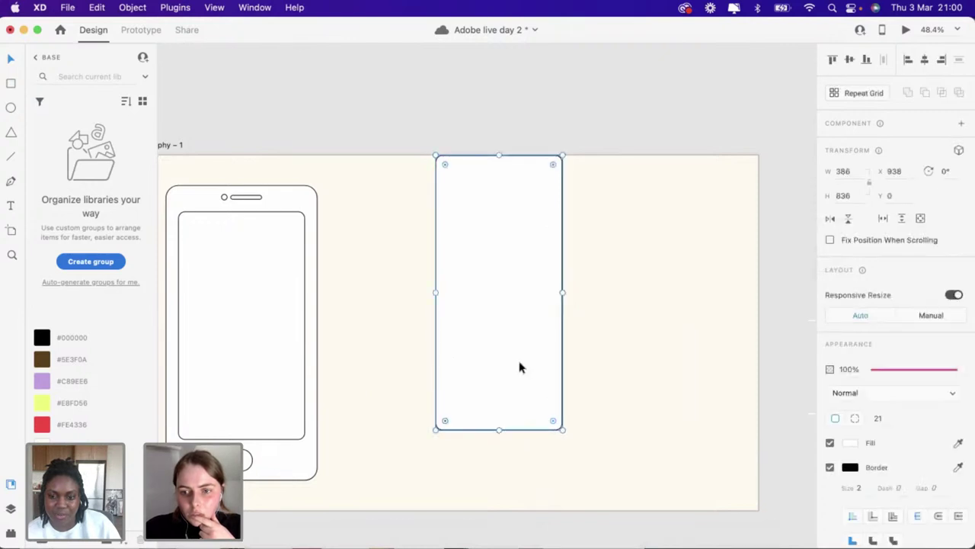
left_click_drag(544, 367, 692, 369)
left_click(478, 312)
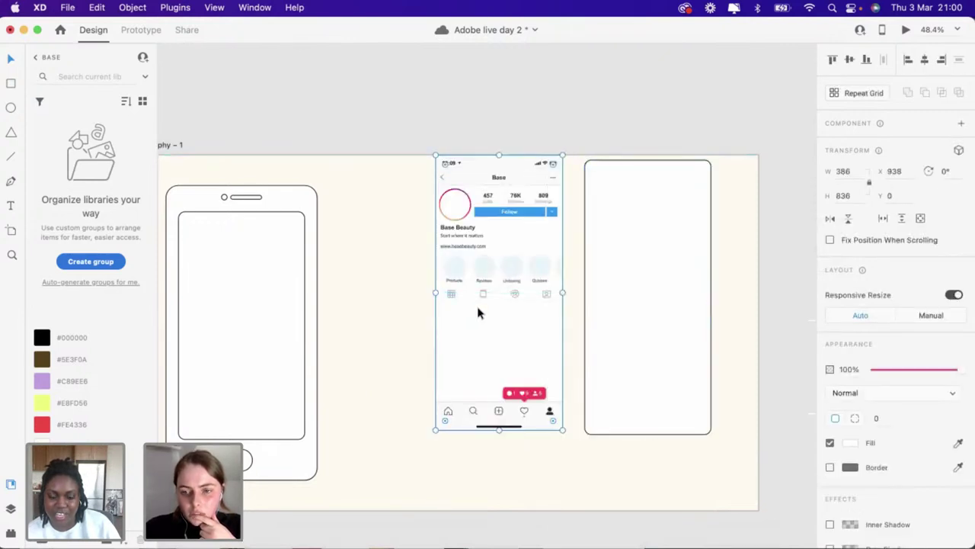
right_click(478, 312)
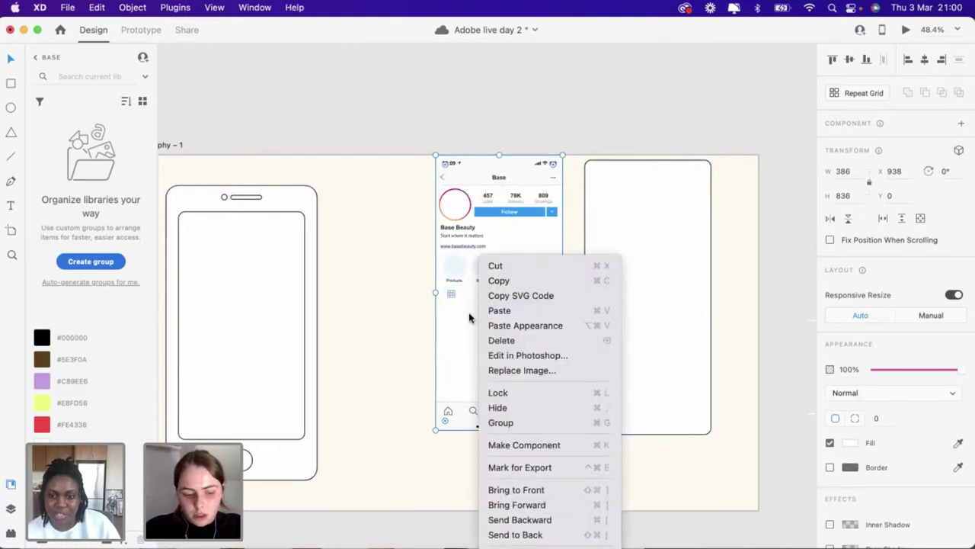
left_click(470, 318)
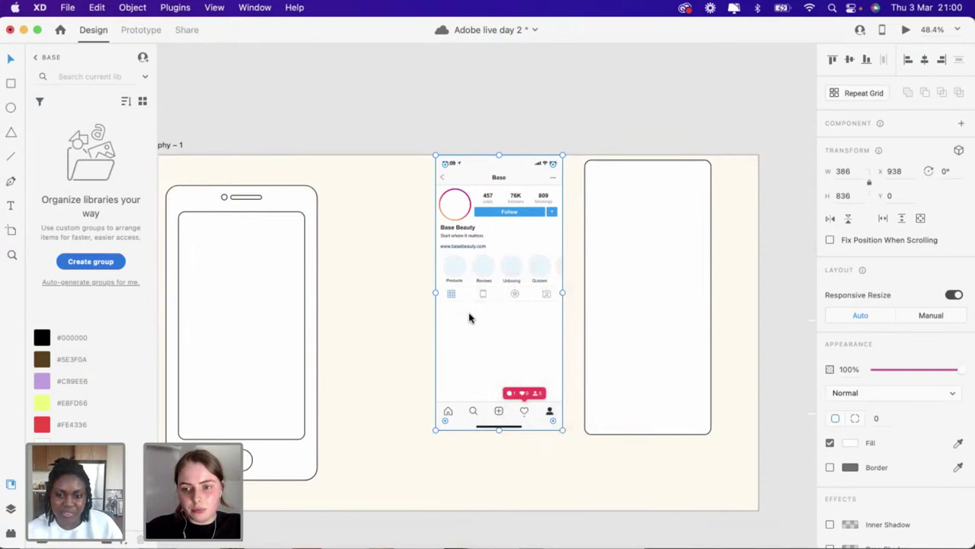
Paste the screenshot's appearance onto the left phone's inner screen rectangle
left_click(253, 321)
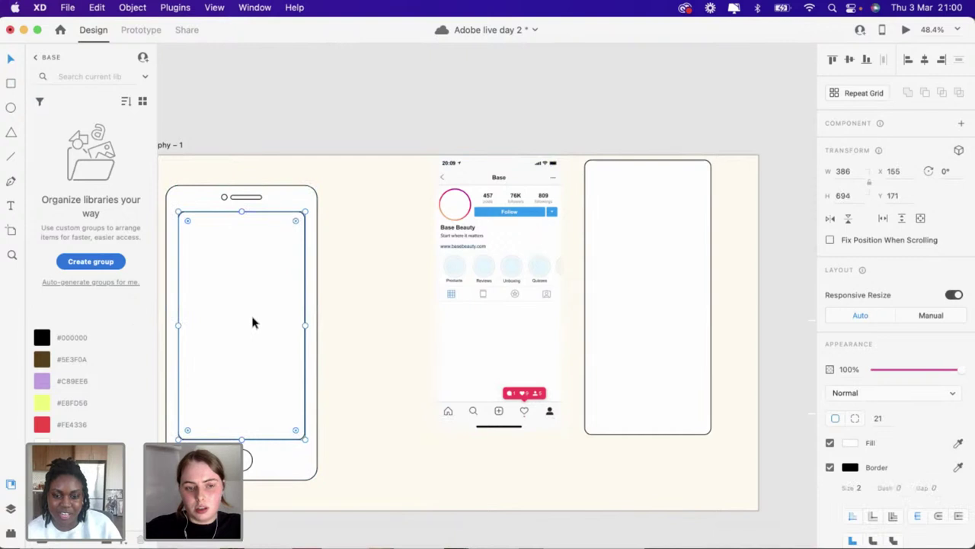
scroll(253, 322, "left", 5)
right_click(300, 319)
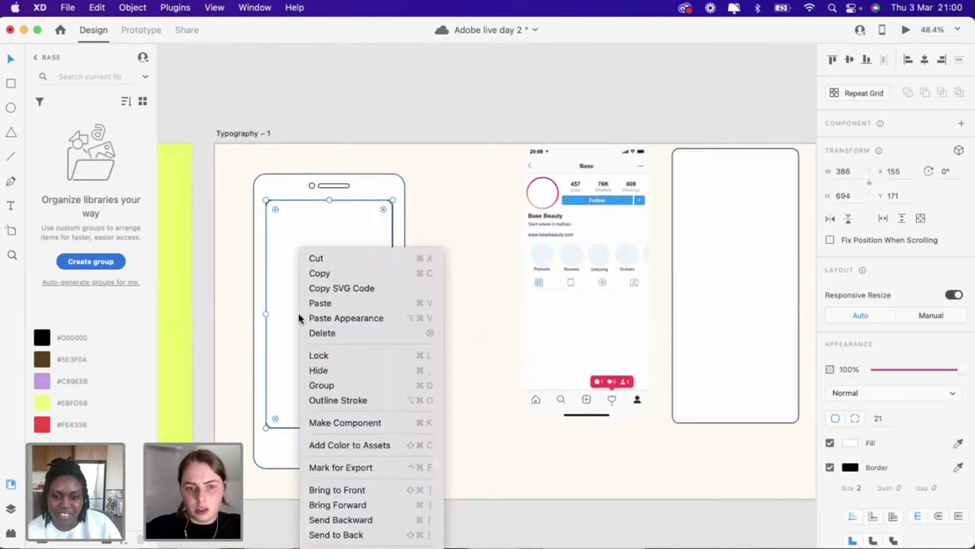
left_click(313, 321)
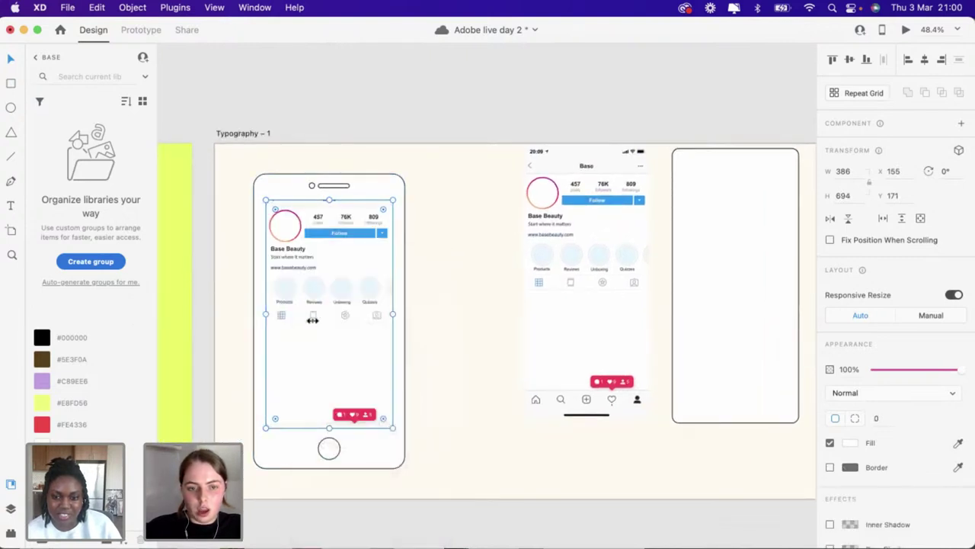
Shift the Instagram image slightly left inside the phone-screen mask
left_click(425, 321)
scroll(425, 321, "up", 5)
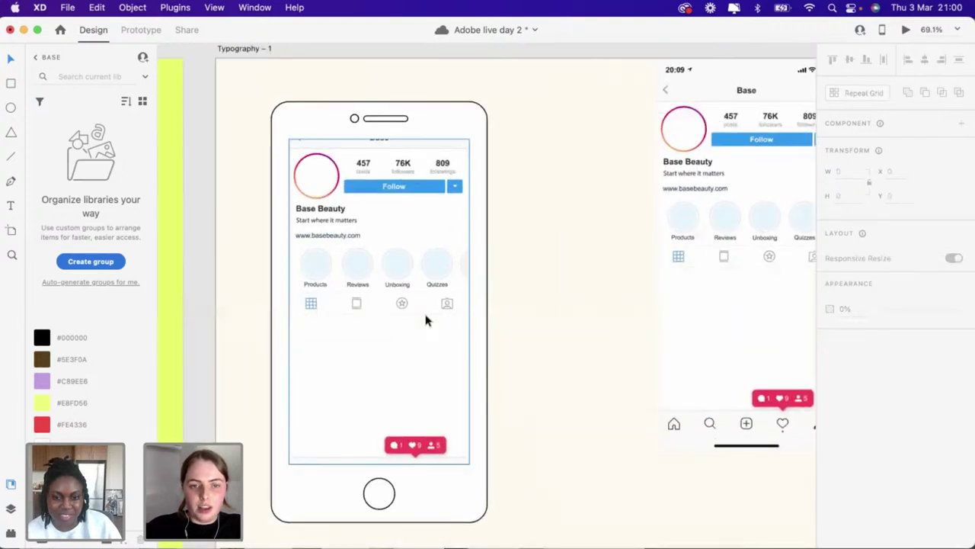
left_click(425, 320)
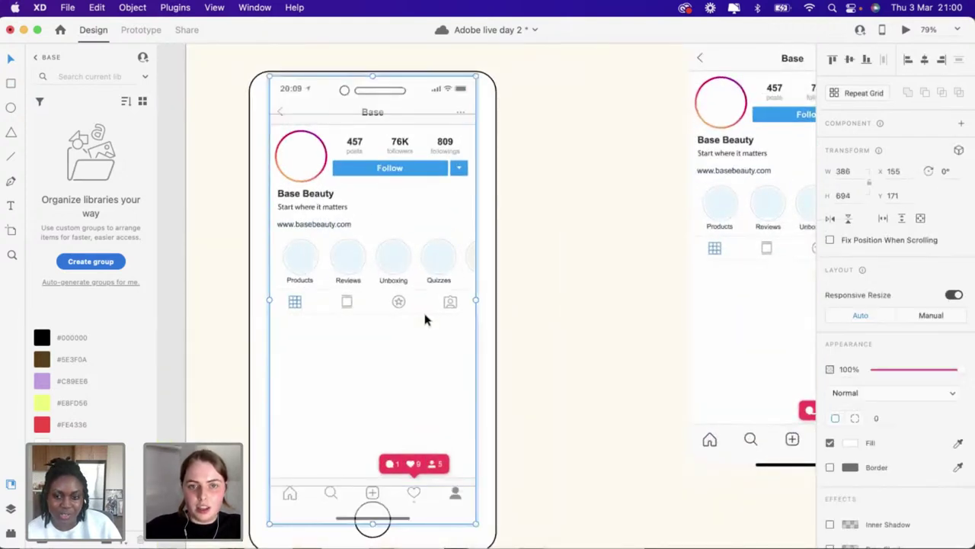
scroll(435, 320, "down", 3)
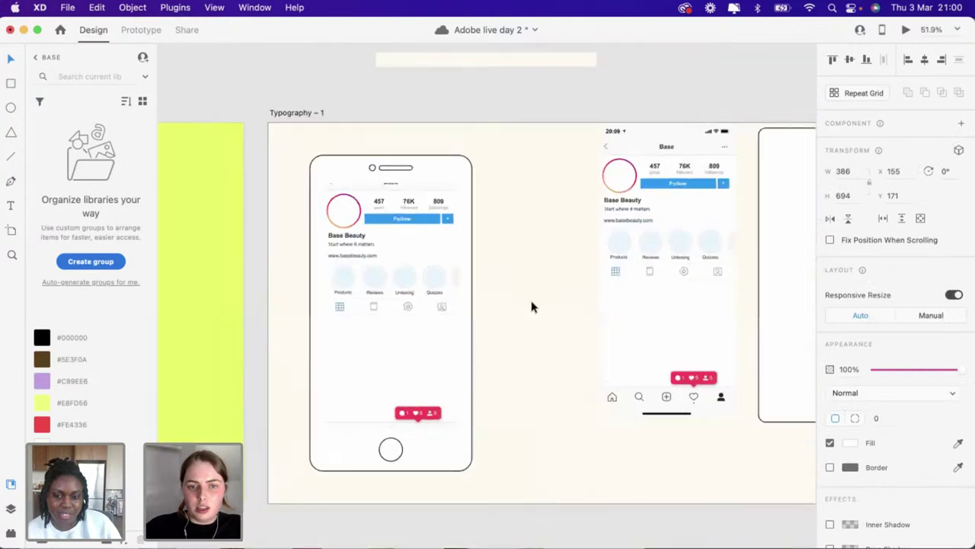
left_click(532, 306)
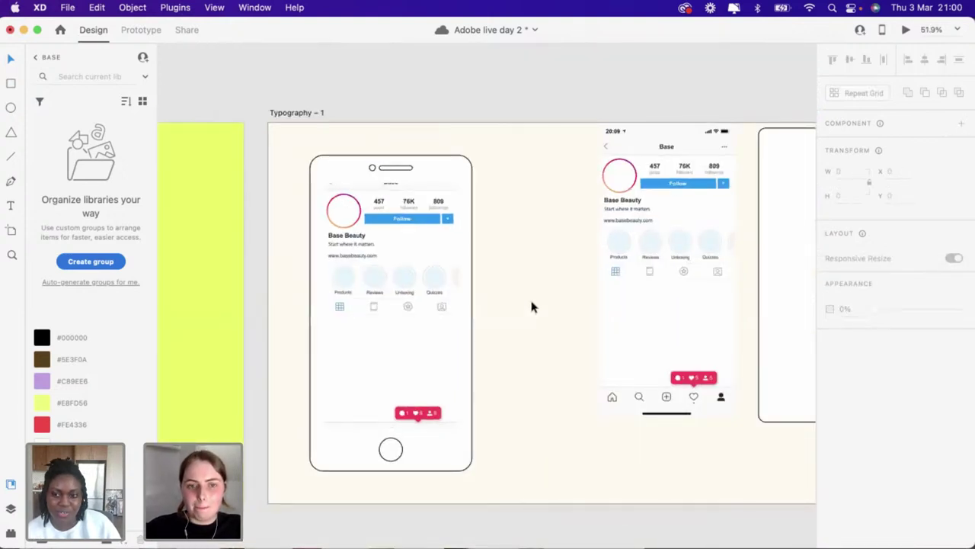
left_click(388, 290)
double_click(387, 295)
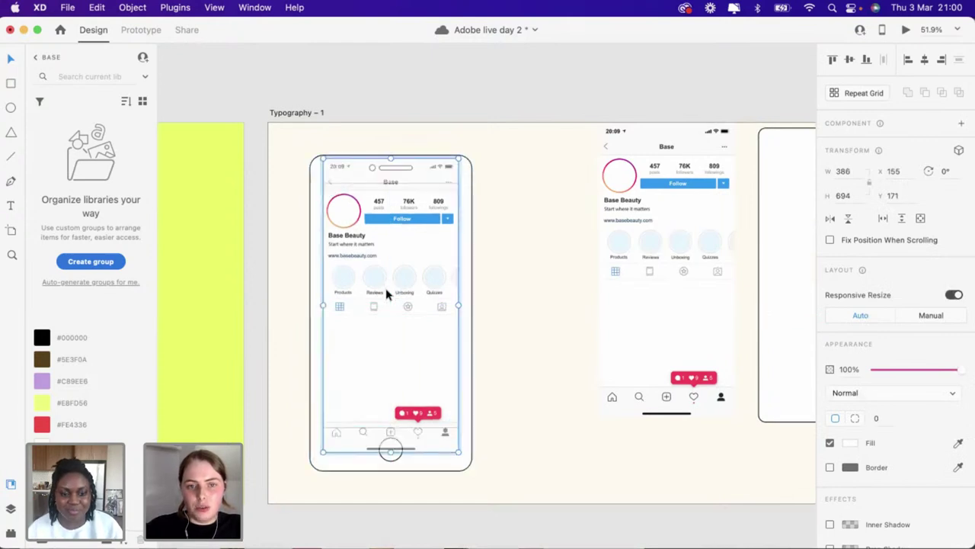
left_click_drag(392, 228, 389, 229)
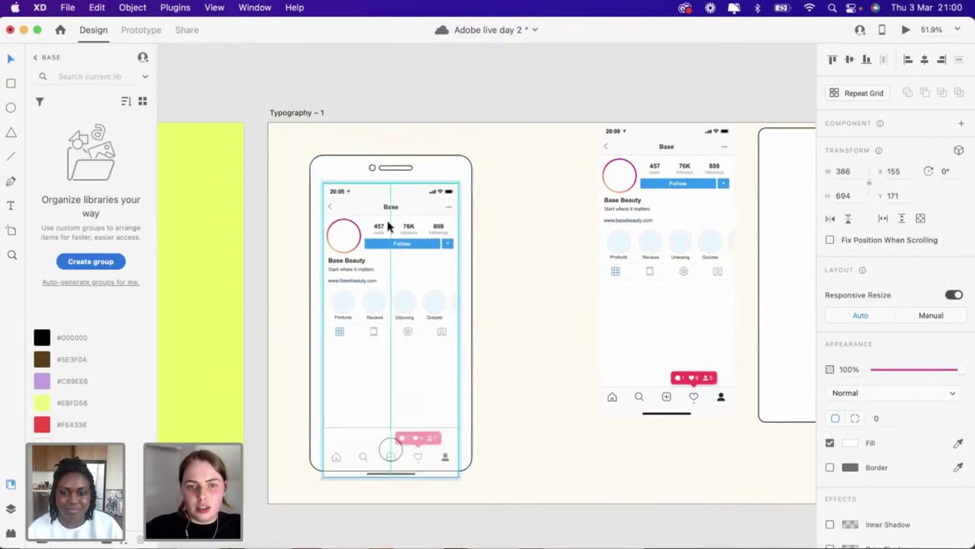
left_click(490, 239)
Move the screen image up in the phone frame and drag the blank rounded rectangle over the middle screenshot
left_click(439, 281)
scroll(427, 283, "down", 3)
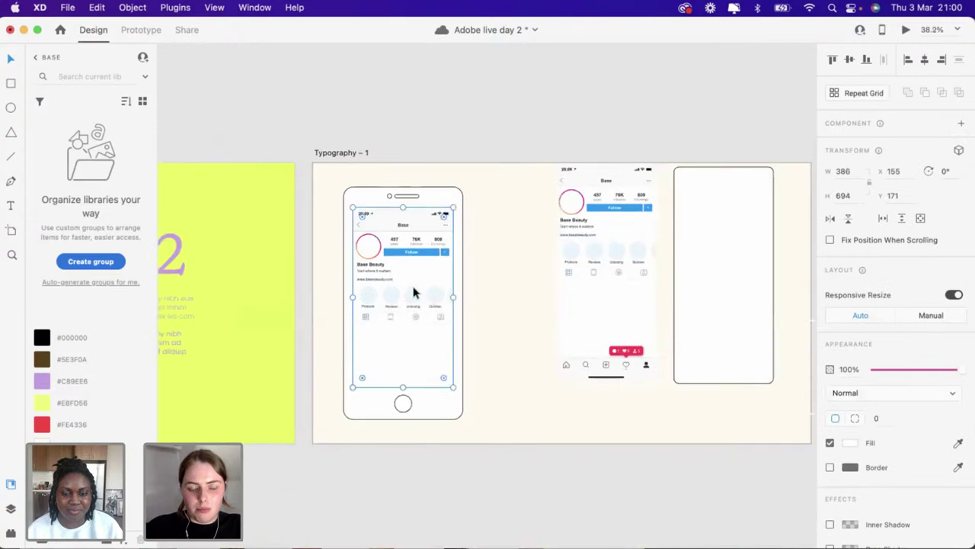
left_click_drag(456, 298, 462, 279)
left_click(495, 272)
scroll(622, 251, "right", 3)
left_click_drag(622, 252, 508, 251)
Mask the Instagram screenshot with the rounded rectangle using Mask with Shape
key("Escape")
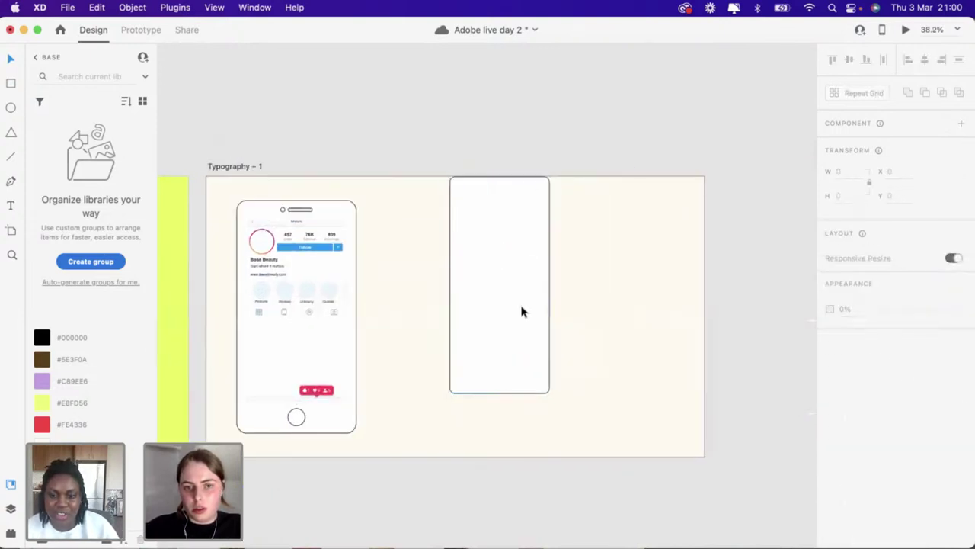
right_click(522, 312)
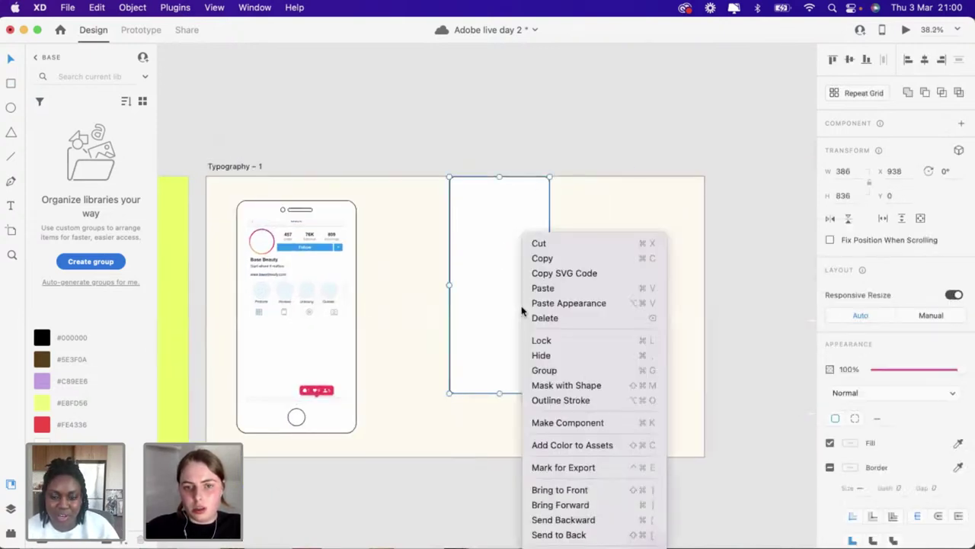
left_click(576, 389)
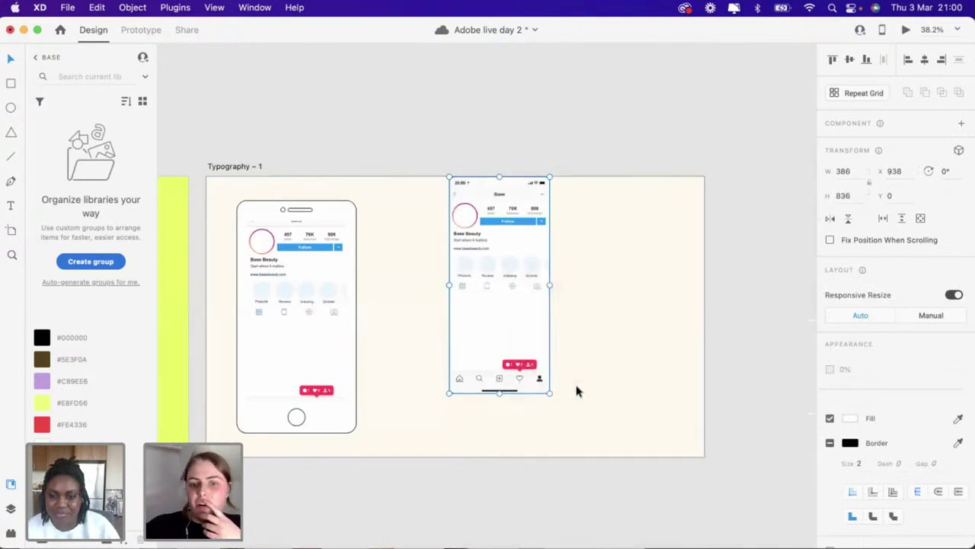
key("Escape")
Duplicate the left phone frame, move it right, make it taller, and place the masked screen inside
left_click(318, 365)
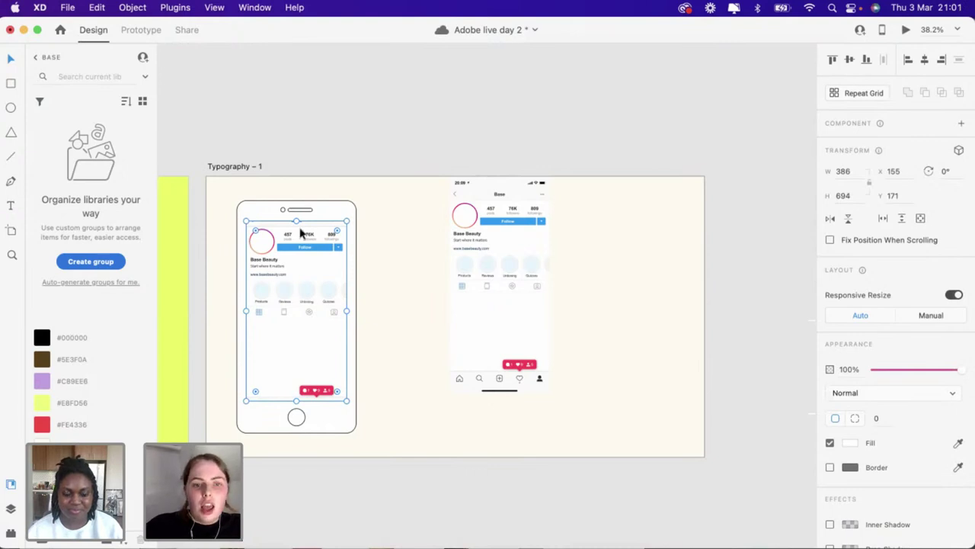
left_click(322, 207)
key("super+shift+bracketright")
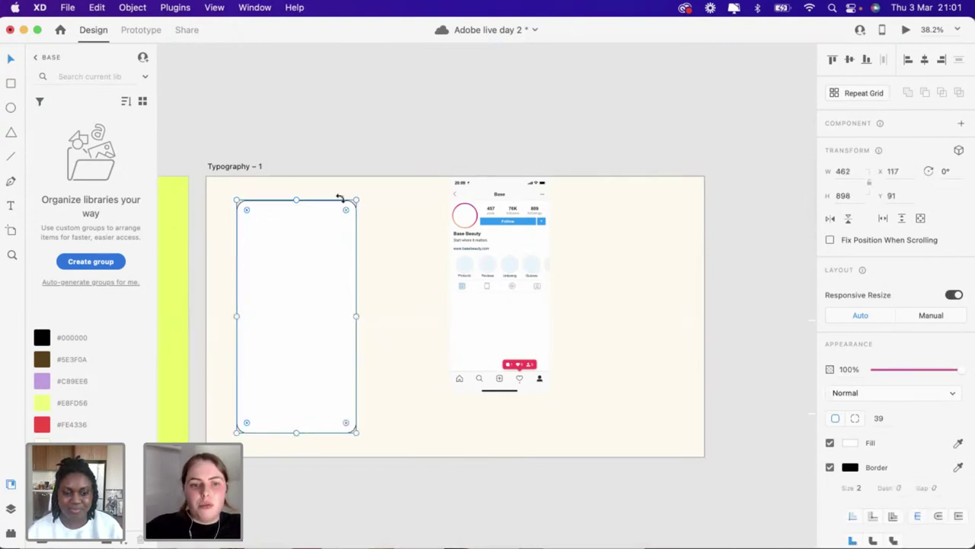
left_click_drag(312, 246, 662, 227)
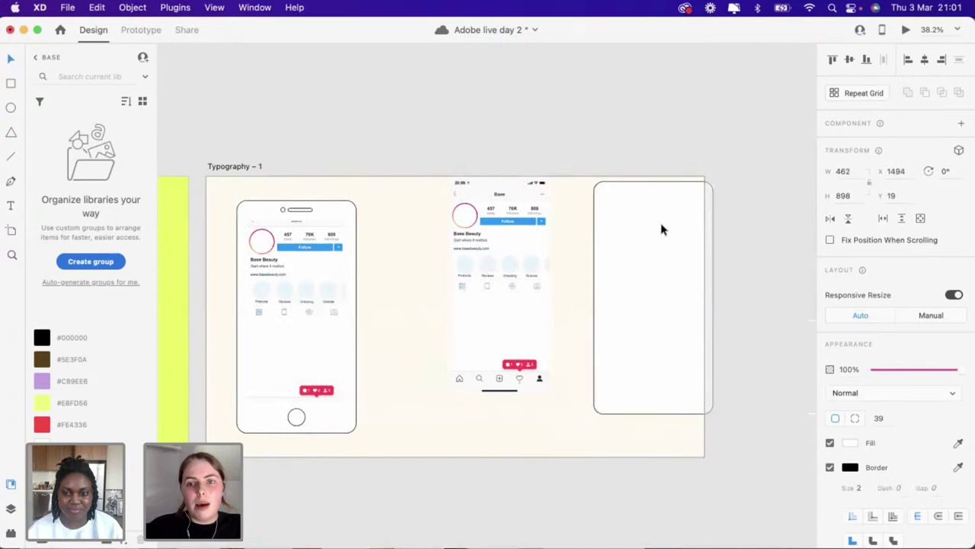
scroll(663, 226, "right", 3)
left_click_drag(531, 260, 688, 241)
scroll(581, 411, "right", 3)
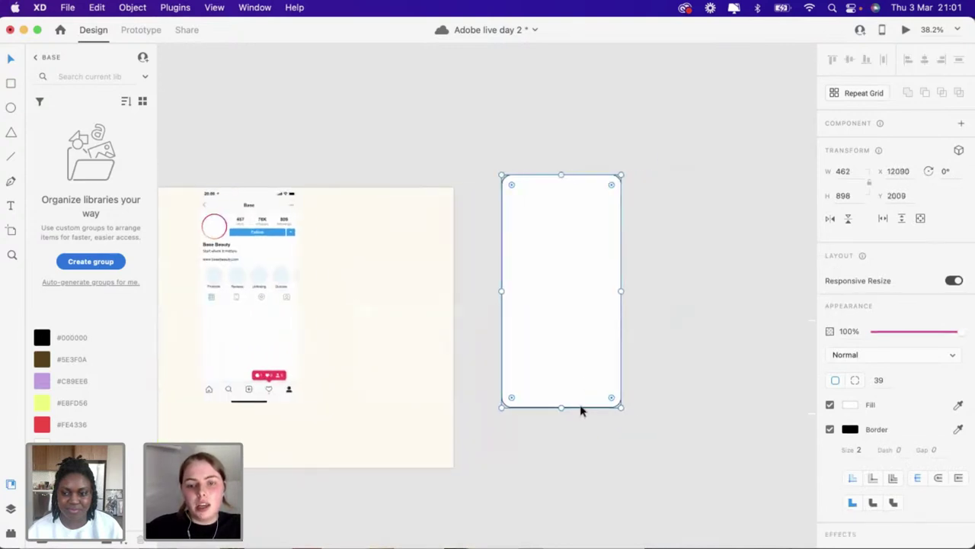
left_click_drag(561, 407, 562, 447)
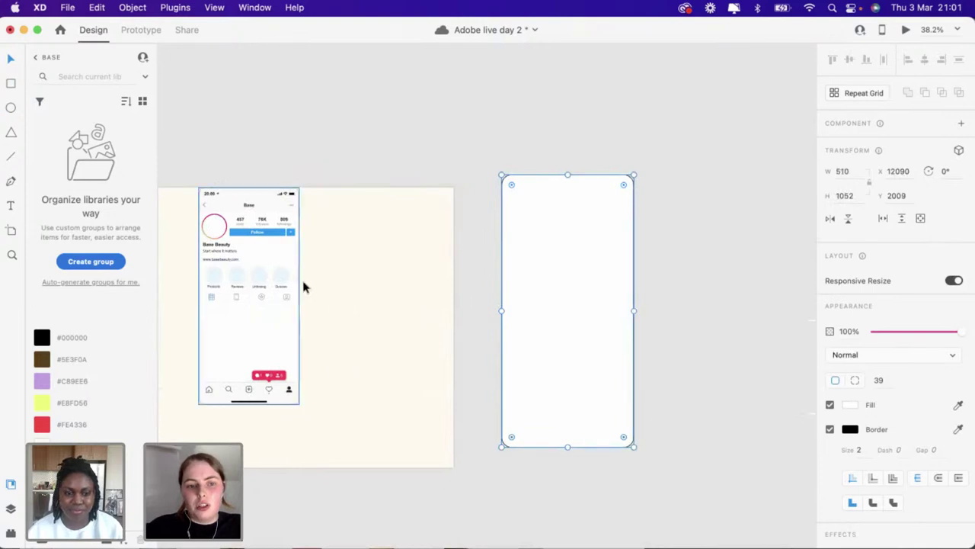
left_click_drag(303, 285, 587, 301)
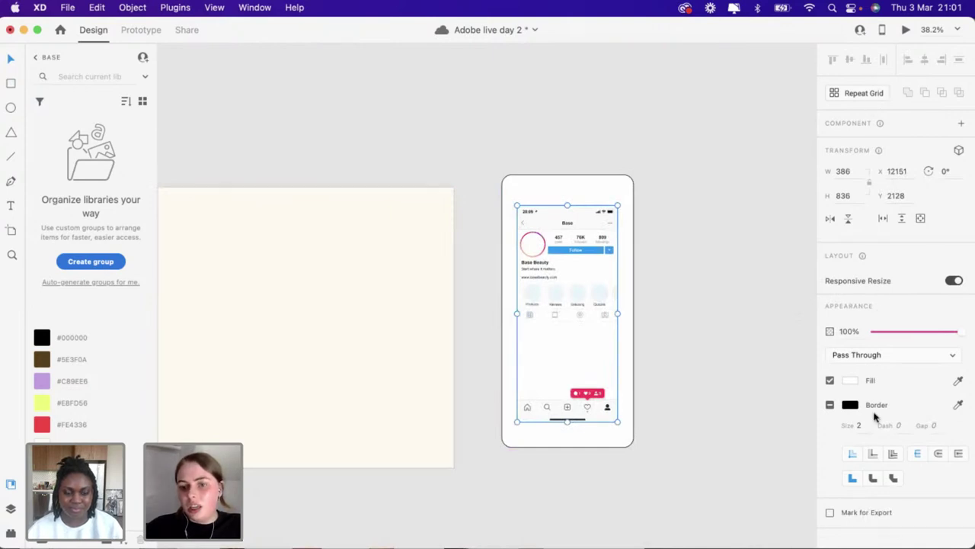
Fine-tune the Instagram screen's position in the new frame and toggle its outline
left_click(748, 386)
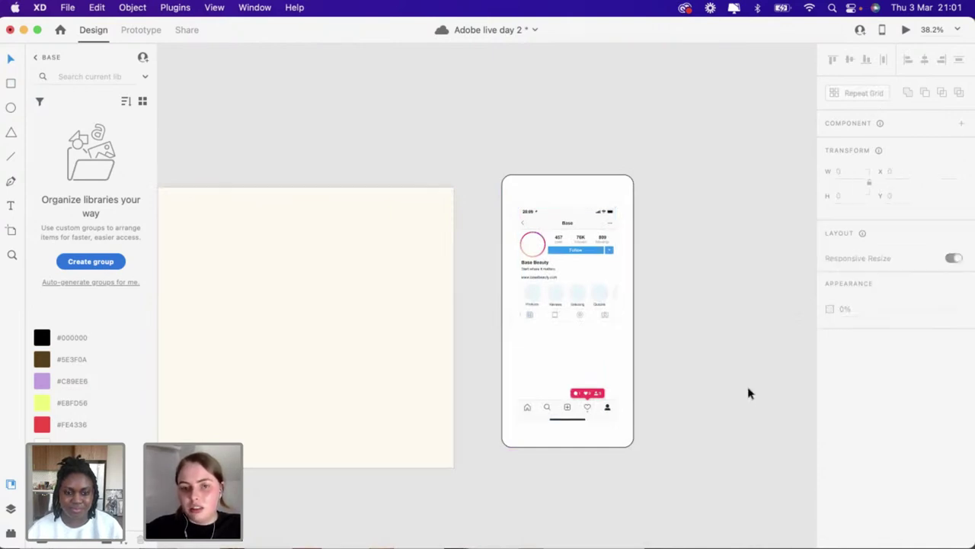
left_click_drag(592, 317, 592, 315)
scroll(599, 219, "up", 5)
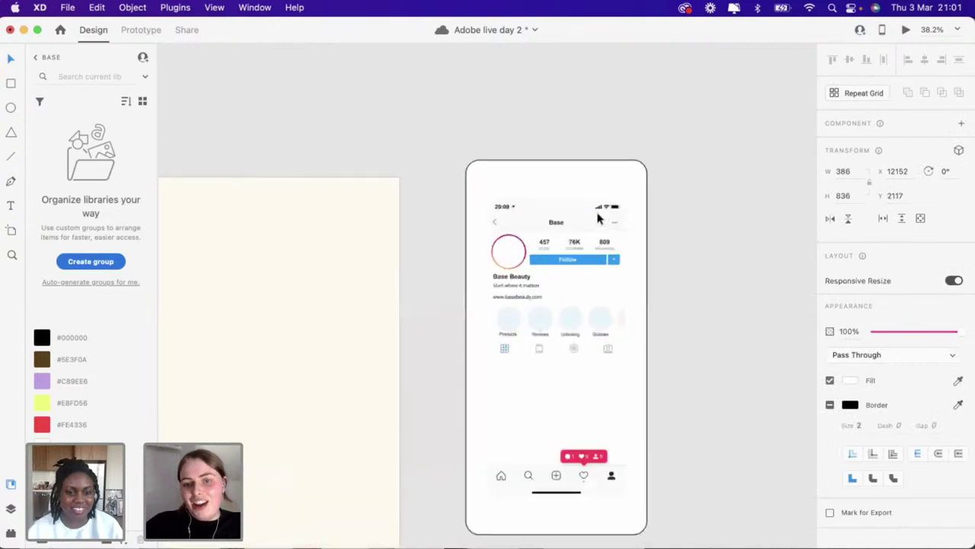
left_click_drag(635, 209, 646, 191)
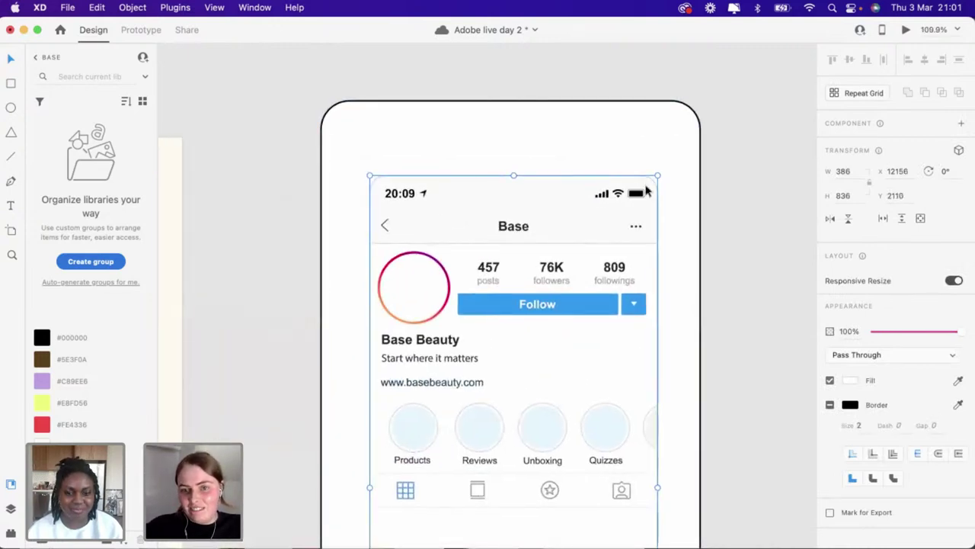
double_click(650, 185)
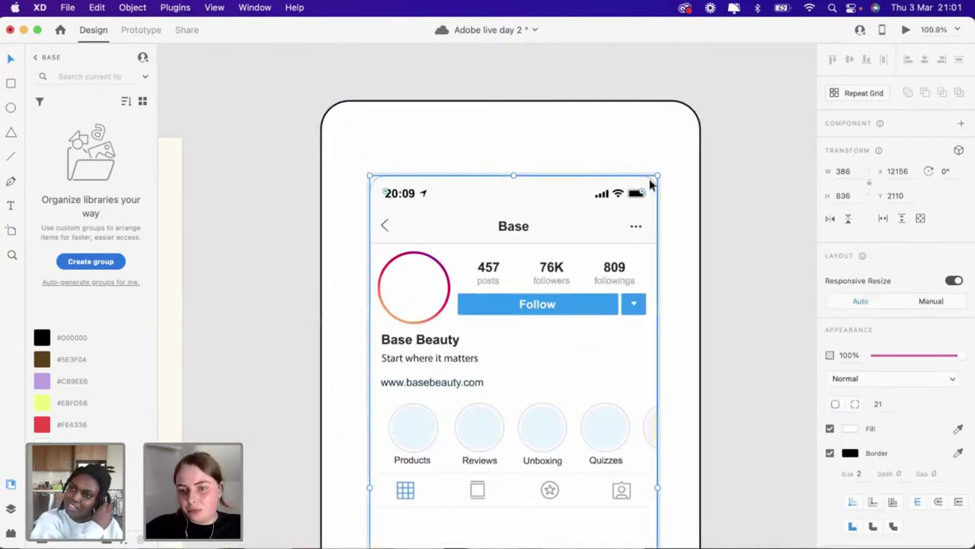
left_click(830, 454)
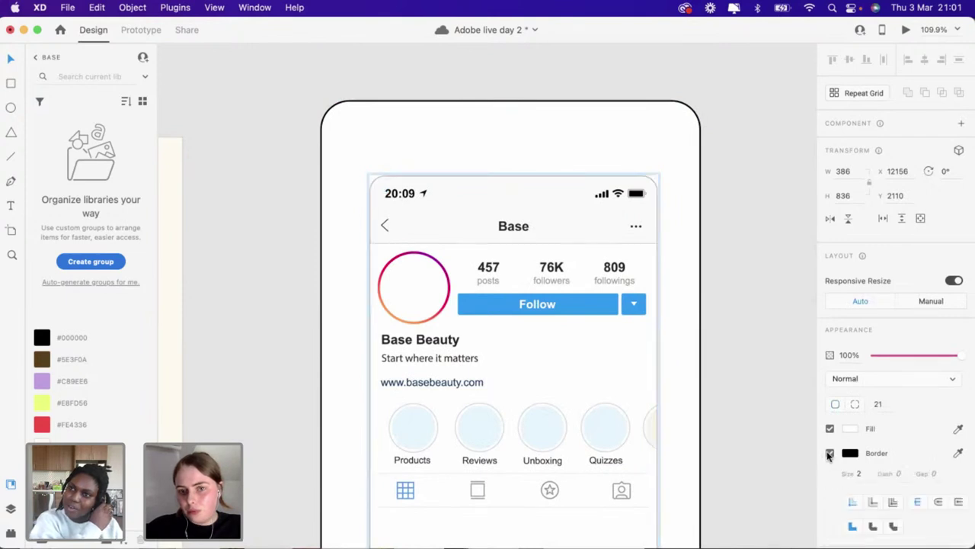
key("Escape")
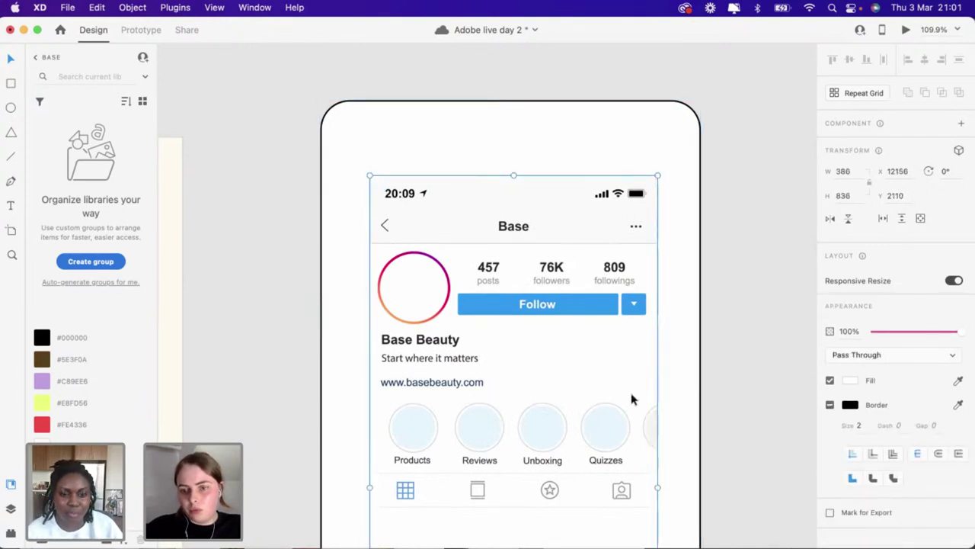
left_click(743, 406)
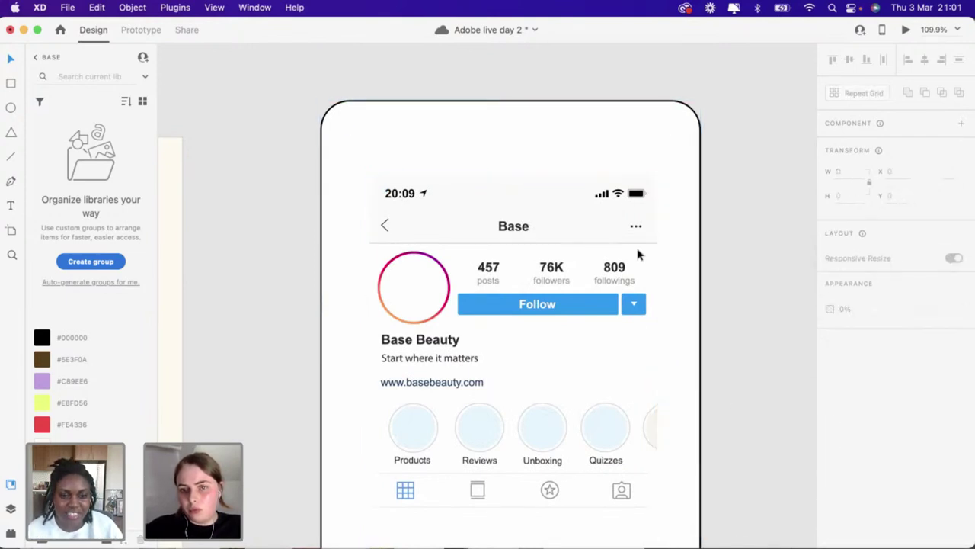
Undo twice to restore the earlier phone mockup layout
left_click(652, 186)
scroll(651, 185, "down", 6)
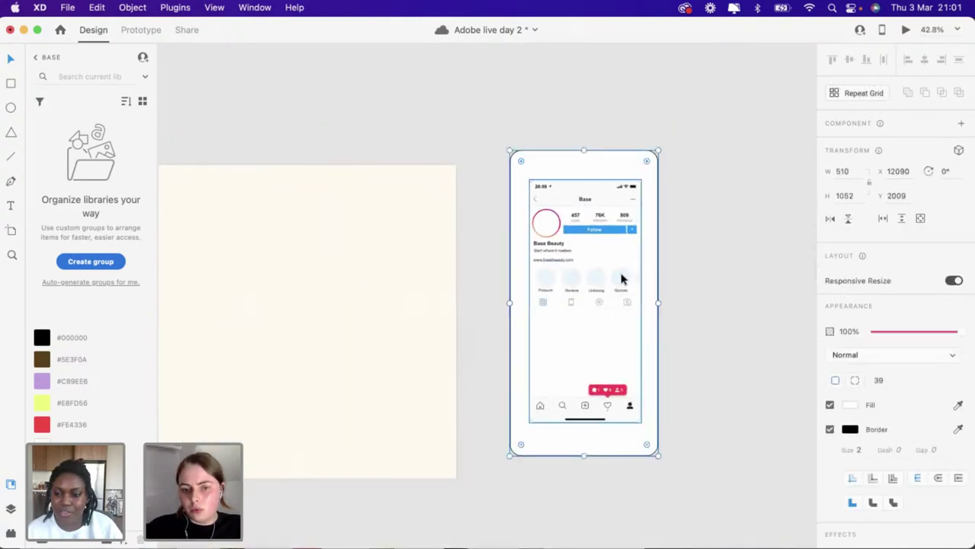
key("ctrl+z")
key("ctrl+z")
key("ctrl+z")
key("ctrl+z")
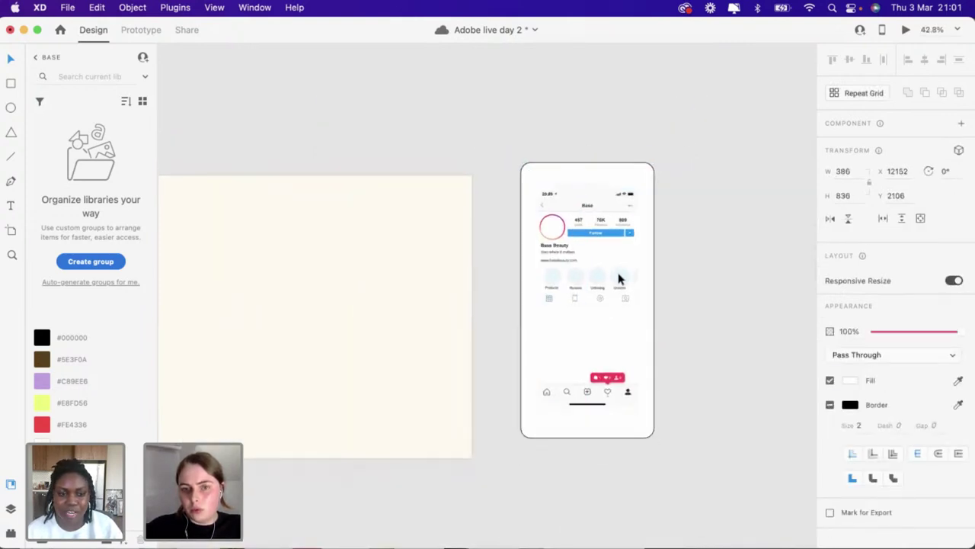
key("ctrl+z")
key("ctrl+z")
Paste a copy of the camera circle and notch pill onto the other phone's top
scroll(237, 228, "up", 2)
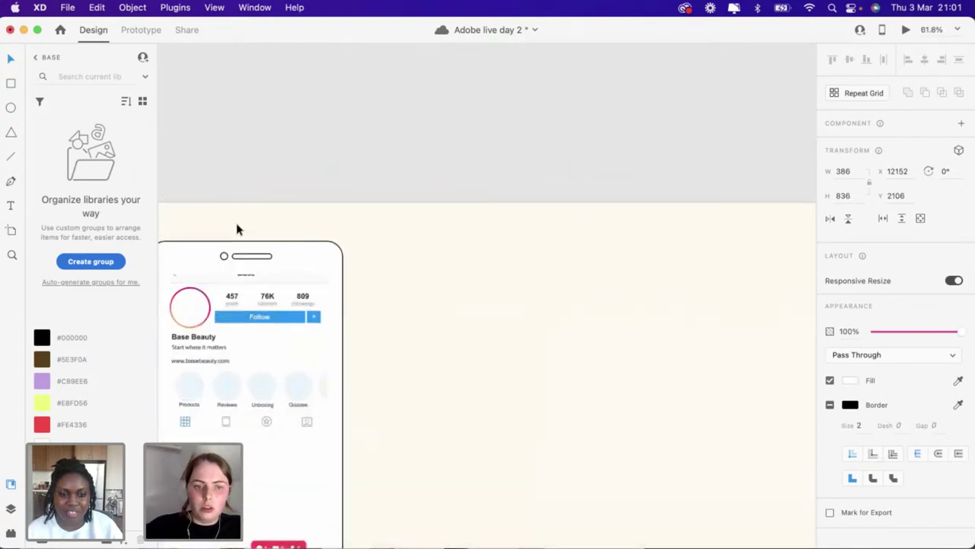
scroll(237, 228, "up", 3)
double_click(268, 281)
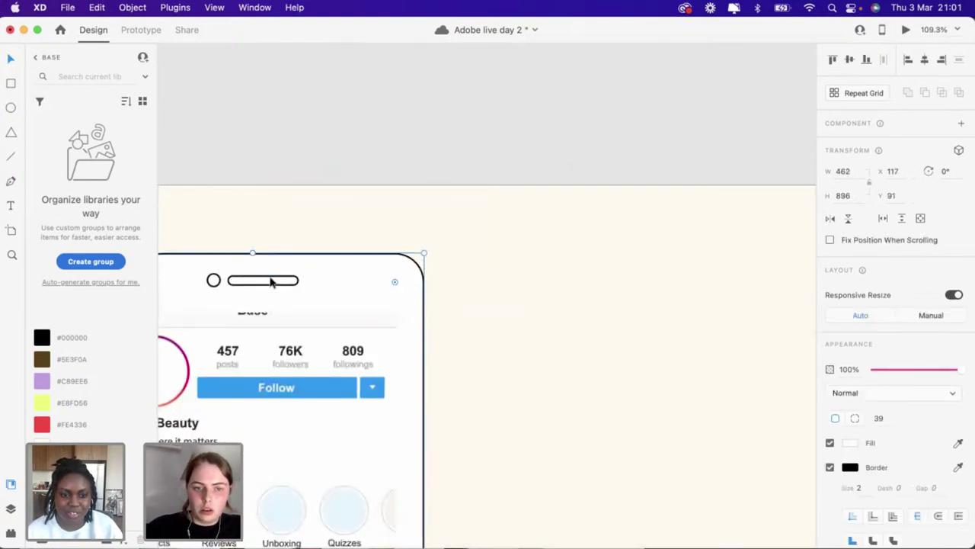
left_click(216, 280, "shift")
scroll(216, 280, "down", 6)
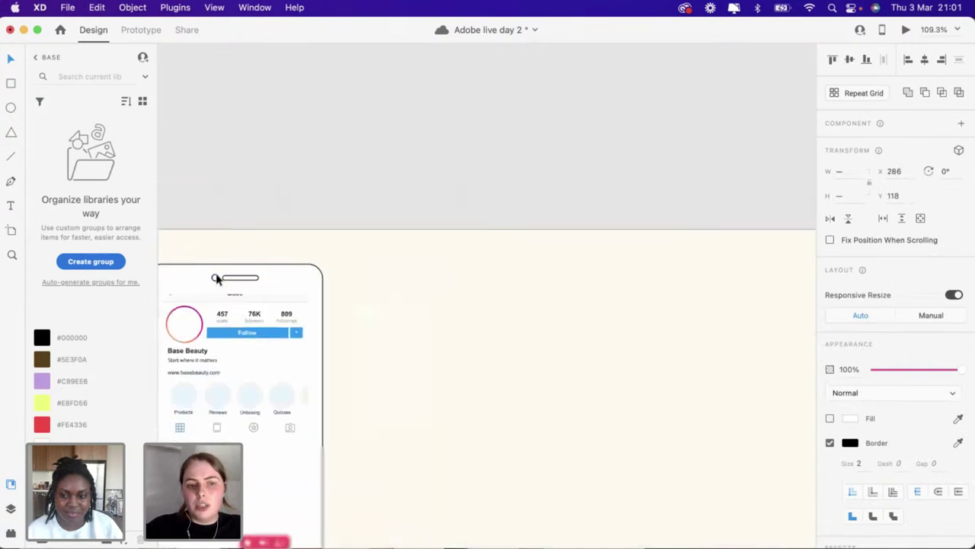
scroll(379, 272, "up", 4)
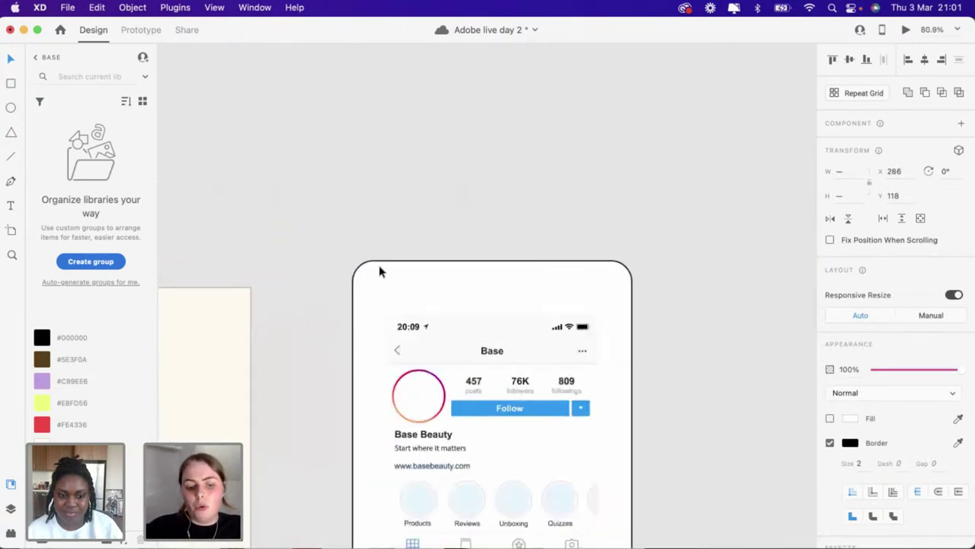
key("super+v")
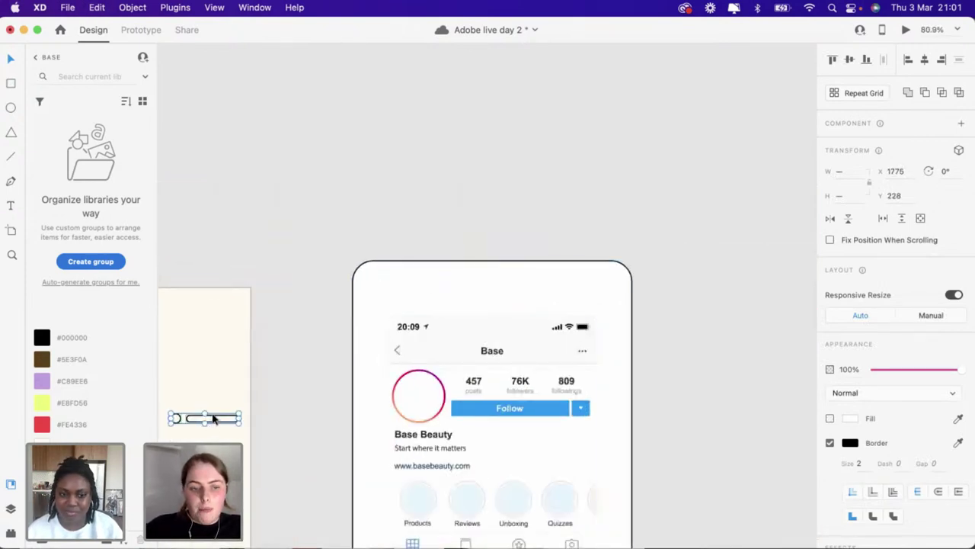
left_click_drag(213, 418, 499, 288)
Check the logo file in Illustrator and return to the XD mockup
scroll(499, 288, "down", 8)
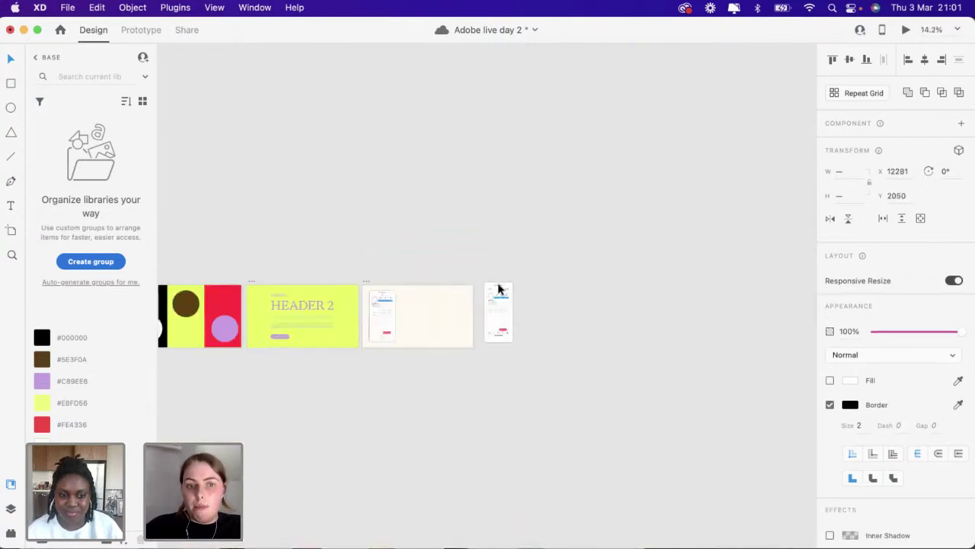
scroll(499, 288, "down", 3)
scroll(499, 288, "up", 8)
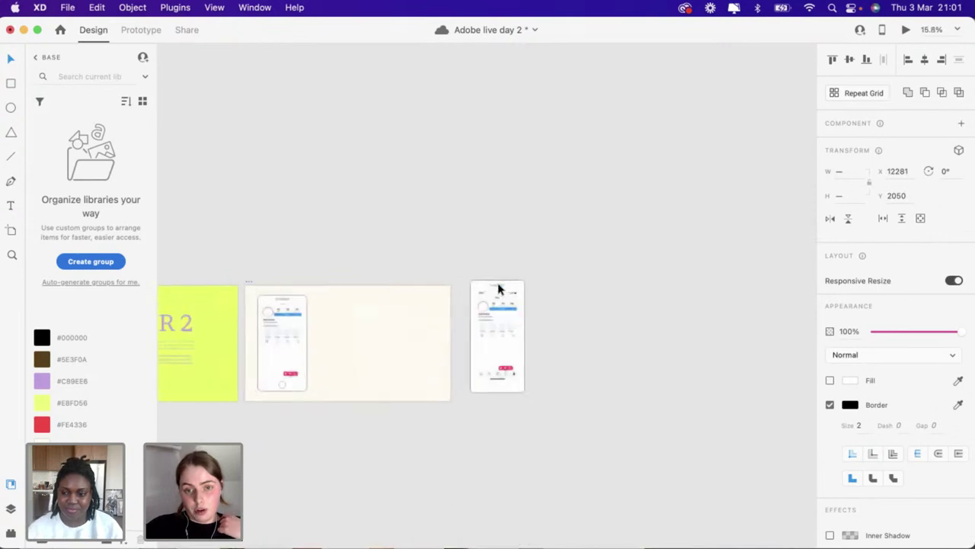
key("super+Tab")
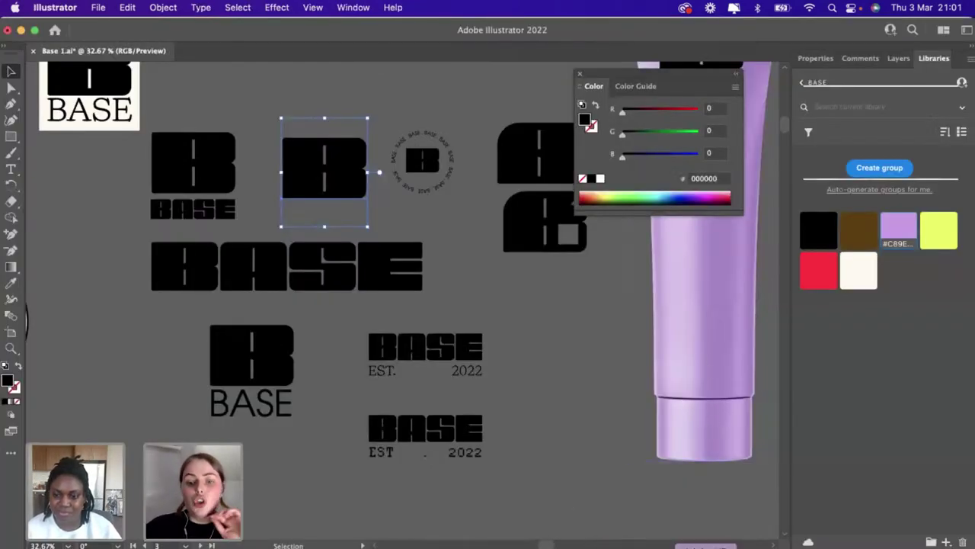
key("super+Tab")
Draw a rectangle over the phone screen and fill it with the Instagram profile screenshot
scroll(499, 451, "down", 2)
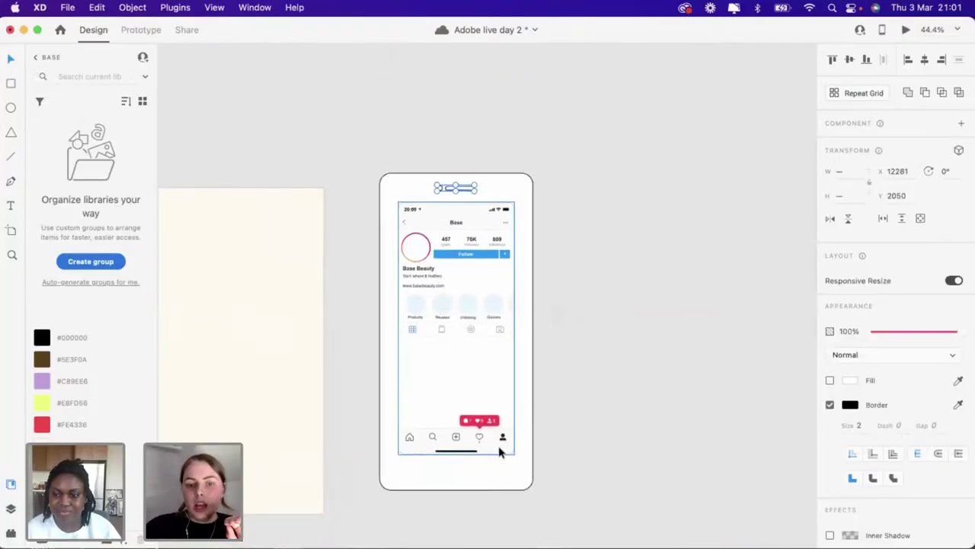
scroll(498, 451, "up", 3)
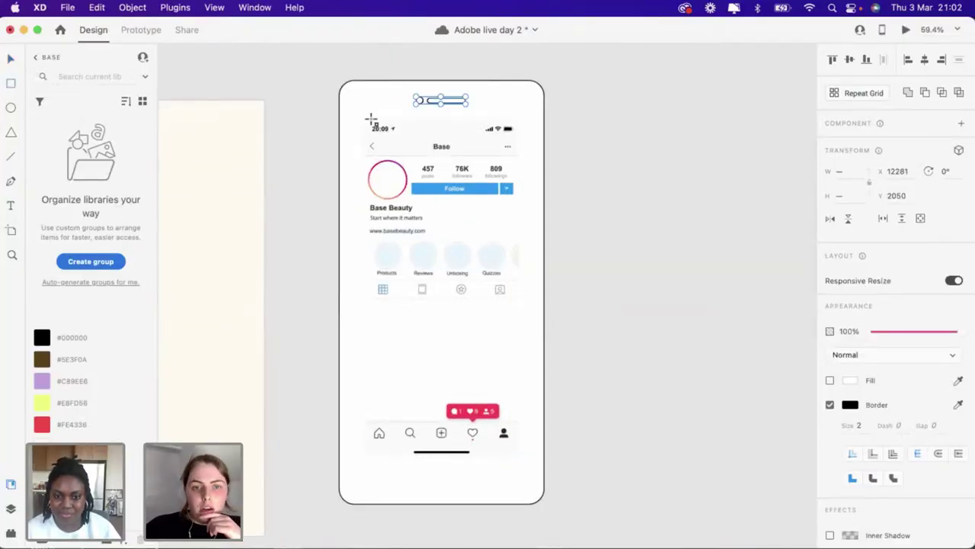
left_click_drag(368, 120, 519, 462)
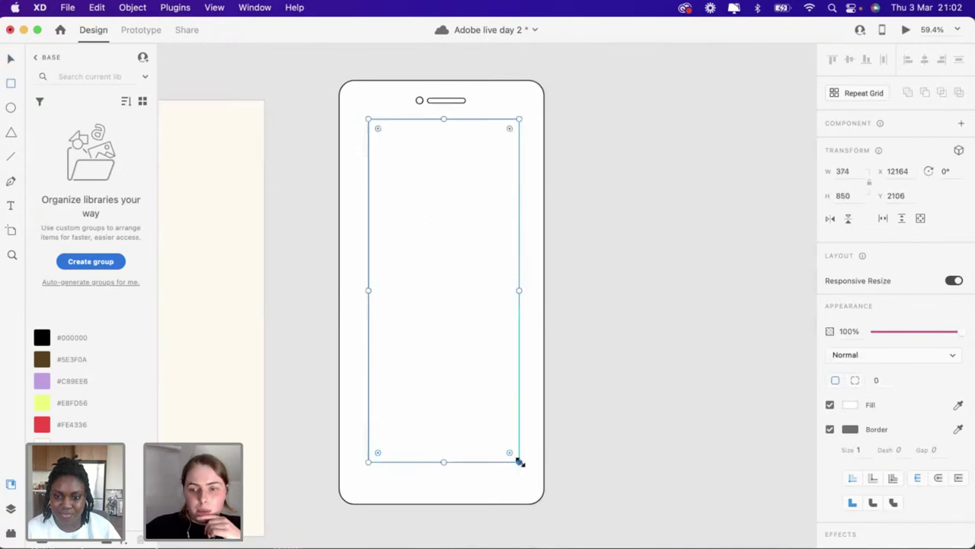
left_click(830, 405)
Widen the screen image to 386 and round its corners to radius 18
scroll(473, 190, "up", 3)
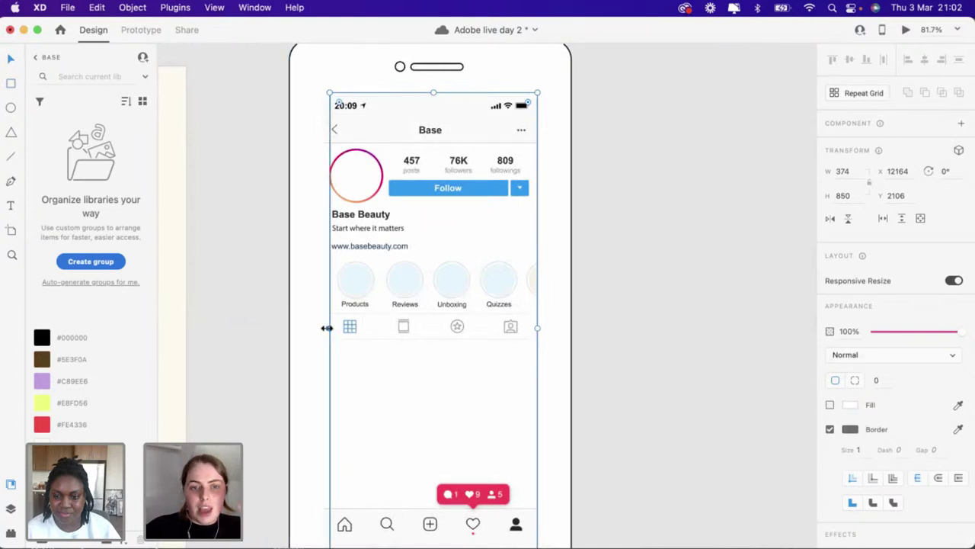
left_click_drag(329, 328, 322, 329)
scroll(332, 127, "up", 3)
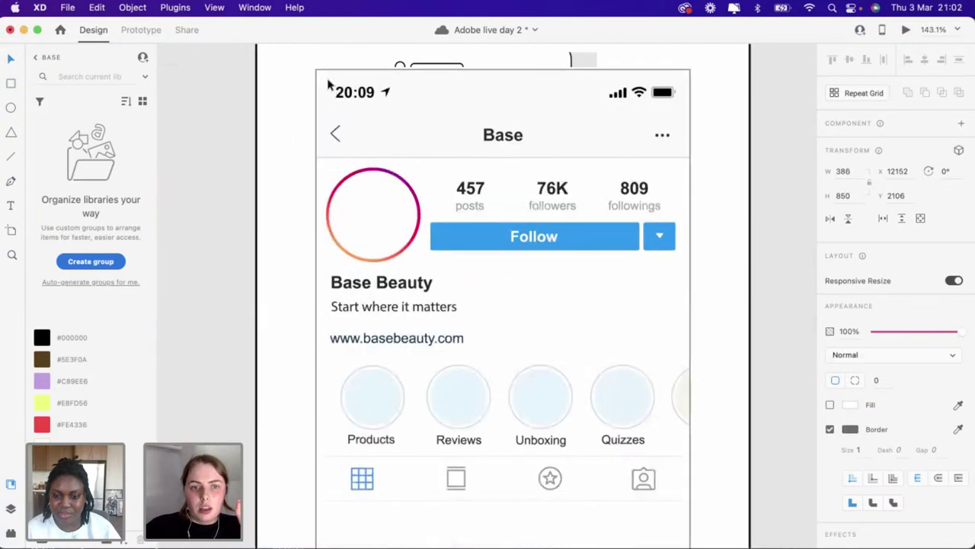
left_click_drag(328, 84, 333, 91)
scroll(331, 90, "down", 5)
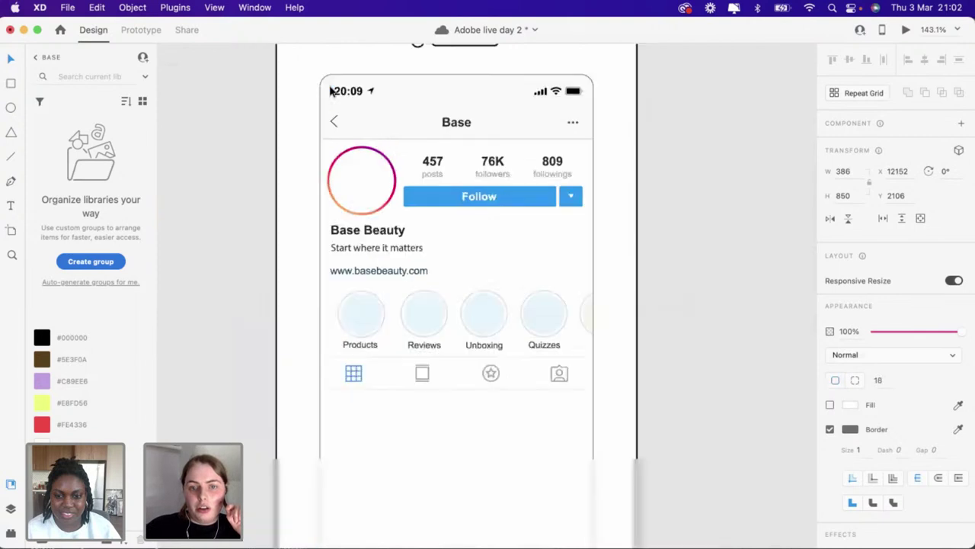
Give the screen a black #000000 border of size 2
left_click(855, 430)
left_click(751, 500)
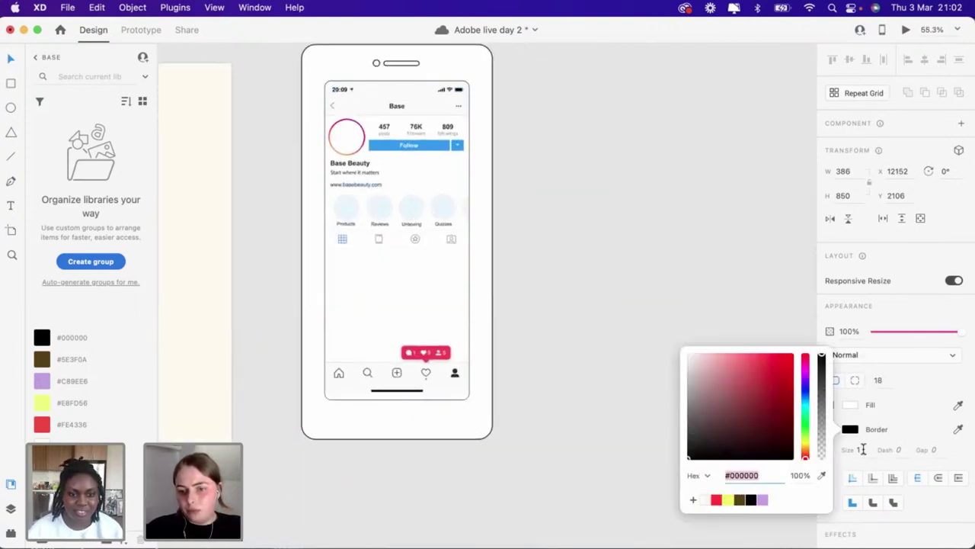
left_click(862, 449)
type("2")
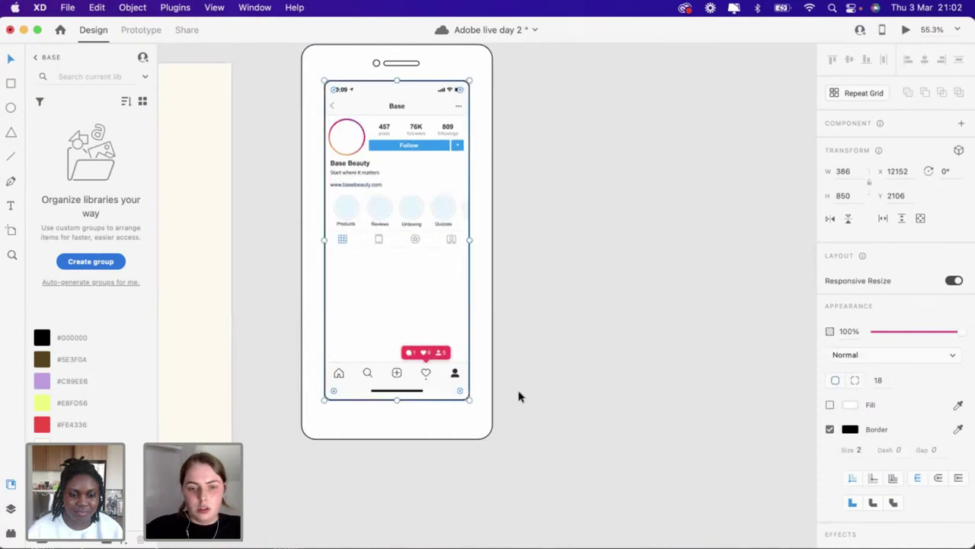
scroll(518, 395, "down", 5)
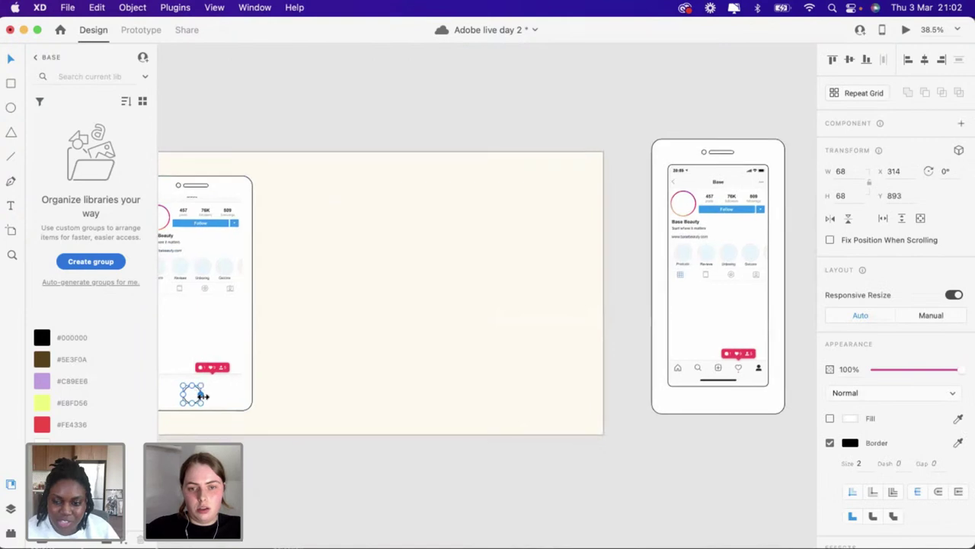
Paste a circle and shrink it to 51 by 51 as the home button
scroll(196, 394, "right", 5)
scroll(331, 361, "up", 5)
key("super+v")
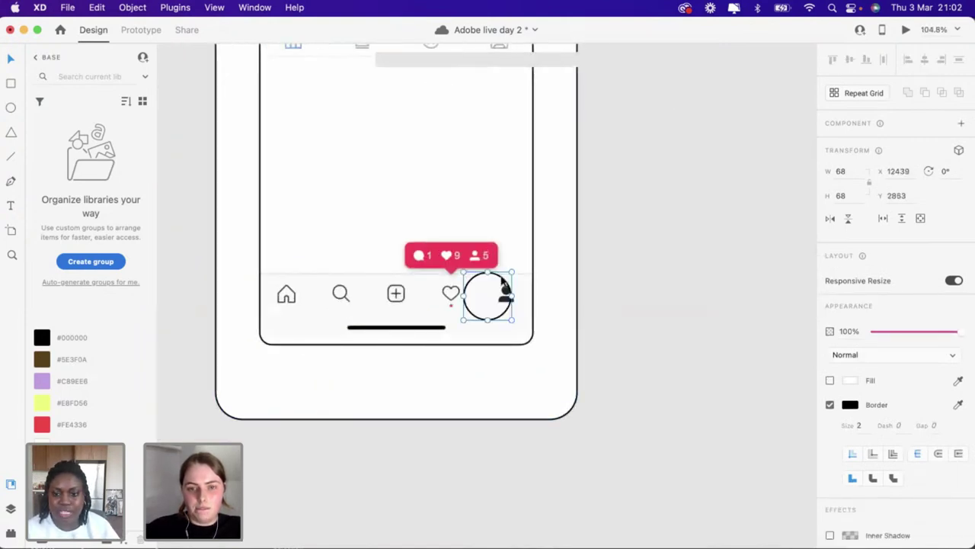
left_click_drag(503, 276, 411, 361)
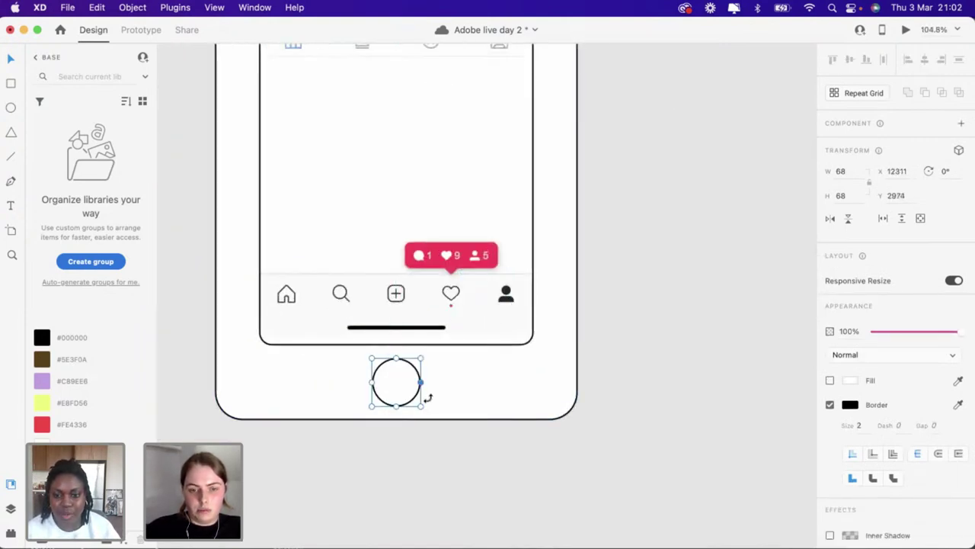
left_click_drag(421, 406, 408, 372)
left_click(693, 331)
scroll(671, 327, "down", 3)
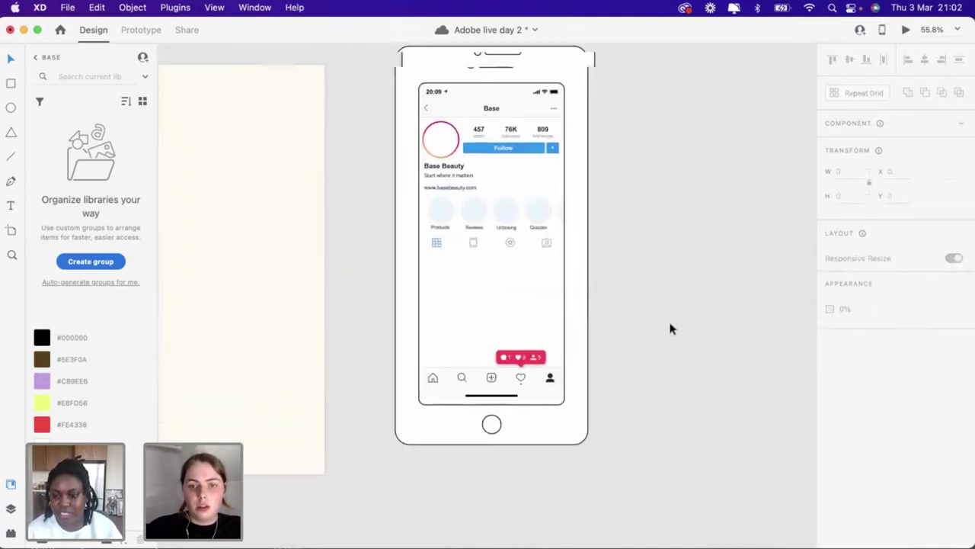
Keep the screen at 386 wide and narrow the outer phone frame from both sides
left_click(563, 297)
left_click_drag(566, 242, 564, 243)
left_click(637, 245)
scroll(633, 244, "down", 3)
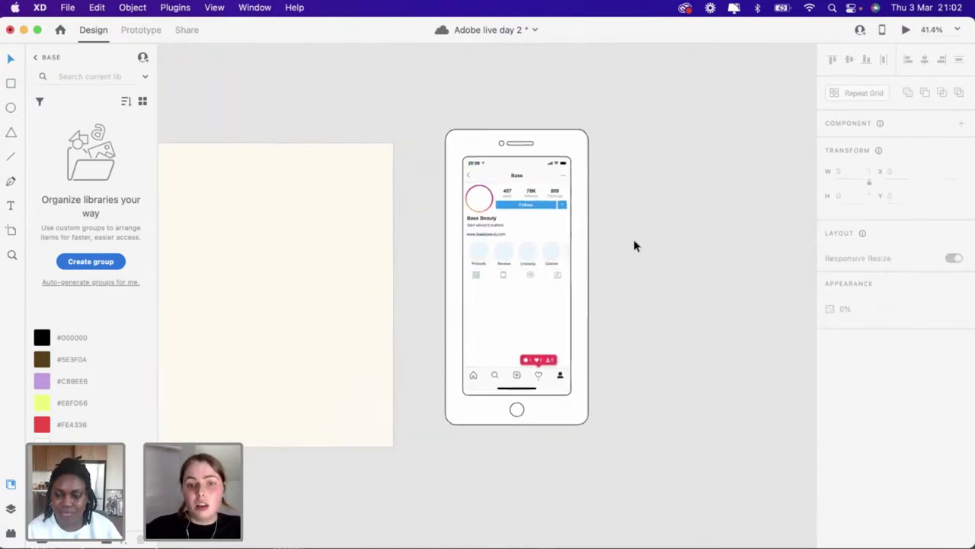
left_click(575, 257)
scroll(574, 257, "up", 3)
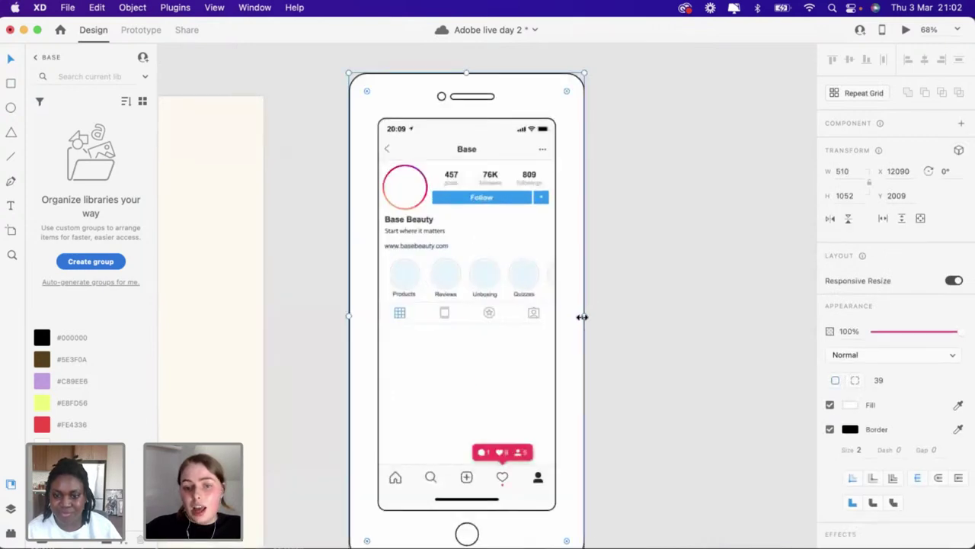
left_click_drag(579, 316, 575, 316)
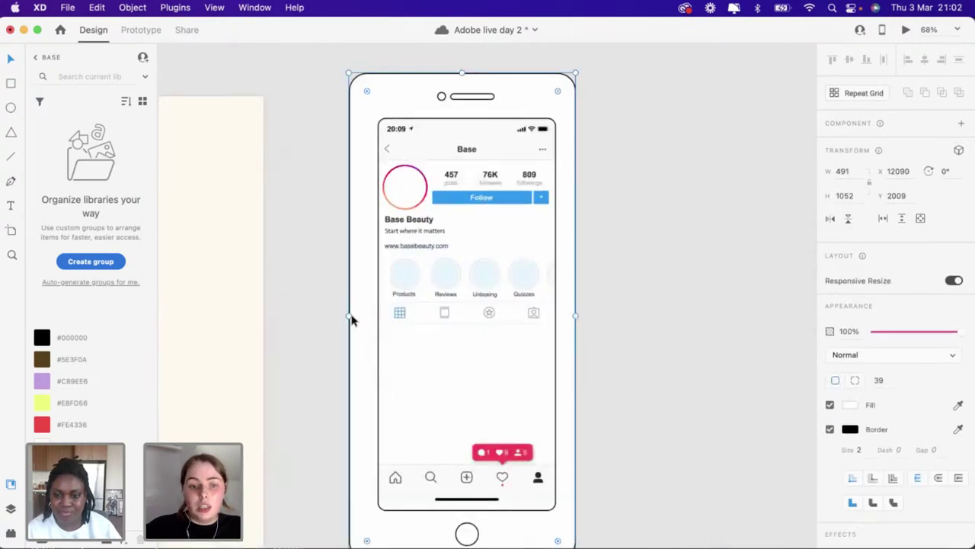
left_click_drag(351, 316, 358, 318)
Nudge the screen group to centre it inside the narrowed phone frame
scroll(357, 318, "down", 5)
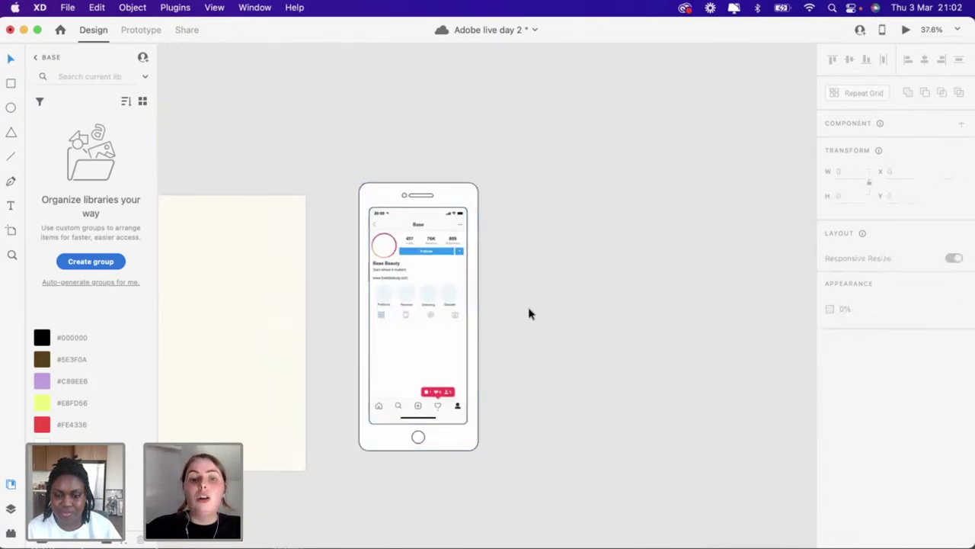
scroll(518, 314, "up", 3)
left_click(375, 321)
left_click_drag(375, 321, 373, 318)
scroll(317, 364, "up", 2)
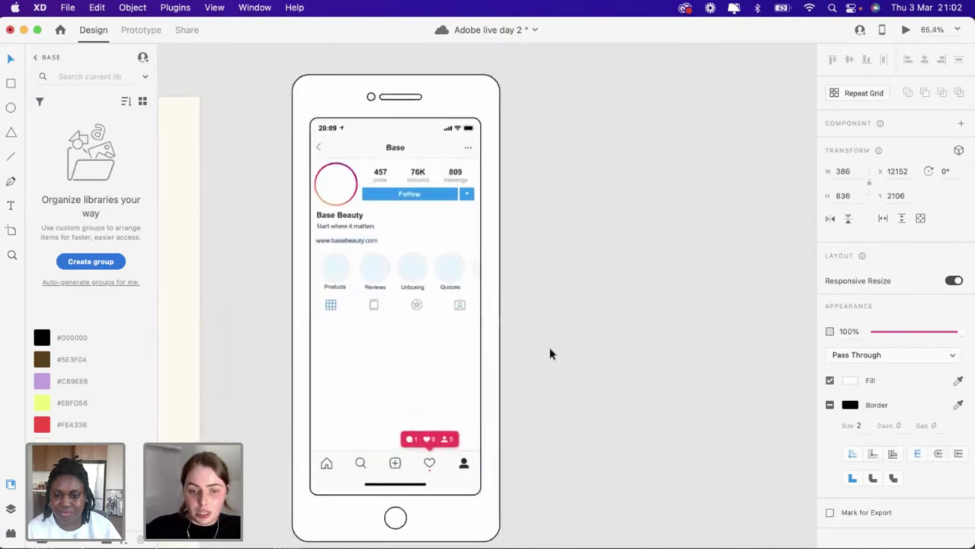
left_click(550, 353)
scroll(550, 353, "down", 3)
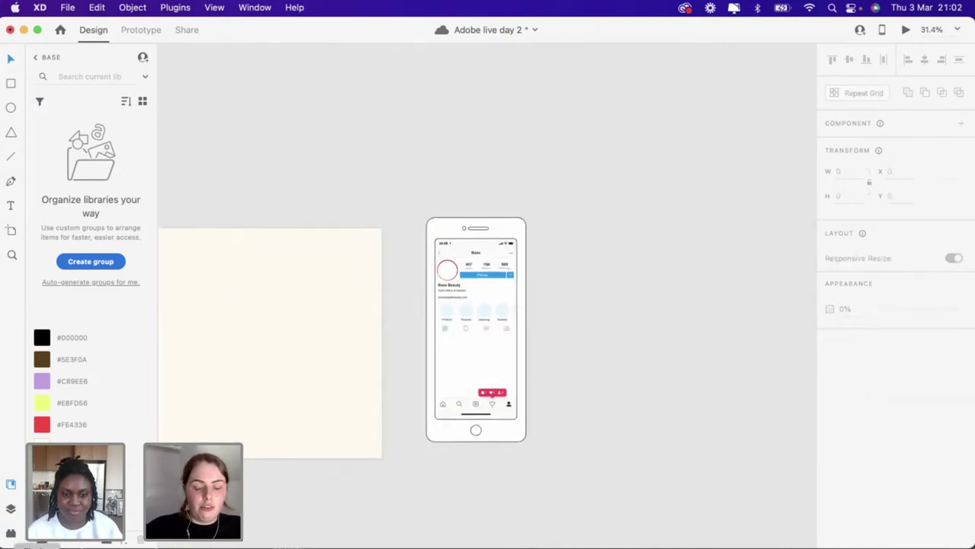
key("super+Tab")
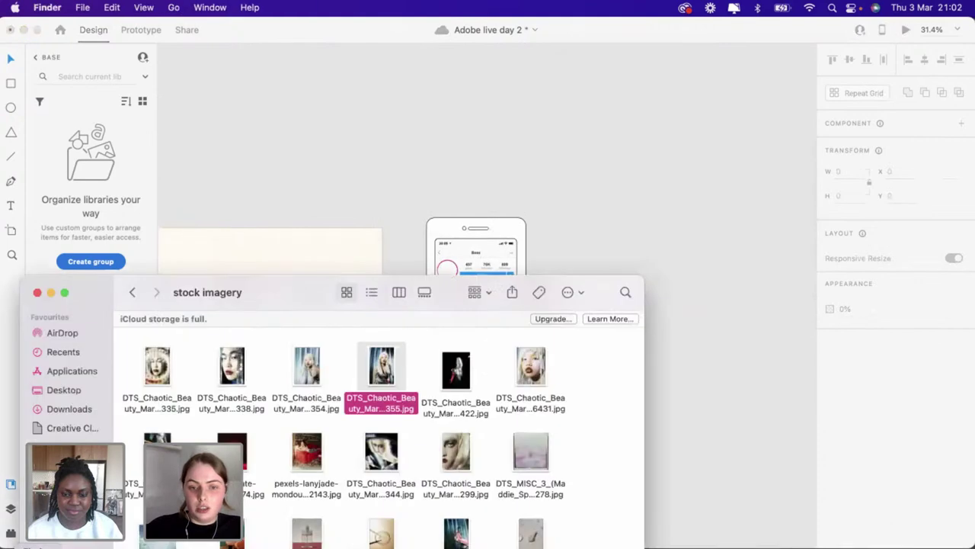
Drag the Desktop JPGs, including the purple header graphic and product photo, onto the XD canvas
left_click(68, 393)
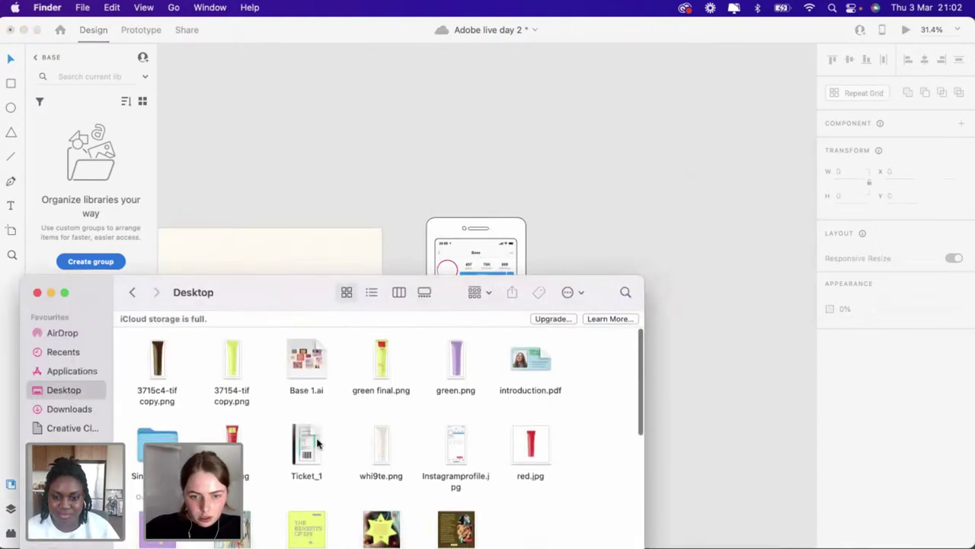
scroll(327, 446, "down", 3)
left_click_drag(500, 457, 134, 516)
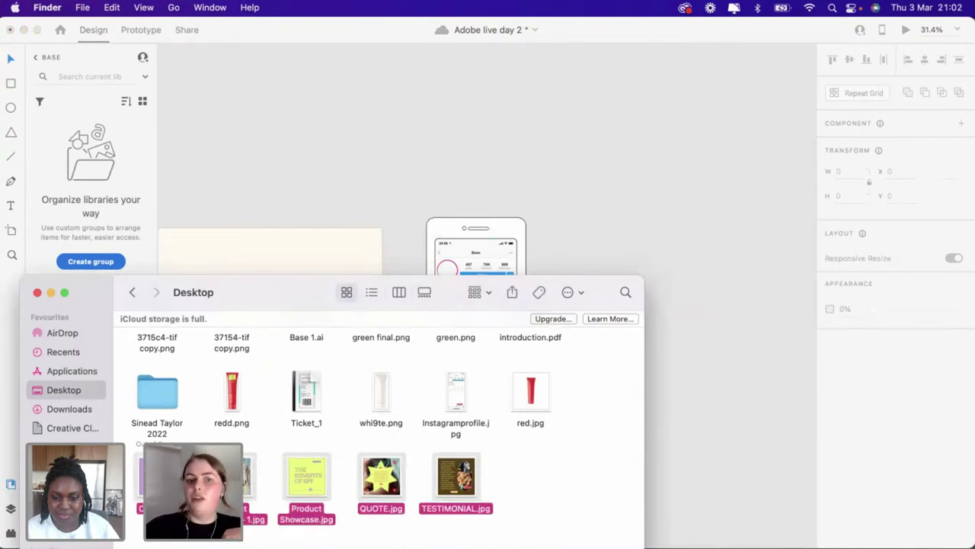
left_click_drag(306, 480, 629, 126)
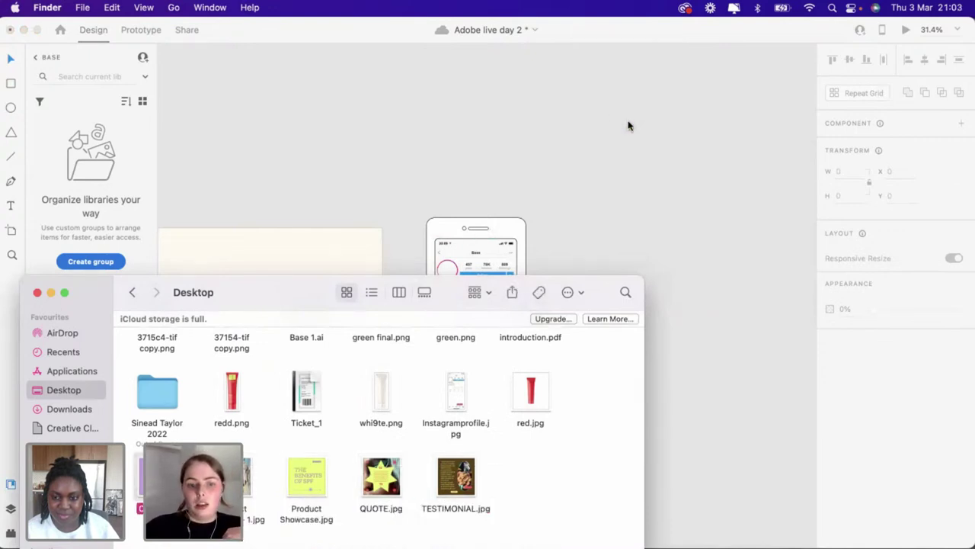
left_click_drag(492, 488, 669, 393)
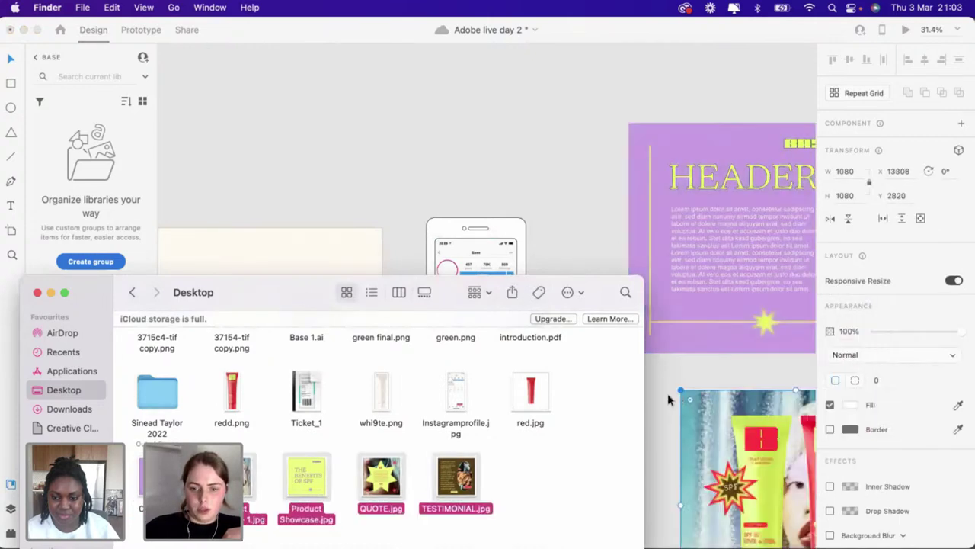
left_click(668, 393)
left_click(632, 407)
Draw a circle over the profile-picture ring and centre it inside the gradient ring
scroll(490, 302, "up", 3)
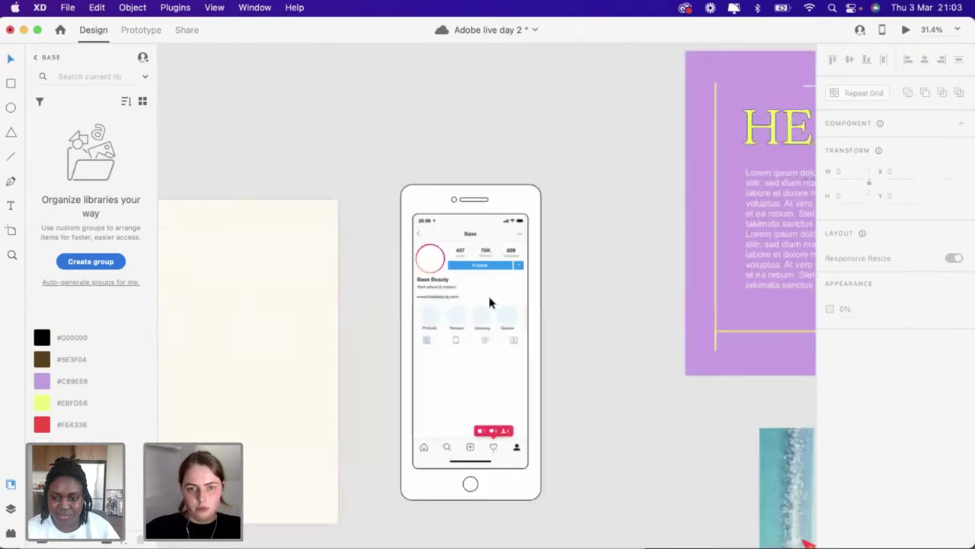
scroll(490, 302, "up", 5)
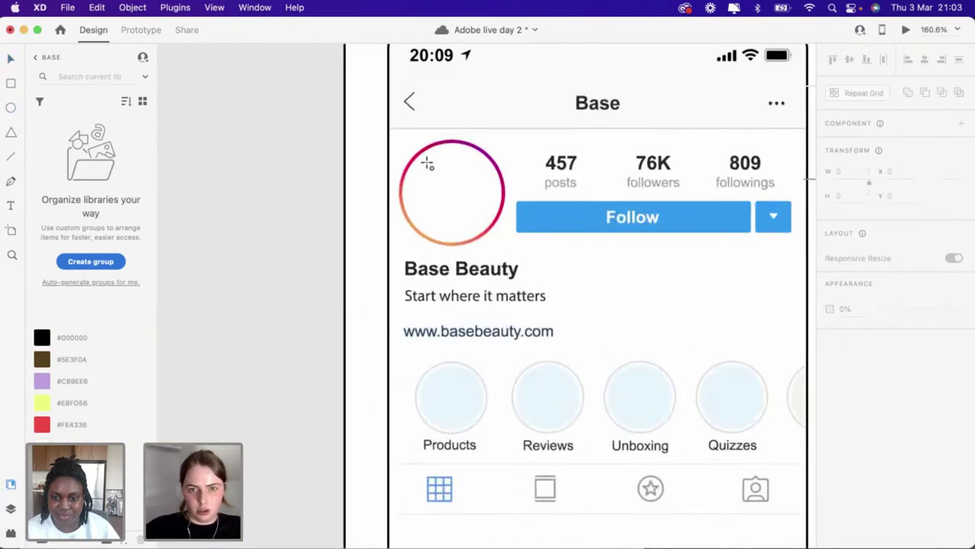
left_click_drag(420, 154, 514, 249)
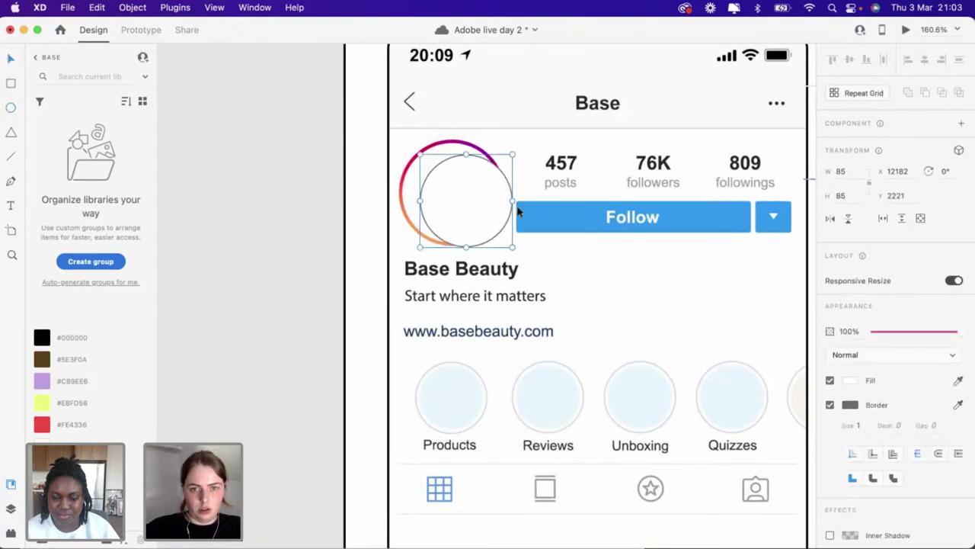
scroll(448, 211, "up", 2)
left_click_drag(413, 200, 426, 198)
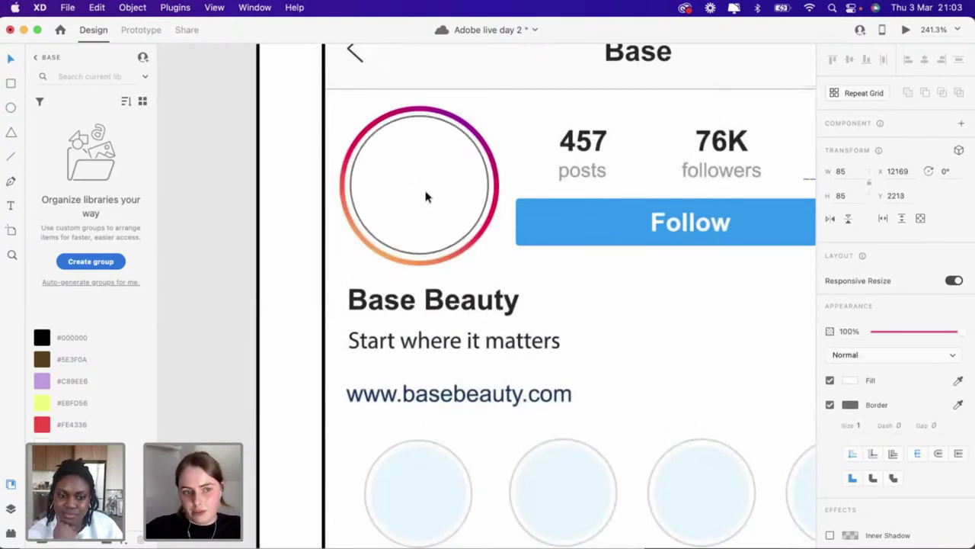
left_click_drag(426, 198, 427, 196)
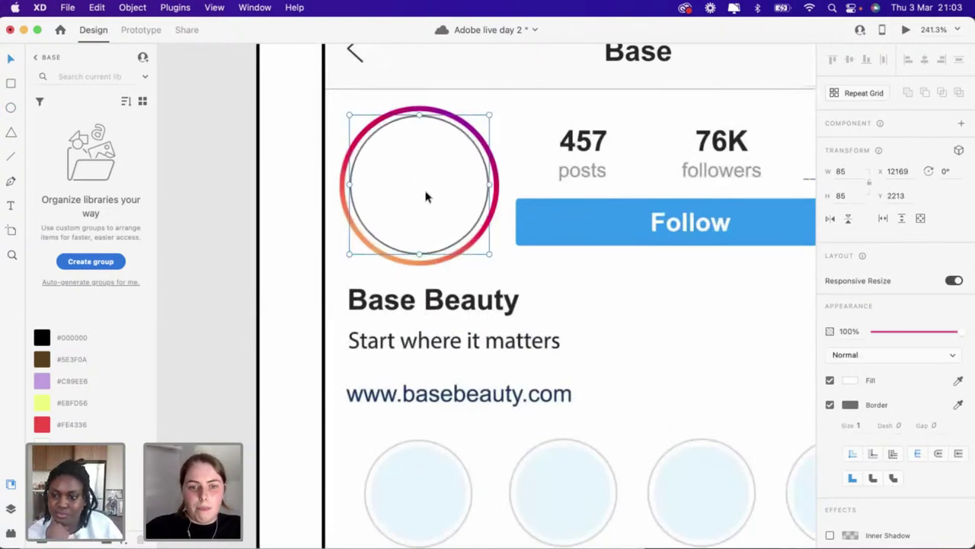
Remove the circle's border and fill it with yellow #E8FD56
left_click(830, 405)
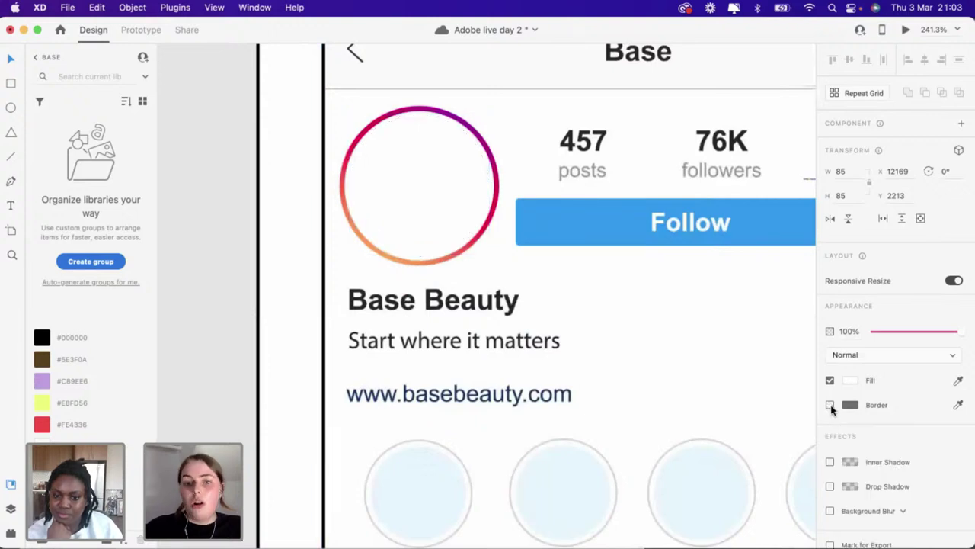
left_click(42, 382)
left_click(44, 404)
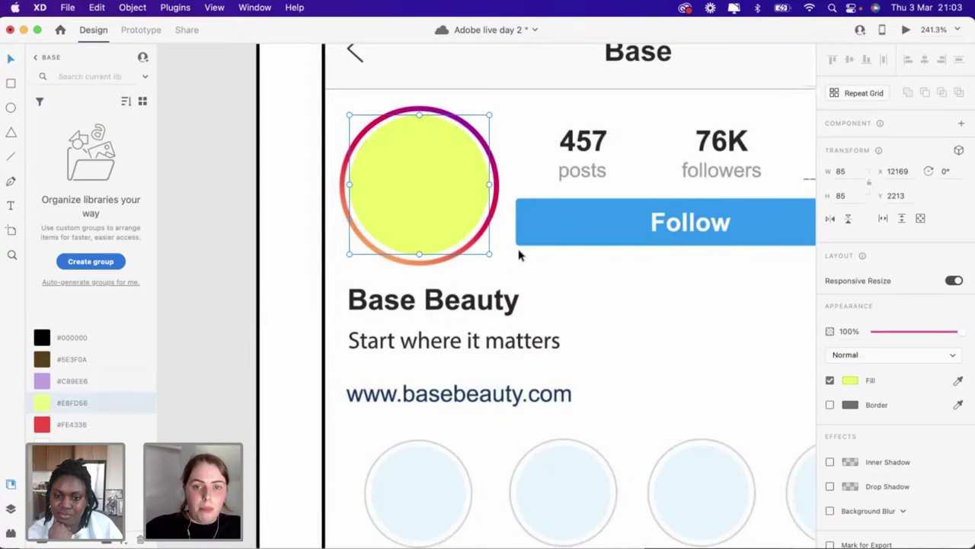
scroll(518, 256, "up", 5)
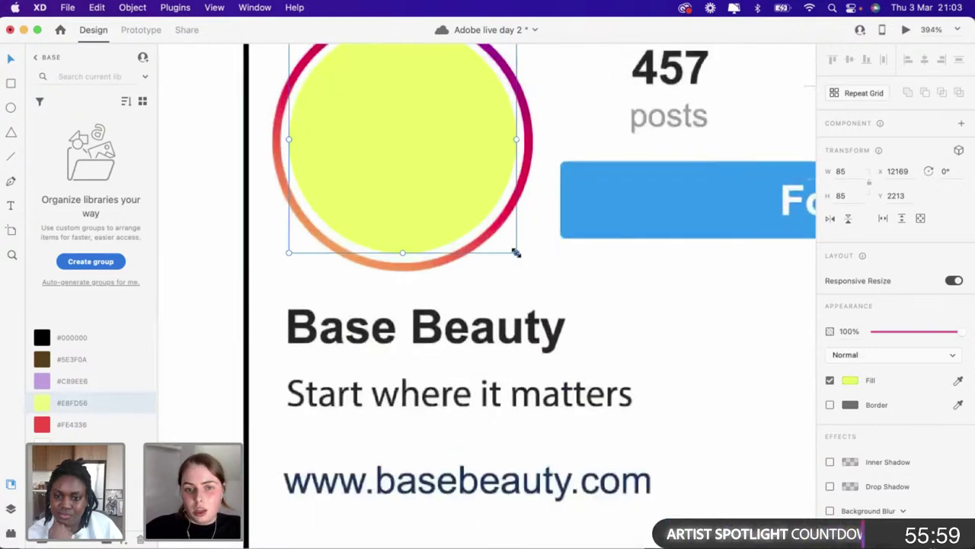
key("Escape")
scroll(523, 269, "down", 5)
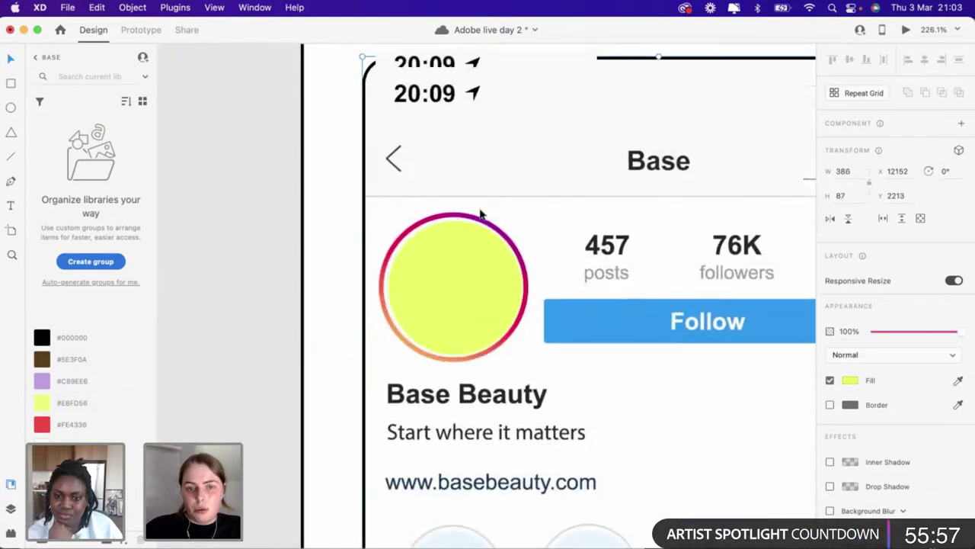
double_click(465, 287)
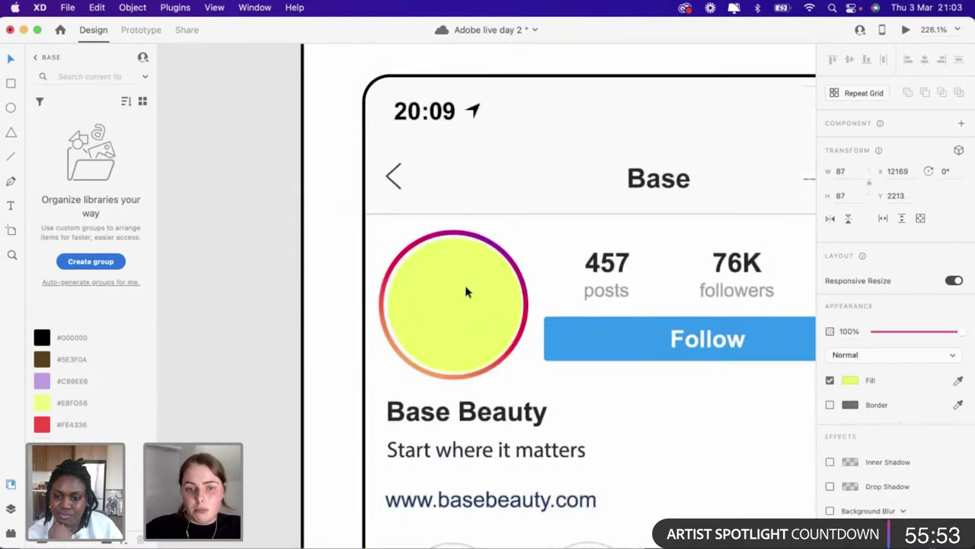
scroll(467, 292, "down", 10)
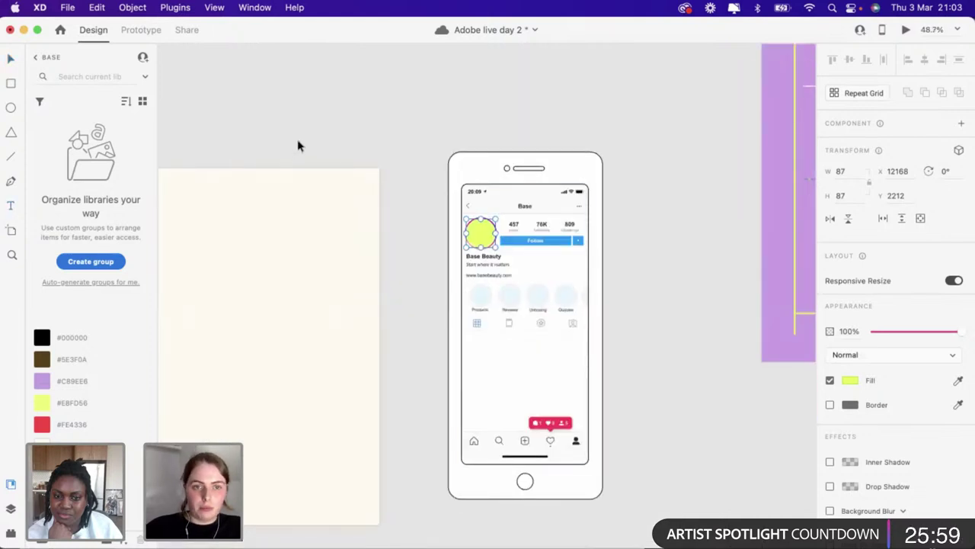
Add a red B logo in Muscle, shrunk and centred on the avatar
key("t")
left_click(298, 145)
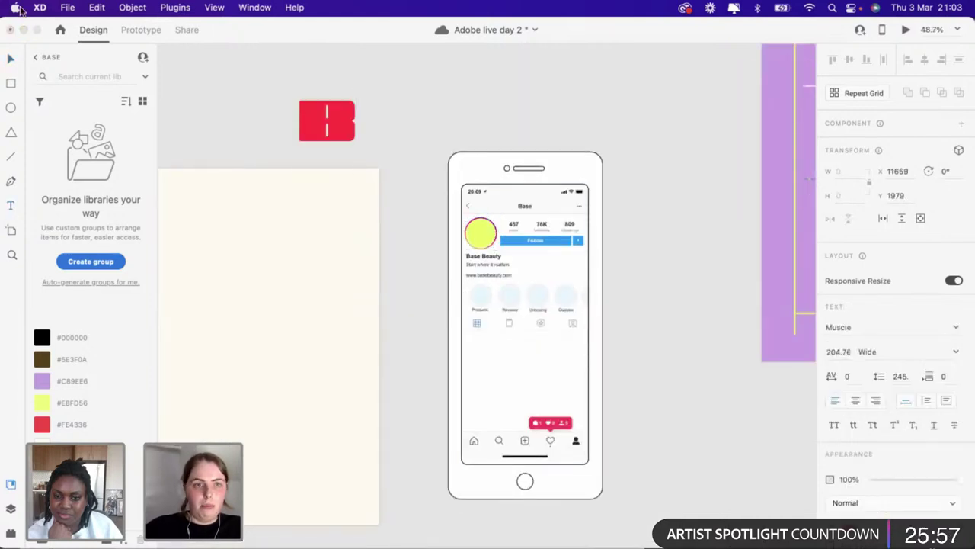
left_click(12, 61)
left_click(345, 156)
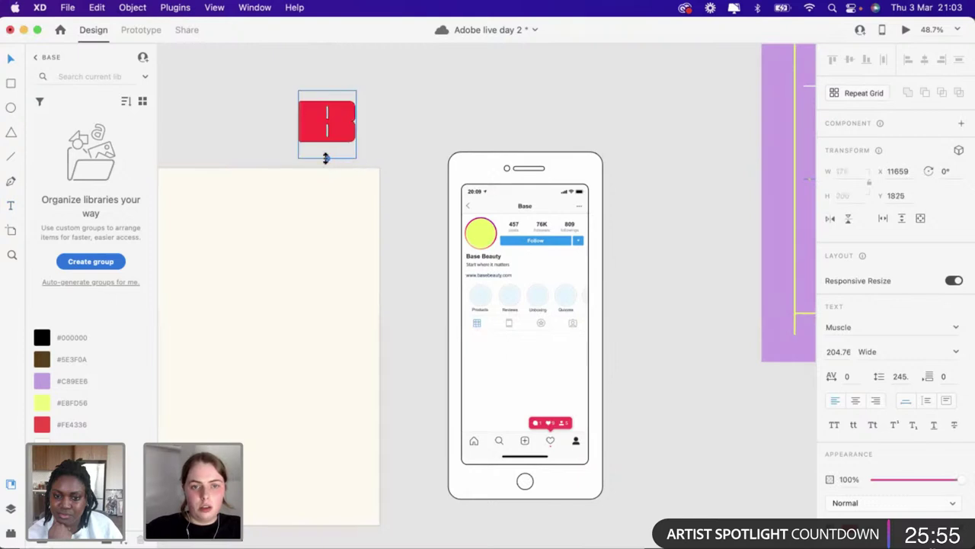
left_click_drag(326, 157, 478, 226)
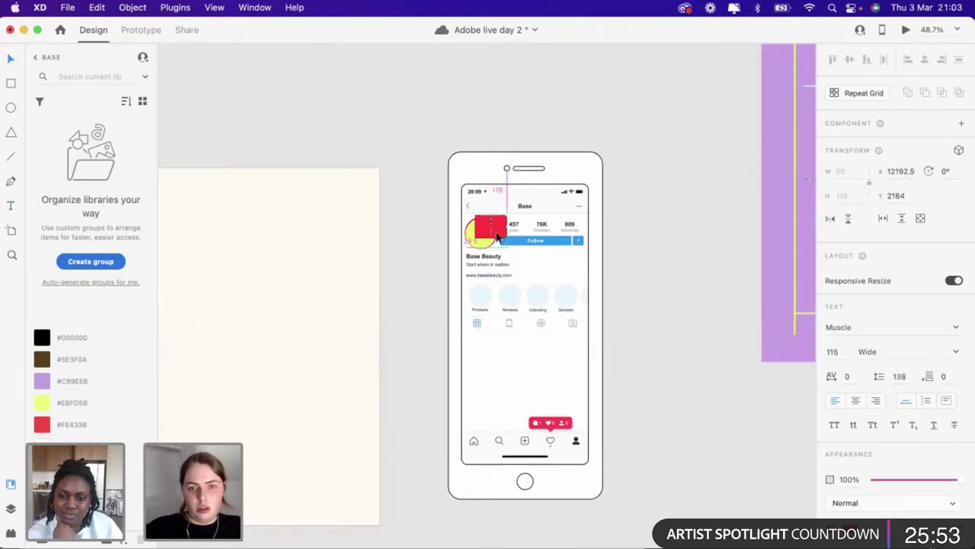
scroll(477, 228, "up", 5)
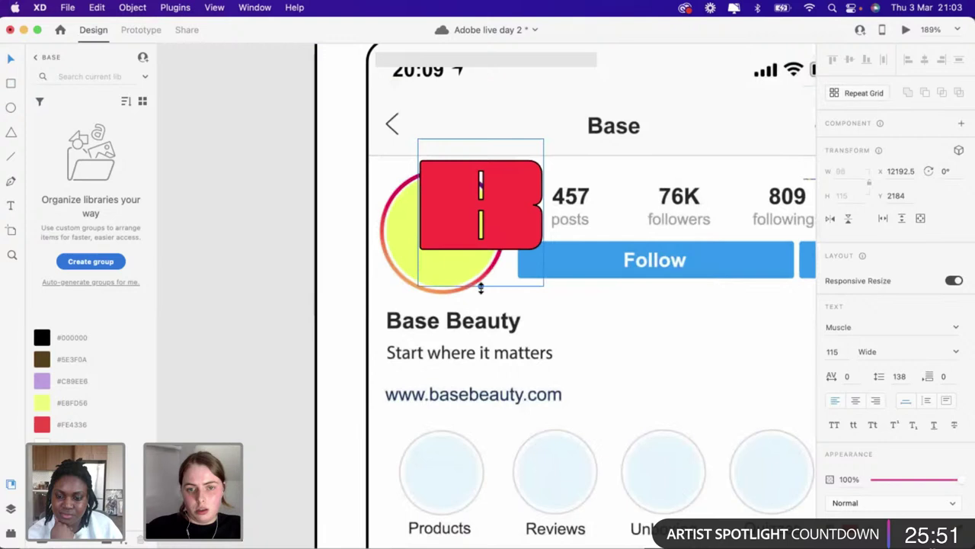
left_click_drag(481, 251, 459, 241)
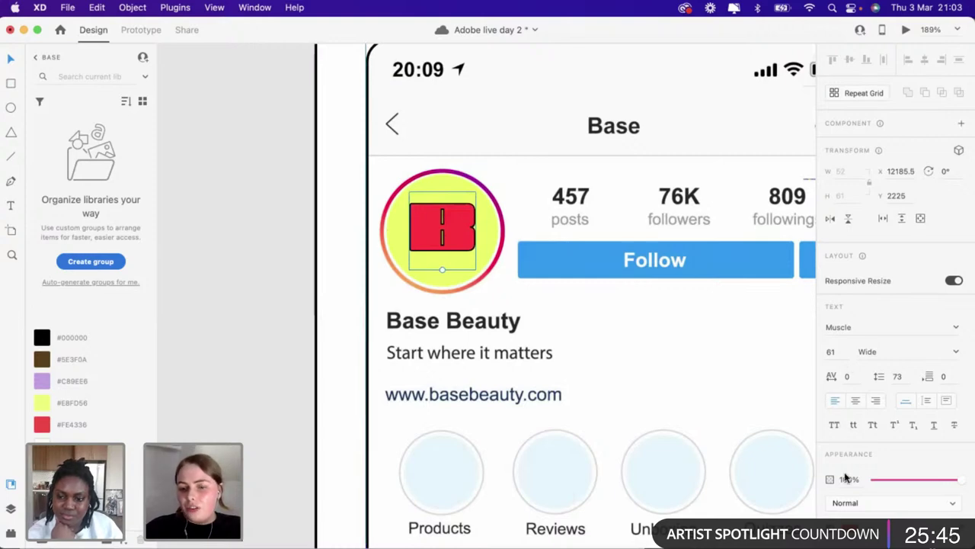
Place copies of the yellow circle on the Products, Reviews and Unboxing highlights
scroll(845, 477, "down", 5)
scroll(385, 362, "down", 5)
left_click(385, 362)
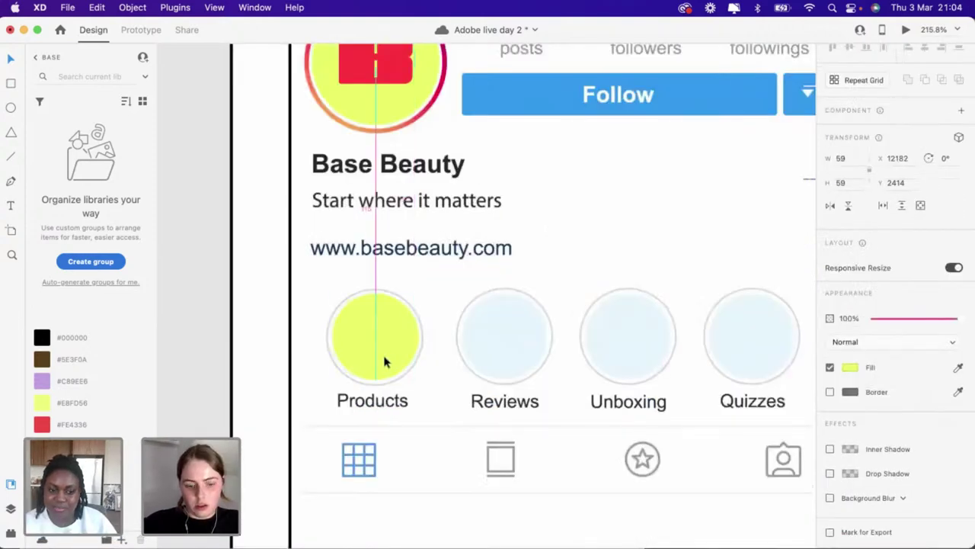
left_click_drag(386, 363, 736, 339)
key("super+d")
key("super+d")
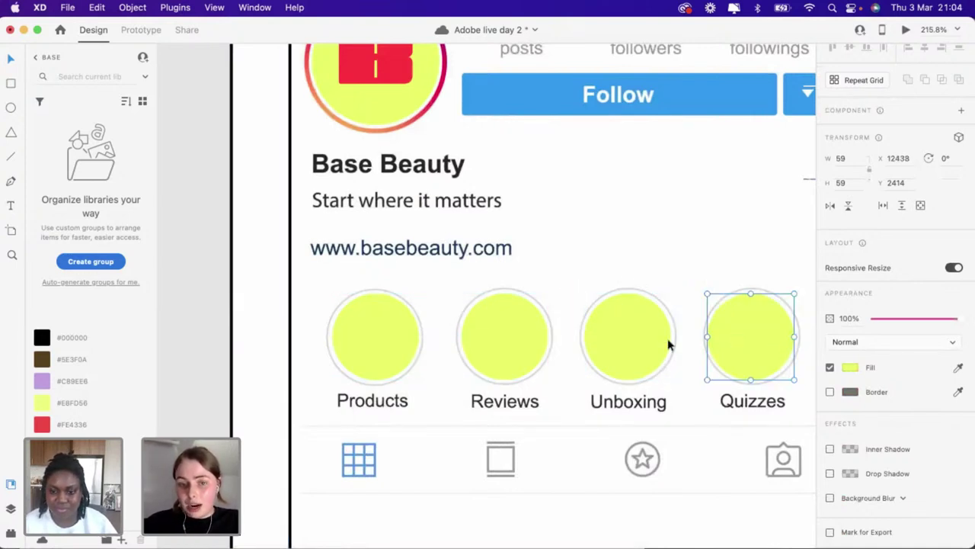
Colour the highlights: Quizzes purple, Reviews red, Products brown
left_click(42, 383)
left_click(486, 334)
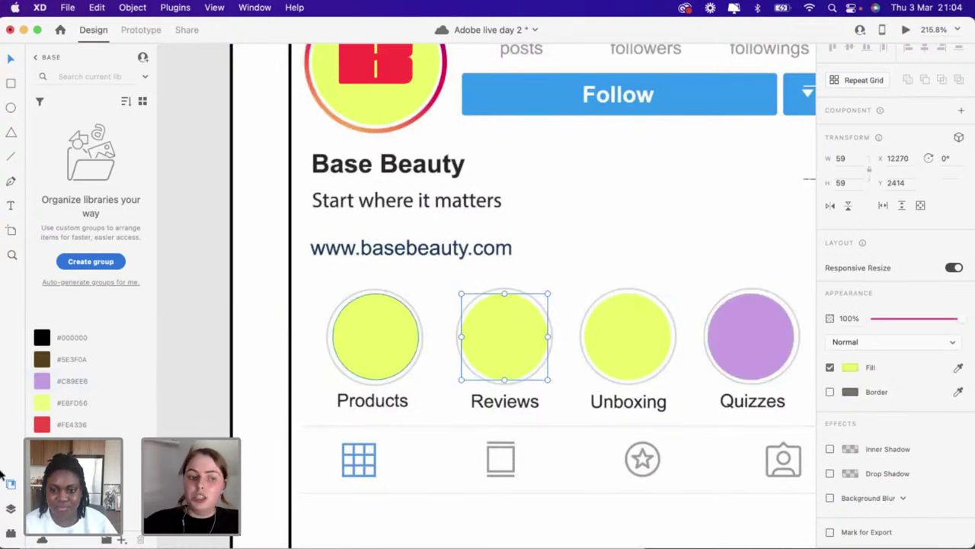
left_click(42, 425)
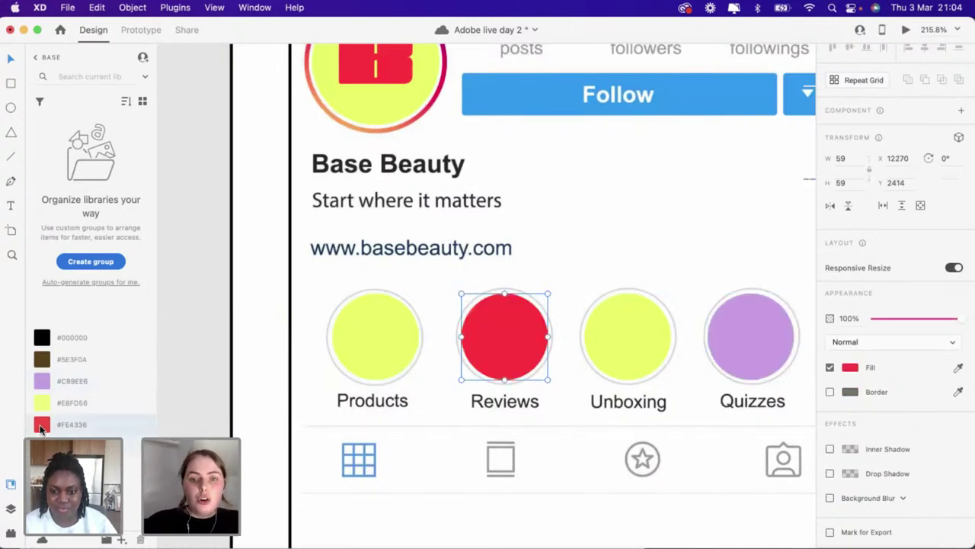
left_click(361, 345)
left_click(42, 362)
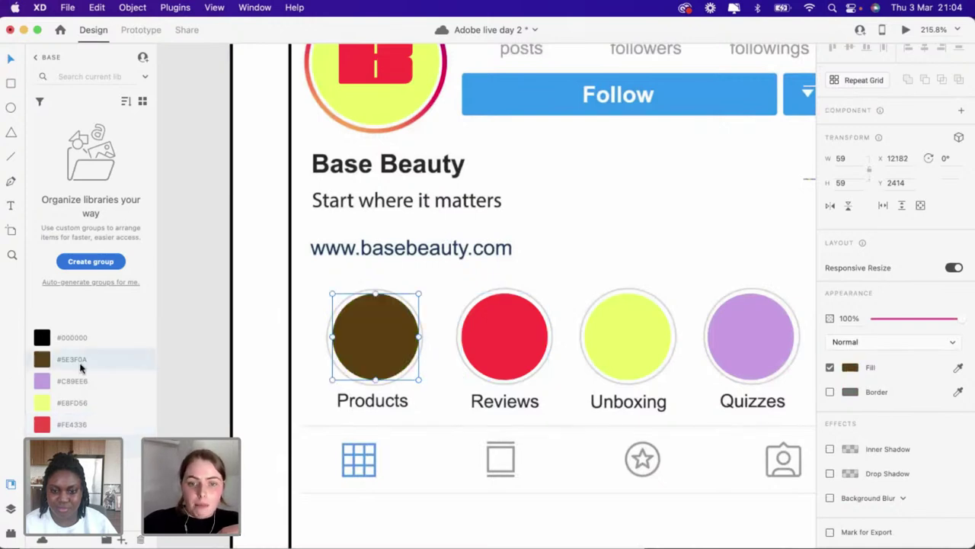
key("Escape")
scroll(236, 374, "down", 5)
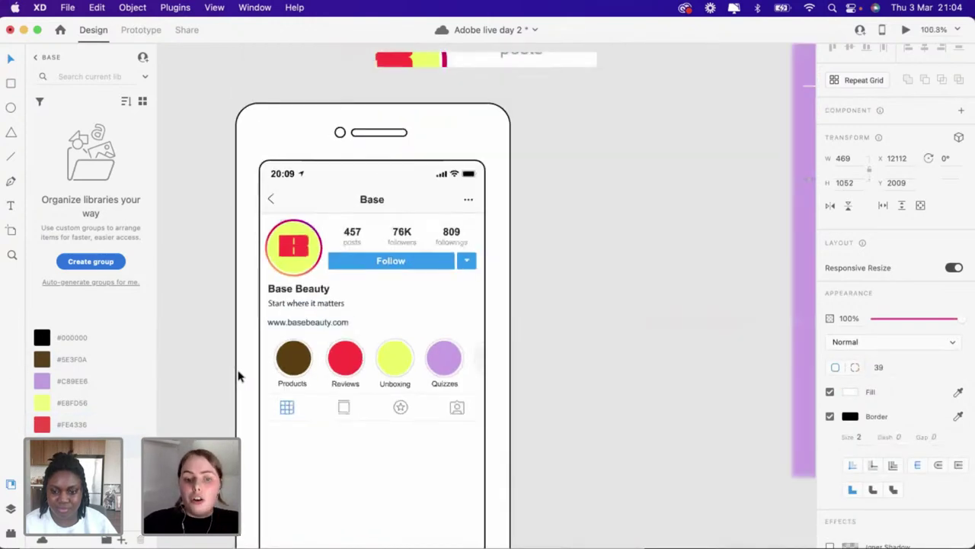
Move the product photo over to the phone mockup's profile grid
scroll(237, 375, "down", 2)
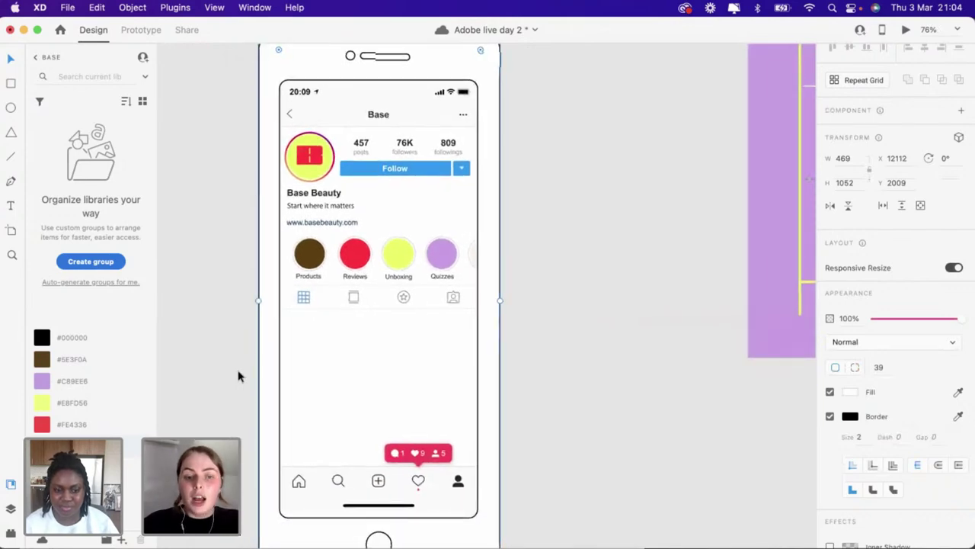
scroll(238, 375, "down", 5)
scroll(237, 374, "down", 2)
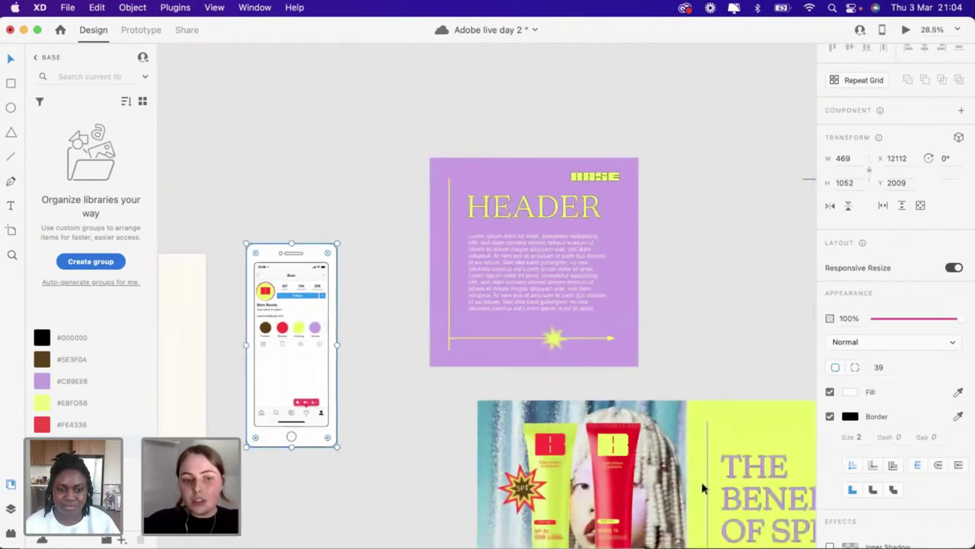
left_click_drag(701, 487, 416, 455)
scroll(416, 455, "up", 3)
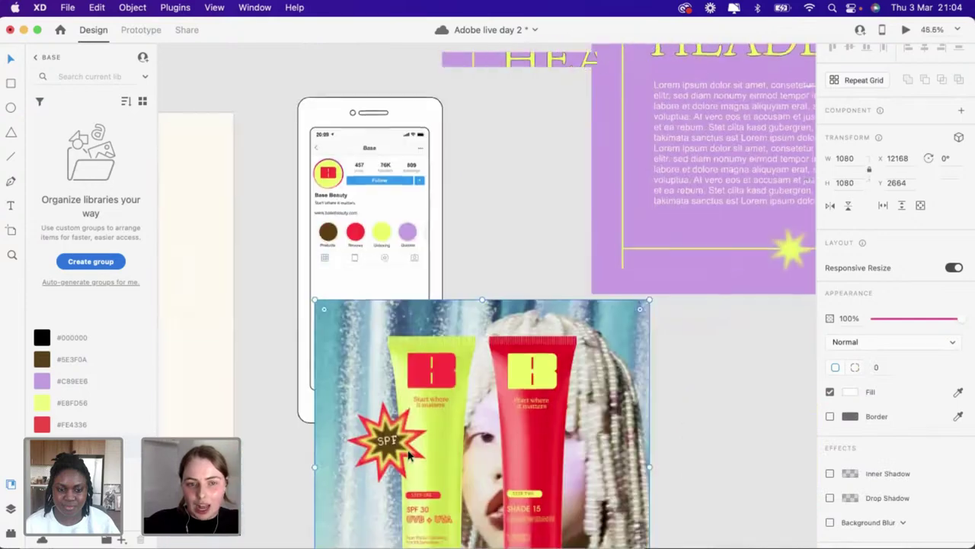
scroll(610, 512, "down", 2)
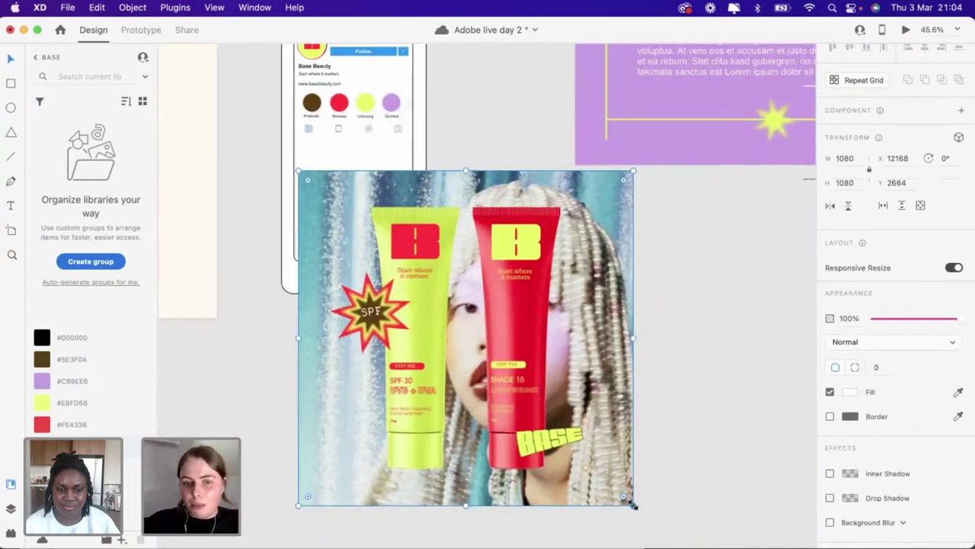
Resize the product photo to 138 × 138 so it fills the first post slot
left_click_drag(632, 505, 322, 257)
scroll(346, 243, "up", 3)
scroll(341, 242, "up", 3)
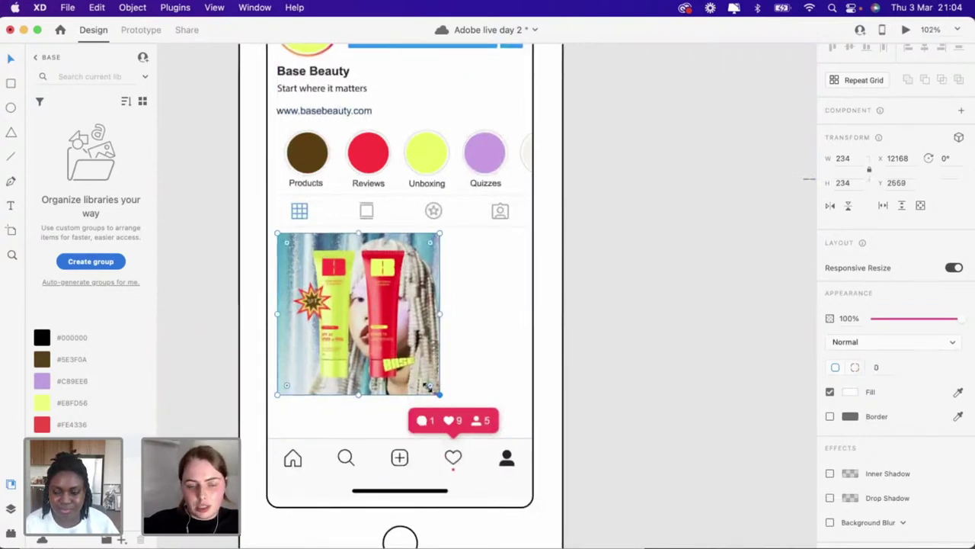
left_click_drag(439, 393, 368, 334)
scroll(368, 342, "up", 5)
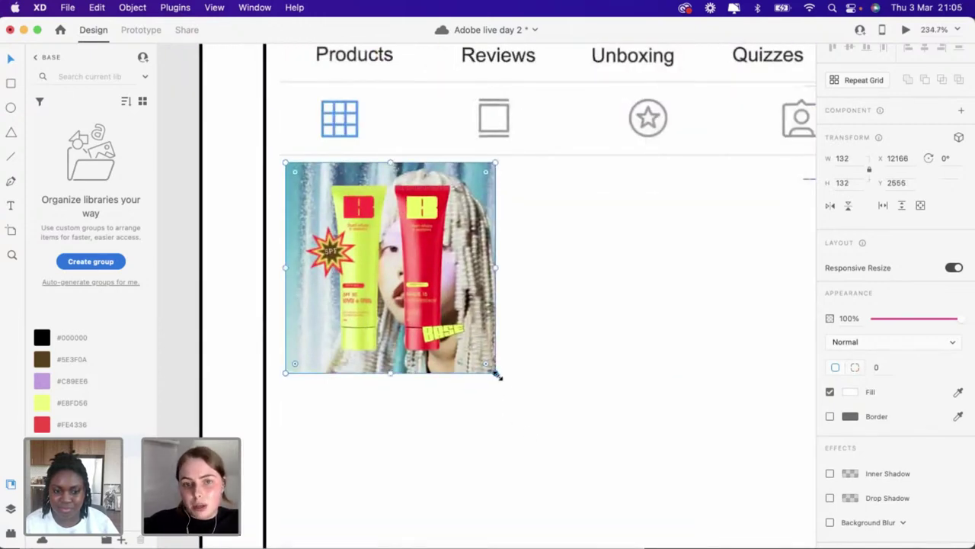
left_click_drag(496, 374, 505, 386)
scroll(505, 385, "down", 5)
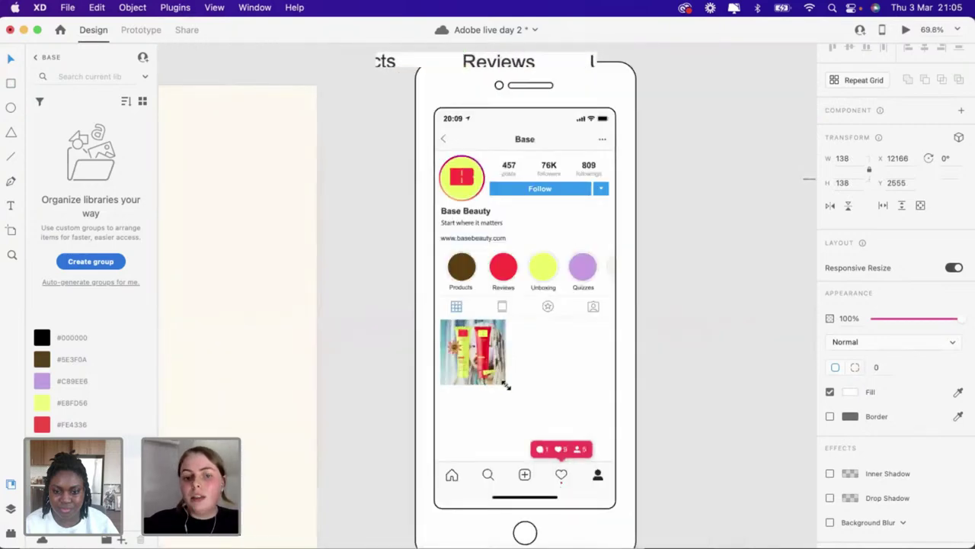
scroll(505, 388, "down", 3)
scroll(505, 388, "right", 3)
scroll(505, 388, "down", 3)
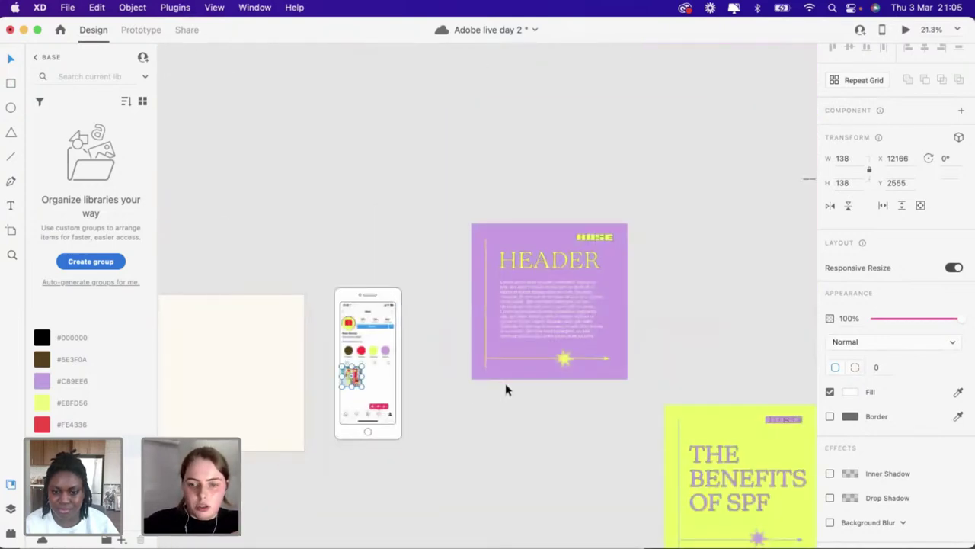
Move the yellow Benefits of SPF artboard over the phone mockup
scroll(506, 390, "right", 2)
left_click_drag(643, 414, 383, 386)
scroll(384, 385, "up", 2)
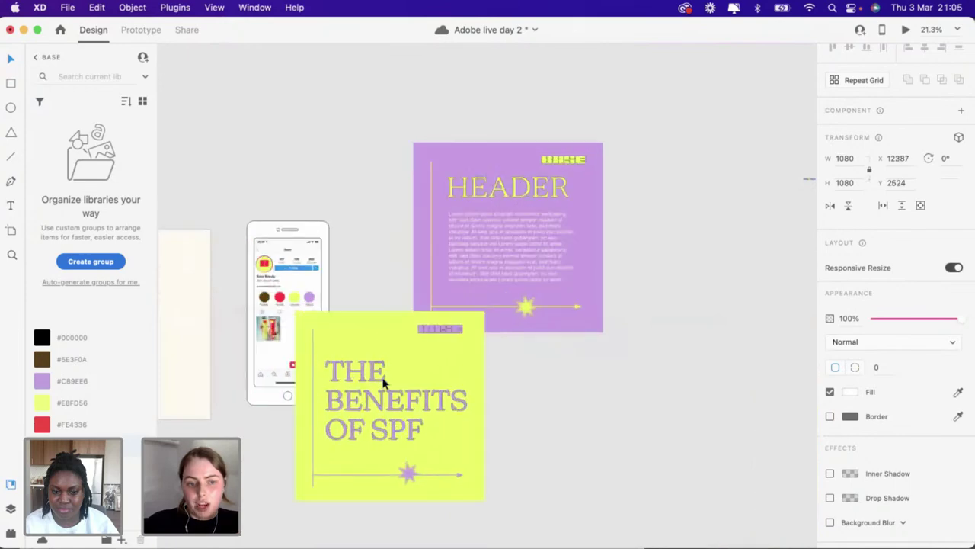
scroll(383, 384, "up", 5)
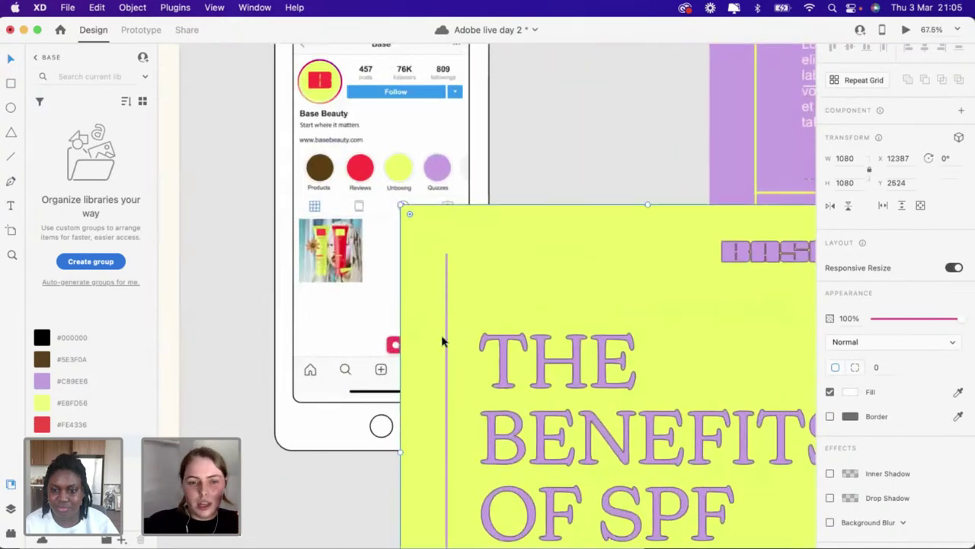
scroll(442, 342, "up", 1)
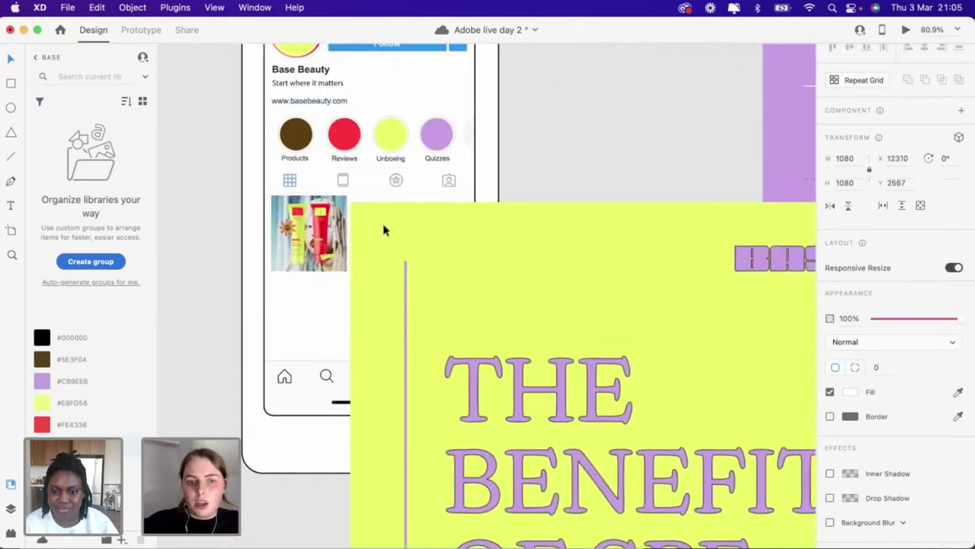
scroll(383, 228, "down", 5)
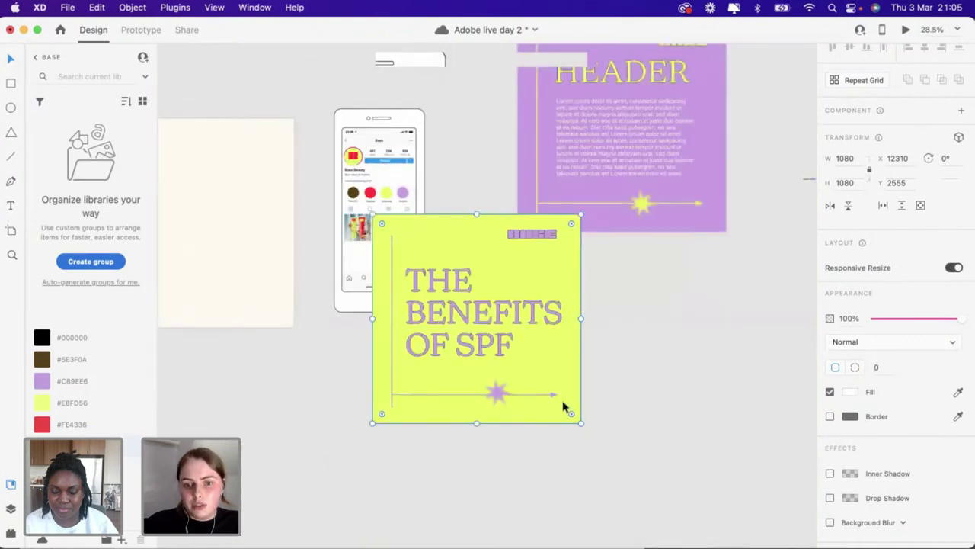
Shrink the SPF artboard to post size and align it beside the product photo
left_click_drag(579, 424, 401, 329)
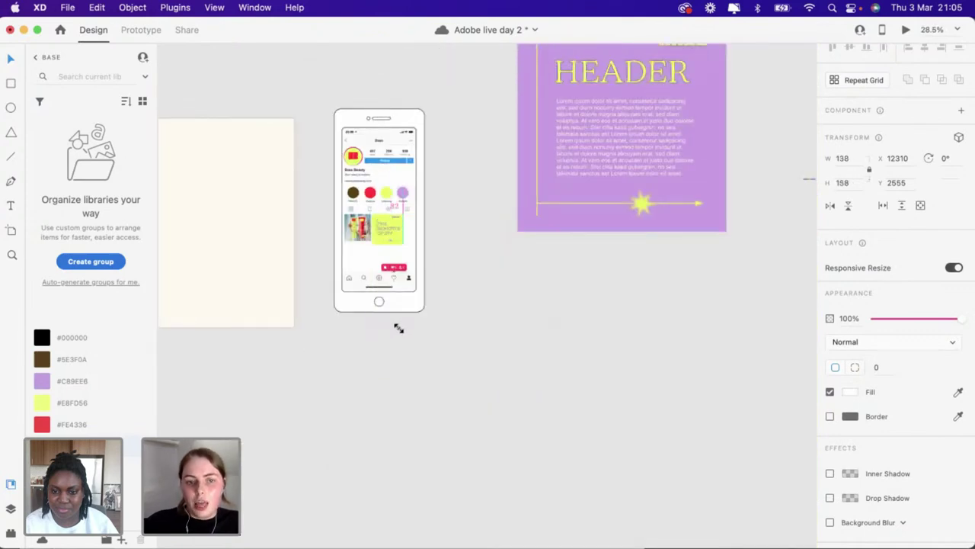
scroll(390, 217, "up", 10)
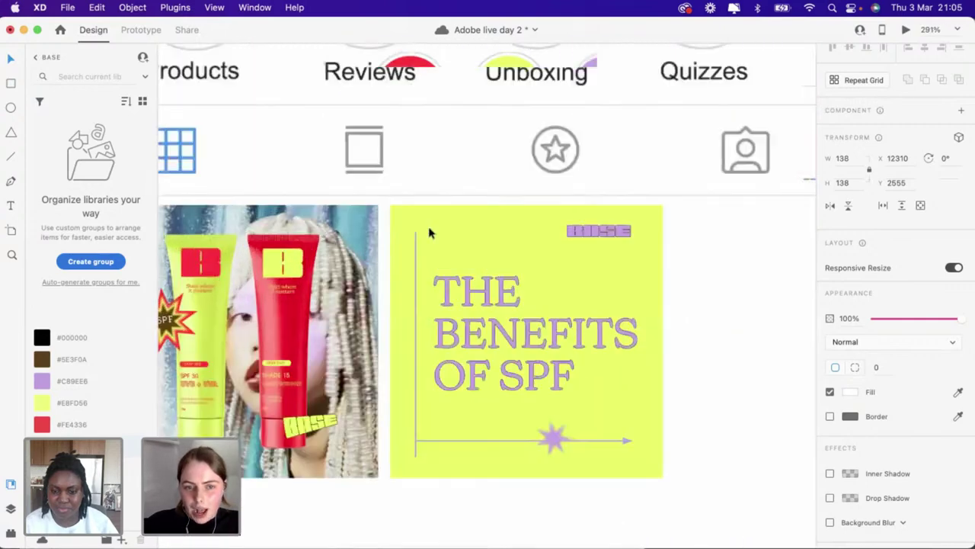
left_click_drag(429, 232, 425, 234)
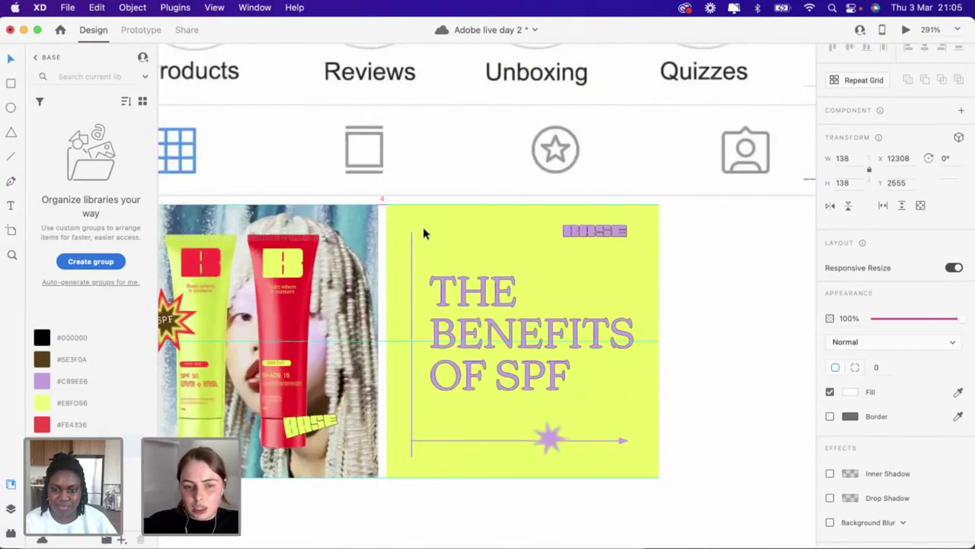
left_click(694, 283)
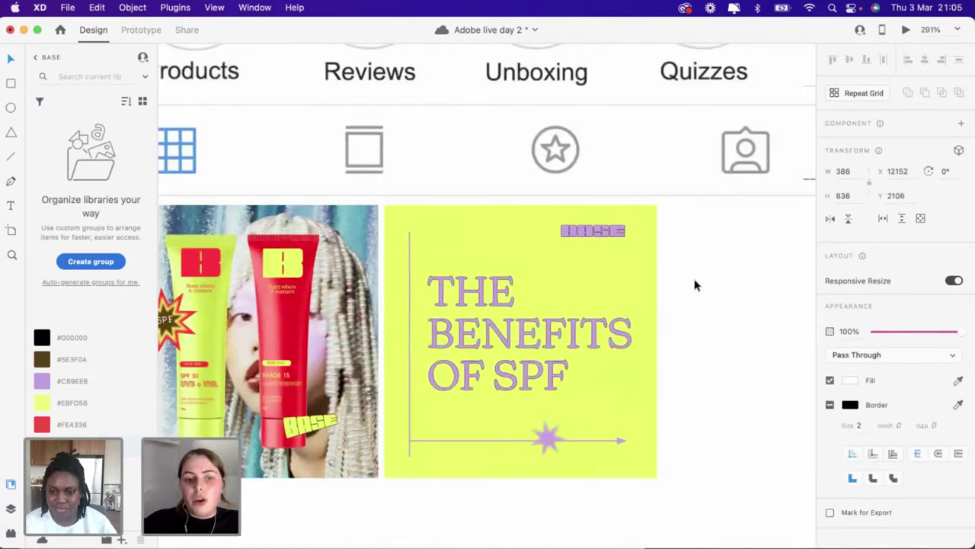
scroll(694, 284, "down", 10)
scroll(694, 285, "down", 15)
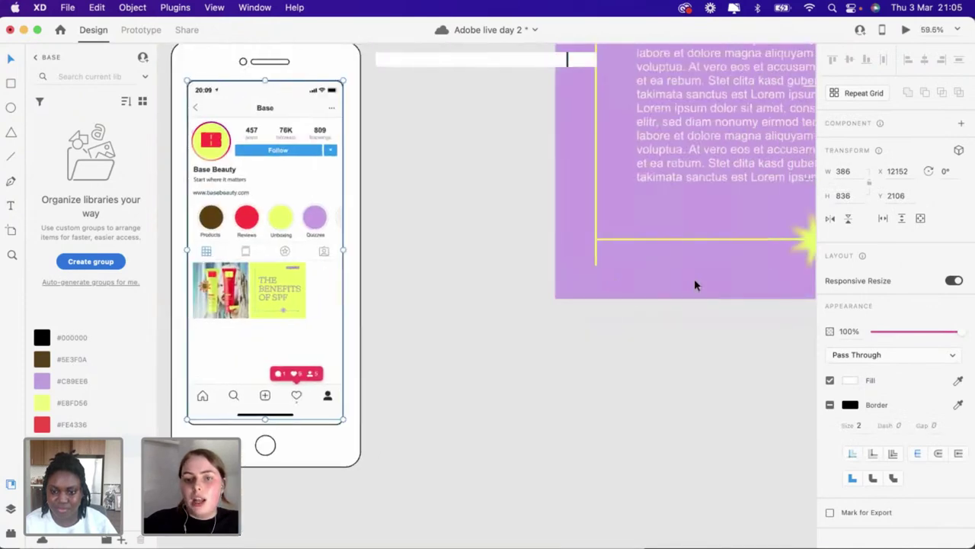
scroll(694, 285, "right", 5)
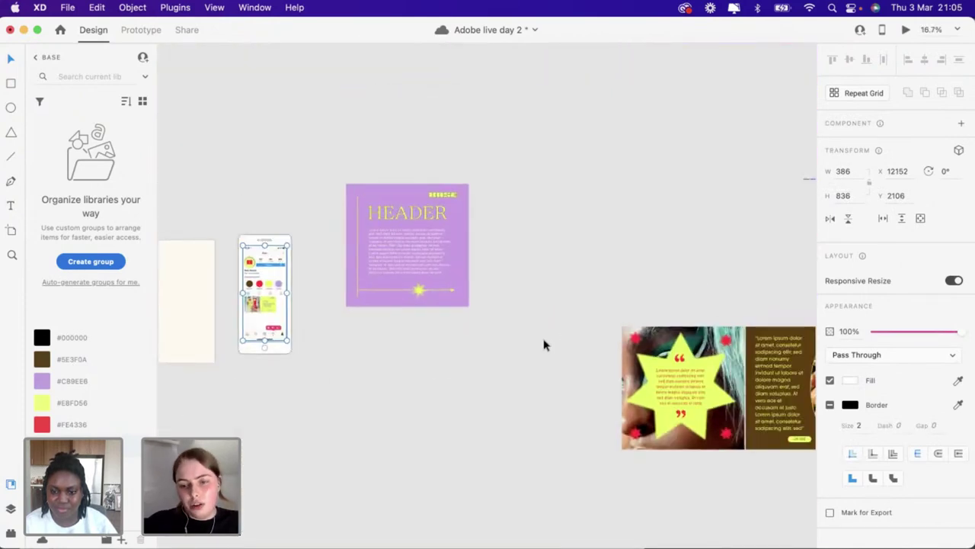
Move the star quote image toward the phone and shrink the grid's SPF post
scroll(543, 345, "right", 3)
left_click_drag(580, 360, 265, 360)
scroll(266, 361, "left", 3)
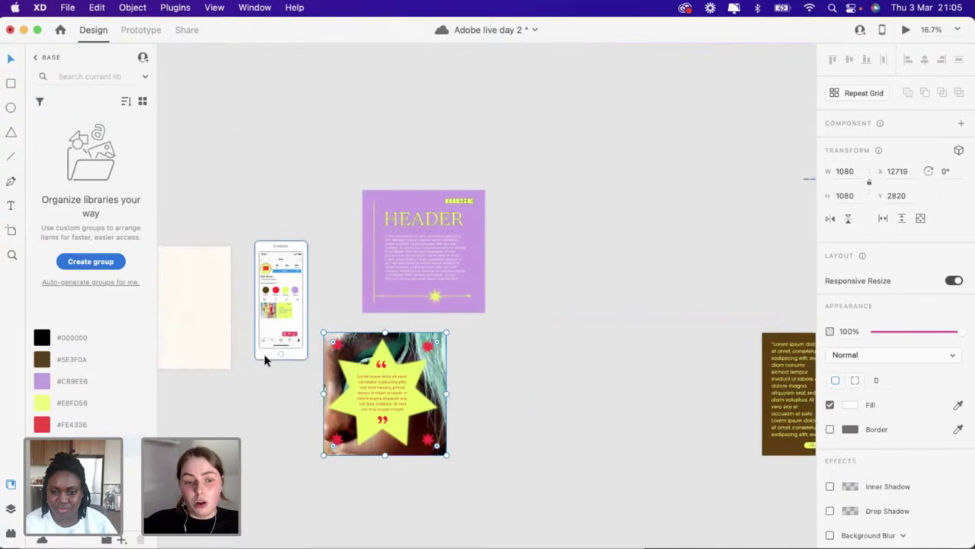
scroll(265, 360, "up", 12)
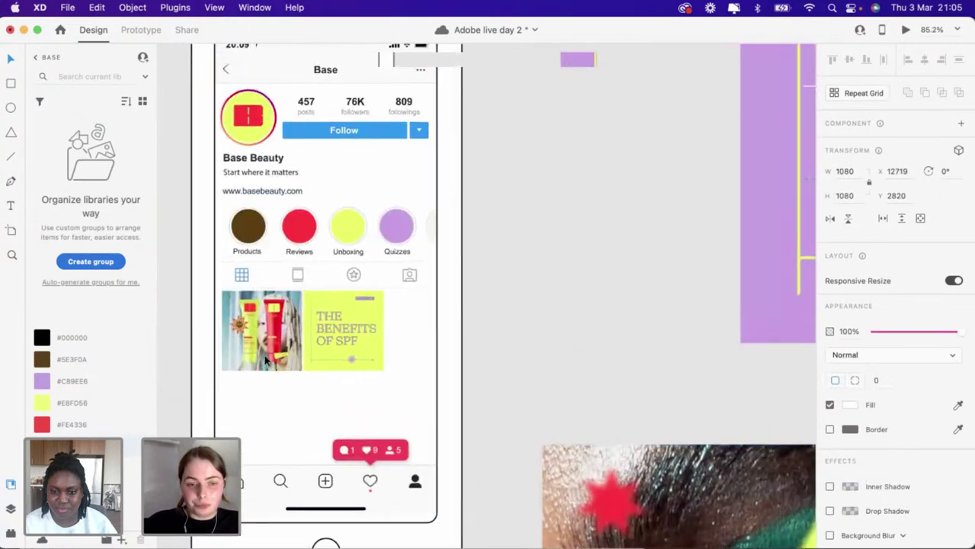
scroll(265, 360, "up", 5)
left_click(385, 366)
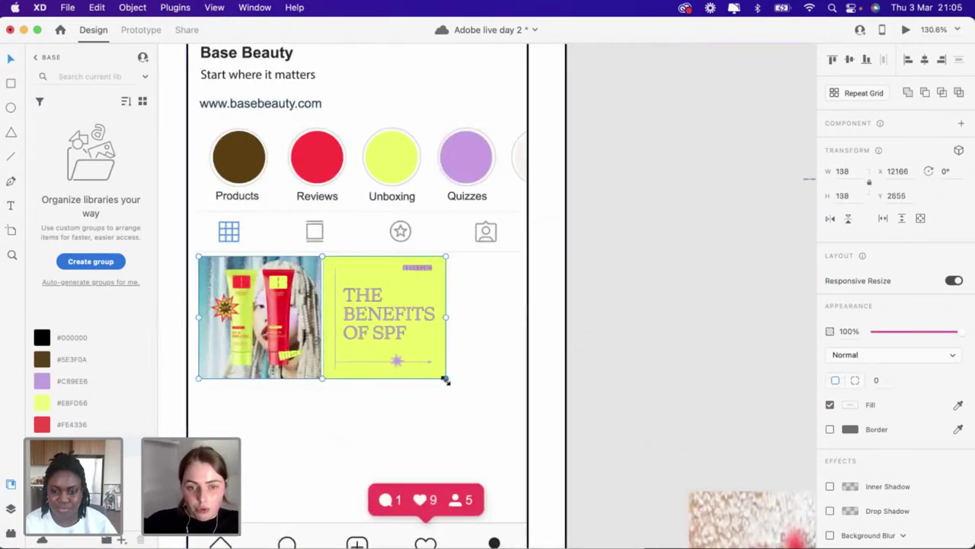
left_click_drag(446, 380, 396, 374)
Duplicate the SPF post beside itself and scale all three posts to fill the row
left_click(363, 317)
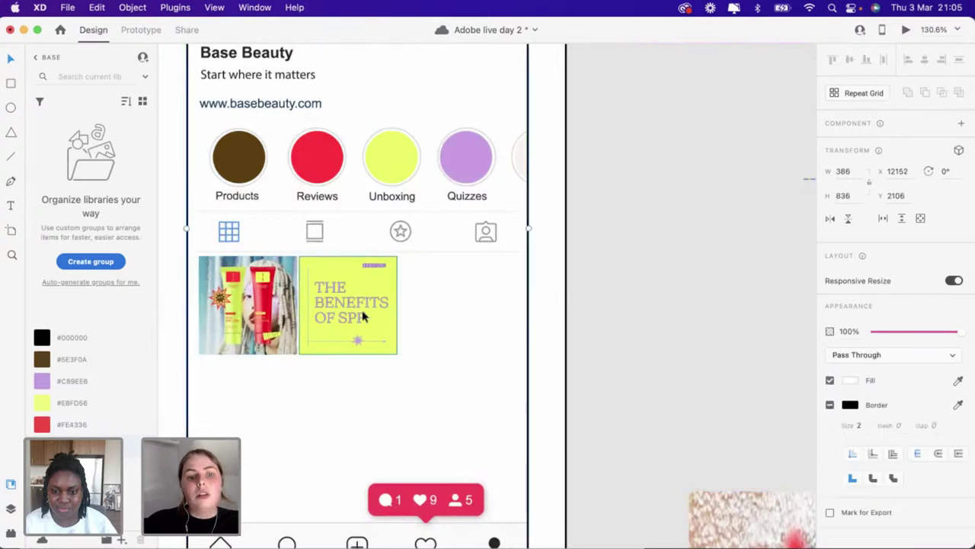
double_click(364, 317)
left_click_drag(358, 311, 435, 303)
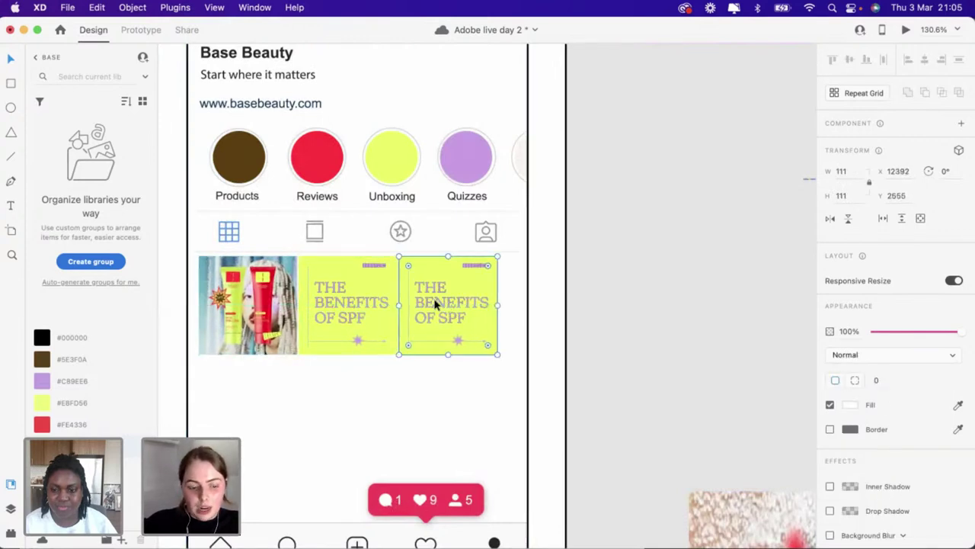
left_click(348, 312, "shift")
left_click(248, 305, "shift")
scroll(448, 367, "up", 4)
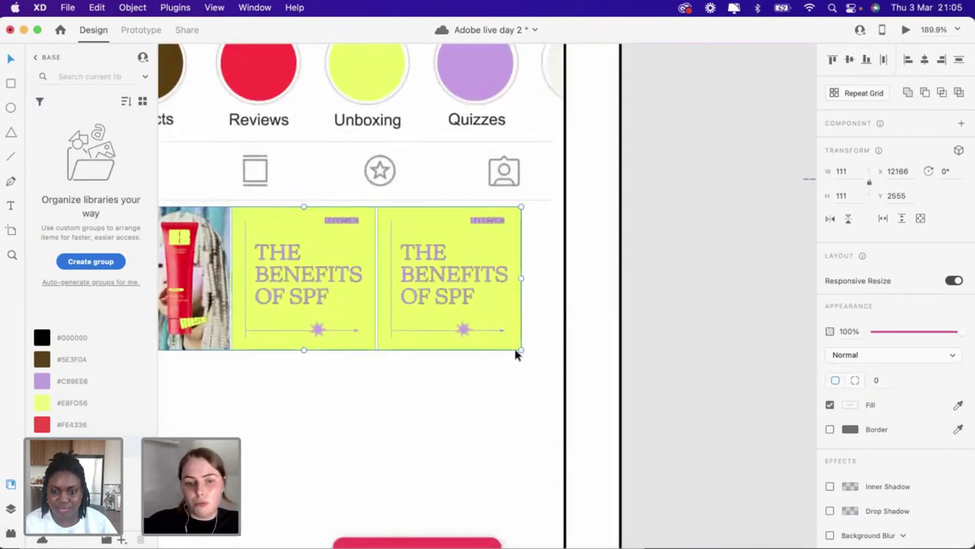
left_click_drag(522, 352, 554, 383)
Select the row's three posts: both SPF posts and the product photo
left_click(678, 333)
scroll(624, 348, "down", 5)
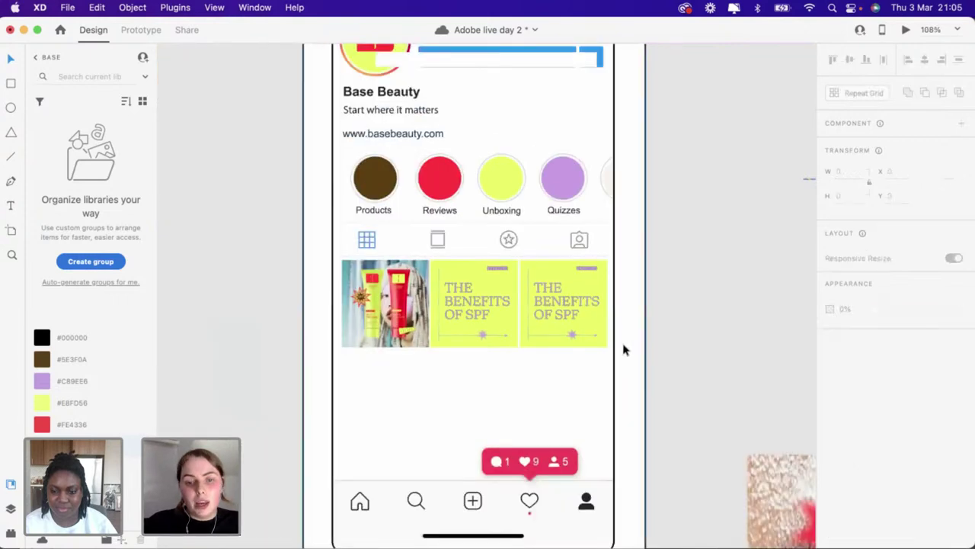
left_click(570, 338)
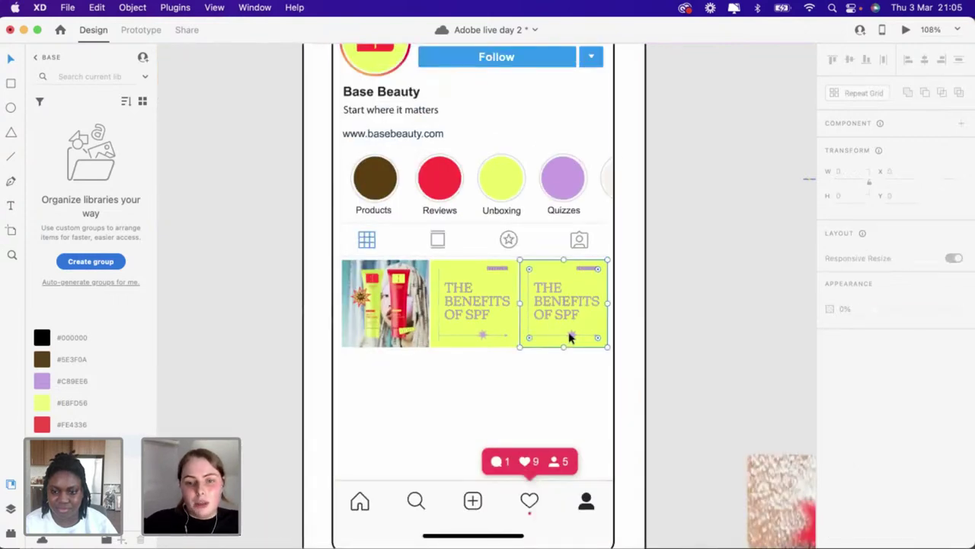
left_click(483, 312, "shift")
left_click(421, 308, "shift")
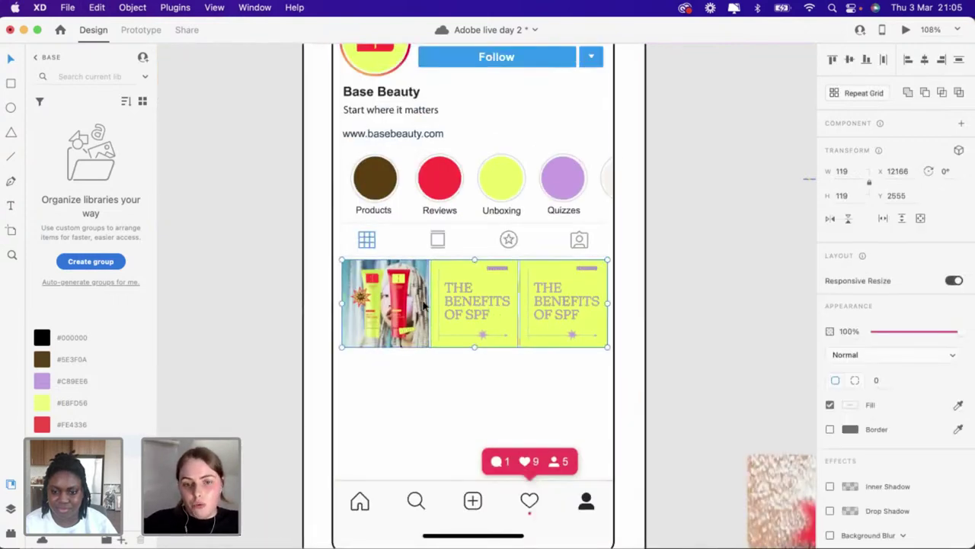
Duplicate the first row of posts as a second row below it
left_click_drag(473, 288, 470, 383)
scroll(471, 379, "up", 5)
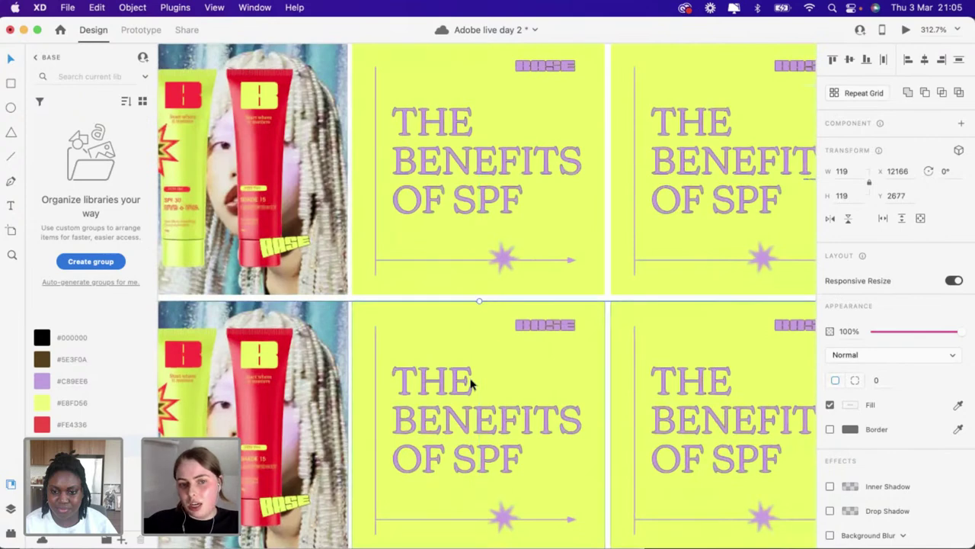
scroll(470, 383, "down", 5)
Select the second row's three posts and duplicate them into a third row
left_click(748, 344)
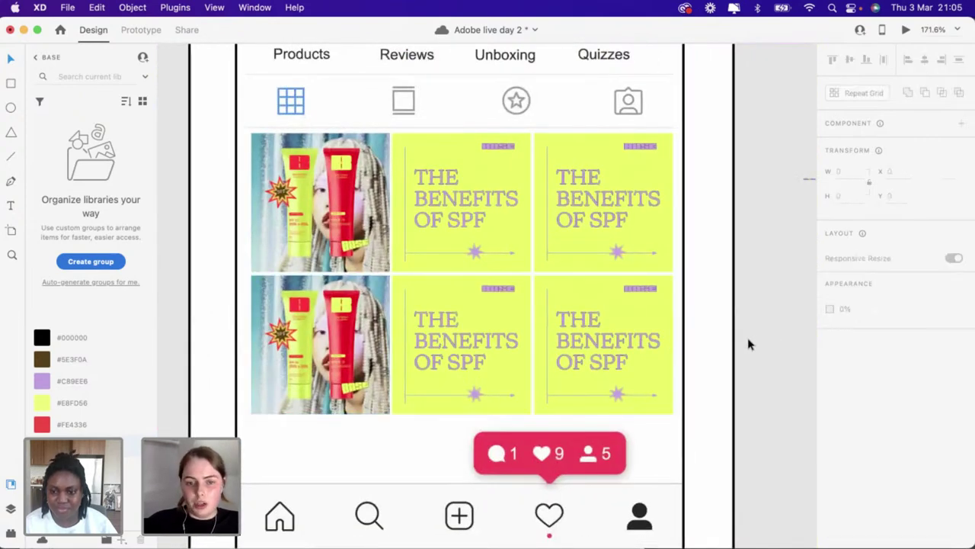
scroll(749, 345, "down", 3)
left_click(599, 338)
left_click(469, 356, "shift")
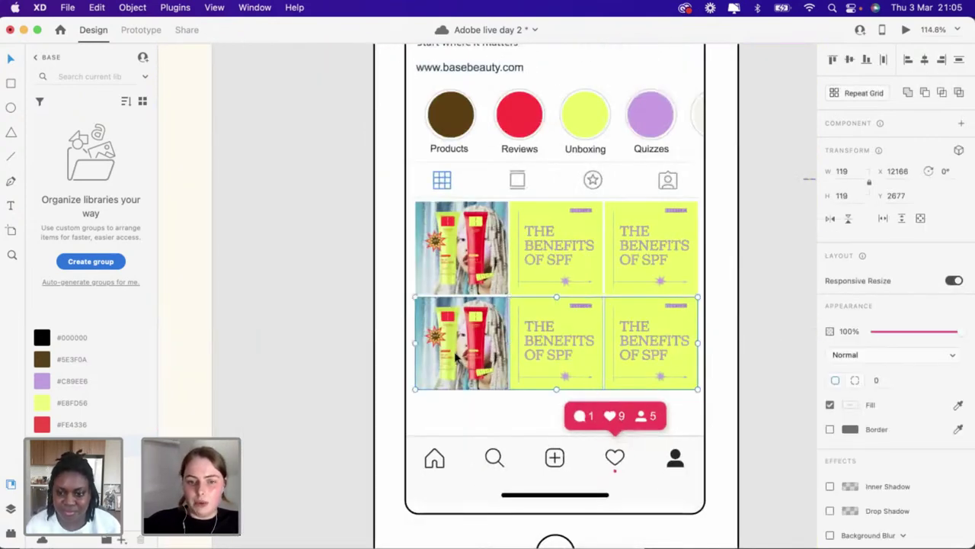
scroll(458, 358, "right", 3)
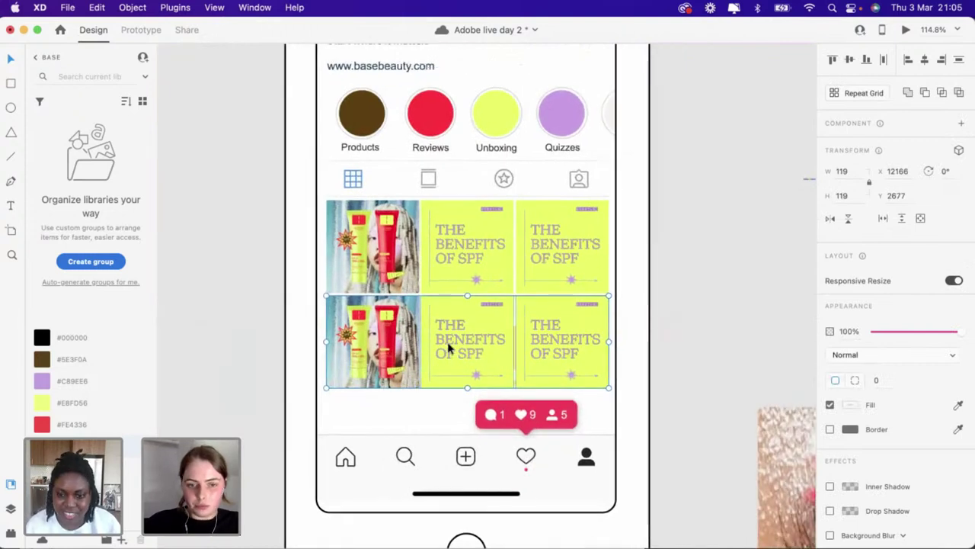
left_click_drag(450, 348, 450, 445)
left_click(373, 474)
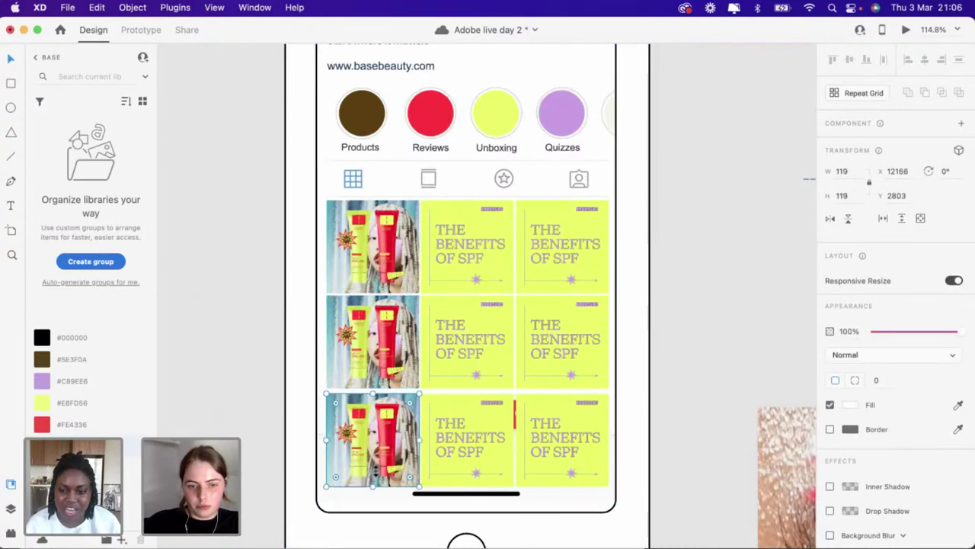
scroll(373, 489, "up", 5)
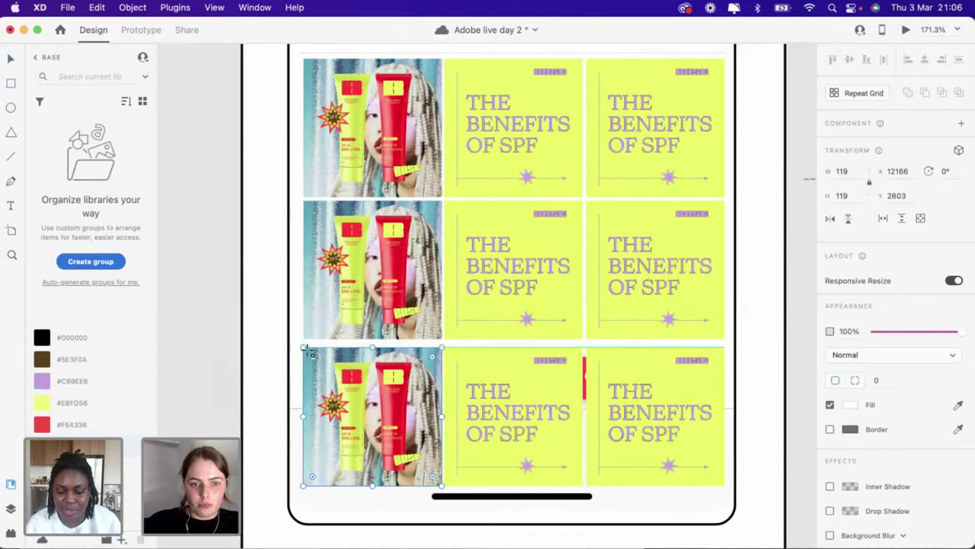
Draw a white rectangle over the bottom-left photo, fit it to the photo, and remove its outline
left_click_drag(305, 348, 442, 403)
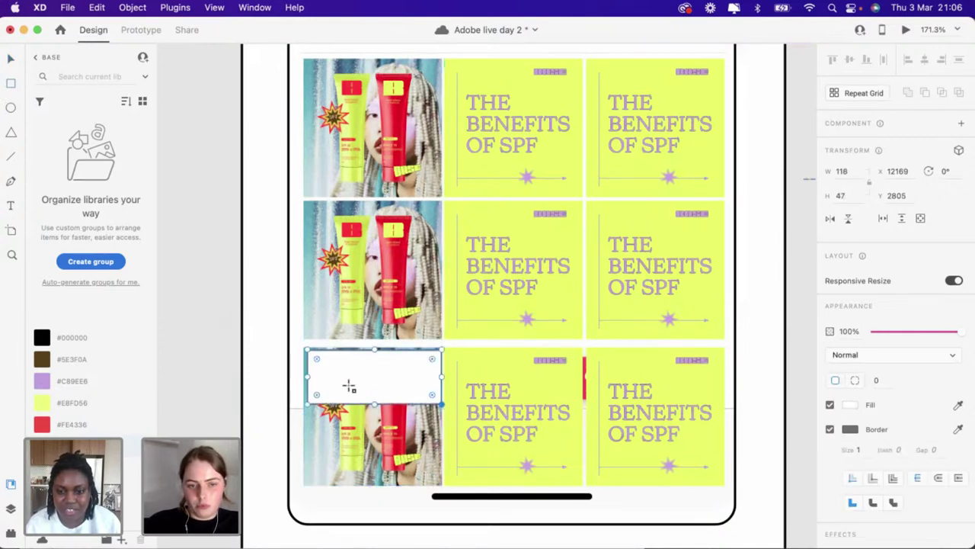
scroll(326, 378, "up", 1)
scroll(326, 379, "up", 3)
left_click_drag(294, 377, 286, 377)
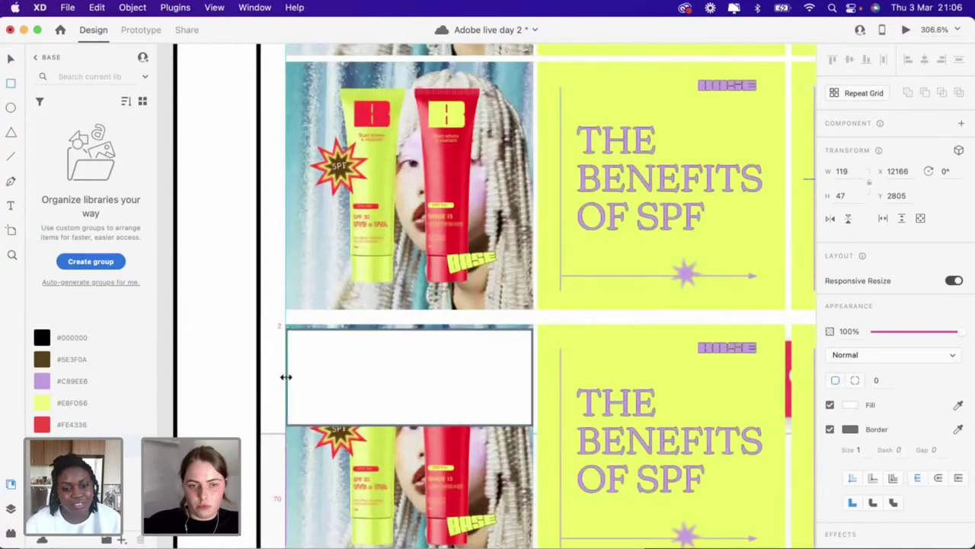
left_click_drag(409, 329, 409, 324)
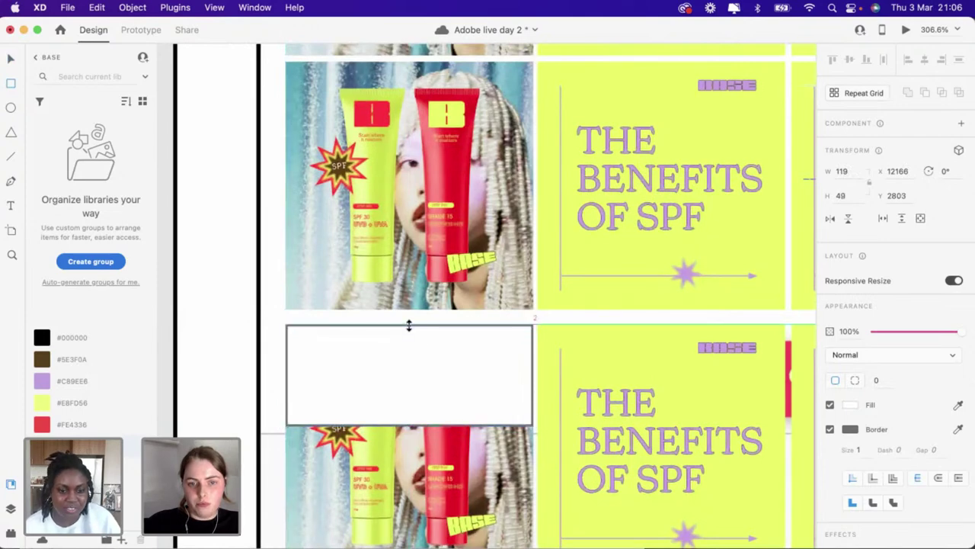
scroll(403, 419, "up", 2)
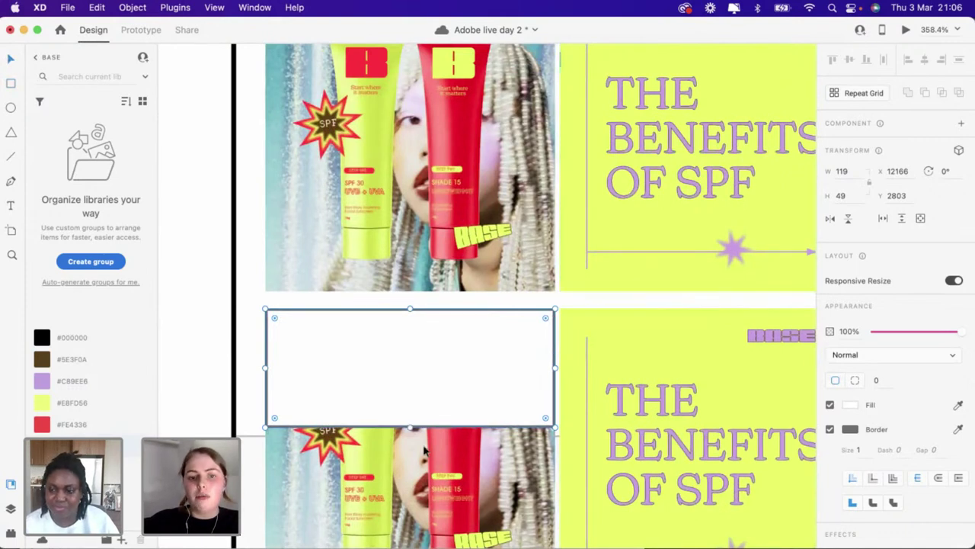
left_click(830, 429)
Remove the photo under the blank rectangle and fill the rectangle purple #C89EE6
left_click(312, 472, "shift")
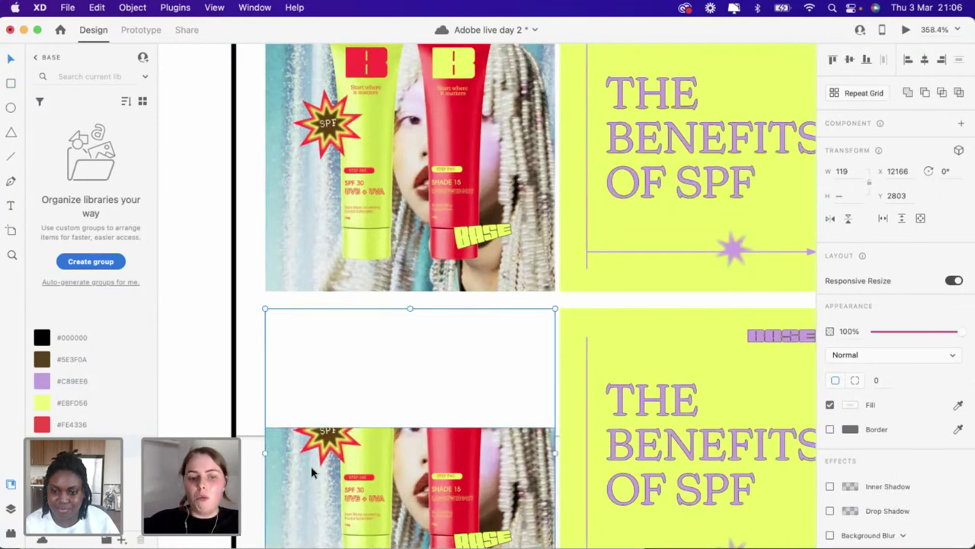
scroll(335, 393, "down", 5)
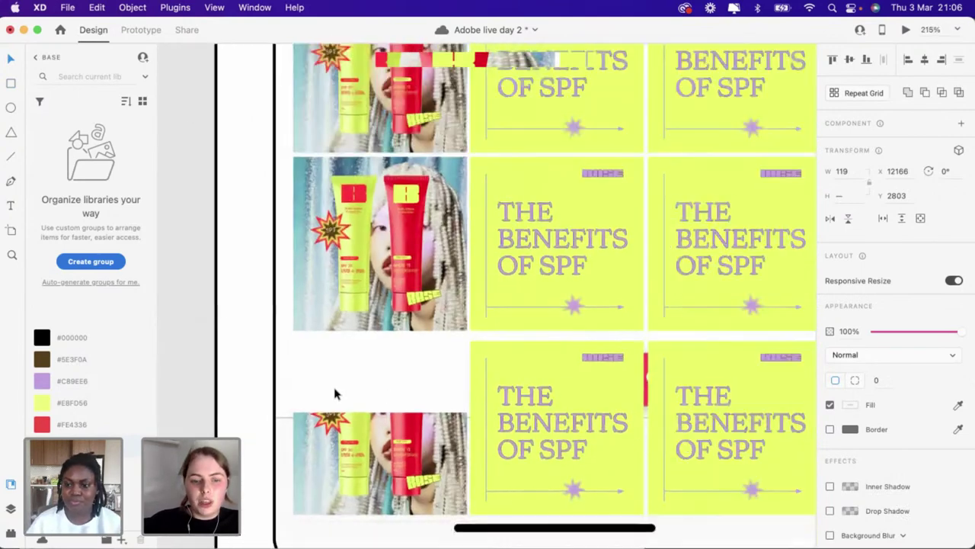
scroll(333, 394, "down", 1)
left_click(401, 446, "shift")
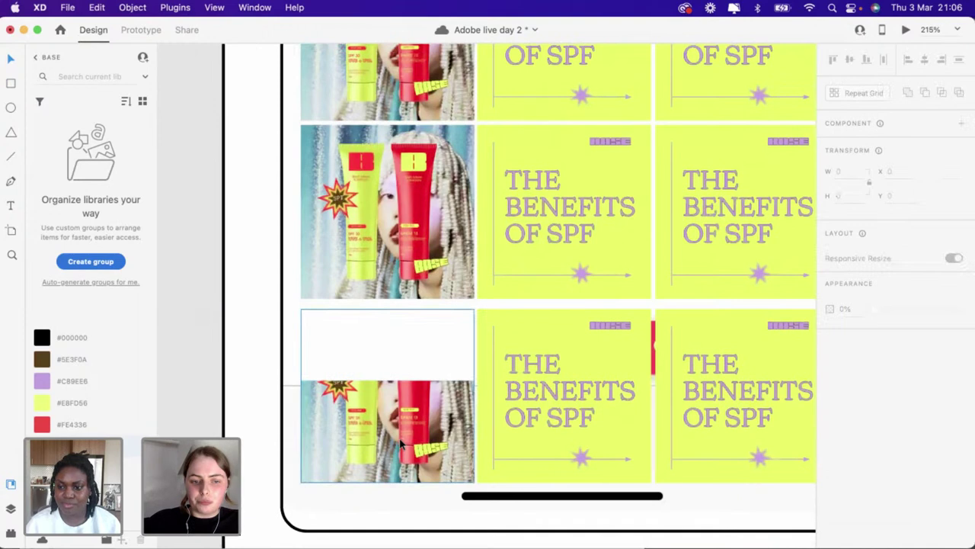
key("super+z")
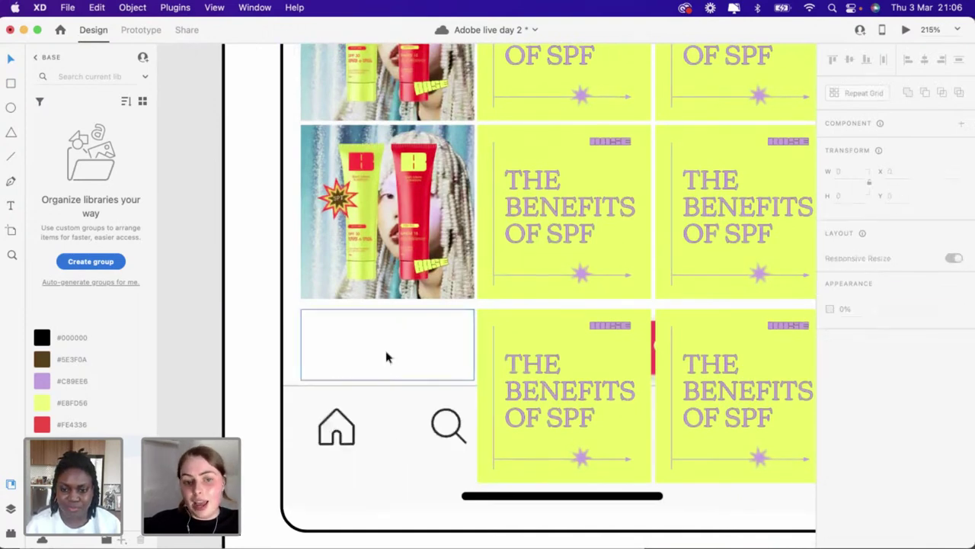
left_click(42, 381)
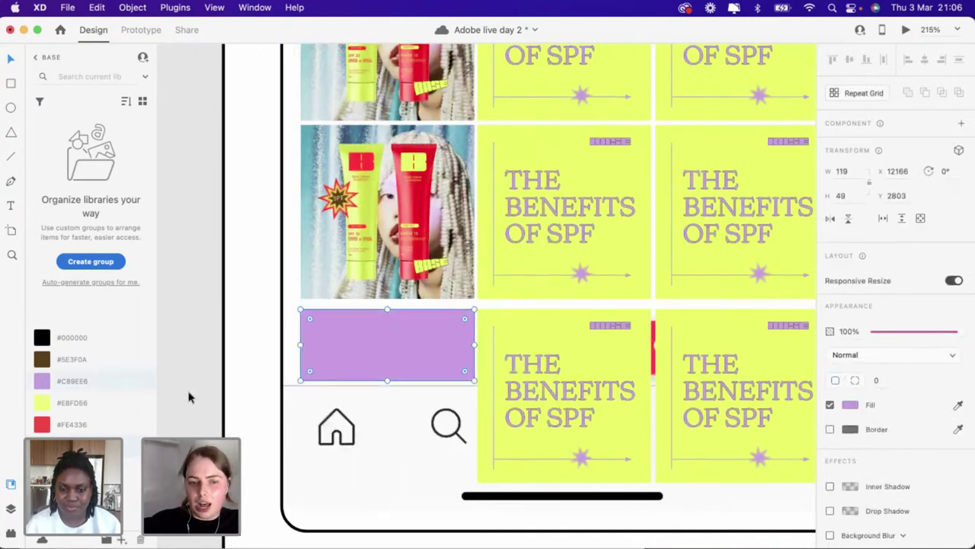
Delete the middle and right yellow tiles from the bottom row
left_click(606, 381)
key("Delete")
left_click(729, 370)
key("Delete")
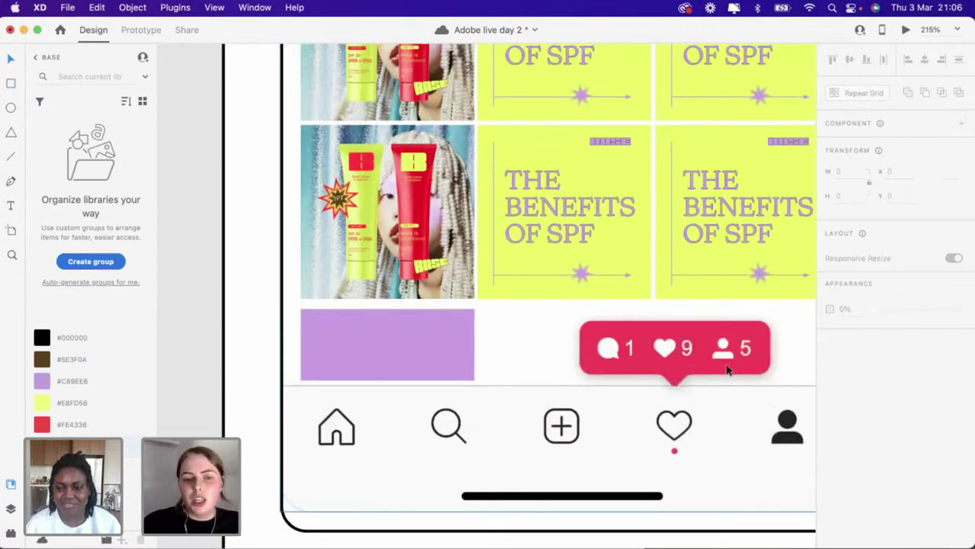
Duplicate the purple rectangle across the bottom row of the grid
scroll(375, 361, "up", 5)
left_click(359, 354)
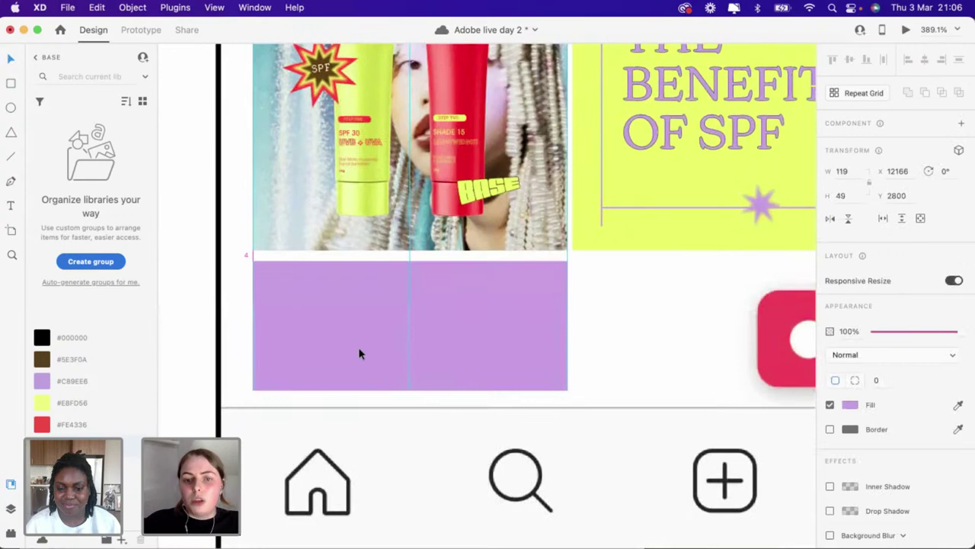
scroll(360, 352, "down", 5)
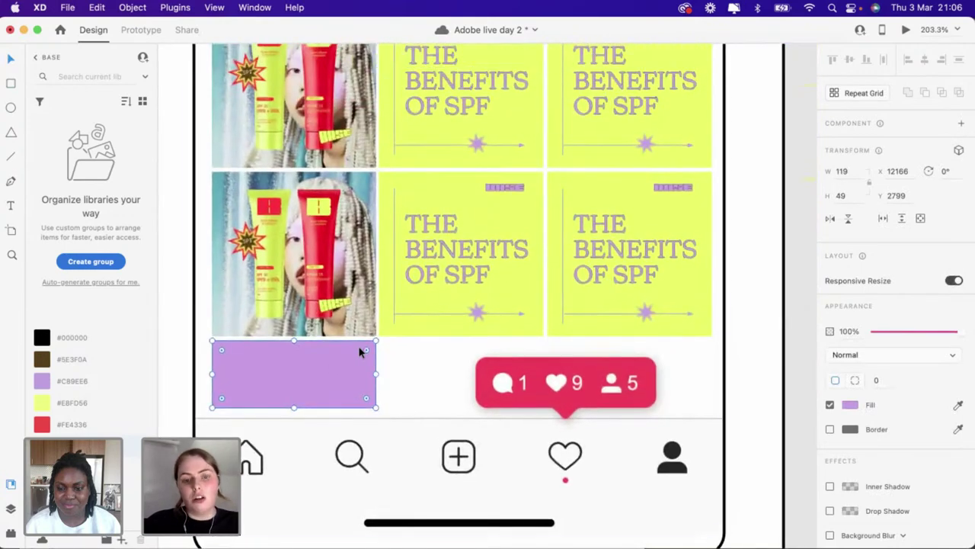
left_click_drag(342, 370, 678, 373)
left_click(738, 364)
scroll(741, 364, "down", 5)
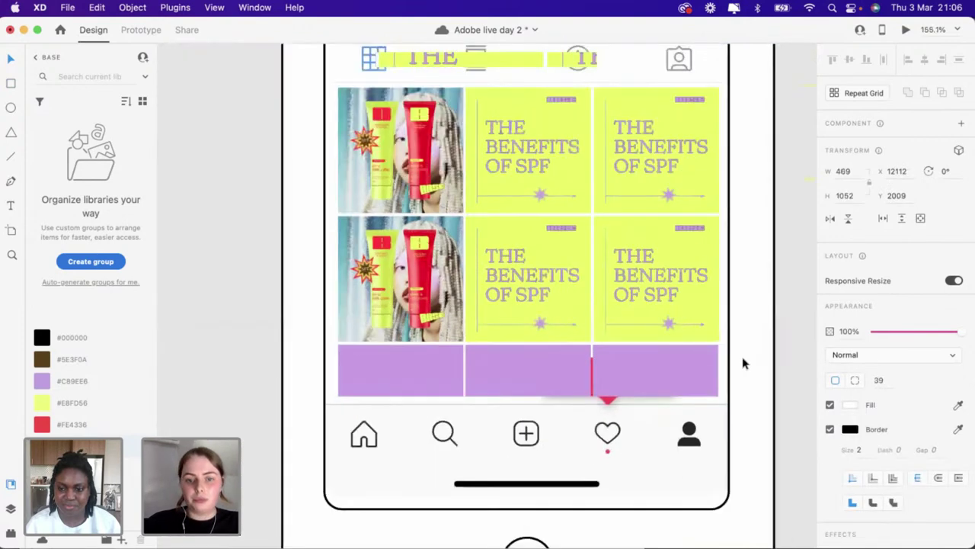
scroll(743, 364, "down", 4)
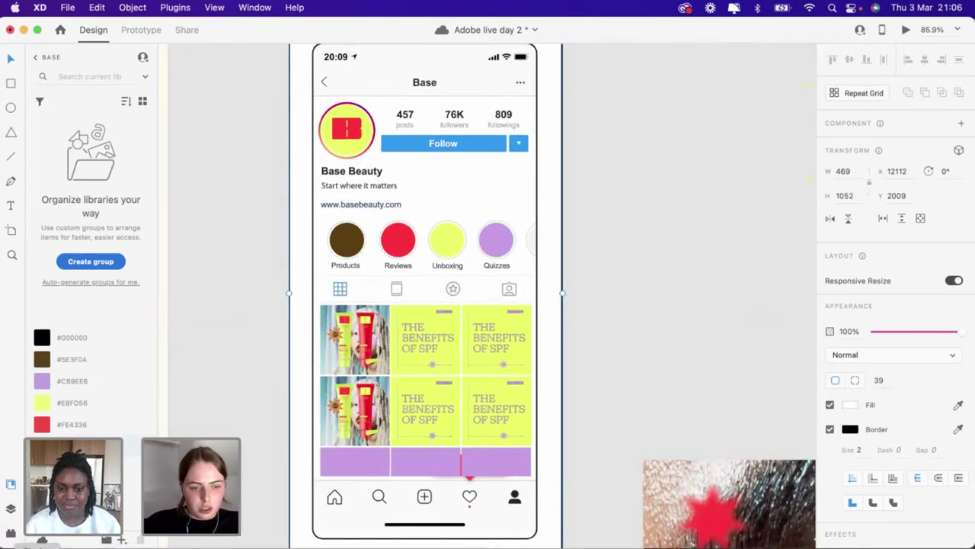
key("super+Tab")
Open the stock imagery folder in Finder, positioned beside the design
left_click_drag(655, 249, 701, 135)
scroll(693, 374, "up", 1)
scroll(750, 301, "down", 5)
left_click(951, 252)
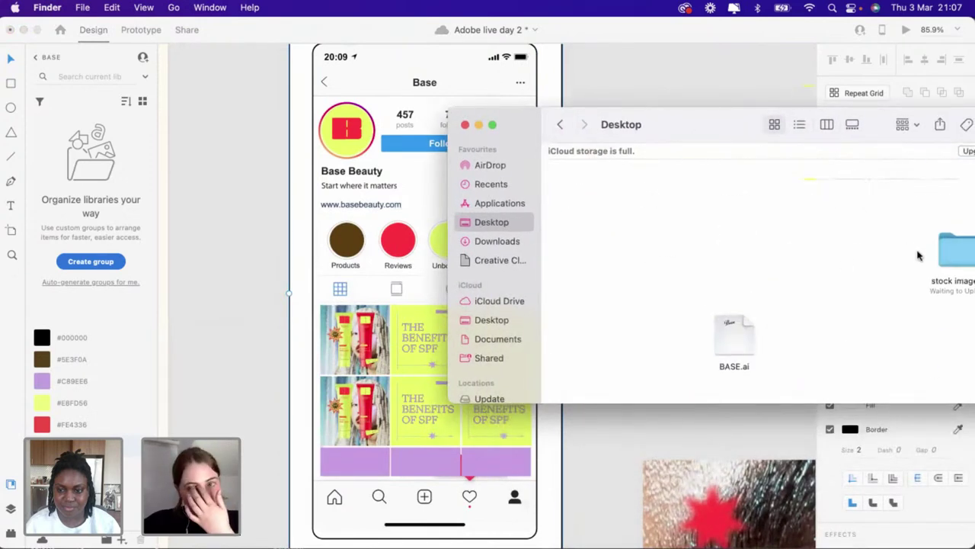
double_click(950, 251)
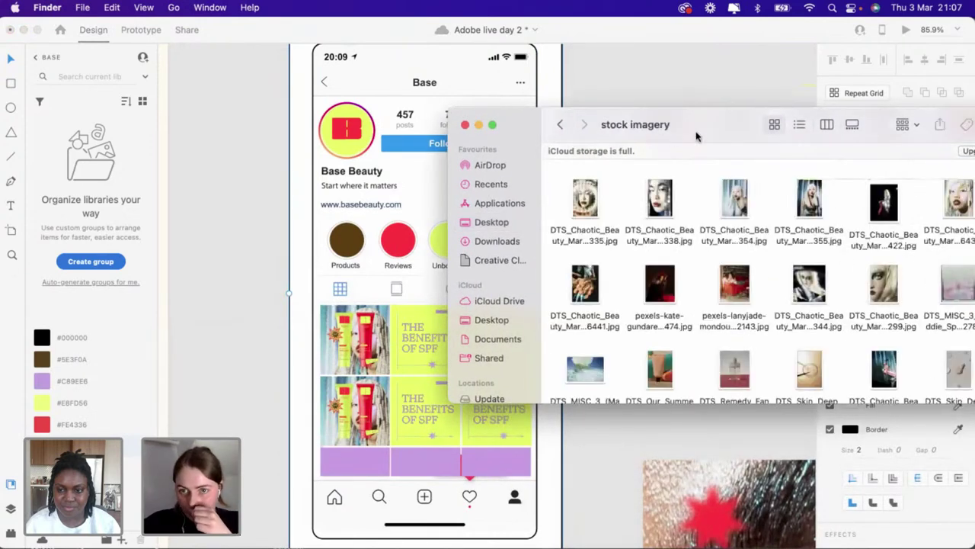
left_click_drag(709, 134, 788, 132)
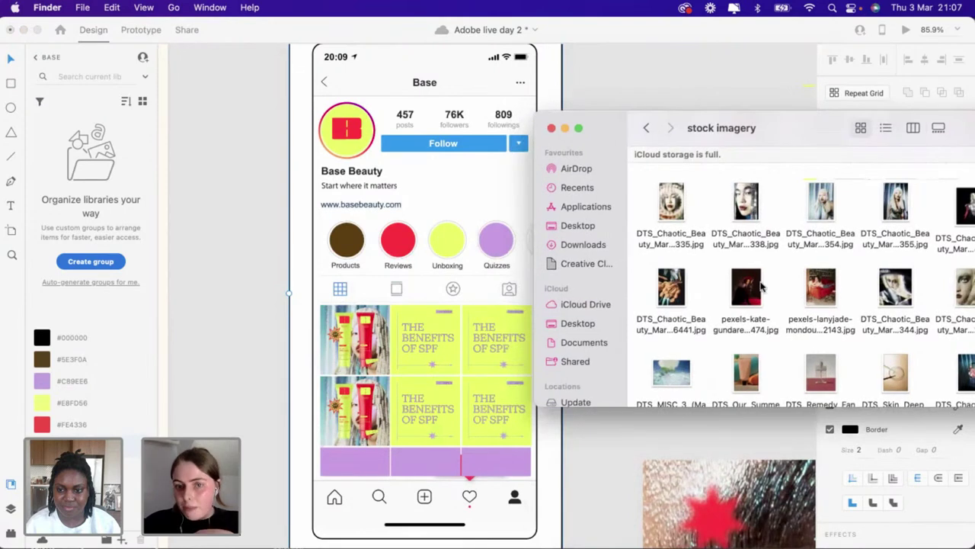
Place an orange stock photo in the grid's top-right cell, enlarging and repositioning it
left_click_drag(677, 296, 494, 349)
scroll(489, 350, "right", 4)
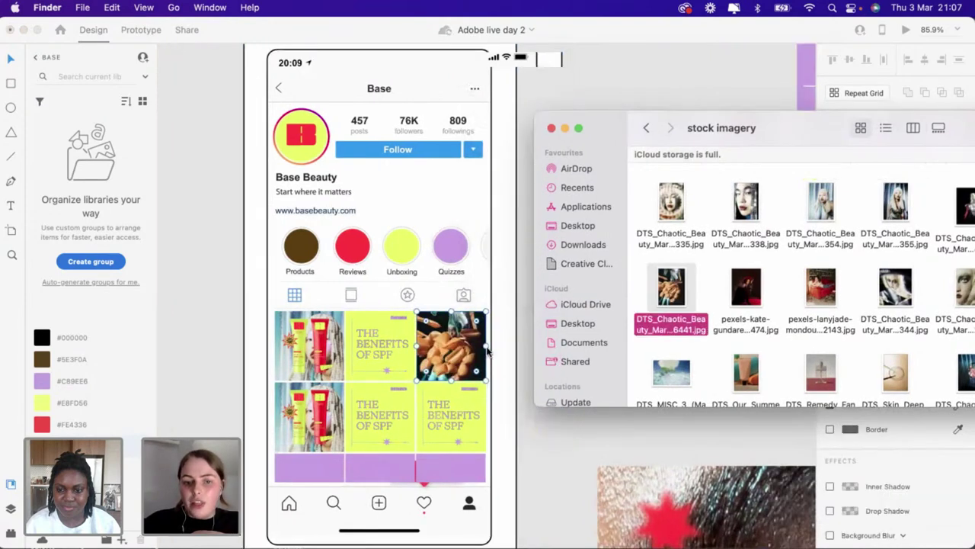
left_click(491, 349)
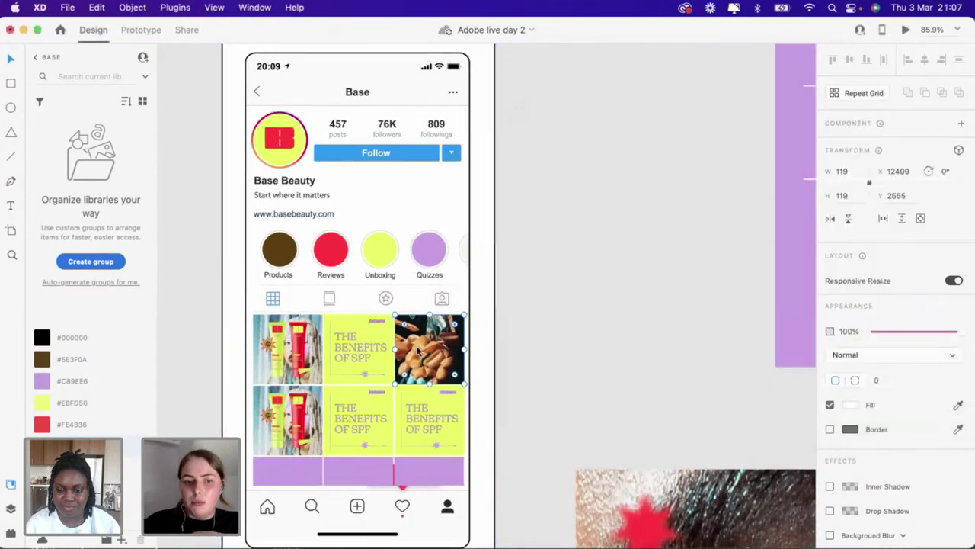
scroll(417, 348, "up", 3)
double_click(503, 435)
left_click_drag(509, 445, 570, 527)
left_click_drag(517, 491, 535, 478)
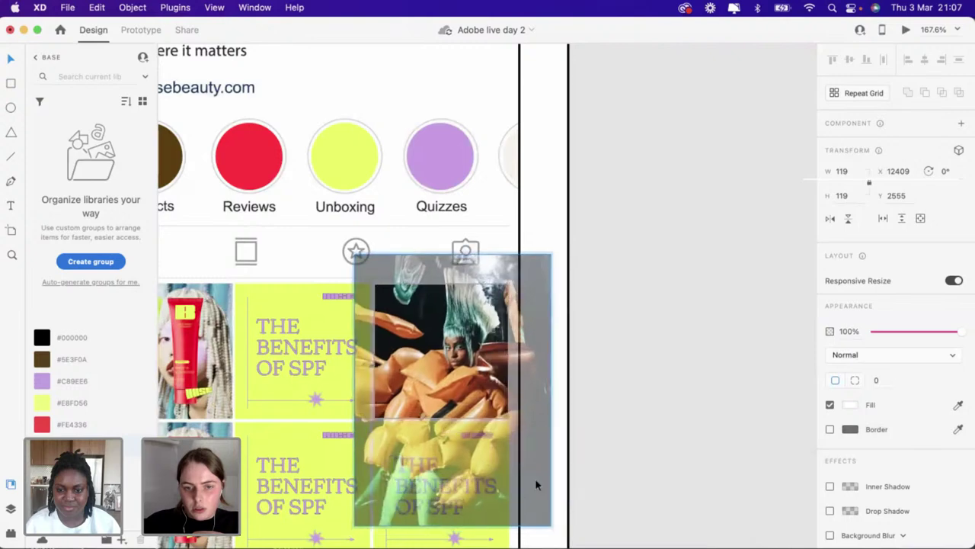
left_click(620, 451)
Select the lower-left image in the profile grid
scroll(620, 450, "down", 3)
scroll(622, 451, "left", 2)
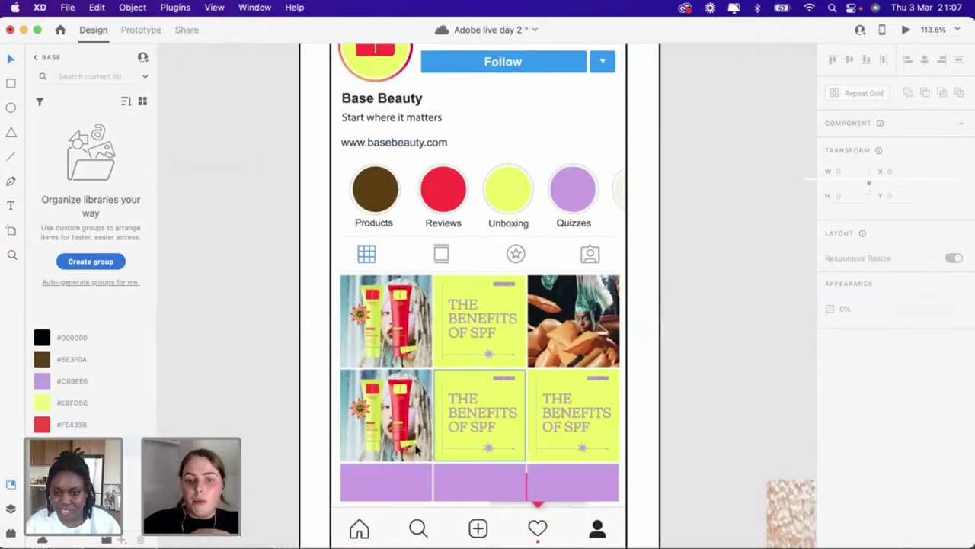
left_click(429, 431)
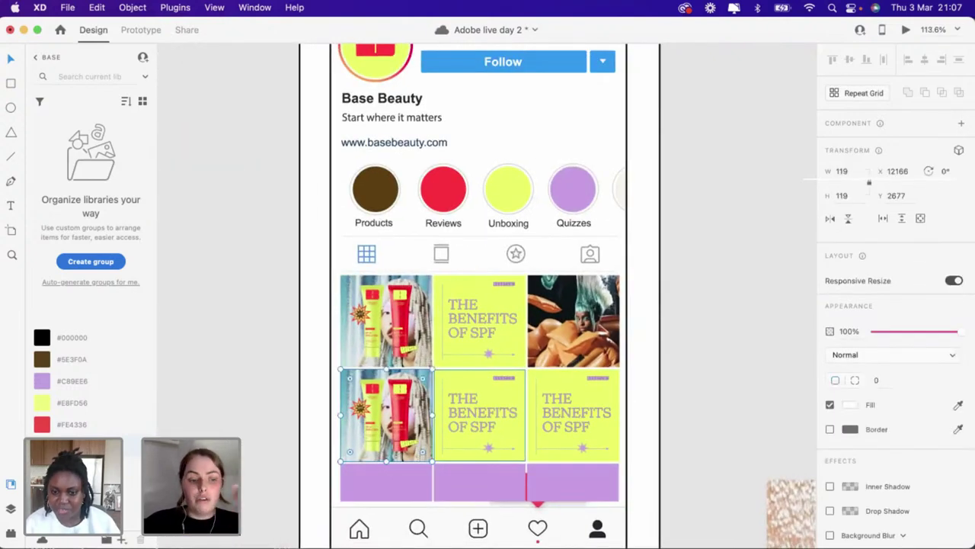
key("super+Tab")
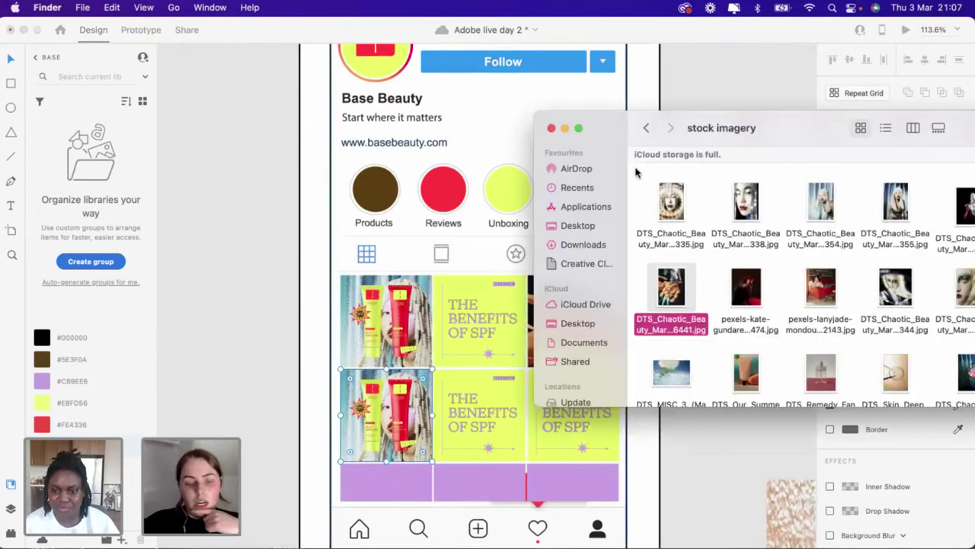
Return Finder to the Desktop folder and move its window off the mockup
left_click(646, 128)
left_click_drag(753, 128, 545, 111)
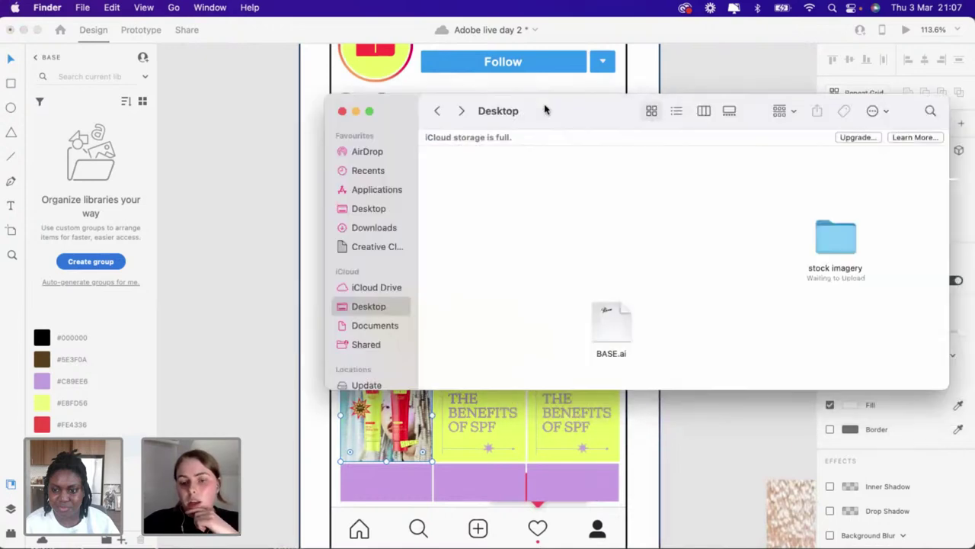
scroll(642, 282, "down", 5)
scroll(642, 282, "up", 3)
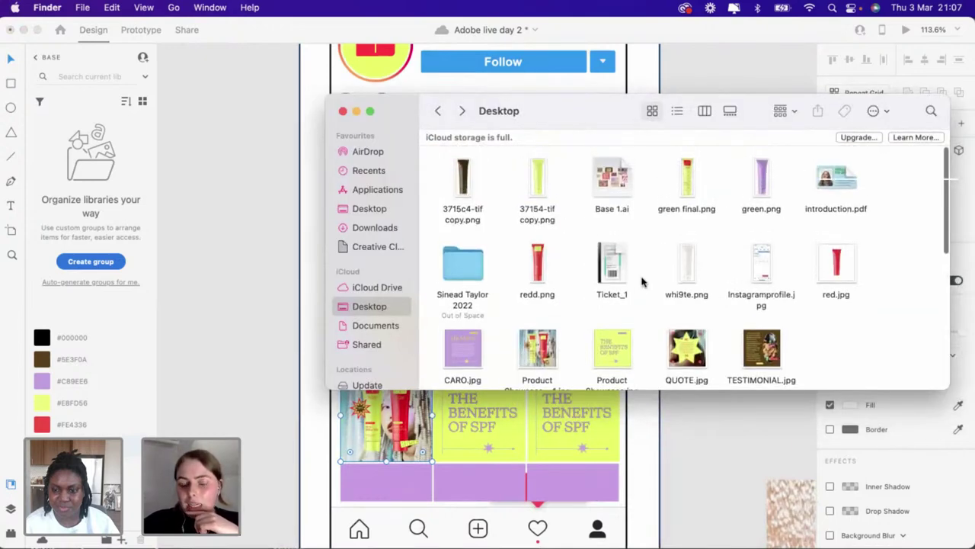
left_click_drag(608, 110, 800, 108)
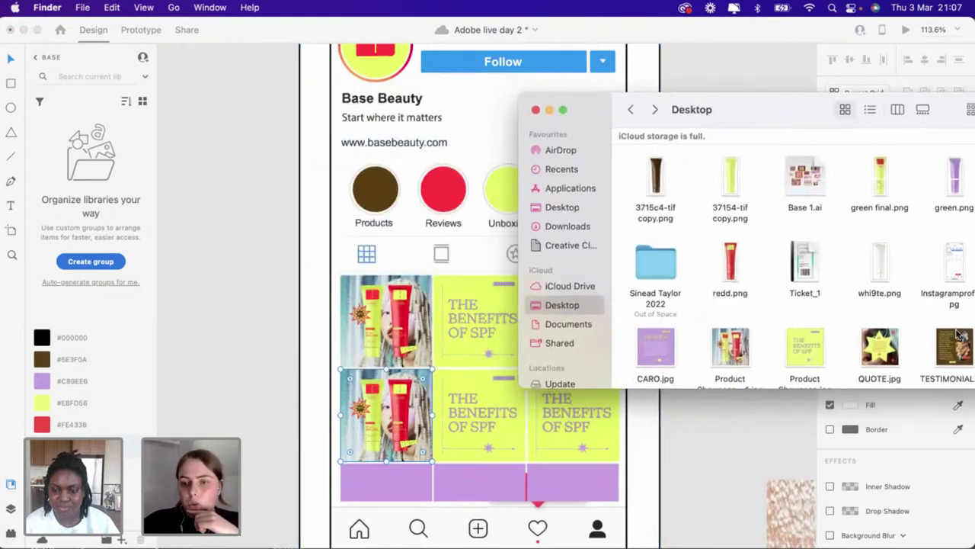
Drop TESTIMONIAL.jpg into the grid's lower-left cell
left_click_drag(956, 354, 394, 432)
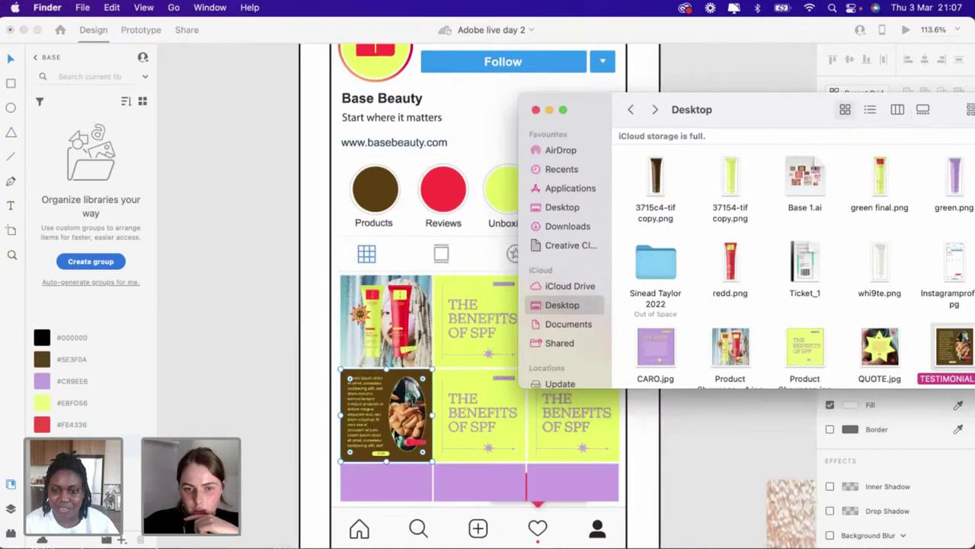
scroll(394, 433, "right", 5)
scroll(793, 319, "down", 10)
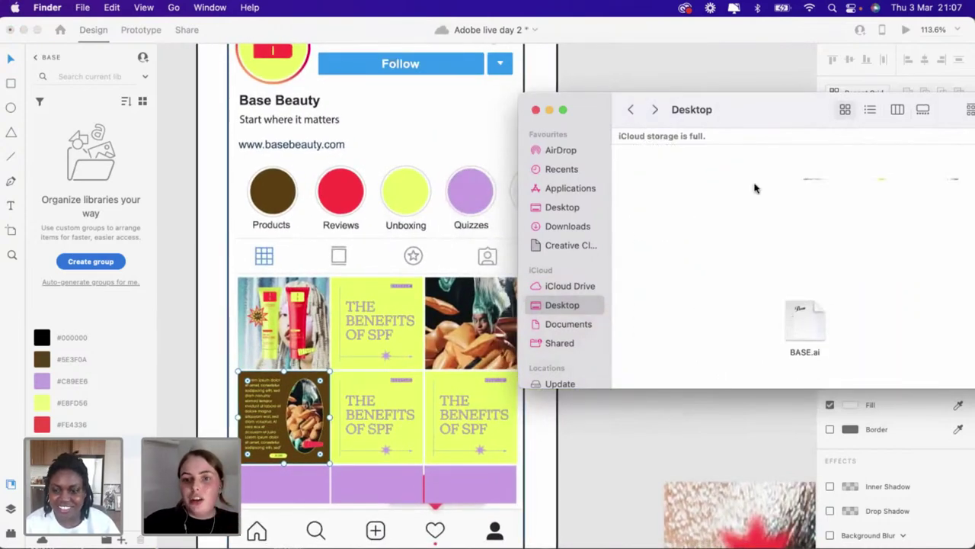
left_click_drag(751, 120, 610, 183)
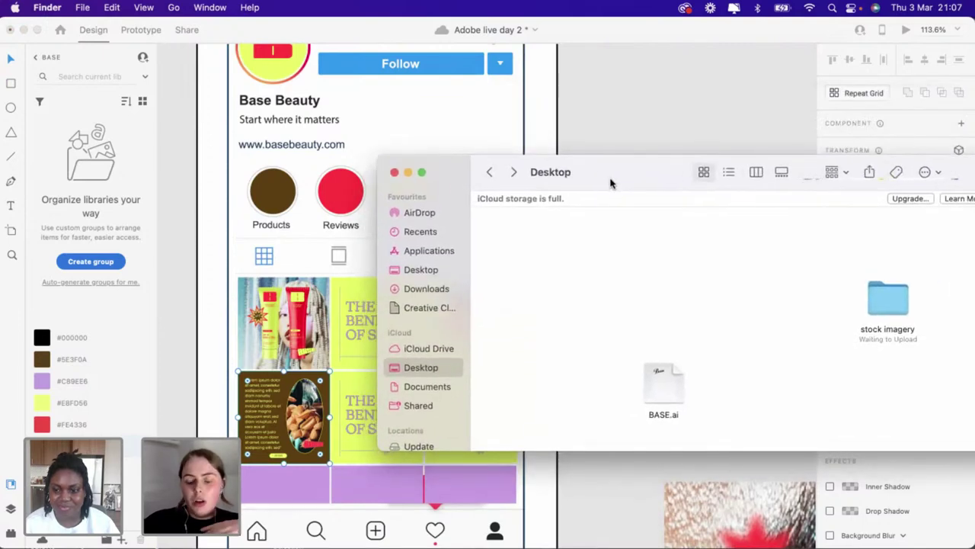
Drop the DTS_Geometry stock photo into the second row's middle cell, then return Finder to Desktop
double_click(883, 303)
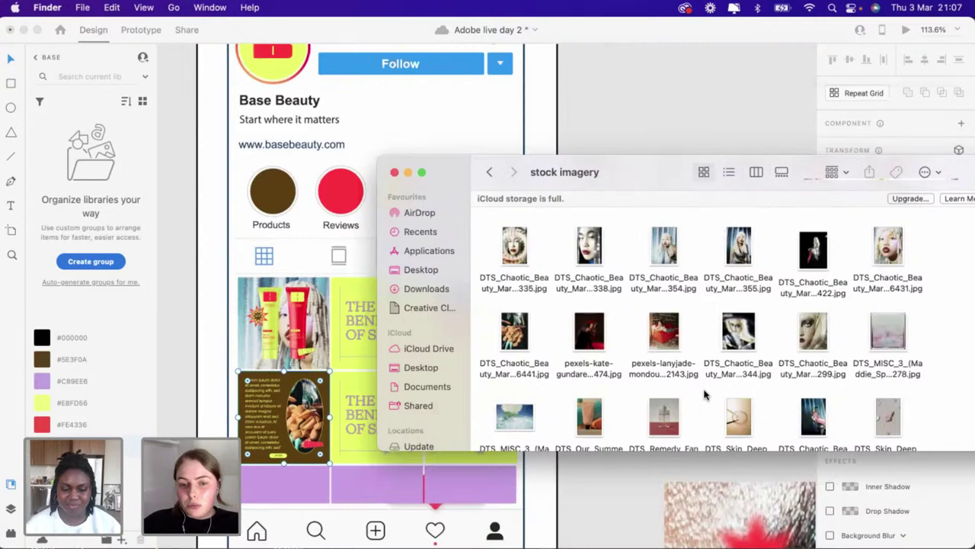
scroll(704, 394, "down", 4)
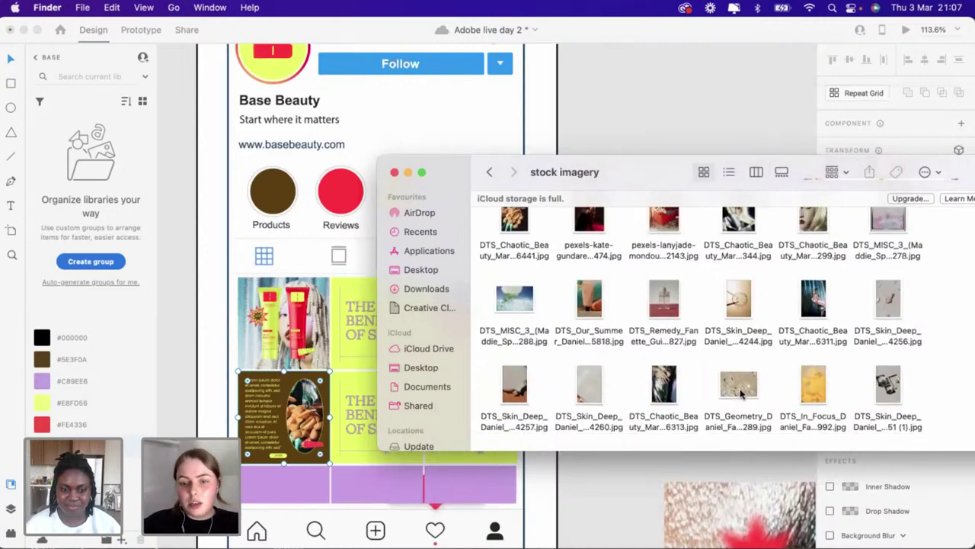
left_click(712, 390)
left_click_drag(571, 406, 359, 406)
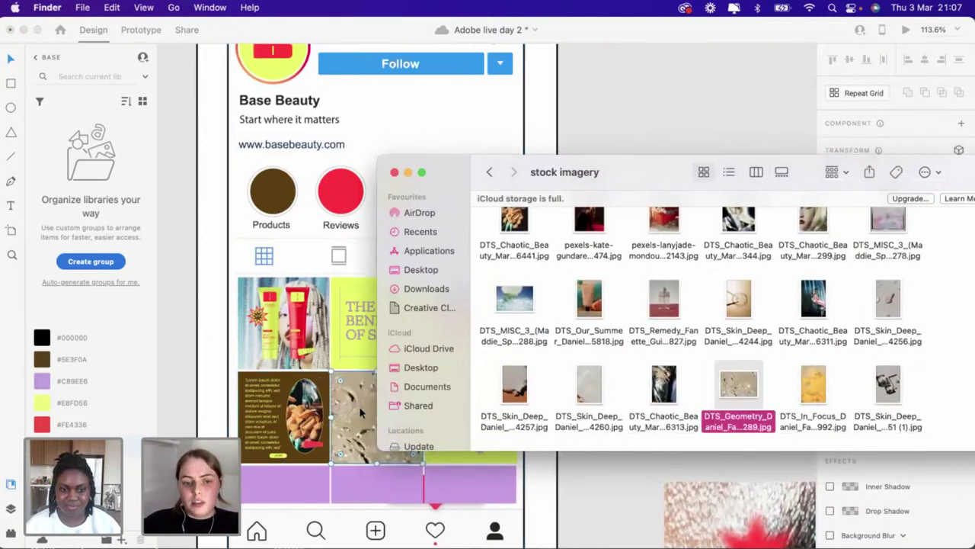
scroll(359, 406, "right", 5)
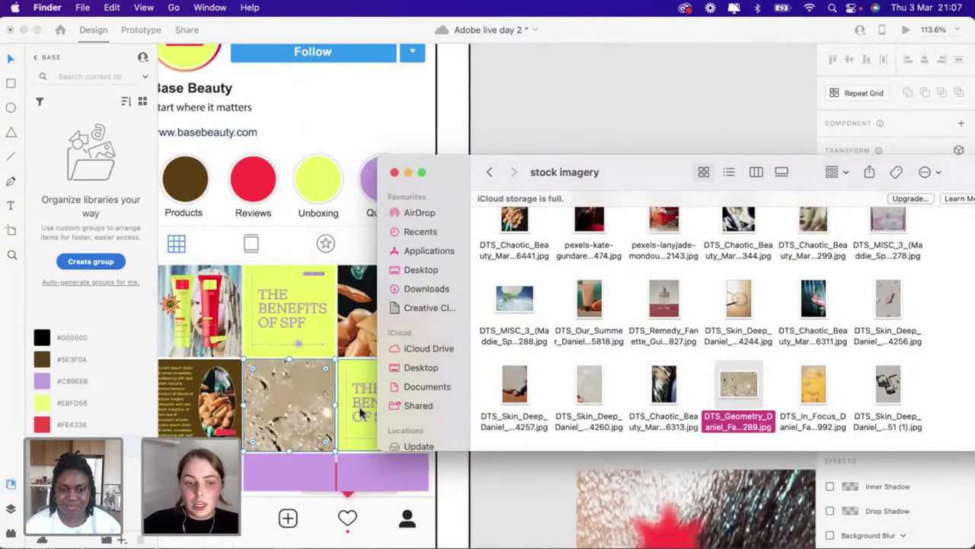
scroll(555, 345, "down", 1)
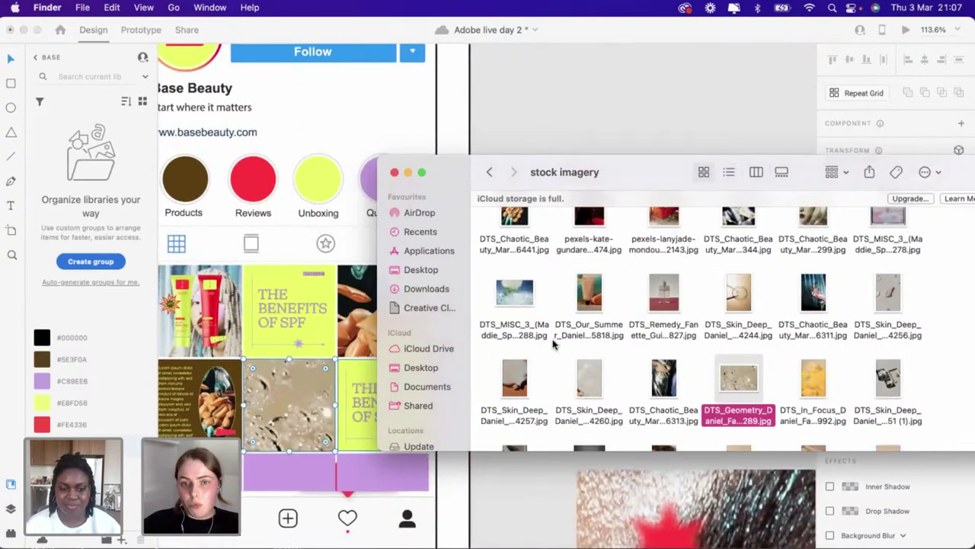
left_click(491, 173)
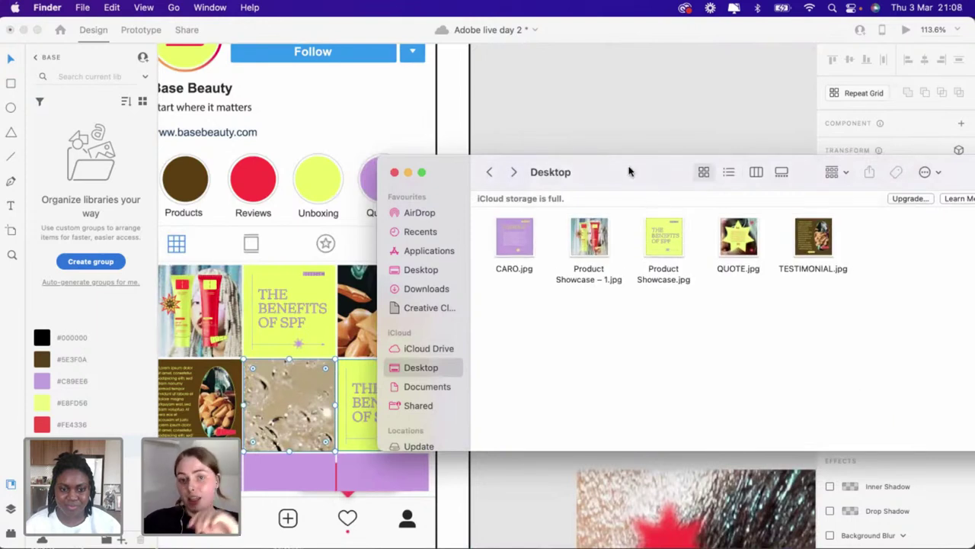
left_click_drag(630, 172, 721, 192)
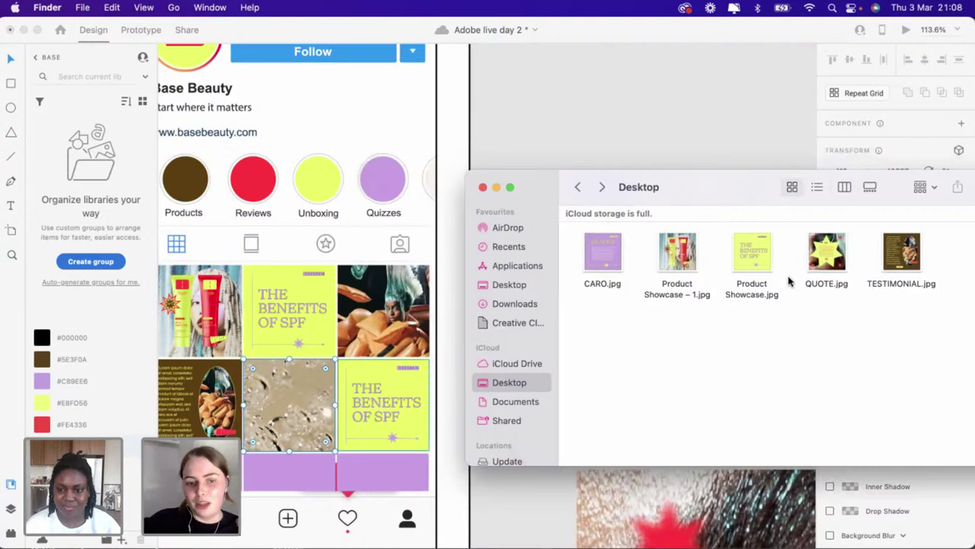
Place QUOTE.jpg in the grid's middle-right tile
left_click_drag(838, 263, 402, 412)
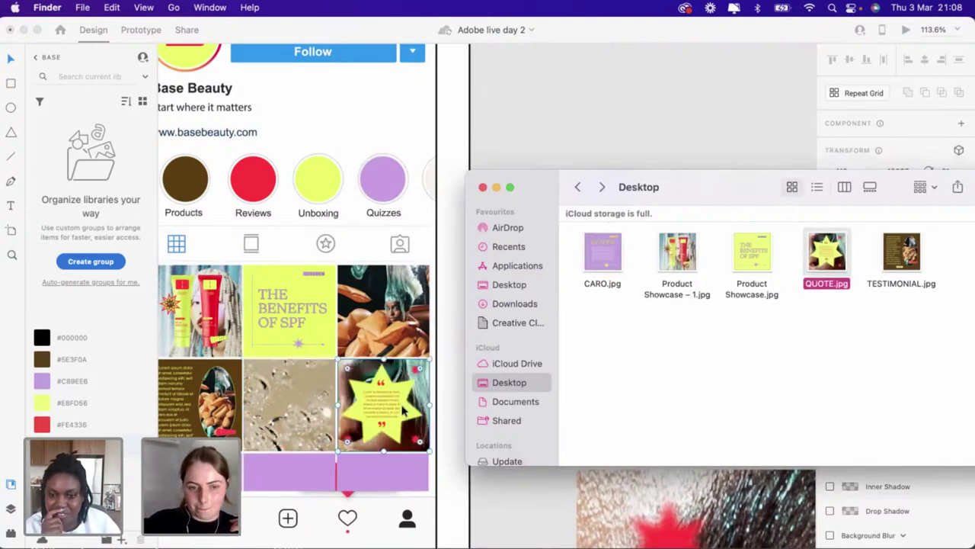
scroll(358, 396, "down", 2)
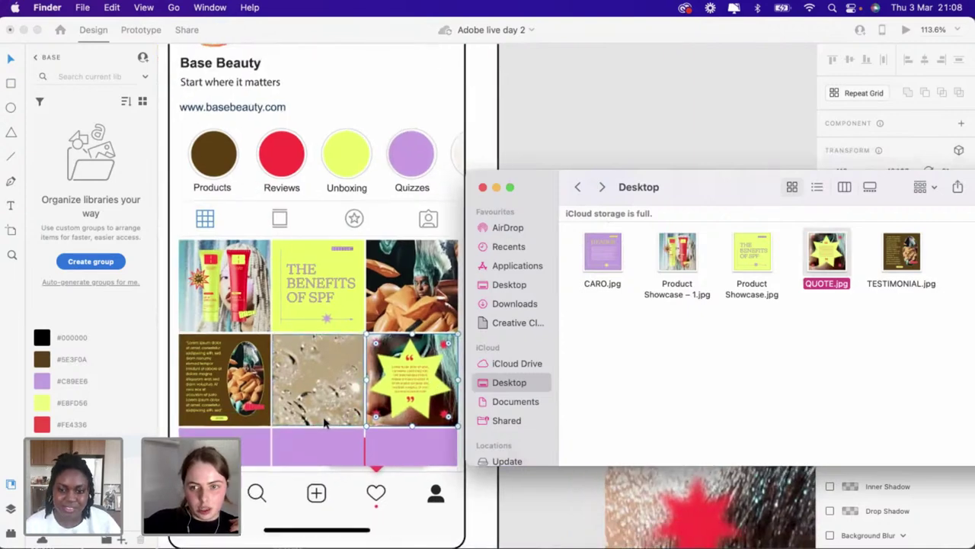
scroll(323, 420, "down", 2)
scroll(324, 423, "down", 2)
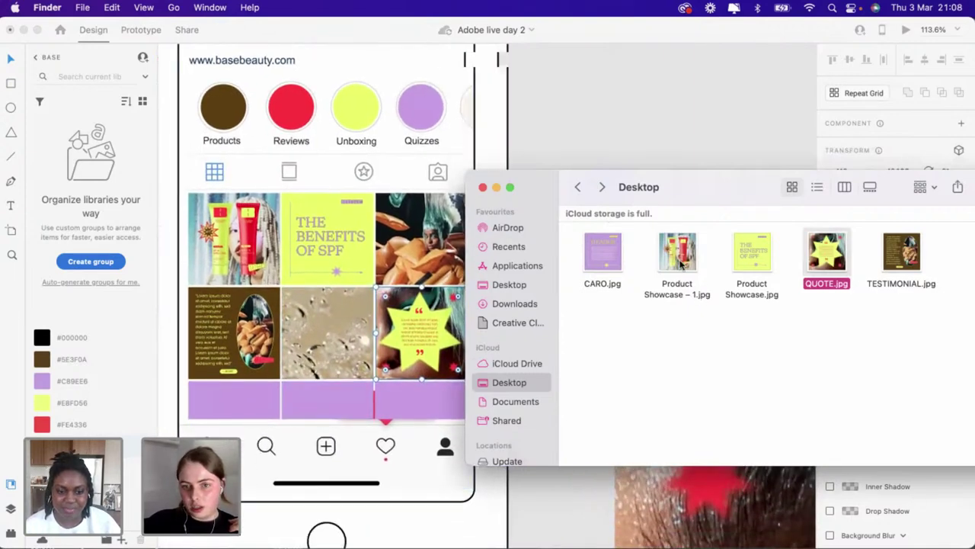
Place CARO.jpg in the bottom-middle tile and shift it down within the tile
mouse_move(680, 259)
left_mouse_down()
mouse_move(593, 322)
mouse_move(336, 444)
mouse_move(664, 329)
mouse_move(690, 261)
left_mouse_up()
left_click_drag(600, 259, 329, 407)
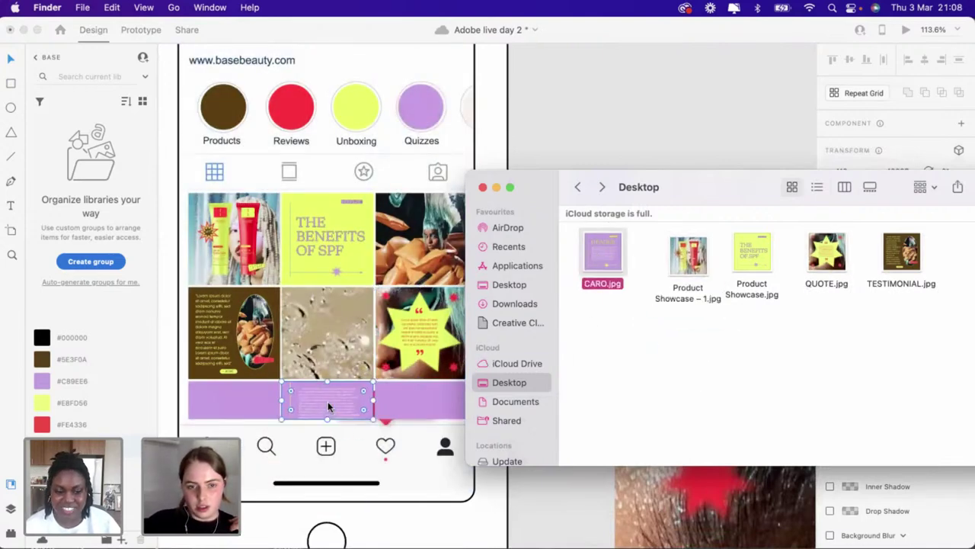
left_click_drag(330, 413, 333, 436)
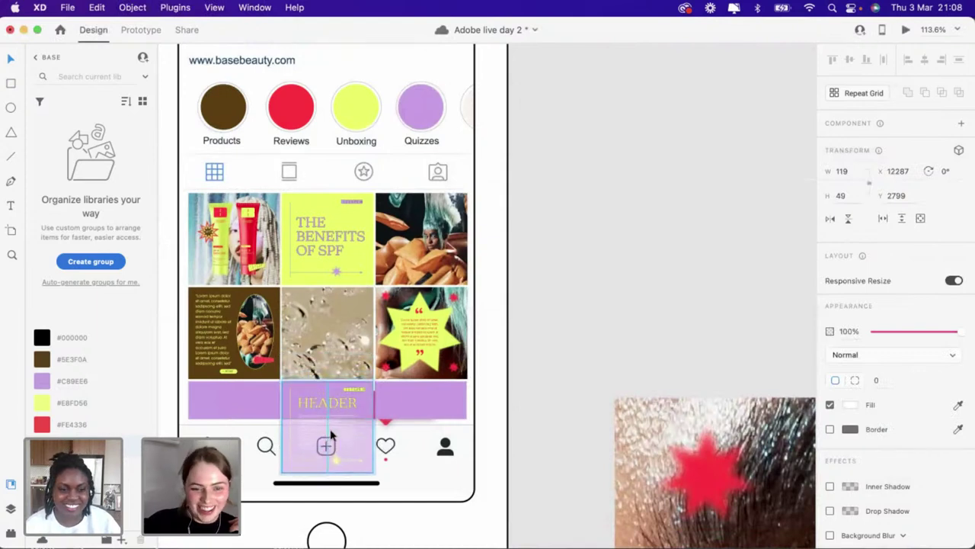
key("super+Tab")
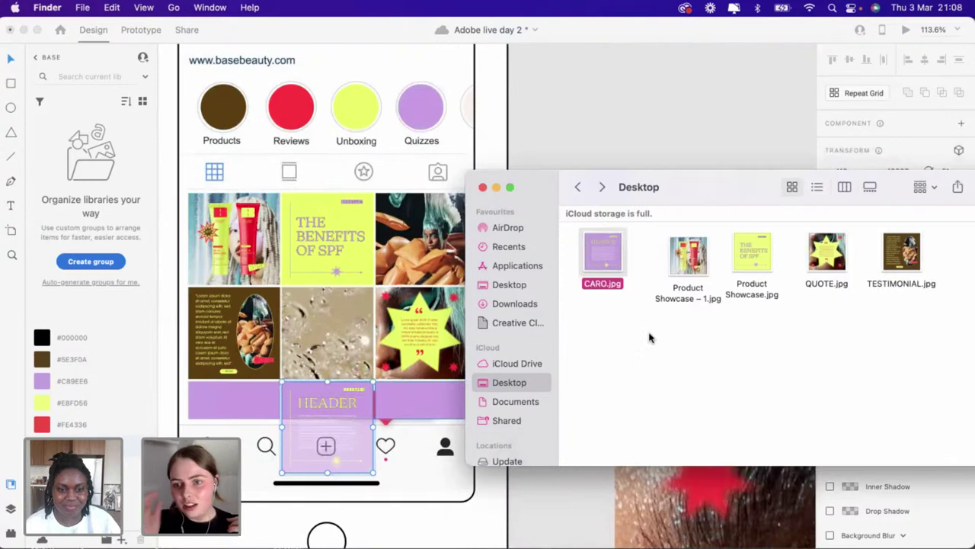
Drop a stock photo into the bottom-left tile and nudge it up inside the tile
left_click(578, 189)
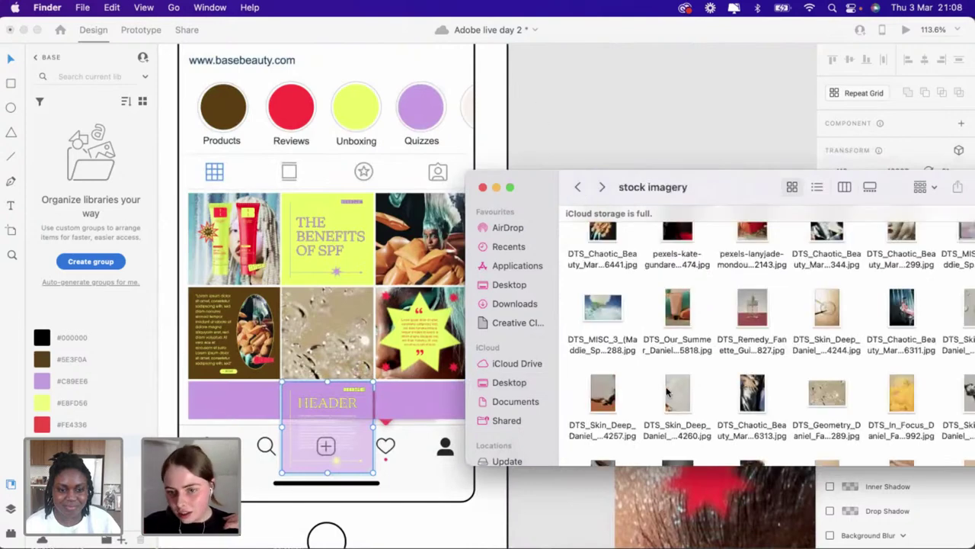
scroll(686, 391, "down", 1)
left_click_drag(753, 388, 232, 416)
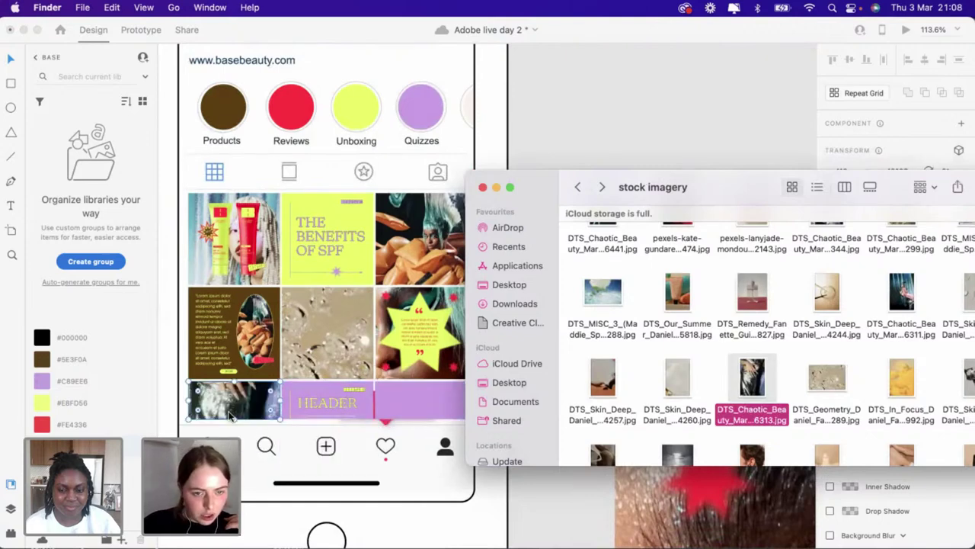
left_click(233, 412)
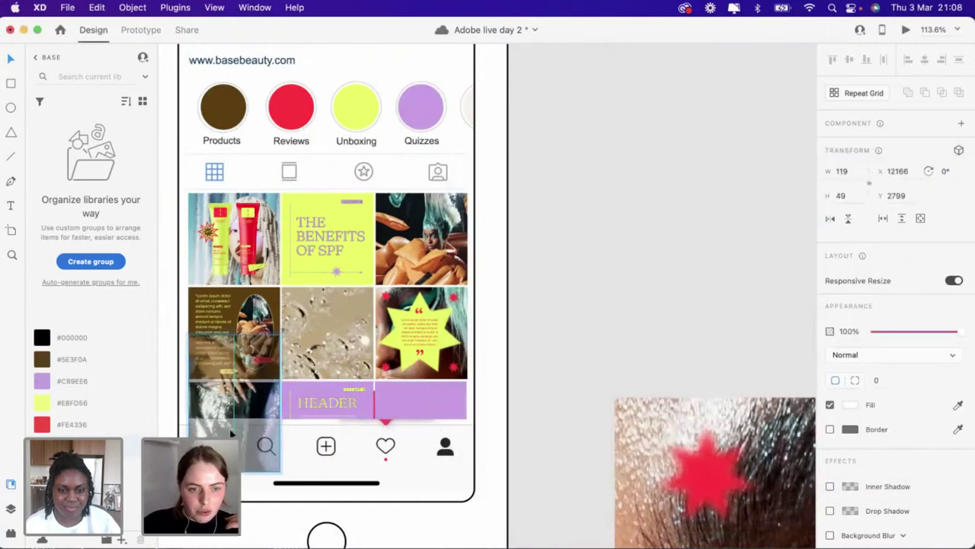
left_click_drag(233, 411, 232, 404)
left_click(601, 391)
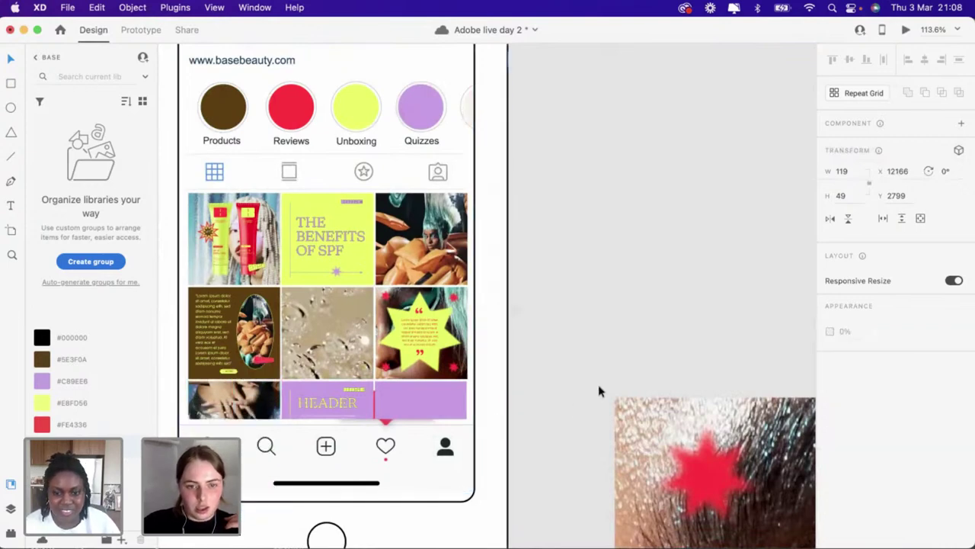
Place the Chaotic Beauty stock photo in the bottom-right tile and close Finder
key("super+Tab")
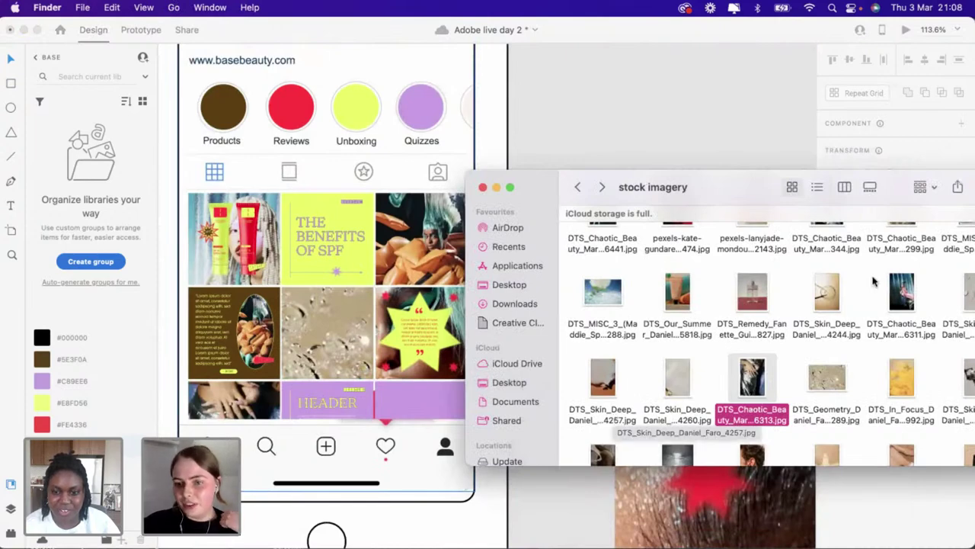
scroll(881, 295, "up", 3)
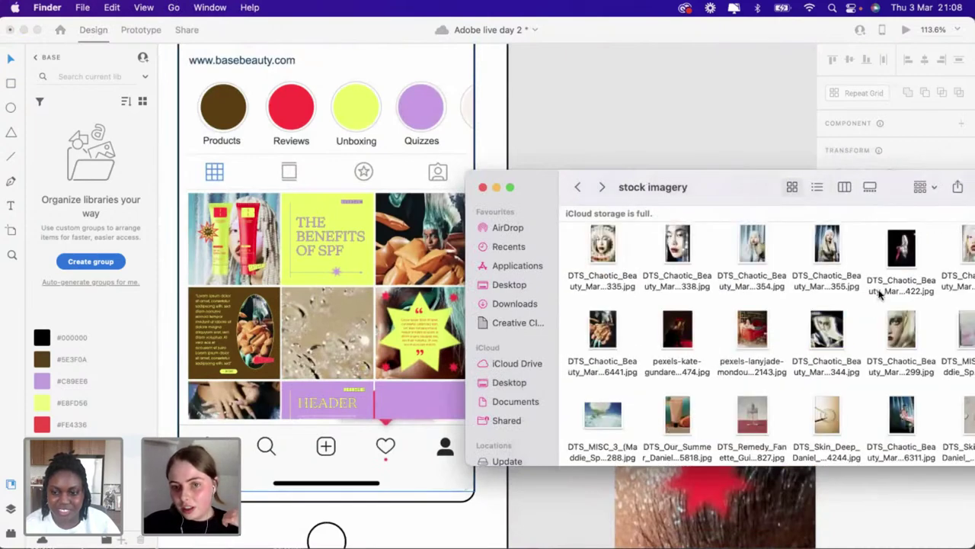
scroll(880, 295, "up", 2)
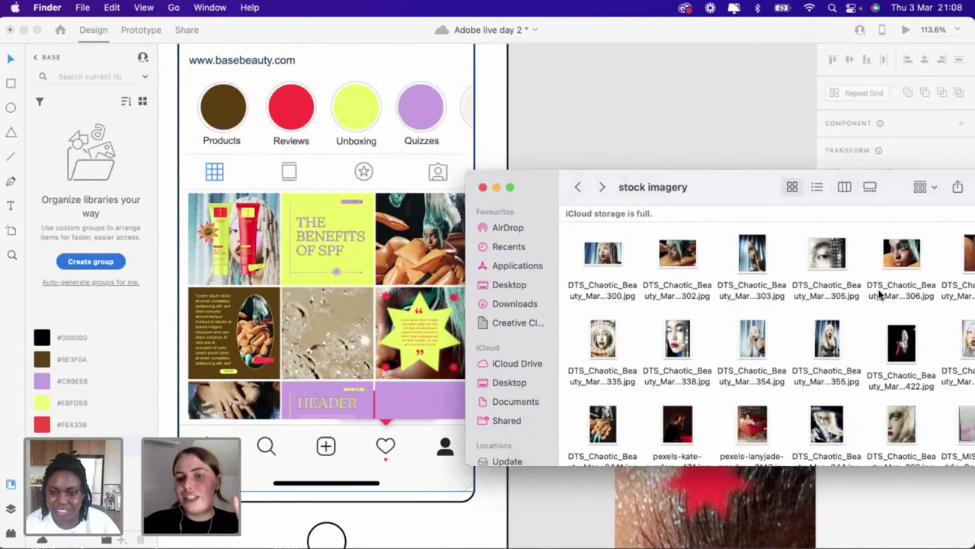
left_click_drag(604, 255, 401, 404)
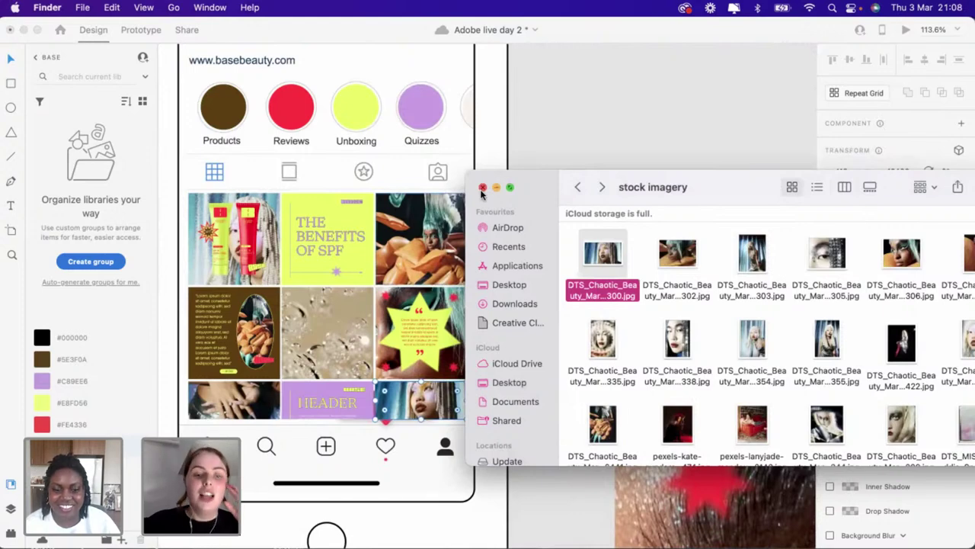
left_click(482, 187)
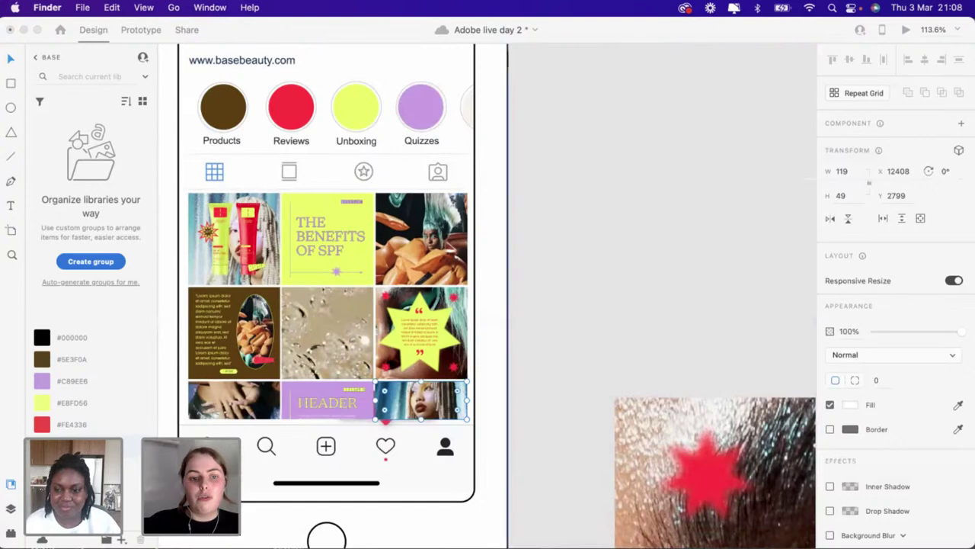
Open the Desktop's stock imagery folder in a new Finder window beside the design
key("super+n")
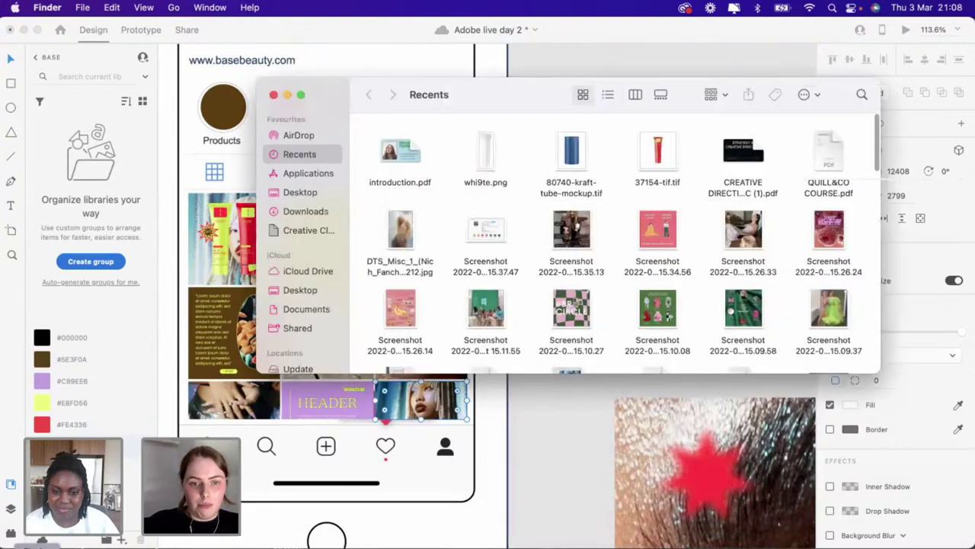
left_click(300, 195)
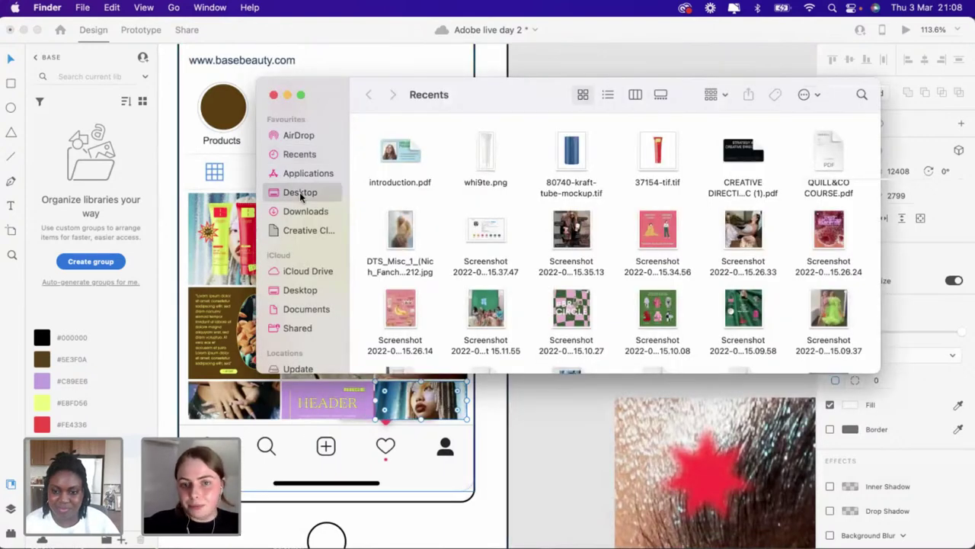
scroll(474, 266, "up", 5)
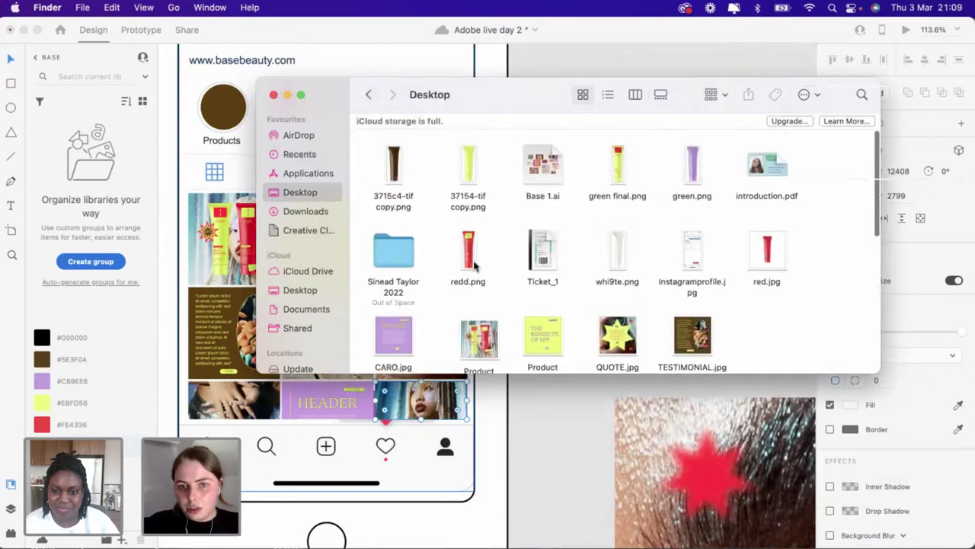
scroll(409, 254, "down", 10)
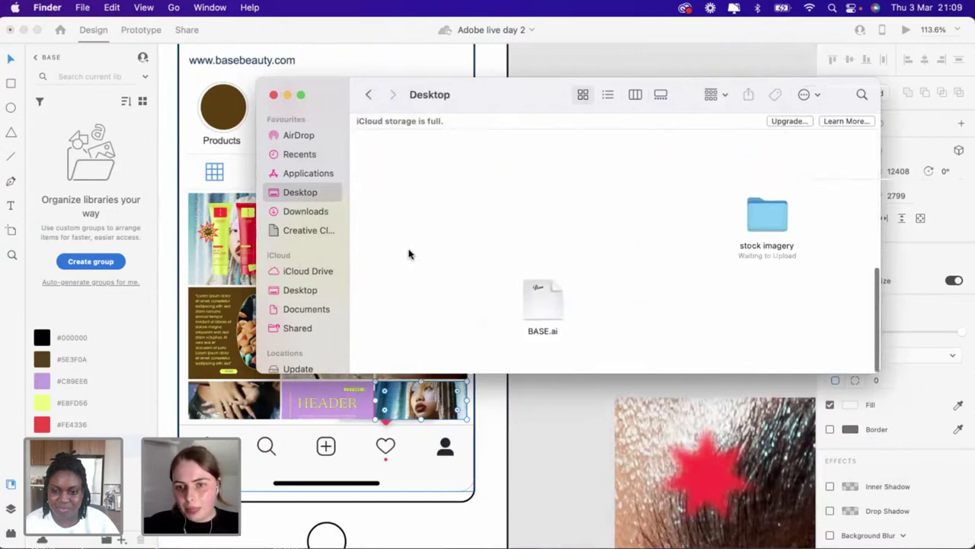
double_click(778, 232)
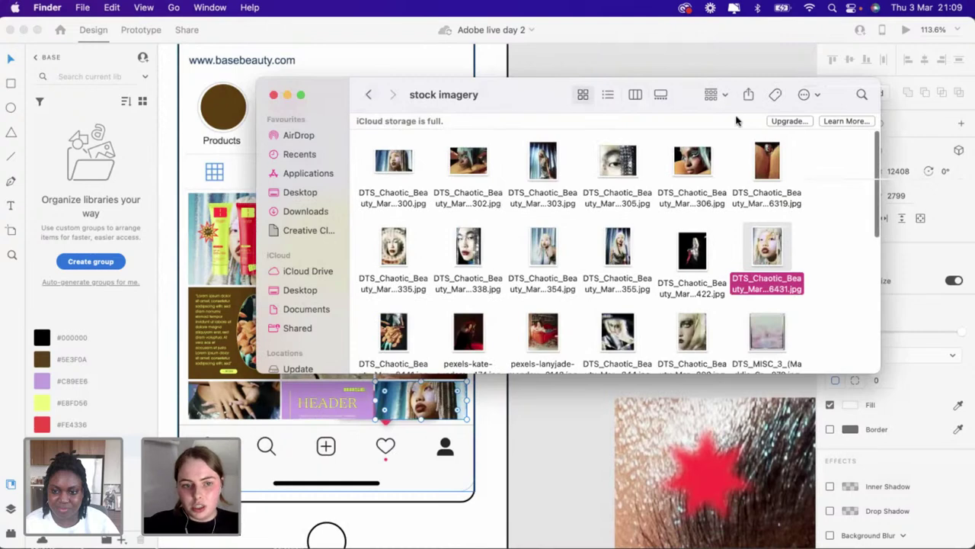
left_click_drag(518, 99, 750, 128)
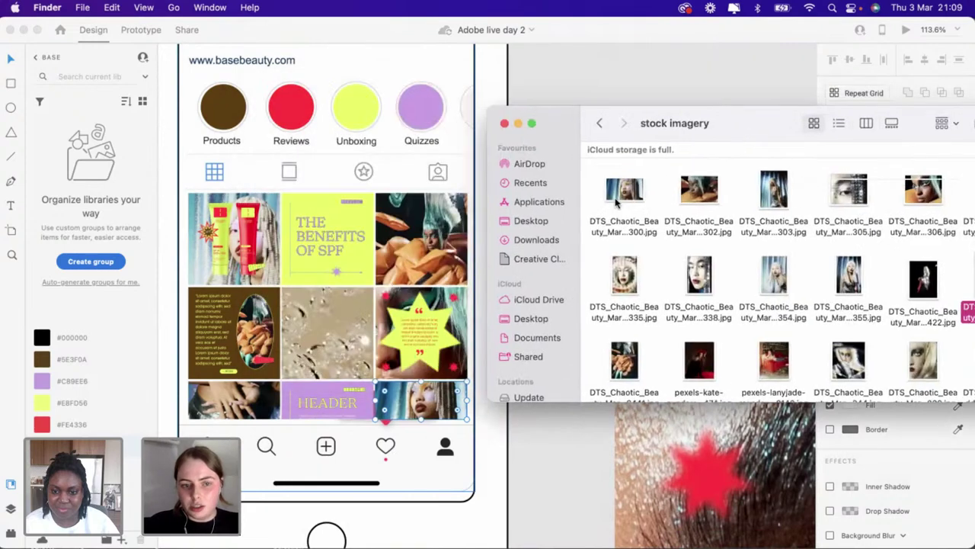
Try stock photos in the centre grid tile, settling on a close-up face portrait, then close Finder
left_click(784, 282)
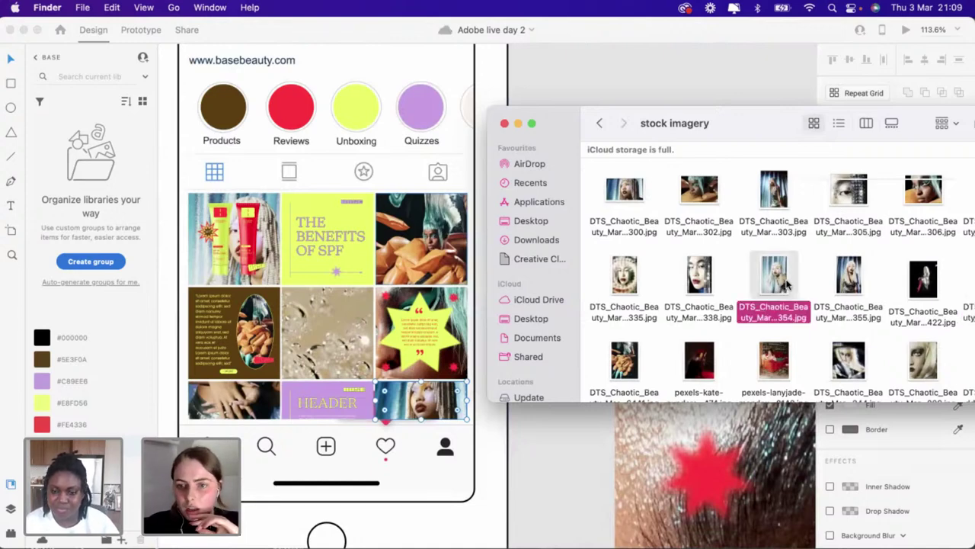
left_click_drag(789, 284, 340, 341)
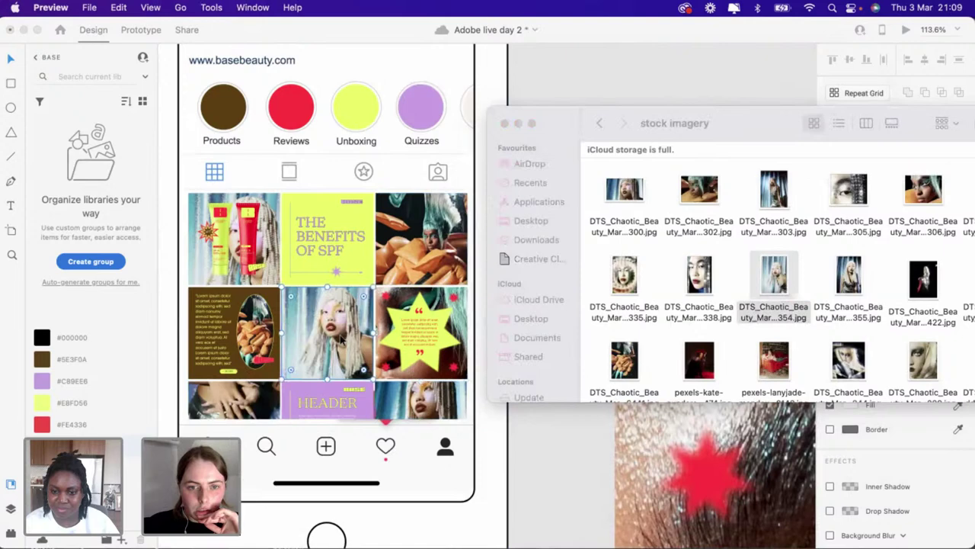
left_click(340, 341)
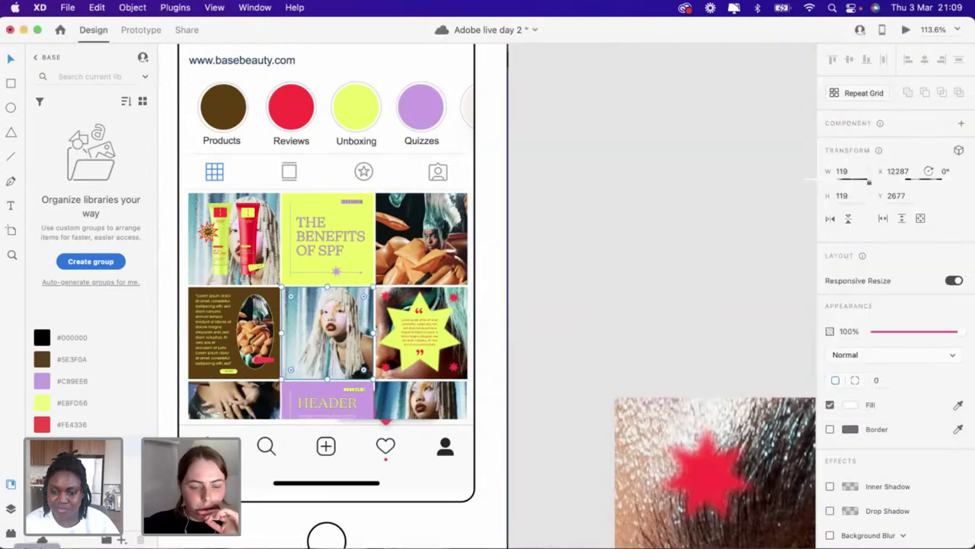
key("super+Tab")
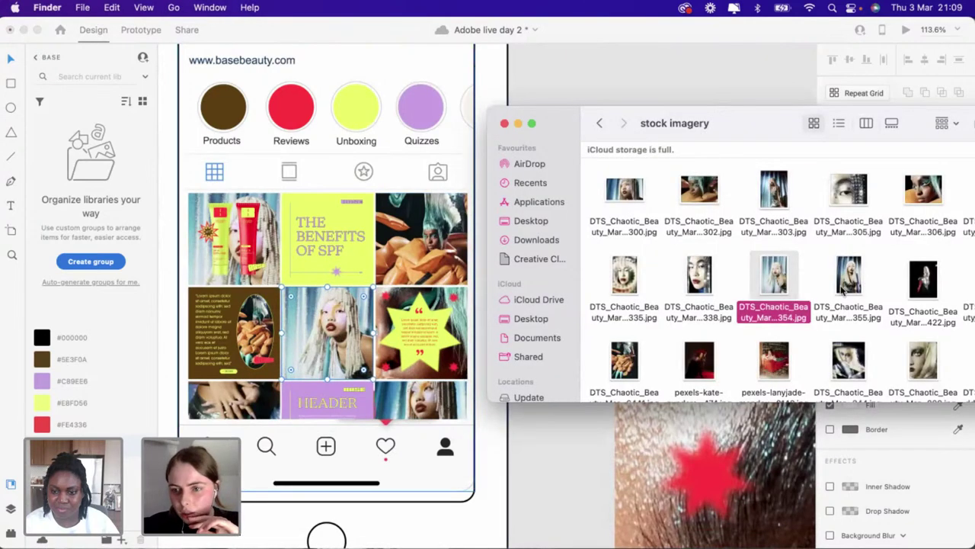
left_click_drag(920, 282, 320, 326)
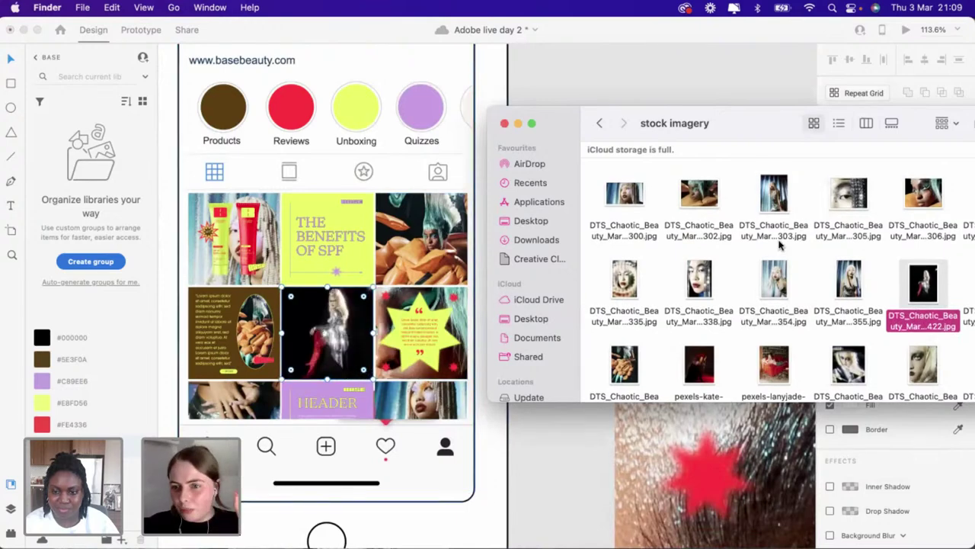
left_click_drag(629, 289, 328, 336)
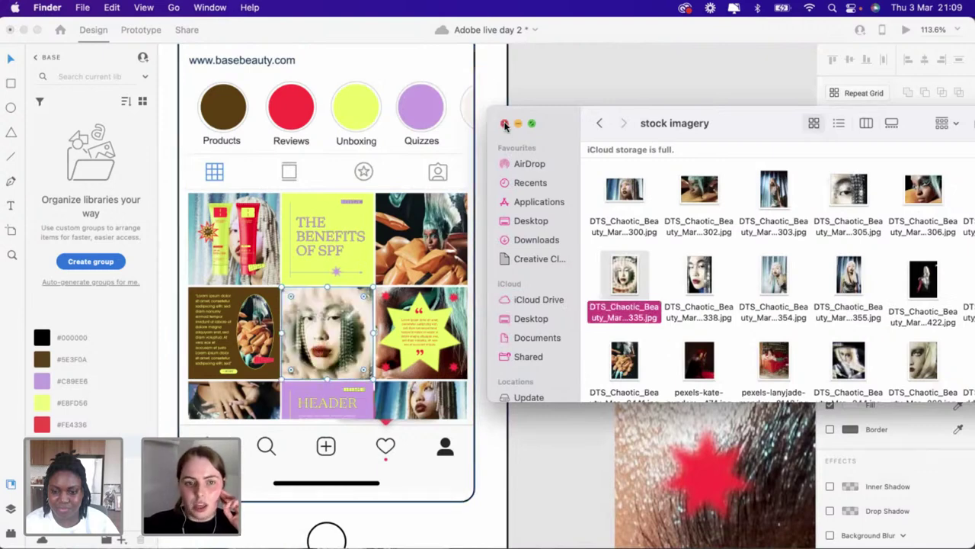
left_click(504, 126)
Delete the old phone mockup from the cream artboard
scroll(551, 172, "down", 5)
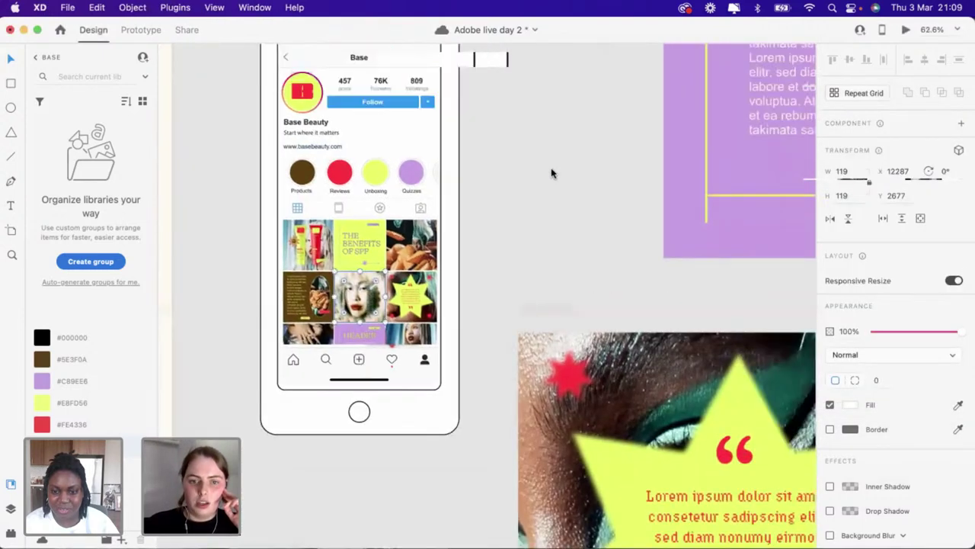
scroll(552, 173, "down", 10)
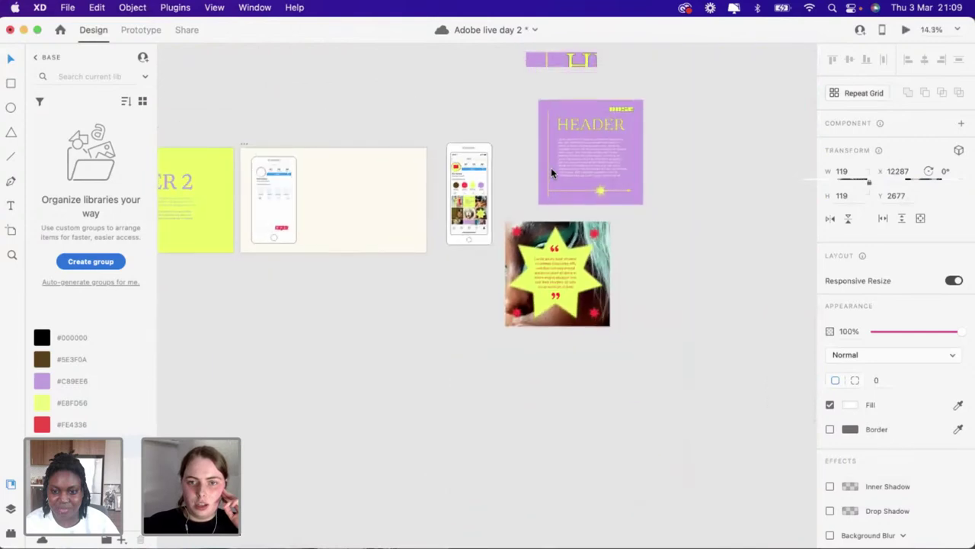
left_click(571, 139)
left_click(543, 278)
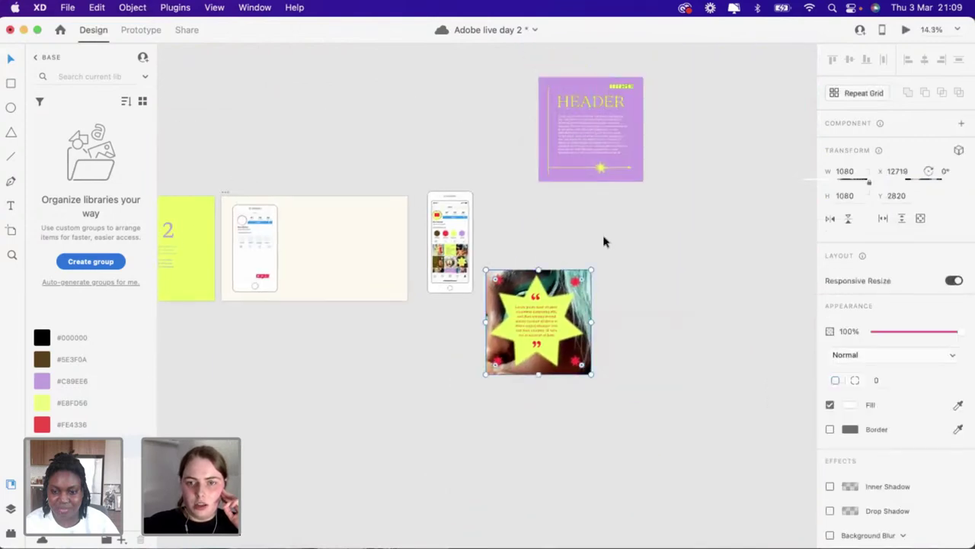
key("cmd+z")
left_click(262, 283)
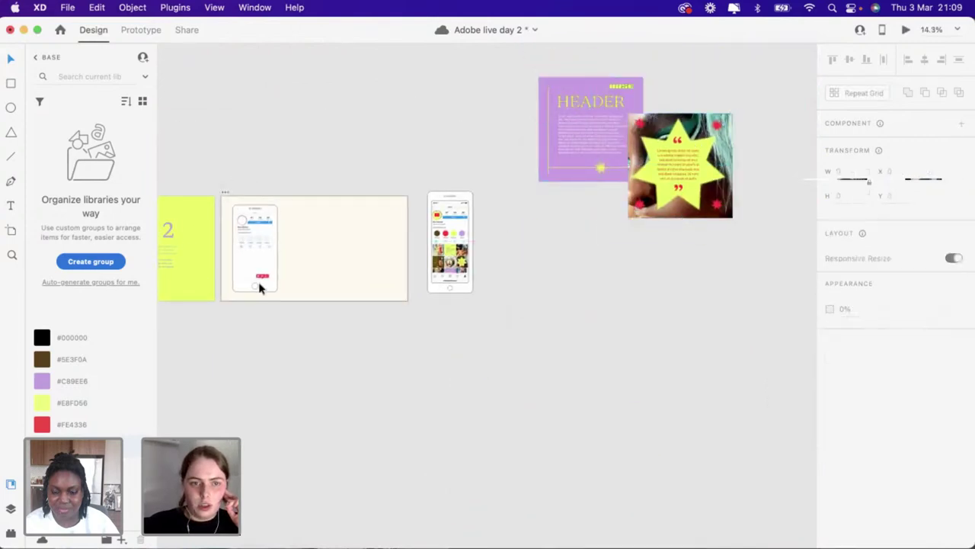
key("Delete")
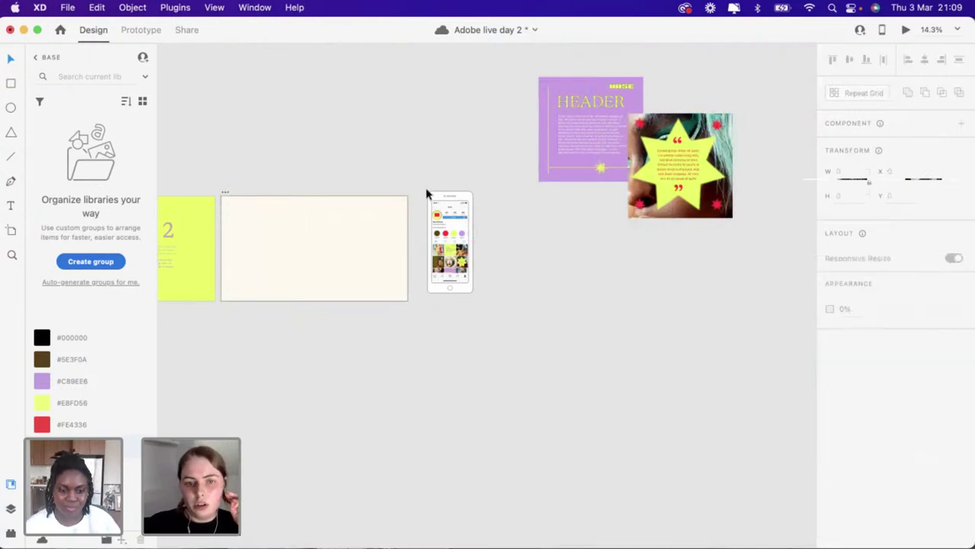
Increase the Instagram profile mockup's corner radius and remove its fill
scroll(427, 191, "up", 6)
left_click(526, 202)
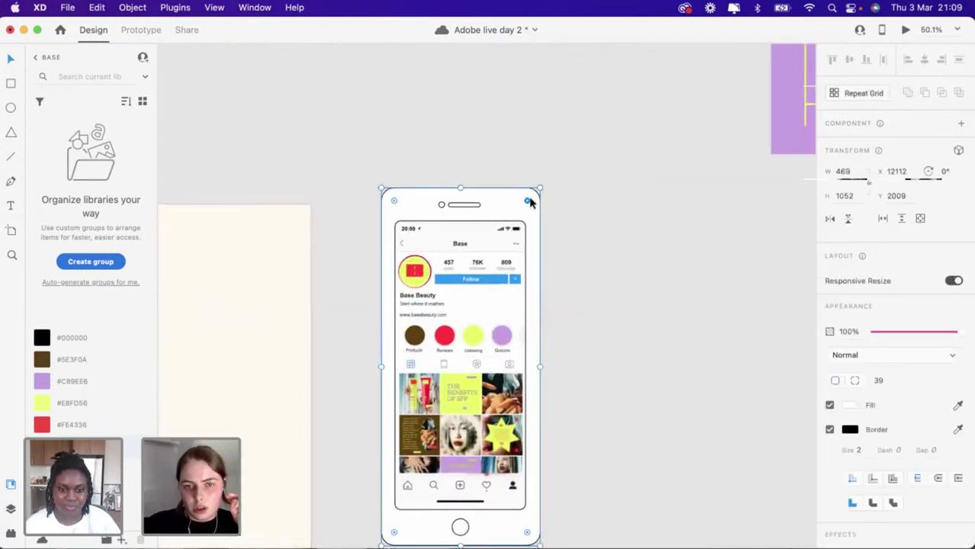
left_click_drag(527, 202, 523, 217)
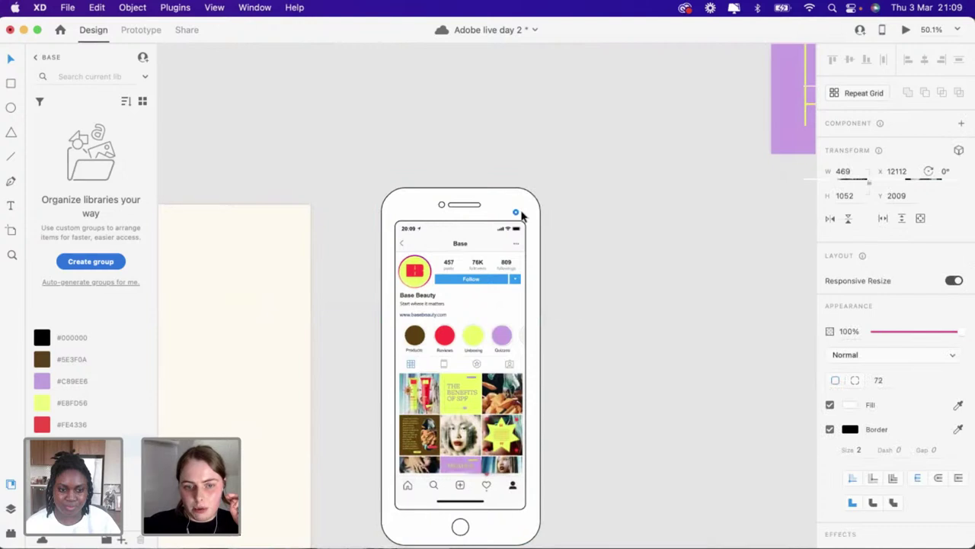
scroll(419, 183, "down", 3)
right_click(420, 183)
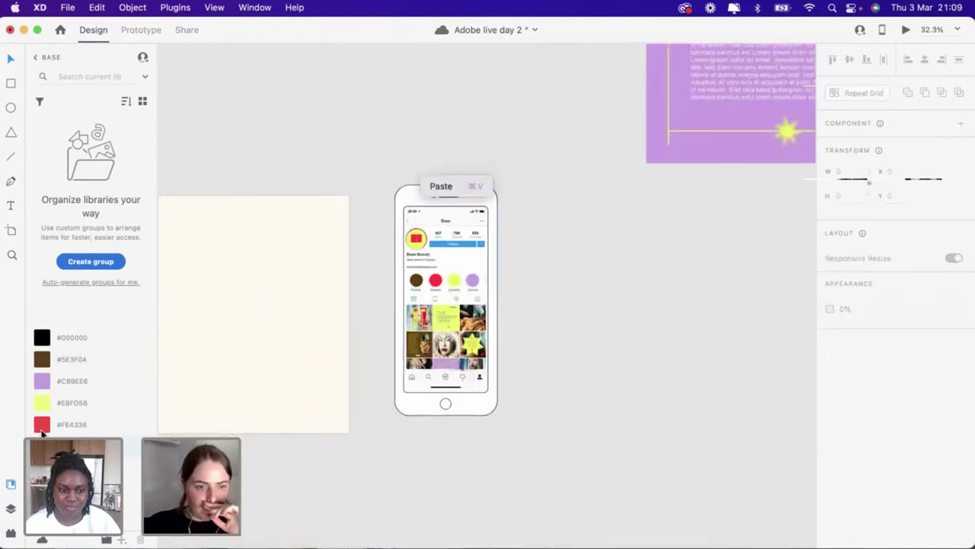
left_click(521, 206)
left_click(492, 196)
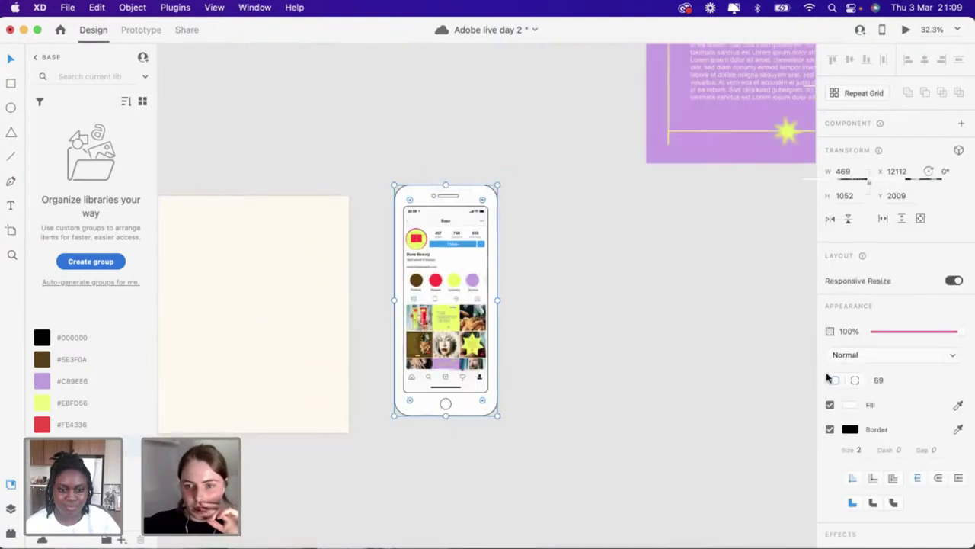
left_click(831, 405)
Shrink the phone mockup and place it near the left edge of Typography – 1
scroll(503, 350, "up", 2)
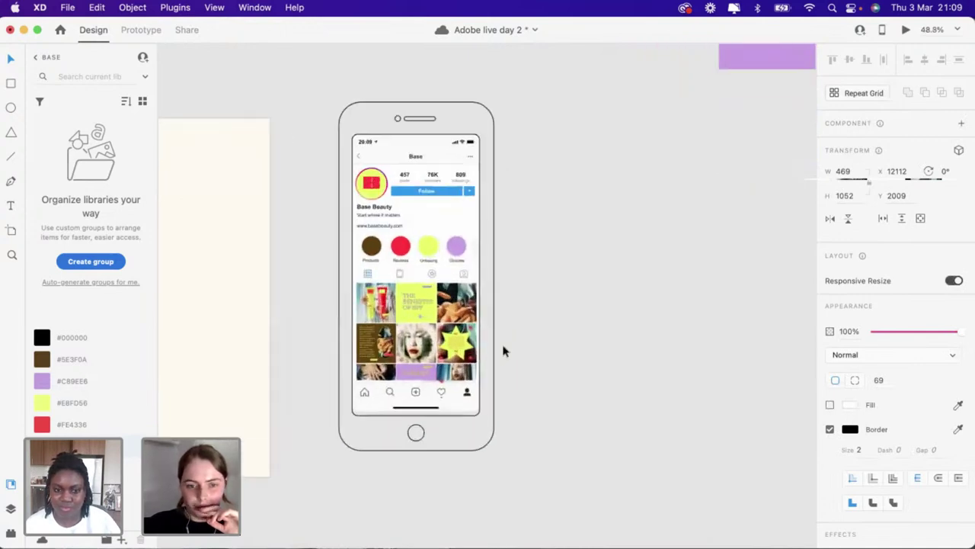
scroll(496, 355, "down", 2)
left_click_drag(378, 161, 250, 356)
scroll(496, 414, "left", 5)
scroll(248, 353, "up", 2)
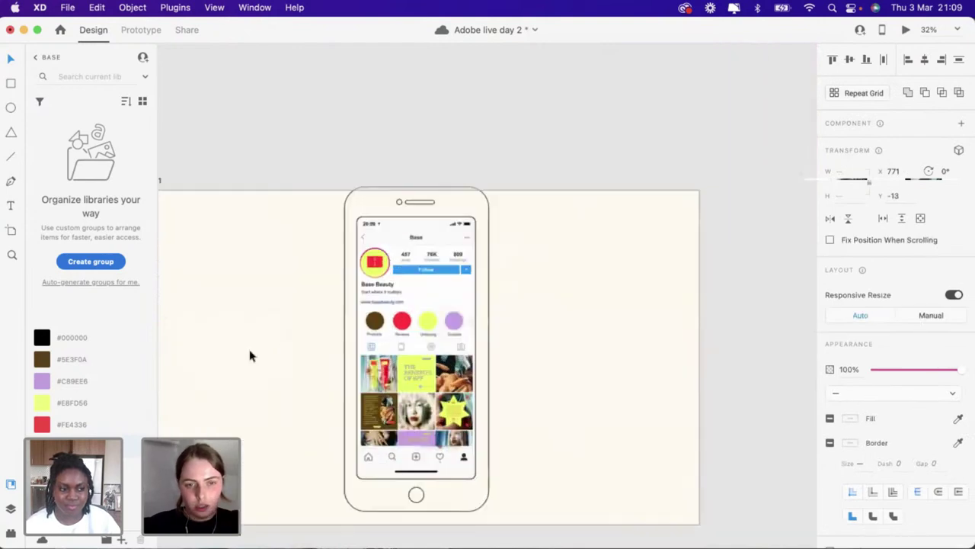
scroll(249, 353, "left", 3)
scroll(249, 352, "down", 1)
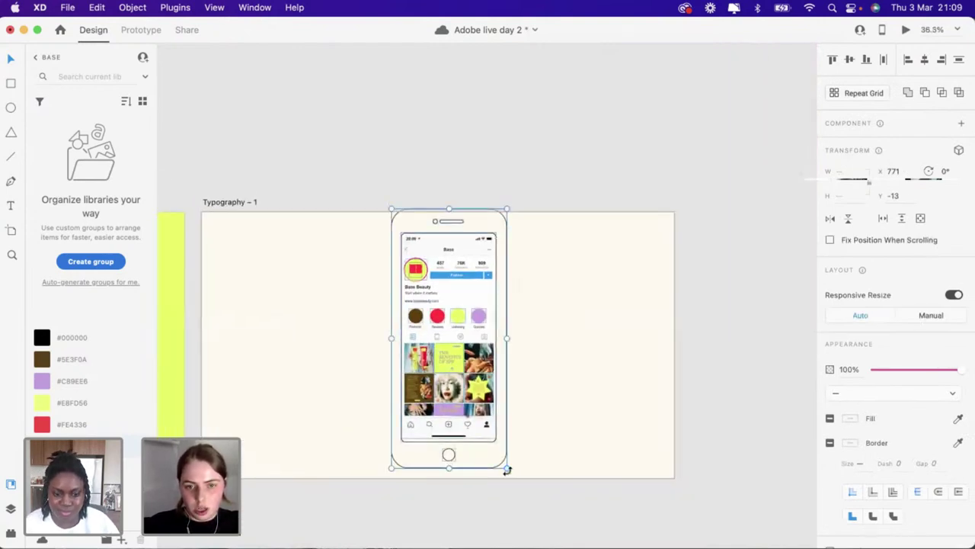
left_click_drag(508, 470, 490, 458)
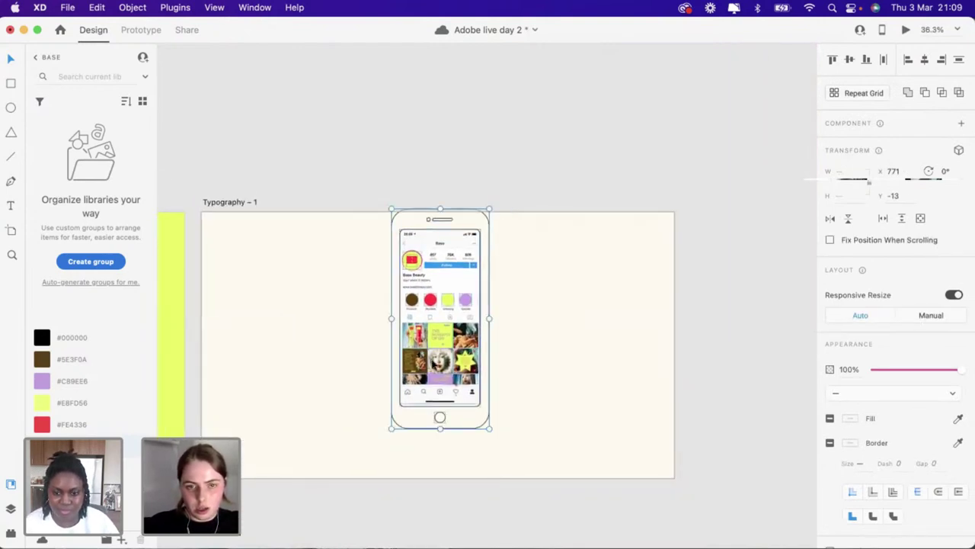
left_click_drag(434, 366, 244, 393)
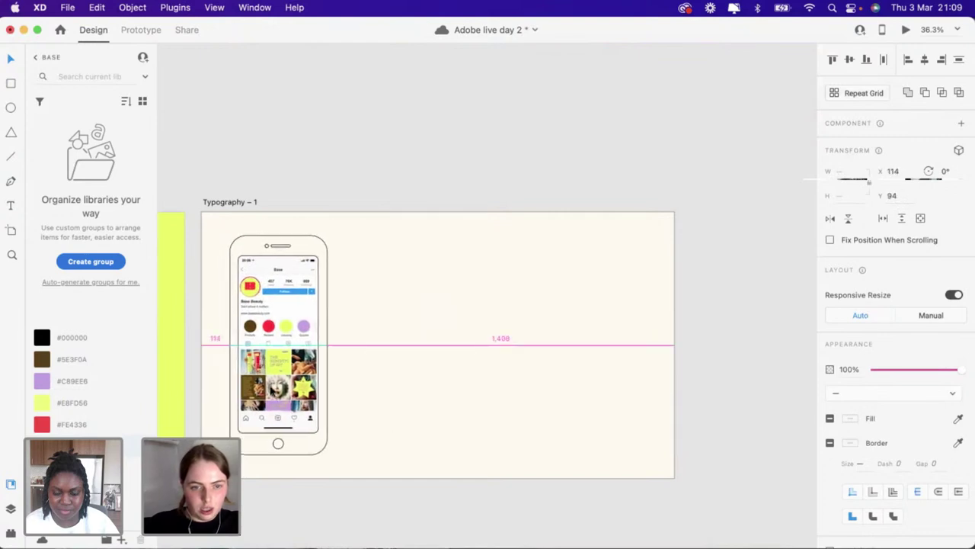
left_click(418, 396)
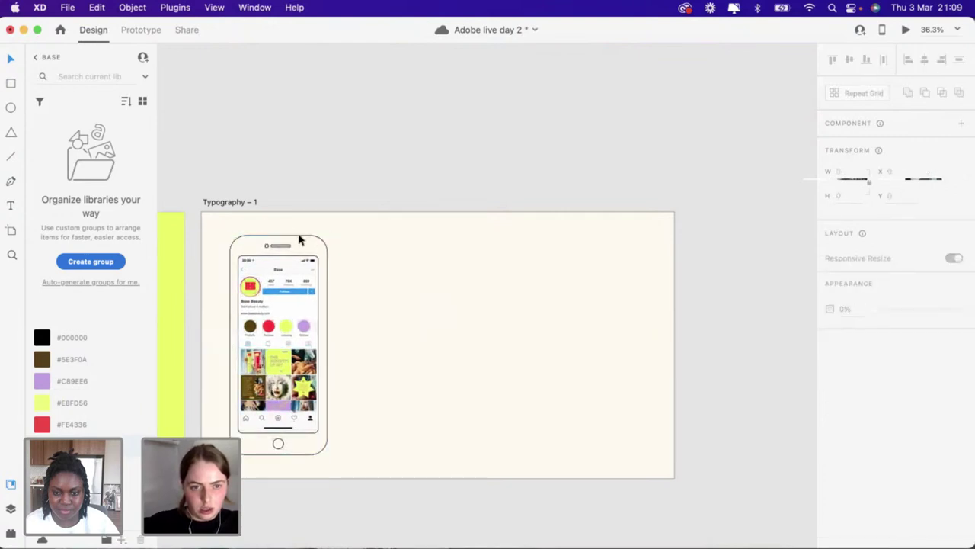
left_click(244, 246)
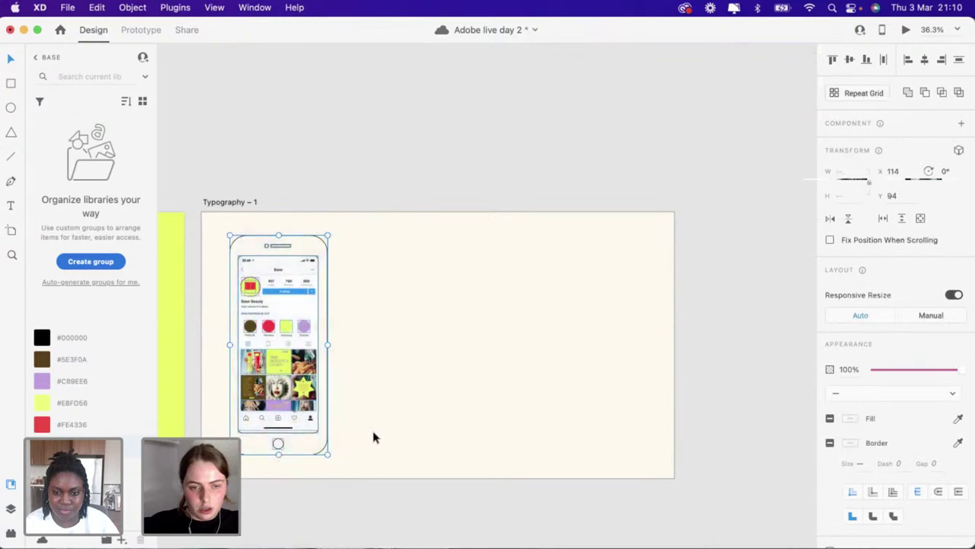
left_click(373, 432)
scroll(373, 432, "down", 3)
scroll(373, 431, "up", 2)
scroll(373, 431, "down", 6)
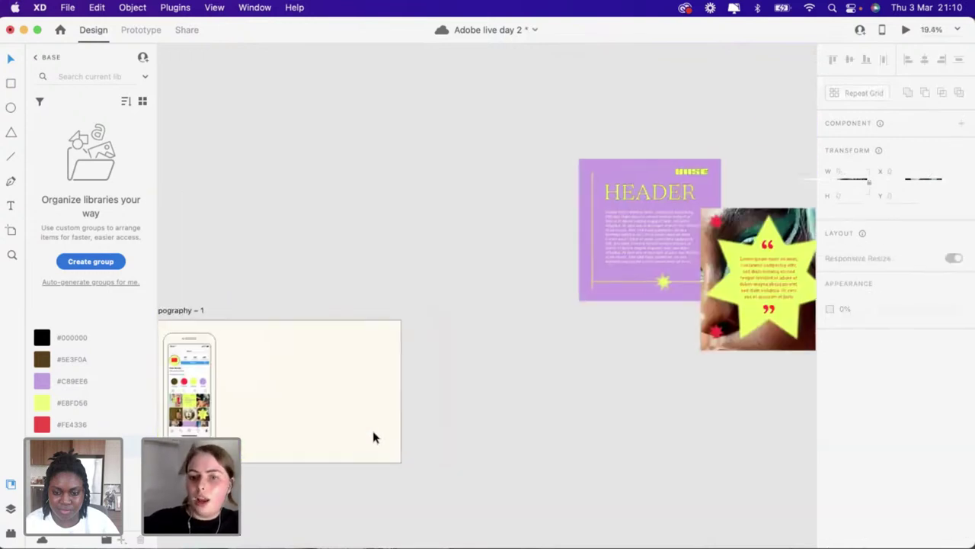
Move the star quote image into Typography – 1, resize it to 557×557, and set it beside the phone
left_click_drag(638, 371, 363, 434)
scroll(493, 451, "up", 4)
scroll(493, 451, "left", 1)
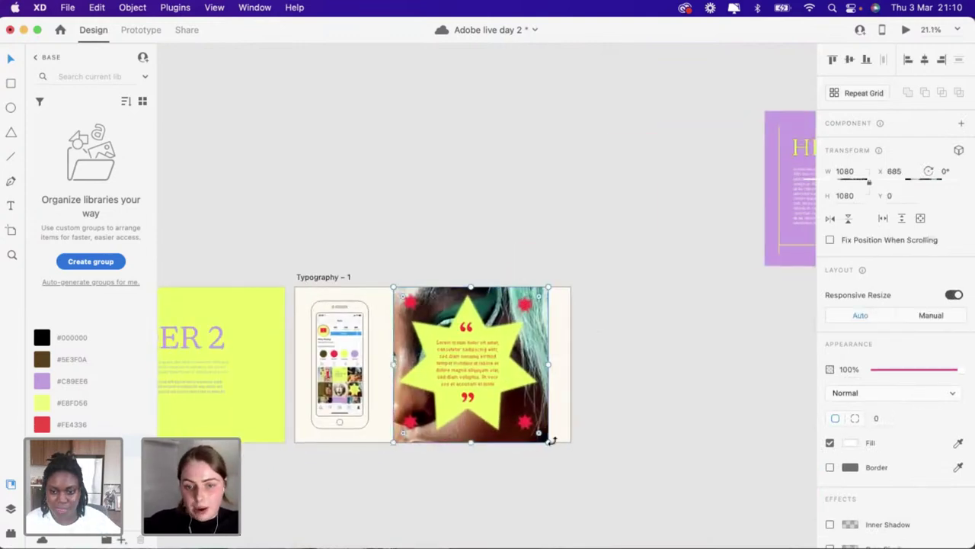
left_click_drag(550, 439, 474, 401)
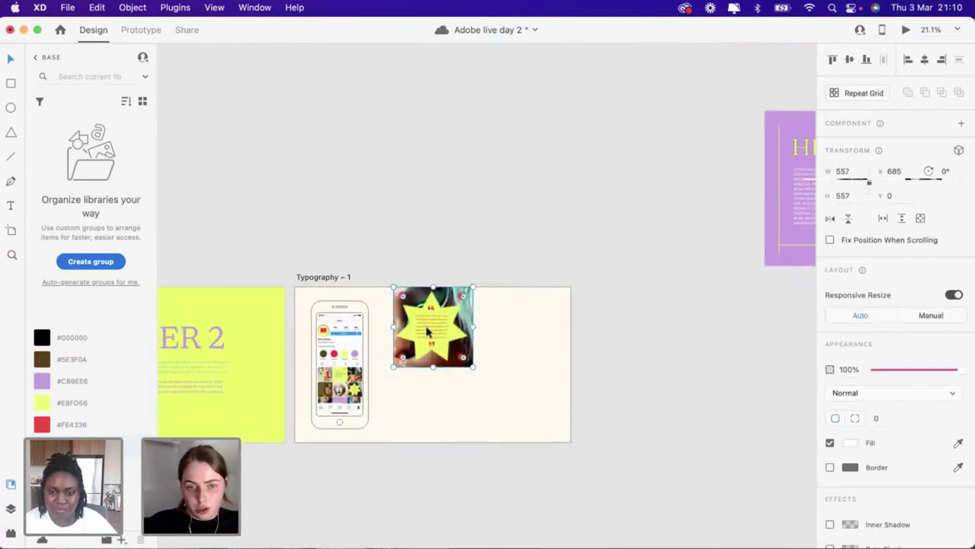
left_click_drag(428, 329, 423, 370)
scroll(421, 369, "down", 5)
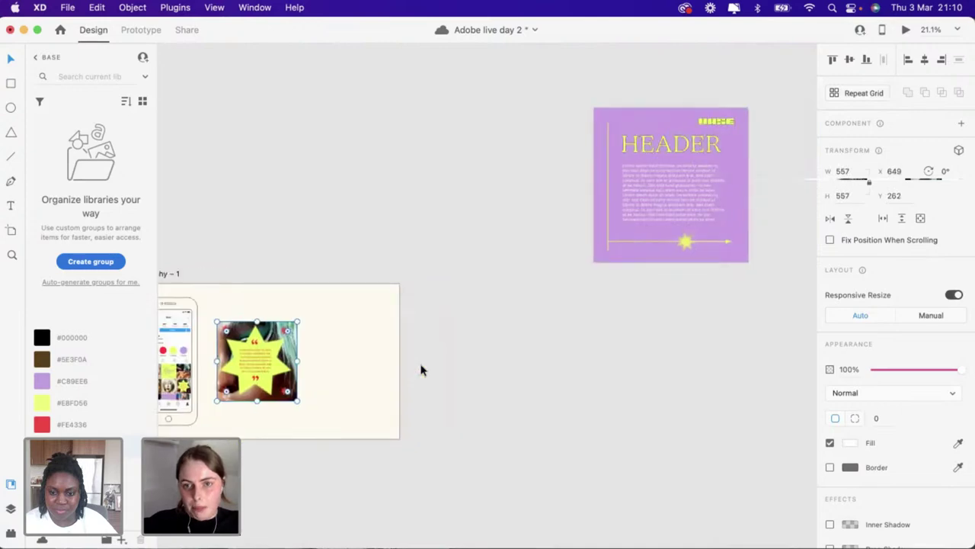
Move the brown testimonial artboard next to the purple Header artboard
left_click_drag(627, 414, 440, 418)
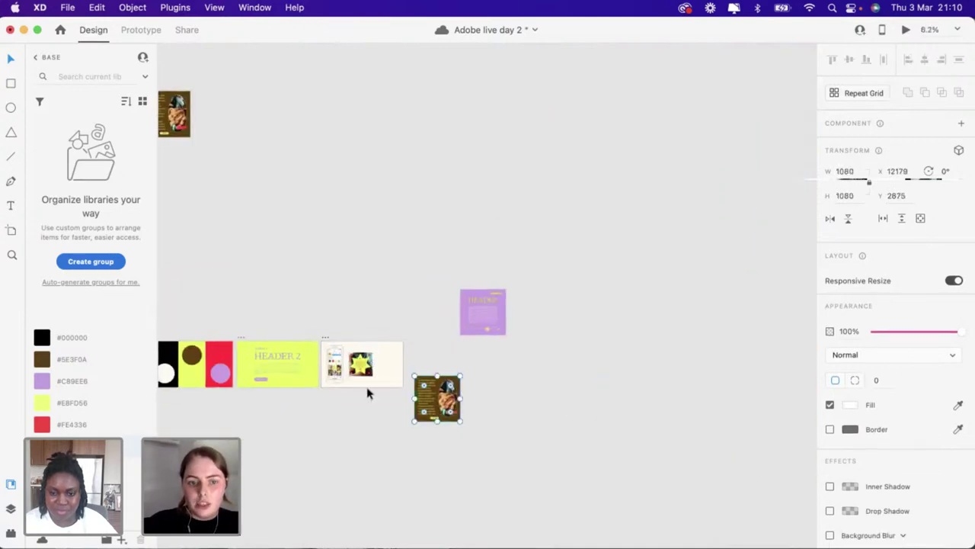
scroll(366, 386, "up", 10)
scroll(366, 393, "up", 3)
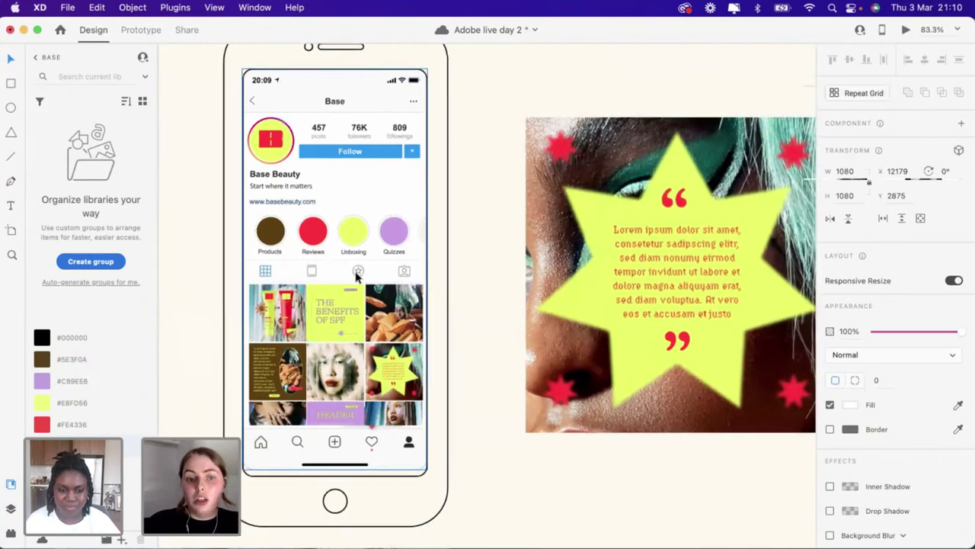
scroll(357, 276, "down", 8)
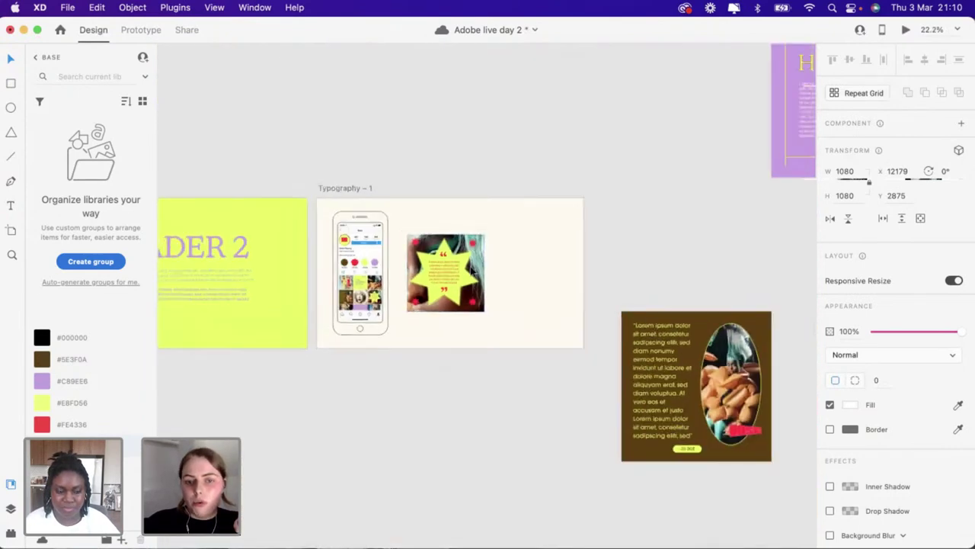
scroll(472, 271, "up", 3)
scroll(472, 271, "right", 3)
scroll(484, 274, "left", 6)
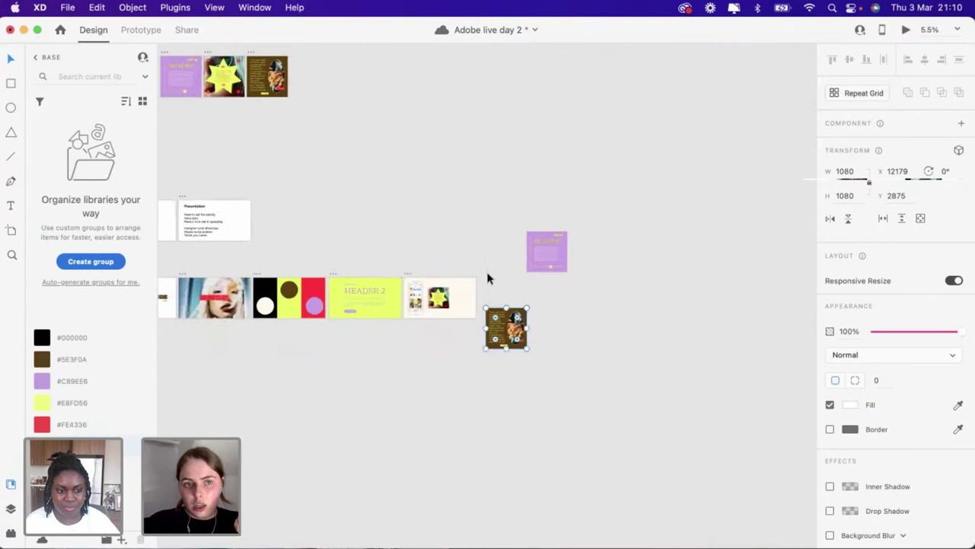
scroll(504, 307, "up", 5)
scroll(504, 307, "up", 8)
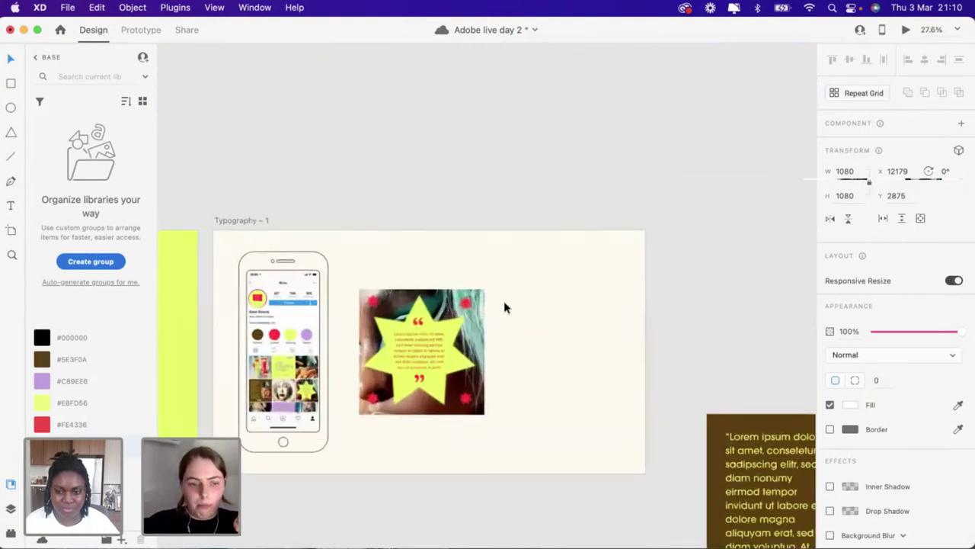
Duplicate the star quote image and place the copy right beside the original
key("super+Tab")
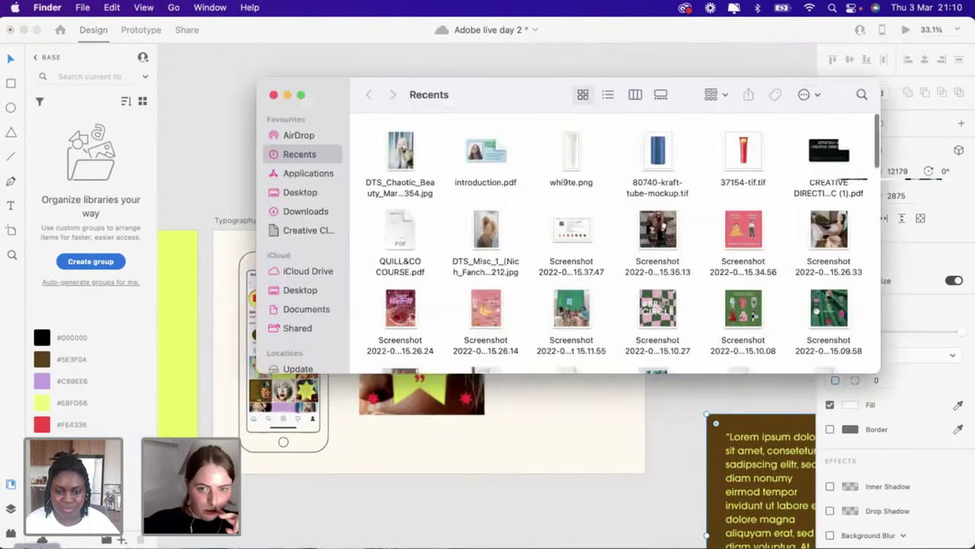
left_click(299, 194)
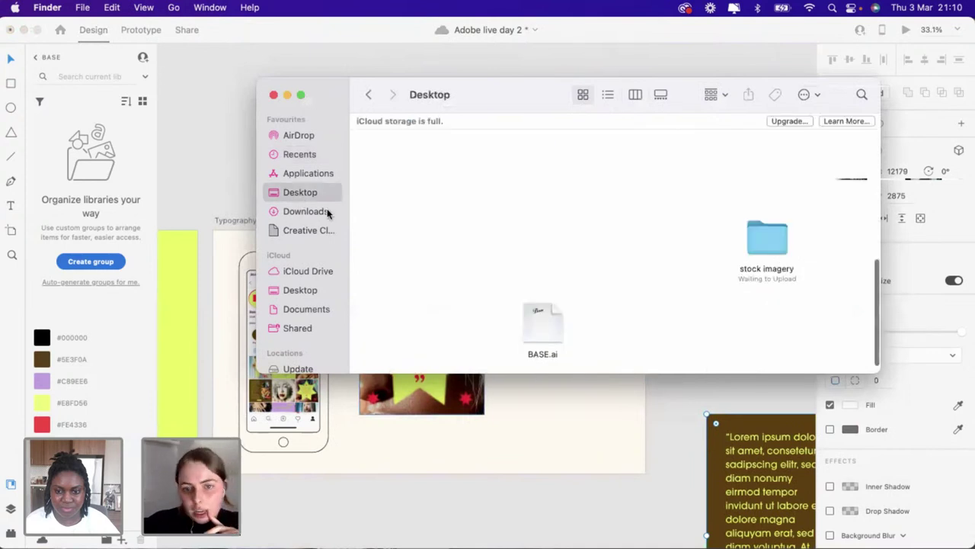
left_click(450, 449)
left_click(441, 391)
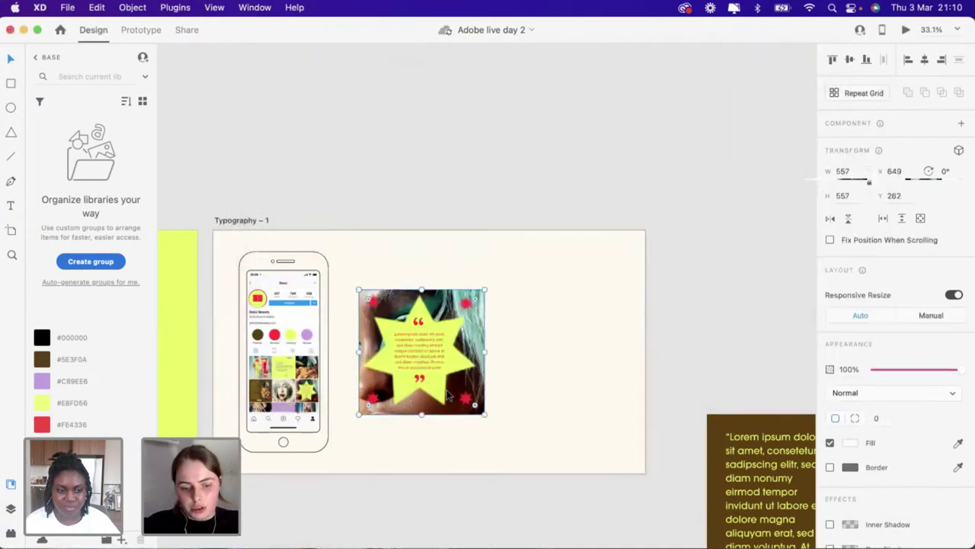
key("super+d")
left_click_drag(582, 387, 563, 384)
Fill the copy with Product Showcase – 1.jpg from the Finder Desktop
key("super+Tab")
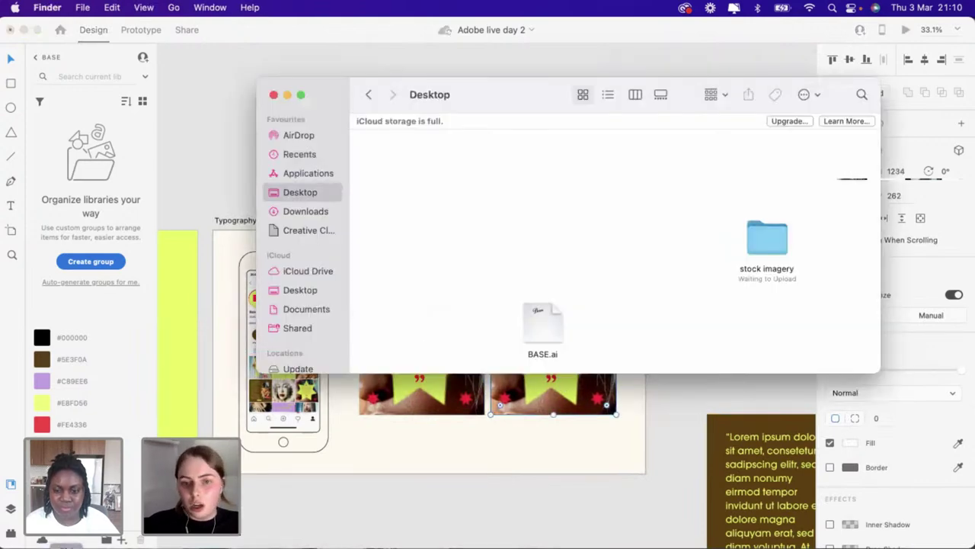
scroll(475, 254, "up", 5)
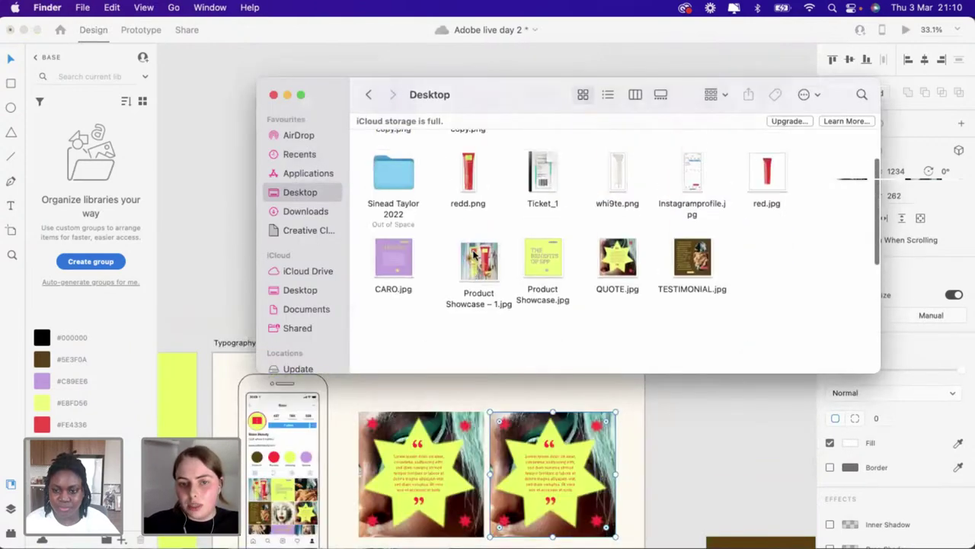
left_click_drag(477, 261, 538, 491)
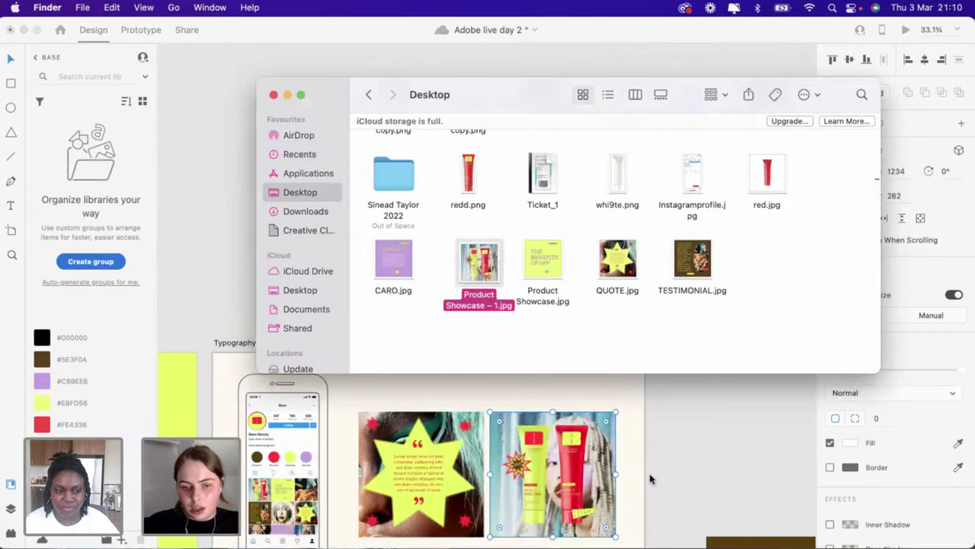
left_click(650, 478)
scroll(483, 424, "down", 5)
scroll(482, 421, "up", 5)
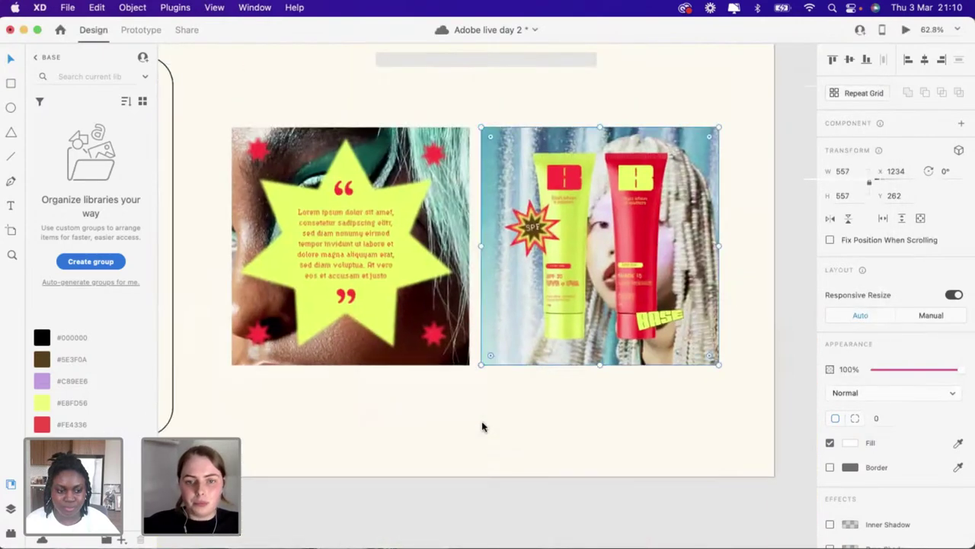
Draw a wide banner rectangle across the quote image's top, aligned to its left edge
scroll(482, 426, "down", 3)
scroll(429, 321, "up", 3)
left_click(429, 323)
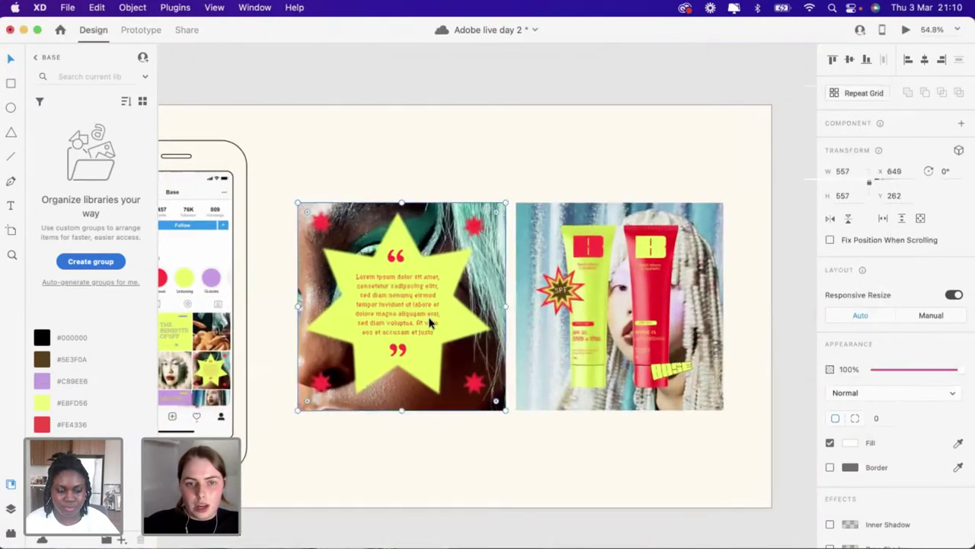
left_click(391, 161)
scroll(392, 160, "left", 1)
scroll(392, 161, "up", 1)
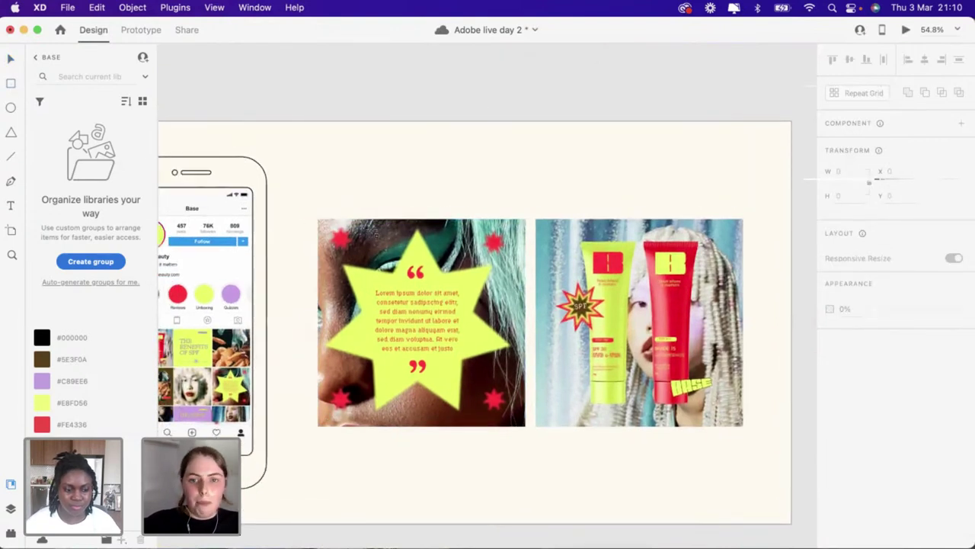
mouse_move(312, 182)
left_mouse_down()
mouse_move(365, 210)
mouse_move(418, 218)
mouse_move(529, 207)
mouse_move(528, 218)
left_mouse_up()
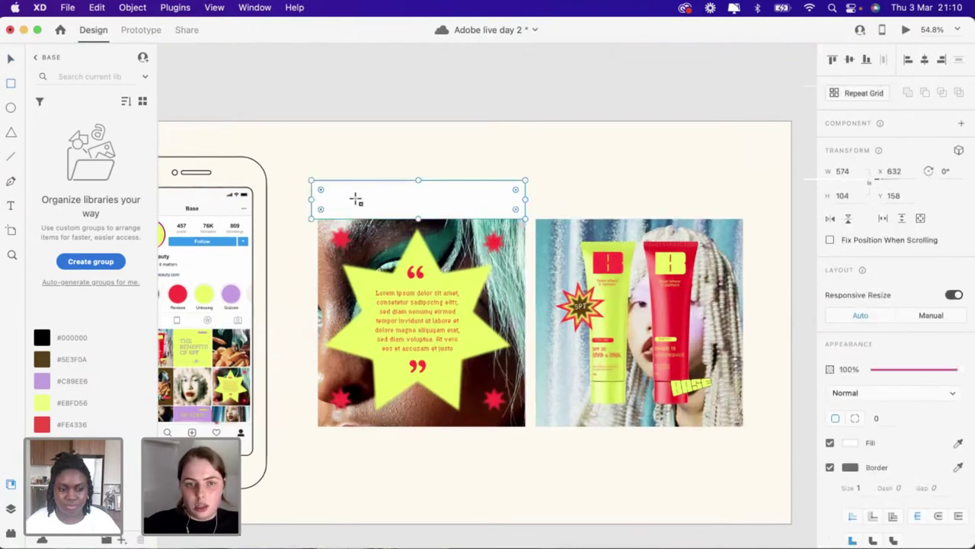
scroll(355, 198, "up", 5)
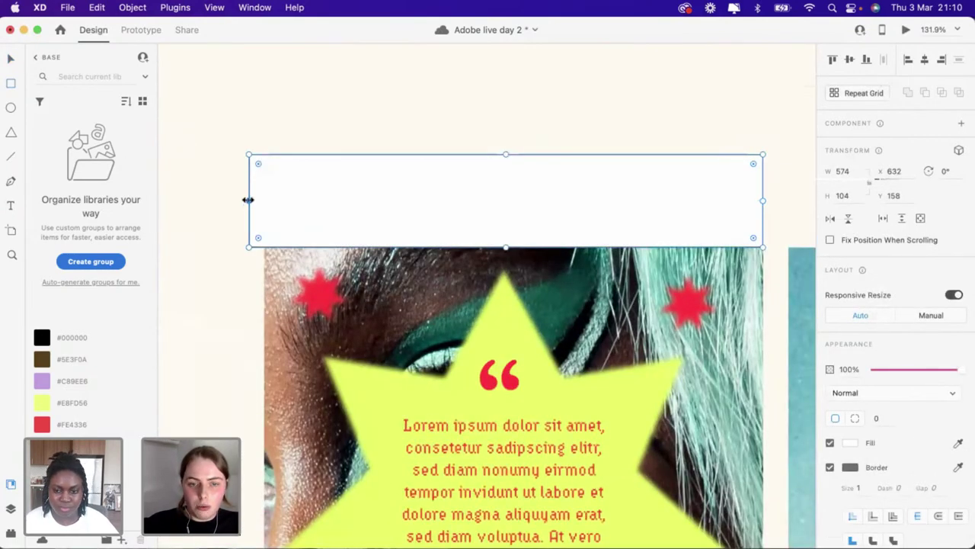
left_click_drag(250, 201, 264, 200)
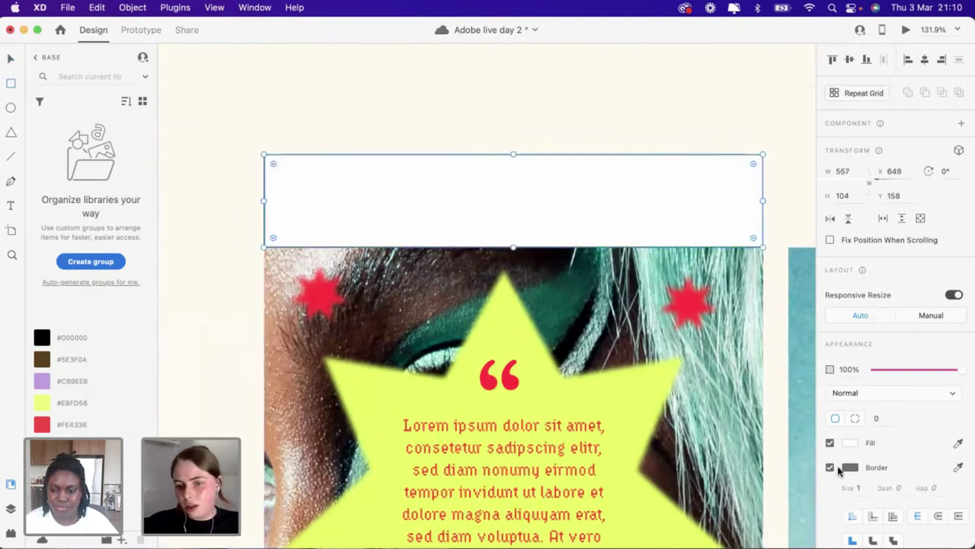
Remove the banner's border, round its corners to 3, and fill it red #FE4336
left_click(829, 467)
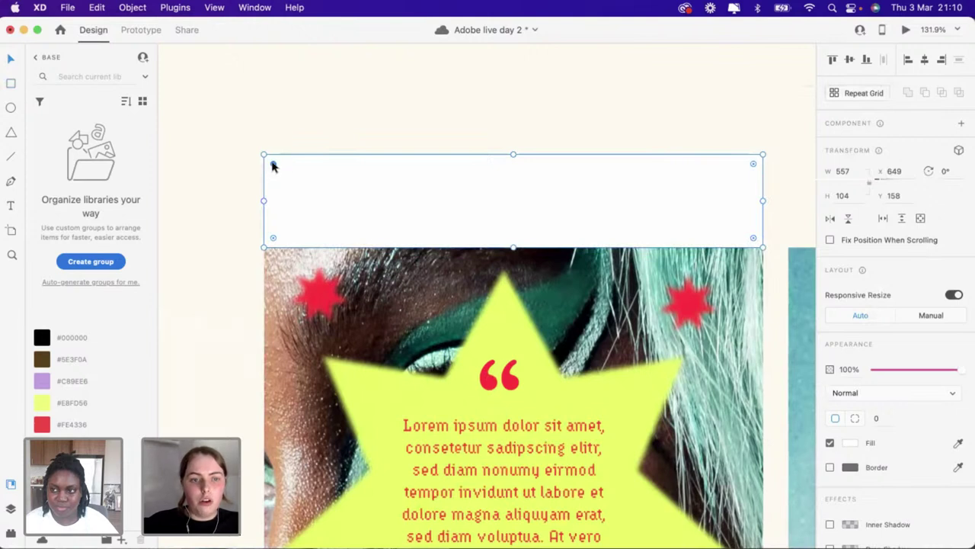
left_click_drag(274, 165, 282, 176)
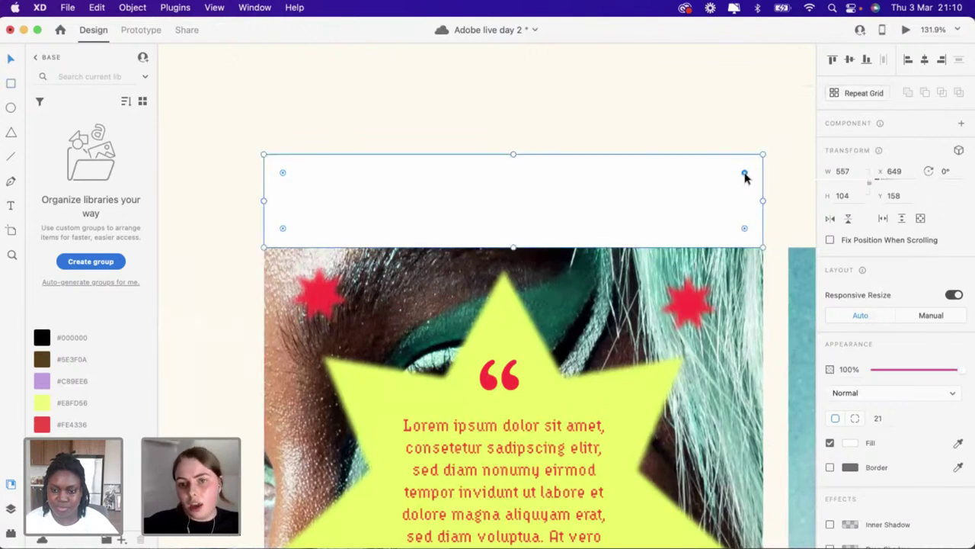
left_click_drag(745, 176, 765, 160)
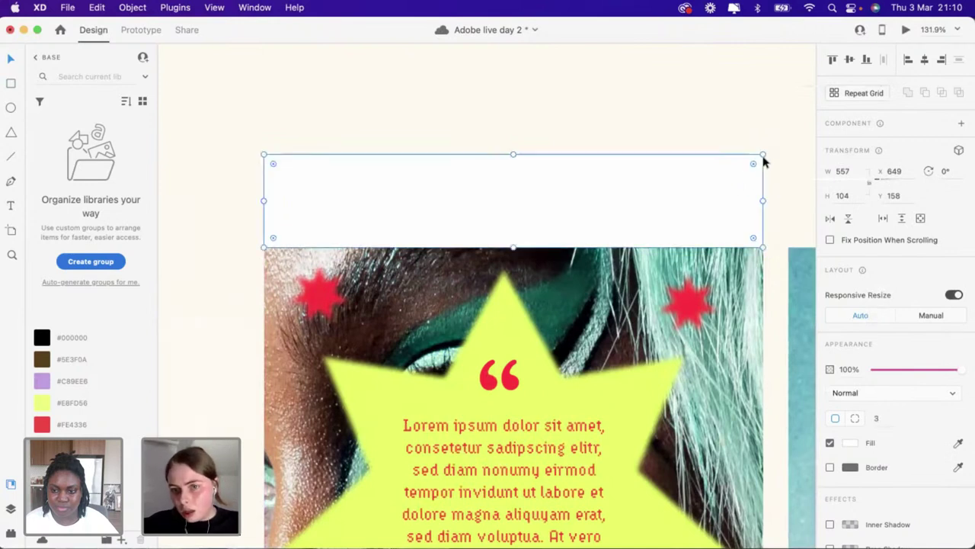
left_click(714, 132)
left_click(714, 185)
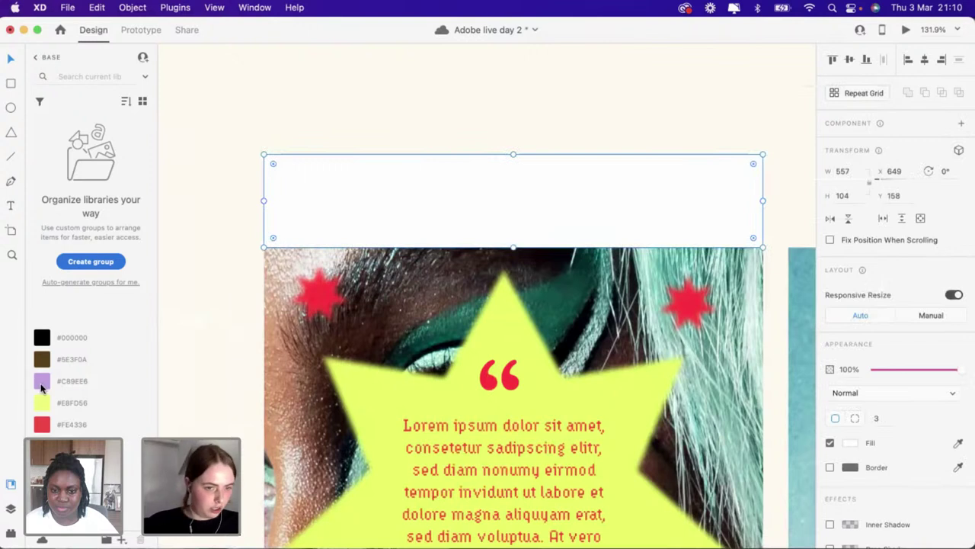
left_click(42, 385)
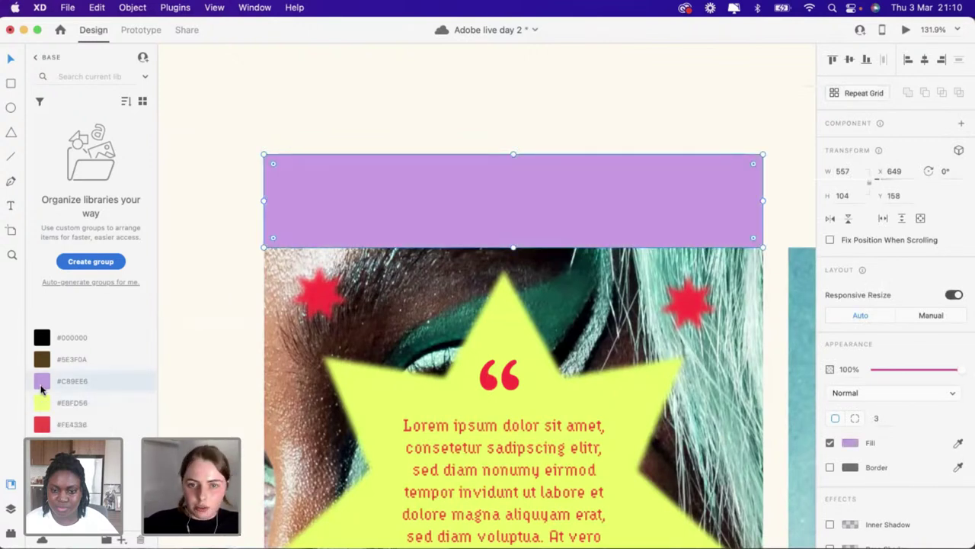
left_click(42, 406)
left_click(44, 425)
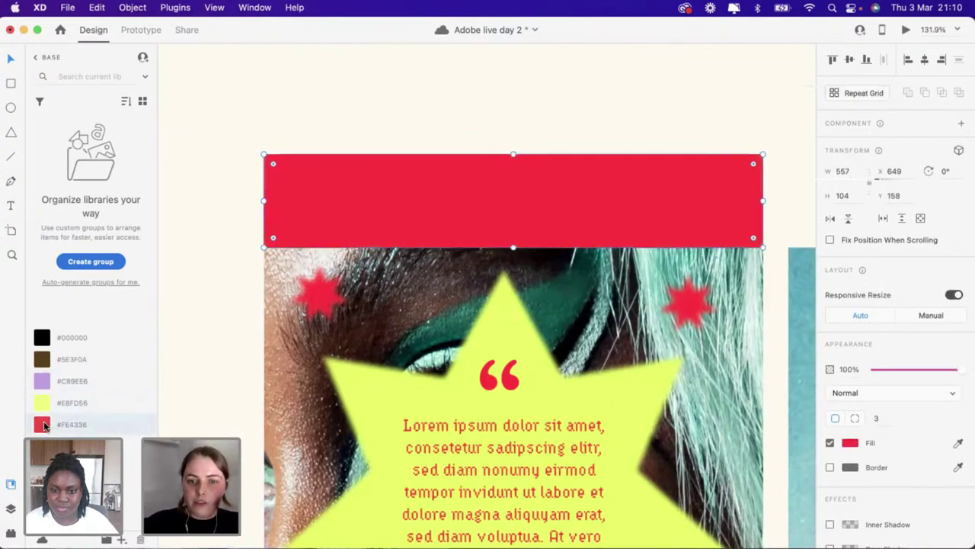
Reduce the red banner's corner radius to a barely rounded value
scroll(343, 328, "down", 3)
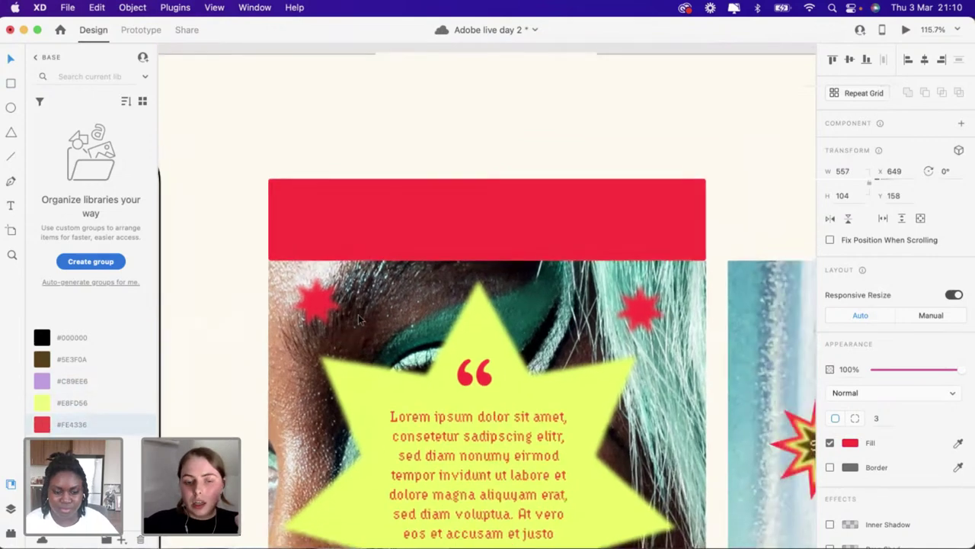
scroll(359, 314, "up", 2)
scroll(565, 190, "up", 3)
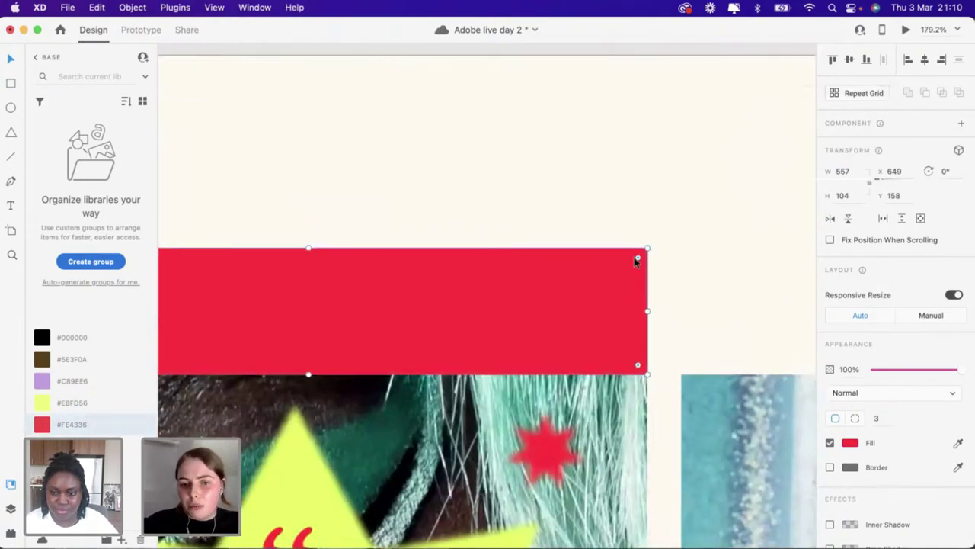
mouse_move(639, 259)
left_mouse_down()
mouse_move(632, 263)
mouse_move(644, 246)
left_mouse_up()
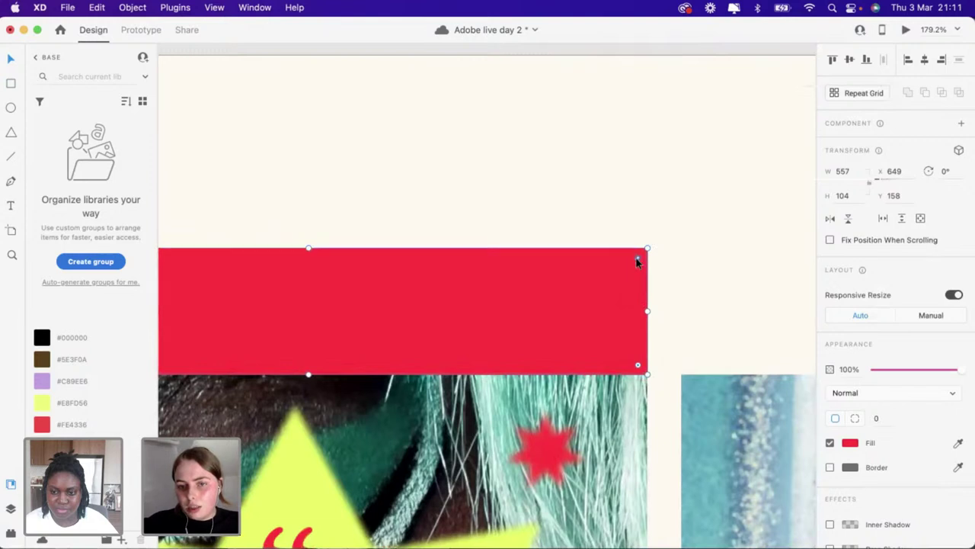
left_click_drag(638, 262, 644, 254)
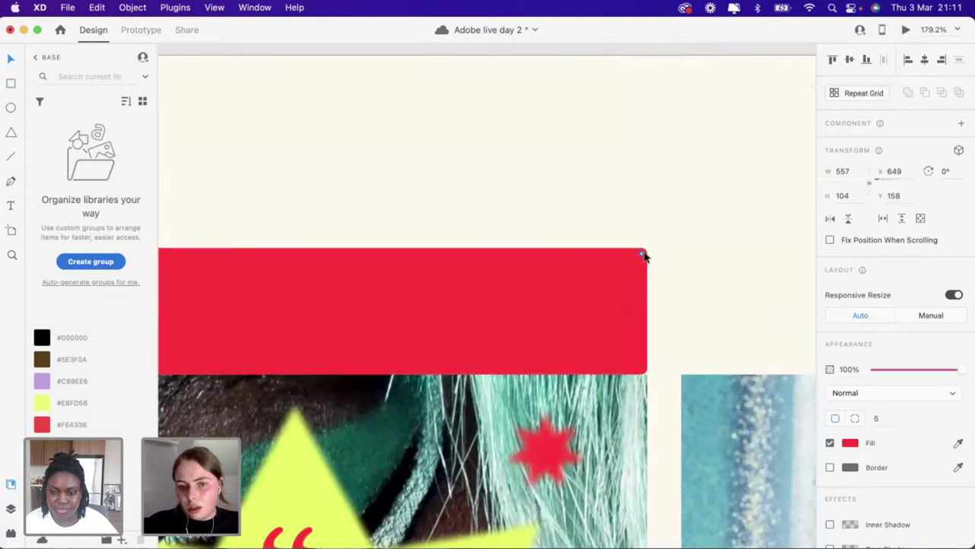
left_click(584, 220)
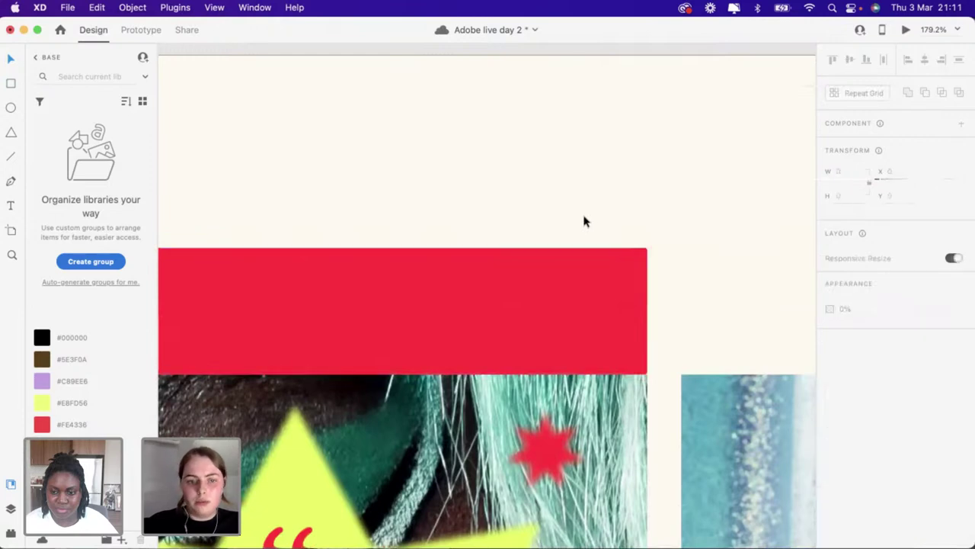
scroll(584, 220, "down", 5)
scroll(583, 220, "down", 3)
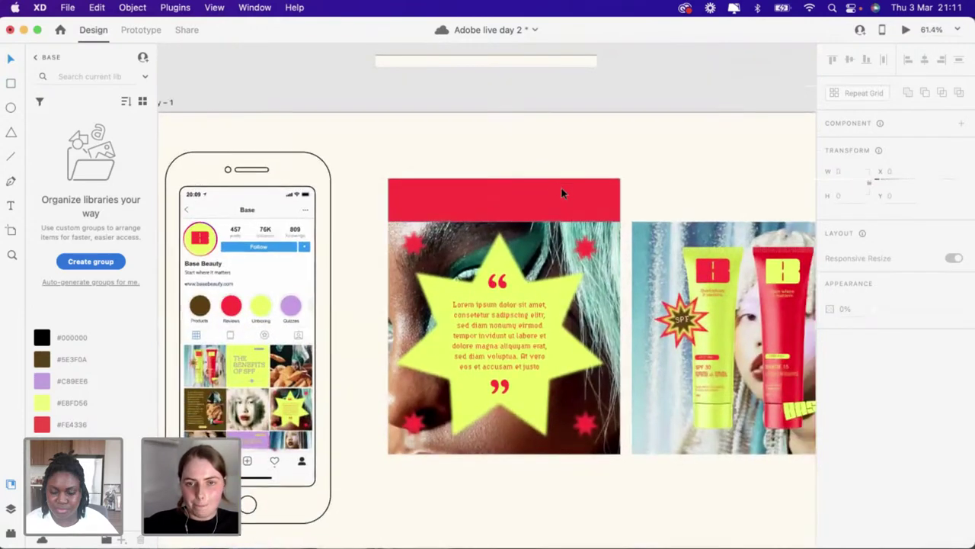
Duplicate the red banner below the star quote image and shorten the copy to 83 tall
left_click(559, 186)
left_click_drag(551, 185, 551, 462)
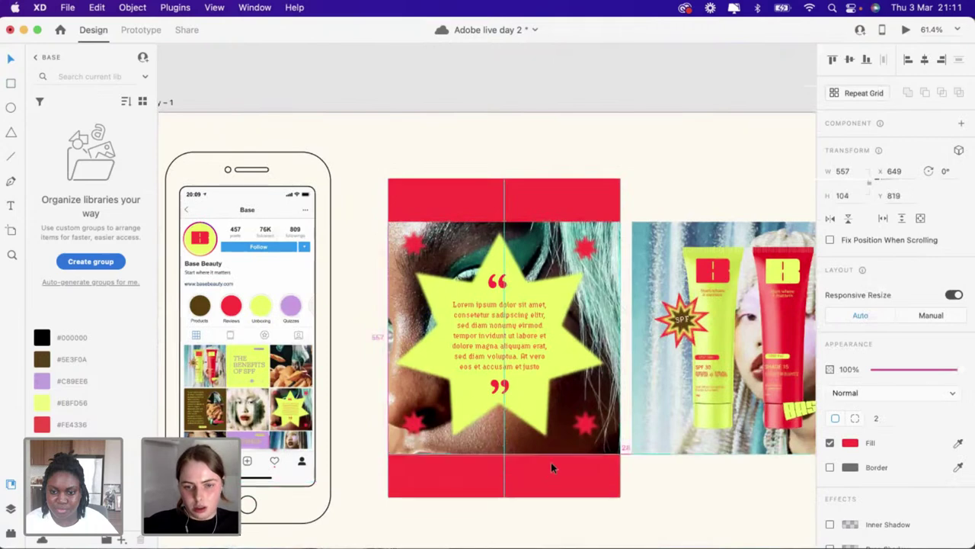
scroll(551, 462, "up", 3)
scroll(549, 476, "down", 3)
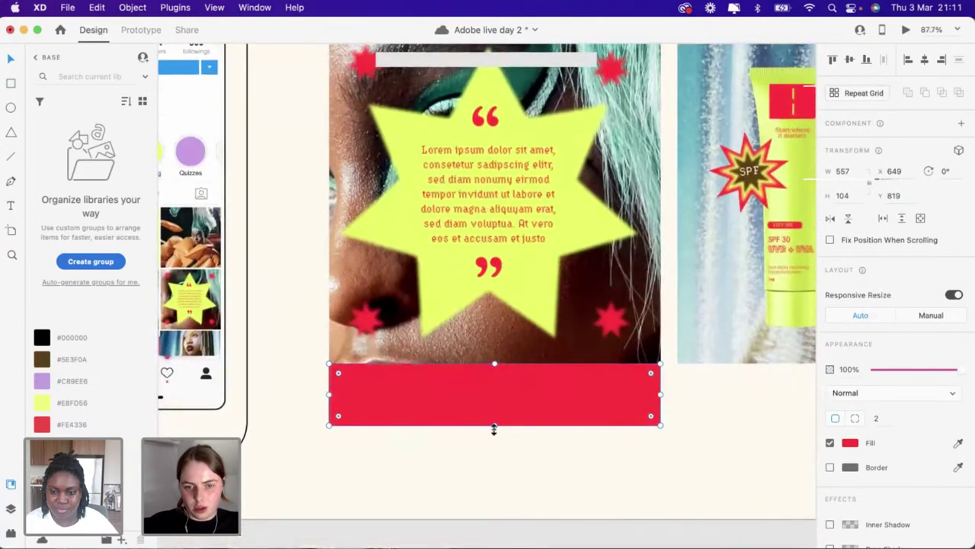
left_click_drag(494, 429, 492, 411)
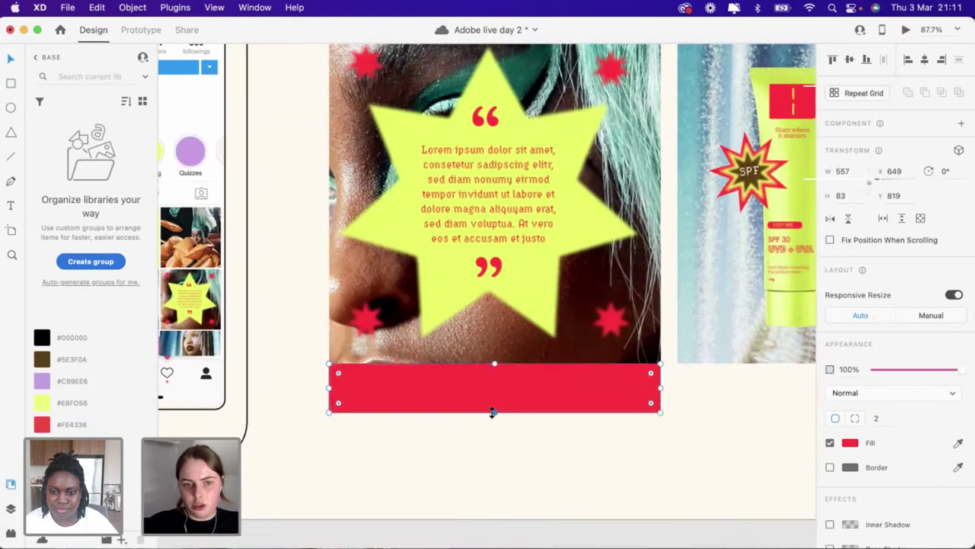
scroll(492, 417, "up", 3)
scroll(492, 415, "down", 3)
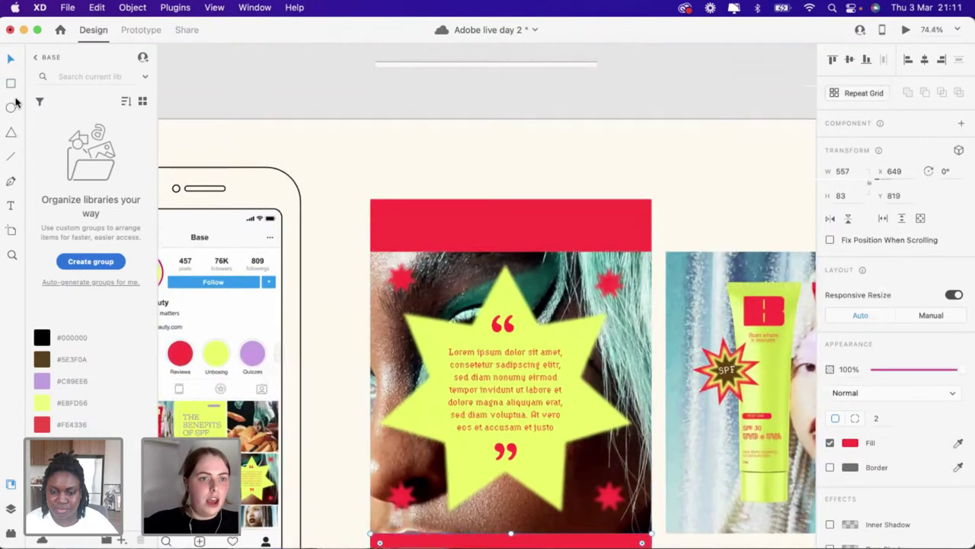
scroll(413, 178, "left", 5)
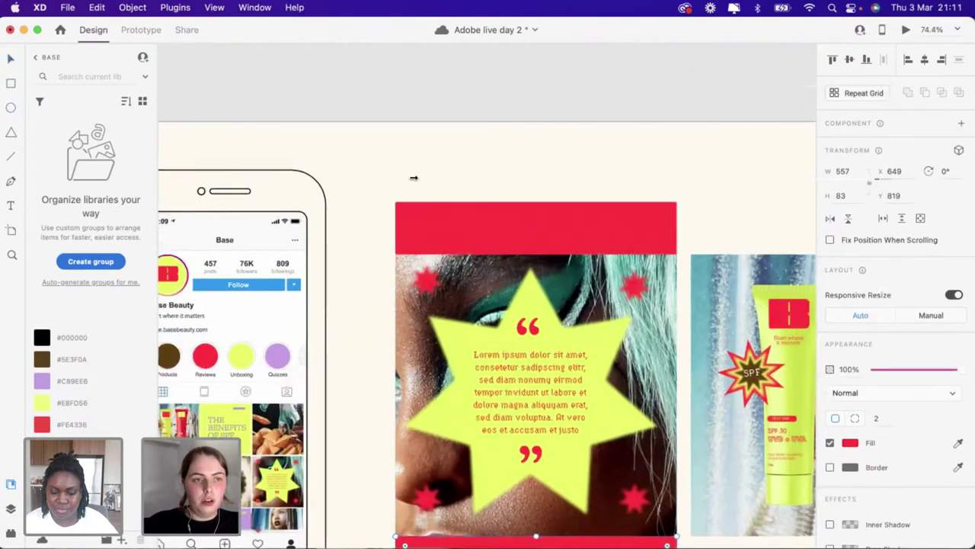
Paste the profile picture's yellow circular B logo into the top banner's left end
scroll(241, 307, "up", 5)
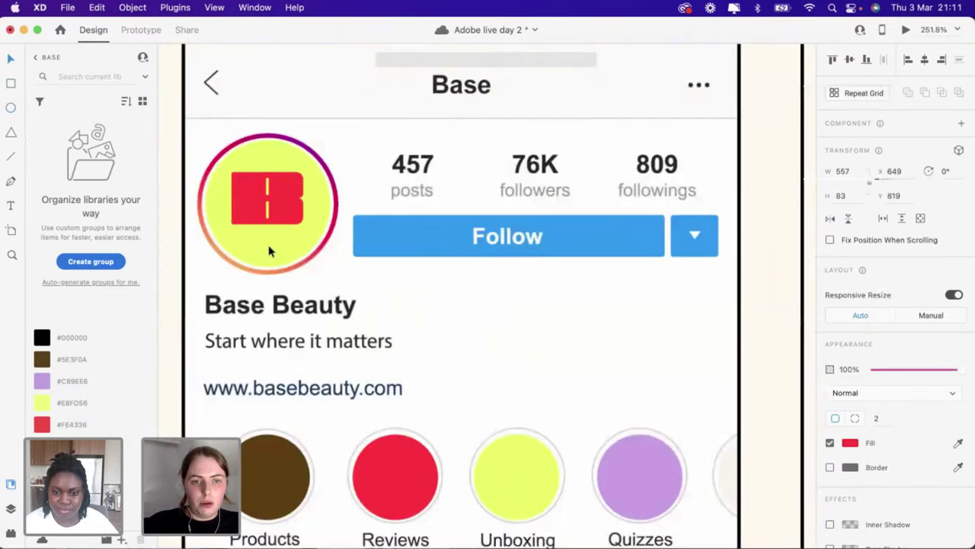
left_click(268, 246)
left_click(217, 213)
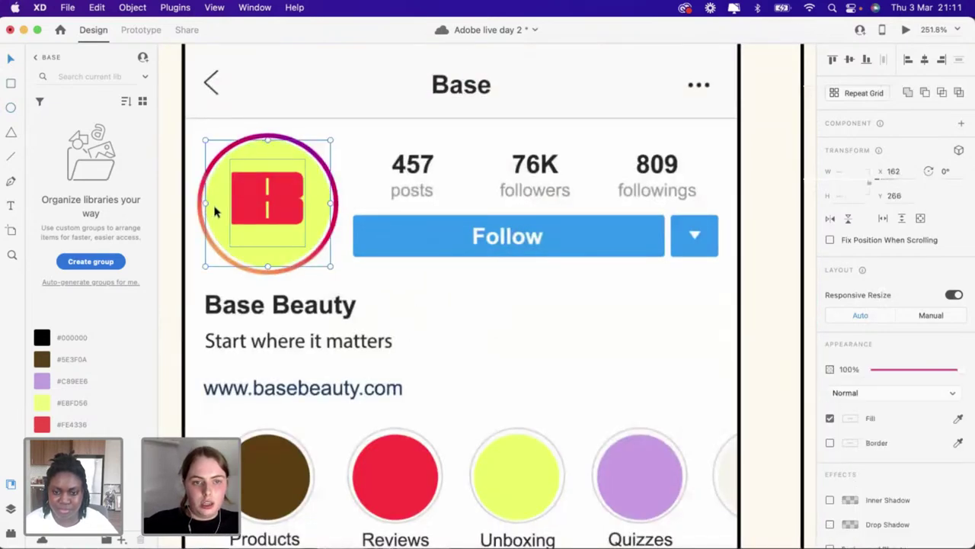
scroll(463, 198, "down", 5)
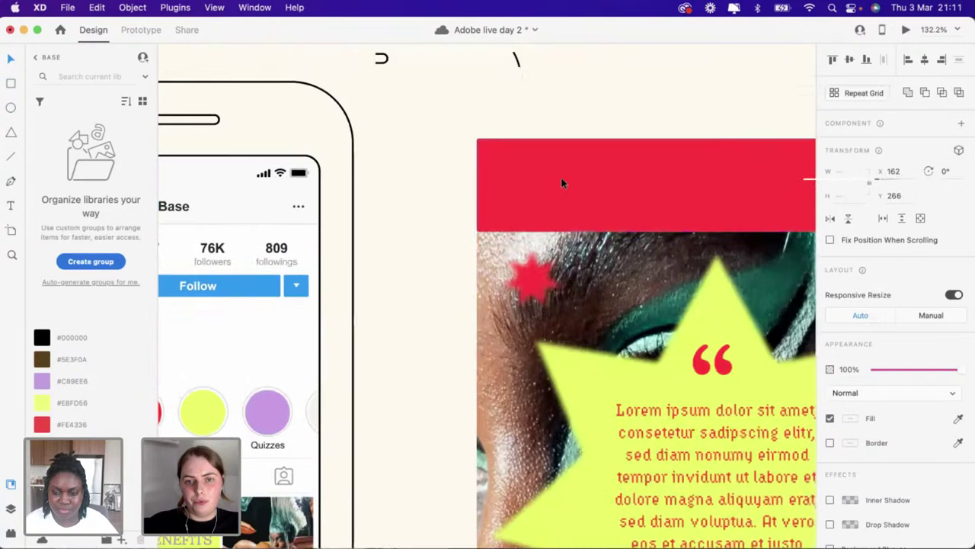
left_click(561, 176)
scroll(561, 176, "up", 3)
key("cmd+v")
left_click_drag(494, 284, 515, 176)
scroll(370, 190, "down", 3)
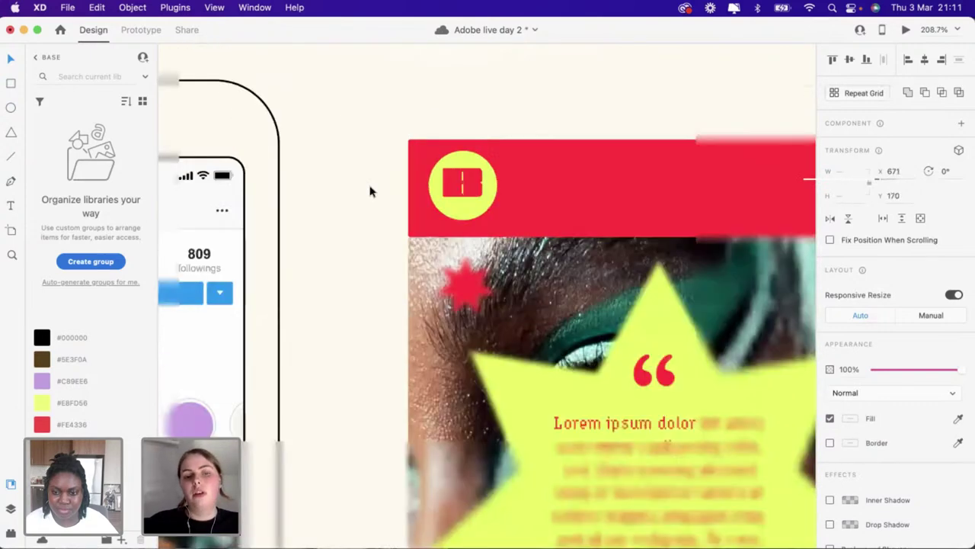
scroll(370, 191, "up", 5)
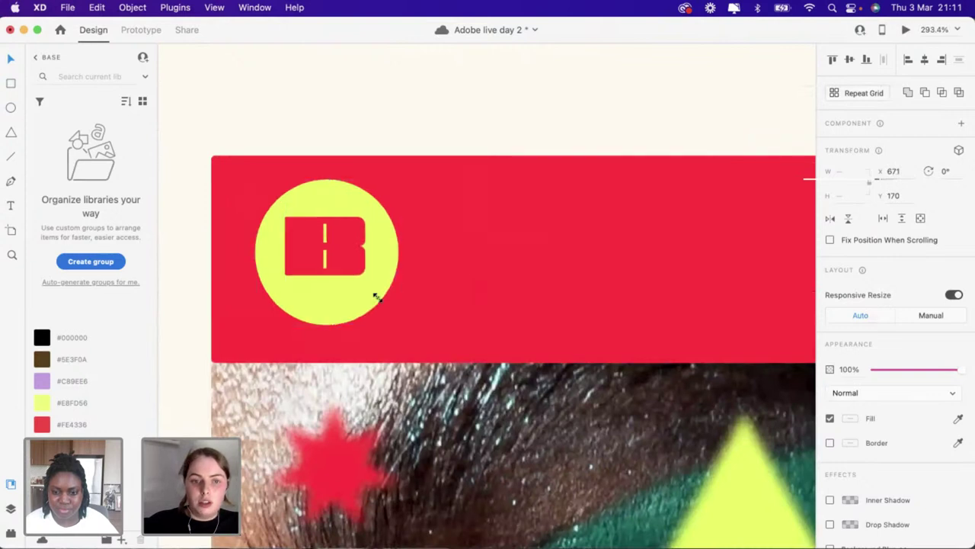
left_click_drag(310, 256, 317, 271)
left_click_drag(331, 236, 330, 239)
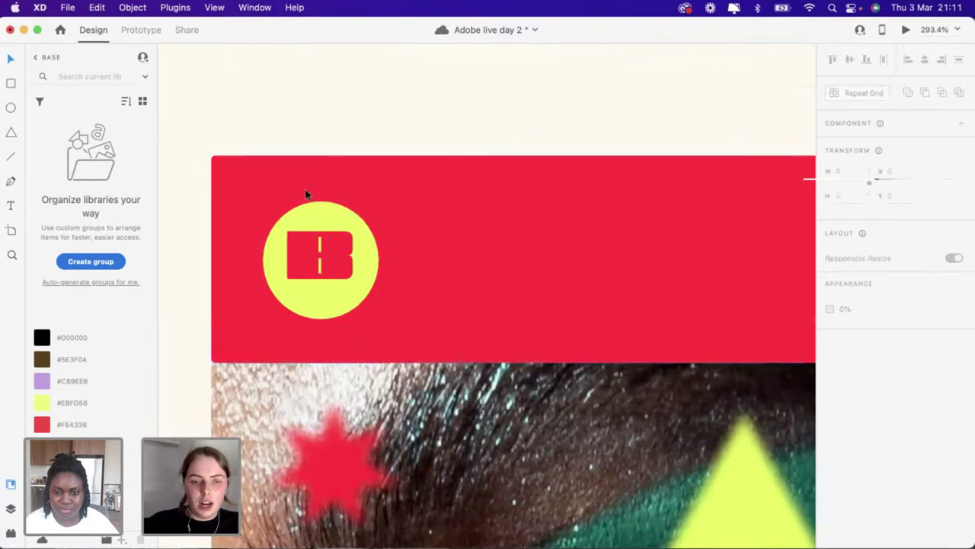
Nudge the B letter up slightly inside the logo circle
scroll(305, 189, "up", 5)
double_click(357, 321)
left_click_drag(359, 333, 359, 328)
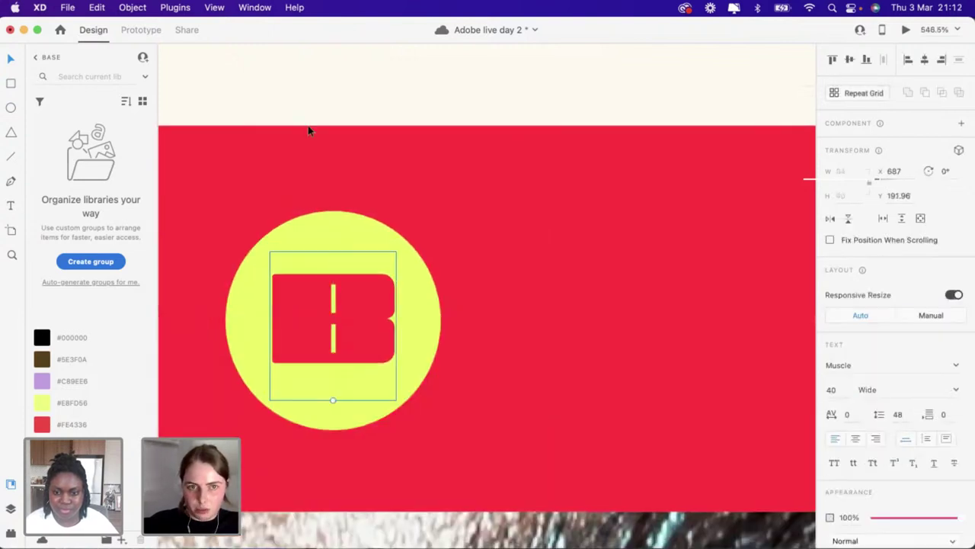
left_click(300, 115)
scroll(301, 114, "down", 10)
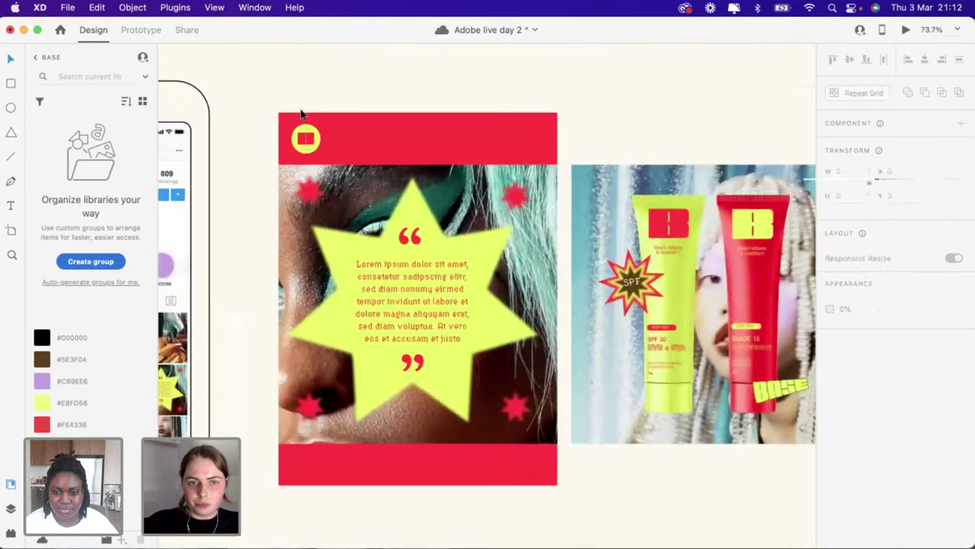
scroll(316, 183, "up", 3)
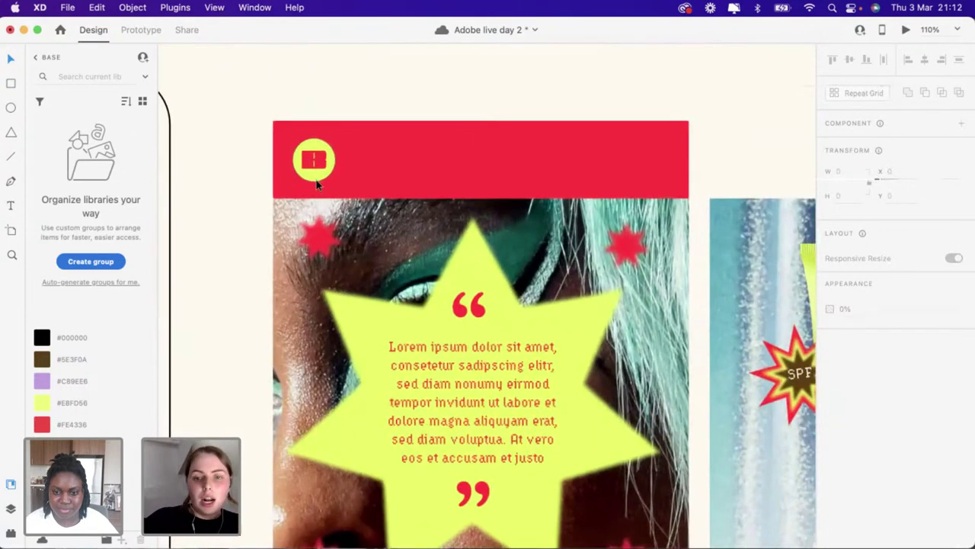
scroll(317, 183, "down", 4)
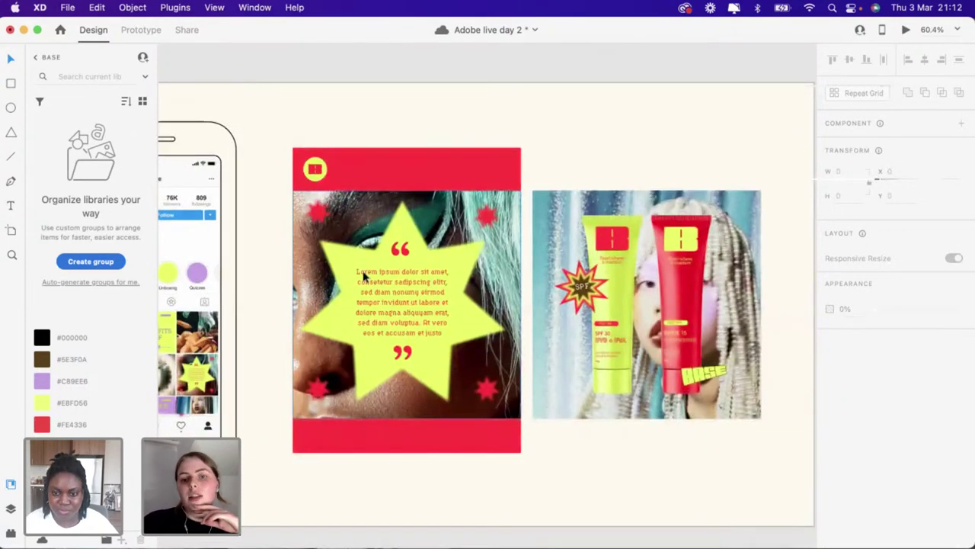
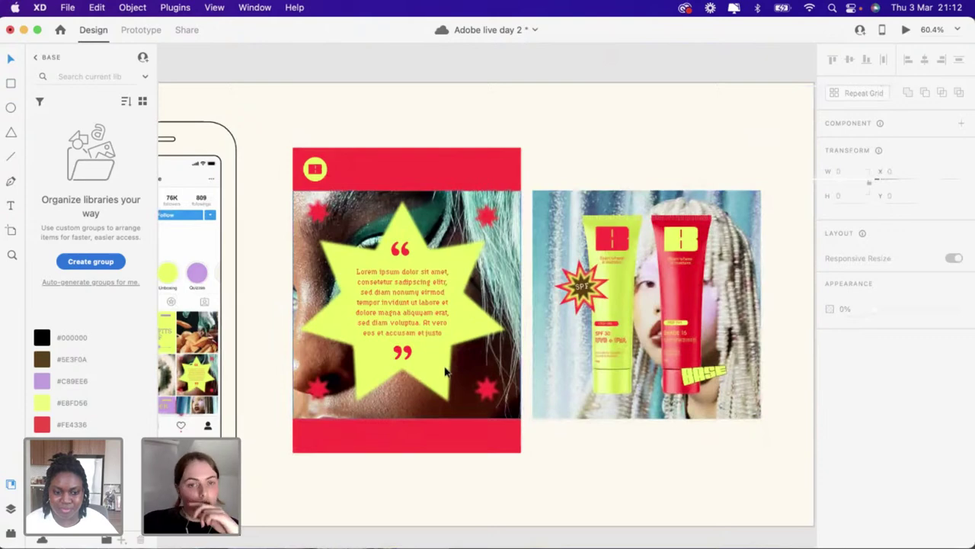
scroll(445, 371, "left", 3)
scroll(446, 371, "up", 1)
scroll(446, 371, "right", 2)
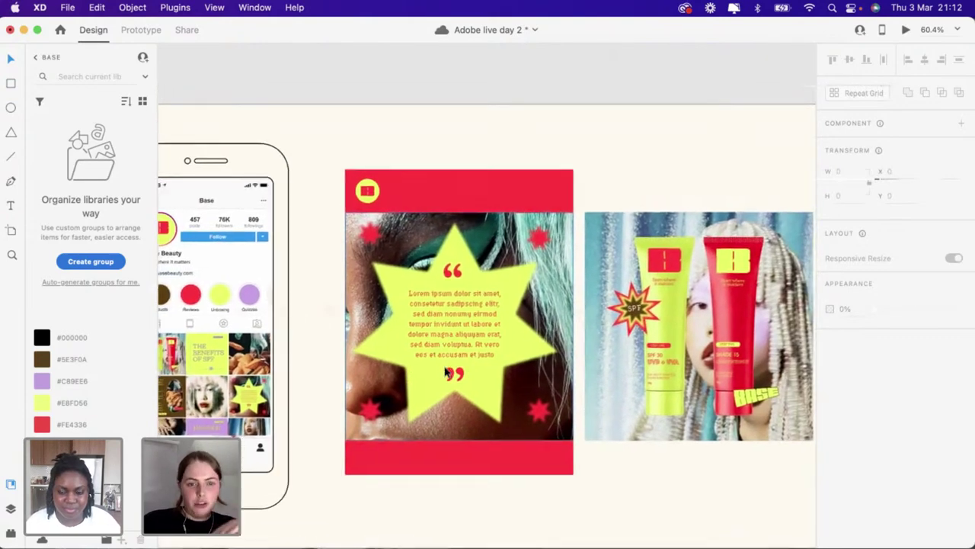
scroll(446, 371, "left", 2)
scroll(446, 371, "up", 1)
scroll(439, 225, "up", 3)
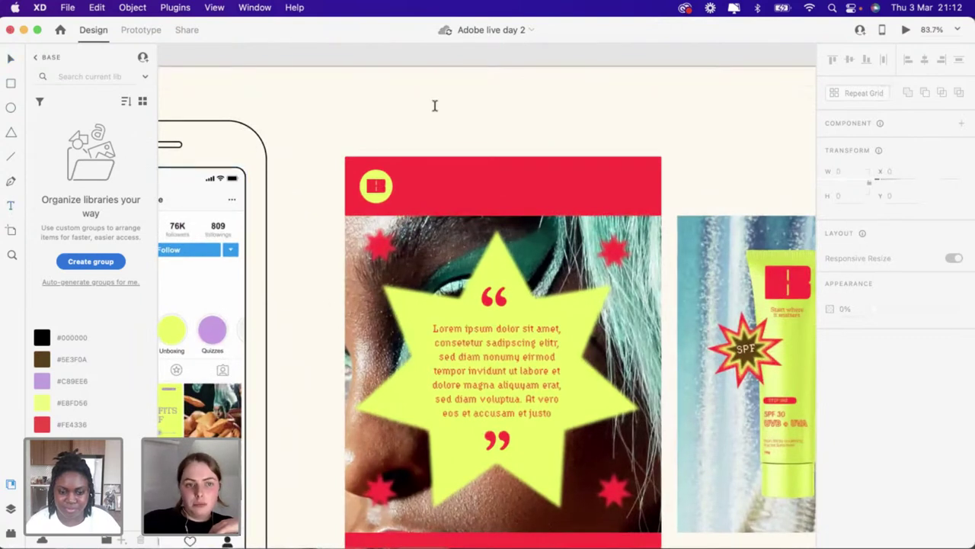
left_click(434, 105)
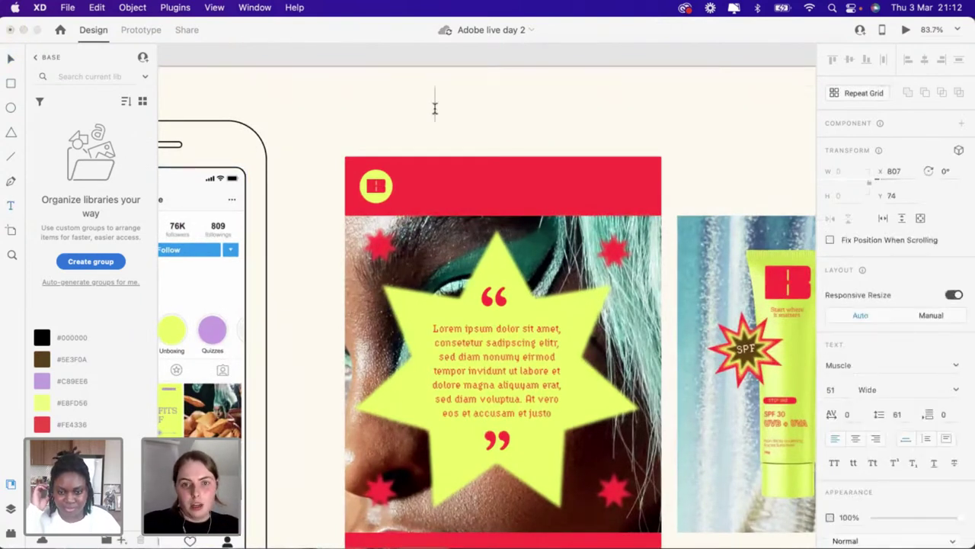
type("a")
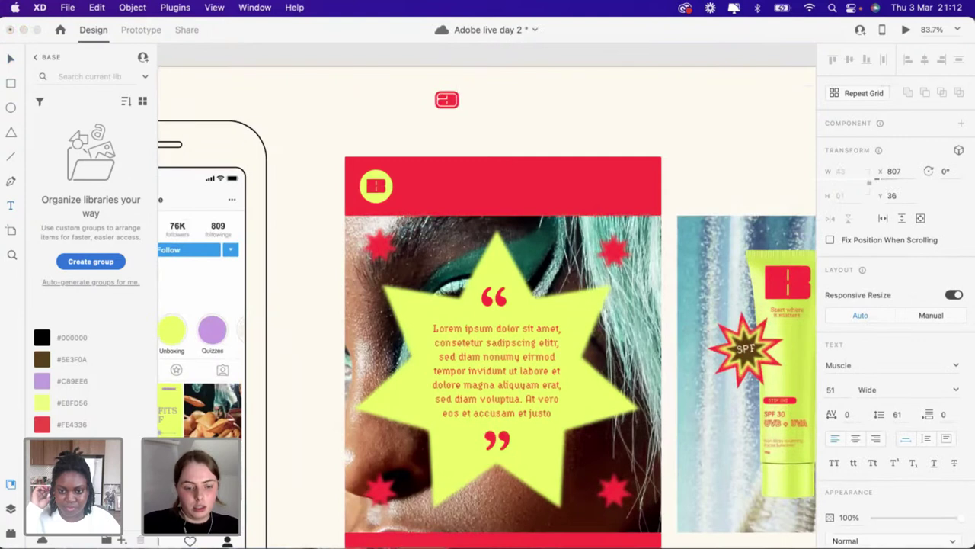
type("base")
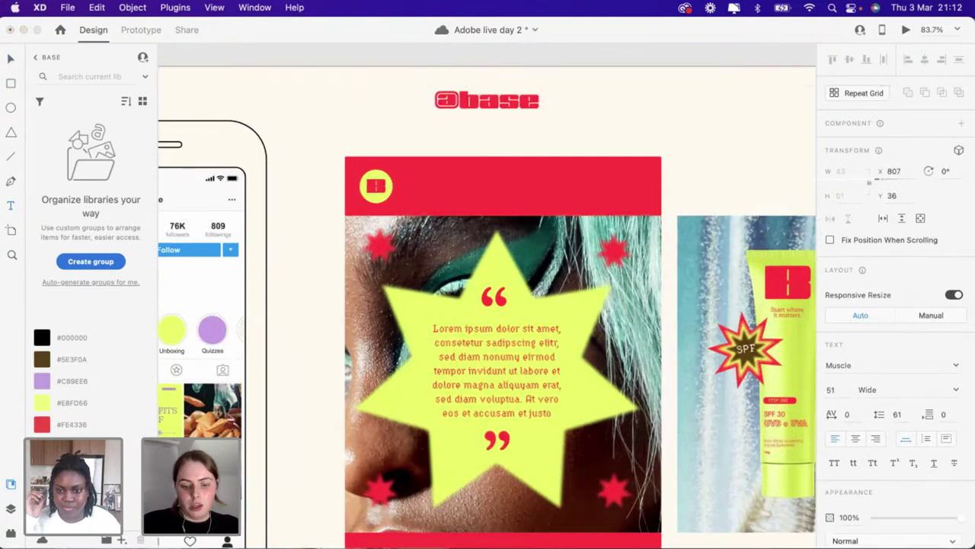
type("bea")
key("BackSpace")
key("BackSpace")
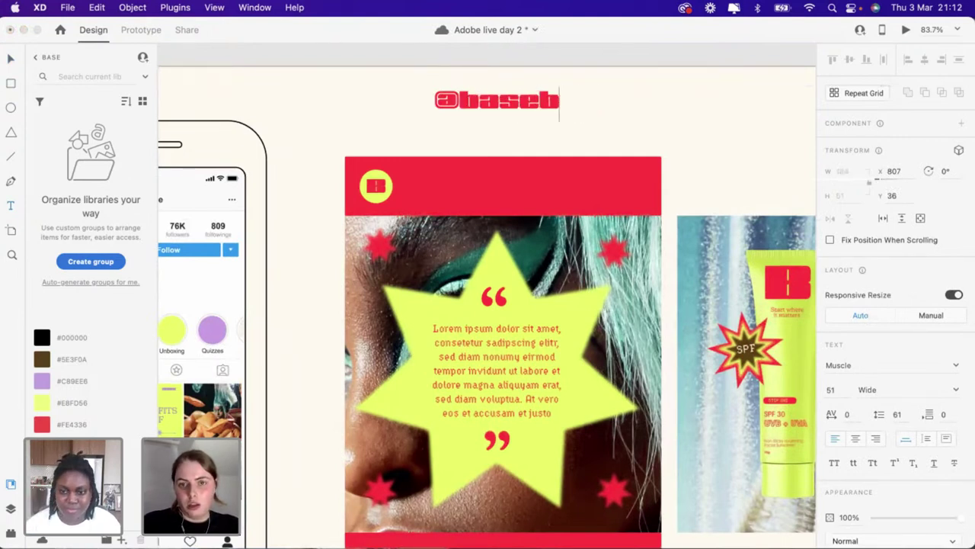
type("a")
key("BackSpace")
type("eauty")
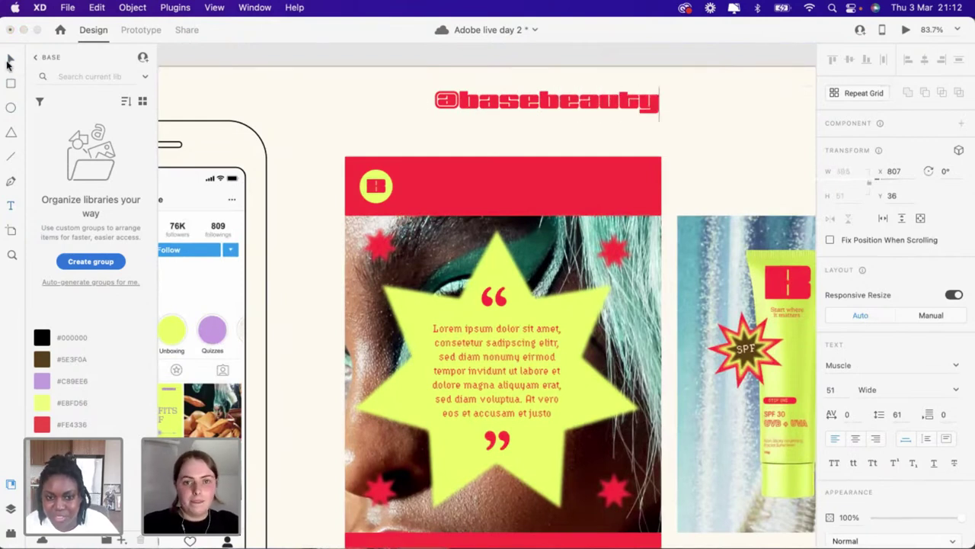
left_click(8, 63)
scroll(436, 115, "up", 5)
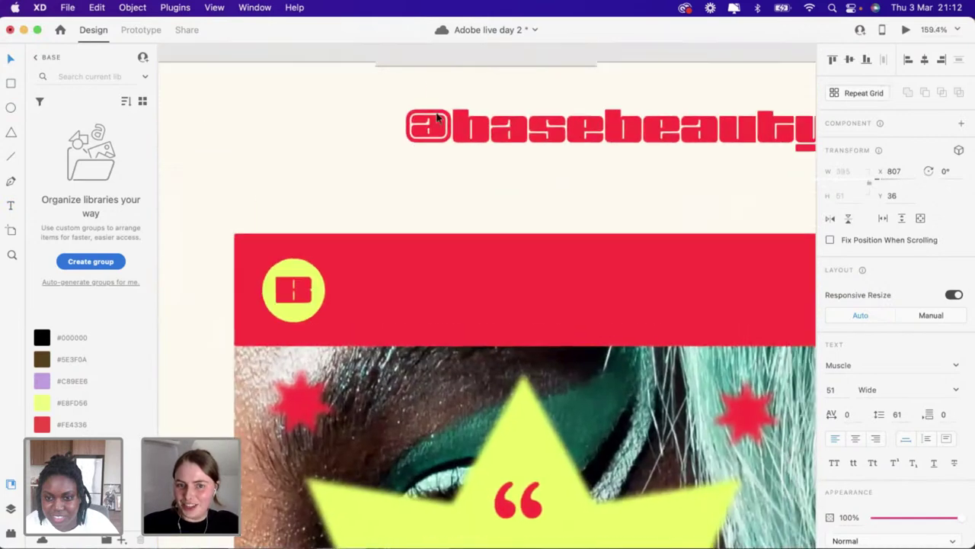
scroll(500, 233, "down", 3)
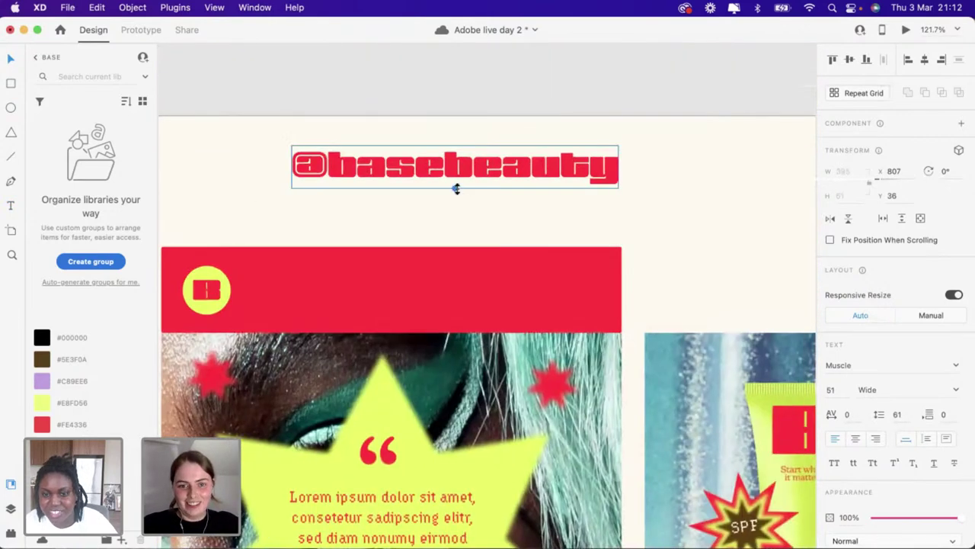
left_click_drag(456, 185, 455, 167)
left_click(868, 367)
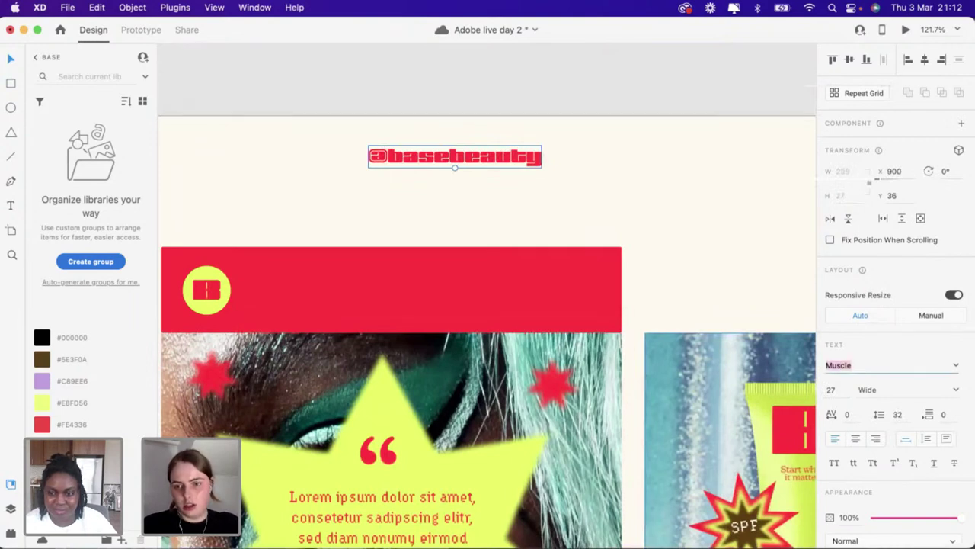
type("KansasNew")
key("Return")
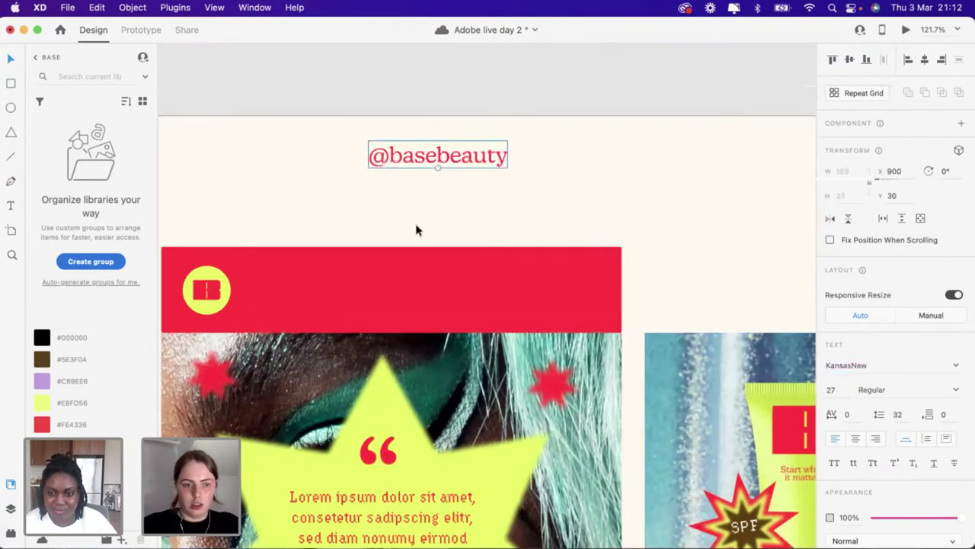
left_click(42, 405)
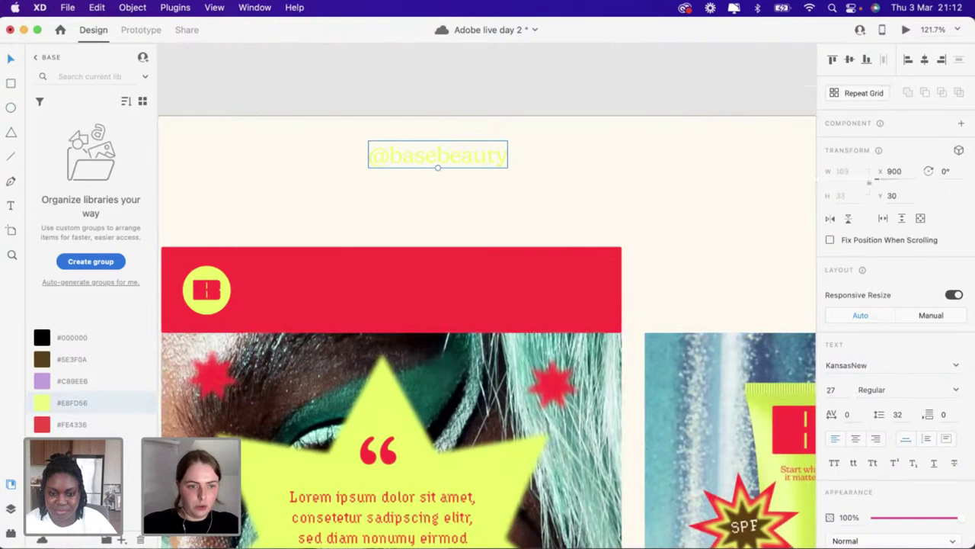
left_click_drag(449, 154, 332, 287)
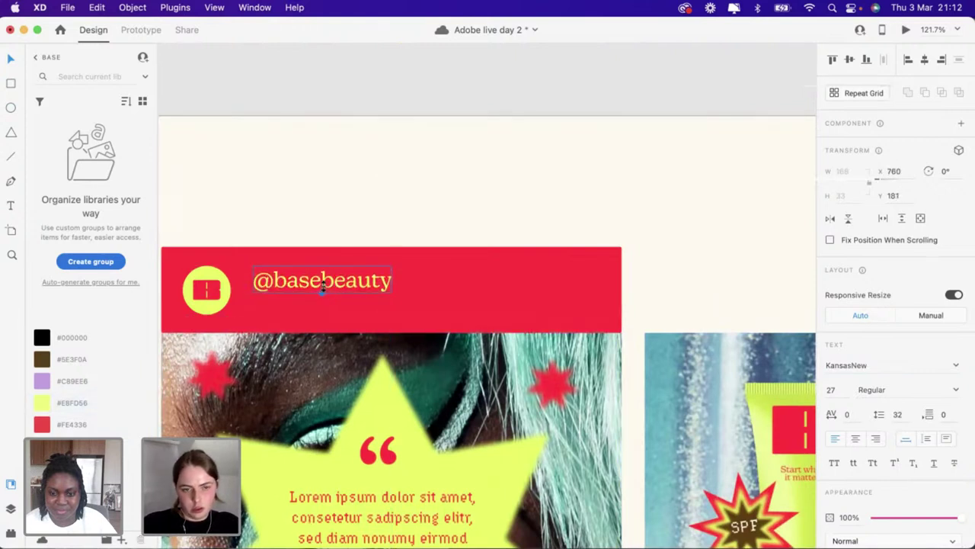
key("super+z")
scroll(322, 280, "up", 5)
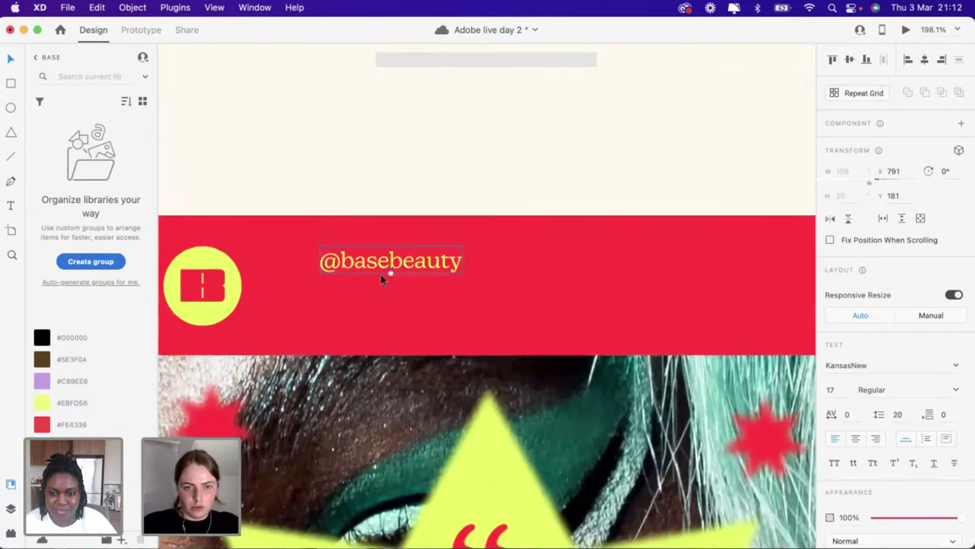
left_click_drag(383, 277, 382, 317)
double_click(382, 315)
type("L")
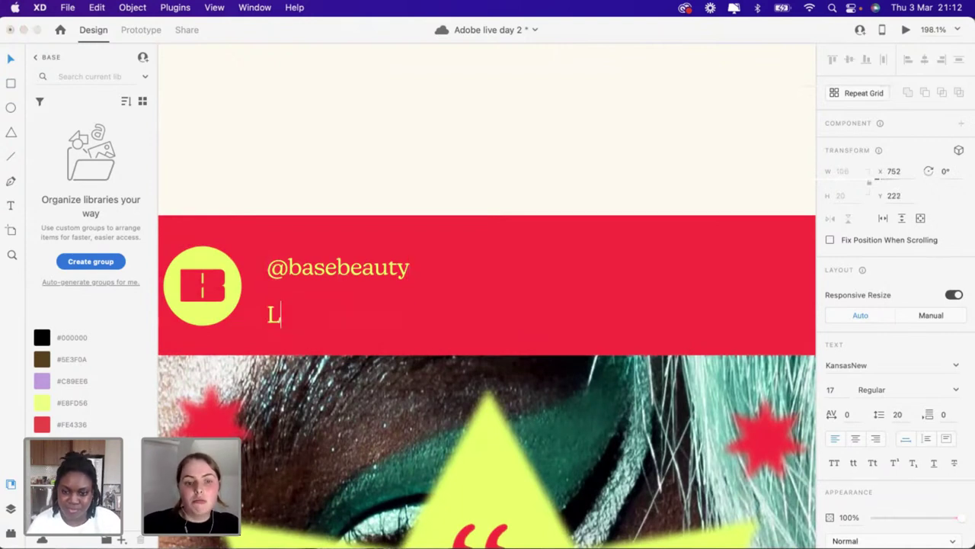
type("ondon")
left_click(12, 62)
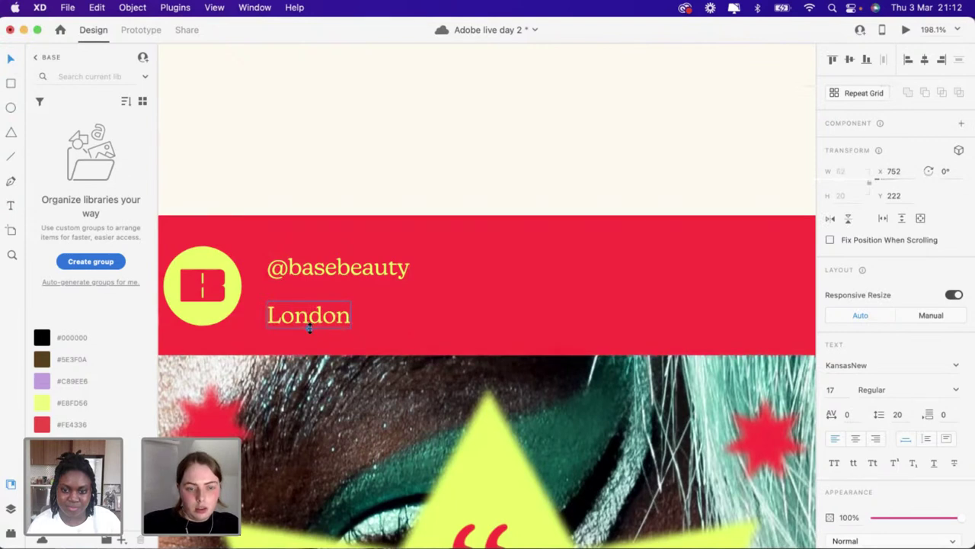
left_click_drag(309, 327, 308, 324)
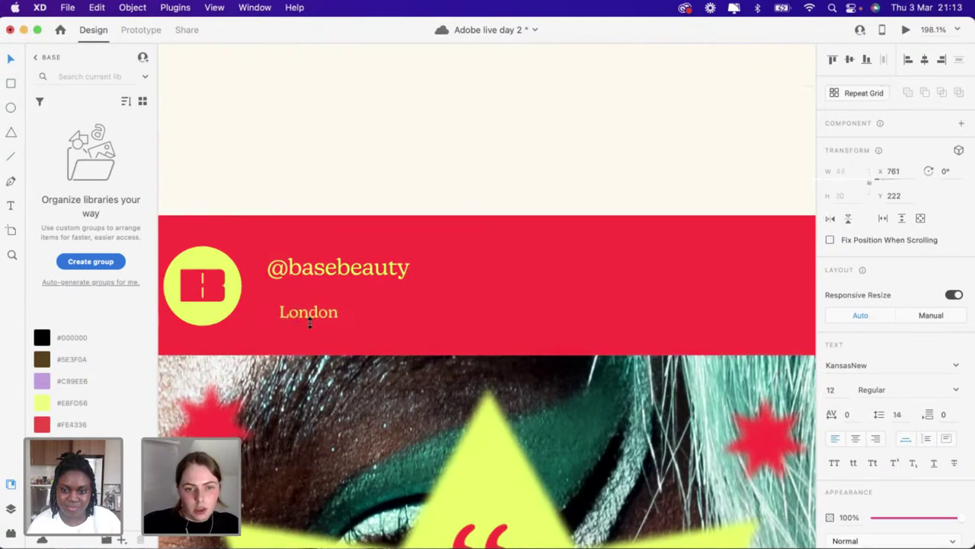
left_click(866, 367)
type("ITC Avant Garde Gothic Pro")
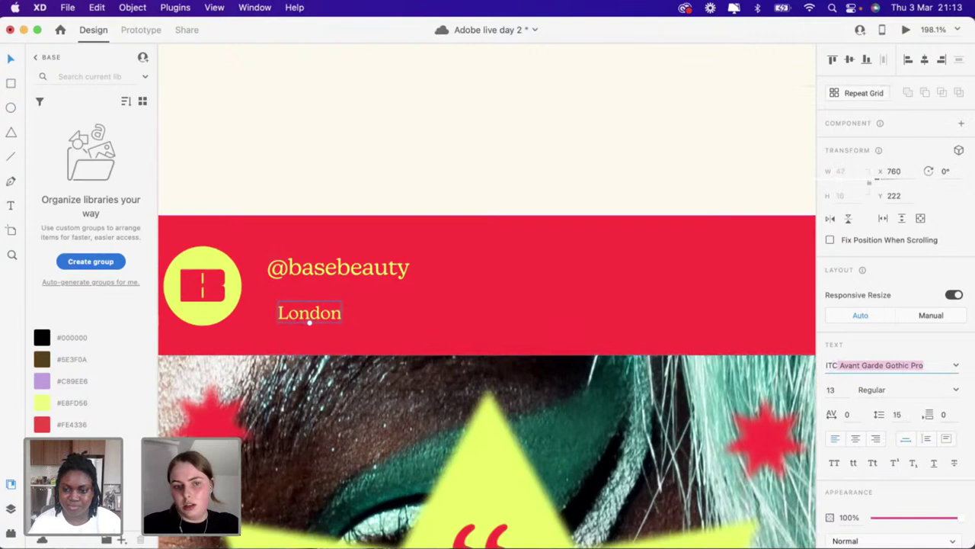
key("Return")
left_click(887, 390)
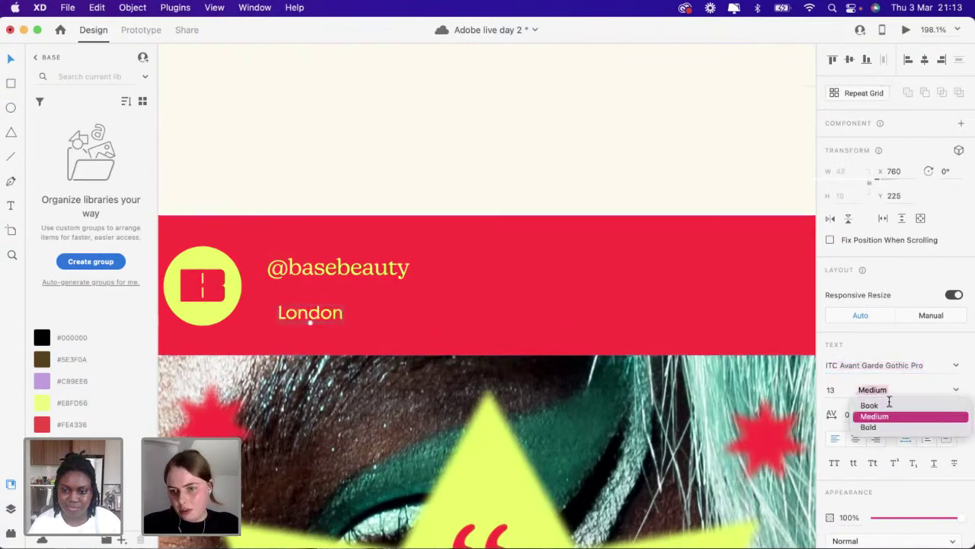
left_click(884, 405)
left_click_drag(314, 316, 308, 299)
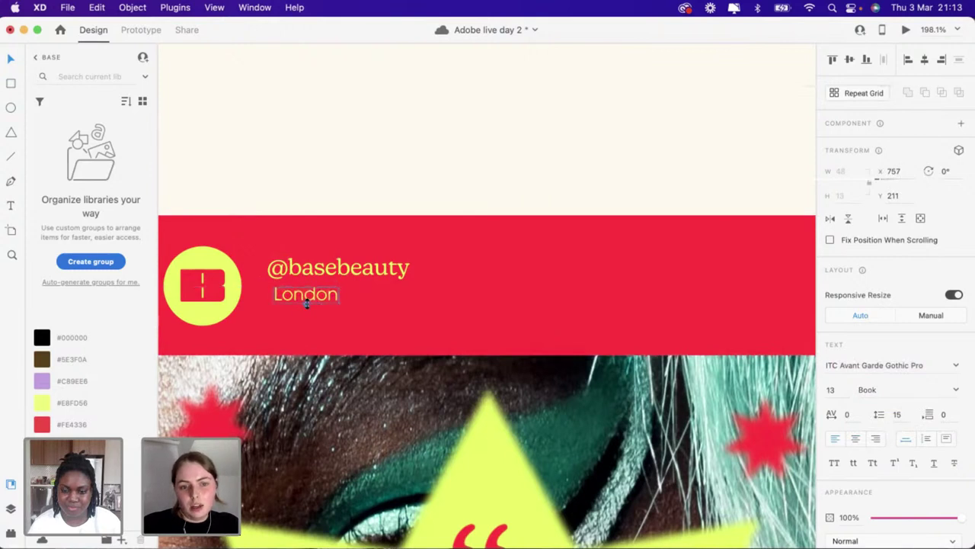
key("super+shift+comma")
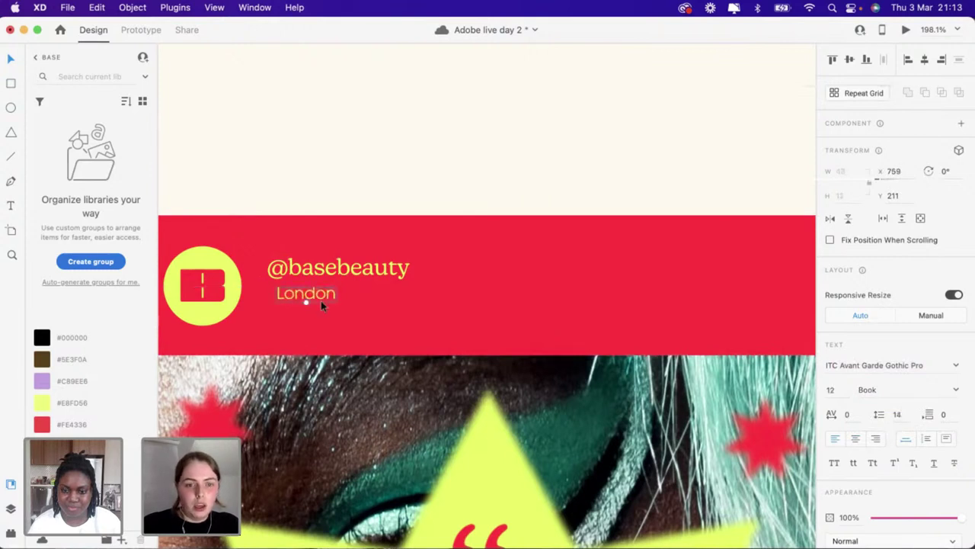
left_click_drag(320, 300, 313, 300)
left_click(320, 269, "shift")
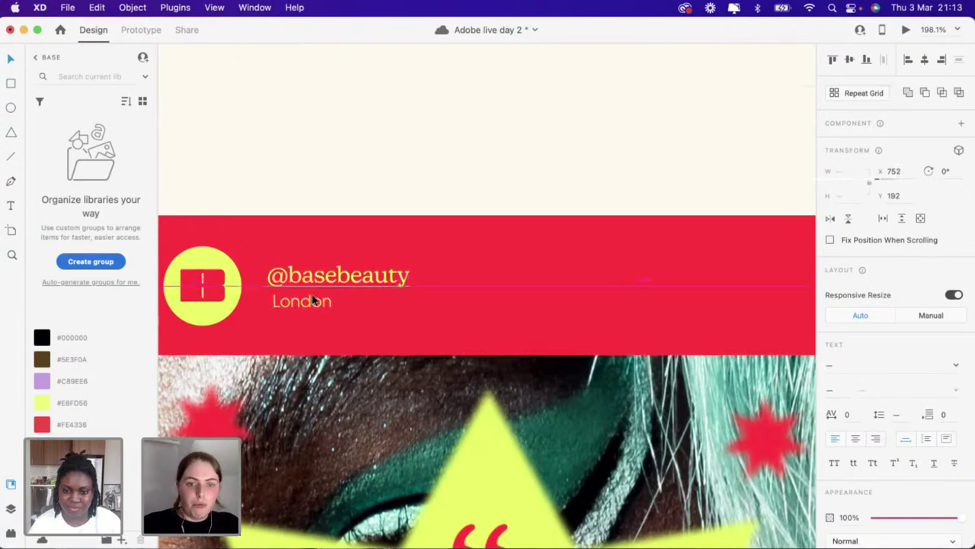
left_click(305, 179)
scroll(313, 187, "down", 3)
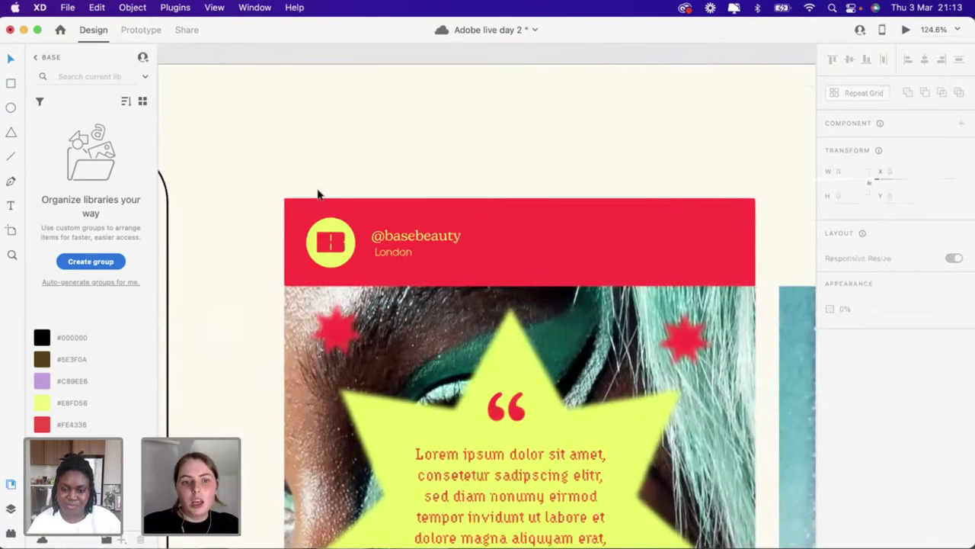
scroll(340, 223, "up", 1)
scroll(335, 225, "down", 4)
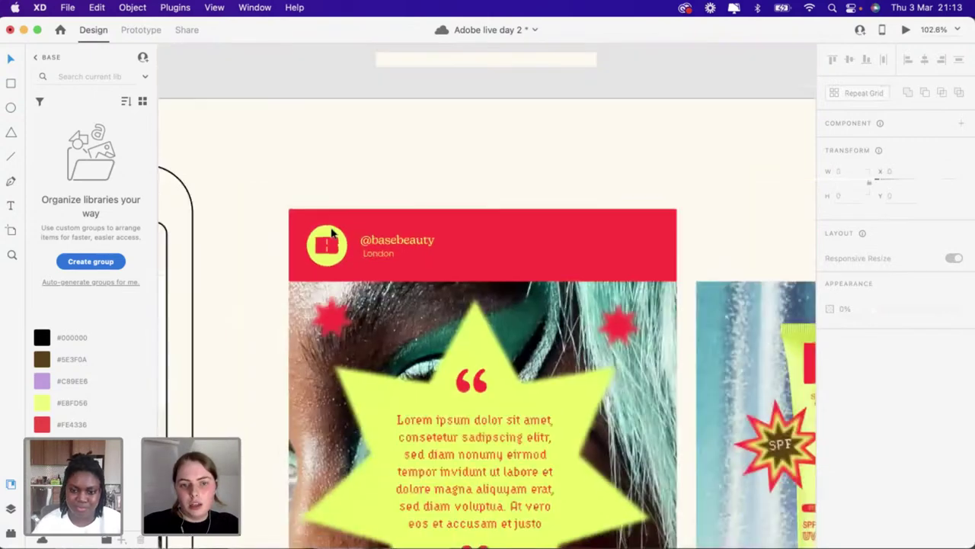
left_click(383, 221)
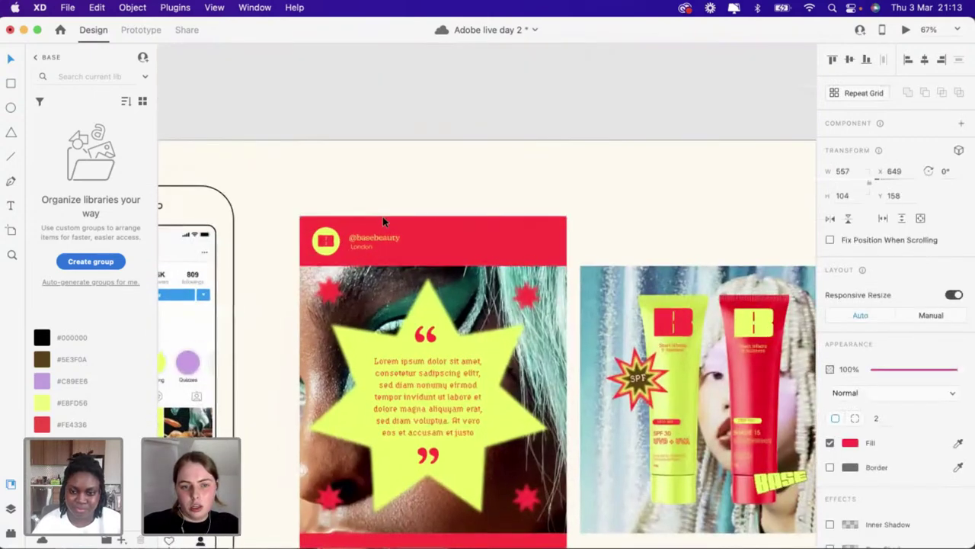
scroll(382, 220, "up", 3)
left_click(349, 267)
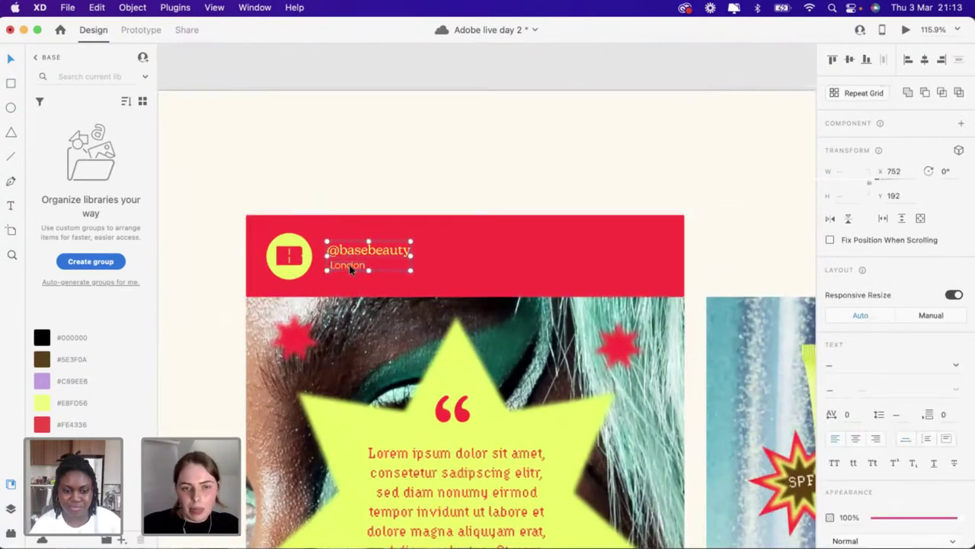
left_click_drag(350, 267, 350, 262)
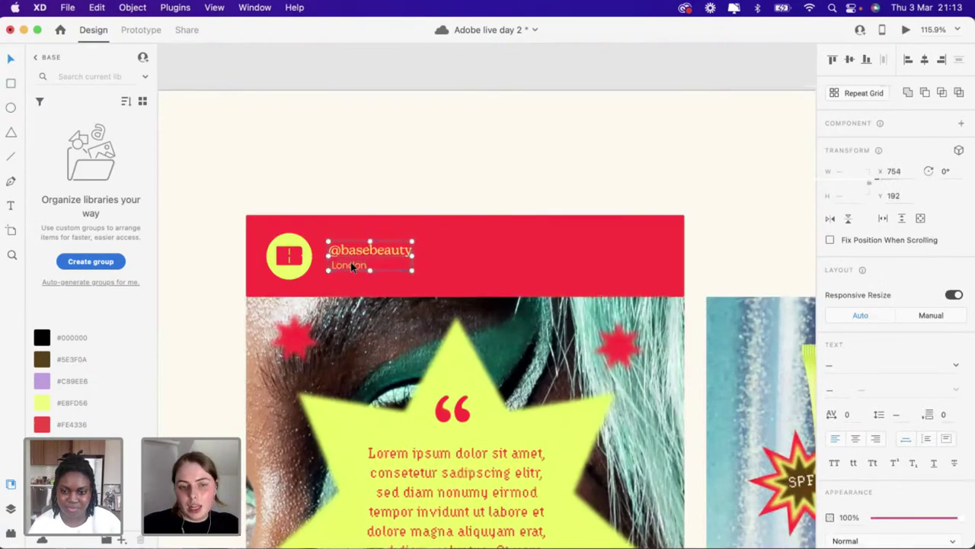
left_click(333, 199)
scroll(333, 198, "down", 5)
scroll(348, 455, "up", 3)
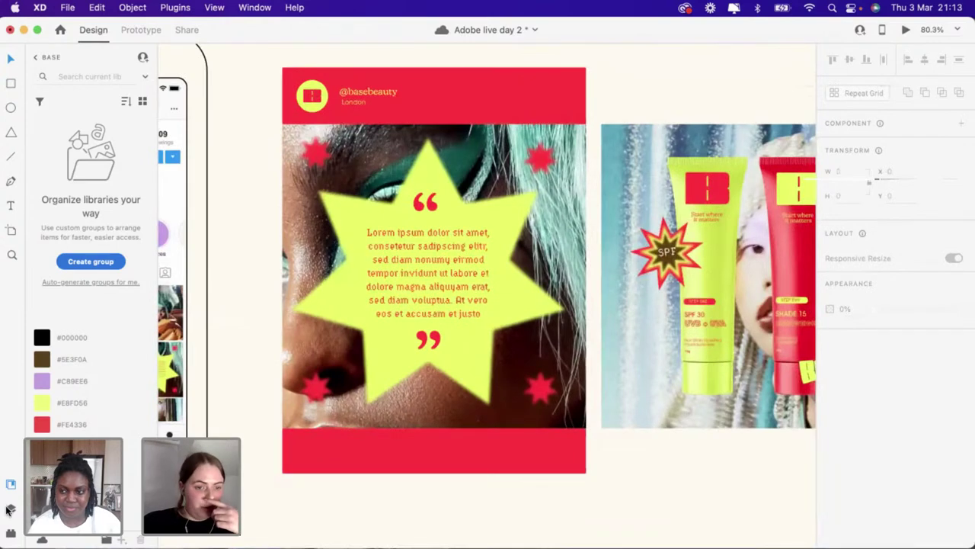
Insert the ios-heart-empty icon from the Icons 4 Design plugin above the phone mockup
left_click(10, 509)
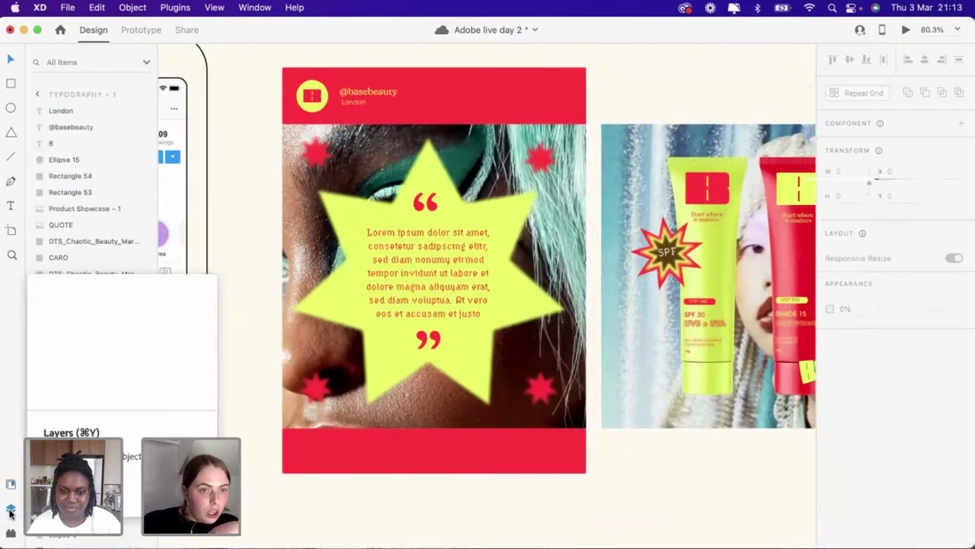
left_click(10, 533)
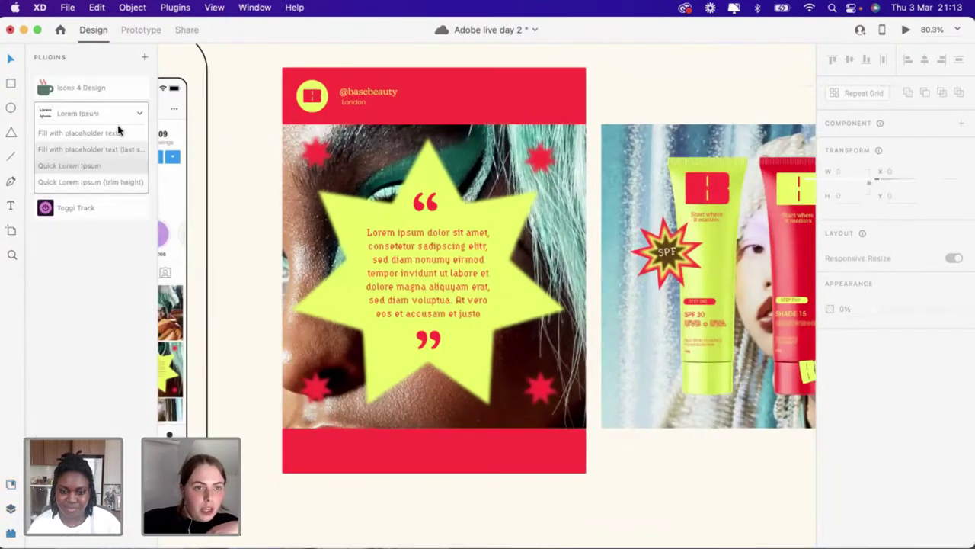
left_click(103, 92)
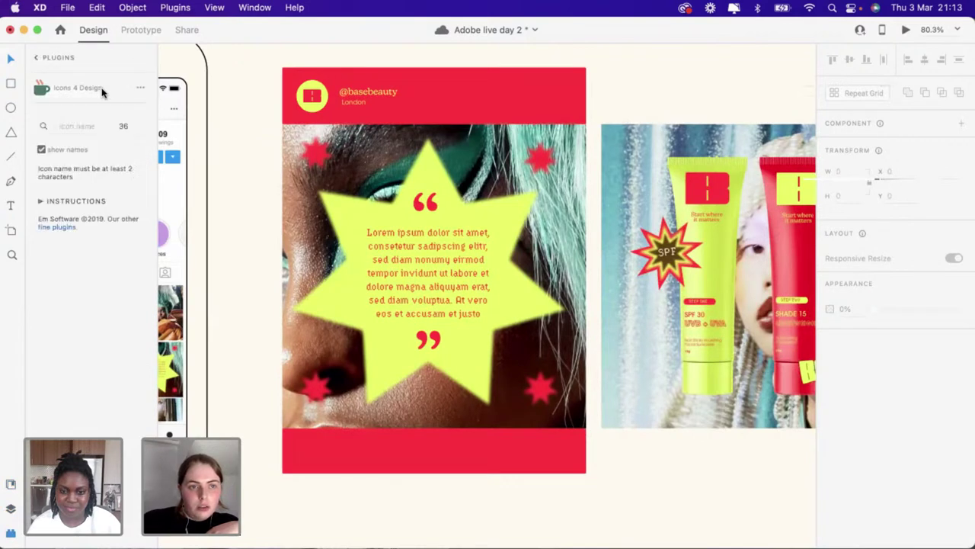
left_click(90, 126)
type("heart")
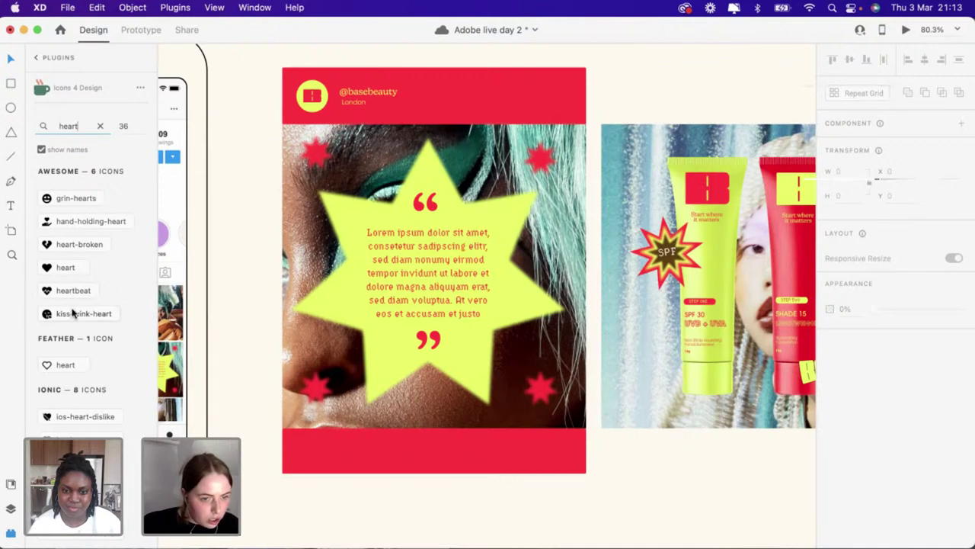
scroll(73, 313, "down", 2)
left_click(96, 378)
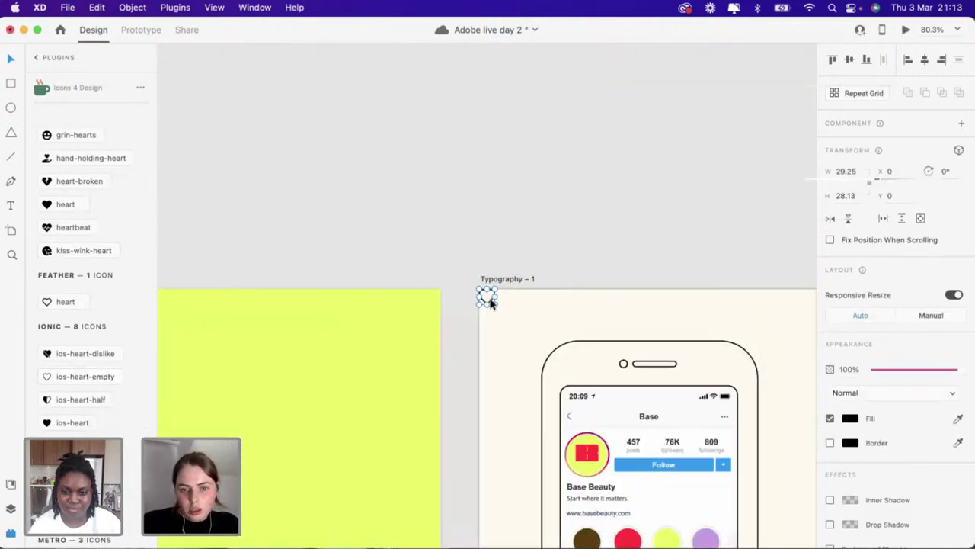
left_click_drag(754, 343, 768, 329)
scroll(769, 329, "right", 5)
scroll(769, 329, "down", 3)
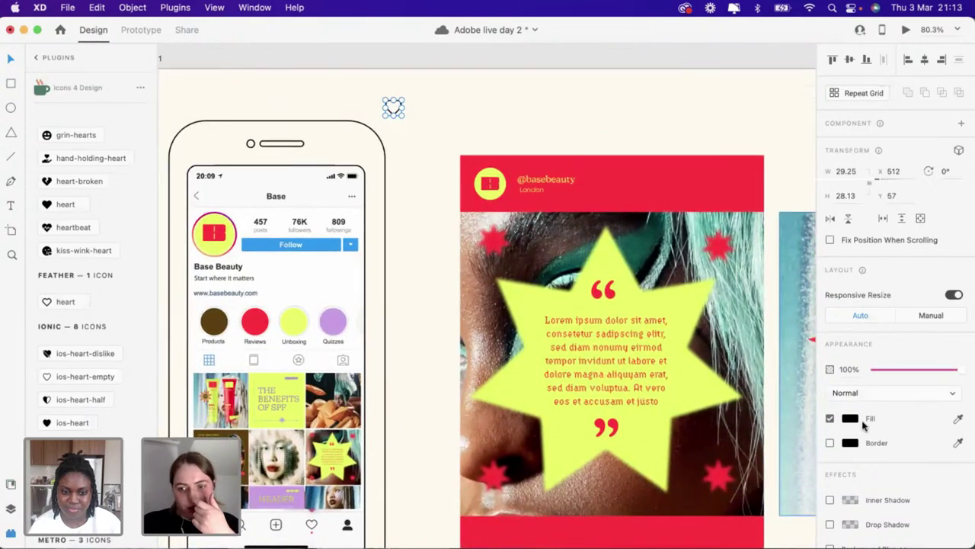
Fill the heart icon with the poster yellow swatch
left_click(850, 418)
left_click(730, 500)
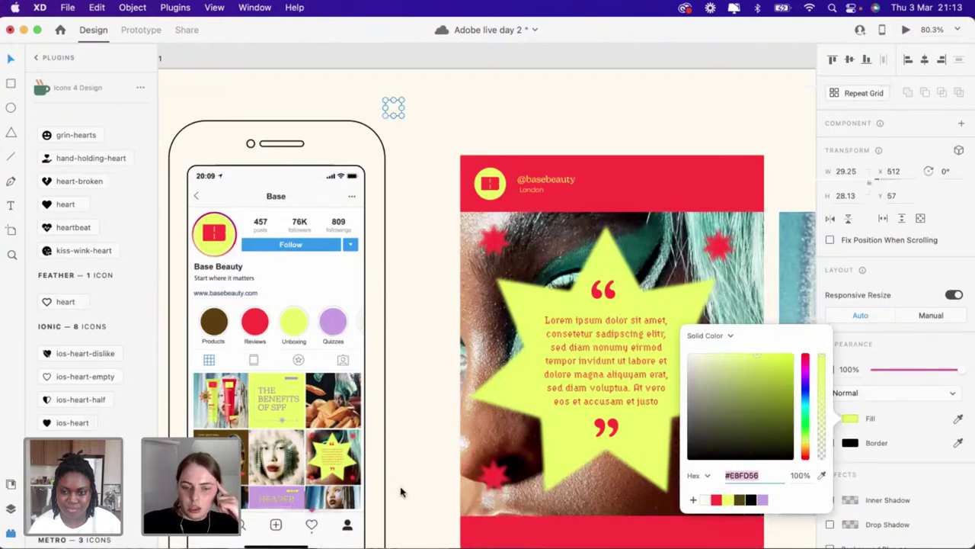
left_click_drag(402, 491, 386, 87)
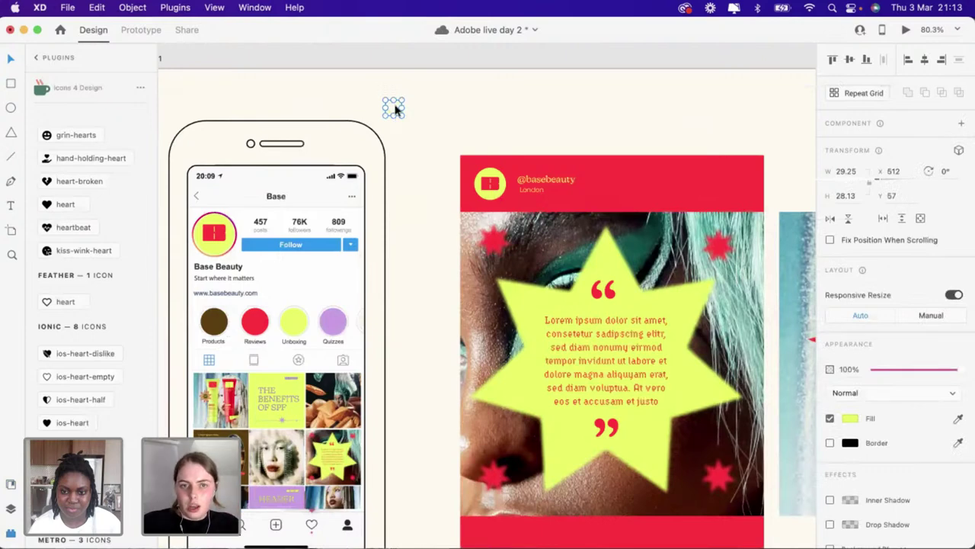
Place the heart at the left of the post's bottom red bar, shrunk to about 24×23
scroll(393, 111, "up", 5)
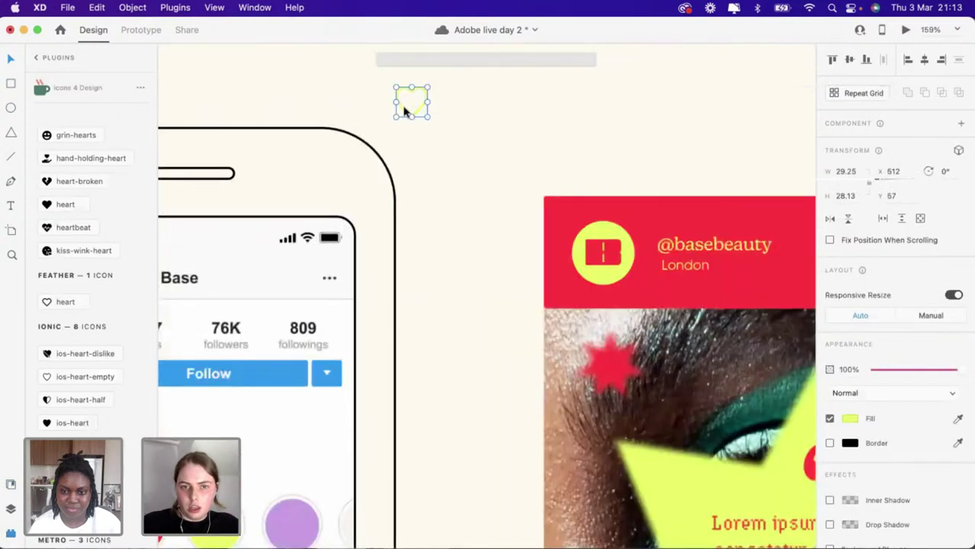
left_click_drag(411, 102, 577, 392)
scroll(577, 391, "down", 5)
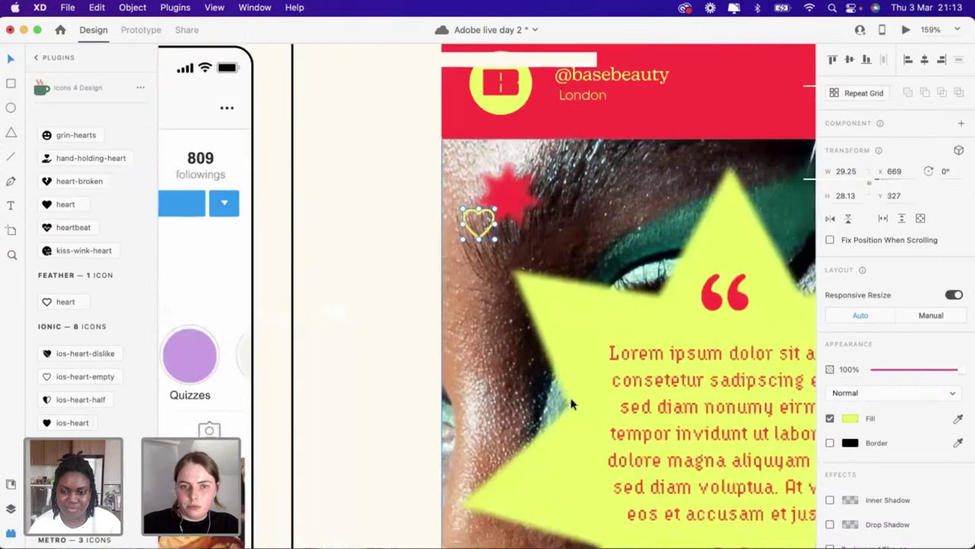
scroll(572, 404, "down", 2)
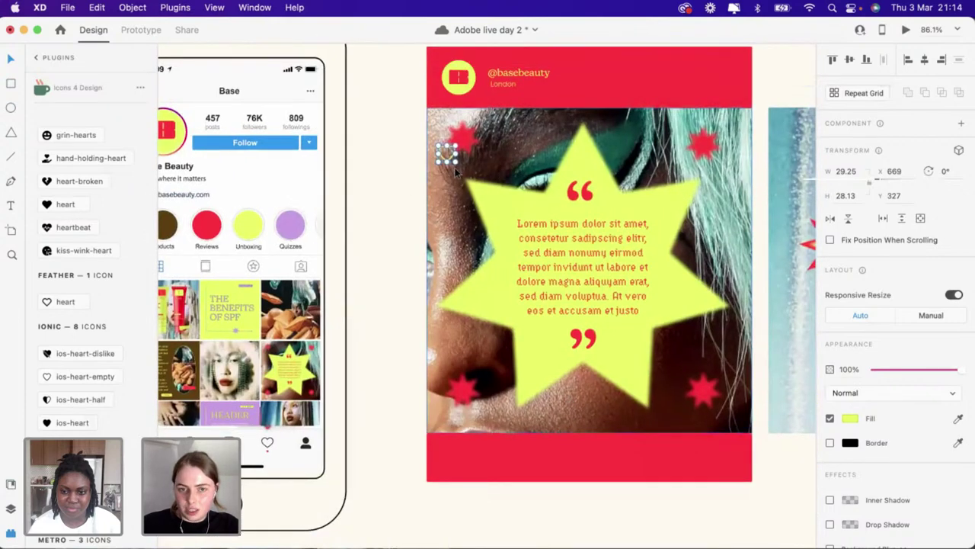
scroll(455, 174, "up", 3)
left_click_drag(442, 152, 446, 466)
scroll(445, 468, "up", 3)
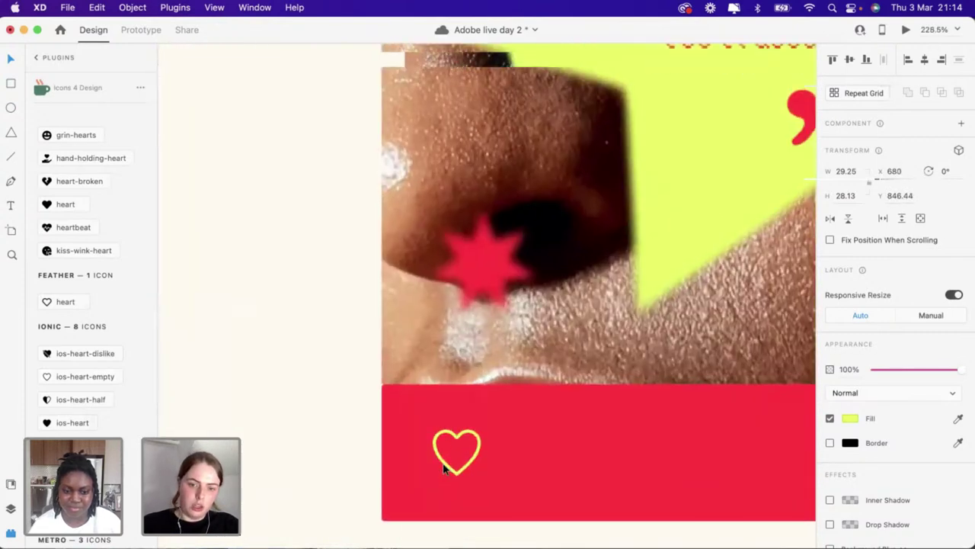
scroll(444, 468, "down", 4)
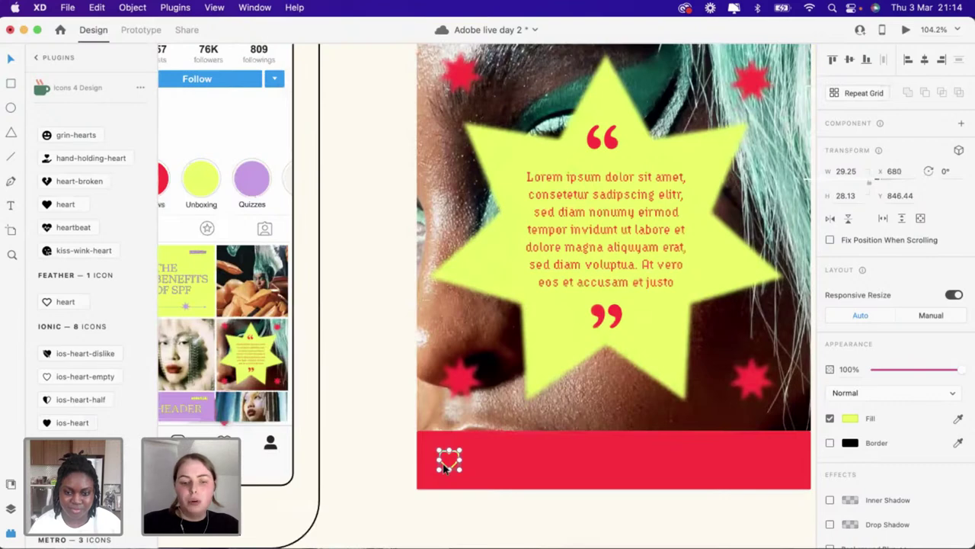
scroll(461, 471, "up", 3)
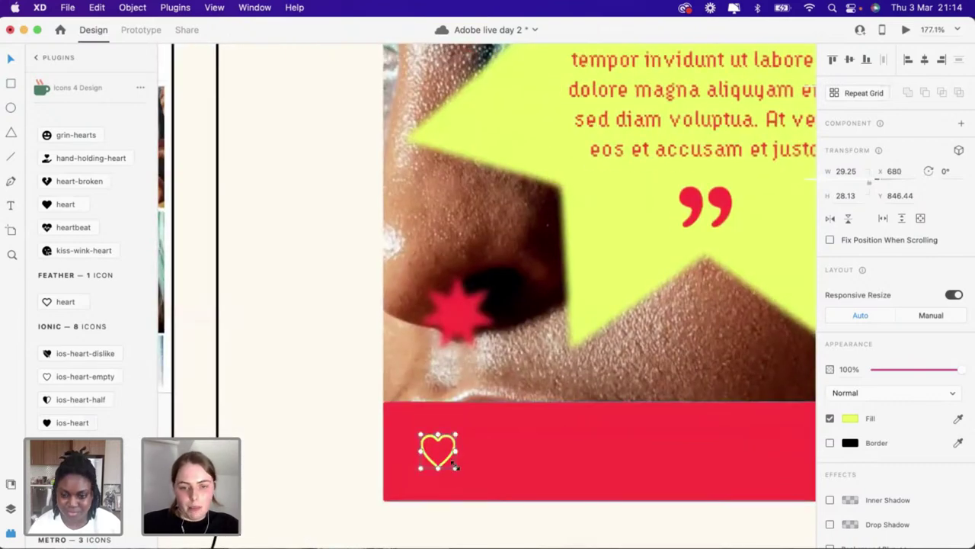
left_click_drag(455, 468, 437, 466)
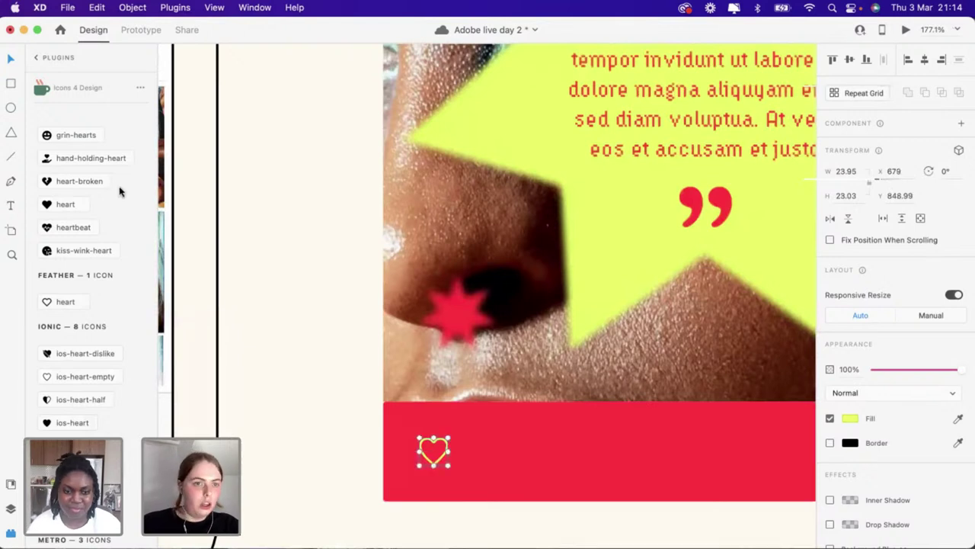
Replace the heart search with 'speech bubble', then 'comment', listing comment icons
scroll(120, 191, "up", 3)
scroll(114, 183, "up", 2)
left_click(98, 126)
key("BackSpace")
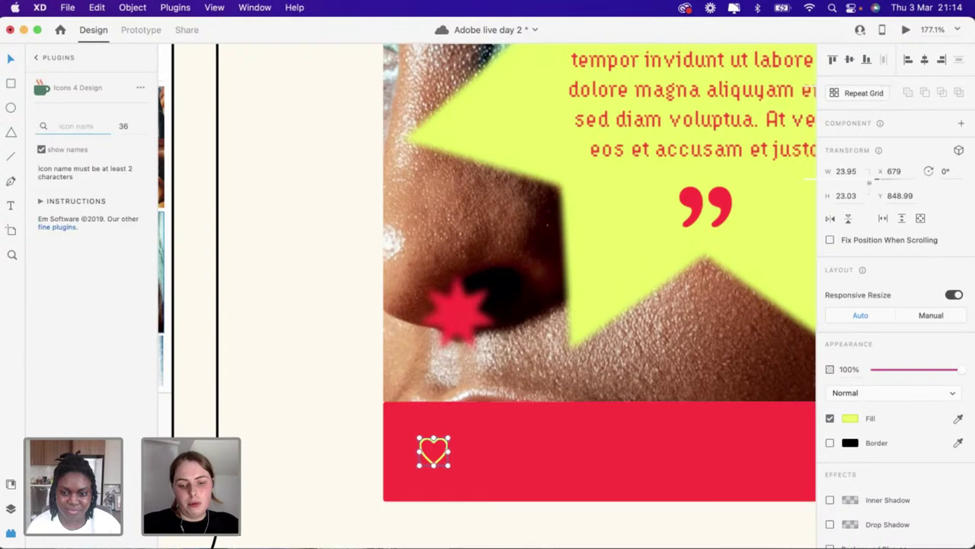
type("speech b")
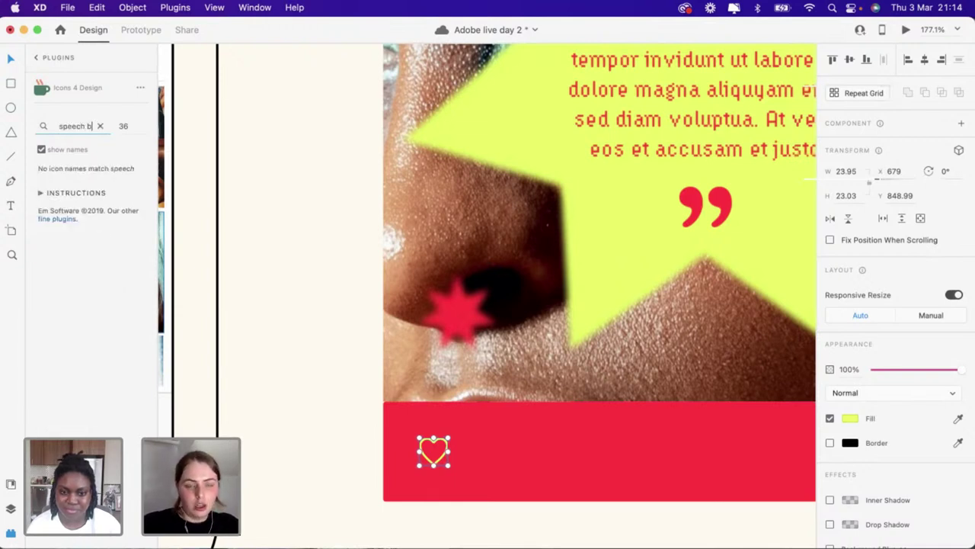
type("ubbl")
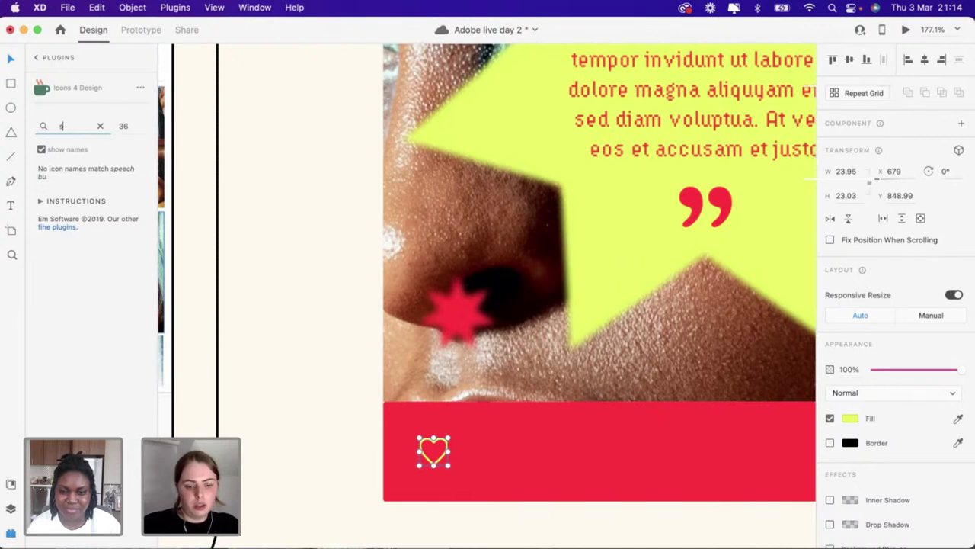
key("BackSpace")
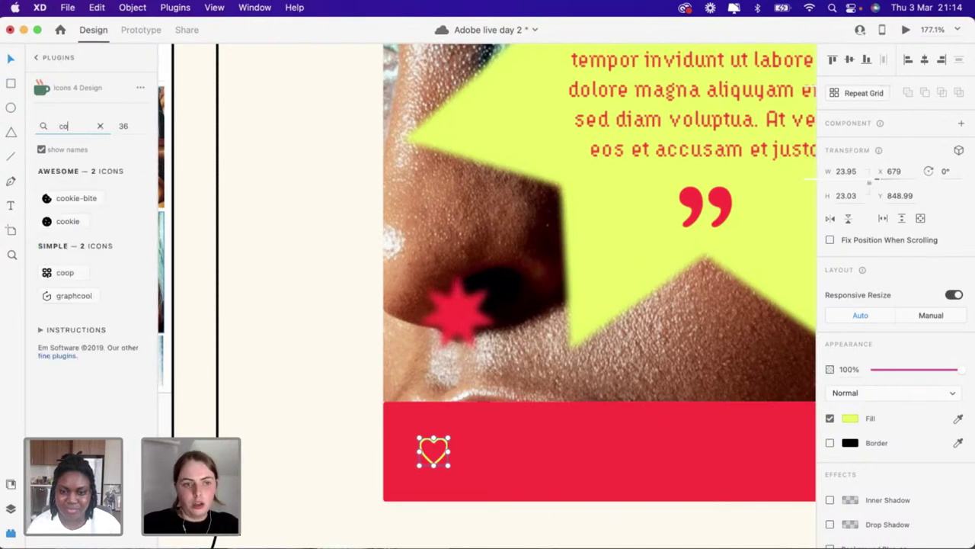
type("comment")
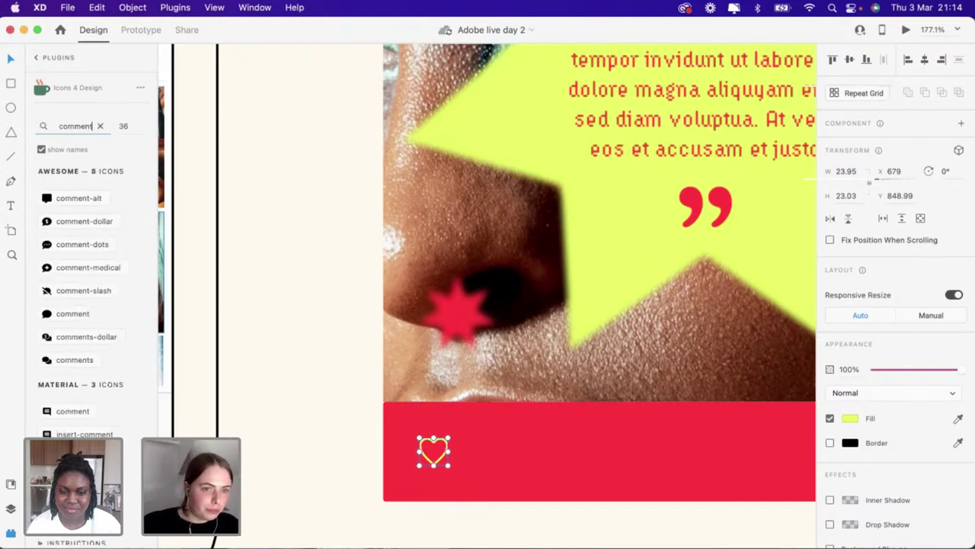
scroll(70, 300, "down", 2)
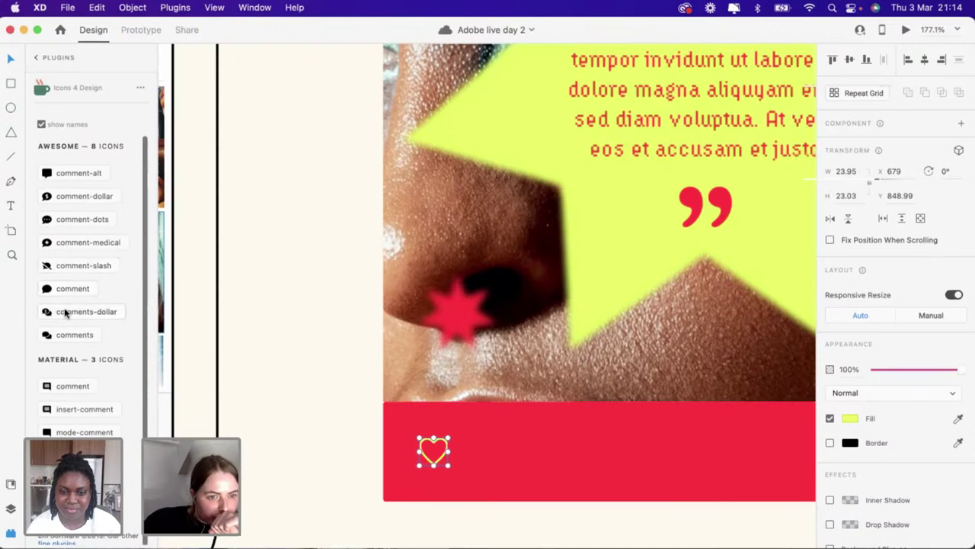
Add the comment icon beside the heart, shrink it, enable Border and disable Fill
left_click(63, 289)
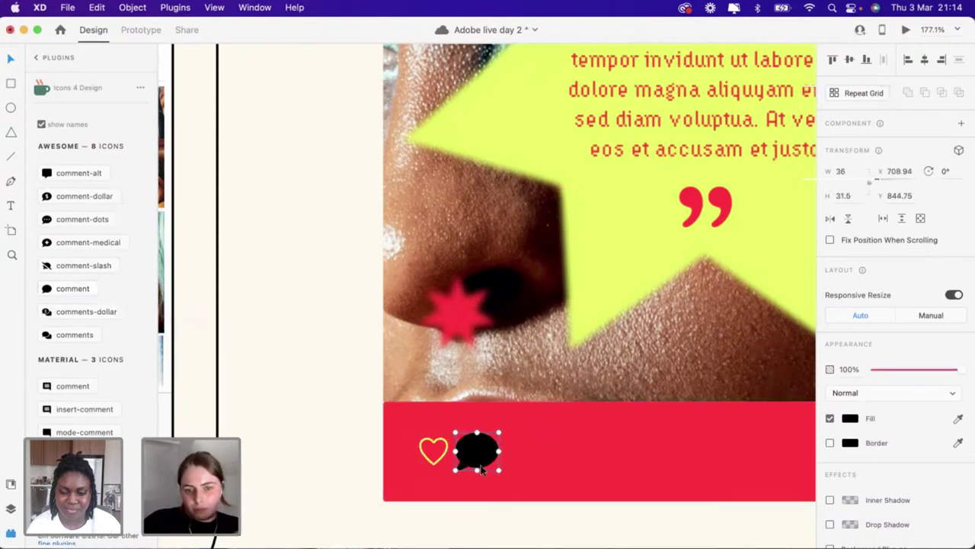
scroll(480, 470, "up", 3)
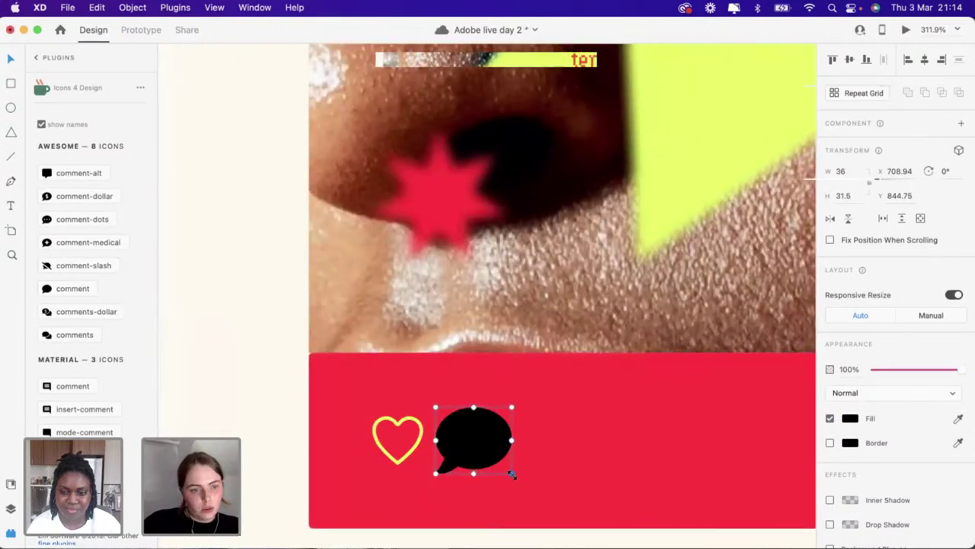
left_click_drag(499, 463, 500, 463)
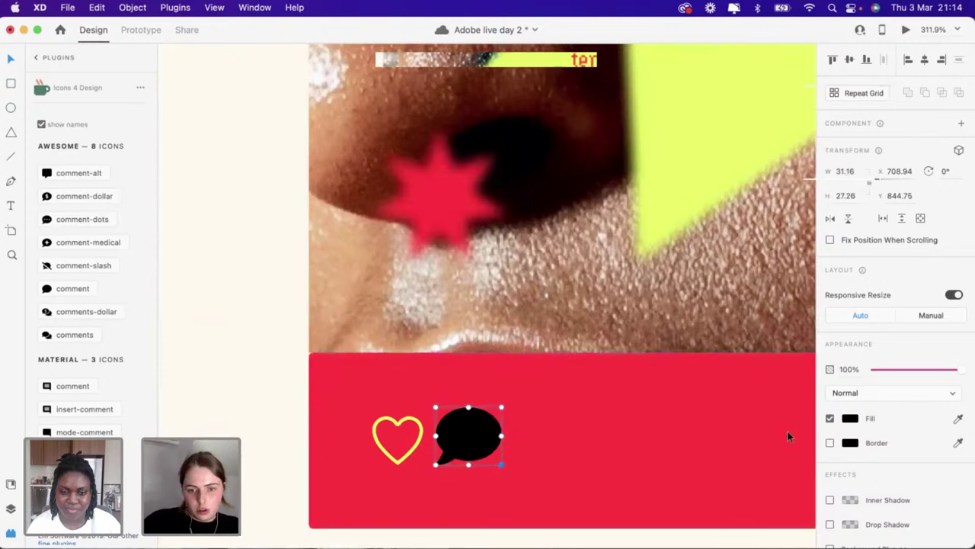
left_click(829, 442)
left_click(830, 419)
scroll(470, 501, "up", 2)
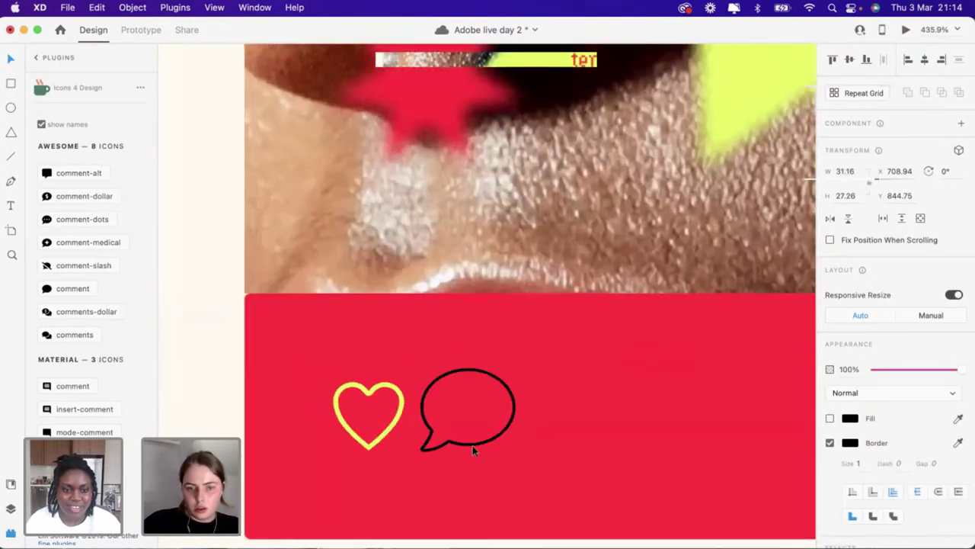
mouse_move(511, 448)
left_mouse_down()
mouse_move(497, 435)
mouse_move(505, 444)
mouse_move(492, 445)
left_mouse_up()
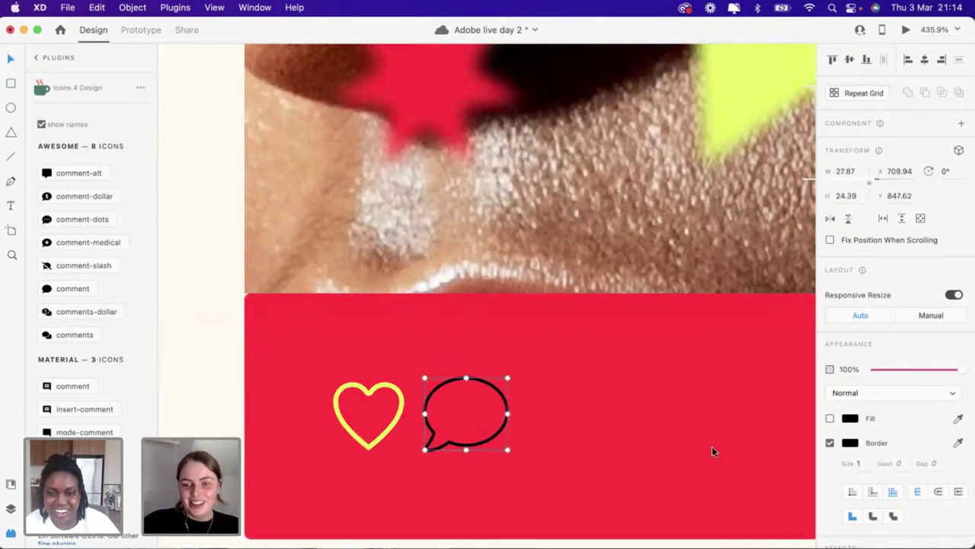
Make the bubble's border yellow and shrink it to about 23×20 to match the heart
left_click(851, 443)
left_click(728, 513)
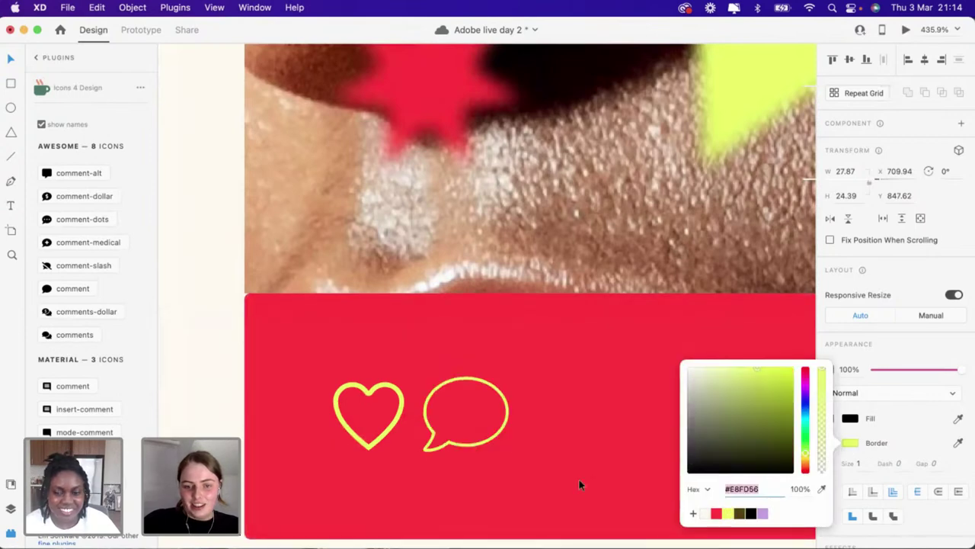
left_click(579, 479)
scroll(580, 479, "down", 5)
scroll(415, 477, "up", 5)
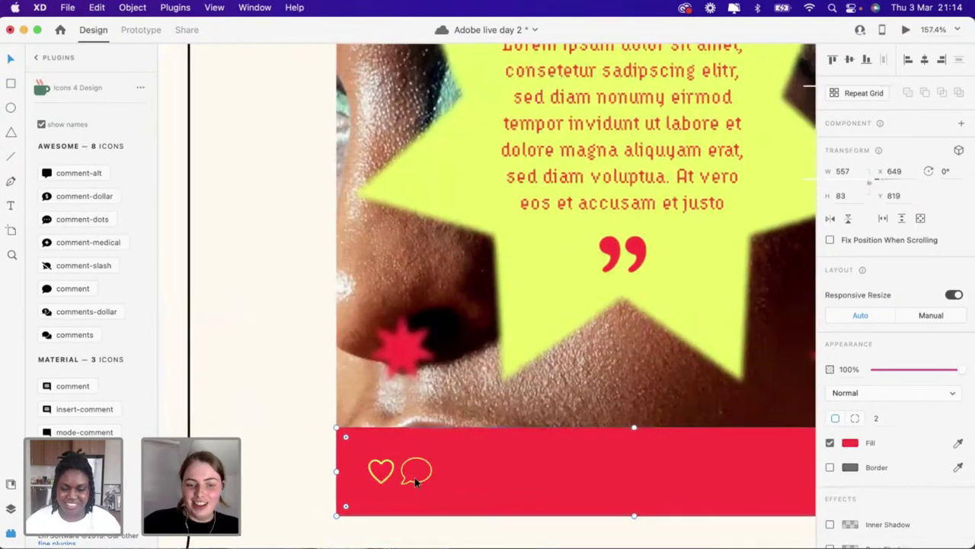
left_click(441, 485)
left_click_drag(442, 487, 429, 480)
scroll(429, 480, "down", 10)
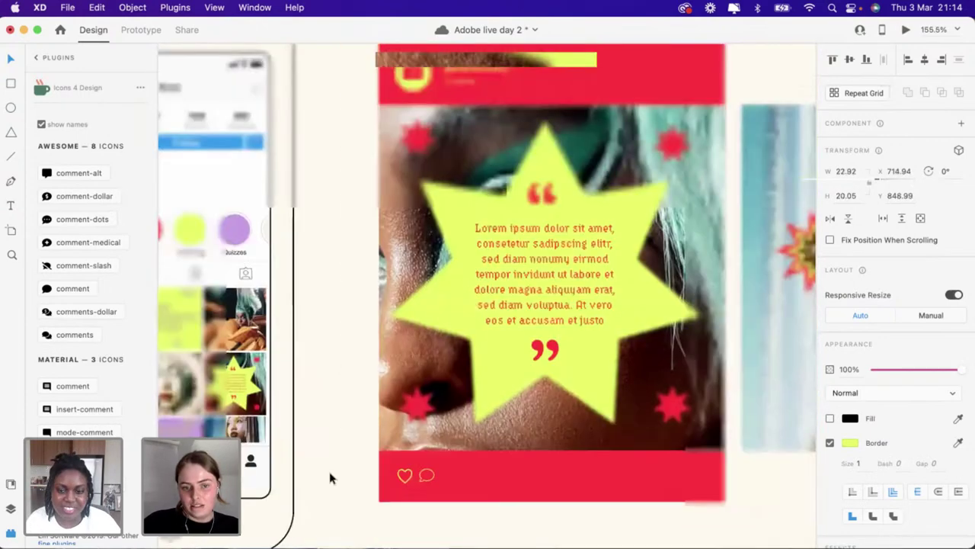
scroll(325, 475, "down", 5)
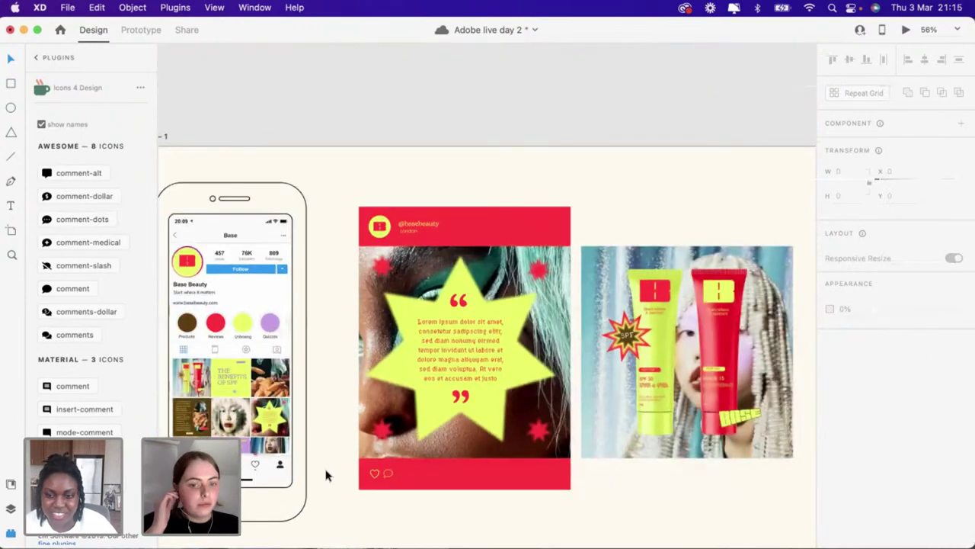
scroll(379, 479, "up", 5)
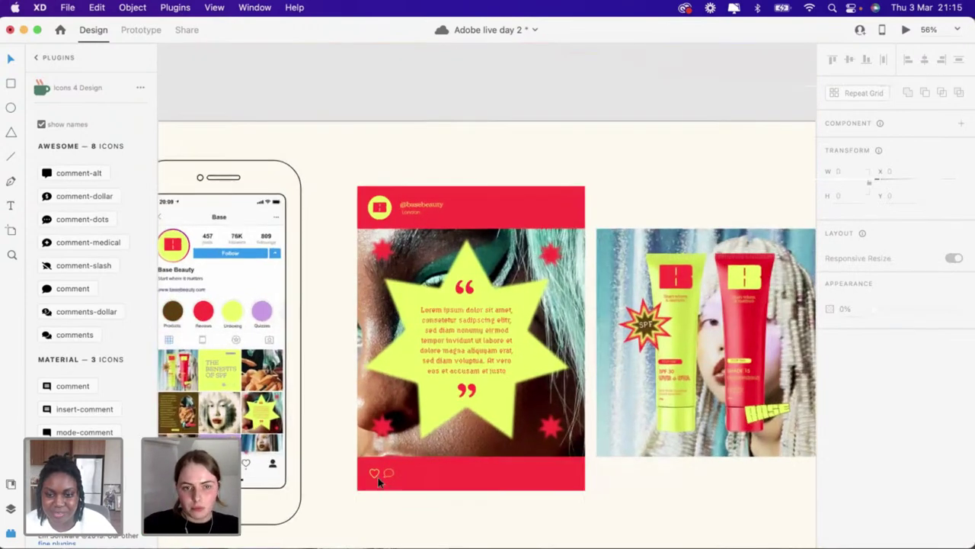
scroll(389, 468, "up", 2)
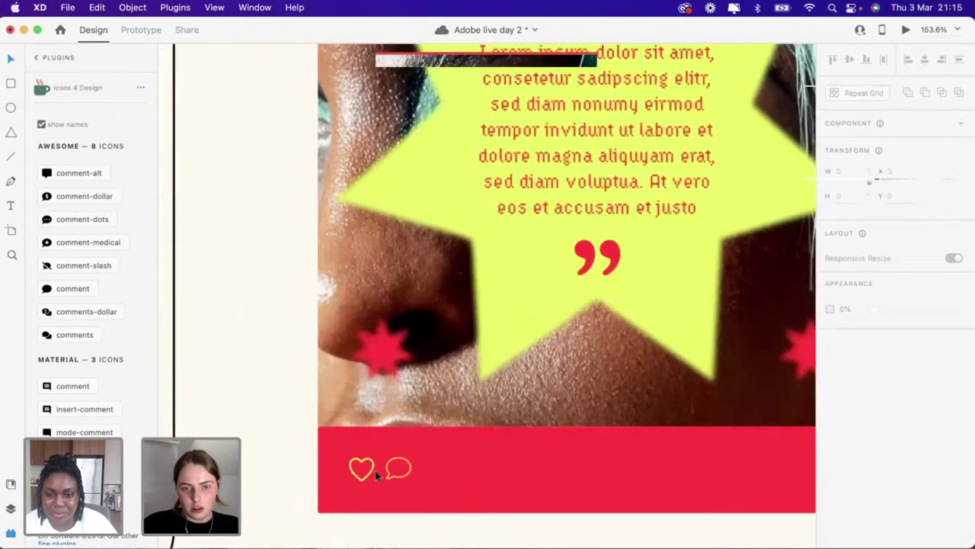
scroll(384, 465, "down", 5)
scroll(390, 462, "right", 2)
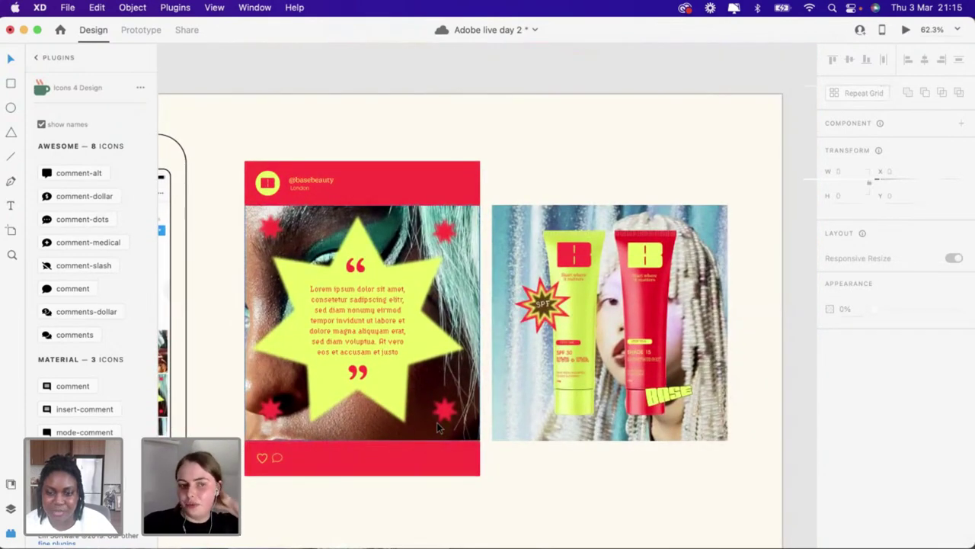
scroll(249, 149, "up", 2)
scroll(250, 149, "up", 3)
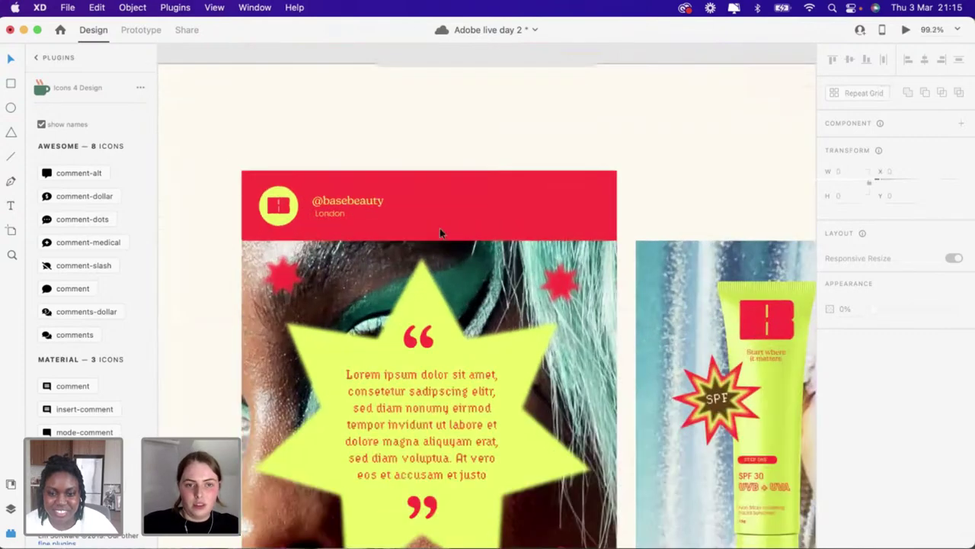
left_click_drag(232, 147, 561, 222)
scroll(560, 222, "down", 5)
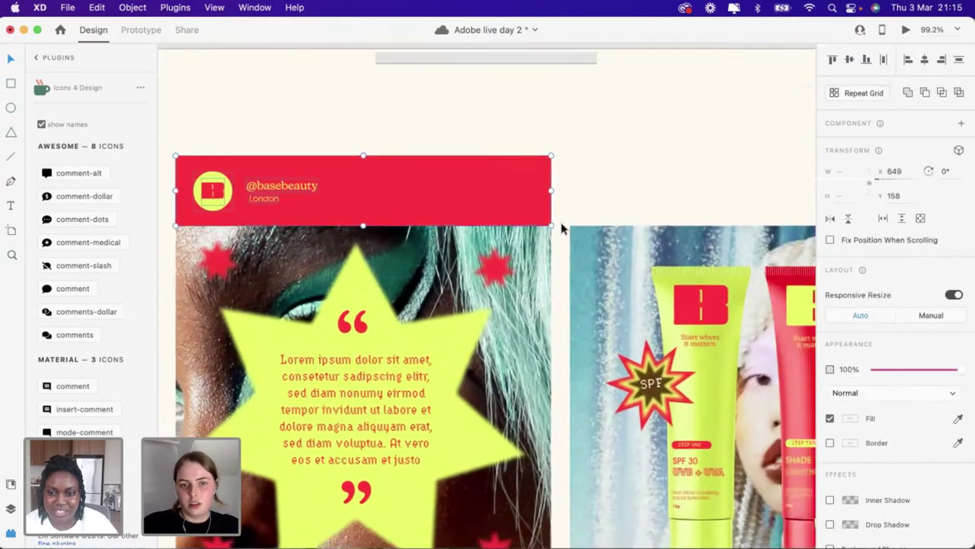
left_click_drag(658, 201, 707, 194)
Copy the red footer bar with heart and comment icons onto the second post's bottom
scroll(707, 194, "right", 4)
scroll(707, 194, "down", 2)
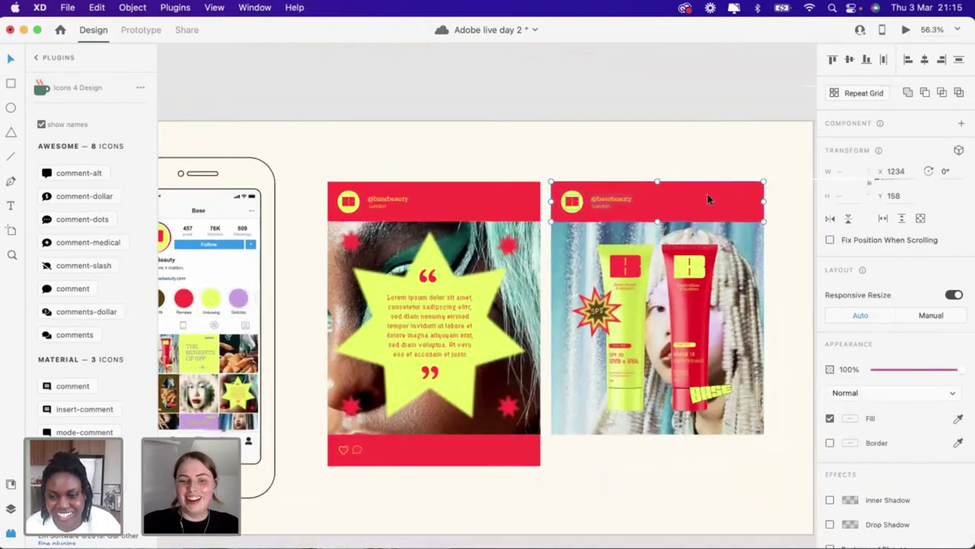
left_click(396, 431)
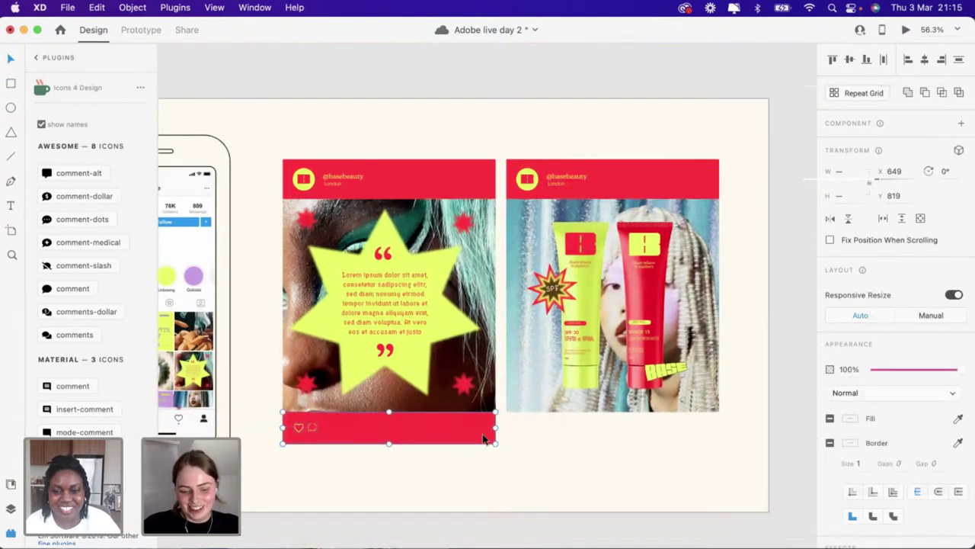
left_click_drag(438, 438, 661, 440)
left_click(623, 475)
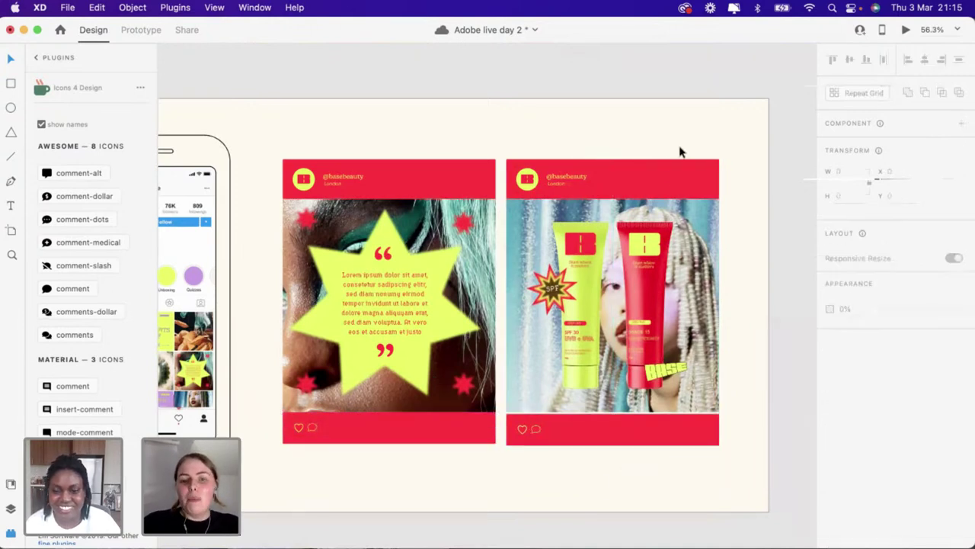
left_click(667, 172)
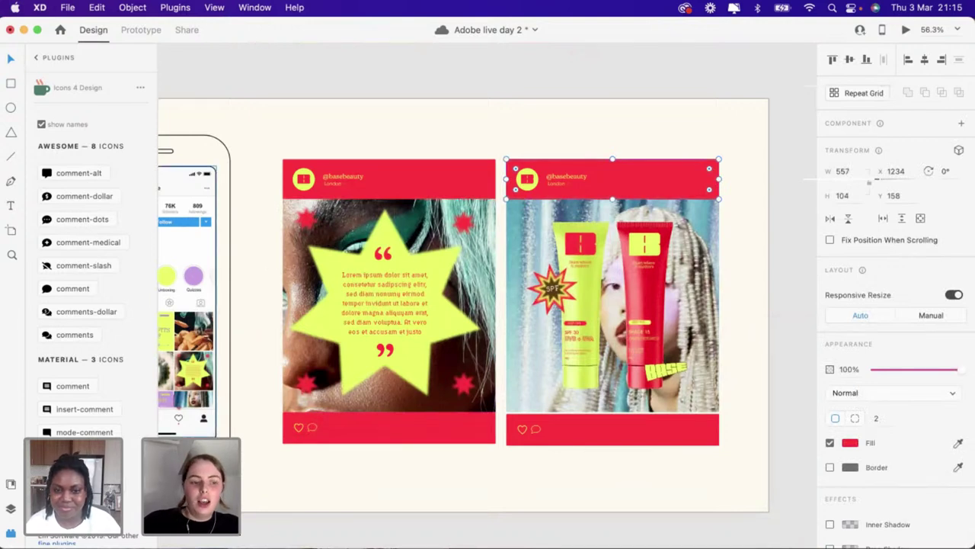
Recolour the second post's header and footer bars dark brown #5E3F0A, aligning the footer
left_click(11, 486)
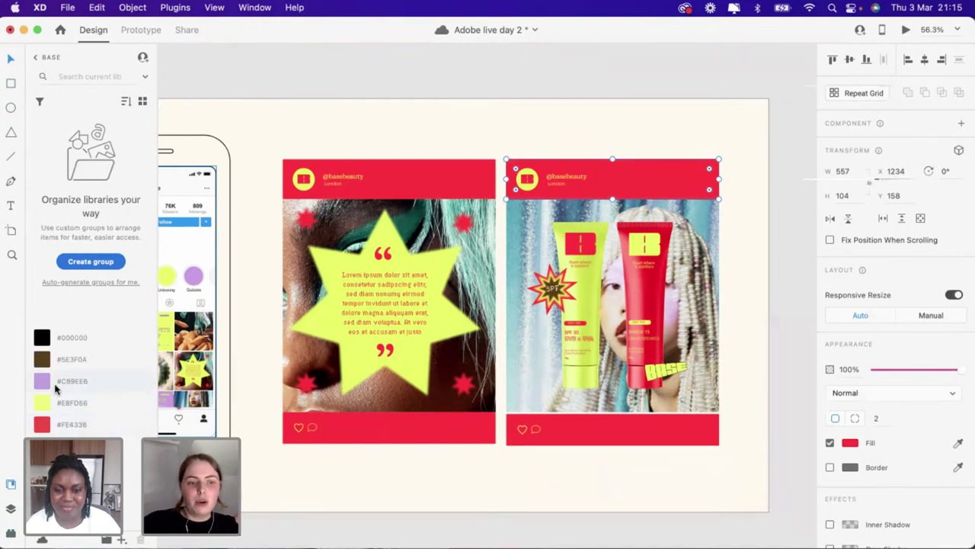
left_click(56, 381)
left_click(564, 431)
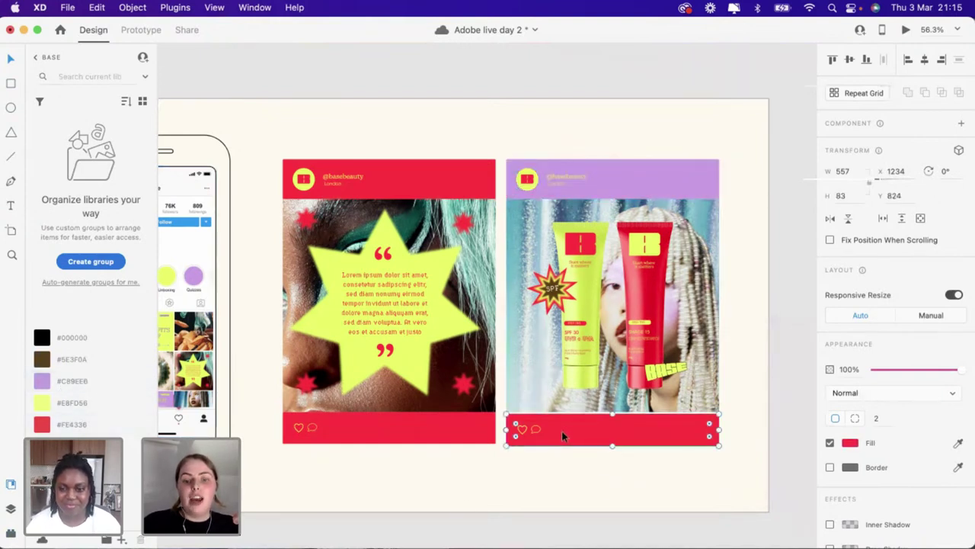
left_click(42, 383)
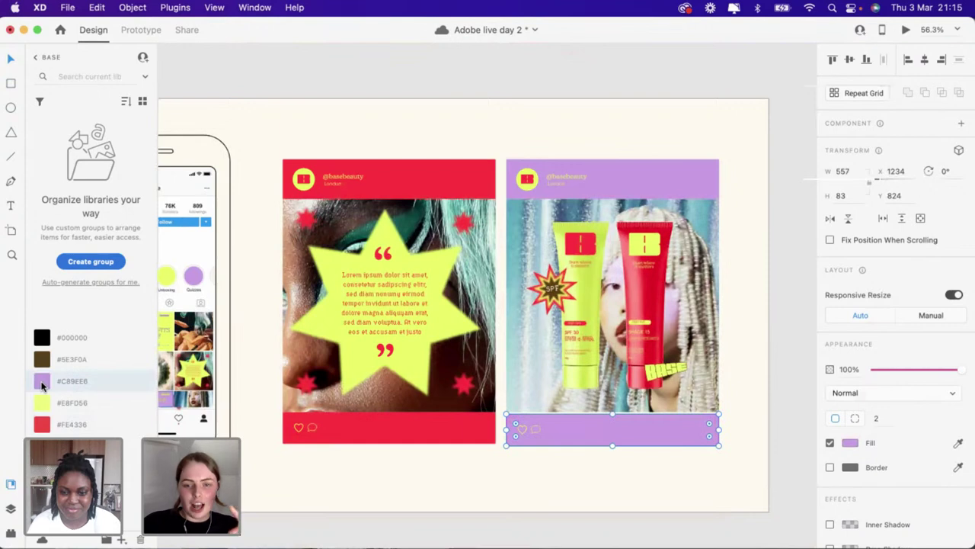
left_click(40, 362)
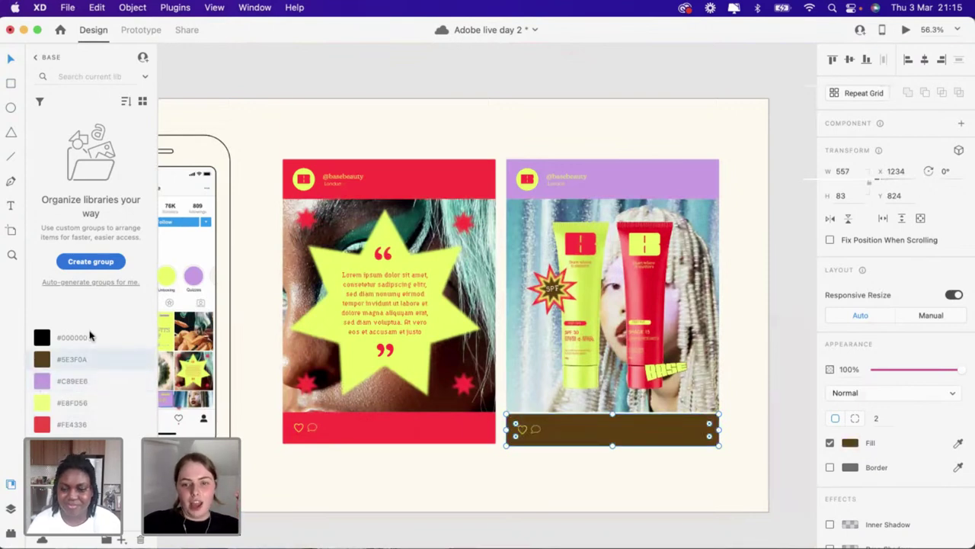
left_click(624, 169)
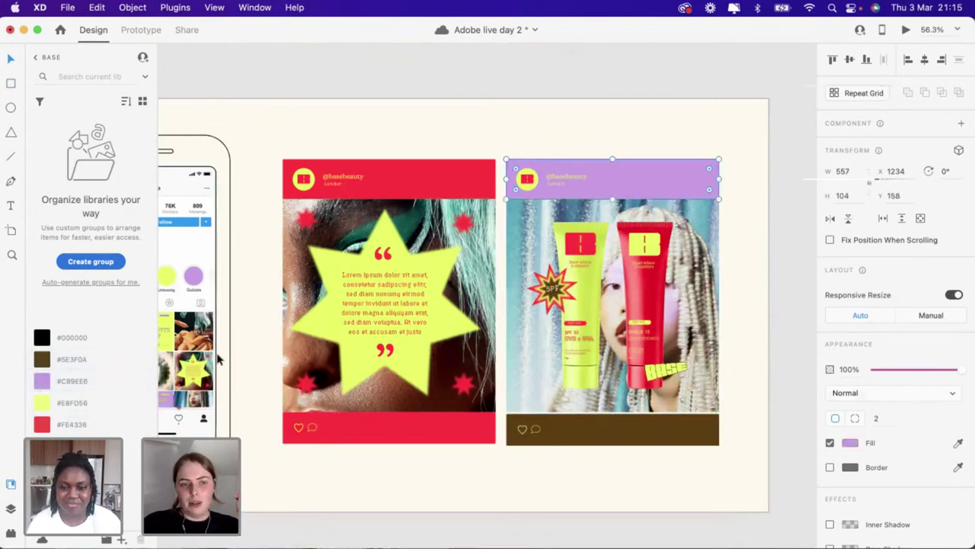
left_click(42, 360)
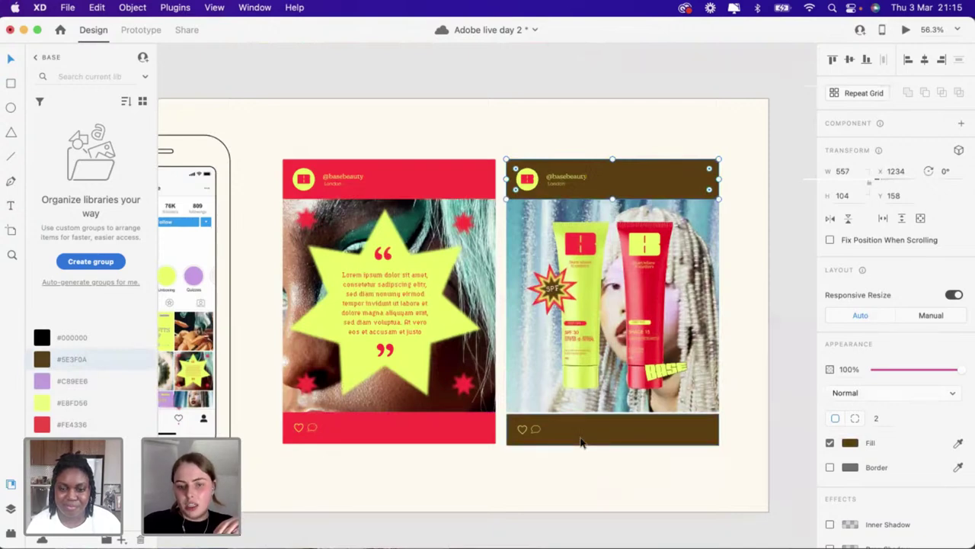
scroll(580, 436, "up", 5)
left_click_drag(531, 418, 534, 421)
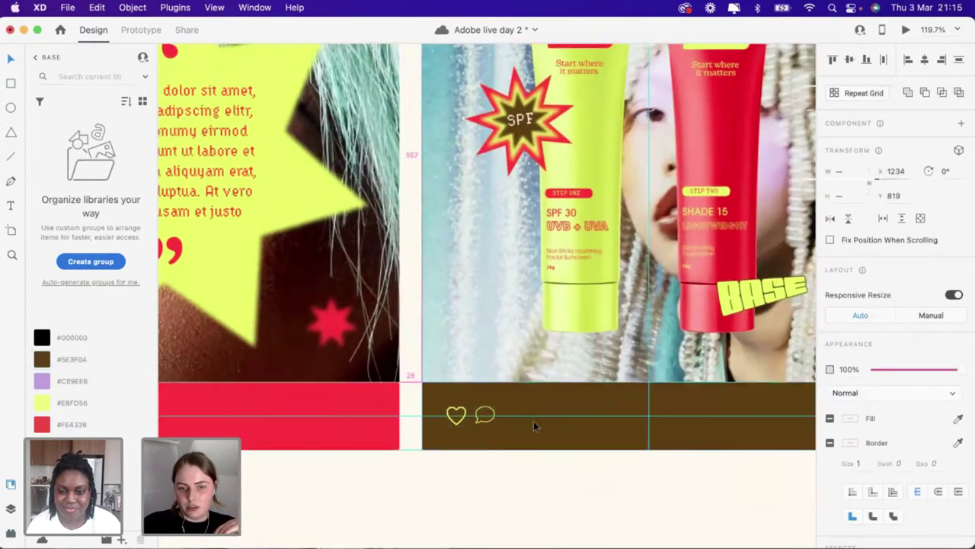
Fill the brown post's logo circle lilac and make its B letter brown
left_click(483, 511)
scroll(483, 509, "down", 5)
scroll(400, 166, "left", 3)
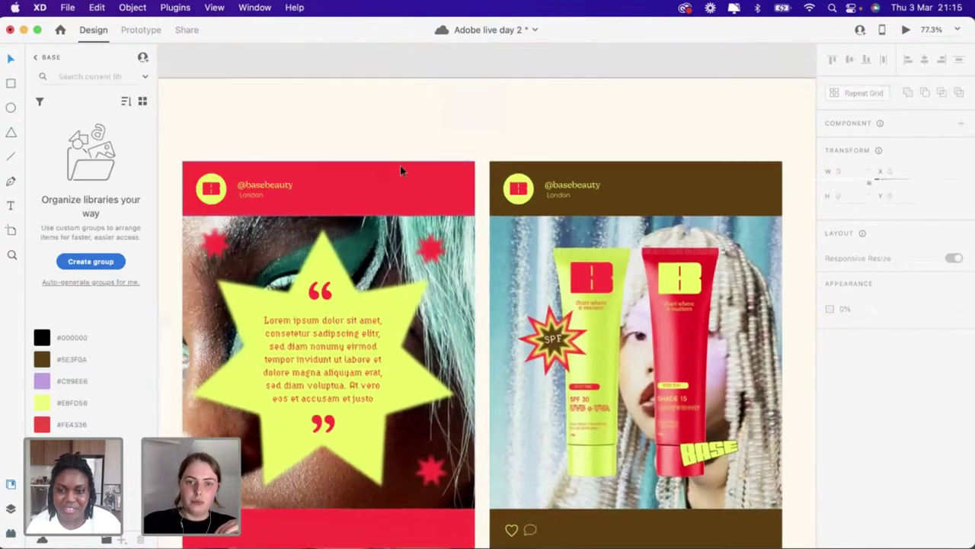
scroll(516, 175, "up", 5)
left_click(510, 194)
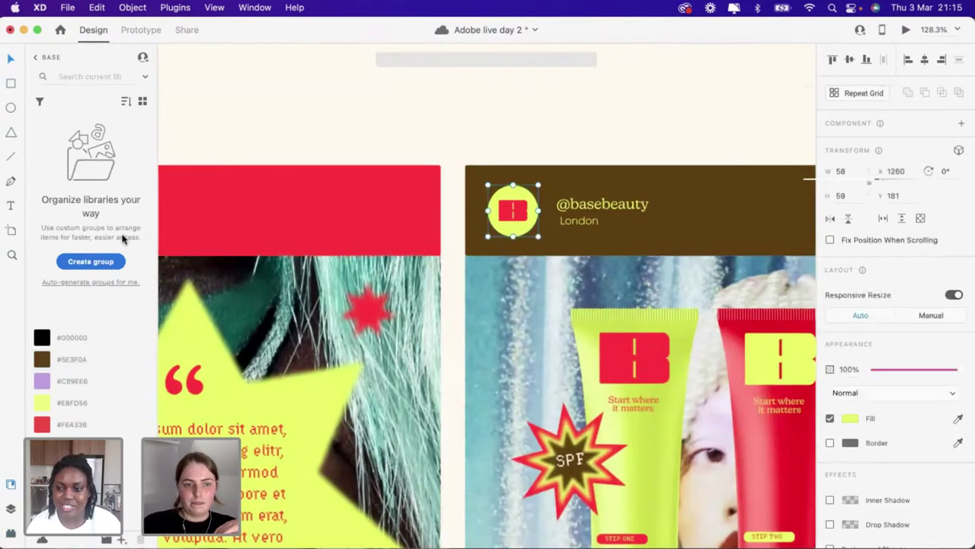
left_click(42, 380)
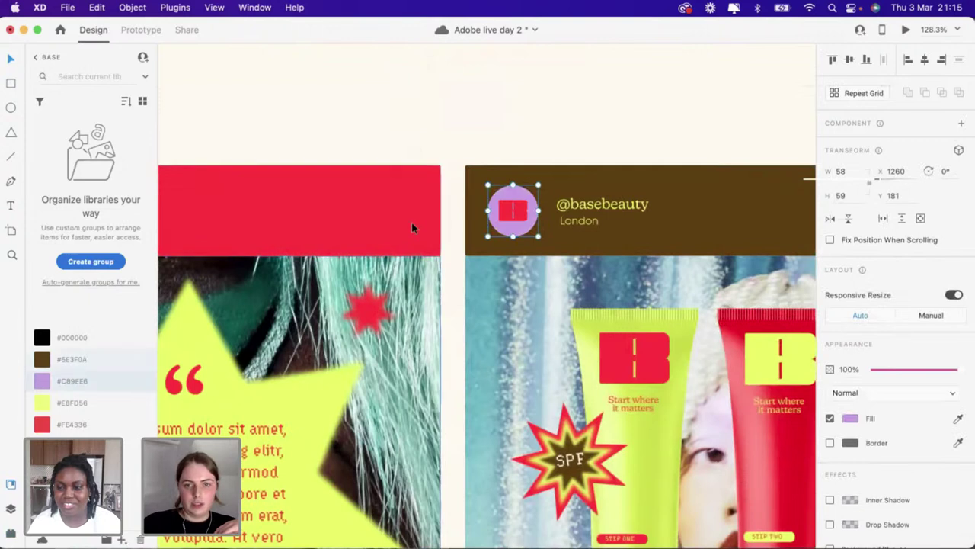
double_click(512, 209)
left_click(42, 366)
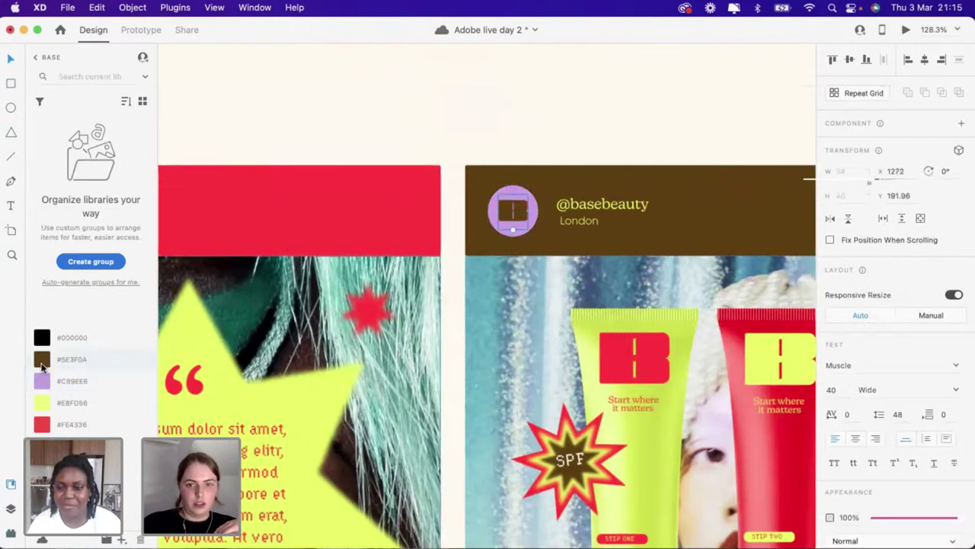
left_click(581, 222)
left_click(594, 204, "shift")
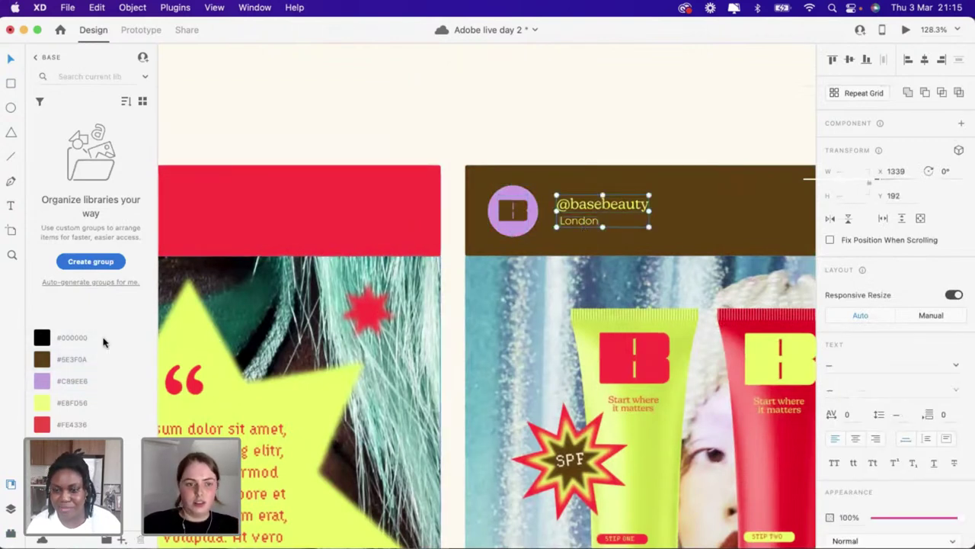
left_click(42, 381)
left_click(581, 154)
scroll(582, 156, "down", 5)
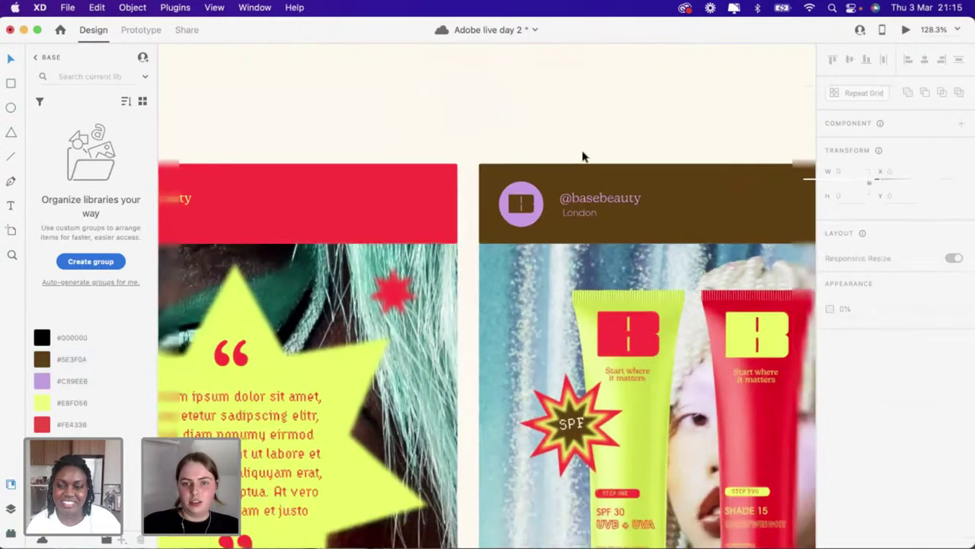
scroll(570, 167, "right", 3)
Set the brown footer's chat icon outline to lilac #C89EE6
double_click(482, 482)
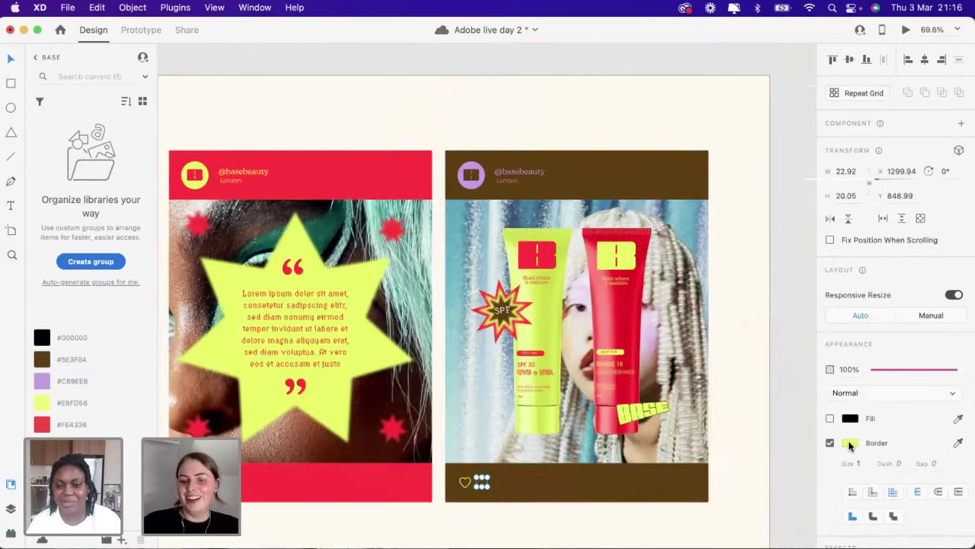
left_click(850, 445)
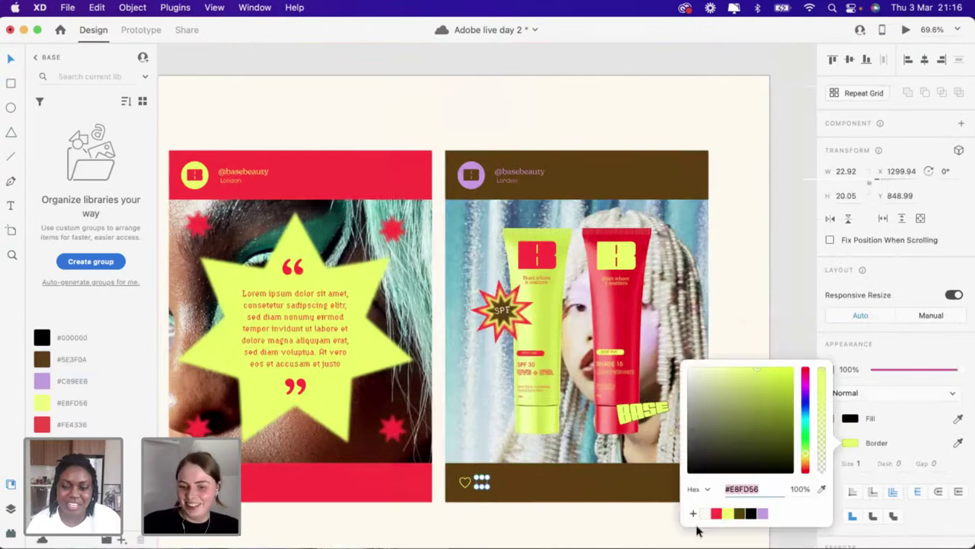
left_click(463, 480)
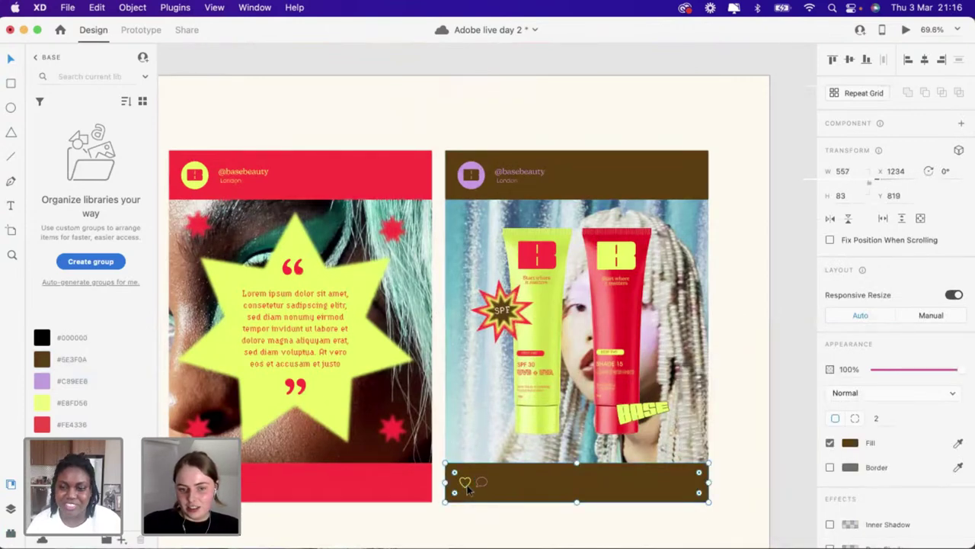
left_click(466, 525)
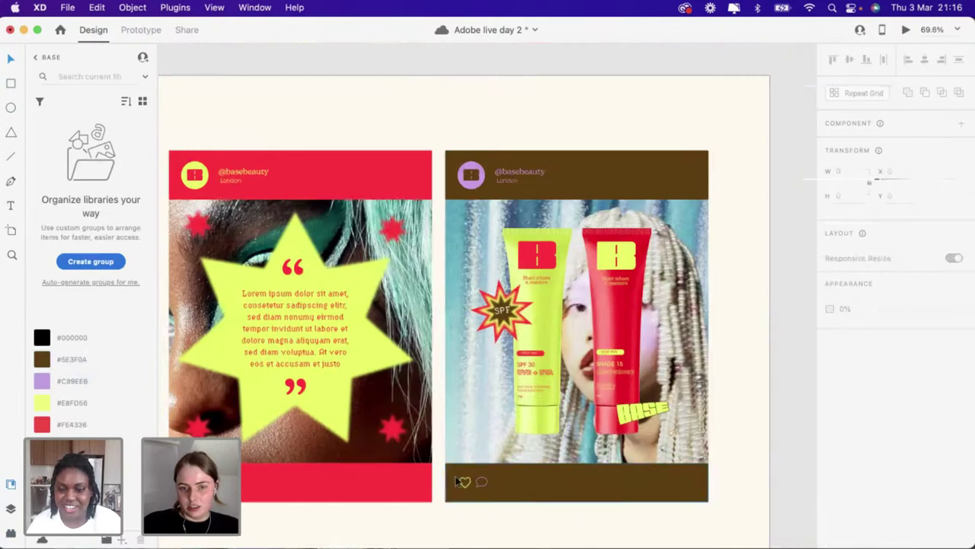
Fill the footer heart icon with the lilac swatch
scroll(455, 476, "up", 5)
double_click(477, 487)
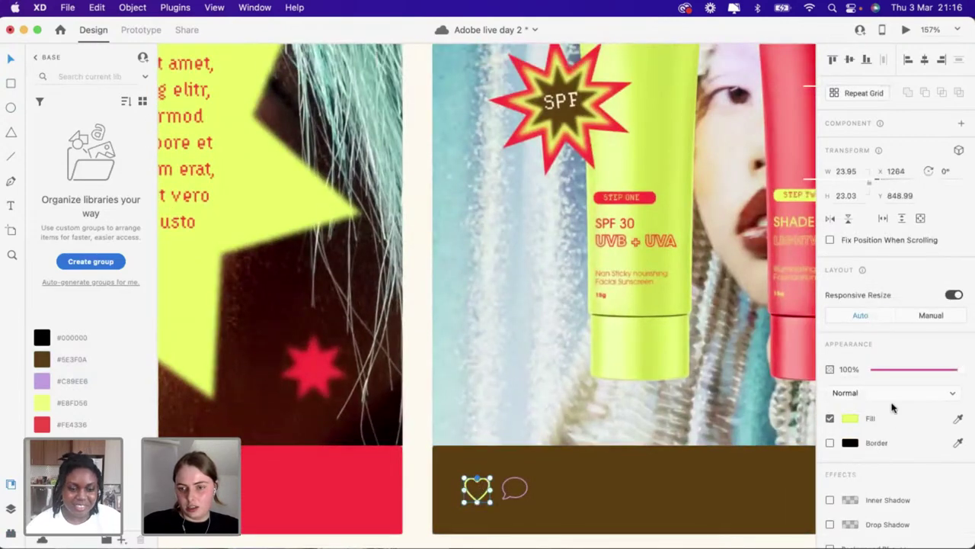
left_click(849, 419)
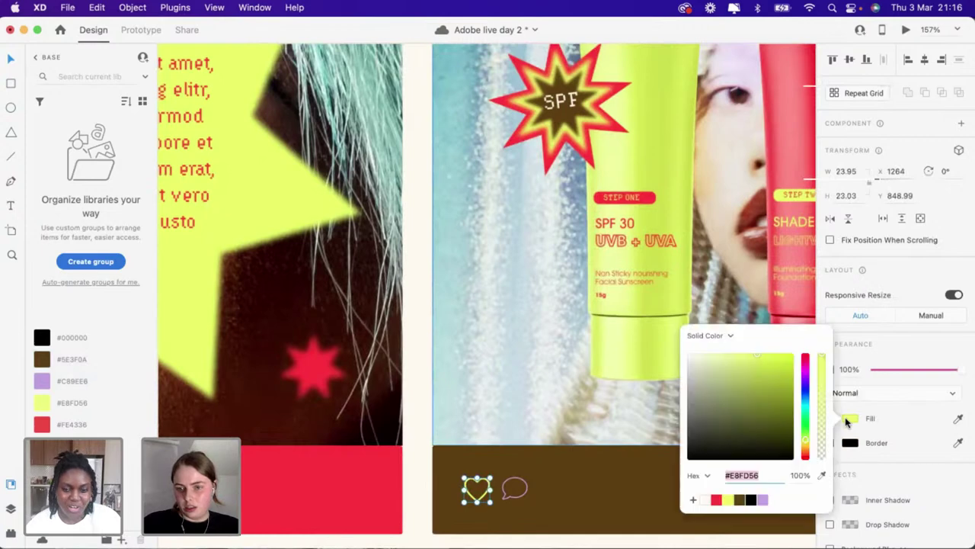
left_click(762, 500)
scroll(554, 517, "down", 5)
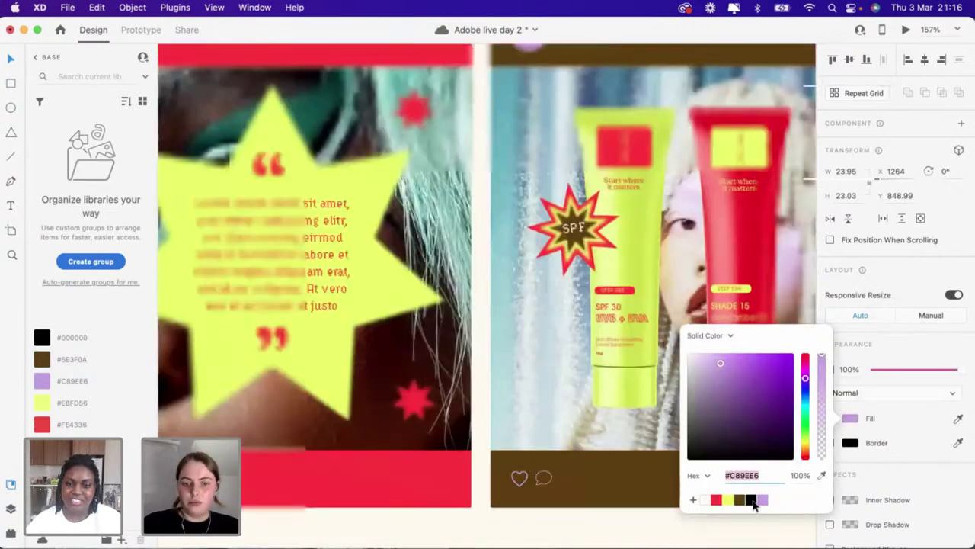
left_click(553, 518)
Browse the Icons 4 Design plugin's icon list, then go back to the installed plugins
scroll(553, 517, "down", 4)
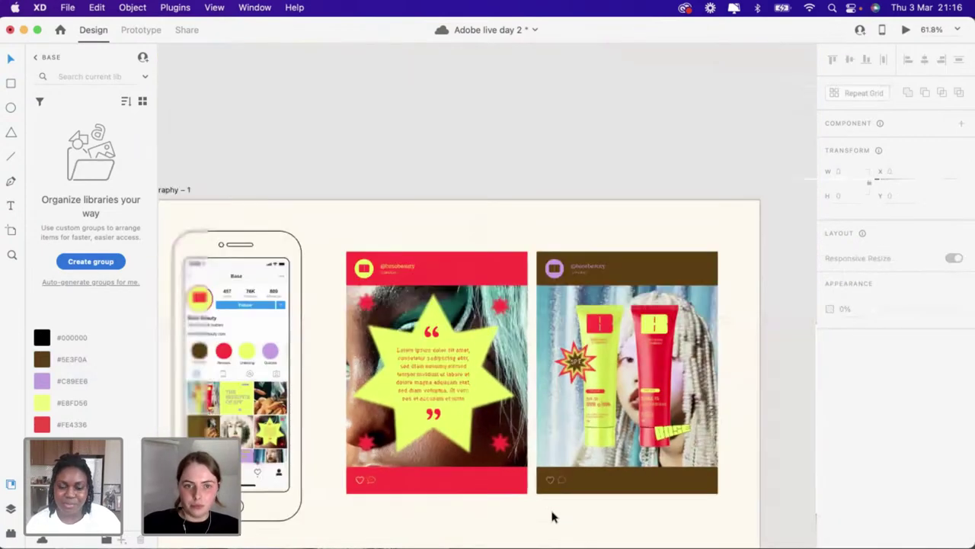
scroll(552, 517, "down", 2)
scroll(548, 517, "left", 1)
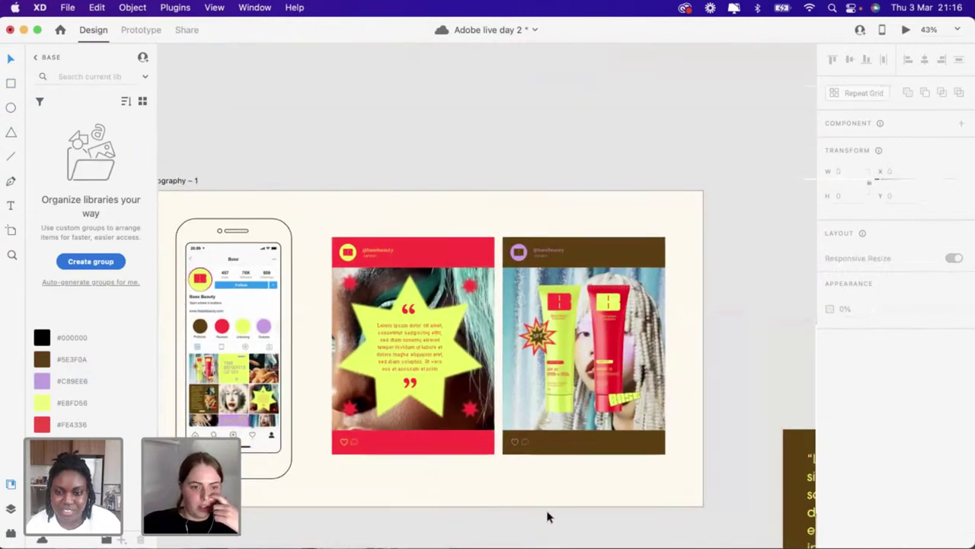
left_click(11, 533)
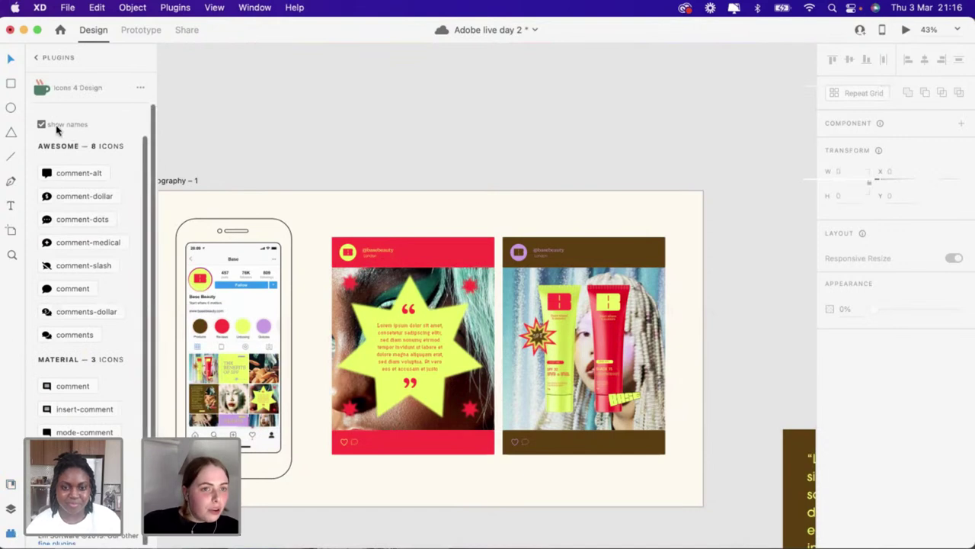
left_click(36, 57)
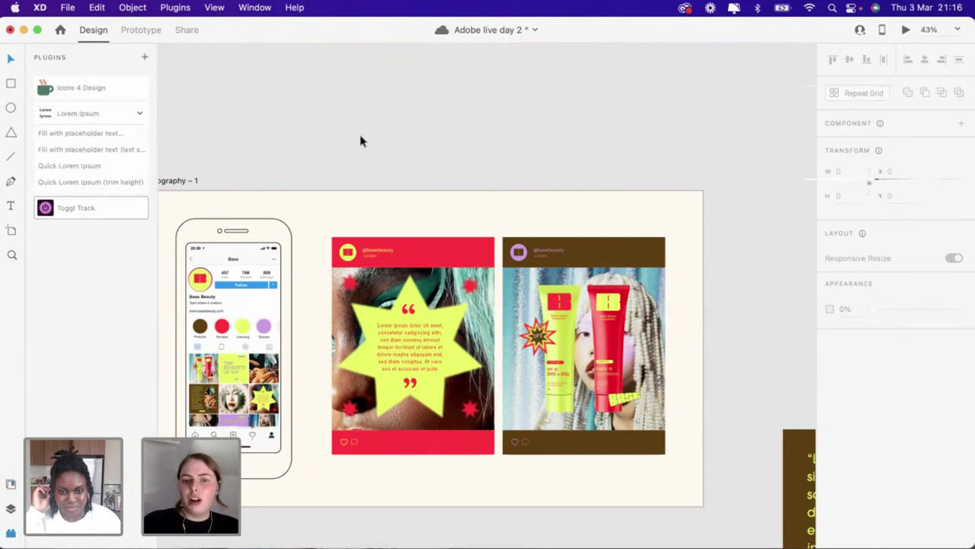
scroll(360, 145, "down", 5)
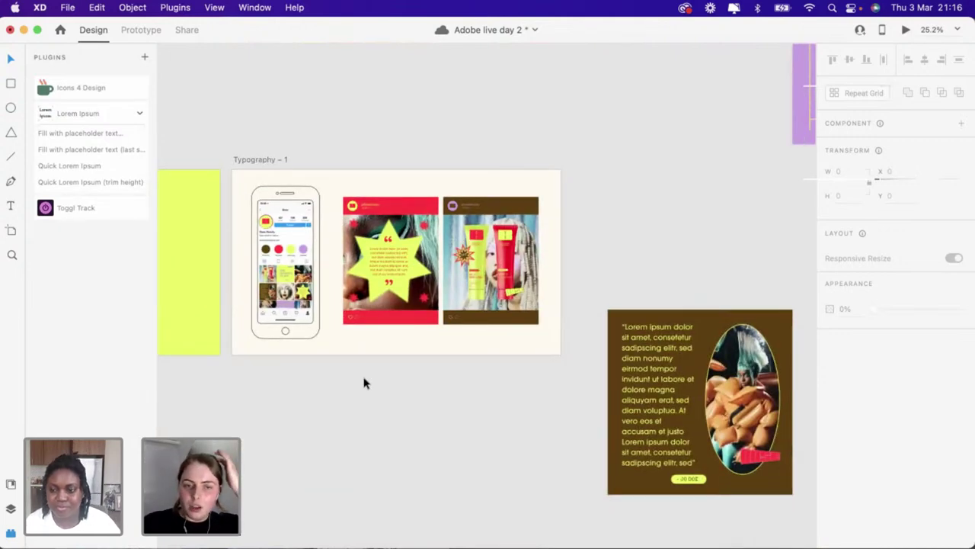
scroll(363, 383, "up", 5)
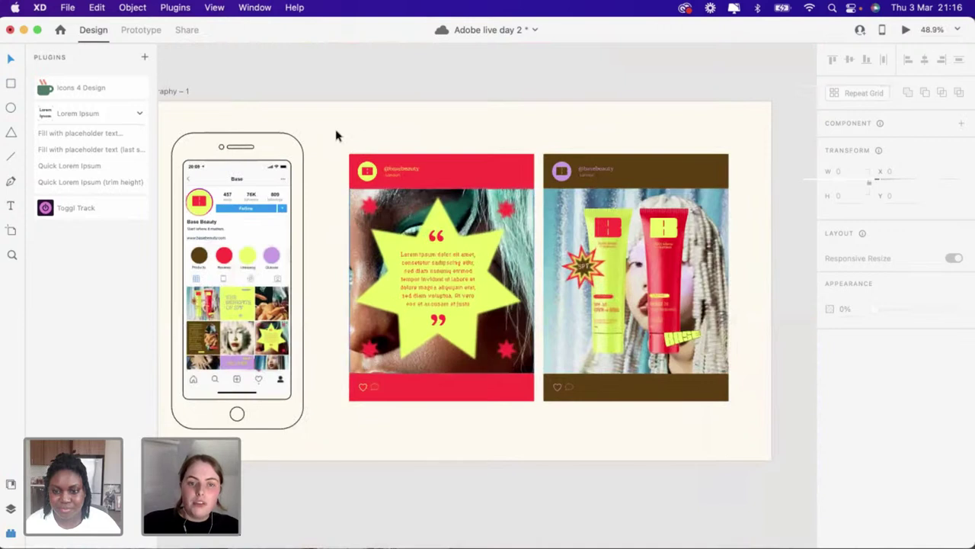
Nudge the red post left and move the brown quote post down and left
left_click_drag(337, 134, 526, 416)
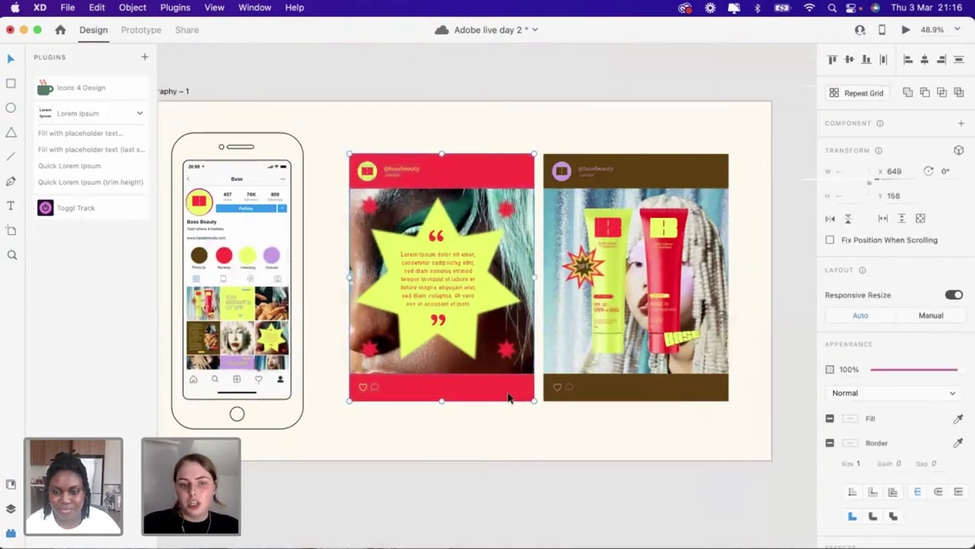
key("shift+Left")
key("shift+Left")
key("shift+Left")
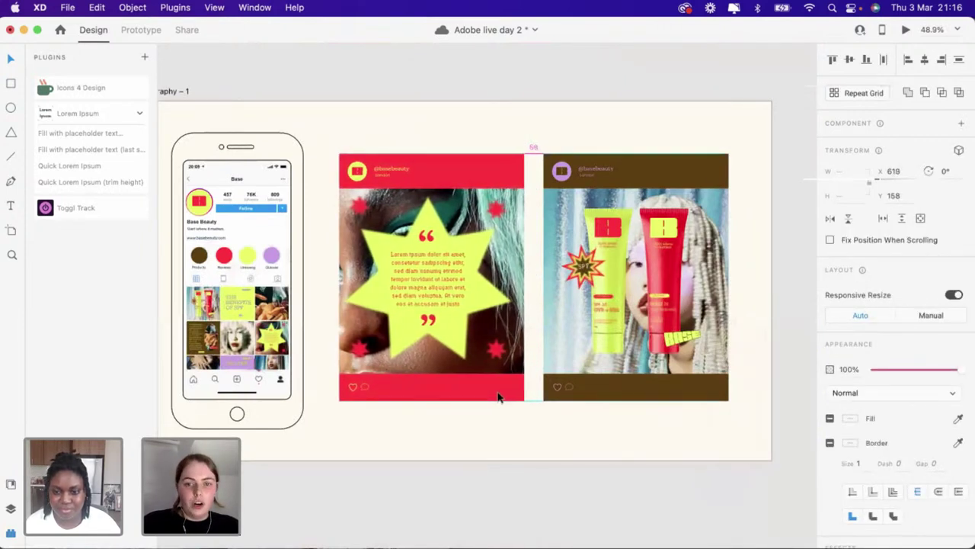
left_click(648, 131)
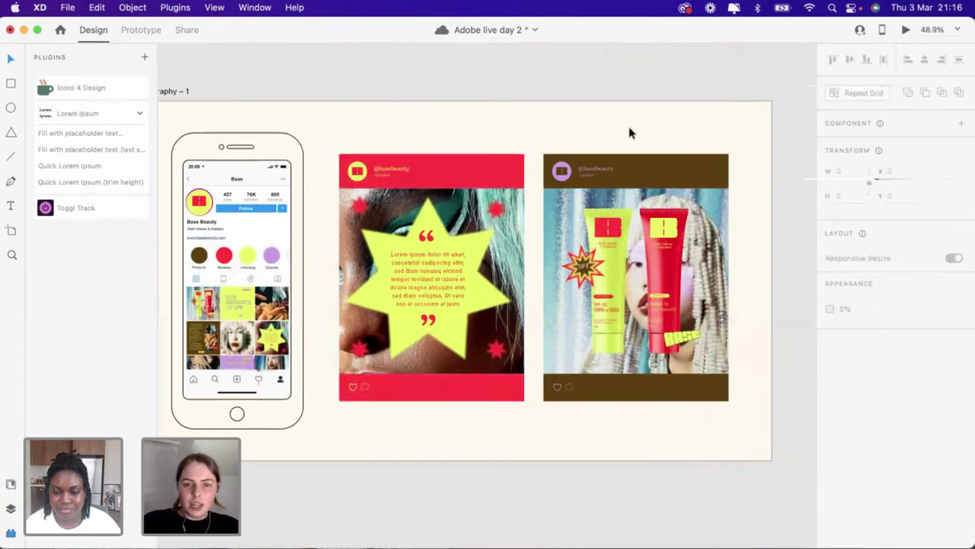
scroll(610, 141, "down", 5)
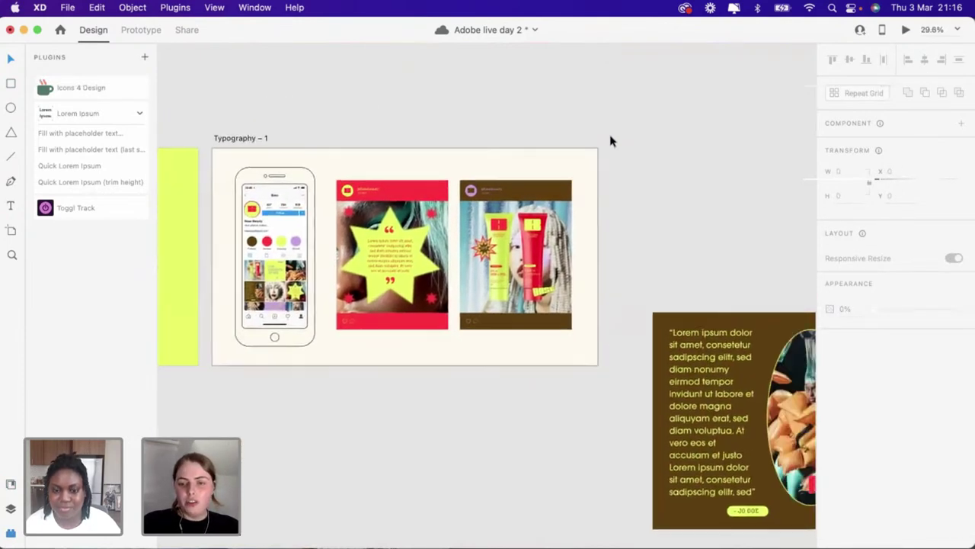
scroll(610, 141, "right", 5)
left_click(630, 291)
scroll(609, 297, "down", 3)
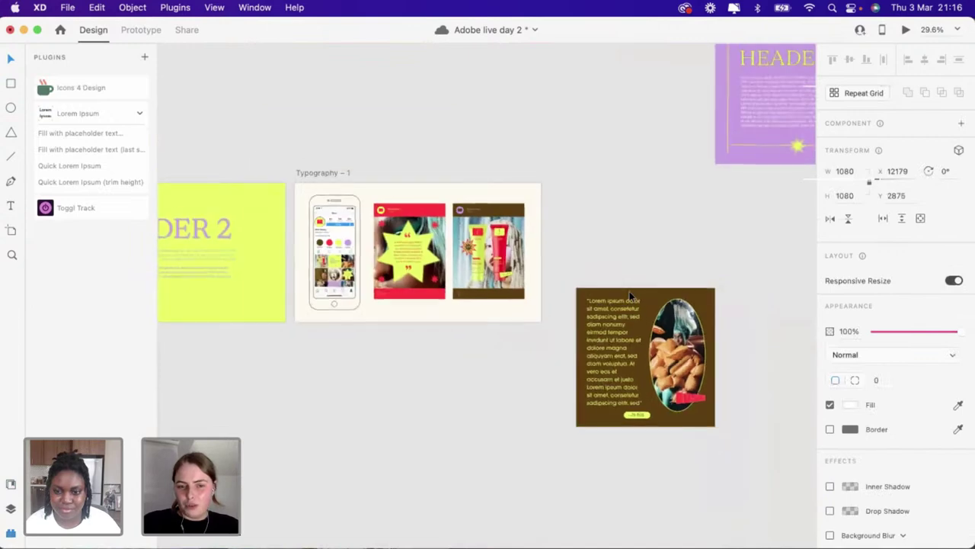
left_click_drag(673, 384, 348, 426)
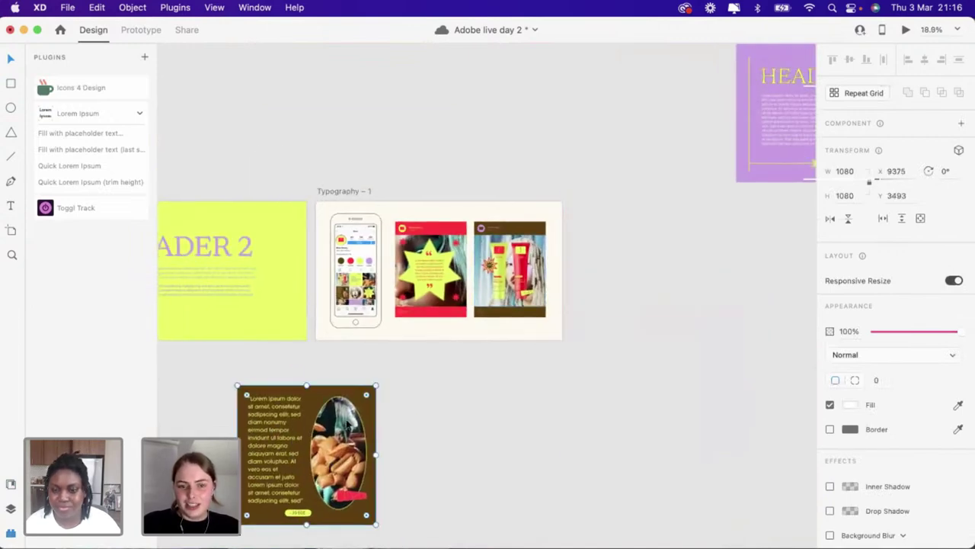
Shift both social media posts together slightly to the right
scroll(361, 381, "up", 2)
scroll(361, 381, "up", 5)
scroll(349, 164, "up", 2)
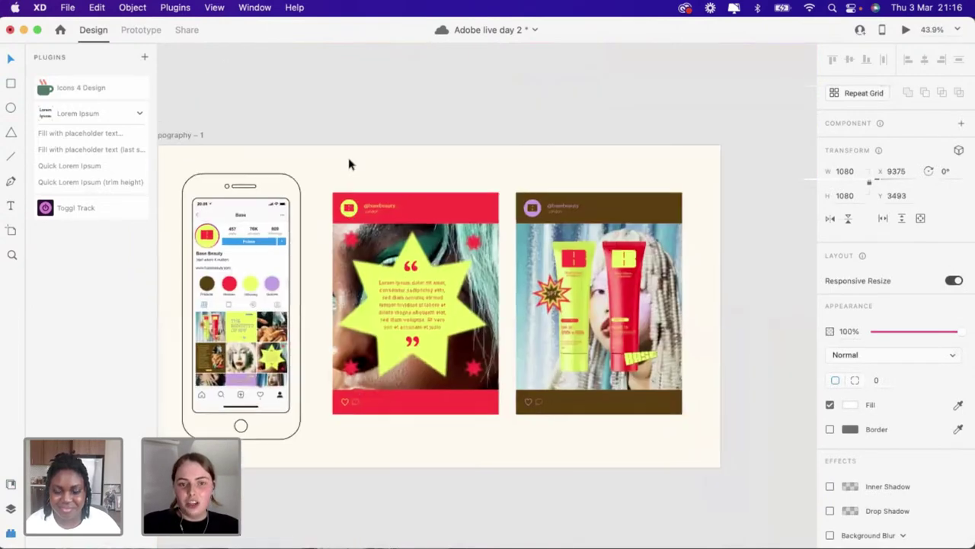
left_click_drag(331, 169, 675, 410)
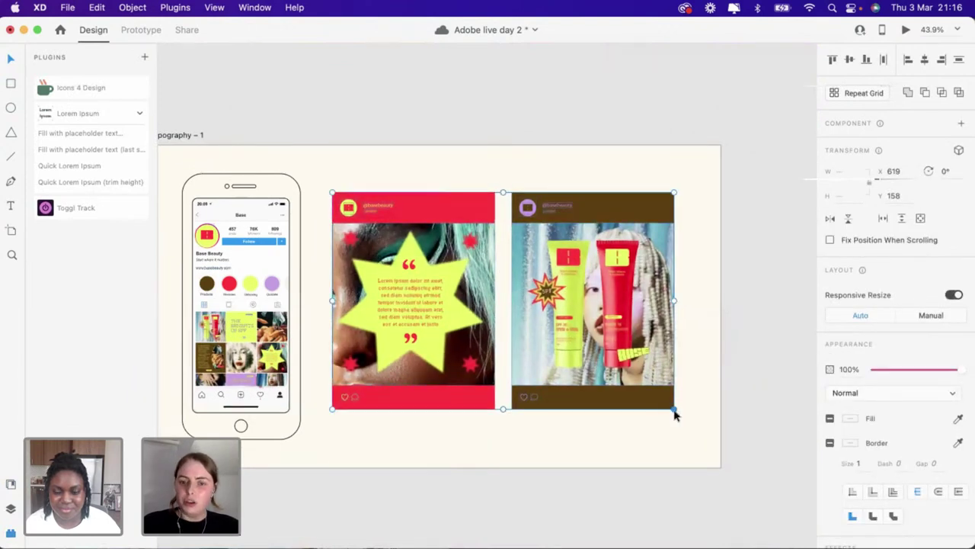
left_click_drag(576, 346, 582, 348)
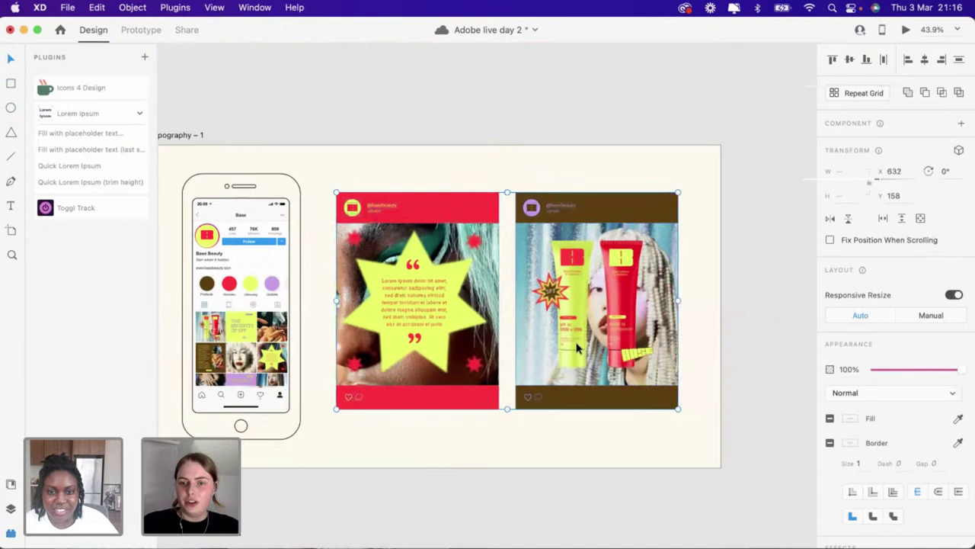
scroll(266, 181, "left", 3)
left_click(273, 186)
Tighten the phone frame's corner radius and move the phone mockup slightly right
left_click(287, 191)
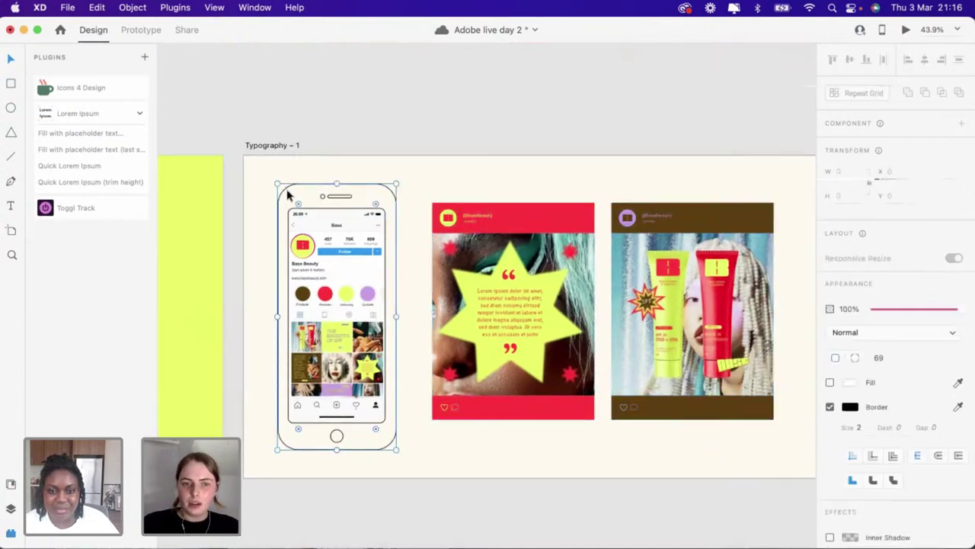
left_click_drag(298, 206, 288, 197)
left_click(266, 176)
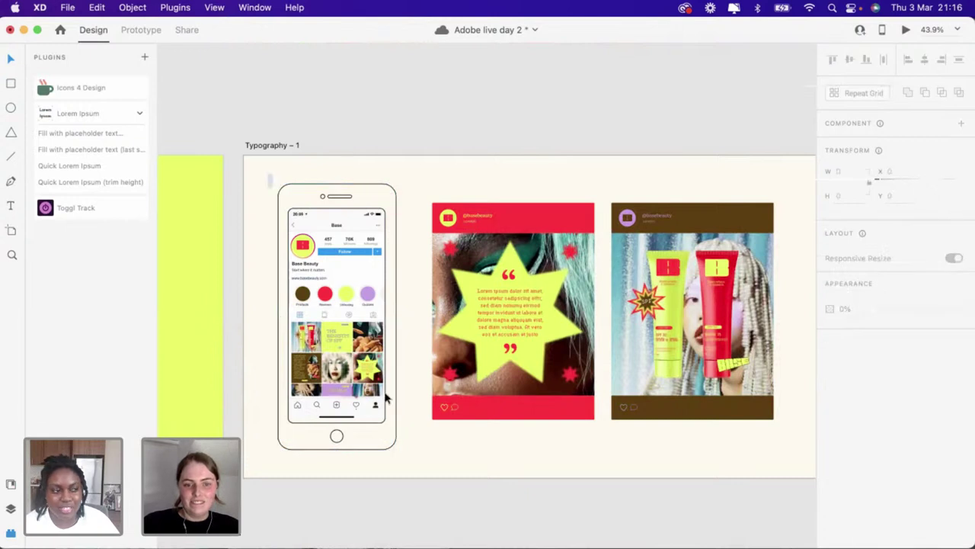
left_click(394, 442)
left_click_drag(357, 402, 360, 402)
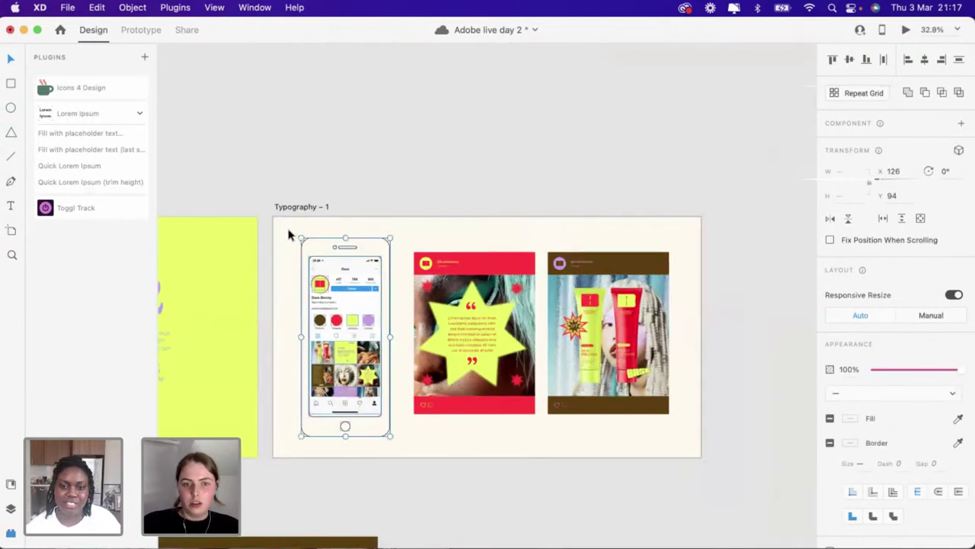
Nudge the three mockups together to check their alignment
mouse_move(289, 234)
left_mouse_down()
mouse_move(474, 320)
mouse_move(298, 224)
mouse_move(290, 234)
left_mouse_up()
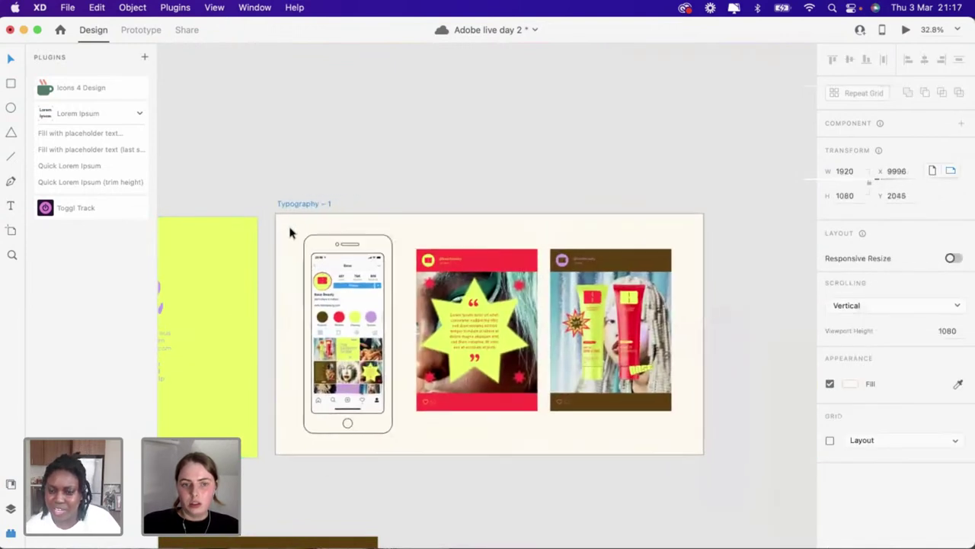
left_click(332, 221)
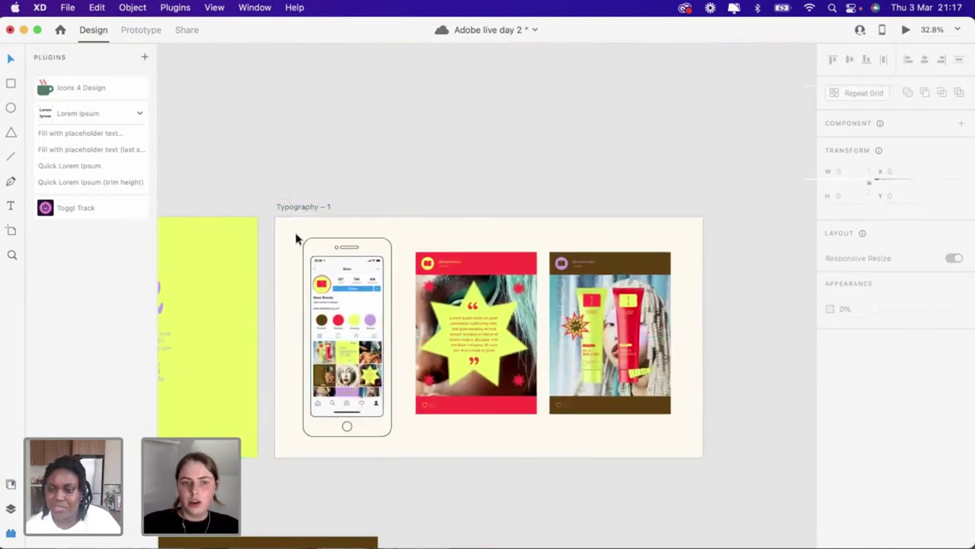
left_click(312, 253)
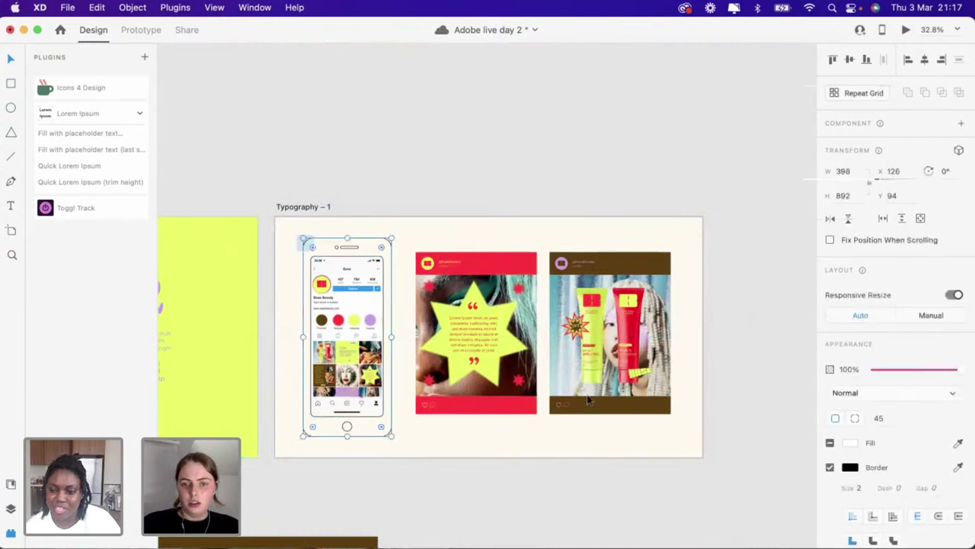
left_click_drag(297, 235, 679, 440)
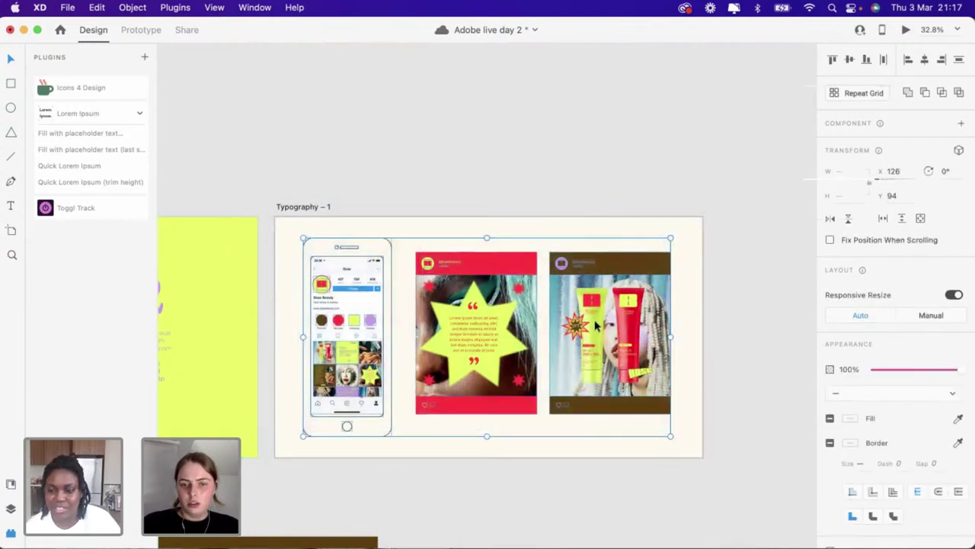
left_click_drag(596, 326, 598, 326)
left_click(510, 183)
Move the brown quote post up beside the purple header post and raise the purple post
scroll(510, 183, "down", 5)
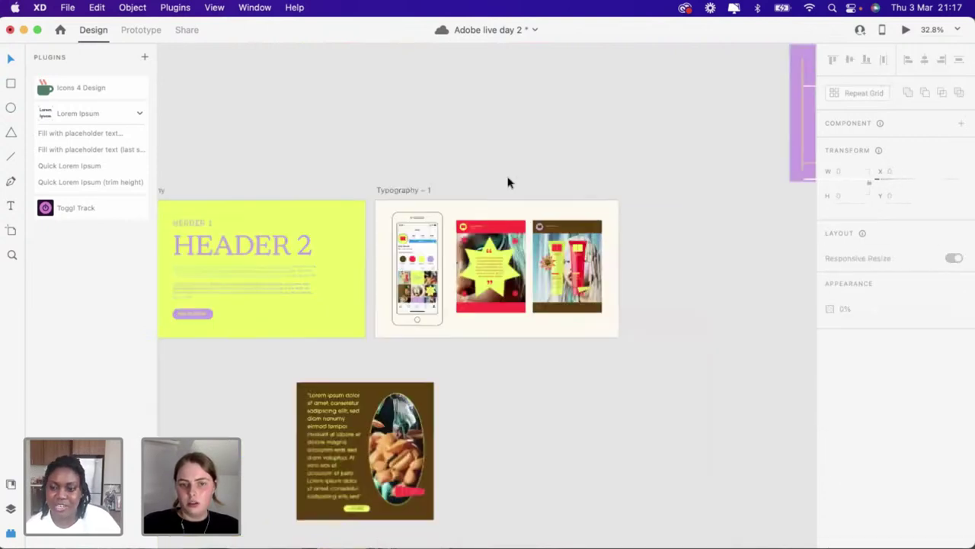
scroll(510, 183, "down", 10)
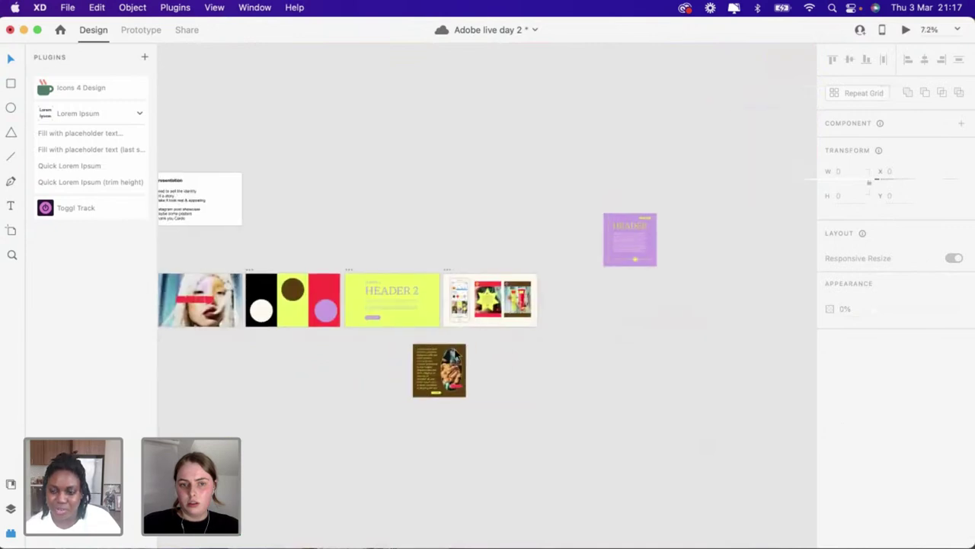
left_click_drag(439, 370, 556, 168)
left_click_drag(633, 227, 633, 133)
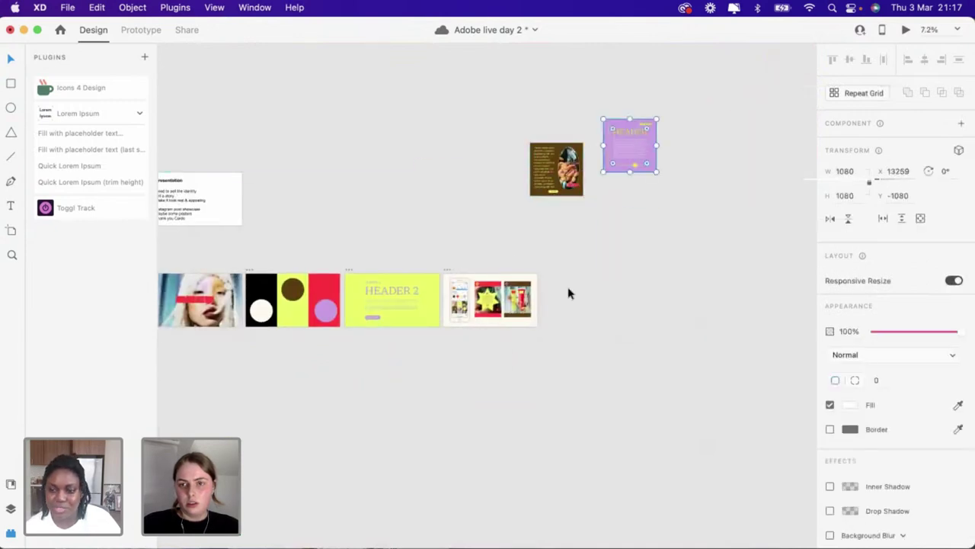
scroll(567, 293, "up", 5)
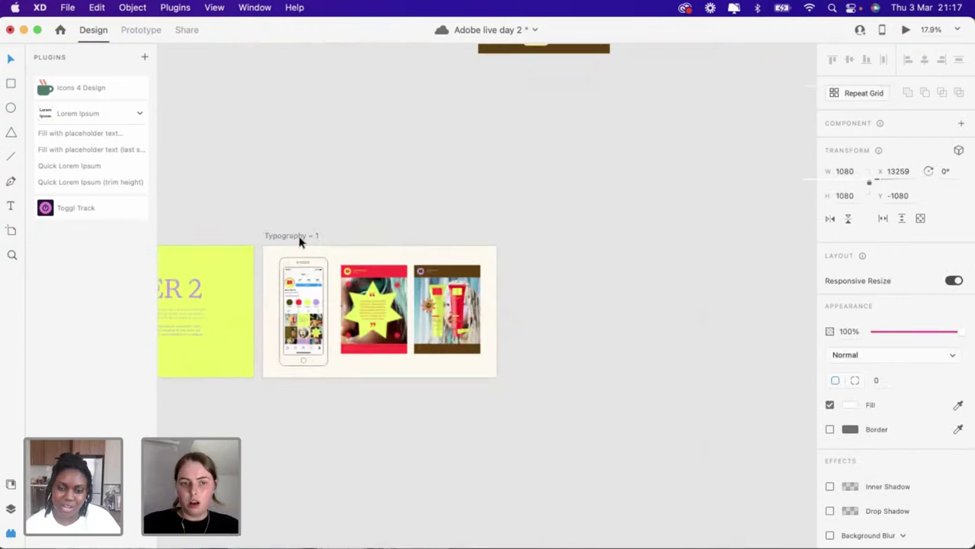
Duplicate the Typography – 1 artboard and delete the three mockups from the copy
left_click(299, 237)
key("super+d")
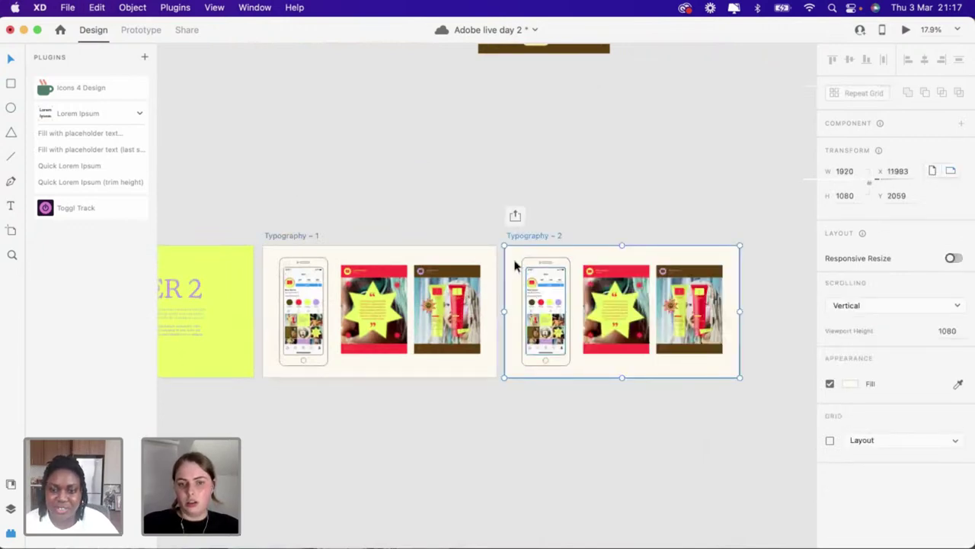
left_click_drag(514, 260, 718, 361)
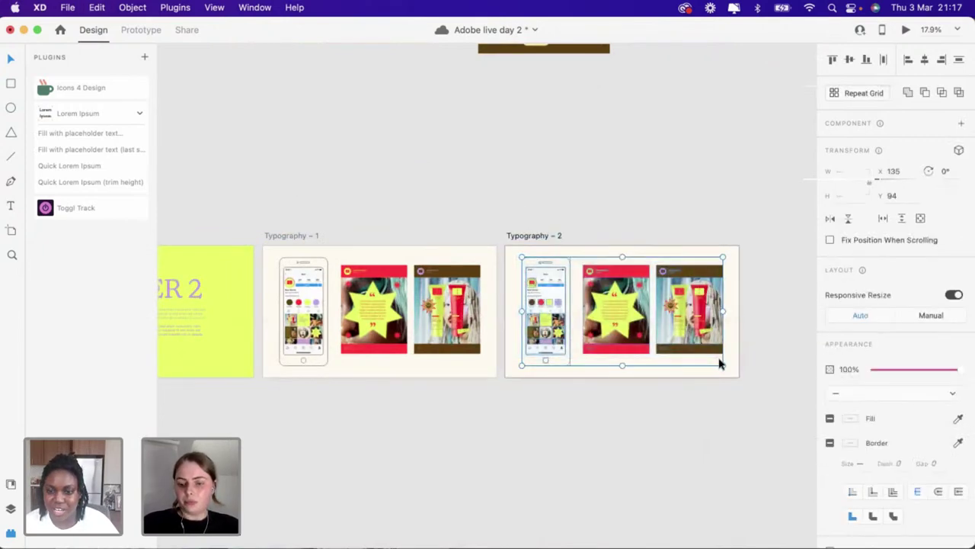
key("Delete")
scroll(603, 329, "up", 3)
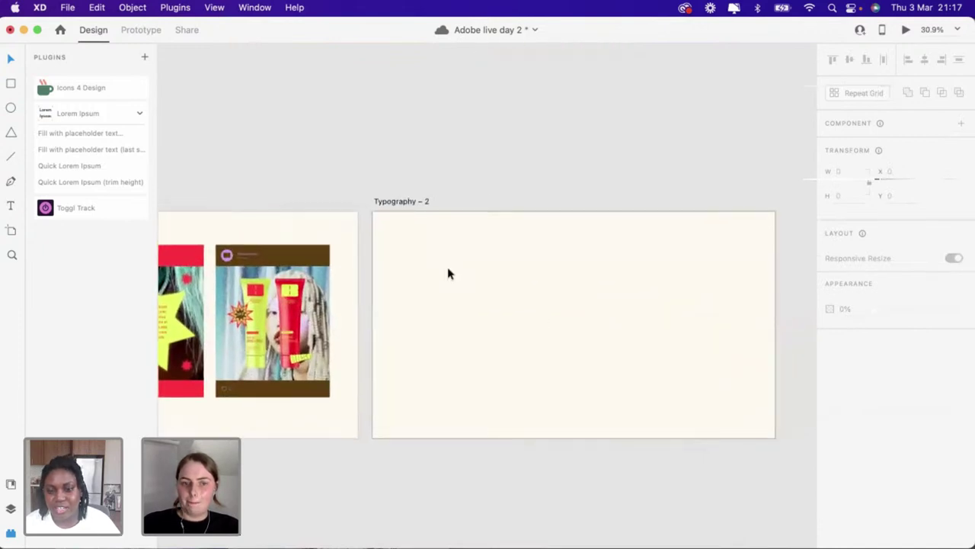
scroll(448, 275, "down", 2)
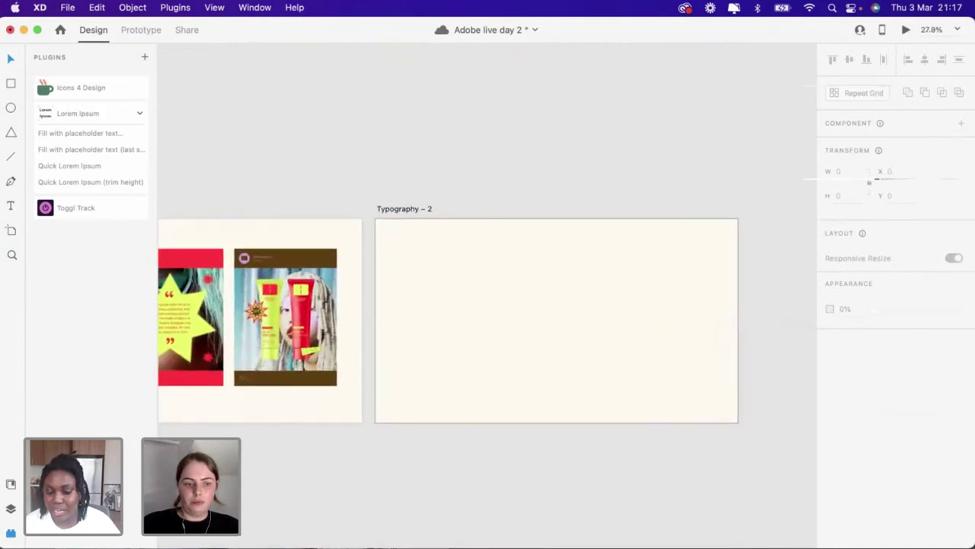
scroll(310, 405, "down", 4)
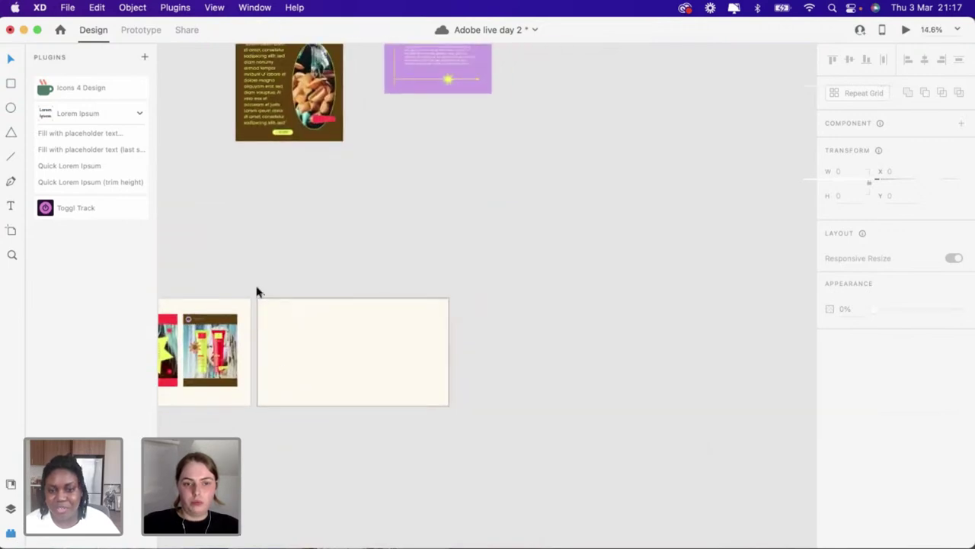
Duplicate the empty artboard, move it up-right, and resize it to poster width and 1024 height
left_click(261, 296)
key("super+d")
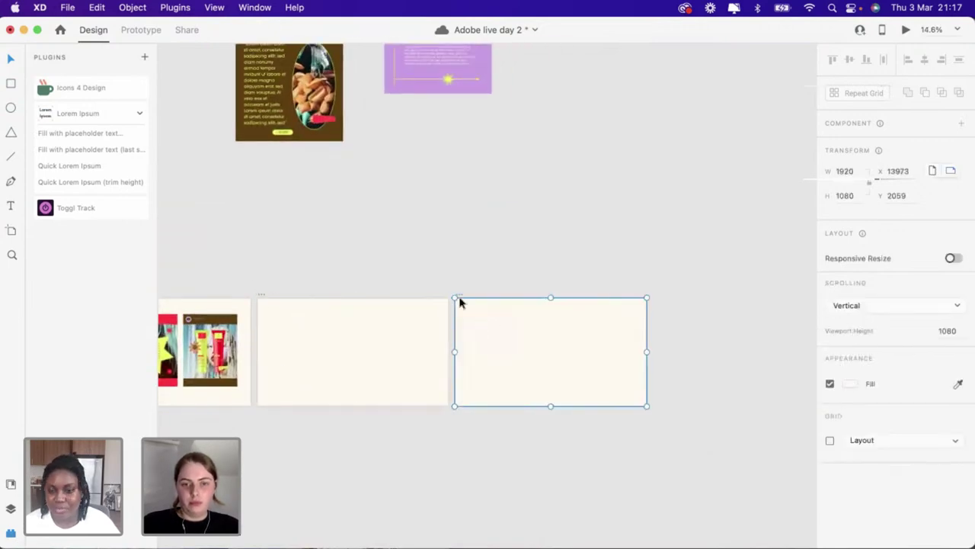
left_click_drag(461, 299, 538, 183)
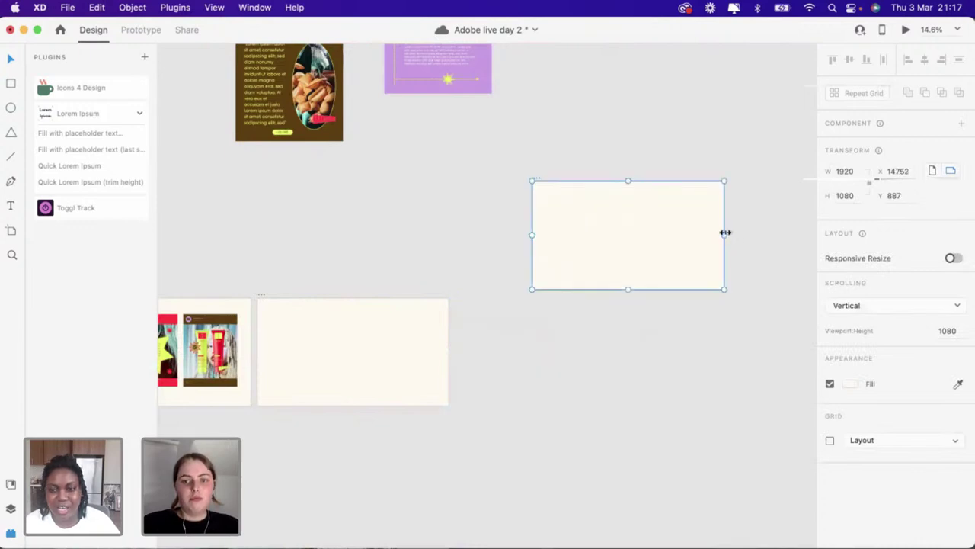
left_click_drag(726, 234, 611, 229)
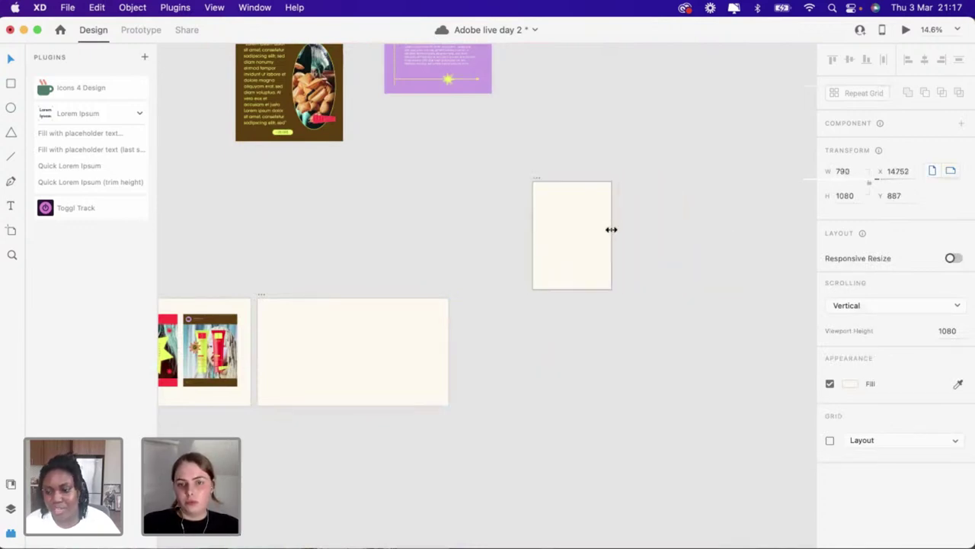
scroll(612, 233, "up", 5)
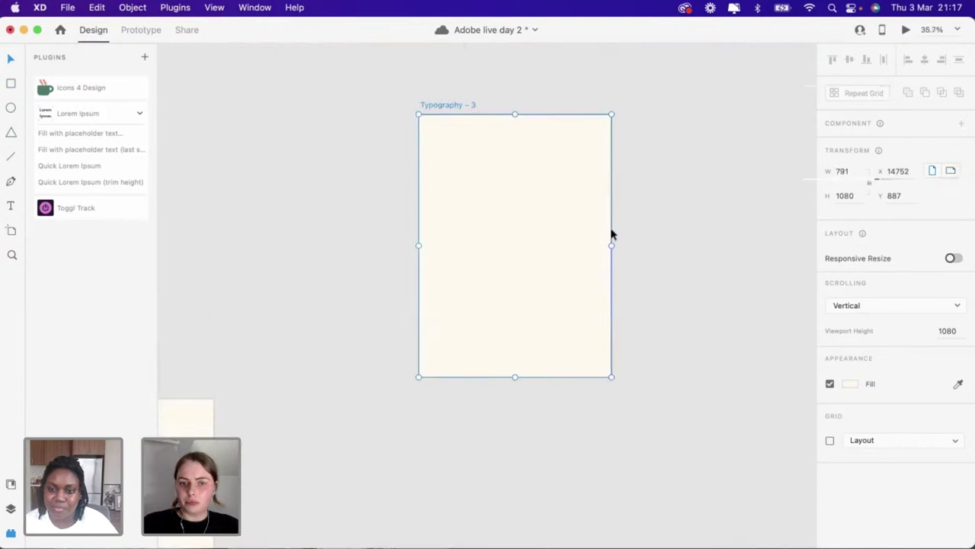
scroll(612, 233, "up", 2)
mouse_move(523, 420)
left_mouse_down()
mouse_move(523, 385)
mouse_move(522, 407)
left_mouse_up()
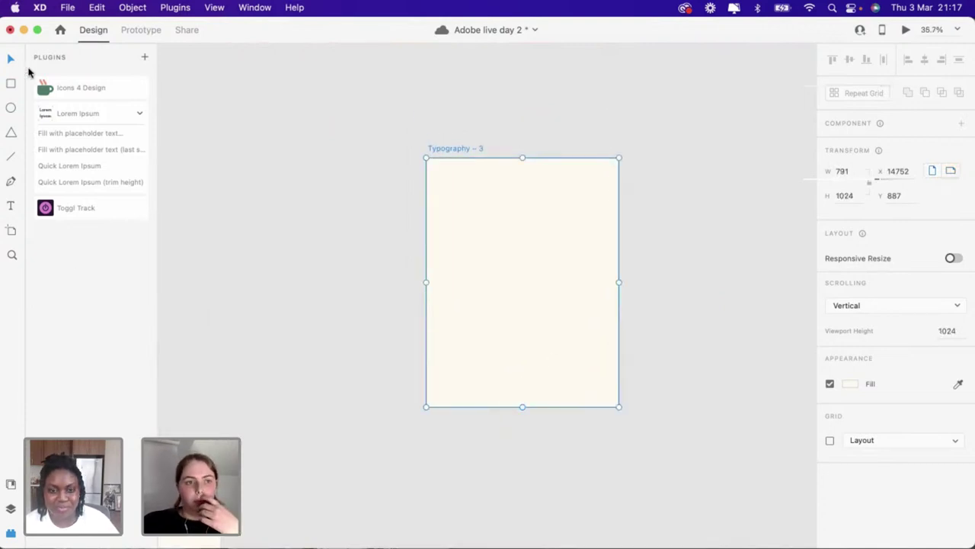
Apply yellow #E8FD56 from the document colours, then delete the yellow shape
left_click(11, 485)
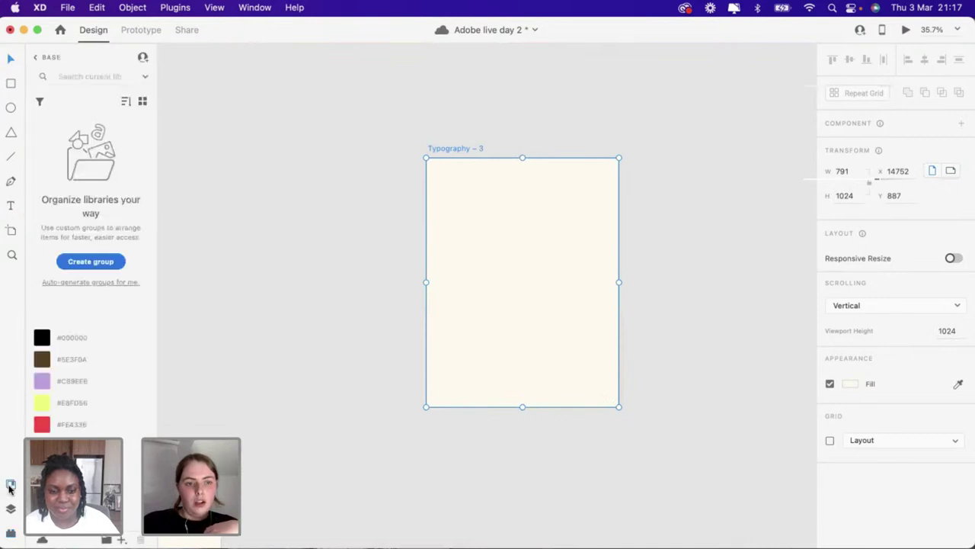
left_click(43, 403)
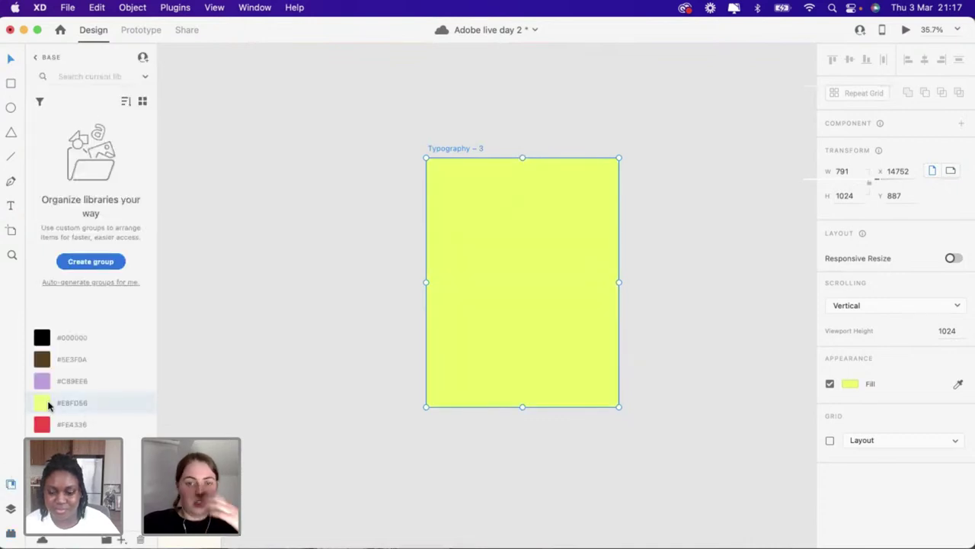
scroll(304, 312, "down", 5)
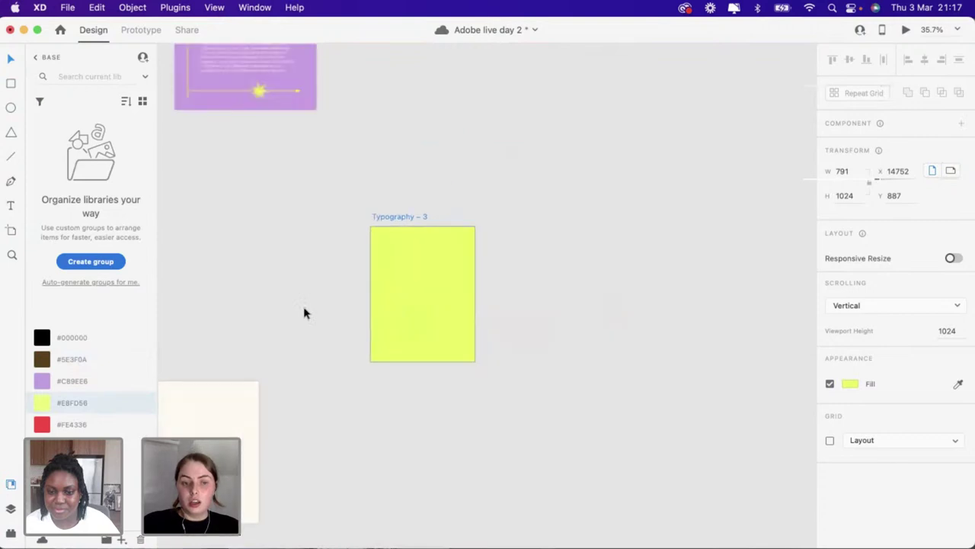
scroll(304, 312, "down", 3)
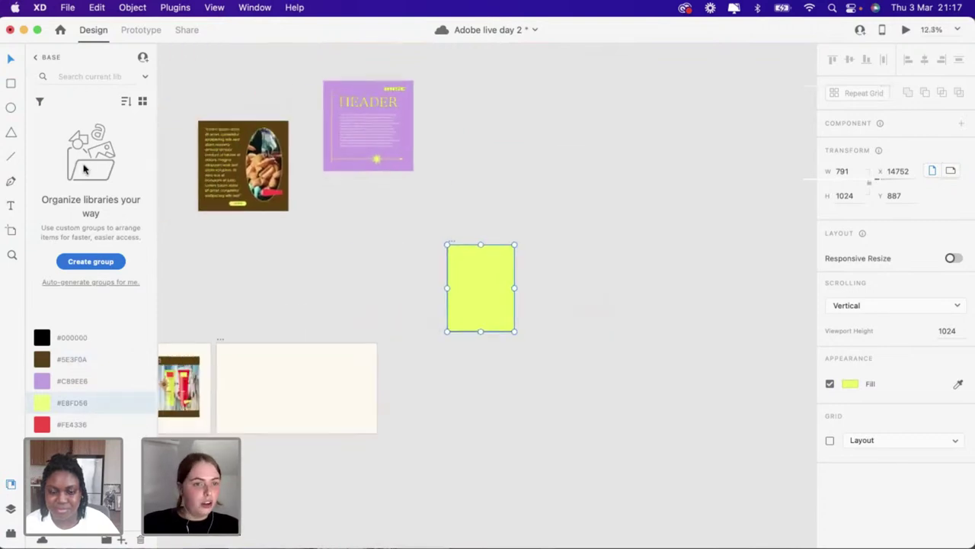
key("Delete")
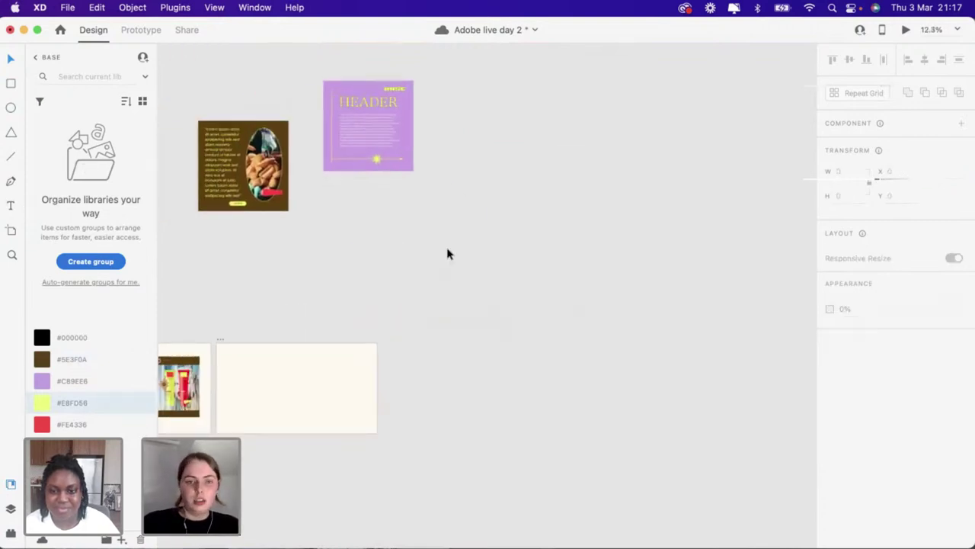
left_click(11, 86)
Draw a rectangle on Typography – 2, fill it yellow #E8FD56, and move it top-left
scroll(291, 390, "up", 3)
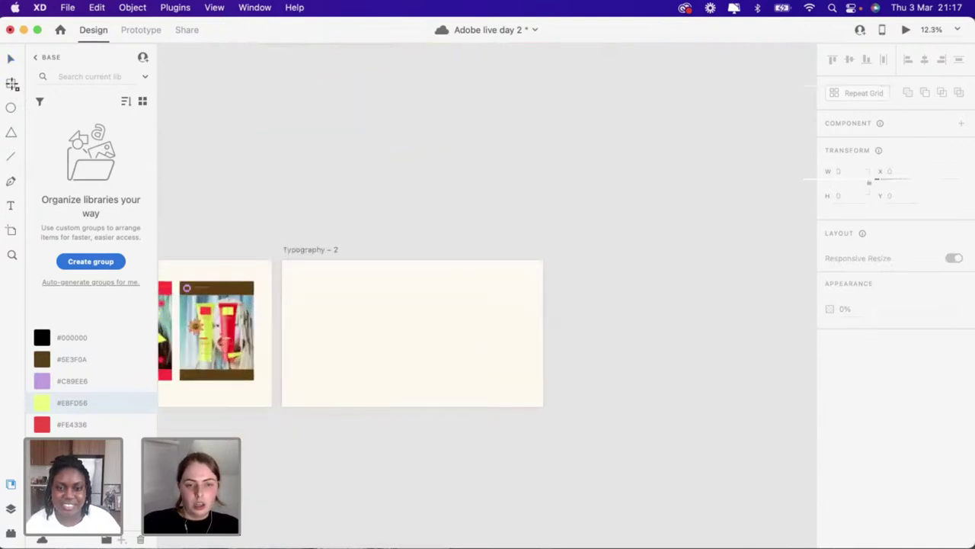
left_click_drag(271, 297, 347, 406)
left_click(41, 398)
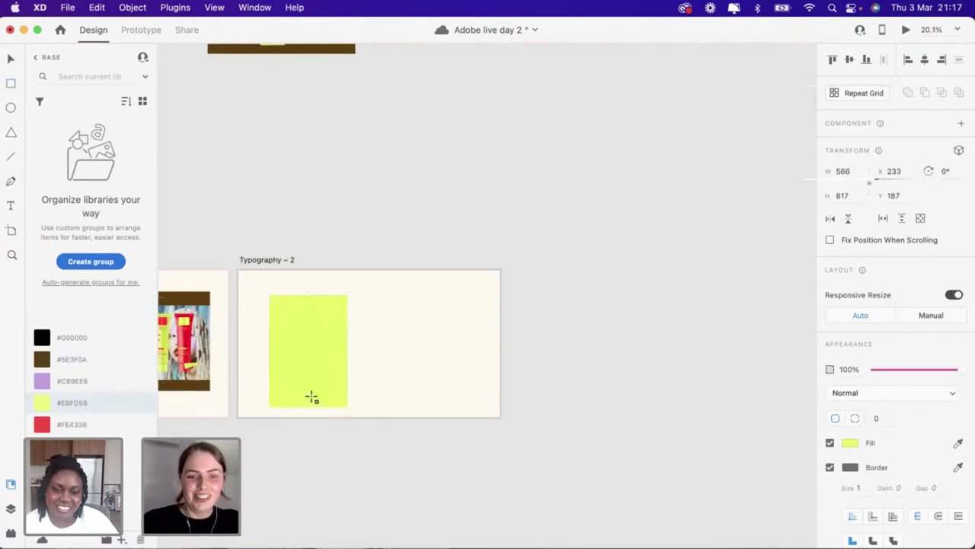
scroll(311, 396, "up", 5)
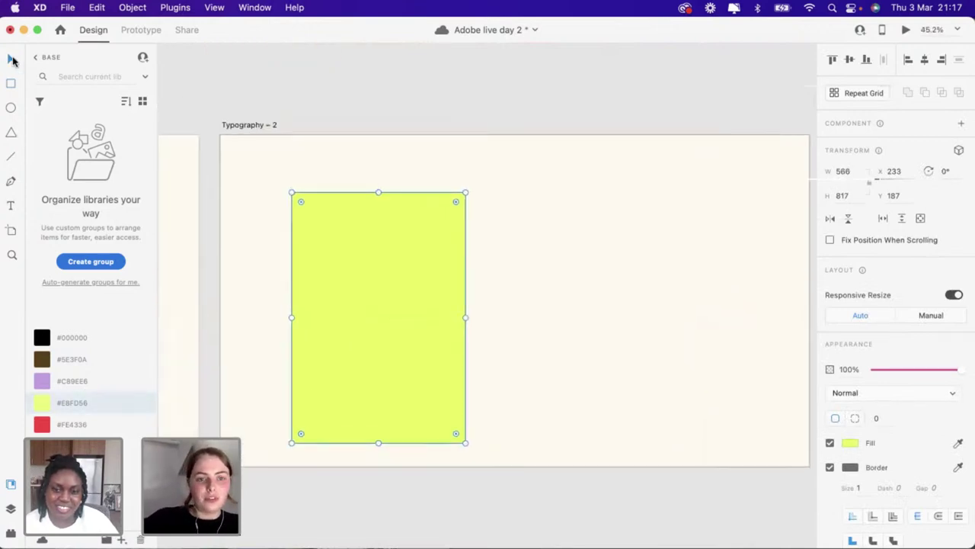
left_click_drag(431, 250, 709, 257)
Duplicate the yellow rectangle into a shrunken row of four
scroll(417, 257, "down", 2)
key("super+d")
key("super+d")
left_click_drag(286, 218, 642, 254)
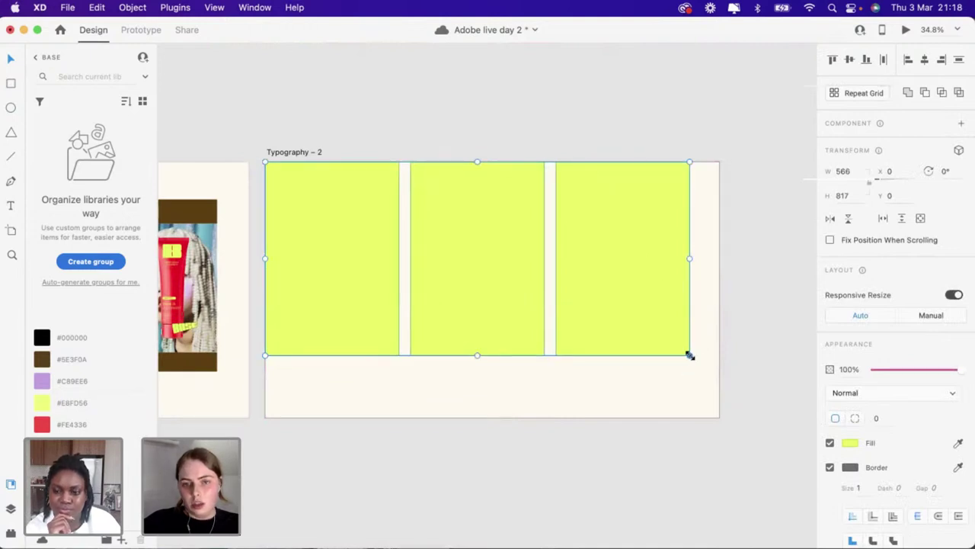
left_click_drag(690, 355, 618, 307)
left_click(587, 358)
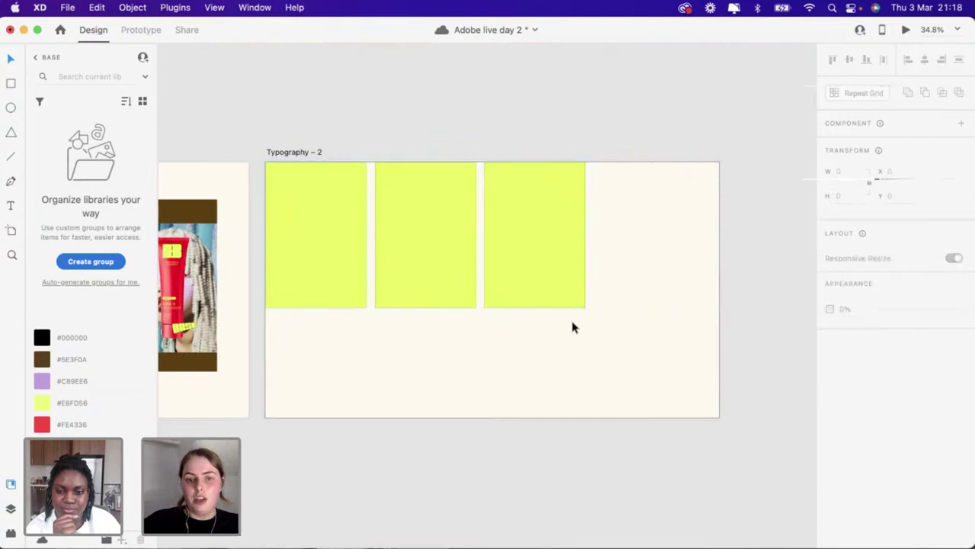
left_click(556, 228)
key("super+d")
left_click_drag(555, 229, 668, 230)
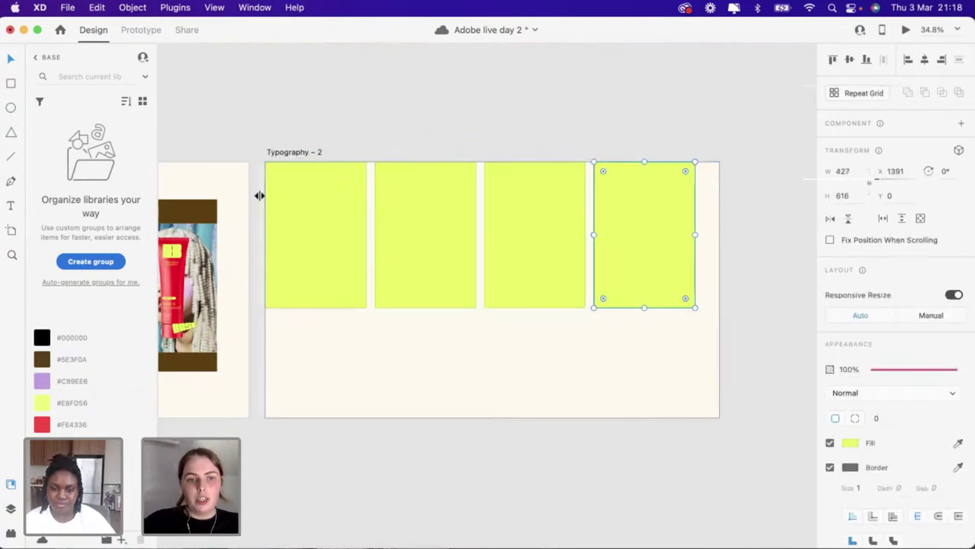
left_click(723, 231)
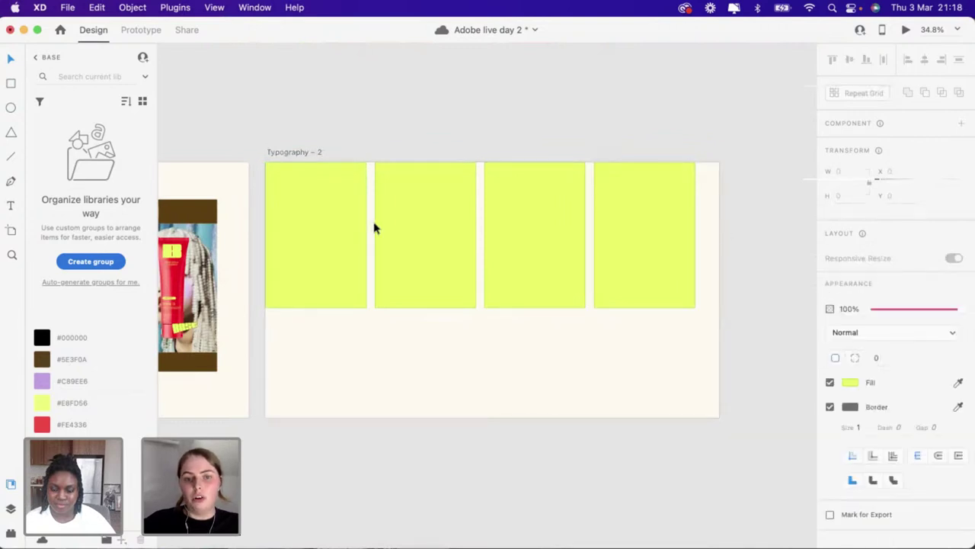
Stretch the four rectangles to the right edge, Repeat Grid them into two rows, and move the grid up
left_click_drag(724, 228, 312, 216)
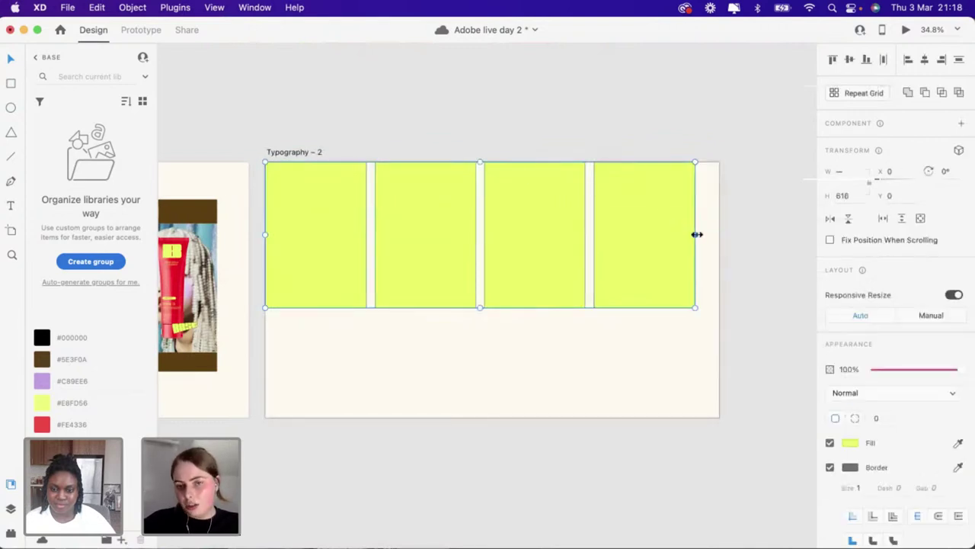
left_click_drag(696, 235, 719, 237)
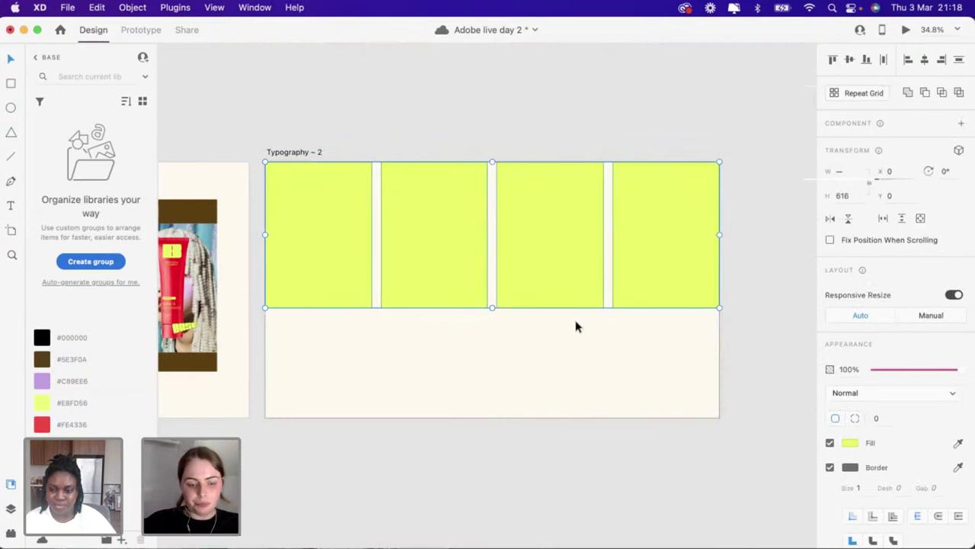
key("super+r")
left_click_drag(516, 307, 517, 417)
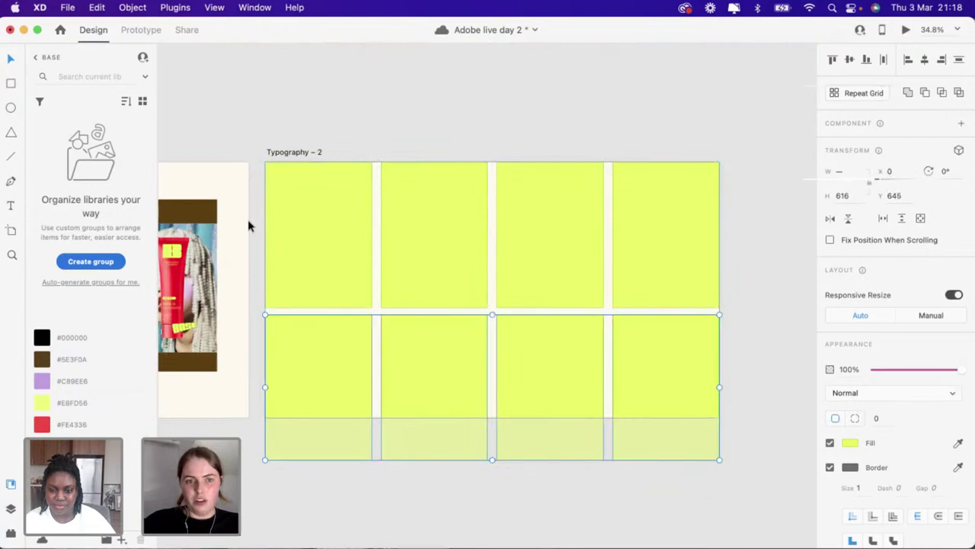
left_click(724, 497)
left_click_drag(724, 493, 315, 211)
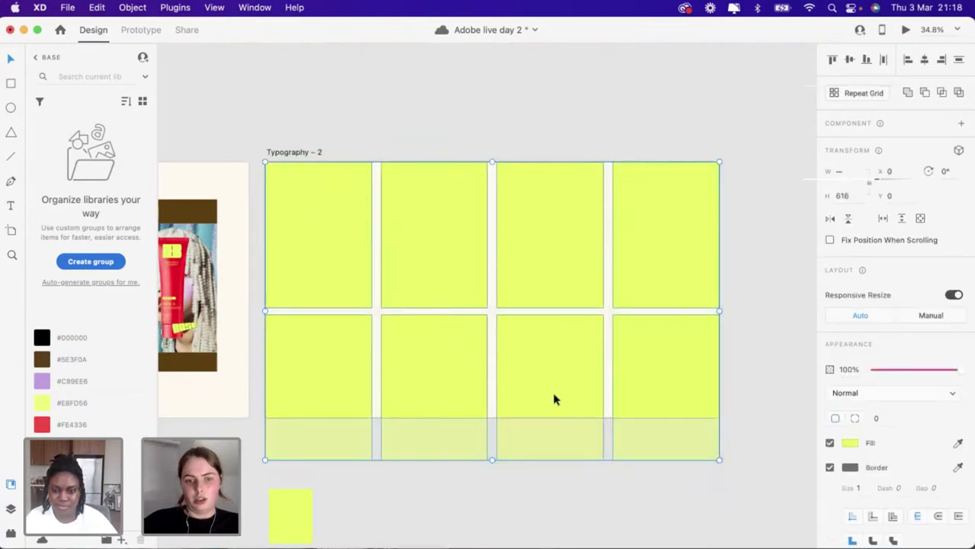
left_click_drag(557, 401, 557, 382)
Drag a copy of one grid cell out and enlarge it to about 754×1030
left_click(743, 304)
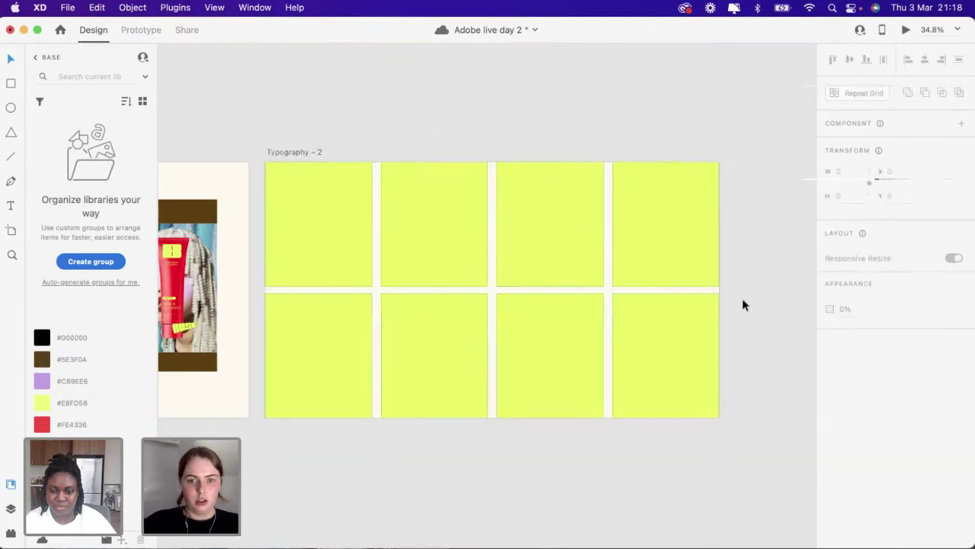
scroll(674, 319, "down", 5)
scroll(435, 320, "right", 3)
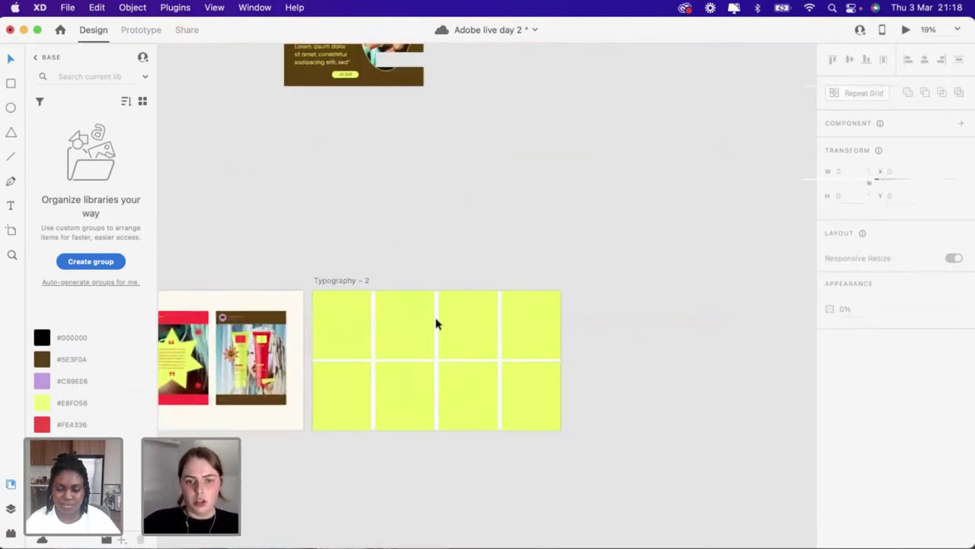
scroll(435, 320, "up", 4)
left_click(373, 363)
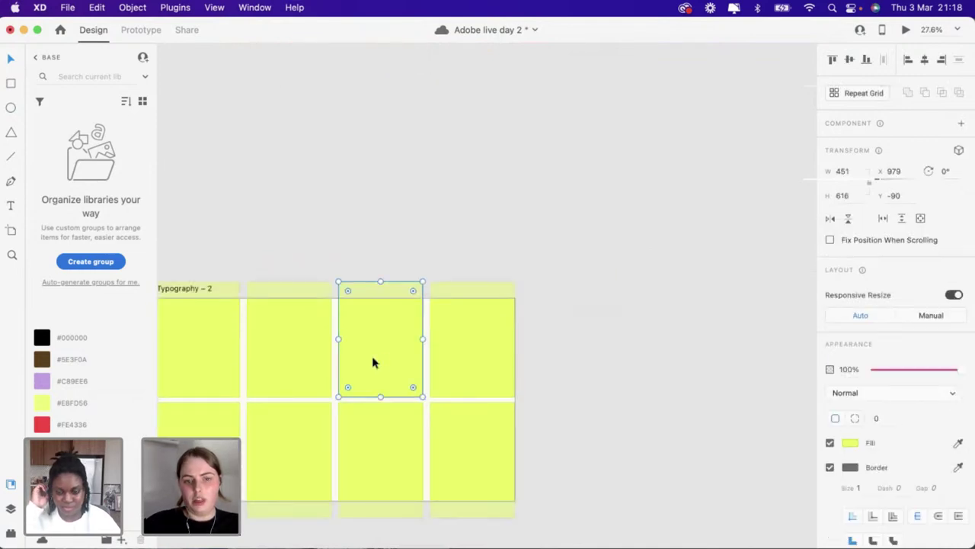
left_click_drag(373, 362, 643, 252)
scroll(544, 323, "right", 4)
scroll(544, 323, "up", 1)
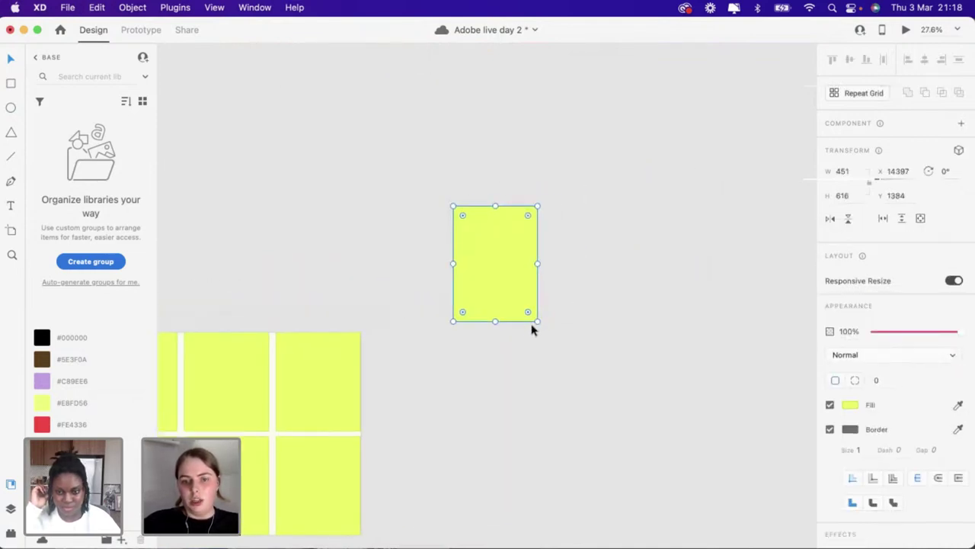
left_click_drag(537, 322, 594, 412)
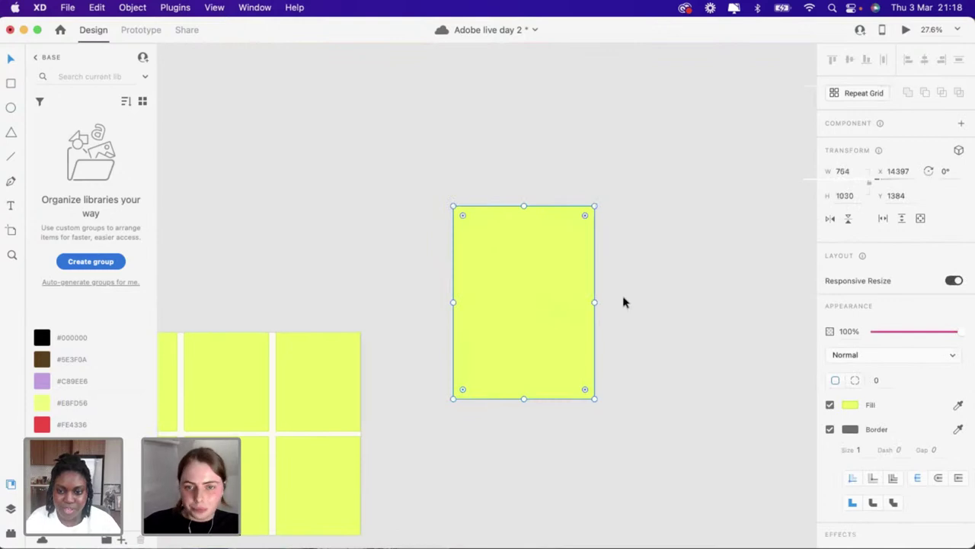
Check the food poster's size against the new yellow rectangle
scroll(623, 303, "up", 3)
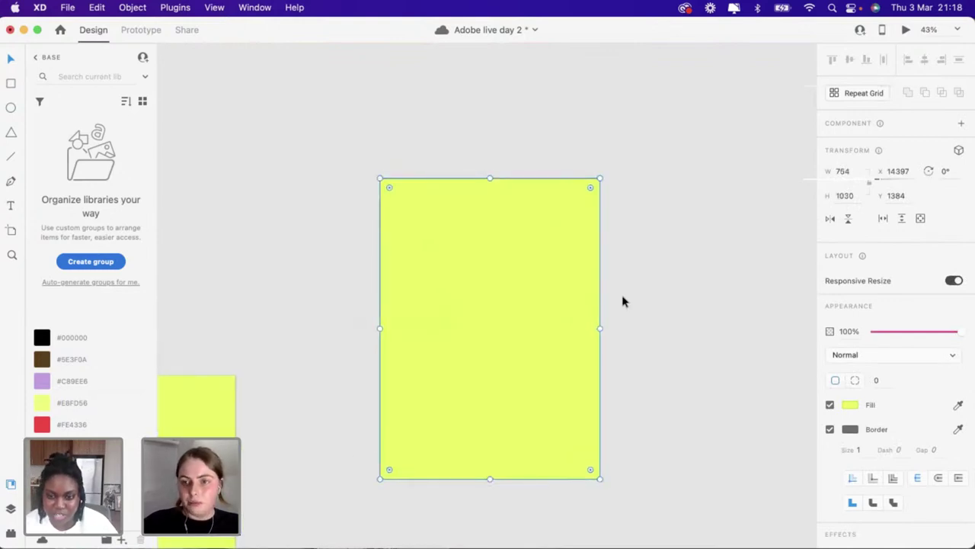
scroll(624, 302, "down", 5)
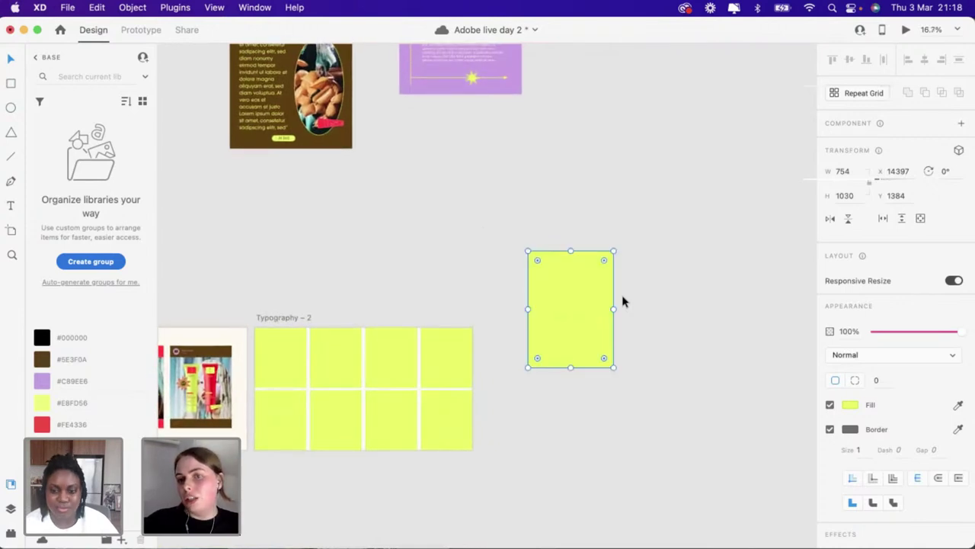
scroll(623, 303, "up", 2)
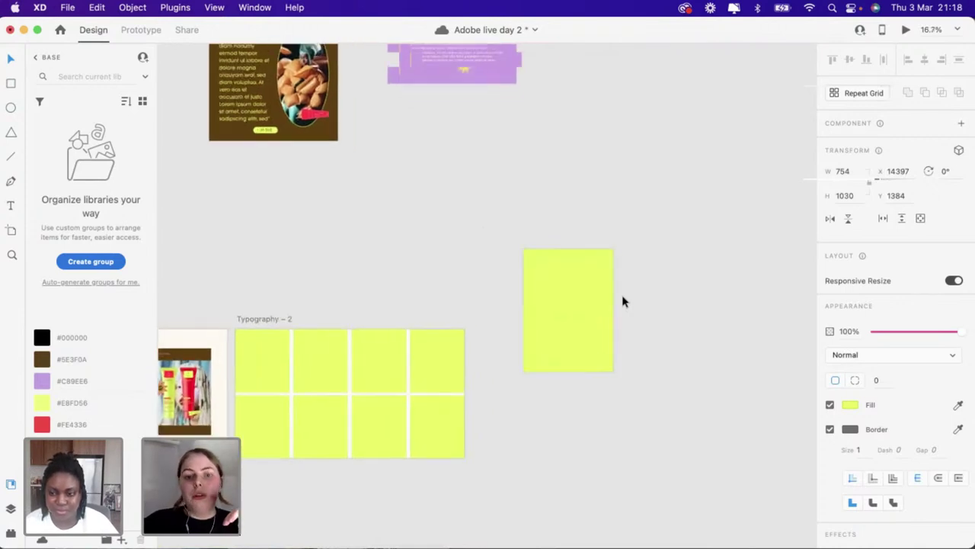
scroll(167, 241, "down", 2)
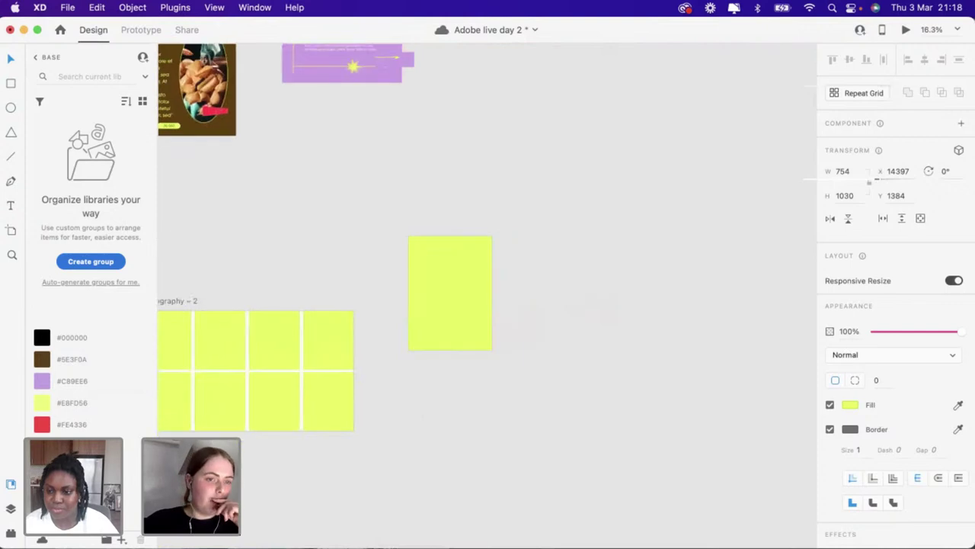
left_click(216, 113)
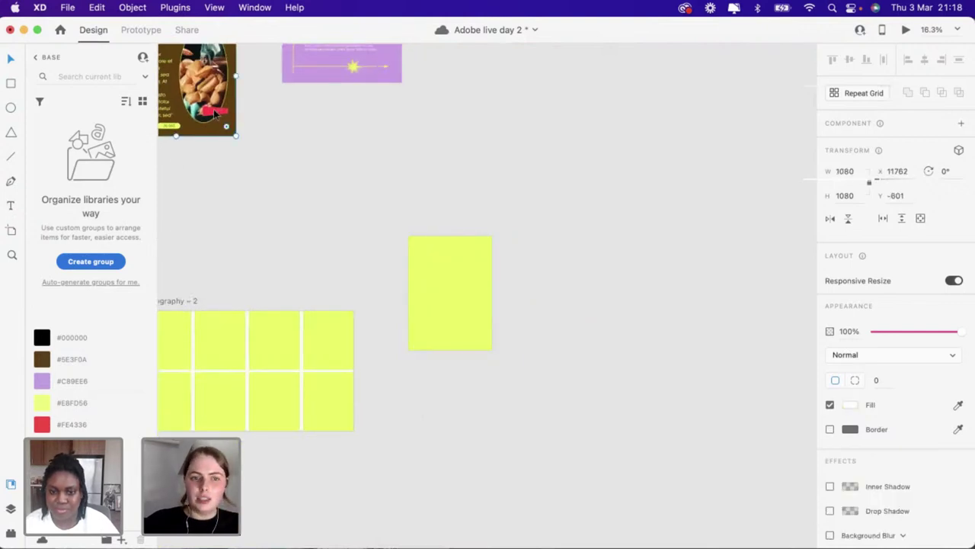
scroll(272, 161, "down", 3)
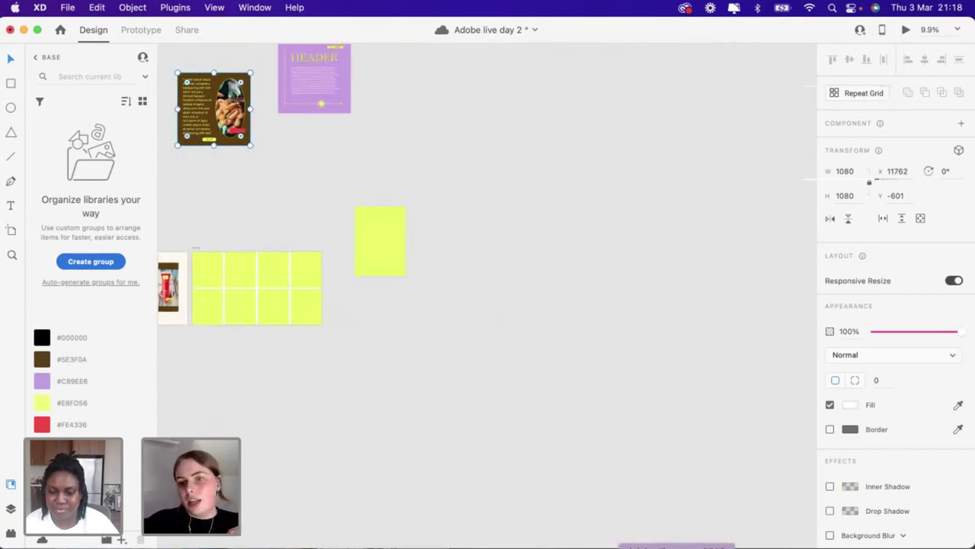
scroll(388, 291, "up", 3)
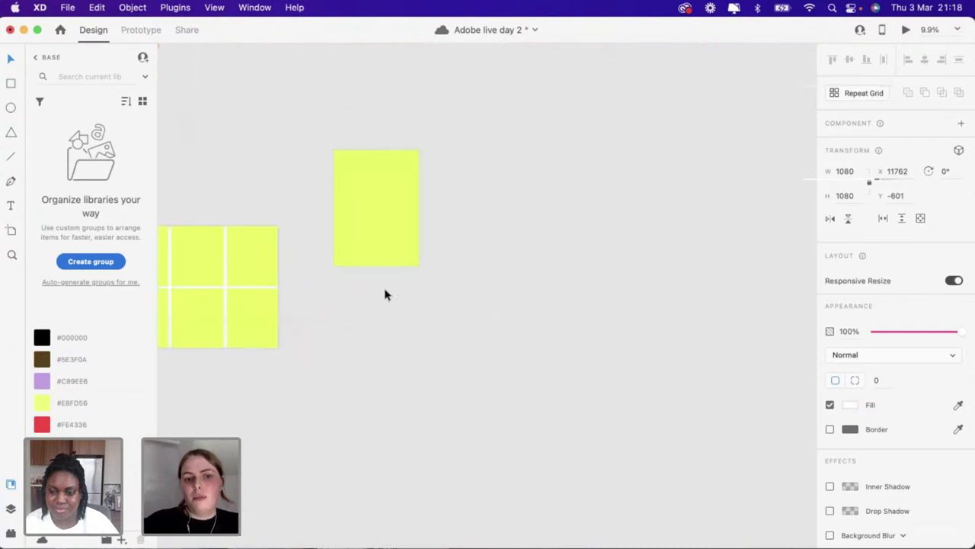
scroll(385, 295, "up", 4)
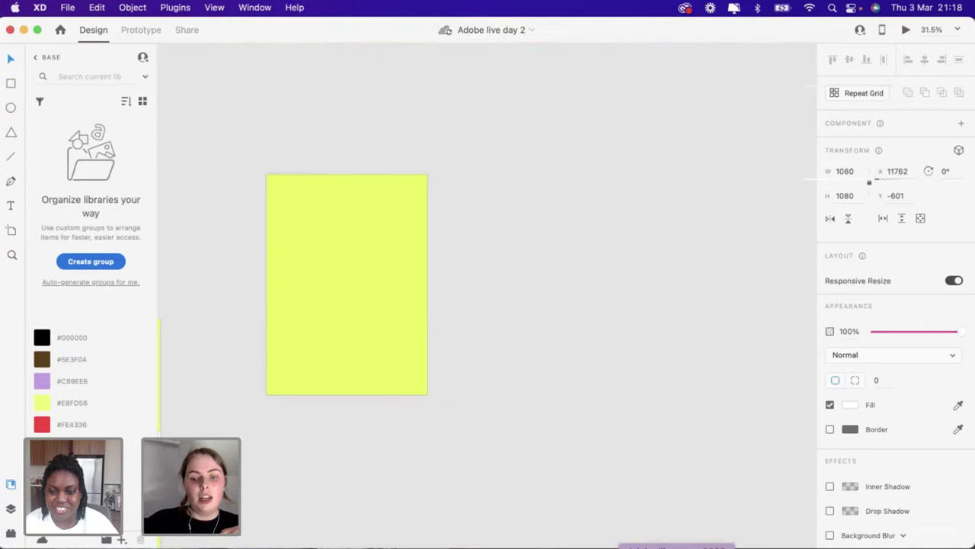
In Illustrator, select the BASE EST 2022 logo
key("super+Tab")
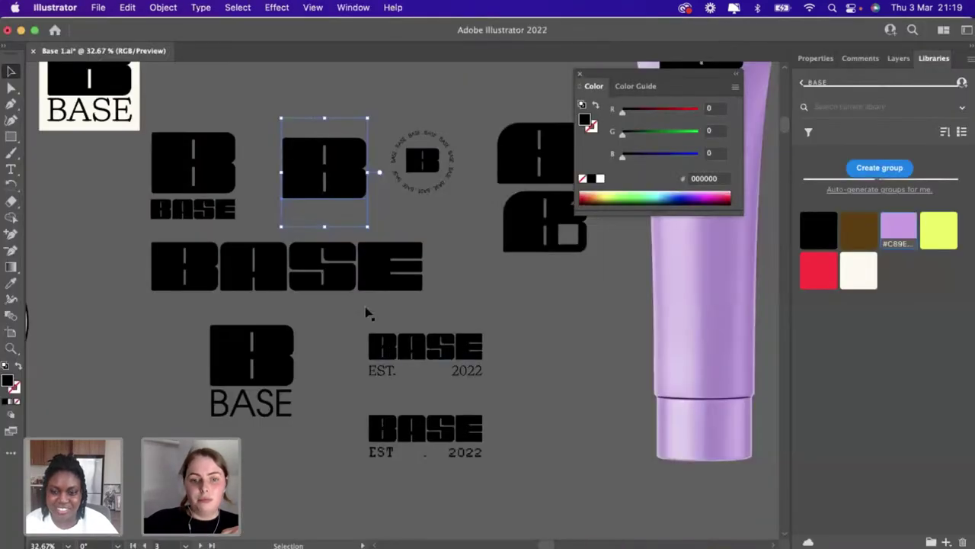
left_click(360, 275)
left_click(497, 466)
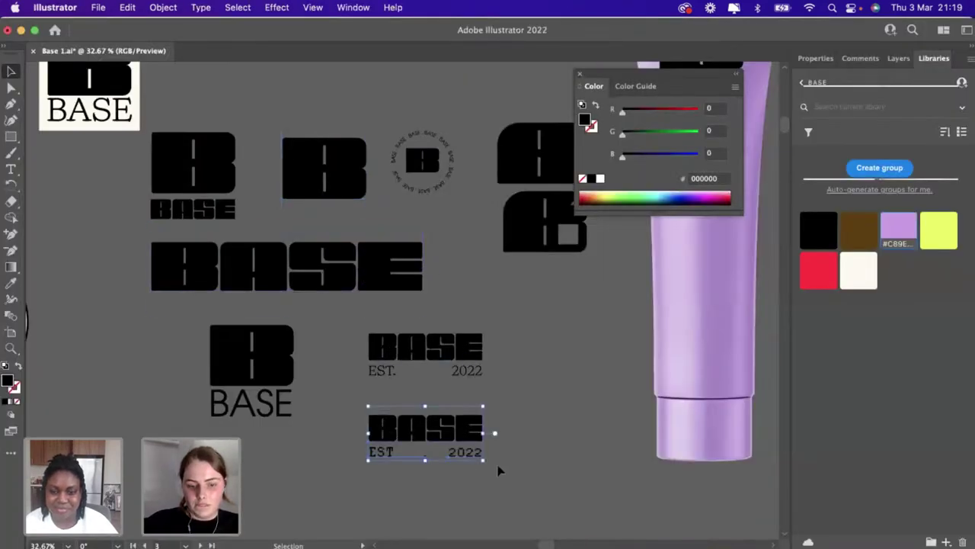
left_click_drag(498, 465, 465, 446)
Paste the BASE EST 2022 logo into XD, then scale and place it at the poster's top
key("super+Tab")
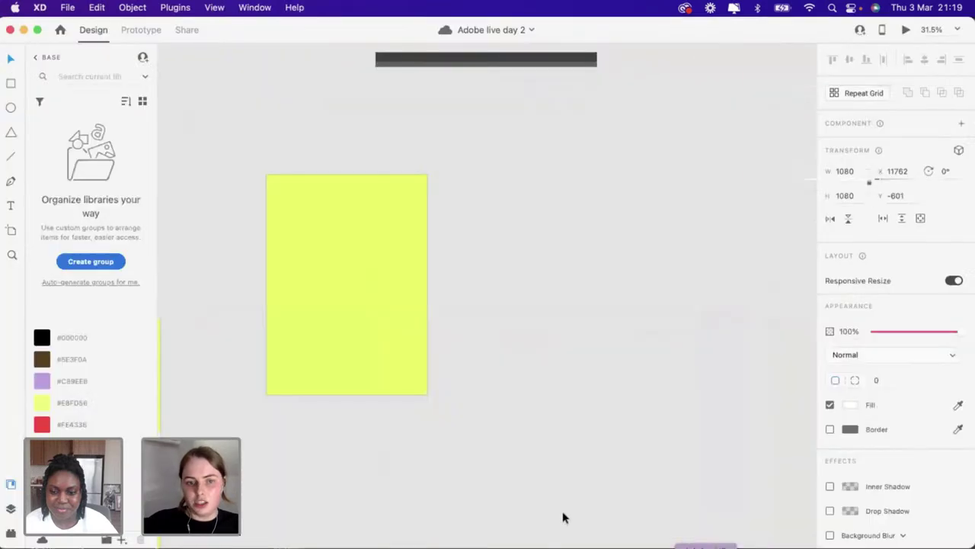
key("super+v")
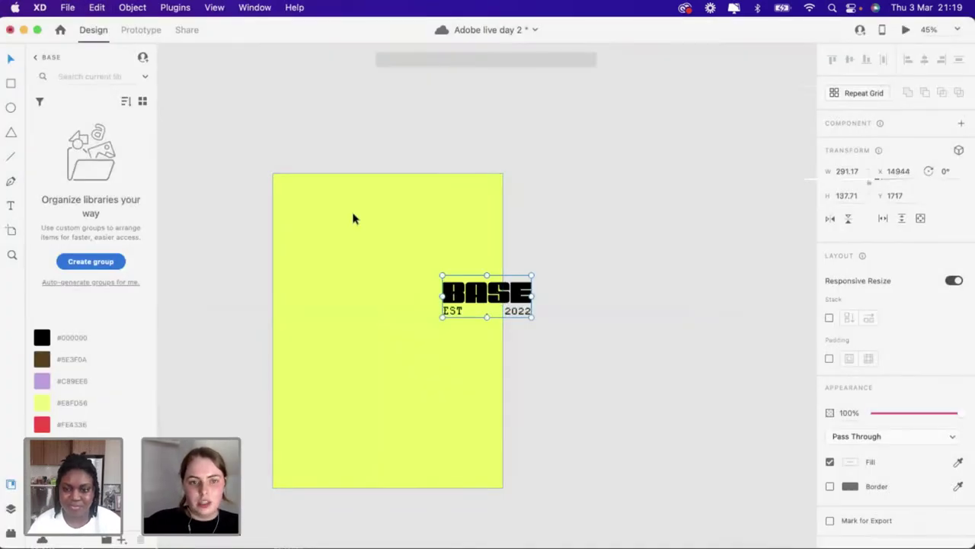
left_click_drag(495, 301, 389, 233)
left_click_drag(450, 293, 480, 324)
left_click_drag(381, 239, 383, 234)
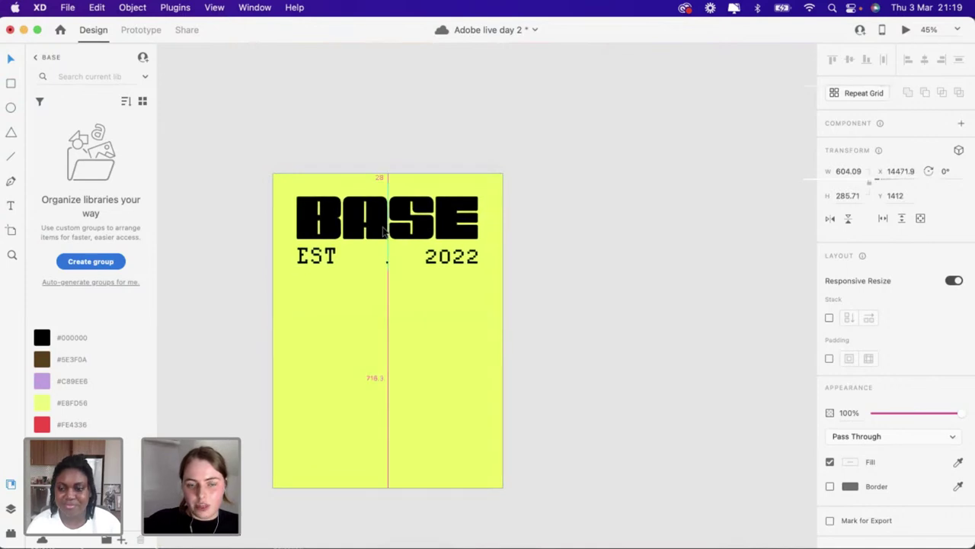
left_click(577, 232)
left_click(376, 233)
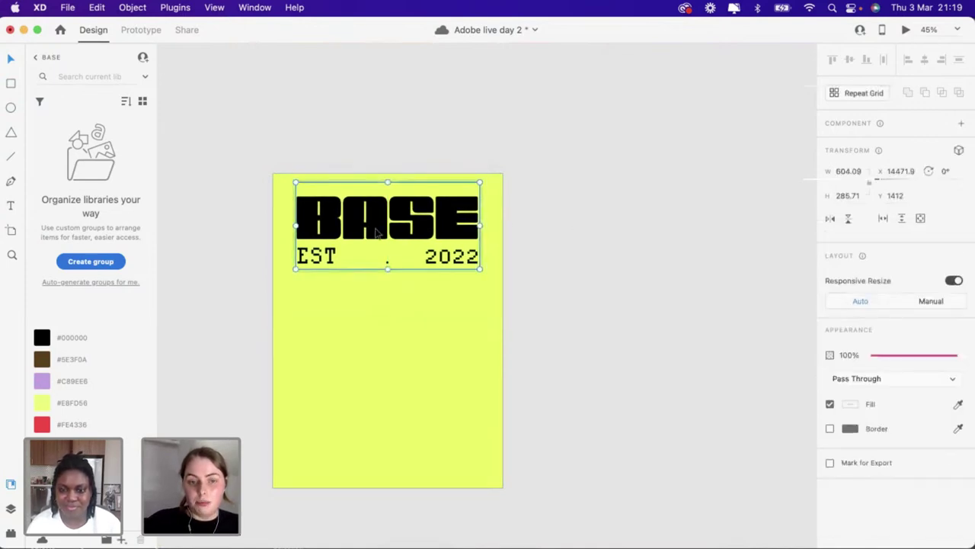
Ungroup the BASE logo and release its mask, discarding a trial yellow fill
left_click(42, 403)
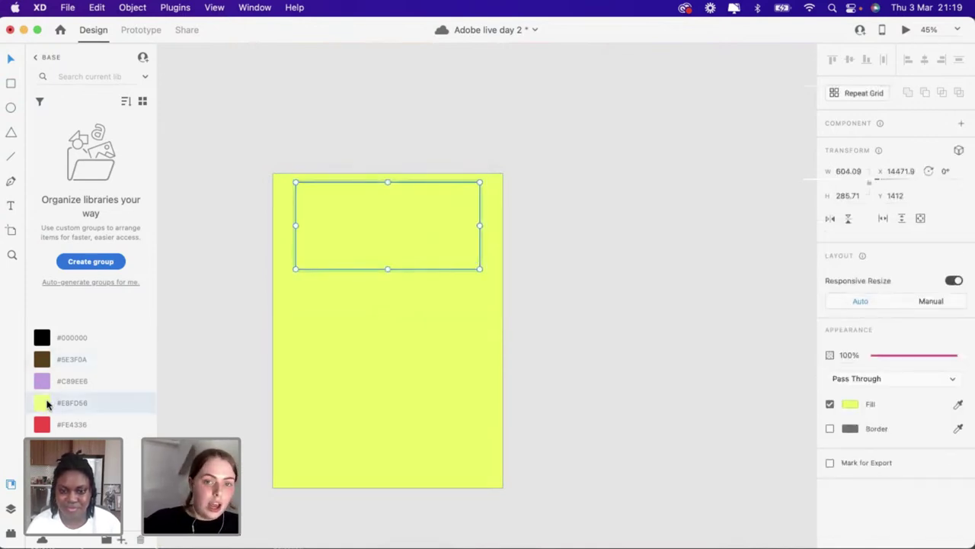
key("super+z")
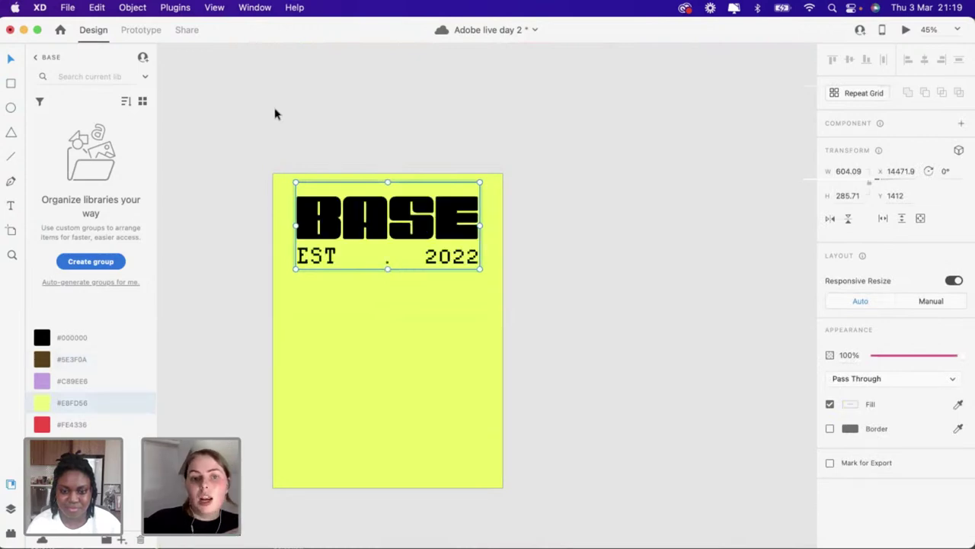
left_click(276, 113)
left_click(380, 221)
right_click(379, 221)
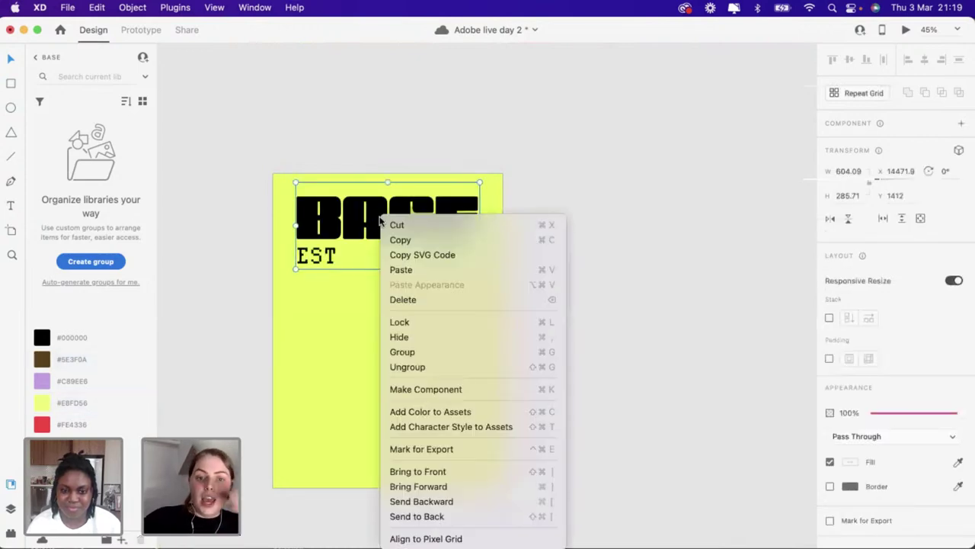
left_click(407, 366)
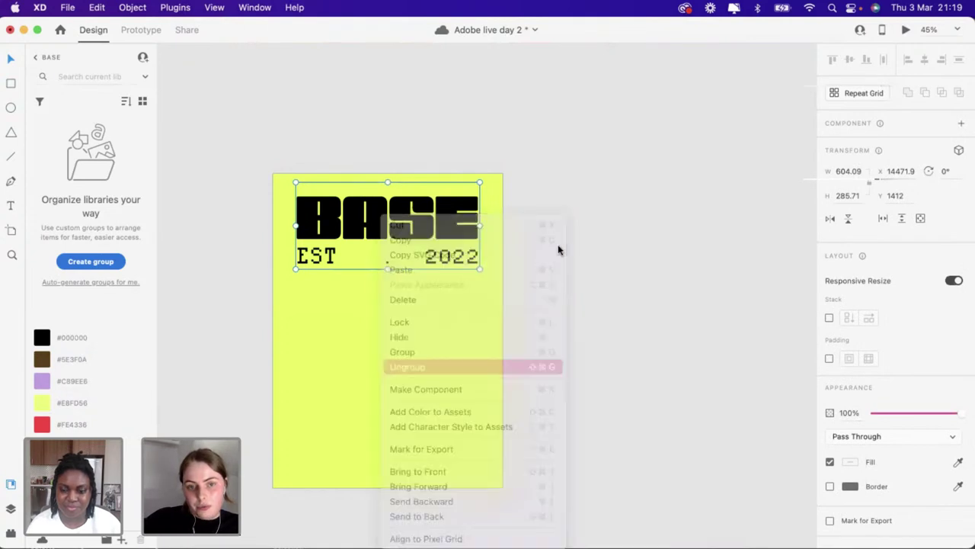
left_click(526, 254)
left_click(381, 223)
right_click(381, 221)
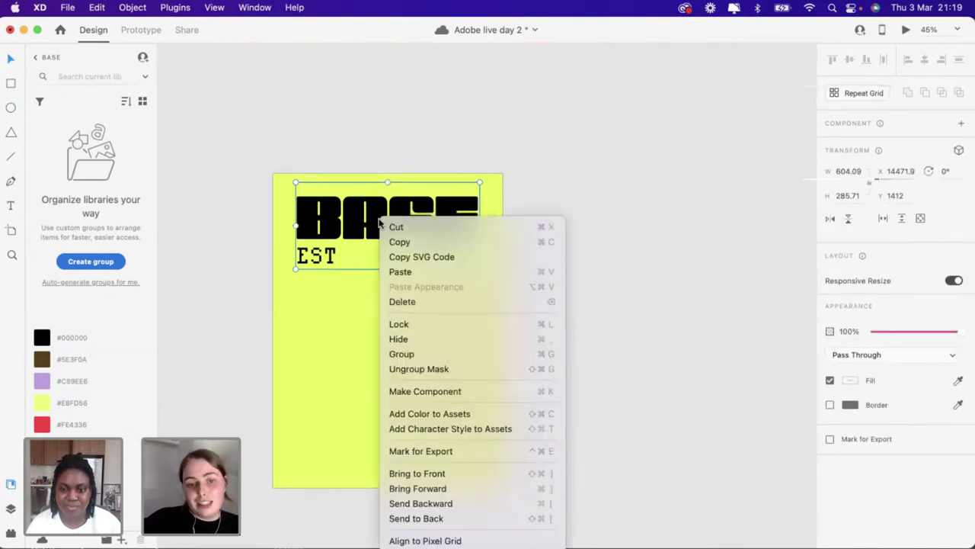
left_click(438, 370)
Colour the BASE, EST and 2022 texts purple #C89EE6
left_click(390, 241)
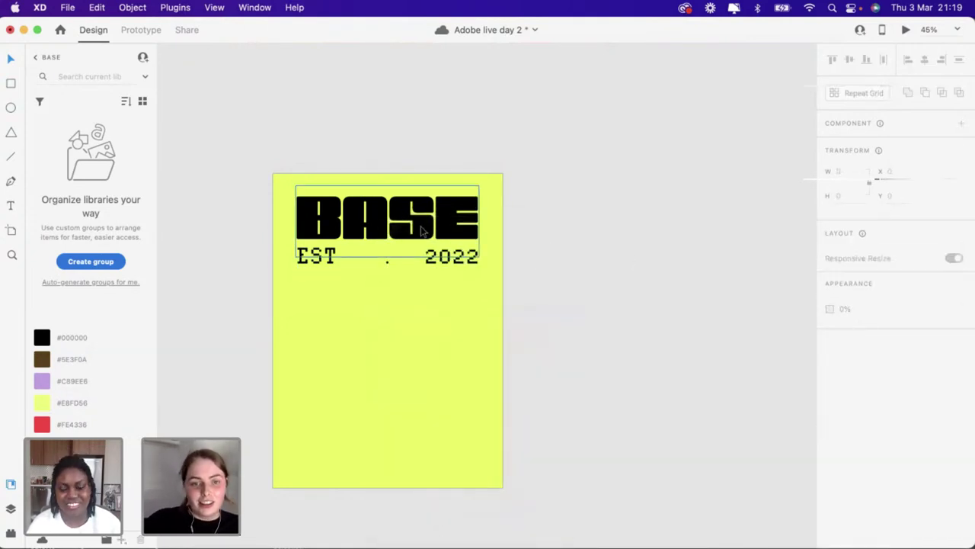
left_click(44, 381)
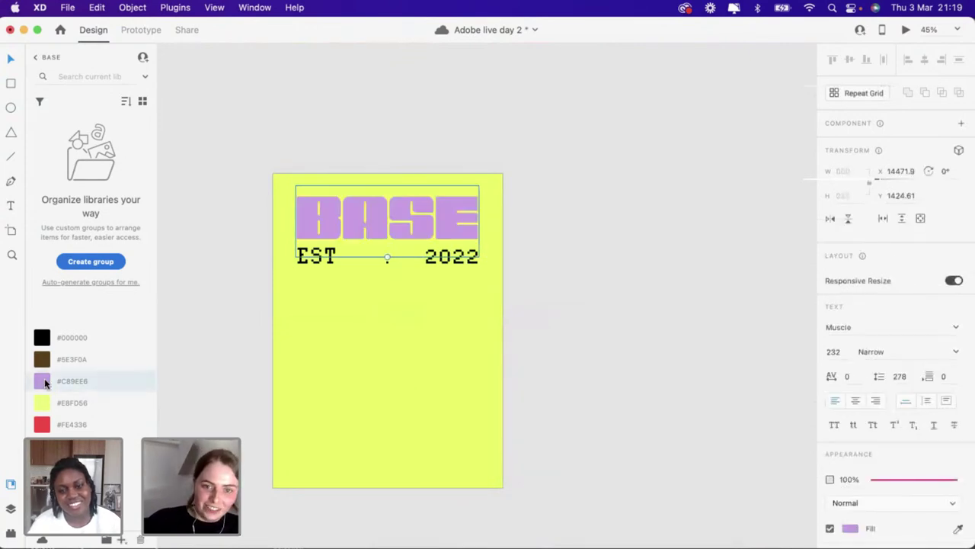
left_click(308, 323)
scroll(308, 323, "up", 1)
left_click(308, 248)
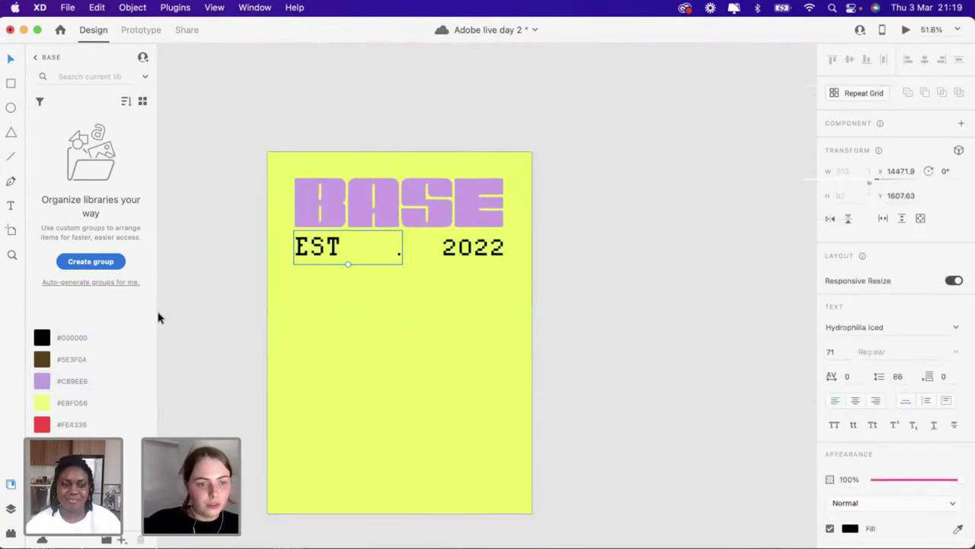
left_click(34, 383)
left_click(495, 252)
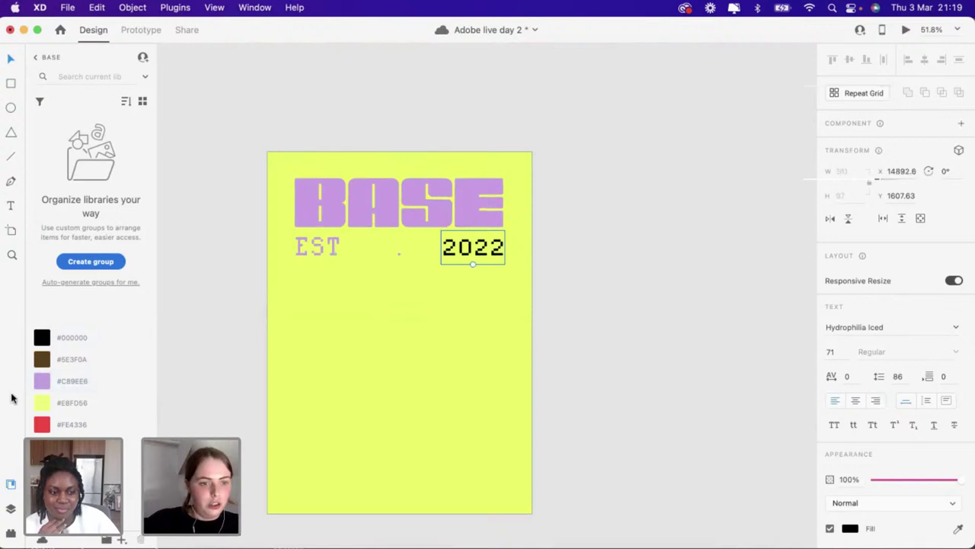
left_click(41, 385)
left_click(630, 307)
Move EST and 2022 down to the bottom of the poster
scroll(365, 312, "up", 2)
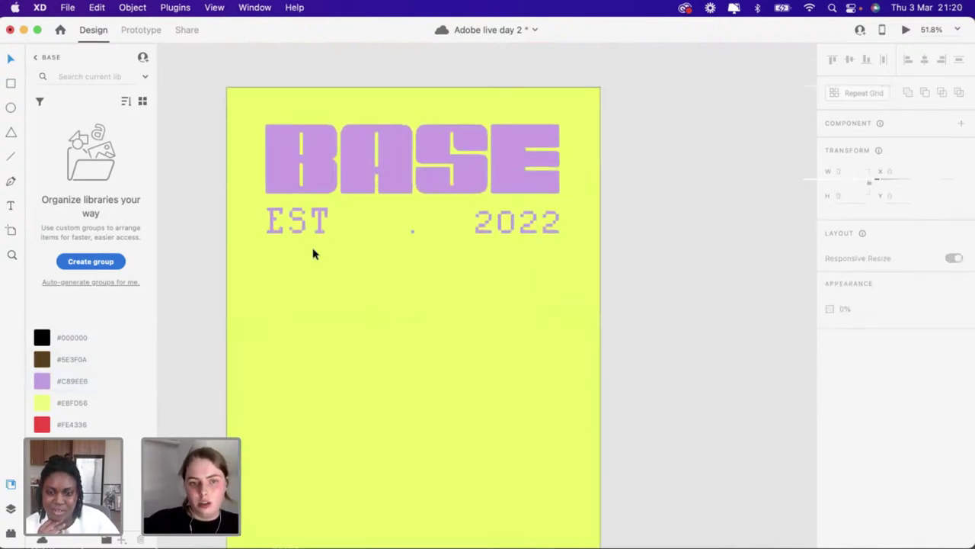
left_click_drag(304, 237, 292, 440)
scroll(304, 335, "down", 3)
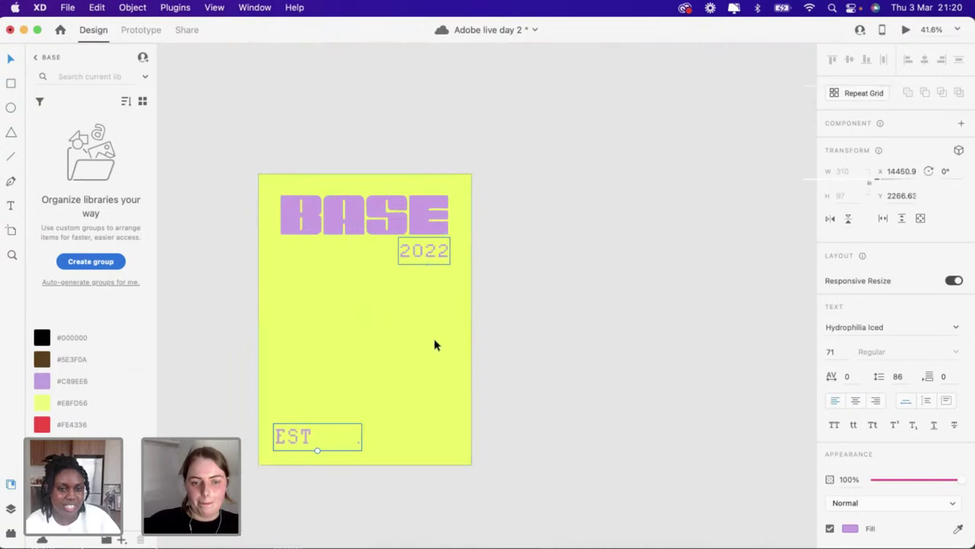
left_click_drag(435, 256, 434, 442)
left_click(579, 329)
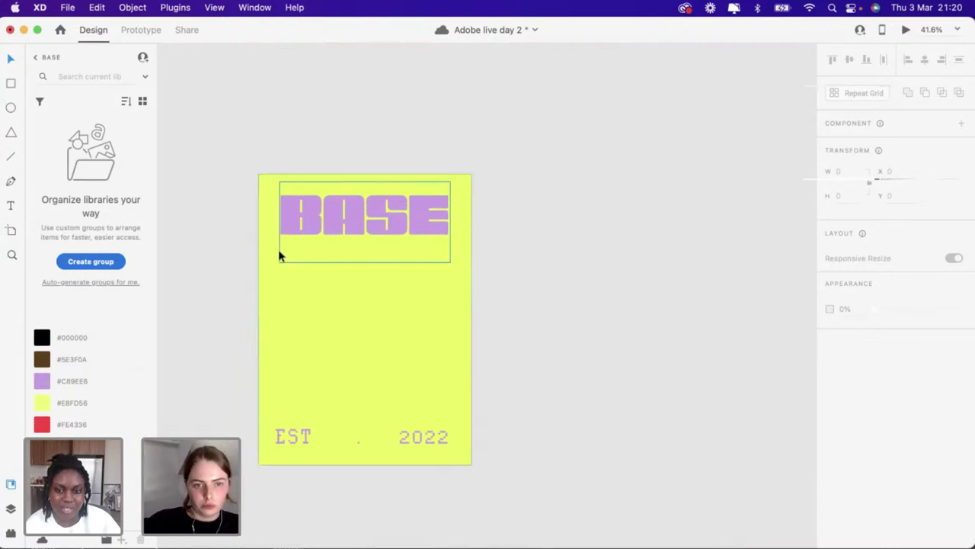
Draw a white 600×630 rectangle below BASE, nudging the title and rectangle up slightly
left_click(10, 86)
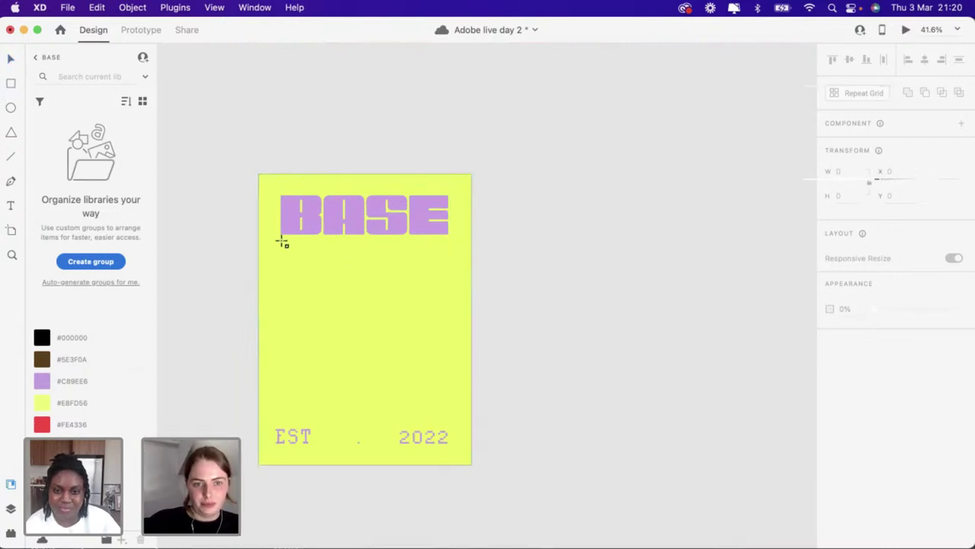
mouse_move(282, 246)
left_mouse_down()
mouse_move(355, 338)
mouse_move(450, 376)
mouse_move(448, 423)
left_mouse_up()
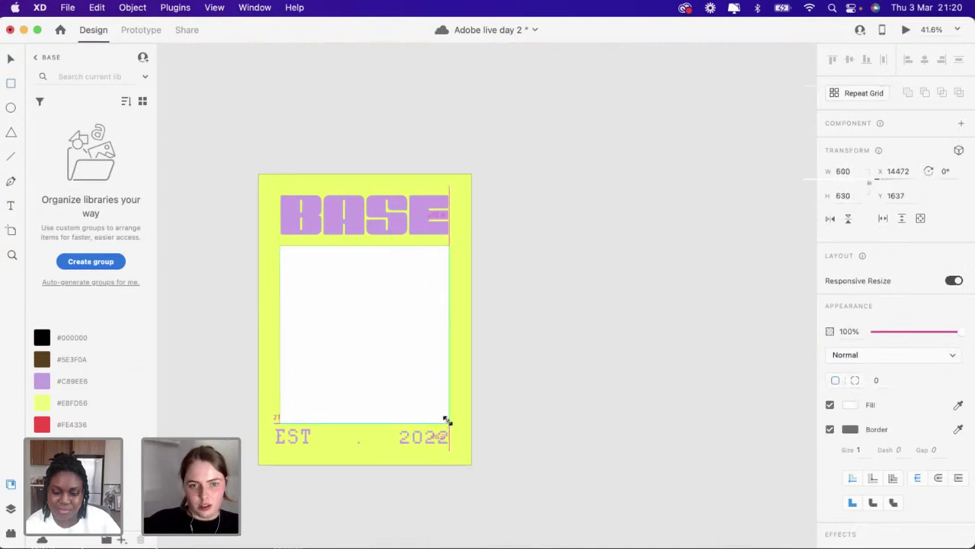
scroll(447, 420, "up", 3)
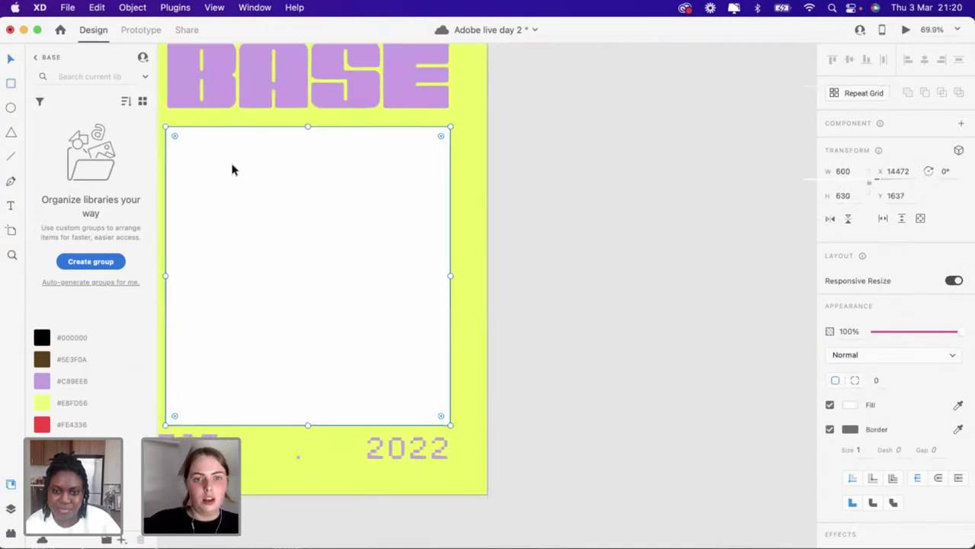
scroll(234, 167, "down", 3)
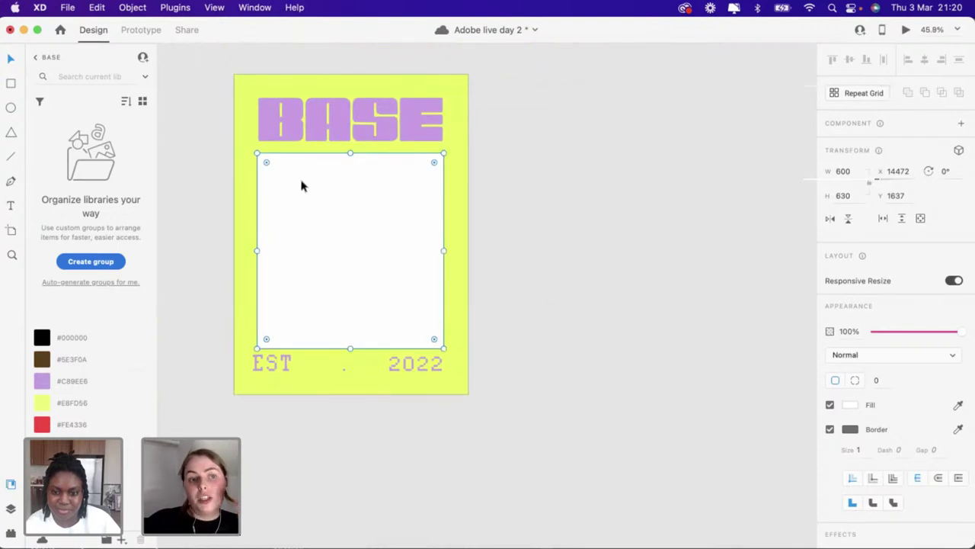
scroll(301, 185, "up", 1)
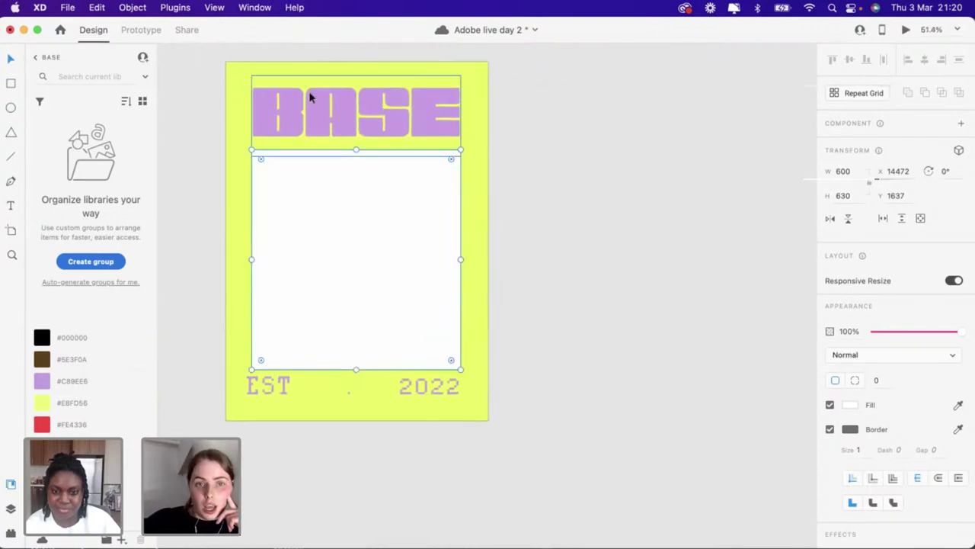
left_click_drag(310, 97, 311, 91)
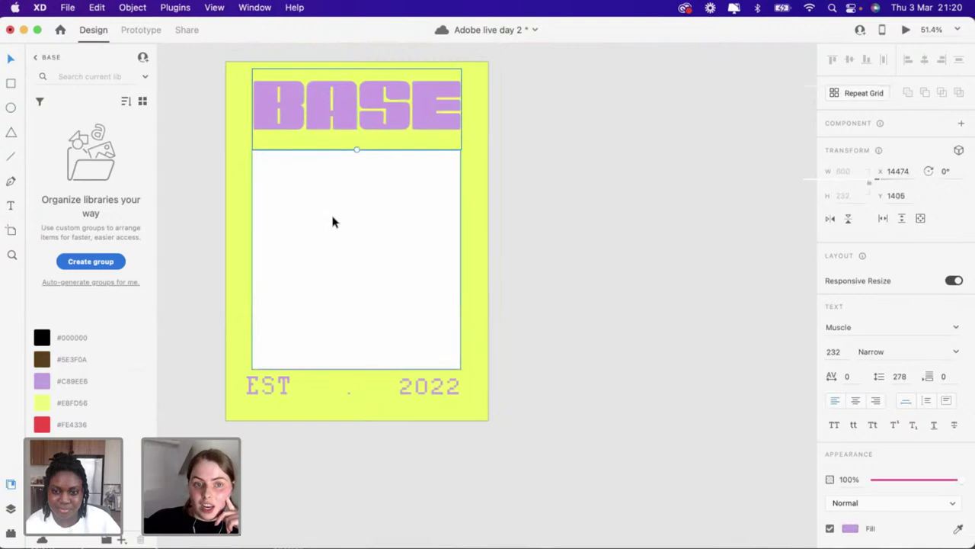
left_click_drag(333, 222, 333, 214)
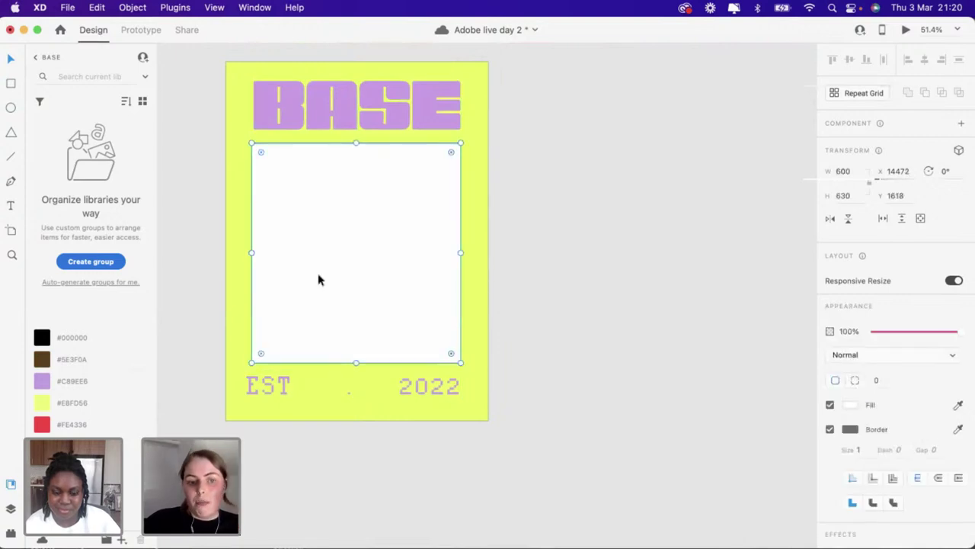
Shift EST and 2022 slightly right to line up, then select the white rectangle
scroll(270, 392, "up", 5)
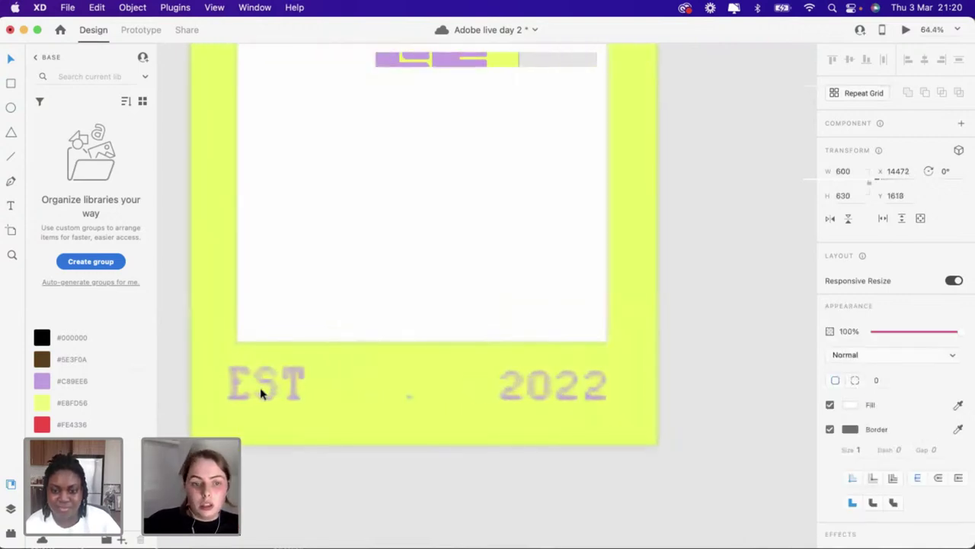
left_click_drag(262, 392, 275, 393)
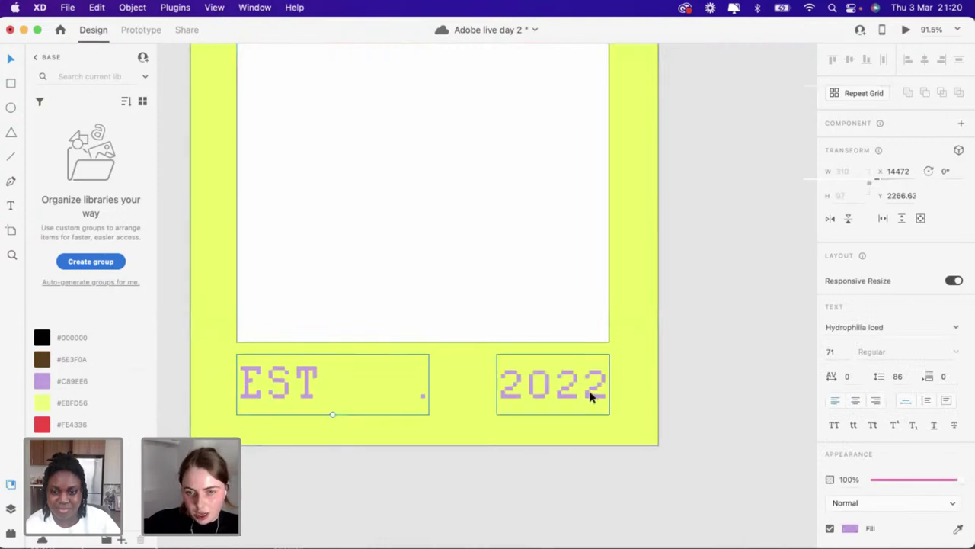
left_click_drag(592, 394, 590, 394)
left_click(727, 363)
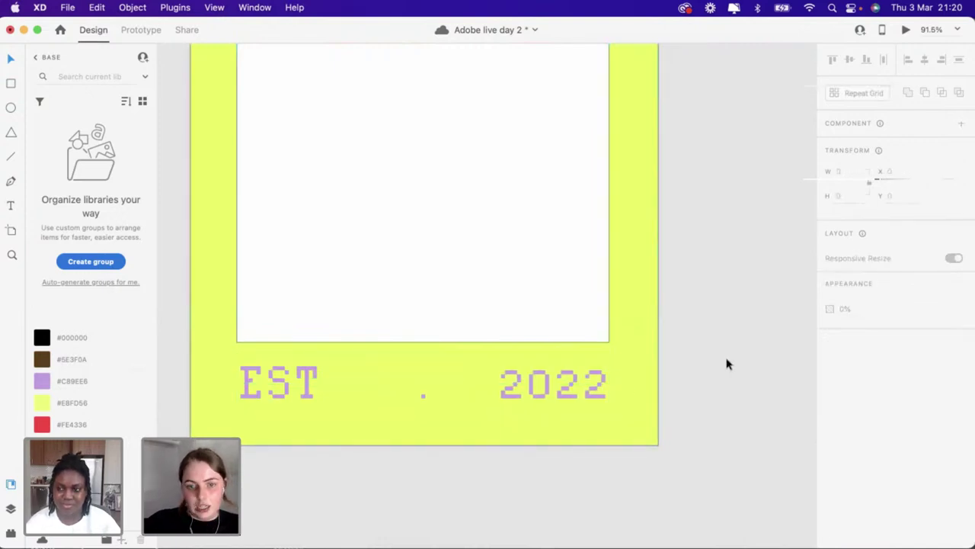
scroll(727, 363, "down", 4)
scroll(592, 435, "up", 3)
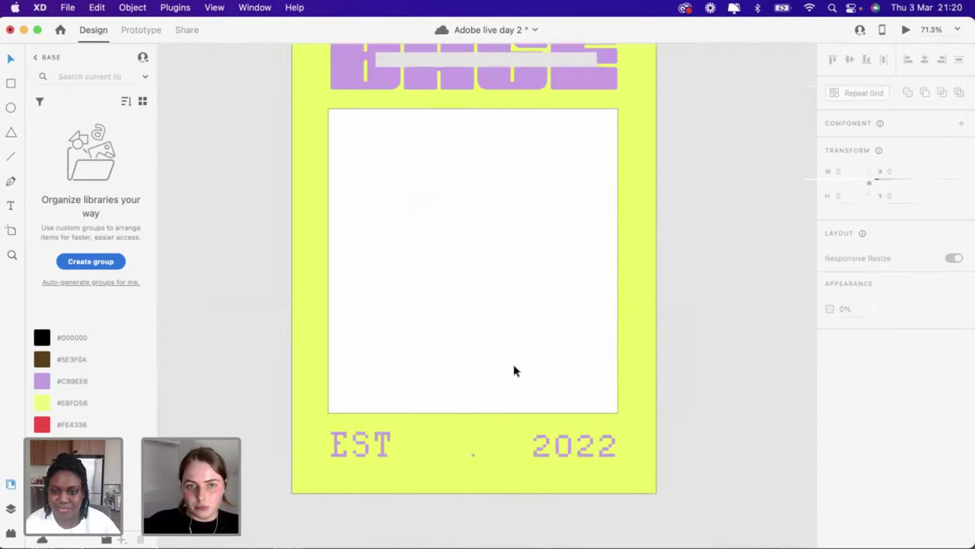
left_click(516, 370)
Drag a photo from Finder's stock imagery folder into the white 600×630 frame
key("super+Tab")
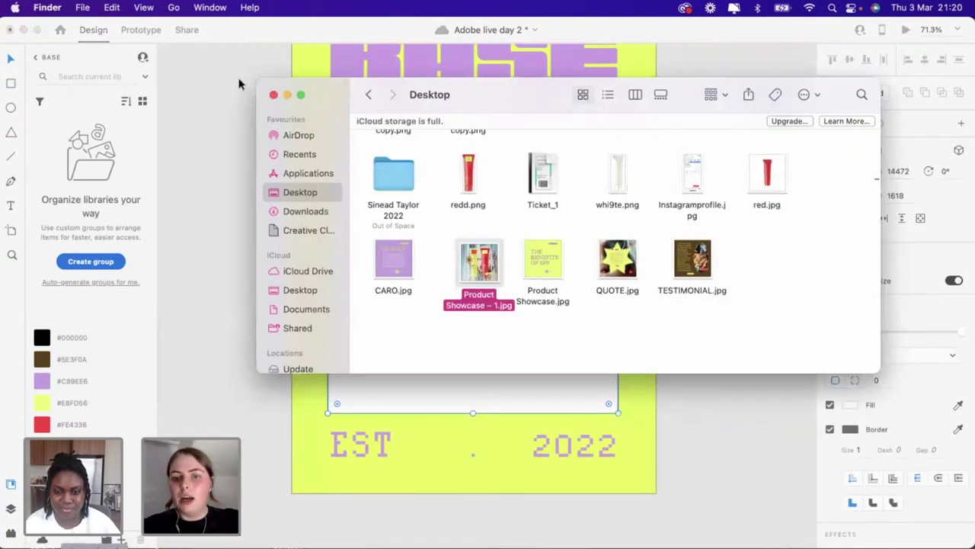
scroll(414, 210, "up", 3)
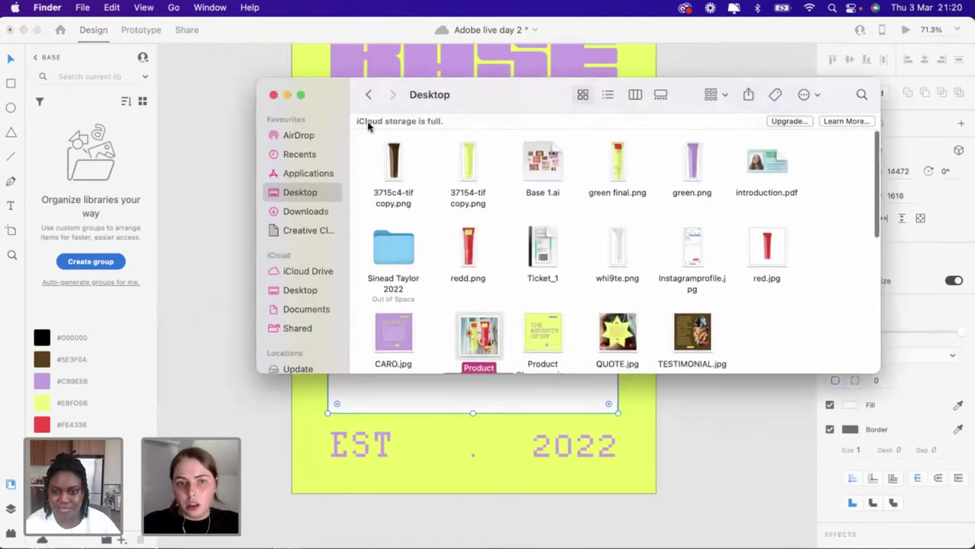
left_click(368, 98)
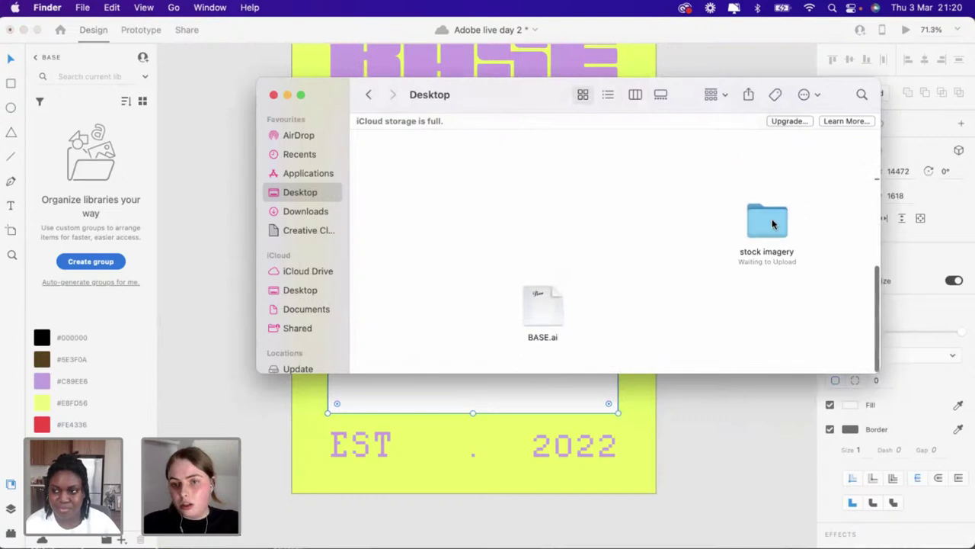
left_click(772, 223)
double_click(772, 224)
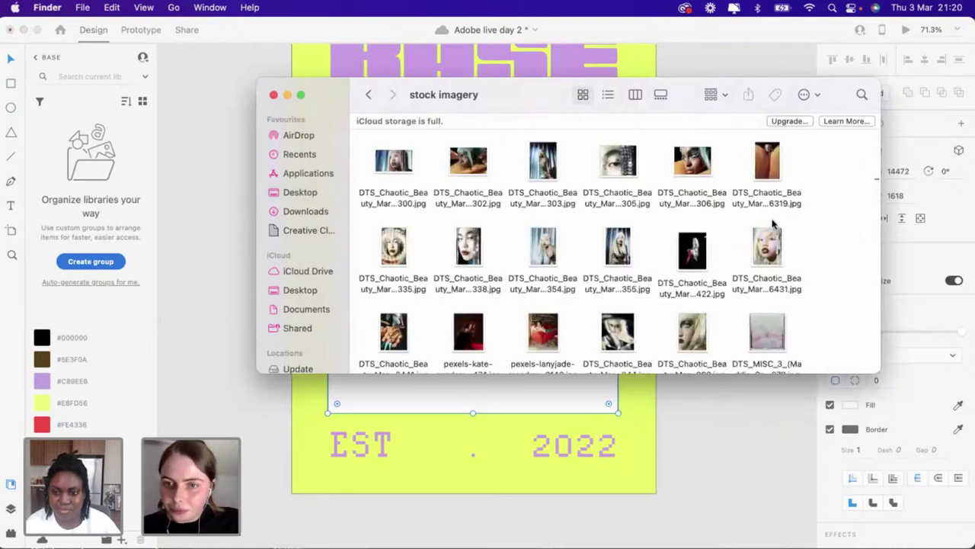
left_click_drag(771, 167, 555, 399)
Reposition the photo lower inside its frame, undoing a trial enlargement
left_click(248, 398)
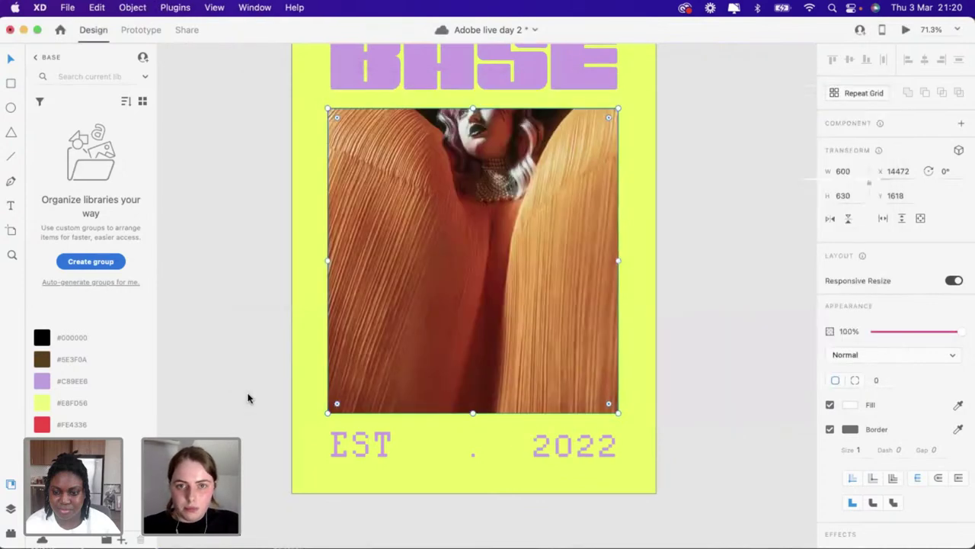
scroll(424, 337, "up", 3)
double_click(425, 338)
left_click_drag(458, 344, 460, 385)
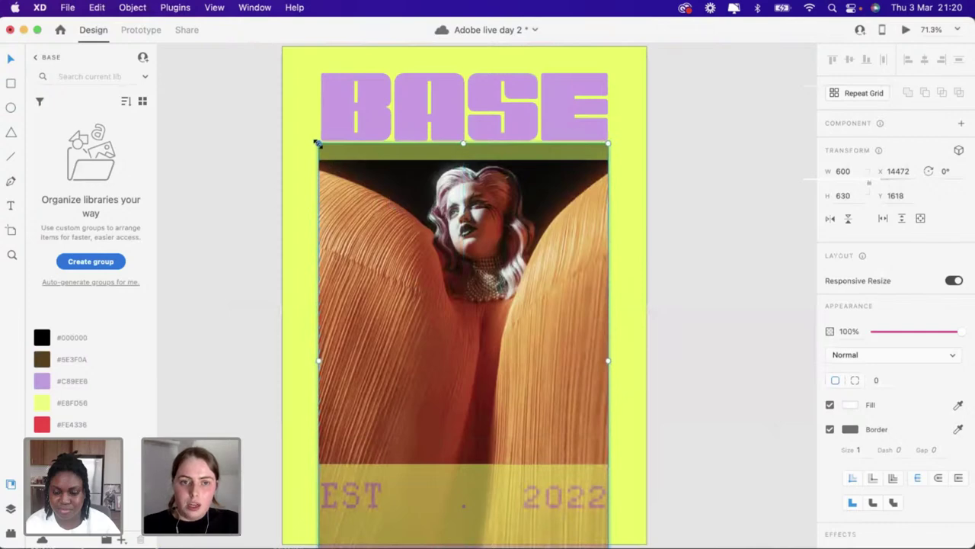
left_click_drag(244, 122, 177, 39)
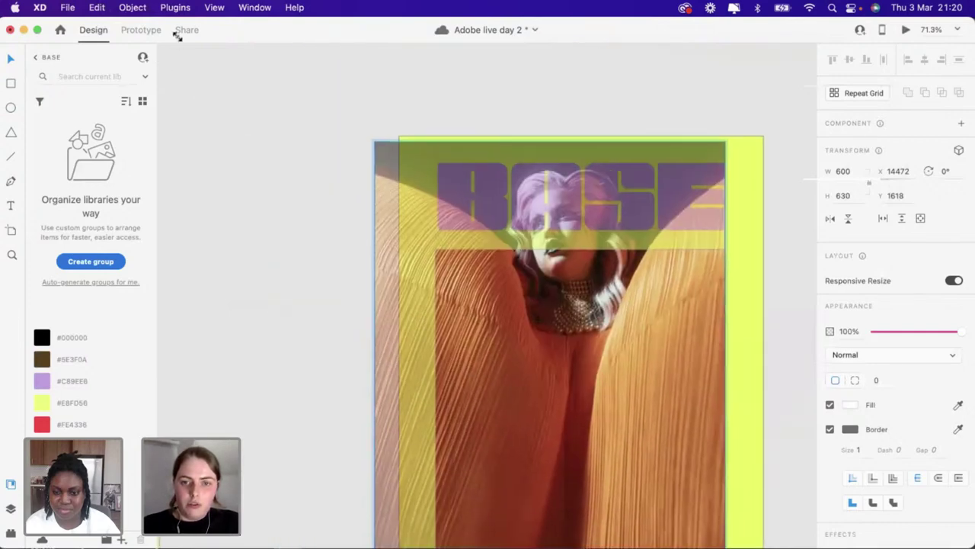
scroll(455, 218, "right", 5)
scroll(455, 218, "down", 3)
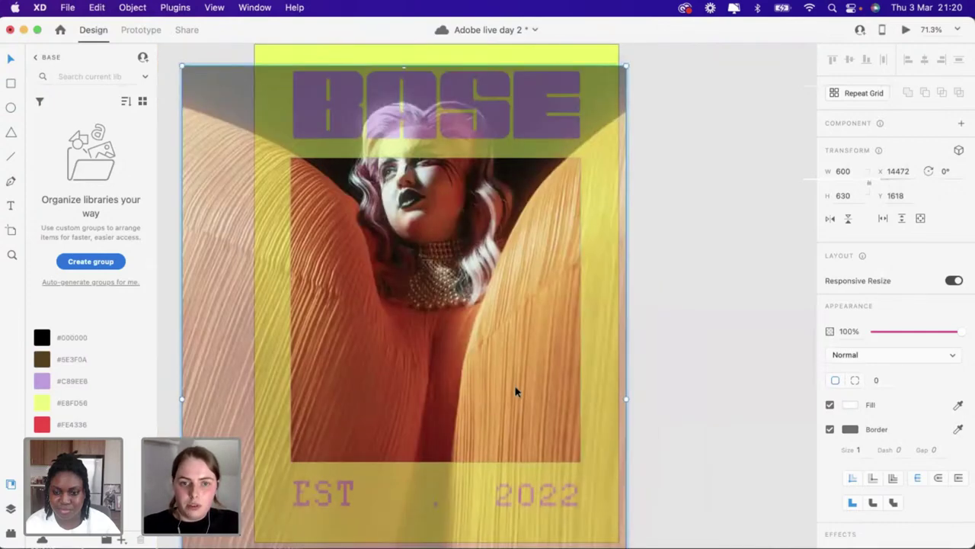
key("shift+Down")
key("shift+Down")
key("shift+Down")
key("shift+Down")
key("shift+Down")
key("shift+Down")
key("shift+Down")
key("shift+Down")
key("shift+Down")
key("shift+Down")
key("shift+Down")
key("shift+Down")
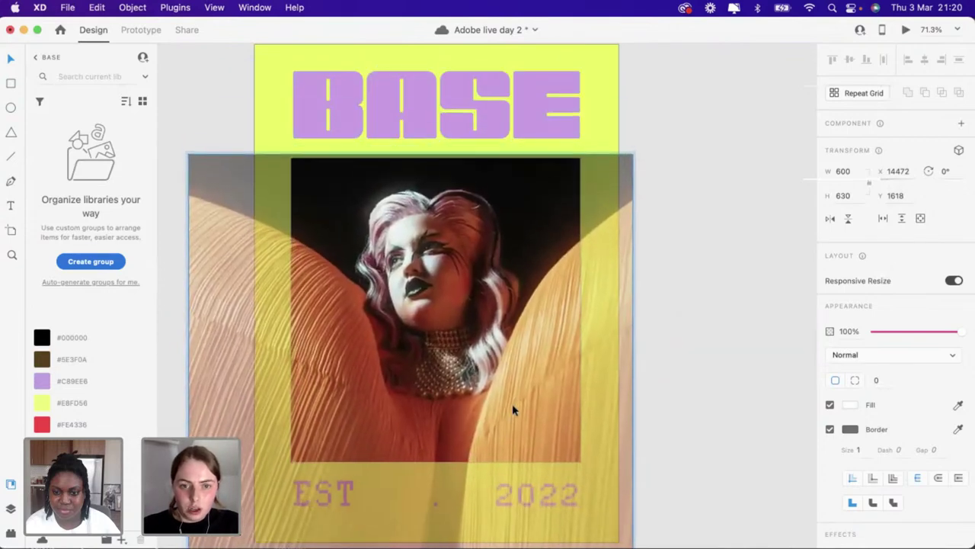
left_click(697, 359)
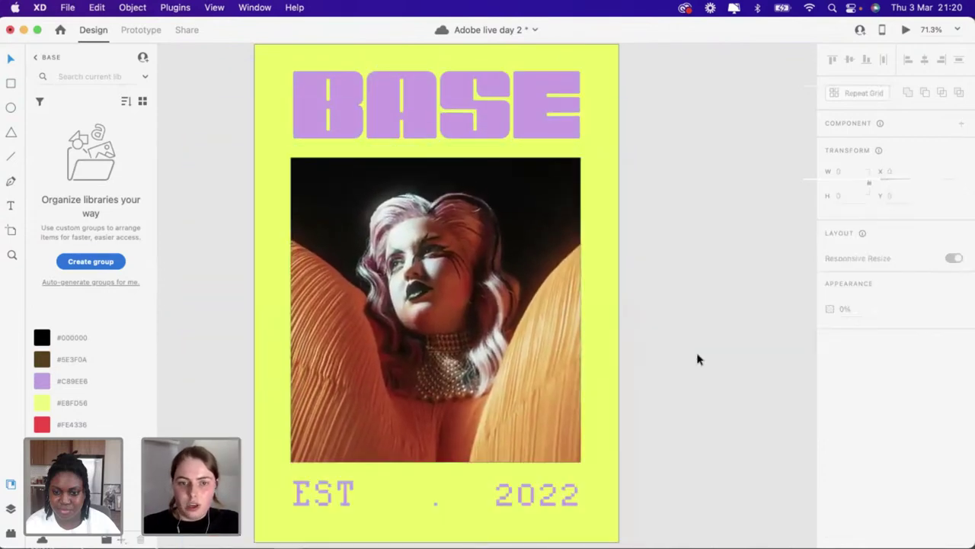
Select the photo, then marquee-select the whole yellow poster to check it
scroll(697, 359, "down", 3)
scroll(582, 343, "up", 3)
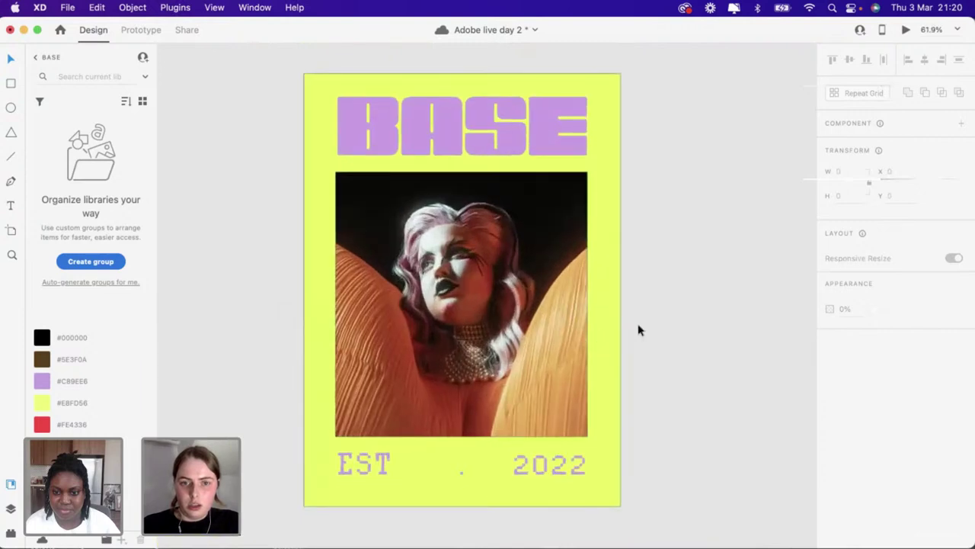
scroll(638, 328, "down", 2)
left_click(507, 357)
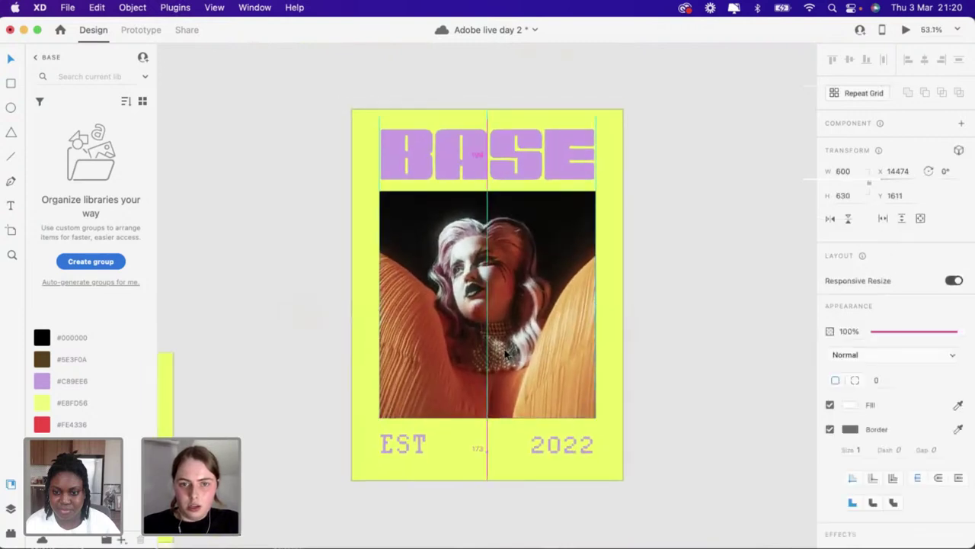
left_click(761, 304)
scroll(762, 307, "down", 3)
scroll(755, 306, "down", 5)
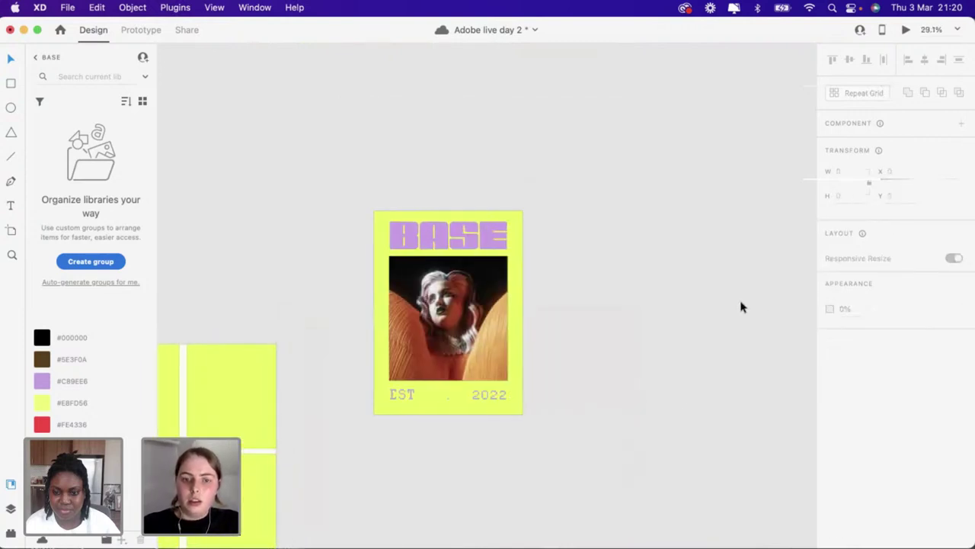
left_click_drag(359, 204, 529, 430)
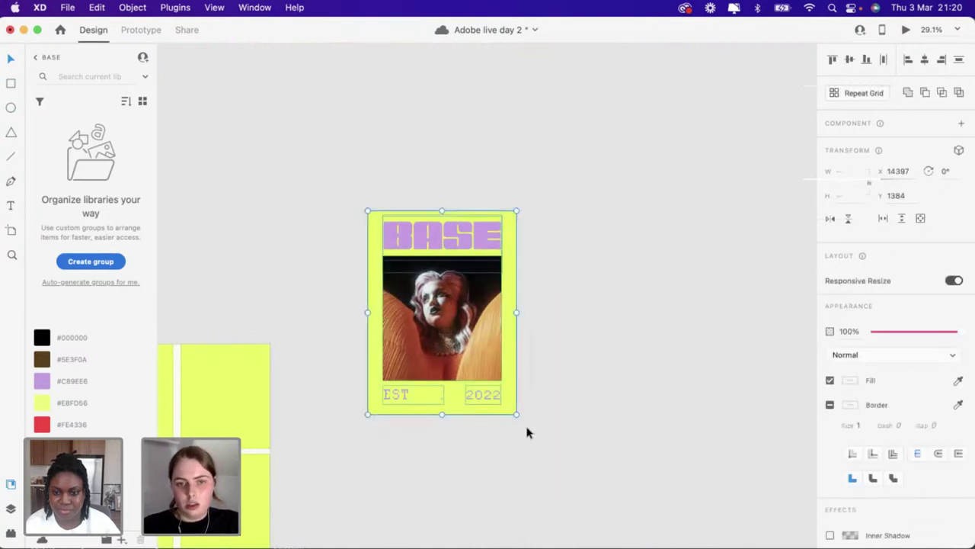
left_click(437, 445)
Move the EST and 2022 texts slightly lower together
scroll(438, 445, "up", 2)
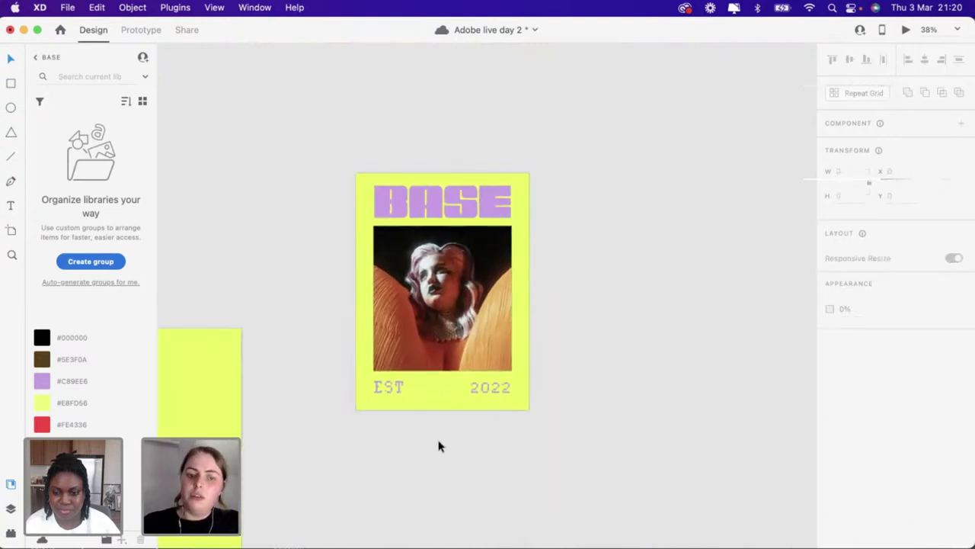
scroll(431, 399, "up", 4)
scroll(438, 375, "down", 4)
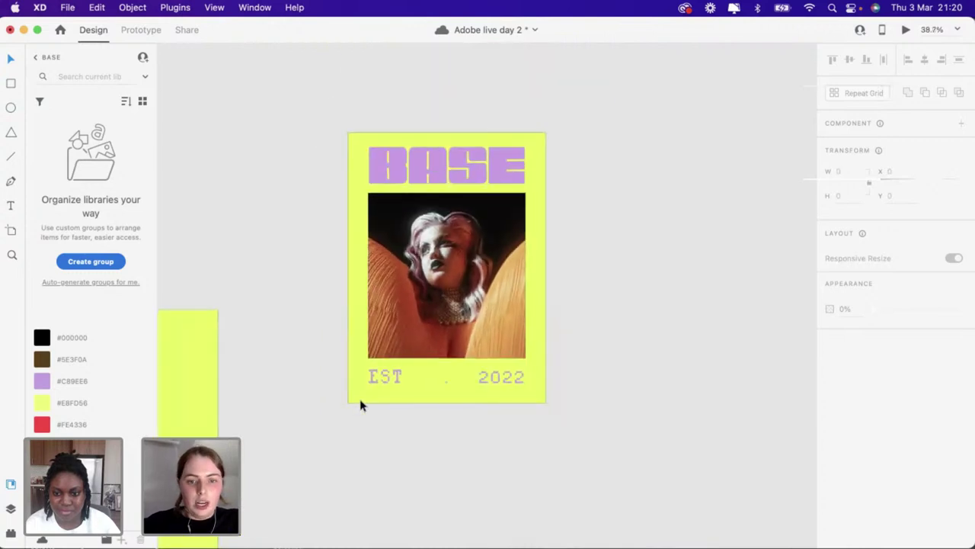
scroll(364, 401, "up", 5)
left_click(394, 375)
left_click(394, 374)
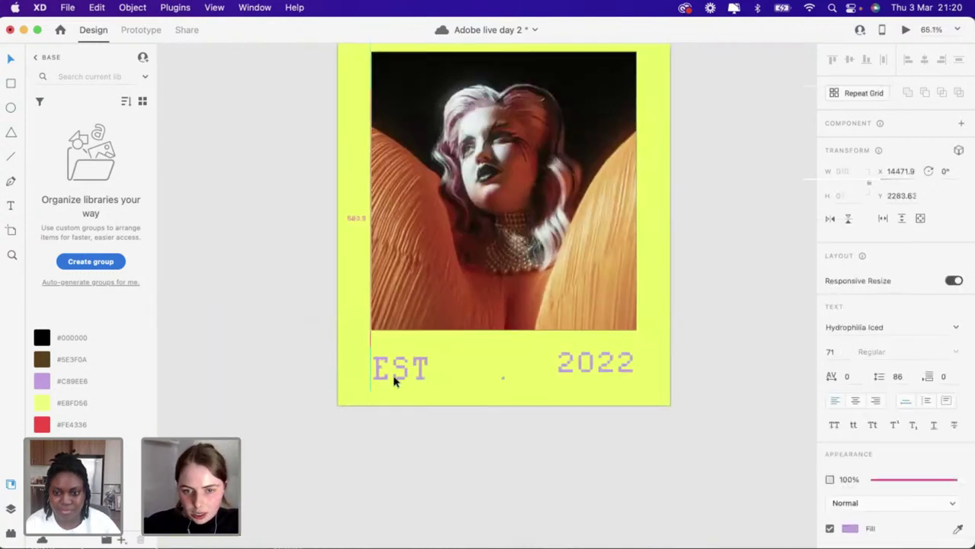
left_click(601, 371, "shift")
left_click_drag(601, 371, 599, 376)
Nudge the photo up slightly
scroll(599, 375, "down", 3)
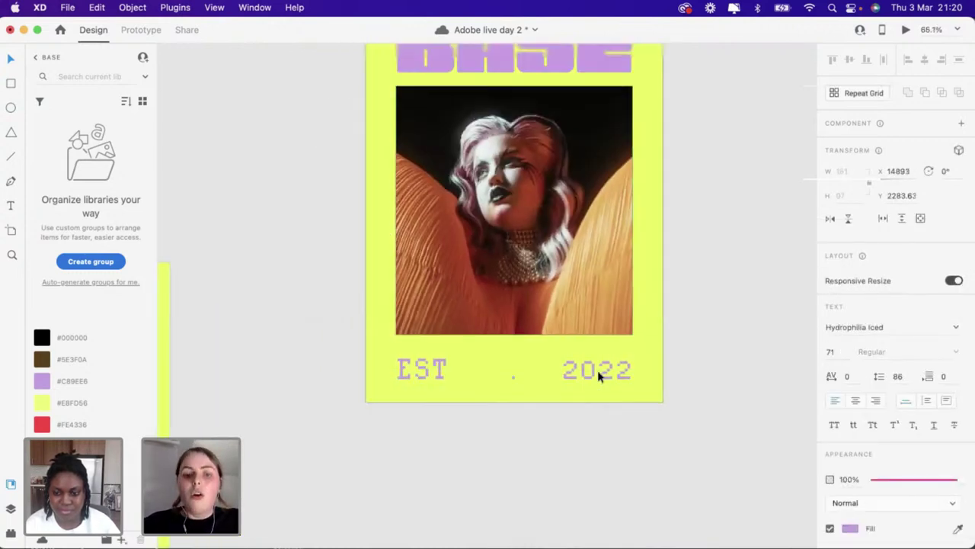
left_click(543, 288)
left_click_drag(542, 288, 542, 284)
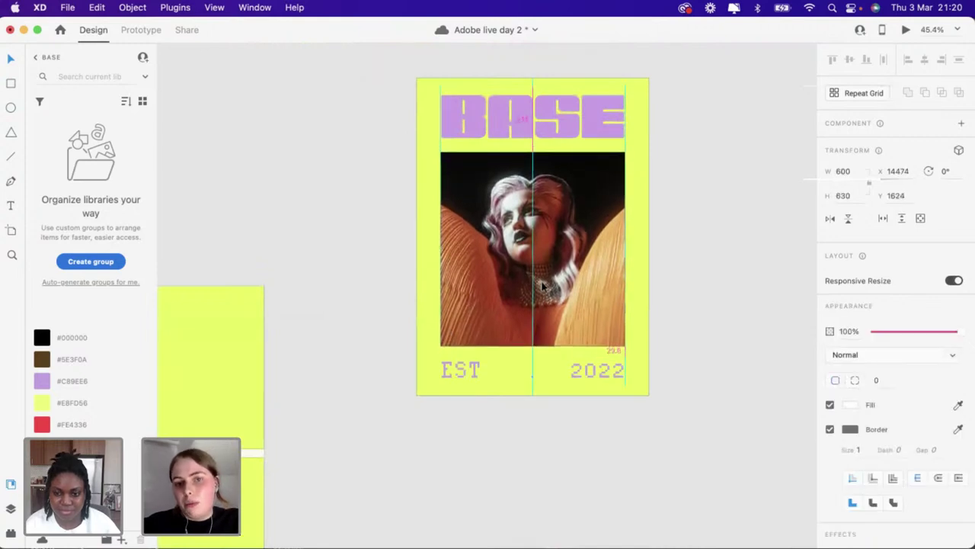
left_click(552, 266)
Marquee-select the whole poster and duplicate it to the right
scroll(552, 266, "up", 2)
scroll(552, 267, "right", 2)
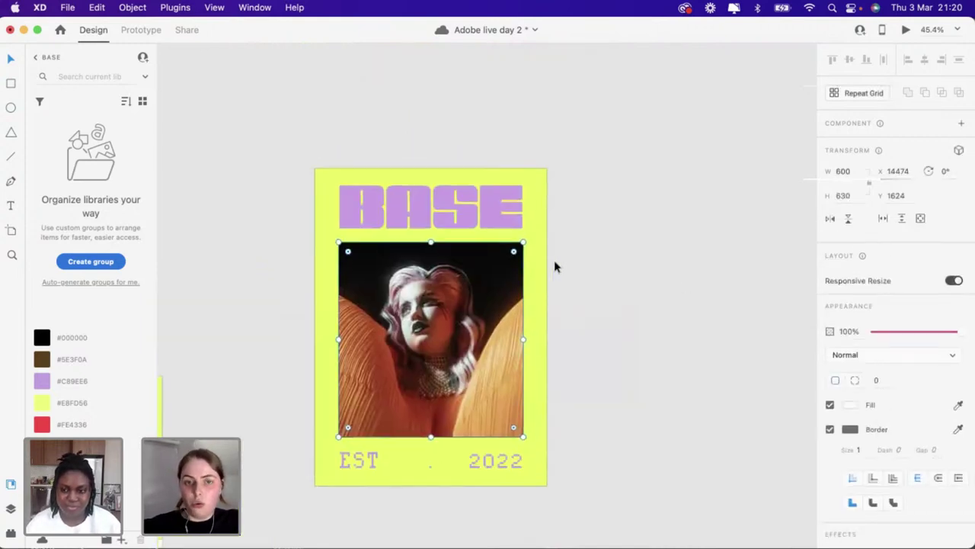
left_click_drag(254, 146, 573, 512)
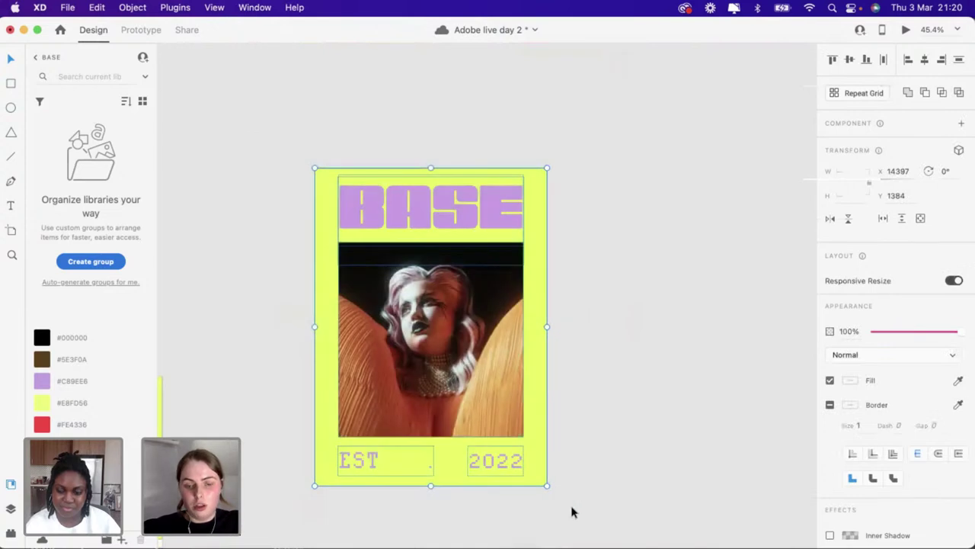
left_click_drag(421, 385, 663, 385, "alt")
Delete the BASE title, photo, 2022 and EST texts from the copied poster
left_click(583, 165)
scroll(584, 164, "right", 3)
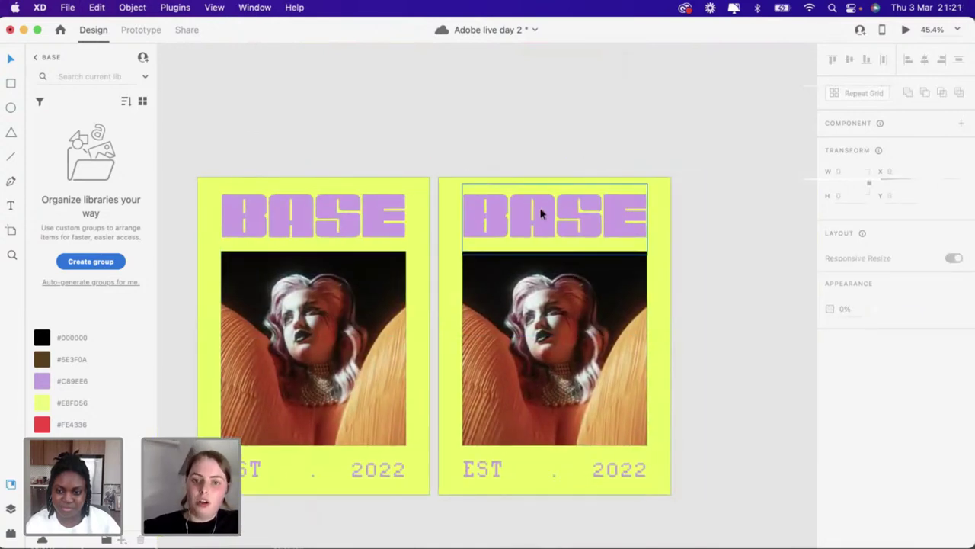
double_click(540, 208)
key("Delete")
left_click(559, 303)
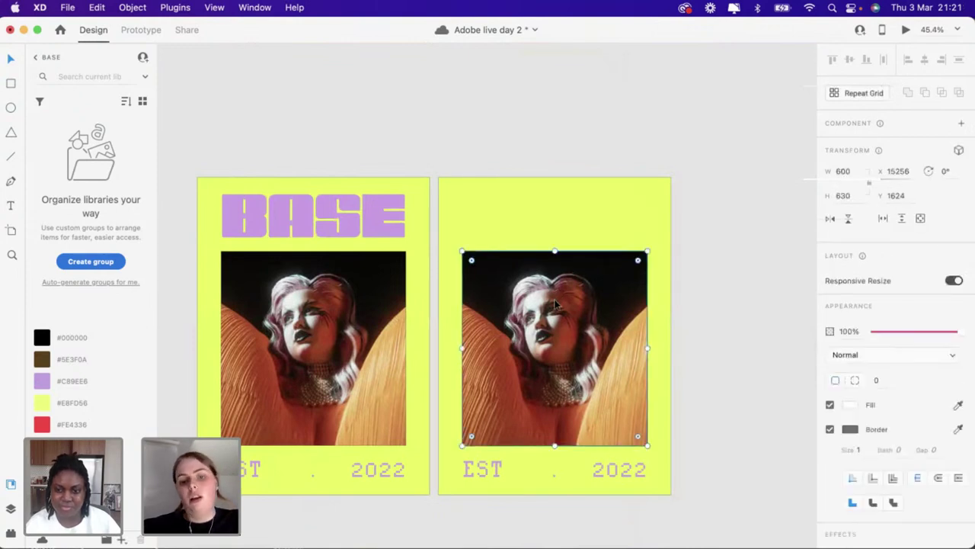
key("Delete")
left_click(638, 470)
key("Delete")
left_click(474, 465)
key("Delete")
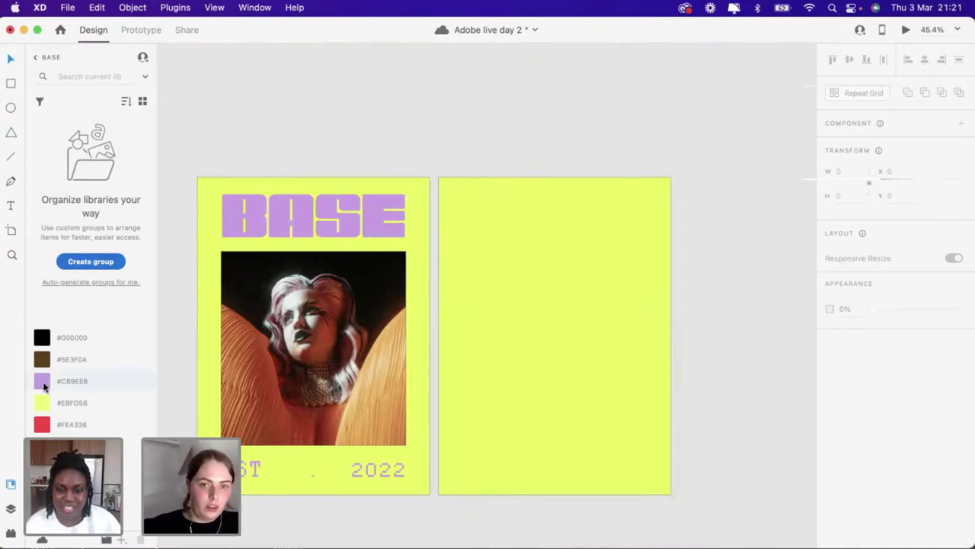
Fill the copy's background red #FE4336 from the library swatches
left_click(487, 274)
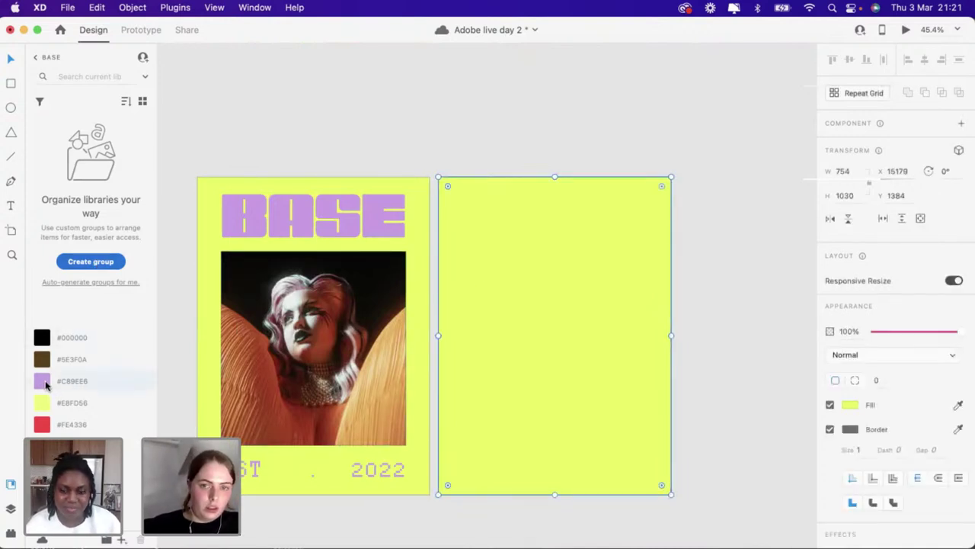
left_click(44, 383)
left_click(42, 423)
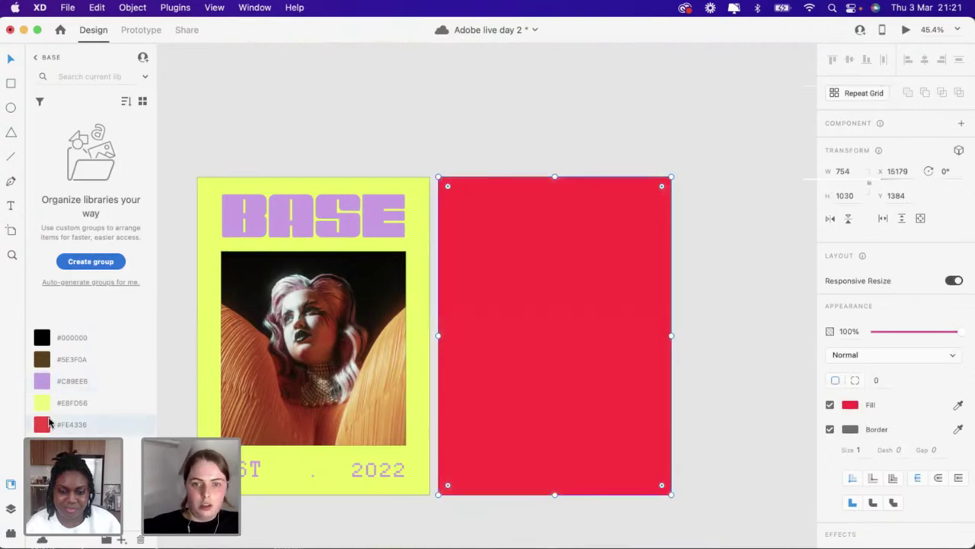
scroll(402, 120, "down", 3)
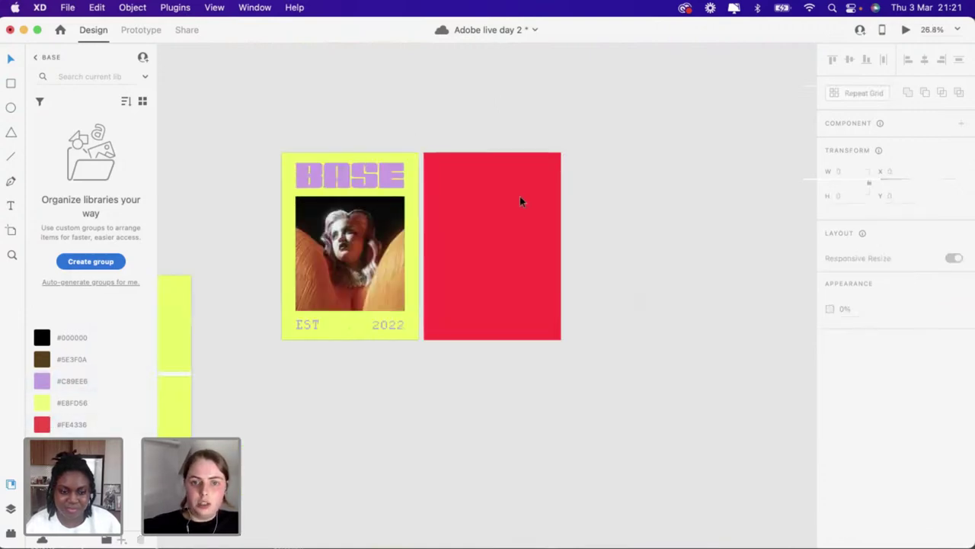
Draw a white seven-corner polygon and set its star ratio to about 52%
key("super+Tab")
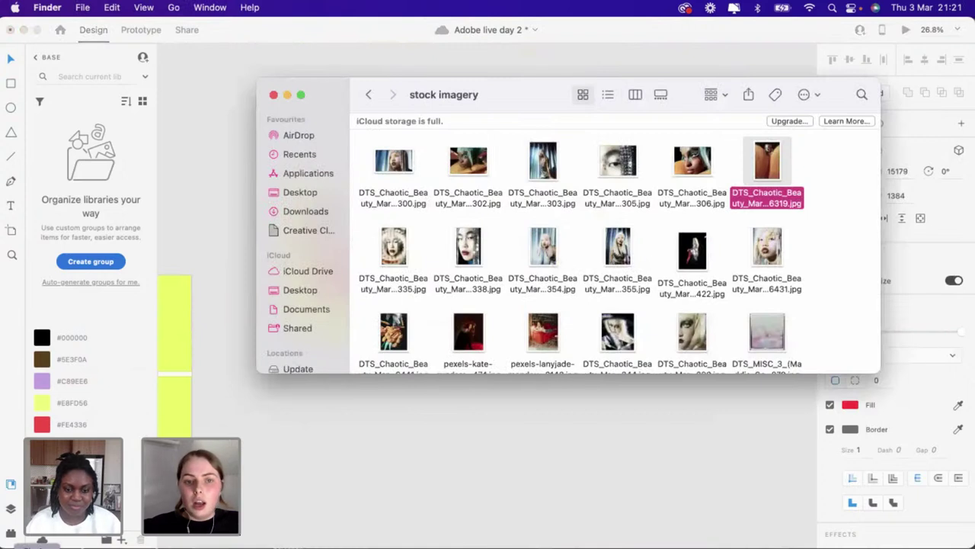
left_click(274, 95)
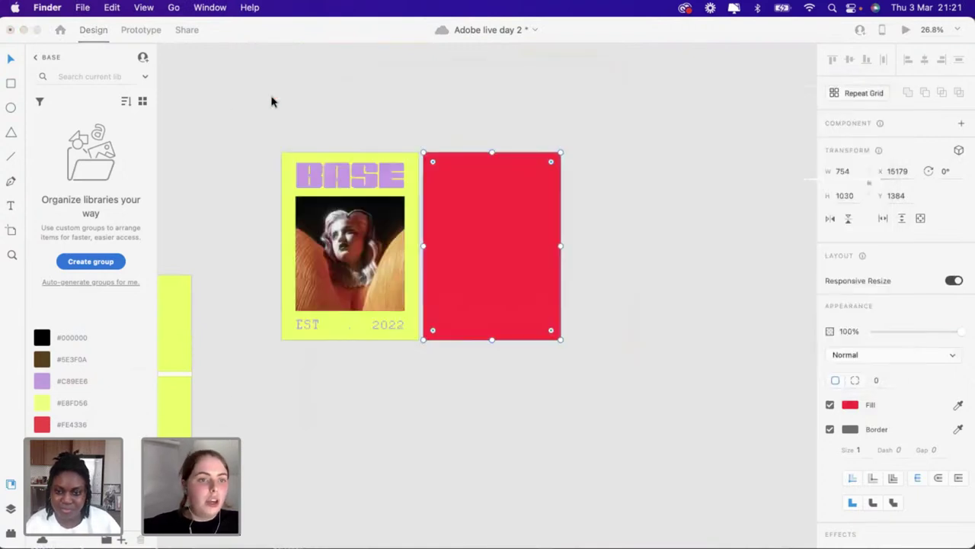
left_click(12, 108)
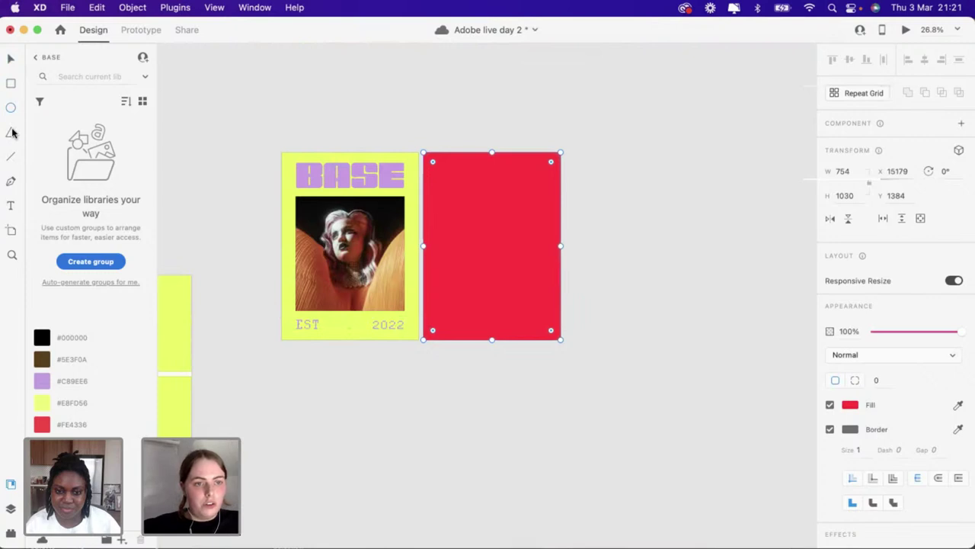
left_click_drag(763, 298, 769, 309)
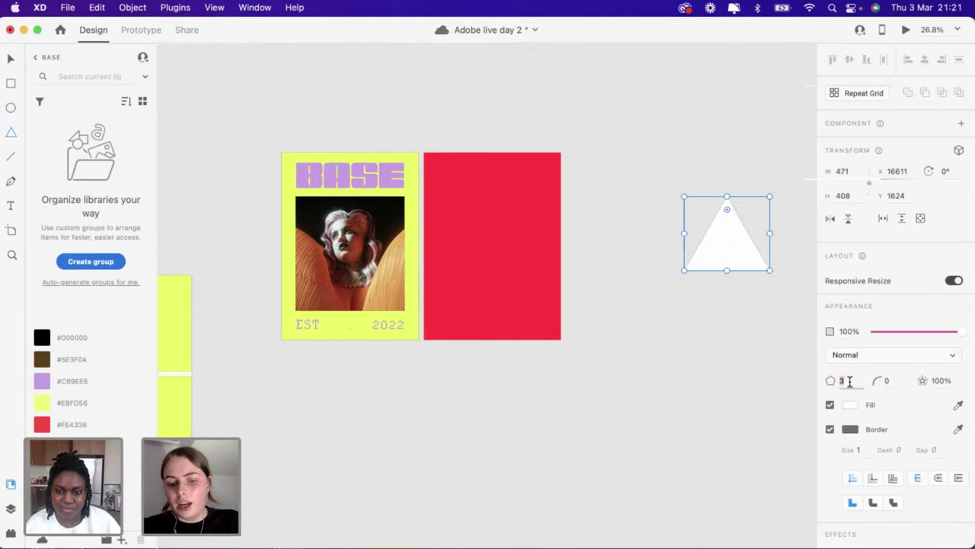
key("Return")
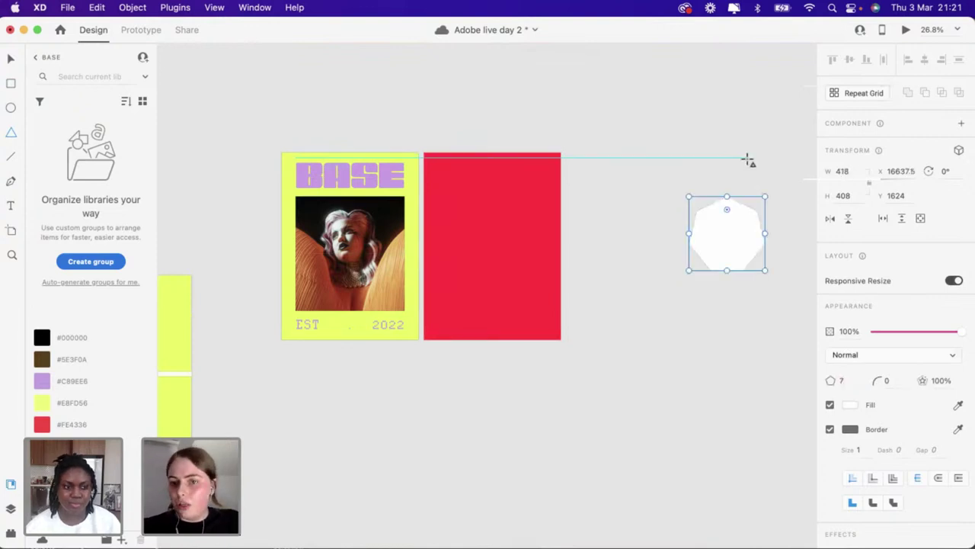
scroll(746, 157, "up", 3)
scroll(602, 307, "up", 3)
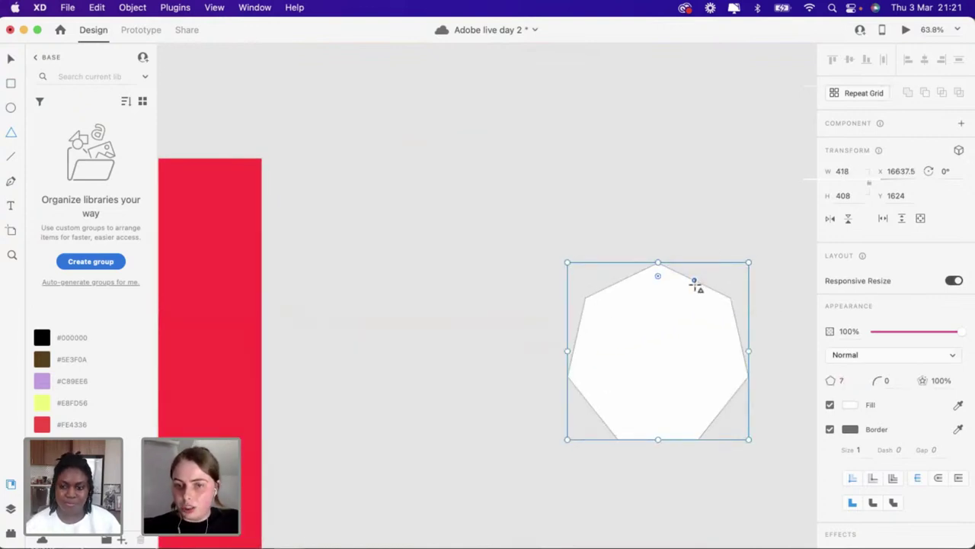
left_click_drag(693, 282, 681, 320)
scroll(682, 320, "down", 3)
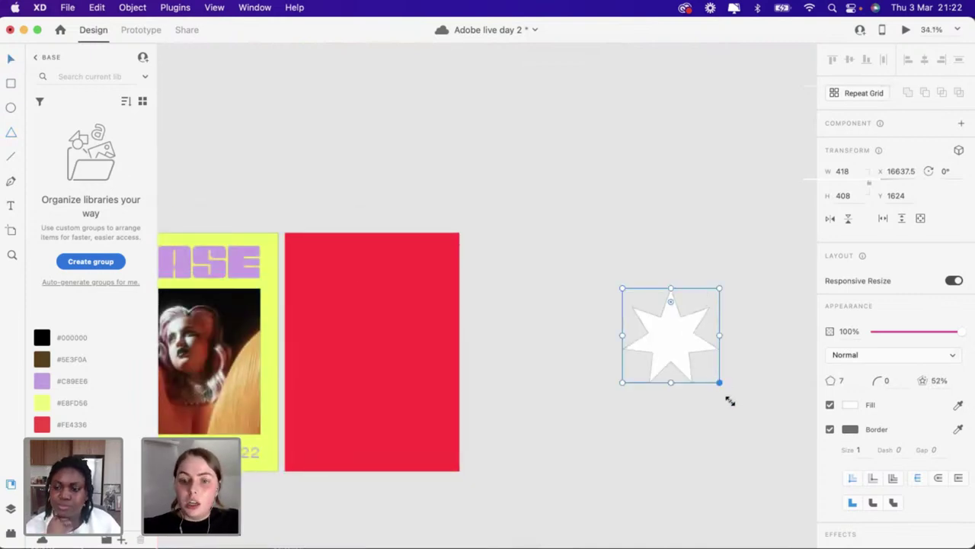
Scale the star to about 645×630 and centre it on the red poster
left_click_drag(729, 401, 400, 396)
left_click(536, 396)
scroll(536, 394, "left", 3)
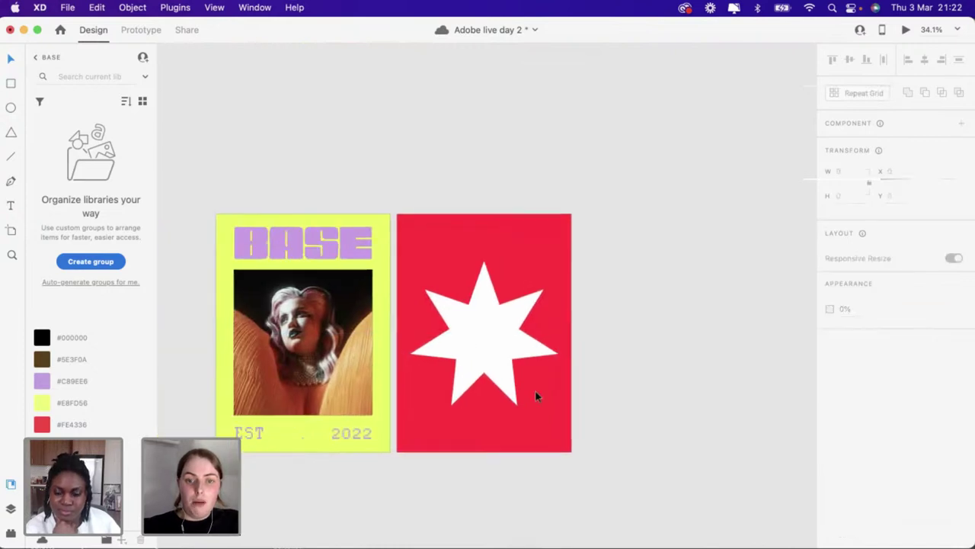
scroll(511, 366, "up", 3)
left_click_drag(483, 335, 488, 337)
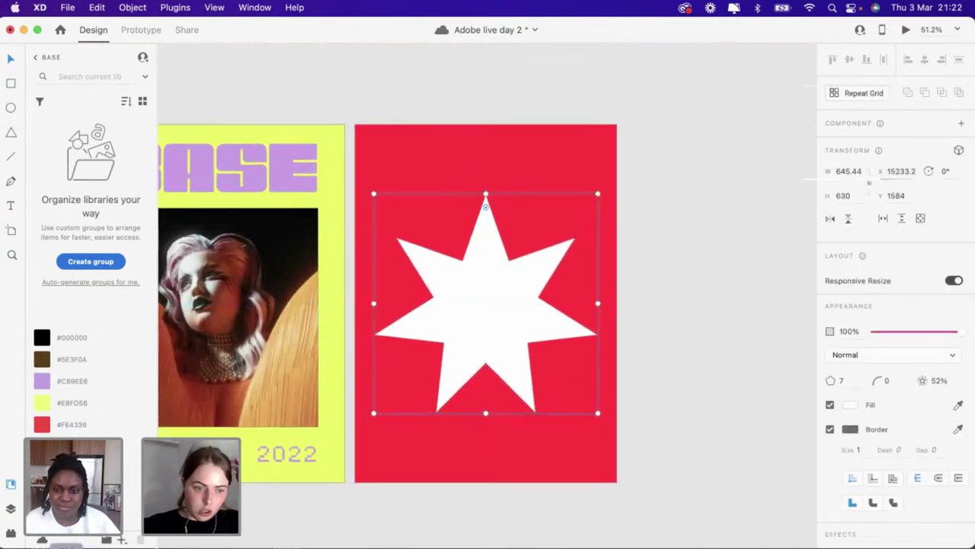
Drag the DTS_Our_Summer photo from Desktop > stock imagery onto the white star
key("super+Tab")
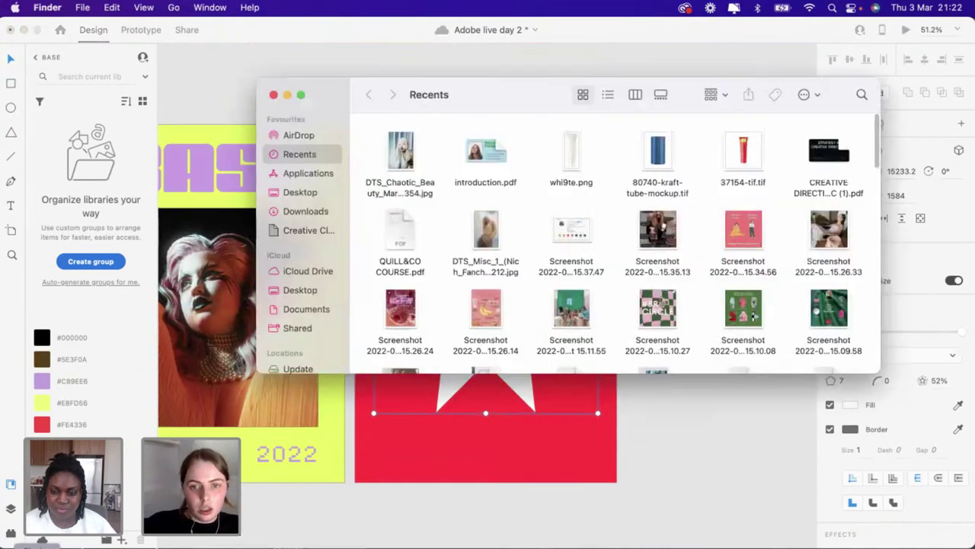
left_click(309, 193)
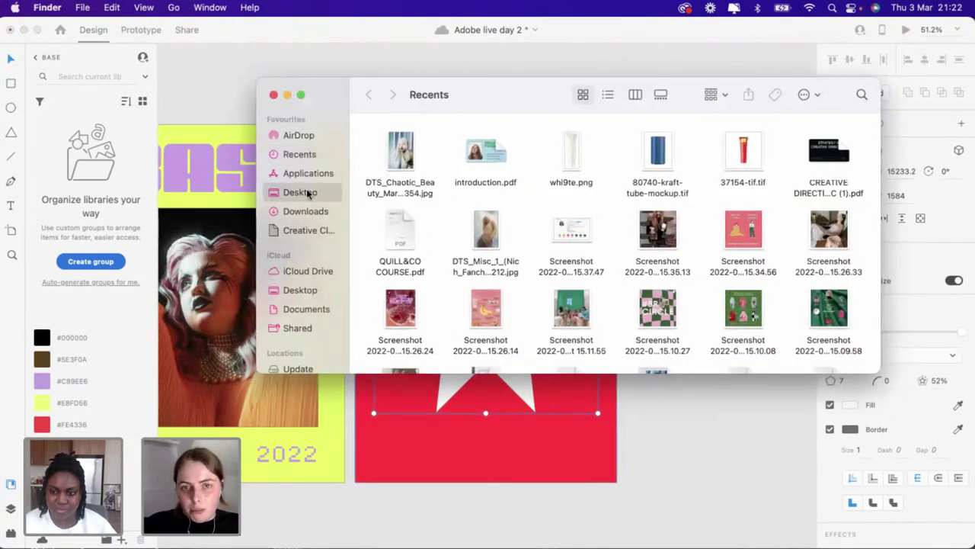
double_click(781, 248)
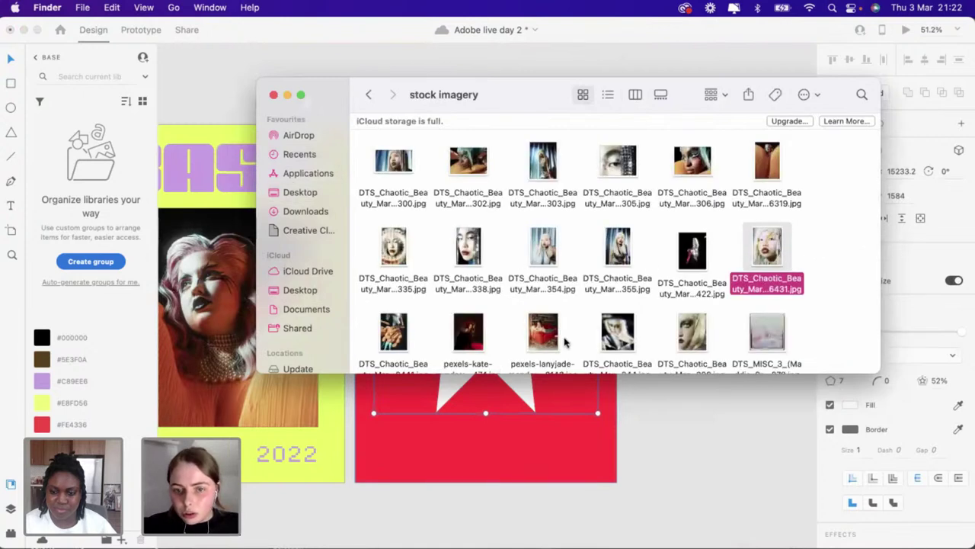
scroll(565, 343, "down", 5)
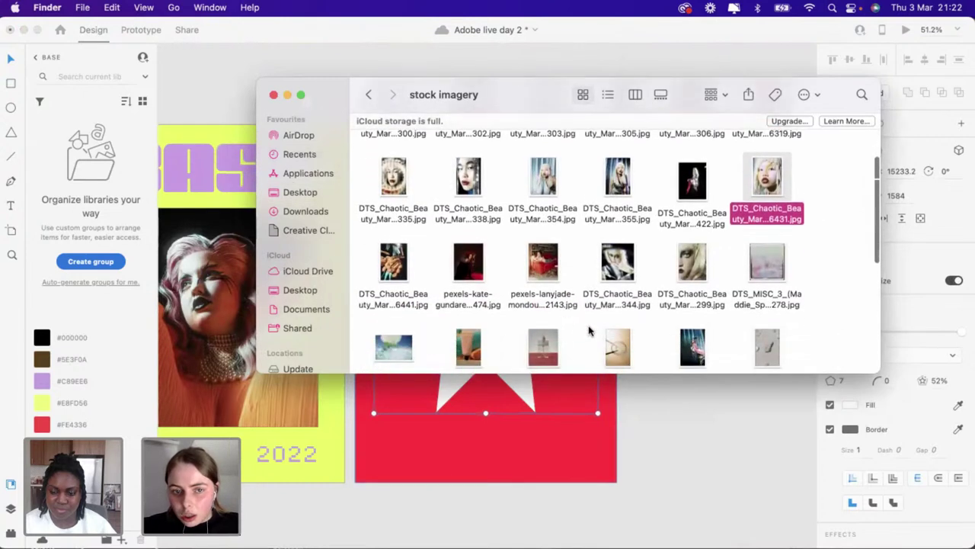
scroll(588, 330, "down", 4)
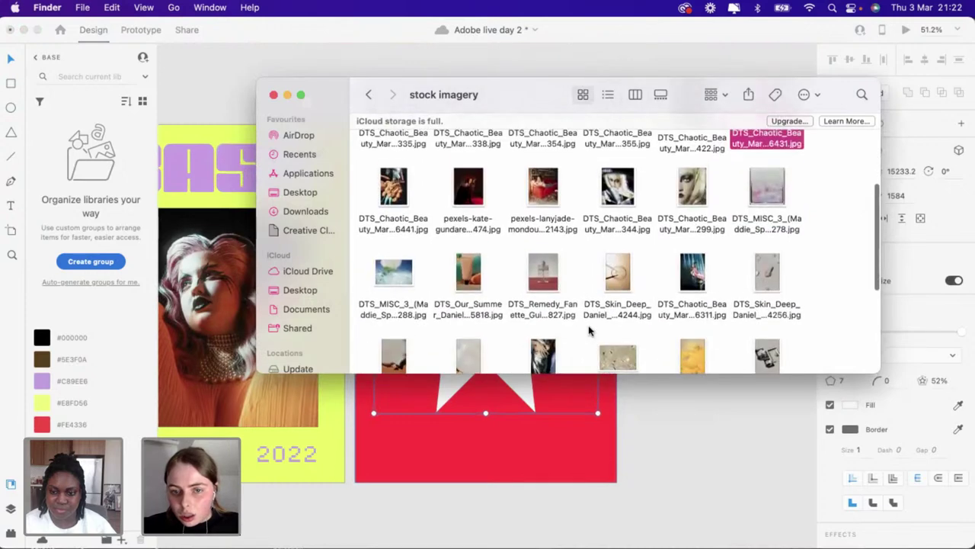
scroll(589, 330, "down", 8)
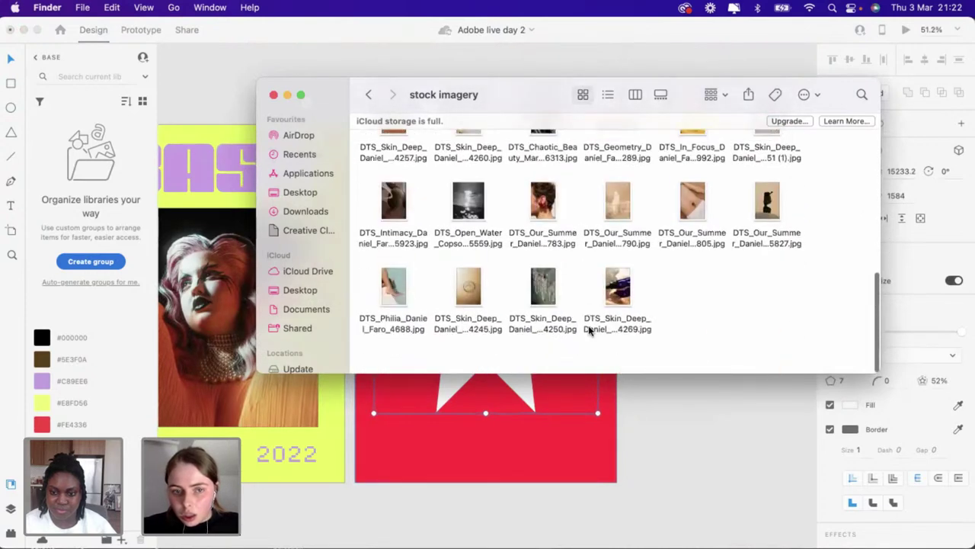
left_click_drag(545, 228, 513, 387)
left_click(661, 460)
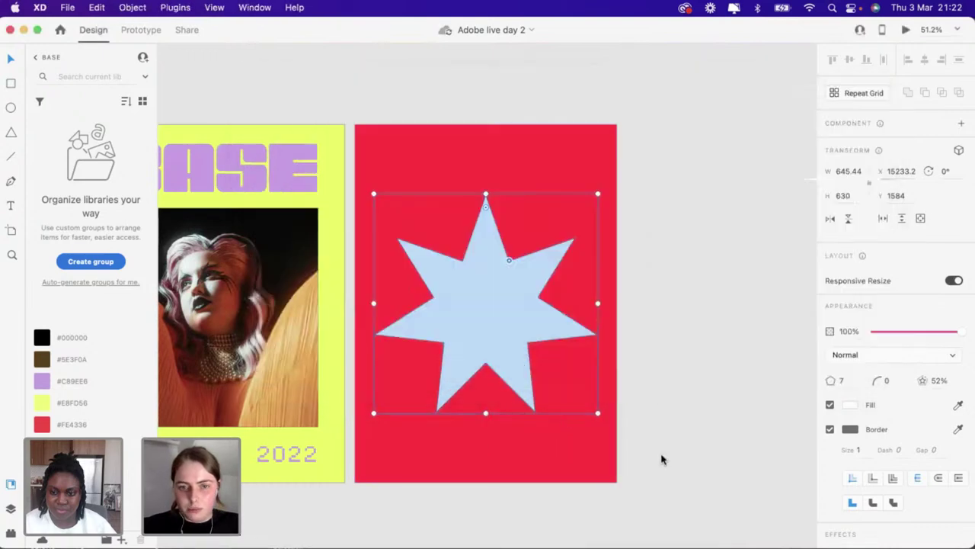
Shift the star's photo fill left so the ear and cherries sit centred
left_click(678, 419)
scroll(564, 358, "up", 2)
scroll(551, 347, "up", 2)
double_click(456, 311)
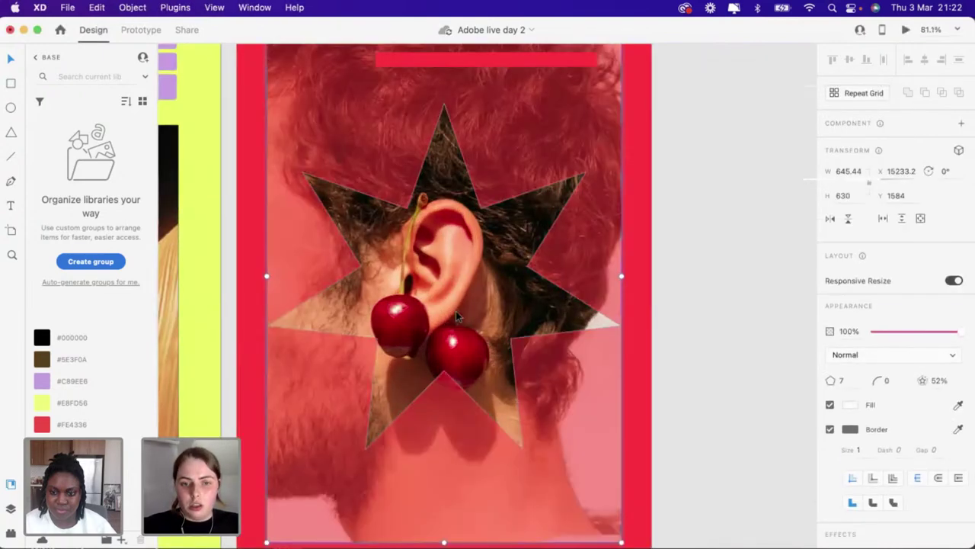
scroll(563, 317, "up", 3)
left_click_drag(563, 317, 463, 323)
scroll(460, 317, "up", 2)
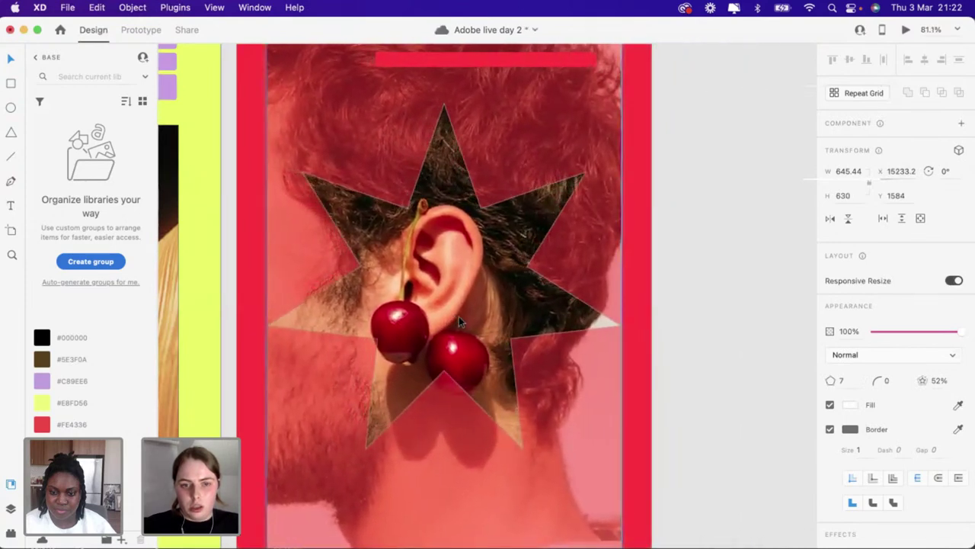
key("Escape")
scroll(488, 316, "down", 3)
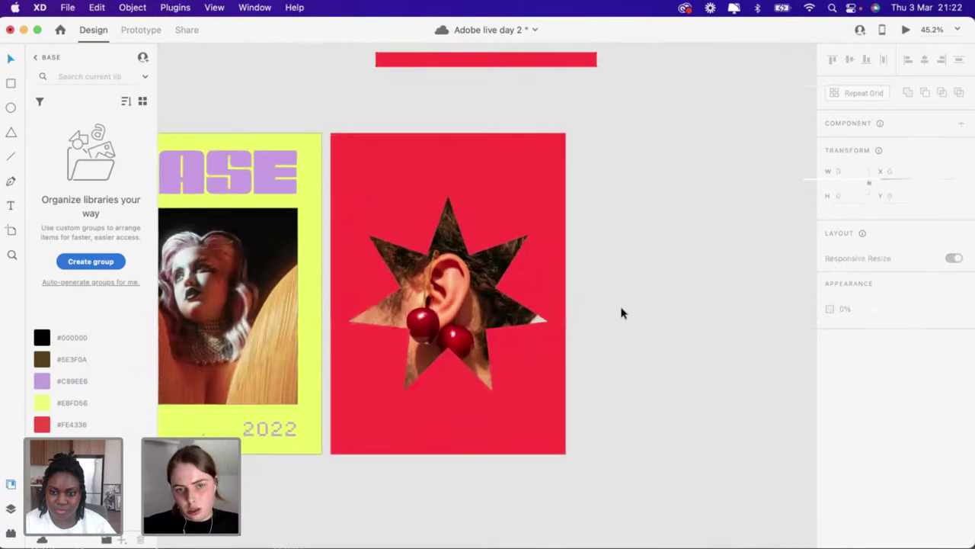
scroll(621, 312, "up", 4)
scroll(621, 313, "down", 3)
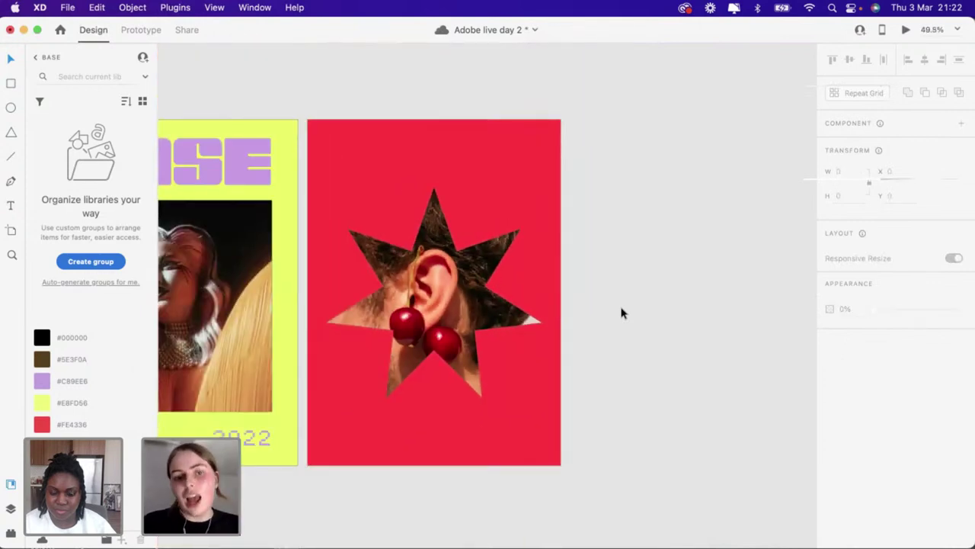
Give the photo-filled star a yellow #E8FD56 border with size 5
left_click(492, 293)
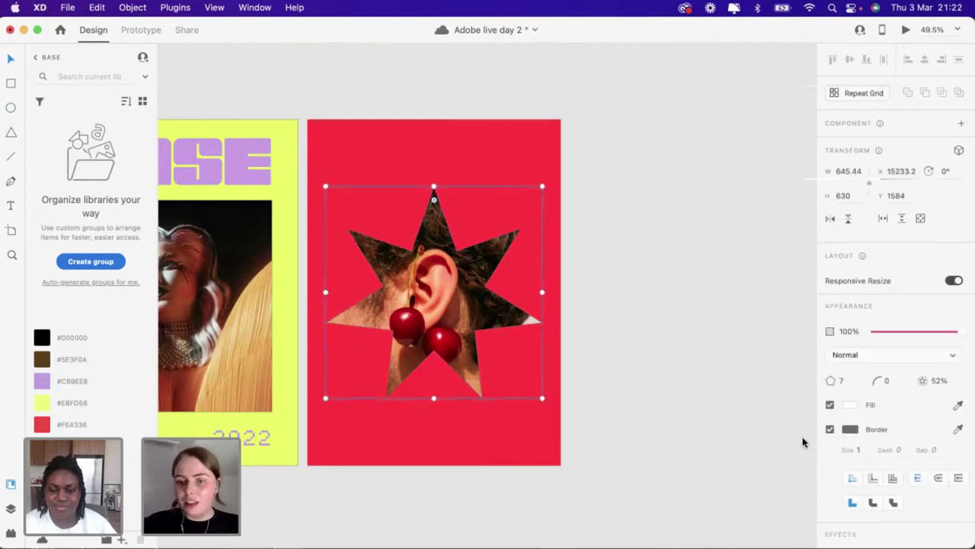
left_click(850, 429)
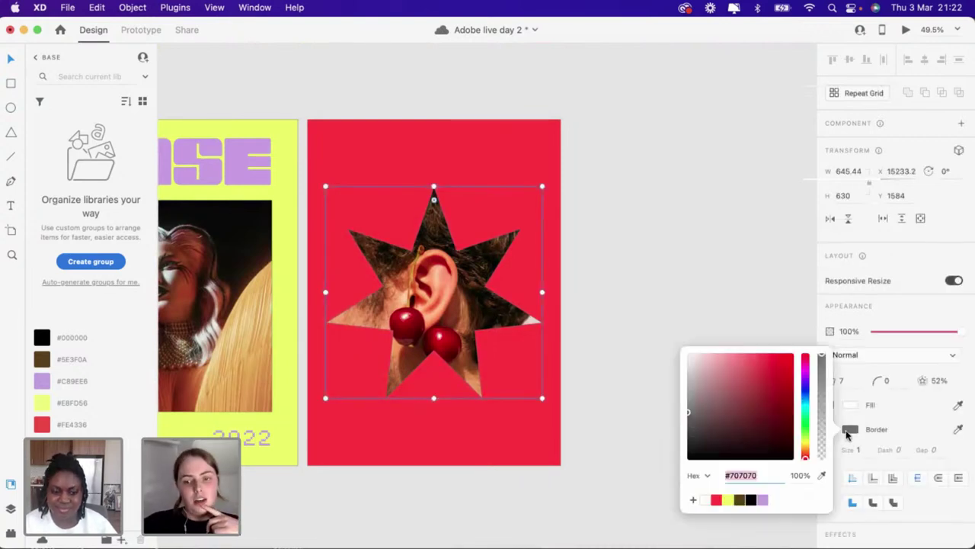
left_click(729, 500)
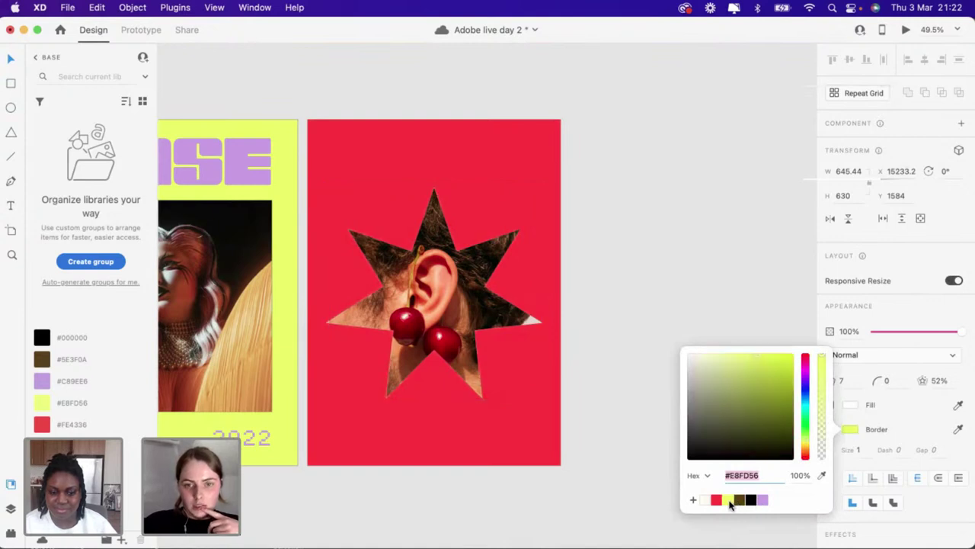
left_click(851, 429)
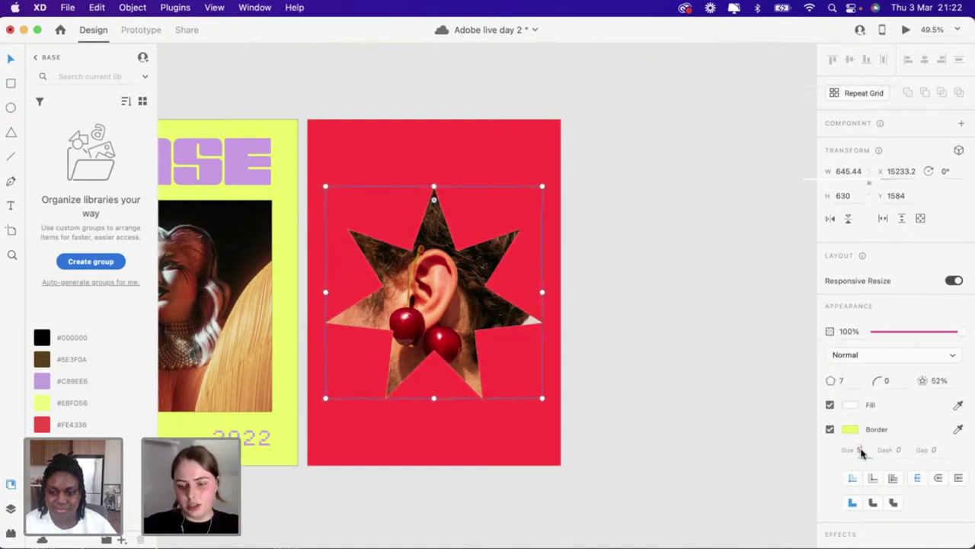
left_click(860, 450)
type("5")
Deselect the star and review its new border on the red poster
left_click(629, 381)
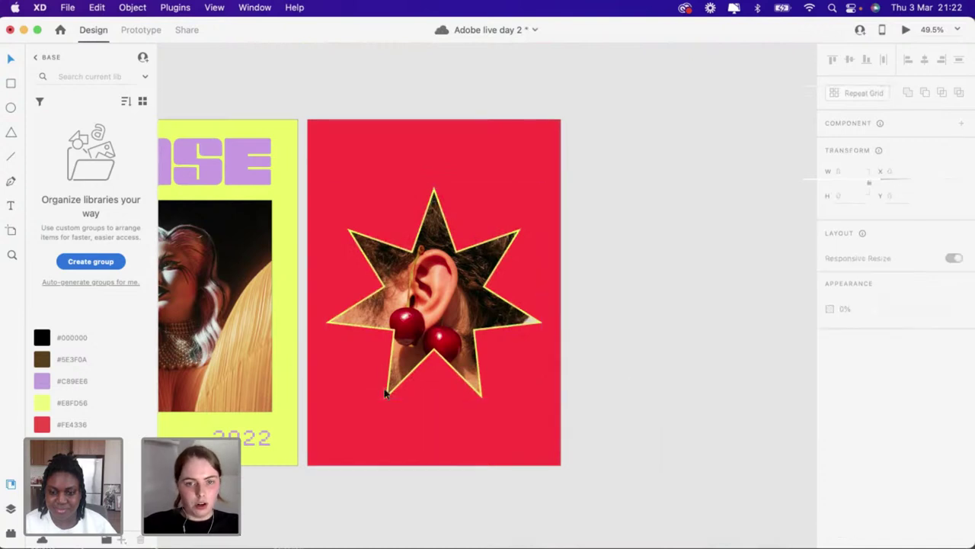
scroll(386, 392, "up", 3)
scroll(430, 380, "down", 5)
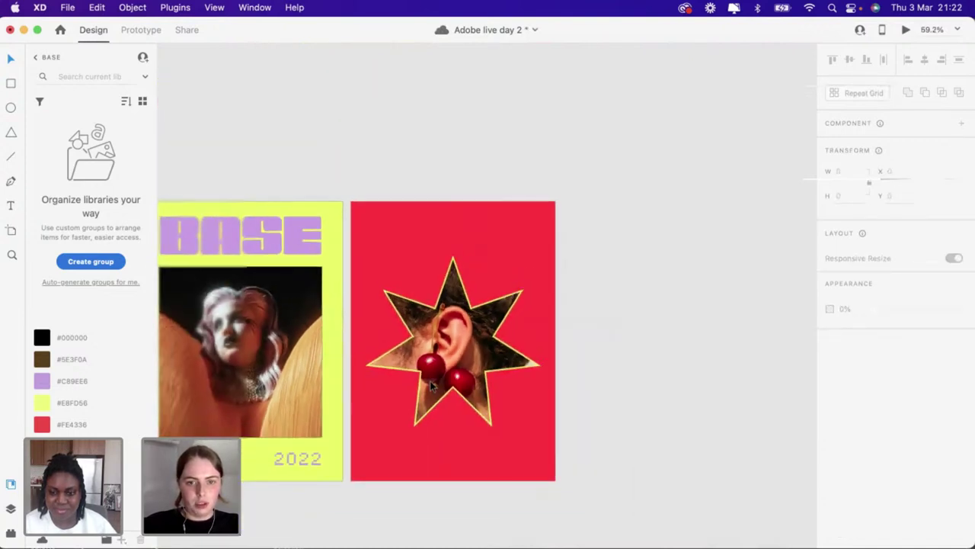
right_click(429, 350)
Dismiss the red poster's context menu and reselect the bordered star
left_click(370, 209)
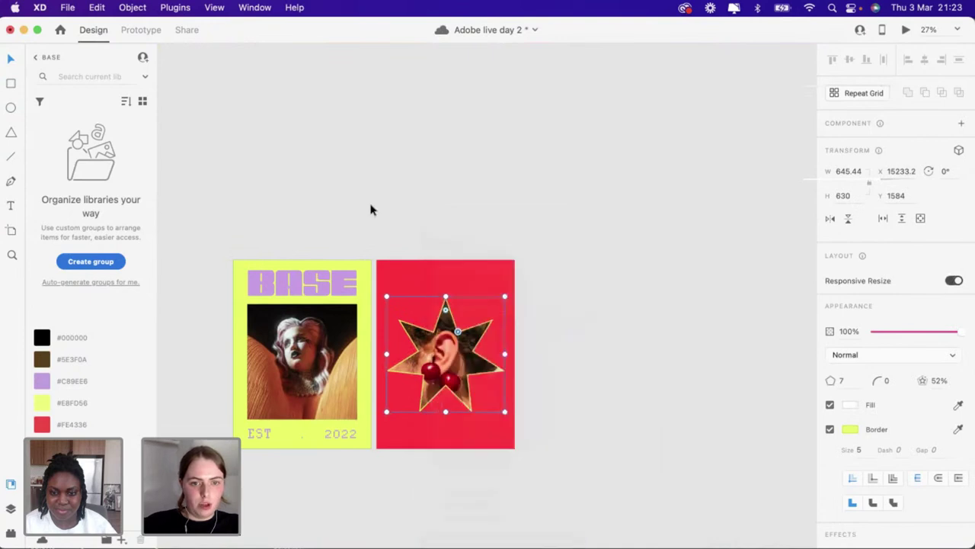
left_click(364, 208)
scroll(363, 210, "up", 1)
scroll(364, 211, "up", 1)
scroll(363, 211, "down", 2)
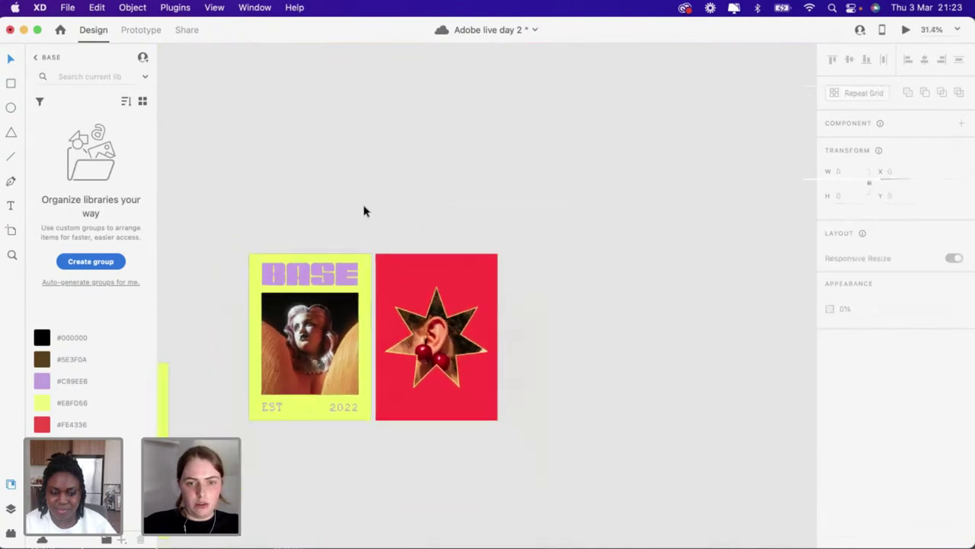
scroll(358, 227, "up", 1)
Select the tilted BASE sticker on the sunscreen artboard and bring it to the red poster
left_click(337, 280)
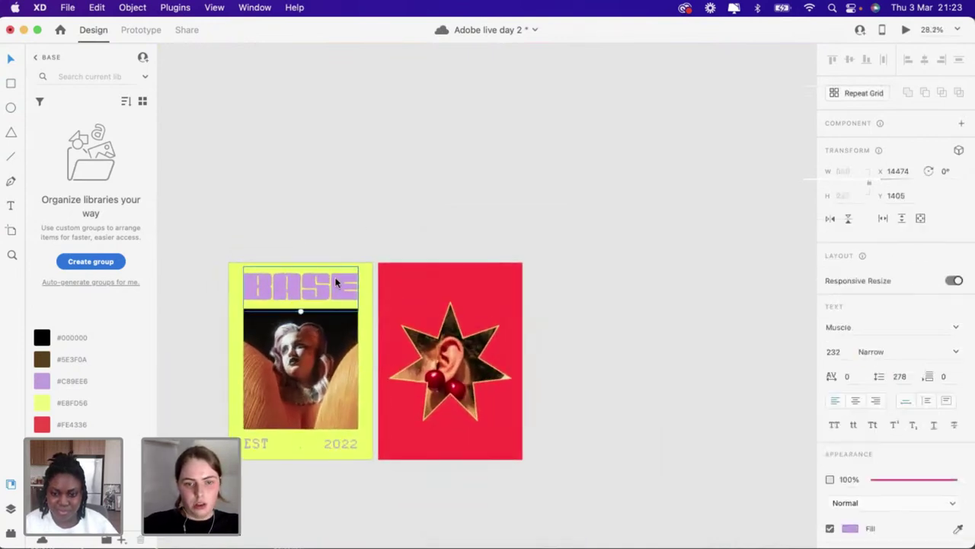
scroll(383, 298, "down", 6)
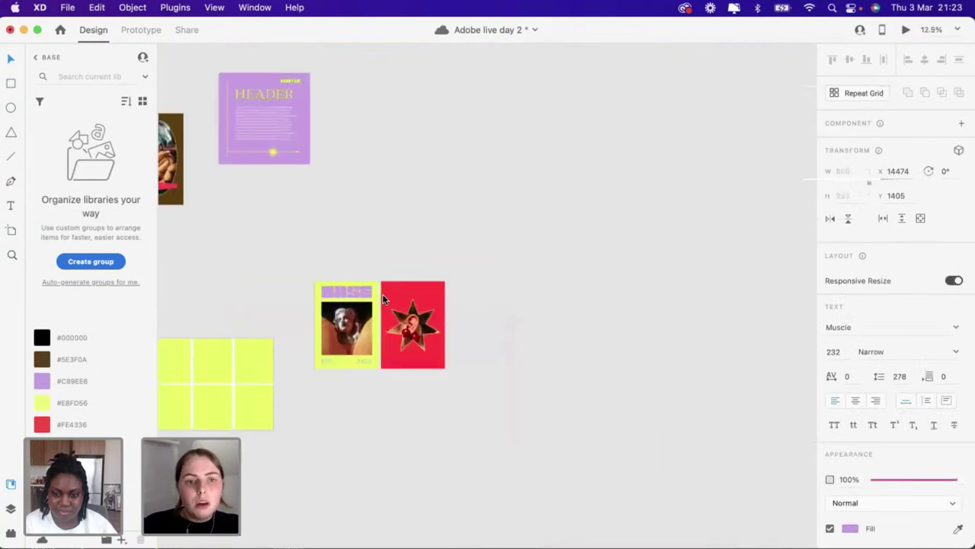
scroll(382, 299, "left", 5)
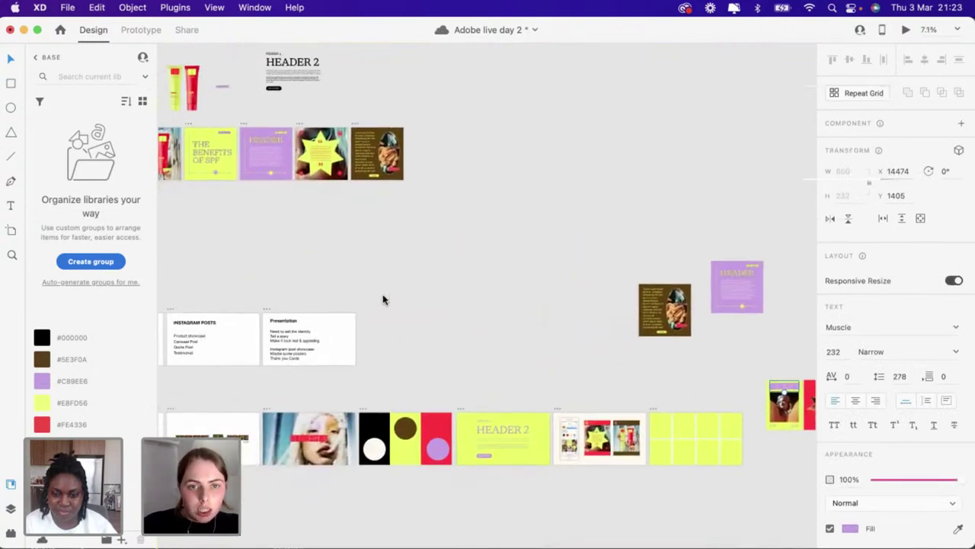
left_click(453, 185)
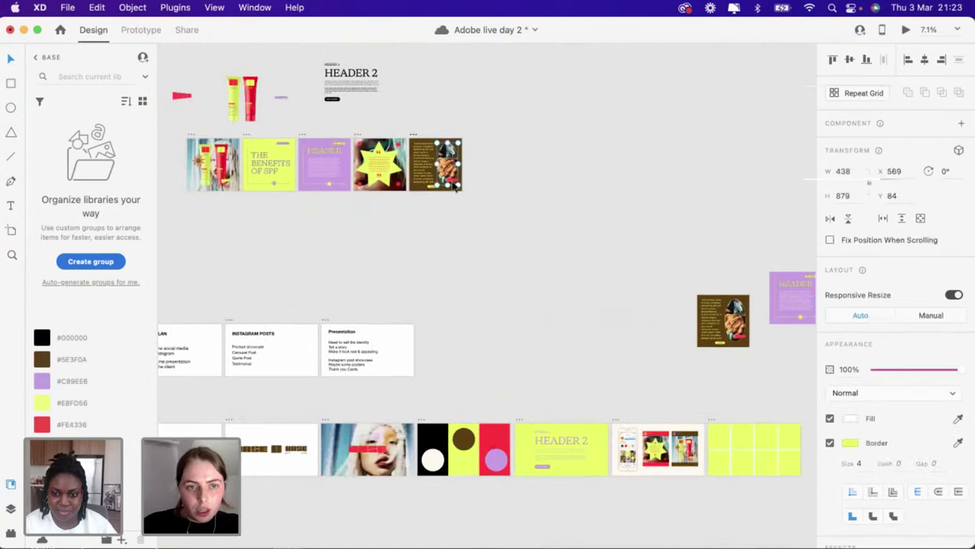
scroll(195, 186, "up", 6)
scroll(349, 195, "up", 2)
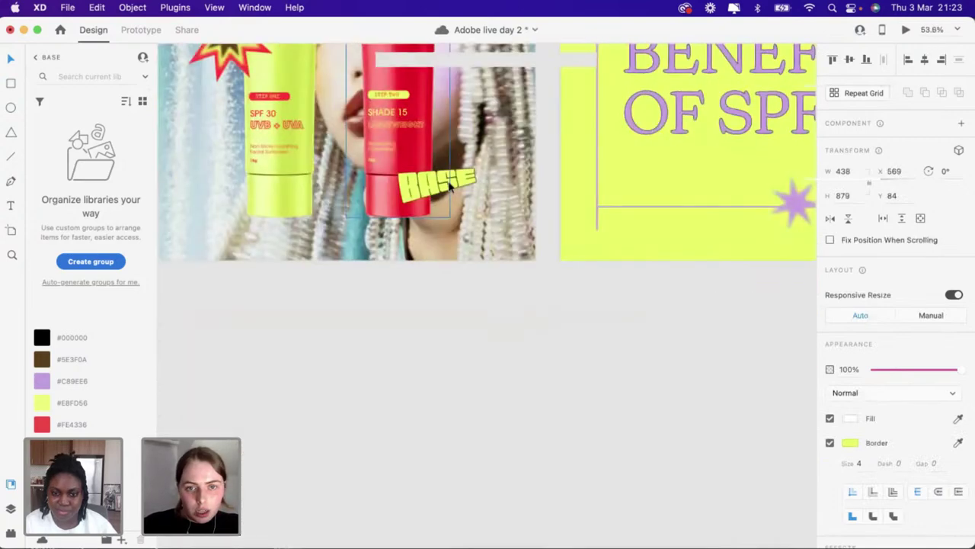
left_click(431, 175)
scroll(449, 187, "down", 2)
scroll(449, 187, "down", 5)
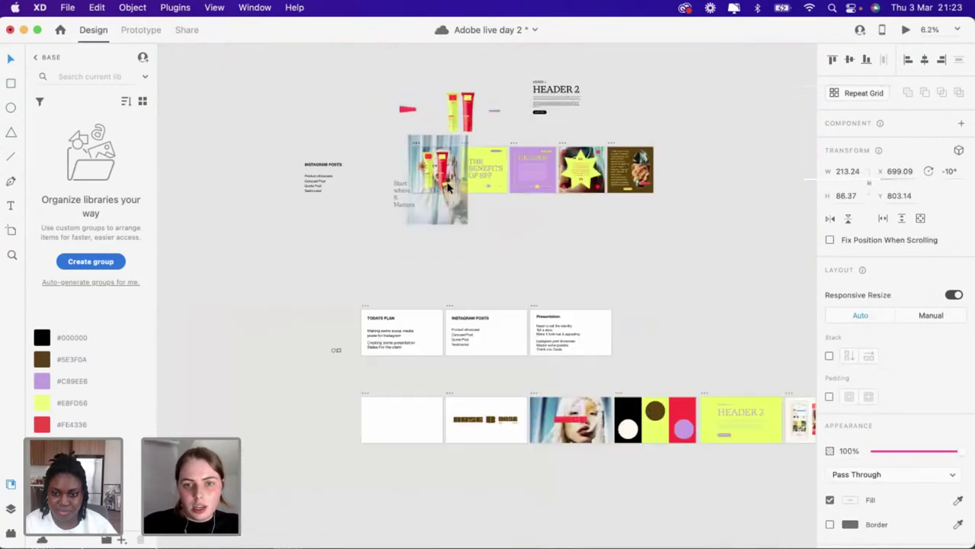
scroll(446, 183, "left", 5)
scroll(485, 381, "up", 7)
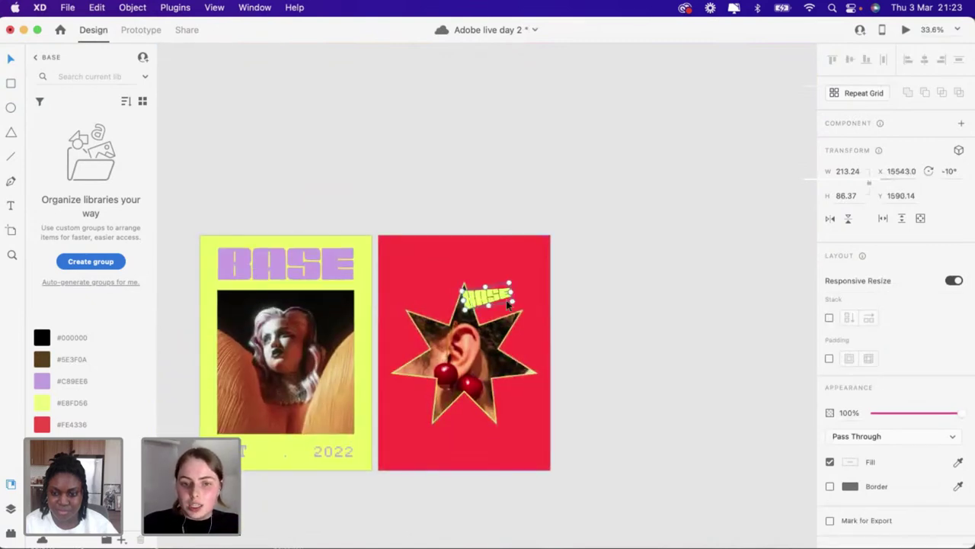
Scale the BASE logo up to about 531.79 × 215.4 and place it above the star
left_click_drag(513, 301, 588, 328)
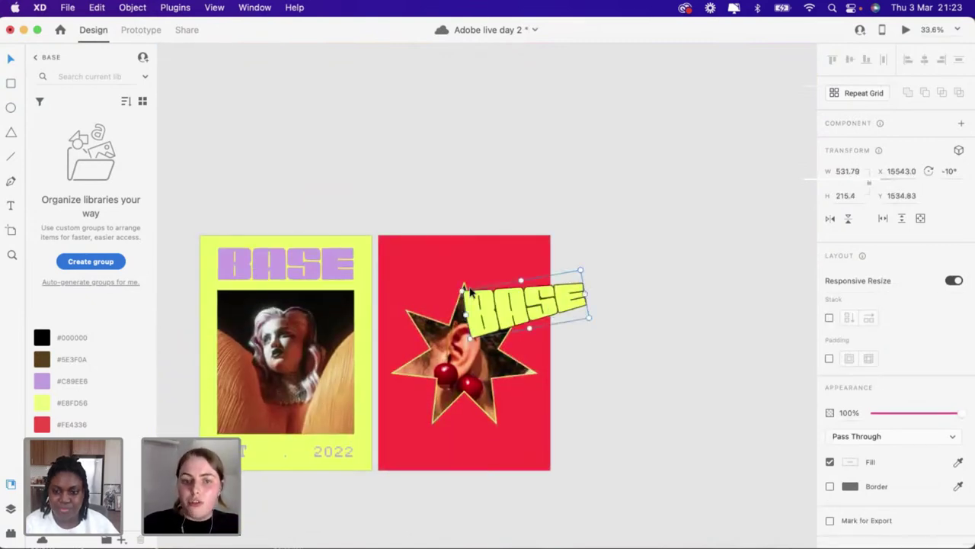
left_click_drag(548, 303, 488, 277)
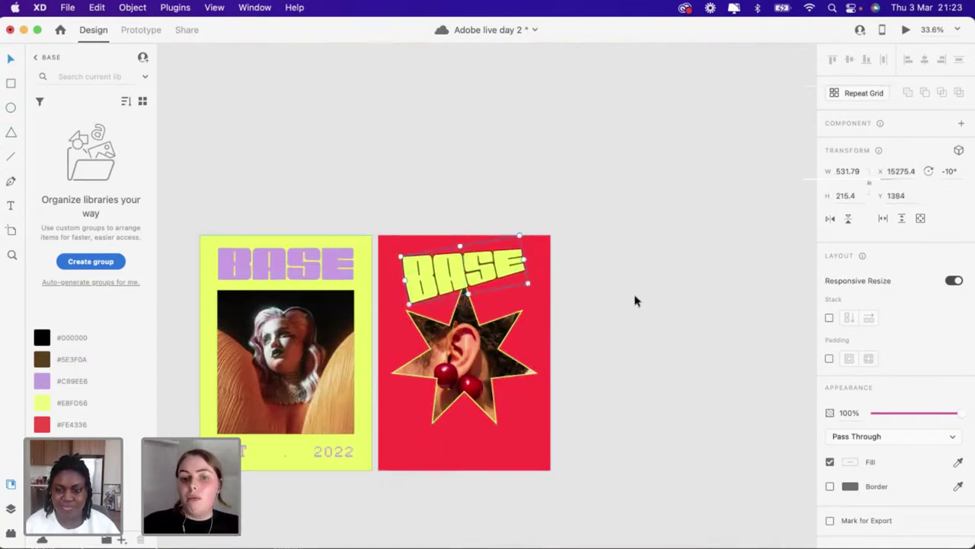
left_click(635, 299)
Move the enlarged BASE logo below the star, across the poster's lower part
scroll(636, 301, "down", 2)
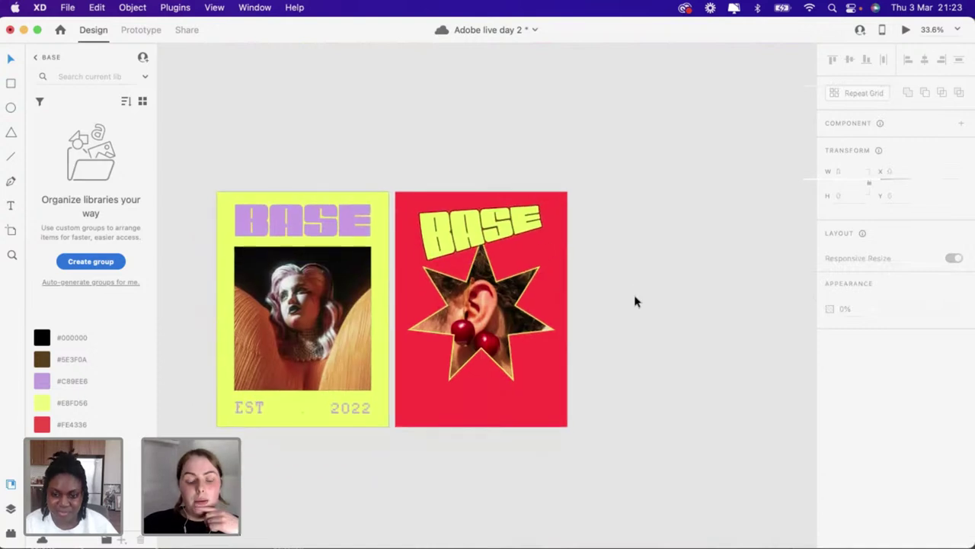
left_click_drag(493, 219, 507, 379)
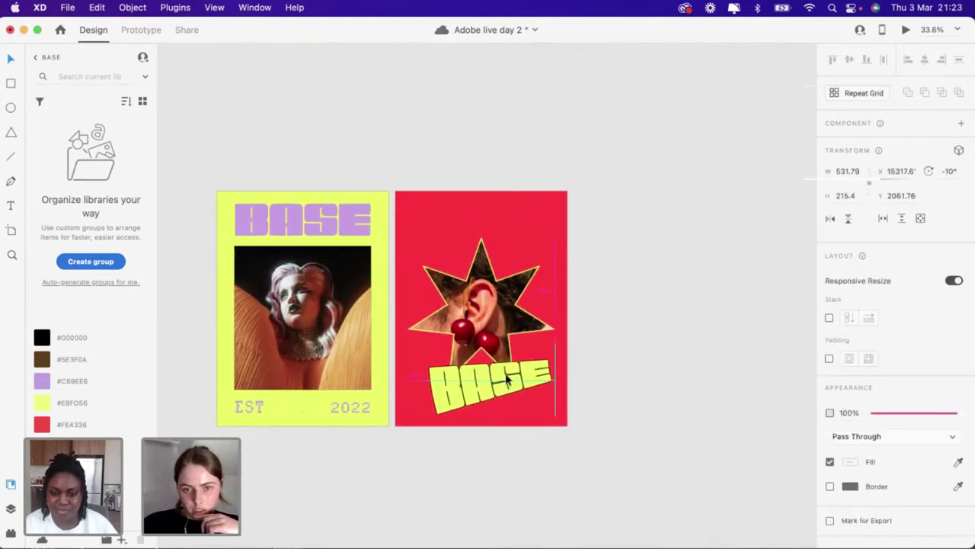
left_click(610, 322)
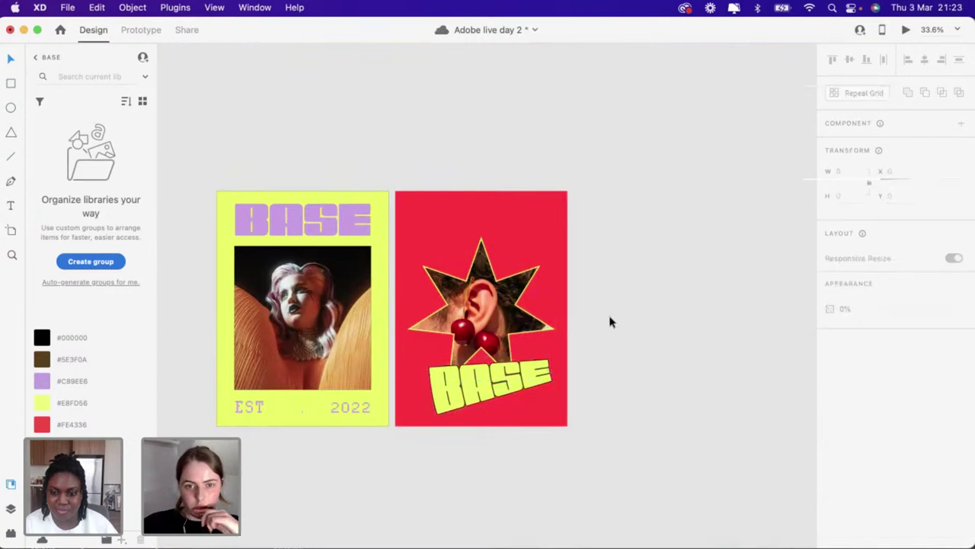
scroll(611, 322, "down", 3)
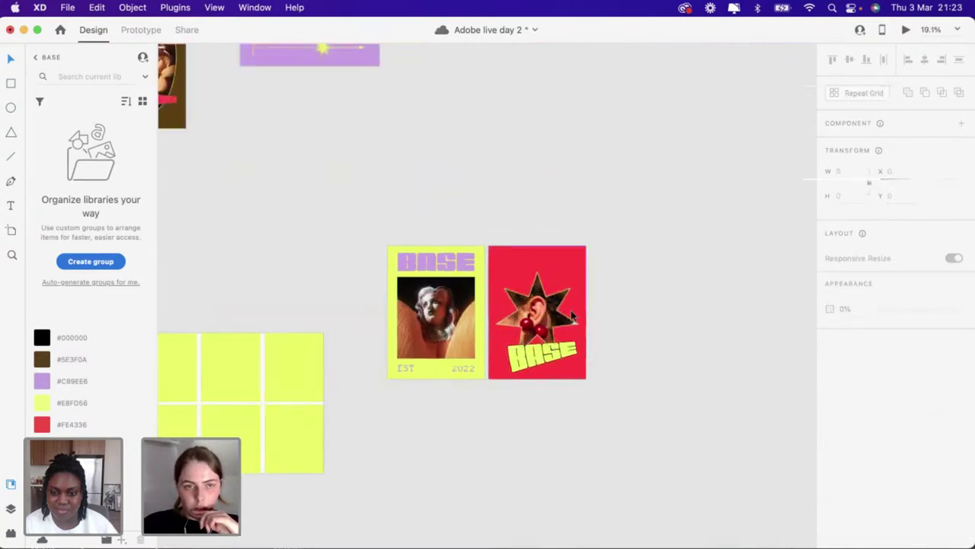
scroll(571, 314, "down", 2)
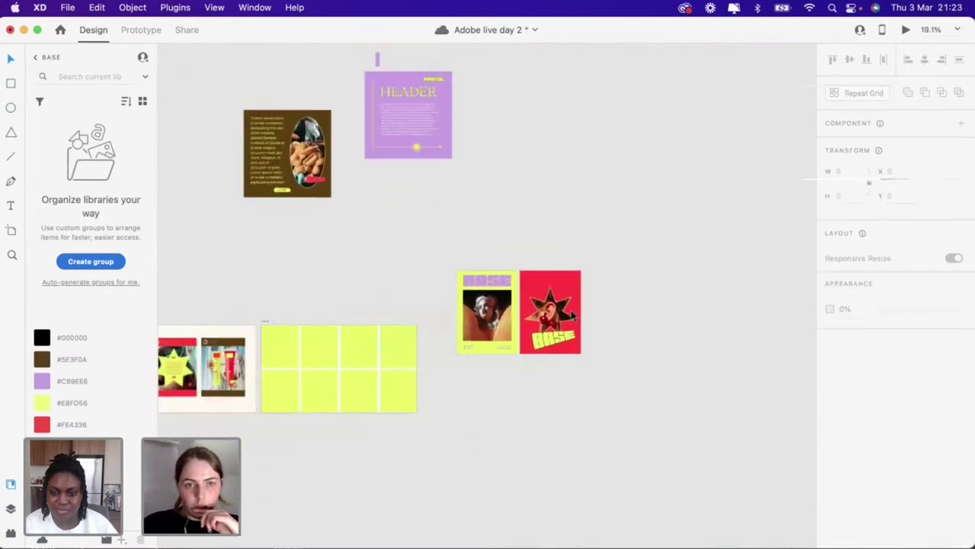
Add a text box above the red poster reading 'START WHERE I'
left_click(11, 207)
scroll(553, 234, "up", 3)
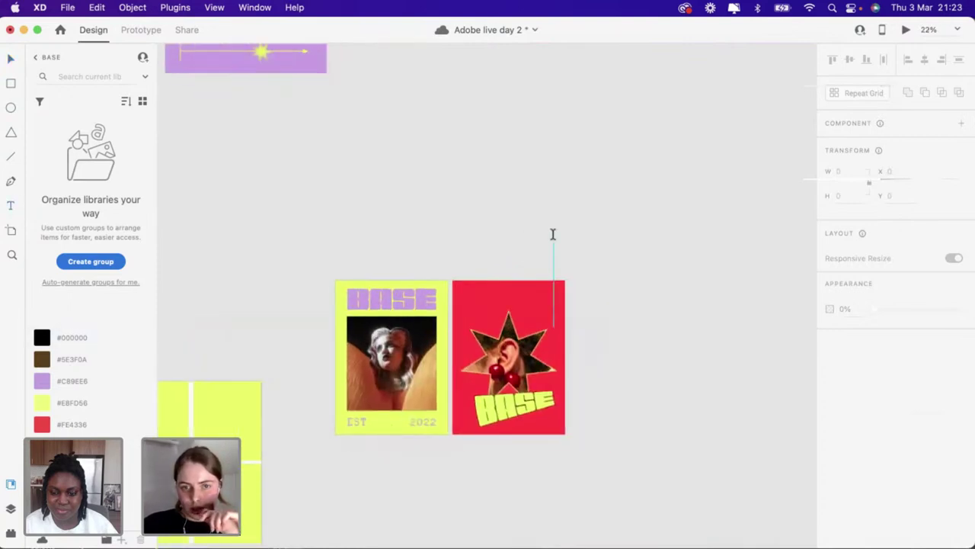
left_click(554, 238)
type("ST")
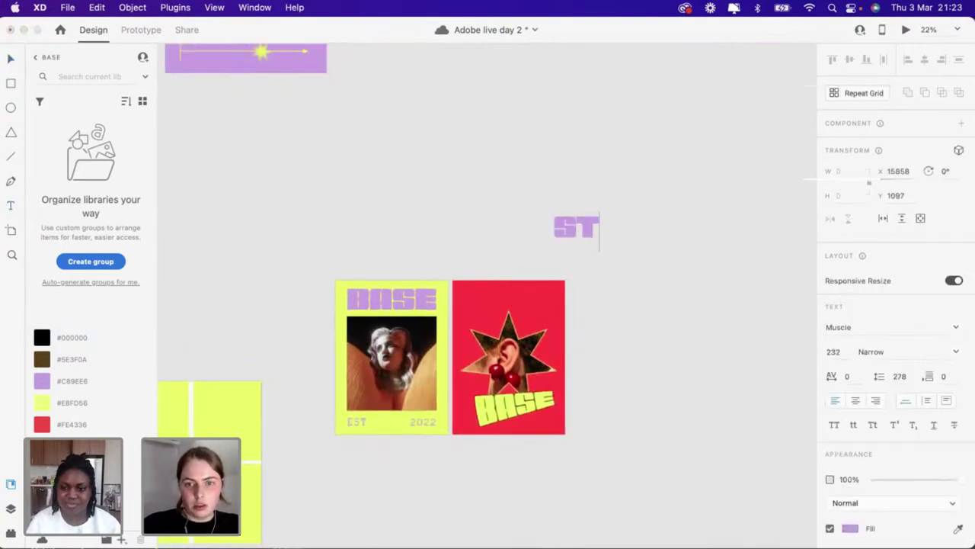
type("ART WHERE I")
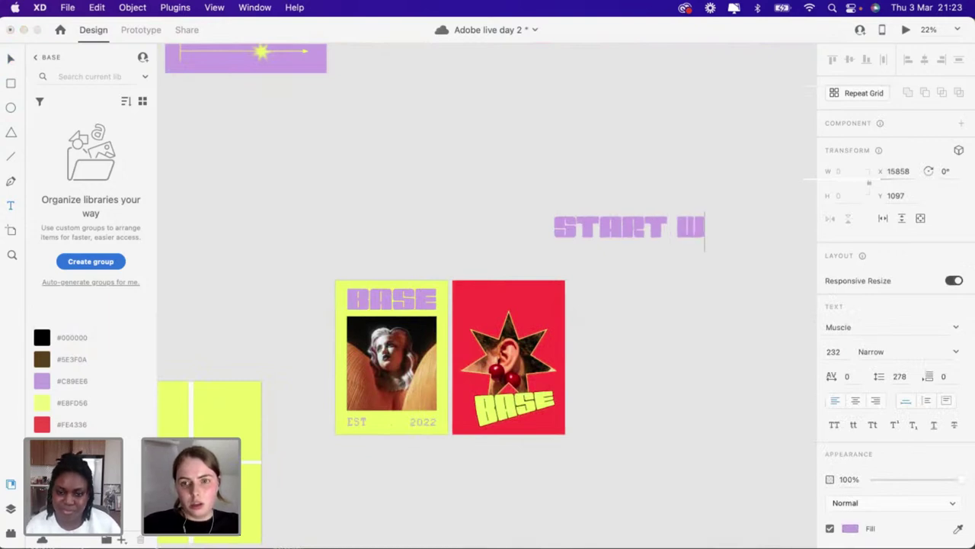
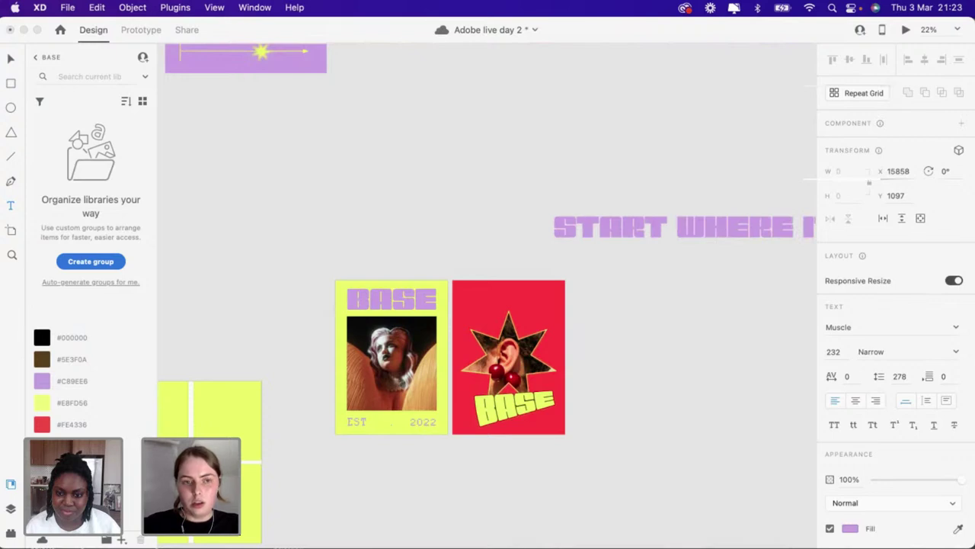
Move the tagline toward the posters and set its font to KansasNew
left_click(10, 59)
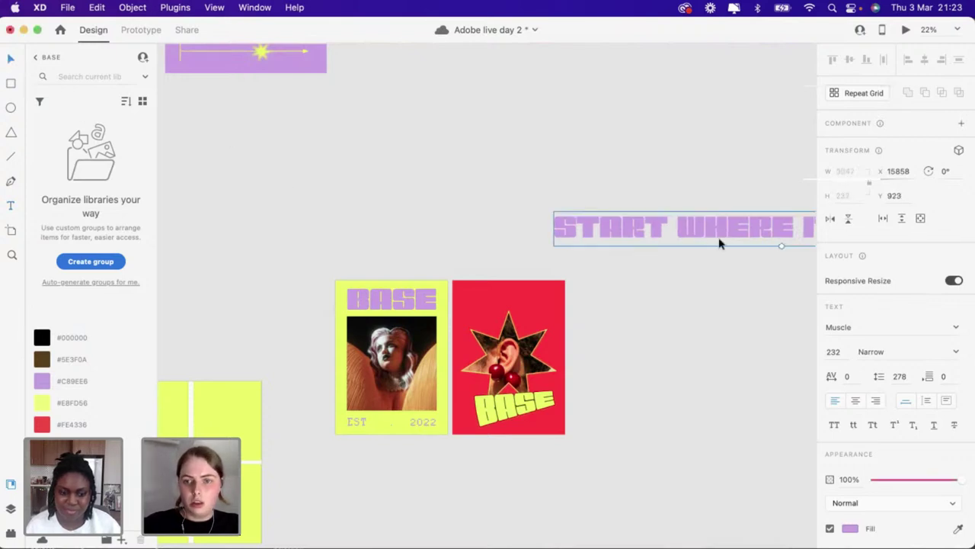
left_click_drag(560, 383, 408, 213)
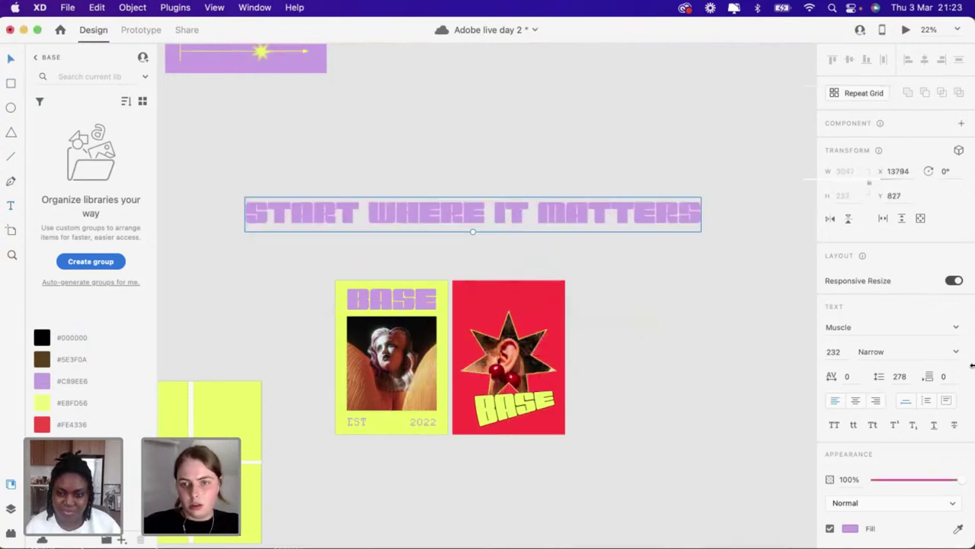
left_click(875, 330)
type("KansasNew")
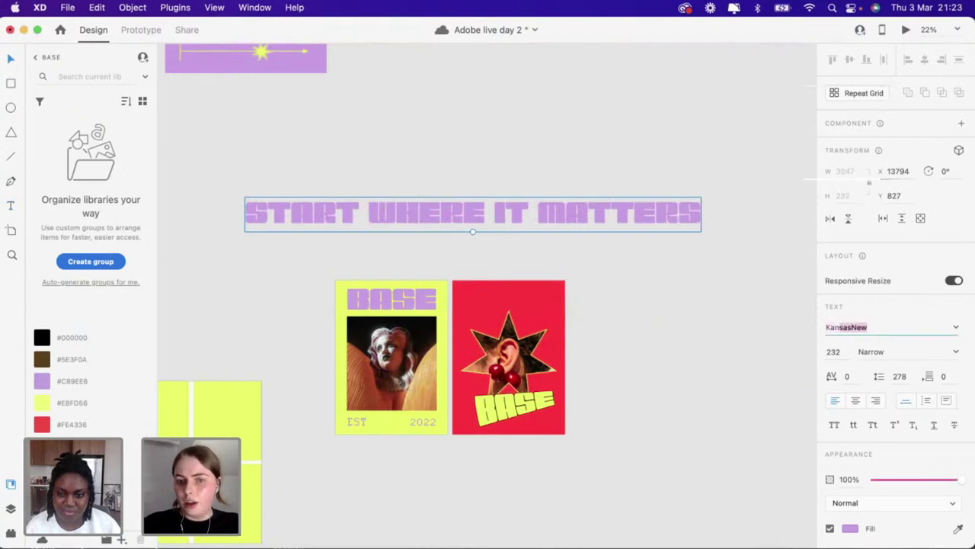
key("Return")
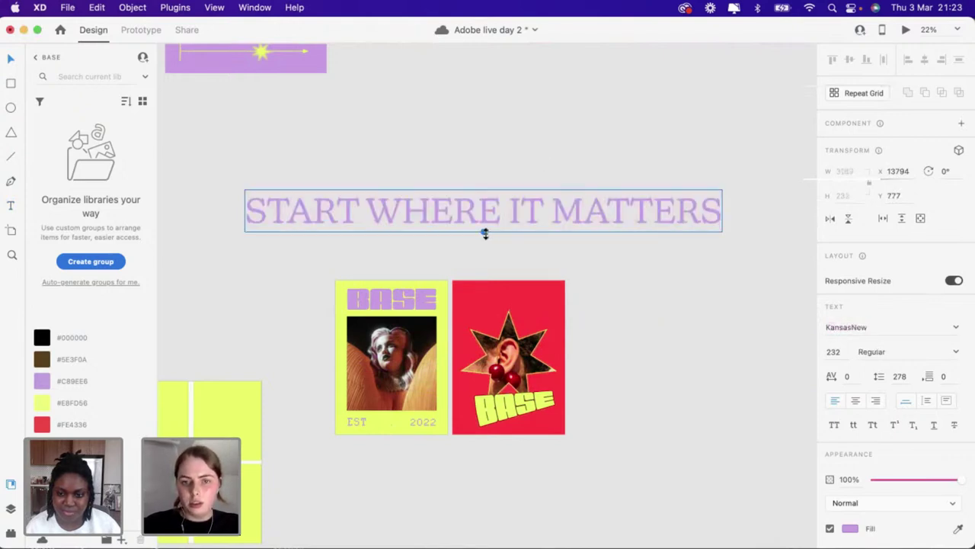
Scale the tagline down to 39 pt and fill it with the yellow swatch
left_click_drag(484, 234, 585, 347)
scroll(478, 213, "up", 3)
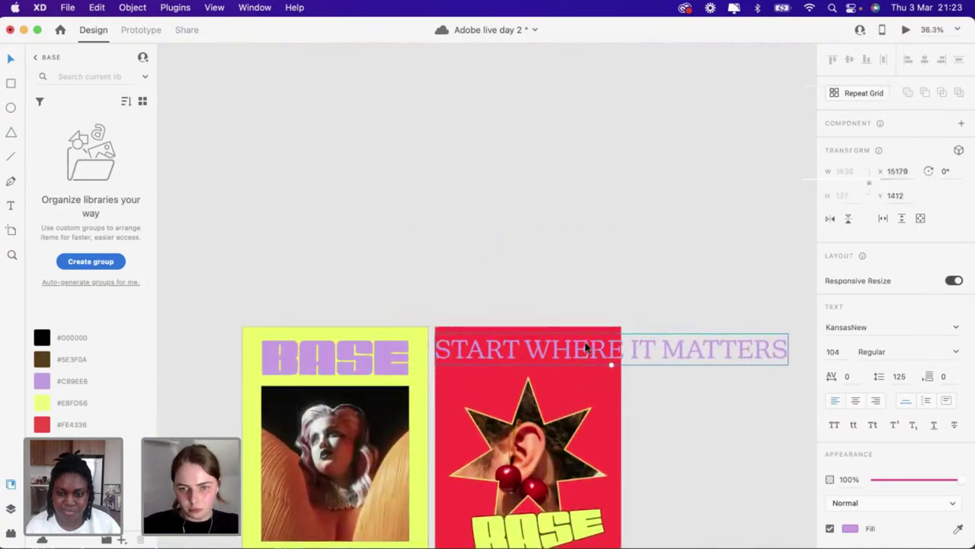
scroll(585, 347, "up", 3)
left_click(43, 402)
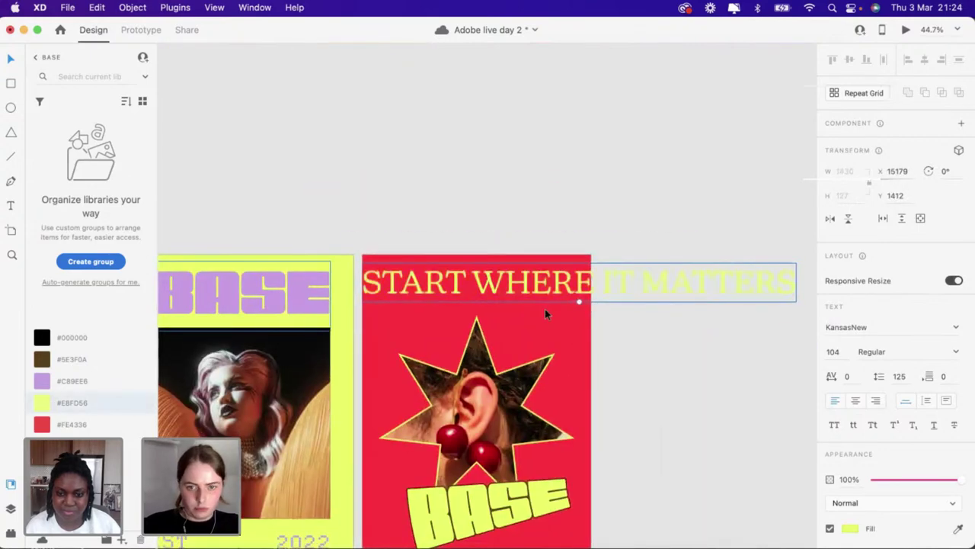
scroll(541, 310, "down", 3)
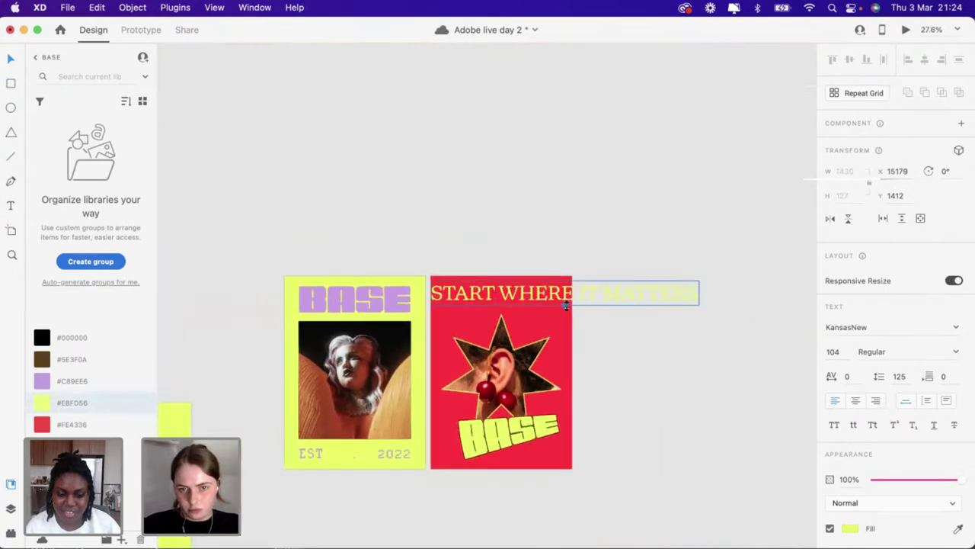
left_click_drag(566, 304, 427, 298)
scroll(562, 288, "up", 3)
scroll(562, 288, "up", 5)
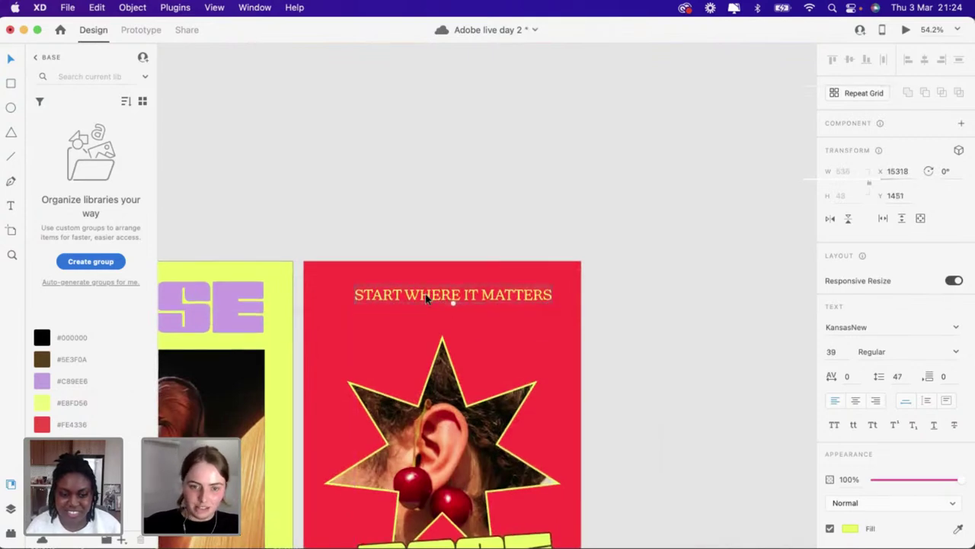
scroll(426, 299, "down", 3)
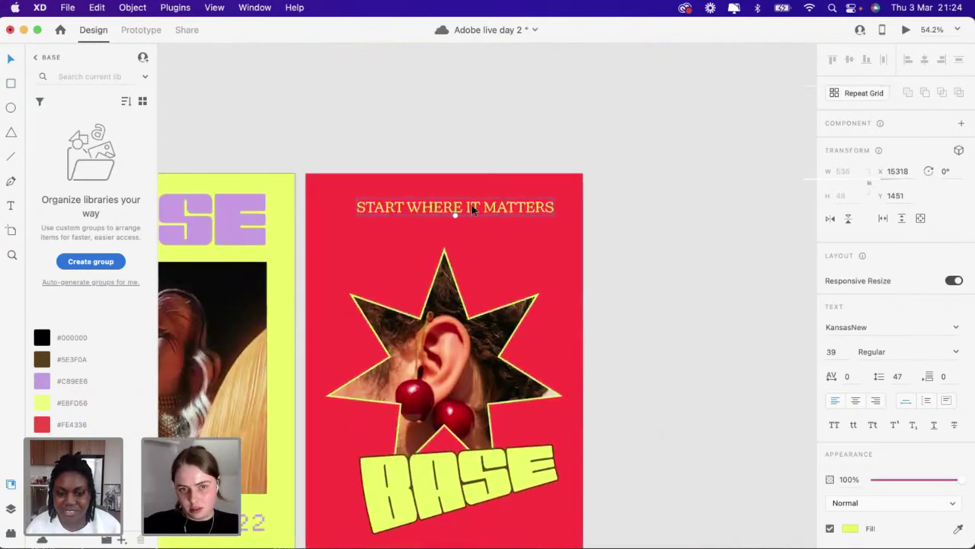
Move the BASE logo to the red poster's top and the tagline to its bottom
left_click_drag(472, 206, 742, 216)
left_click_drag(410, 503, 396, 256)
left_click_drag(693, 219, 412, 521)
scroll(412, 521, "down", 5)
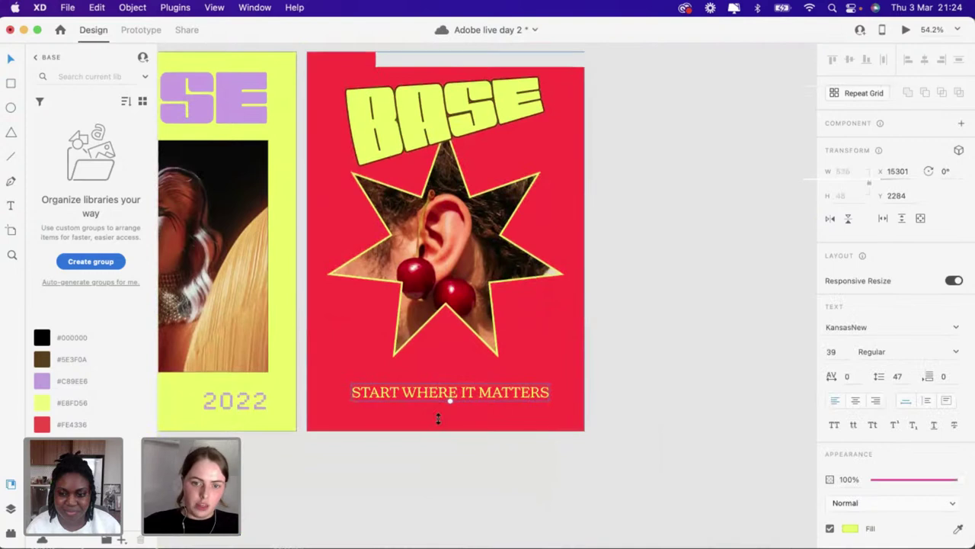
left_click_drag(469, 393, 467, 394)
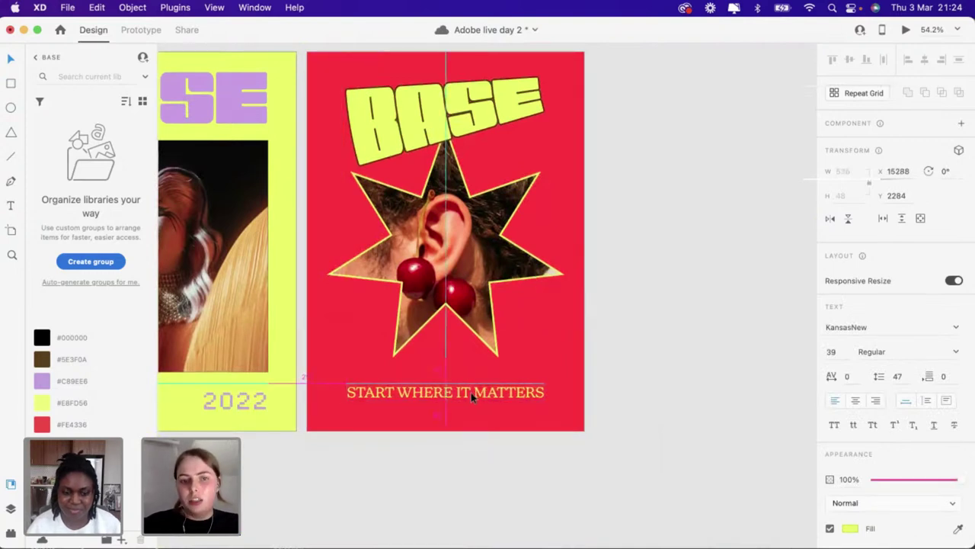
left_click(622, 328)
Align the BASE title and centre the tagline lower on the red poster
scroll(623, 328, "up", 2)
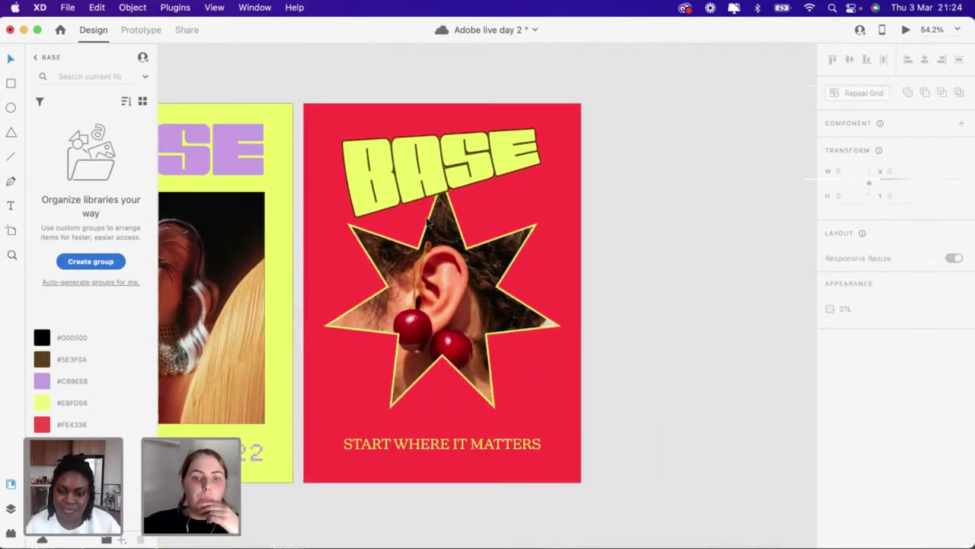
left_click(421, 179)
left_click_drag(421, 180, 421, 181)
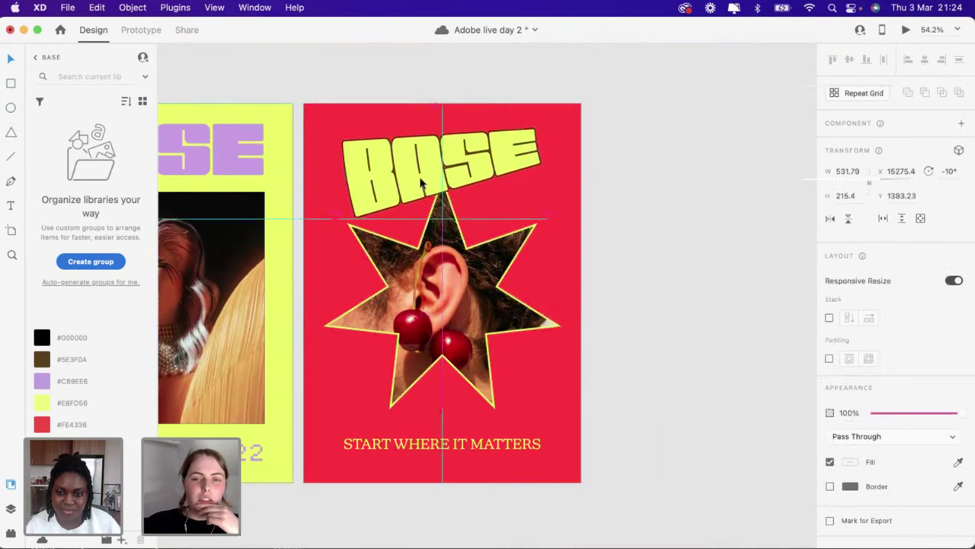
left_click(595, 274)
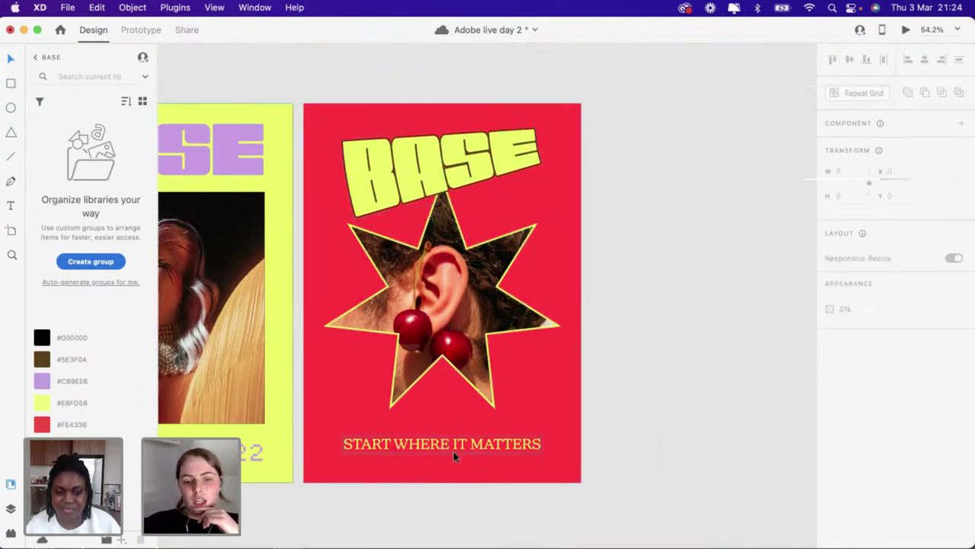
left_click_drag(457, 447, 453, 450)
left_click(675, 414)
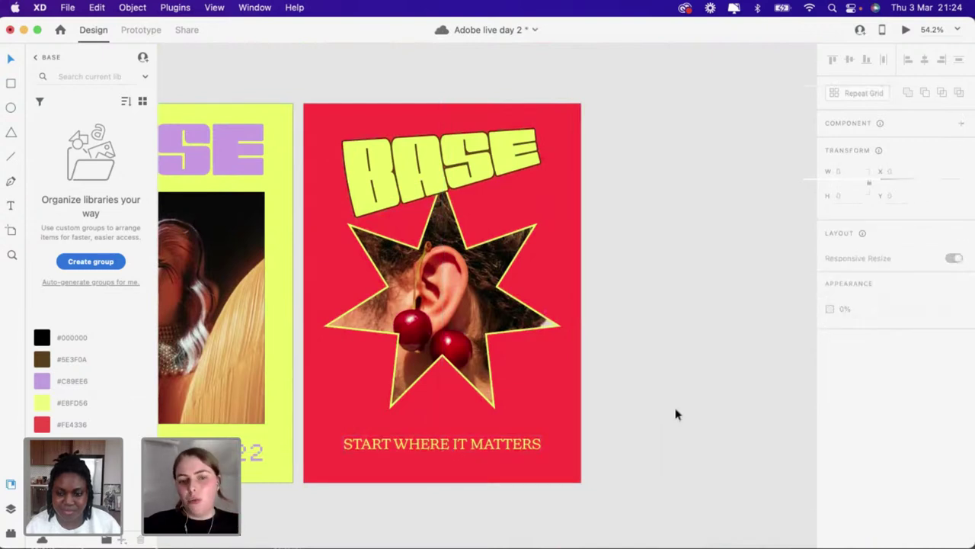
scroll(675, 414, "down", 3)
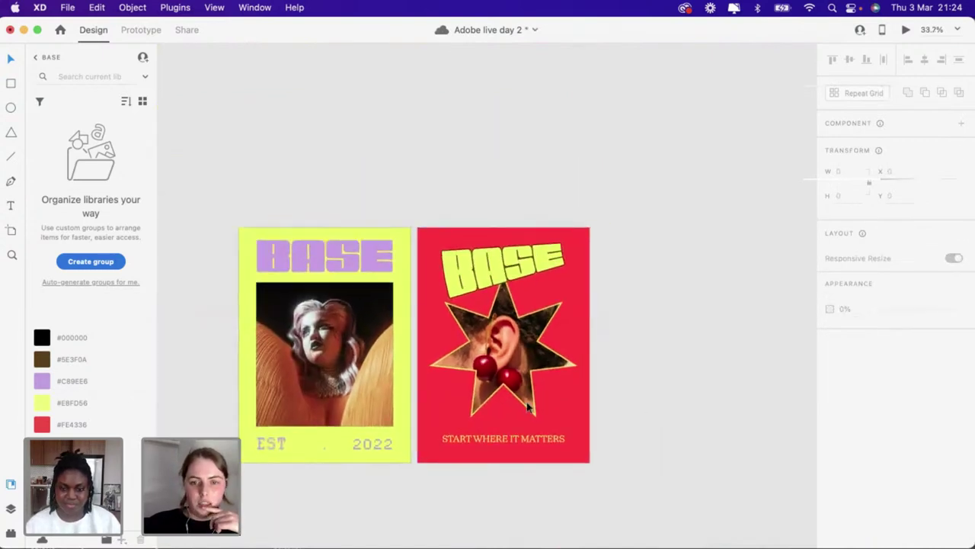
Move the red BASE poster right to open a gap beside the yellow poster
left_click(528, 408)
left_click_drag(508, 428, 692, 428)
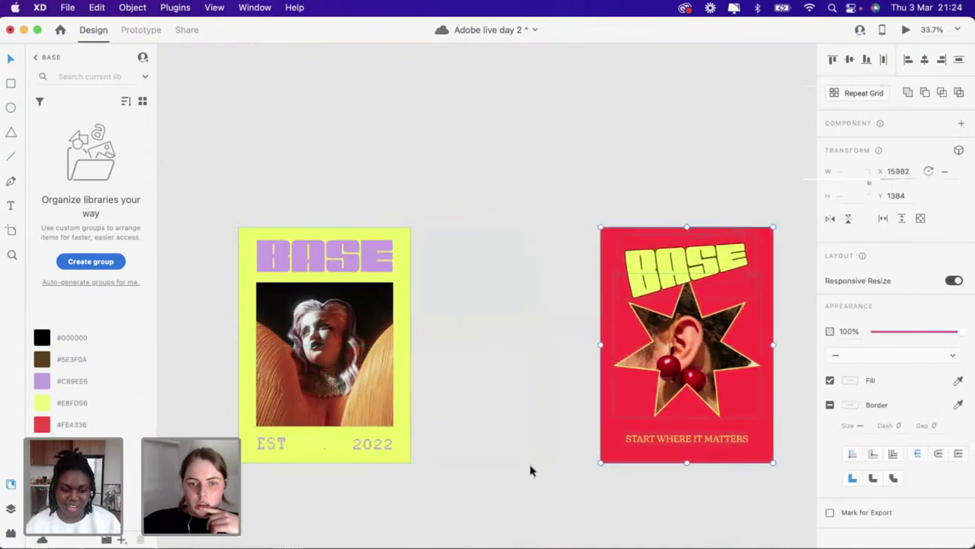
left_click(477, 469)
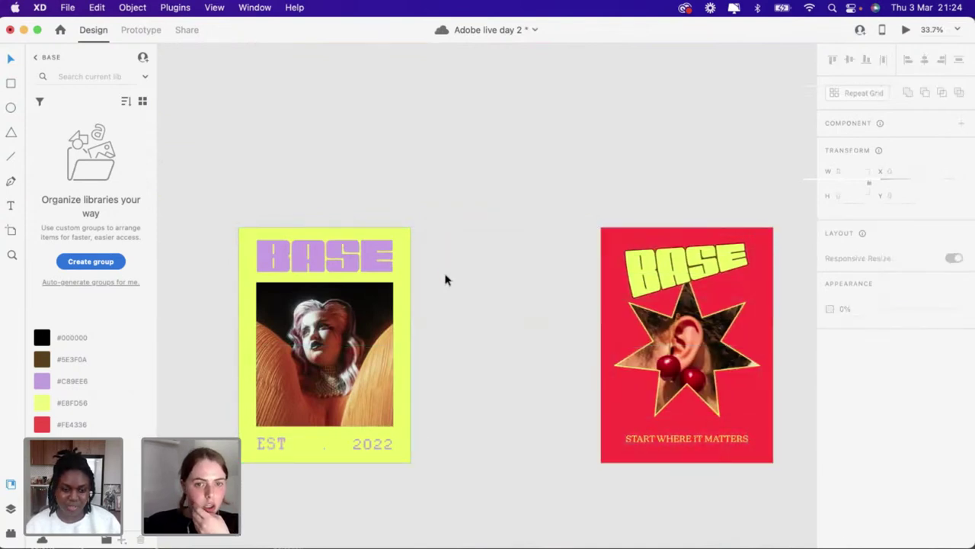
Duplicate the yellow poster's background into the gap as a blank cream 754 × 1030 poster
left_click(404, 291)
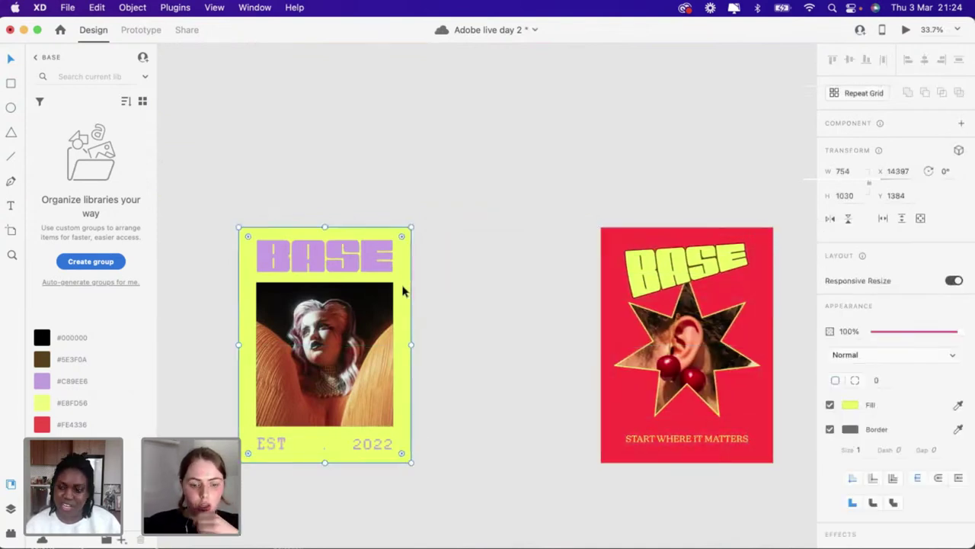
key("super+z")
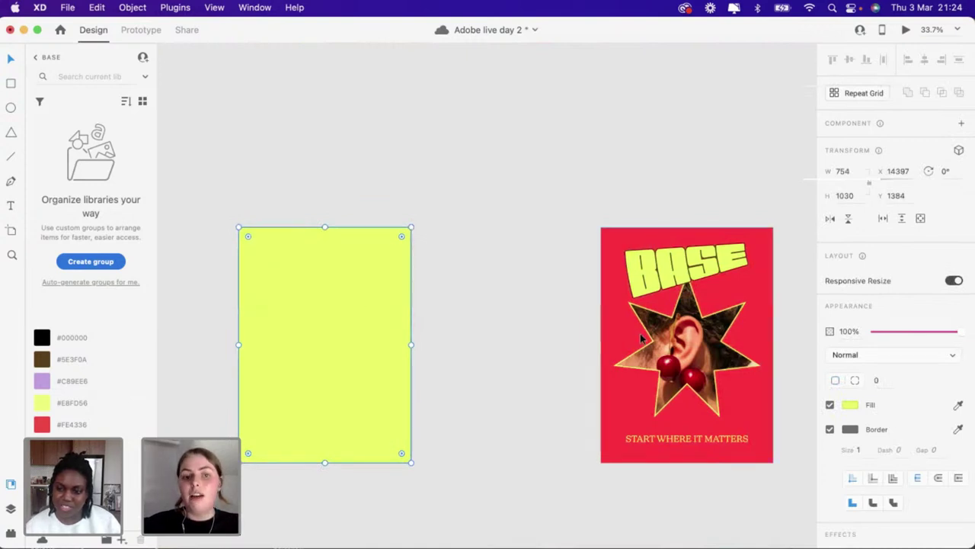
key("Tab")
left_click_drag(326, 326, 505, 326)
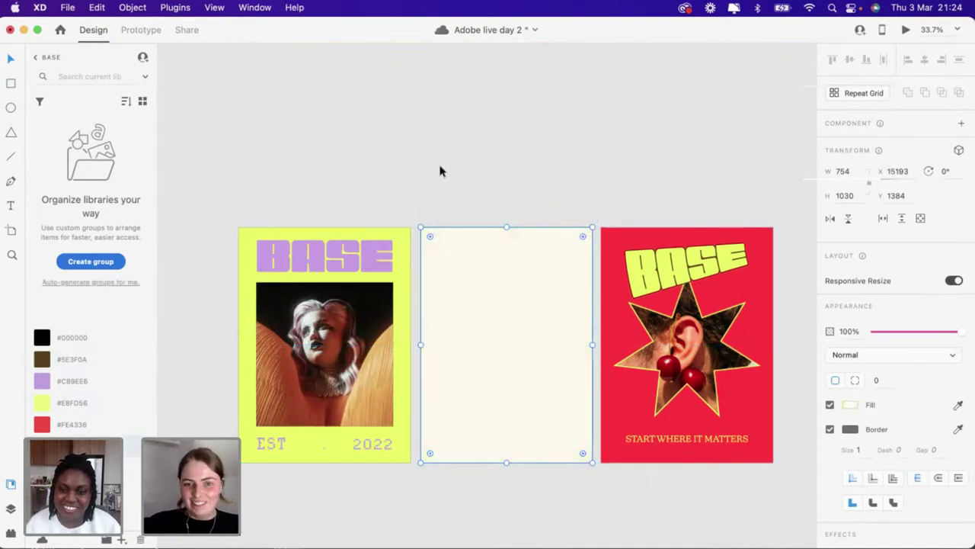
left_click(450, 190)
scroll(505, 311, "up", 3)
scroll(505, 311, "right", 2)
scroll(505, 311, "down", 1)
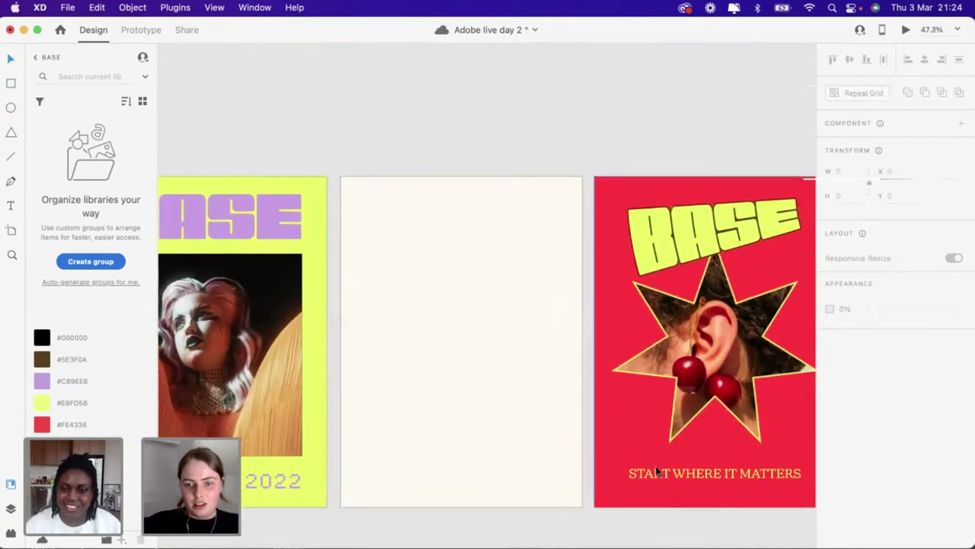
left_click(660, 474)
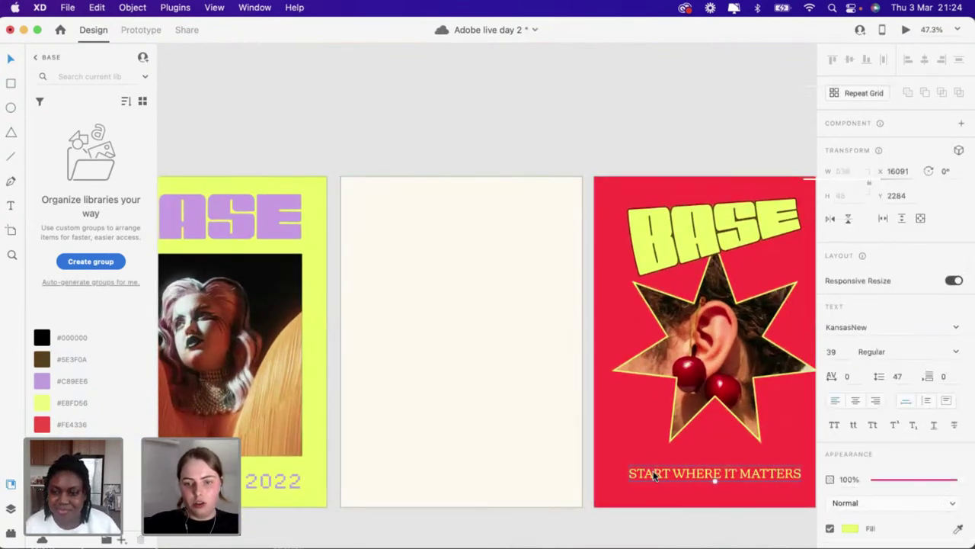
left_click(275, 219)
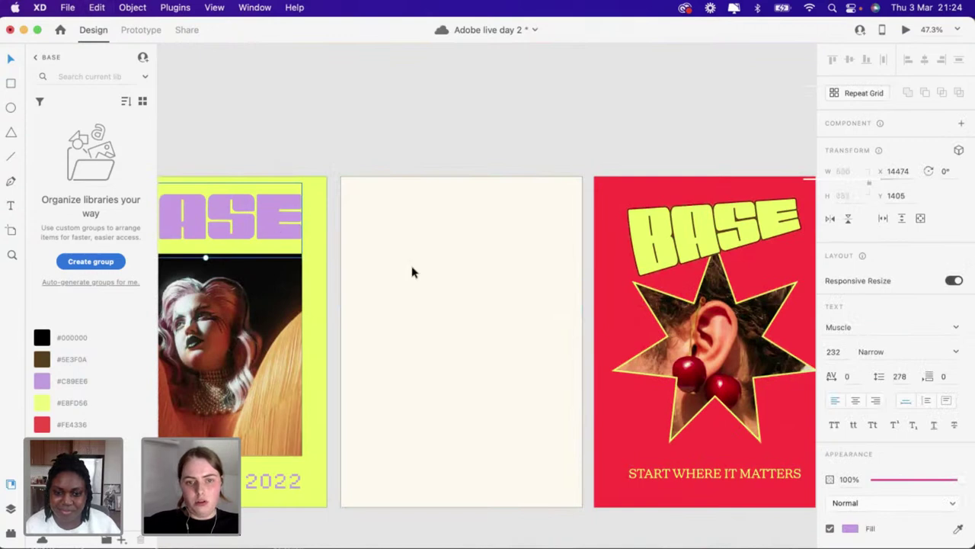
Copy the purple BASE title onto the cream poster, colour it brown and rotate it -90°
left_click_drag(258, 218, 501, 290)
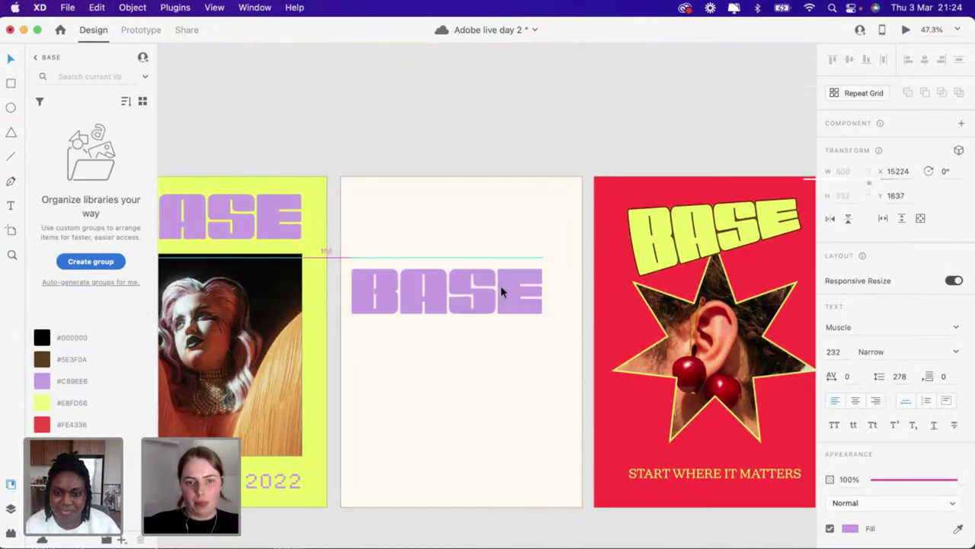
left_click(42, 359)
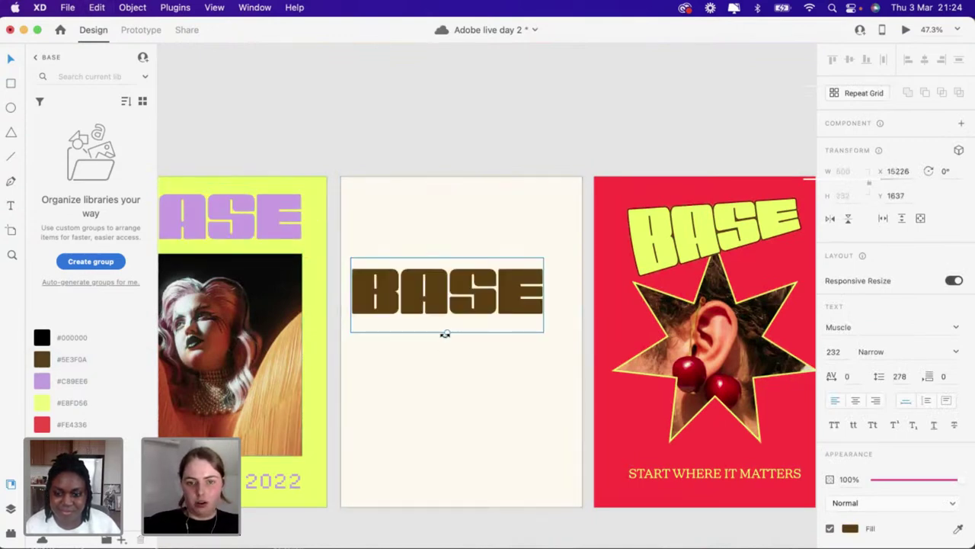
left_click_drag(446, 334, 499, 302)
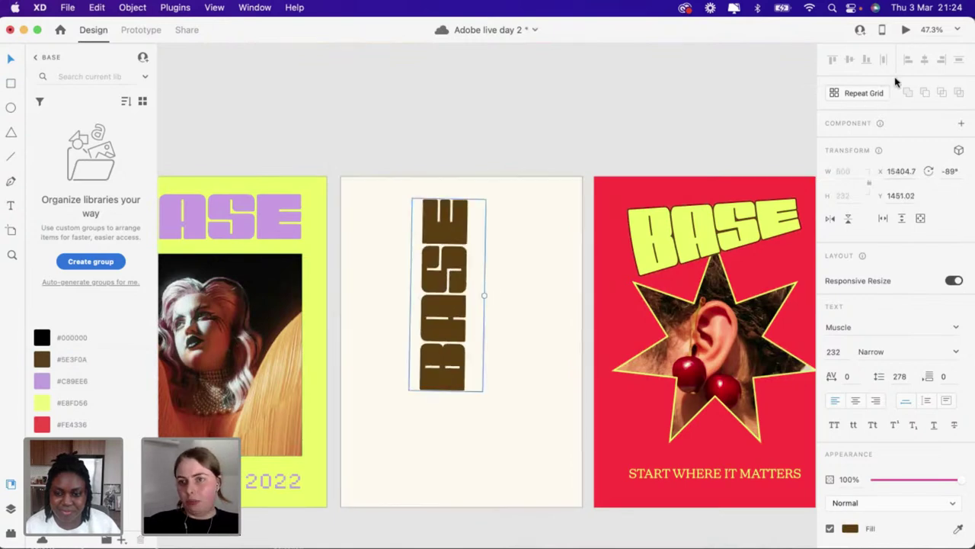
left_click(958, 174)
type("90")
key("Return")
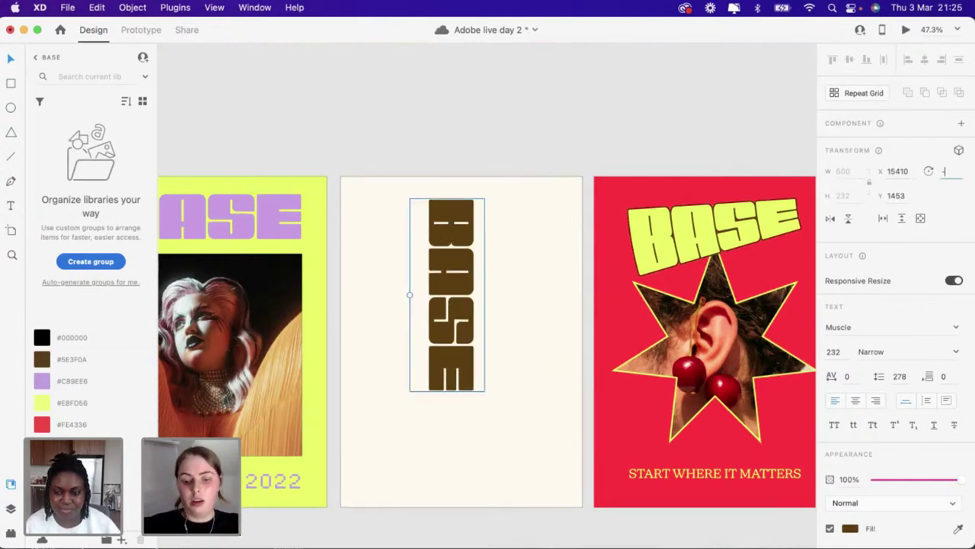
key("Return")
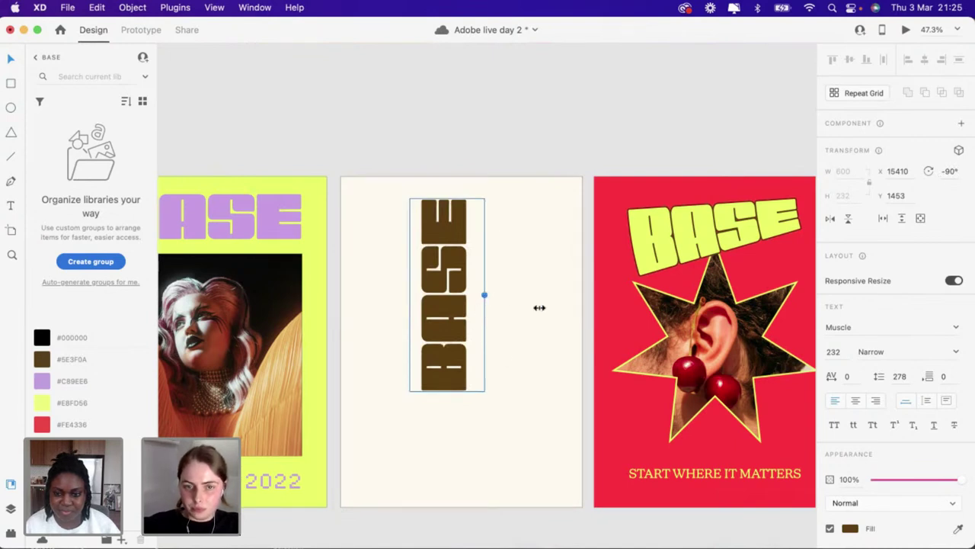
Enlarge the vertical BASE to fill the poster height and align it with the edges
left_click_drag(539, 307, 518, 305)
left_click_drag(413, 353, 385, 356)
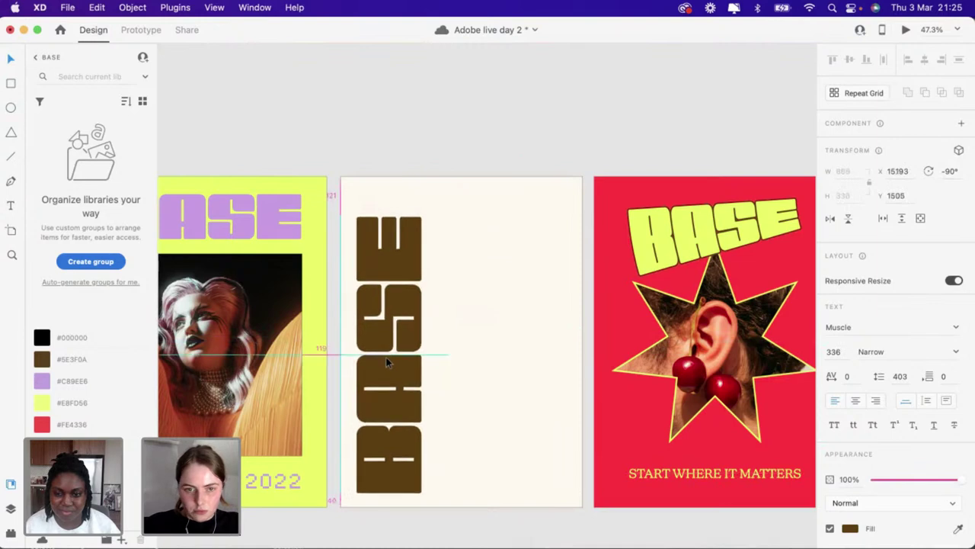
left_click_drag(449, 353, 459, 352)
left_click_drag(404, 373, 407, 377)
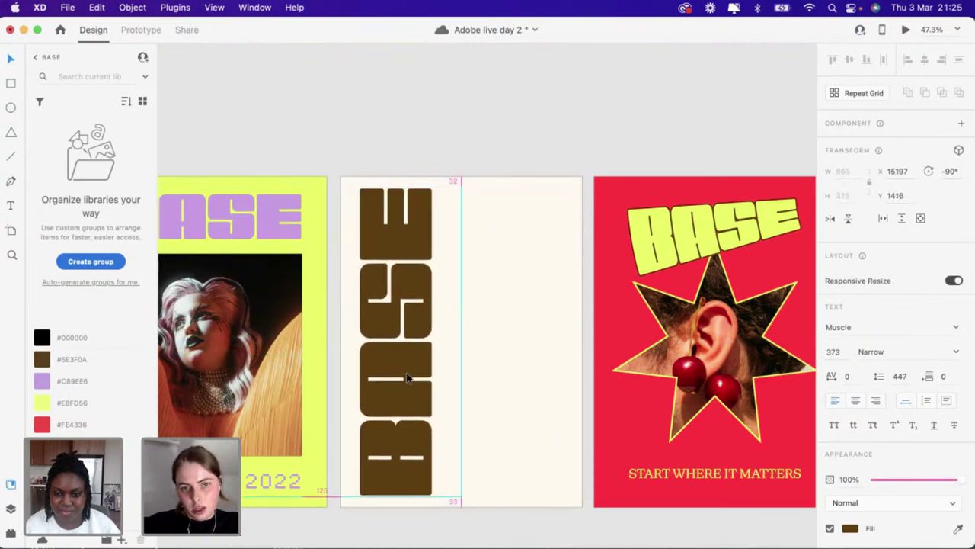
left_click(389, 152)
scroll(390, 152, "down", 5)
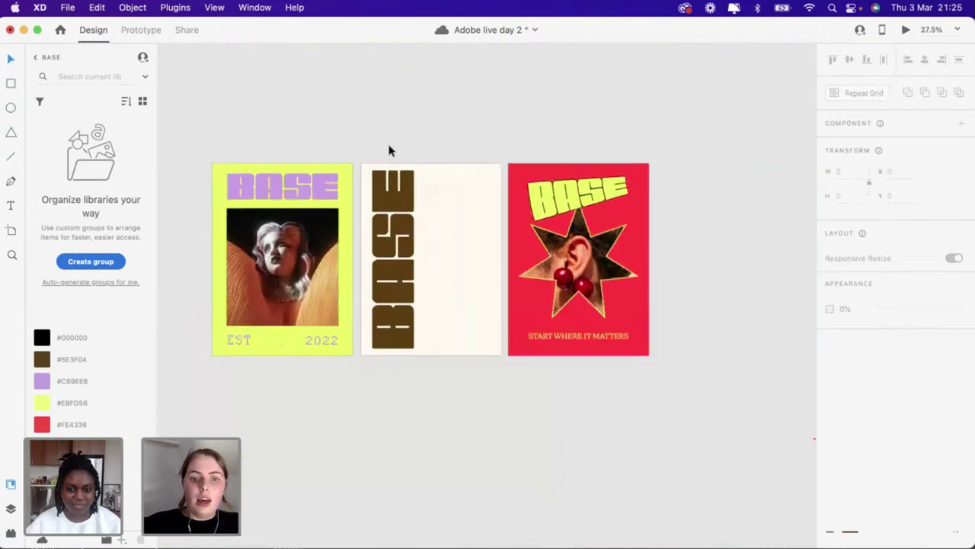
scroll(389, 151, "down", 8)
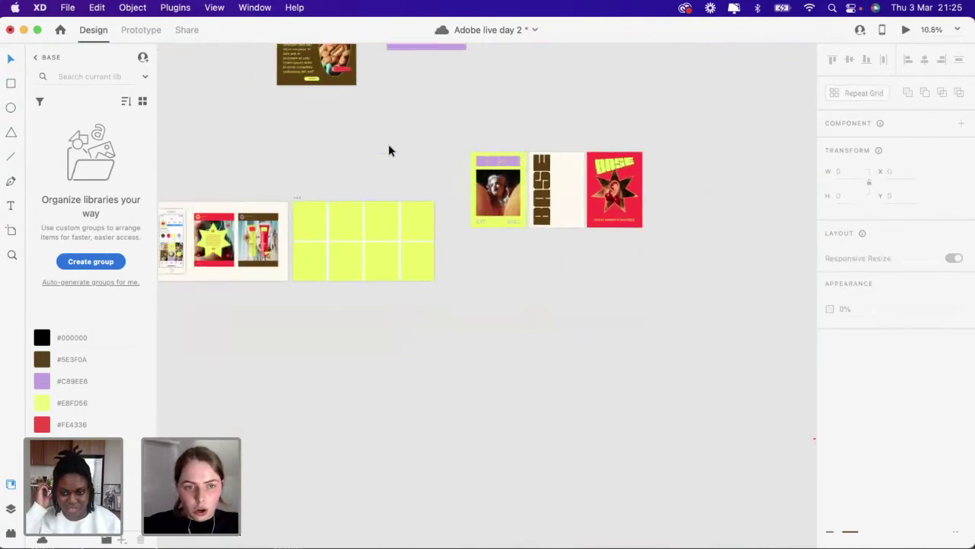
scroll(541, 212, "up", 3)
scroll(541, 212, "down", 3)
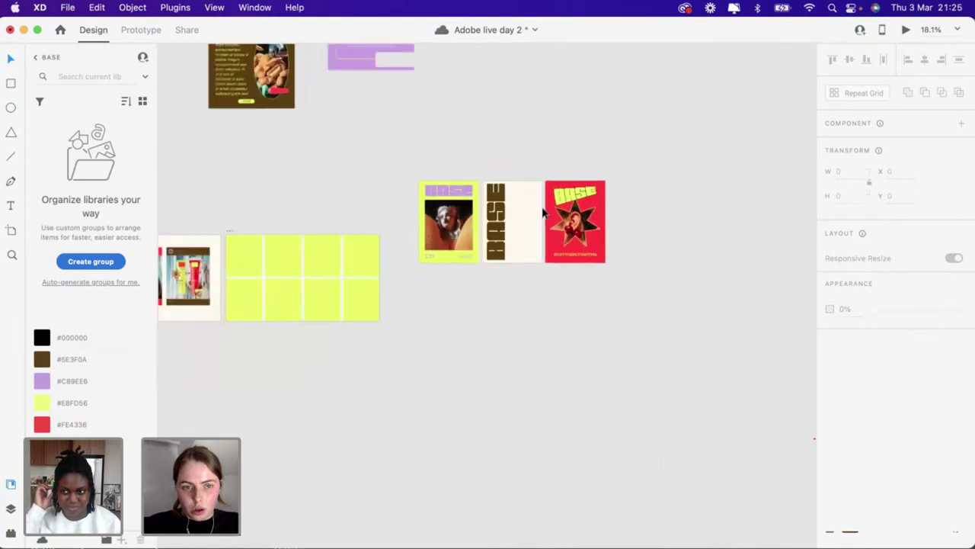
scroll(542, 212, "down", 3)
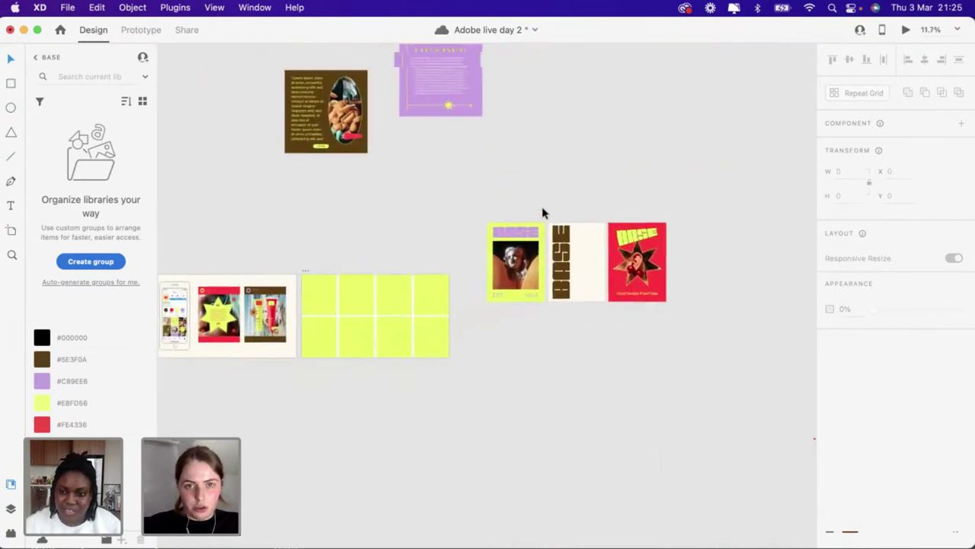
scroll(578, 267, "up", 4)
Copy the yellow SPF 30 sunscreen tube in Illustrator's Base 1.ai and return to XD
key("super+Tab")
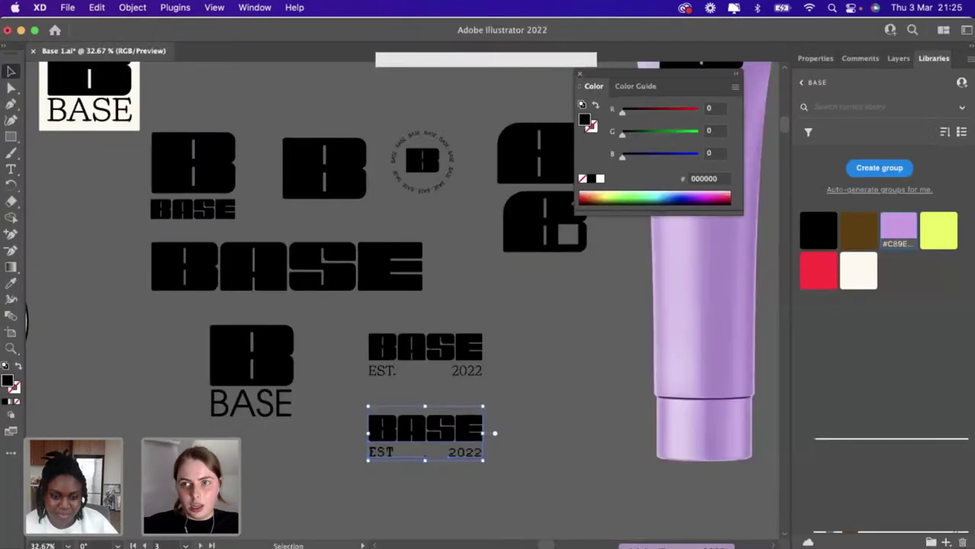
scroll(438, 400, "down", 5)
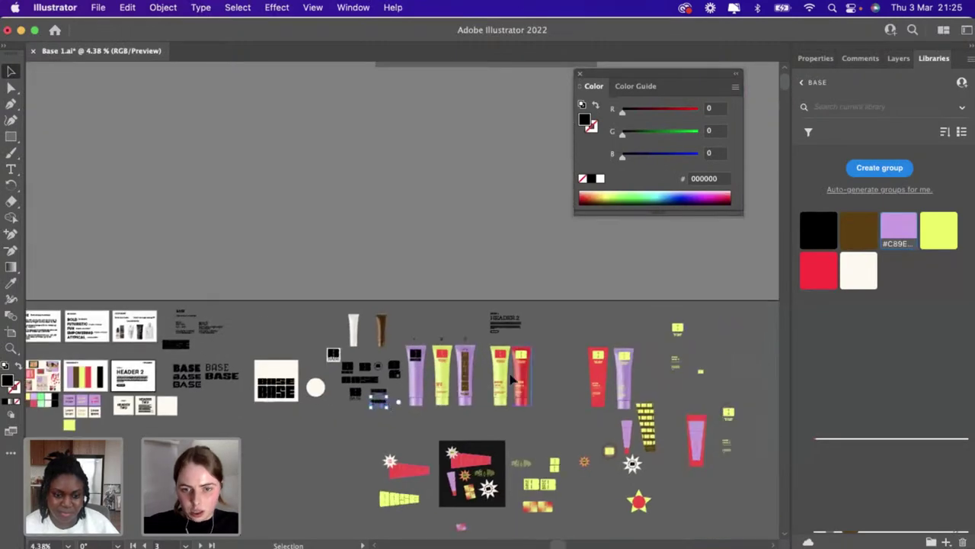
scroll(510, 379, "up", 2)
scroll(510, 379, "up", 2)
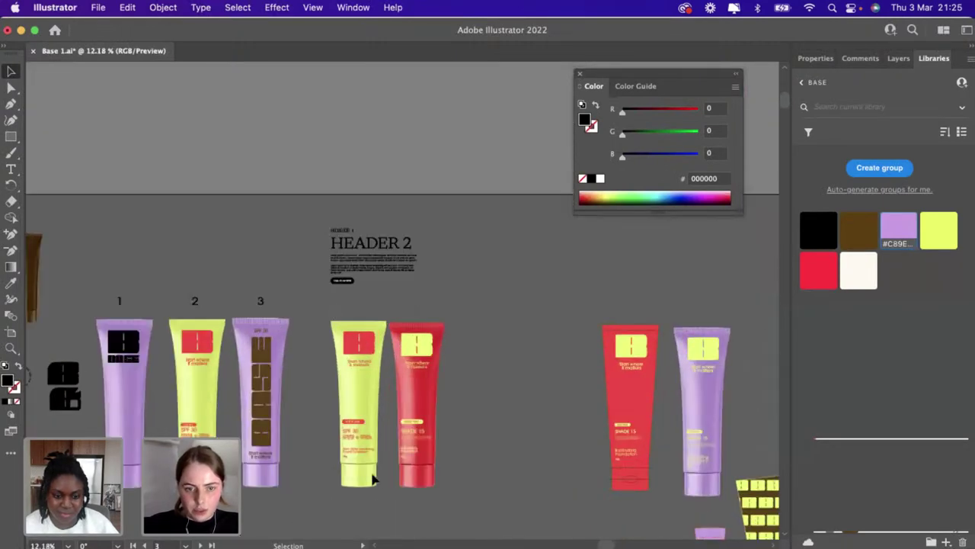
left_click(378, 494)
left_click(319, 323)
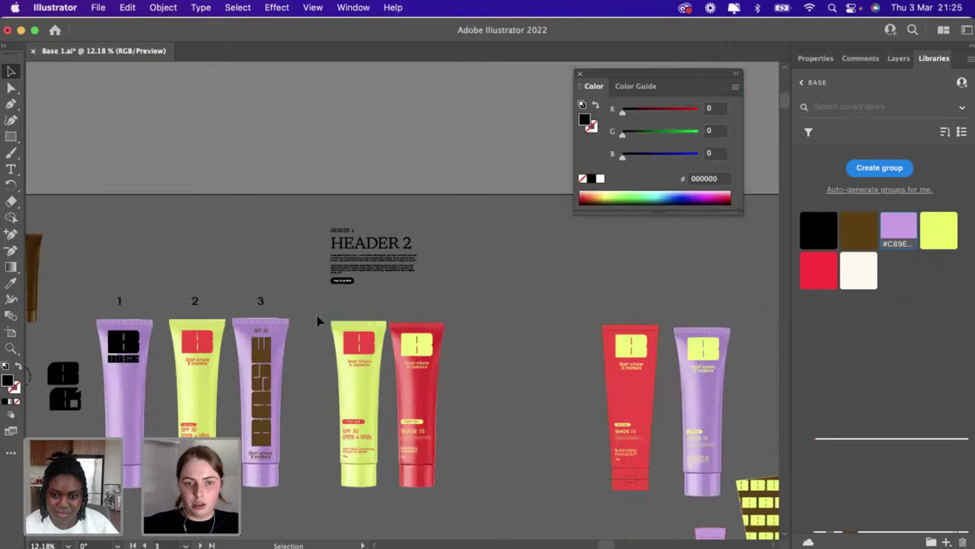
left_click(373, 494)
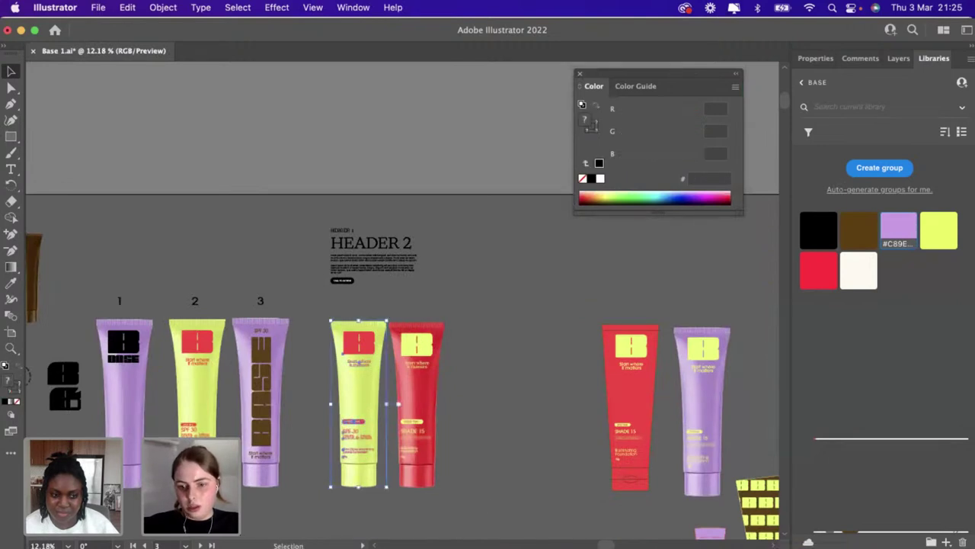
key("super+Tab")
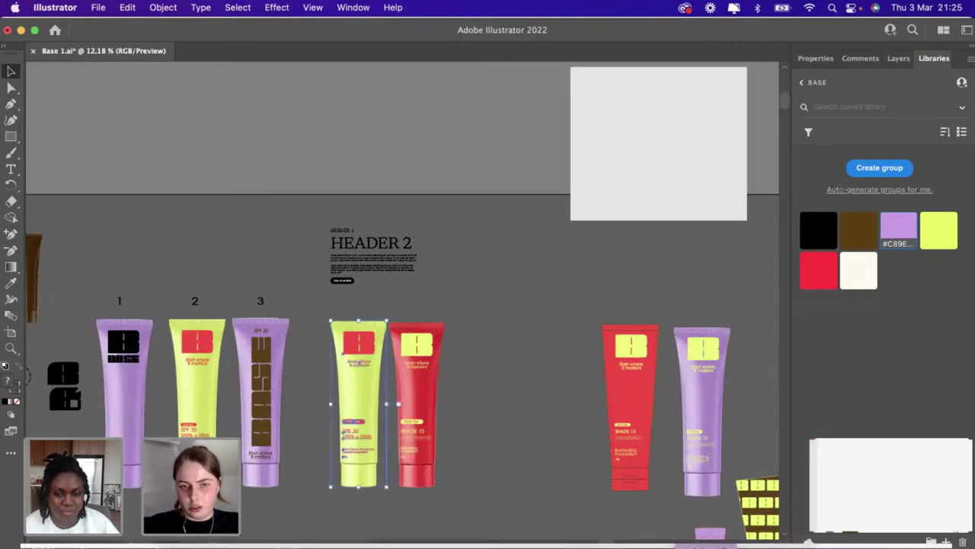
scroll(526, 483, "up", 5)
Paste the sunscreen tube, scale it and place it beside the BASE lettering on the cream poster
scroll(526, 482, "up", 5)
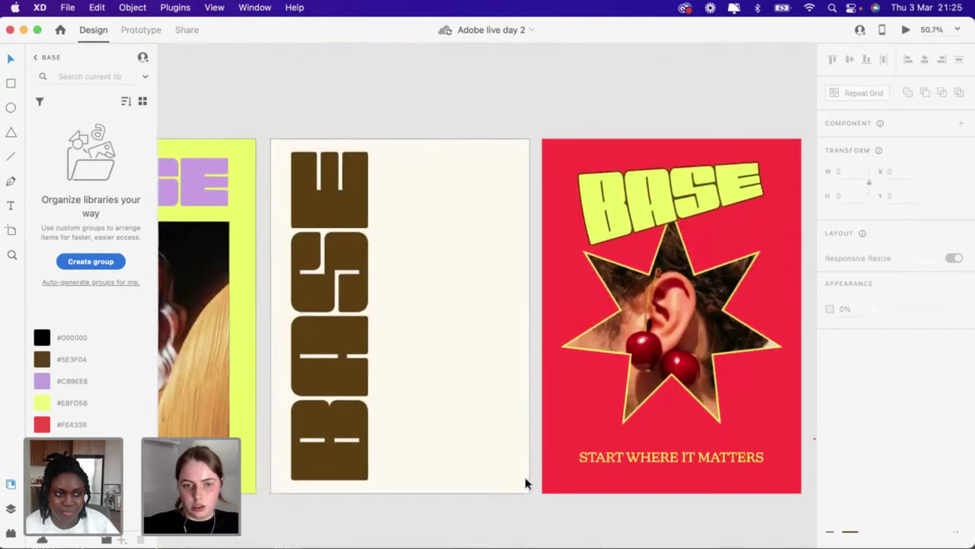
key("super+v")
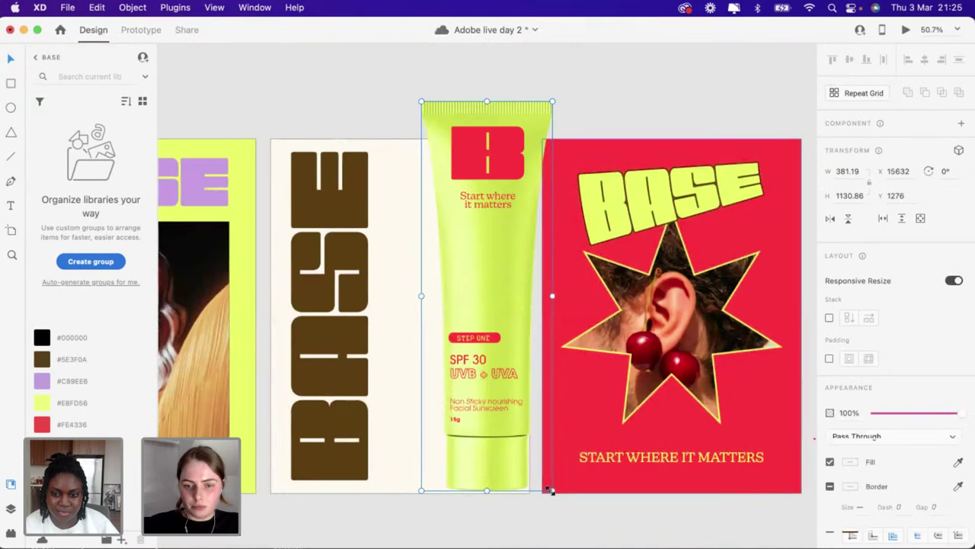
left_click_drag(550, 490, 519, 470)
left_click_drag(447, 312, 429, 366)
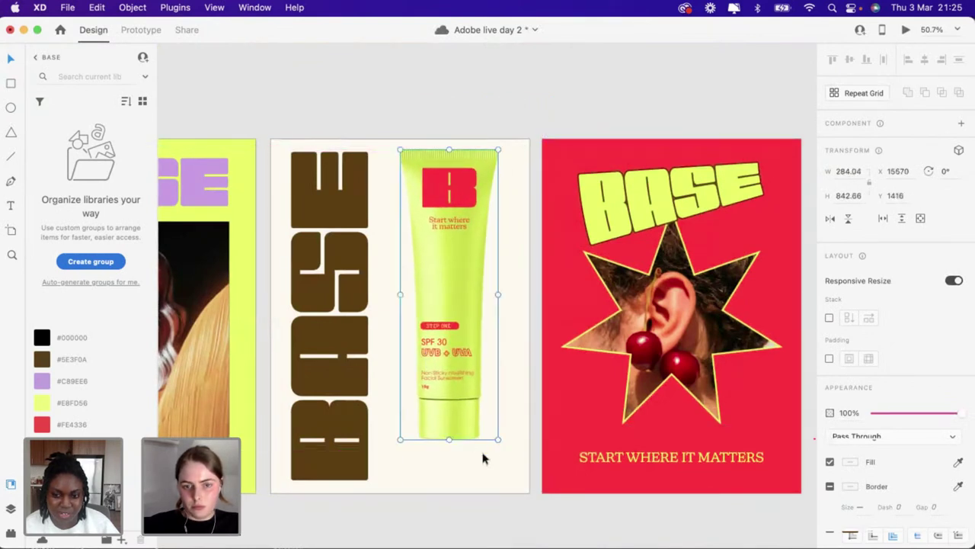
left_click_drag(496, 439, 532, 480)
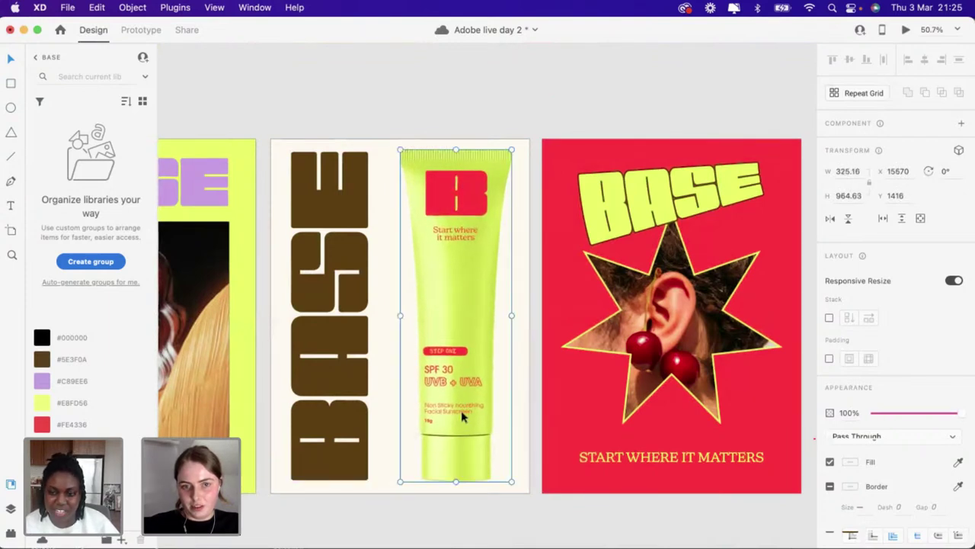
left_click_drag(453, 410, 444, 416)
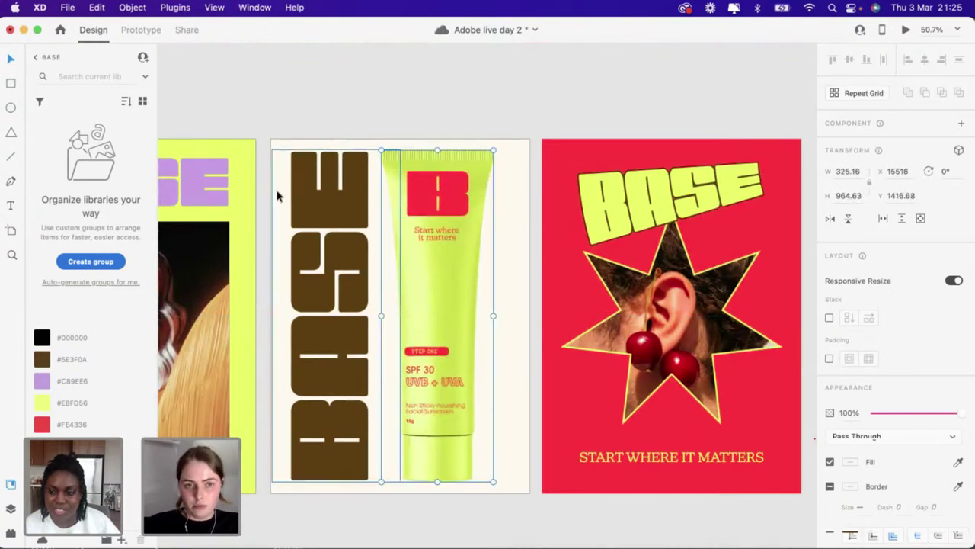
Realign the BASE lettering and tube so they sit centred together on the middle poster
left_click(270, 119)
left_click(475, 344)
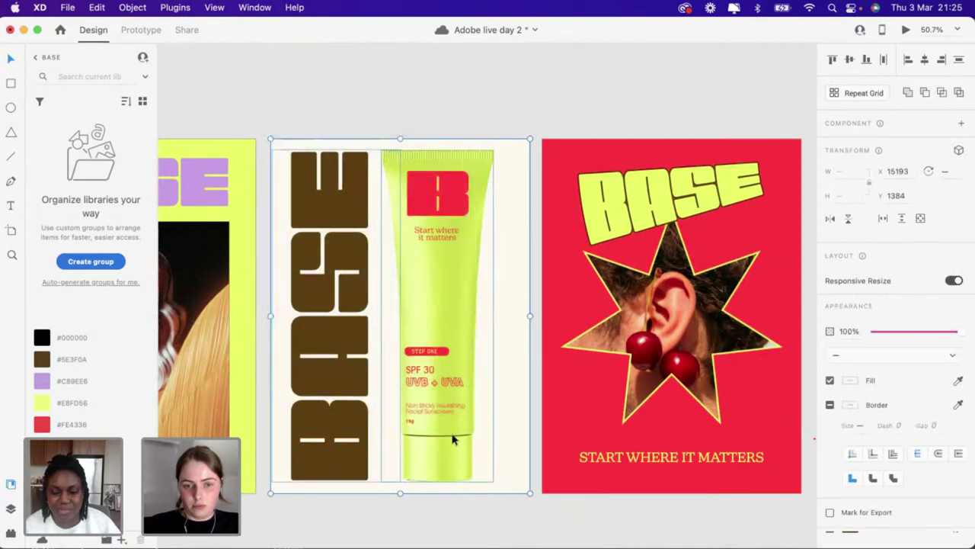
left_click(309, 120)
double_click(324, 204)
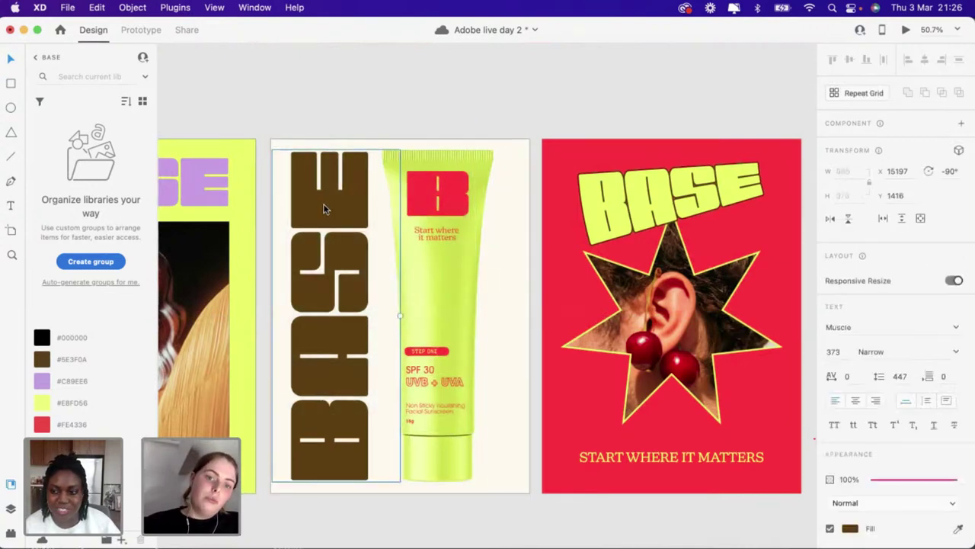
left_click_drag(442, 263, 459, 268)
left_click(370, 119)
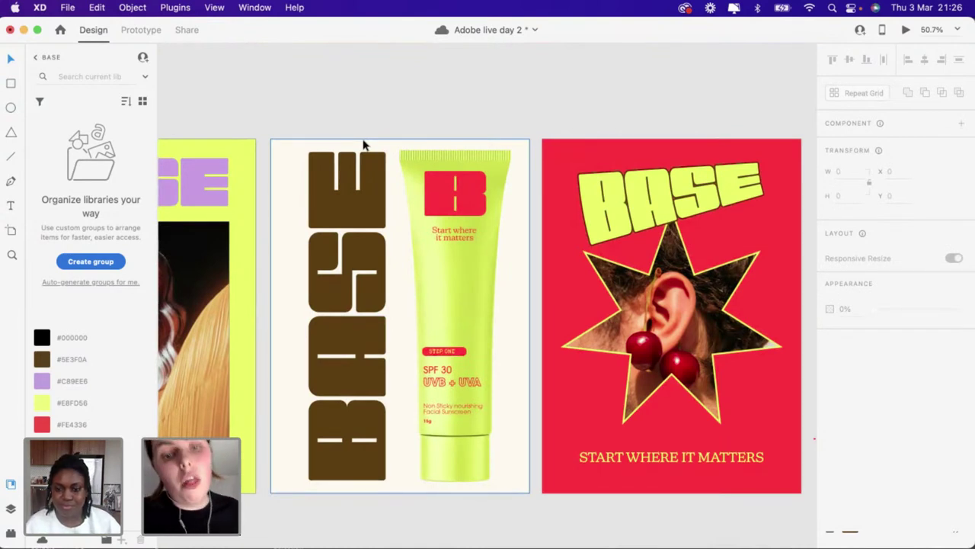
left_click_drag(363, 146, 342, 168)
left_click(467, 238, "shift")
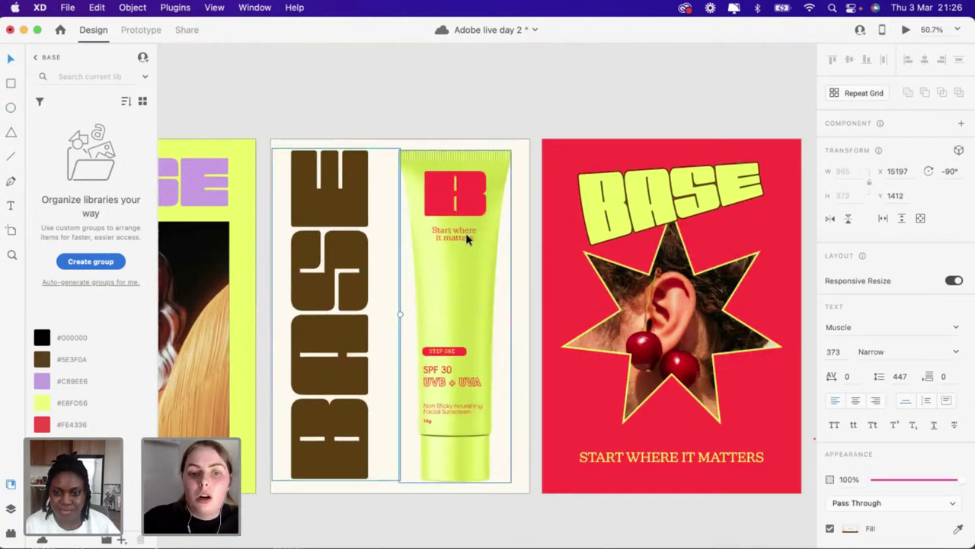
left_click_drag(467, 239, 457, 238)
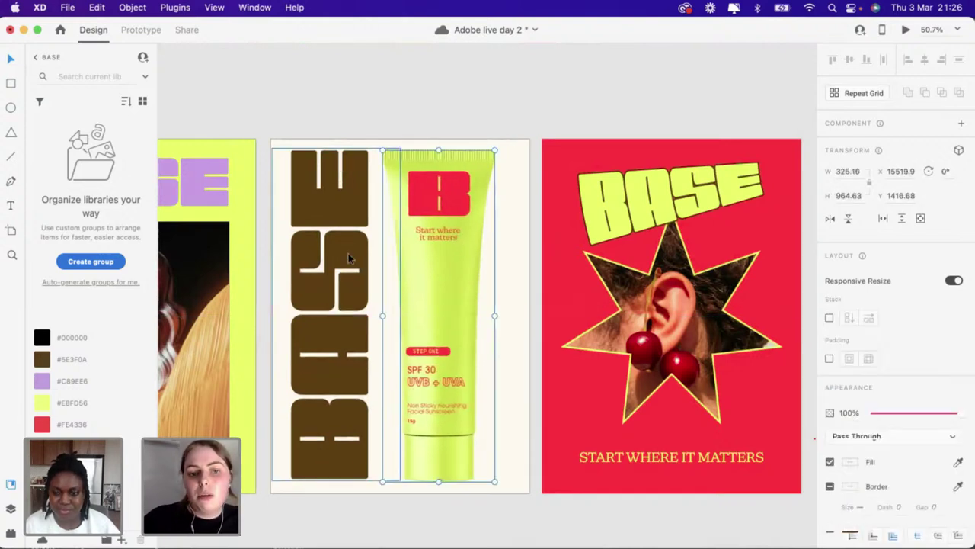
left_click(348, 253, "shift")
left_click_drag(349, 253, 366, 255)
left_click(301, 121)
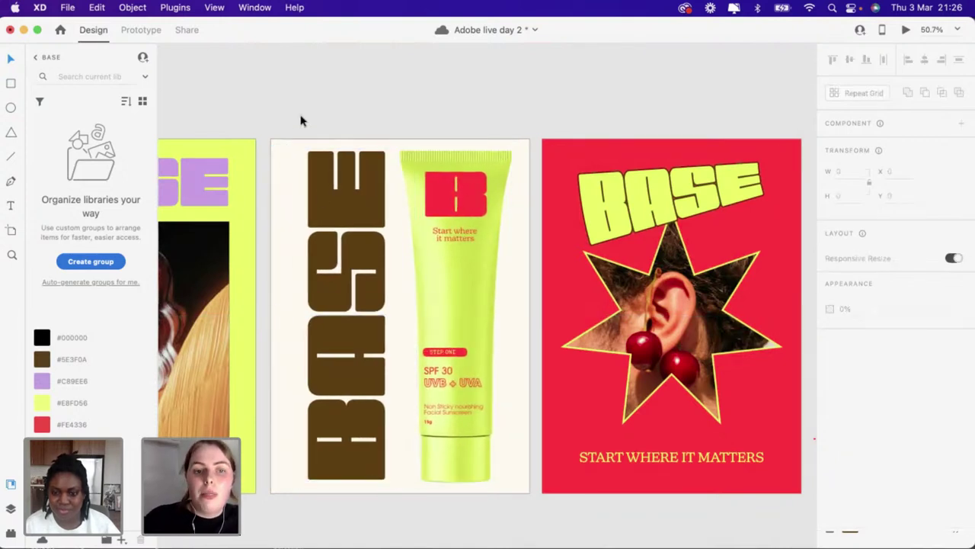
Zoom out to view all three BASE posters, then switch to Illustrator
scroll(301, 120, "down", 5)
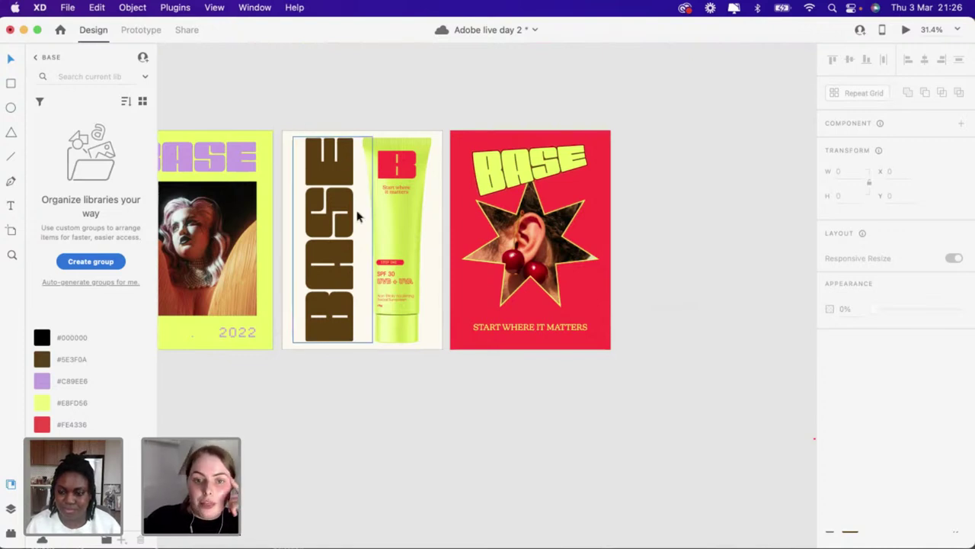
scroll(359, 217, "down", 2)
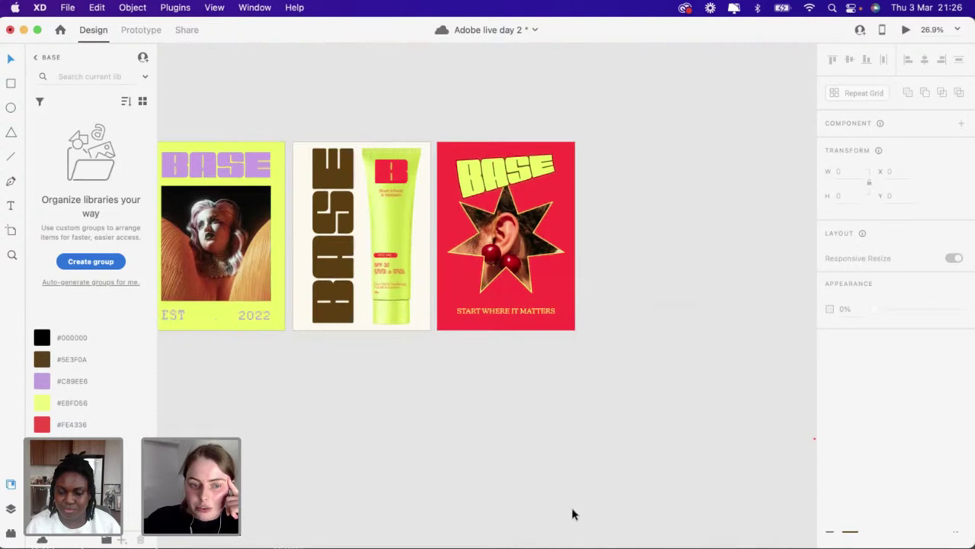
scroll(603, 429, "down", 2)
scroll(603, 429, "left", 10)
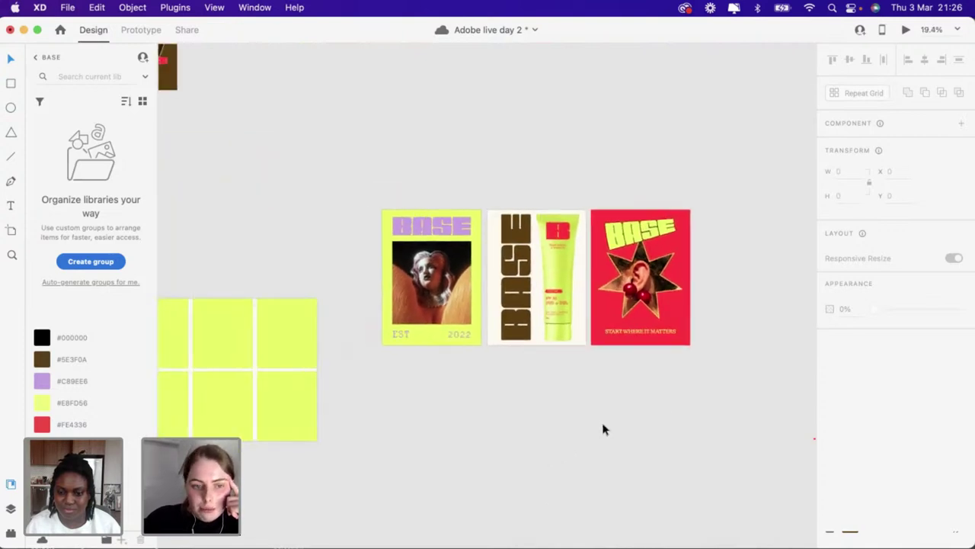
scroll(603, 429, "down", 2)
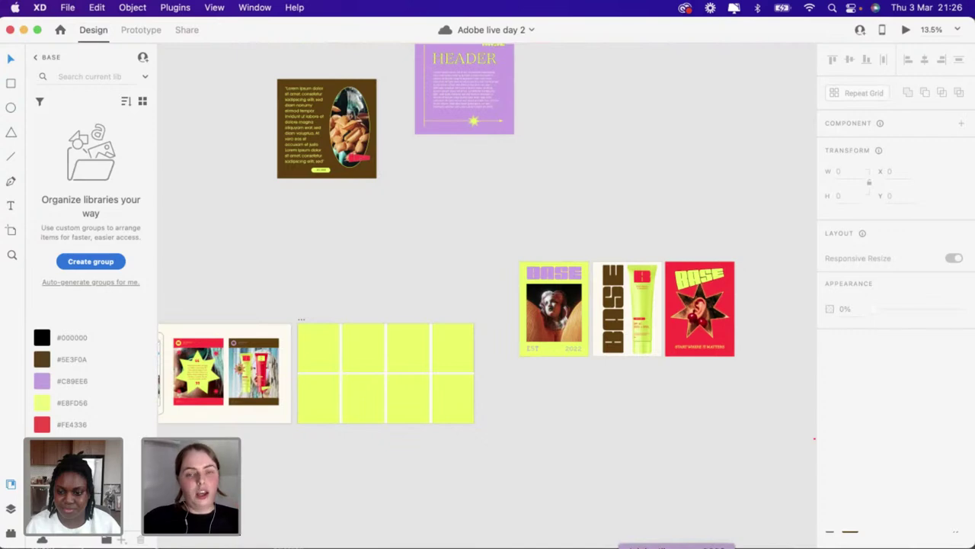
key("super+Tab")
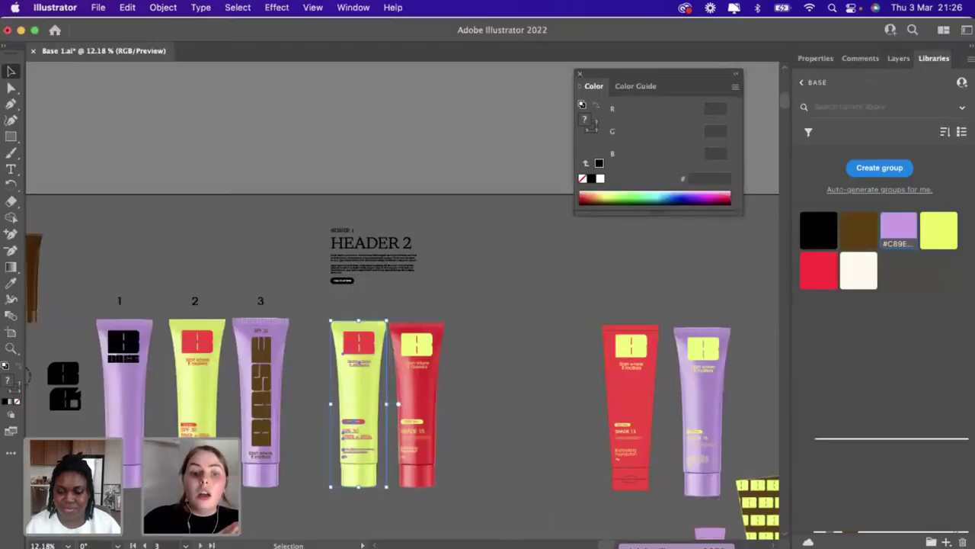
Copy the small orange SPF starburst in Illustrator and return to XD
scroll(469, 436, "down", 5)
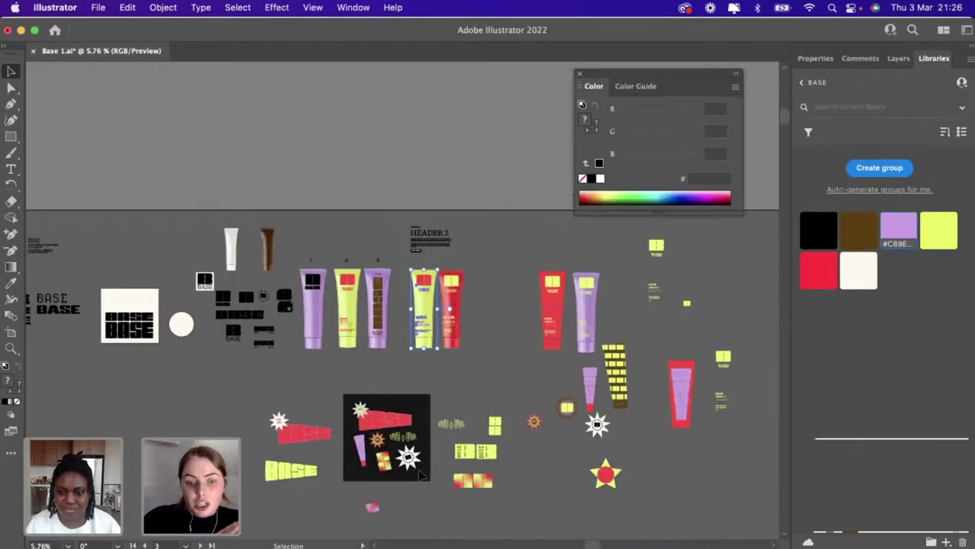
scroll(427, 465, "up", 6)
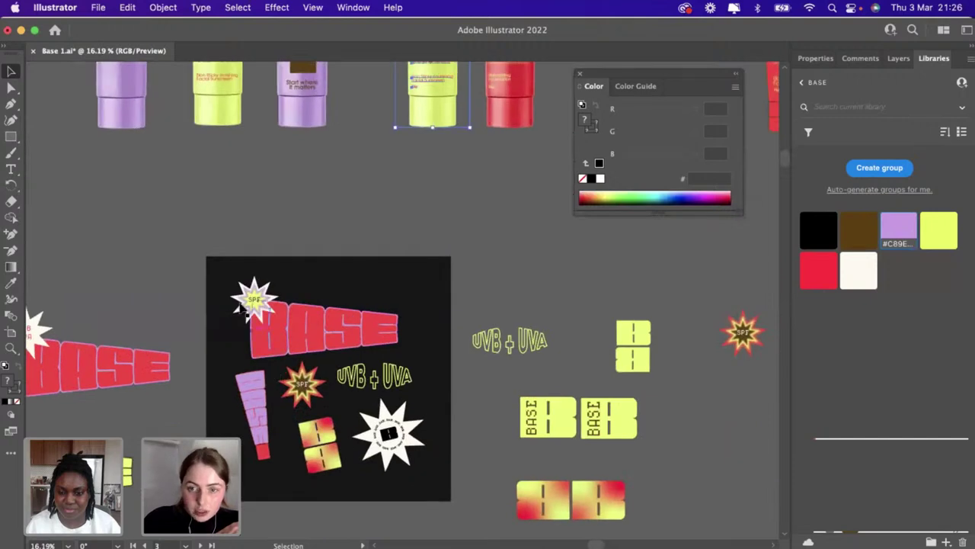
scroll(240, 305, "down", 3)
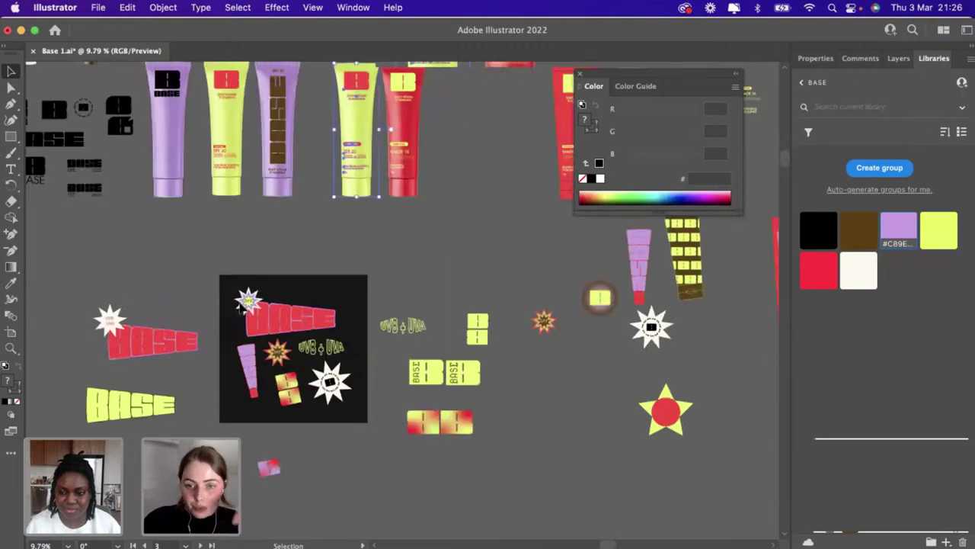
left_click(544, 321)
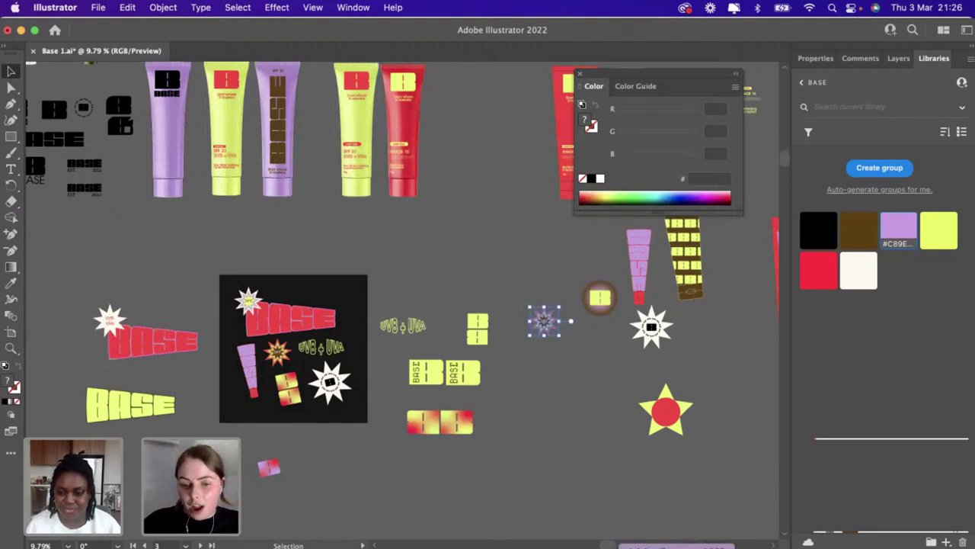
key("super+Tab")
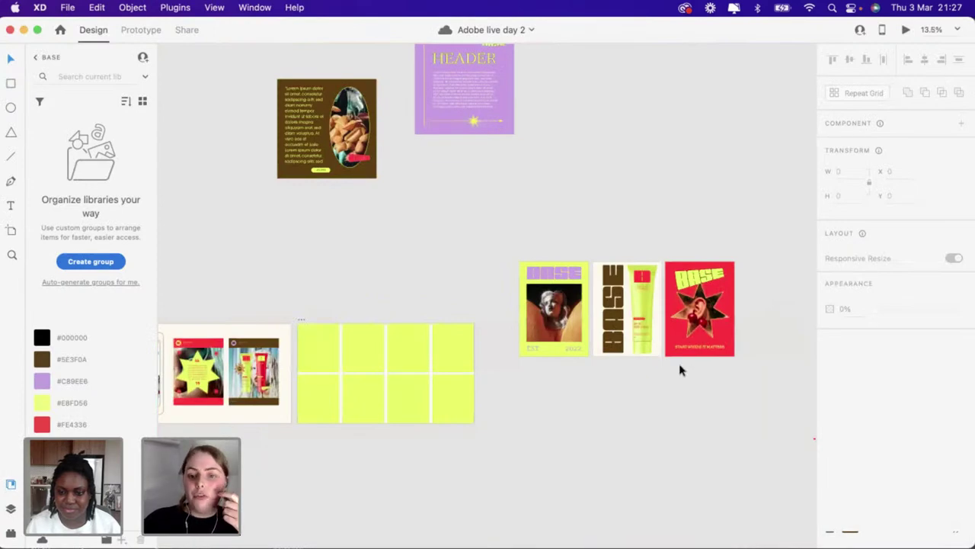
Paste the orange SPF starburst and place it on the sunscreen tube
scroll(681, 370, "up", 5)
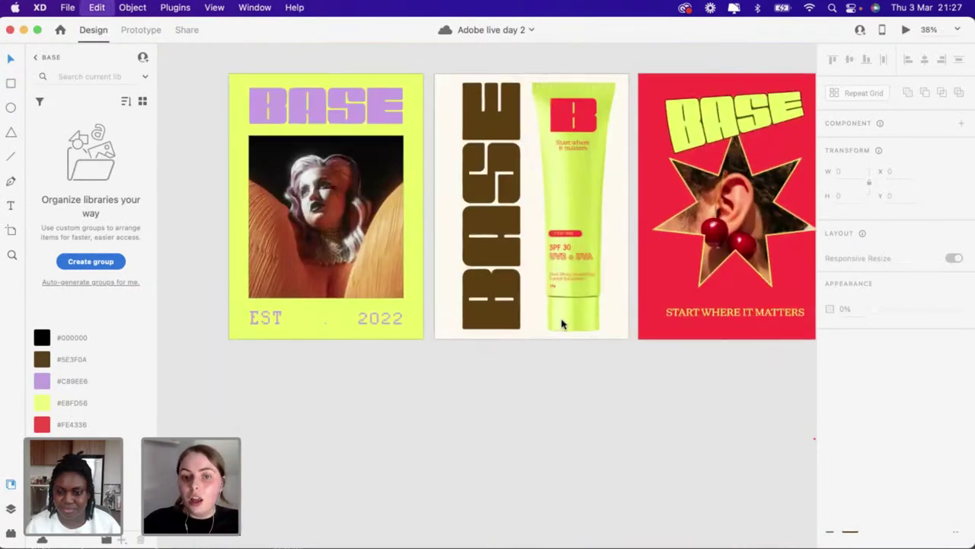
key("super+v")
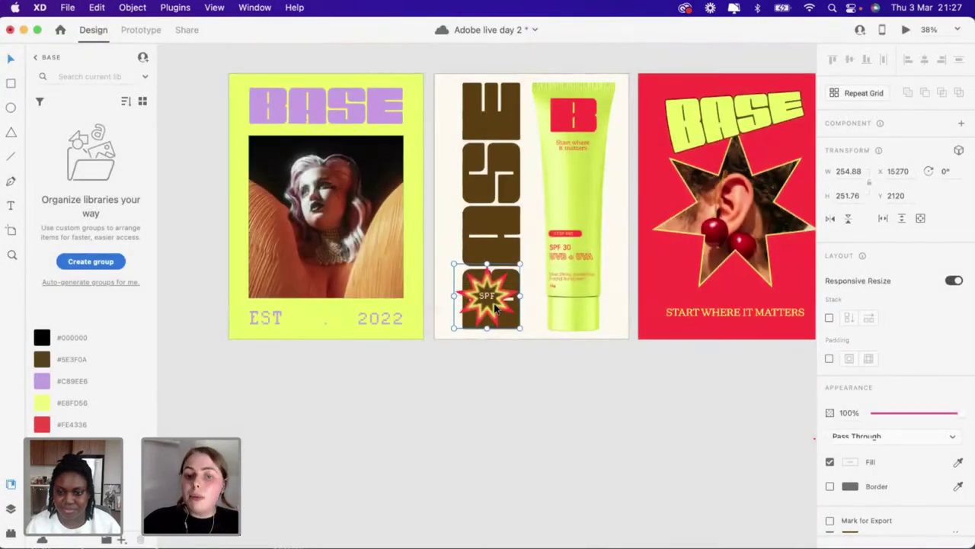
left_click_drag(506, 309, 602, 196)
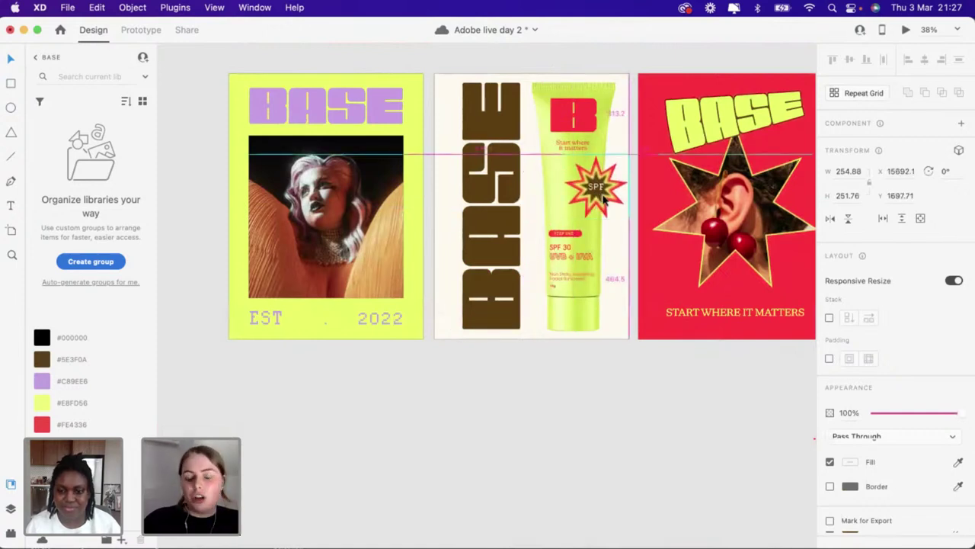
left_click_drag(605, 197, 604, 196)
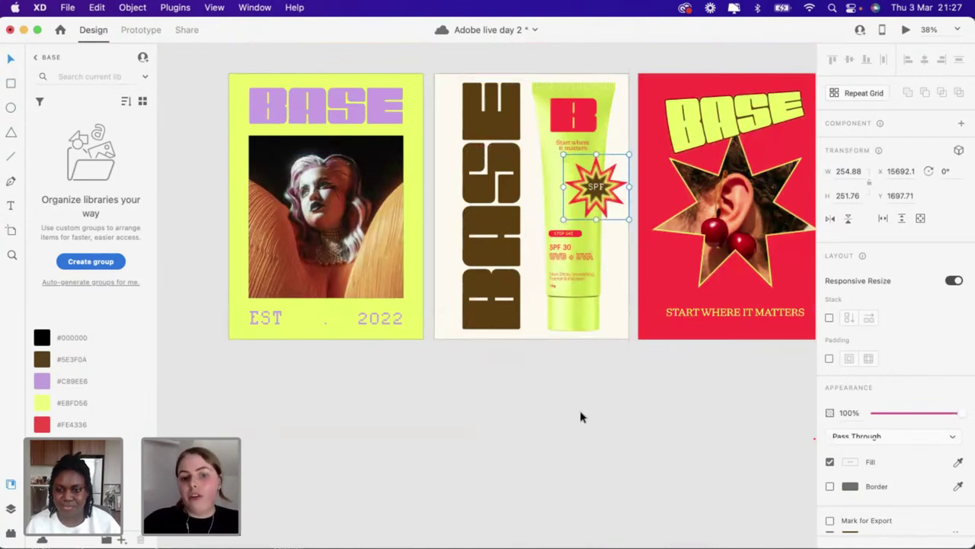
Nudge the BASE text, tube and starburst into alignment on the middle poster
left_click_drag(605, 399, 487, 120)
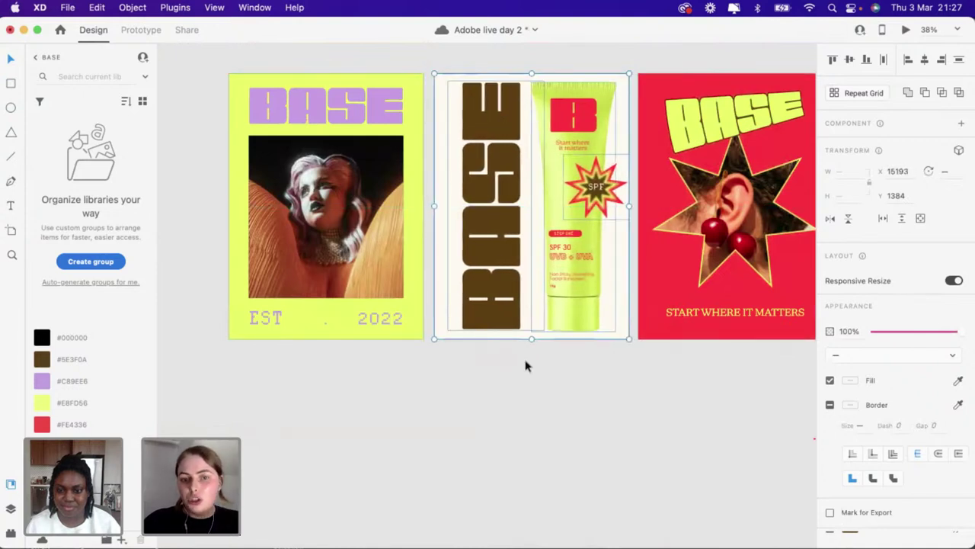
double_click(498, 239)
left_click_drag(499, 240, 487, 239)
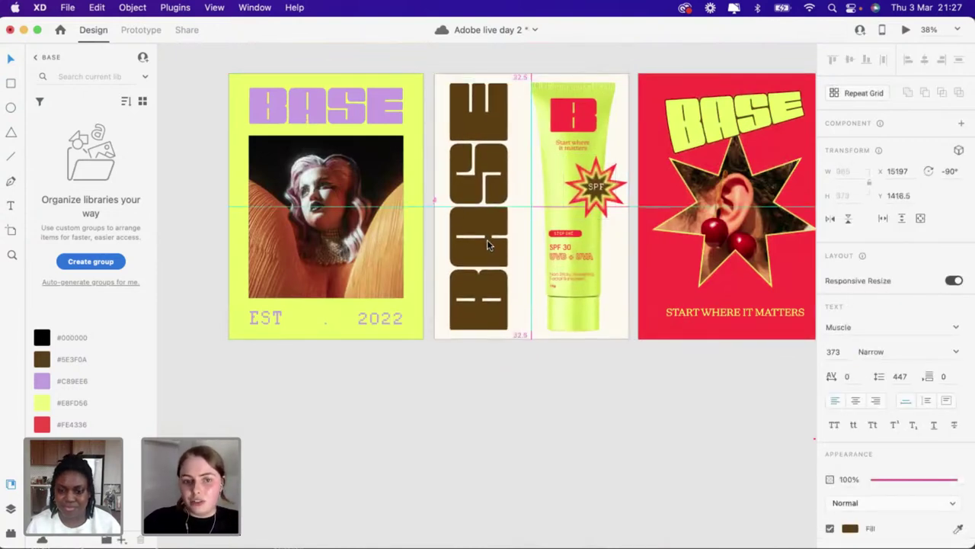
left_click(574, 264)
left_click_drag(572, 260, 573, 259)
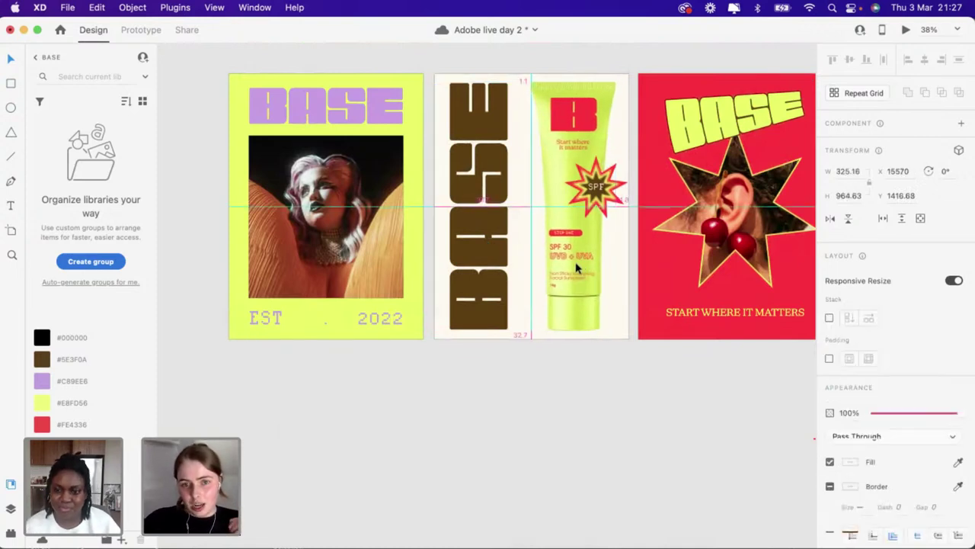
left_click(482, 276)
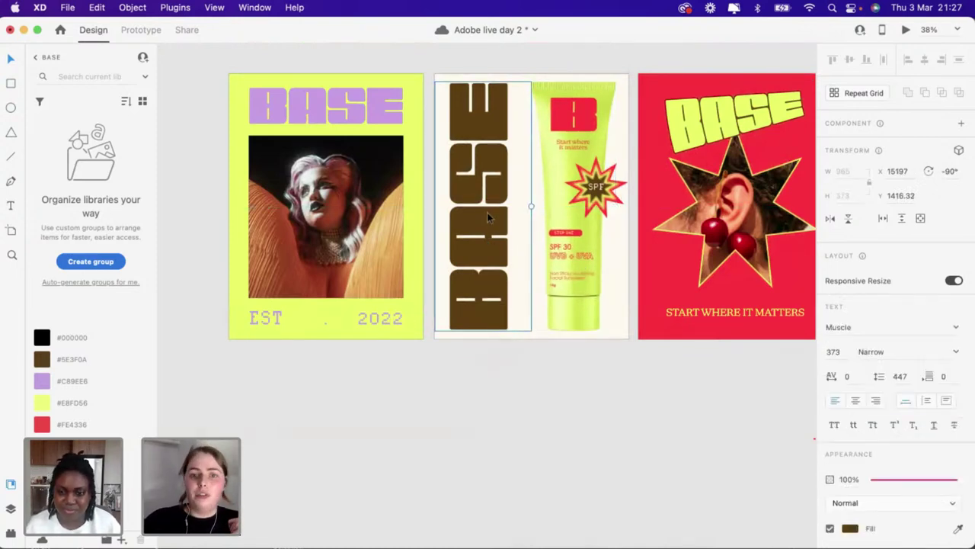
left_click_drag(488, 217, 490, 217)
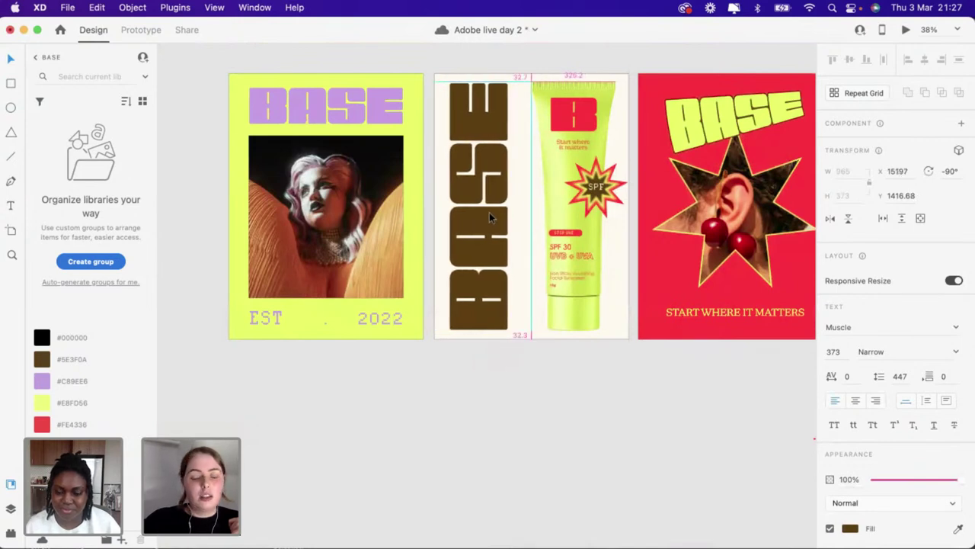
left_click_drag(571, 256, 556, 258)
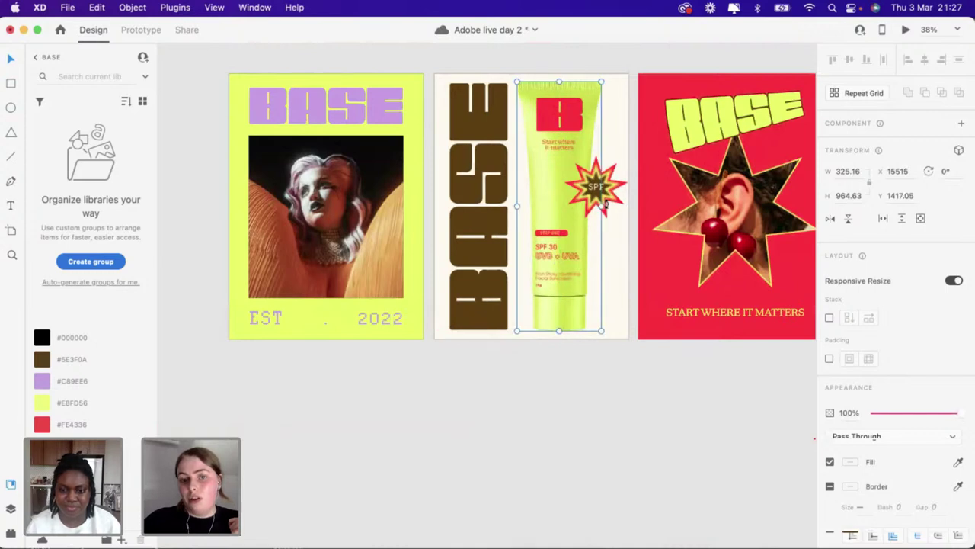
left_click_drag(606, 204, 606, 192)
left_click(572, 363)
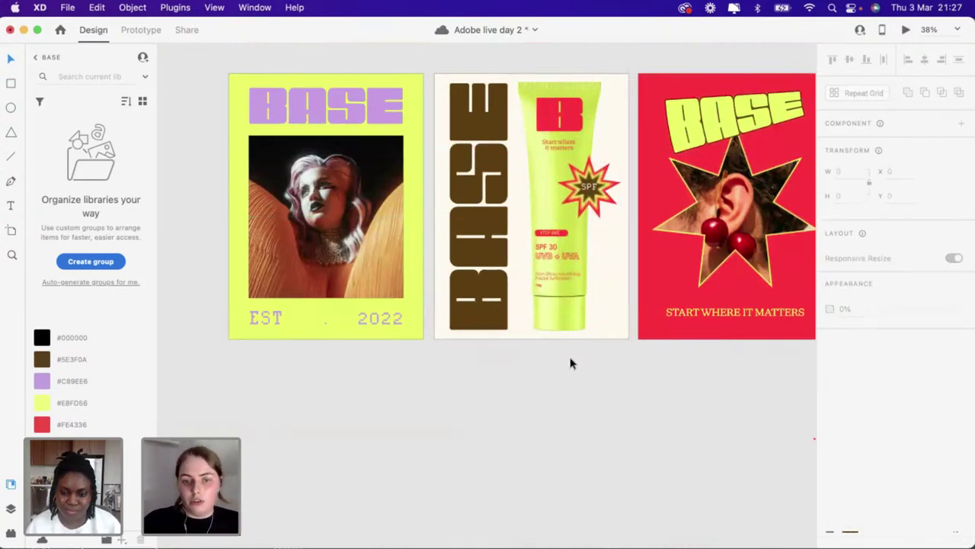
Shift the BASE text and tube slightly right together
scroll(572, 363, "up", 3)
left_click(513, 216)
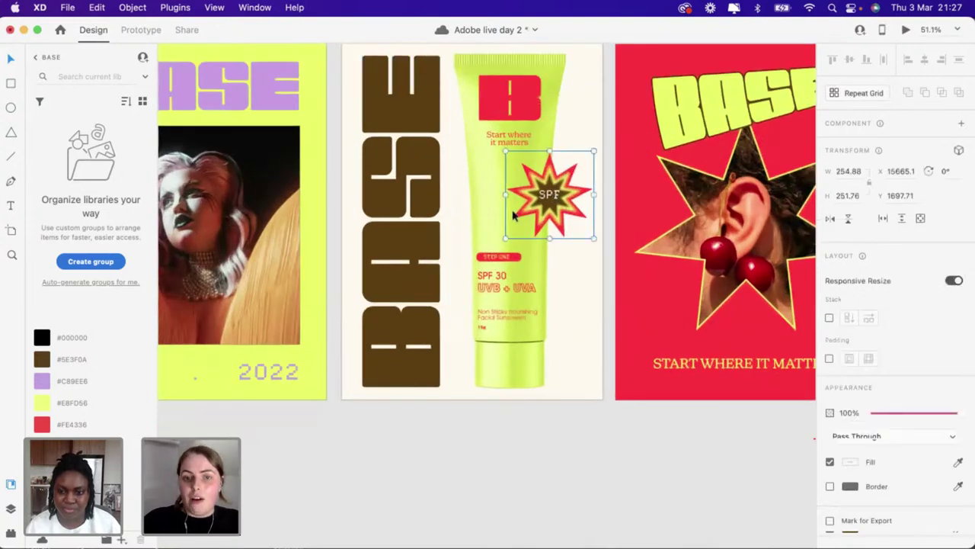
left_click_drag(380, 231, 385, 236)
left_click(416, 416)
scroll(418, 413, "down", 3)
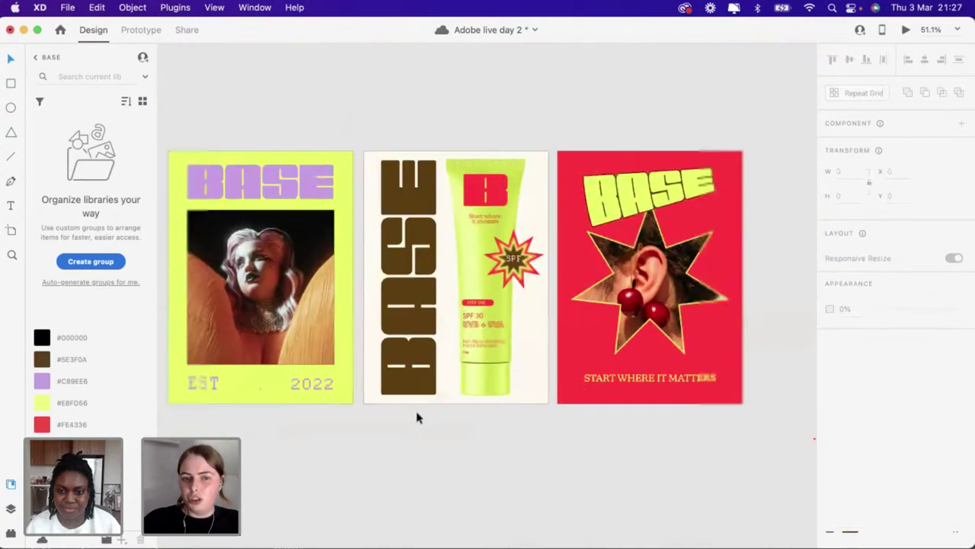
Shrink the SPF starburst slightly and move the tube group right to even the spacing
left_click(424, 356)
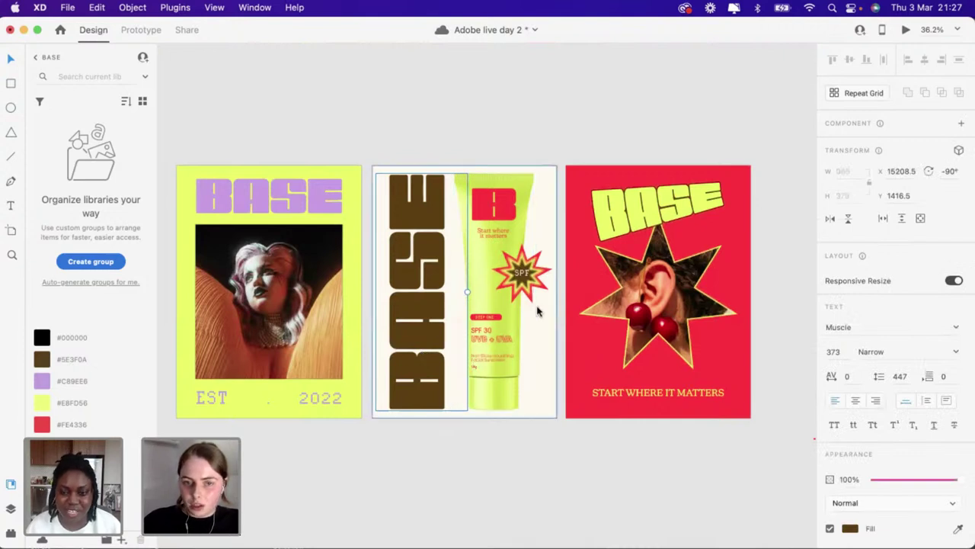
left_click(480, 339)
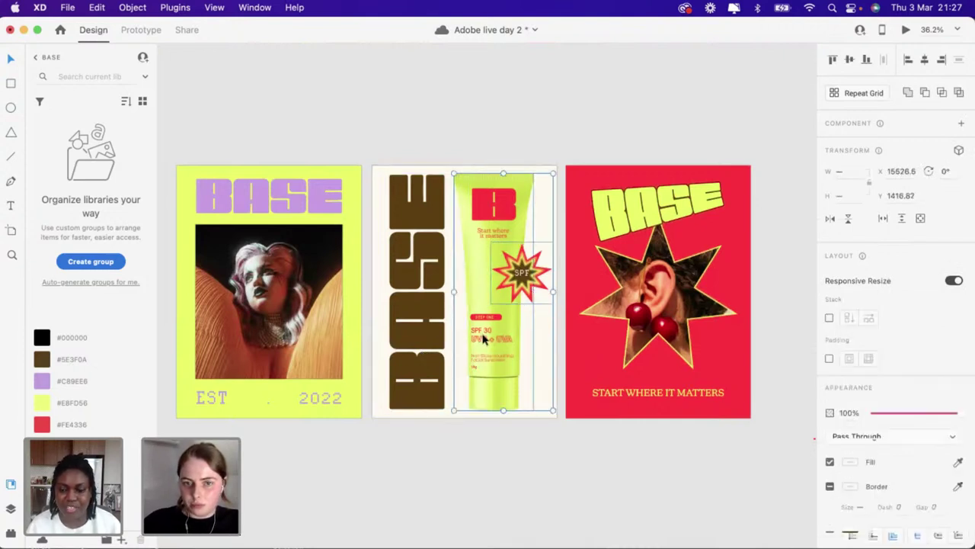
left_click(534, 436)
left_click(544, 298)
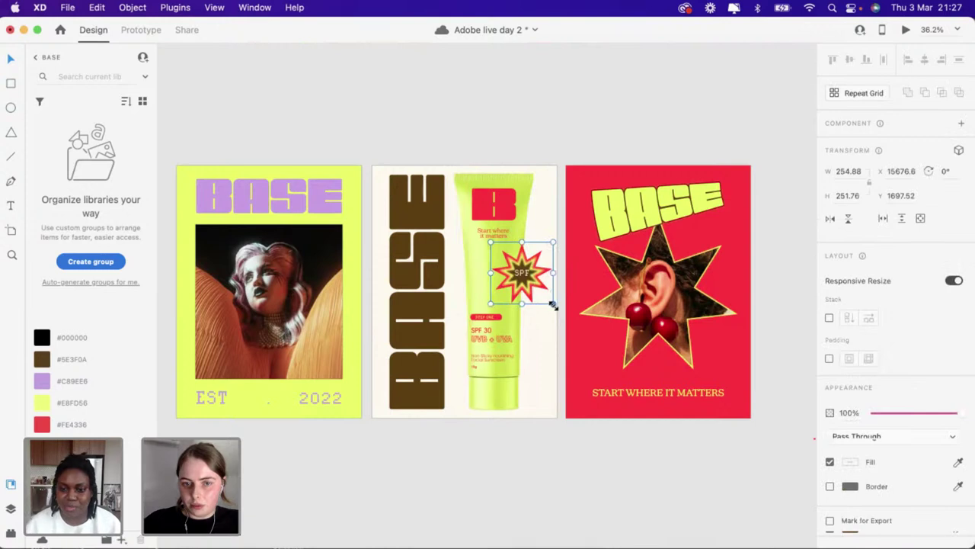
left_click_drag(551, 304, 542, 300)
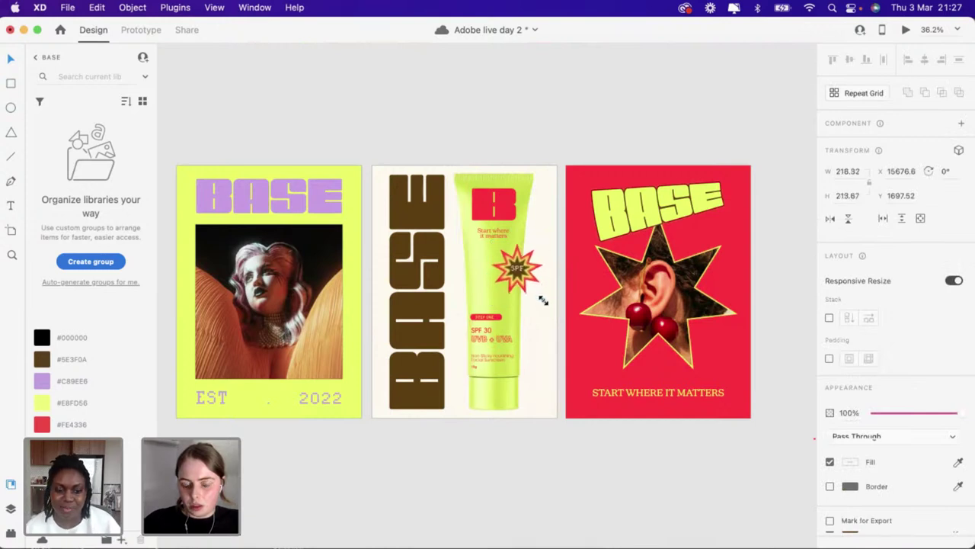
left_click(480, 306)
left_click_drag(480, 305, 488, 306)
left_click(490, 463)
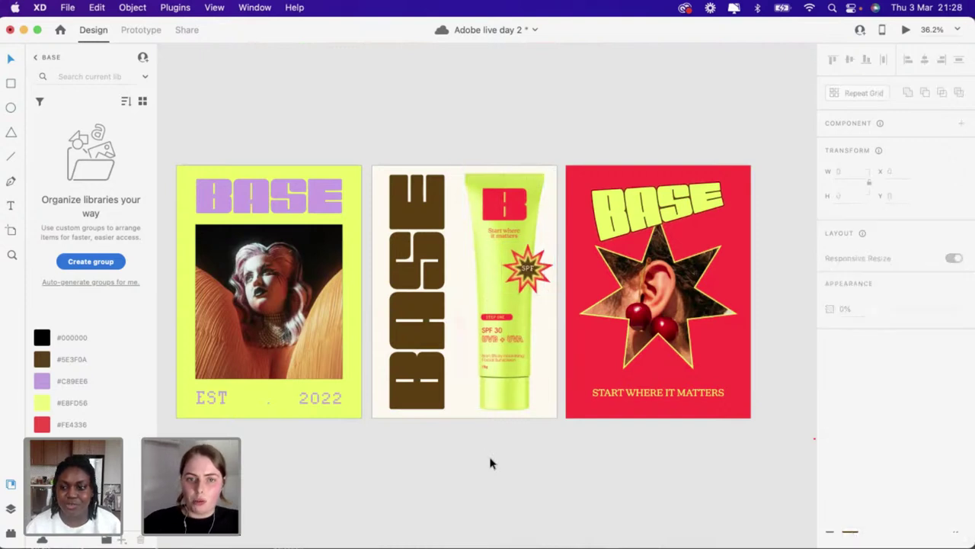
left_click(603, 392)
key("super+c")
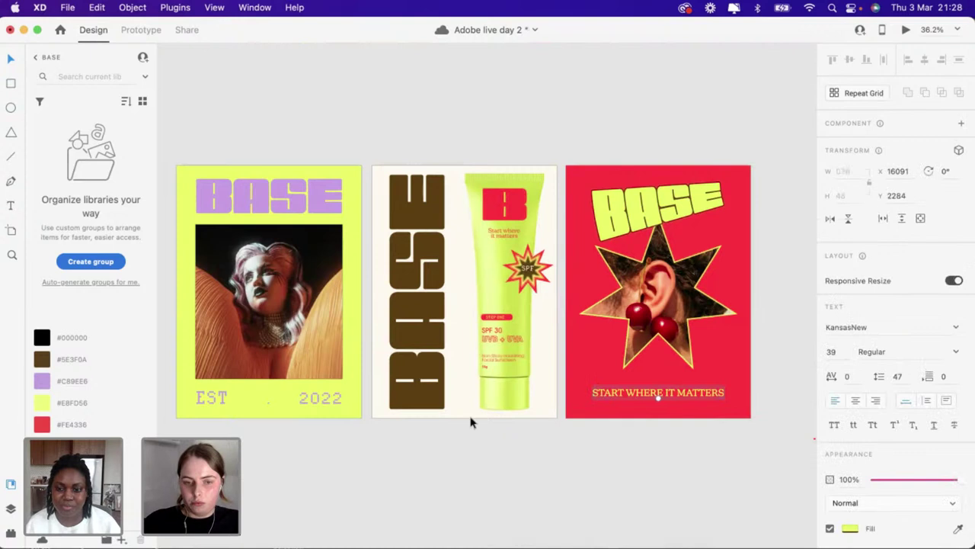
key("super+v")
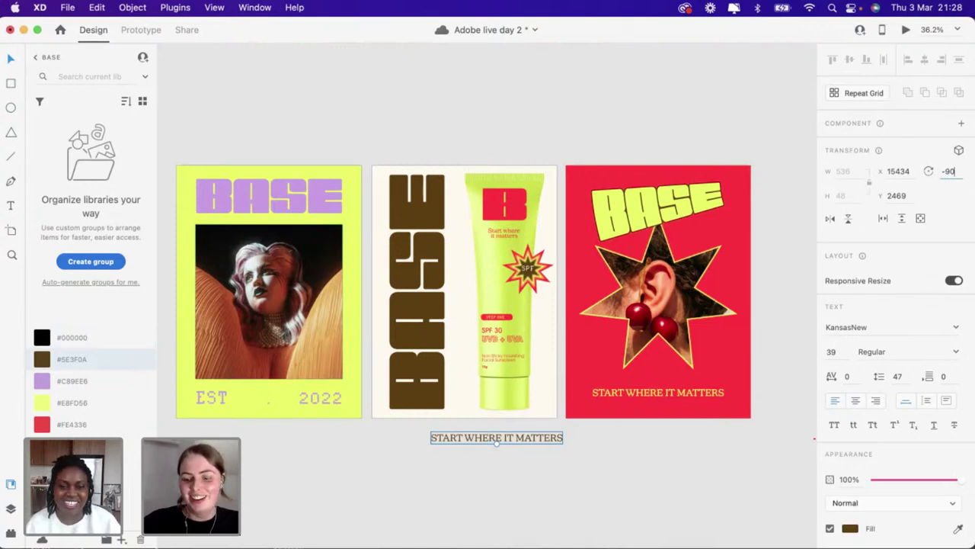
key("Return")
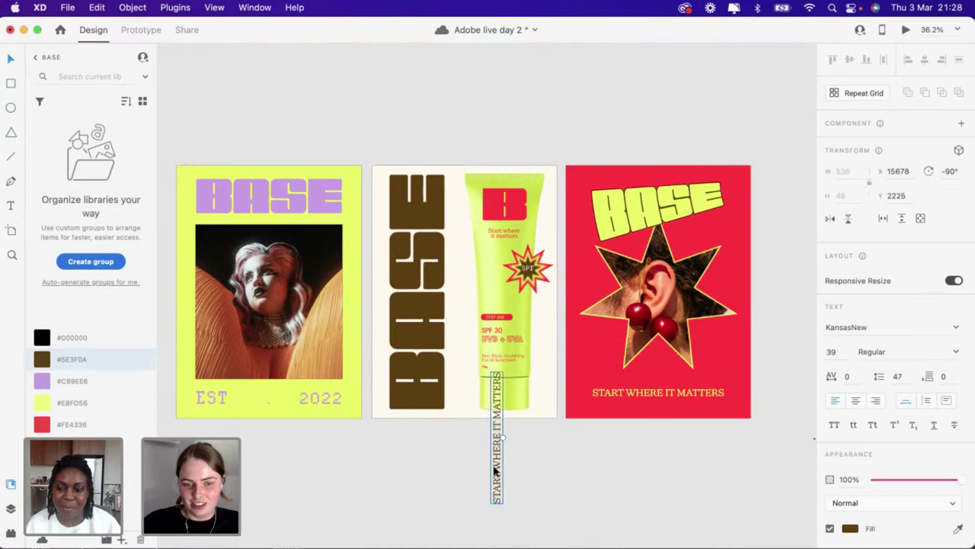
left_click_drag(494, 471, 453, 377)
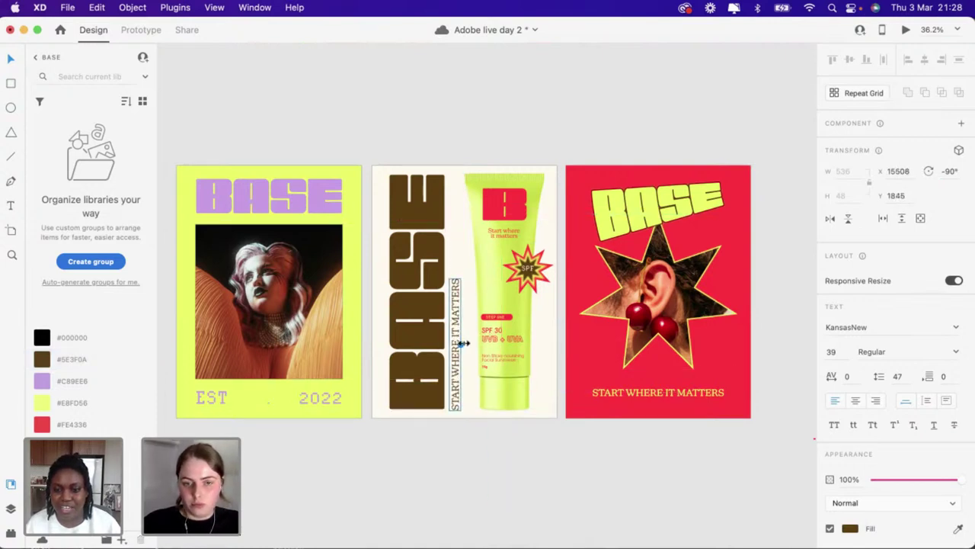
left_click_drag(463, 343, 459, 323)
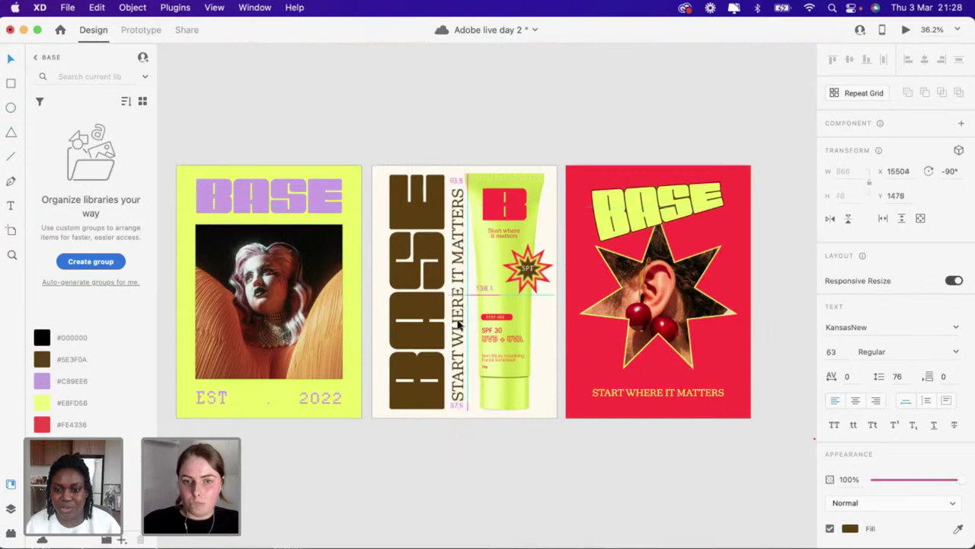
left_click(460, 442)
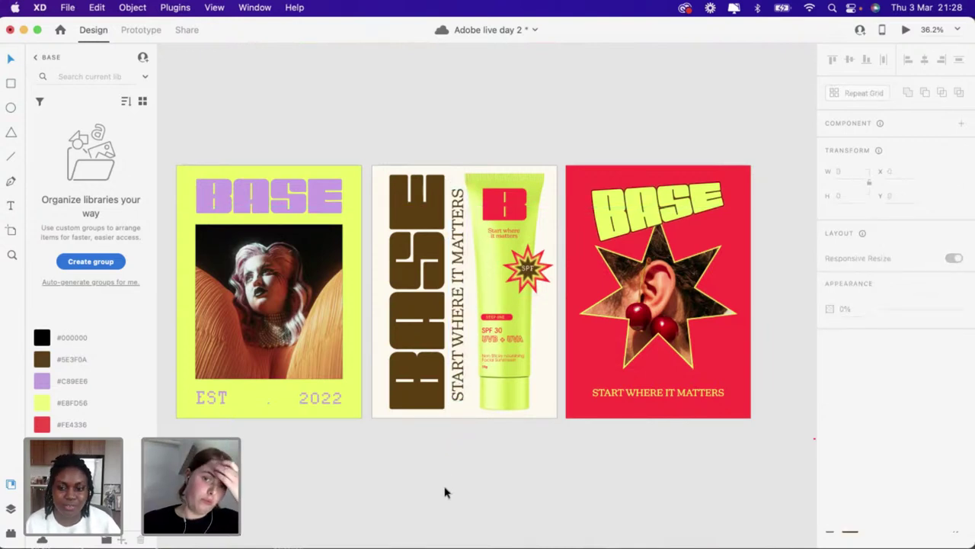
left_click(465, 348)
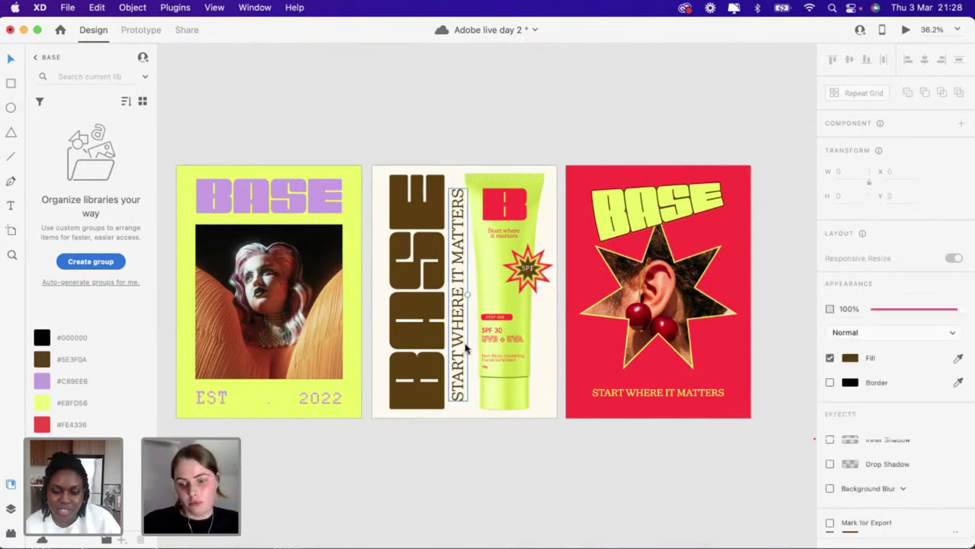
key("Delete")
left_click_drag(464, 144, 508, 438)
Place the SPF starburst over the middle poster's BASE lettering and shift text, tube and starburst left
left_click(507, 438)
left_click(509, 184)
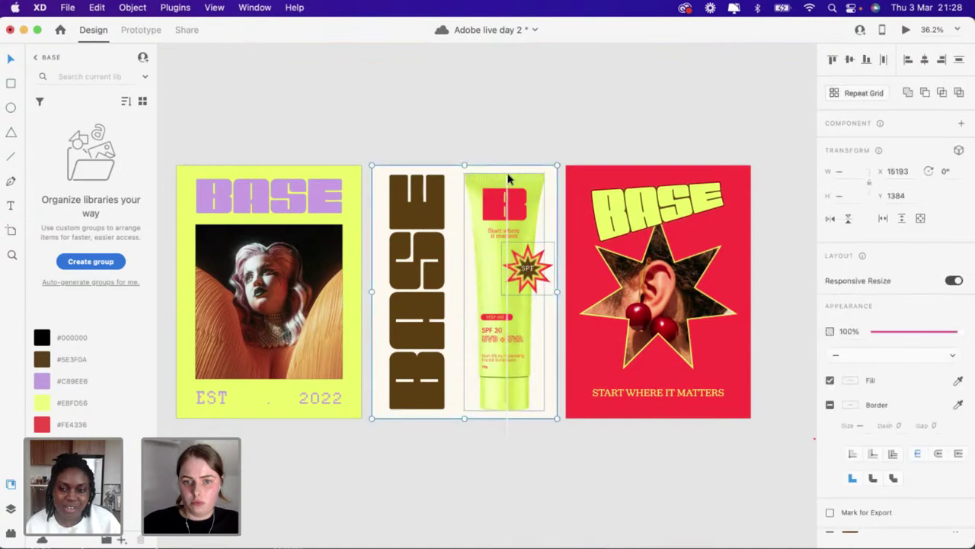
left_click(434, 464)
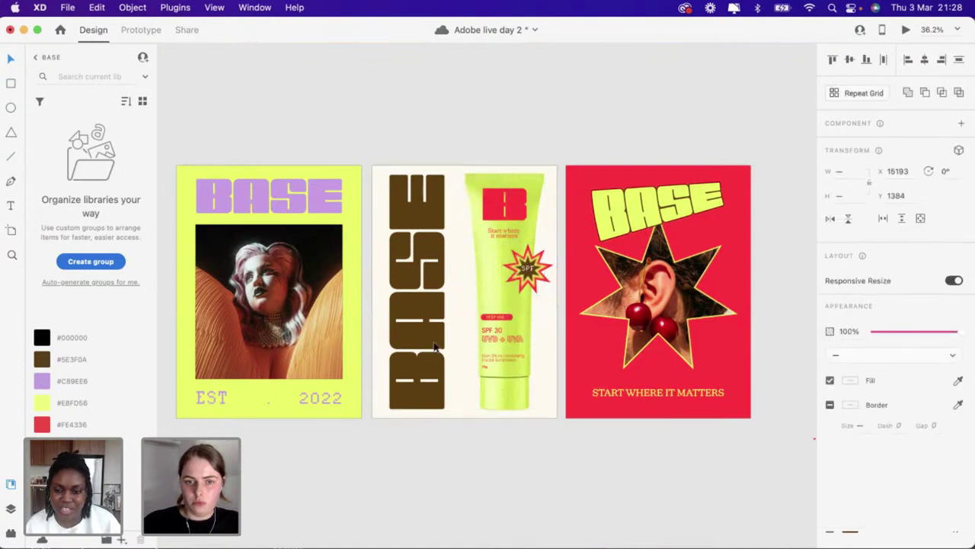
left_click(536, 276)
left_click_drag(431, 237, 536, 286)
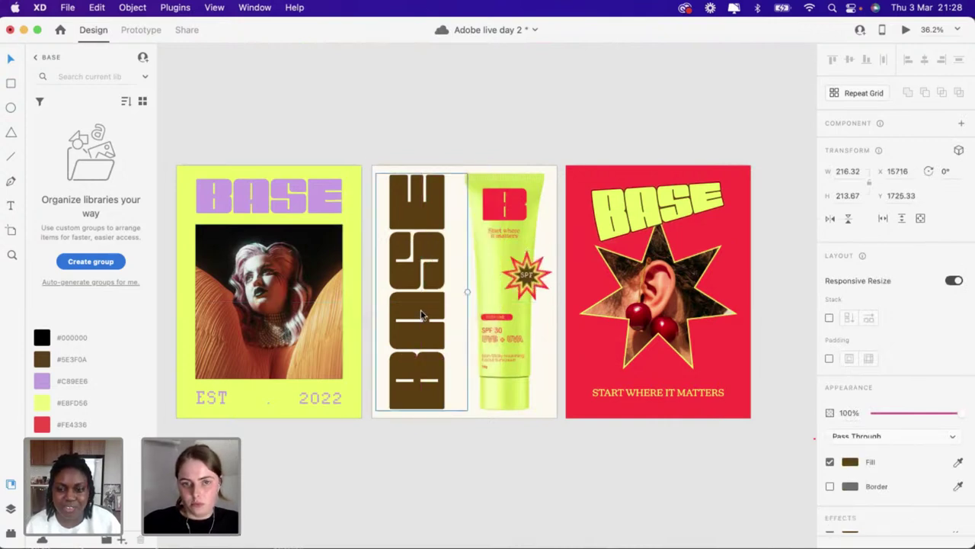
left_click_drag(423, 315, 433, 316)
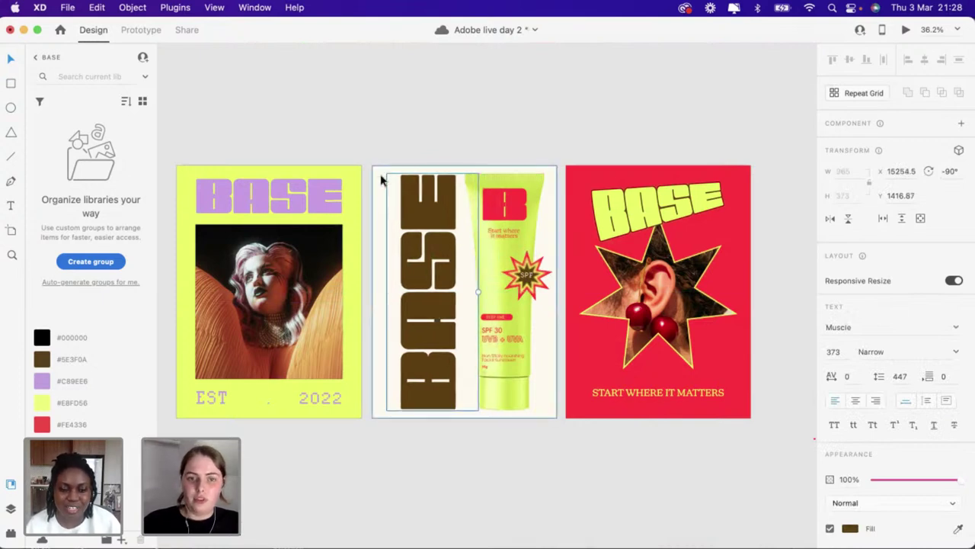
left_click(512, 212, "shift")
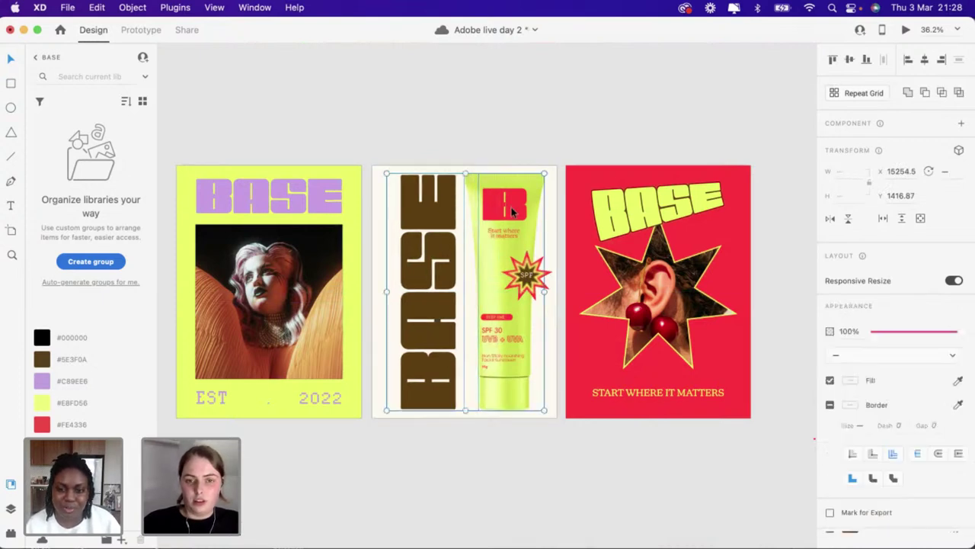
left_click(534, 284, "shift")
left_click_drag(531, 284, 529, 285)
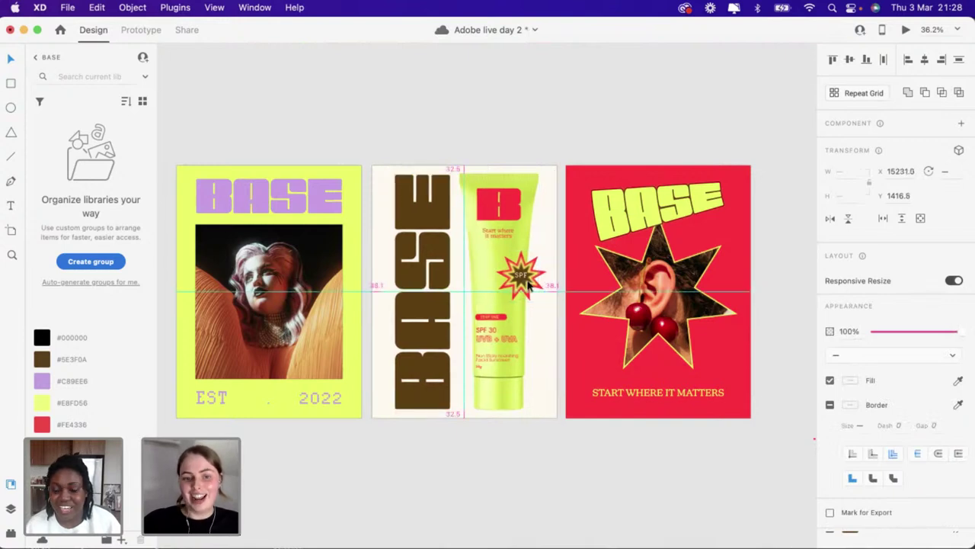
left_click(503, 457)
Draw an artboard around each of the three BASE posters, undoing an accidental square one
scroll(502, 457, "down", 5)
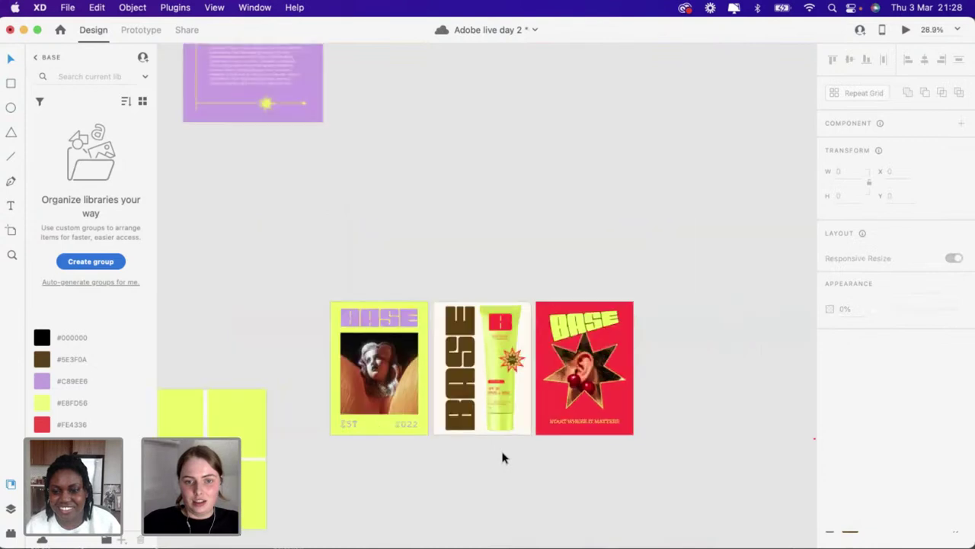
scroll(457, 313, "left", 2)
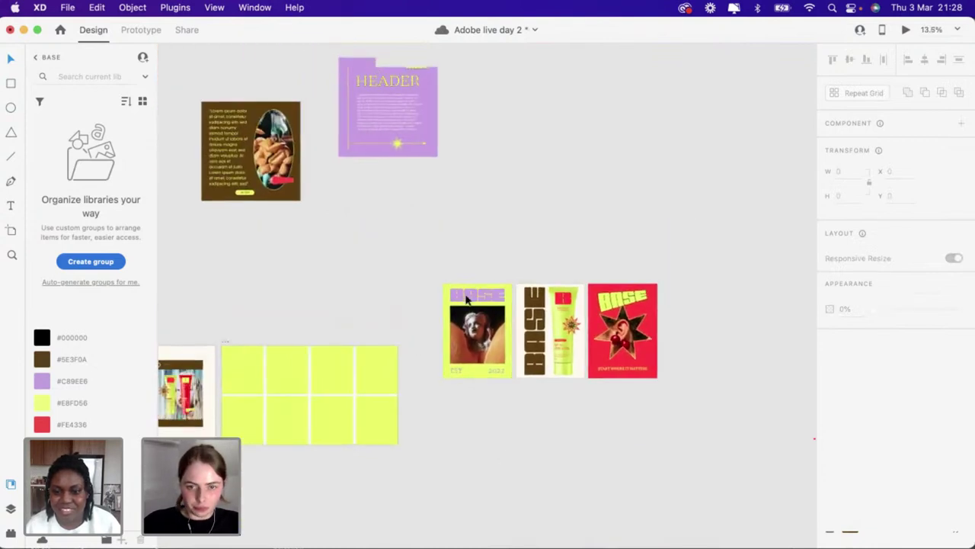
left_click(10, 231)
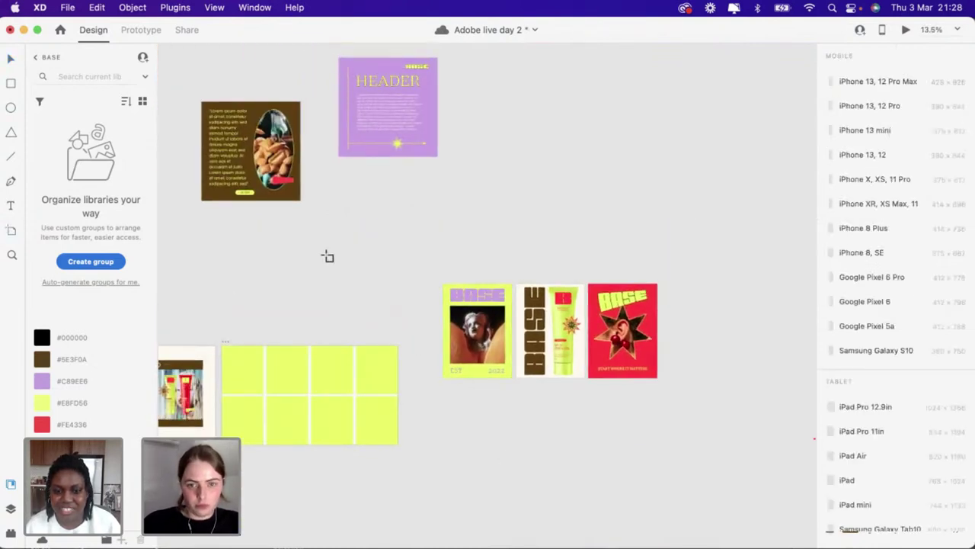
scroll(327, 256, "up", 5)
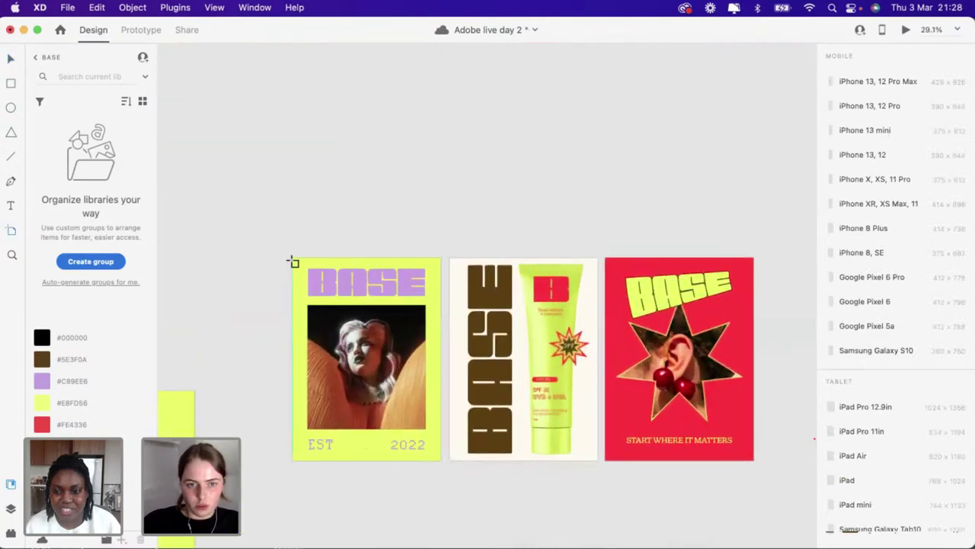
left_click_drag(294, 260, 442, 462)
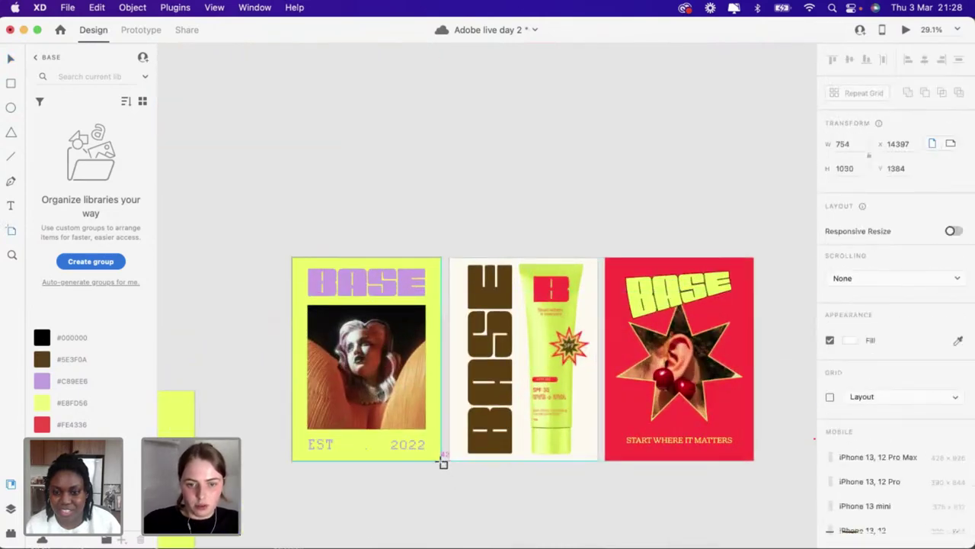
left_click_drag(452, 259, 601, 465)
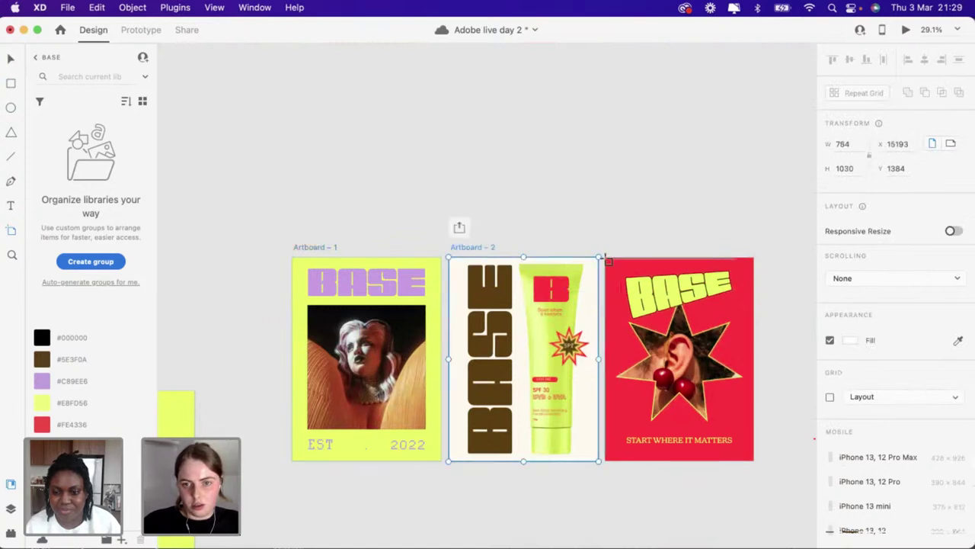
left_click(609, 260)
key("super+z")
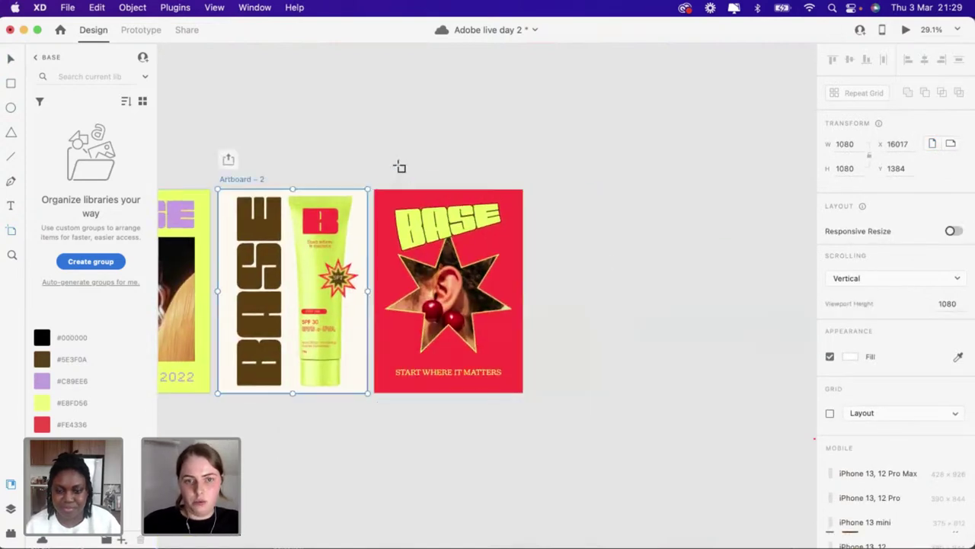
left_click_drag(373, 189, 523, 391)
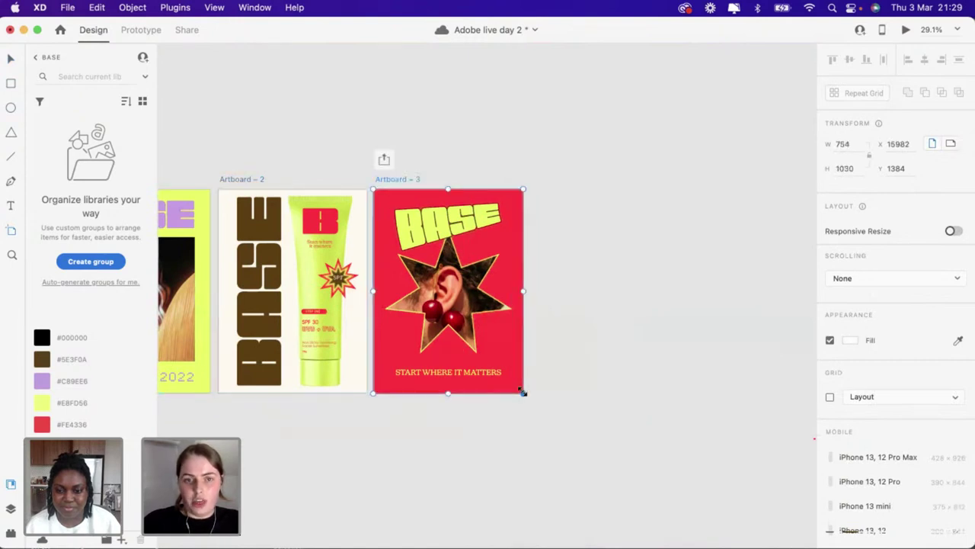
Select Artboard – 1, Artboard – 2 and Artboard – 3 together by their labels
left_click(9, 61)
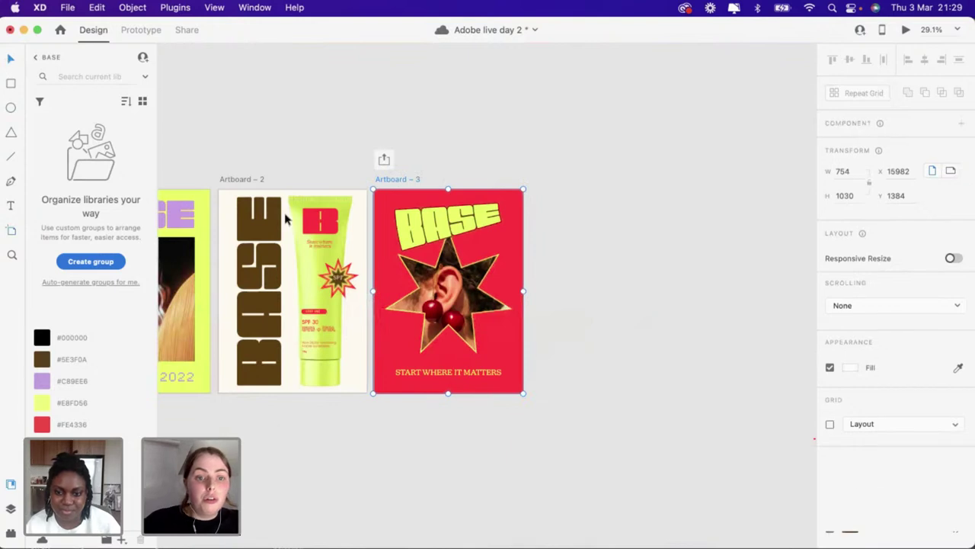
scroll(283, 217, "left", 5)
left_click(221, 177)
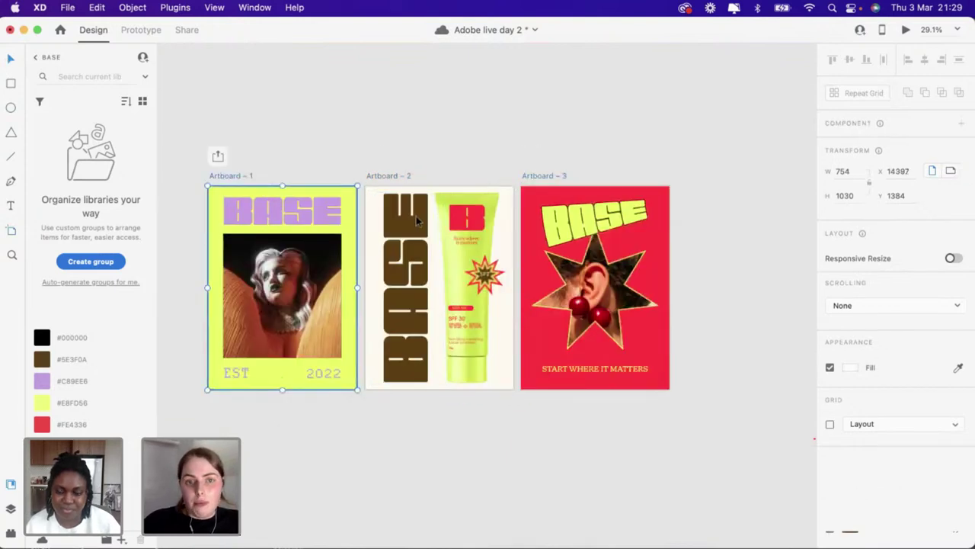
left_click(405, 178, "shift")
scroll(404, 183, "left", 8)
scroll(404, 183, "left", 3)
scroll(404, 183, "down", 1)
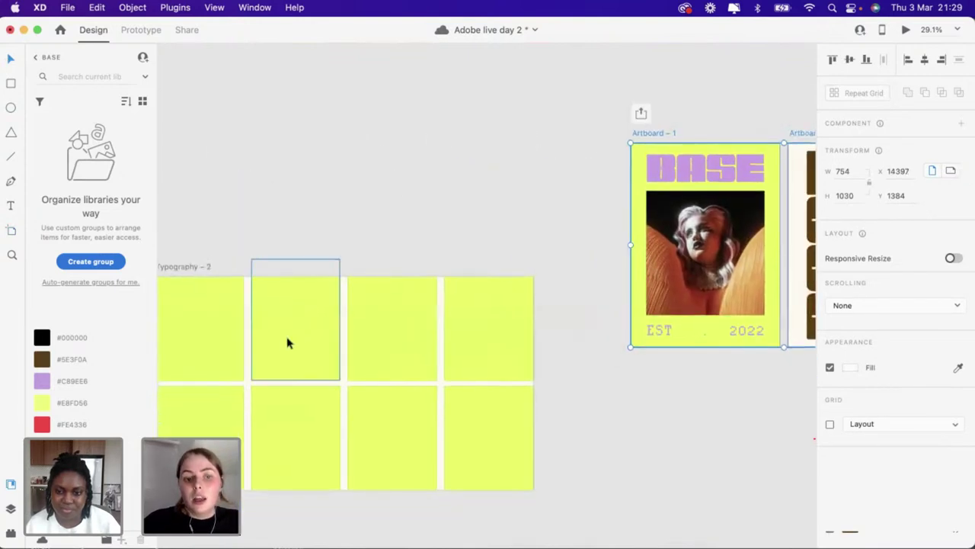
scroll(467, 284, "right", 8)
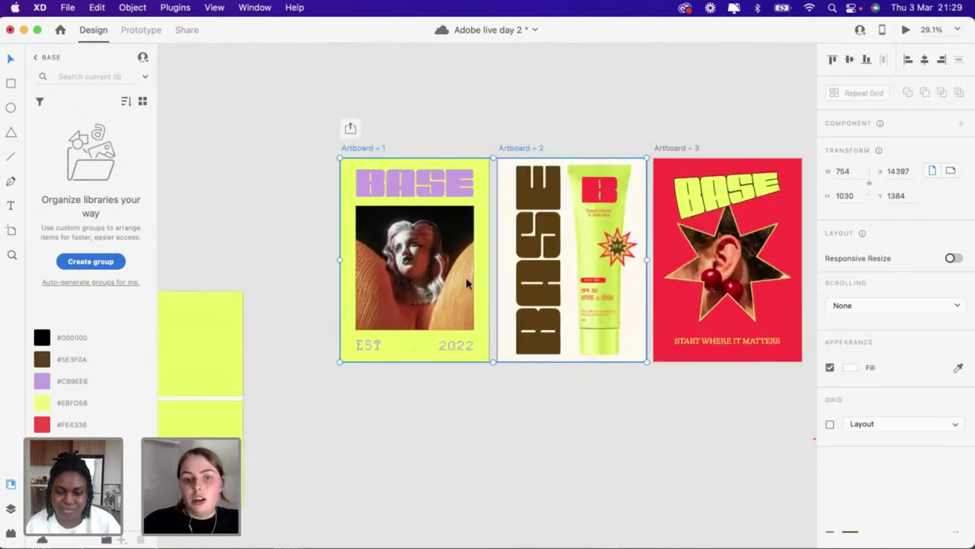
left_click(649, 149, "shift")
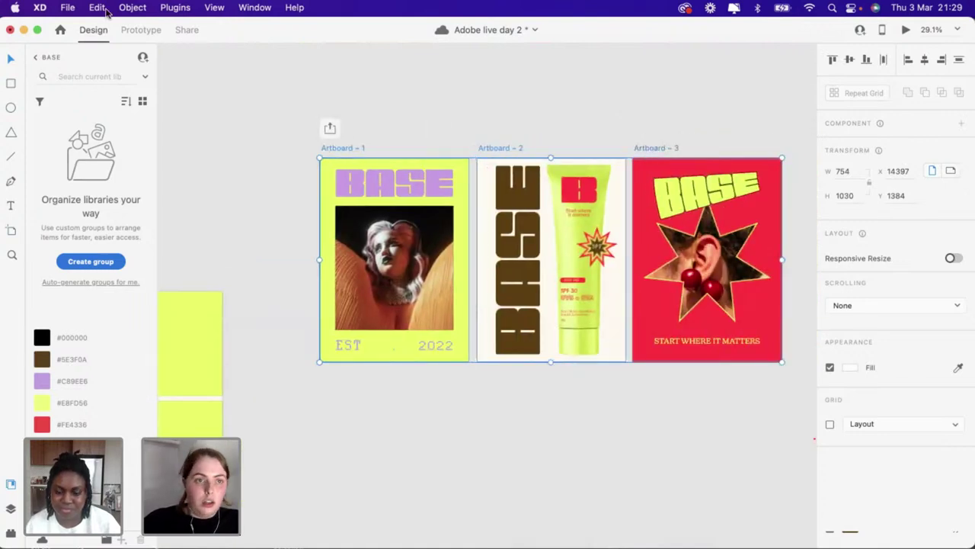
Export the three selected artboards to the Desktop as 1x JPGs at 100% quality
left_click(67, 9)
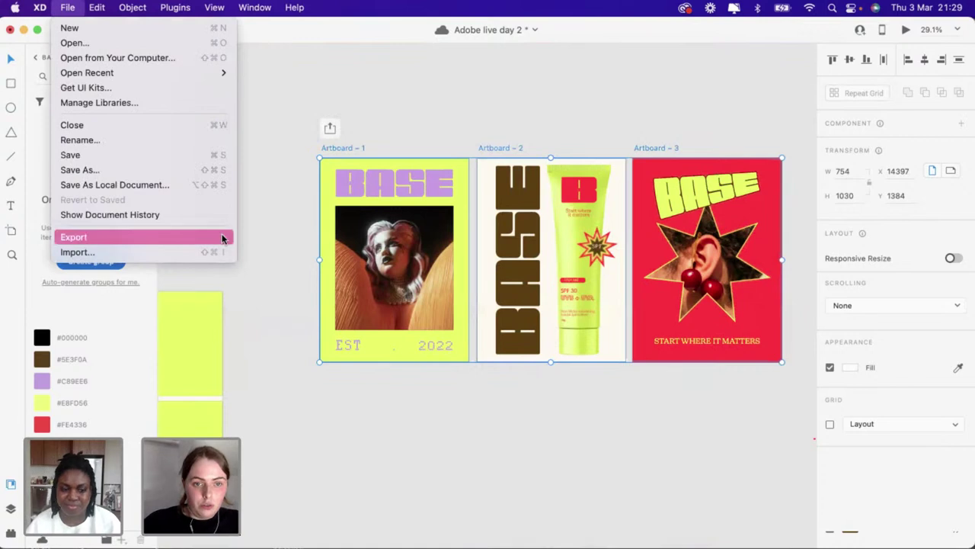
mouse_move(152, 237)
left_click(282, 254)
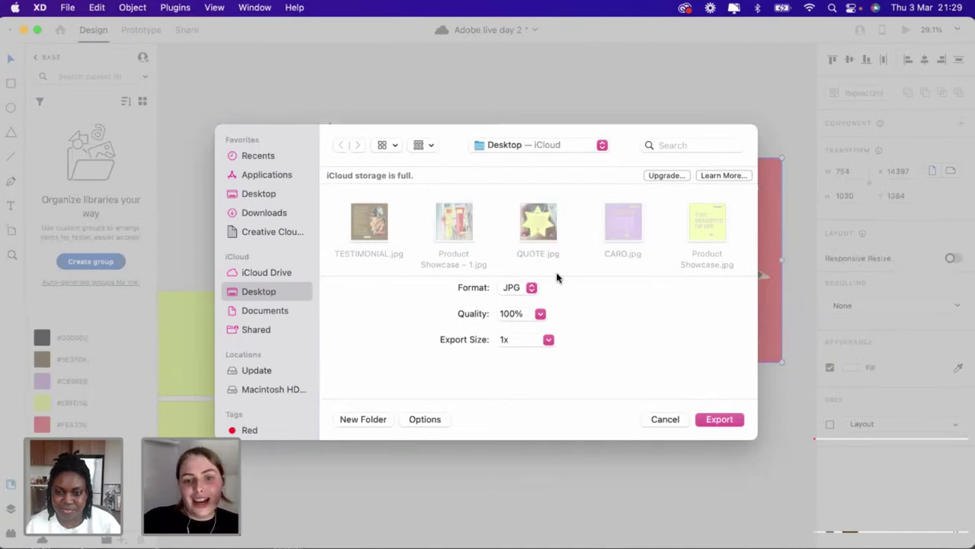
left_click(715, 425)
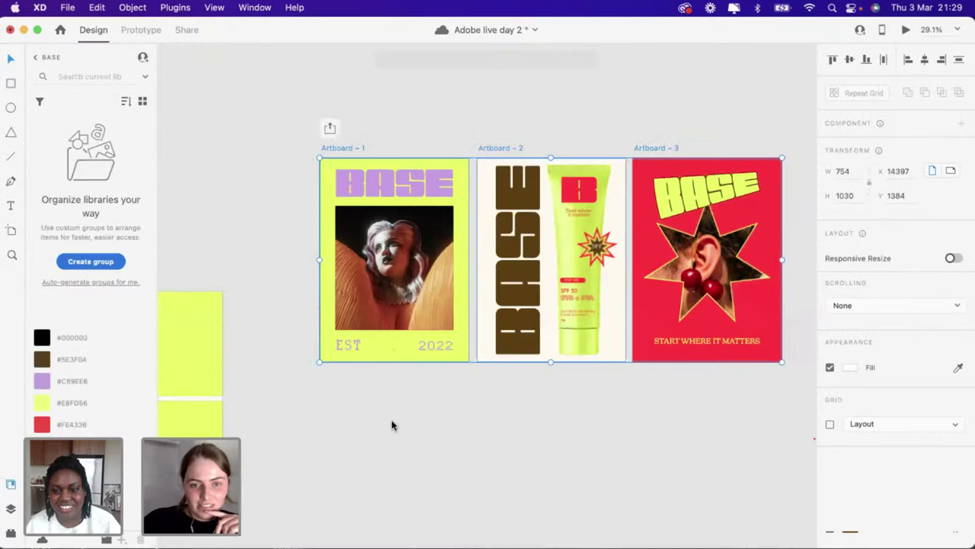
scroll(392, 425, "left", 5)
scroll(392, 425, "left", 3)
From Finder's Desktop, fill the top four grid cells with Artboard – 1, 2, 3 and 1 JPGs
key("super+Tab")
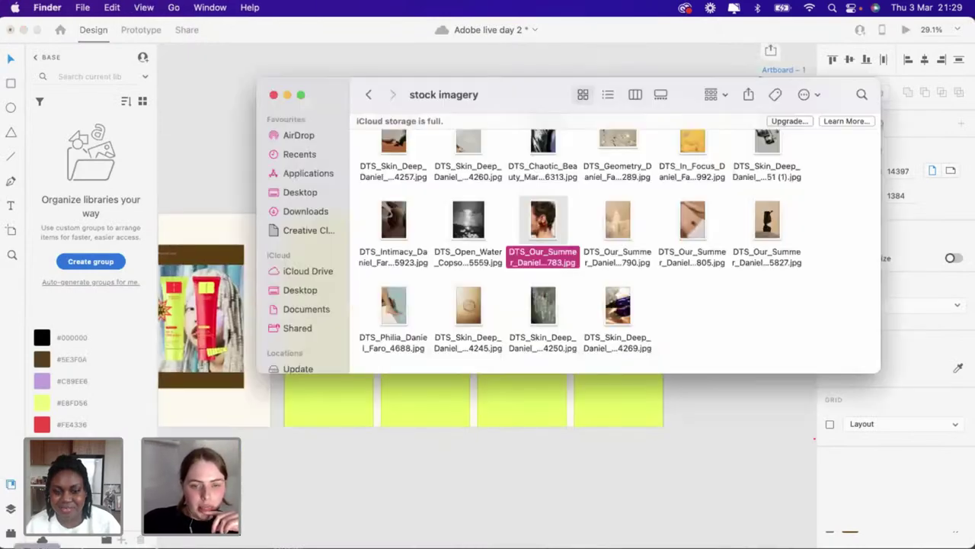
left_click(300, 192)
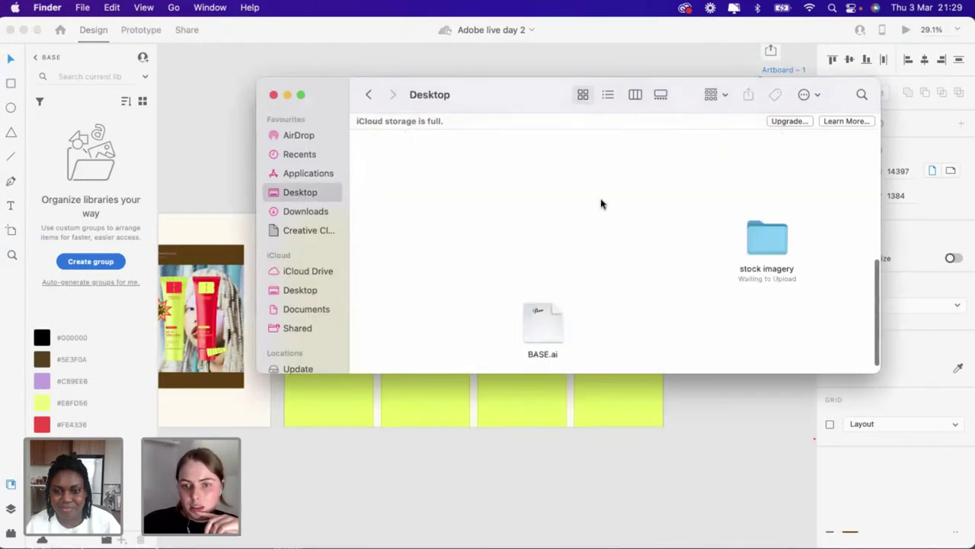
scroll(601, 203, "up", 3)
scroll(602, 202, "up", 3)
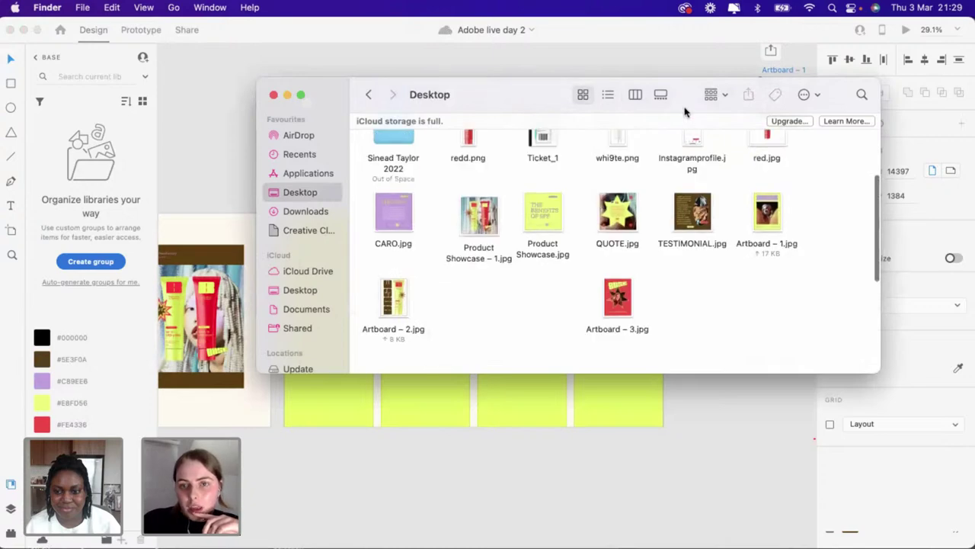
left_click_drag(684, 112, 847, 139)
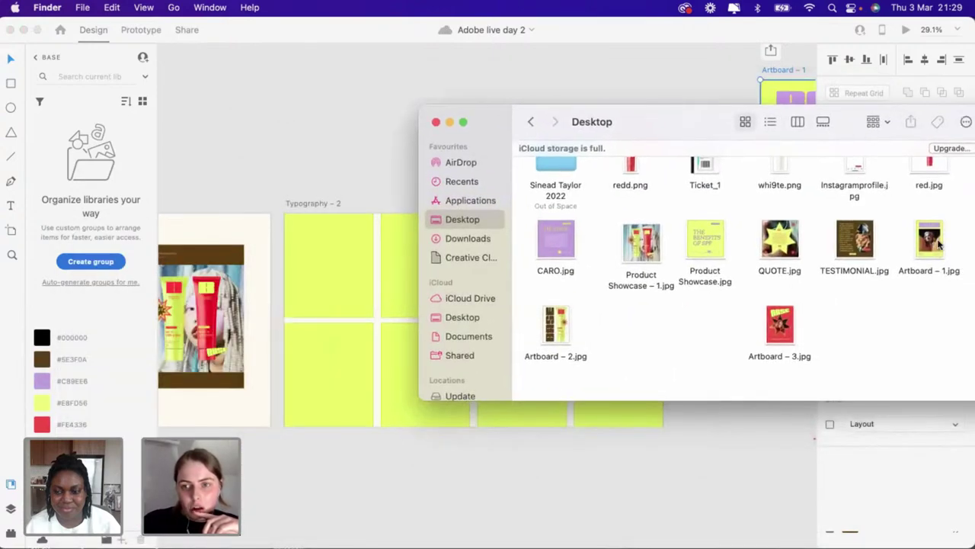
left_click_drag(338, 260, 336, 259)
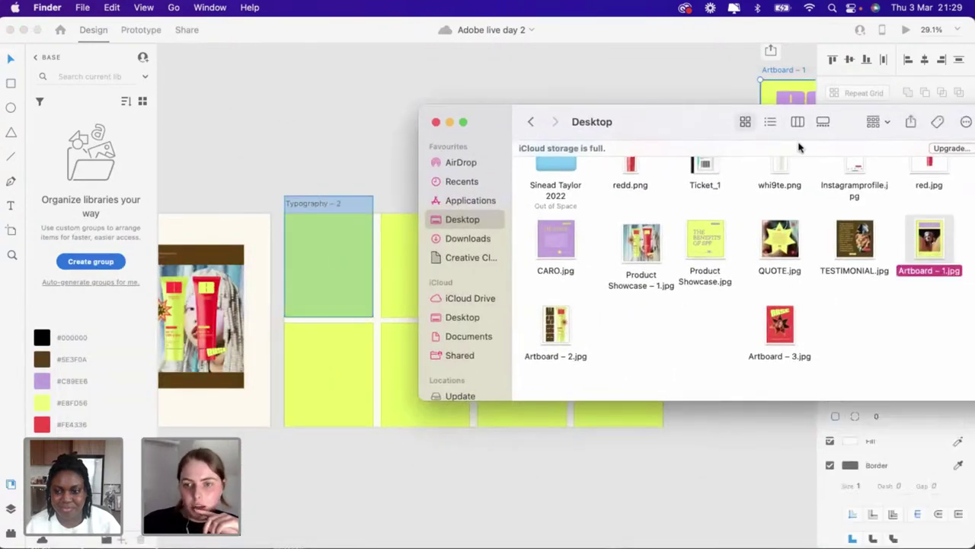
left_click_drag(638, 125, 749, 126)
left_click_drag(645, 326, 425, 256)
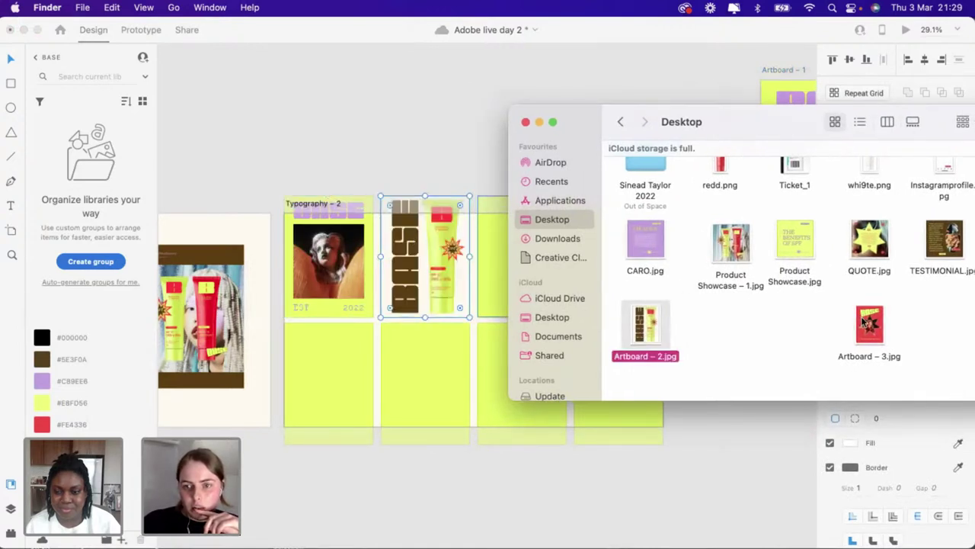
left_click_drag(864, 323, 488, 266)
scroll(396, 150, "right", 3)
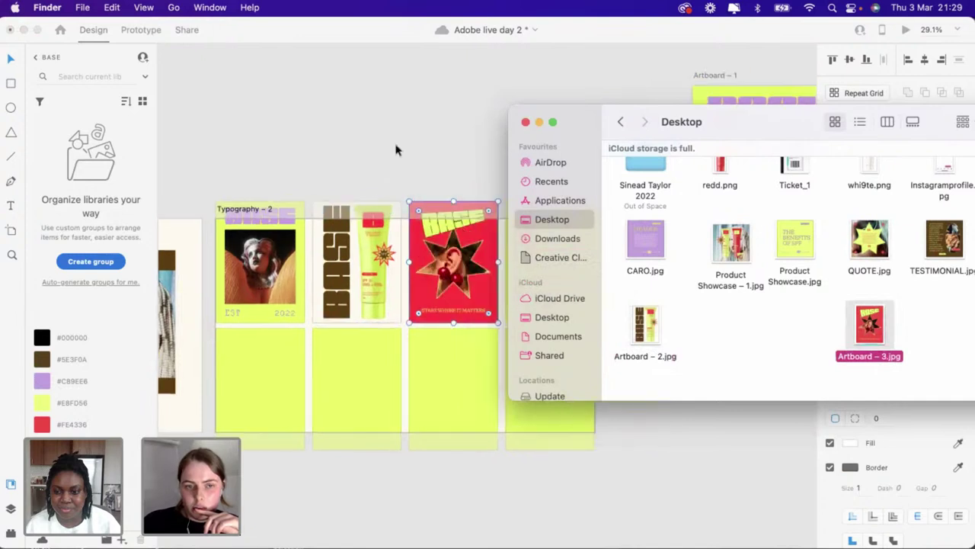
scroll(396, 150, "right", 2)
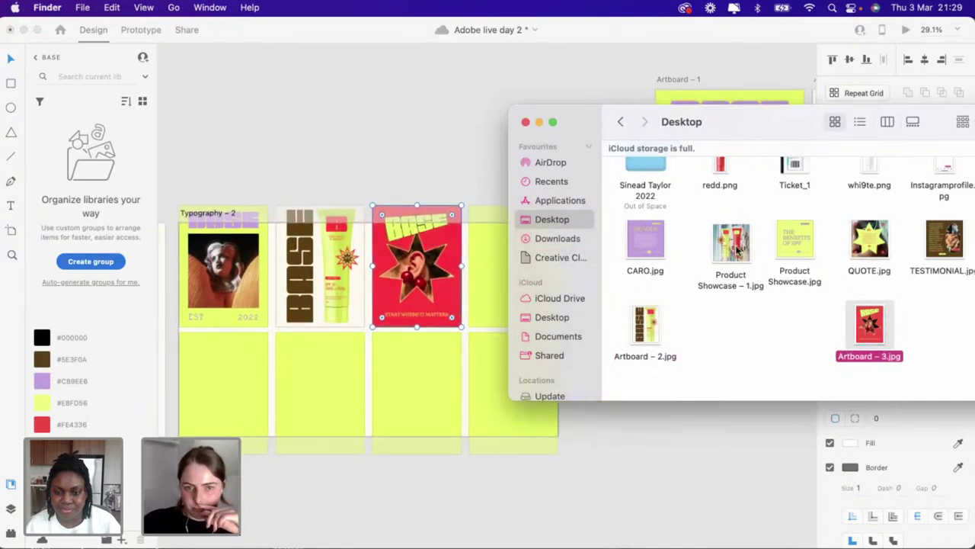
scroll(395, 150, "right", 3)
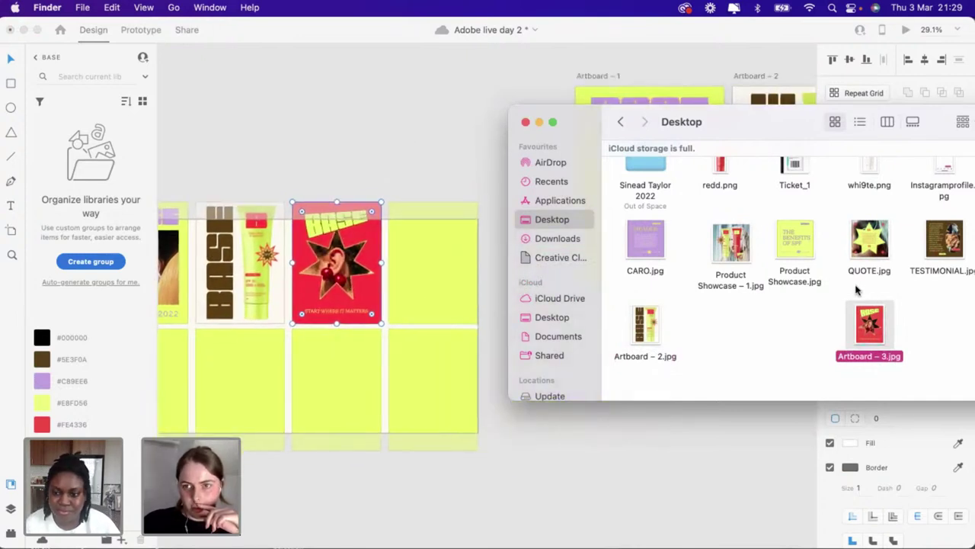
left_click_drag(786, 122, 705, 39)
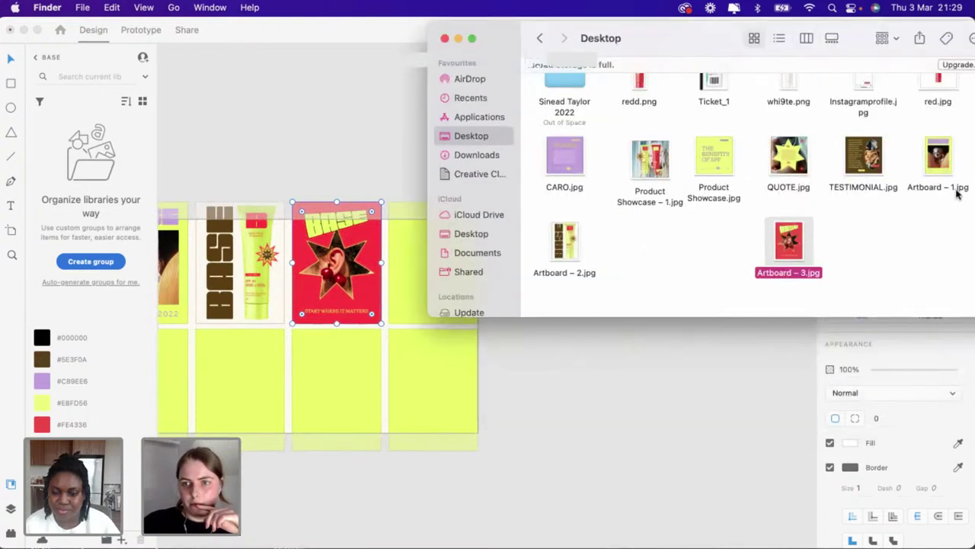
left_click_drag(959, 194, 400, 297)
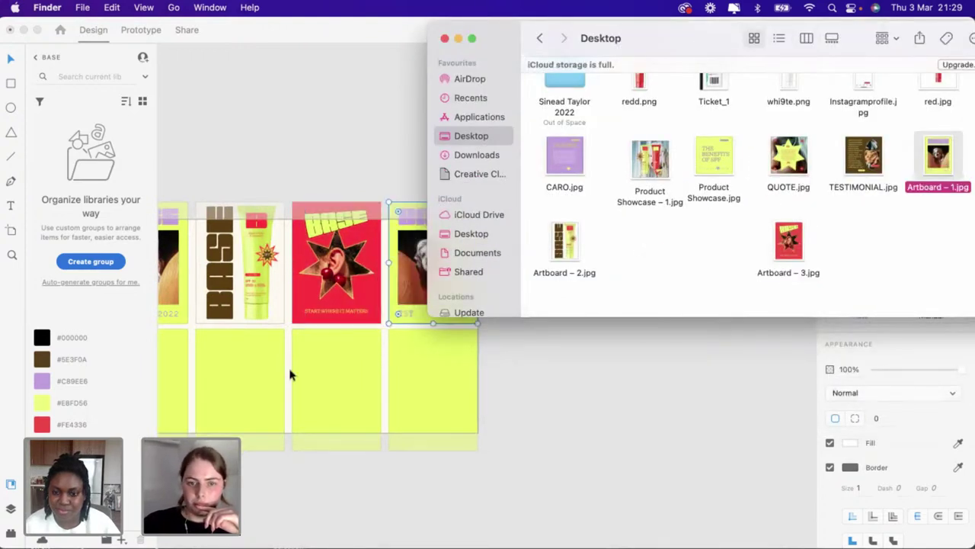
Fill the four lower grid cells with Artboard – 2, 3, 1 and 2 JPGs
scroll(290, 374, "left", 5)
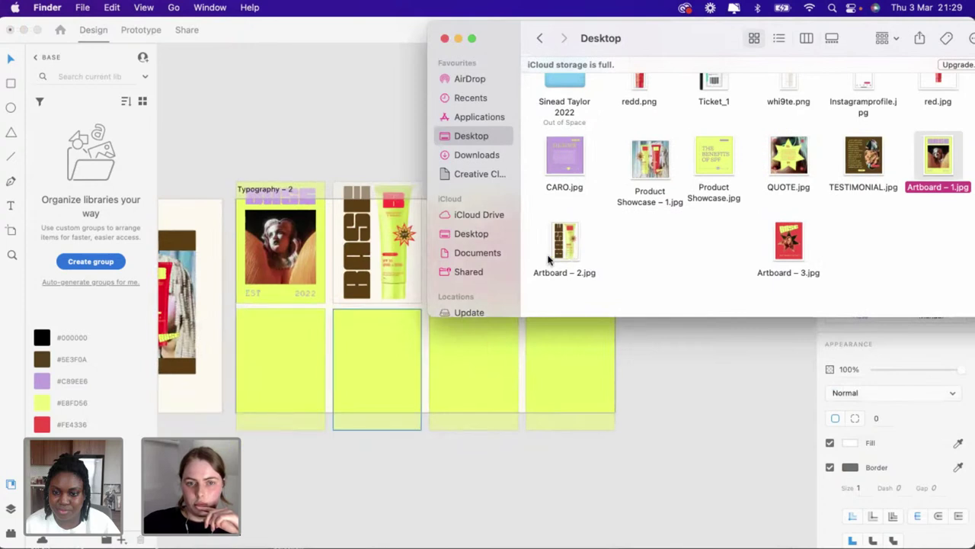
left_click_drag(553, 257, 278, 366)
left_click_drag(787, 253, 385, 366)
left_click_drag(938, 156, 444, 366)
left_click_drag(562, 248, 567, 385)
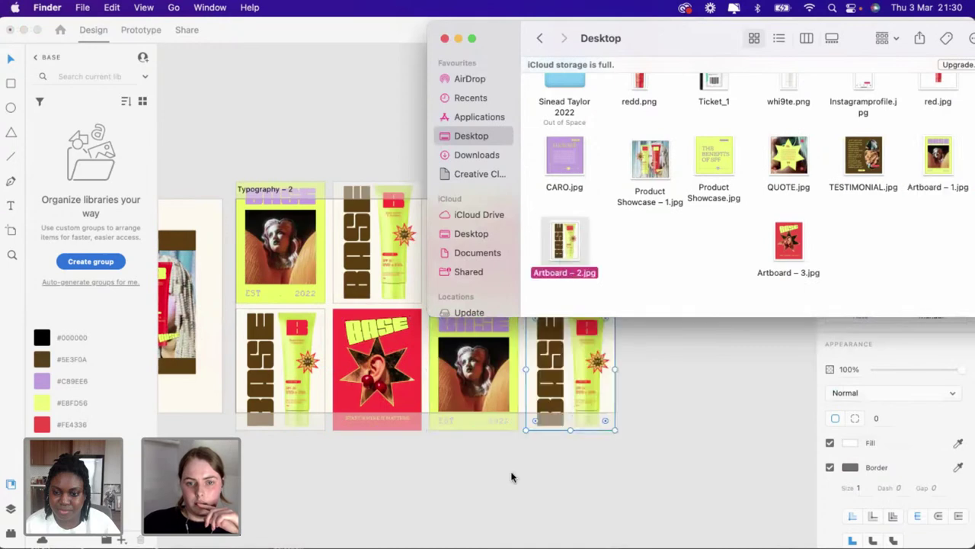
left_click(500, 488)
scroll(499, 488, "up", 2)
Try brown, black, yellow and red fills on Typography – 2, settling on black #000000
scroll(497, 489, "up", 3)
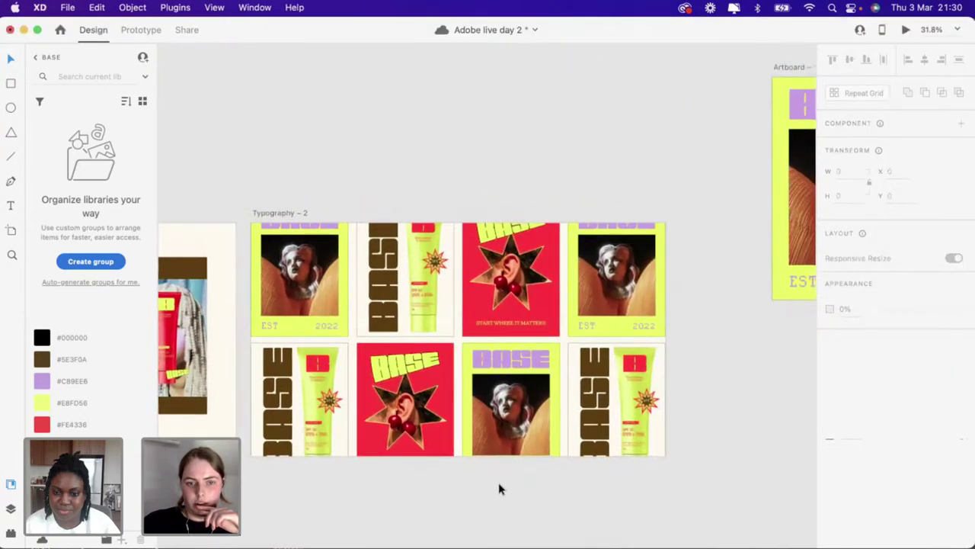
scroll(495, 489, "left", 1)
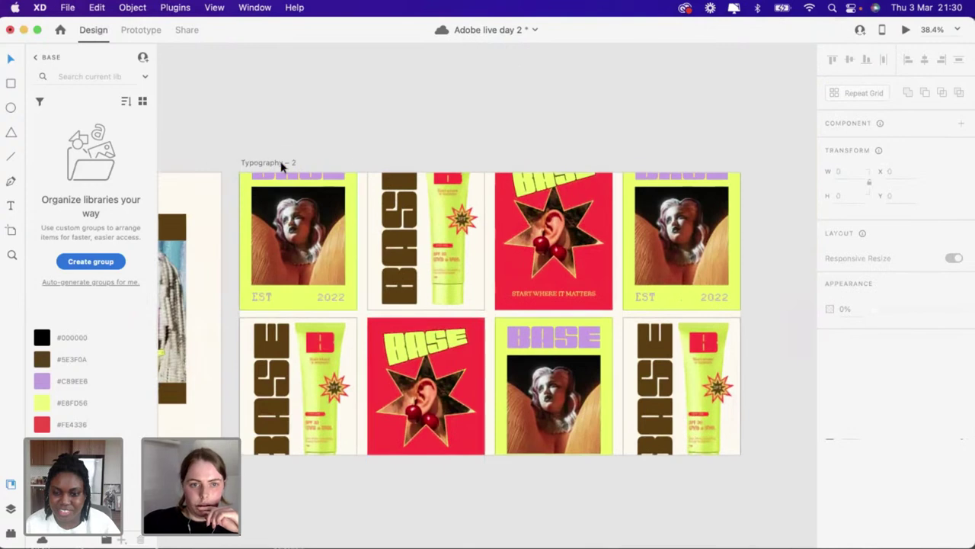
left_click(279, 163)
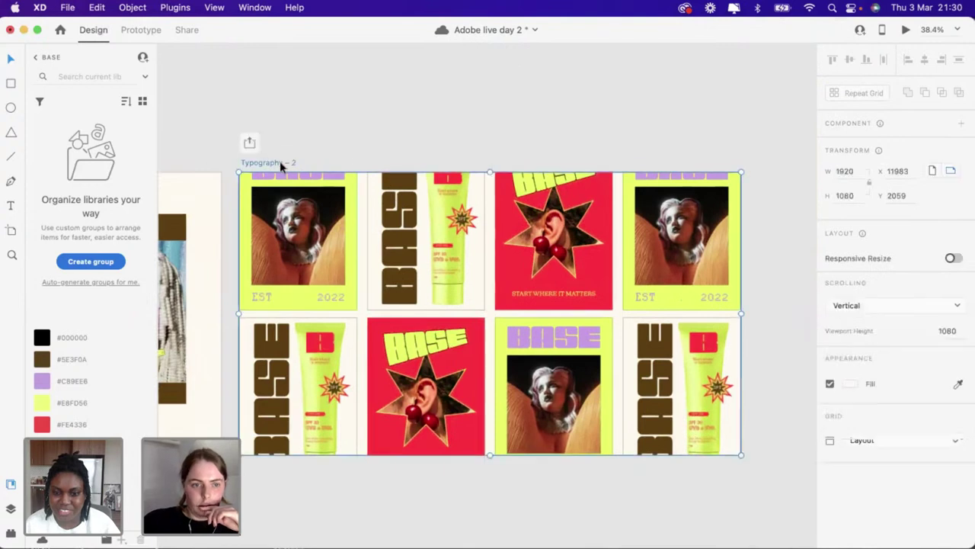
left_click(41, 360)
left_click(42, 338)
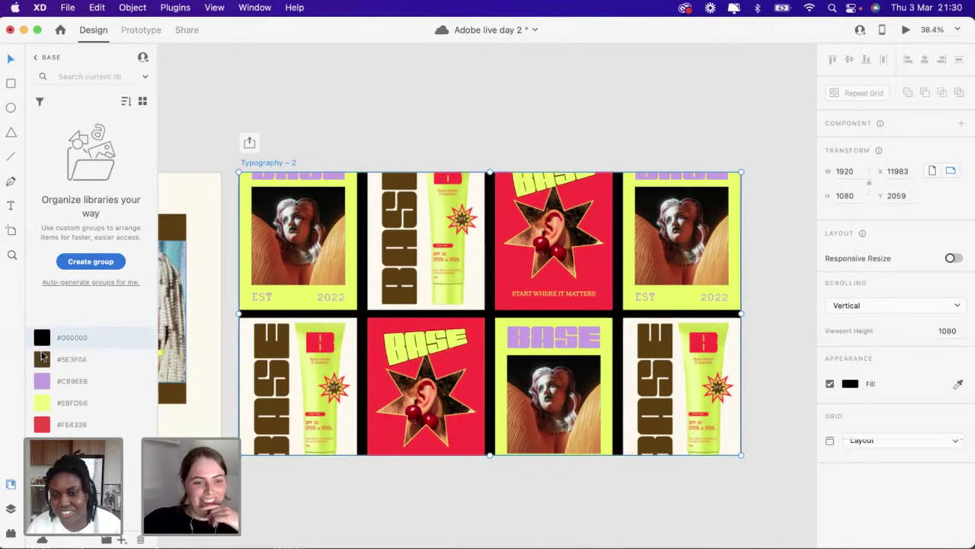
left_click(43, 406)
left_click(42, 426)
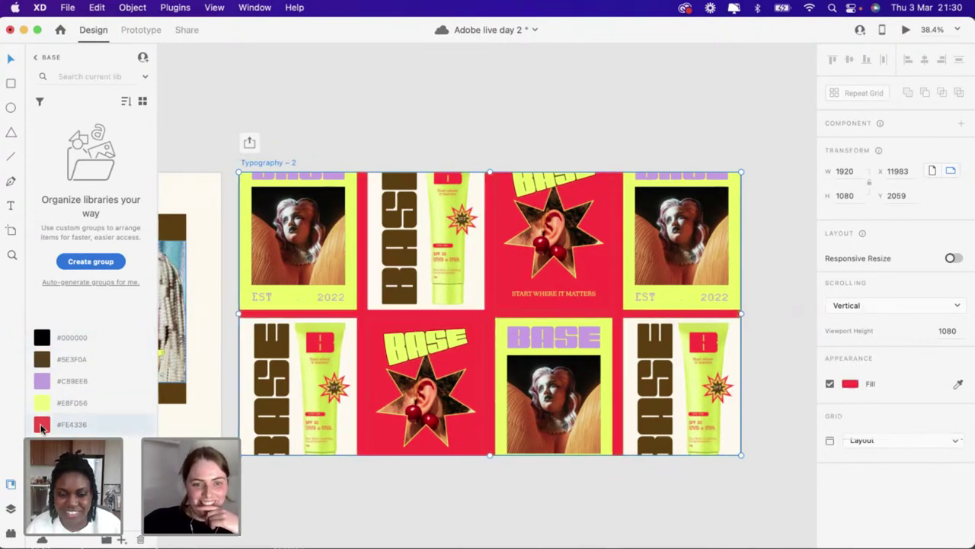
left_click(41, 361)
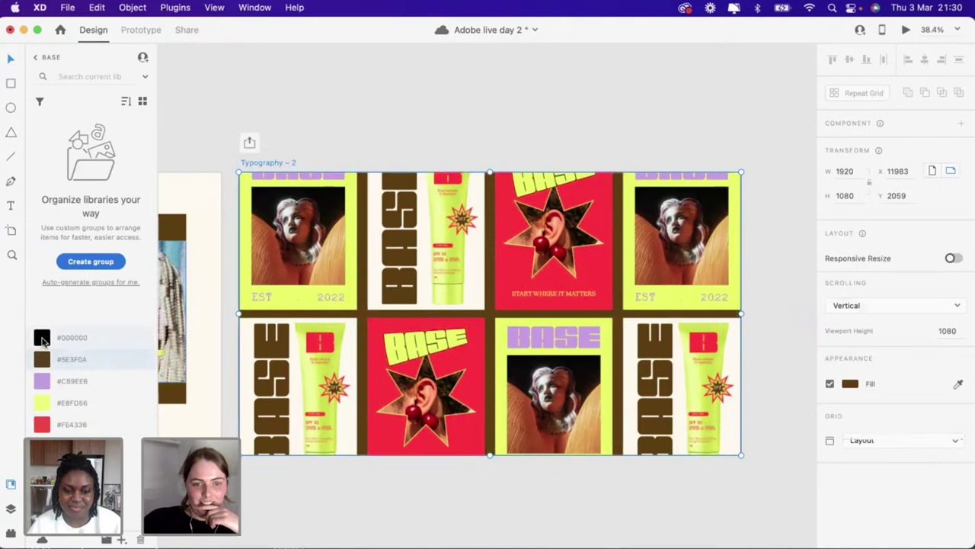
left_click(42, 338)
left_click(381, 510)
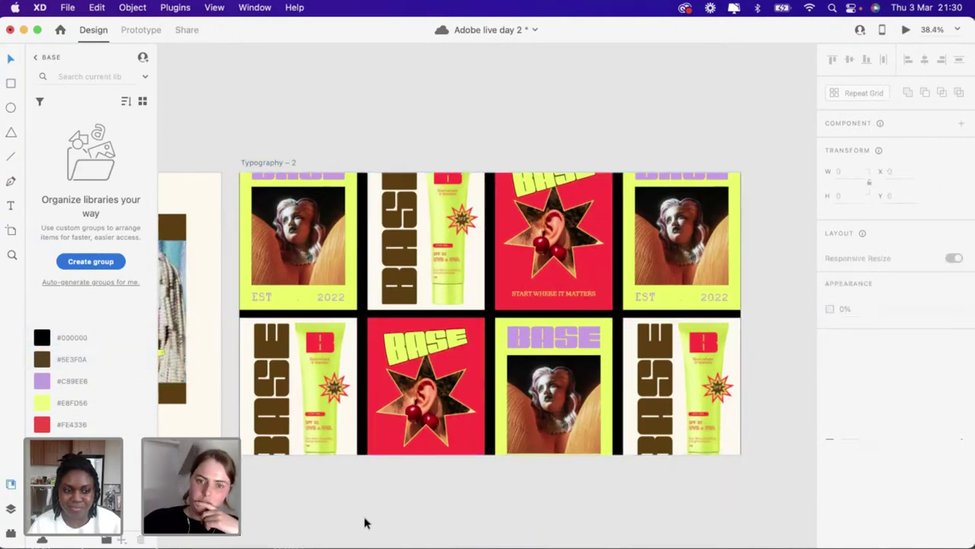
scroll(365, 523, "down", 5)
Drag Artboard - 1, then 2 and 3, upward so they snap side by side above the grid
scroll(365, 523, "right", 5)
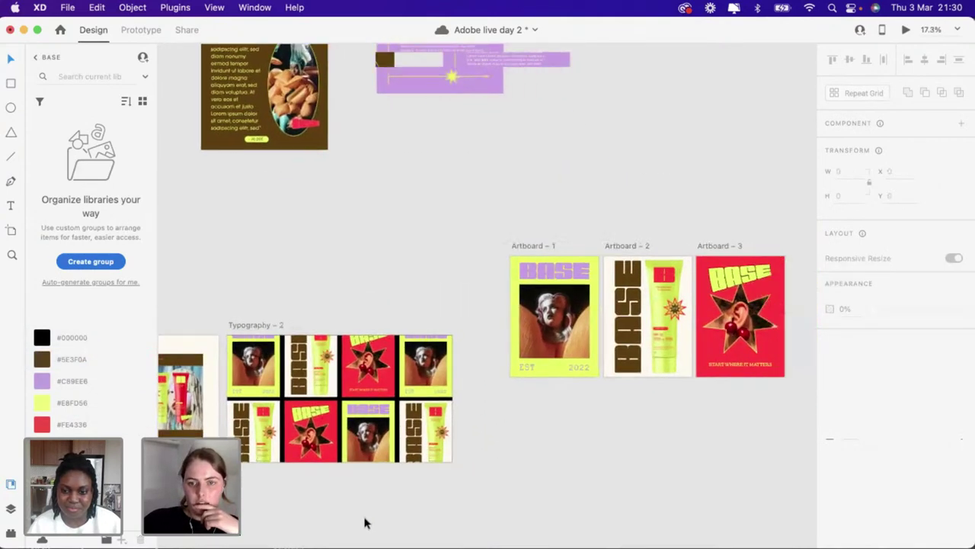
left_click_drag(469, 251, 383, 148)
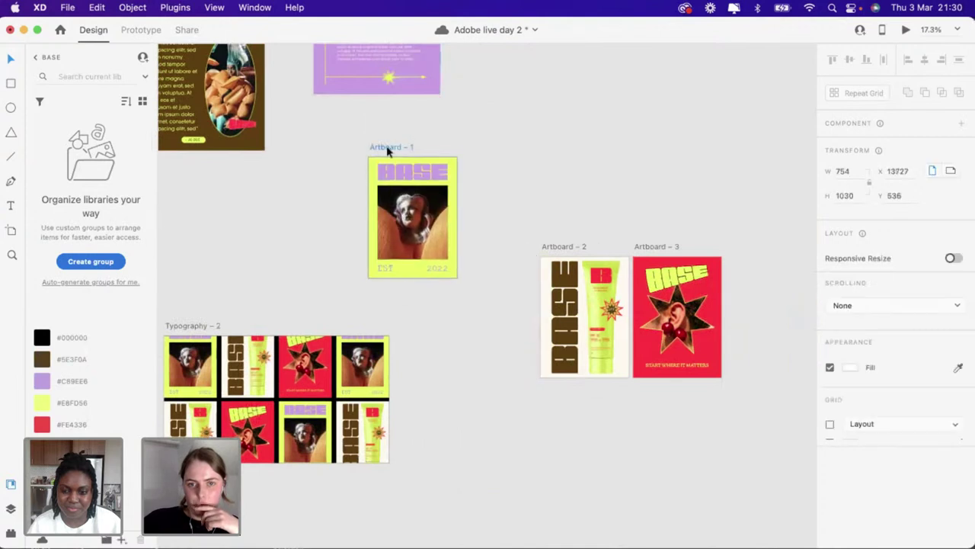
left_click_drag(552, 248, 478, 150)
left_click_drag(659, 253, 583, 149)
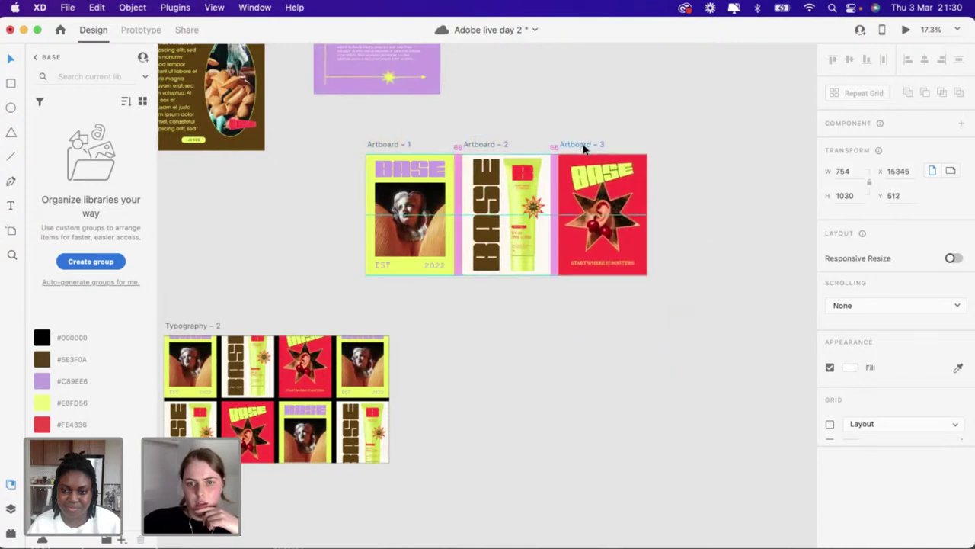
scroll(499, 303, "left", 5)
scroll(499, 303, "left", 5)
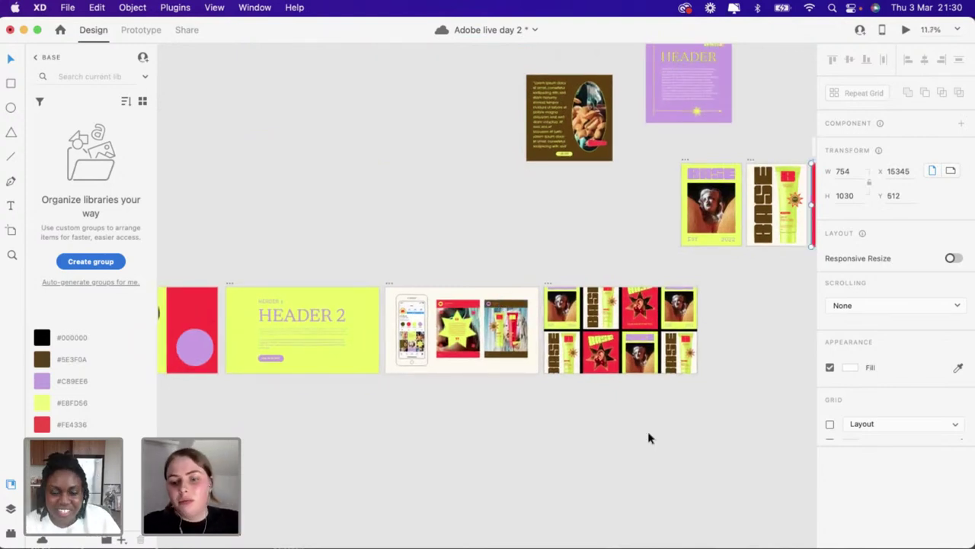
Return to the designer's Instagram profile and view both images of the business card post
left_click(884, 542)
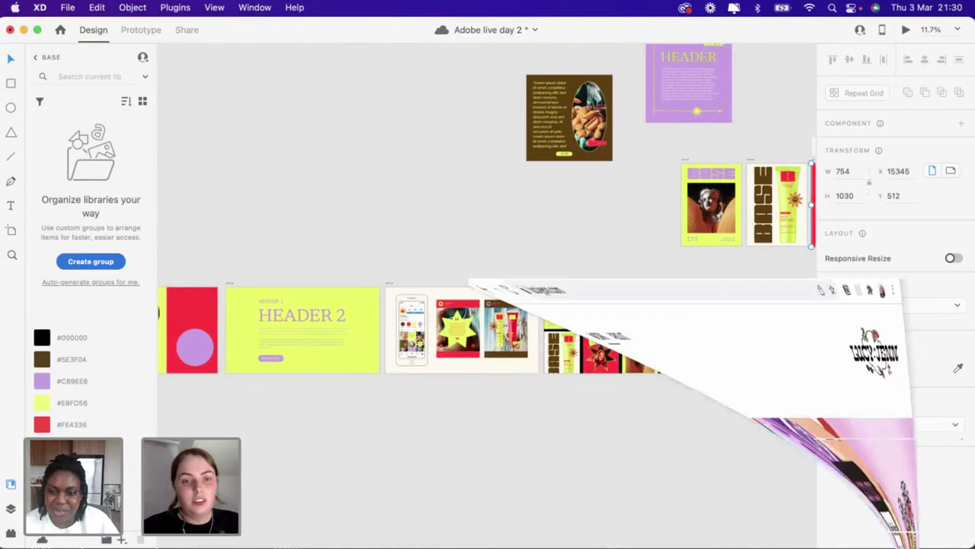
left_click(177, 32)
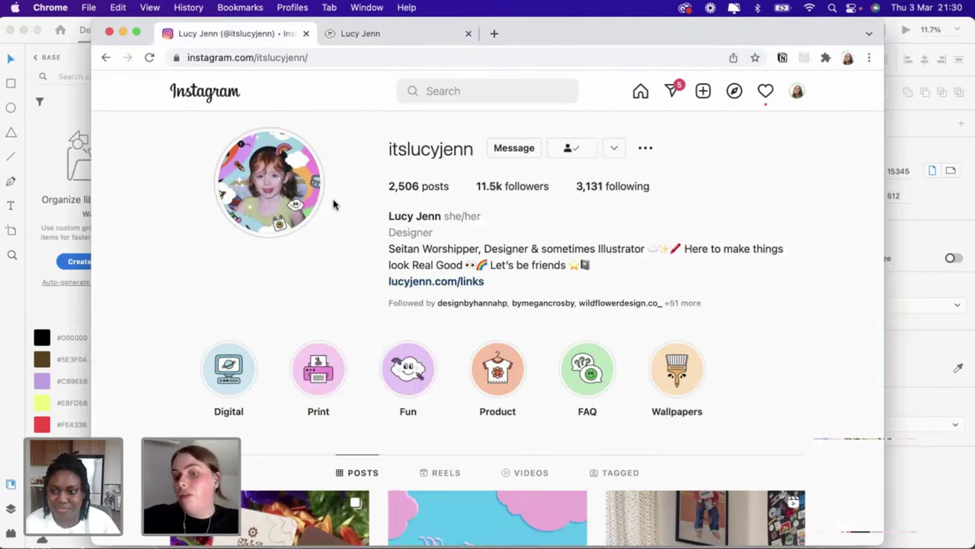
scroll(333, 203, "down", 5)
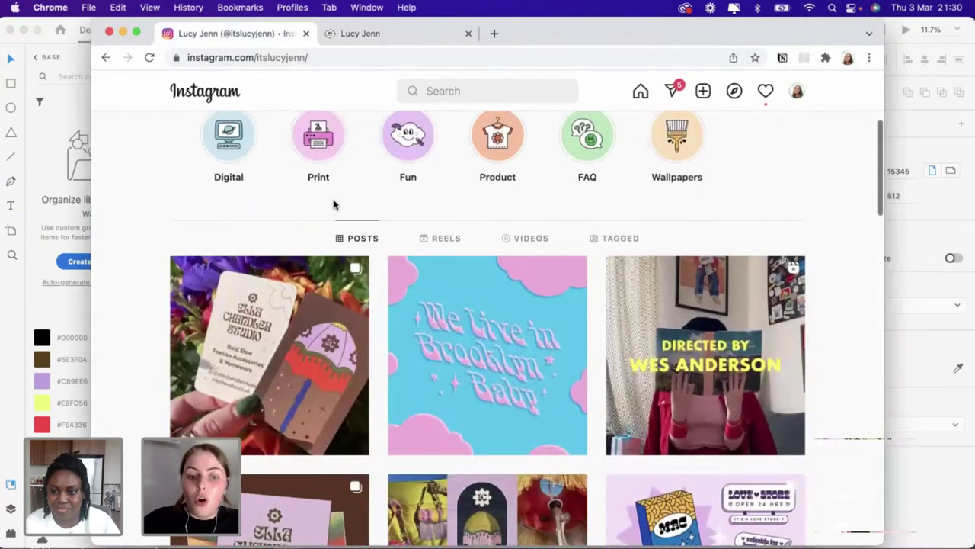
scroll(333, 204, "down", 1)
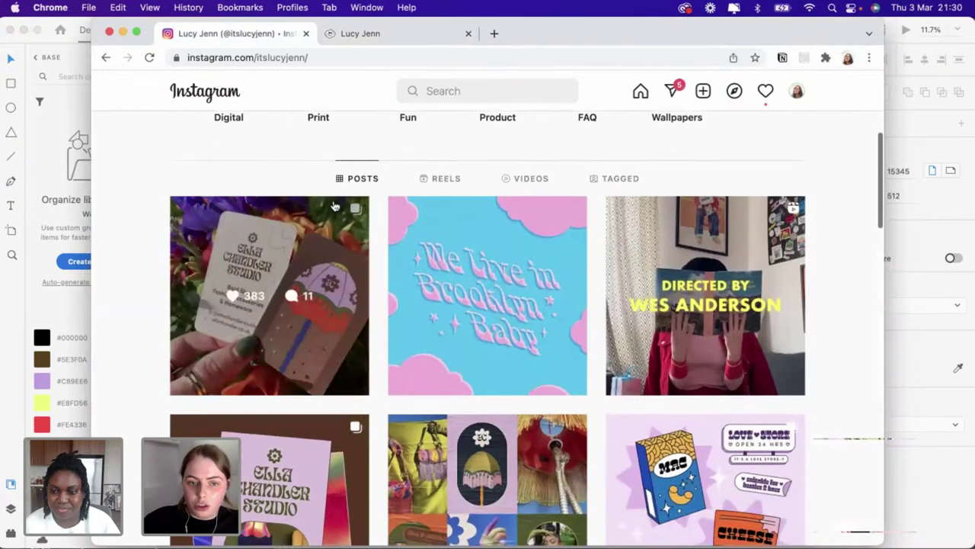
left_click(324, 266)
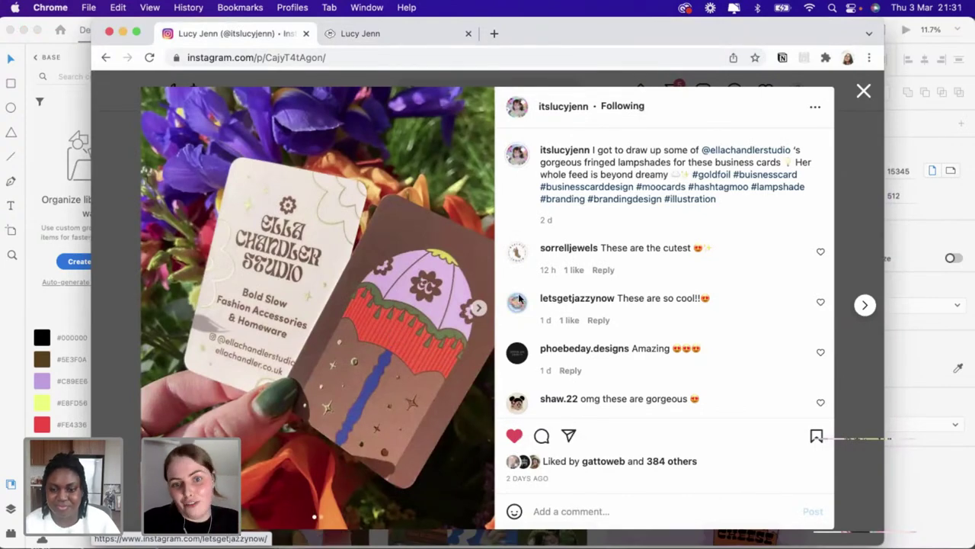
left_click(478, 307)
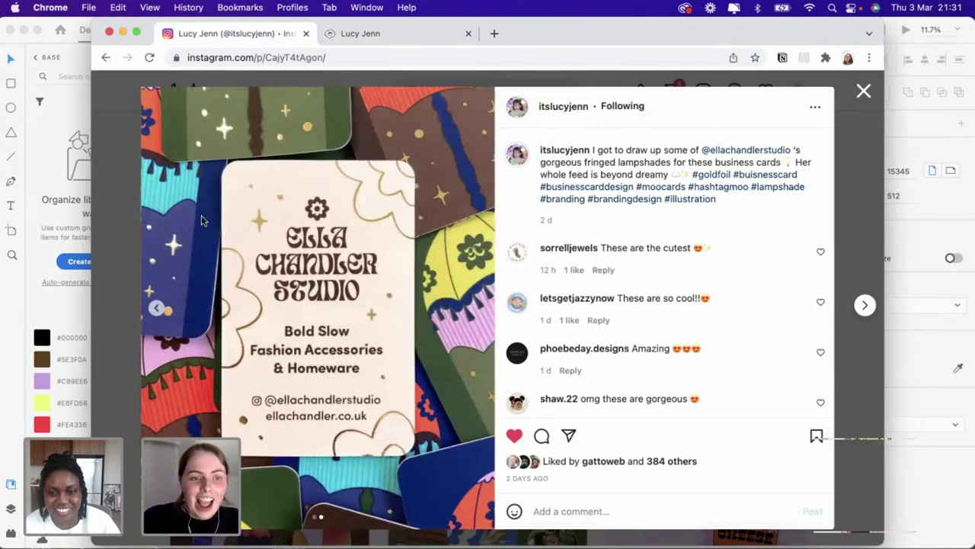
left_click(104, 214)
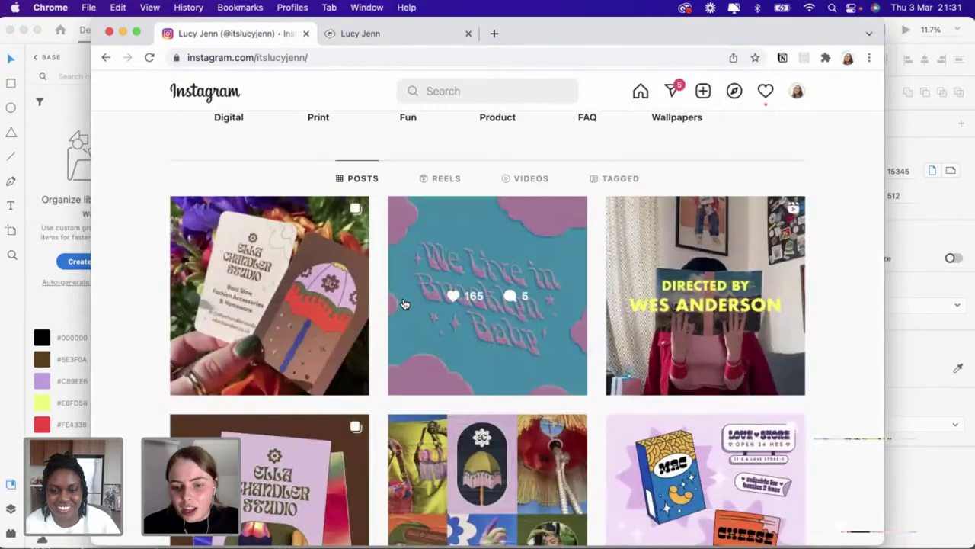
Page through the MAC and CHEESE illustration post up to the gin and tonic image
scroll(404, 302, "down", 3)
left_click(681, 390)
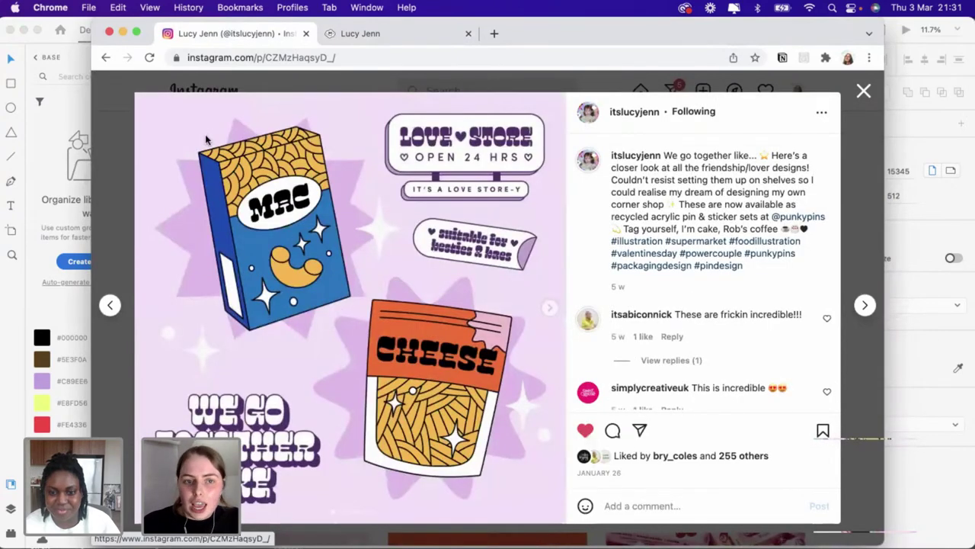
scroll(268, 169, "up", 5)
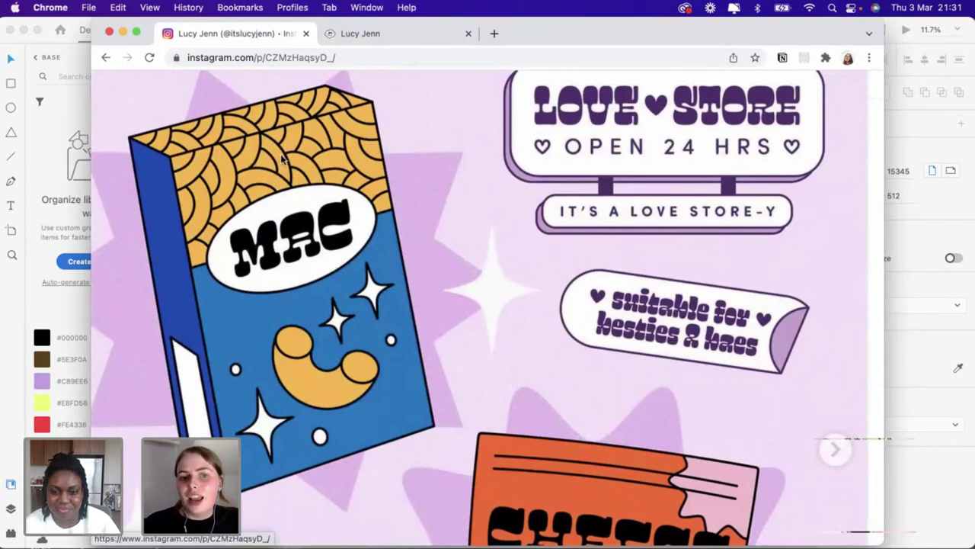
scroll(282, 157, "down", 5)
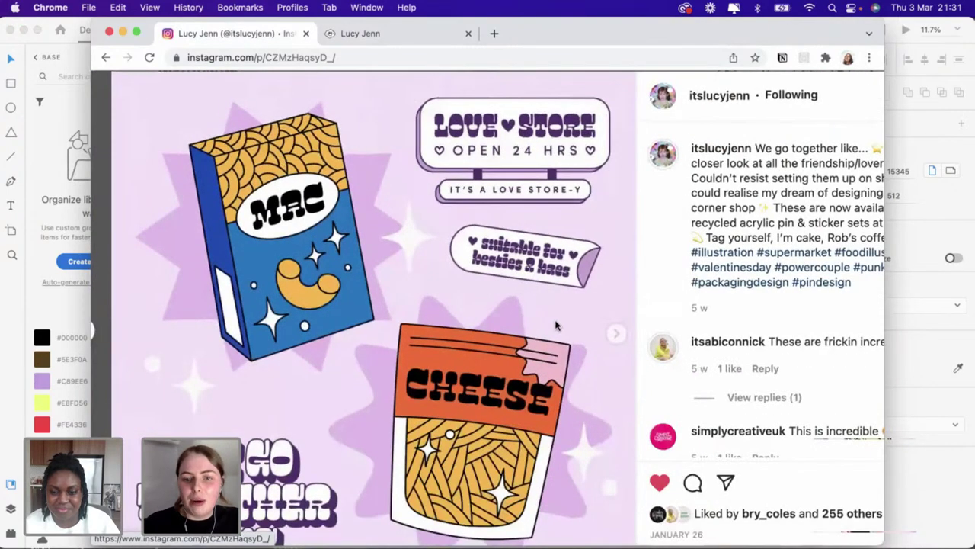
left_click(618, 335)
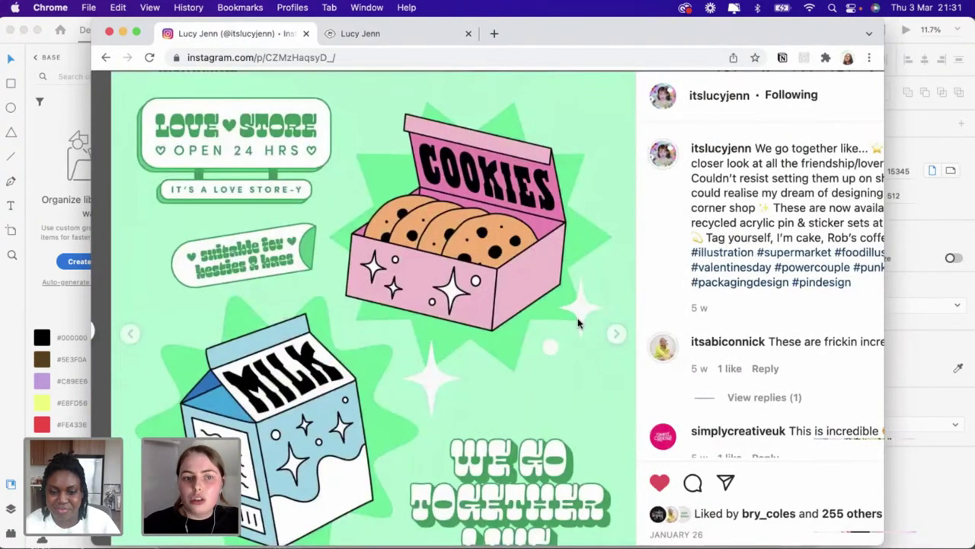
scroll(577, 324, "down", 5)
left_click(550, 308)
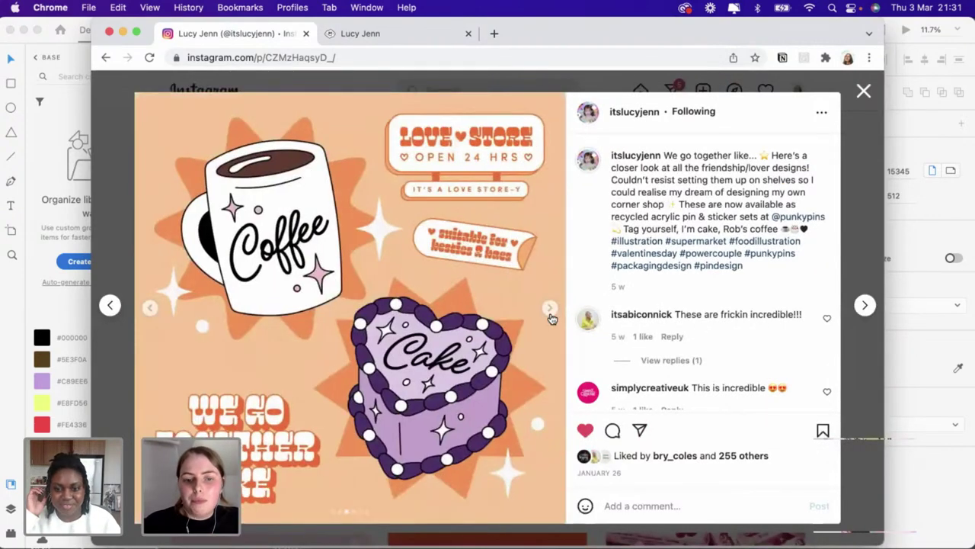
left_click(551, 312)
left_click(551, 313)
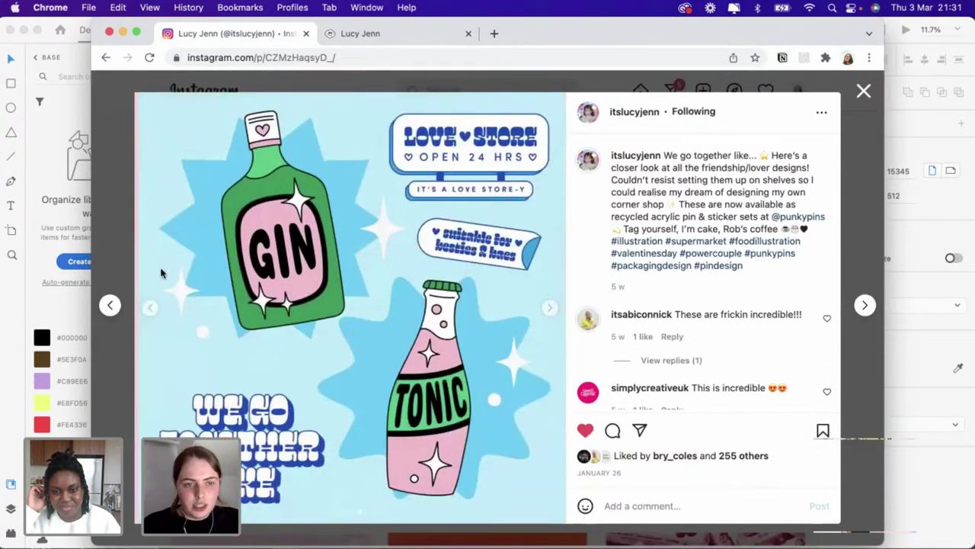
left_click(121, 254)
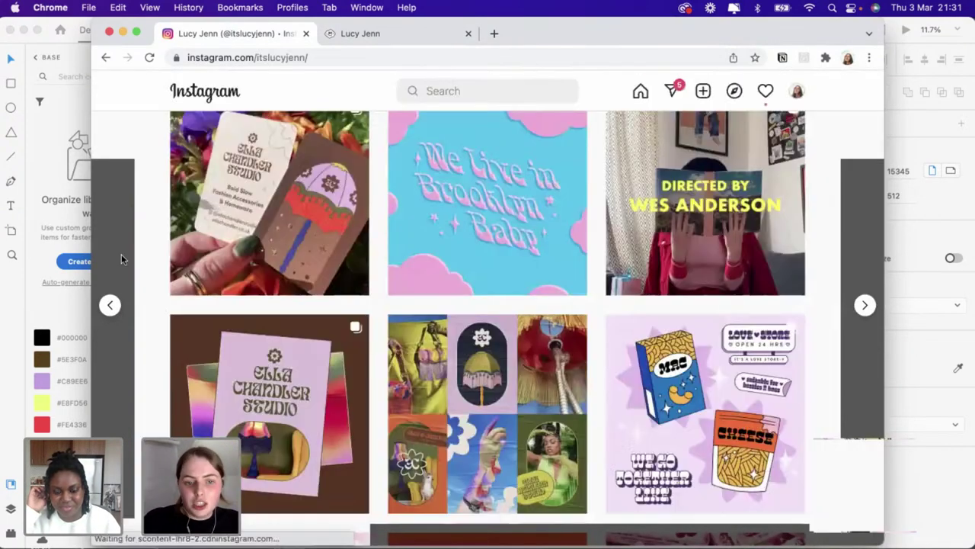
Look at the fringed lampshade collage and CHERRY GLAZE packaging posts
left_click(474, 367)
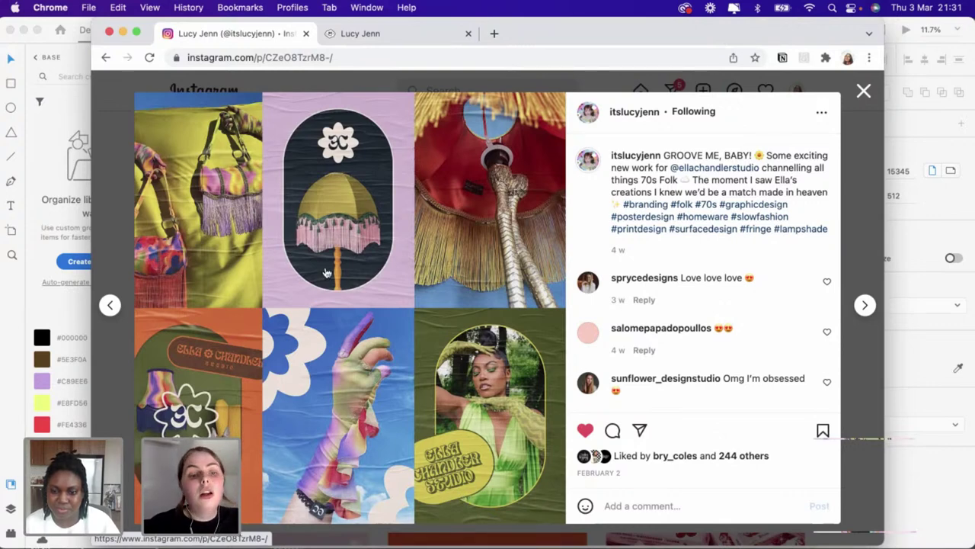
left_click(111, 177)
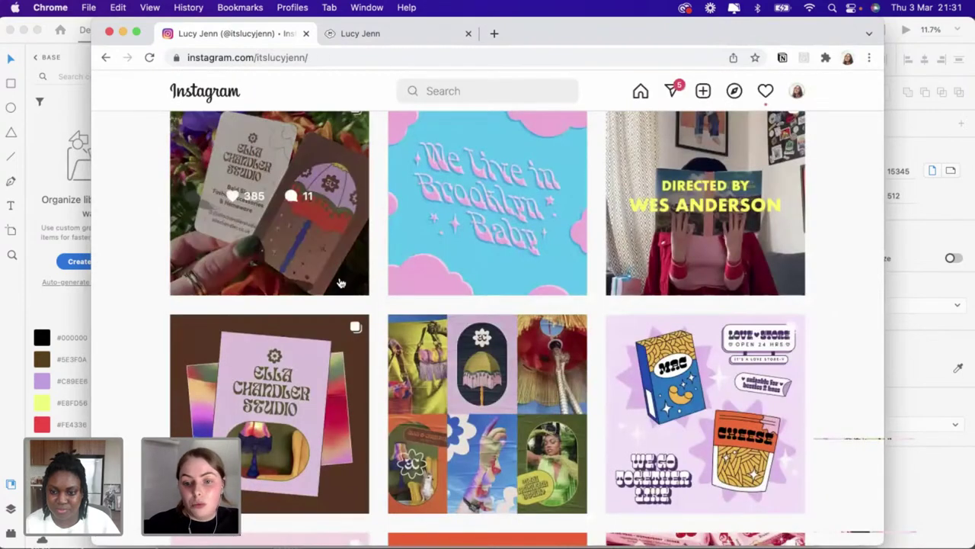
scroll(341, 283, "down", 3)
scroll(340, 283, "down", 1)
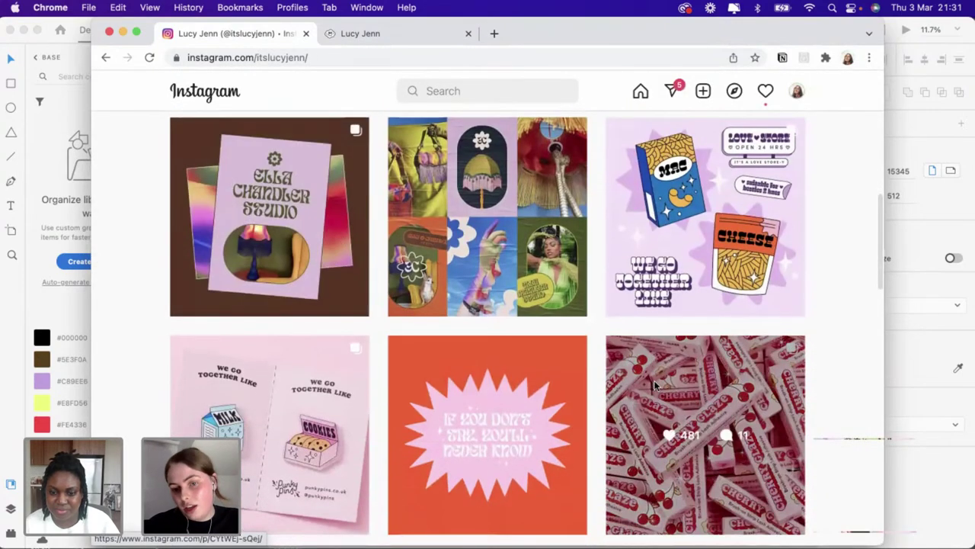
left_click(652, 386)
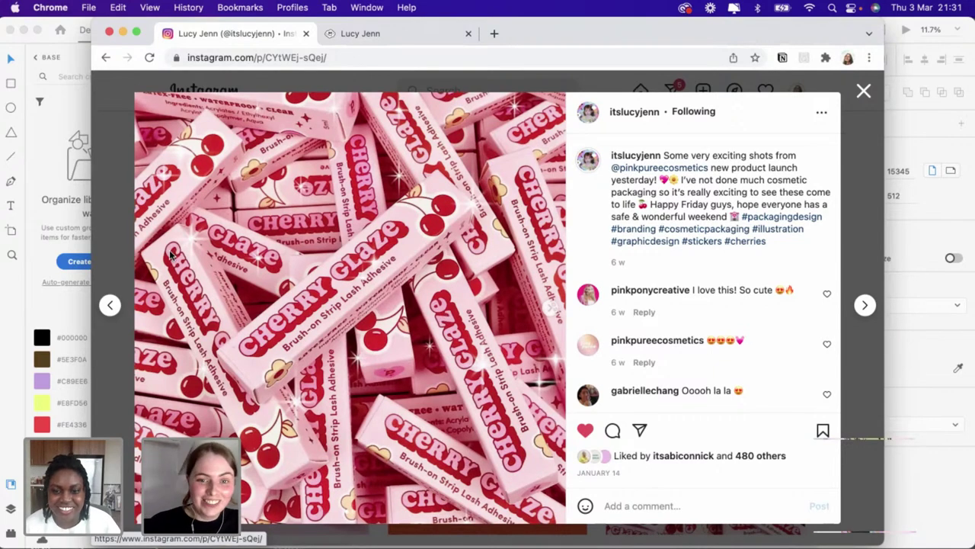
left_click(101, 191)
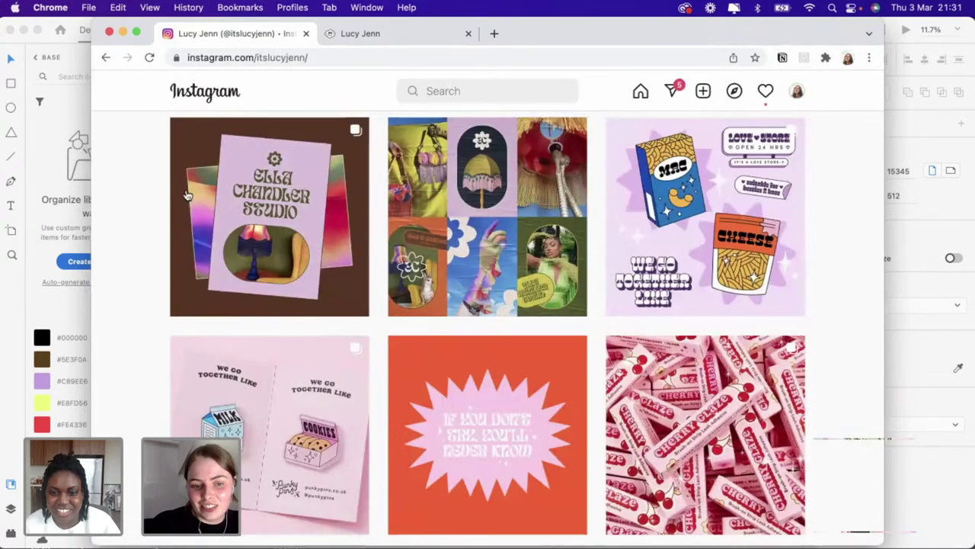
Scroll the profile, view both sticker sheet images, then lower the browser window
scroll(318, 268, "down", 3)
scroll(318, 268, "down", 1)
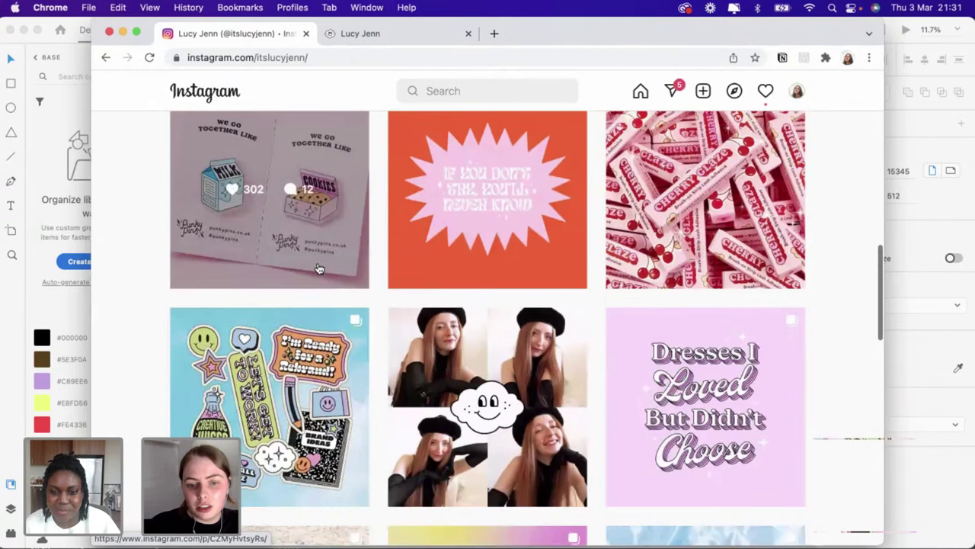
scroll(319, 269, "up", 4)
scroll(318, 268, "up", 2)
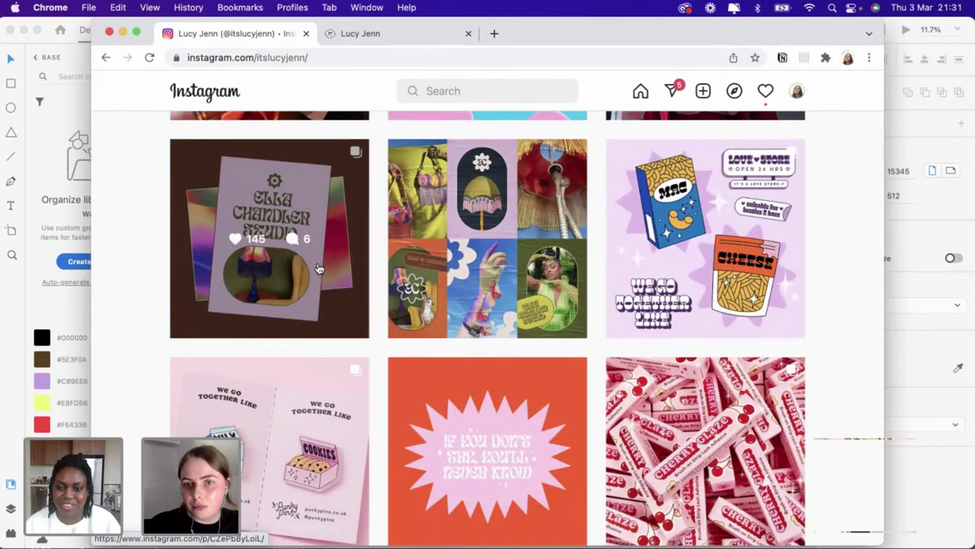
scroll(319, 268, "up", 2)
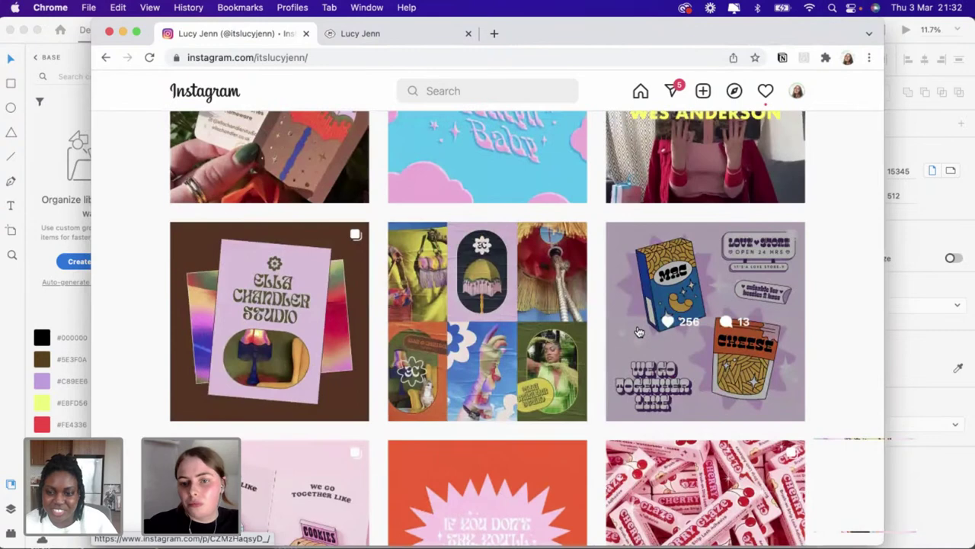
scroll(639, 332, "down", 2)
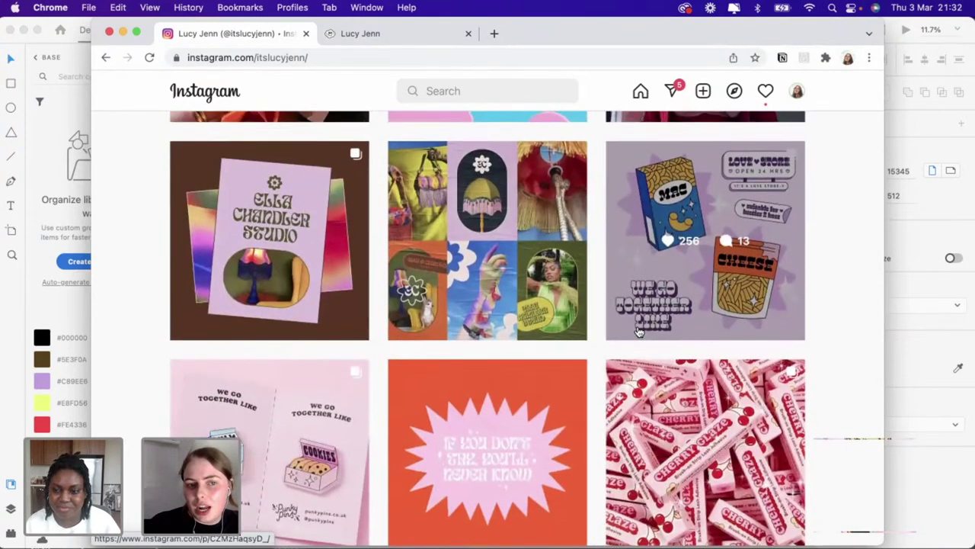
scroll(638, 332, "down", 2)
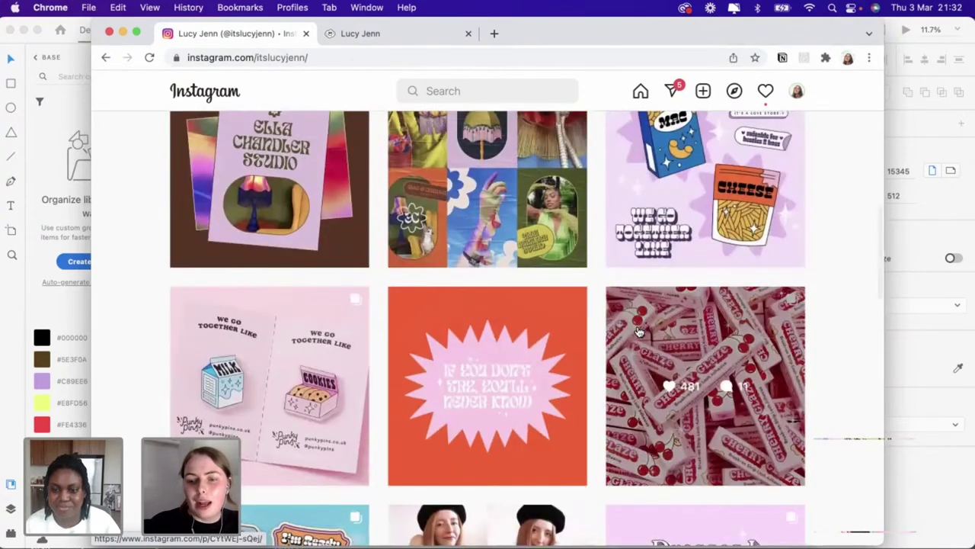
scroll(639, 332, "down", 5)
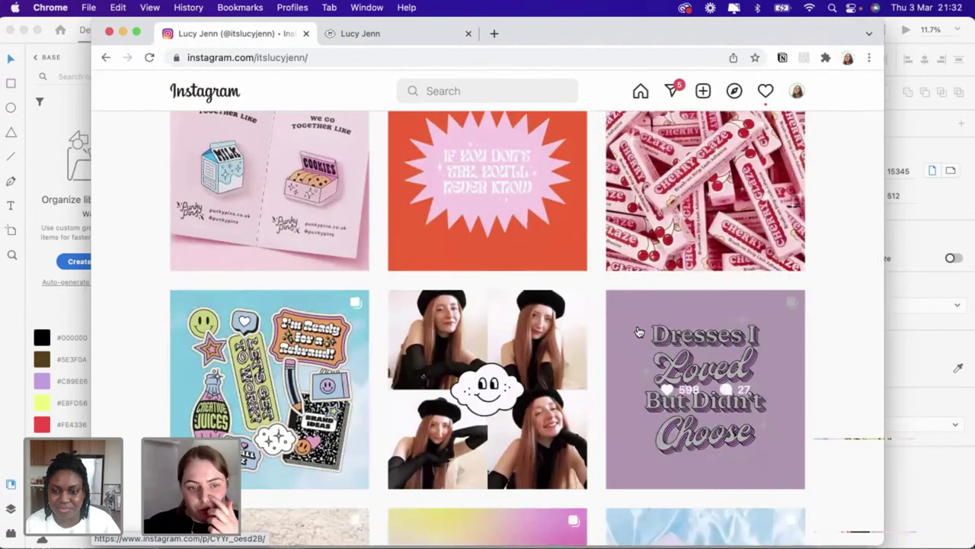
left_click(259, 336)
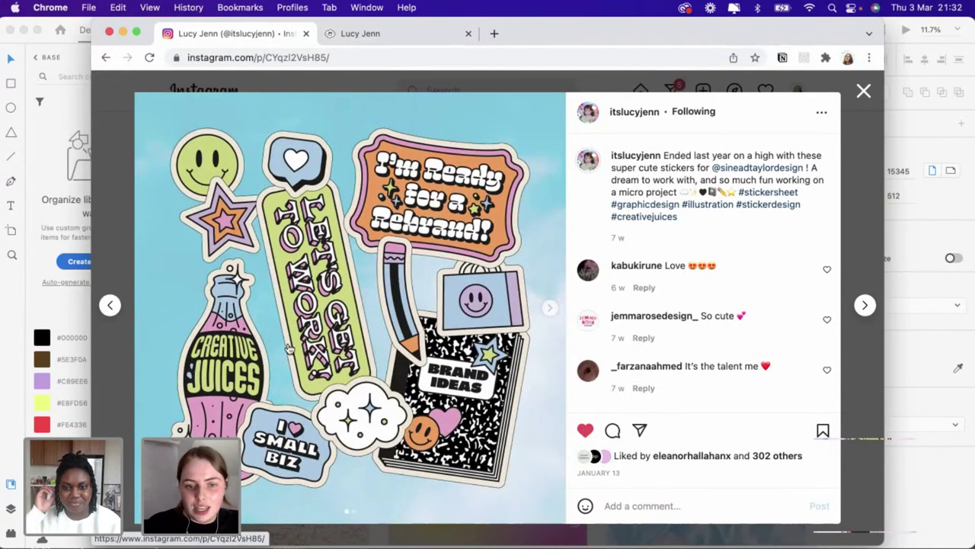
left_click(546, 308)
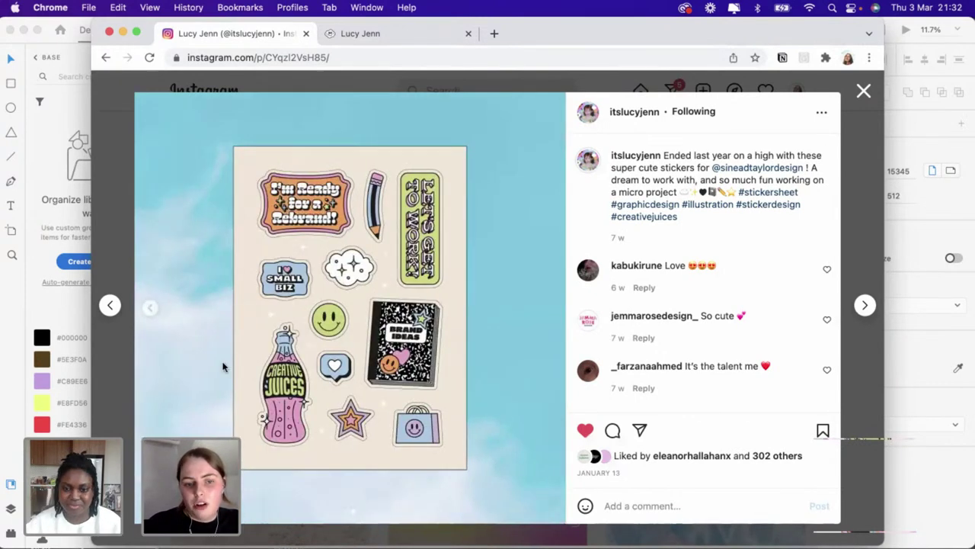
left_click(101, 230)
scroll(487, 305, "up", 5)
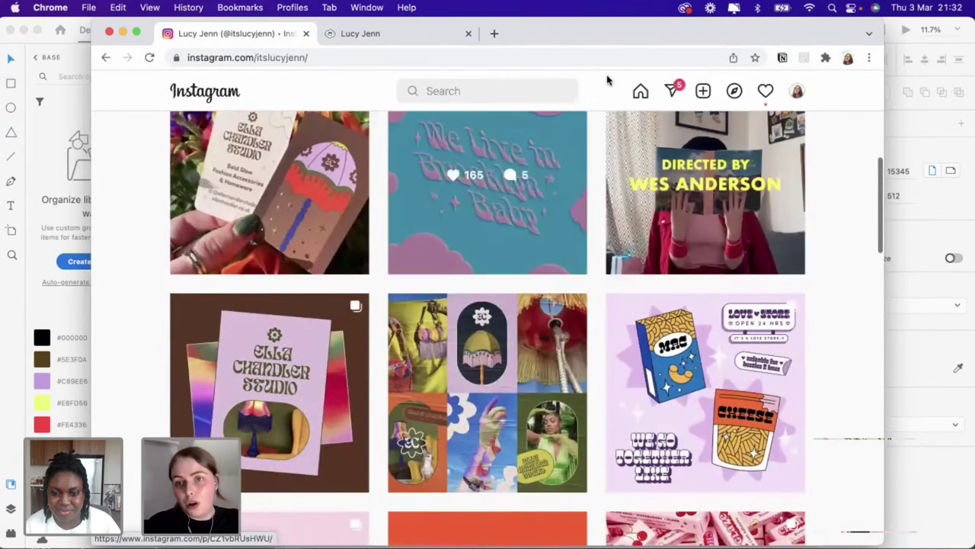
left_click_drag(805, 35, 796, 92)
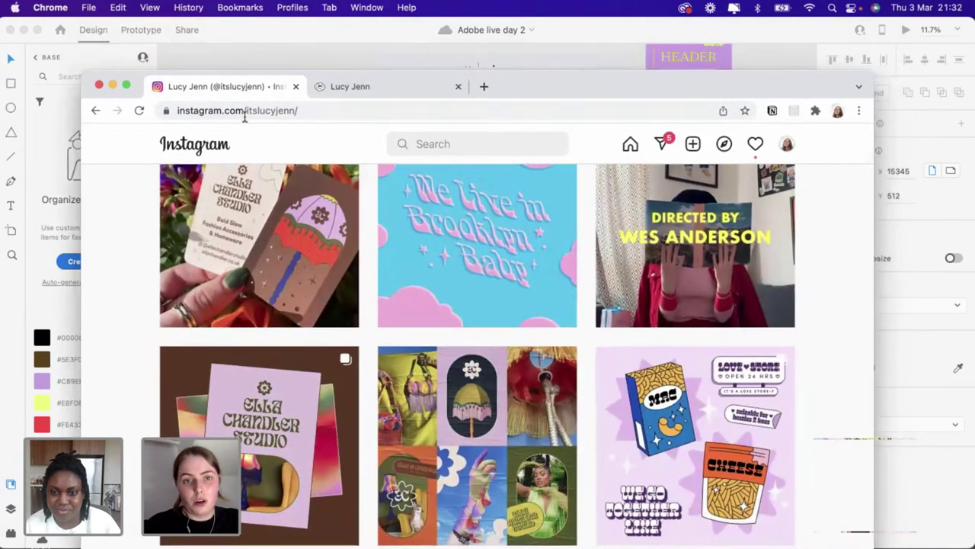
Switch to the designer's portfolio site tab and scroll its home page
left_click(328, 89)
left_click_drag(562, 87, 565, 35)
scroll(589, 414, "down", 2)
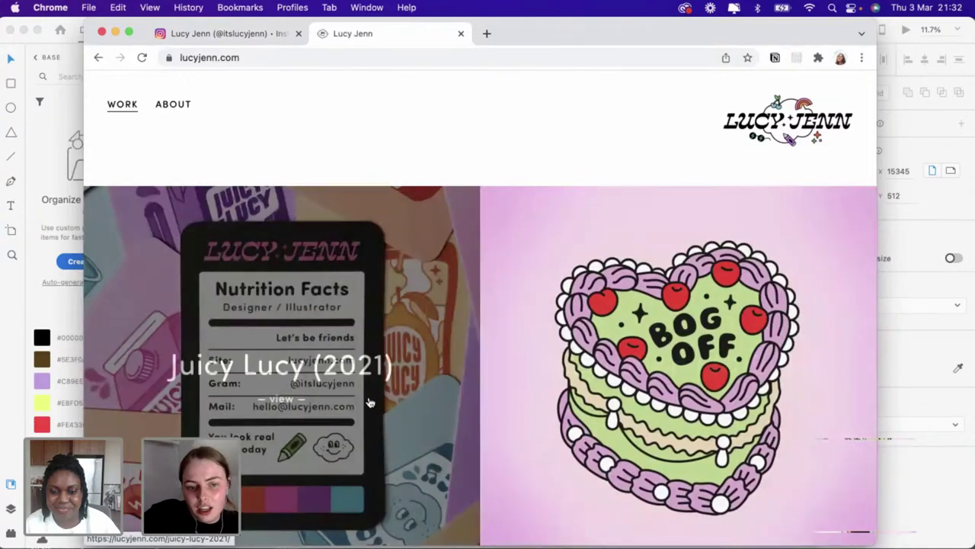
Read through the Juicy Lucy business-card project page, then return to the home page
left_click(370, 397)
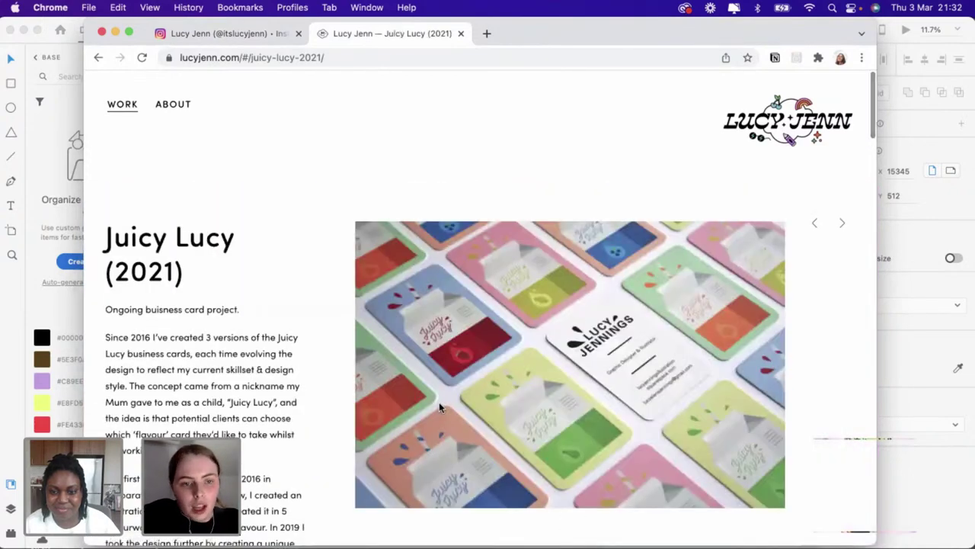
scroll(439, 407, "down", 5)
scroll(440, 406, "up", 3)
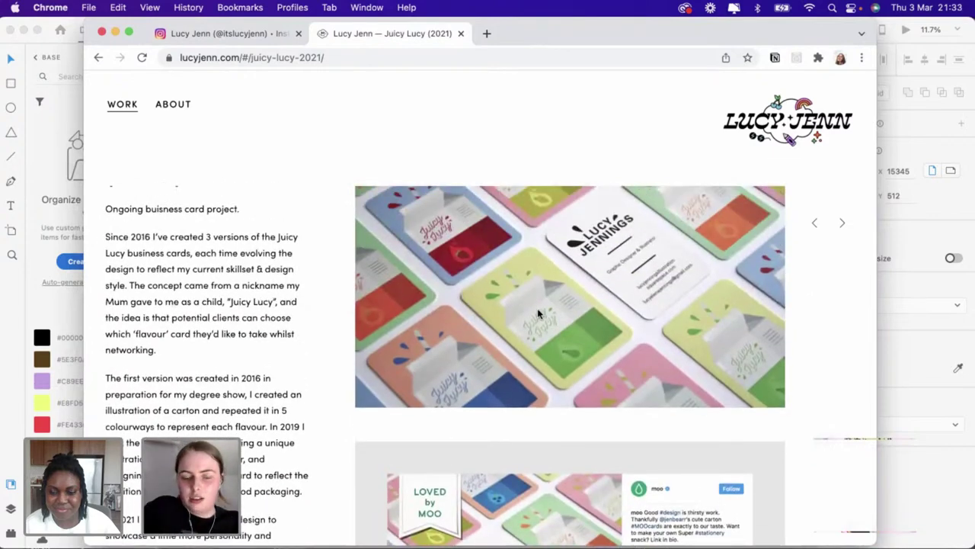
scroll(538, 312, "up", 2)
scroll(538, 312, "up", 2)
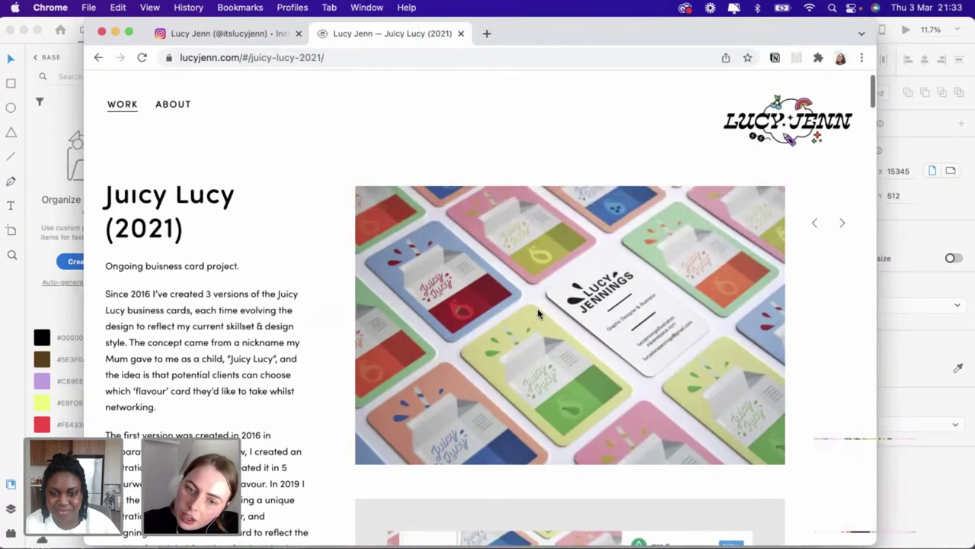
scroll(538, 312, "down", 4)
scroll(537, 308, "down", 7)
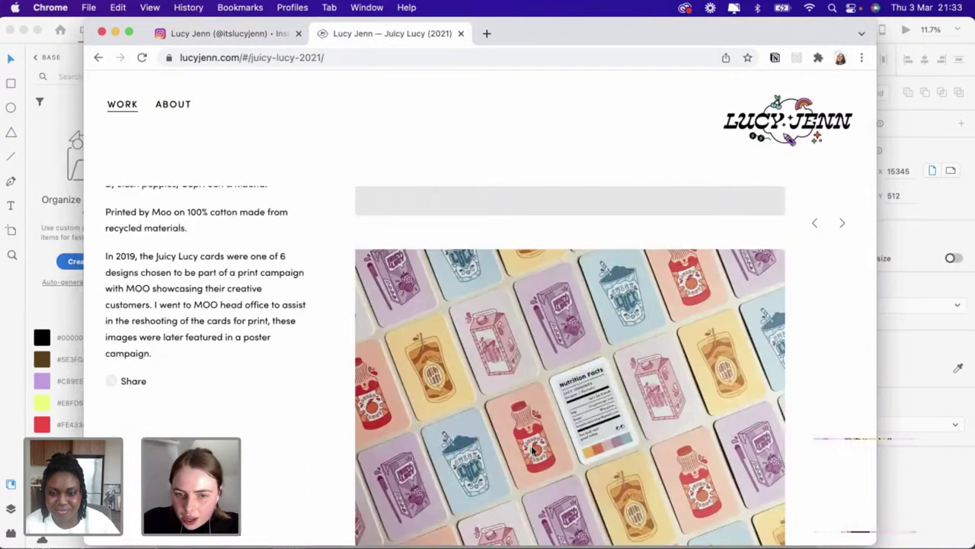
scroll(558, 442, "down", 2)
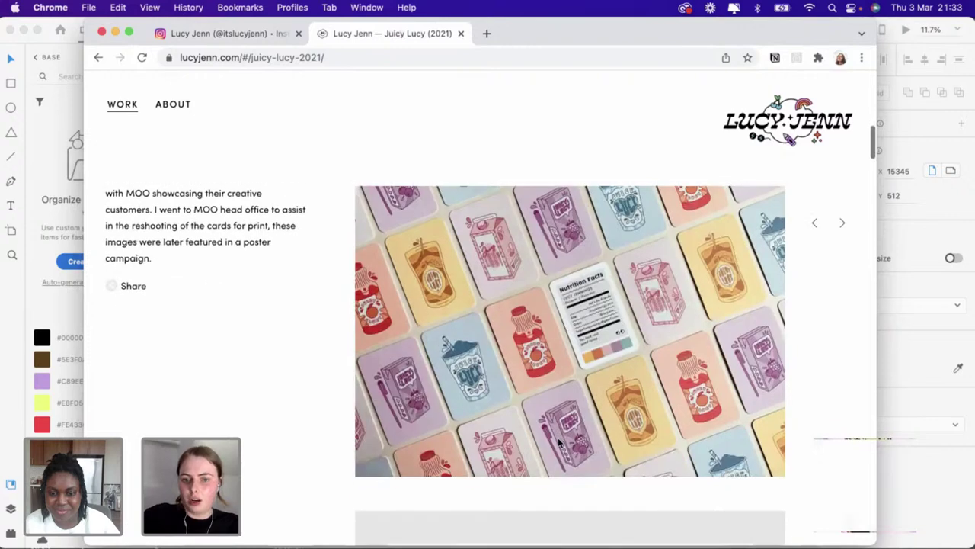
scroll(612, 323, "up", 3)
scroll(612, 323, "up", 2)
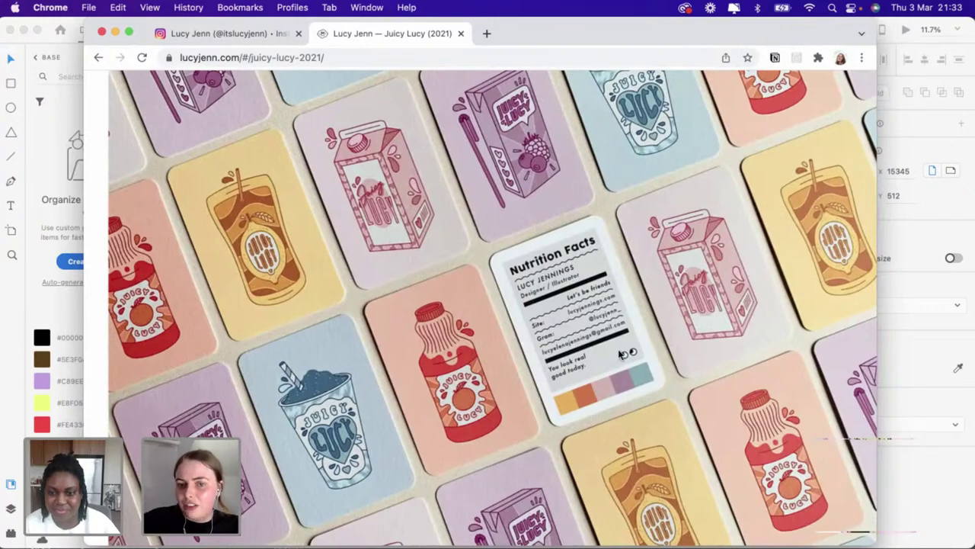
scroll(621, 353, "down", 2)
scroll(619, 355, "down", 5)
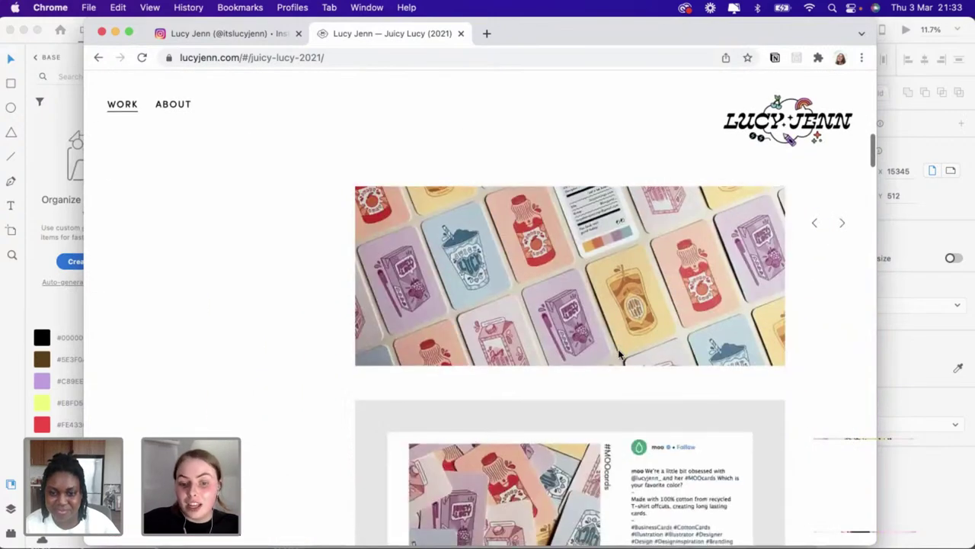
scroll(618, 355, "down", 3)
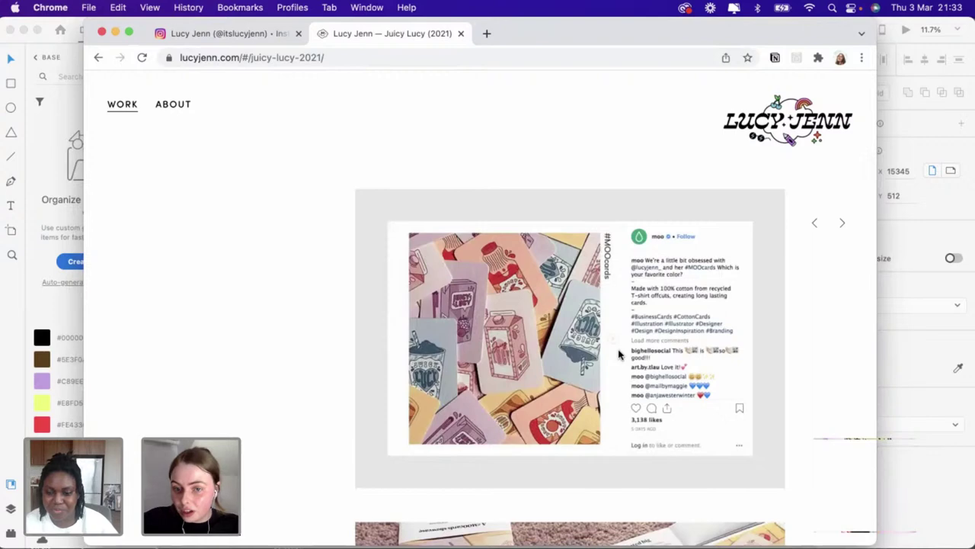
scroll(619, 355, "down", 4)
scroll(619, 352, "down", 6)
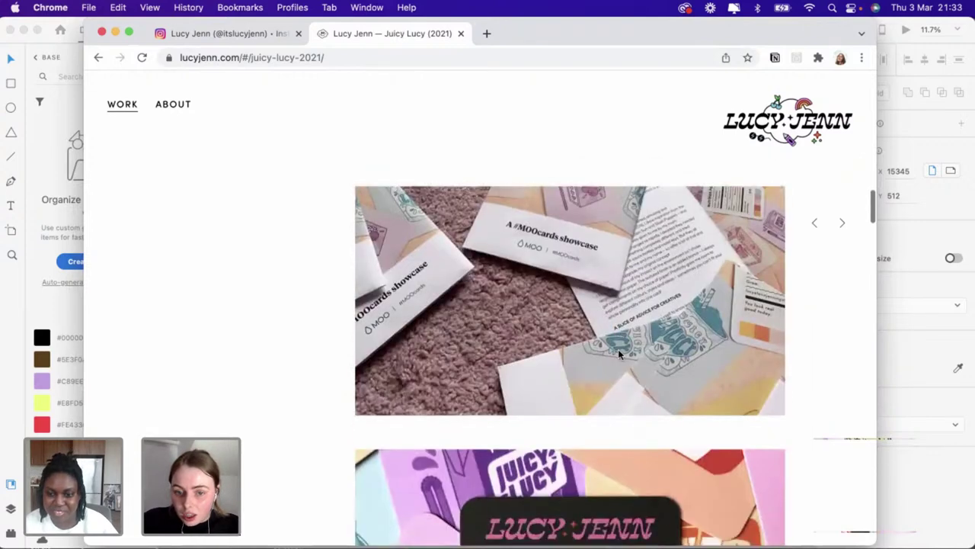
scroll(618, 354, "down", 3)
scroll(618, 354, "up", 10)
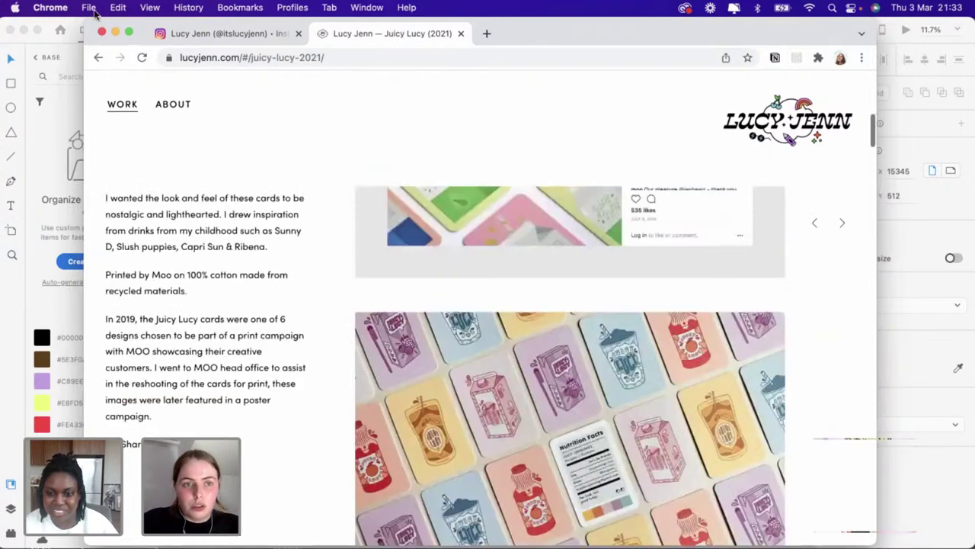
left_click(102, 60)
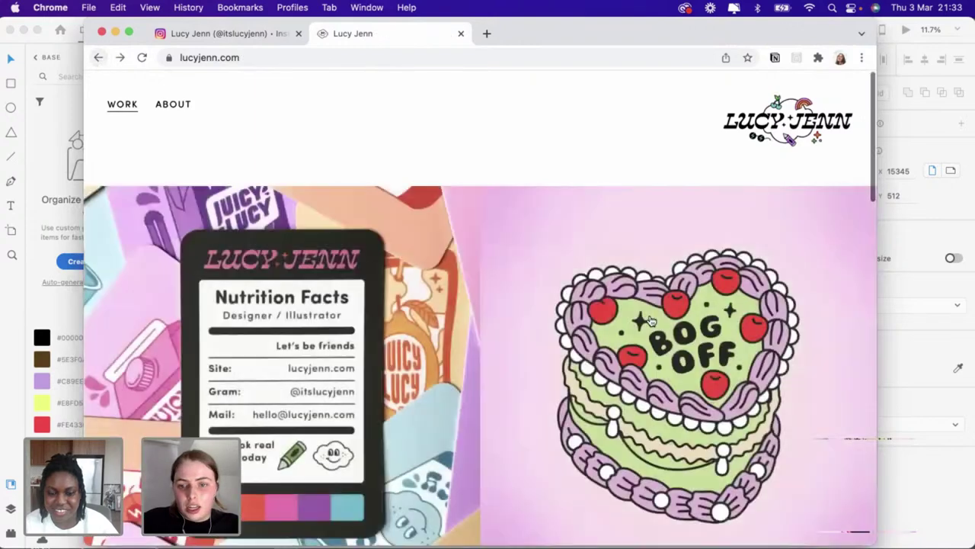
Open the Illustration (2019-21) project and browse its first illustrations, advancing the gallery once
left_click(638, 329)
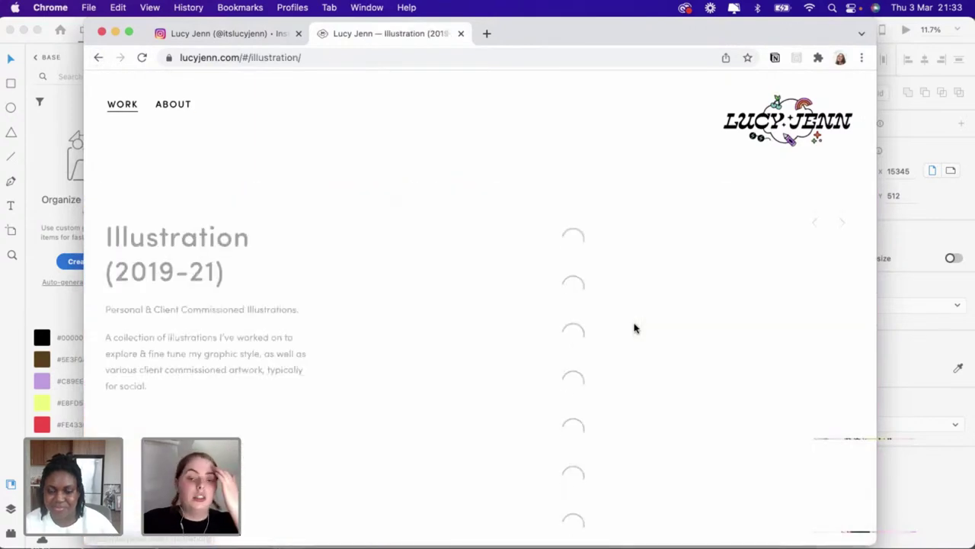
scroll(638, 328, "down", 1)
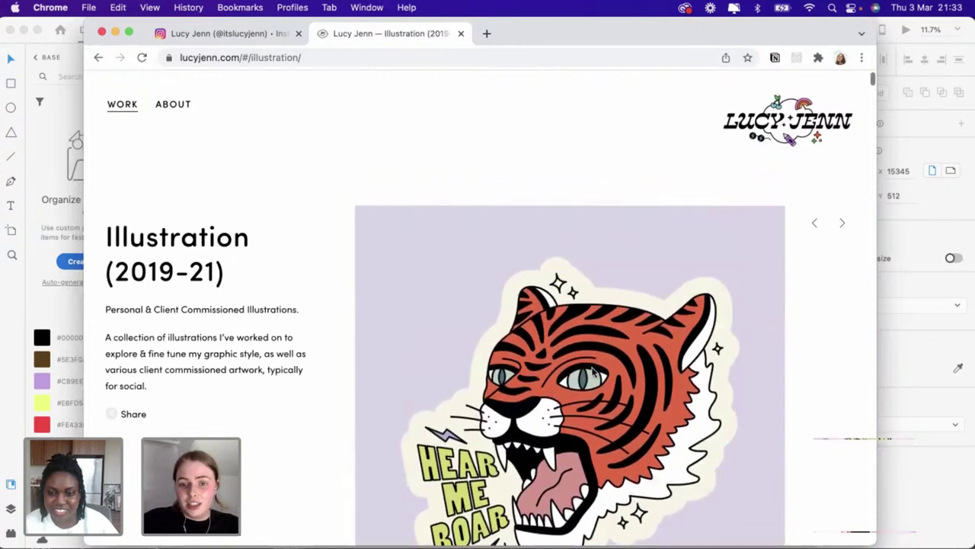
scroll(593, 371, "down", 2)
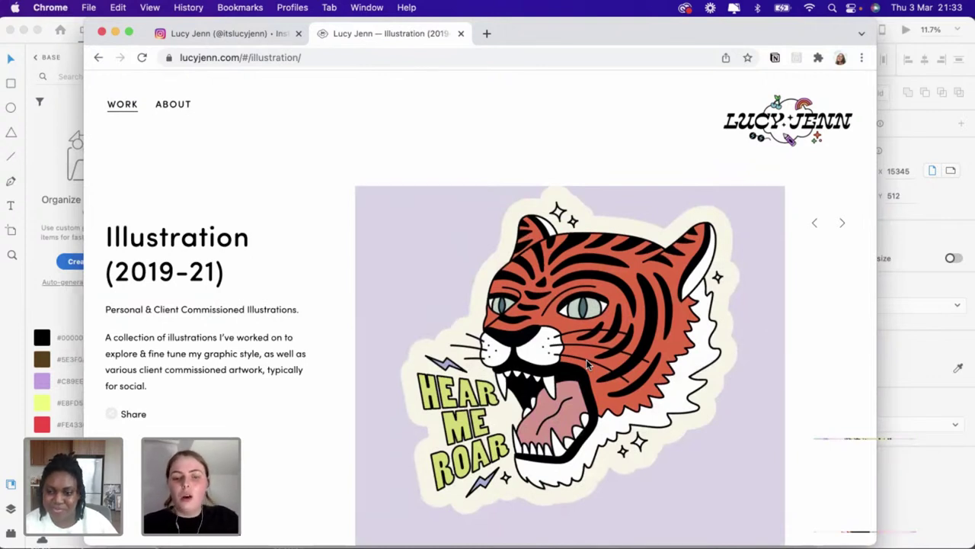
scroll(584, 355, "down", 2)
left_click(583, 350)
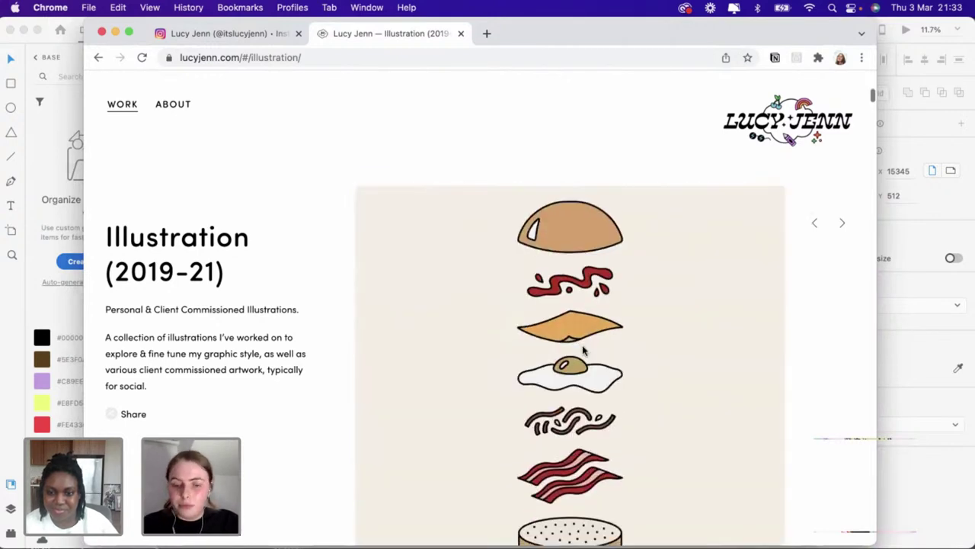
scroll(583, 350, "down", 5)
scroll(583, 350, "down", 10)
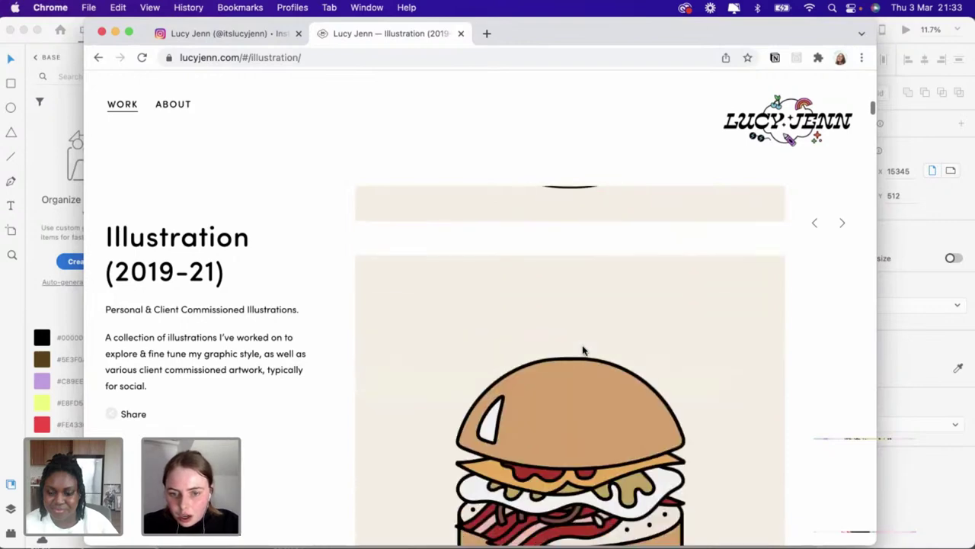
scroll(583, 349, "down", 1)
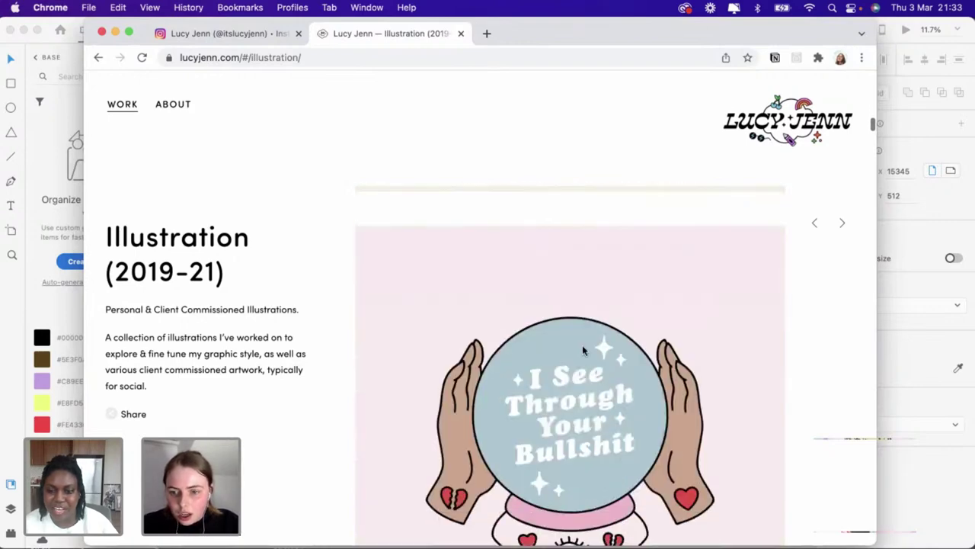
scroll(583, 349, "up", 5)
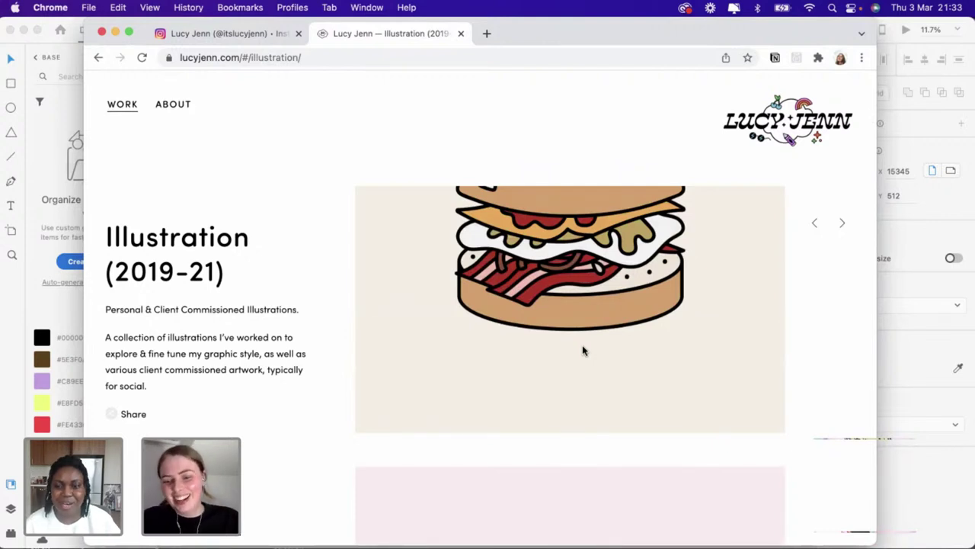
scroll(583, 350, "down", 5)
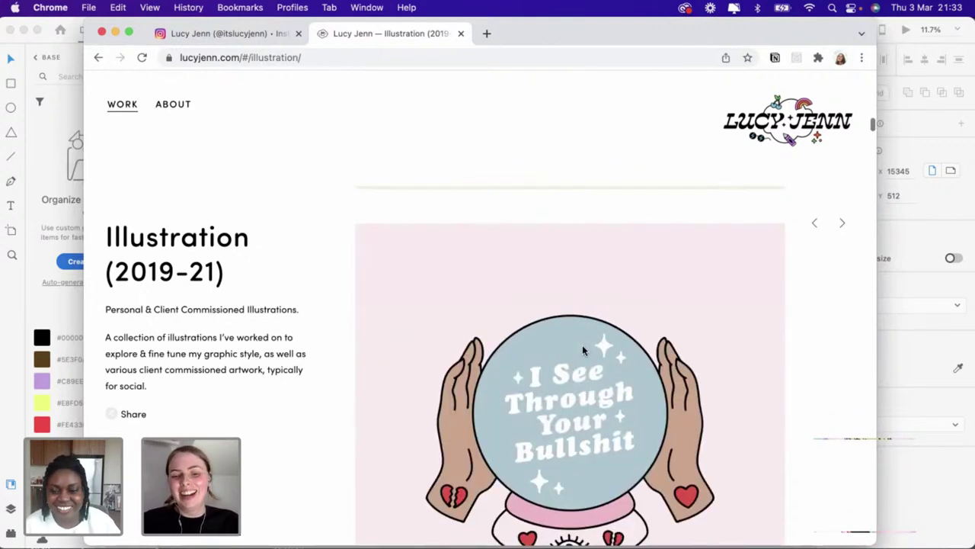
scroll(582, 345, "down", 10)
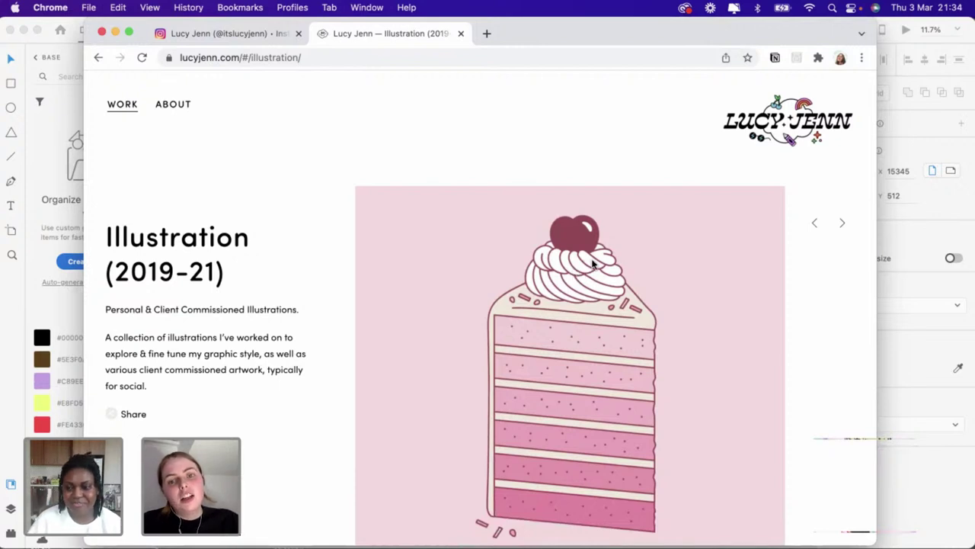
Scroll past the boba, Powerpuff-style and bagel pieces to the heart-and-boxes illustration, then return to the work overview
scroll(593, 263, "down", 5)
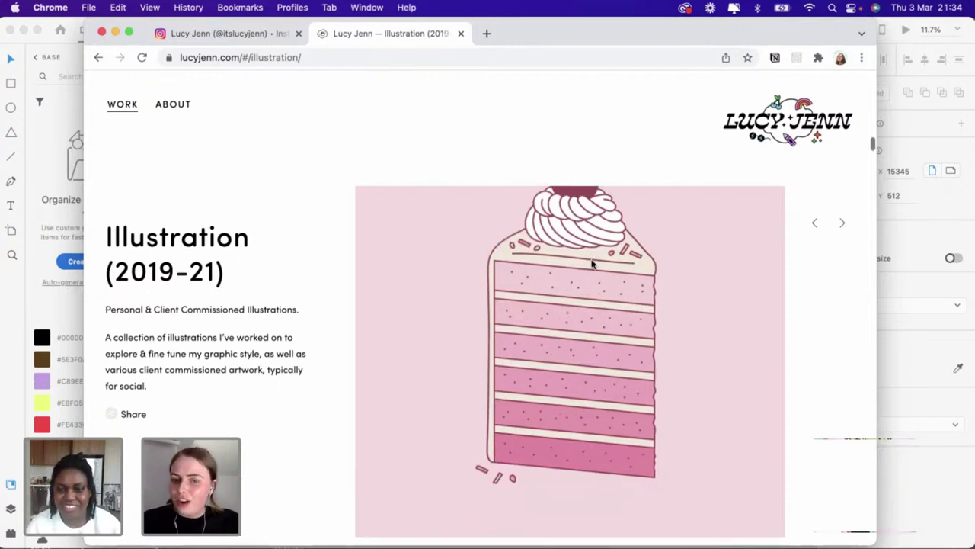
scroll(593, 263, "down", 6)
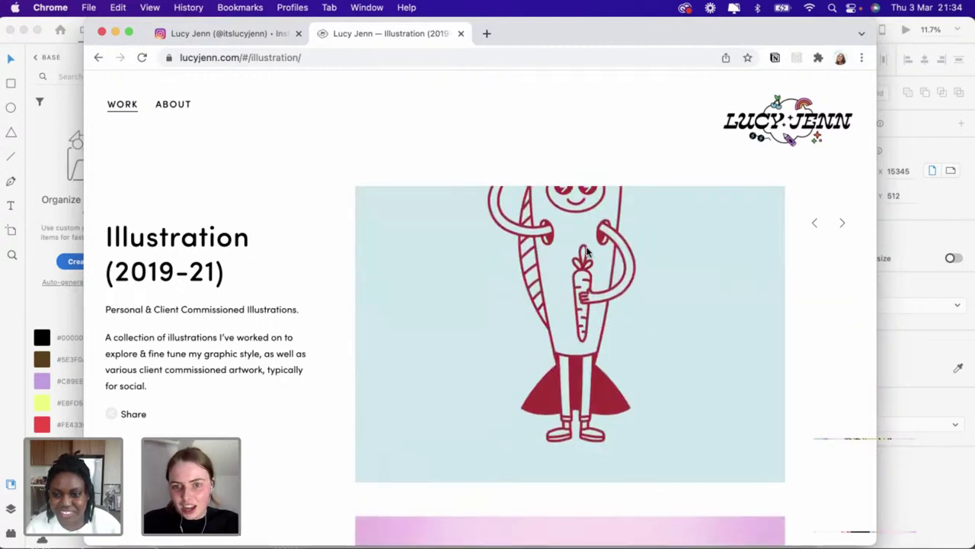
scroll(587, 252, "down", 10)
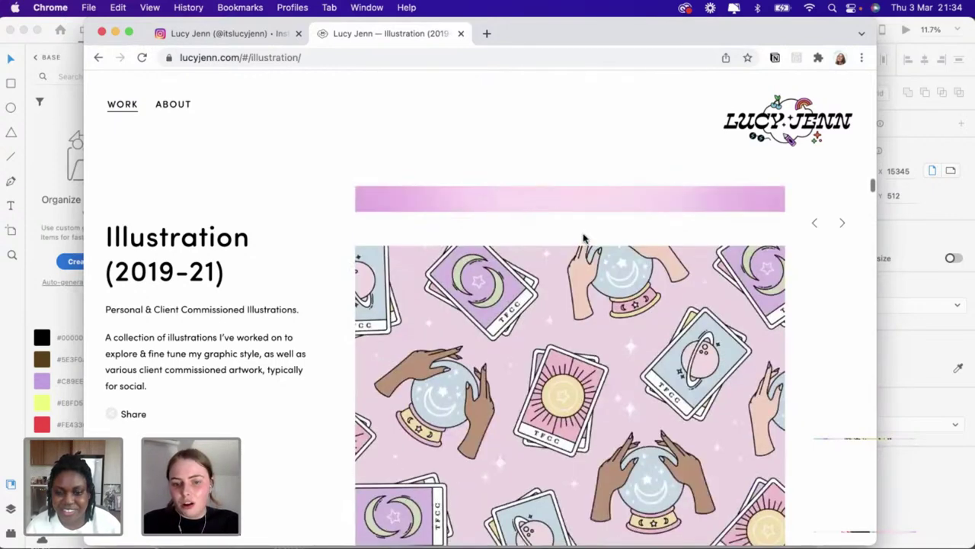
scroll(583, 239, "down", 12)
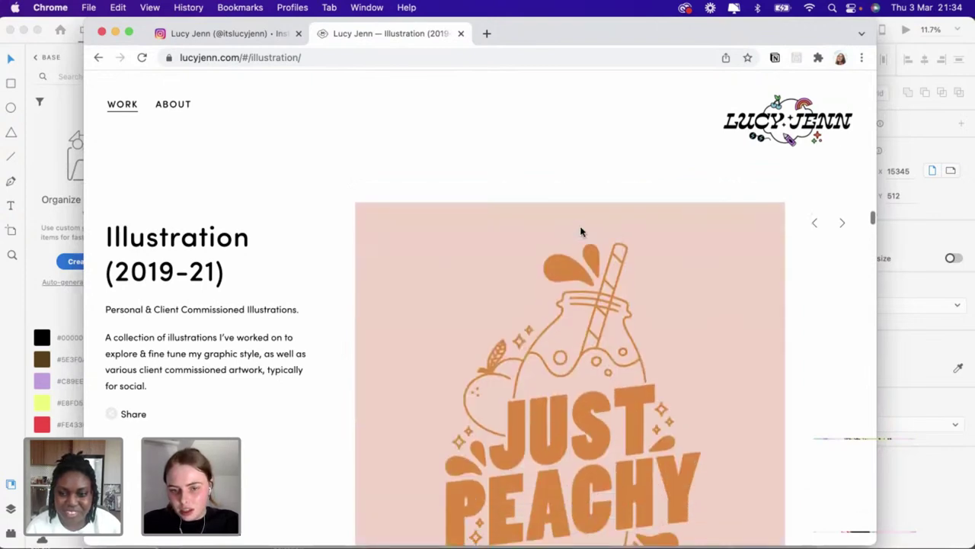
scroll(580, 230, "down", 5)
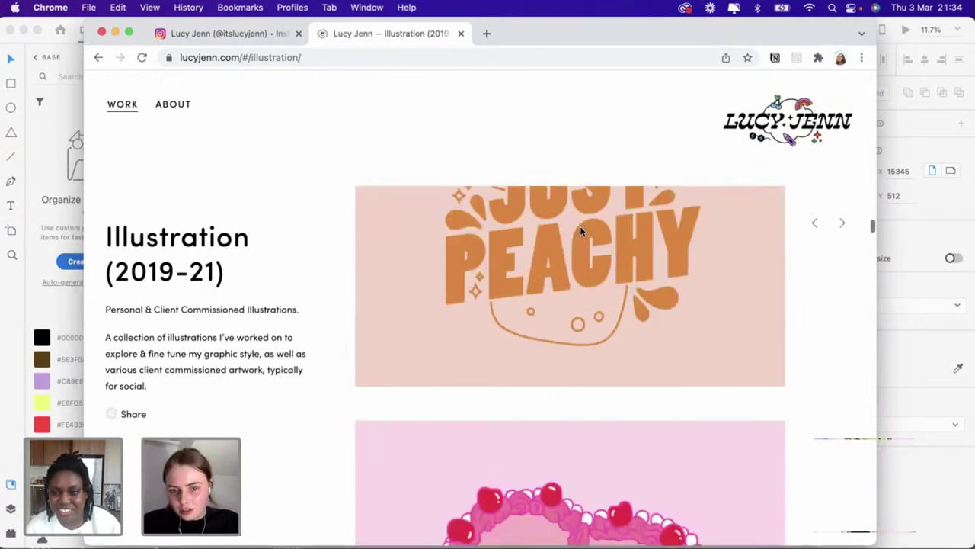
scroll(580, 231, "down", 6)
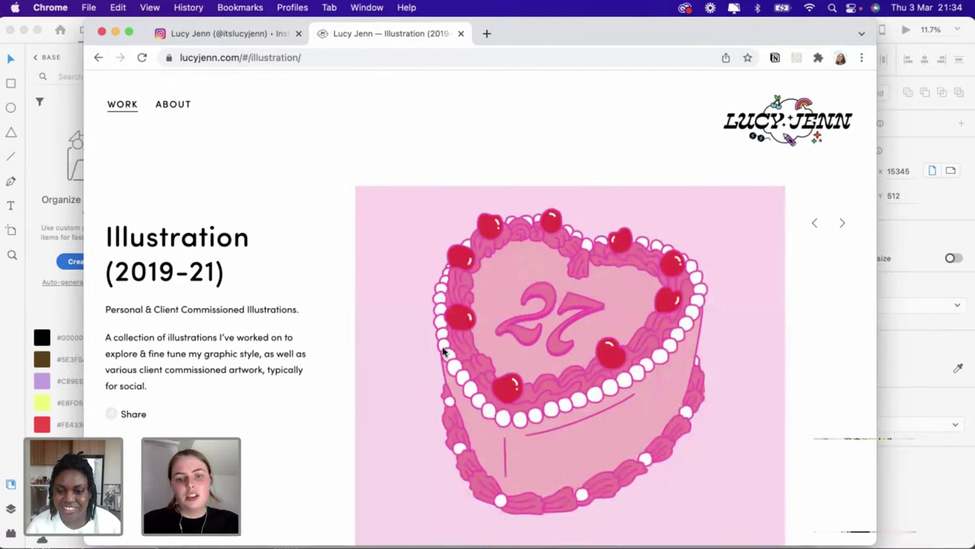
scroll(569, 333, "down", 8)
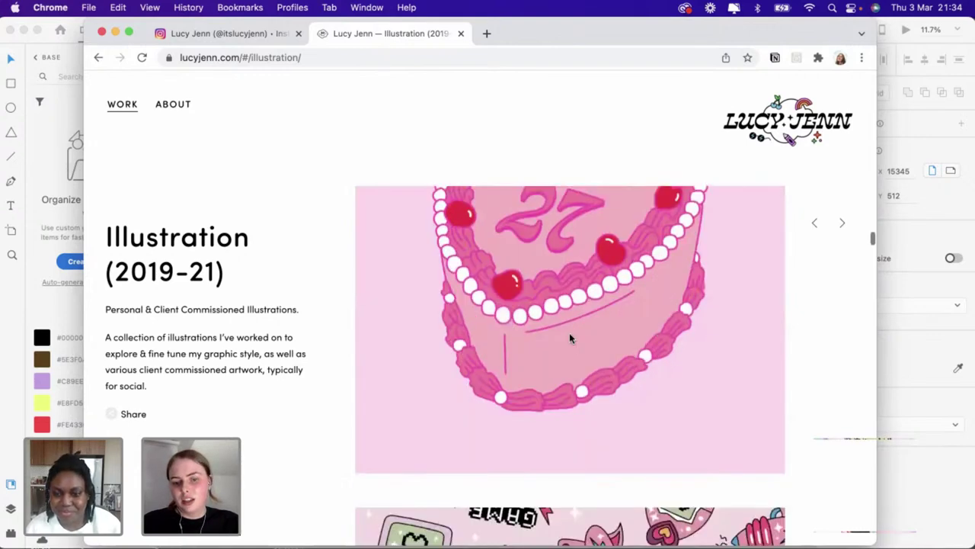
scroll(572, 337, "down", 2)
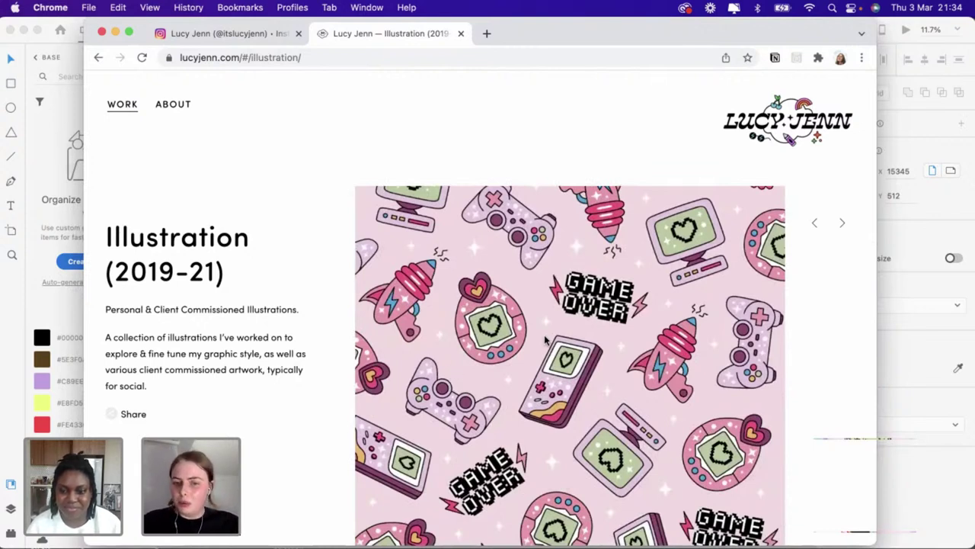
scroll(544, 339, "down", 10)
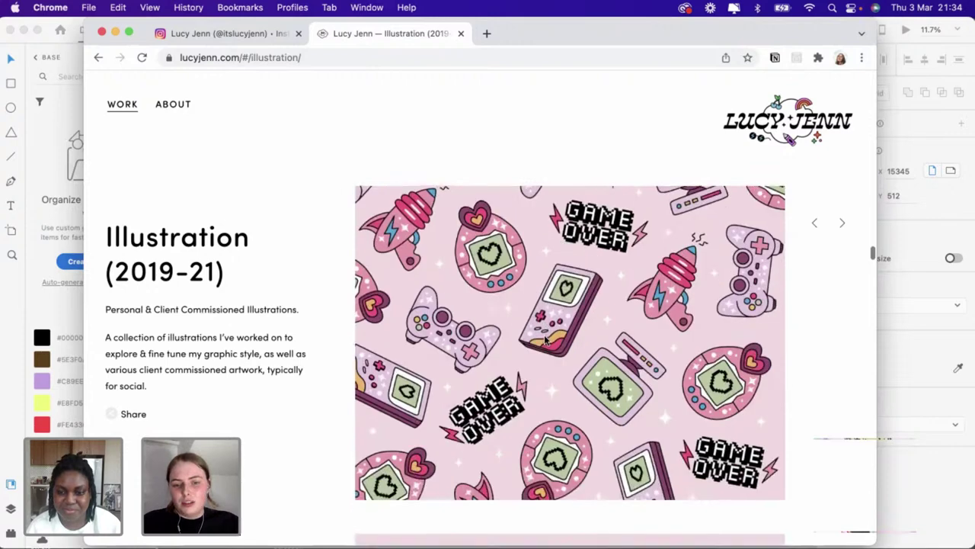
scroll(544, 340, "down", 6)
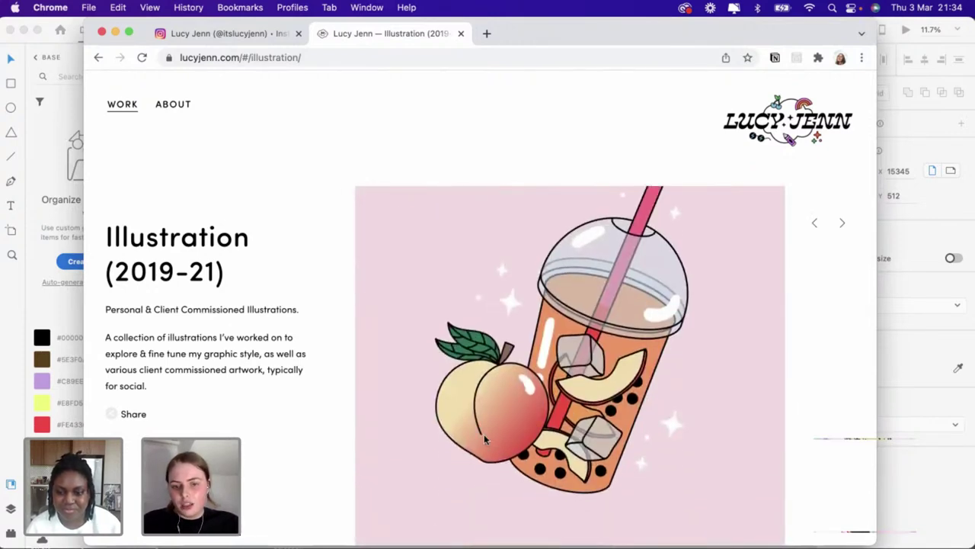
scroll(494, 450, "down", 2)
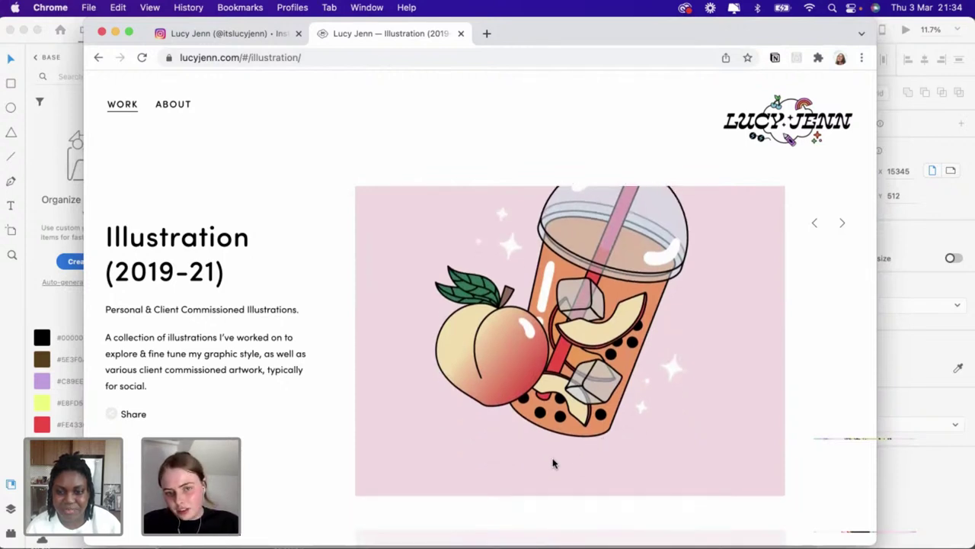
scroll(550, 457, "down", 10)
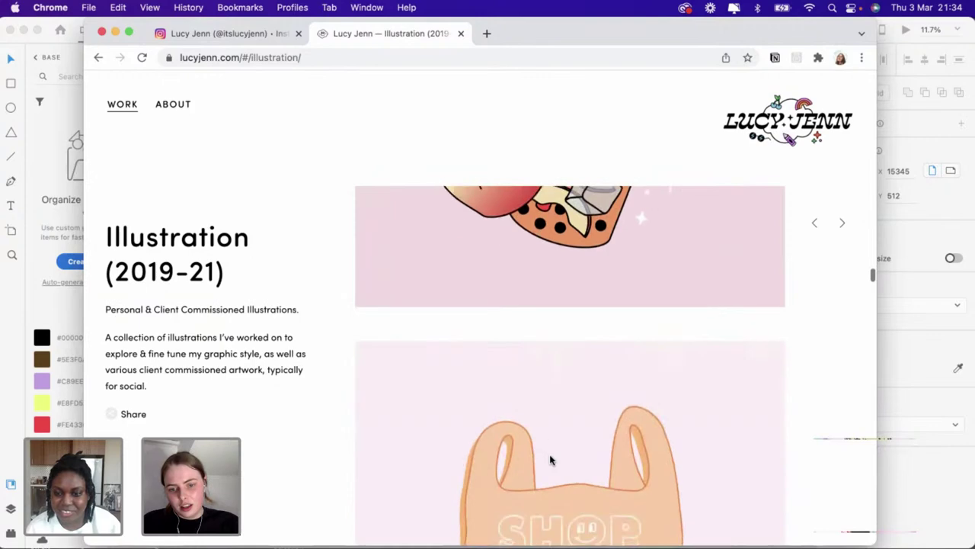
scroll(550, 455, "down", 10)
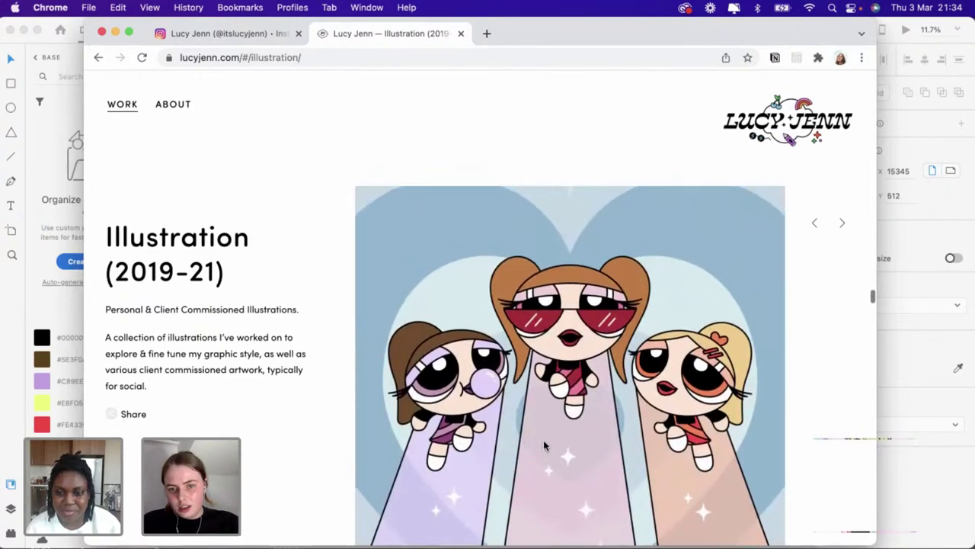
scroll(544, 444, "down", 2)
scroll(544, 445, "down", 10)
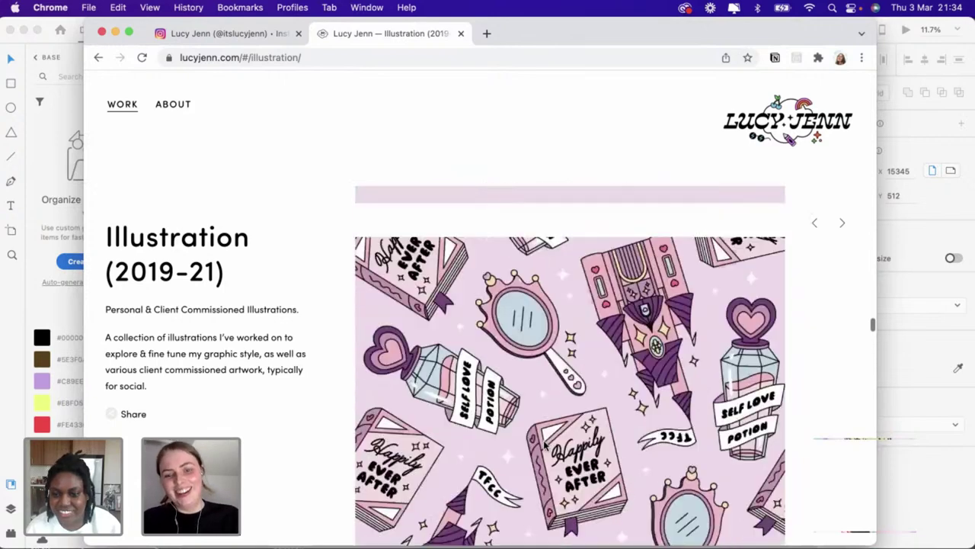
scroll(544, 446, "down", 5)
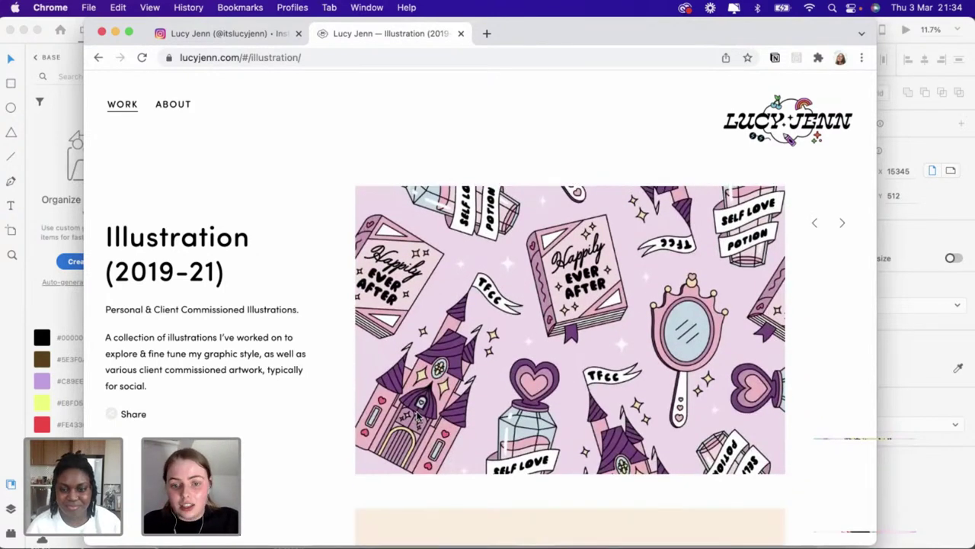
scroll(418, 415, "down", 10)
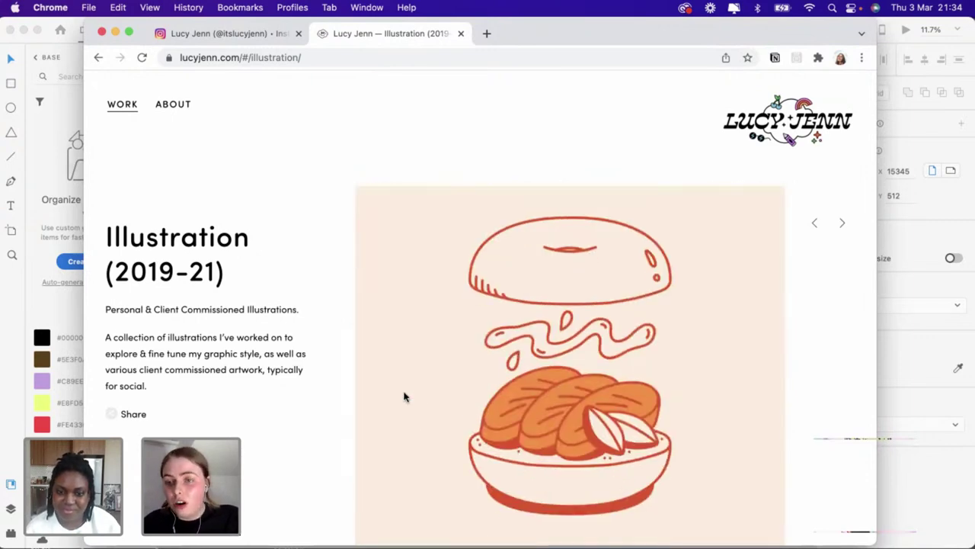
scroll(403, 396, "down", 3)
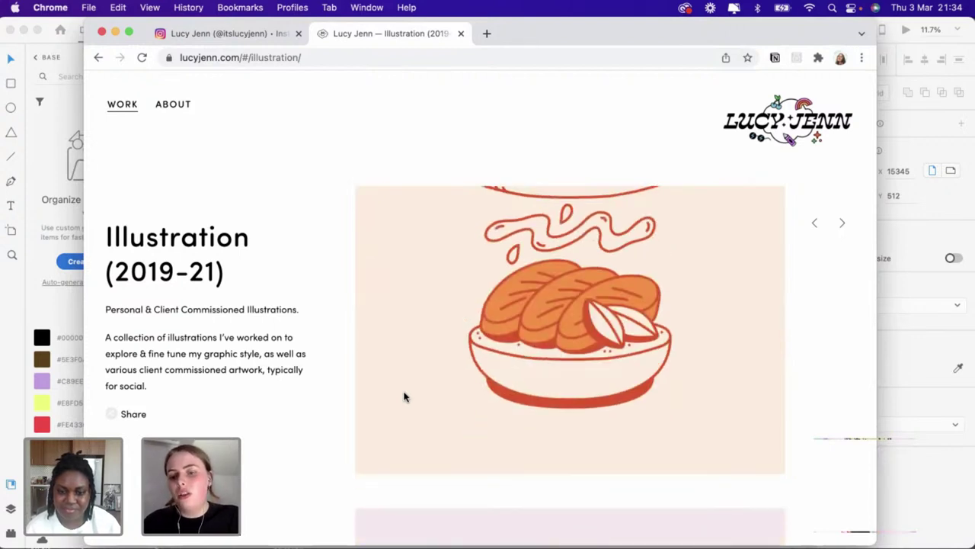
scroll(404, 396, "down", 5)
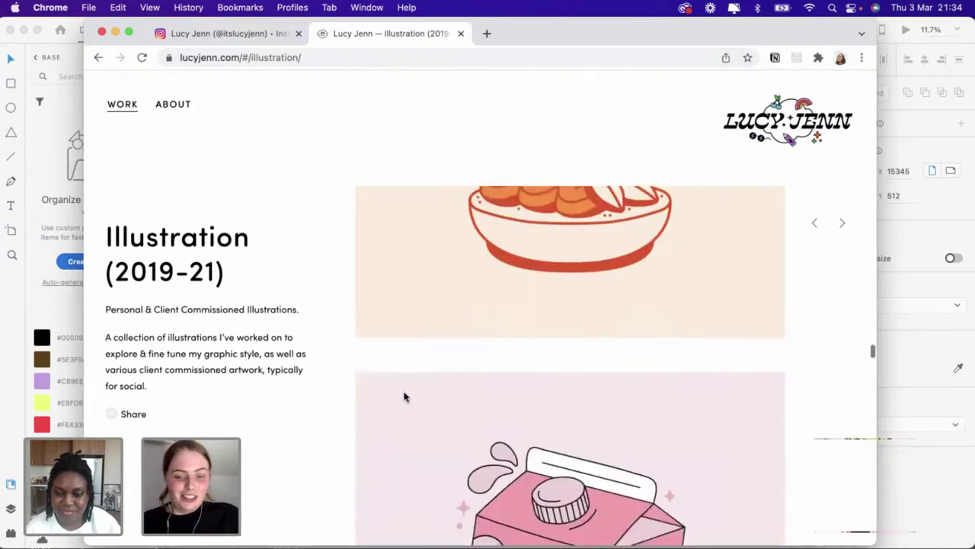
scroll(403, 397, "down", 10)
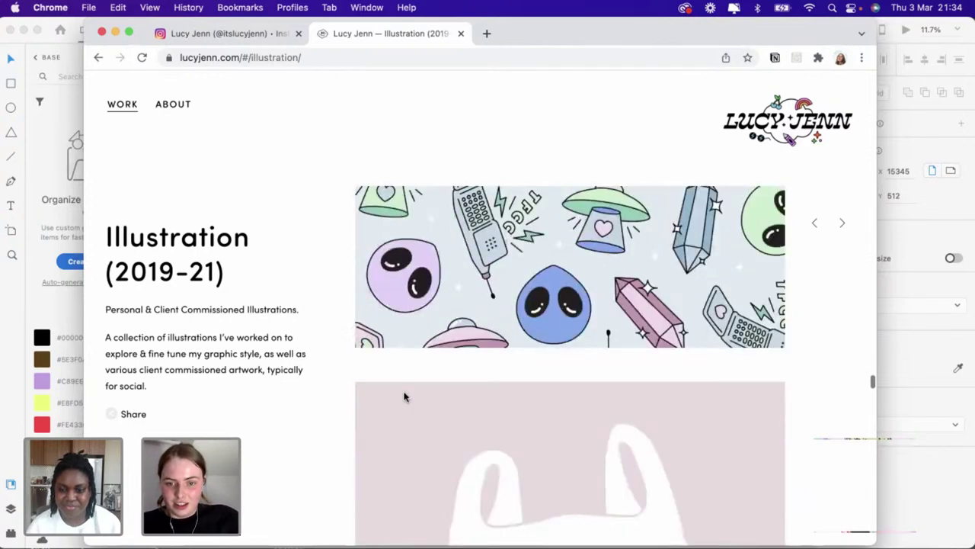
scroll(404, 397, "down", 8)
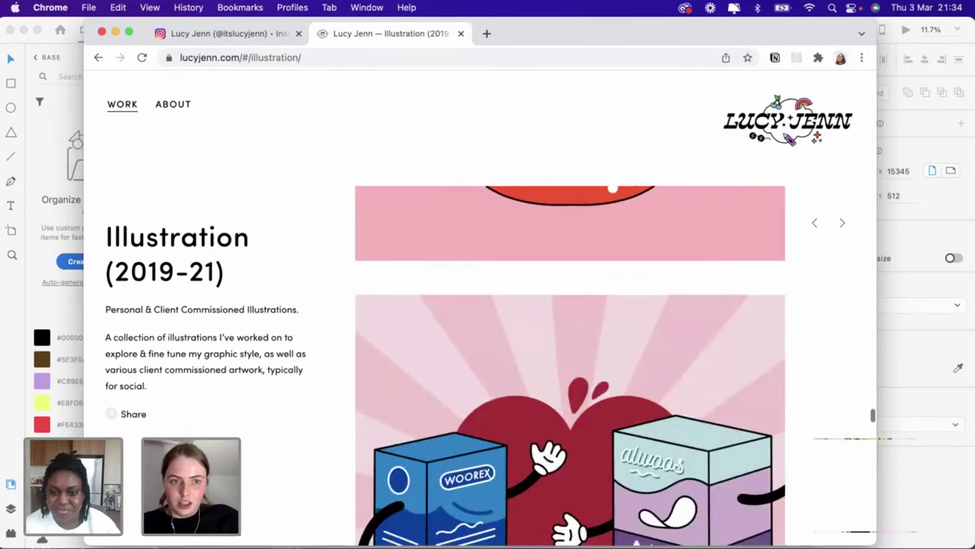
left_click(120, 107)
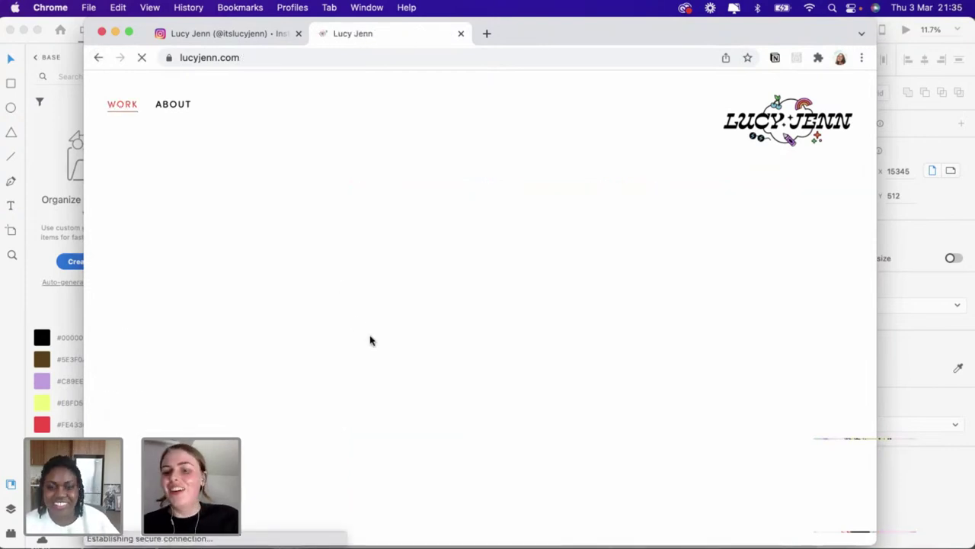
Scroll the portfolio home page and open the Logos (2019-21) project
scroll(427, 344, "down", 8)
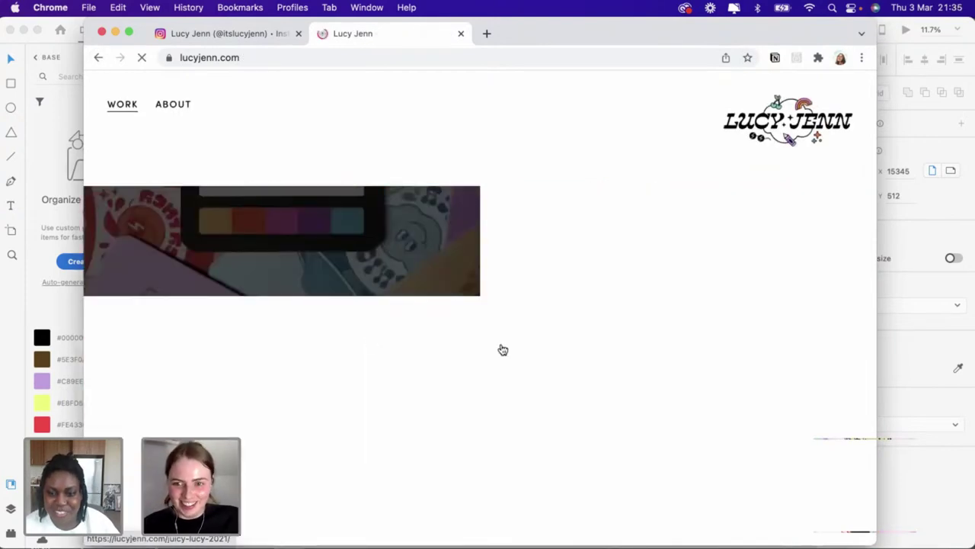
scroll(816, 348, "up", 2)
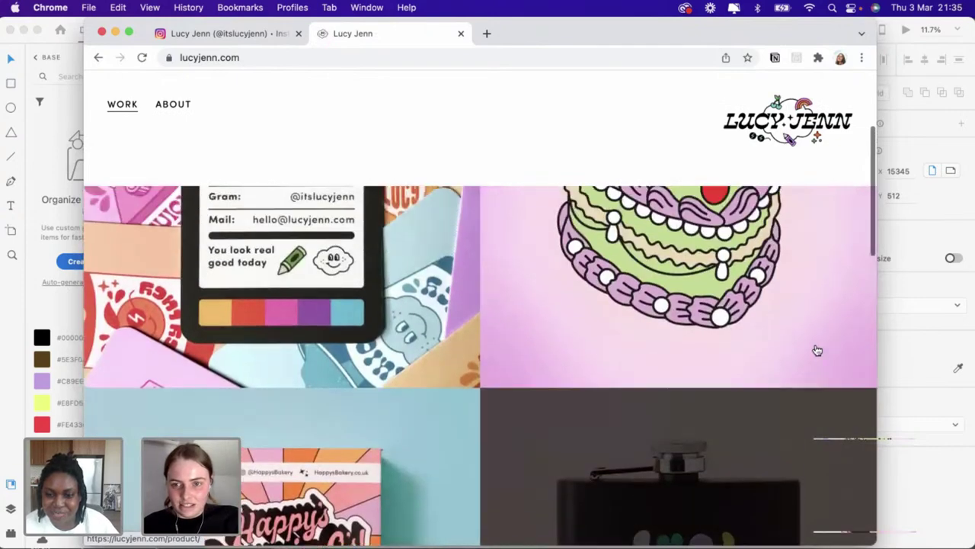
scroll(817, 350, "down", 3)
scroll(817, 350, "down", 4)
scroll(817, 349, "up", 2)
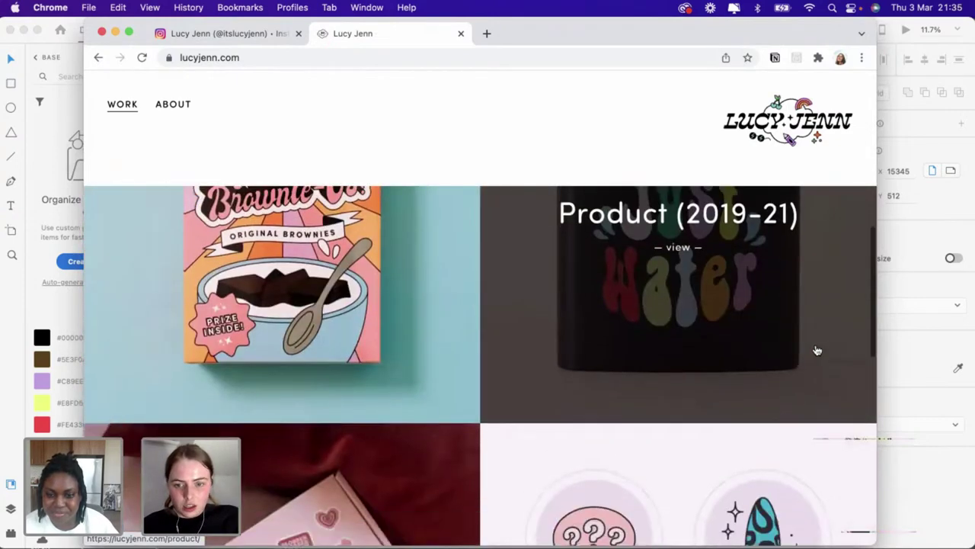
scroll(817, 350, "down", 3)
scroll(817, 349, "down", 3)
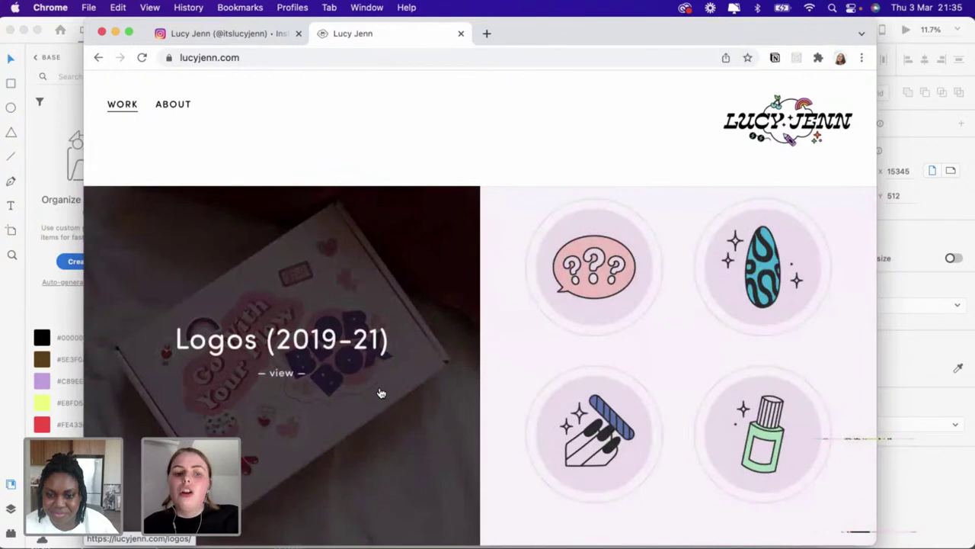
left_click(381, 392)
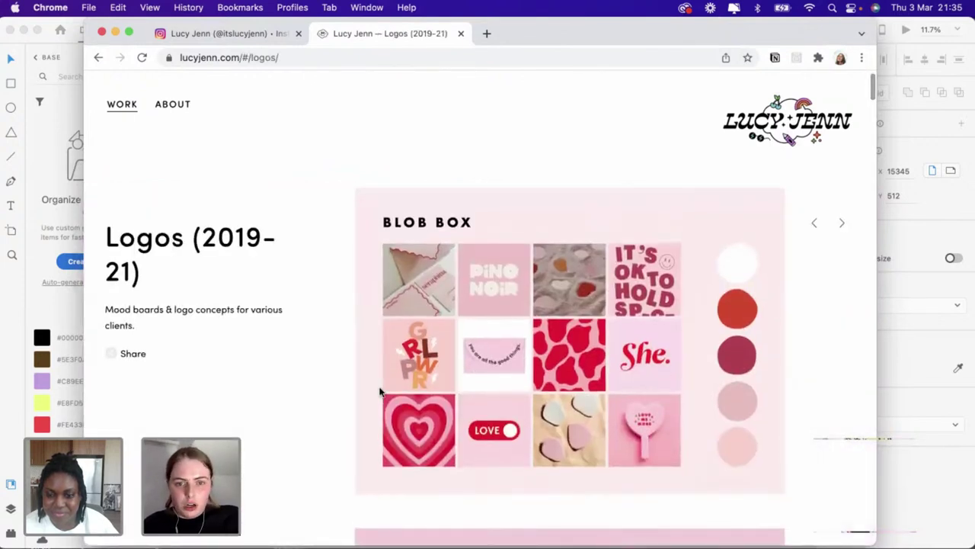
Scroll through the Logos gallery and open the Typography (2019-21) project
scroll(381, 392, "down", 5)
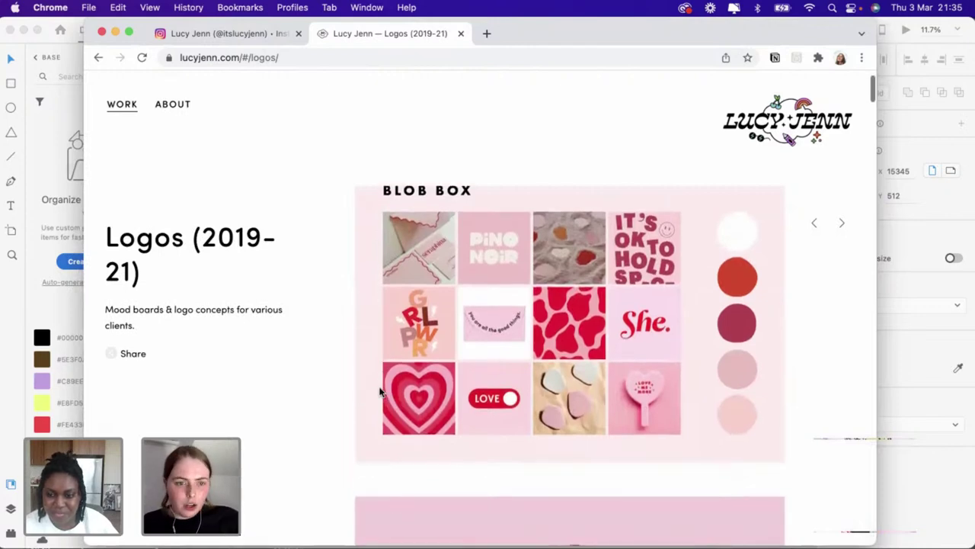
scroll(381, 392, "down", 9)
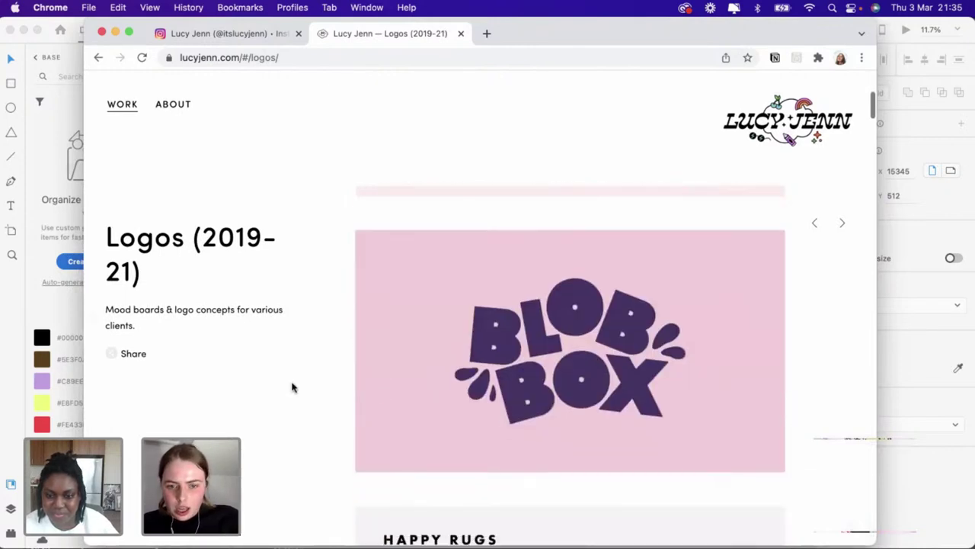
scroll(292, 388, "down", 5)
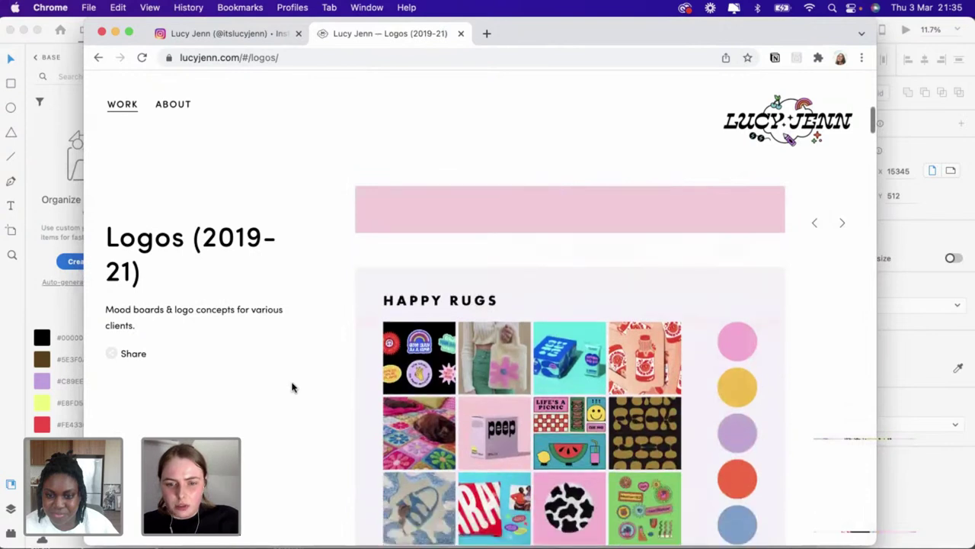
scroll(291, 387, "down", 1)
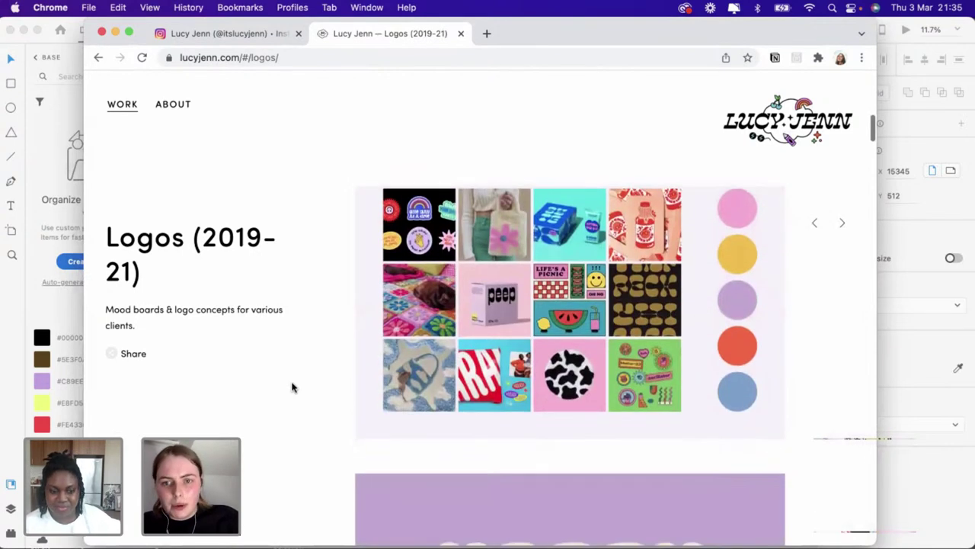
scroll(291, 387, "down", 7)
scroll(292, 387, "down", 4)
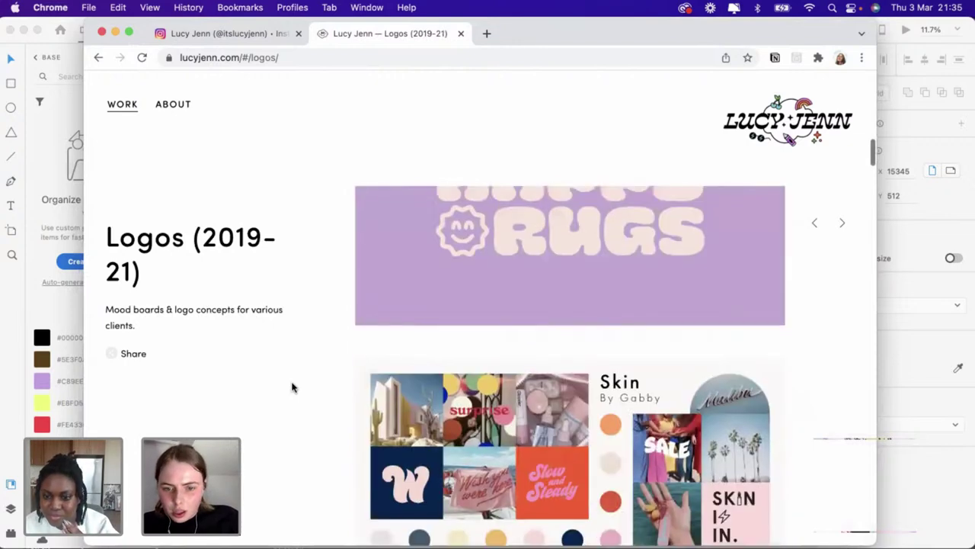
scroll(292, 387, "down", 8)
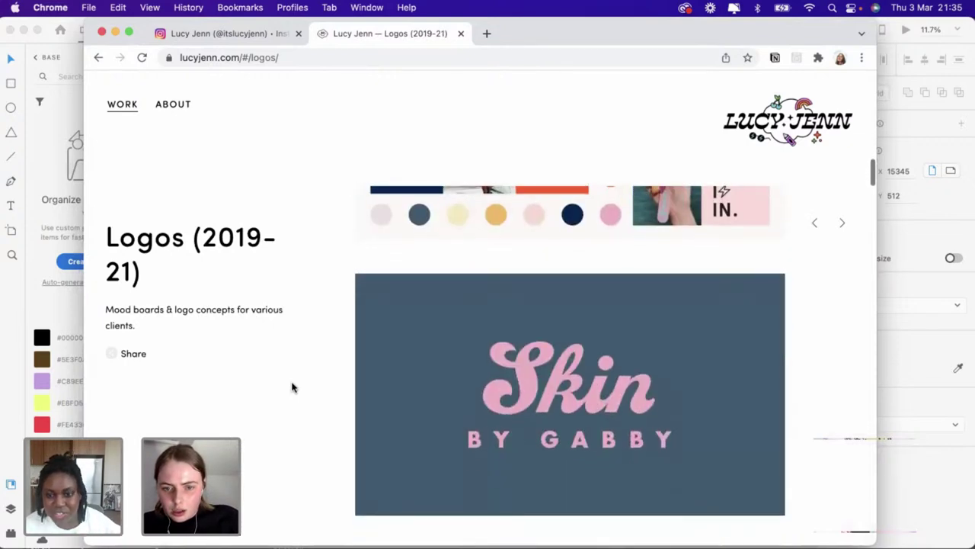
scroll(292, 387, "down", 3)
scroll(291, 387, "down", 5)
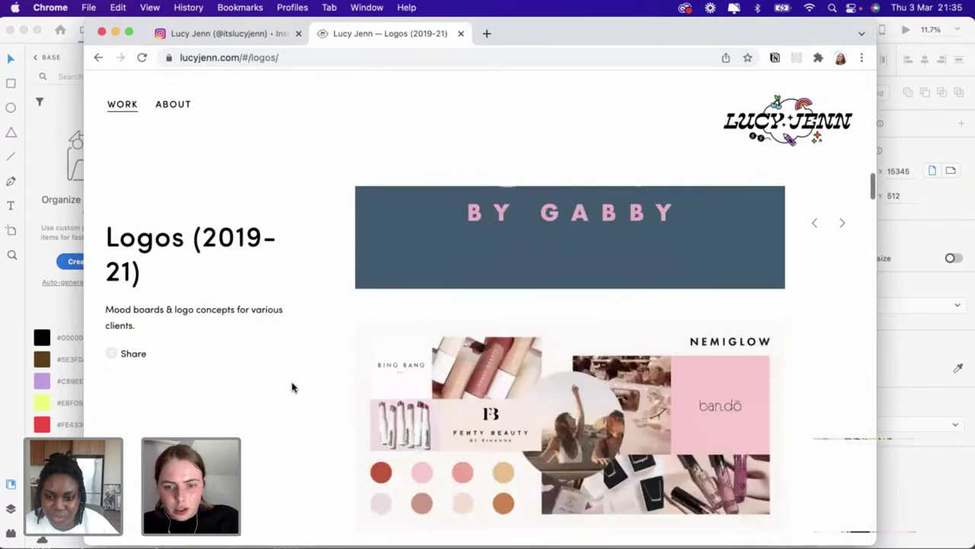
scroll(292, 387, "down", 2)
scroll(292, 387, "down", 3)
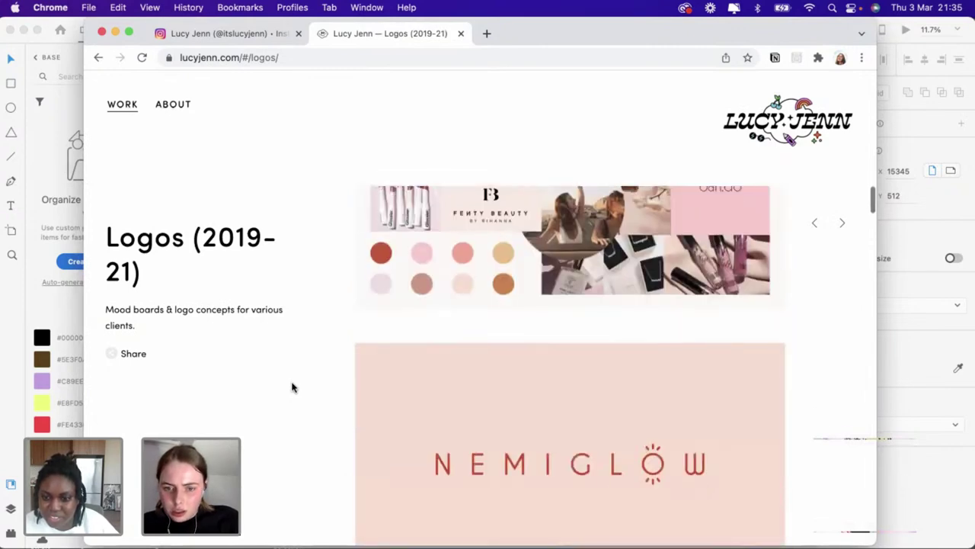
scroll(292, 387, "down", 9)
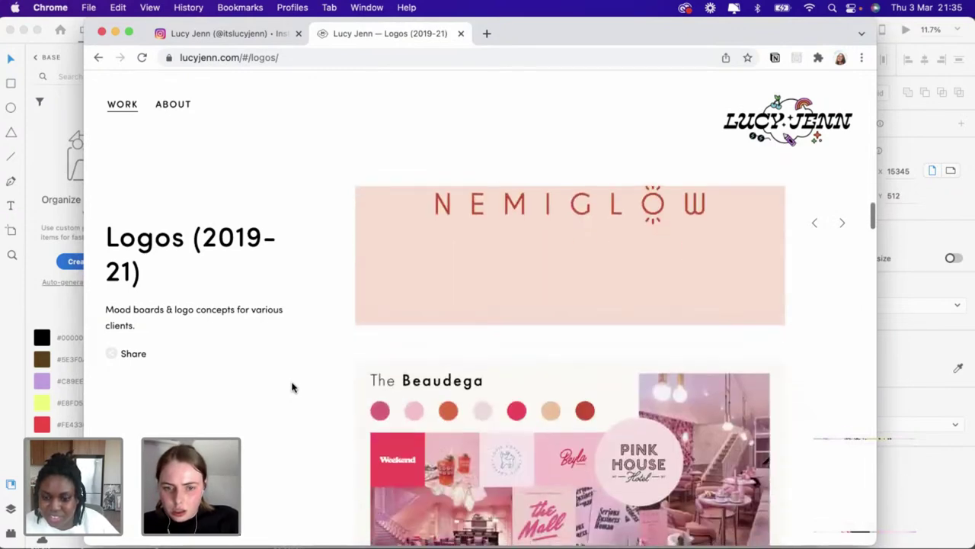
scroll(291, 387, "down", 6)
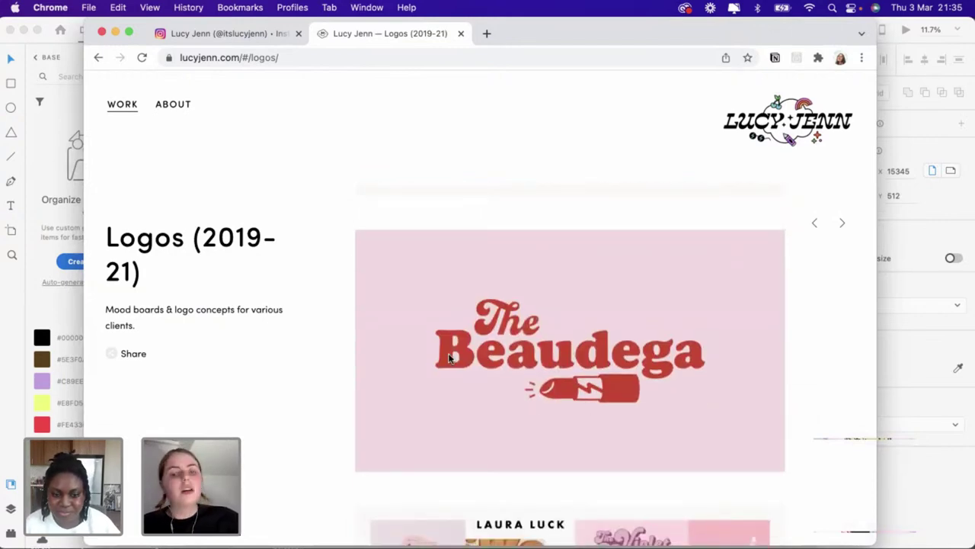
scroll(450, 358, "down", 11)
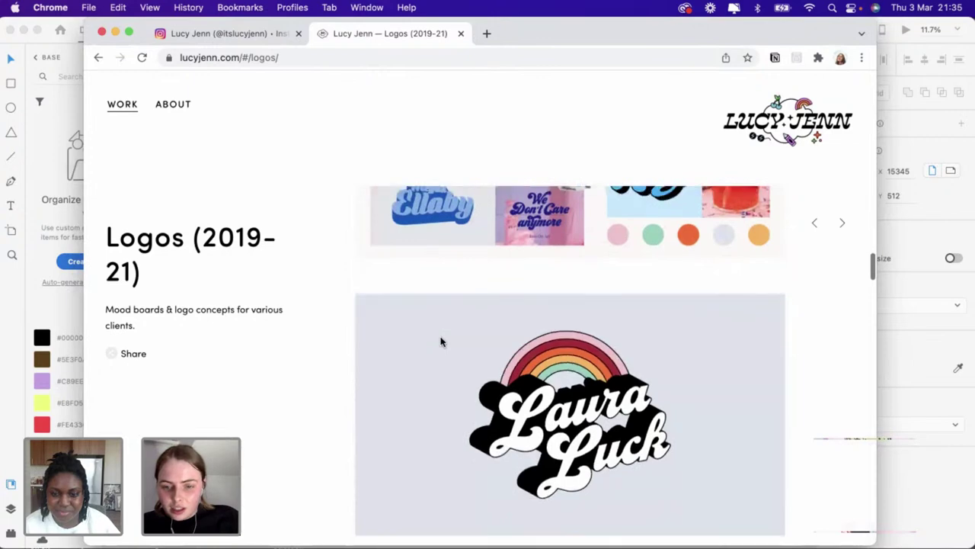
scroll(440, 340, "down", 8)
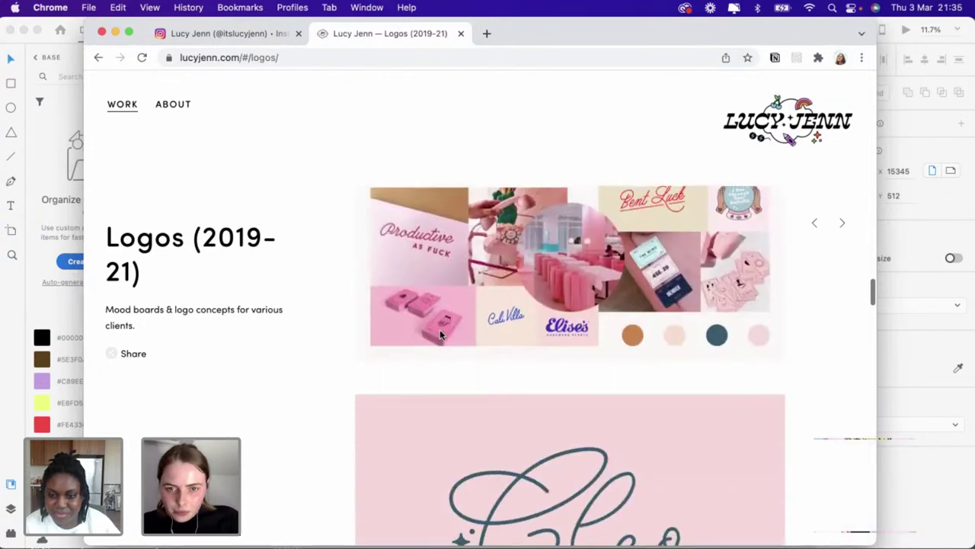
scroll(440, 329, "up", 1)
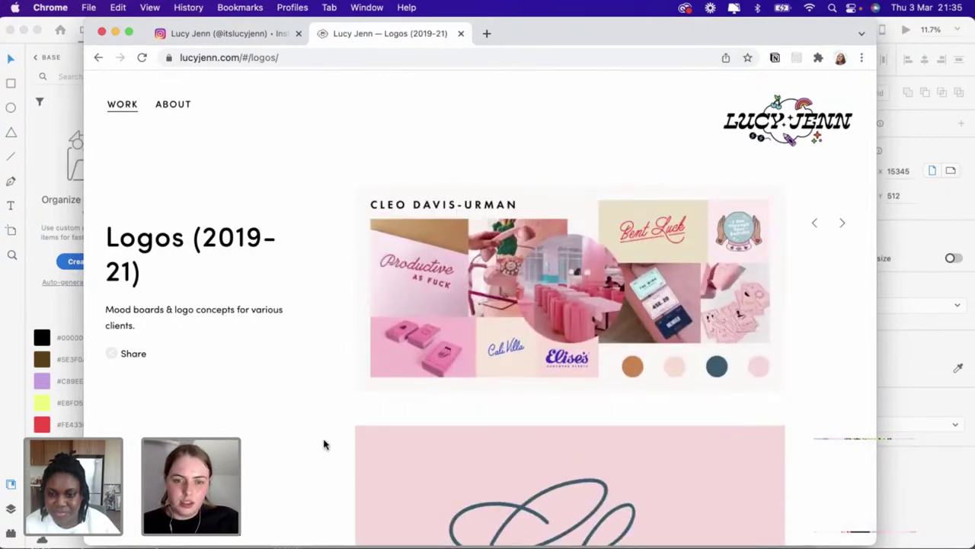
scroll(316, 422, "down", 8)
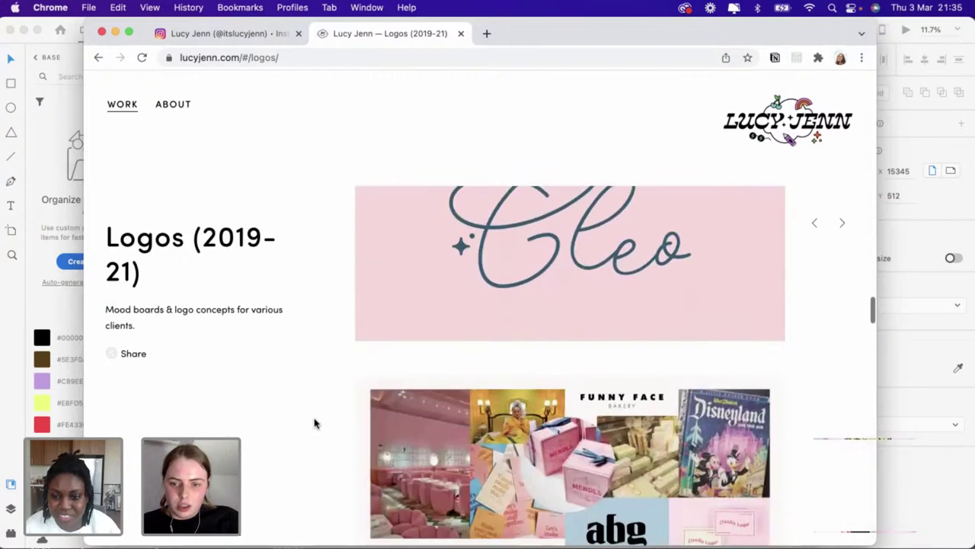
scroll(315, 422, "down", 10)
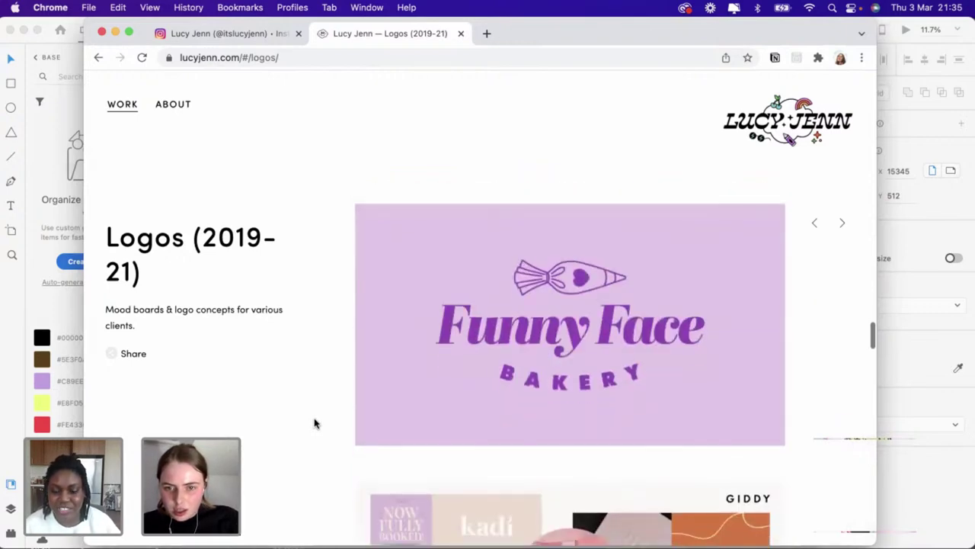
scroll(315, 422, "down", 8)
scroll(315, 422, "down", 5)
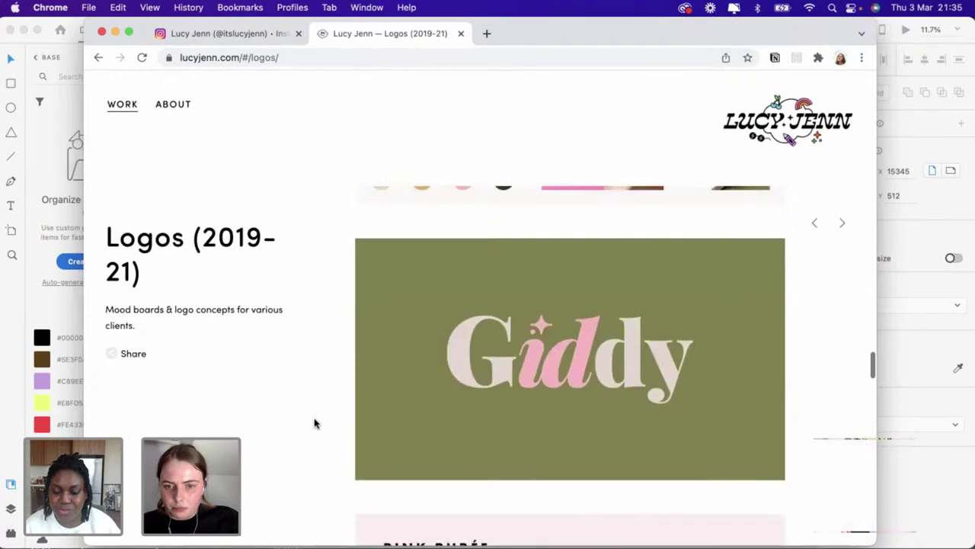
scroll(315, 422, "down", 15)
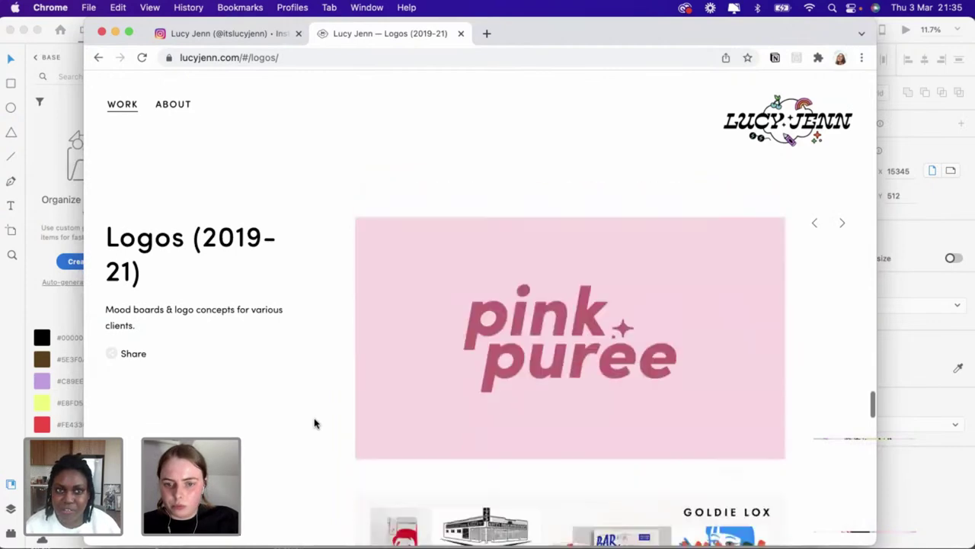
scroll(315, 424, "down", 15)
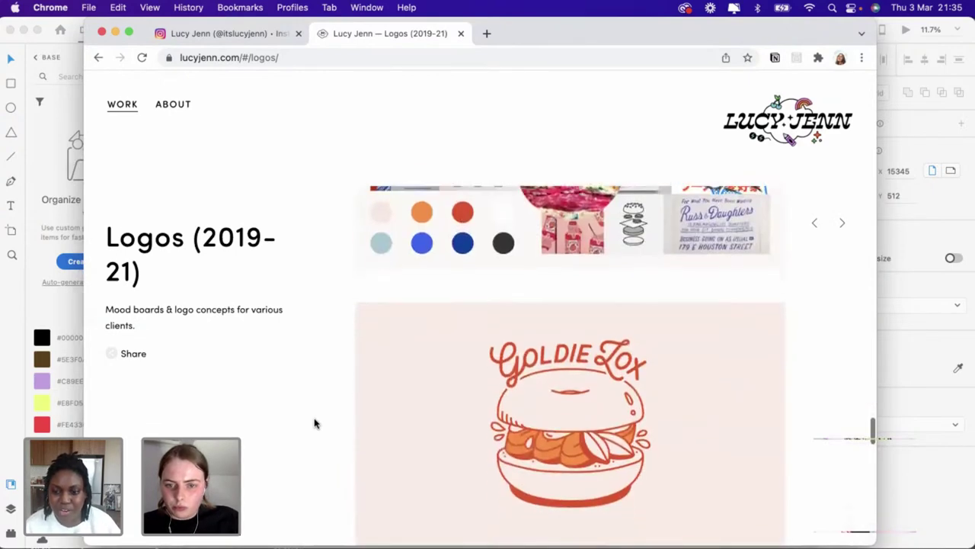
scroll(315, 423, "down", 15)
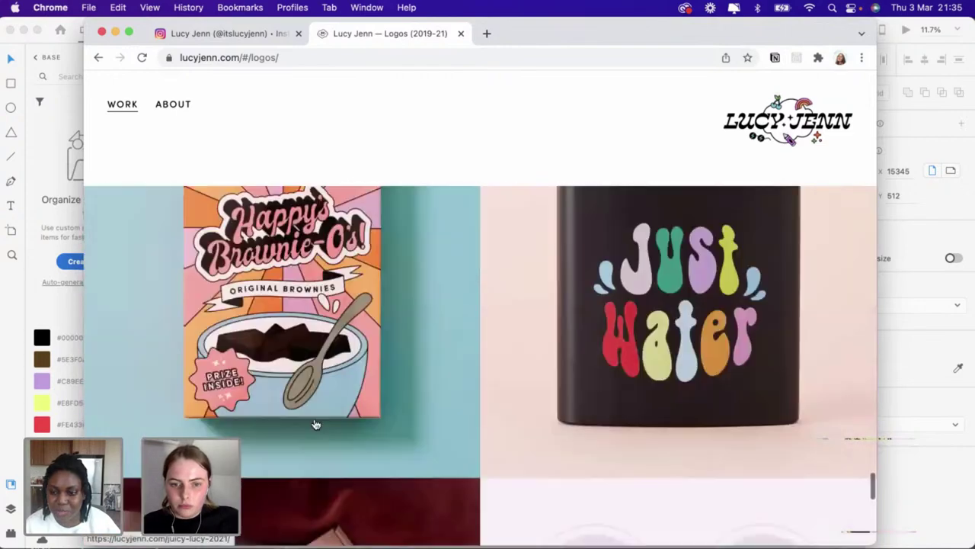
scroll(316, 424, "down", 2)
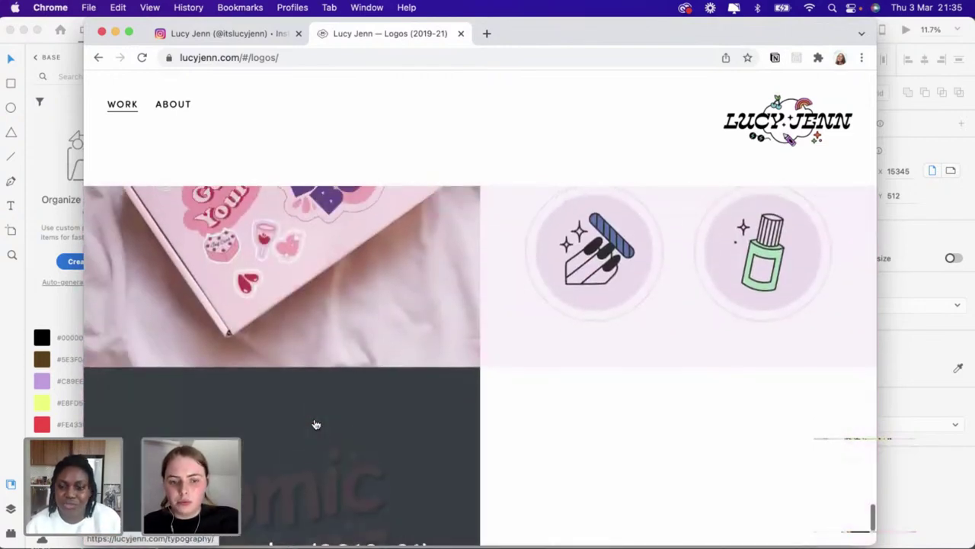
left_click(314, 431)
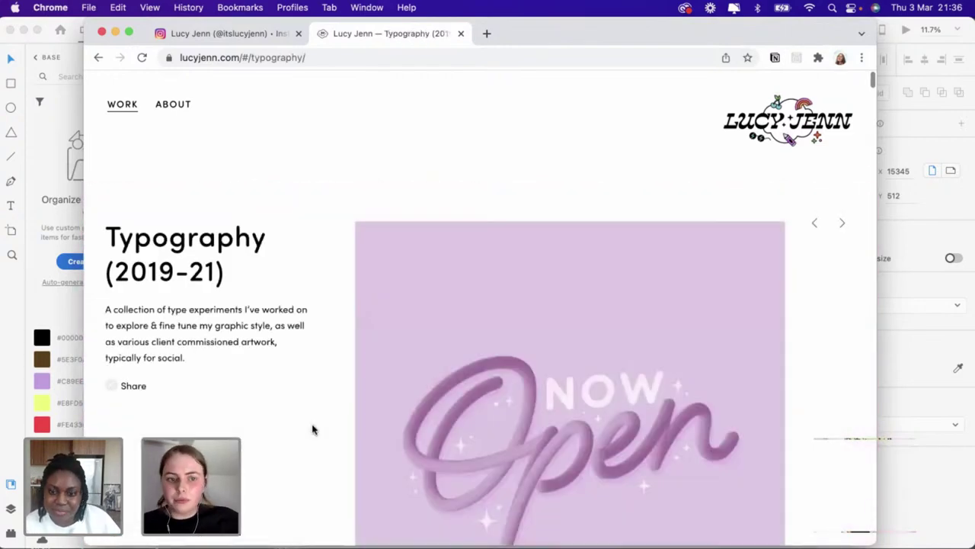
Scroll through the first lettering images on the Typography (2019-21) page
scroll(312, 429, "down", 5)
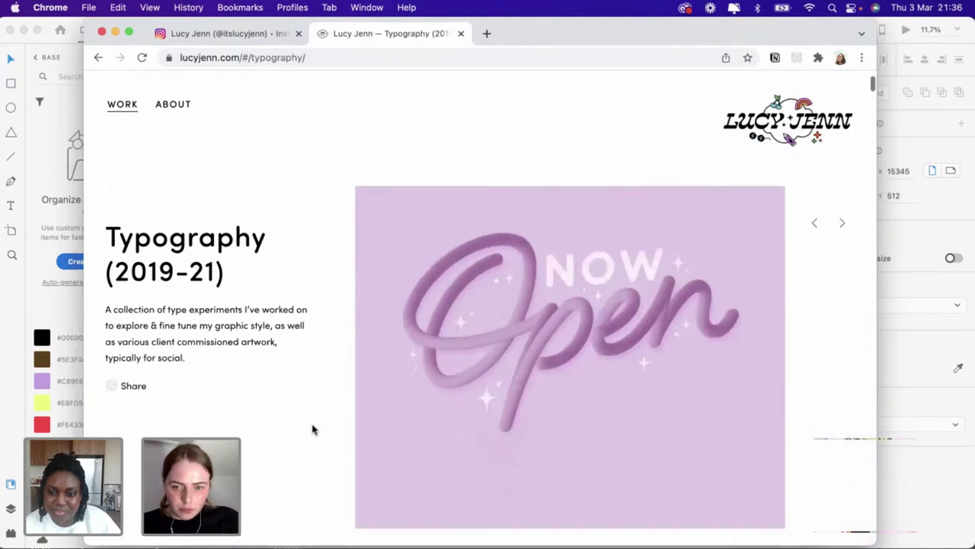
scroll(312, 429, "down", 3)
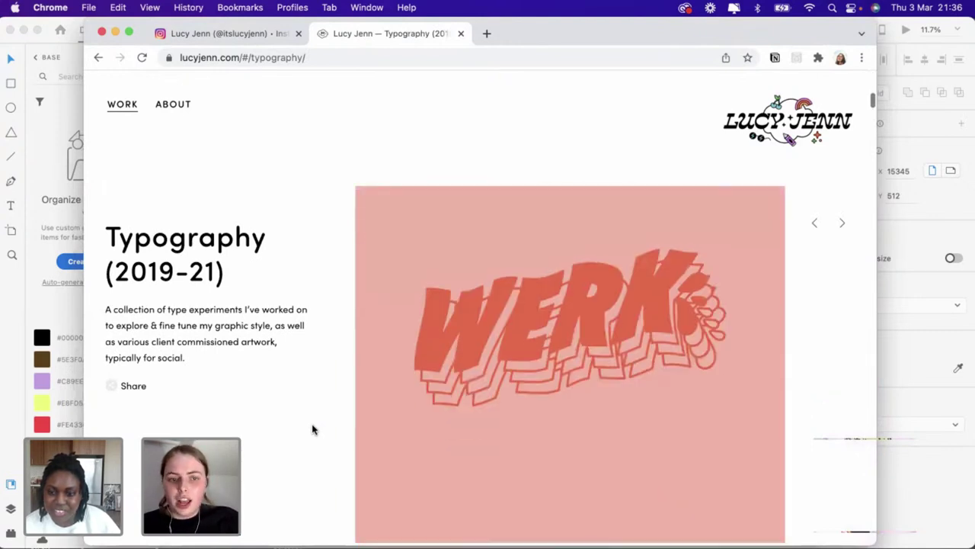
scroll(312, 429, "up", 5)
scroll(312, 429, "down", 8)
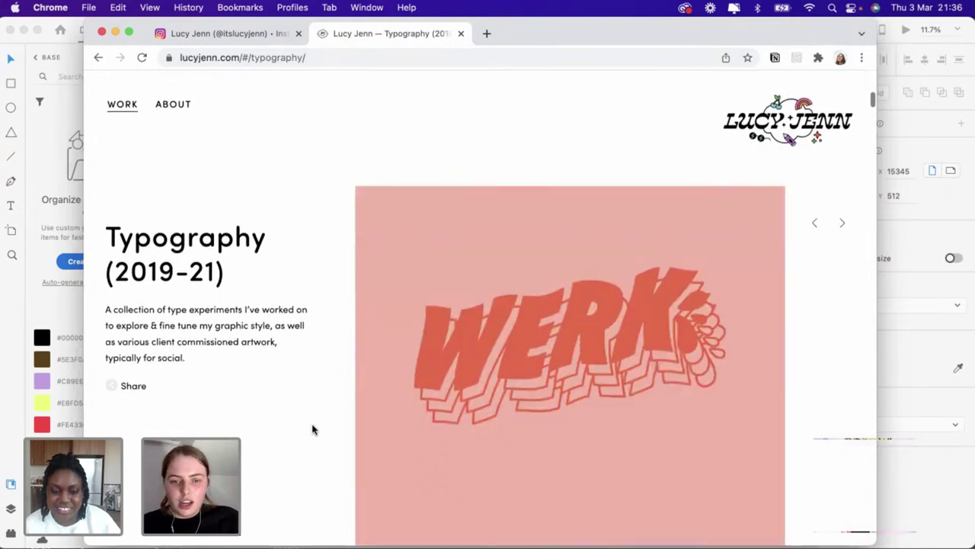
scroll(312, 429, "down", 3)
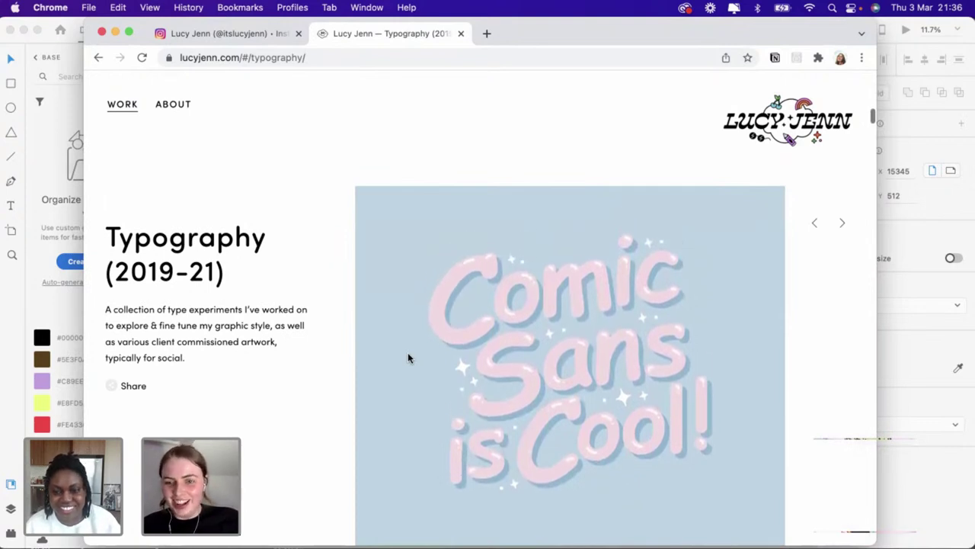
scroll(408, 358, "down", 2)
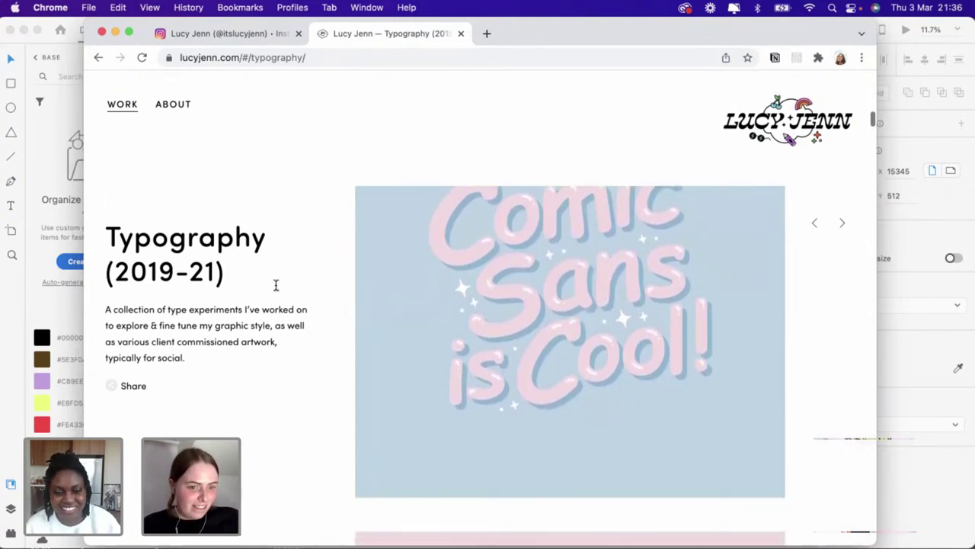
scroll(276, 285, "up", 1)
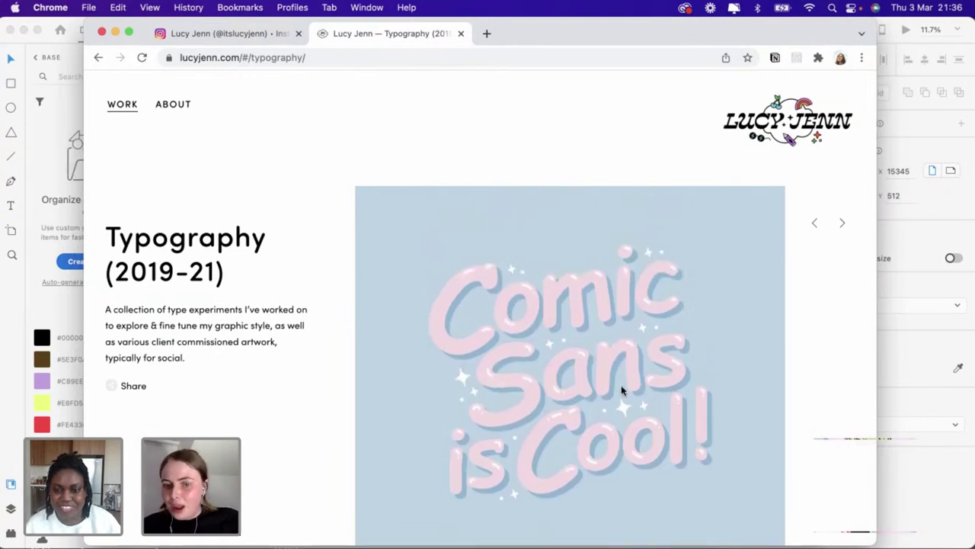
scroll(621, 385, "down", 1)
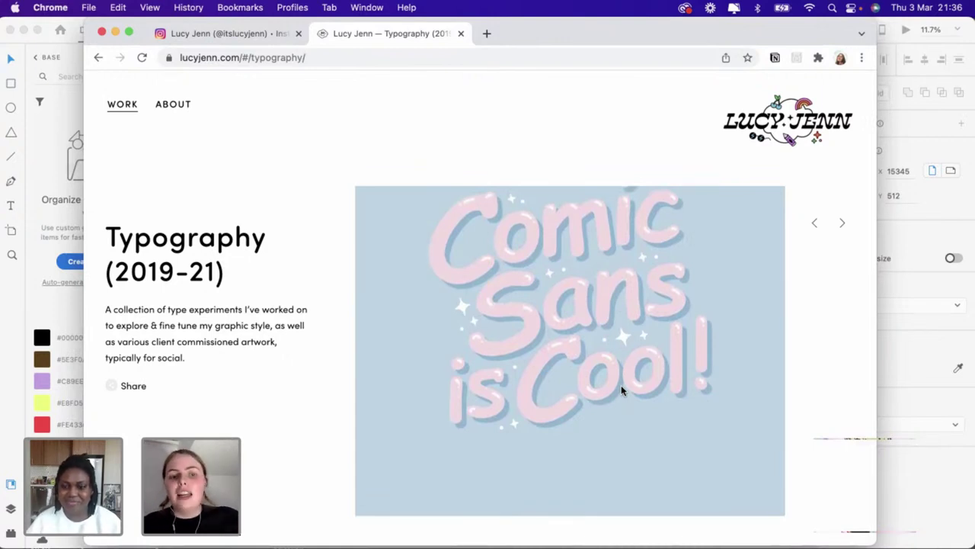
scroll(612, 367, "down", 2)
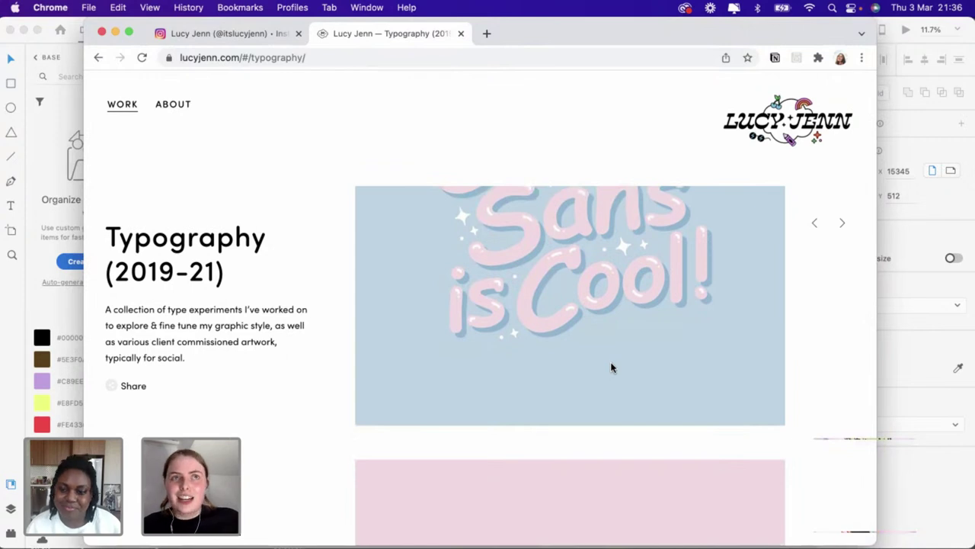
scroll(612, 367, "down", 5)
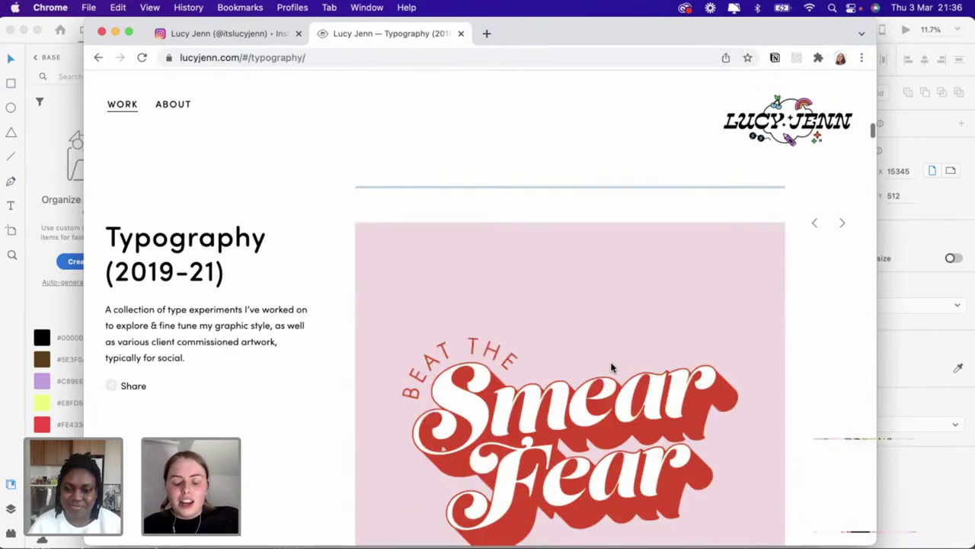
scroll(612, 368, "up", 1)
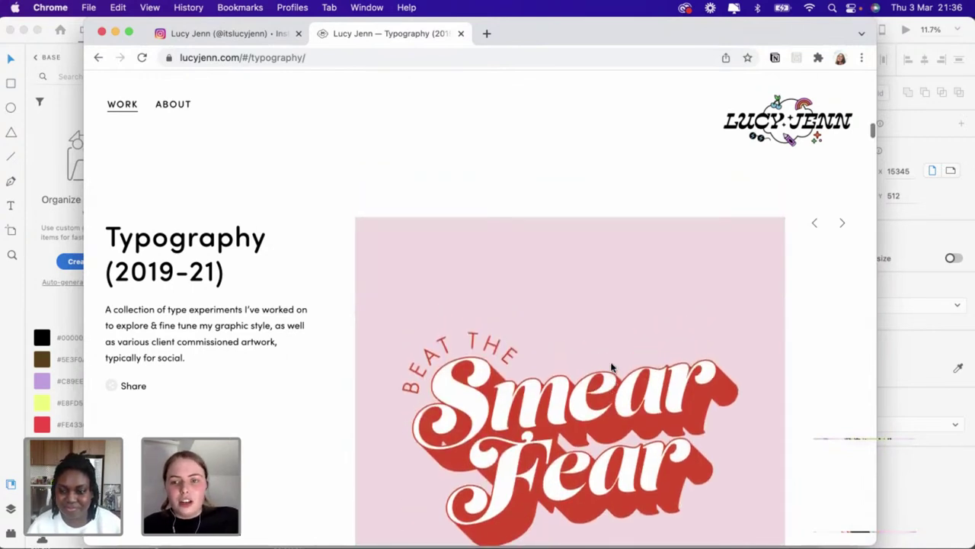
scroll(612, 367, "down", 1)
scroll(612, 367, "down", 5)
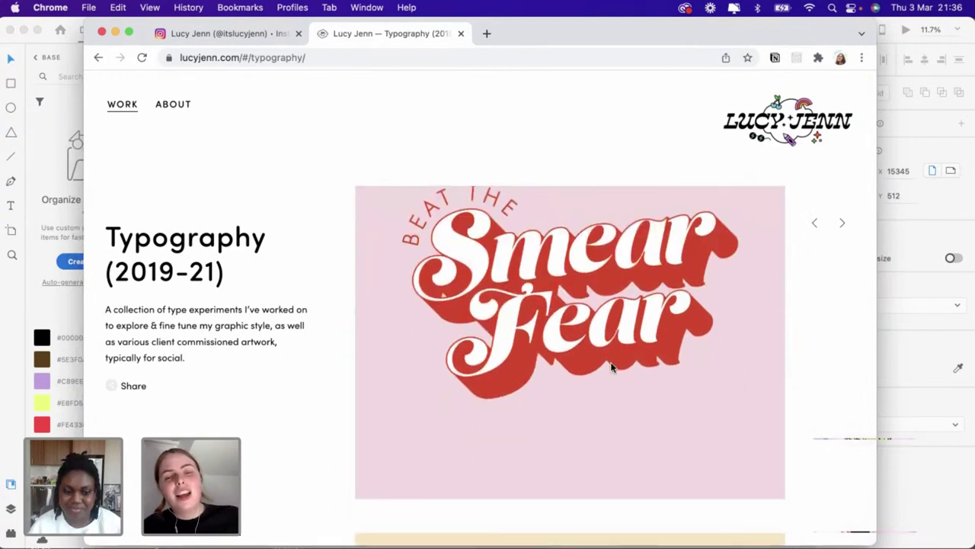
scroll(612, 367, "down", 6)
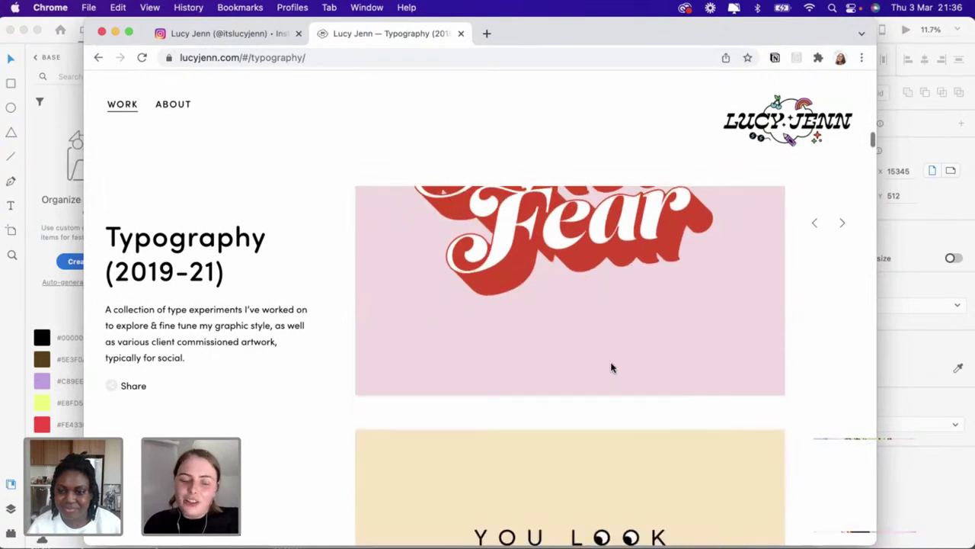
scroll(612, 367, "up", 8)
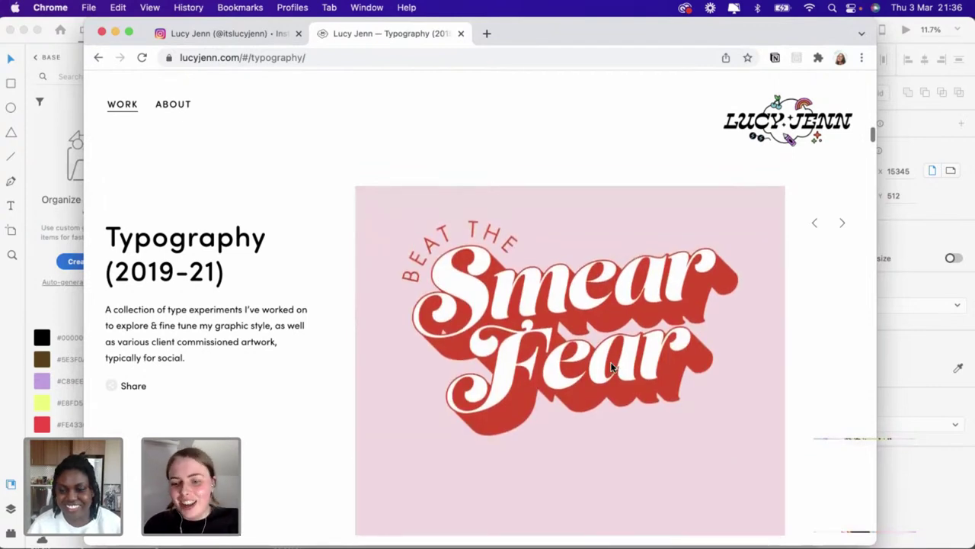
scroll(612, 367, "down", 5)
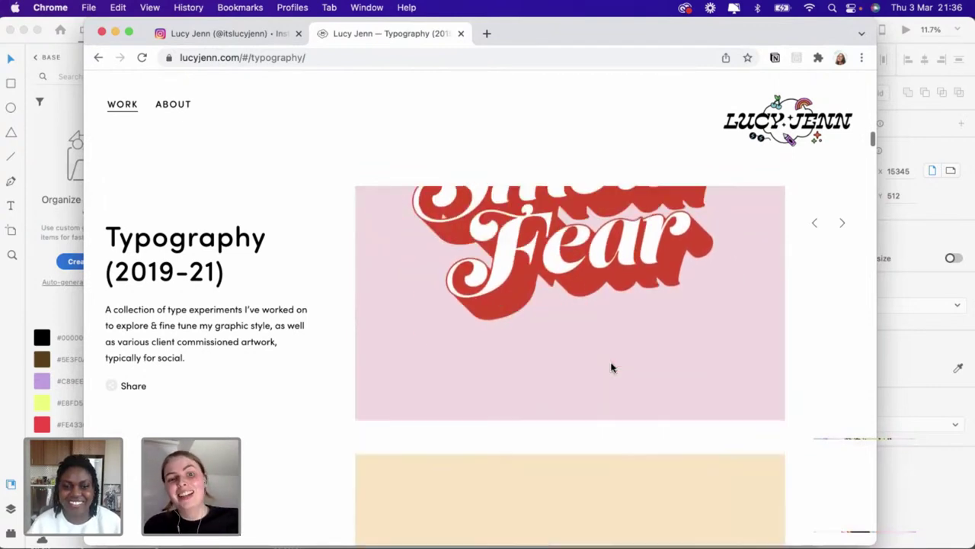
scroll(612, 367, "up", 6)
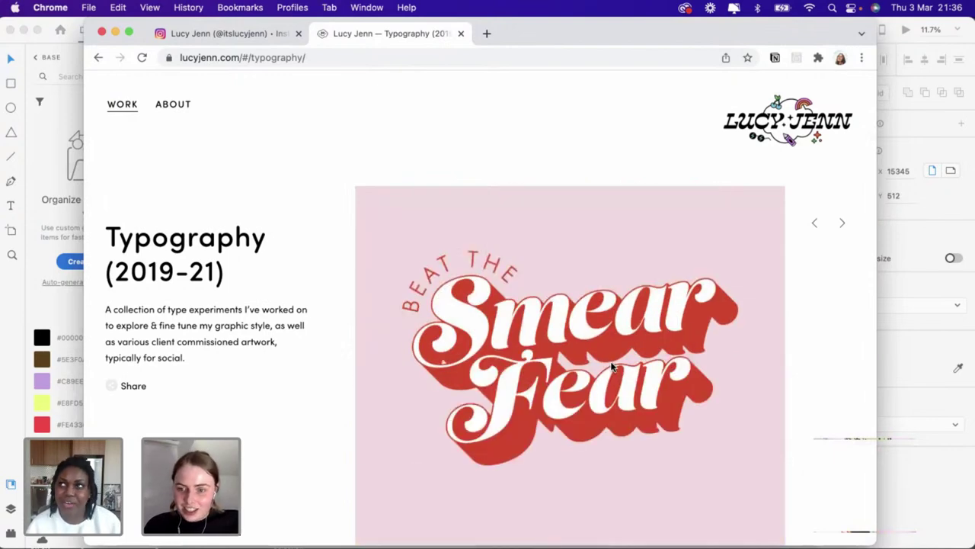
scroll(612, 368, "down", 5)
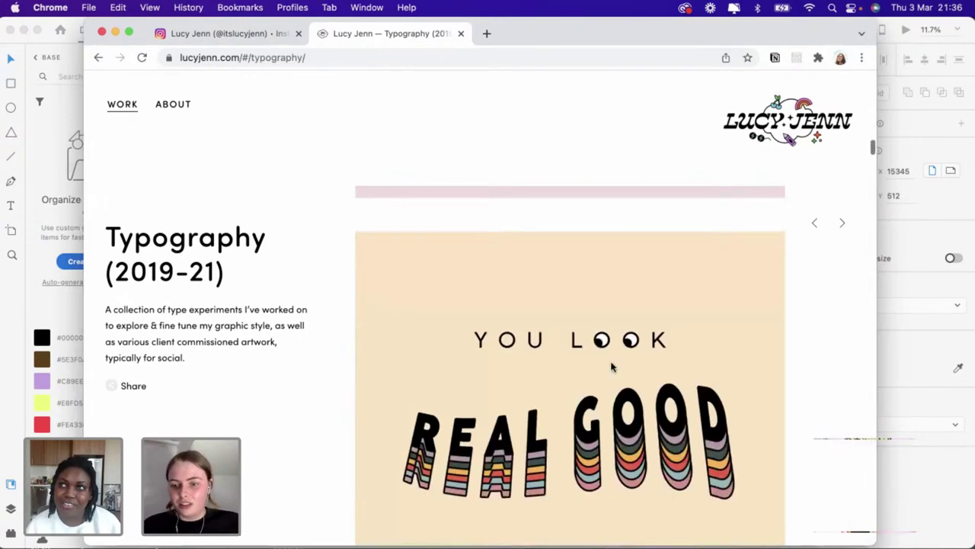
scroll(612, 367, "down", 8)
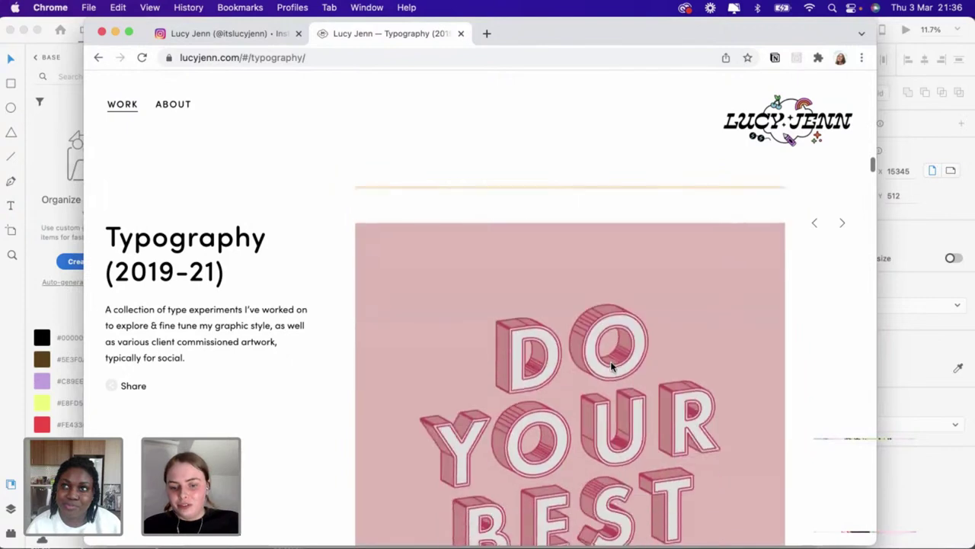
scroll(612, 367, "down", 5)
scroll(612, 367, "down", 10)
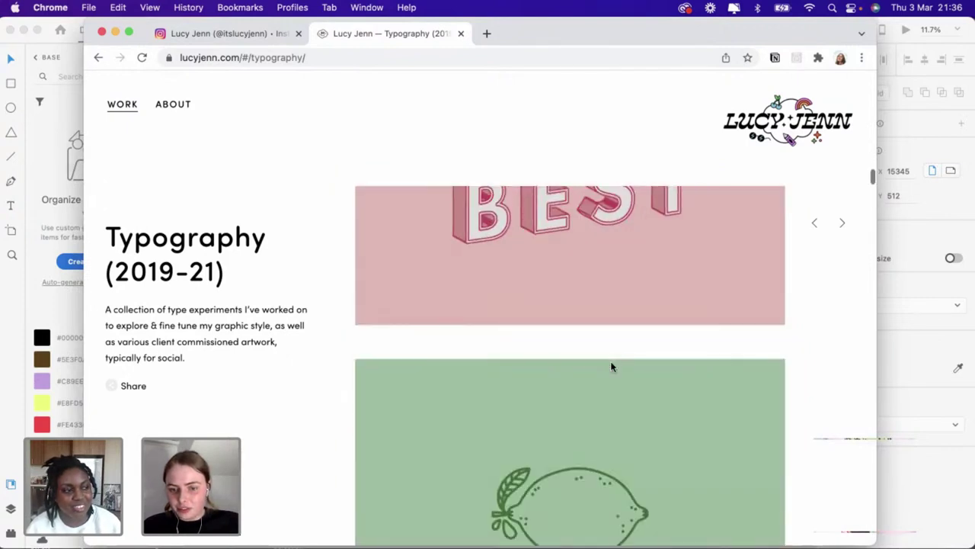
scroll(612, 368, "down", 5)
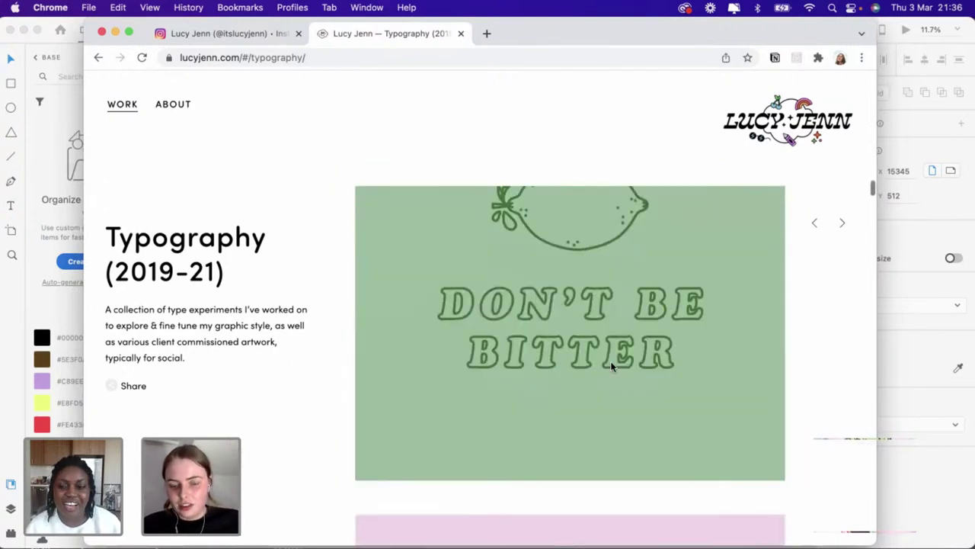
scroll(612, 367, "down", 9)
scroll(612, 367, "down", 4)
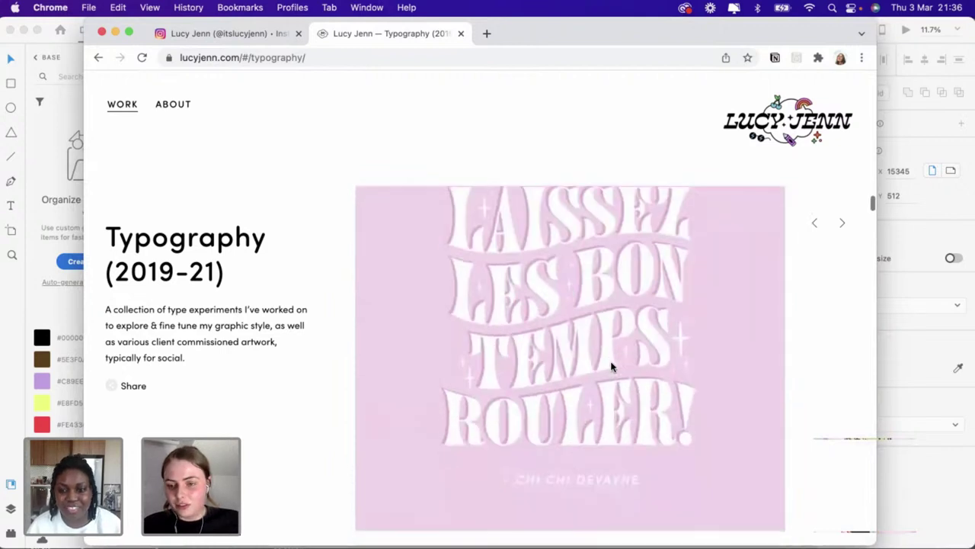
Scroll through the remaining lettering images and open the Digital (2019-21) project
scroll(612, 368, "down", 3)
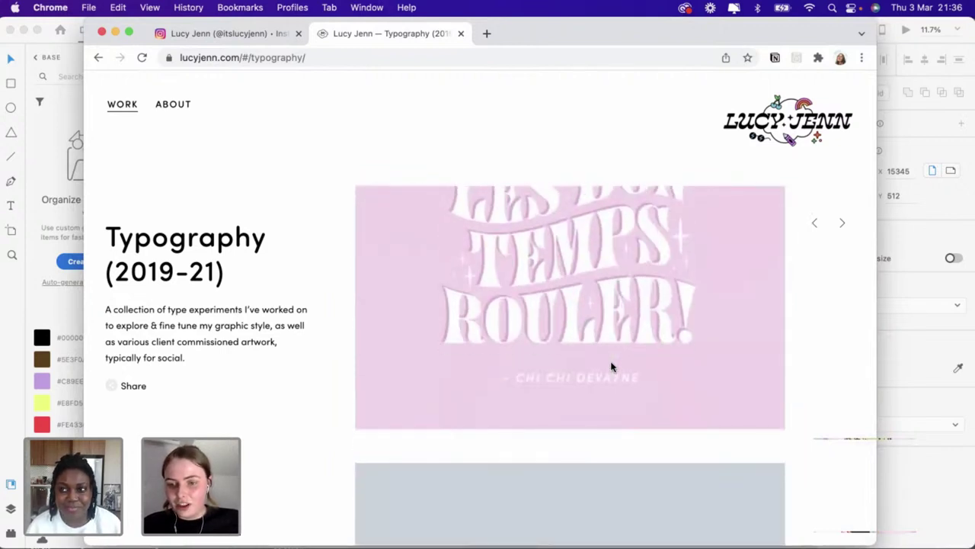
scroll(612, 367, "down", 2)
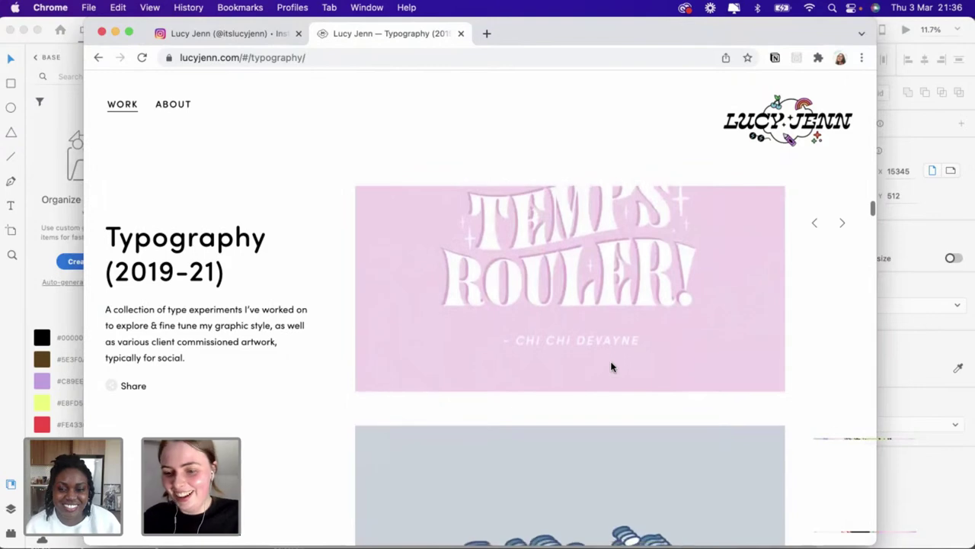
scroll(612, 367, "down", 15)
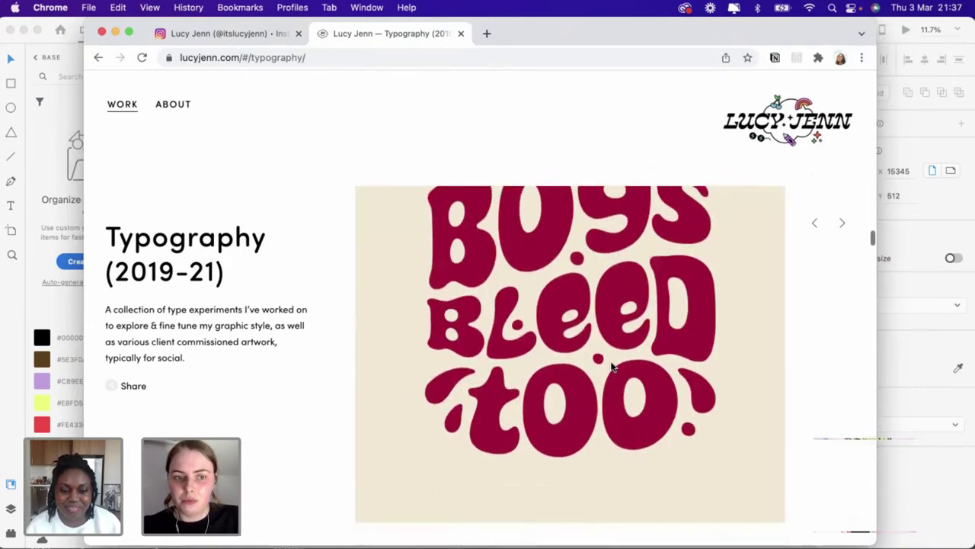
scroll(610, 367, "down", 10)
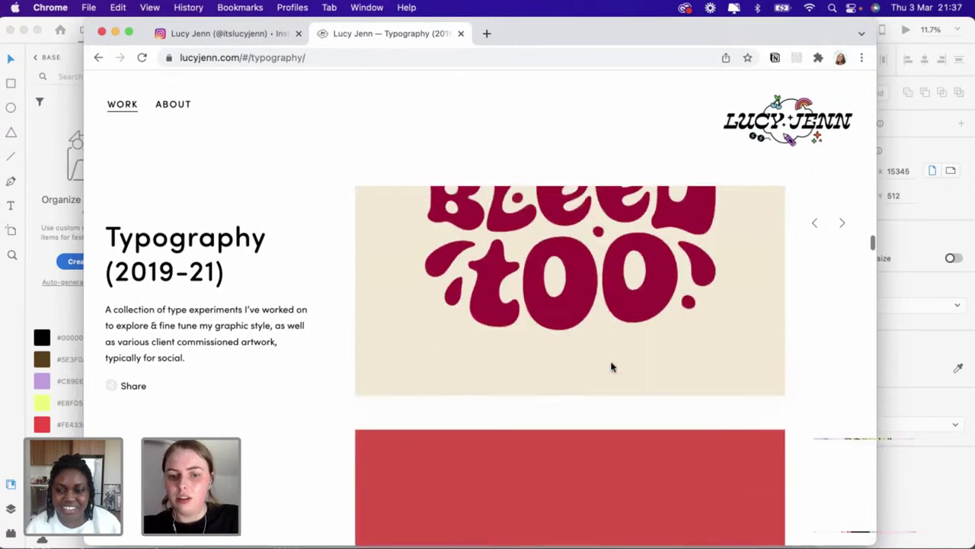
scroll(610, 367, "down", 2)
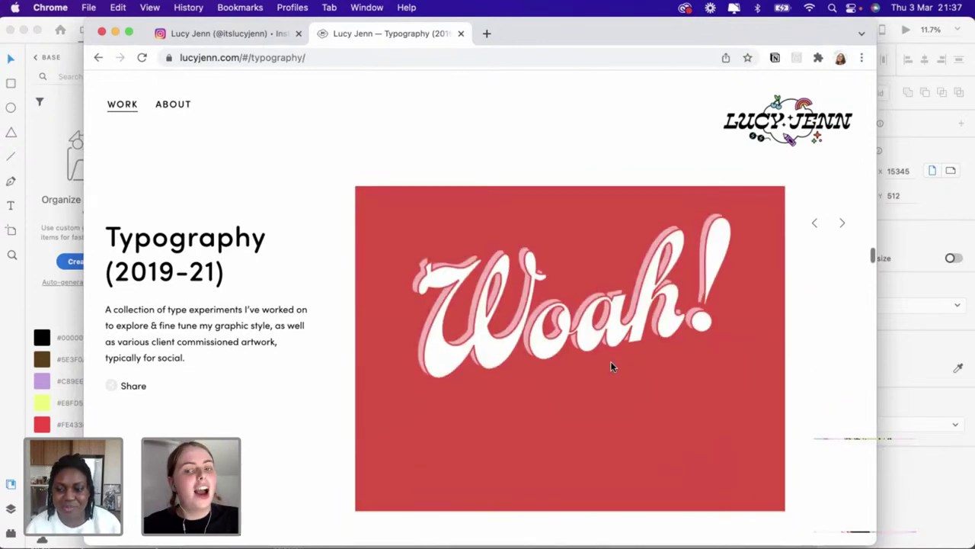
scroll(610, 366, "down", 8)
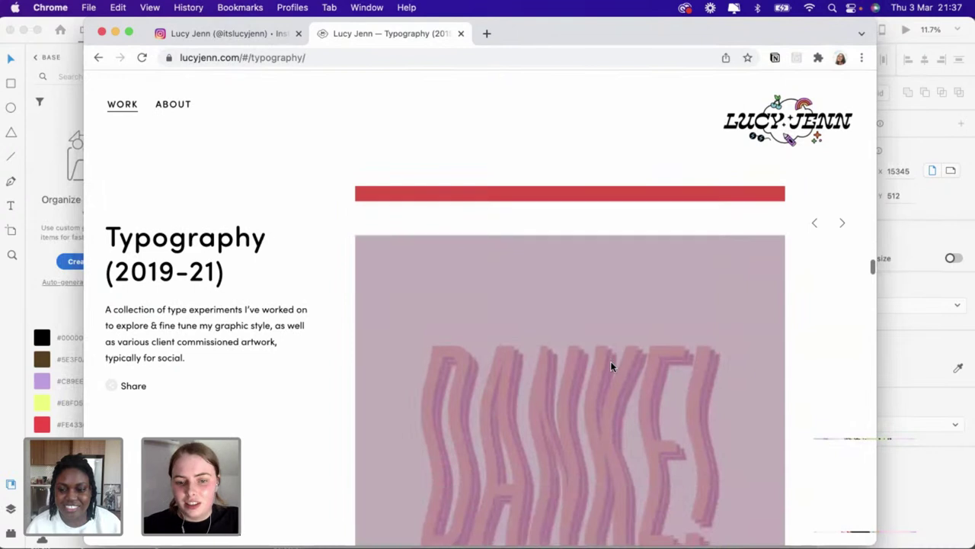
scroll(610, 366, "down", 8)
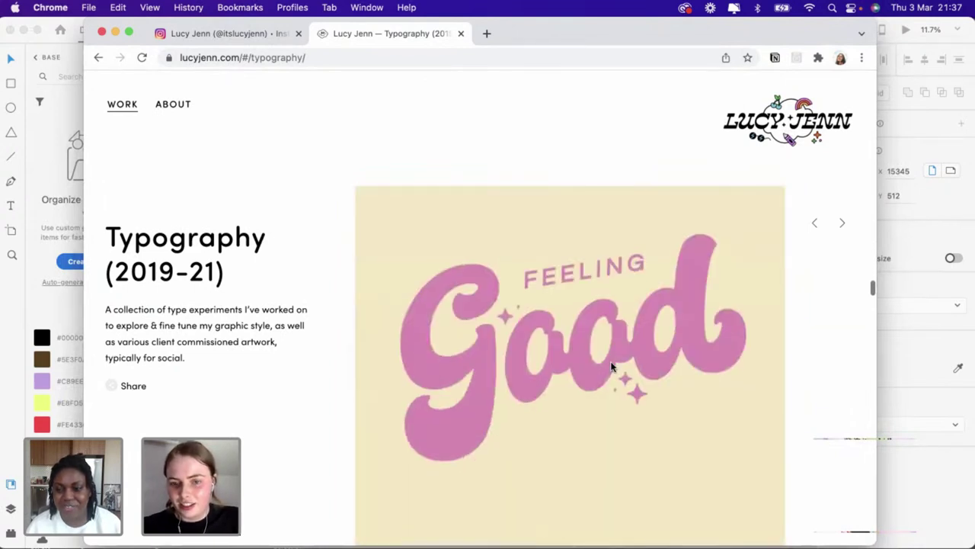
scroll(611, 366, "down", 7)
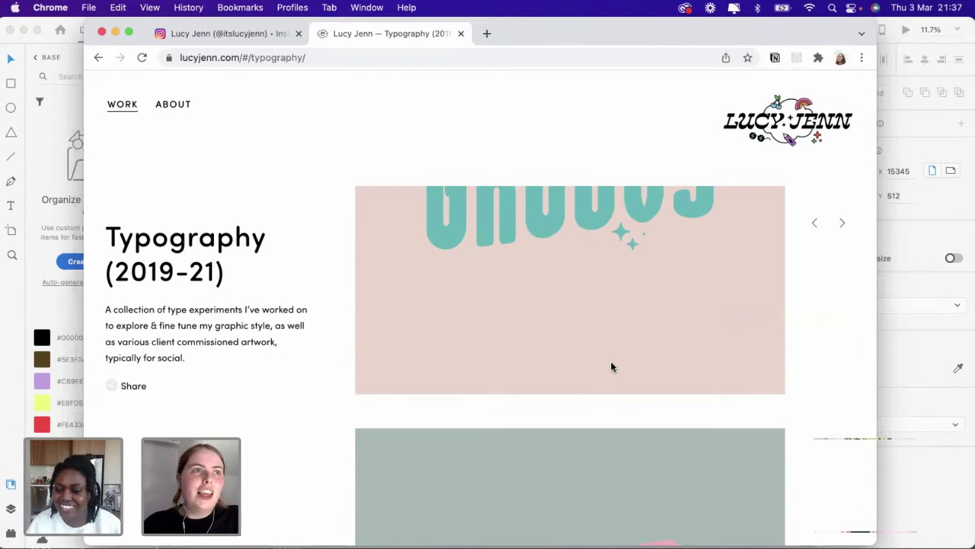
scroll(610, 367, "down", 2)
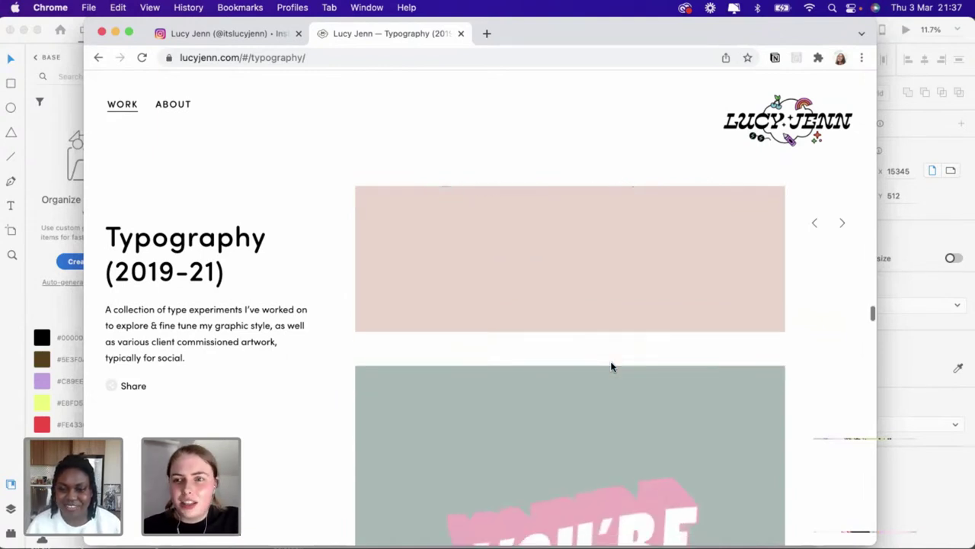
scroll(610, 366, "up", 1)
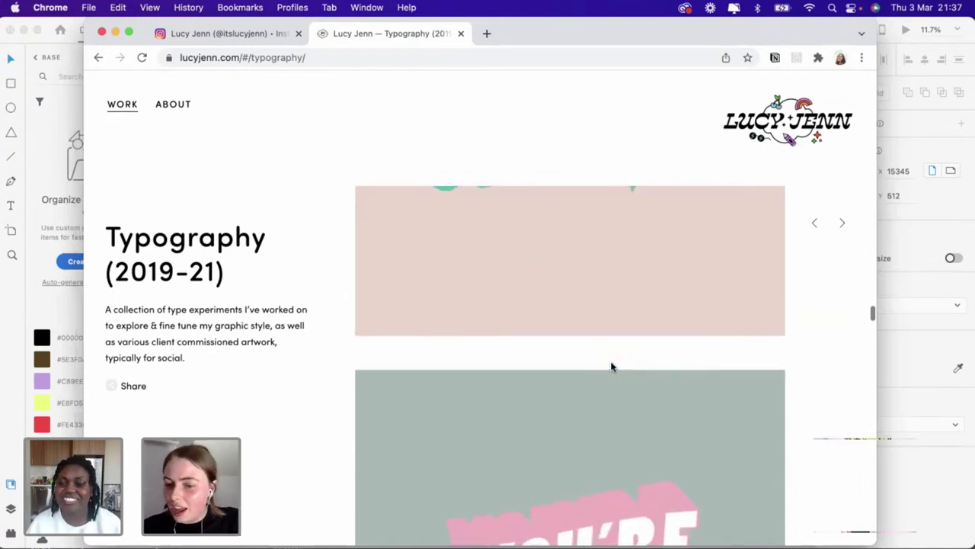
scroll(610, 366, "down", 5)
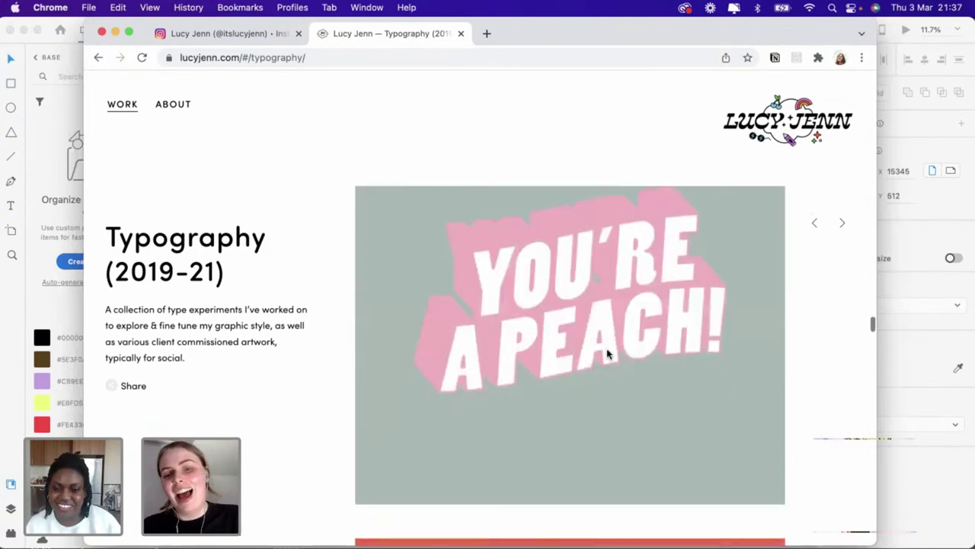
scroll(610, 364, "down", 4)
scroll(607, 353, "down", 5)
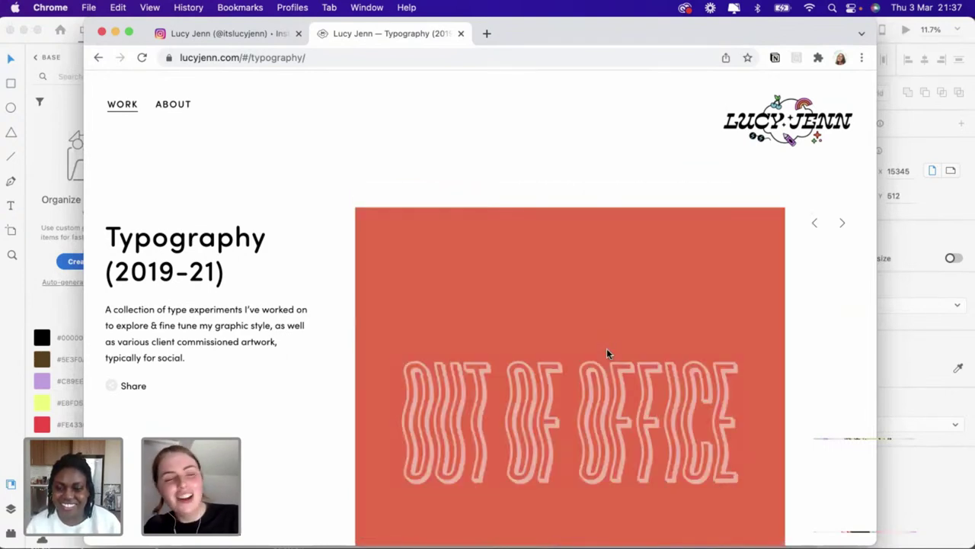
scroll(606, 352, "down", 10)
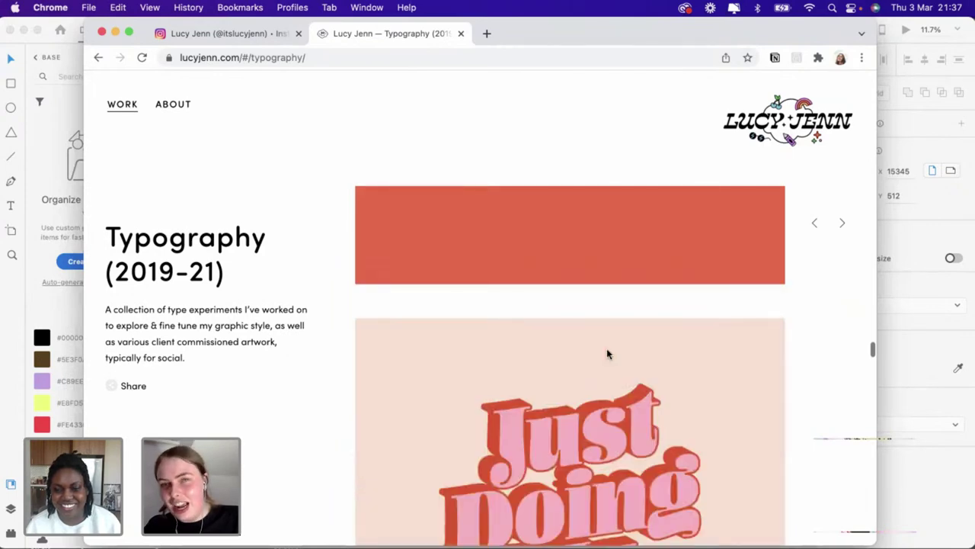
scroll(606, 353, "down", 5)
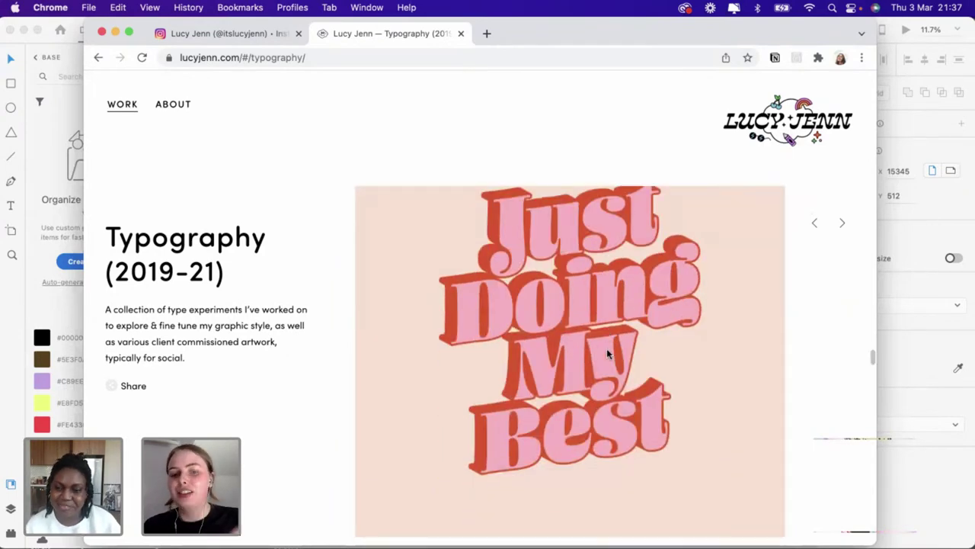
scroll(607, 350, "down", 10)
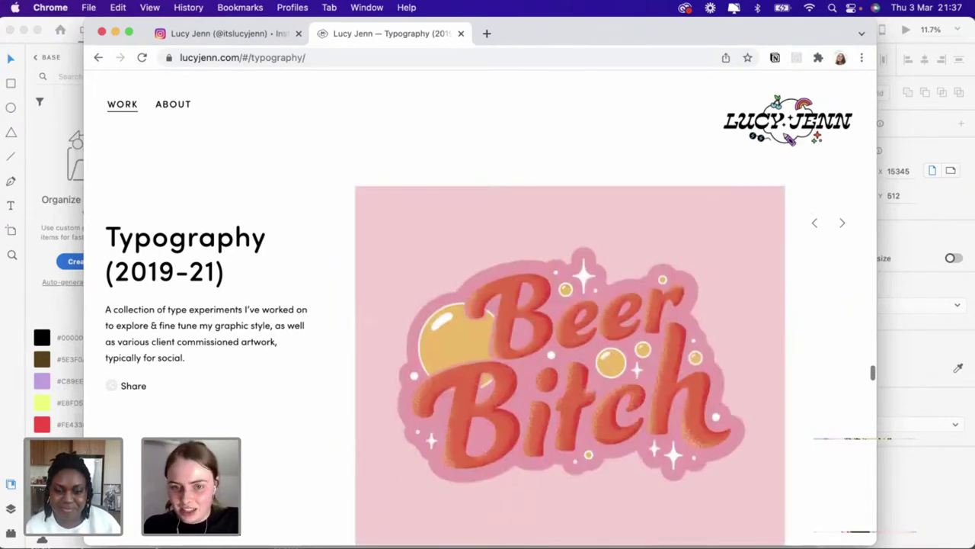
scroll(496, 284, "down", 20)
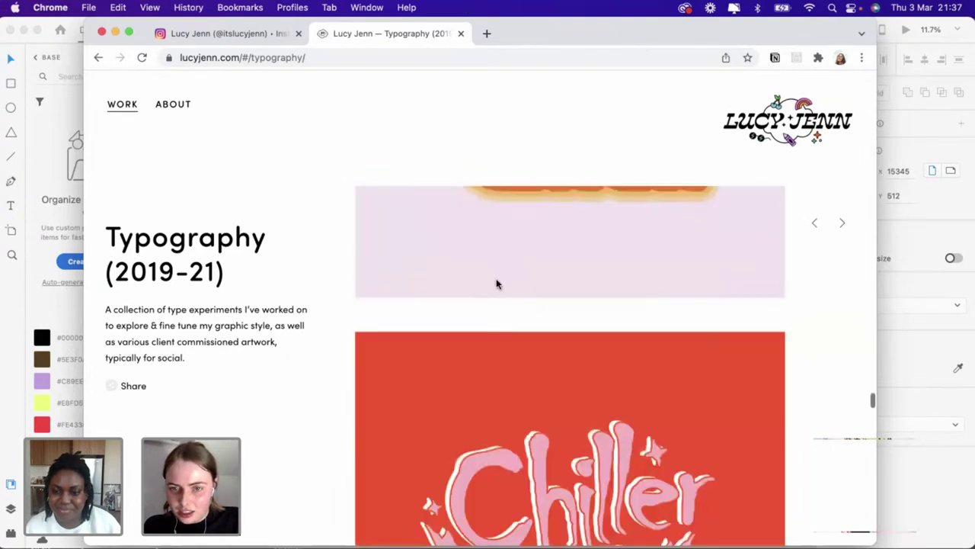
scroll(496, 283, "down", 9)
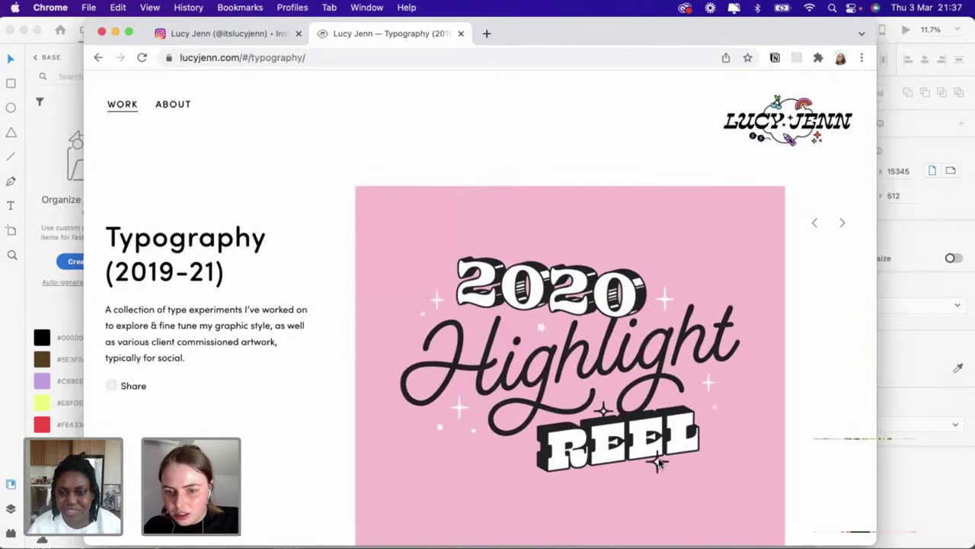
scroll(610, 385, "down", 10)
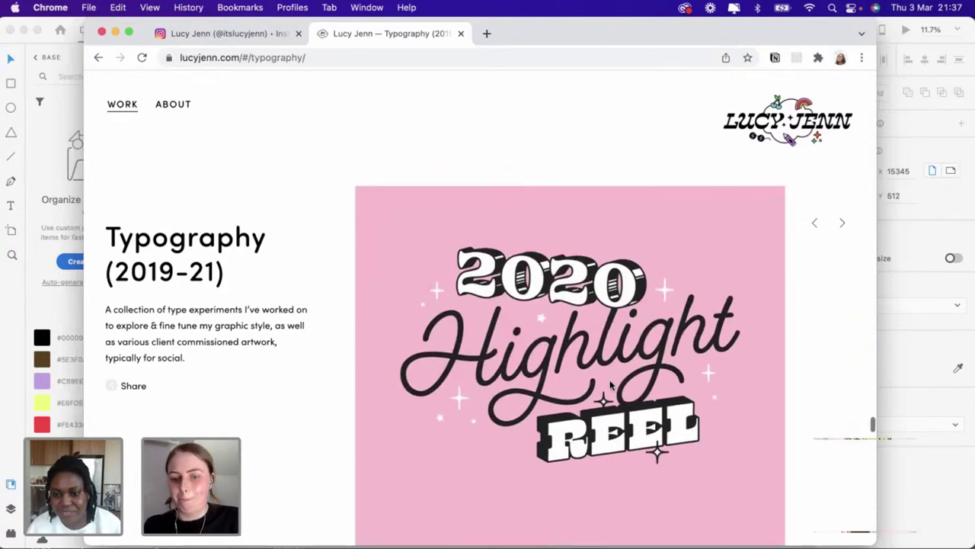
scroll(609, 385, "down", 10)
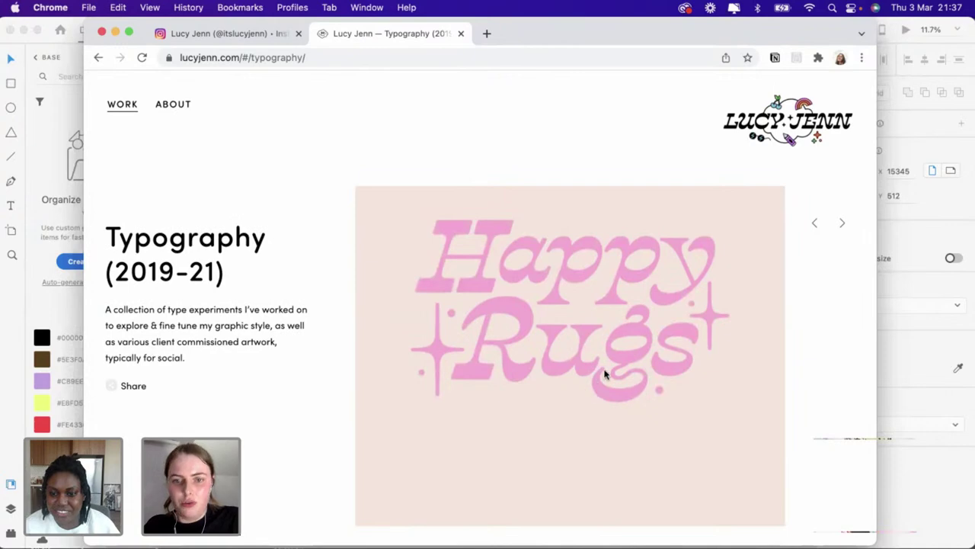
scroll(606, 373, "down", 8)
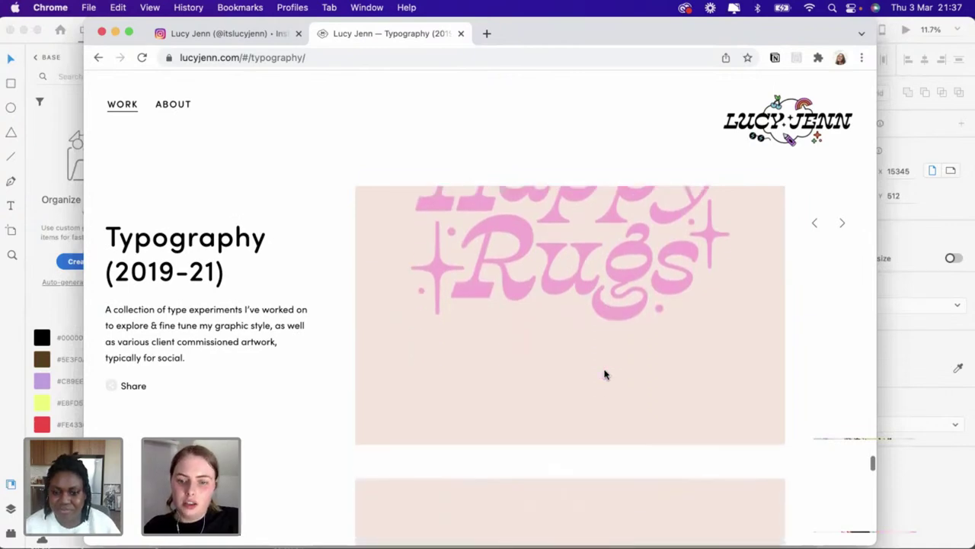
scroll(606, 373, "down", 10)
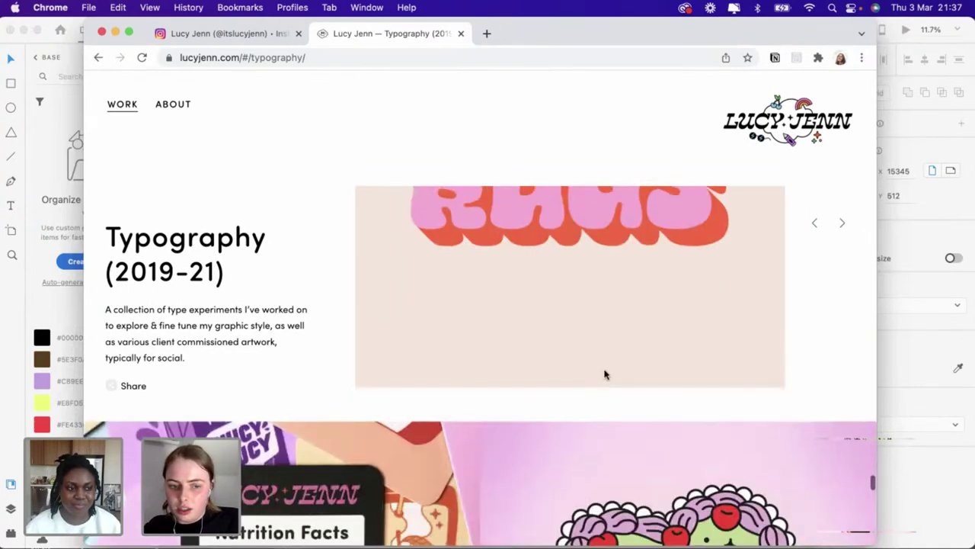
scroll(606, 373, "down", 10)
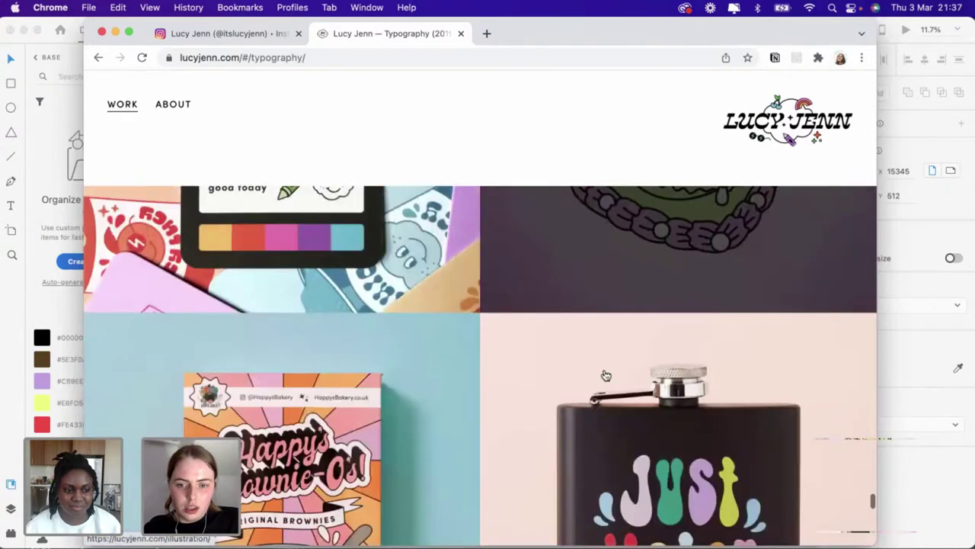
scroll(606, 374, "down", 10)
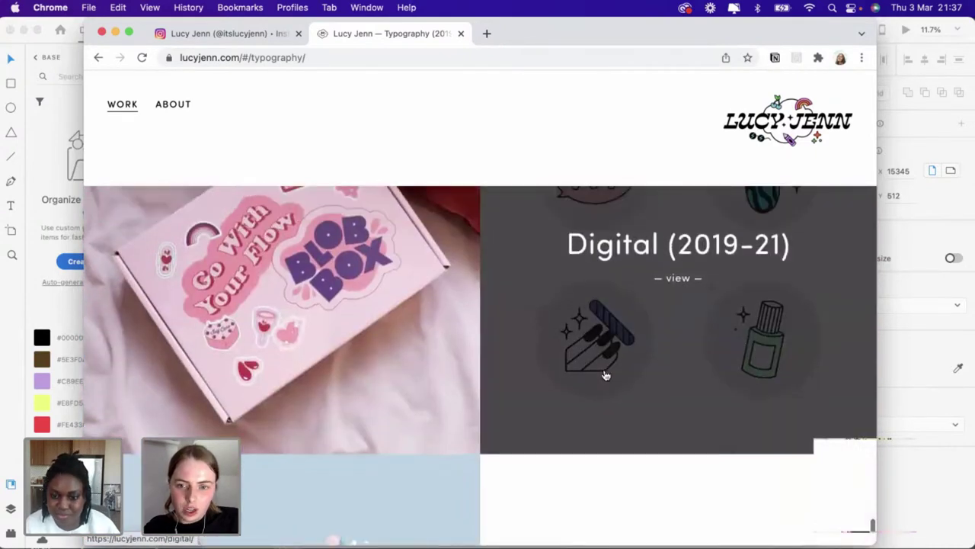
scroll(624, 302, "up", 2)
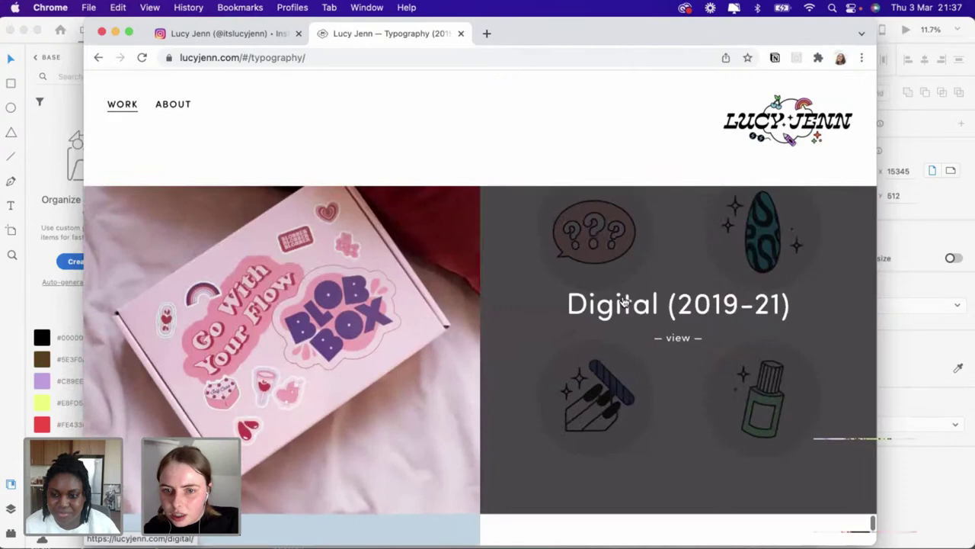
left_click(624, 302)
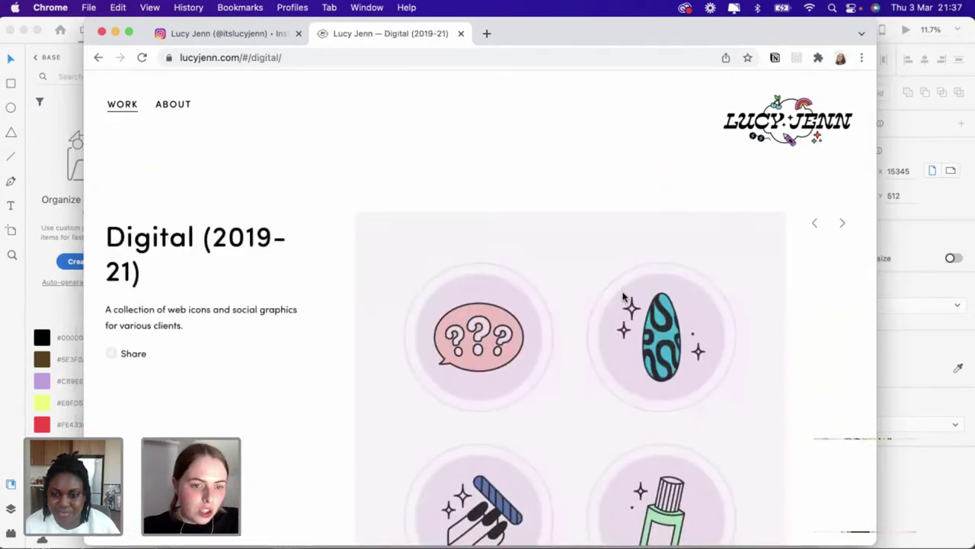
scroll(623, 295, "down", 4)
scroll(623, 296, "up", 3)
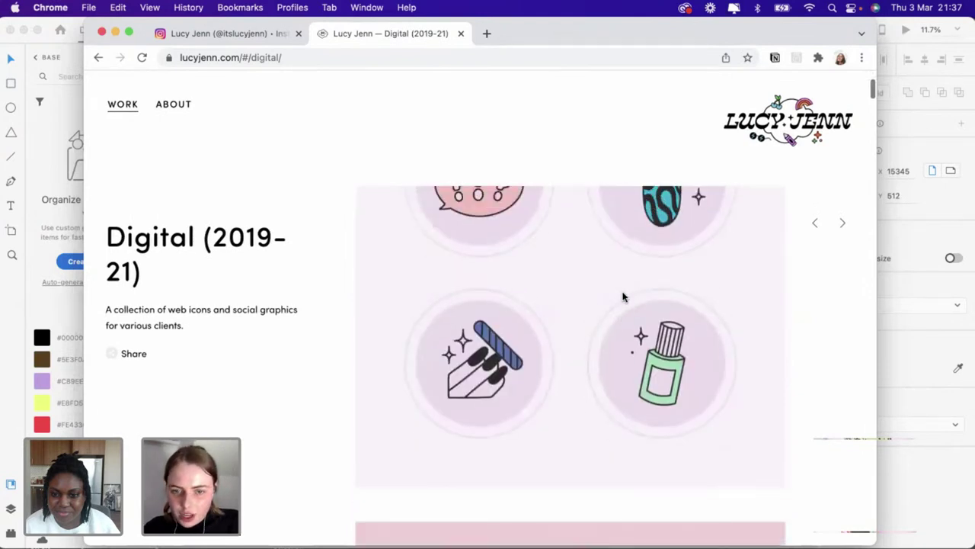
scroll(624, 295, "down", 3)
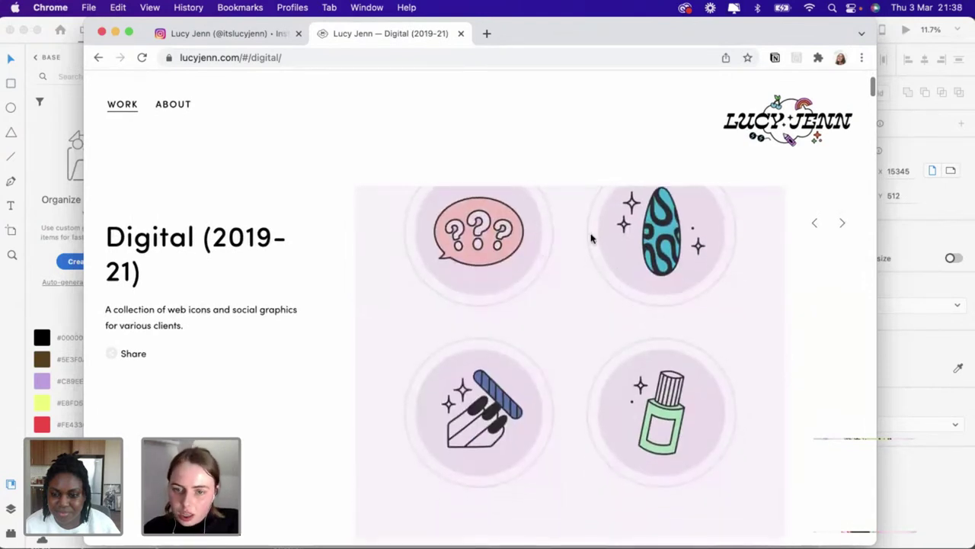
scroll(664, 344, "down", 5)
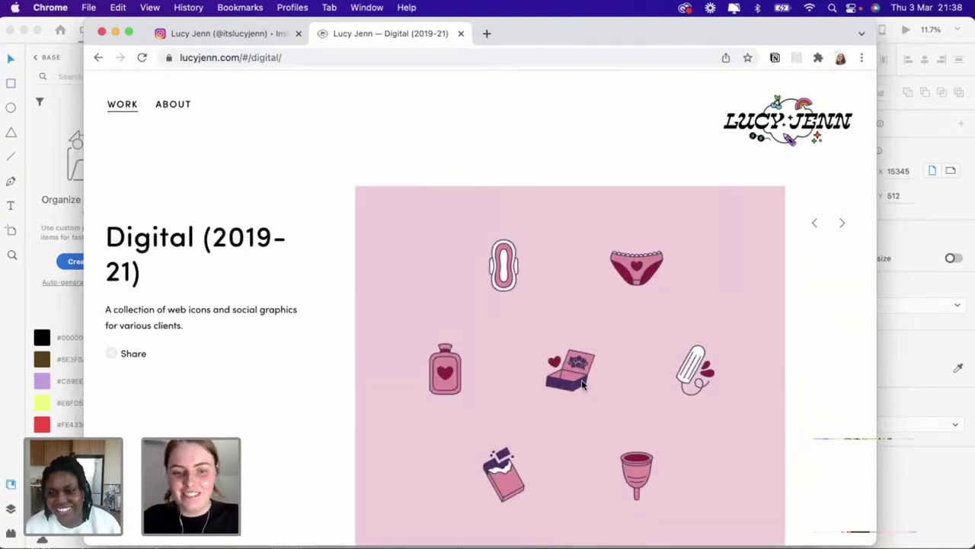
scroll(582, 383, "down", 1)
scroll(582, 384, "down", 1)
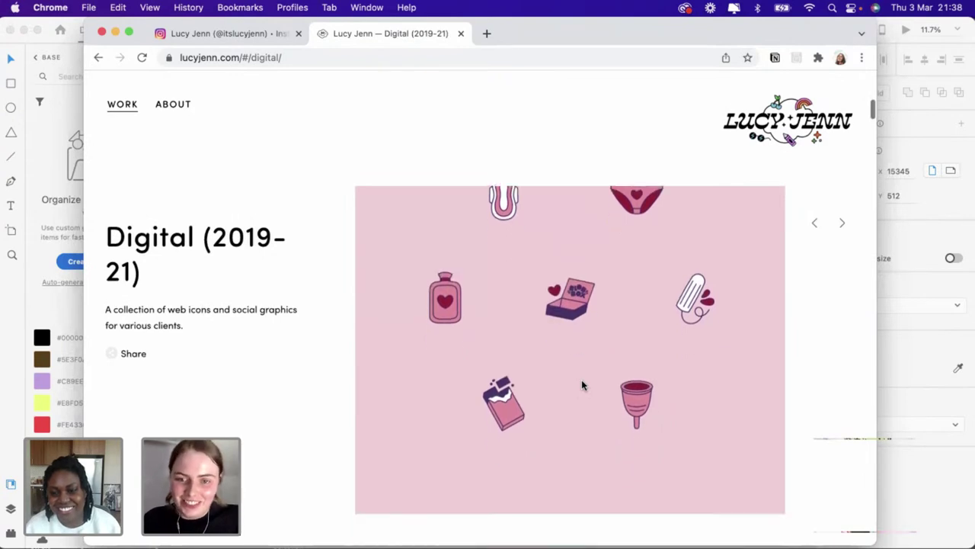
scroll(581, 384, "down", 5)
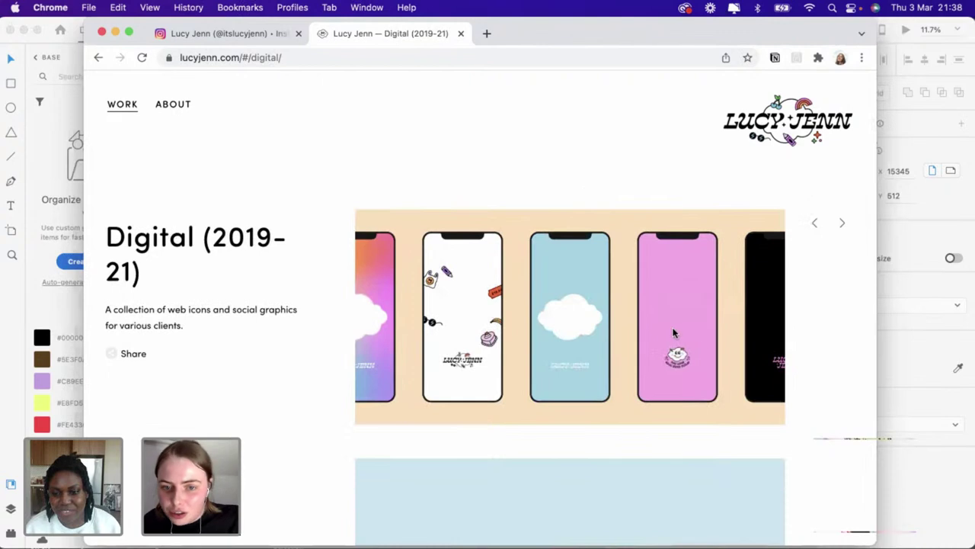
scroll(593, 320, "down", 4)
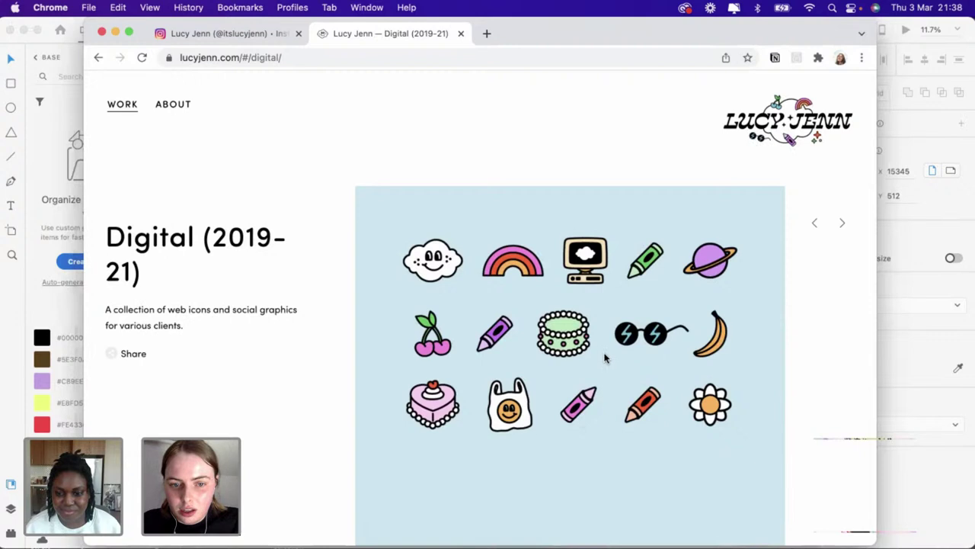
scroll(604, 358, "down", 1)
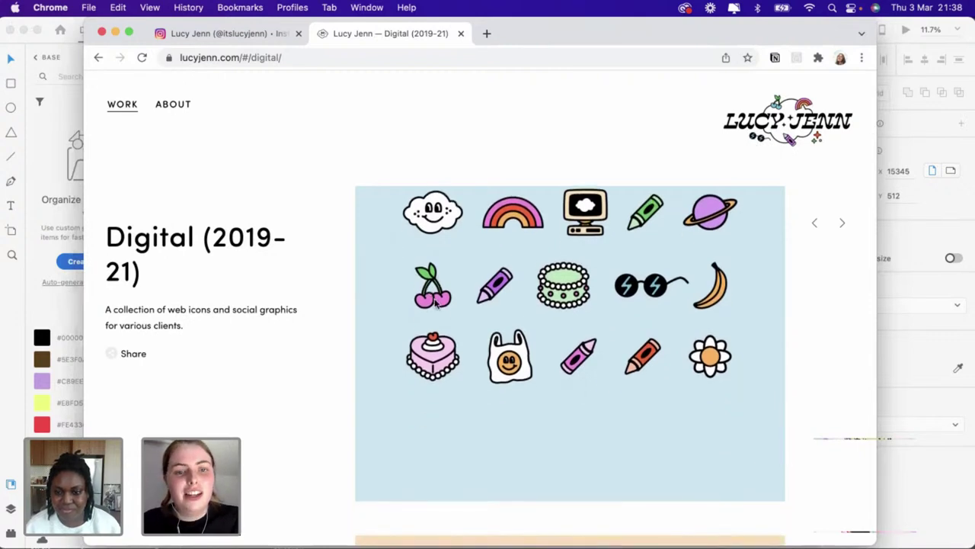
scroll(472, 305, "down", 7)
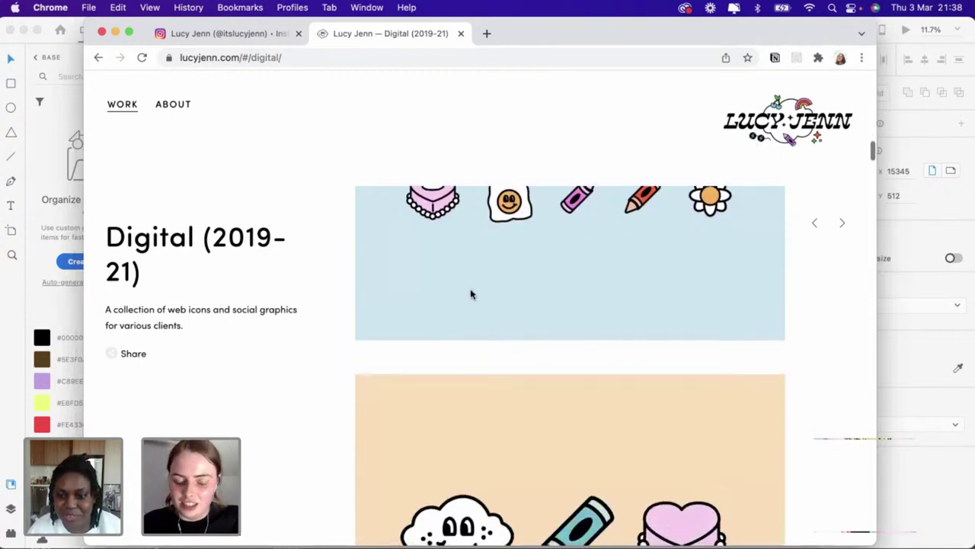
scroll(471, 294, "down", 1)
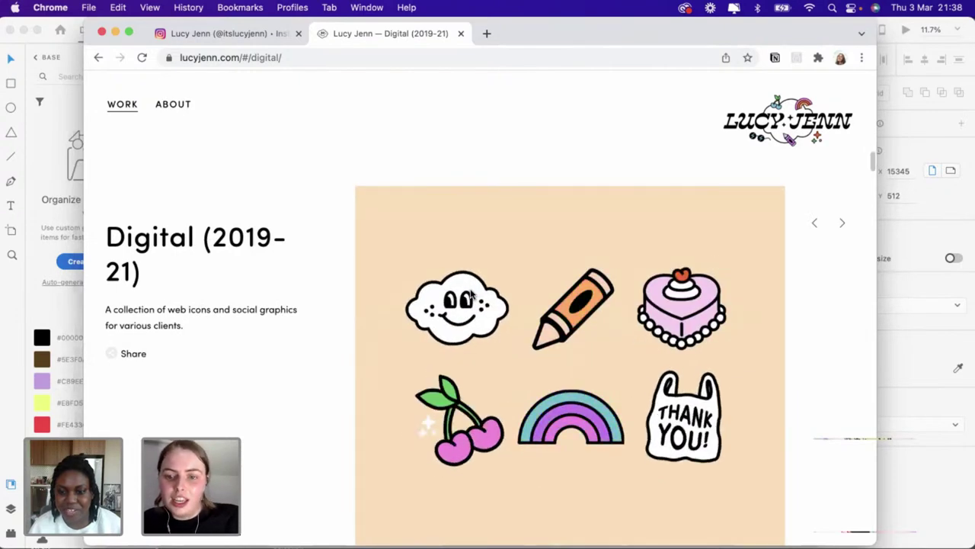
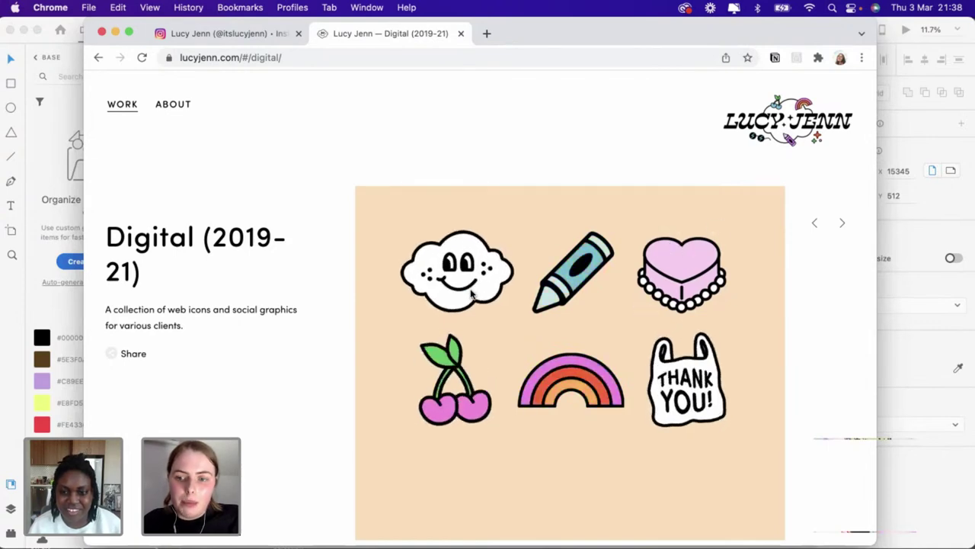
Scroll down the lucyjenn.com Digital (2019-21) page to reach the PP X YOU pin mockups
scroll(471, 295, "down", 5)
scroll(471, 295, "down", 5)
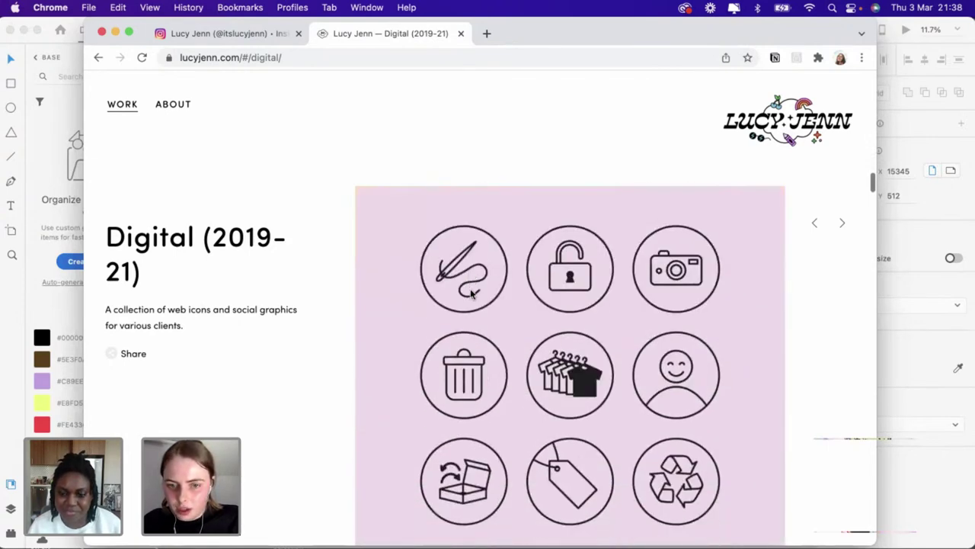
scroll(471, 295, "down", 6)
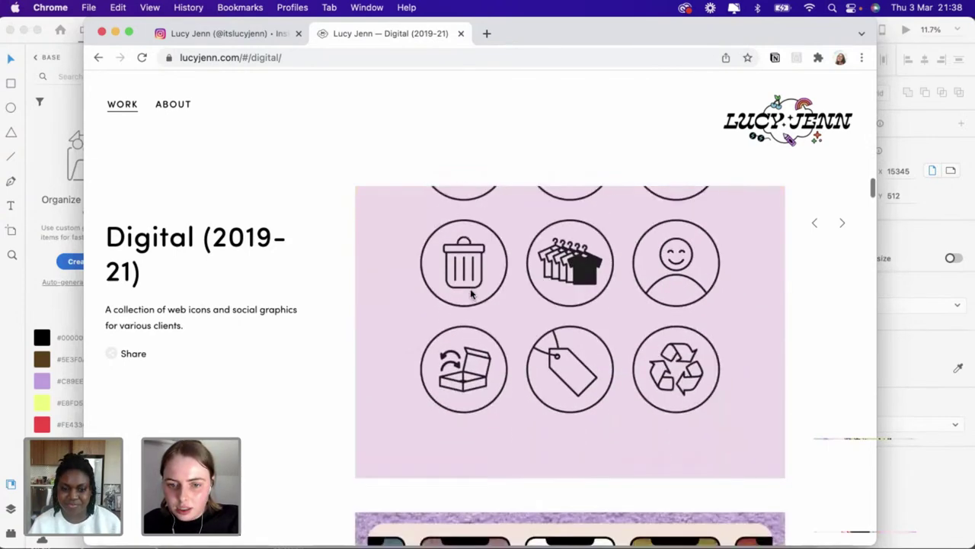
scroll(471, 295, "down", 4)
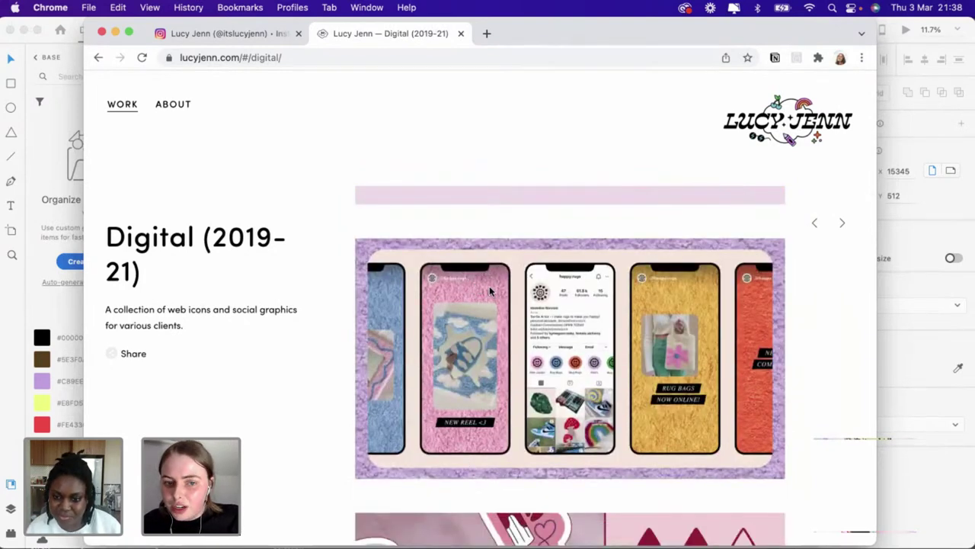
scroll(476, 295, "down", 3)
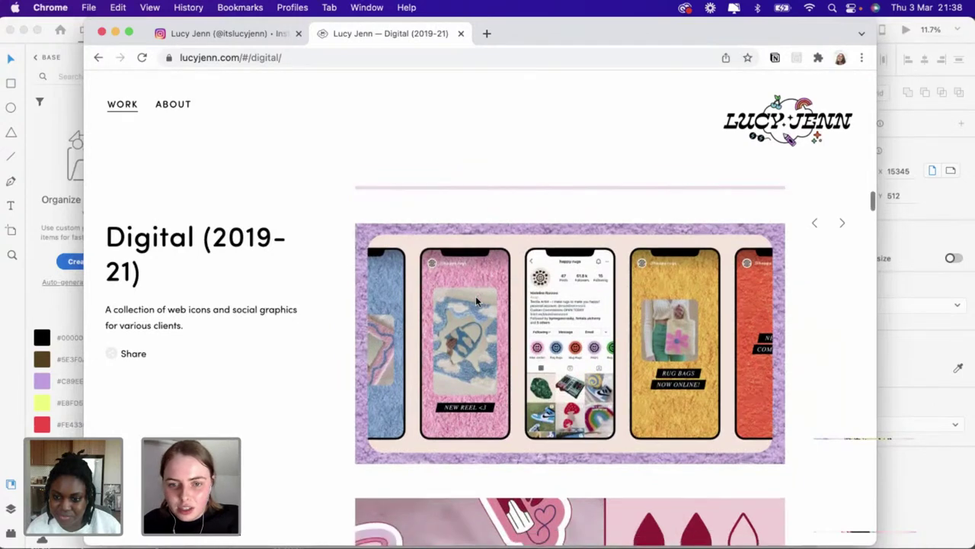
scroll(476, 296, "down", 6)
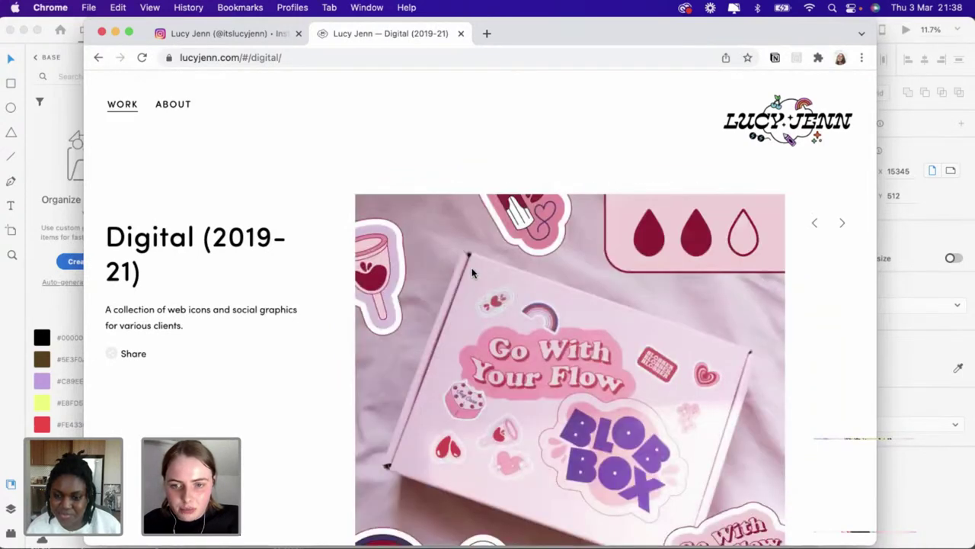
scroll(472, 268, "down", 8)
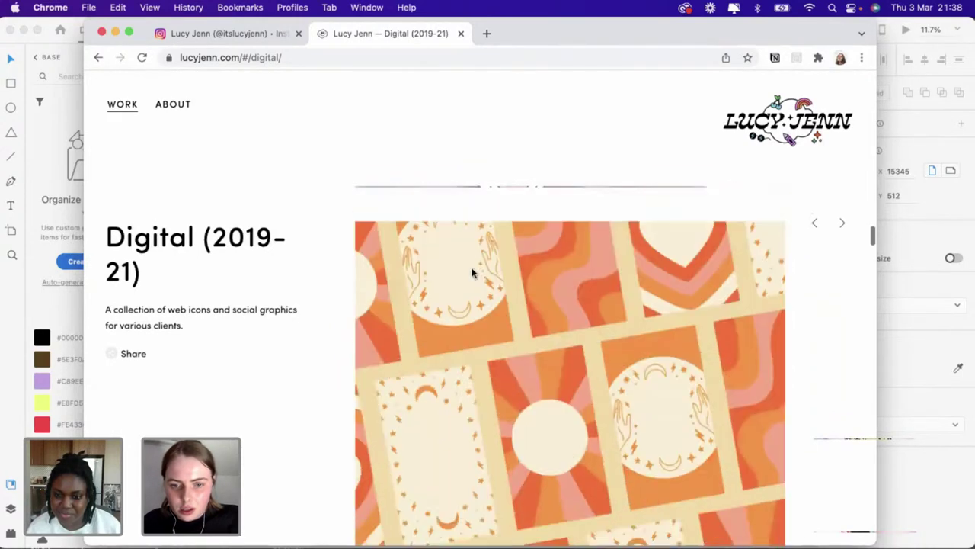
scroll(472, 267, "down", 10)
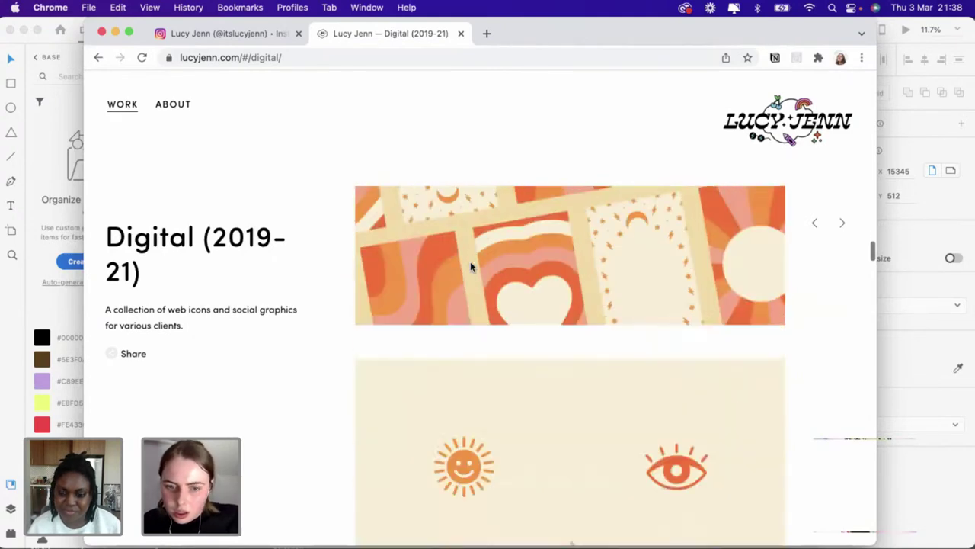
scroll(470, 267, "down", 10)
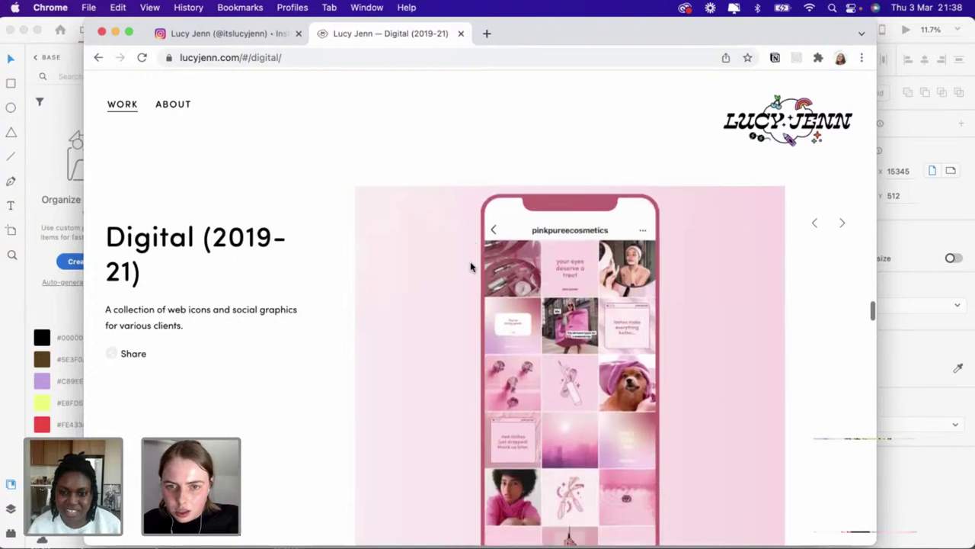
scroll(470, 266, "down", 5)
scroll(470, 267, "down", 10)
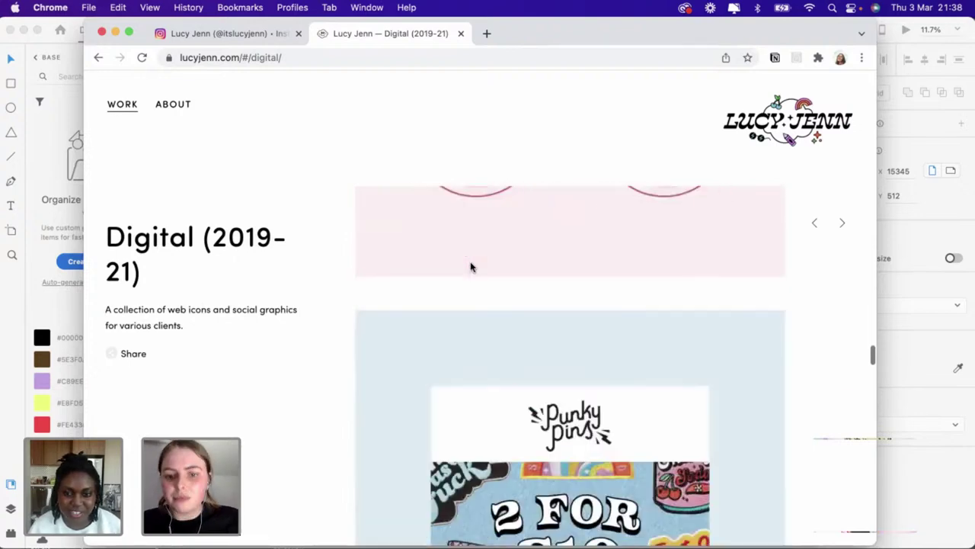
scroll(470, 267, "down", 5)
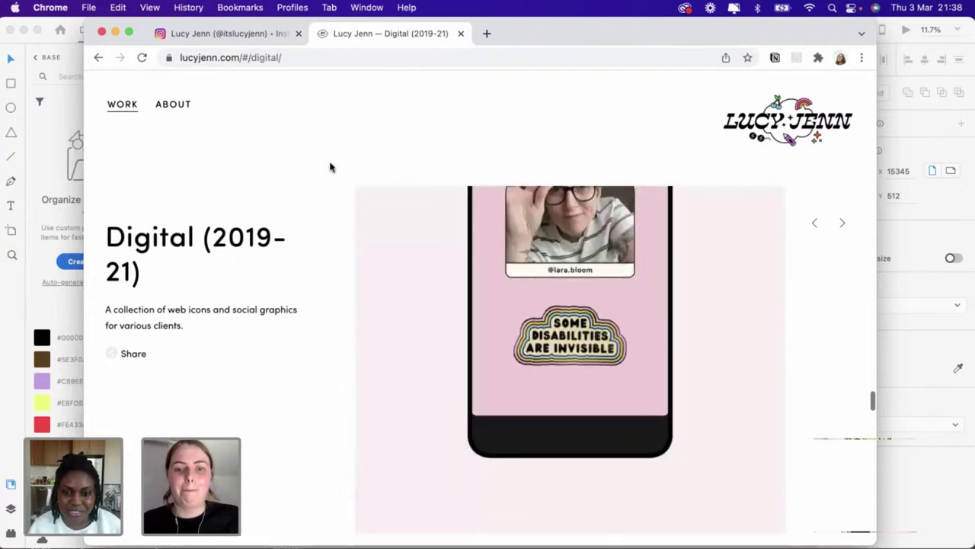
scroll(305, 317, "down", 15)
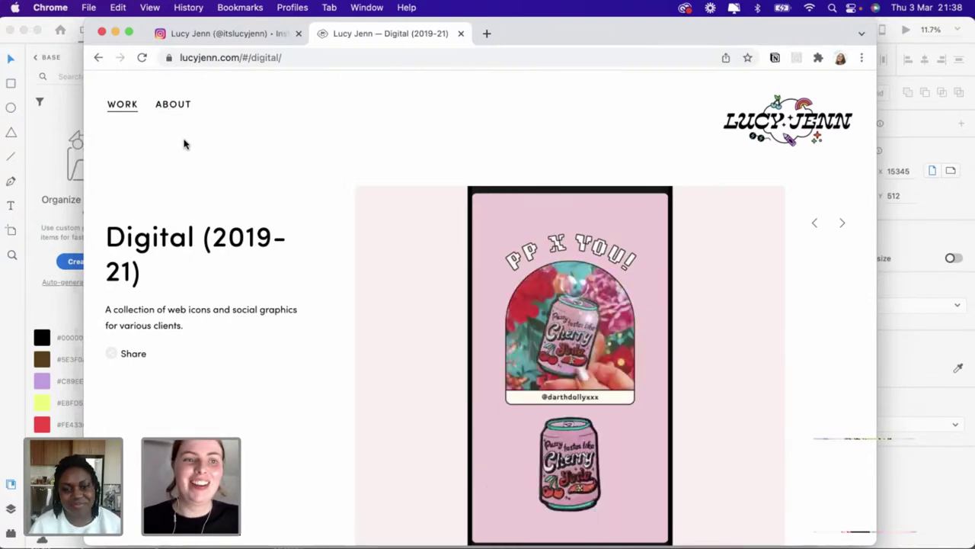
Minimise Chrome to return to the Adobe XD canvas
left_click(115, 34)
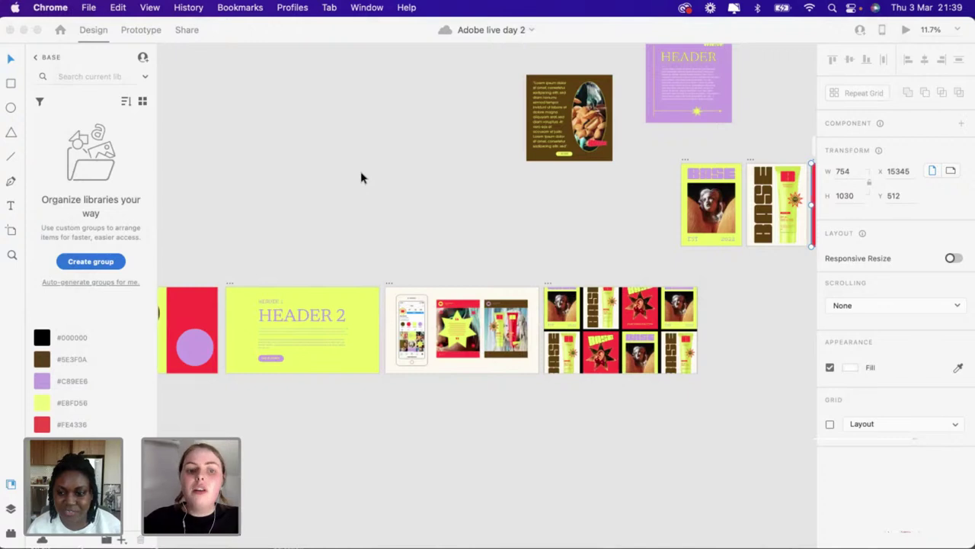
scroll(338, 206, "left", 5)
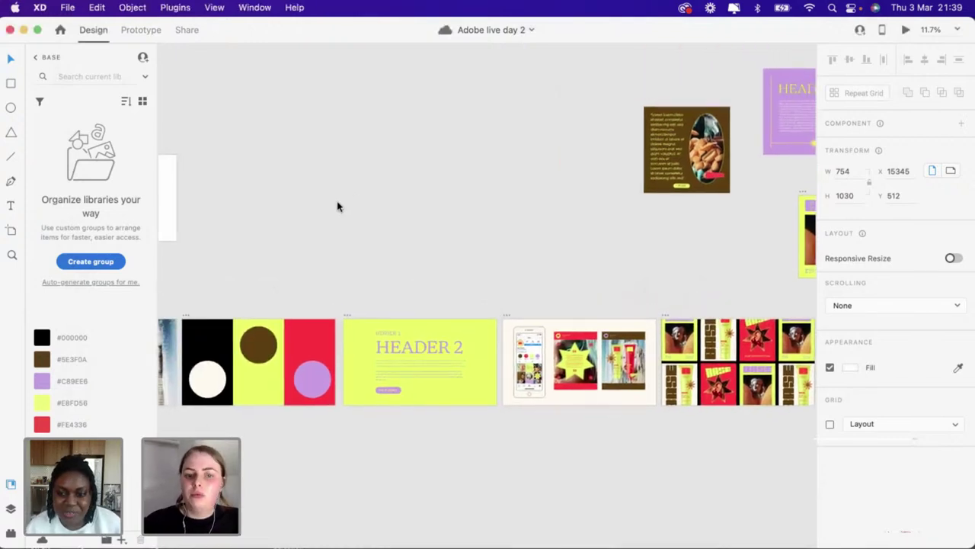
scroll(338, 206, "left", 2)
scroll(337, 206, "down", 3)
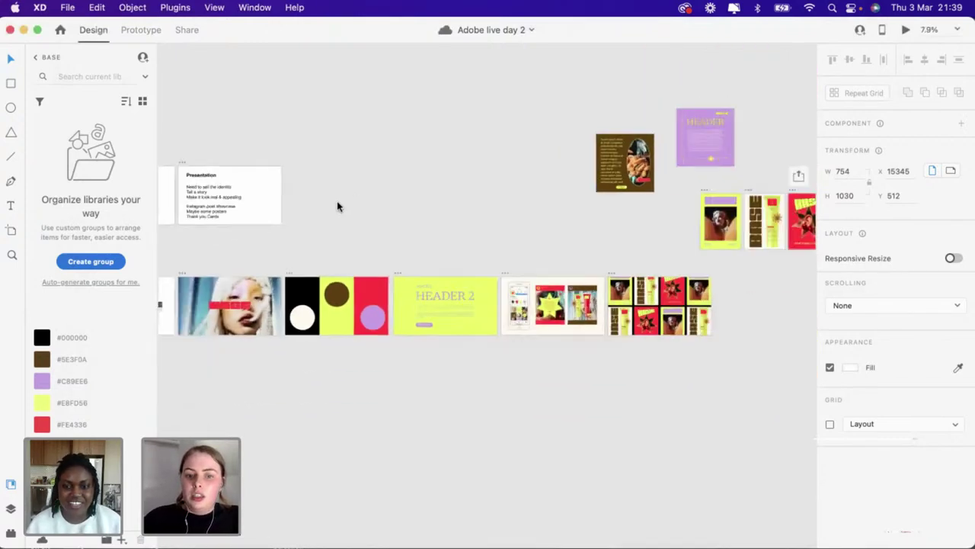
scroll(338, 206, "right", 5)
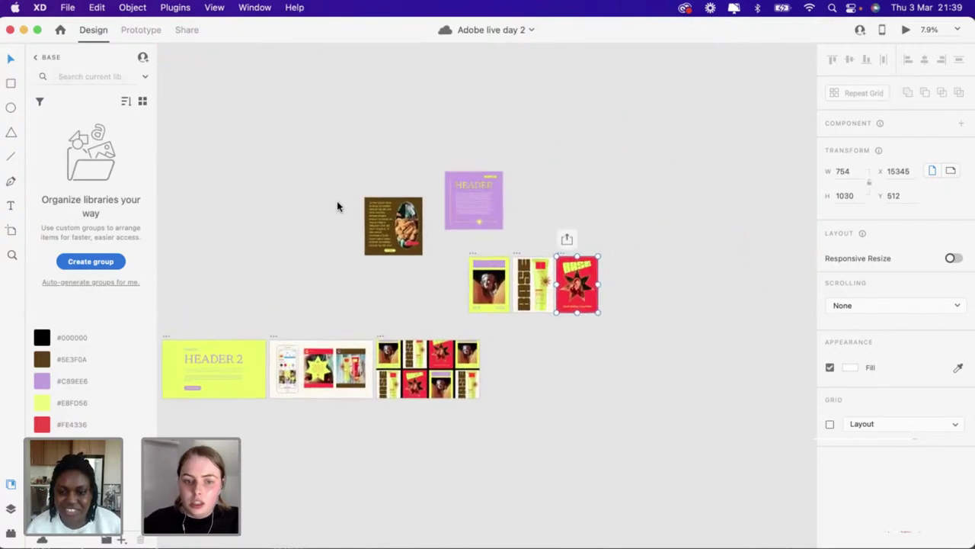
Line up the yellow, BASE and red artboards in a row at the top right
left_click_drag(455, 261, 539, 146)
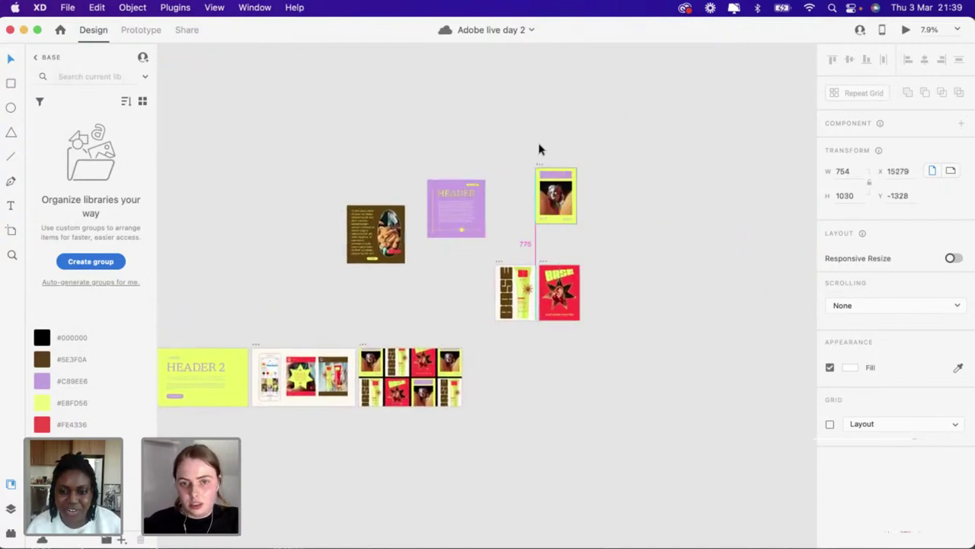
left_click_drag(501, 263, 586, 146)
left_click_drag(543, 265, 637, 143)
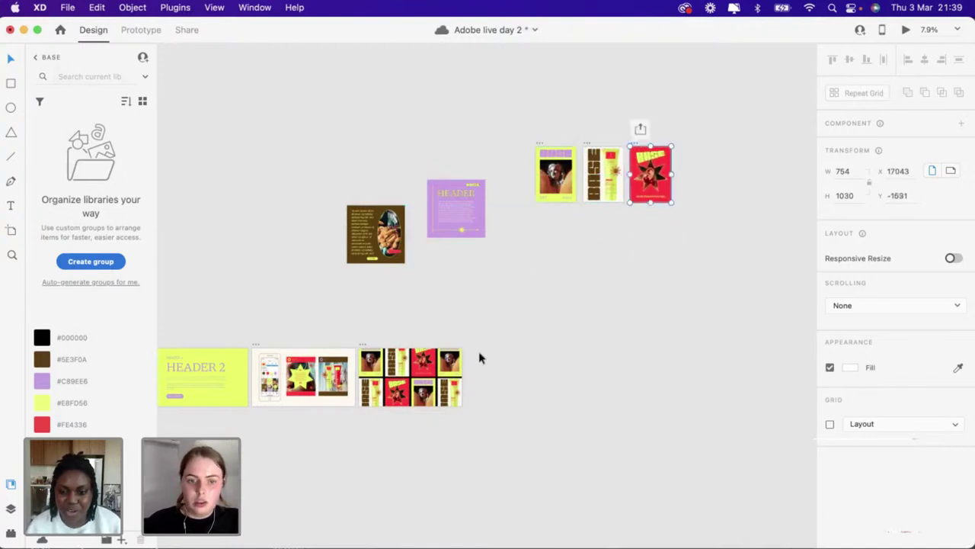
scroll(479, 355, "left", 10)
scroll(479, 355, "left", 3)
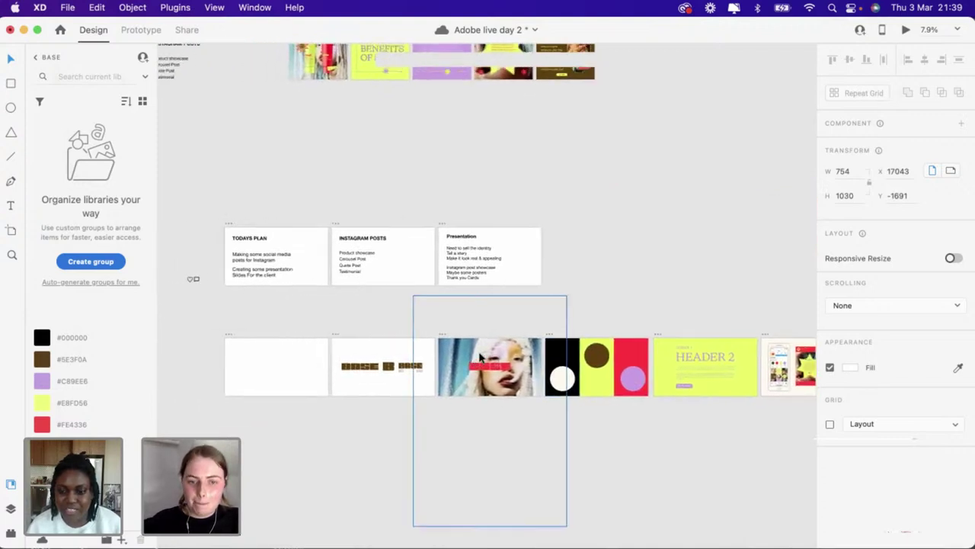
scroll(479, 355, "right", 1)
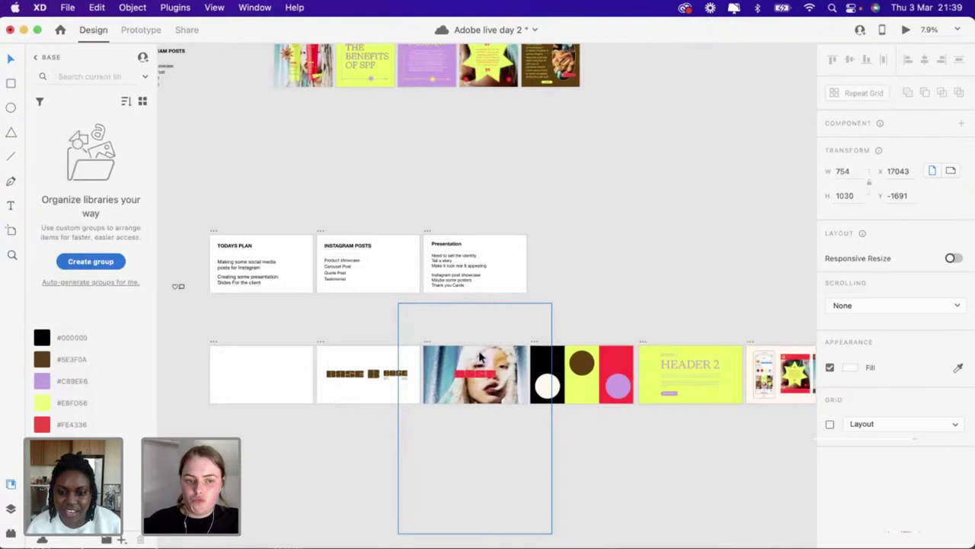
Move the red BASE logo onto COVER, enlarged to about 1823 wide near the bottom
double_click(472, 373)
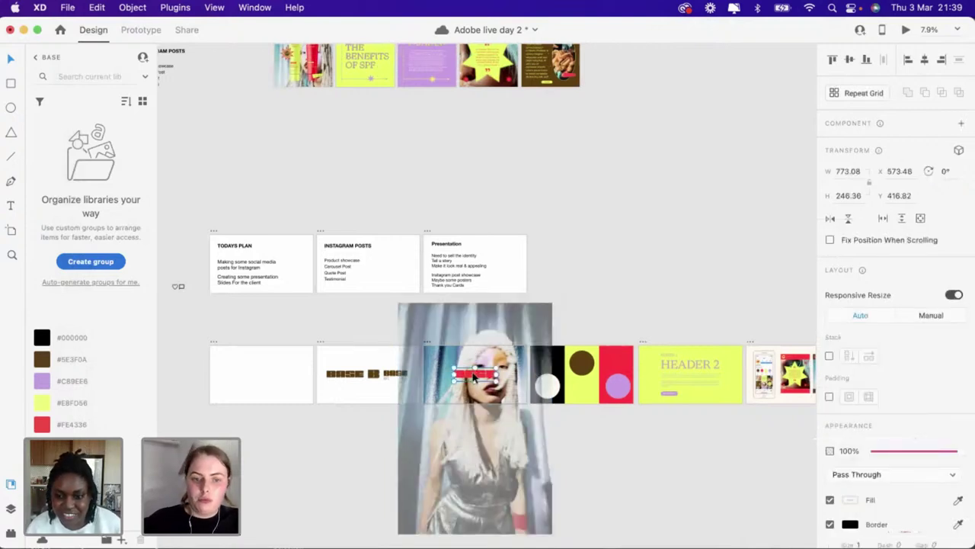
left_click_drag(472, 373, 262, 375)
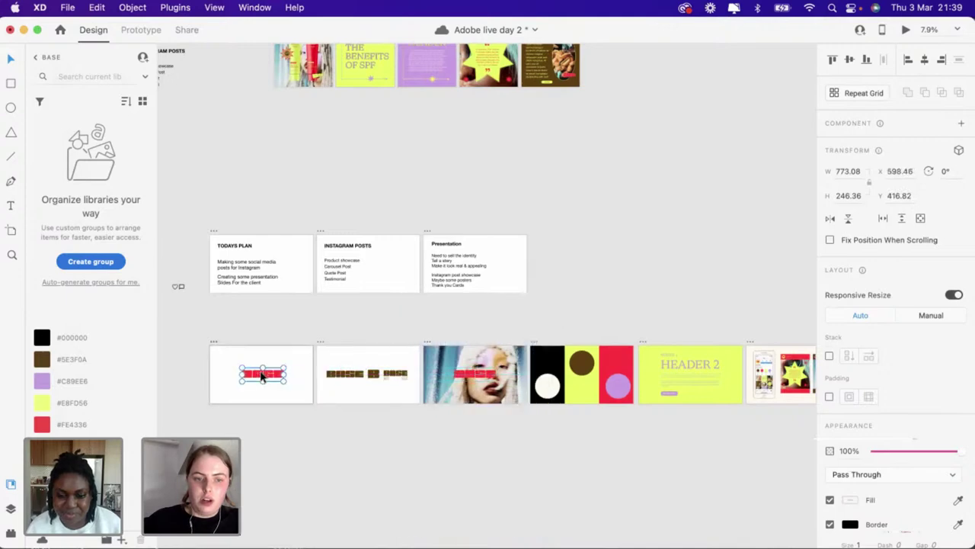
scroll(262, 375, "up", 10)
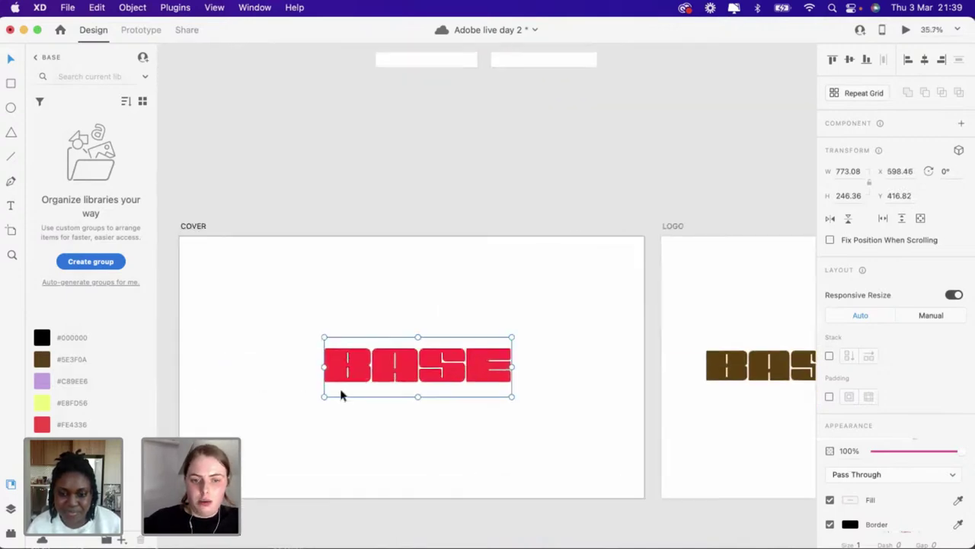
left_click_drag(325, 396, 273, 442)
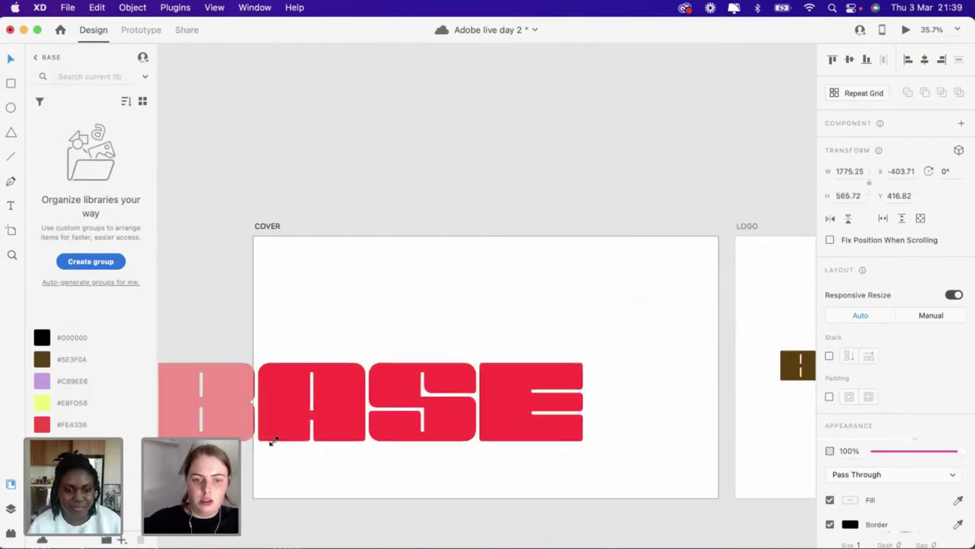
left_click_drag(354, 435, 472, 464)
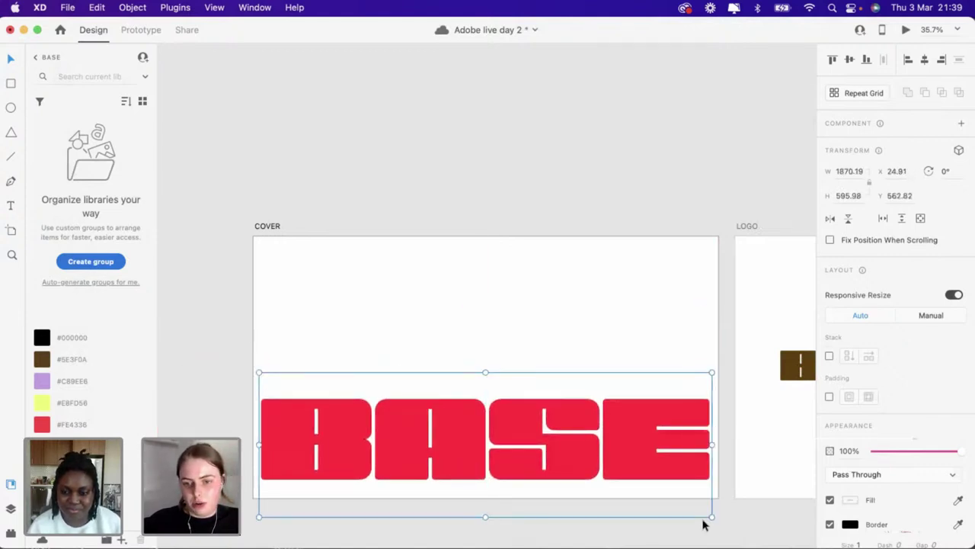
mouse_move(712, 517)
left_mouse_down()
mouse_move(692, 510)
mouse_move(700, 514)
left_mouse_up()
left_click_drag(584, 435, 590, 443)
Try library swatches on the COVER background, settling on yellow #E8FD56
key("Escape")
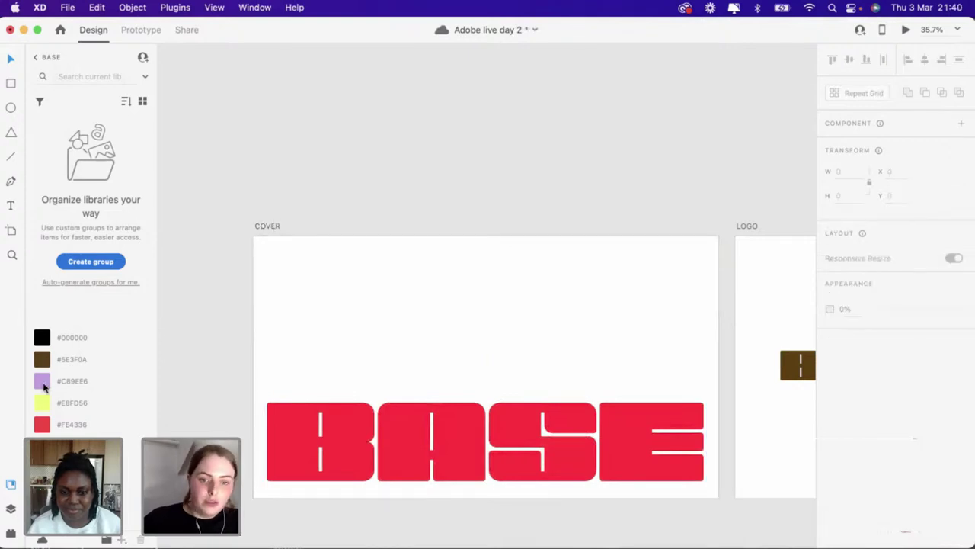
left_click(268, 228)
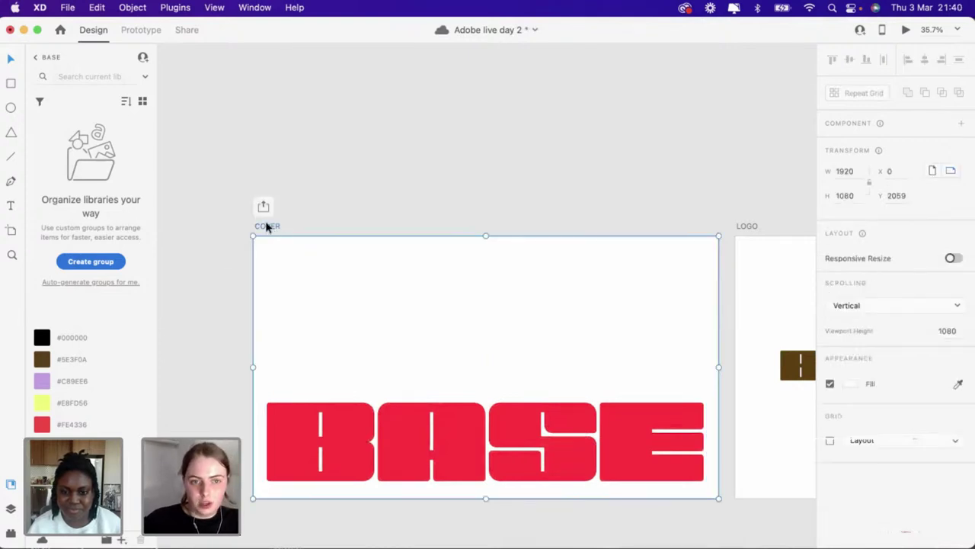
left_click(41, 403)
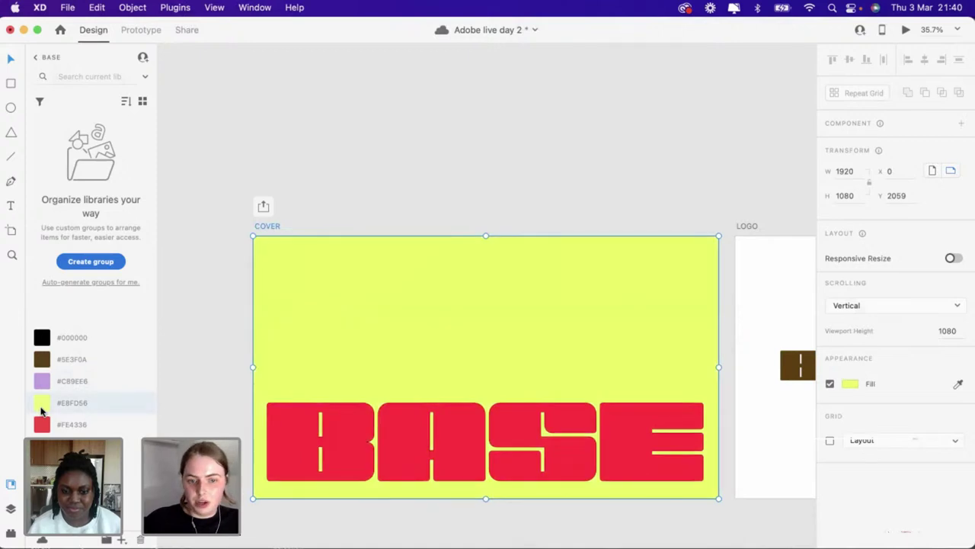
left_click(41, 381)
left_click(42, 359)
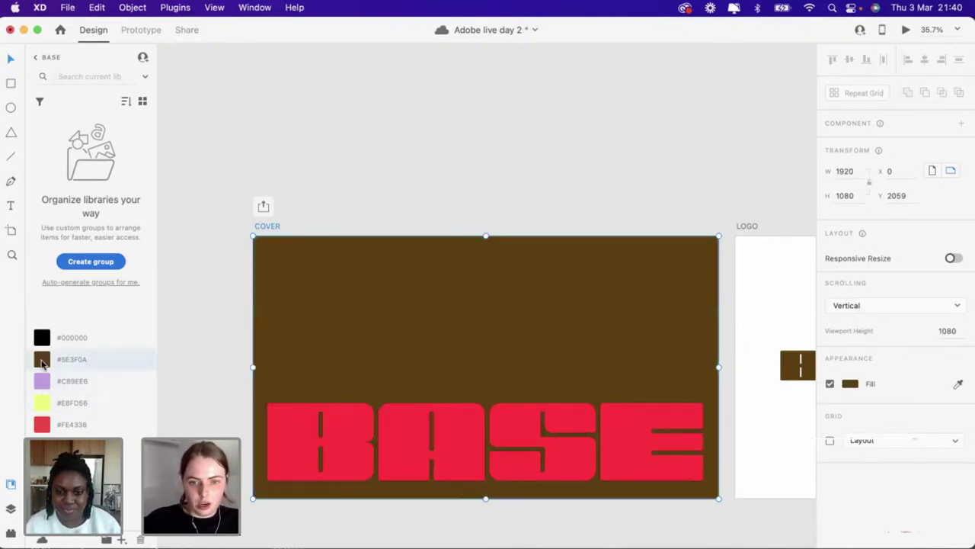
left_click(42, 425)
left_click(42, 447)
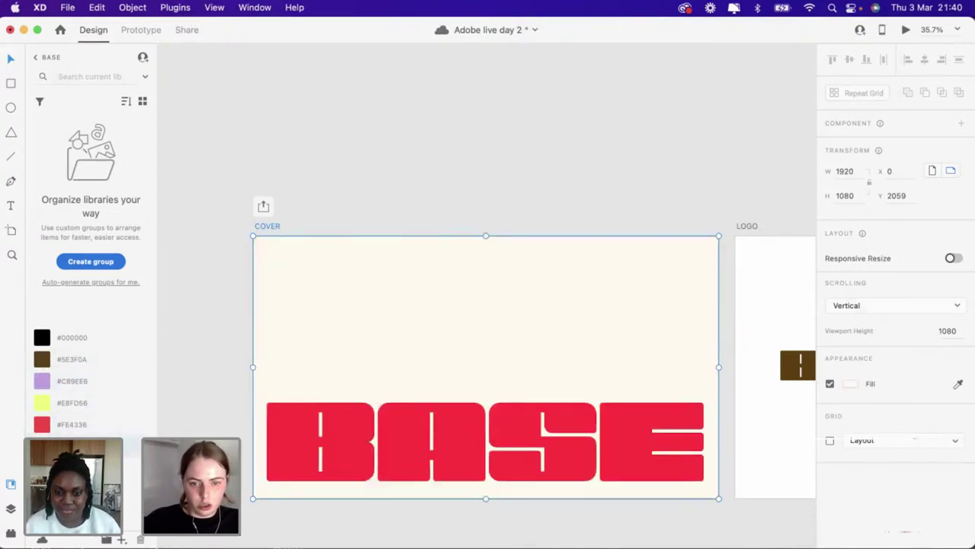
left_click(43, 404)
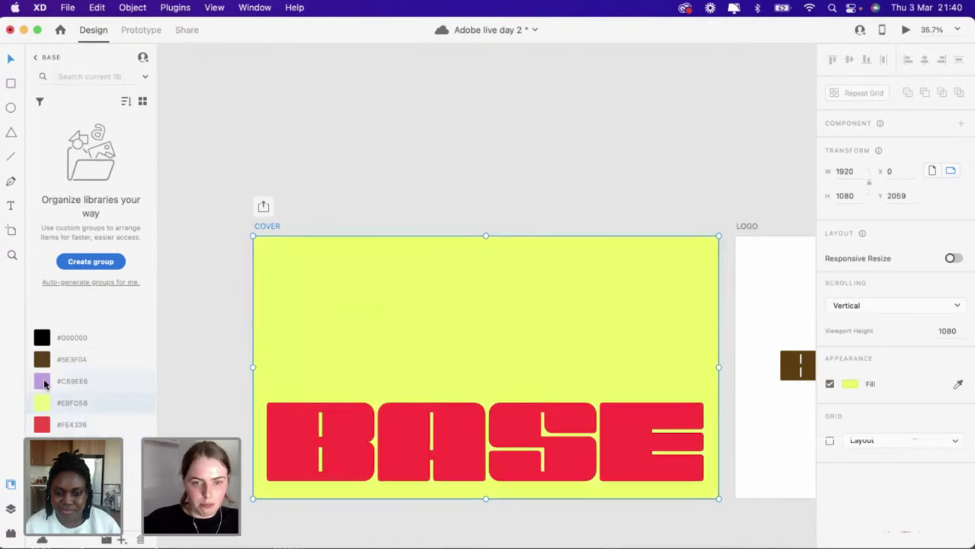
left_click(43, 382)
left_click(42, 404)
left_click(359, 218)
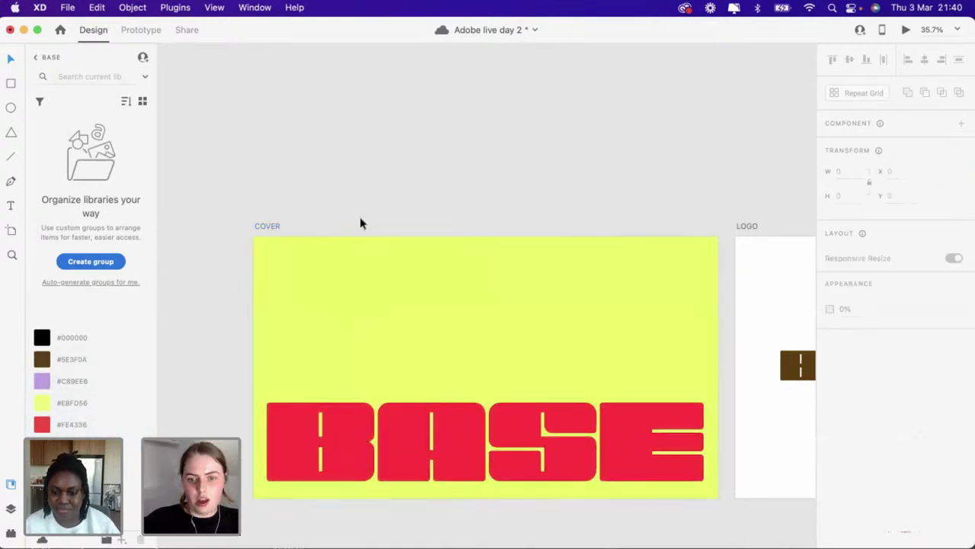
scroll(360, 221, "down", 3)
Duplicate the Typography – 2 artboard with Cmd+D
scroll(360, 216, "right", 15)
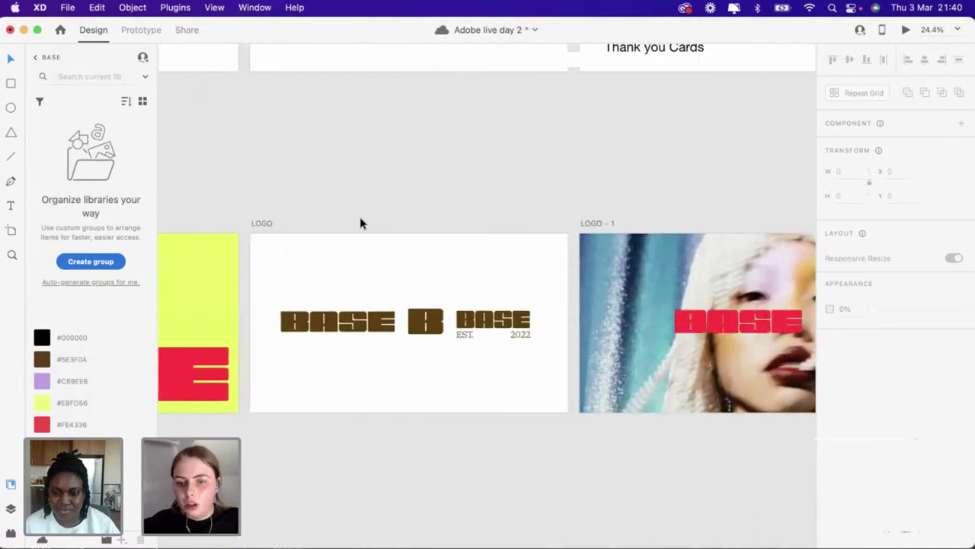
scroll(360, 222, "right", 15)
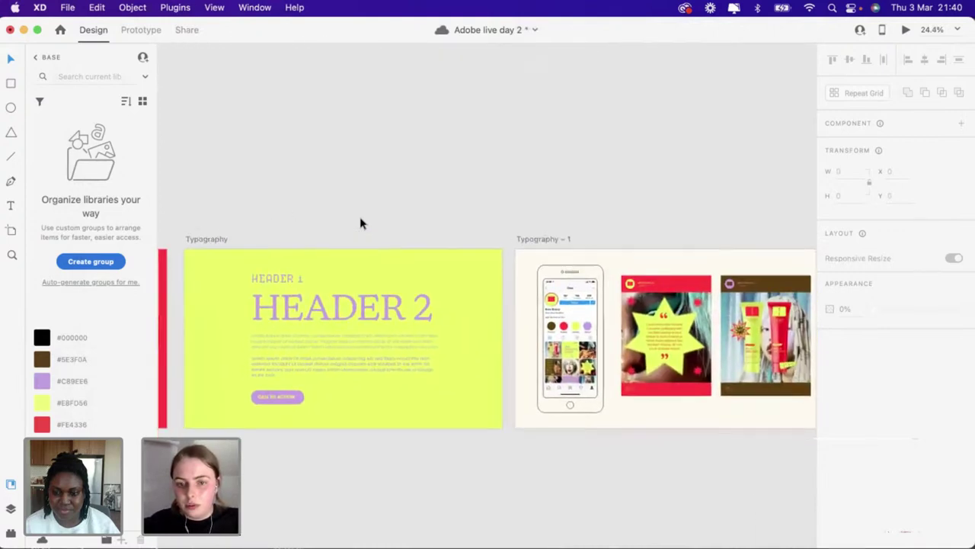
scroll(439, 209, "right", 10)
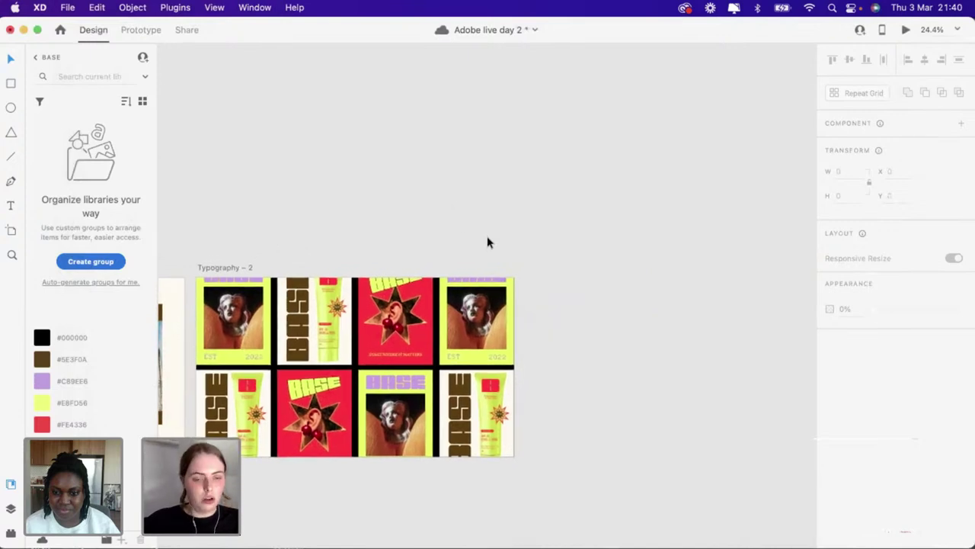
scroll(488, 242, "down", 5)
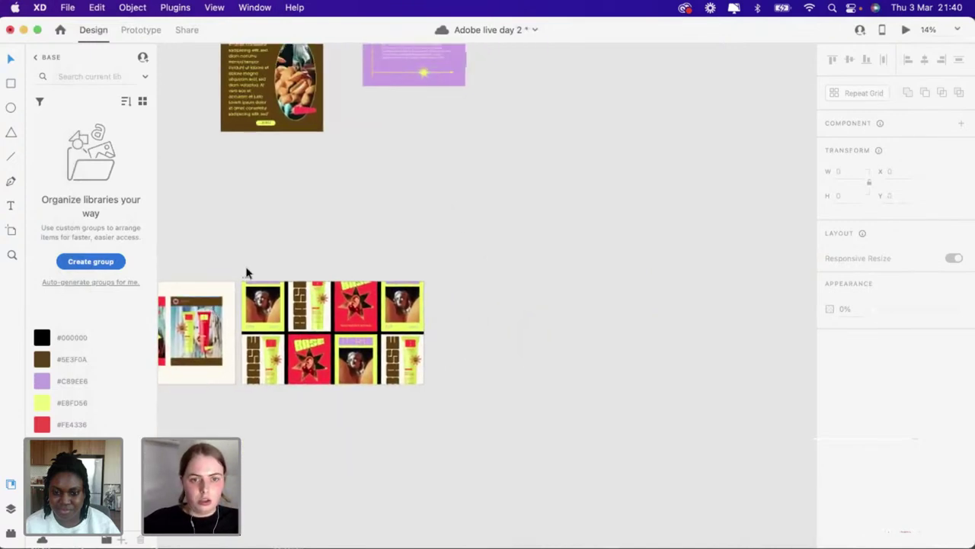
left_click(246, 280)
key("super+d")
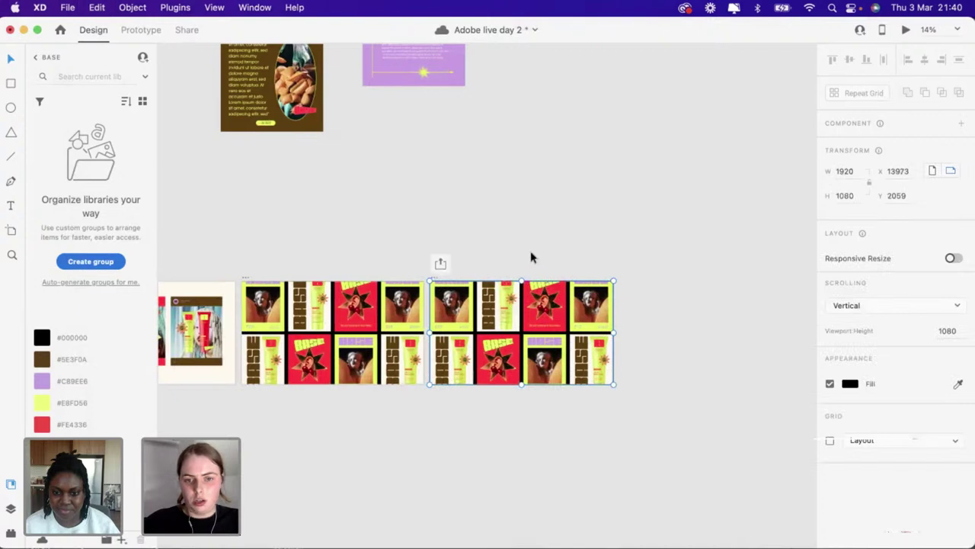
Delete the duplicate's poster grid and fill the empty artboard with the cream swatch
left_click(666, 393)
left_click_drag(644, 417, 446, 290)
key("Delete")
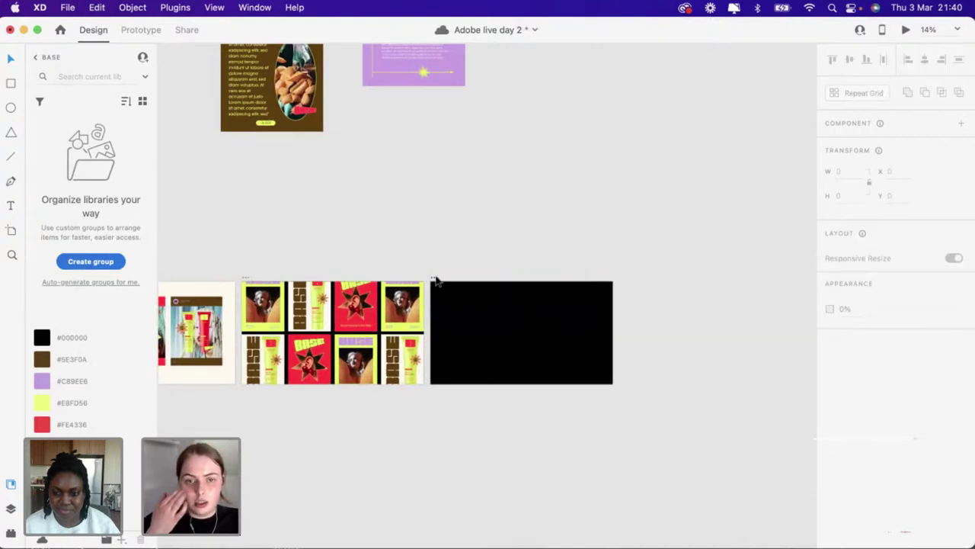
left_click(436, 278)
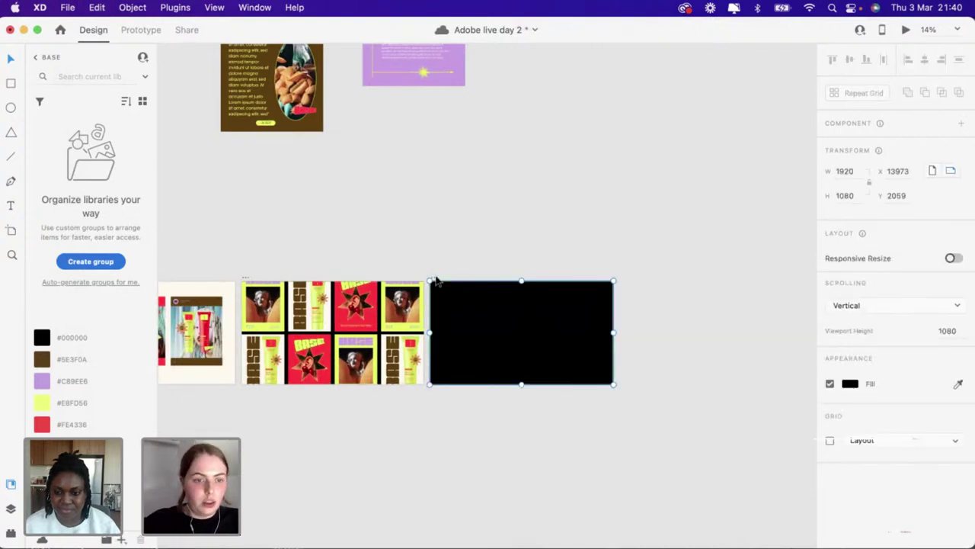
left_click(502, 172)
scroll(503, 173, "up", 3)
scroll(503, 173, "down", 5)
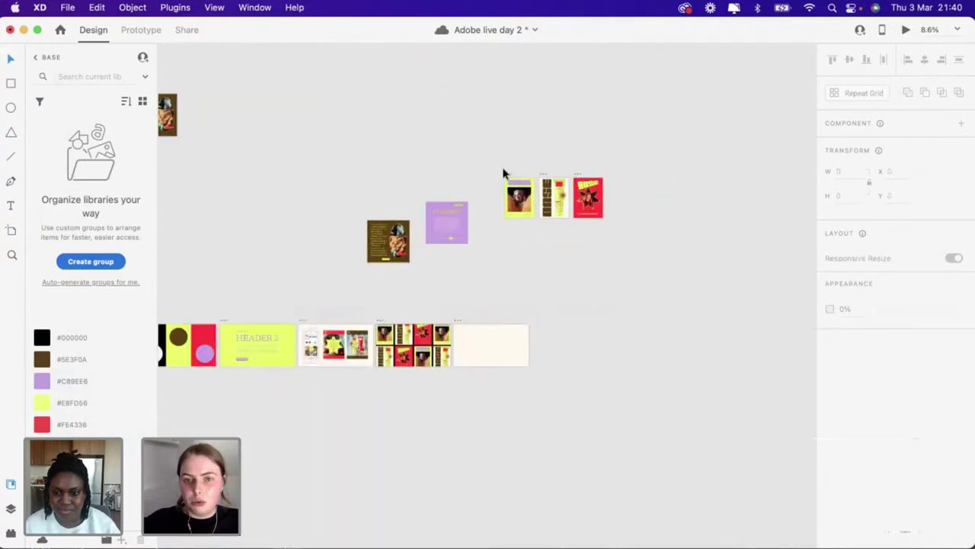
Copy the yellow SPF 30 tube into Typography – 3, shrink it, move it lower, then switch to Illustrator
left_click(556, 188)
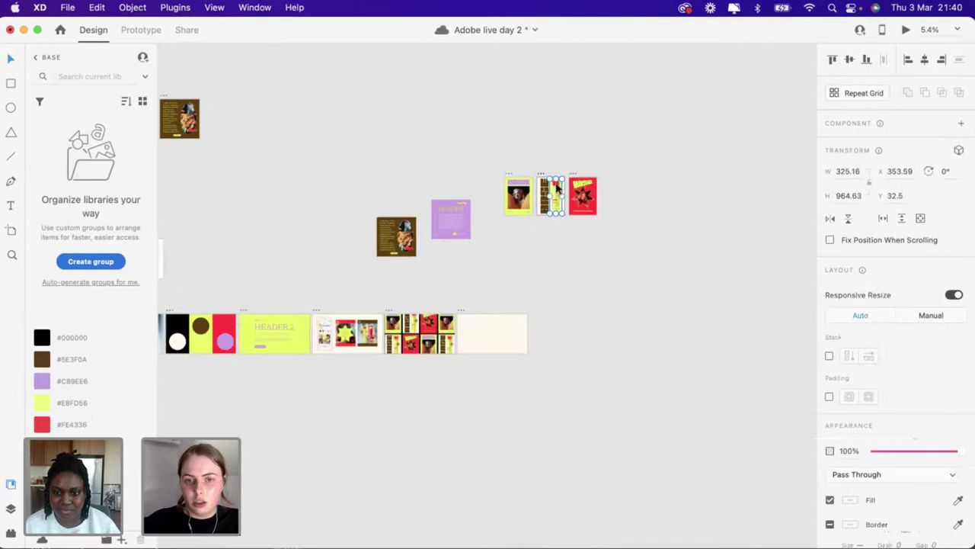
left_click_drag(558, 189, 341, 364)
scroll(489, 331, "up", 10)
left_click_drag(364, 468, 364, 468)
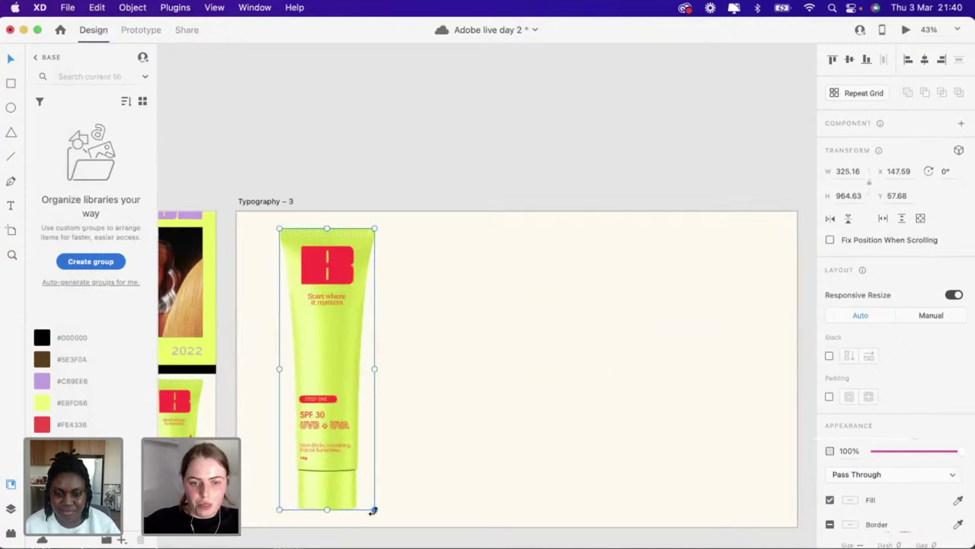
left_click_drag(366, 502, 361, 498)
left_click_drag(305, 378, 302, 397)
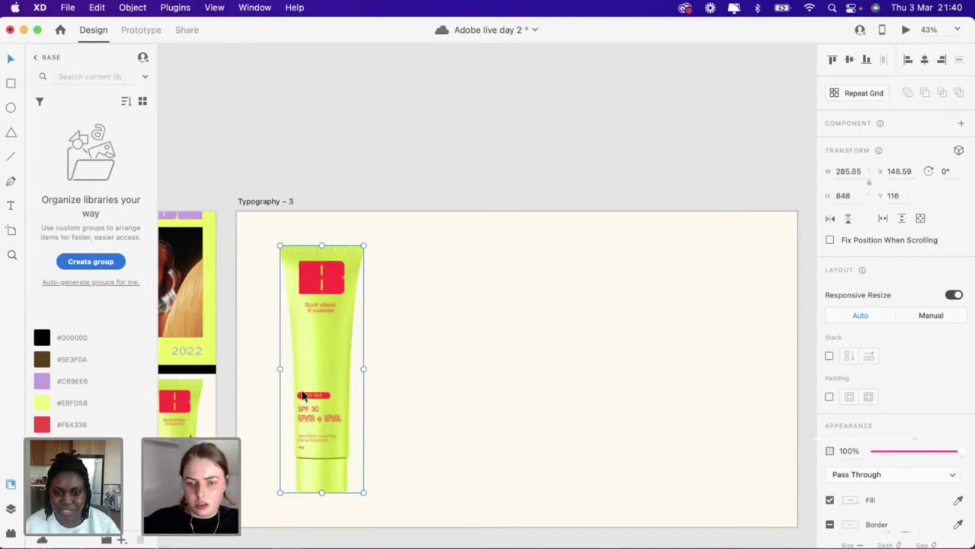
key("super+Tab")
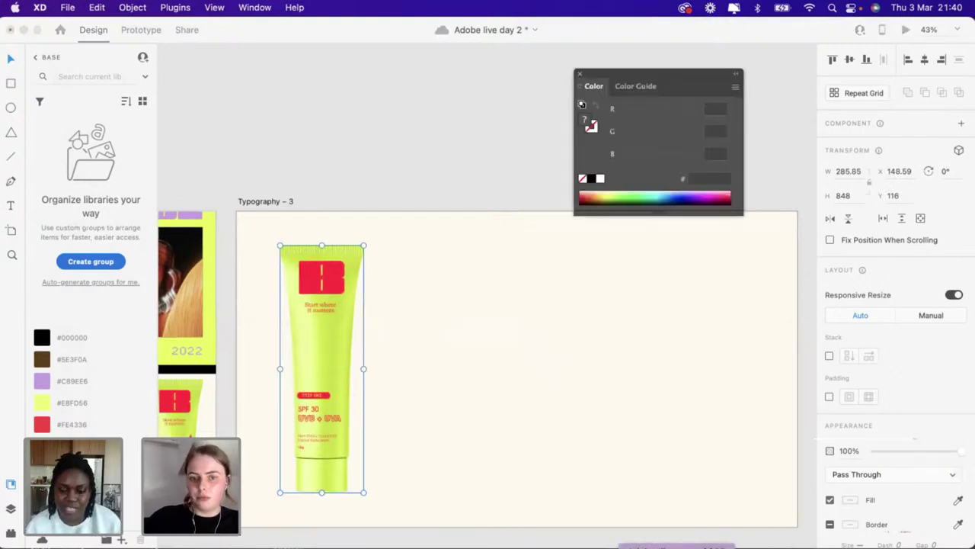
scroll(391, 155, "up", 2)
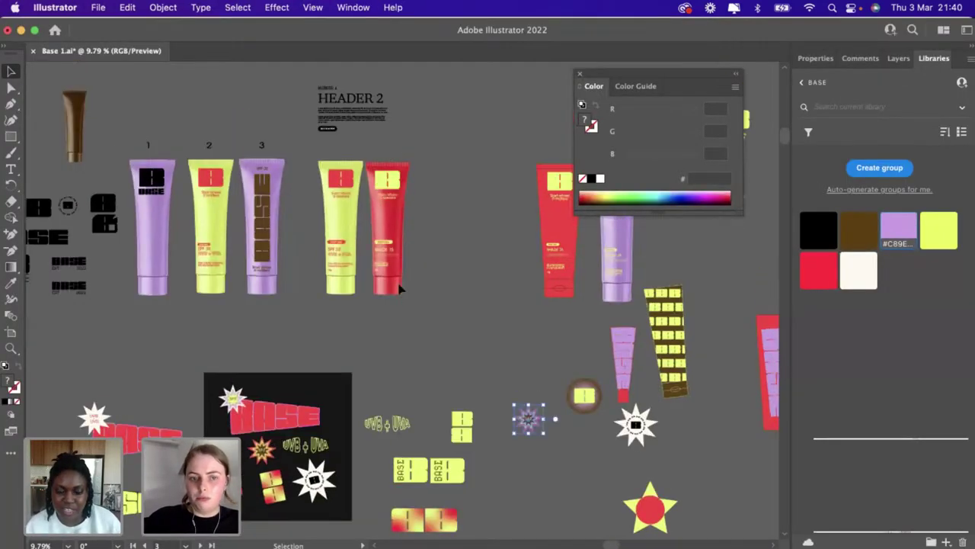
Copy the red SHADE 15 tube in Illustrator and return to Adobe XD
key("super+alt+bracketright")
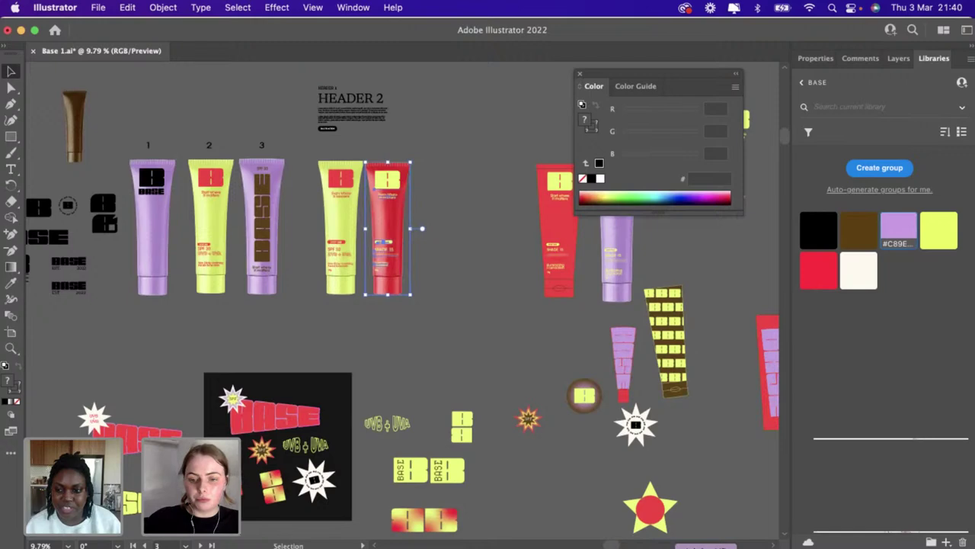
key("super+Tab")
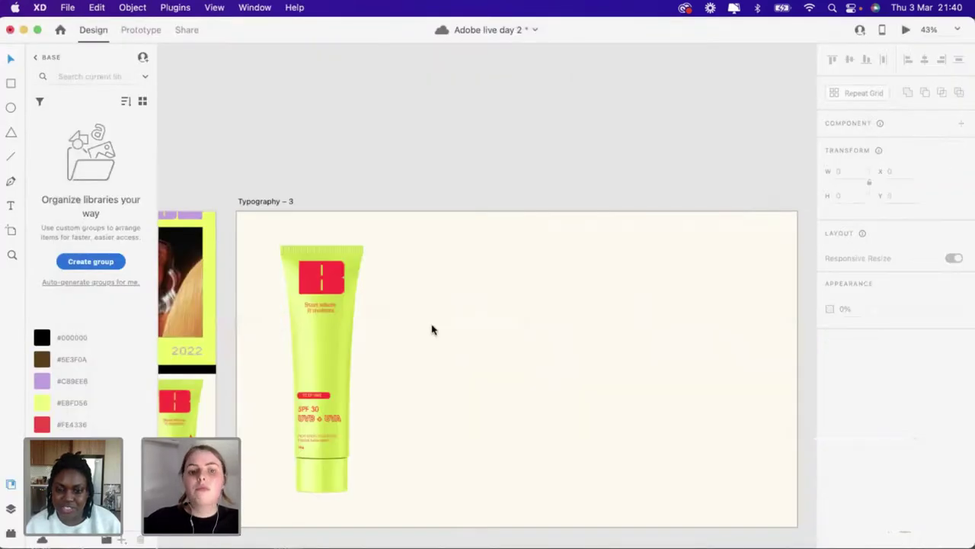
Paste the red SHADE 15 tube beside the yellow one and shrink it to H 848
key("super+v")
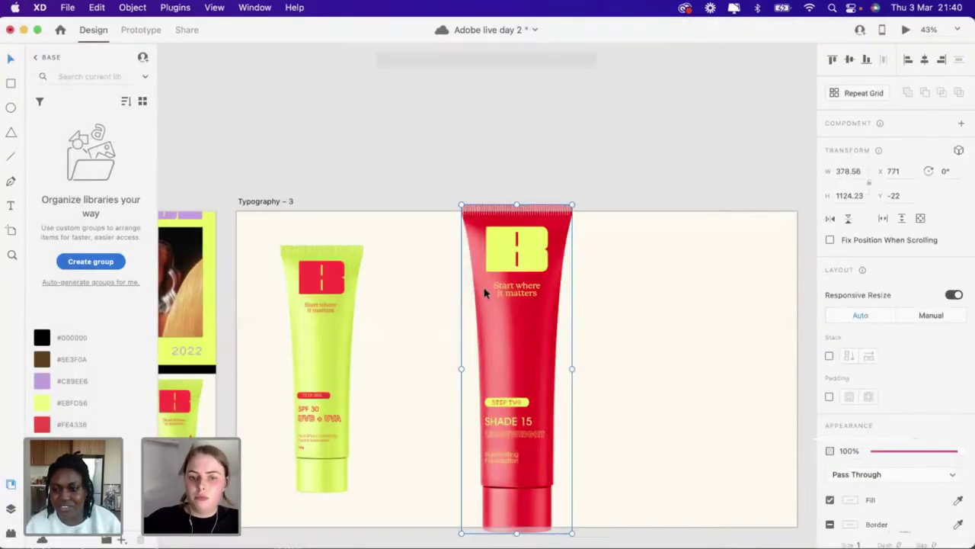
left_click_drag(484, 292, 396, 333)
scroll(521, 418, "down", 4)
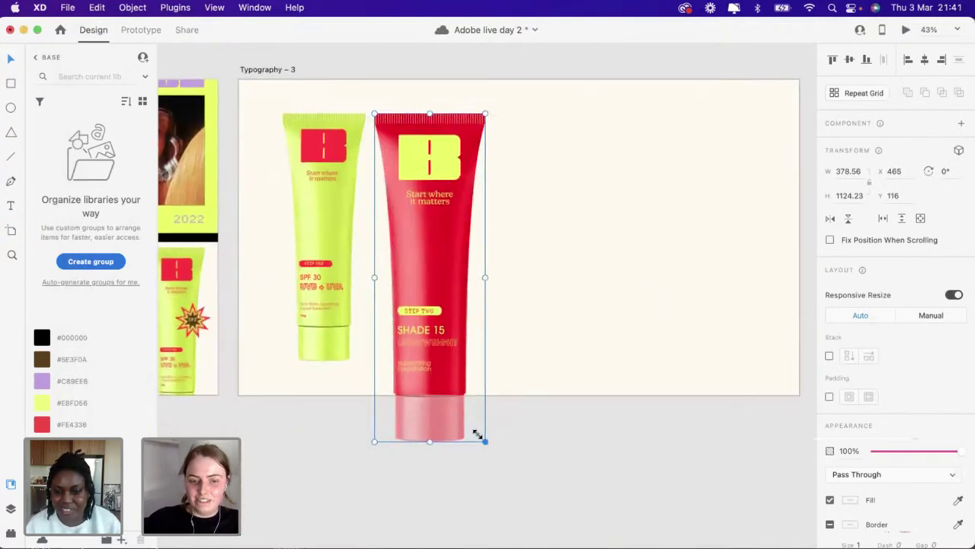
left_click_drag(477, 435, 457, 424)
left_click(453, 432)
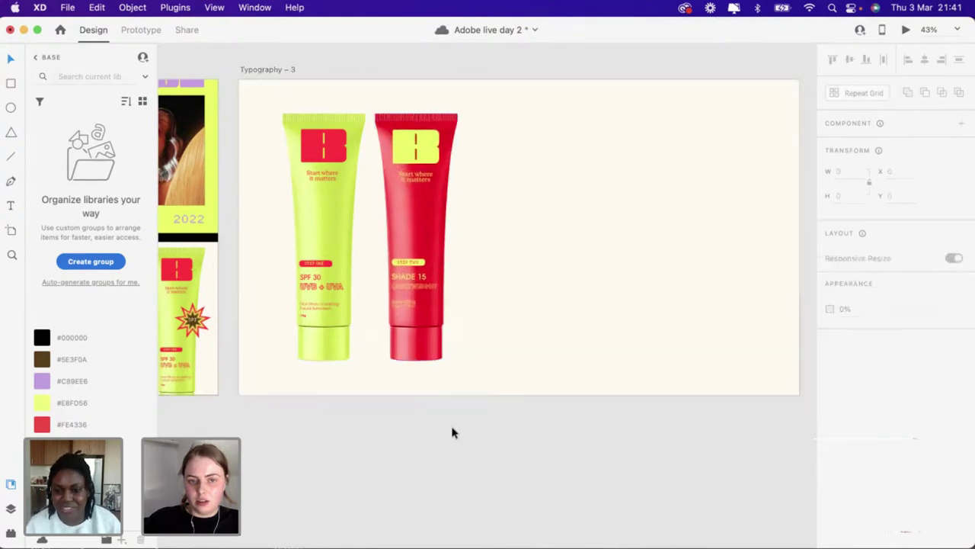
Nudge the yellow tube left, then shift both tubes slightly right together
scroll(453, 433, "up", 2)
scroll(452, 432, "right", 1)
scroll(452, 432, "up", 2)
scroll(452, 432, "left", 2)
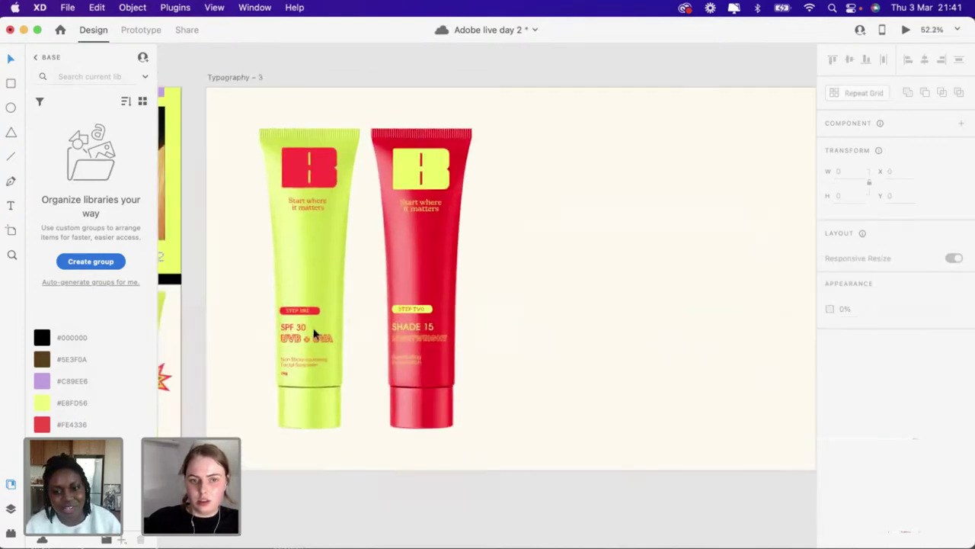
left_click(283, 223)
left_click_drag(295, 233, 290, 232)
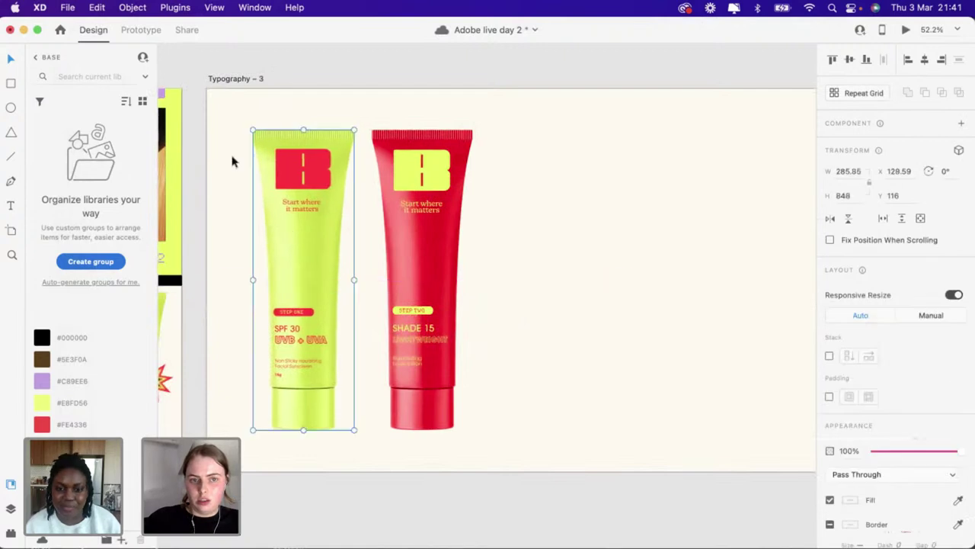
left_click(224, 117)
left_click_drag(224, 115, 480, 403)
left_click_drag(427, 387, 547, 407)
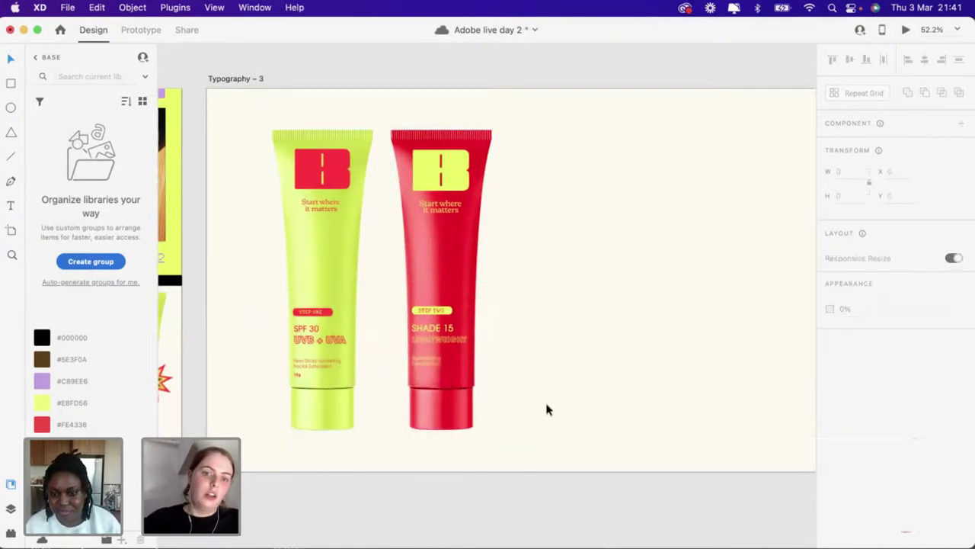
left_click(546, 407)
Nudge the red tube to even out the spacing between the two tubes
scroll(546, 407, "down", 5)
scroll(533, 407, "up", 3)
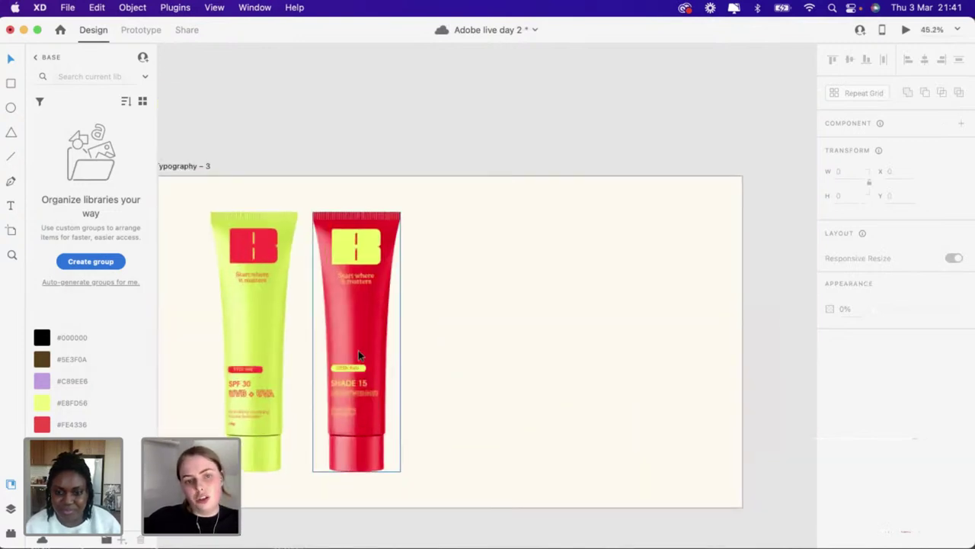
left_click(358, 349)
left_click_drag(364, 351, 358, 348)
left_click(487, 338)
scroll(487, 338, "down", 5)
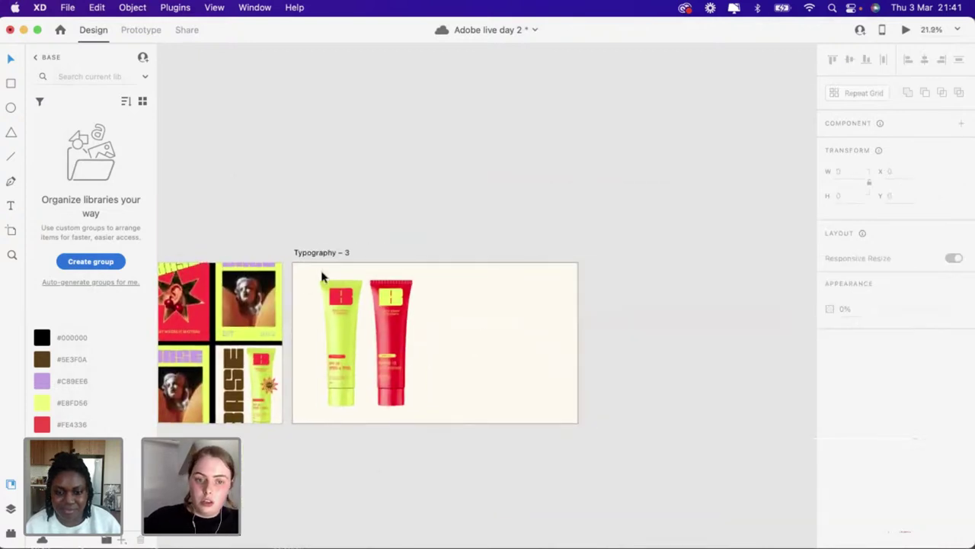
Start a text box on Typography – 3, then return to the Select tool
scroll(322, 278, "right", 3)
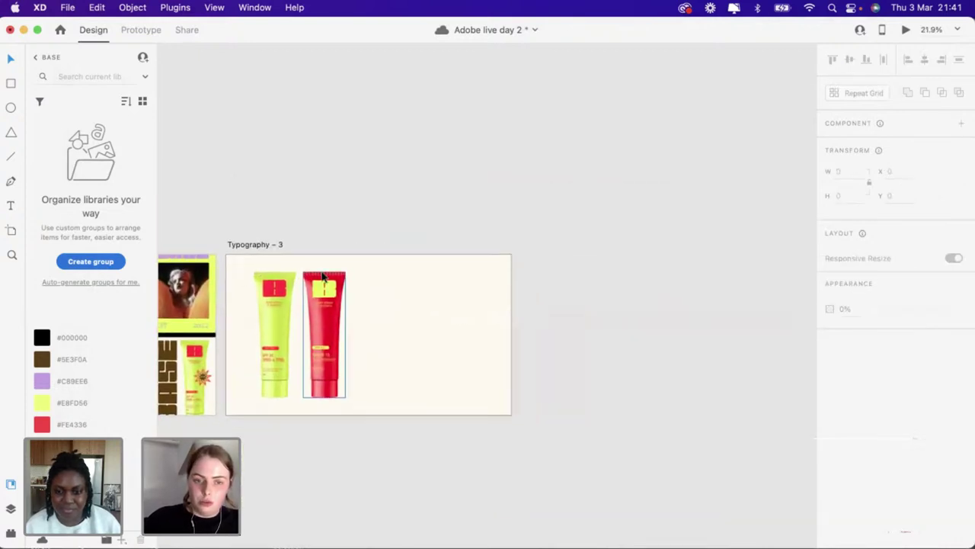
left_click(11, 207)
left_click(391, 311)
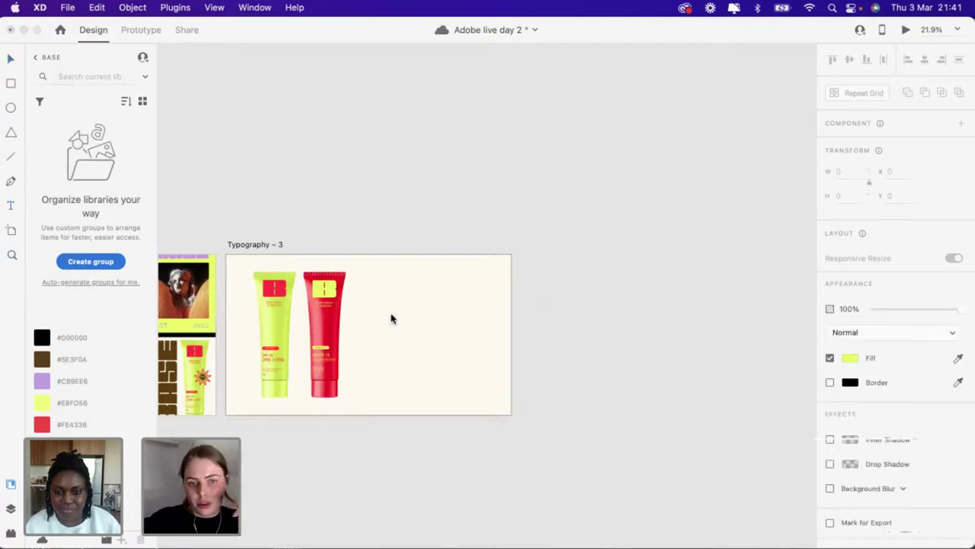
scroll(391, 310, "up", 5)
scroll(391, 311, "down", 2)
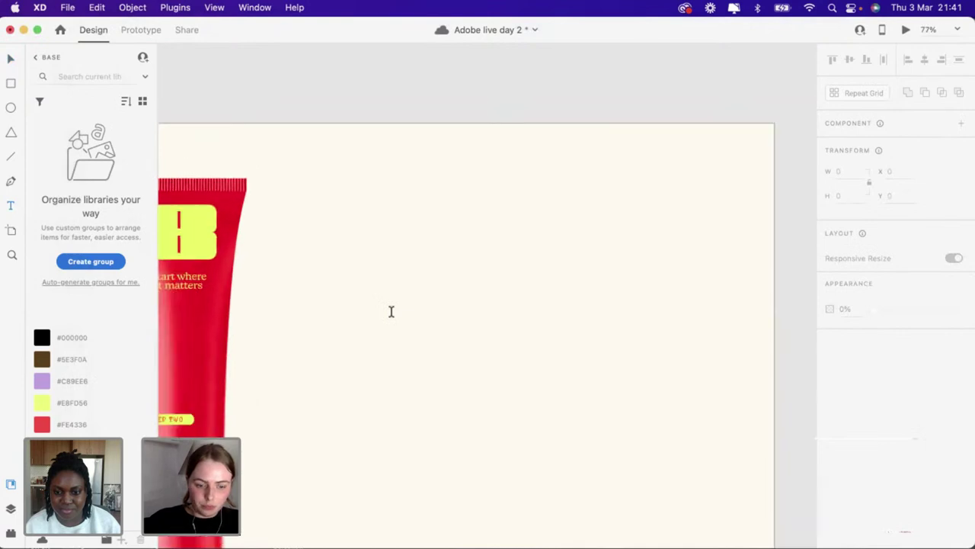
scroll(391, 310, "down", 6)
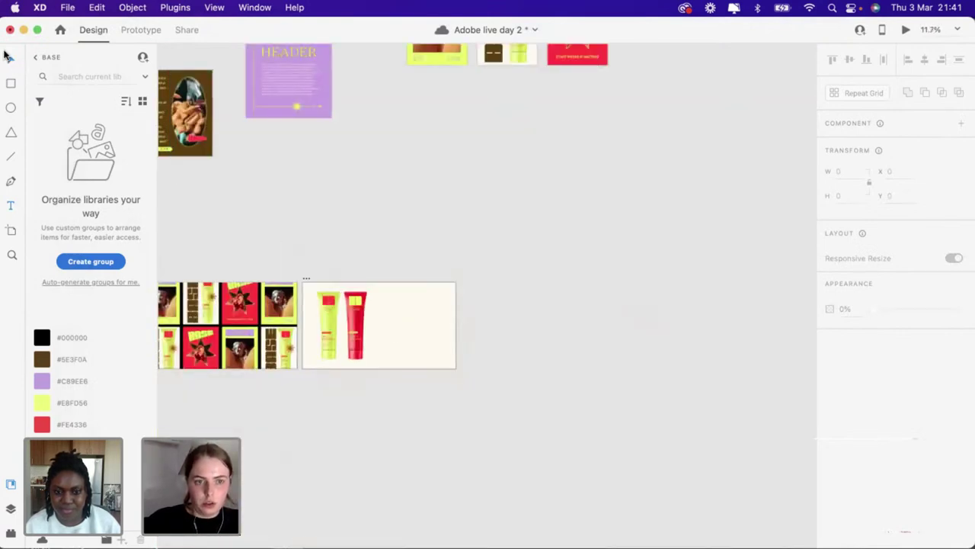
left_click(6, 55)
scroll(298, 359, "left", 10)
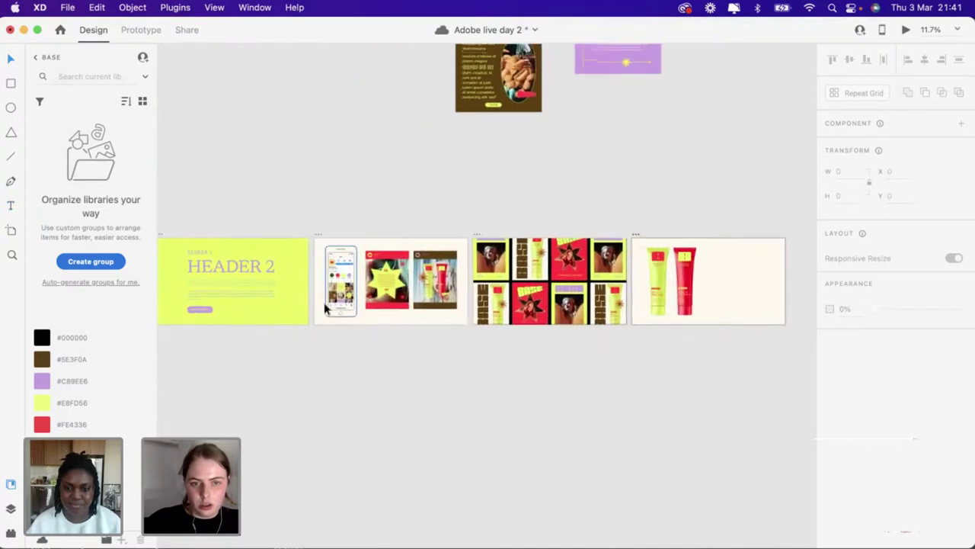
scroll(326, 307, "right", 5)
scroll(326, 308, "up", 2)
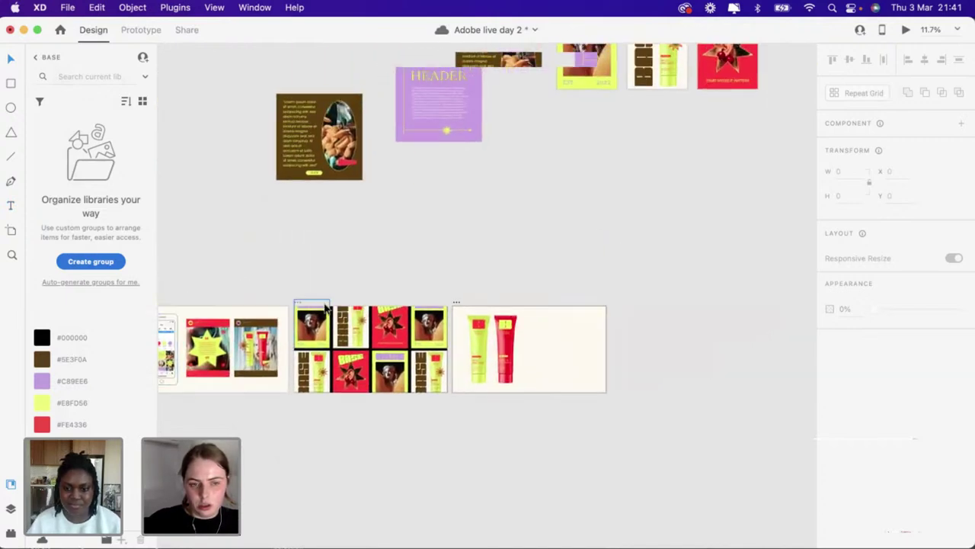
left_click(201, 326)
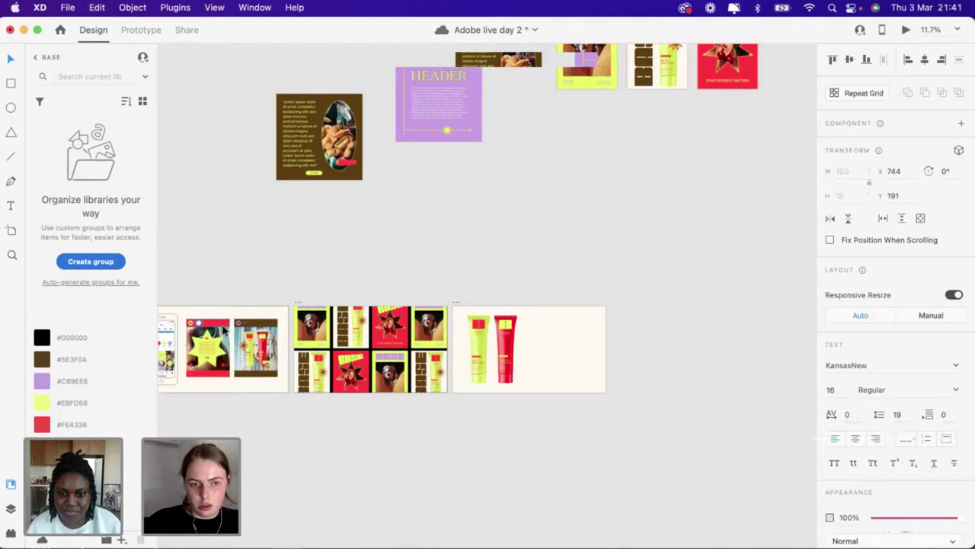
scroll(224, 328, "up", 3)
scroll(224, 329, "up", 4)
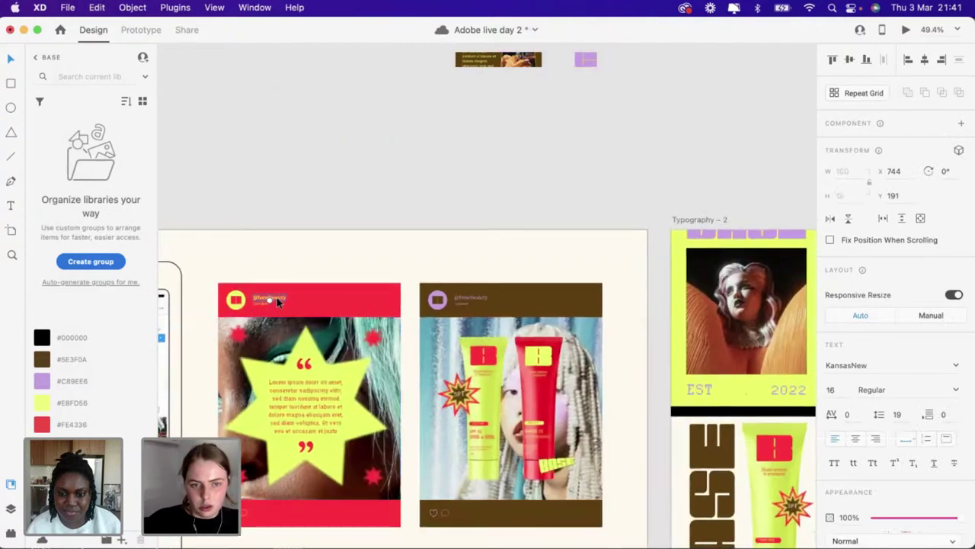
left_click(343, 236)
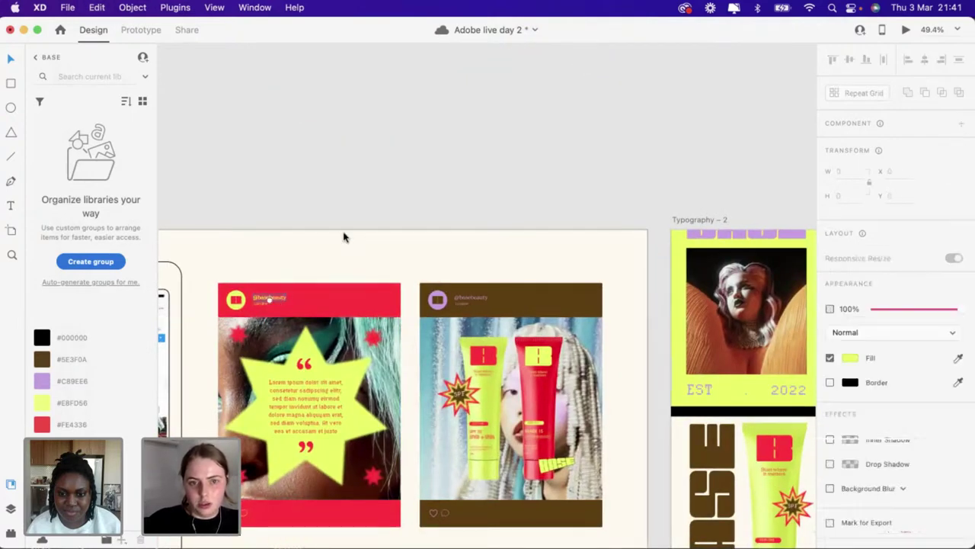
left_click(295, 288)
left_click_drag(277, 296, 564, 266)
scroll(563, 291, "down", 4)
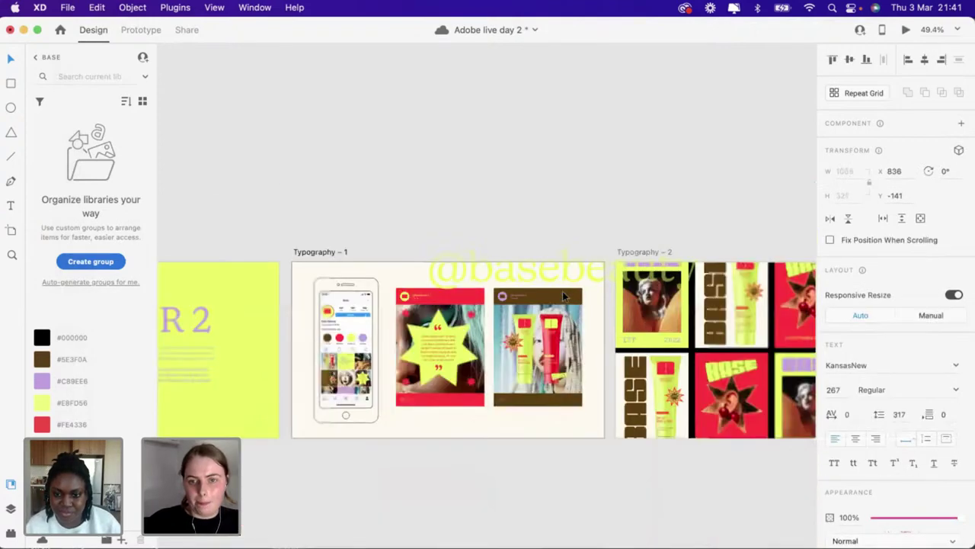
scroll(564, 296, "right", 1)
Move the text into Typography – 3 and retype it as 'Start where It matter'
left_click_drag(663, 211, 494, 372)
double_click(539, 359)
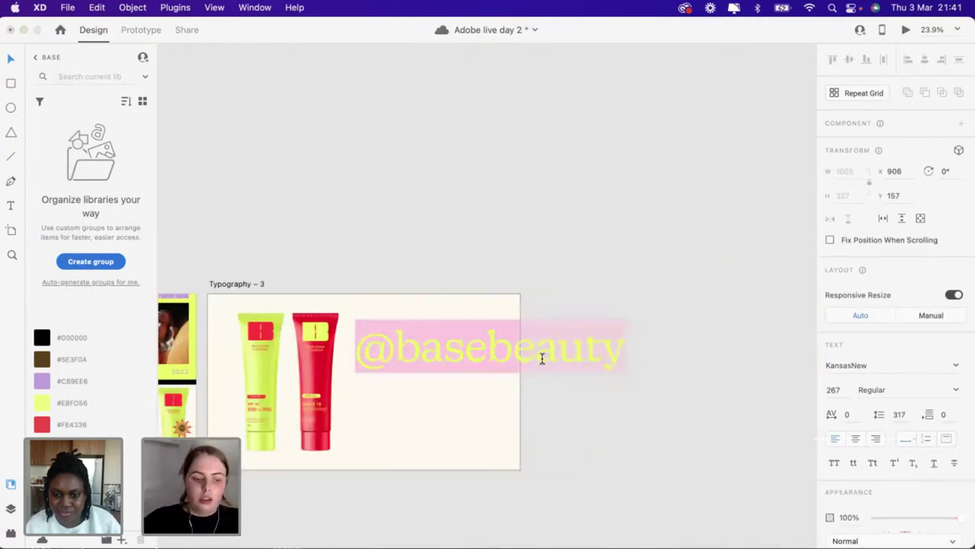
type("Start")
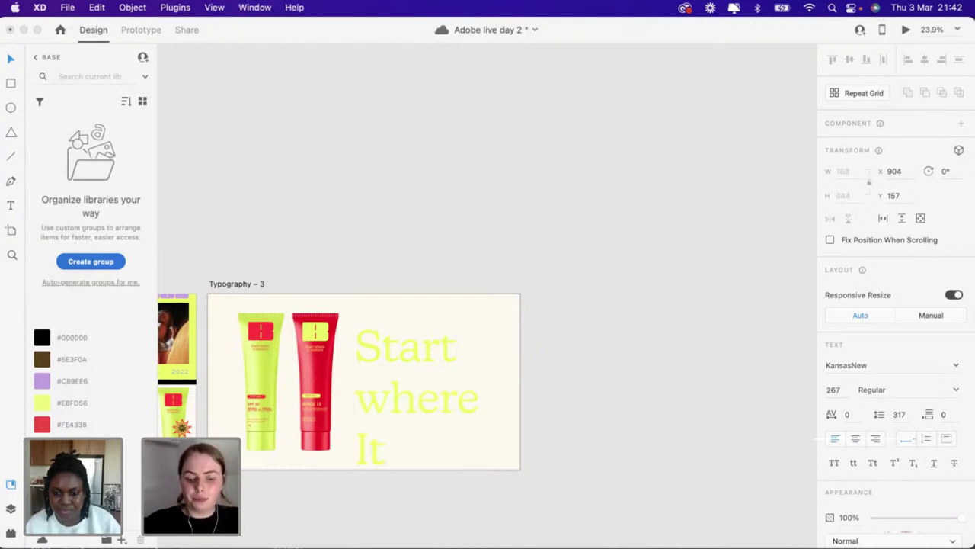
type("matter")
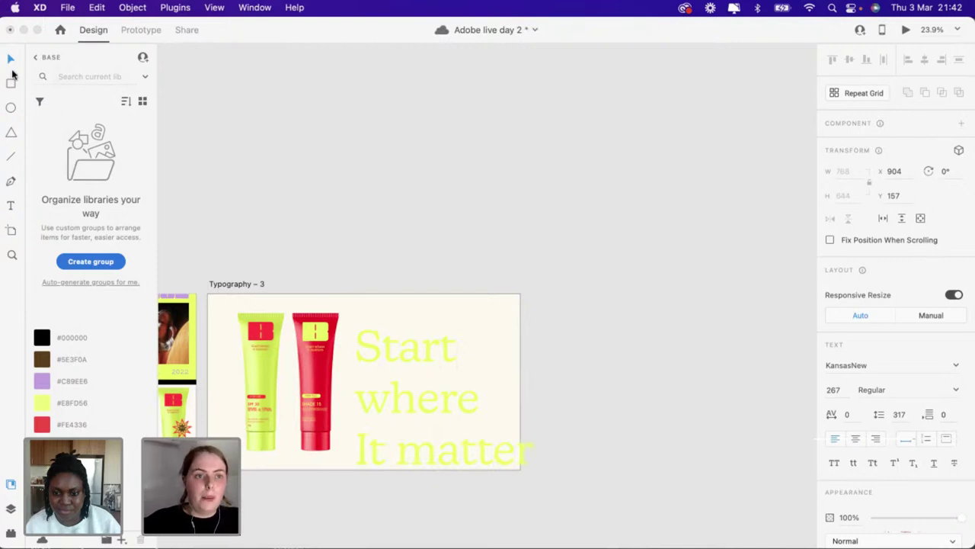
Scale the headline to size 215 and set its line spacing to 200
left_click(10, 67)
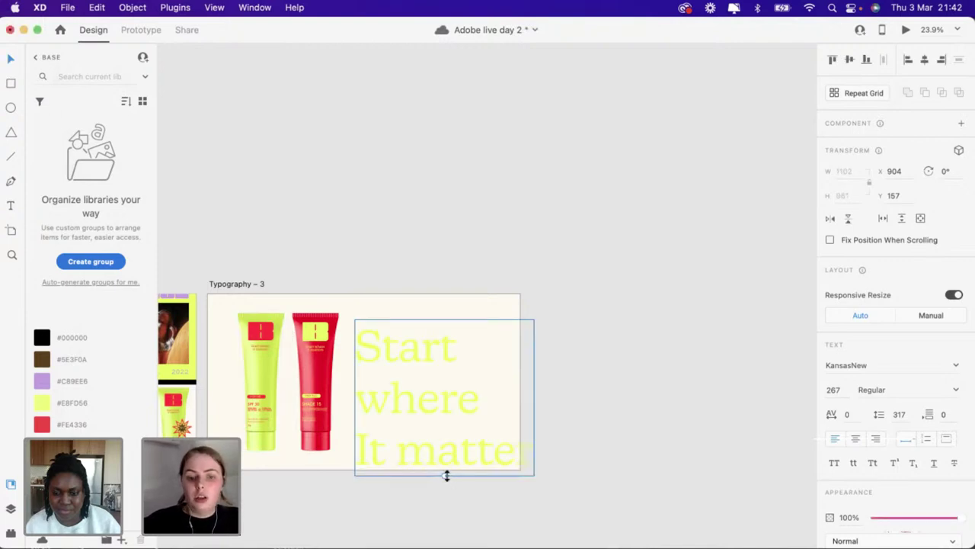
left_click_drag(444, 474, 440, 450)
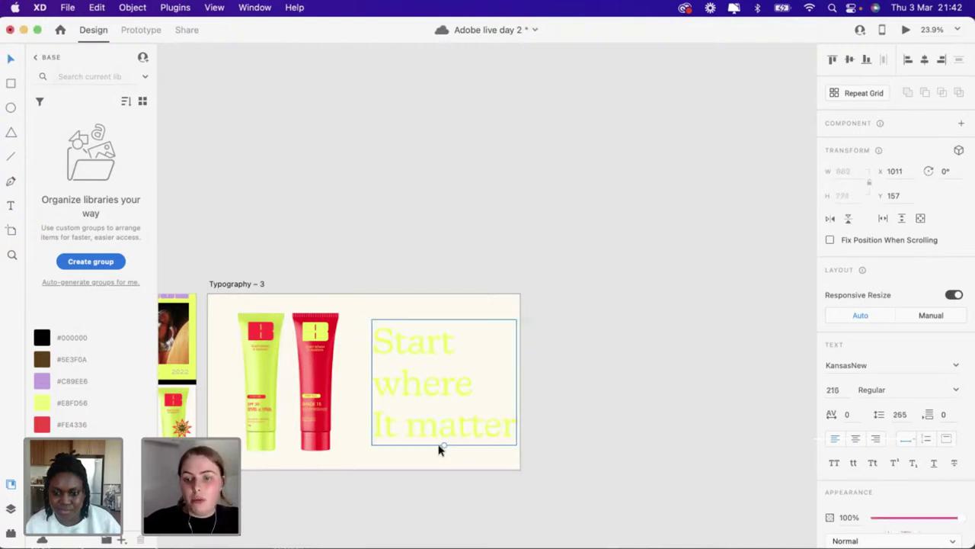
left_click(901, 414)
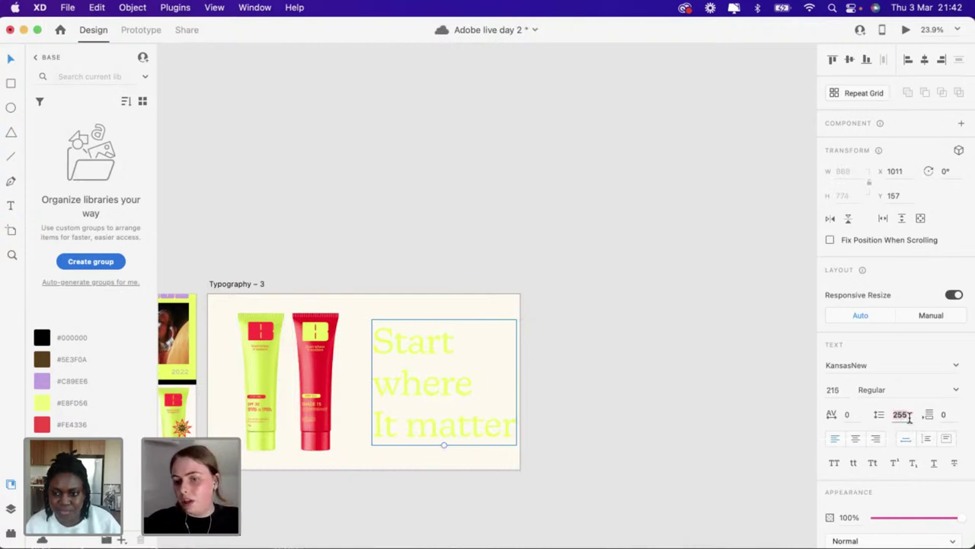
type("200")
key("Return")
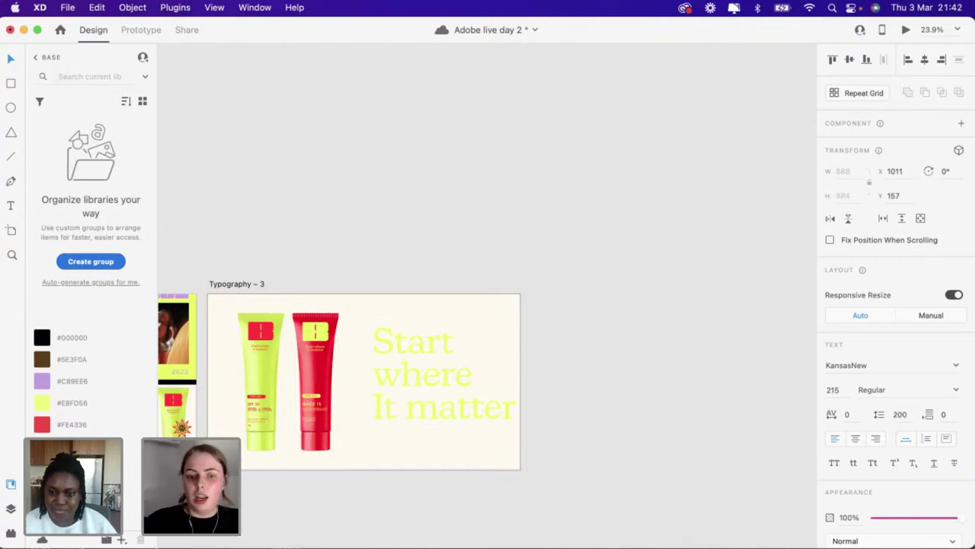
scroll(485, 436, "up", 3)
Shift the headline and the yellow and red tubes slightly left on Typography – 3
left_click_drag(522, 422, 466, 436)
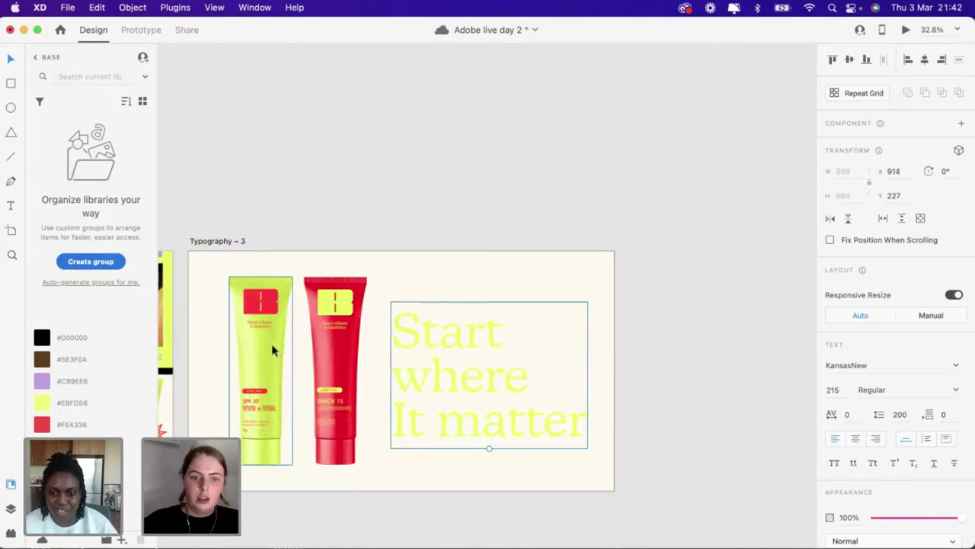
left_click_drag(272, 343, 267, 349)
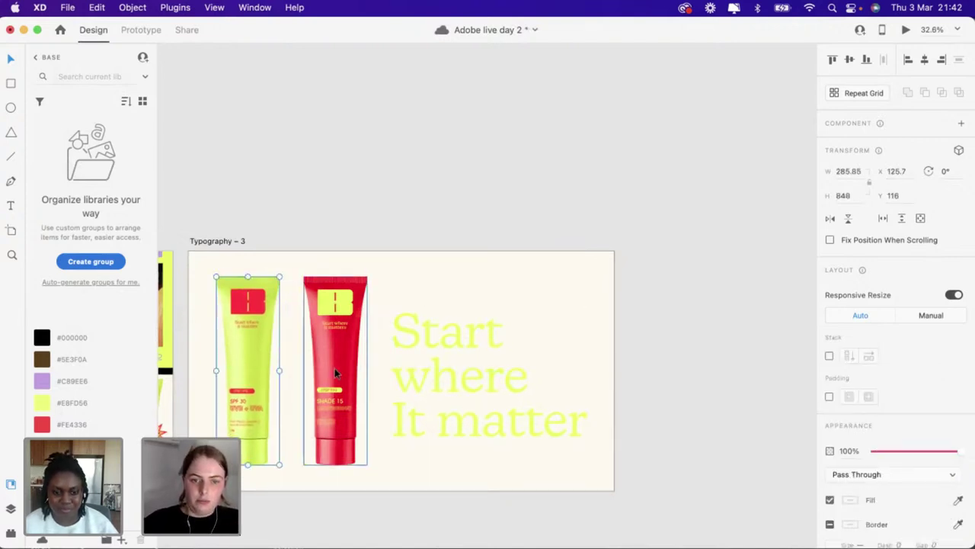
left_click_drag(335, 368, 321, 373)
mouse_move(461, 388)
left_mouse_down()
mouse_move(450, 387)
mouse_move(462, 387)
left_mouse_up()
Edit the headline to 'Start where It matters' with 'matters' on its own line, then move it up
double_click(583, 431)
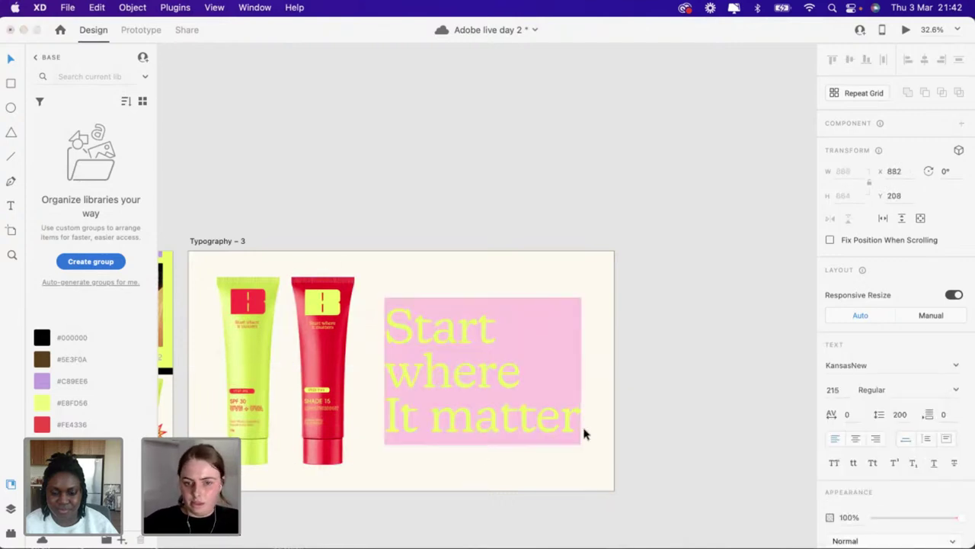
left_click(573, 424)
type("s")
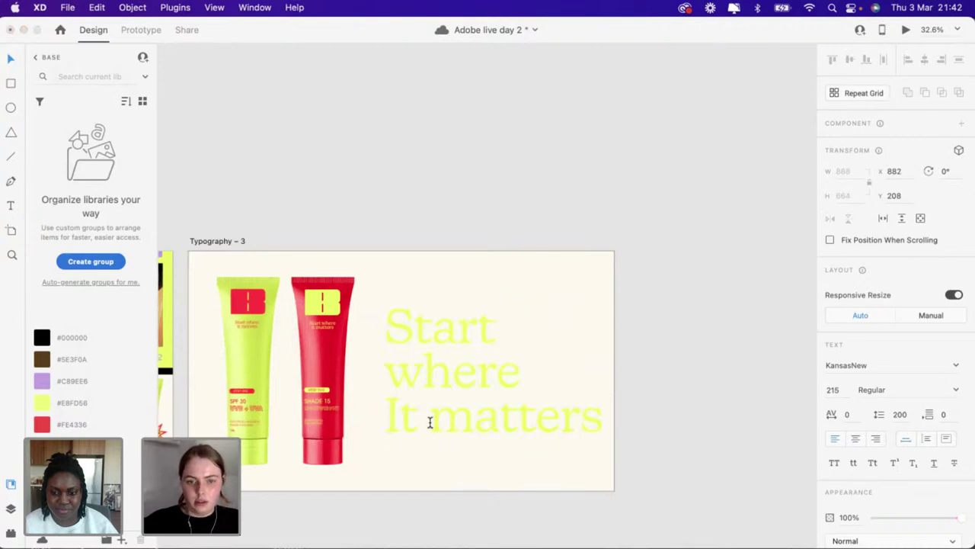
key("Return")
key("BackSpace")
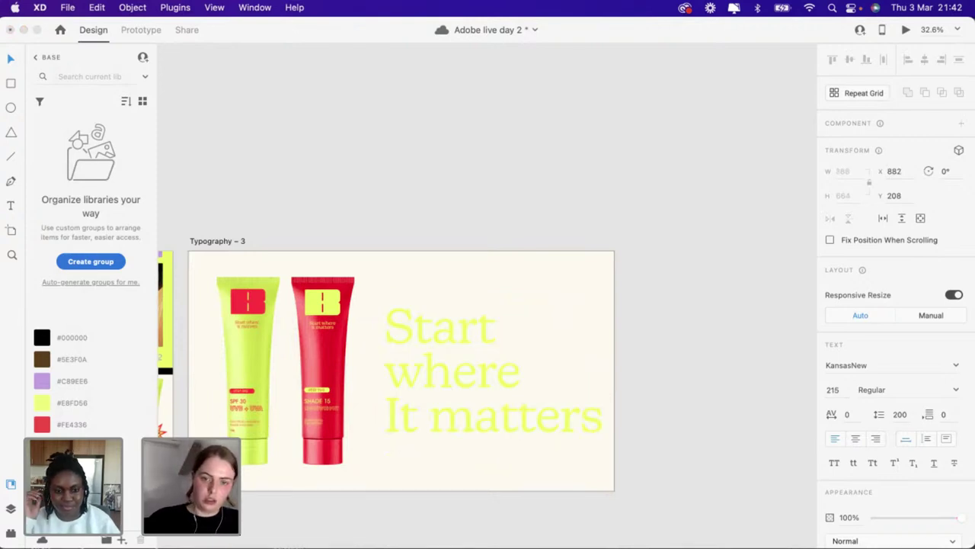
key("Return")
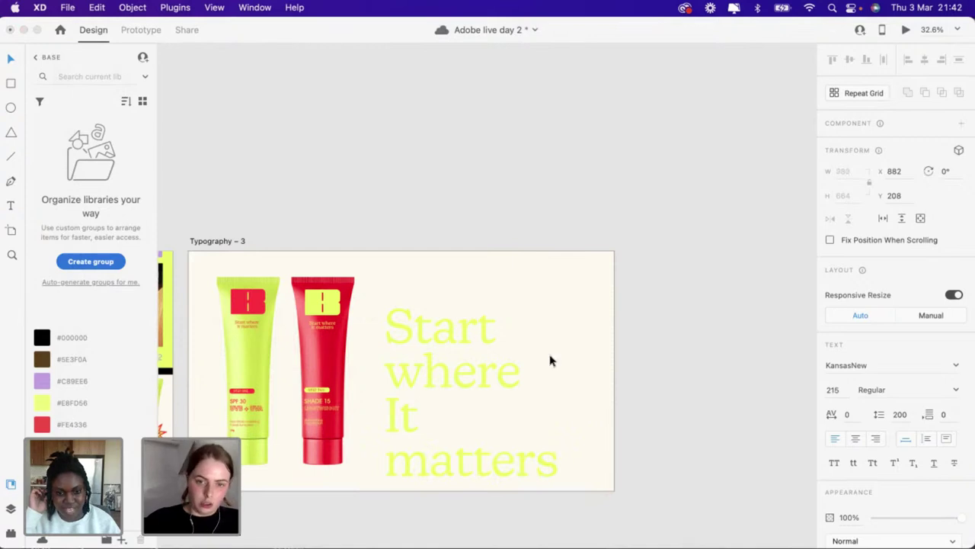
left_click_drag(433, 377, 434, 358)
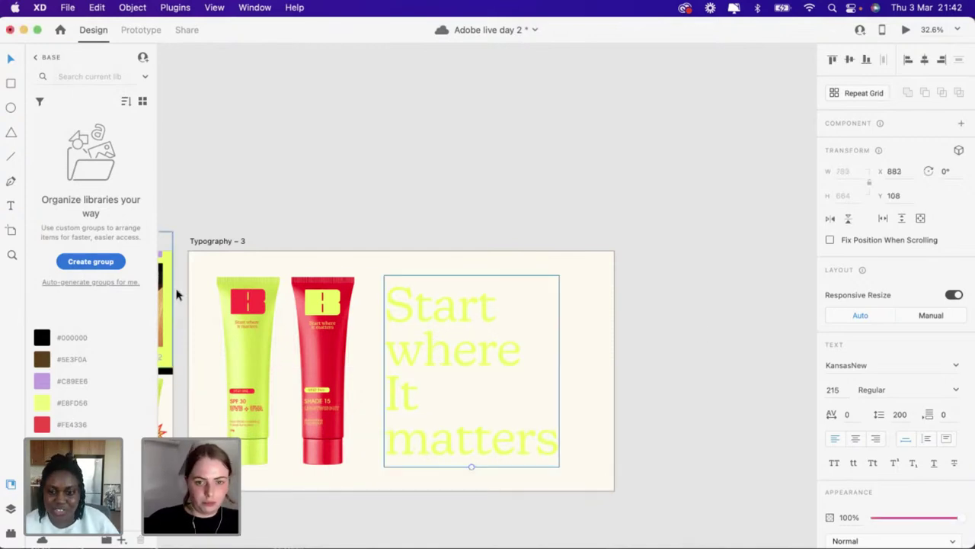
scroll(404, 210, "left", 3)
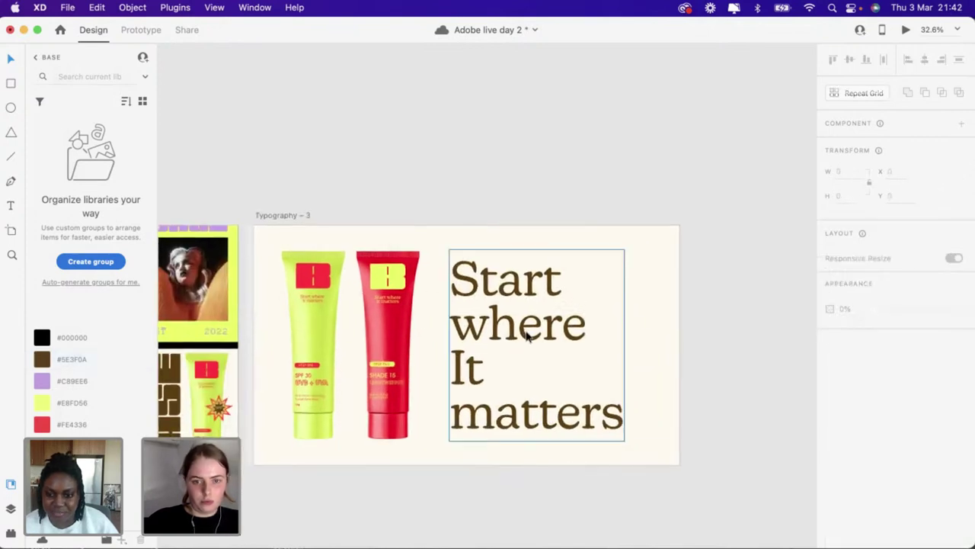
left_click(42, 425)
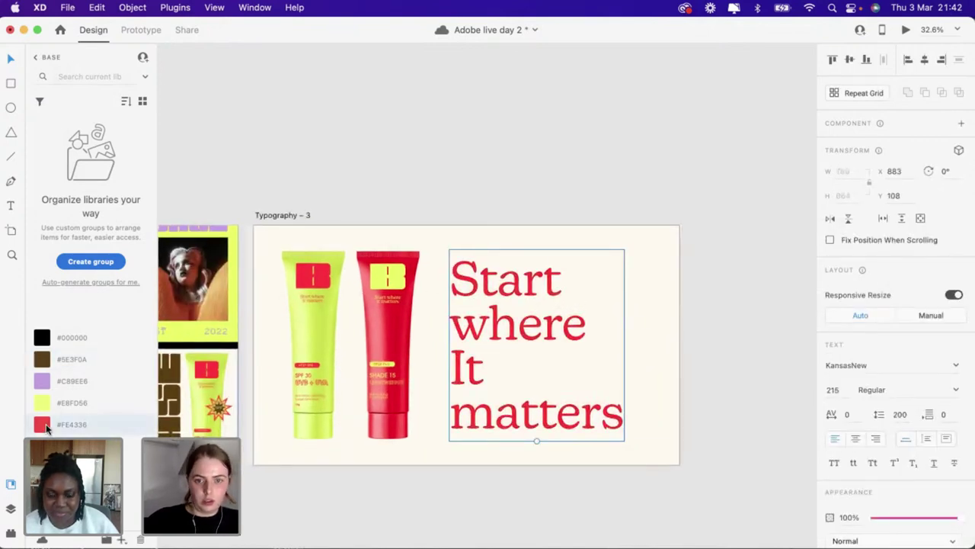
left_click(42, 402)
left_click(42, 383)
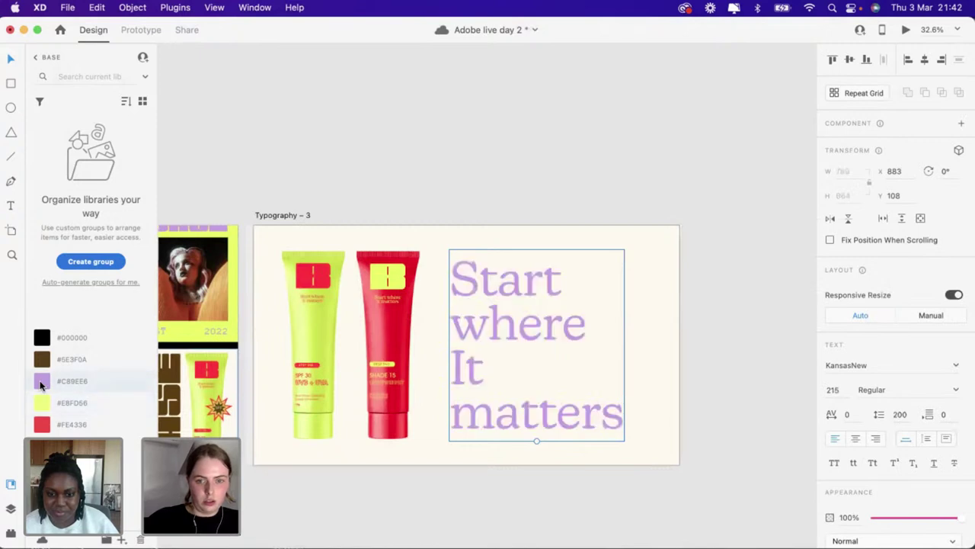
left_click(42, 361)
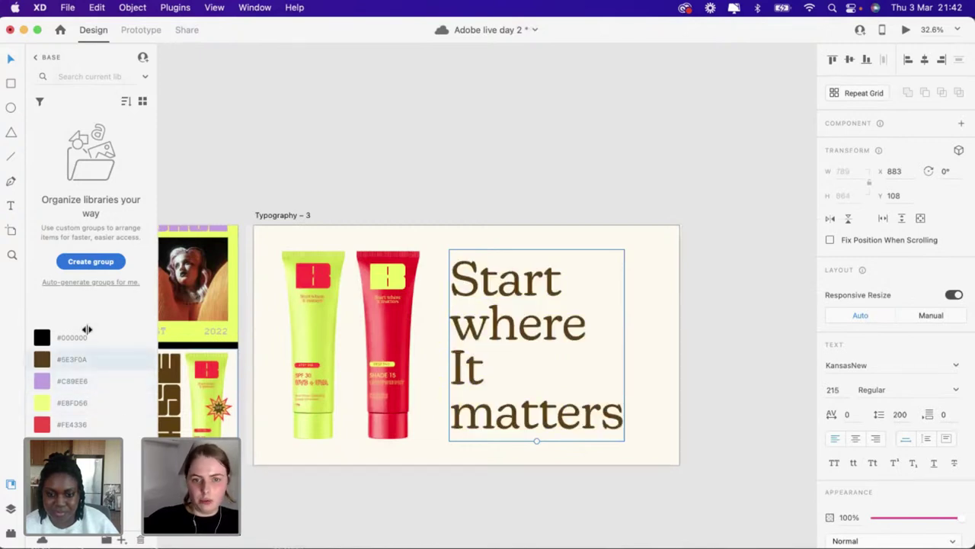
left_click(535, 158)
scroll(440, 282, "up", 3)
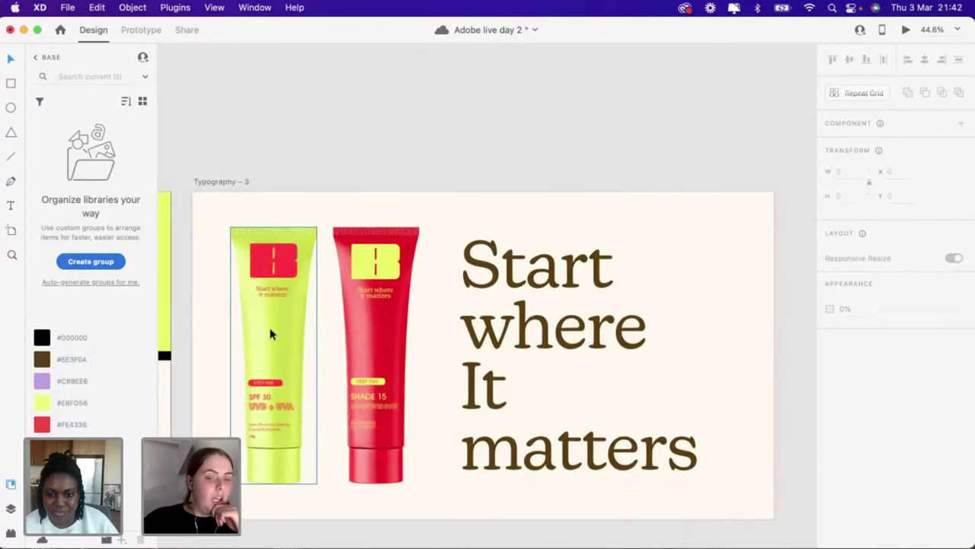
left_click(270, 334)
left_click(393, 338, "shift")
scroll(393, 339, "down", 3)
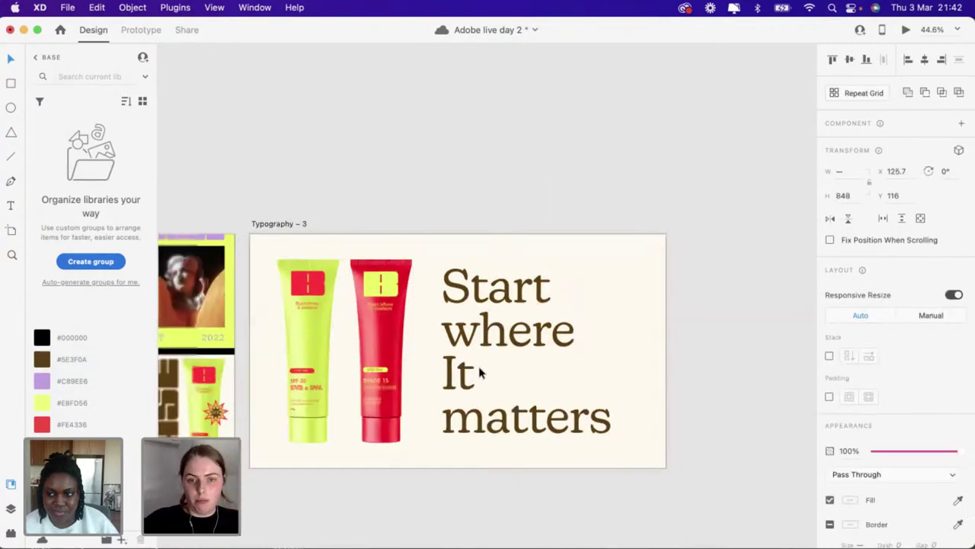
left_click(459, 381, "shift")
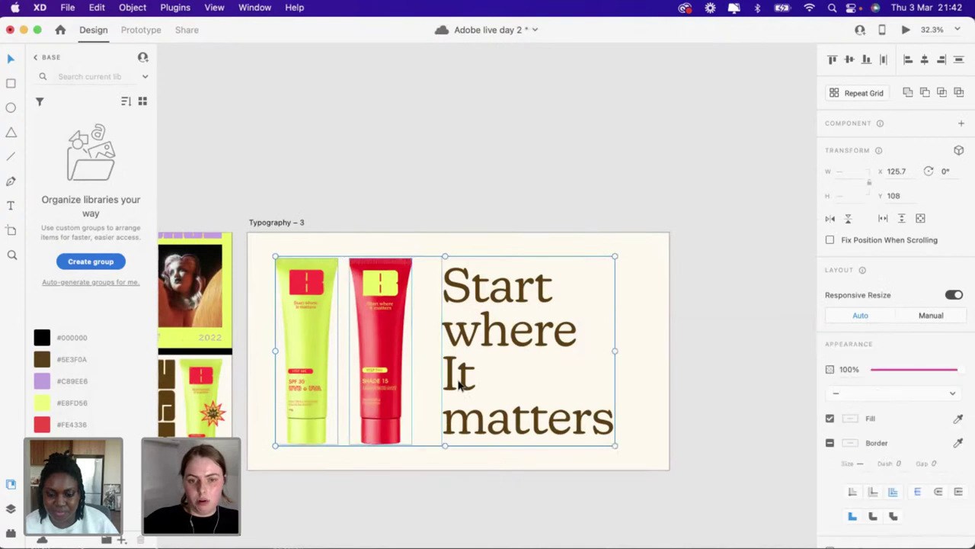
left_click_drag(459, 381, 468, 384)
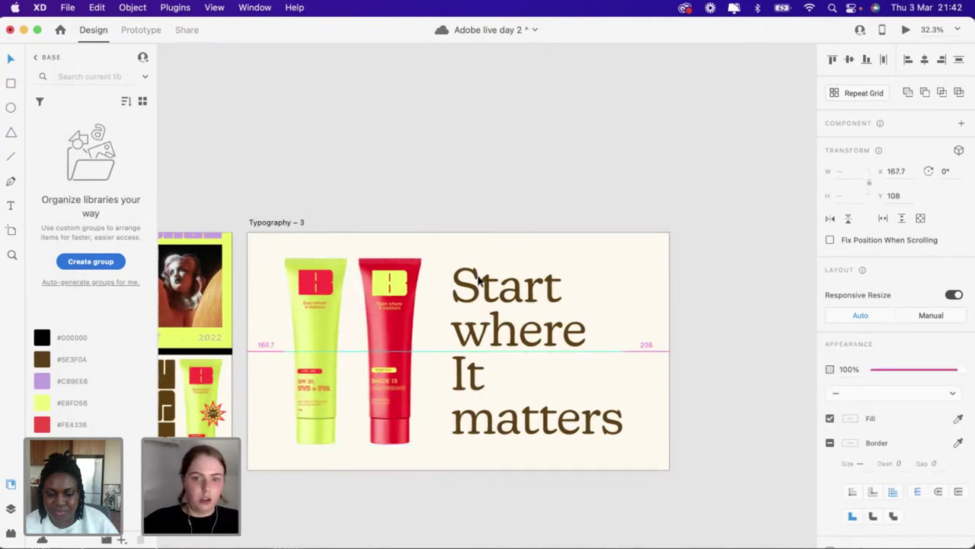
scroll(491, 157, "down", 3)
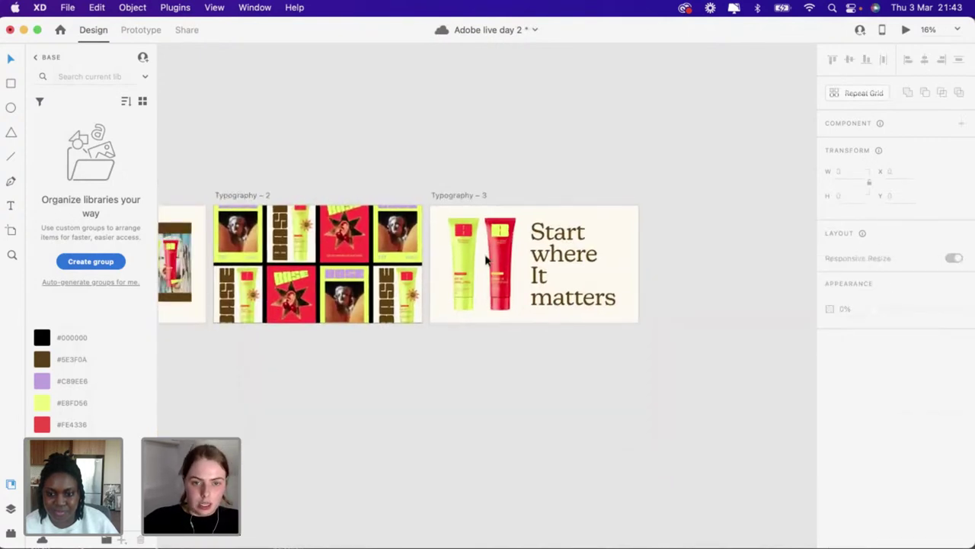
scroll(421, 295, "up", 3)
scroll(421, 295, "down", 4)
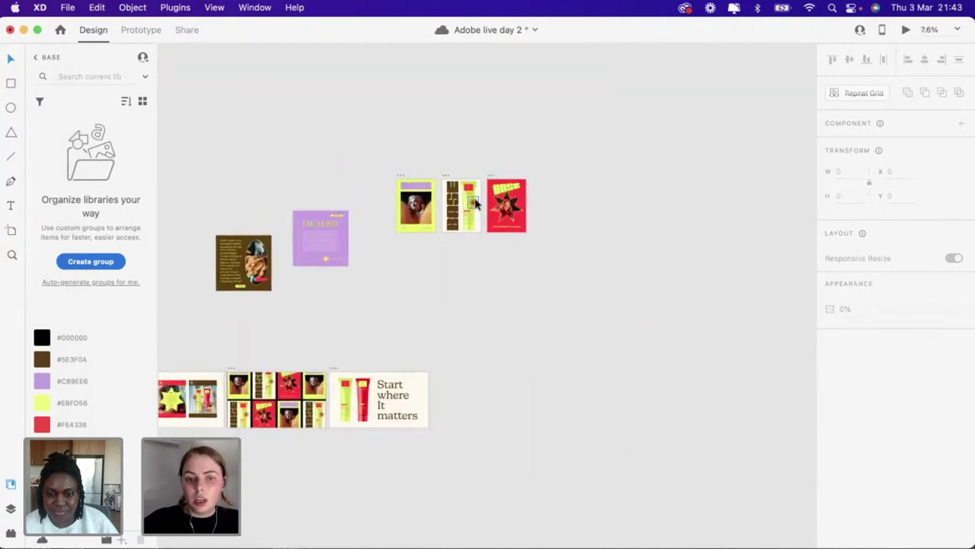
scroll(475, 201, "up", 5)
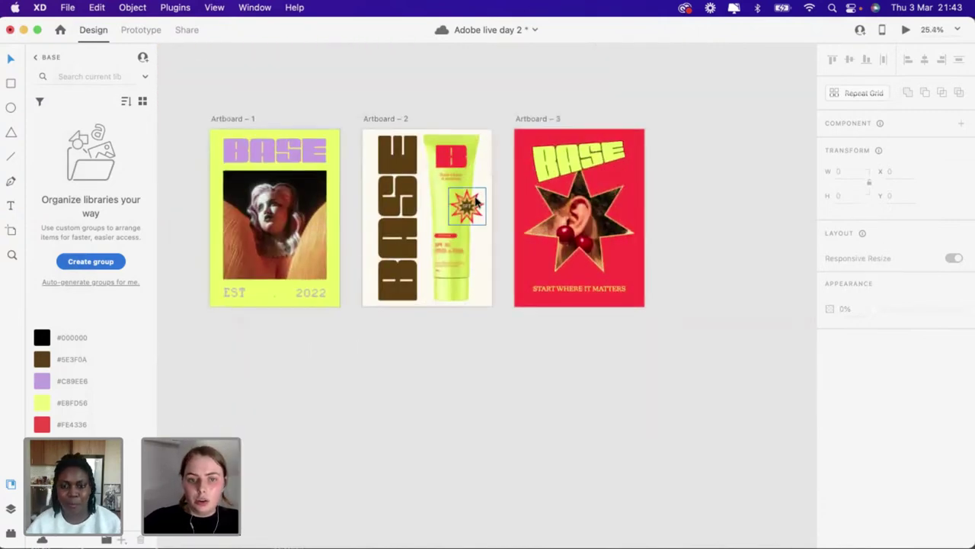
Move the red BASE logo onto the headline artboard and tilt it to -11° at about 301×122
left_click(476, 202)
scroll(427, 274, "down", 5)
scroll(389, 347, "up", 2)
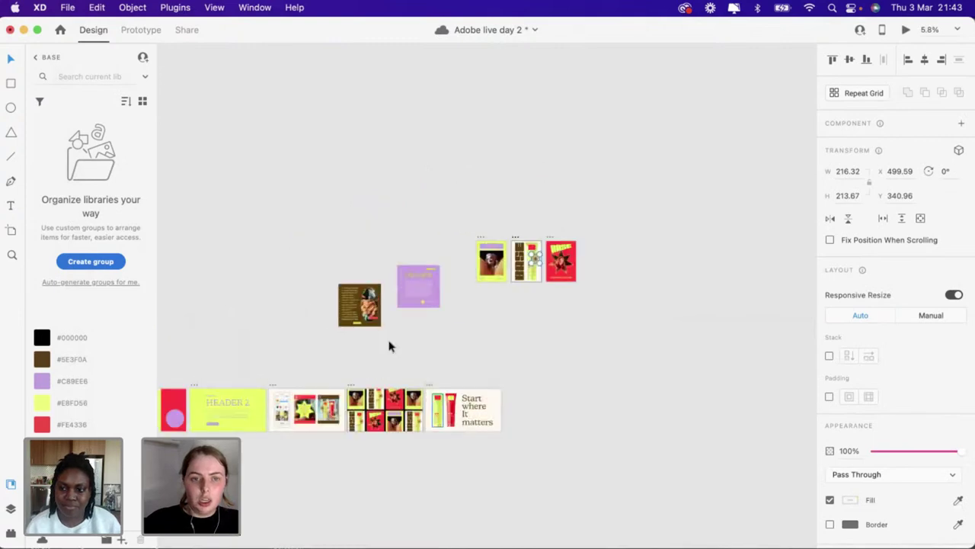
scroll(389, 347, "up", 5)
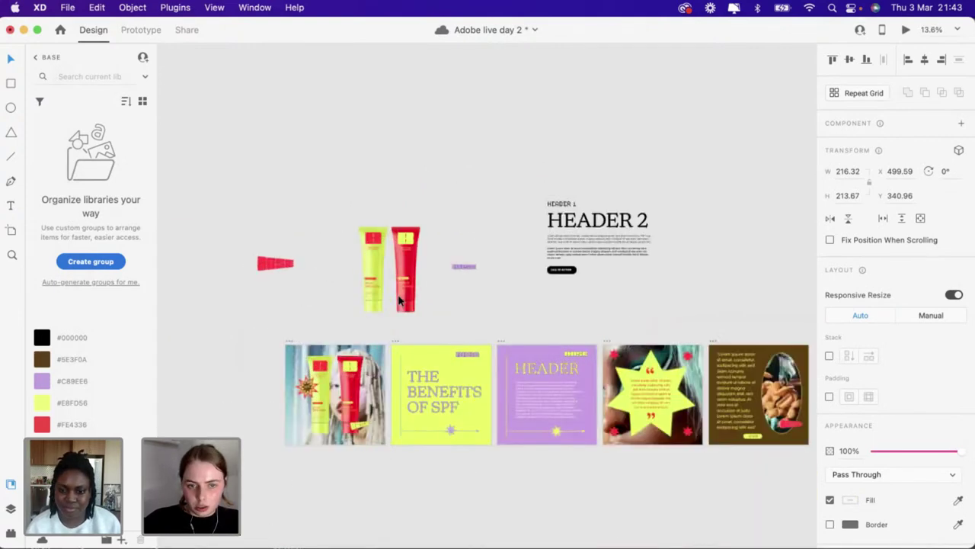
left_click(275, 266)
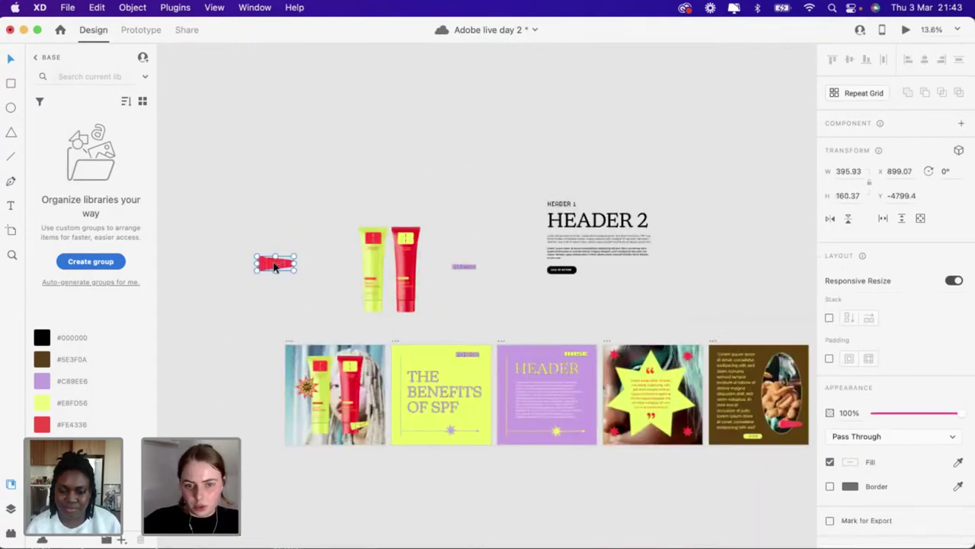
scroll(275, 265, "down", 2)
scroll(159, 353, "right", 5)
scroll(272, 261, "down", 5)
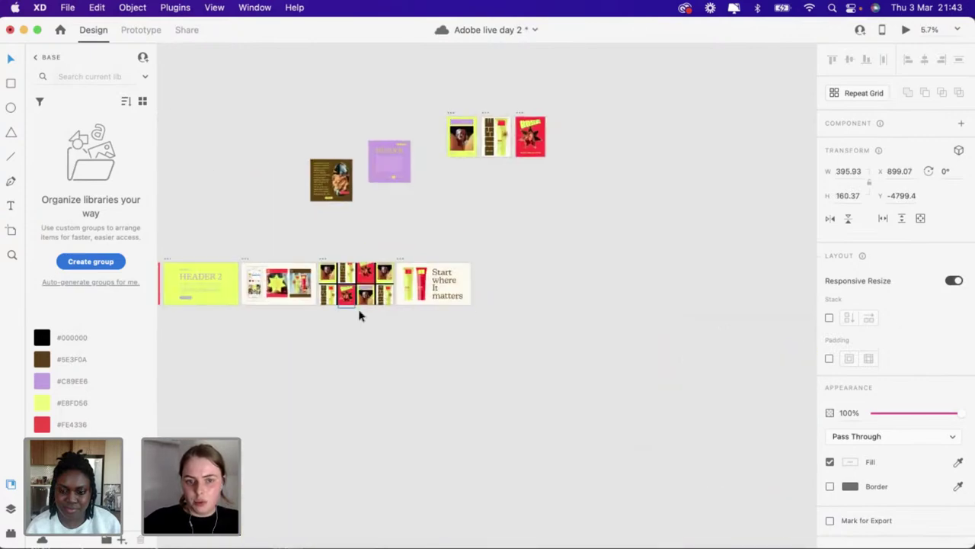
scroll(360, 316, "up", 6)
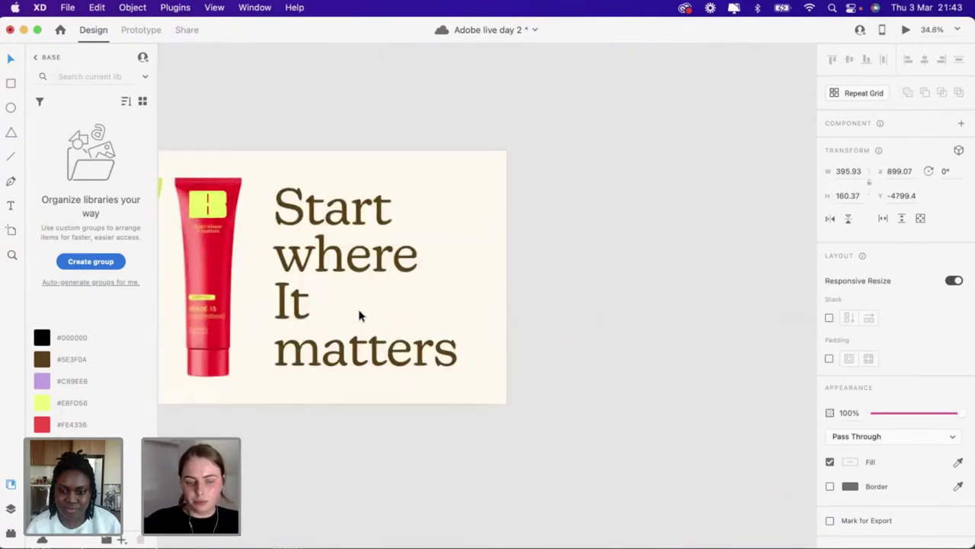
left_click_drag(495, 305, 435, 313)
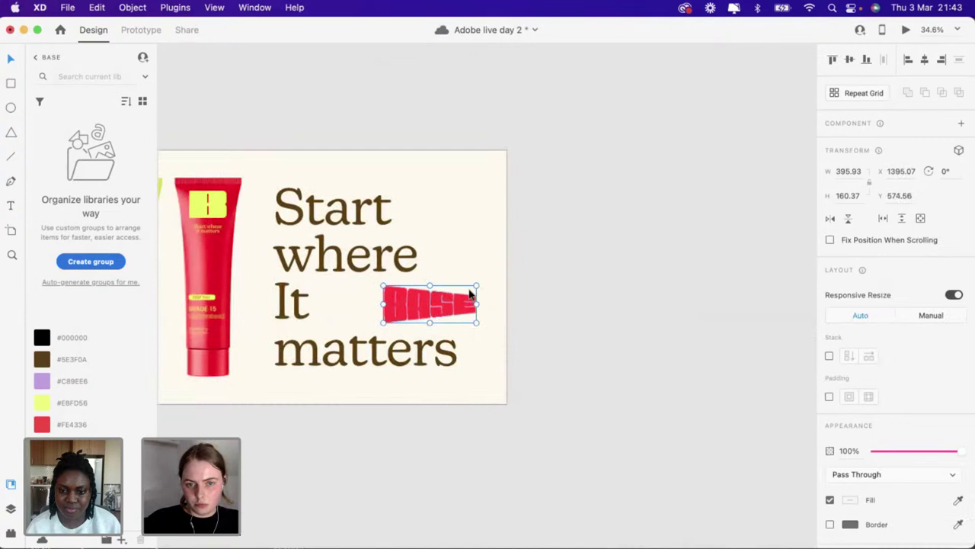
left_click_drag(475, 280, 466, 308)
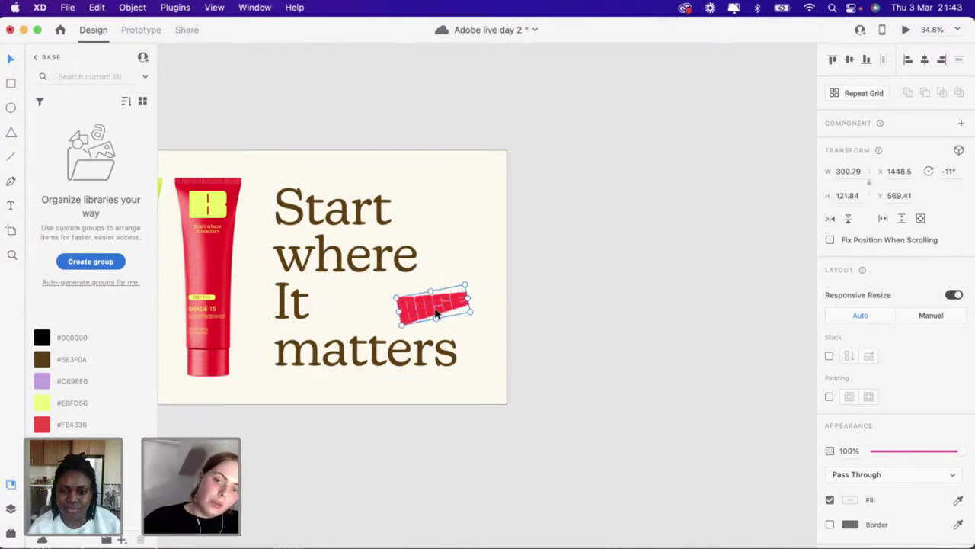
Undo the BASE move and retest the headline's line breaks, keeping Start / where / It / matters
key("super+z")
double_click(288, 365)
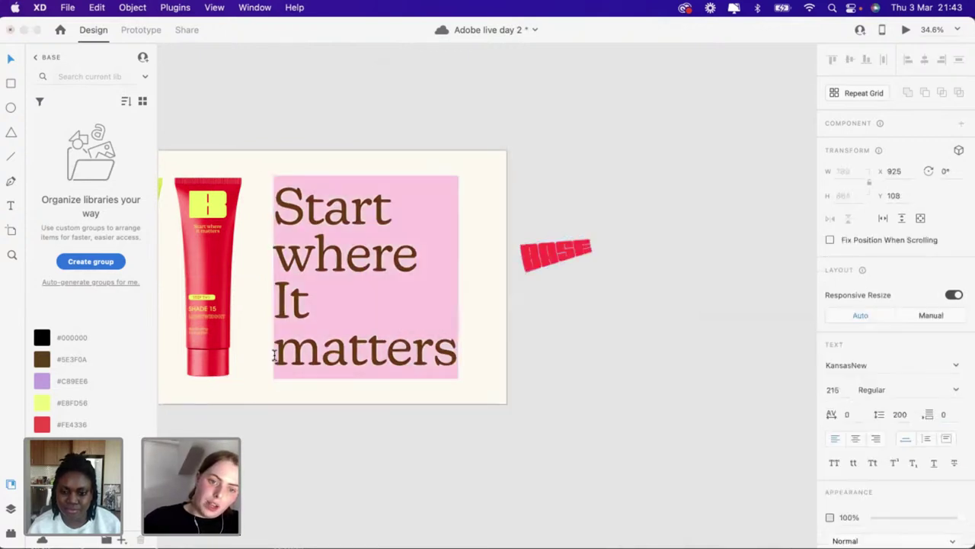
left_click(274, 352)
key("BackSpace")
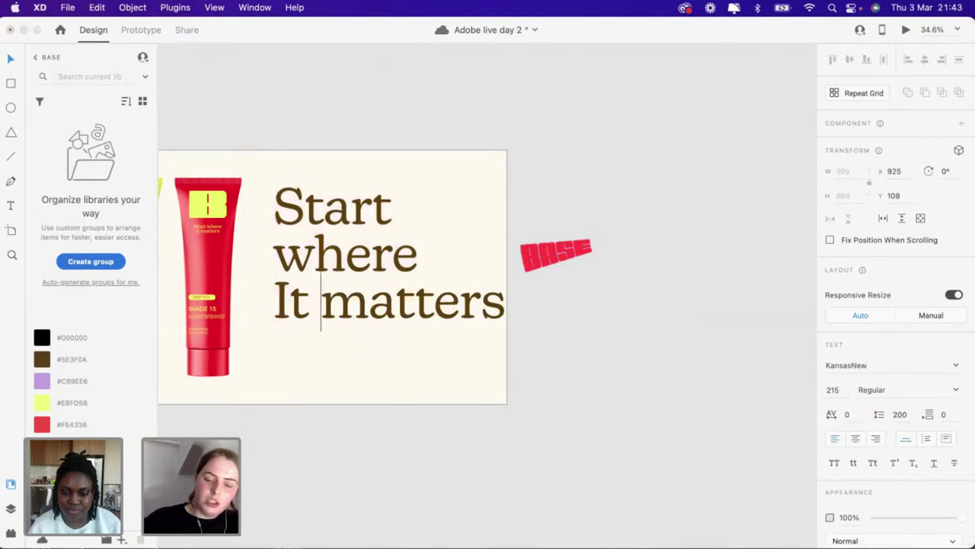
key("Return")
key("BackSpace")
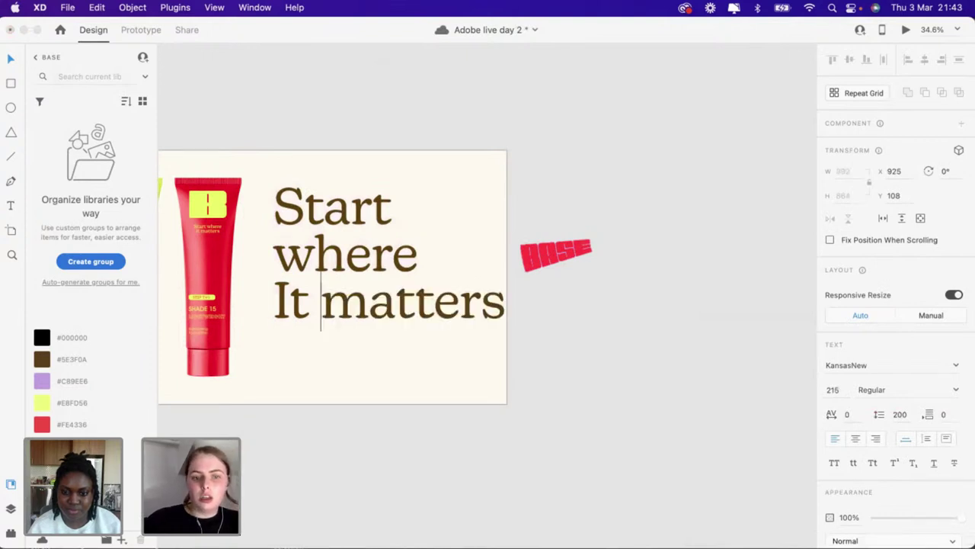
left_click(275, 254)
key("BackSpace")
key("Return")
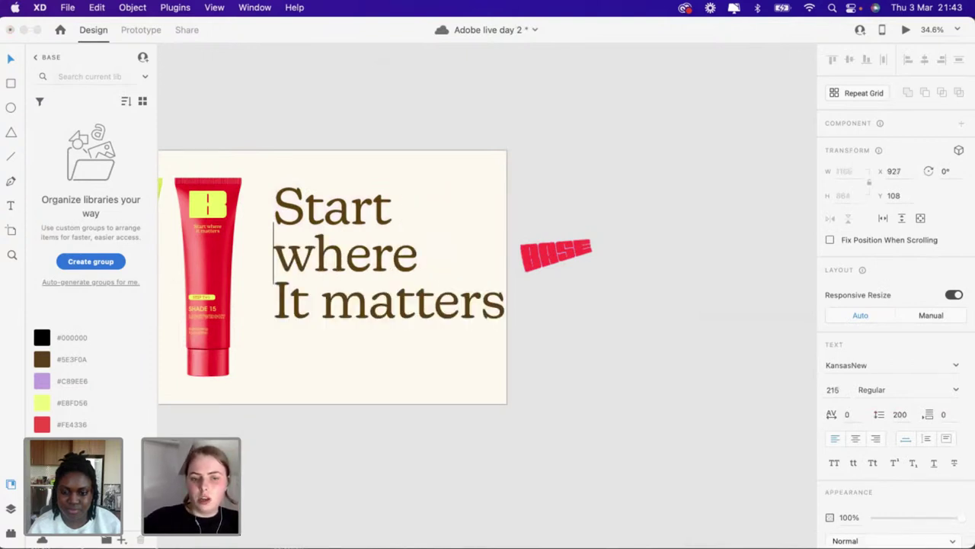
left_click(321, 303)
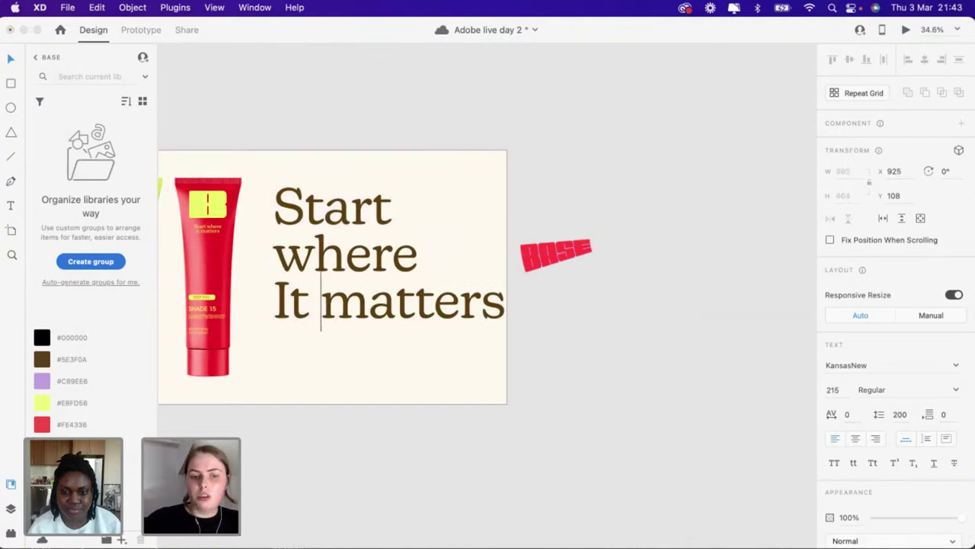
key("Return")
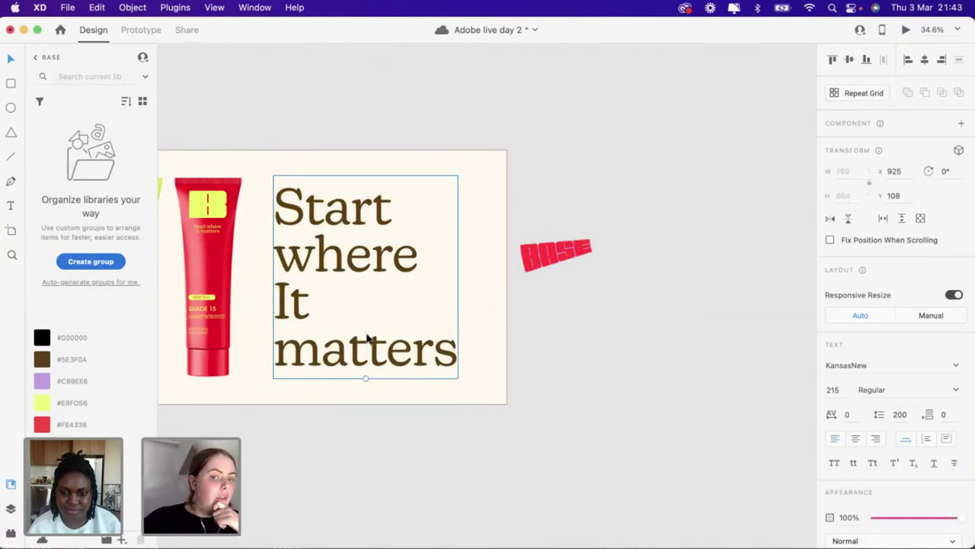
left_click(488, 325)
Bring the BASE sticker back to the artboard's right edge, enlarged to 350×142 and tilted about -17°
left_click_drag(559, 249, 411, 279)
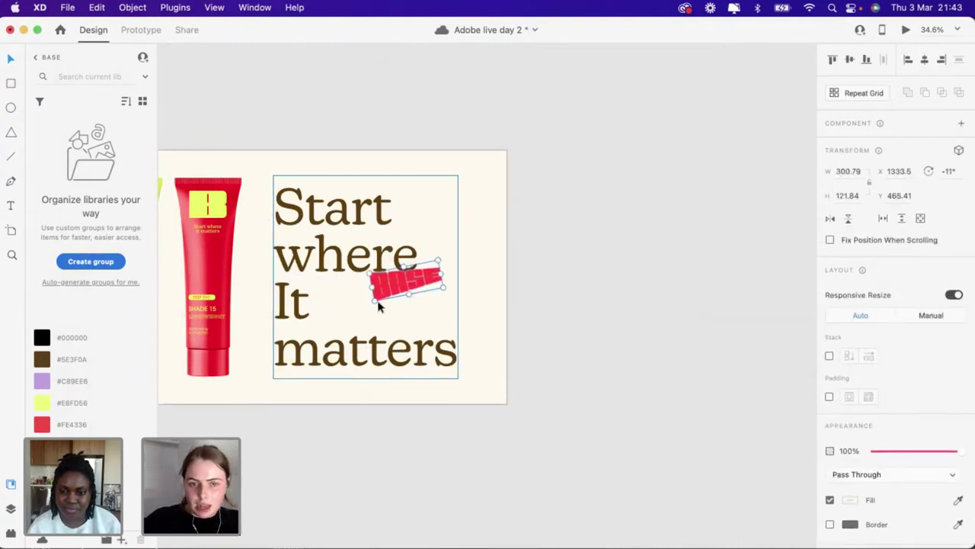
left_click_drag(372, 309, 365, 320)
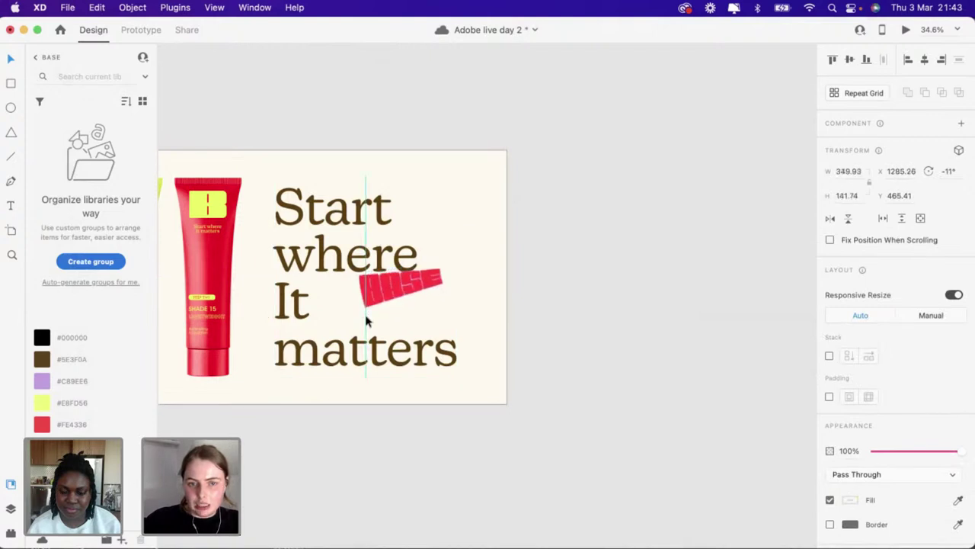
left_click(501, 287)
left_click(439, 286)
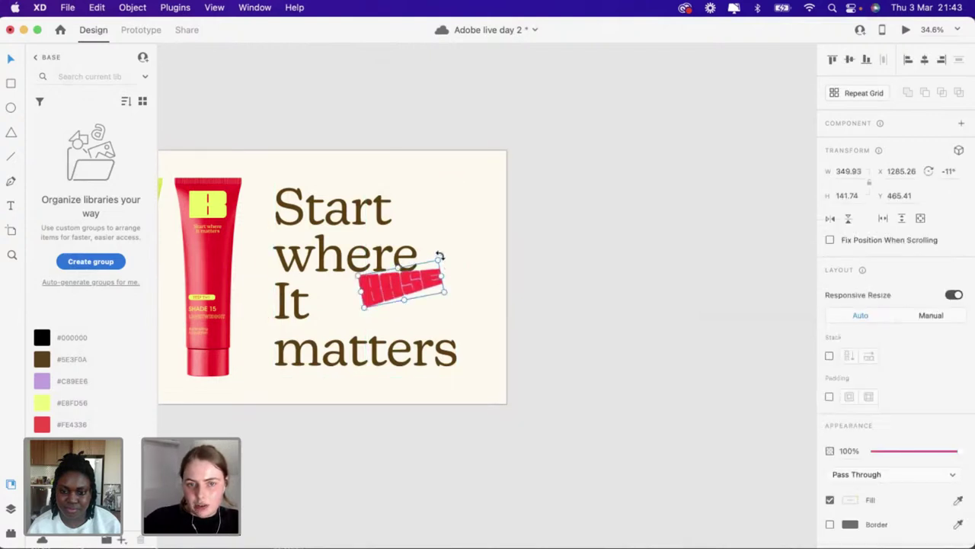
left_click_drag(439, 253, 532, 262)
Copy the yellow star shape out of another artboard's mask and paste it onto Typography – 3
scroll(532, 262, "down", 5)
scroll(532, 262, "up", 5)
scroll(532, 262, "left", 3)
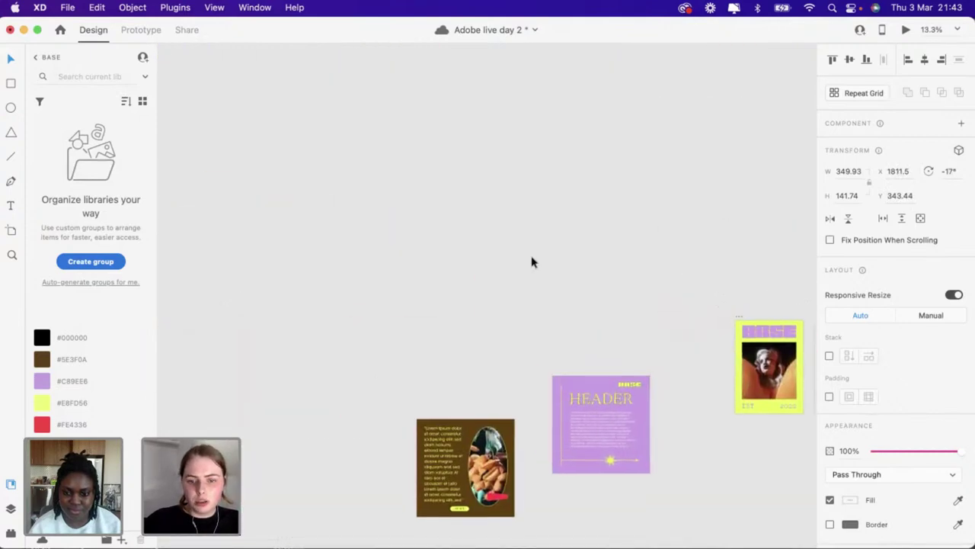
scroll(531, 262, "down", 3)
scroll(532, 262, "left", 3)
scroll(381, 290, "up", 3)
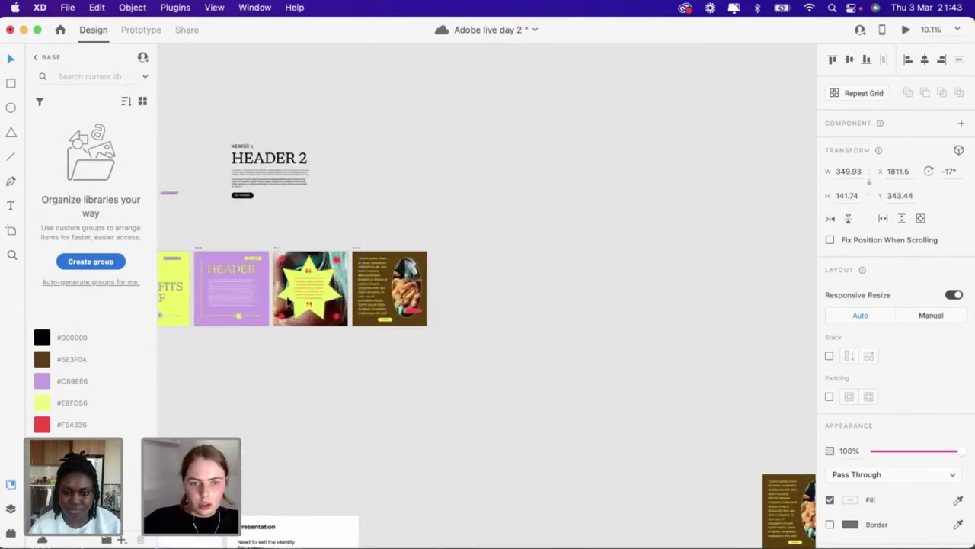
double_click(290, 303)
scroll(285, 300, "down", 5)
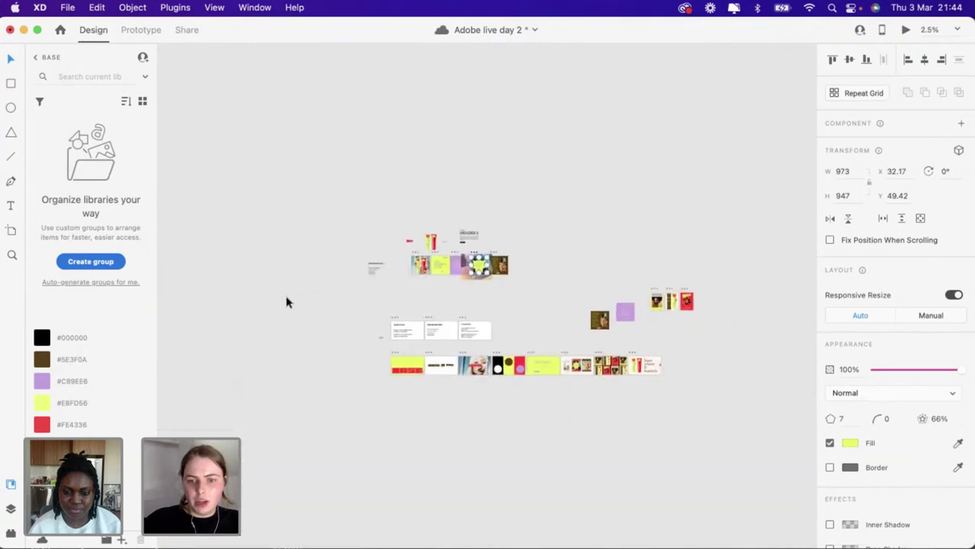
scroll(691, 394, "up", 2)
scroll(542, 331, "up", 10)
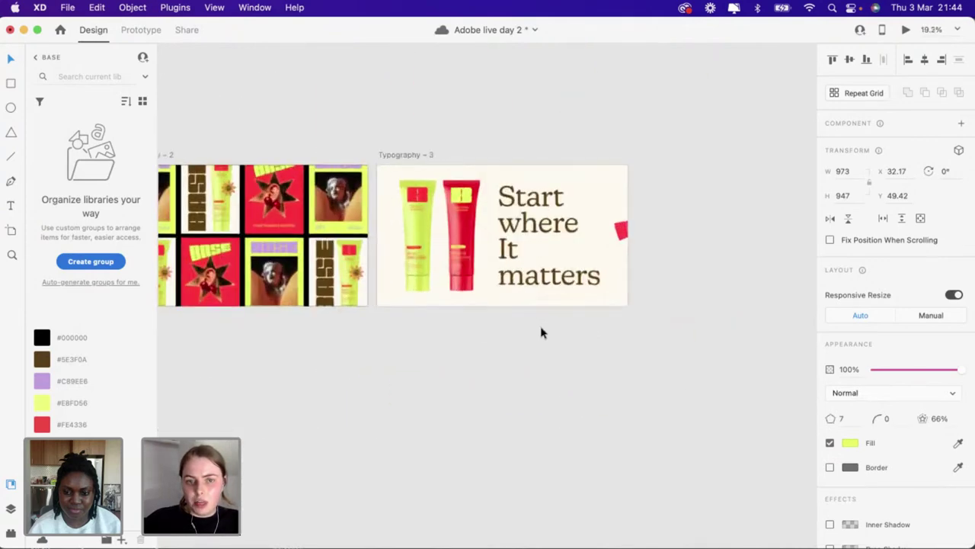
key("super+v")
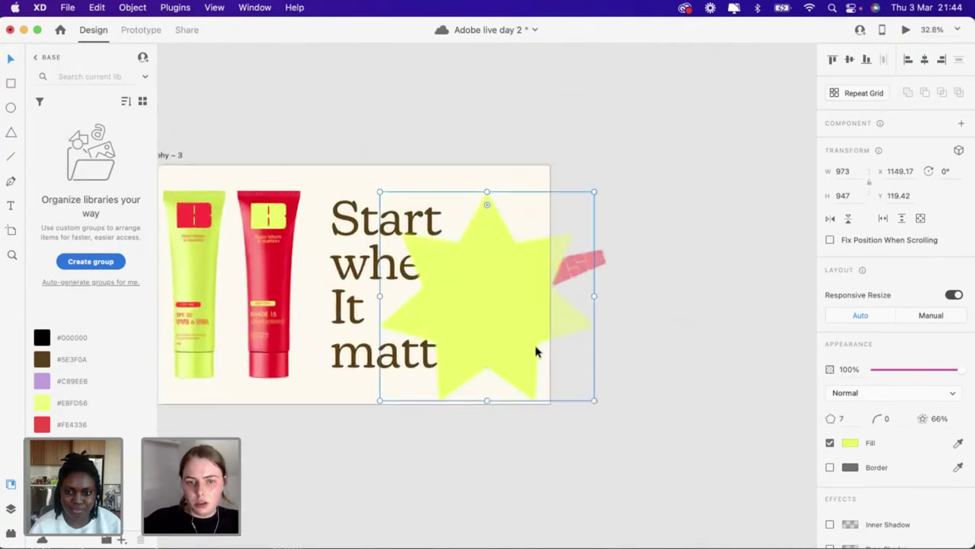
Shrink the star to 197×192, make it spikier with a 26% ratio, and move it beside 'It'
left_click_drag(570, 389, 460, 317)
scroll(459, 317, "up", 10)
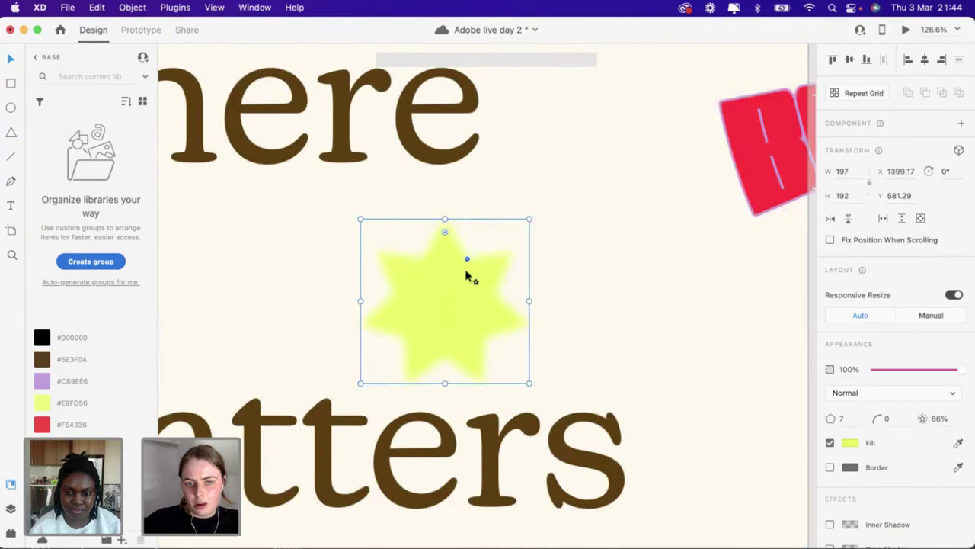
left_click_drag(467, 273, 460, 289)
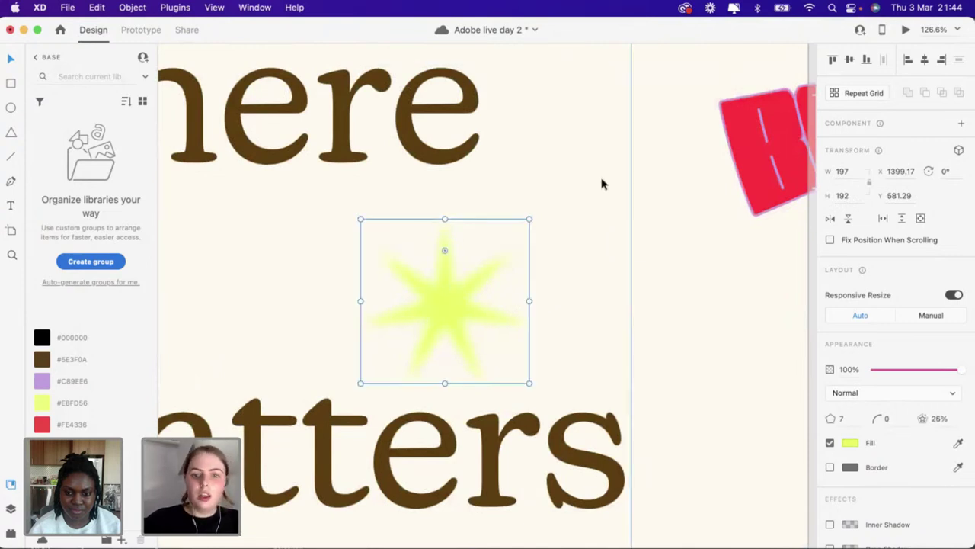
scroll(603, 182, "down", 5)
left_click_drag(526, 207, 441, 214)
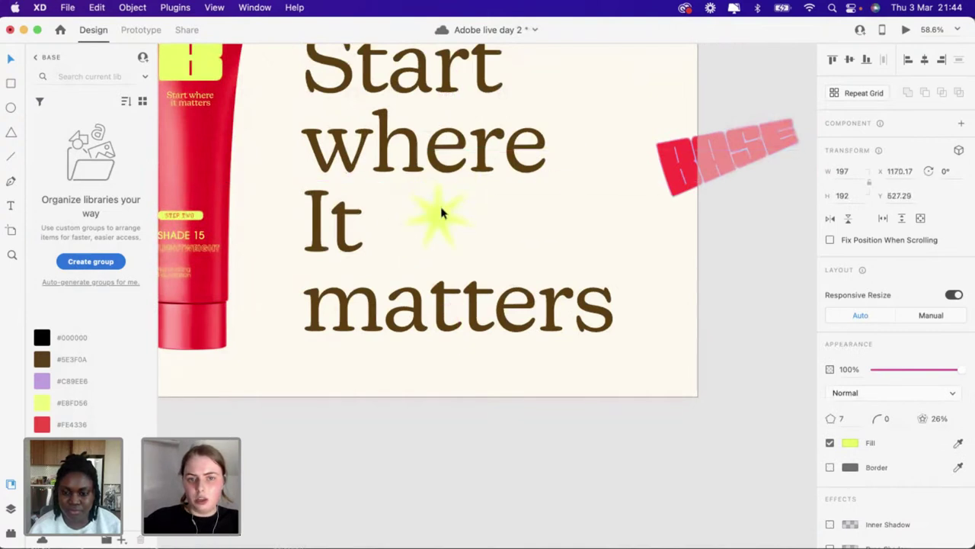
Place a smaller copy of the yellow star near 'matters' and fill it lavender #C89EE6
left_click(574, 233)
left_click(500, 405)
scroll(500, 405, "down", 2)
scroll(500, 406, "up", 2)
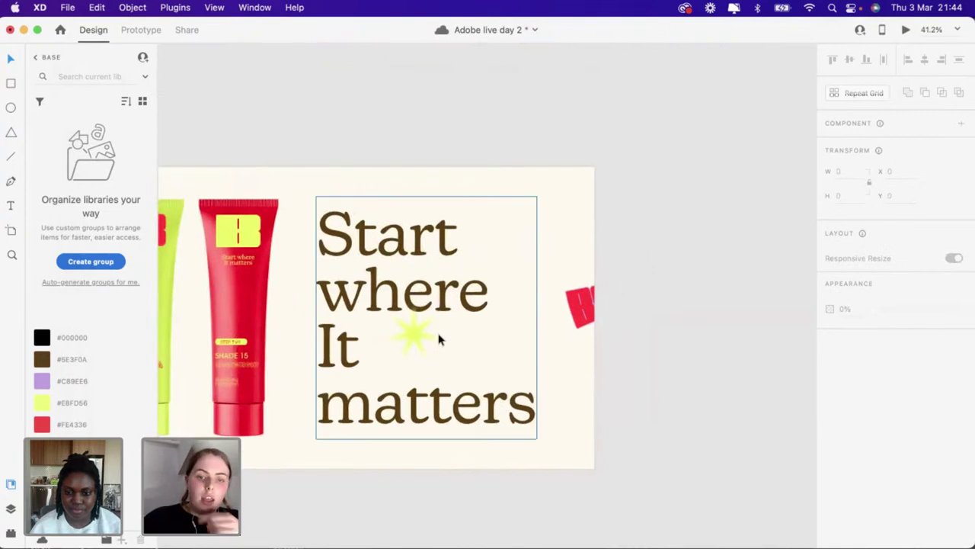
left_click(412, 334)
left_click_drag(417, 339, 507, 371)
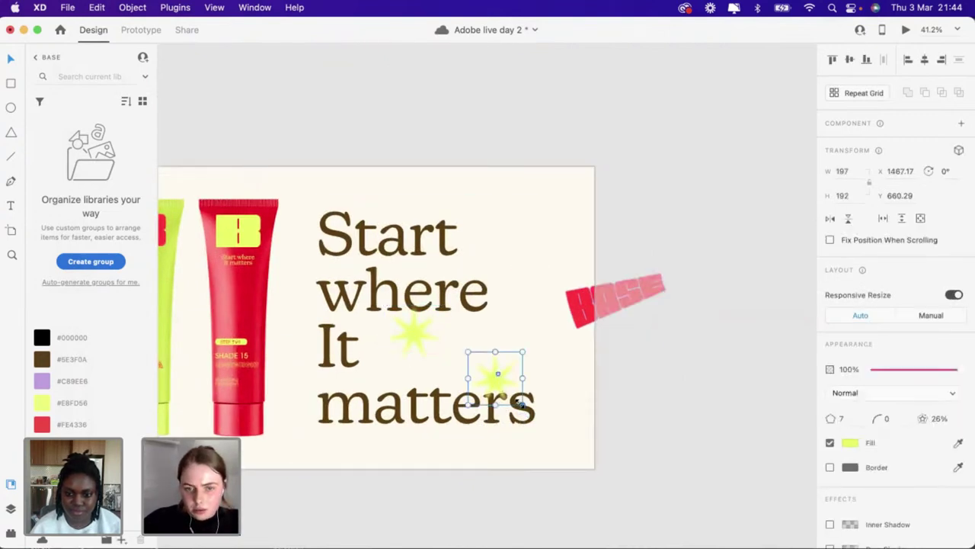
left_click_drag(526, 407, 512, 404)
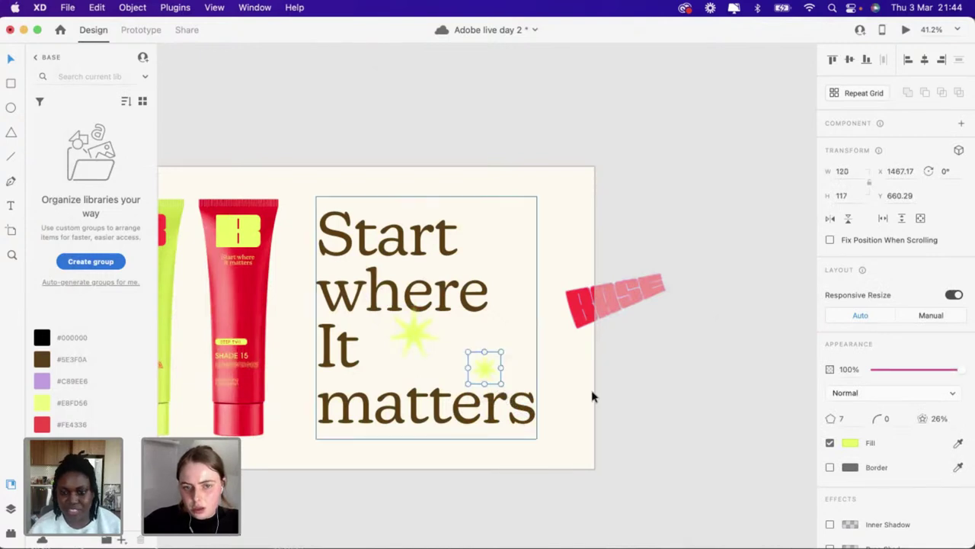
left_click(503, 434)
scroll(503, 433, "up", 2)
left_click_drag(485, 374, 474, 388)
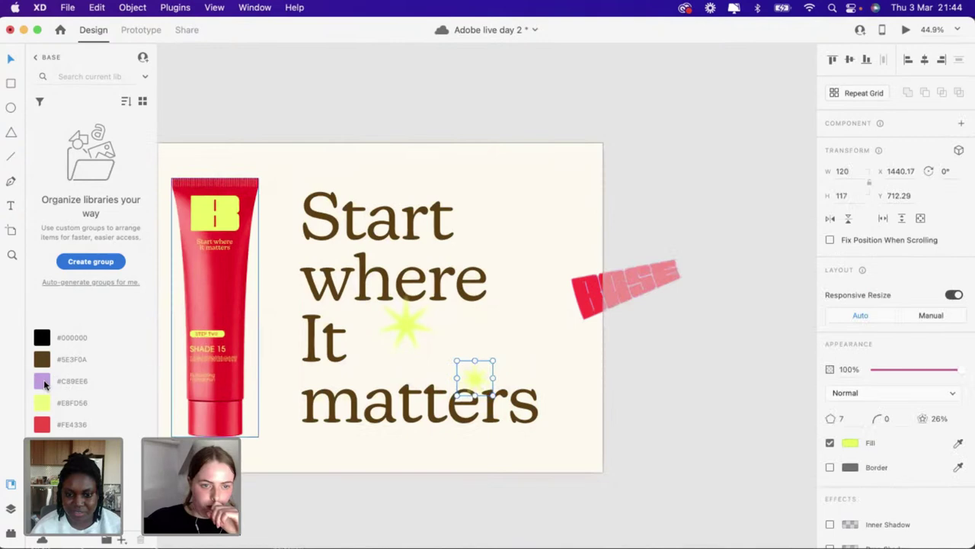
left_click(42, 381)
Move the red BASE sticker higher on the artboard
scroll(316, 486, "down", 3)
scroll(316, 483, "up", 5)
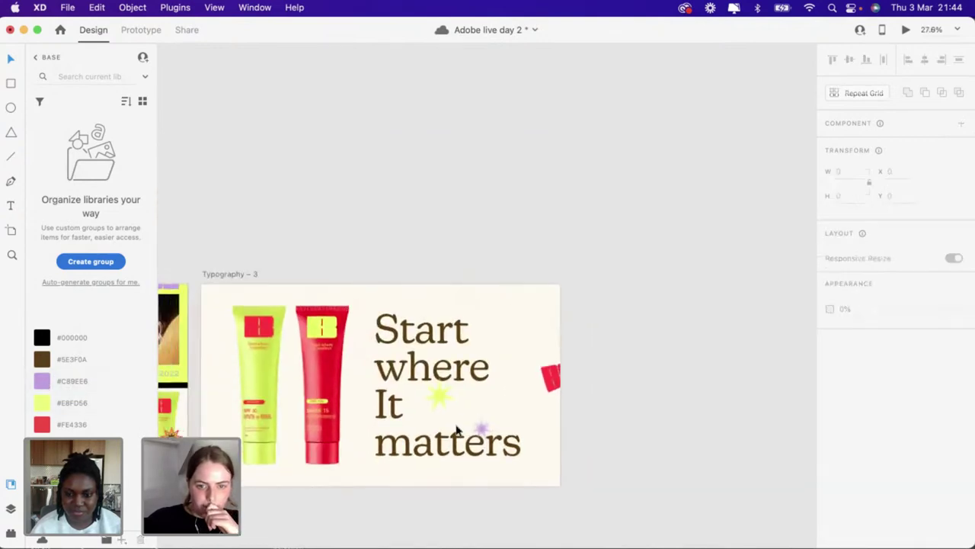
left_click_drag(651, 323, 651, 269)
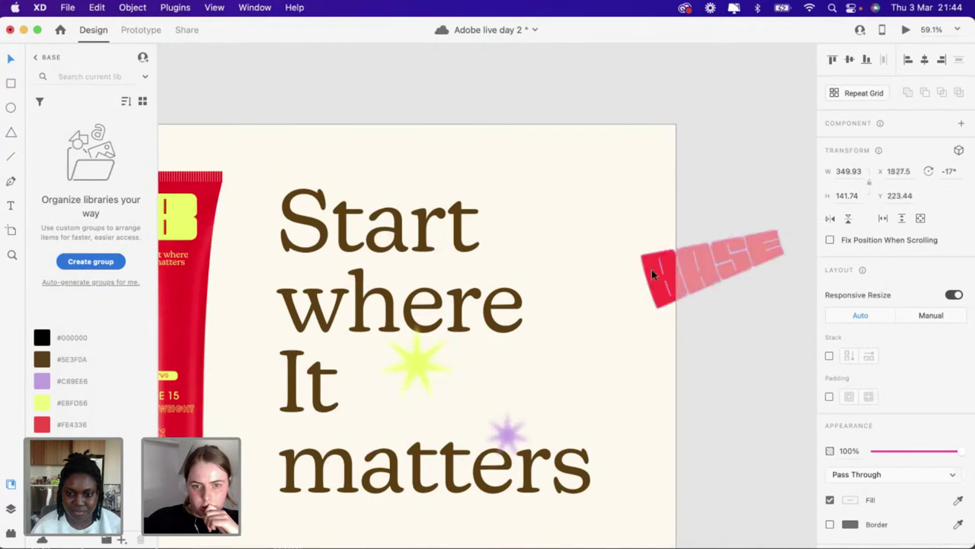
Alt-drag a copy of the purple star onto the word 'matters'
scroll(511, 373, "down", 3)
left_click(517, 362)
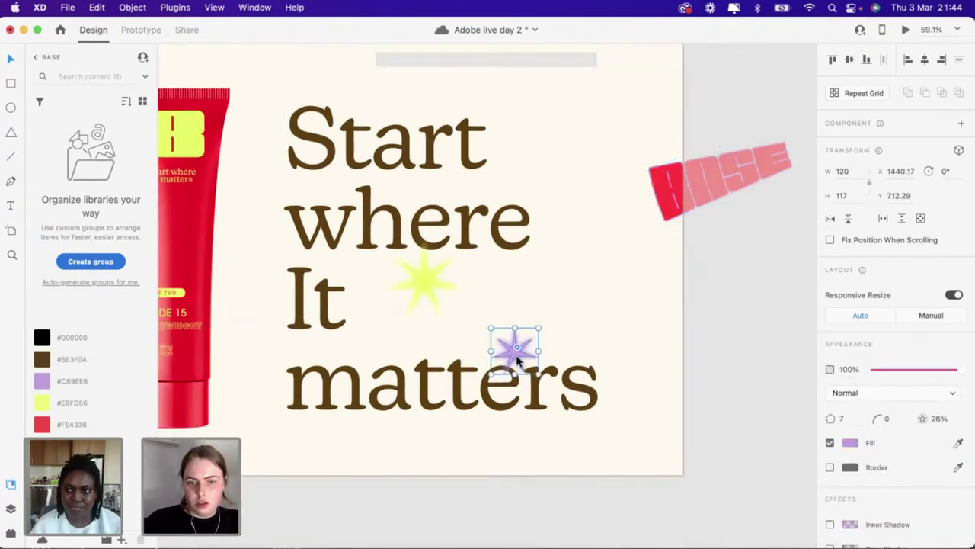
left_click_drag(516, 363, 389, 379)
scroll(427, 457, "up", 2)
Shrink the red star slightly and place a duplicate of it right of 'Start'
scroll(861, 473, "down", 3)
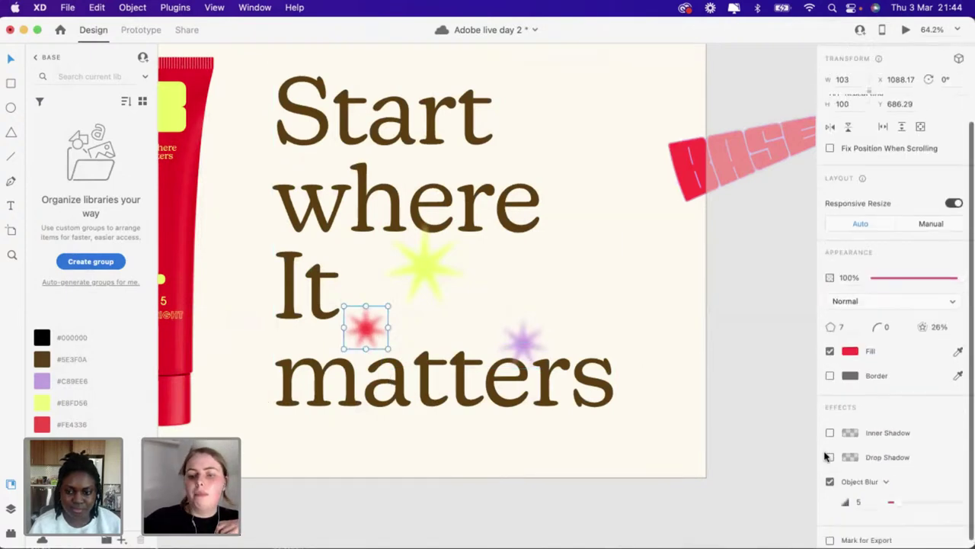
left_click_drag(900, 497, 898, 497)
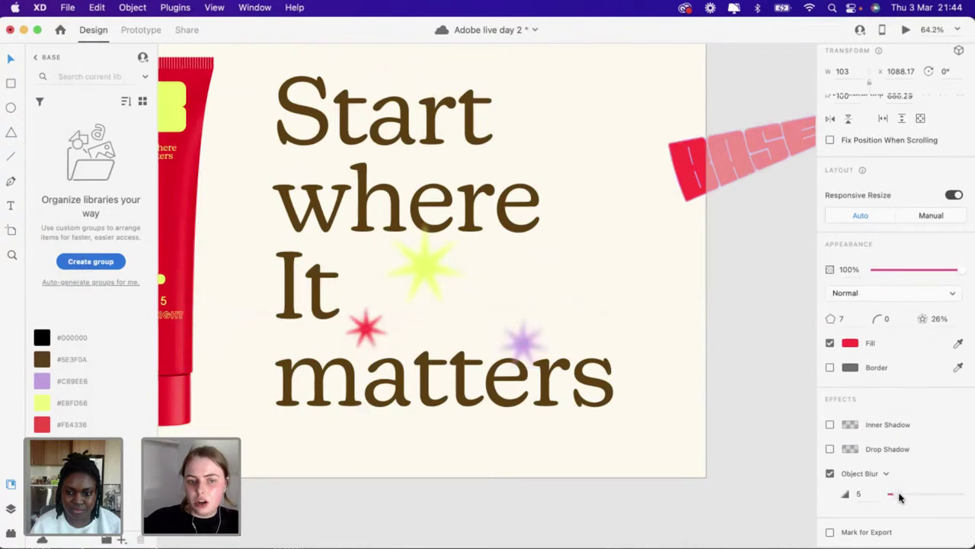
left_click(629, 473)
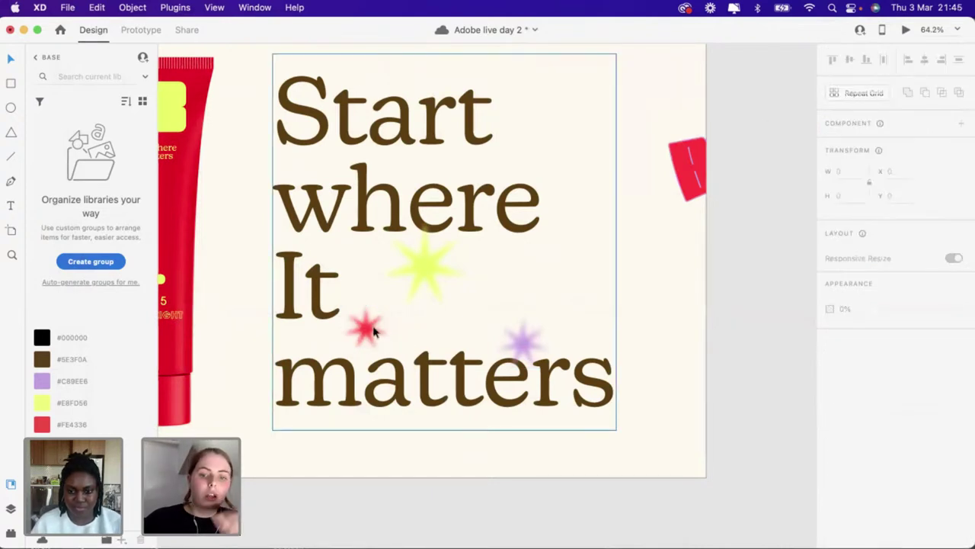
left_click(379, 345)
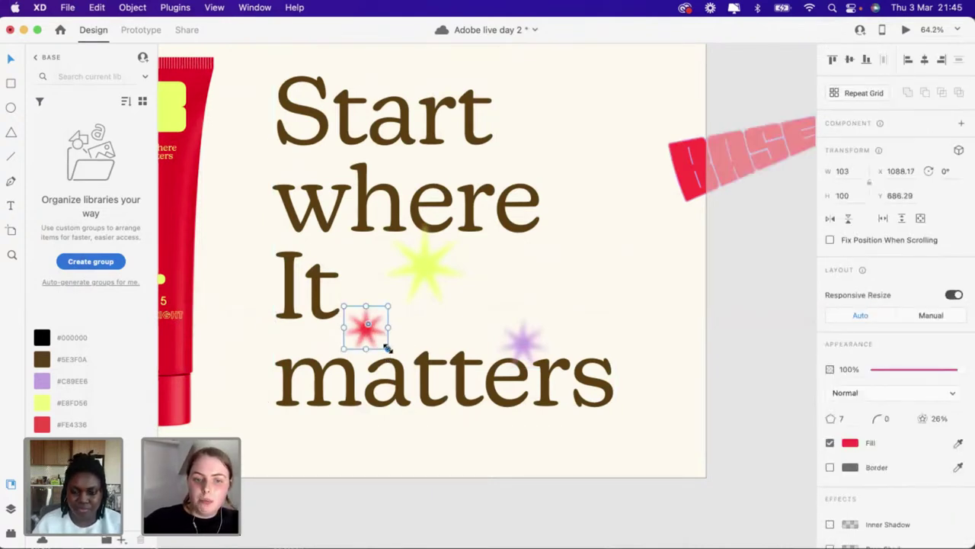
mouse_move(388, 348)
left_mouse_down()
mouse_move(381, 342)
mouse_move(405, 367)
mouse_move(362, 332)
mouse_move(370, 340)
left_mouse_up()
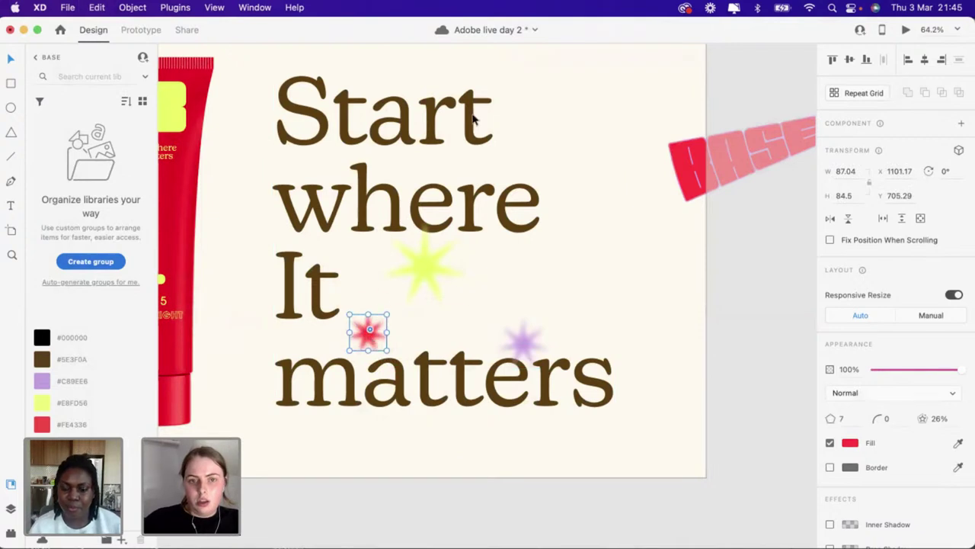
key("super+v")
left_click_drag(473, 118, 508, 144)
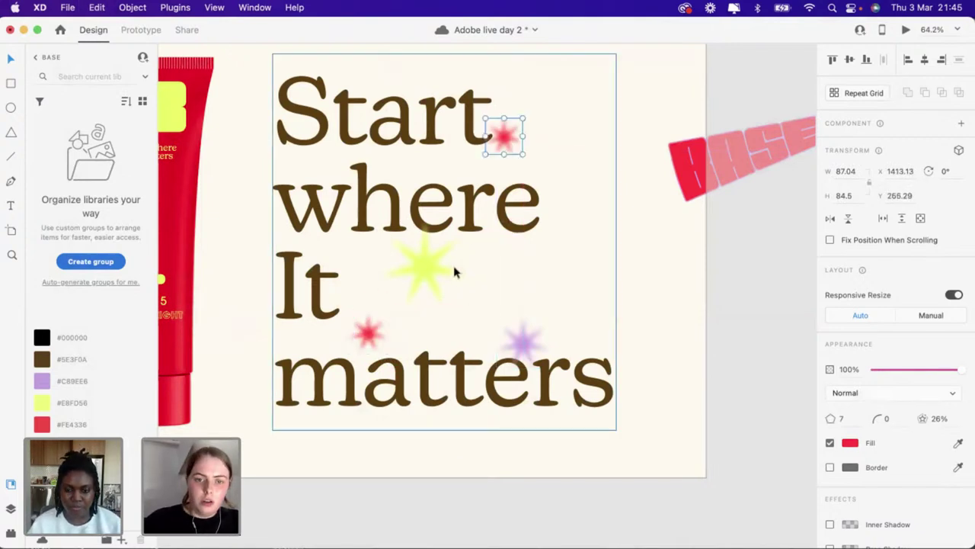
Enlarge the yellow star and fine-tune its position
left_click(454, 271)
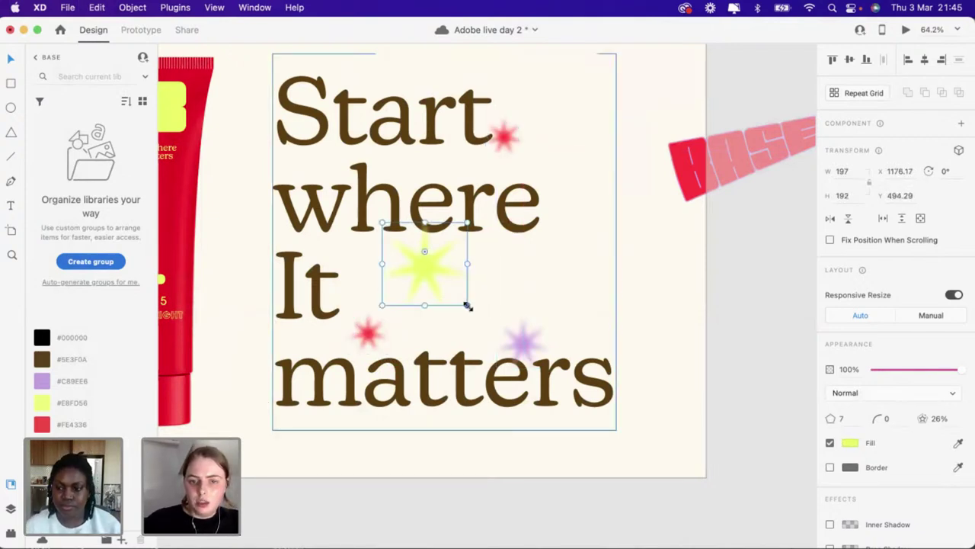
left_click_drag(468, 306, 491, 326)
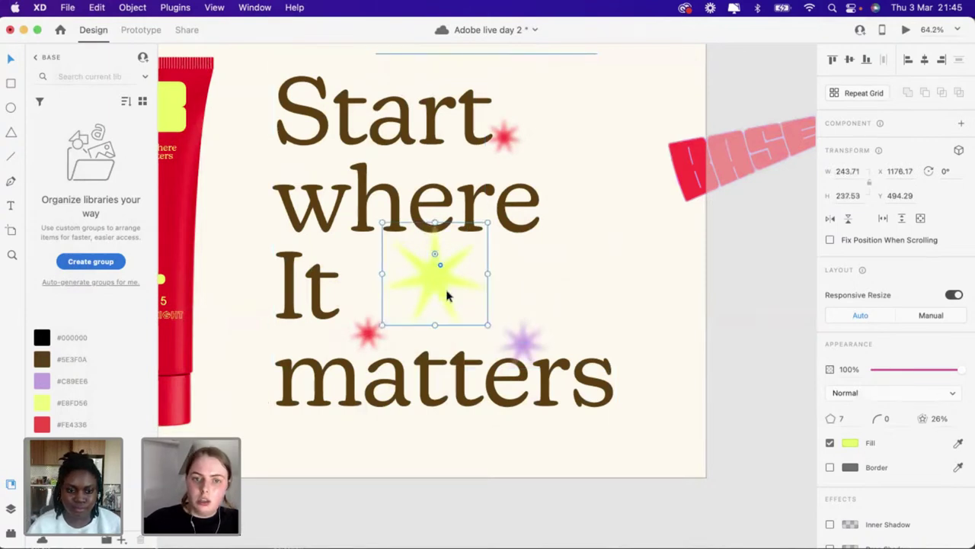
left_click_drag(448, 295, 448, 295)
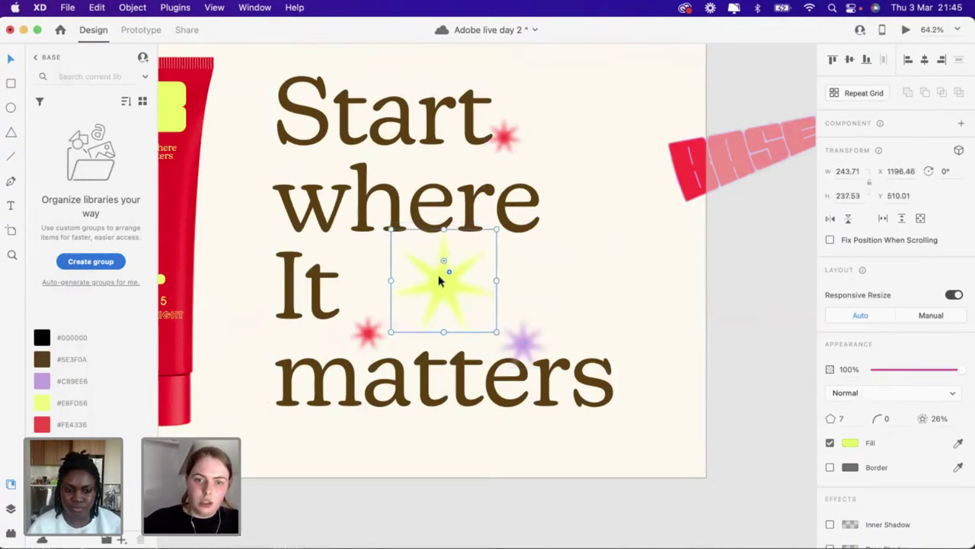
left_click_drag(442, 288, 438, 288)
Recolour the star beside 'Start' purple from the swatches after trying other colours
left_click(509, 137)
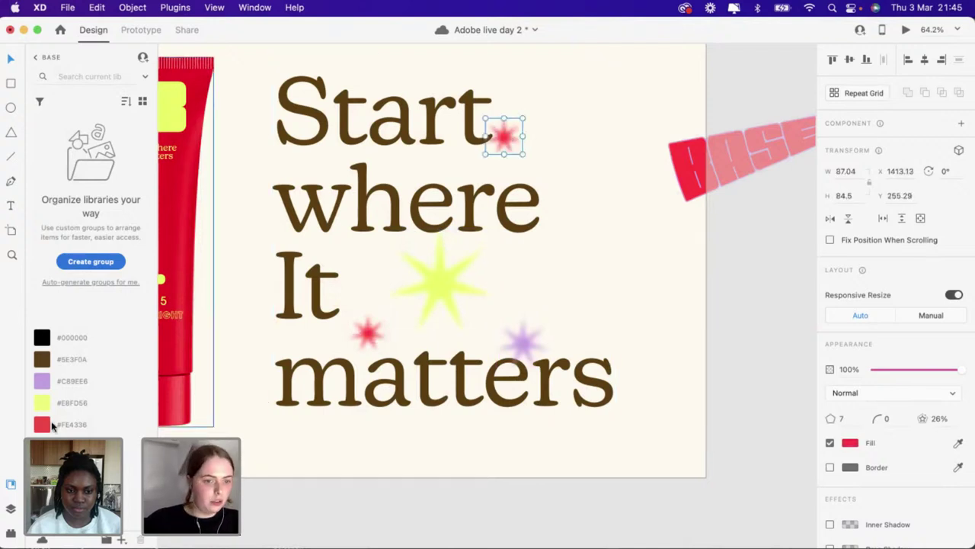
left_click(42, 424)
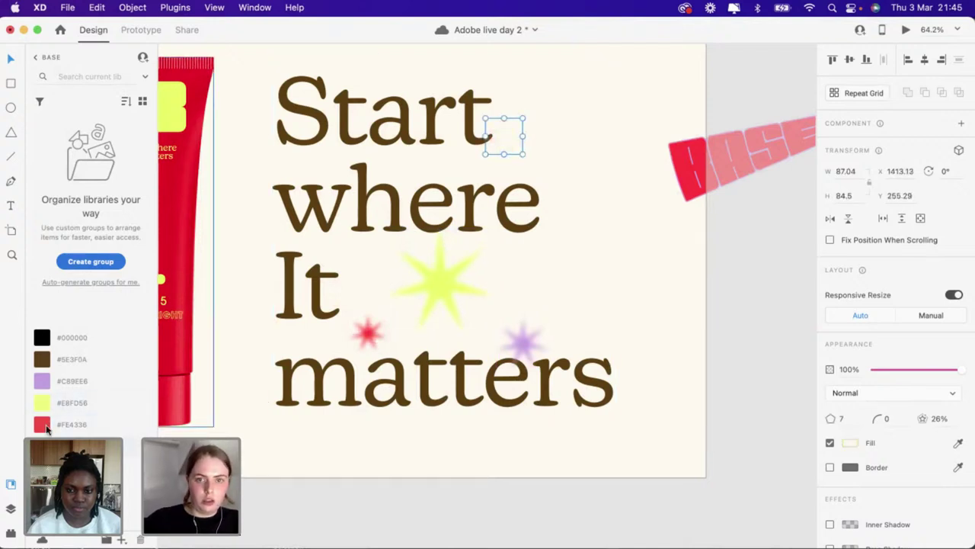
left_click(43, 359)
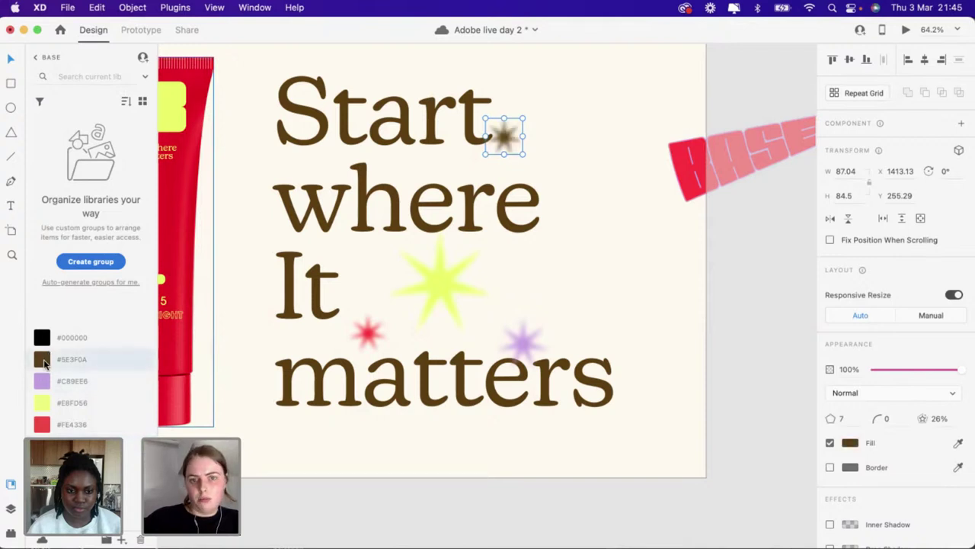
left_click(43, 404)
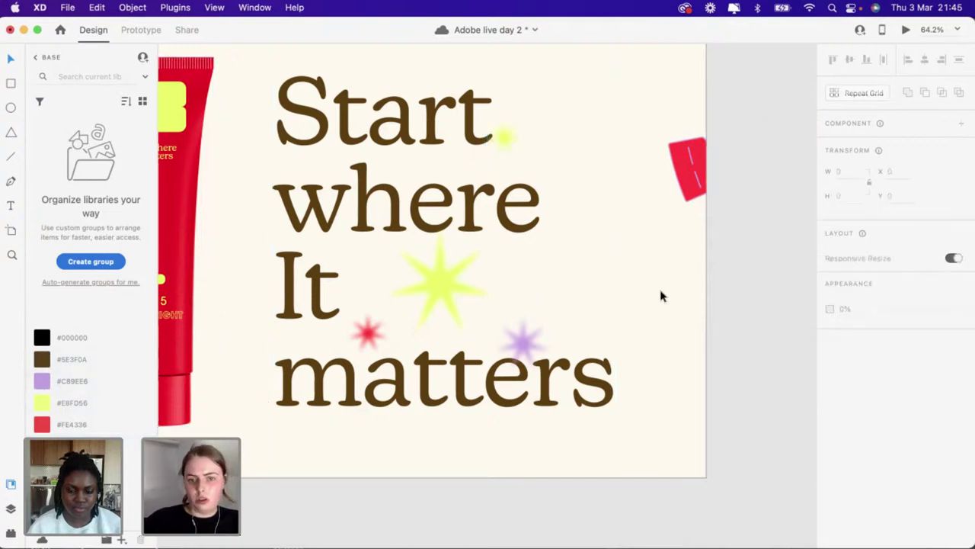
left_click(43, 381)
left_click(704, 312)
Duplicate the yellow star with Cmd+D, place the copy above 'Start', and make it red
scroll(703, 311, "down", 3)
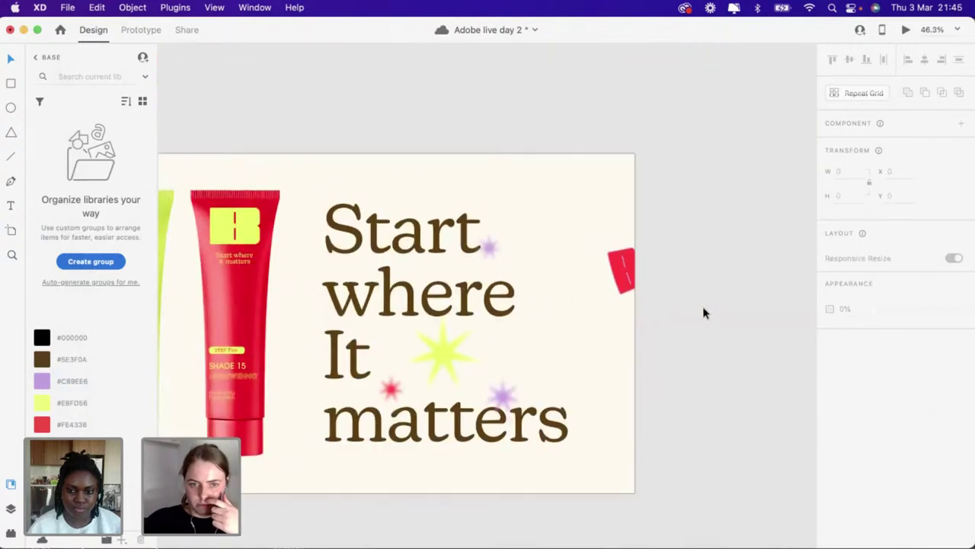
left_click(441, 348)
key("super+d")
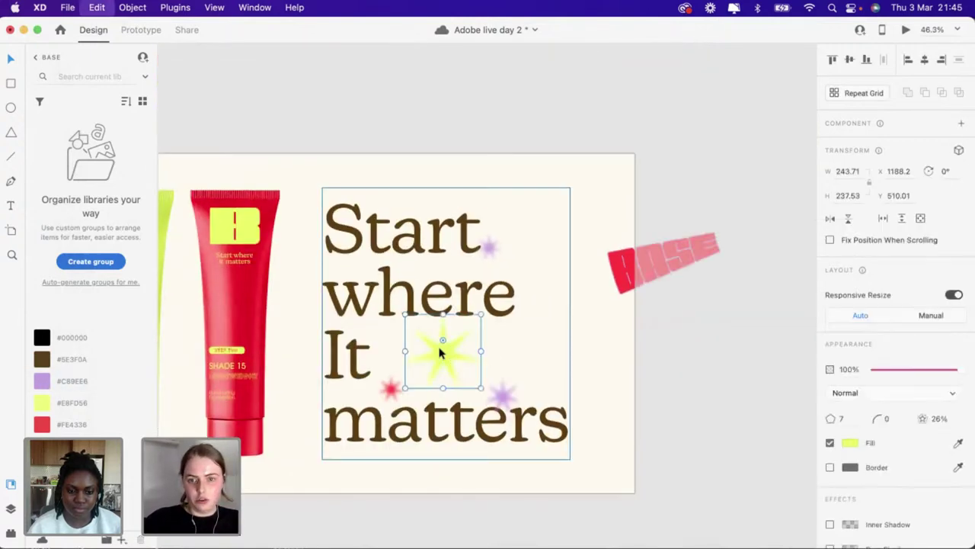
left_click_drag(441, 348, 568, 410)
left_click_drag(537, 342, 342, 207)
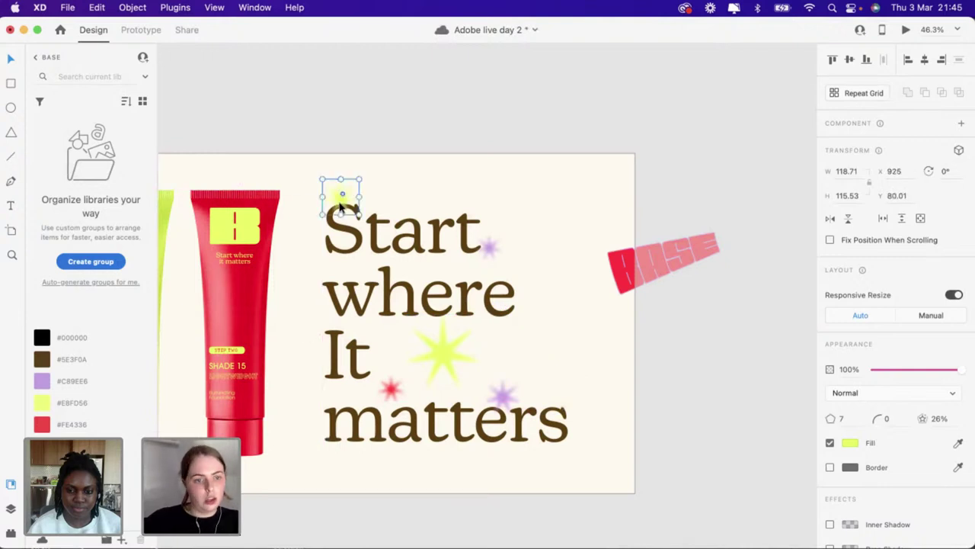
left_click(41, 425)
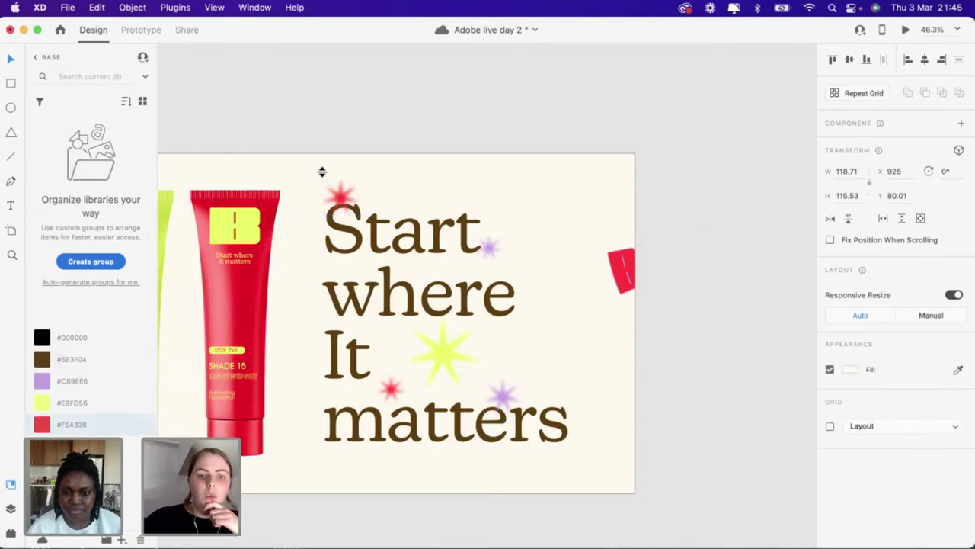
left_click(313, 172)
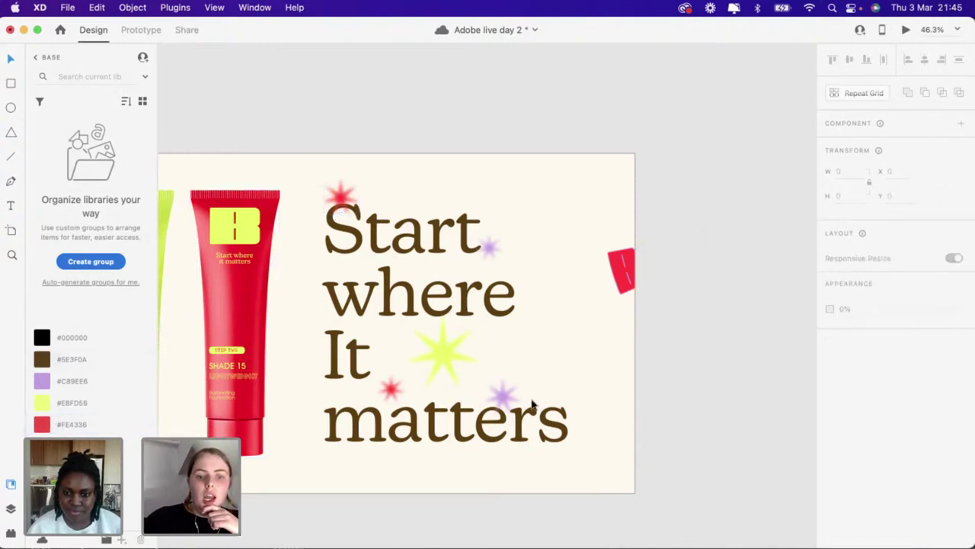
Shift the headline and its stars slightly right and adjust the yellow star
left_click_drag(315, 169, 548, 436)
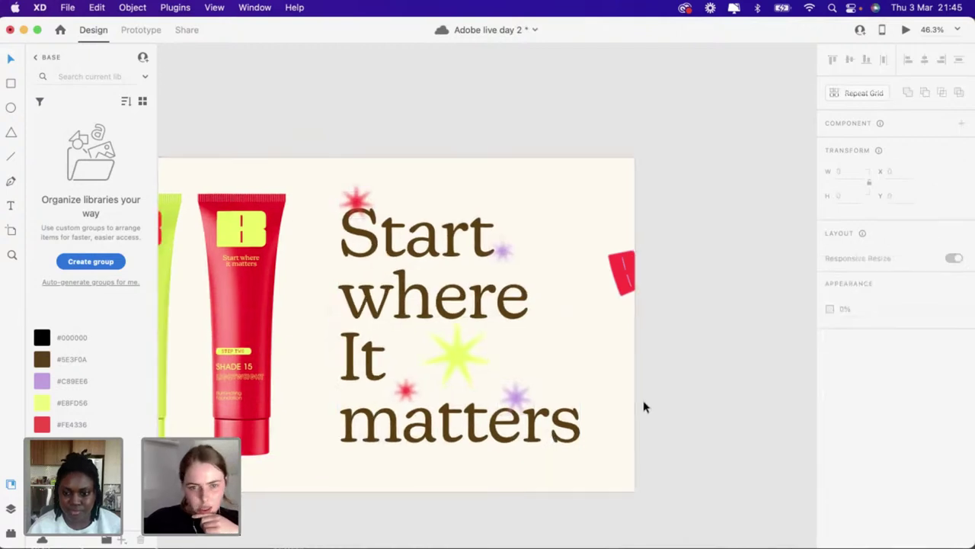
scroll(640, 406, "down", 4)
mouse_move(580, 389)
left_mouse_down()
mouse_move(650, 387)
mouse_move(577, 393)
left_mouse_up()
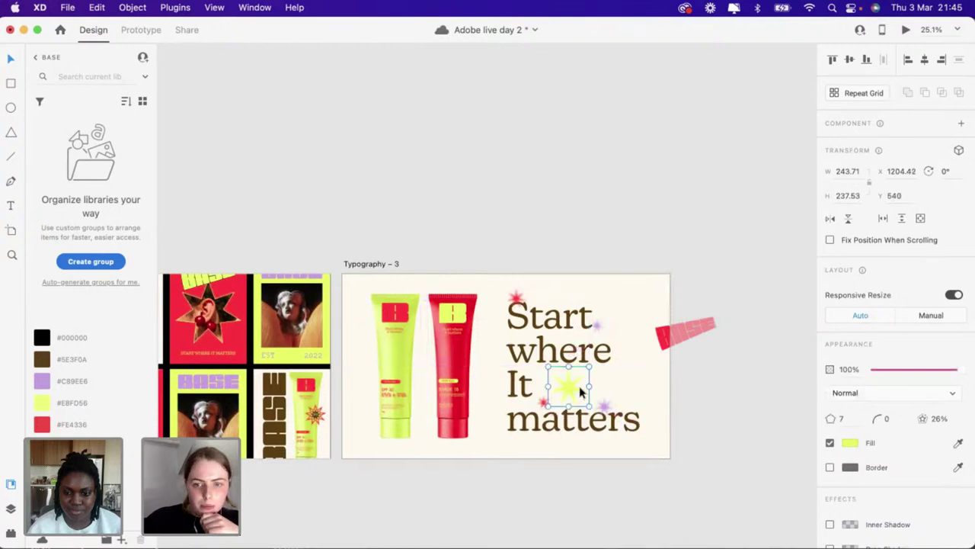
Move the red BASE sticker off the artboard above it and select the headline with its stars
left_click_drag(690, 331, 595, 396)
left_click_drag(646, 375, 531, 192)
left_click_drag(503, 291, 611, 431)
scroll(612, 429, "down", 5)
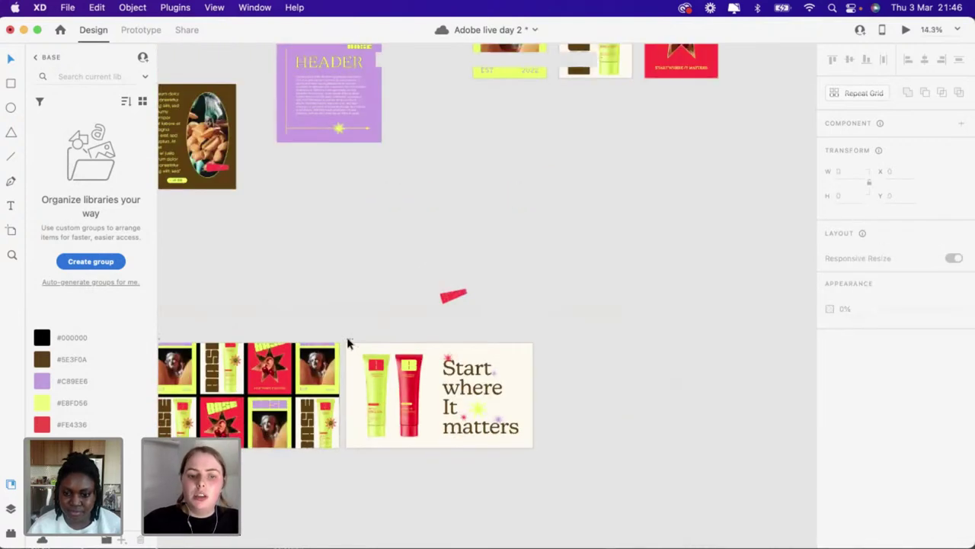
Duplicate the Typography – 3 artboard as Typography – 4 and shift it right
left_click(346, 342)
key("super+d")
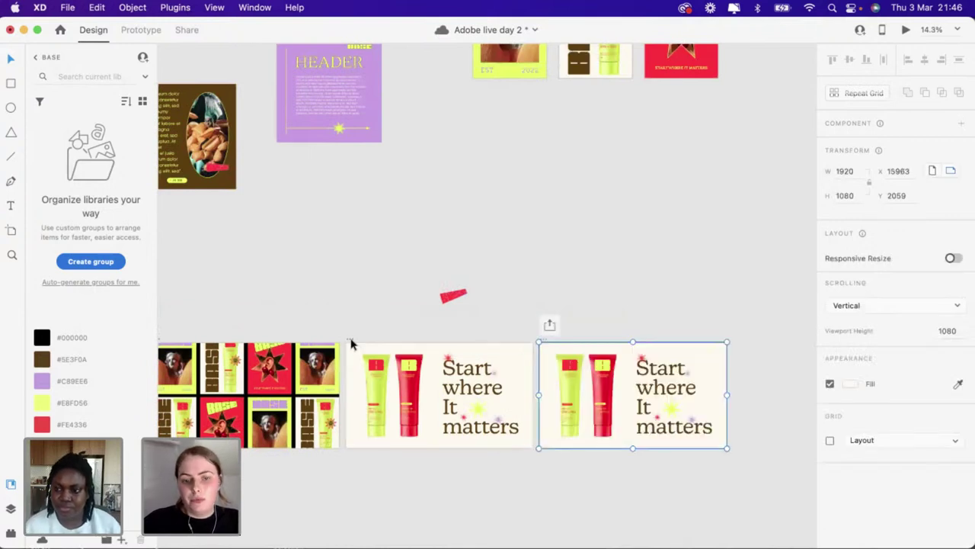
scroll(570, 365, "up", 3)
scroll(498, 331, "right", 2)
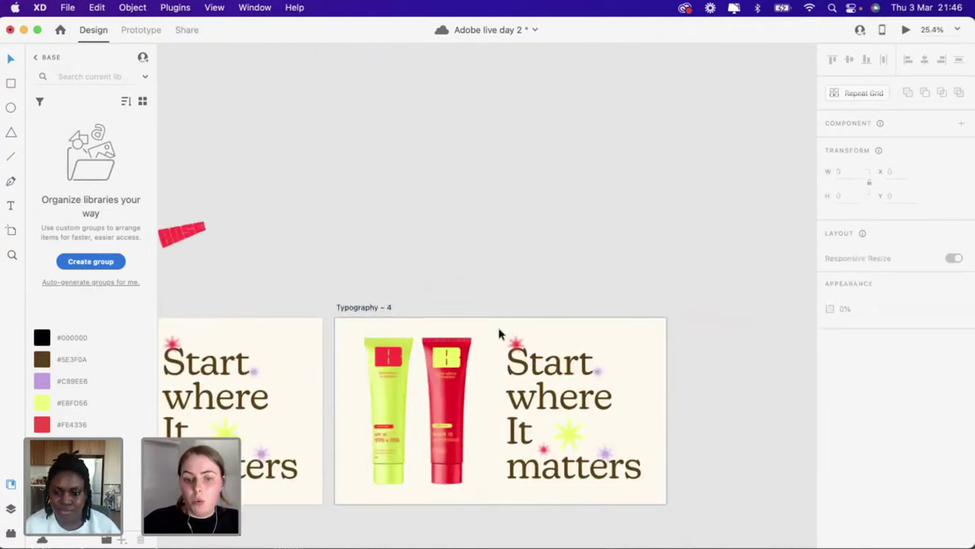
left_click_drag(617, 472, 516, 332)
Delete the headline text and the five stars from Typography – 4
left_click(566, 373)
key("Delete")
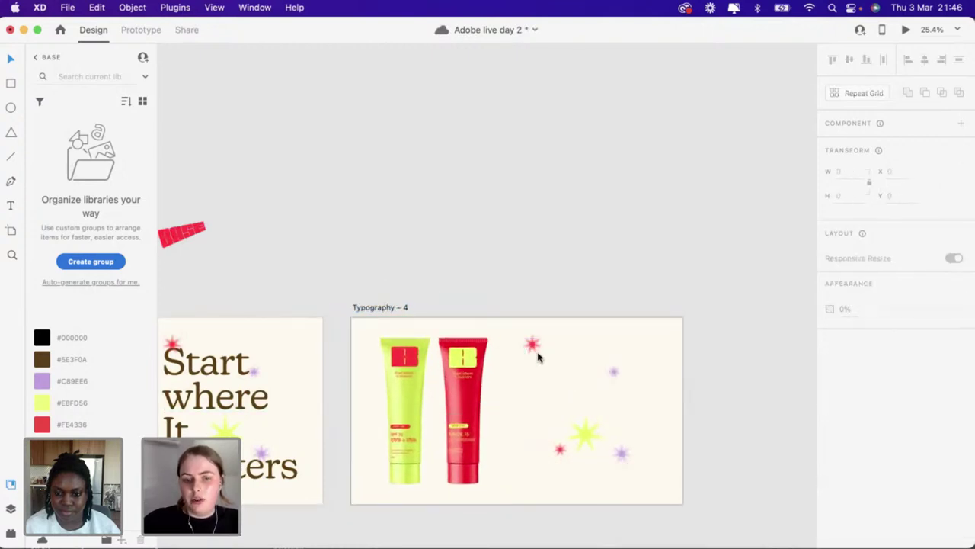
left_click_drag(518, 331, 633, 464)
key("Delete")
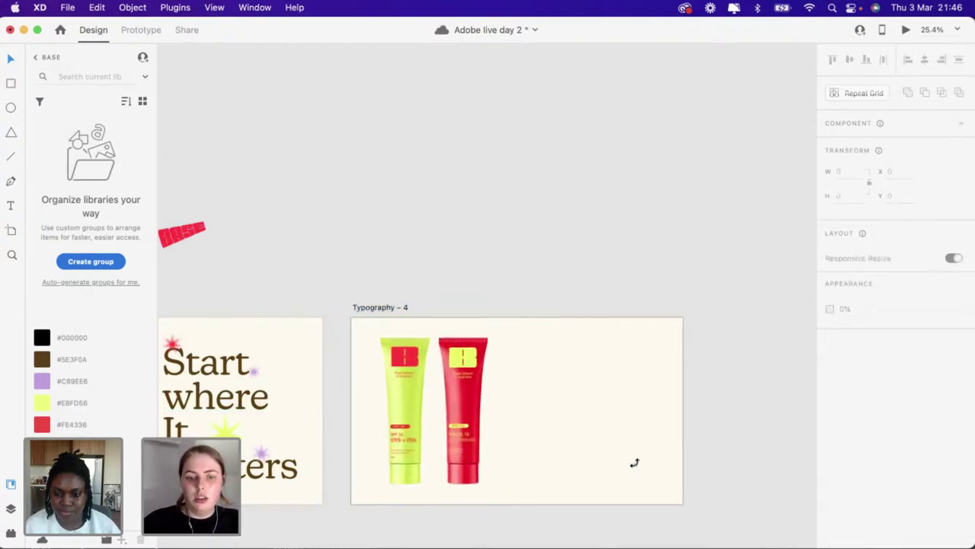
scroll(423, 411, "up", 2)
scroll(423, 412, "up", 2)
Shrink, tilt and then enlarge the yellow tube
left_click(405, 420)
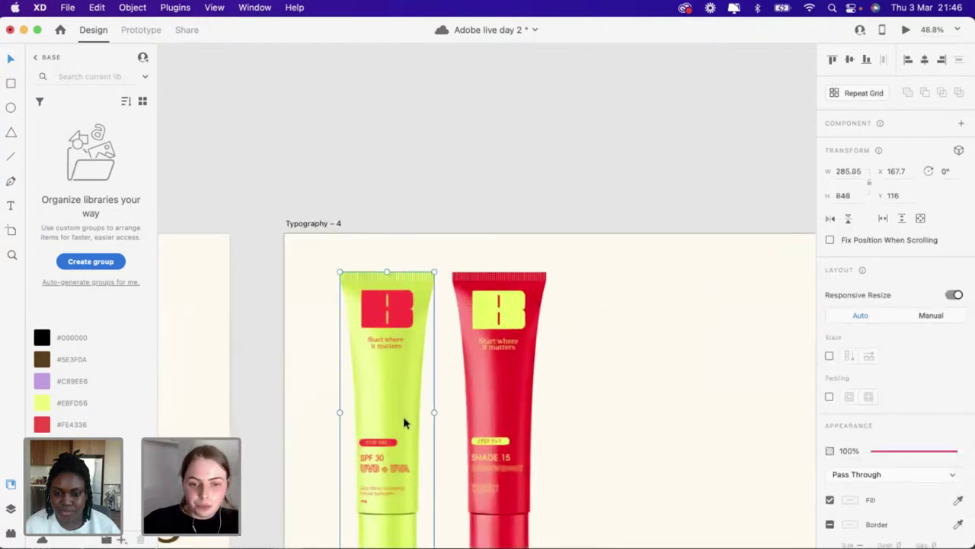
scroll(427, 487, "down", 2)
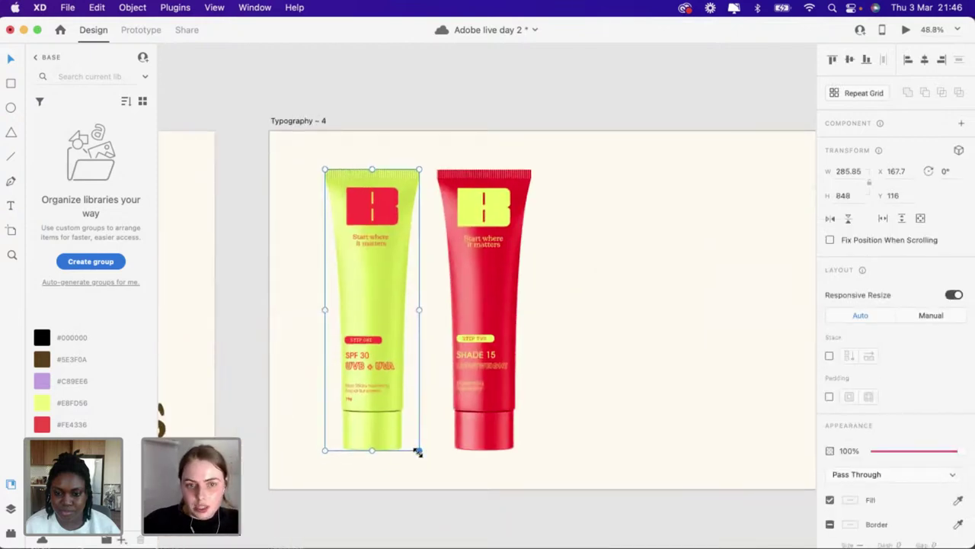
left_click_drag(418, 452, 379, 425)
left_click_drag(381, 164, 335, 174)
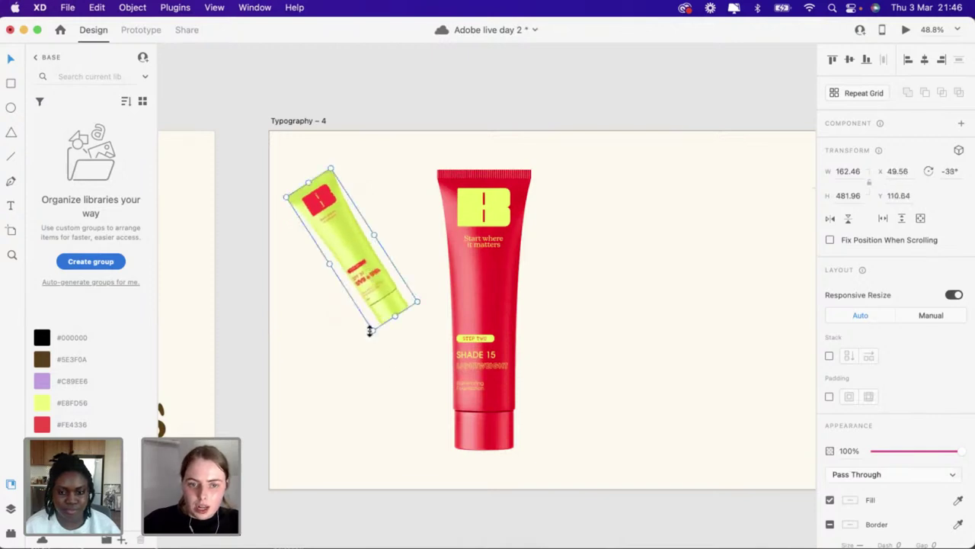
left_click_drag(372, 331, 313, 453)
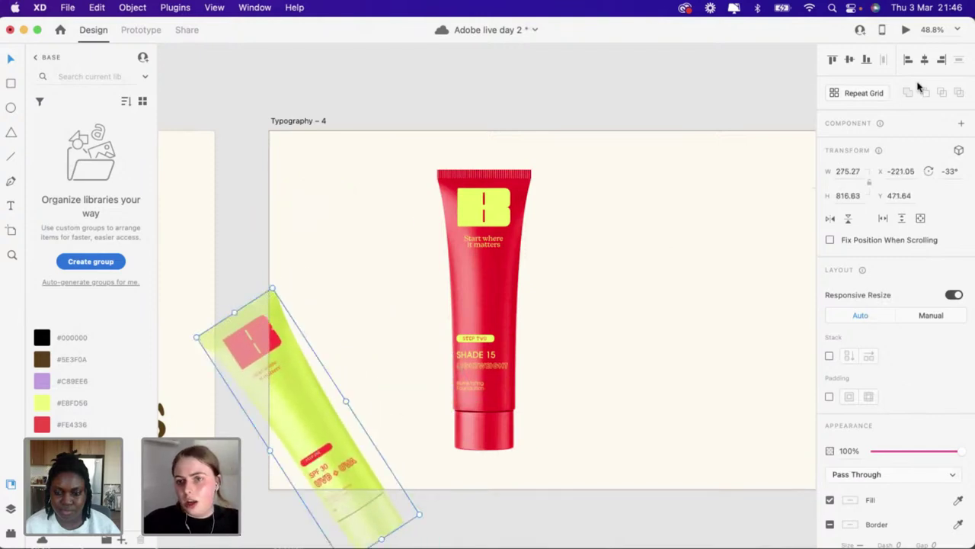
Rotate the red tube -33°, then turn it to 145° beside the yellow tube at lower-left
left_click(493, 247)
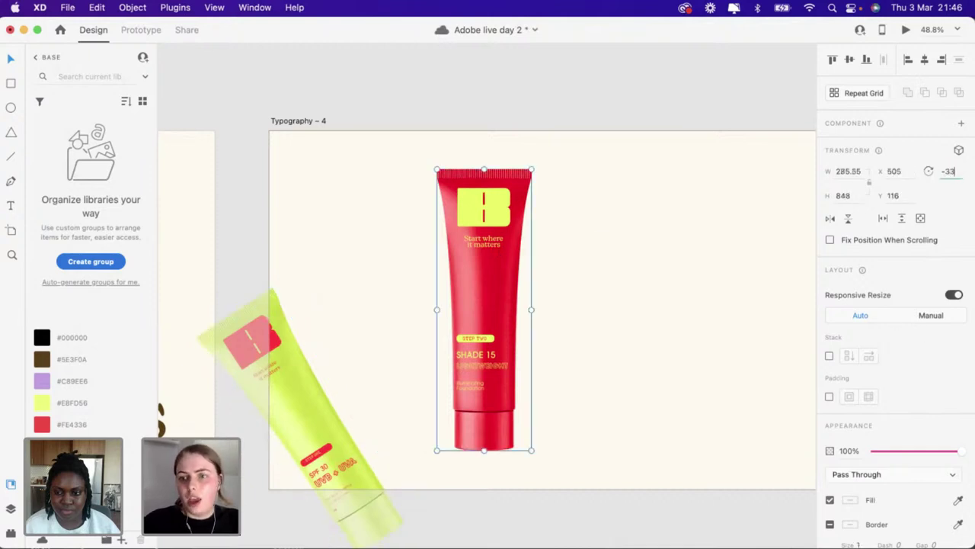
type("-33")
key("Return")
left_click_drag(416, 292, 360, 346)
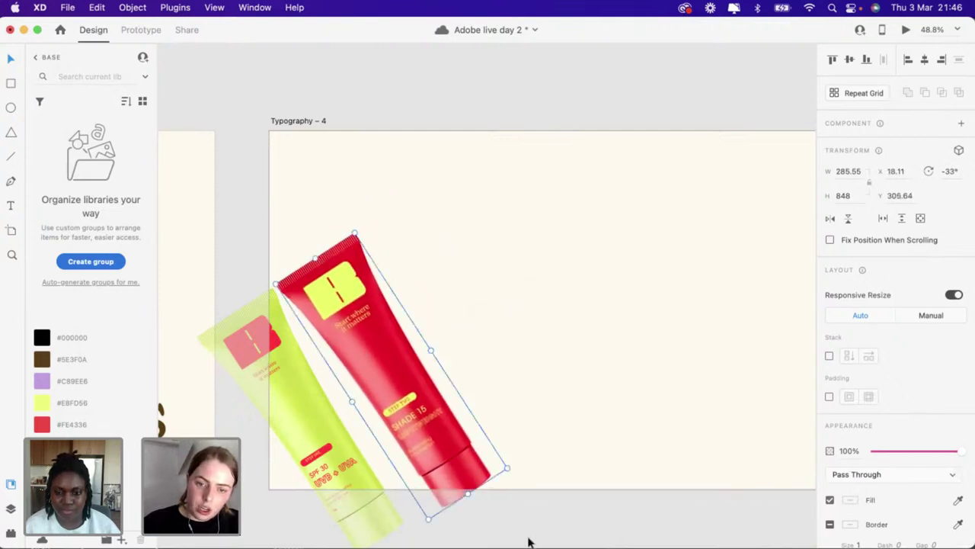
left_click_drag(503, 467, 503, 464)
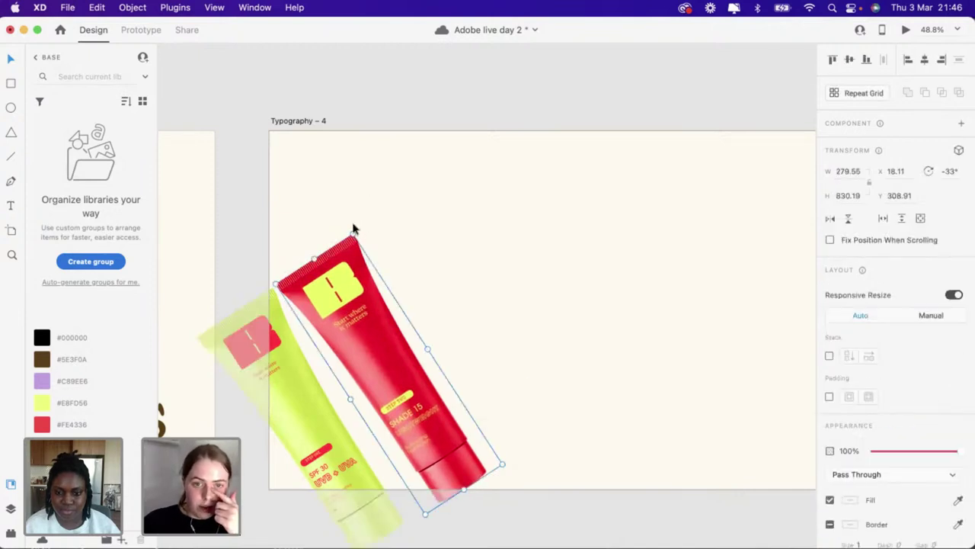
left_click_drag(354, 227, 412, 465)
left_click_drag(385, 401, 380, 401)
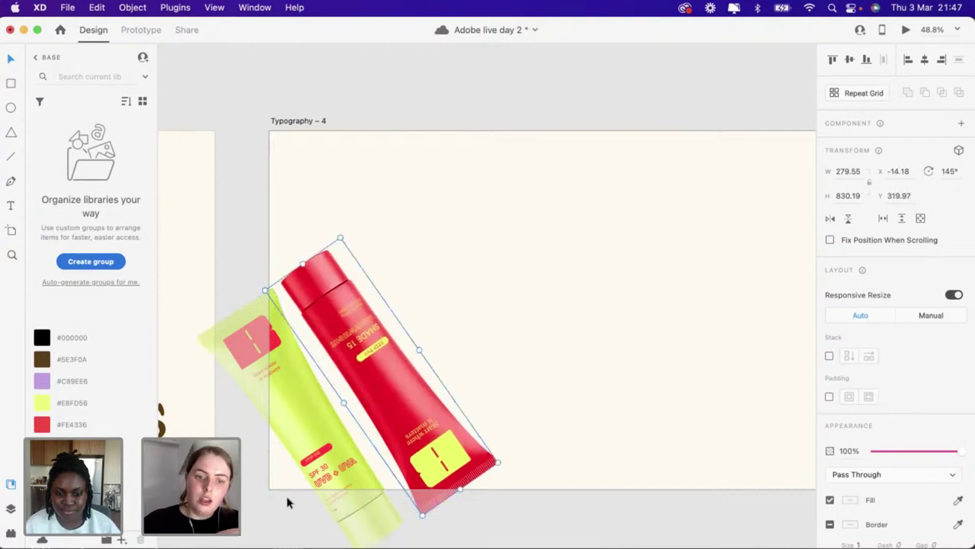
left_click_drag(288, 500, 423, 357)
left_click(370, 408)
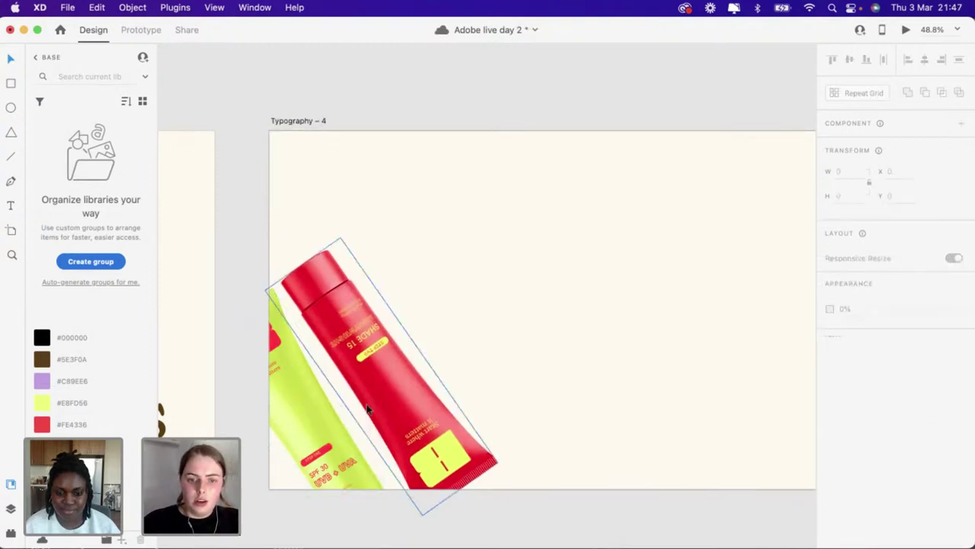
left_click(330, 442, "shift")
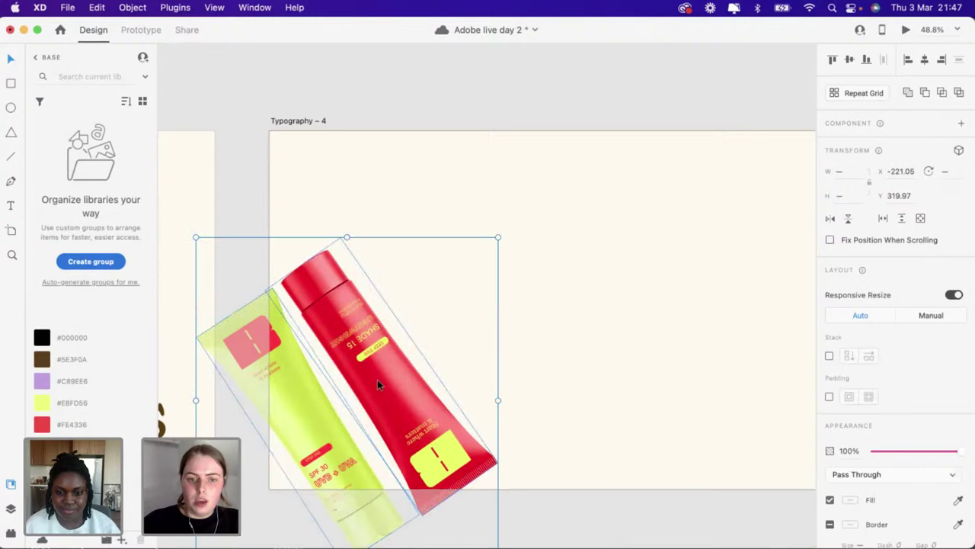
Alt-drag the tube pair to duplicate it diagonally up-right, then shift the copy further along
left_click_drag(379, 386, 531, 282)
scroll(531, 282, "right", 5)
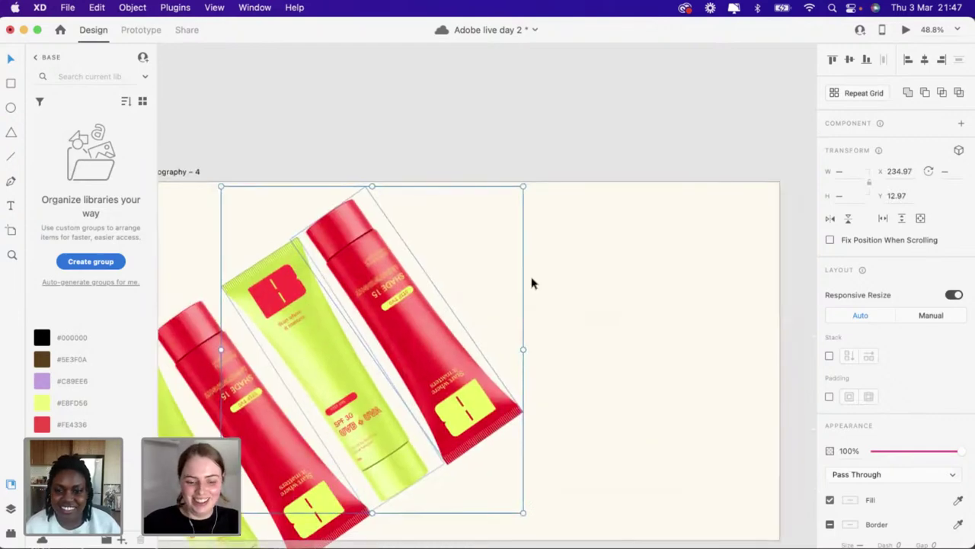
left_click_drag(429, 353, 578, 254)
left_click(683, 120)
scroll(681, 120, "down", 5)
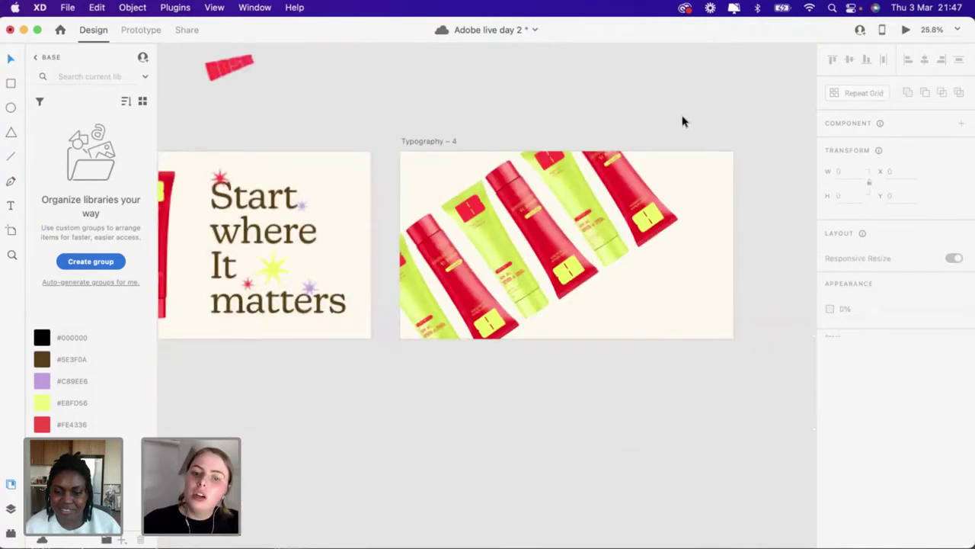
scroll(579, 272, "right", 3)
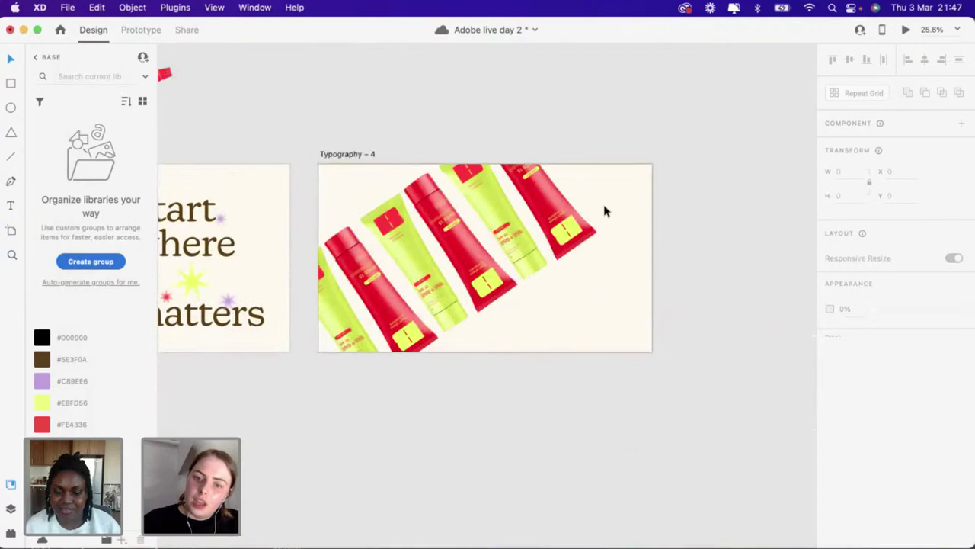
Move the rotated tube pair to the top-right of the Typography – 4 artboard
left_click(513, 225)
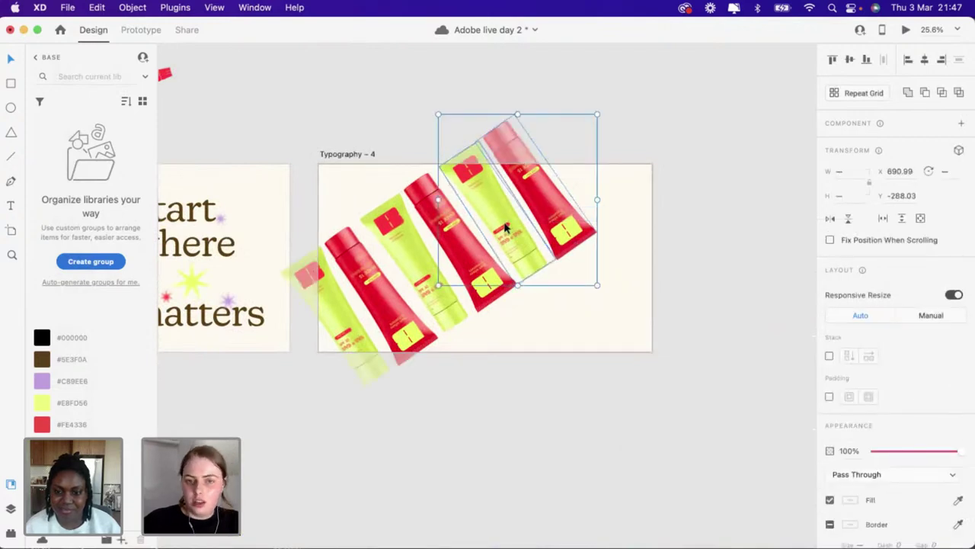
left_click_drag(505, 226, 583, 171)
left_click(564, 288)
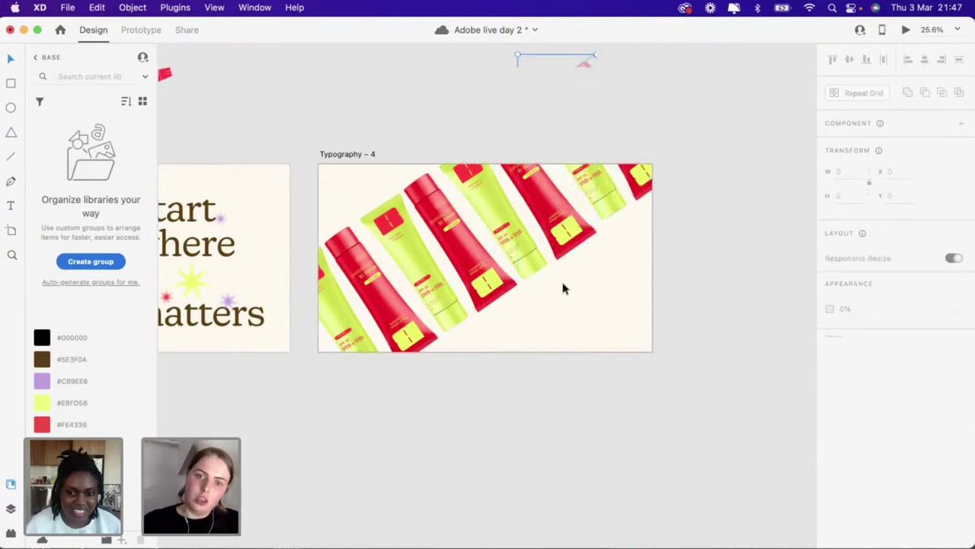
scroll(564, 288, "up", 5)
scroll(564, 288, "left", 5)
scroll(564, 288, "down", 3)
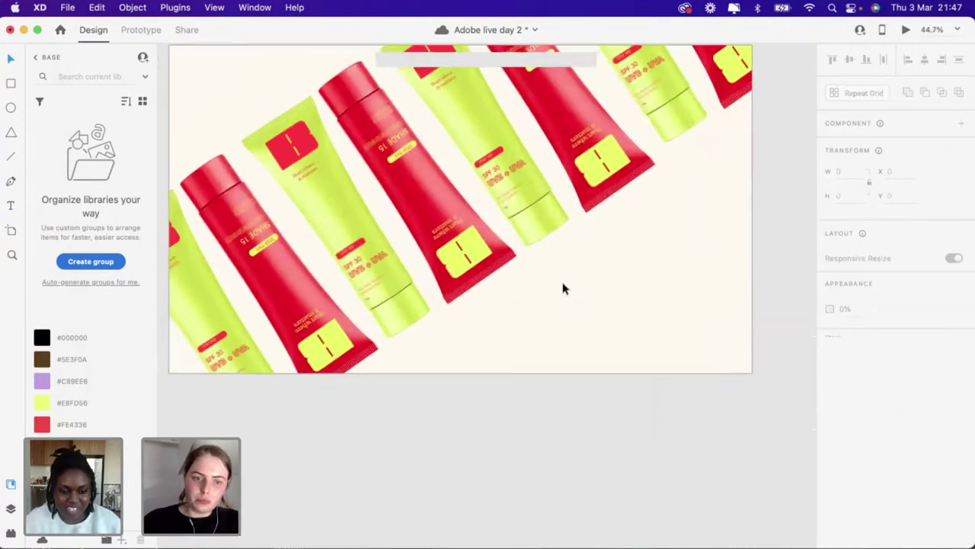
Select the lower yellow and red tube pair and duplicate it further up-right
left_click_drag(298, 359, 341, 331)
left_click_drag(406, 282, 625, 450)
scroll(625, 451, "right", 3)
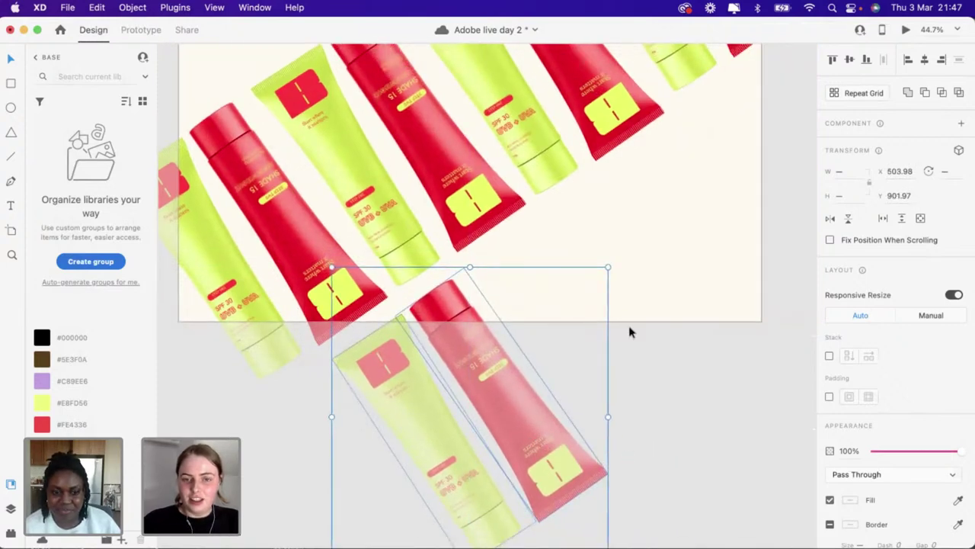
left_click_drag(534, 440, 664, 348)
scroll(664, 348, "right", 5)
scroll(663, 349, "up", 2)
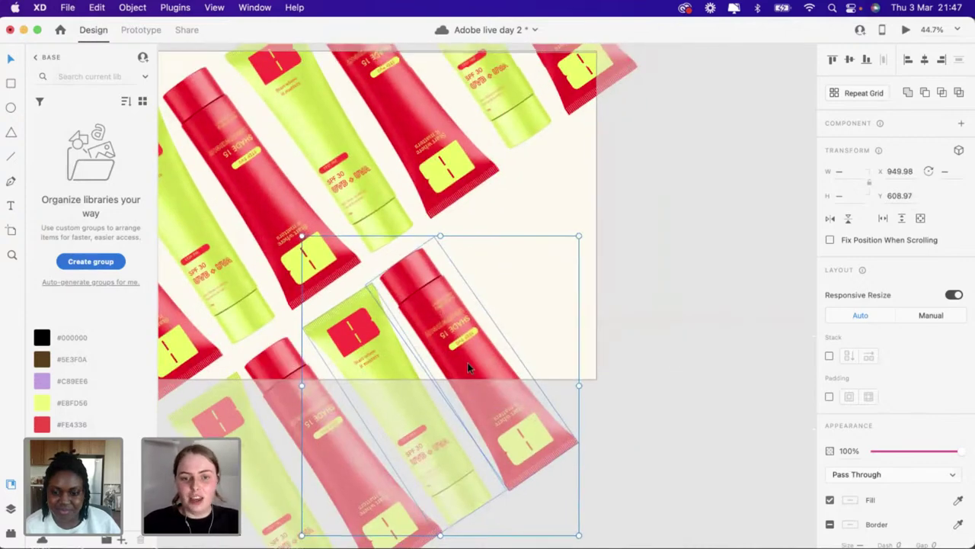
left_click_drag(468, 368, 602, 279)
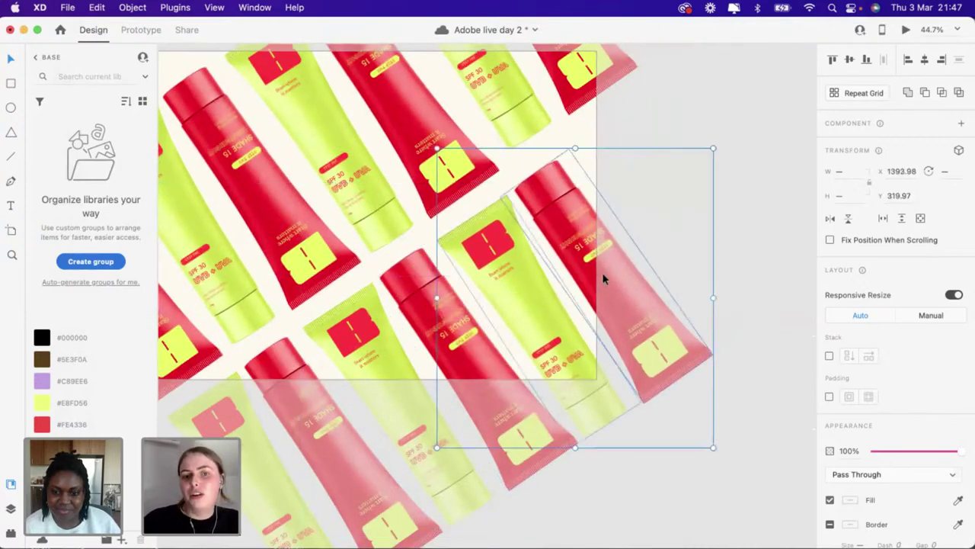
Move a single tube inside the group up-right to extend the diagonal row
scroll(602, 278, "right", 3)
scroll(602, 278, "up", 2)
double_click(447, 311)
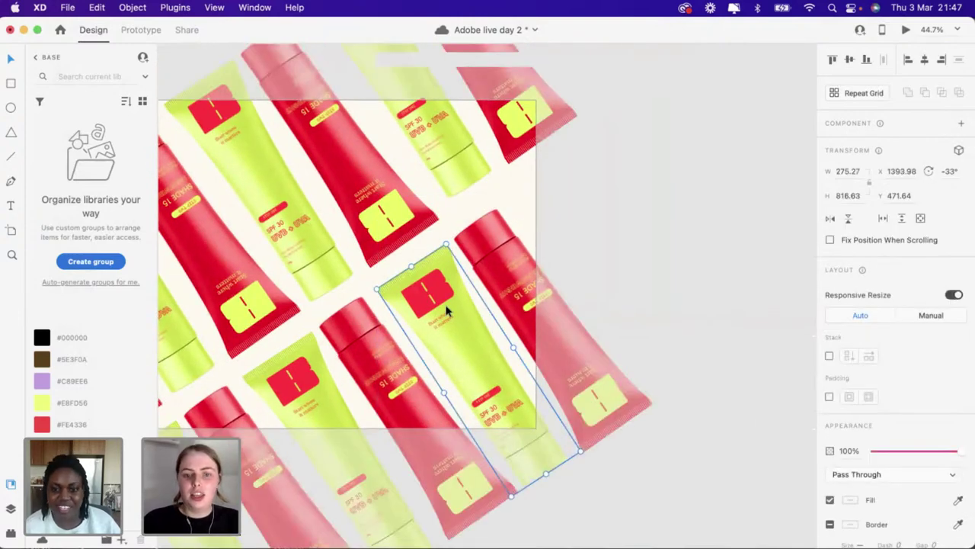
left_click_drag(448, 310, 577, 214)
left_click(666, 157)
Enter the tube group so individual tubes can be edited
scroll(666, 157, "down", 3)
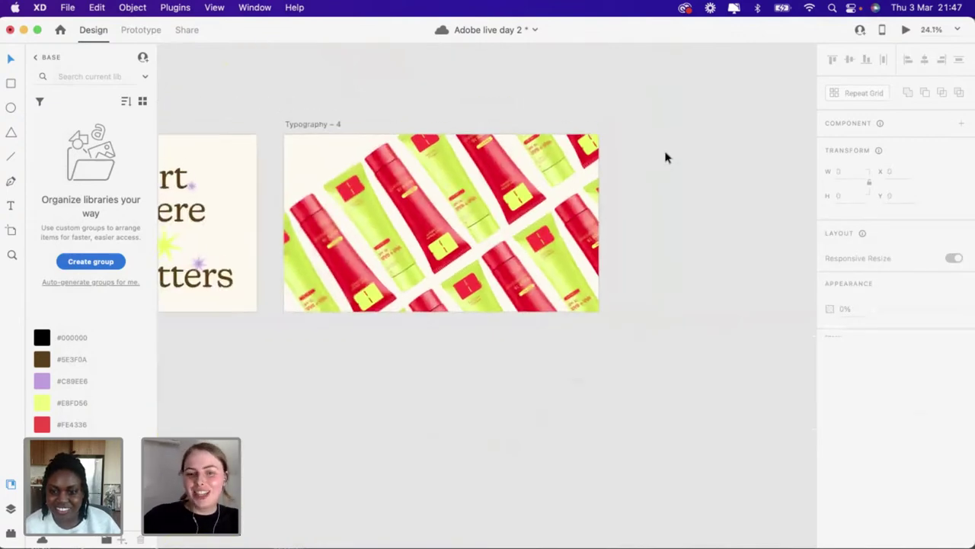
scroll(666, 157, "right", 1)
left_click(474, 362)
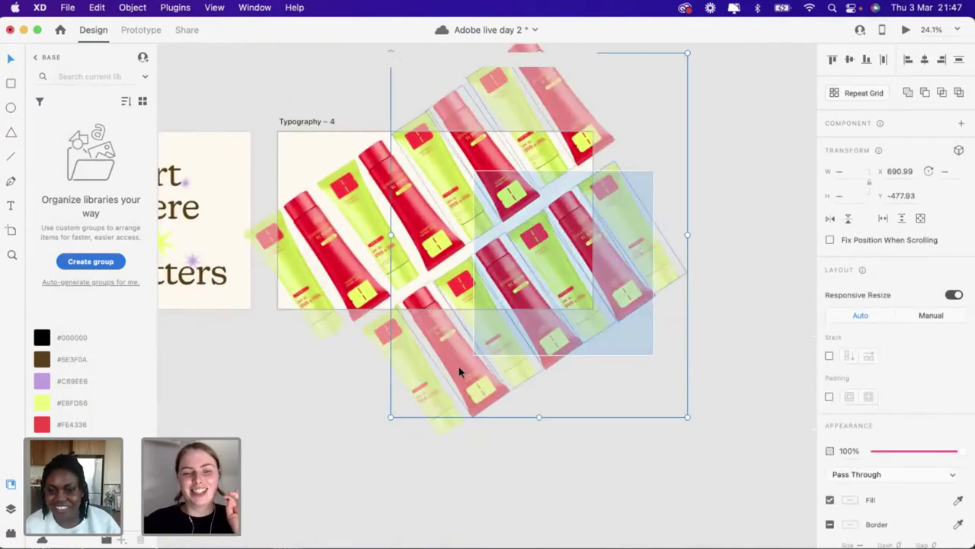
left_click(579, 257)
left_click(673, 203)
left_click(616, 242)
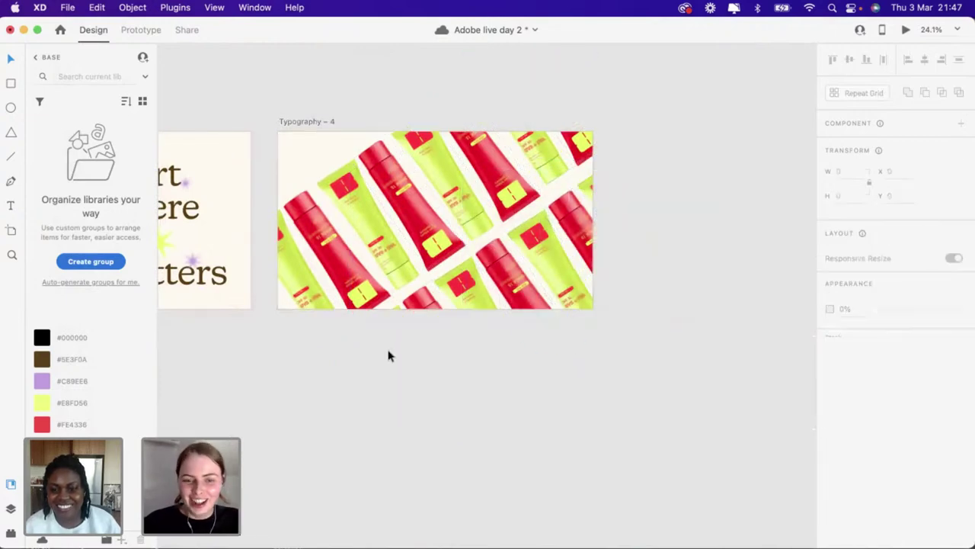
double_click(397, 311)
Select three tubes inside the group and shift them up toward the top edge
scroll(429, 305, "up", 5)
left_click(373, 366)
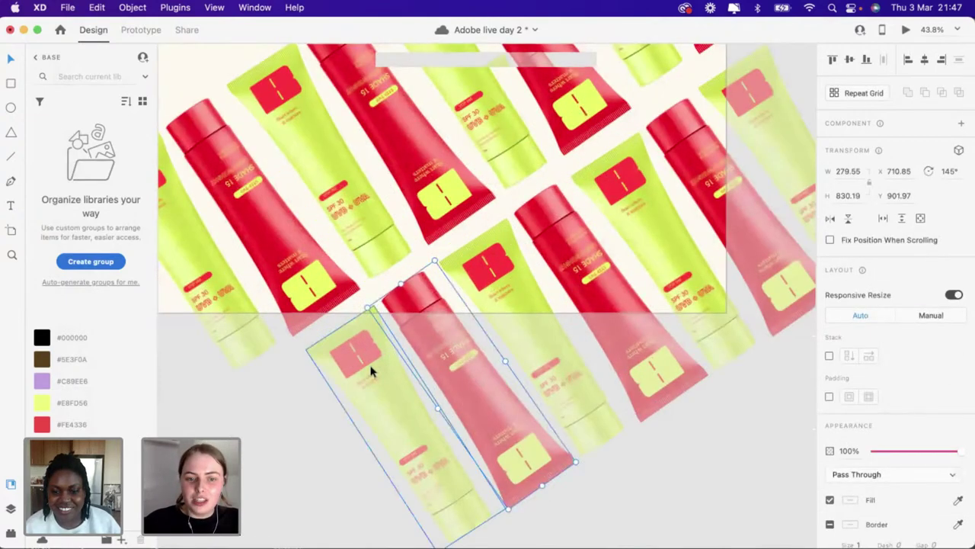
left_click(571, 261, "shift")
left_click(560, 207, "shift")
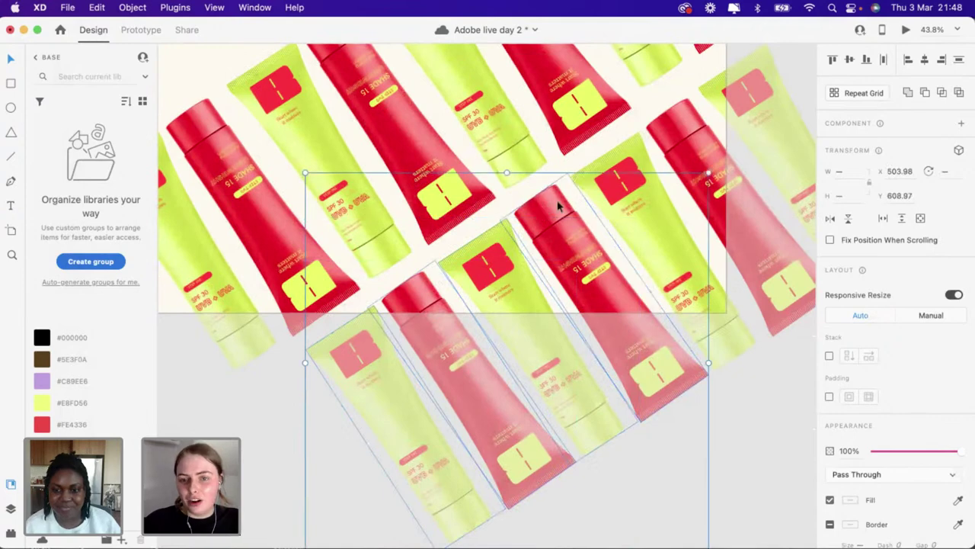
left_click_drag(639, 153, 758, 82)
scroll(758, 82, "up", 3)
left_click_drag(701, 196, 704, 191)
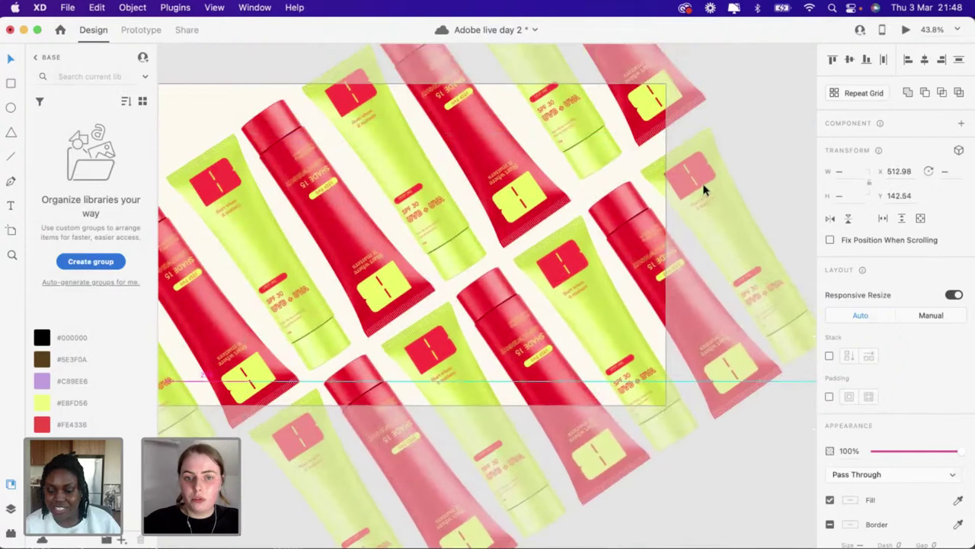
left_click(782, 83)
Duplicate a rotated tube pair with Cmd+D and place the copy at the artboard's left edge
scroll(782, 83, "down", 5)
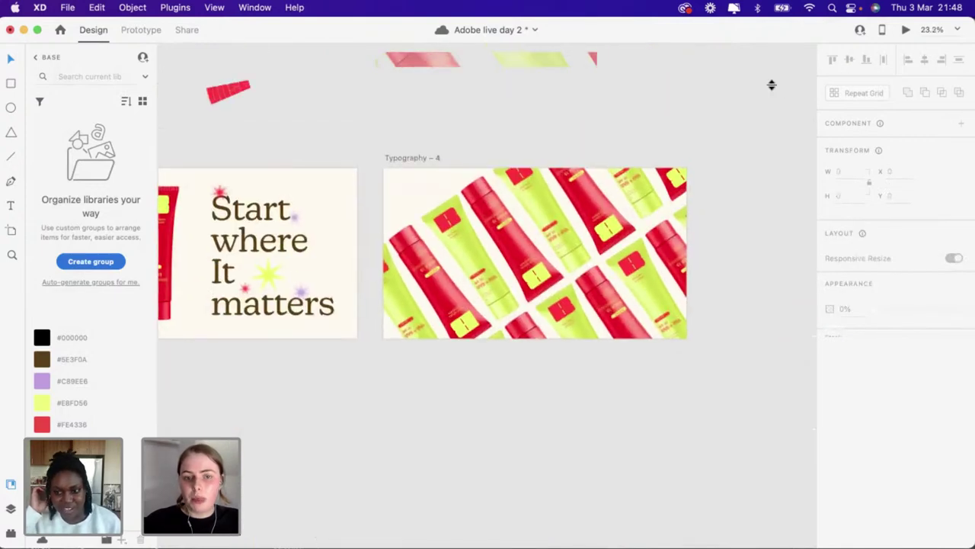
scroll(420, 219, "up", 3)
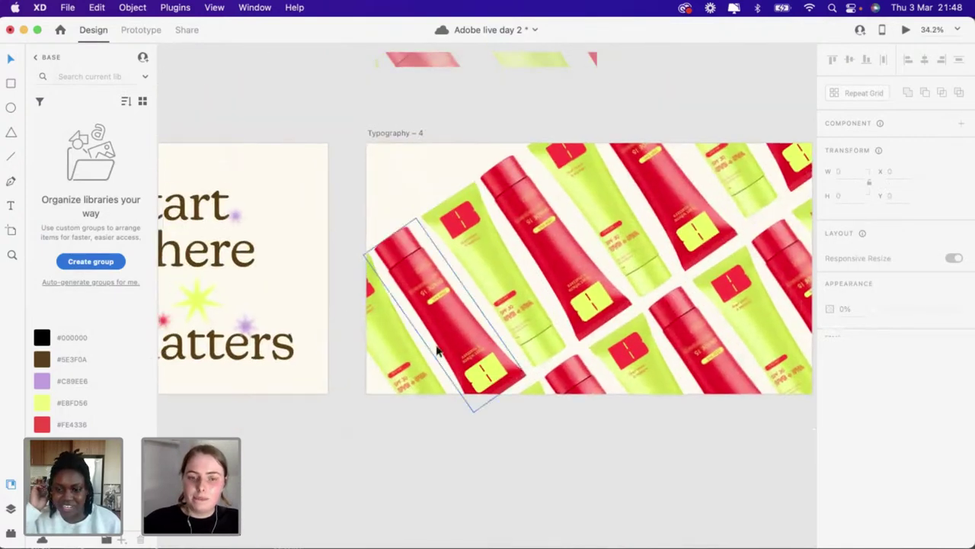
left_click(408, 373)
double_click(445, 334)
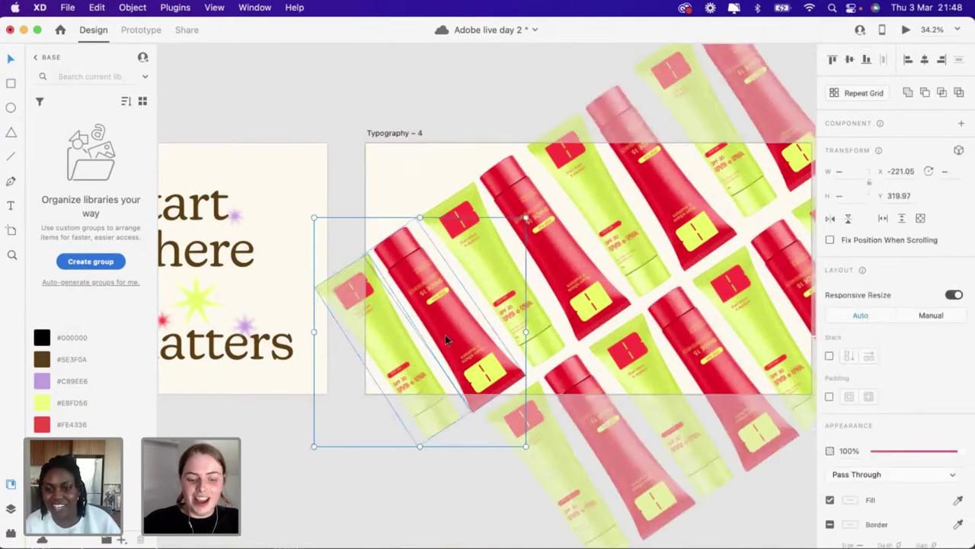
key("super+d")
left_click_drag(445, 335, 381, 131)
scroll(483, 116, "up", 3)
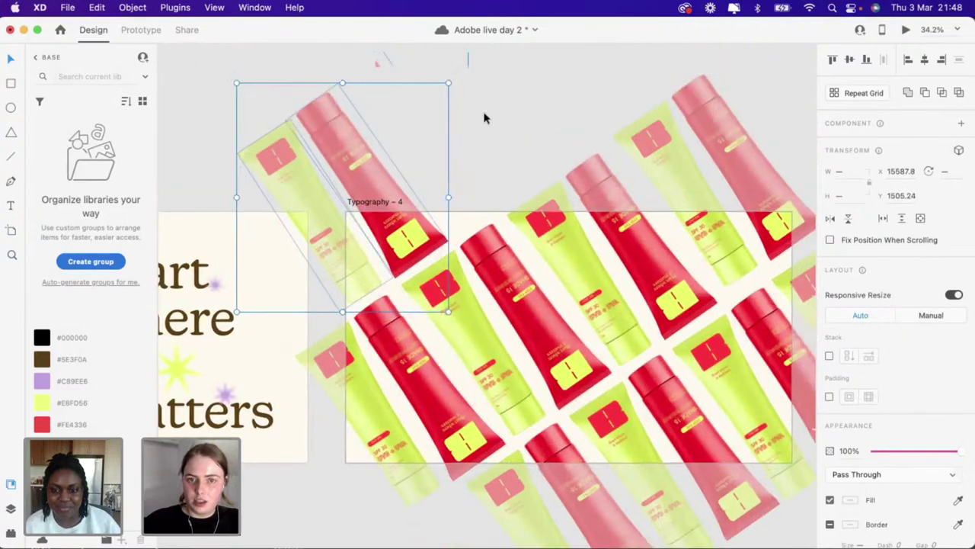
left_click(497, 115)
Line the green corner tube up with the pattern and shift the Typography – 4 artboard right
left_click(300, 239)
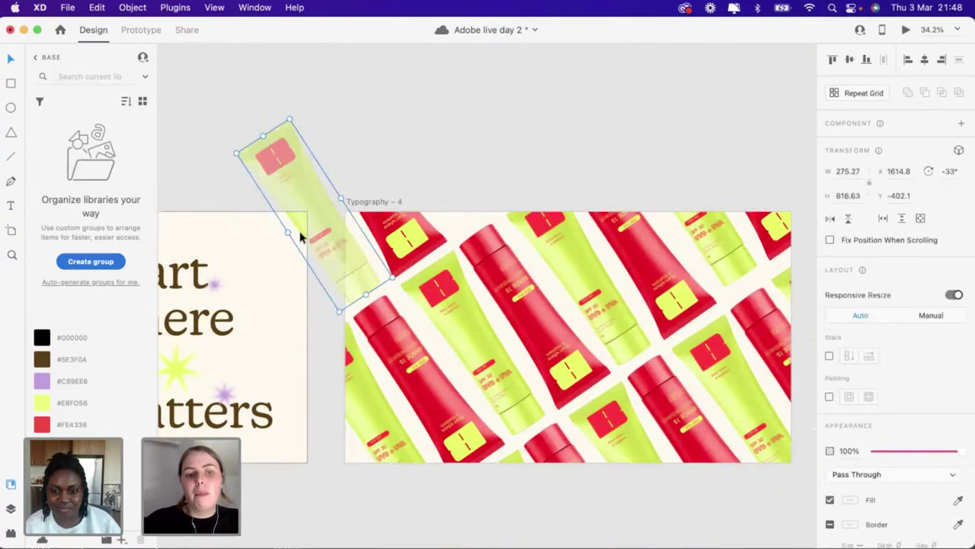
left_click(385, 132)
mouse_move(300, 224)
left_mouse_down()
mouse_move(322, 251)
mouse_move(294, 227)
left_mouse_up()
left_click(471, 104)
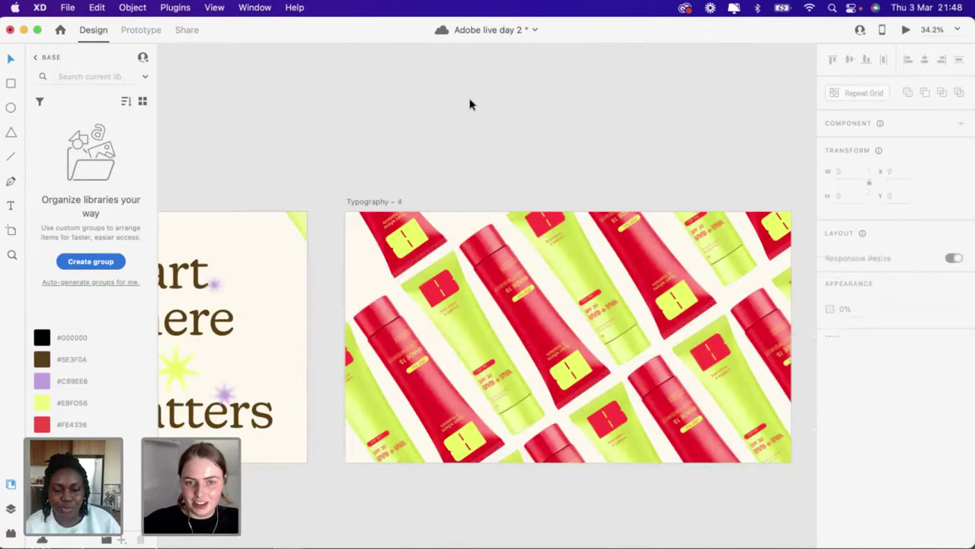
scroll(373, 222, "down", 5)
left_click_drag(372, 212, 478, 213)
left_click_drag(333, 229, 428, 221)
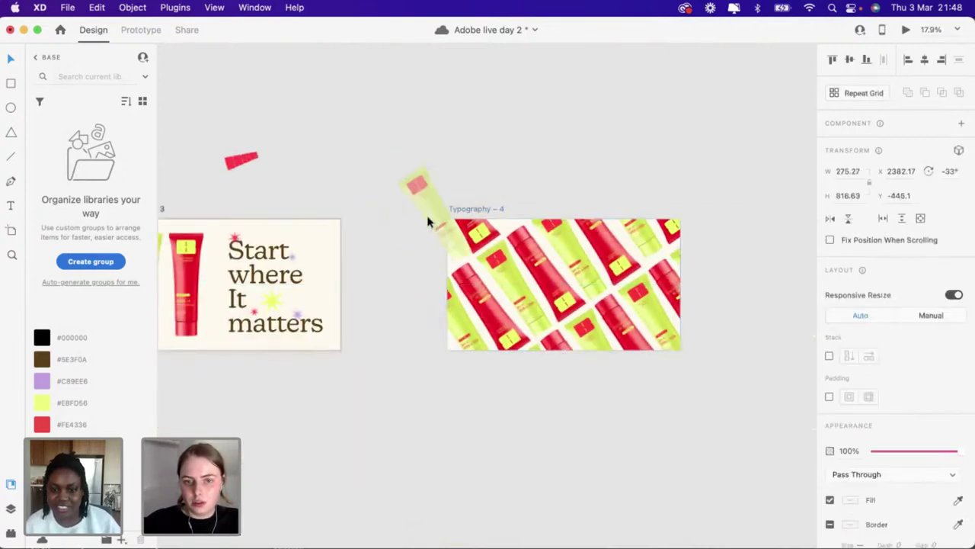
left_click(389, 279)
scroll(513, 231, "up", 5)
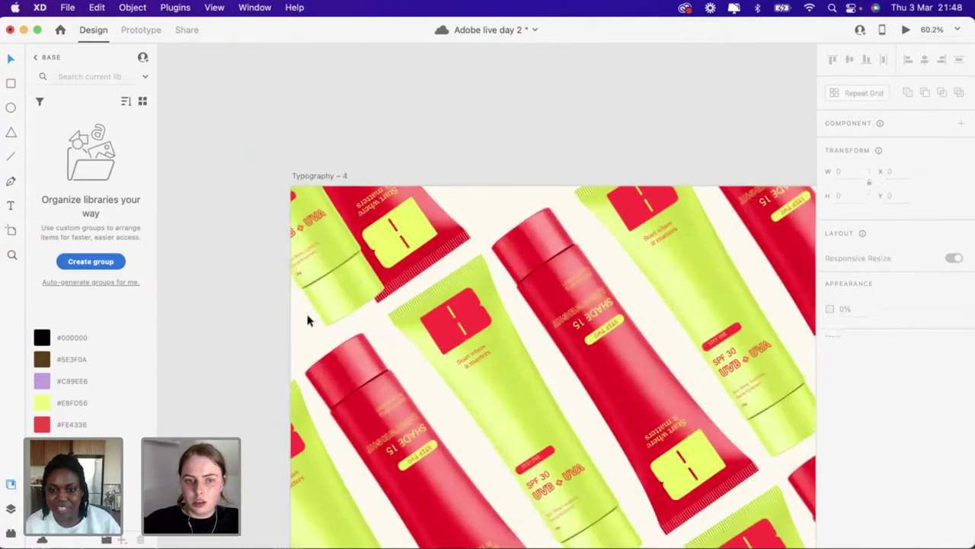
Duplicate a left-edge yellow tube with Cmd+D and move the copy into the top gap
left_click(322, 316)
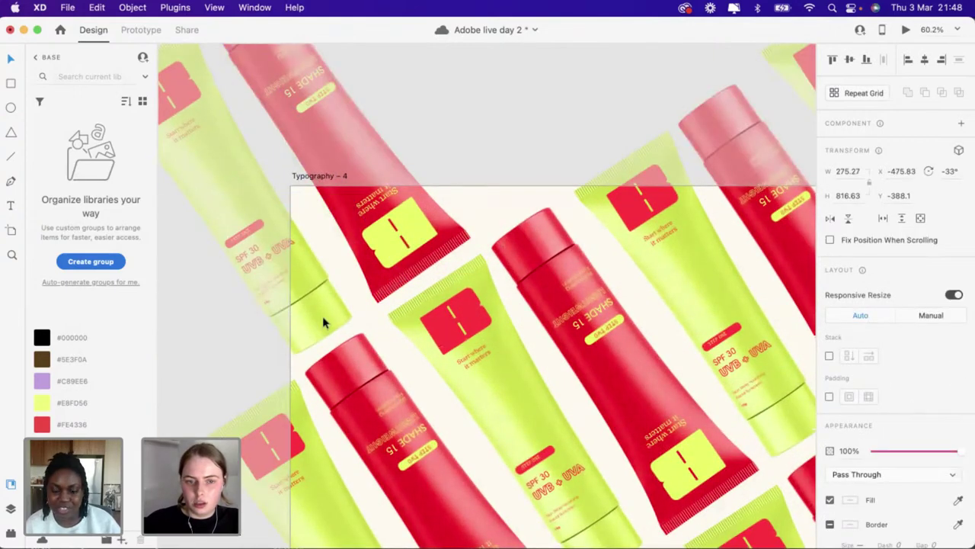
scroll(322, 322, "down", 3)
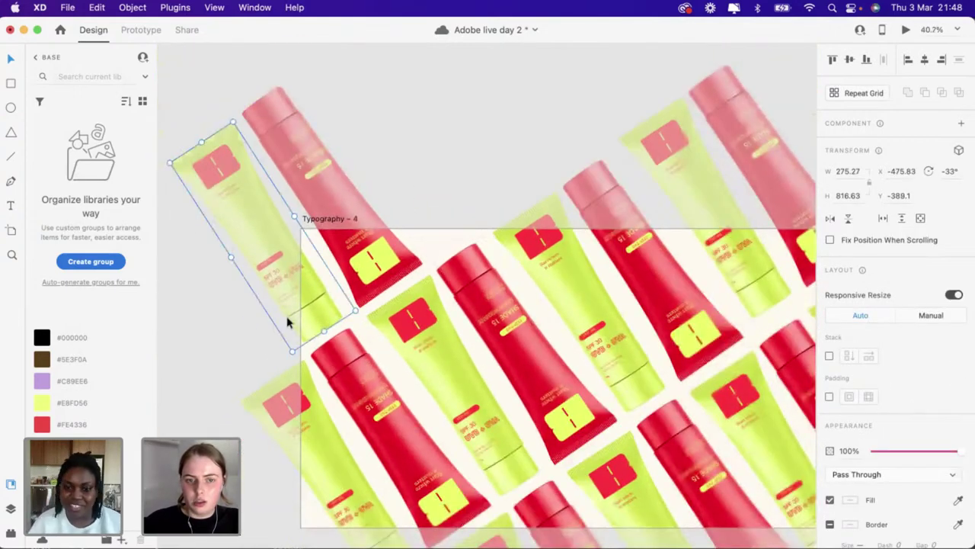
scroll(315, 312, "left", 2)
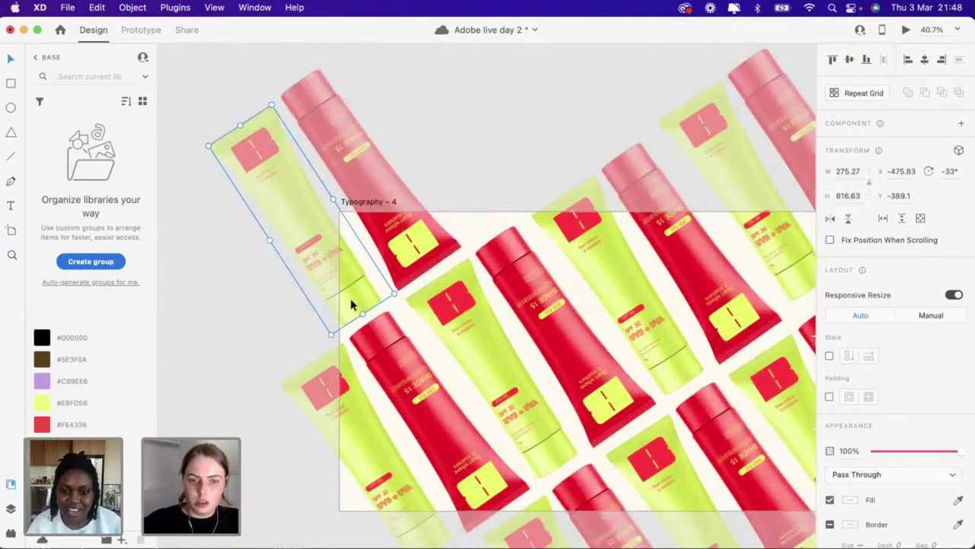
left_click_drag(351, 303, 352, 303)
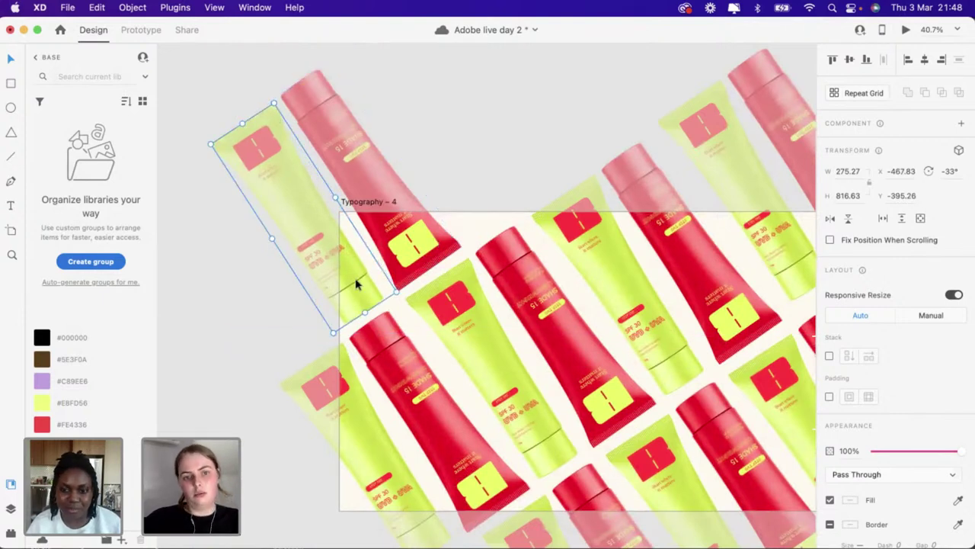
key("super+d")
mouse_move(470, 200)
left_mouse_down()
mouse_move(487, 183)
mouse_move(479, 196)
left_mouse_up()
scroll(479, 196, "down", 5)
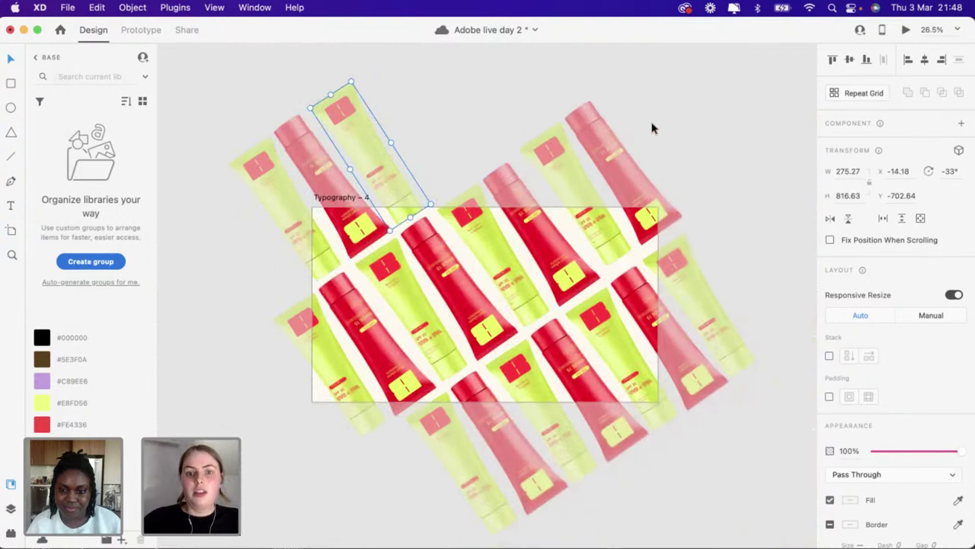
left_click(479, 126)
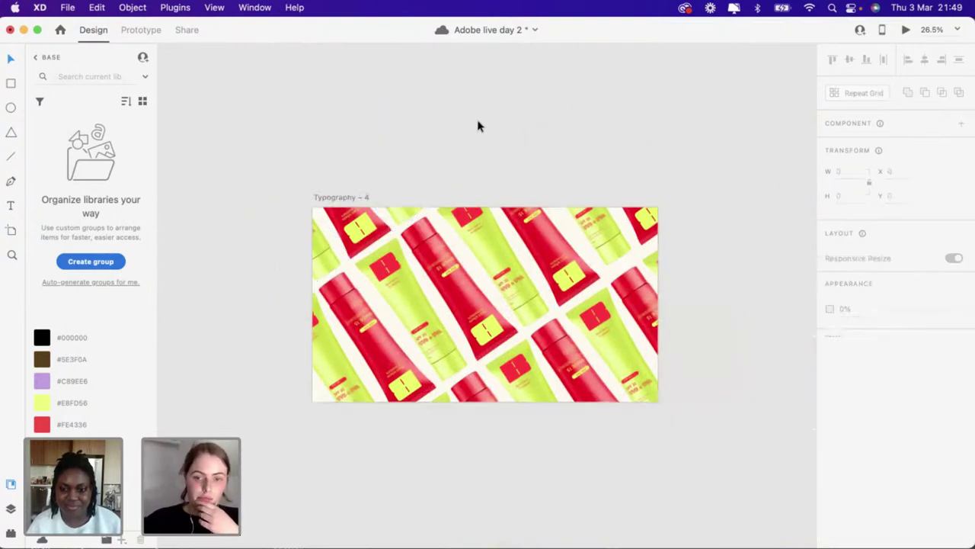
Place Typography – 4 right beside the Start where It matters artboard
scroll(359, 188, "down", 5)
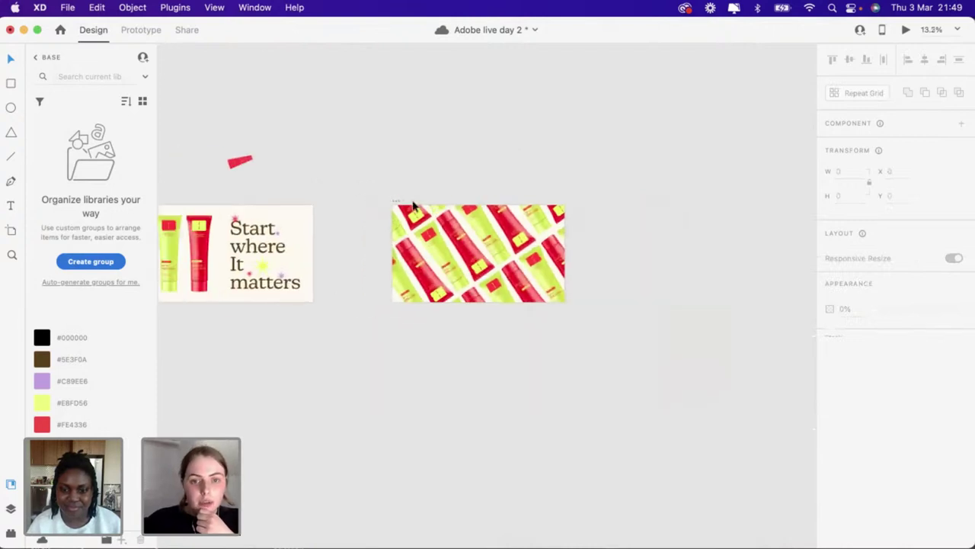
left_click_drag(394, 203, 323, 204)
scroll(323, 204, "up", 5)
scroll(218, 175, "right", 3)
scroll(218, 175, "down", 1)
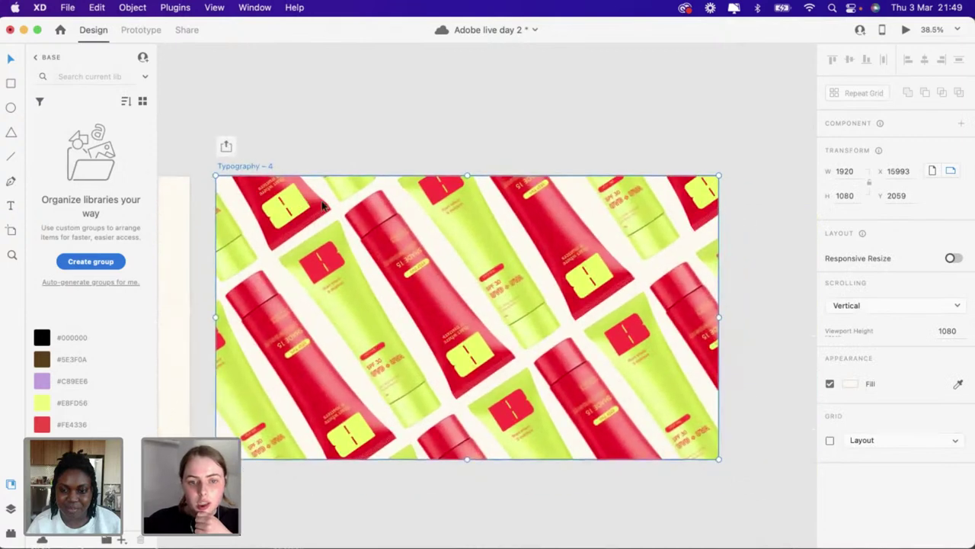
Try several Document Assets swatches, settling on brown #5E3F0A as the artboard background
left_click(42, 359)
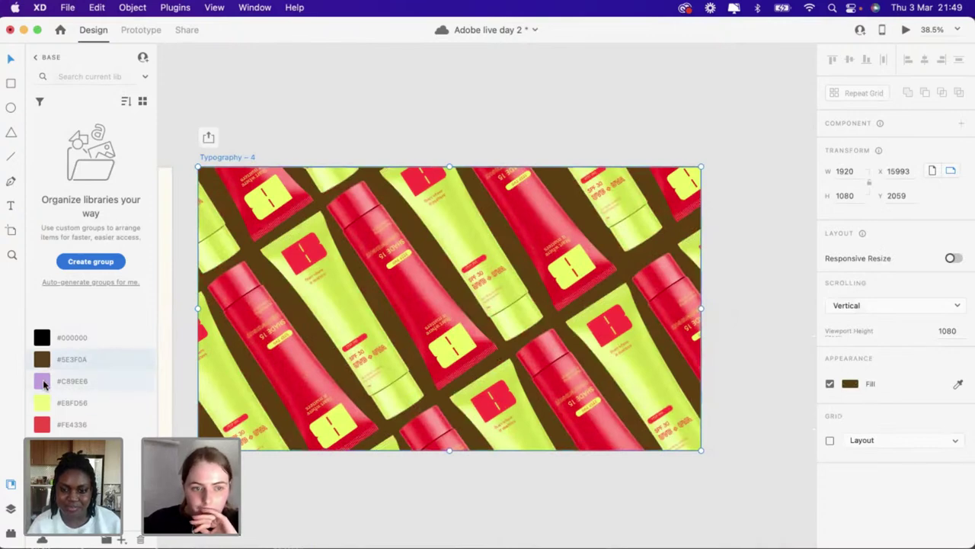
left_click(41, 382)
left_click(42, 403)
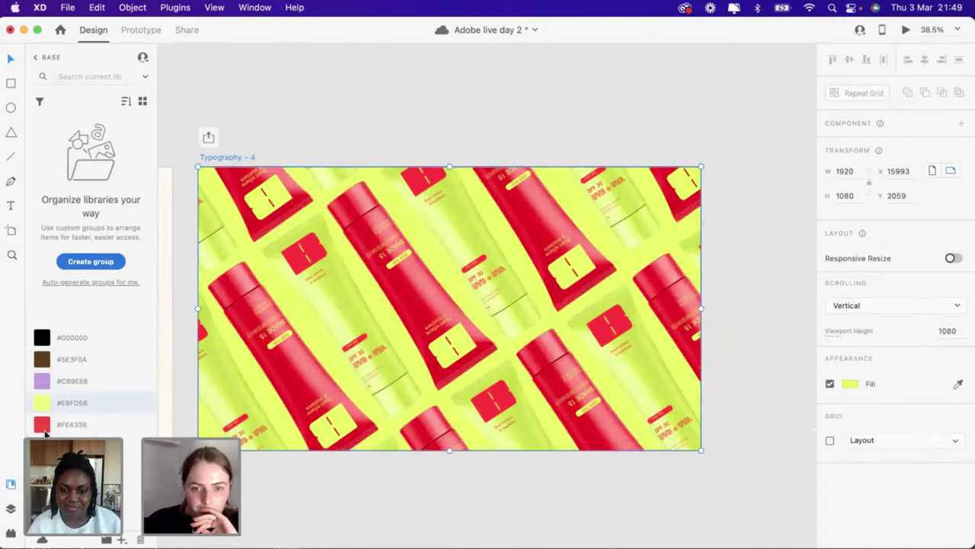
left_click(42, 424)
left_click(132, 445)
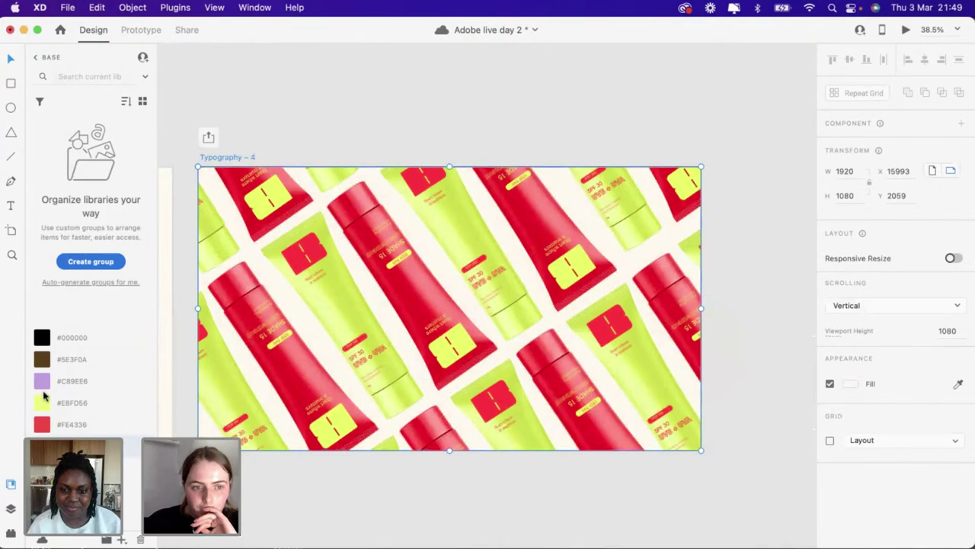
left_click(42, 360)
left_click(43, 341)
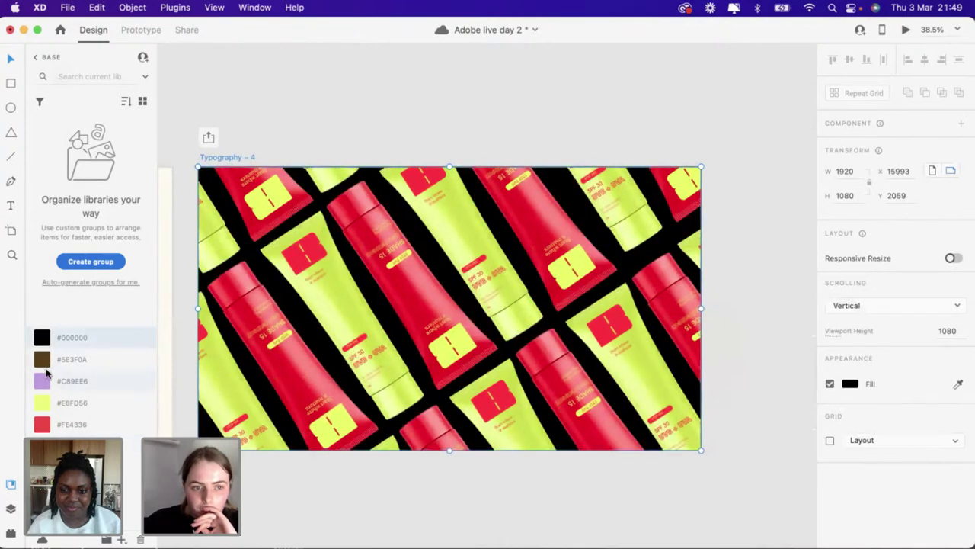
left_click(43, 360)
scroll(323, 174, "down", 3)
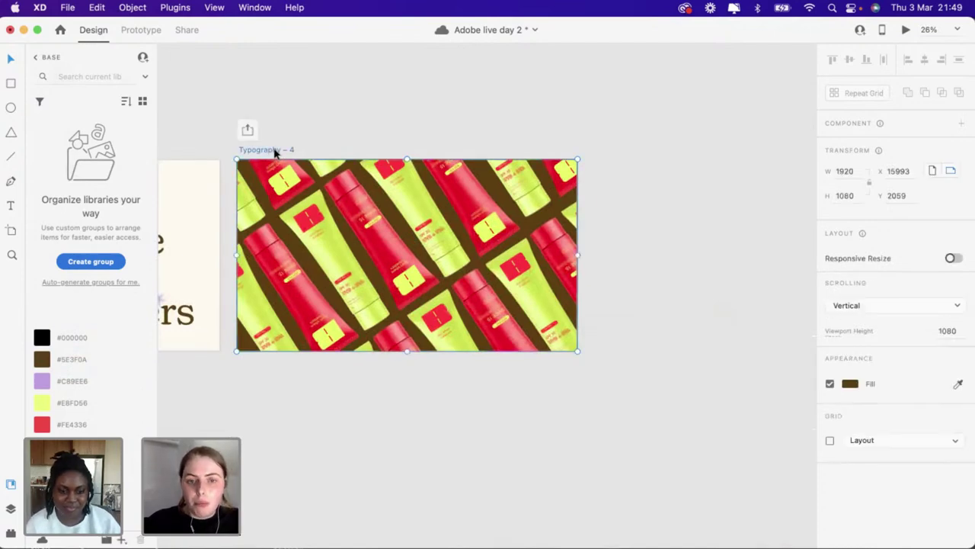
Duplicate Typography – 4 as Typography – 5 with a white background and move a red tube onto Start where It matters
key("super+d")
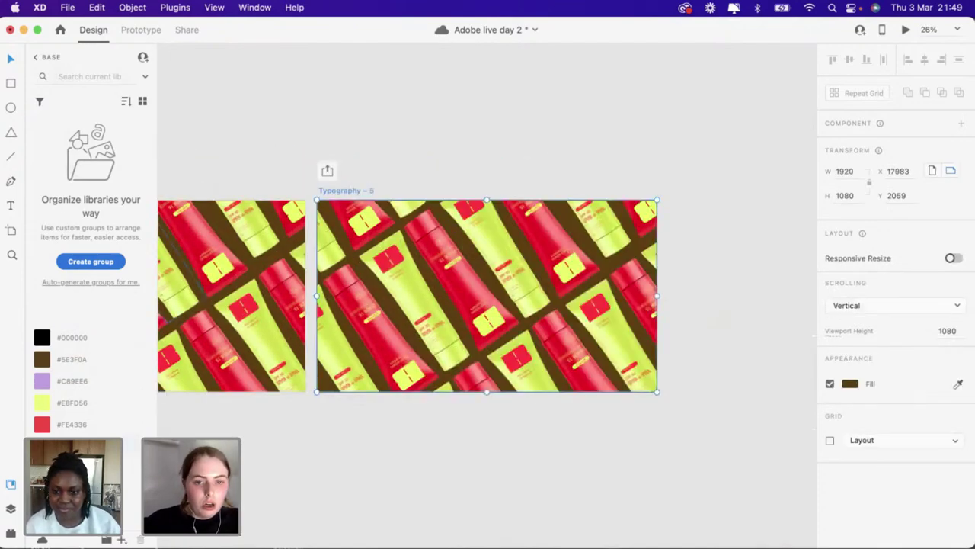
left_click(239, 437)
scroll(240, 438, "down", 2)
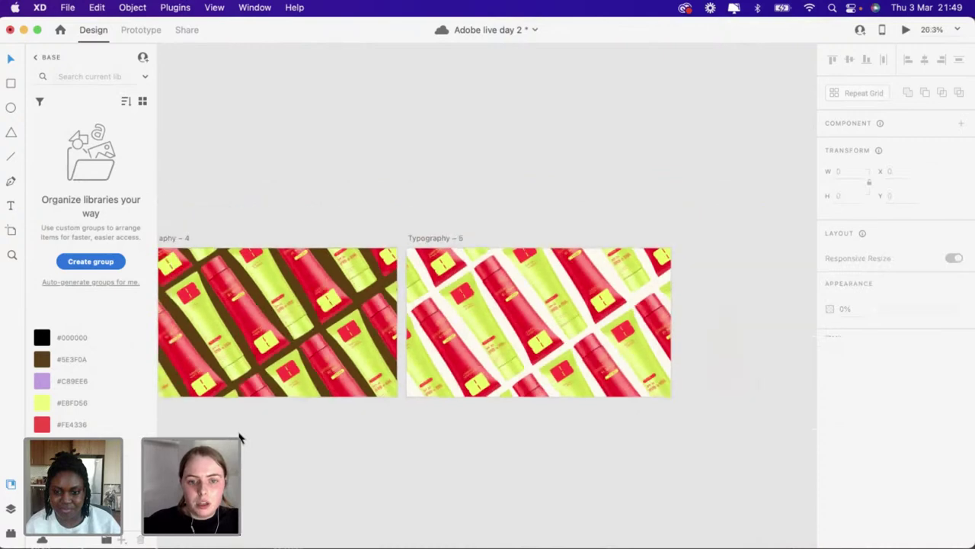
scroll(565, 309, "left", 2)
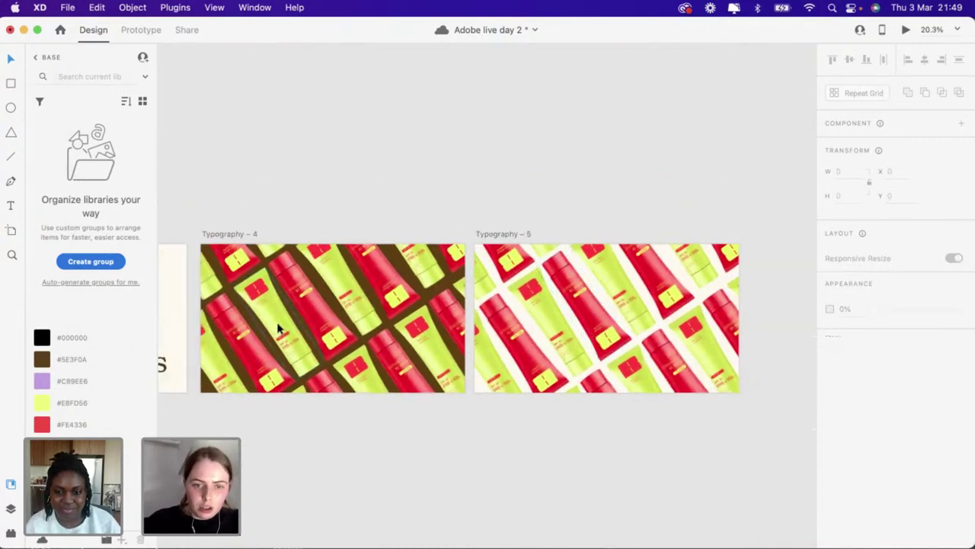
scroll(279, 327, "down", 3)
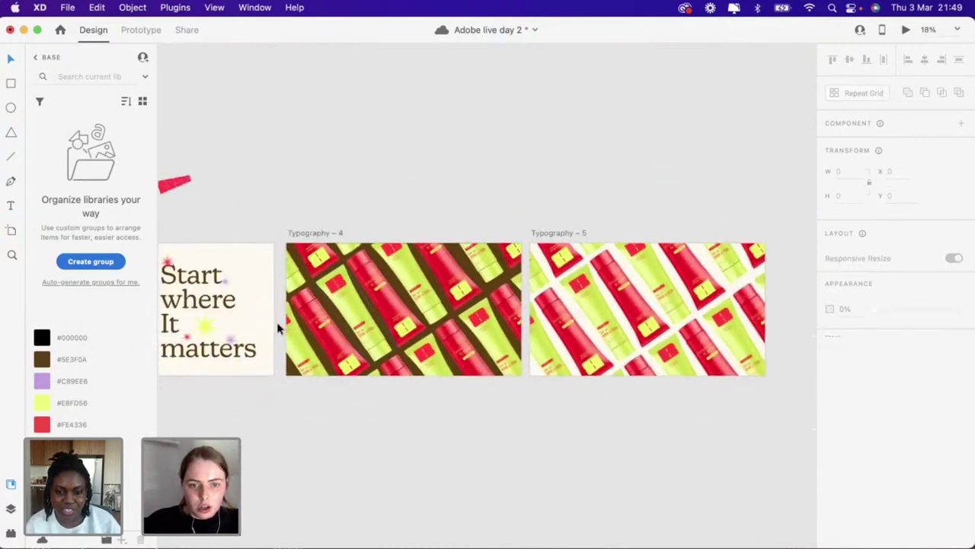
scroll(276, 326, "down", 2)
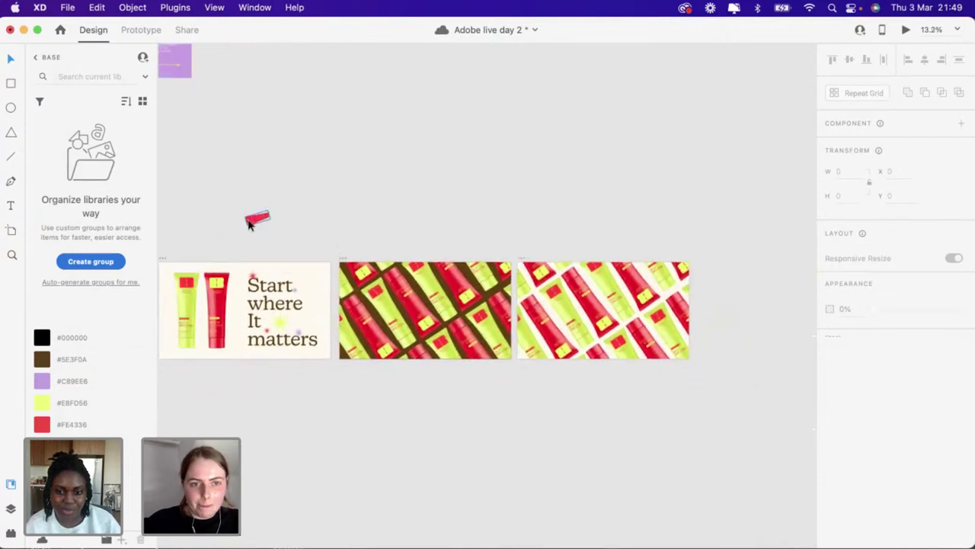
left_click_drag(254, 222, 373, 206)
Pan around the canvas to bring the Typography – 5 tube pattern into close view
scroll(373, 206, "down", 4)
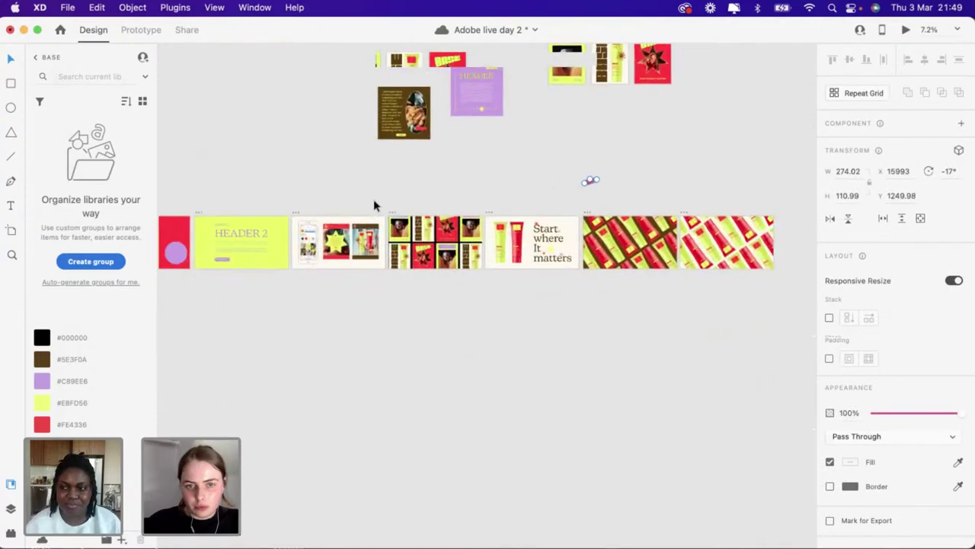
scroll(374, 204, "left", 5)
scroll(373, 205, "down", 2)
scroll(374, 205, "left", 6)
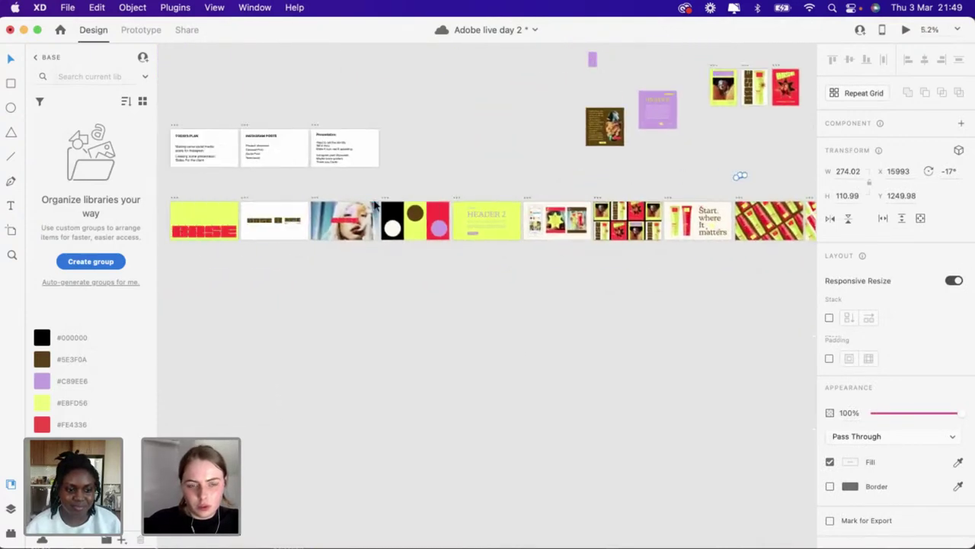
scroll(320, 219, "right", 5)
scroll(320, 218, "up", 1)
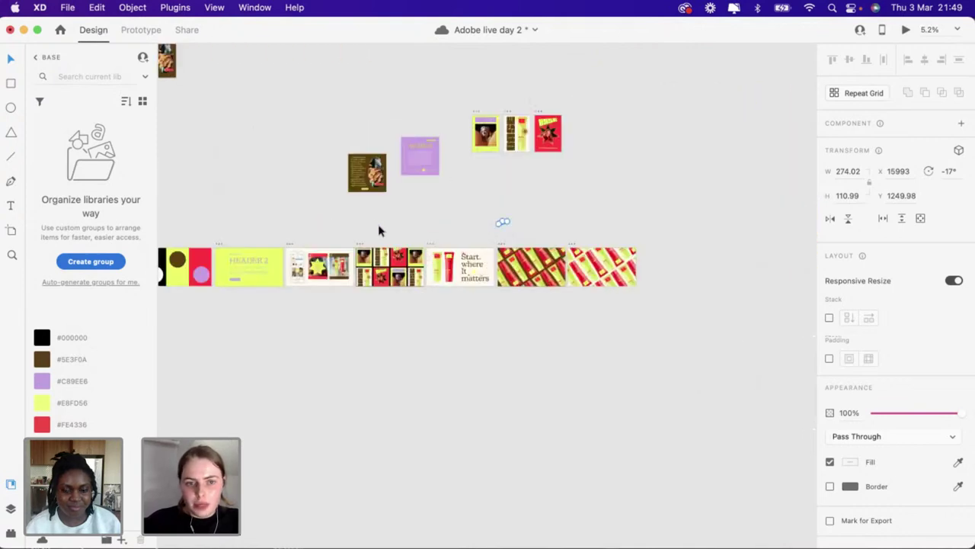
scroll(379, 230, "down", 1)
scroll(378, 231, "right", 1)
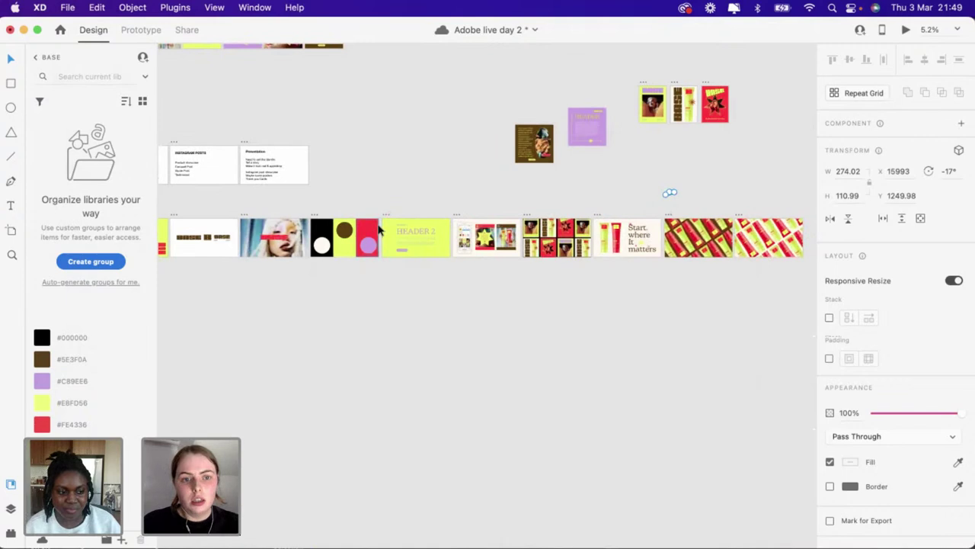
scroll(378, 230, "right", 5)
scroll(378, 230, "down", 1)
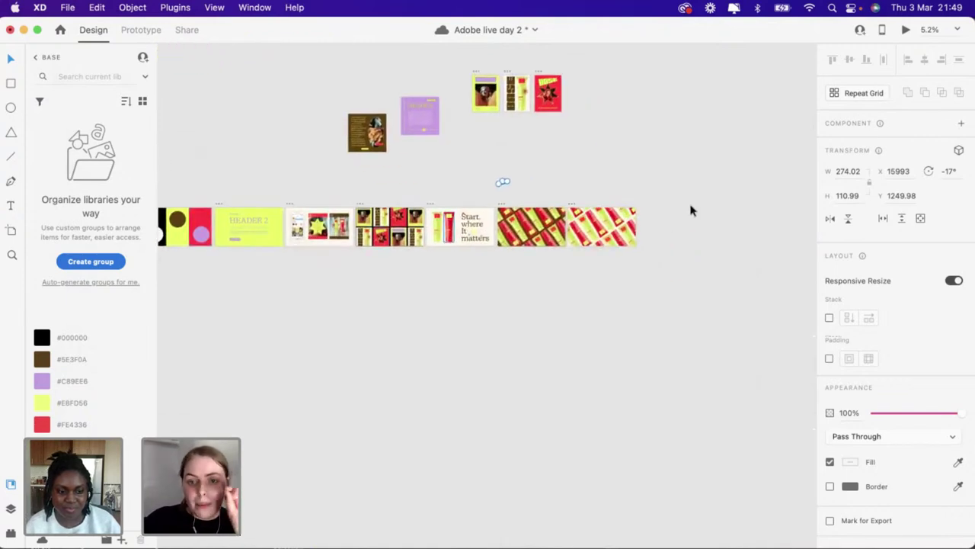
scroll(659, 227, "up", 5)
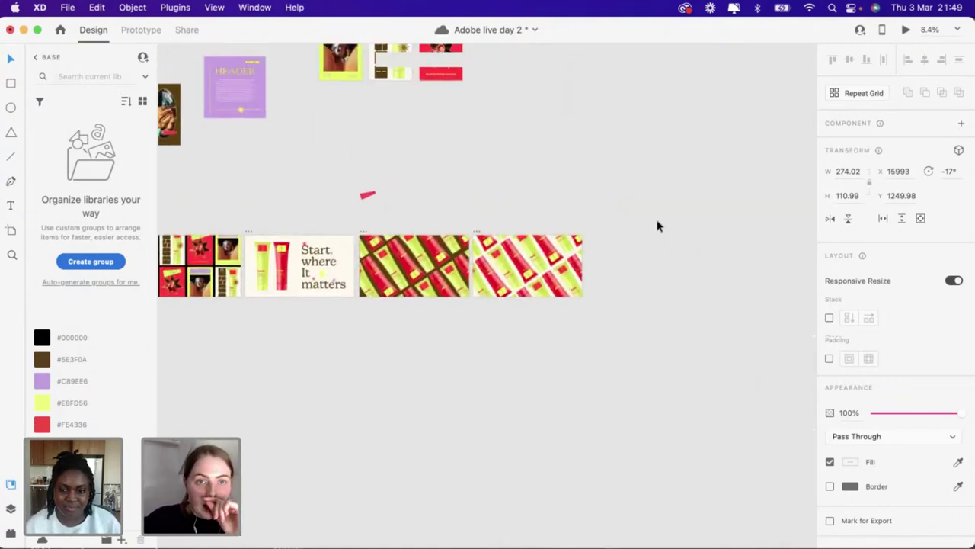
scroll(660, 226, "up", 2)
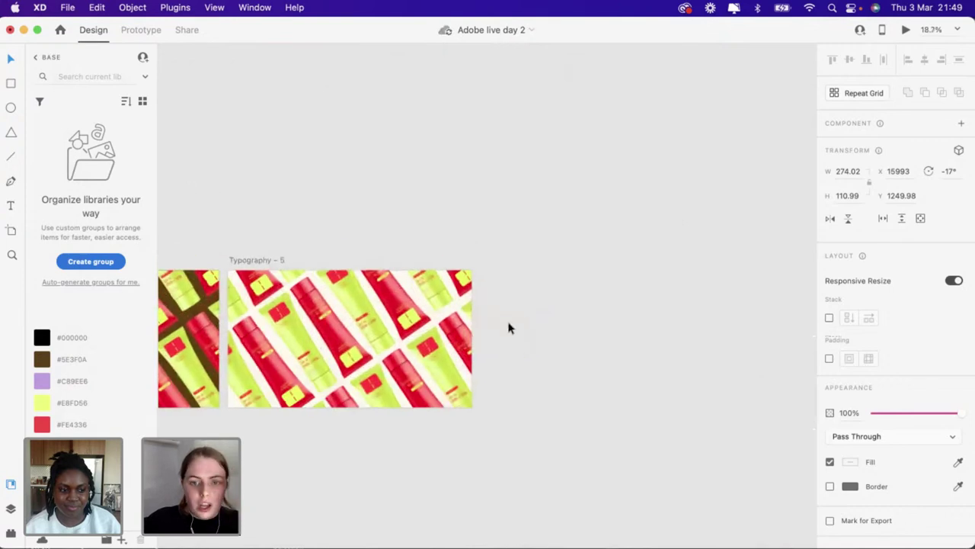
Drag a copy of Typography – 5 out to its right
left_click(277, 263)
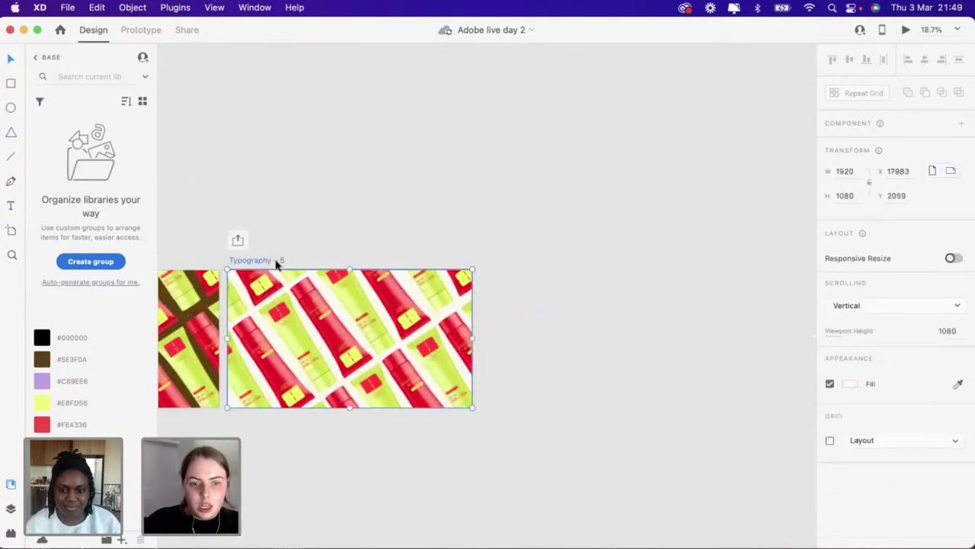
left_click_drag(462, 262, 473, 259)
key("super+z")
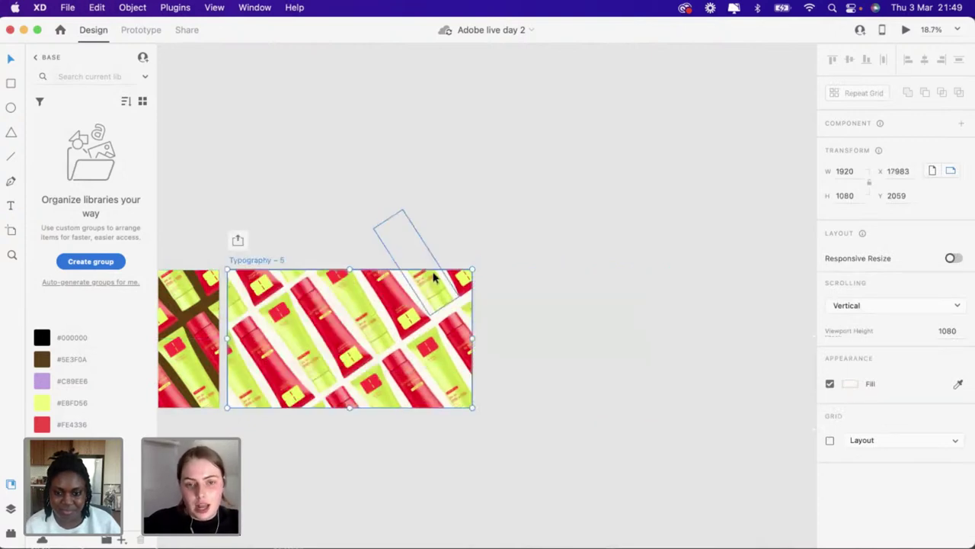
left_click_drag(271, 260, 581, 265)
left_click(581, 265)
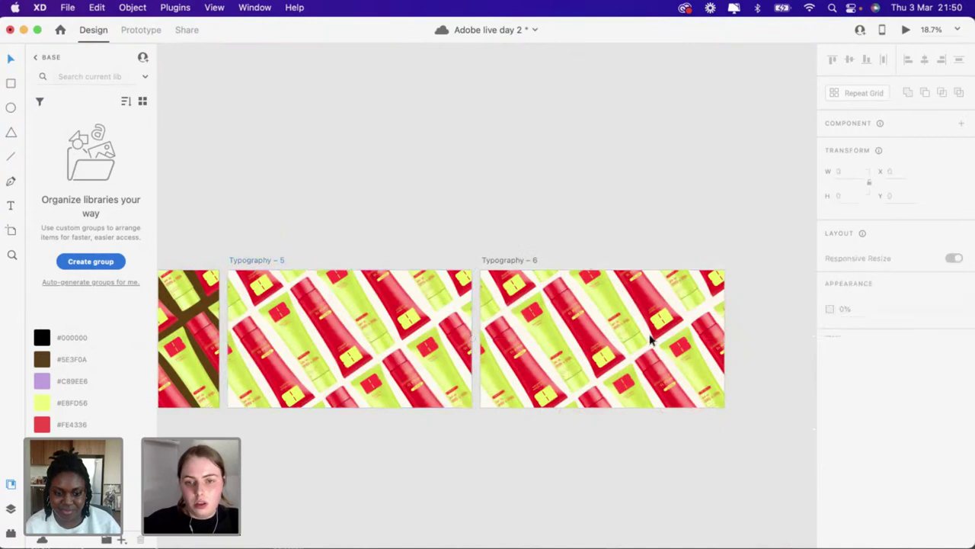
Delete tube pieces from the copy, then delete that whole Typography – 6 artboard
left_click(668, 250)
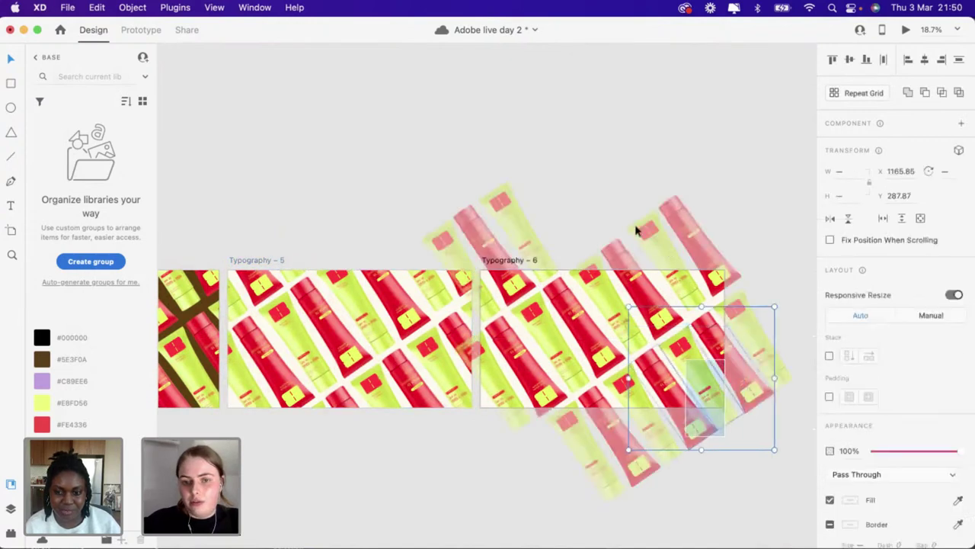
left_click(636, 226)
key("Delete")
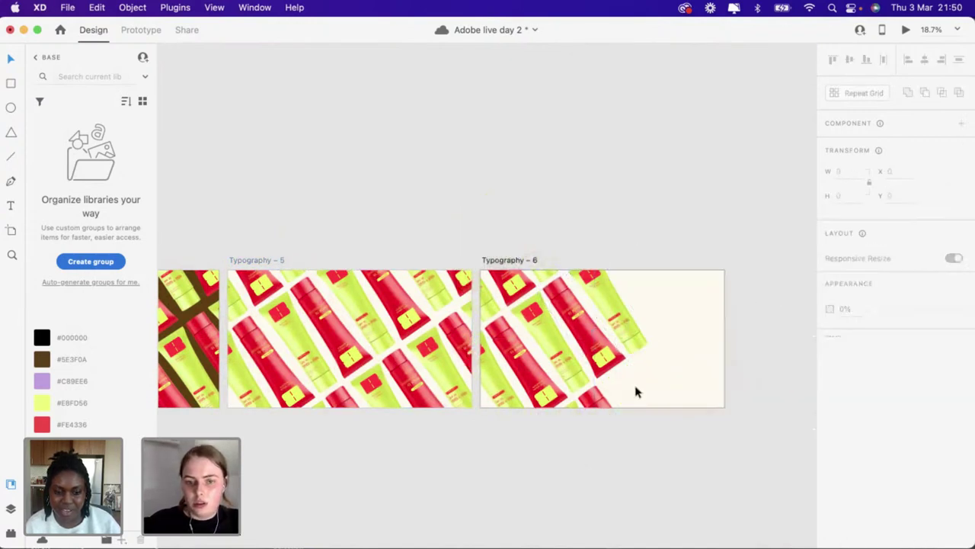
left_click(614, 262)
key("Delete")
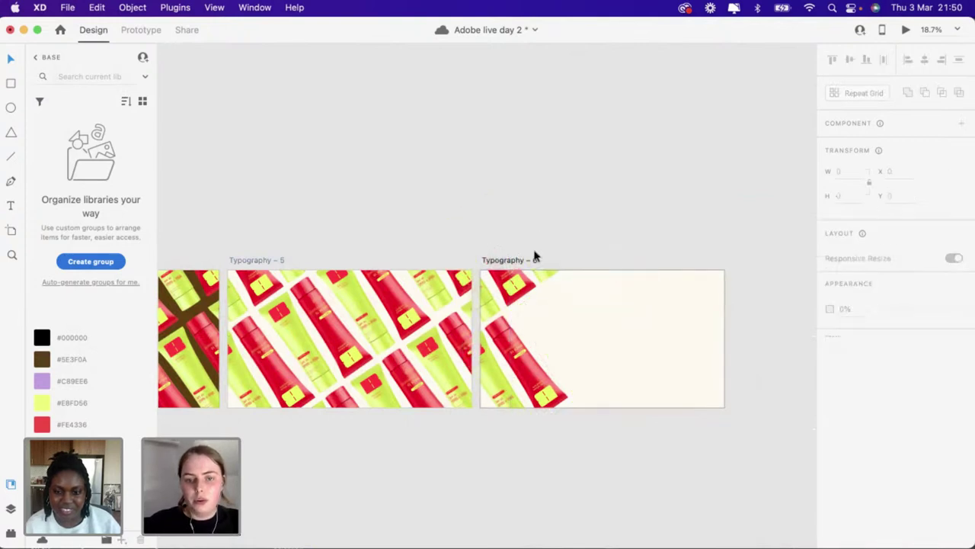
left_click(516, 261)
key("Delete")
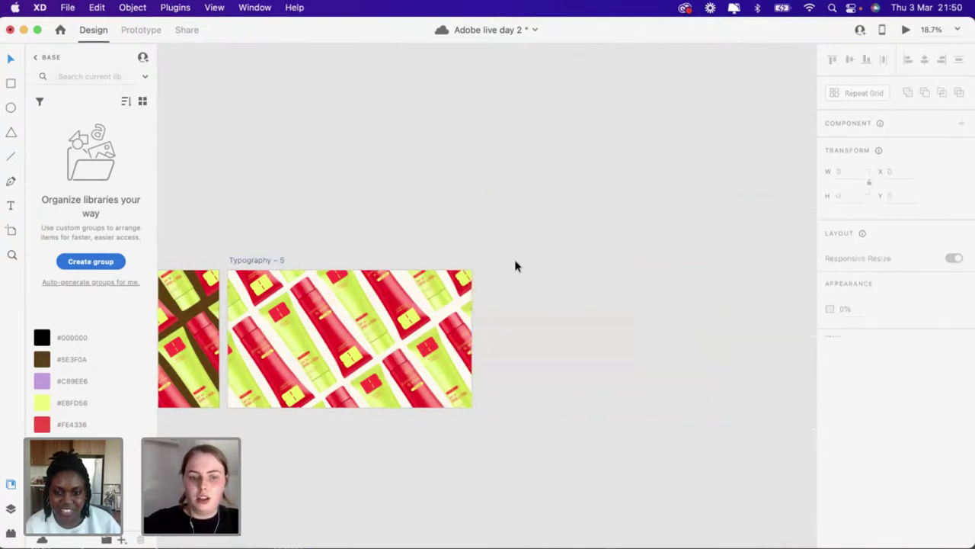
Duplicate Typography – 5 with Cmd+D and fill the new Typography – 6 background with purple #C89EE6
left_click(254, 260)
key("super+d")
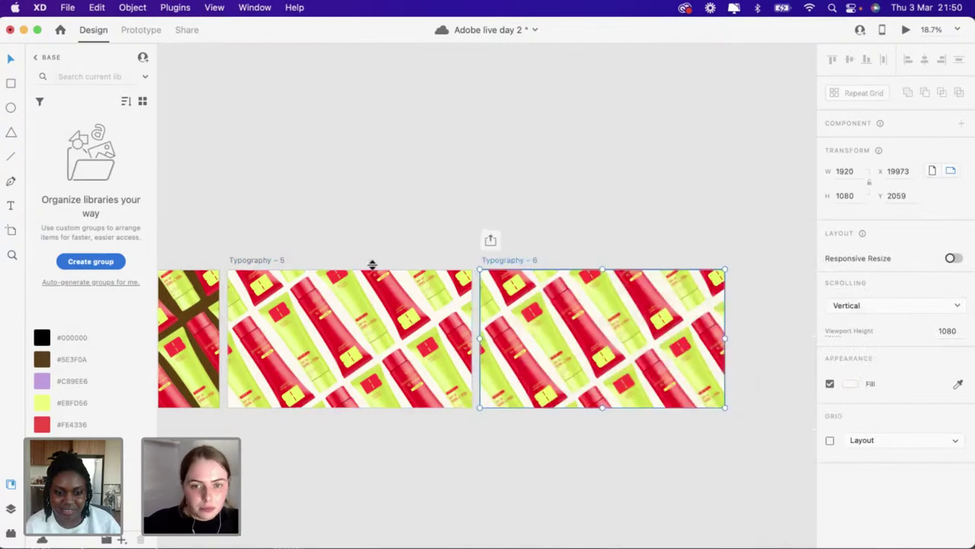
left_click(42, 381)
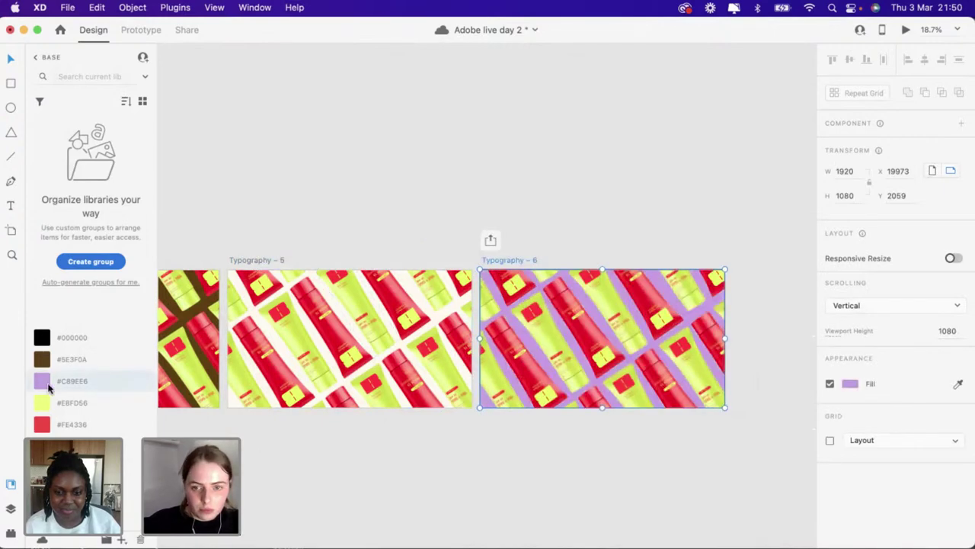
left_click(491, 488)
scroll(491, 488, "right", 3)
scroll(491, 489, "up", 5)
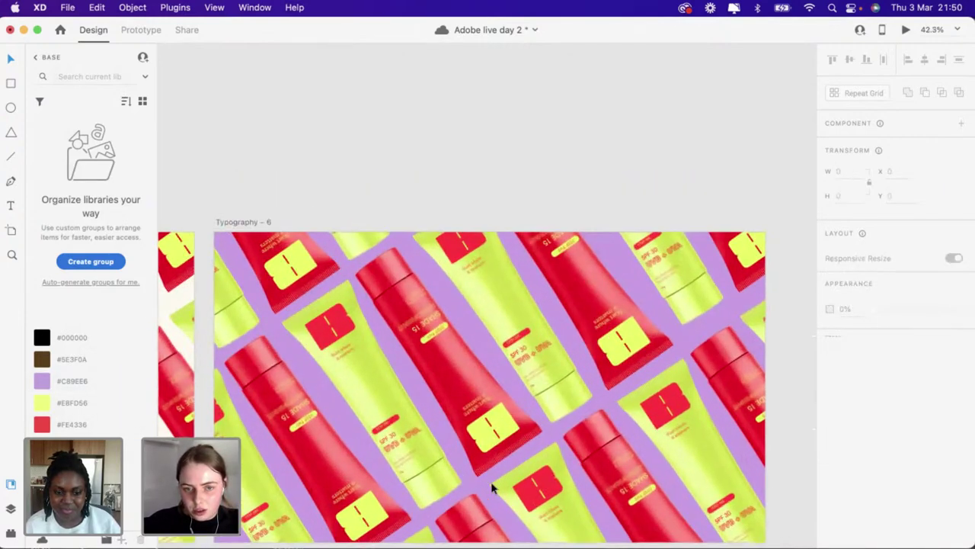
scroll(492, 489, "down", 5)
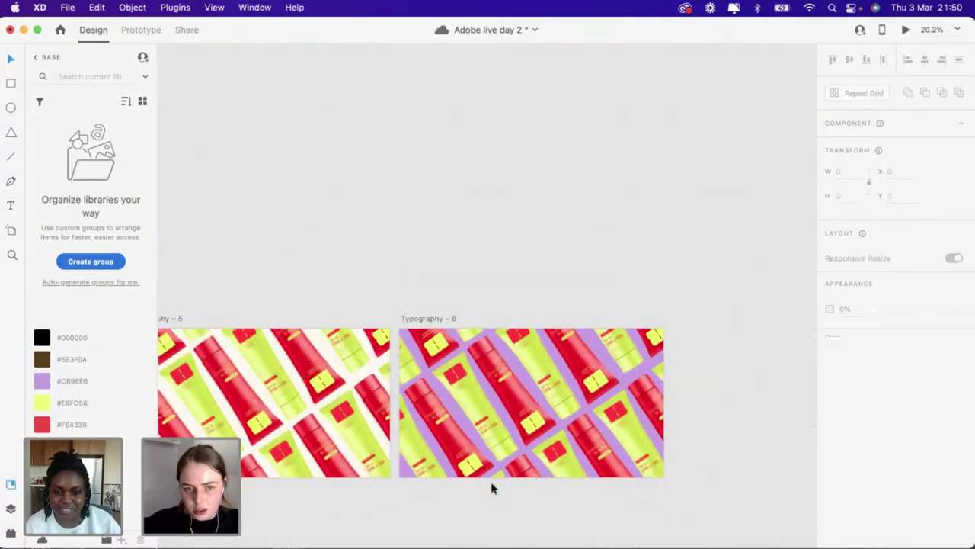
scroll(492, 489, "down", 3)
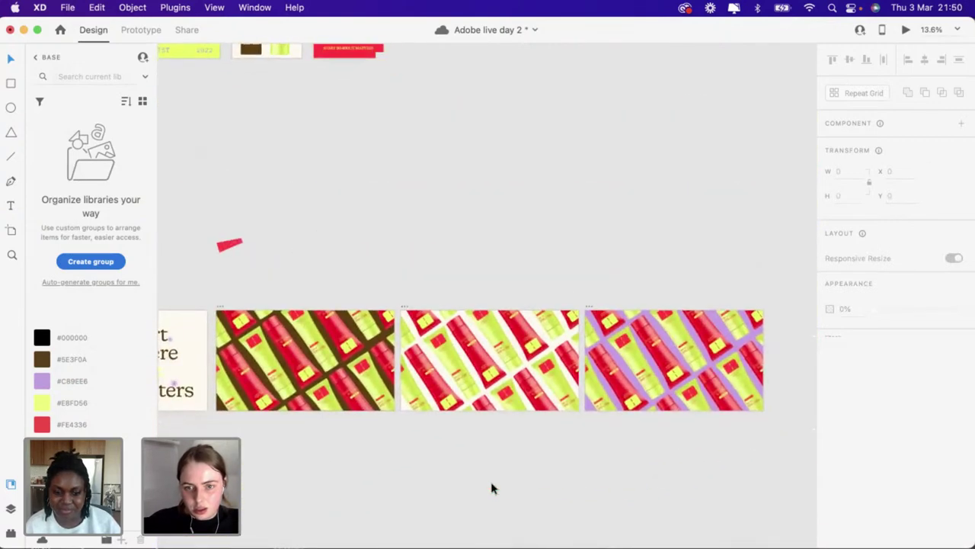
scroll(491, 488, "right", 2)
scroll(492, 488, "left", 3)
scroll(492, 487, "down", 1)
scroll(492, 487, "down", 5)
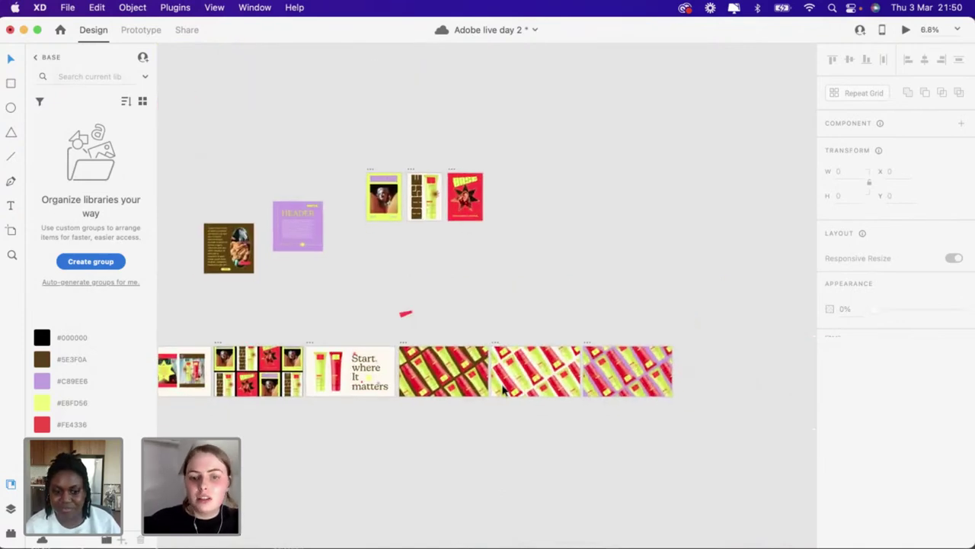
scroll(503, 390, "up", 5)
scroll(503, 390, "up", 3)
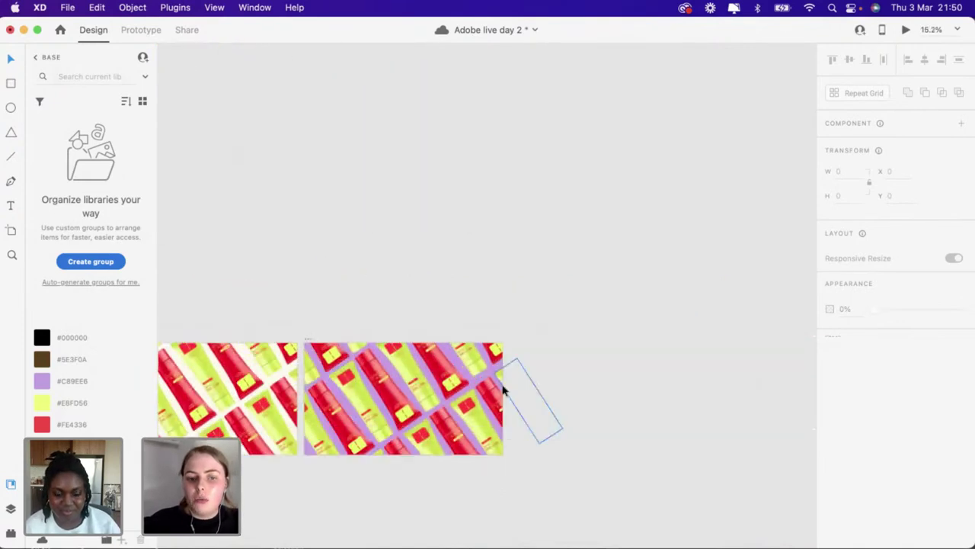
left_click(308, 341)
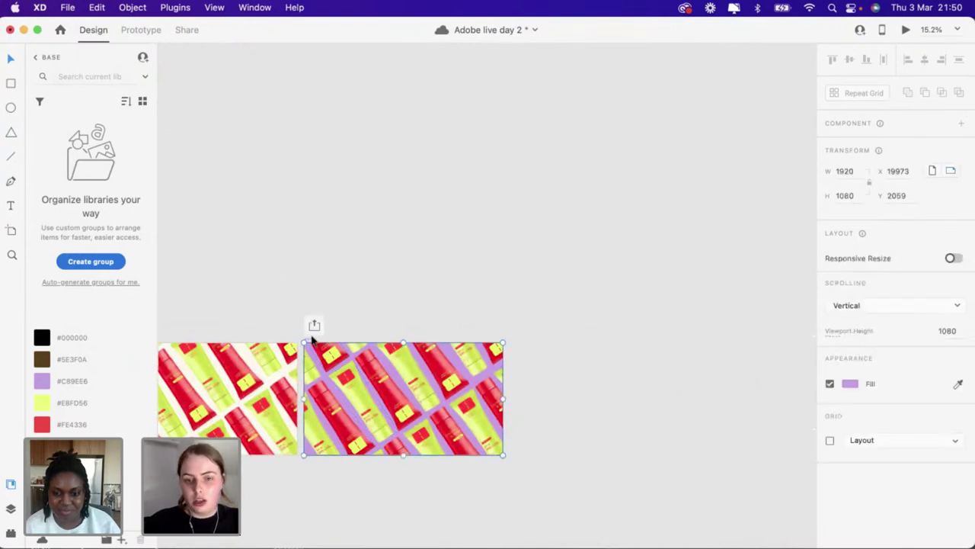
key("super+d")
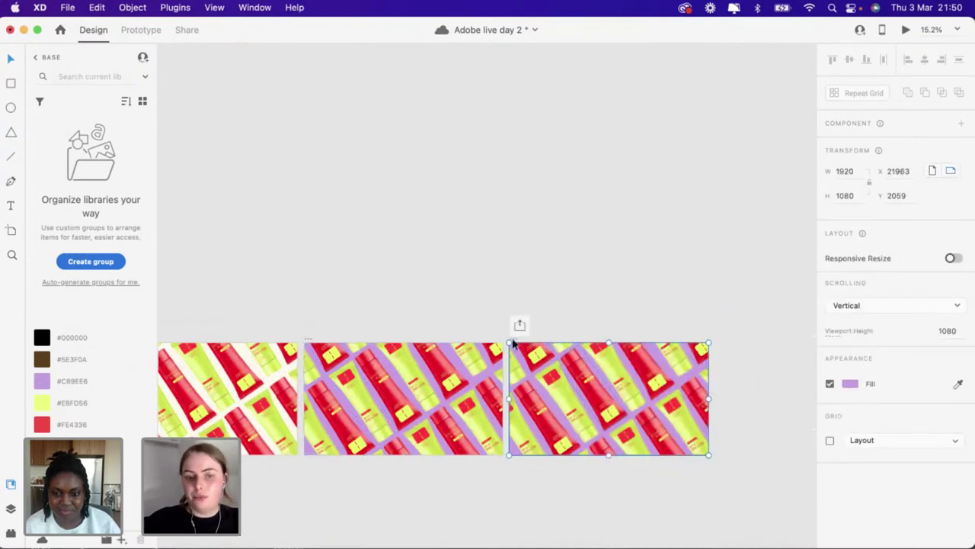
key("Delete")
scroll(320, 317, "up", 5)
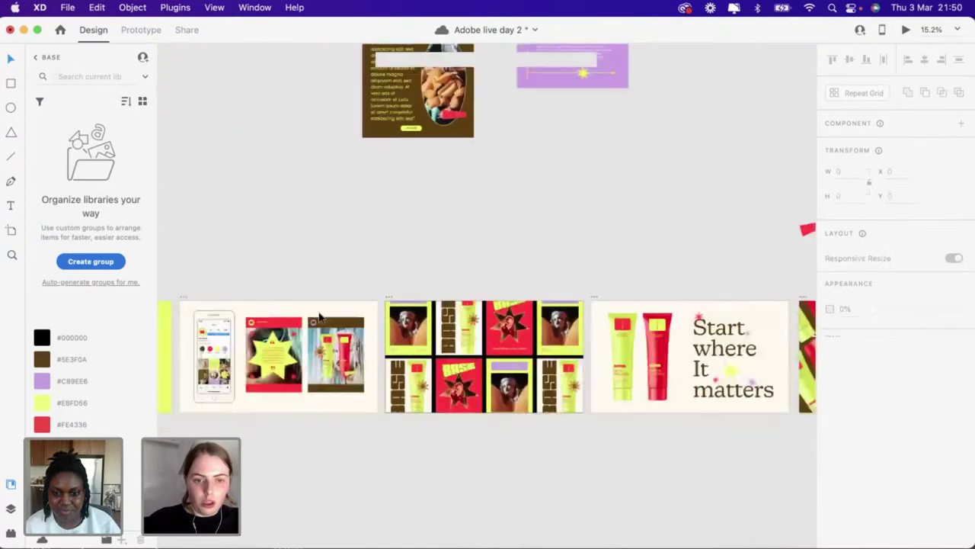
Paste a copy of the BASE logo artboard beside the pattern boards and delete its BASE wordmark
scroll(319, 317, "left", 10)
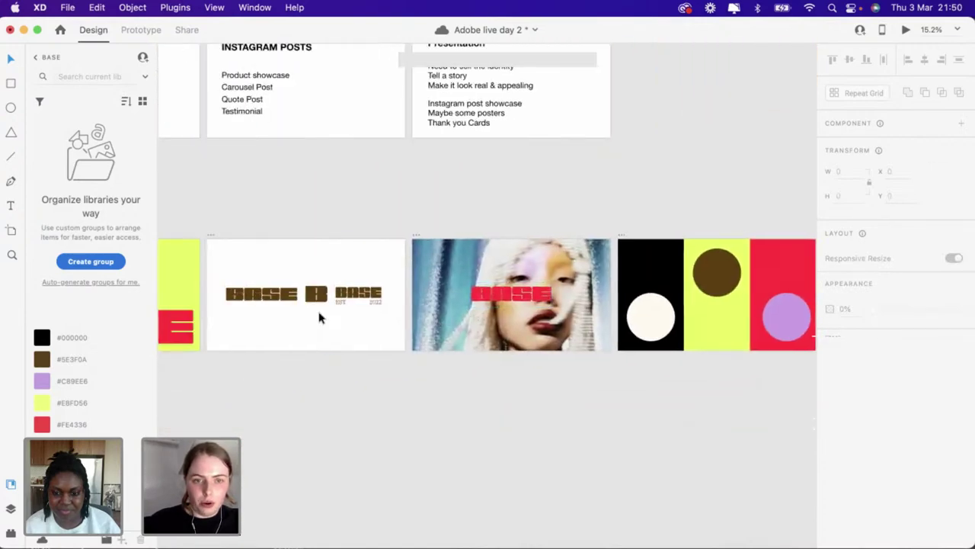
left_click(210, 237)
scroll(211, 235, "down", 10)
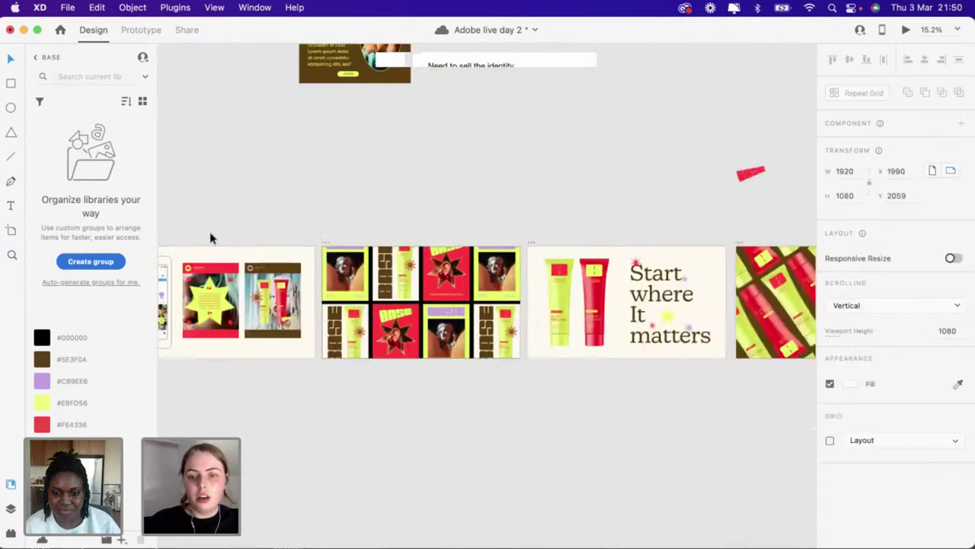
left_click(554, 305)
key("super+v")
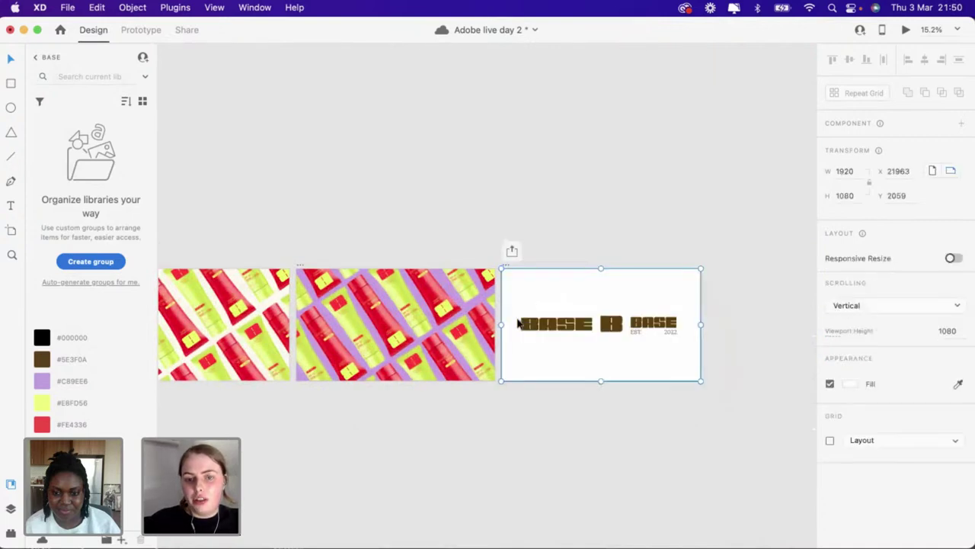
left_click(521, 300)
left_click(681, 331)
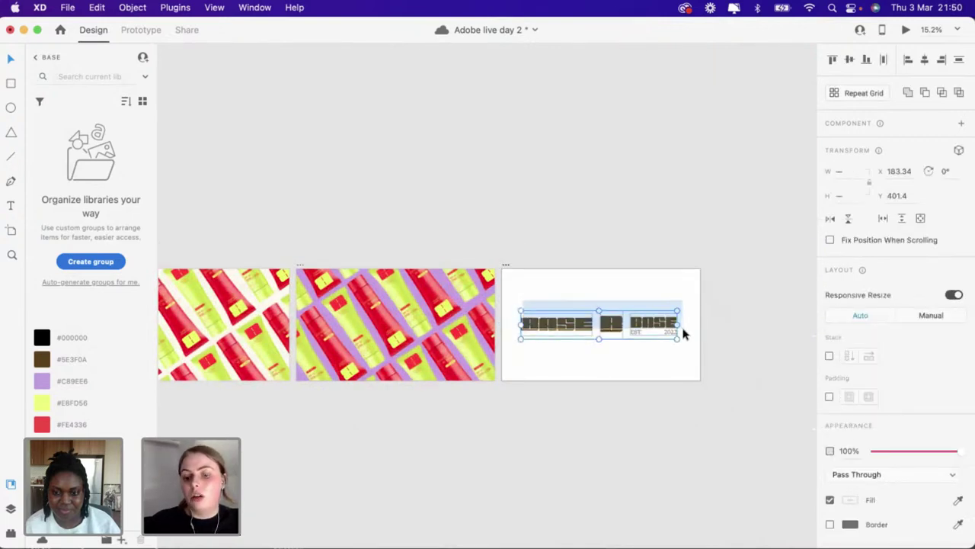
key("Delete")
scroll(683, 333, "up", 5)
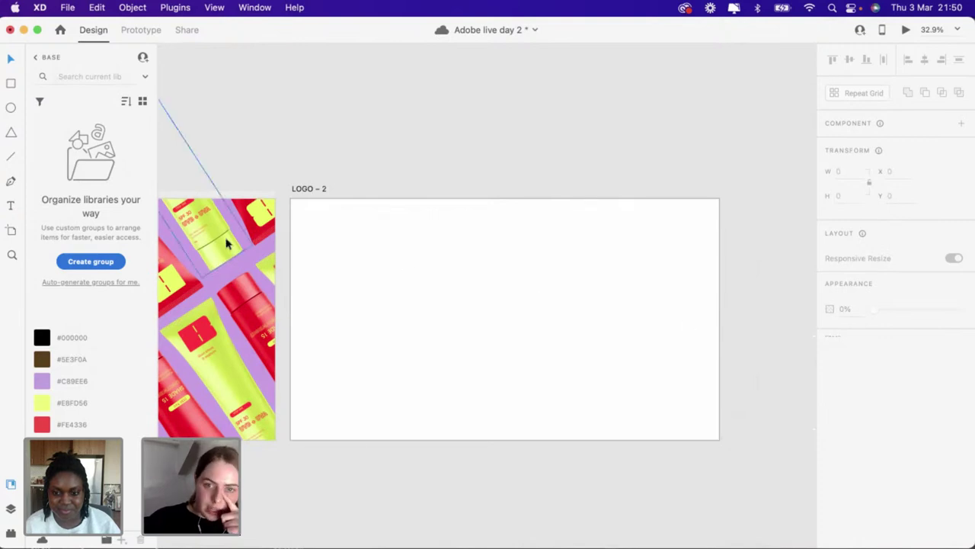
Add a 'NEXT STEPS' text heading on the LOGO – 2 artboard
left_click(10, 204)
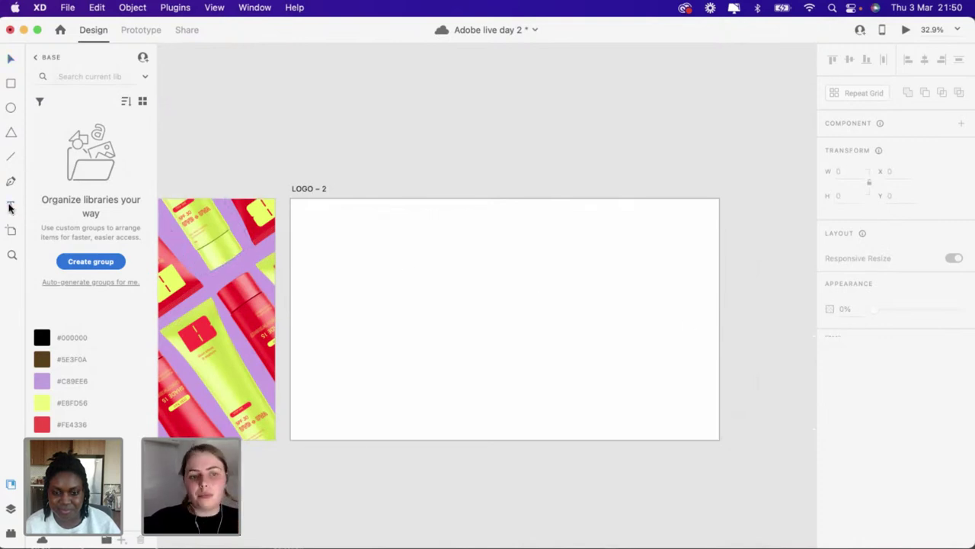
left_click(379, 262)
type("N")
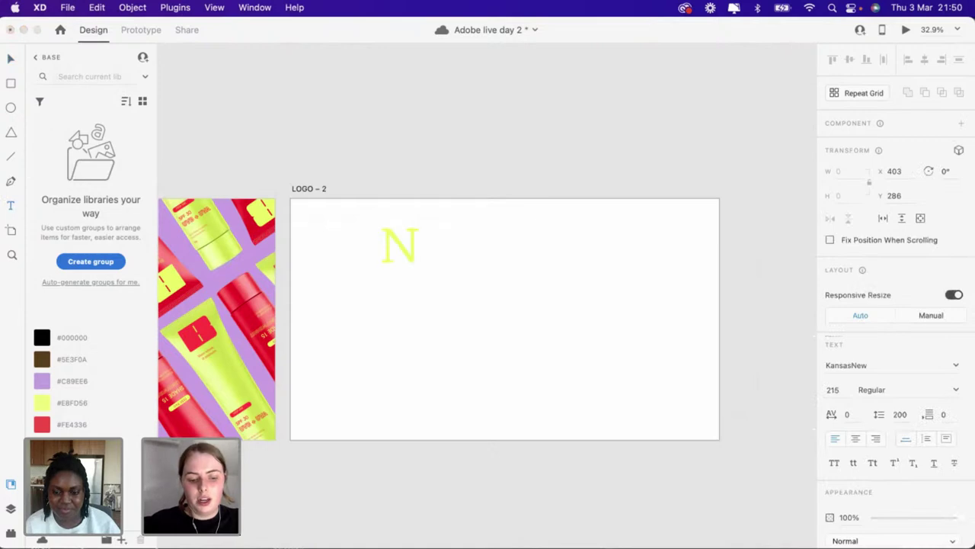
type("EXT STEPD")
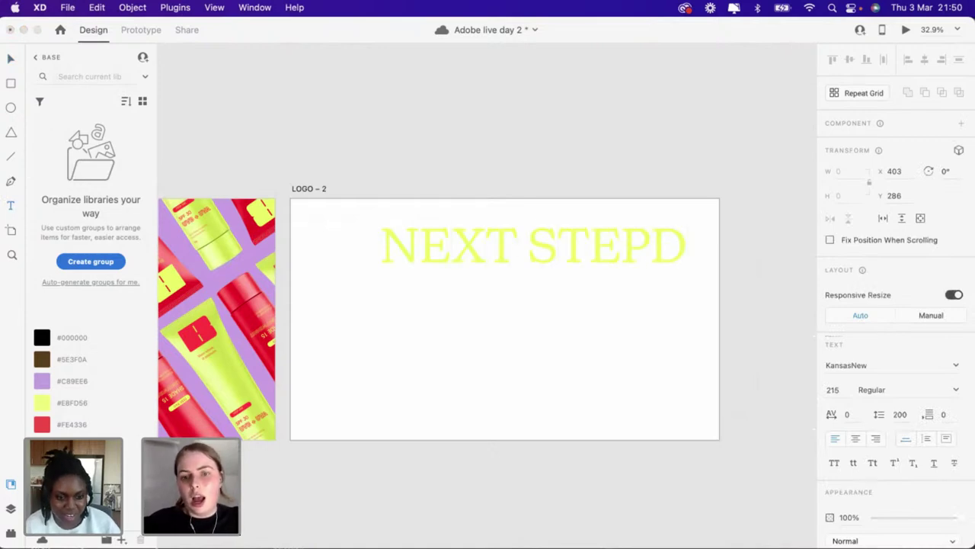
key("BackSpace")
type("S")
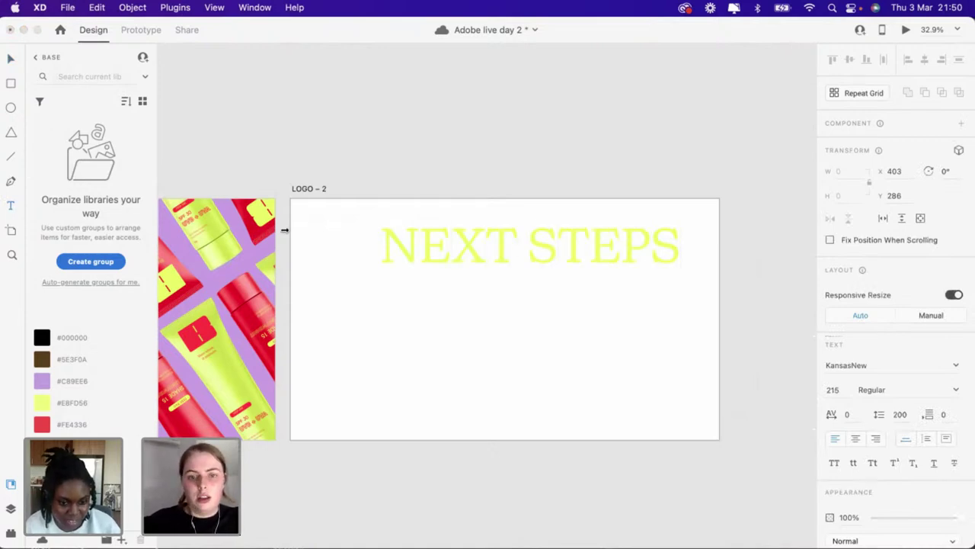
left_click(11, 59)
Nudge the NEXT STEPS heading slightly left into position on the artboard
left_click_drag(533, 248, 475, 259)
scroll(474, 259, "down", 5)
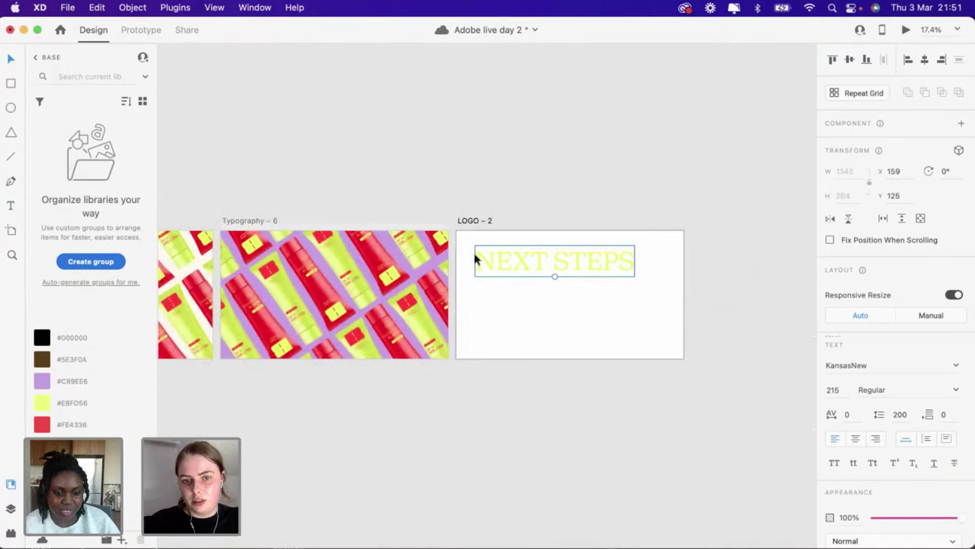
scroll(475, 257, "up", 5)
left_click_drag(496, 266, 500, 266)
left_click(513, 347)
left_click(468, 270)
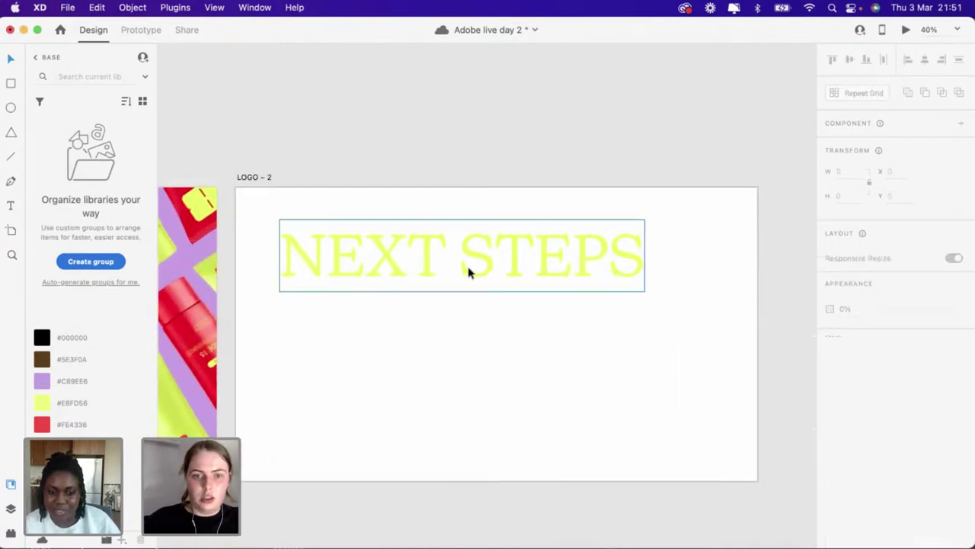
left_click(442, 344)
Make the NEXT STEPS heading black using the #000000 Document Assets swatch
scroll(440, 345, "left", 2)
scroll(440, 344, "left", 10)
scroll(438, 343, "down", 2)
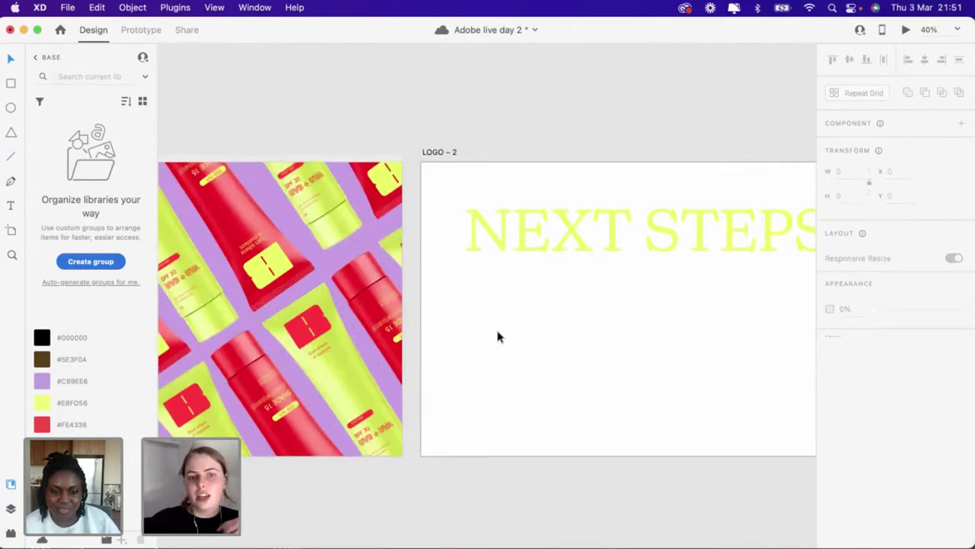
scroll(498, 336, "right", 5)
scroll(498, 336, "right", 6)
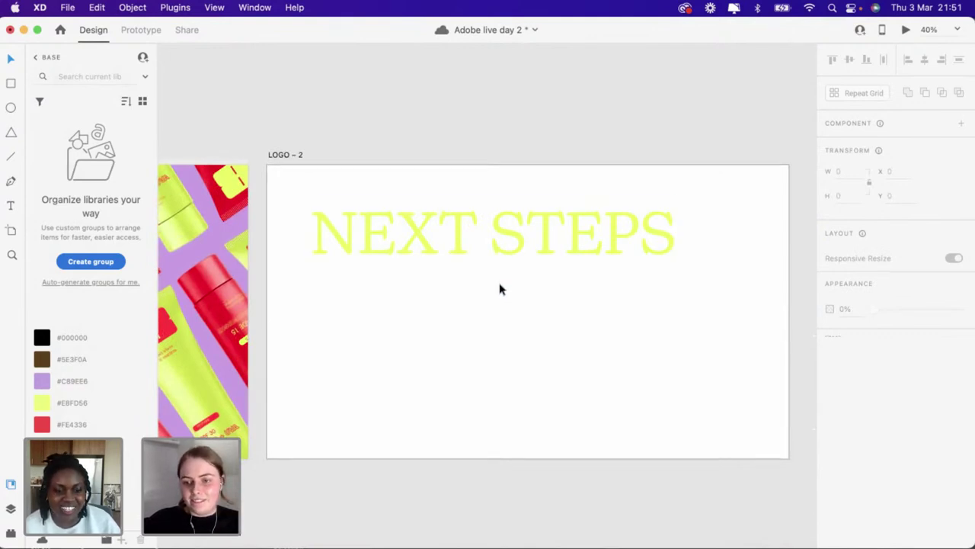
scroll(499, 288, "right", 3)
scroll(499, 288, "down", 2)
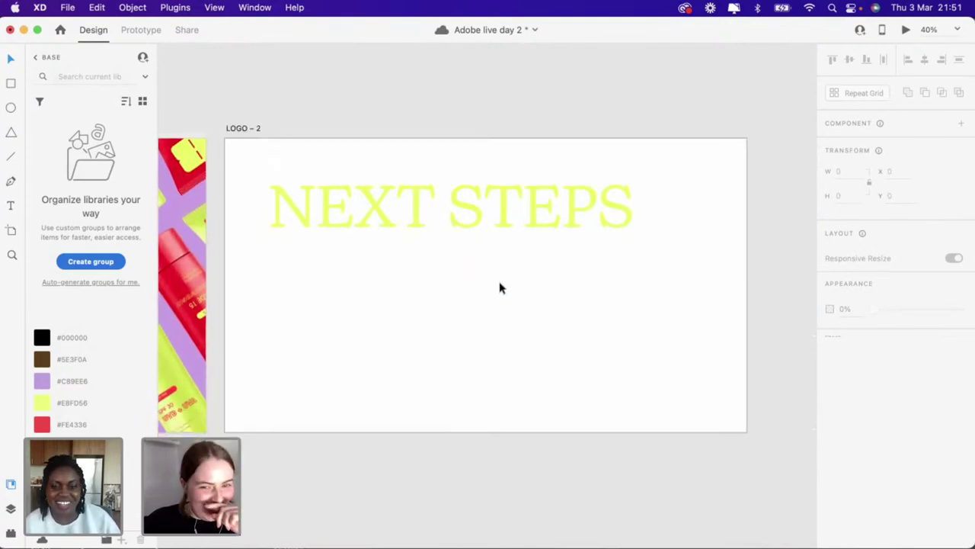
left_click(397, 226)
left_click(49, 338)
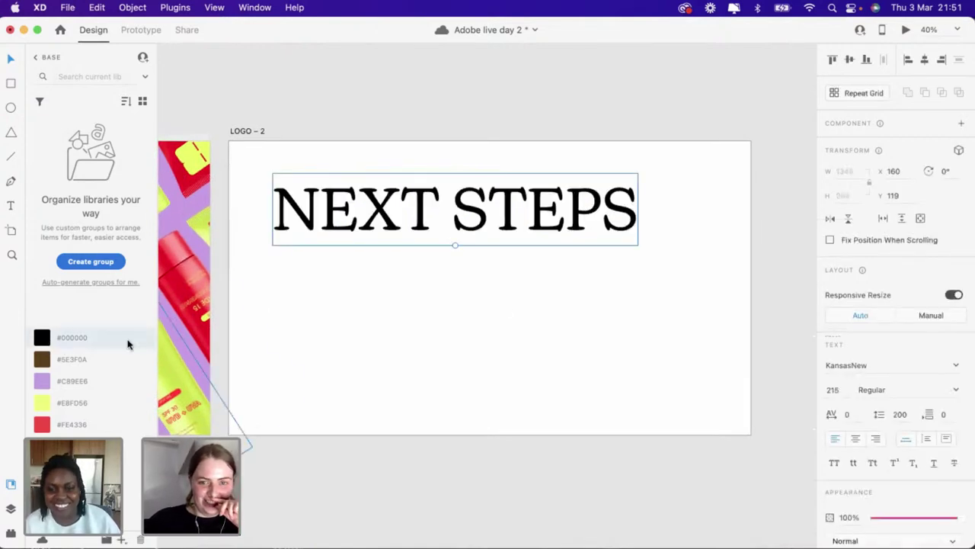
Deselect the NEXT STEPS heading and save the document with Cmd+S
left_click(503, 308)
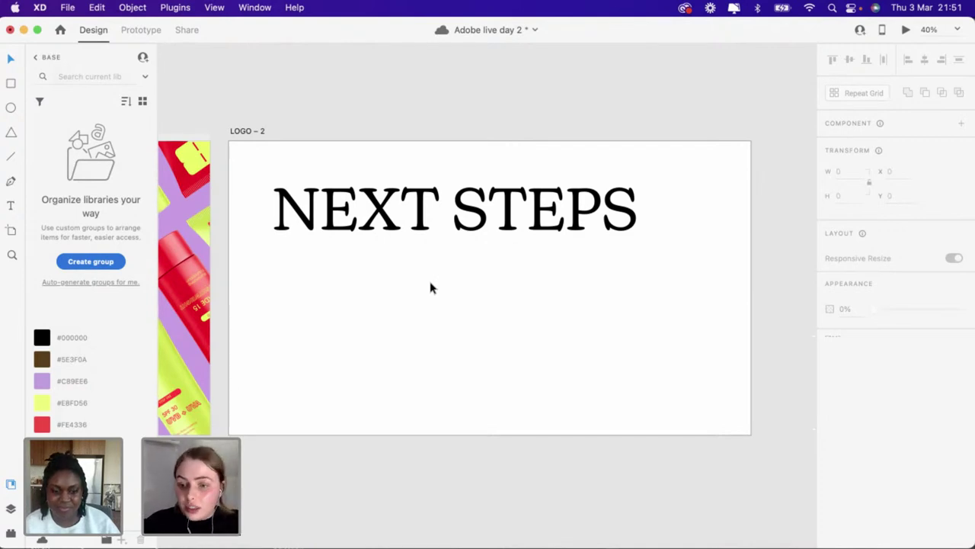
key("super+s")
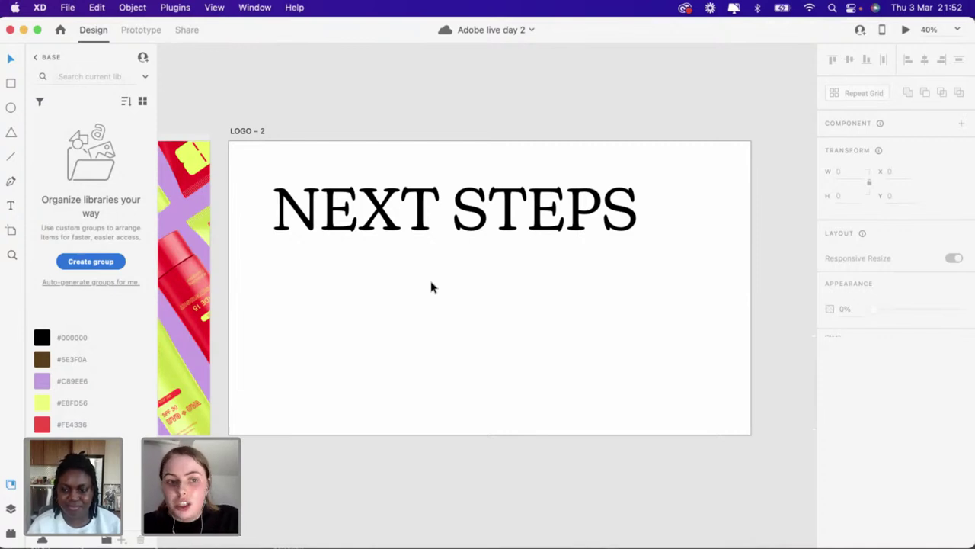
Select the yellow BASE, white BASE and photo BASE artboards together
scroll(431, 287, "down", 10)
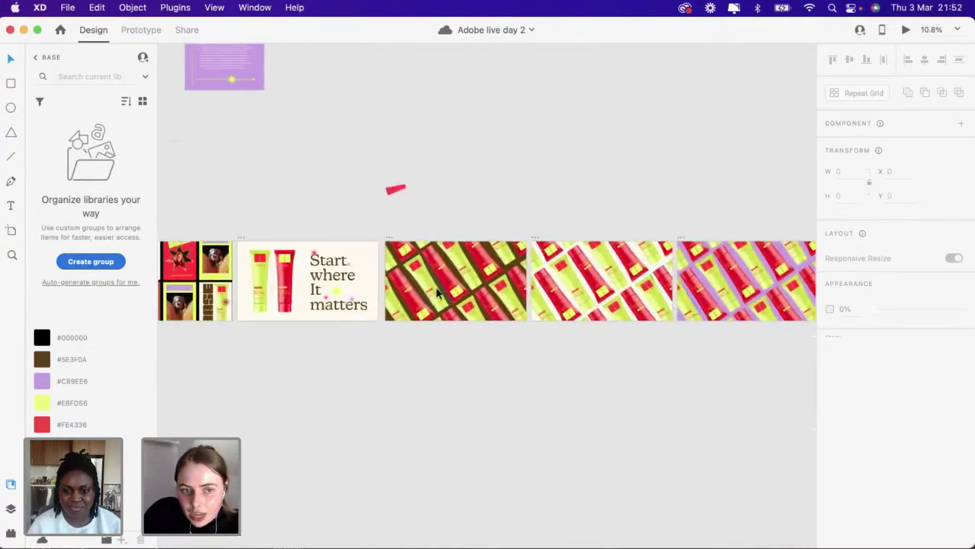
scroll(438, 293, "up", 1)
scroll(438, 293, "right", 10)
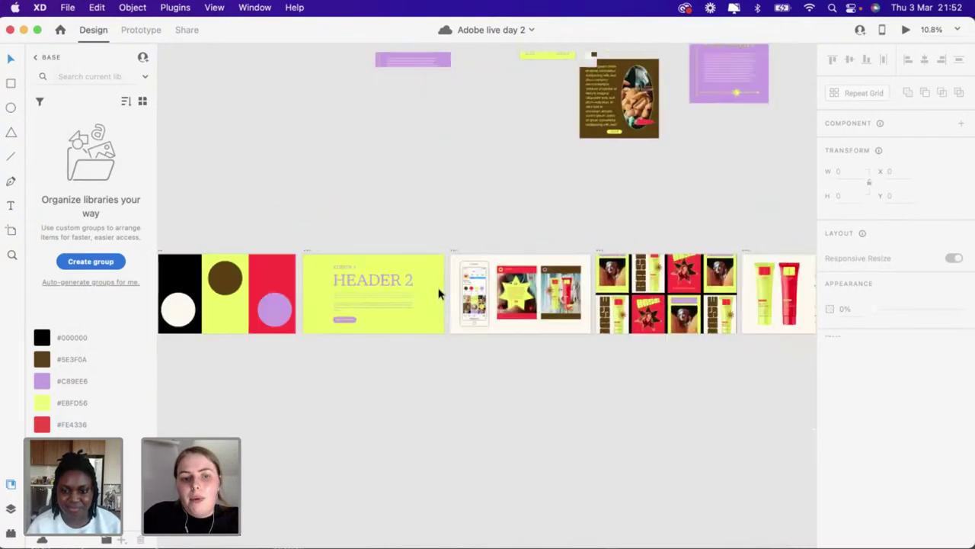
scroll(438, 294, "left", 10)
scroll(416, 236, "down", 1)
left_click(412, 237)
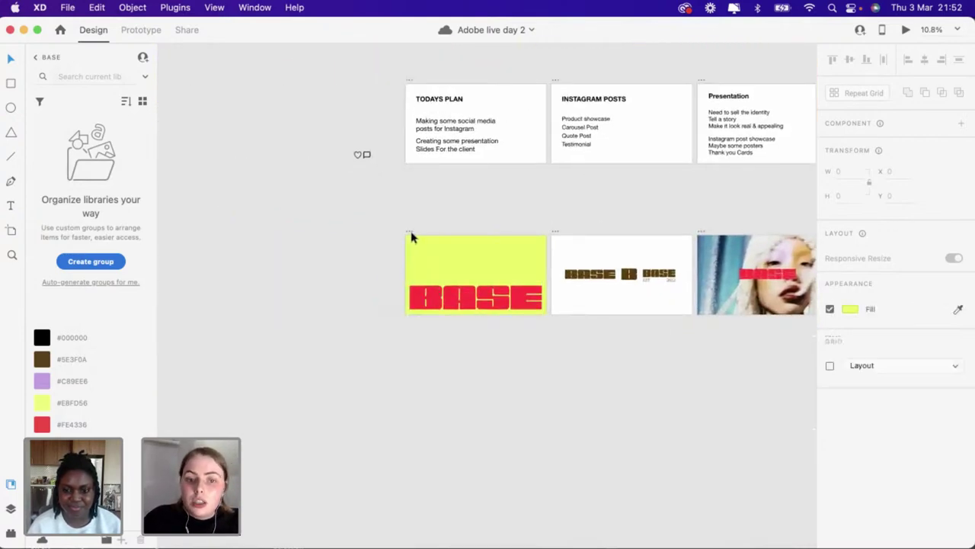
left_click(556, 232, "shift")
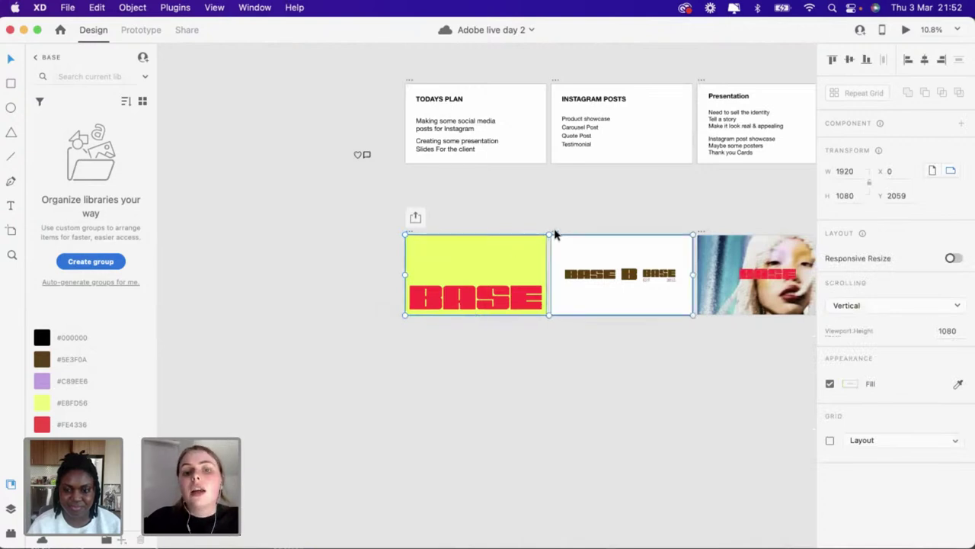
left_click(699, 235, "shift")
Add the coloured circles, HEADER 2, phone mockups and poster grid artboards to the selection
scroll(699, 235, "right", 2)
scroll(699, 235, "right", 4)
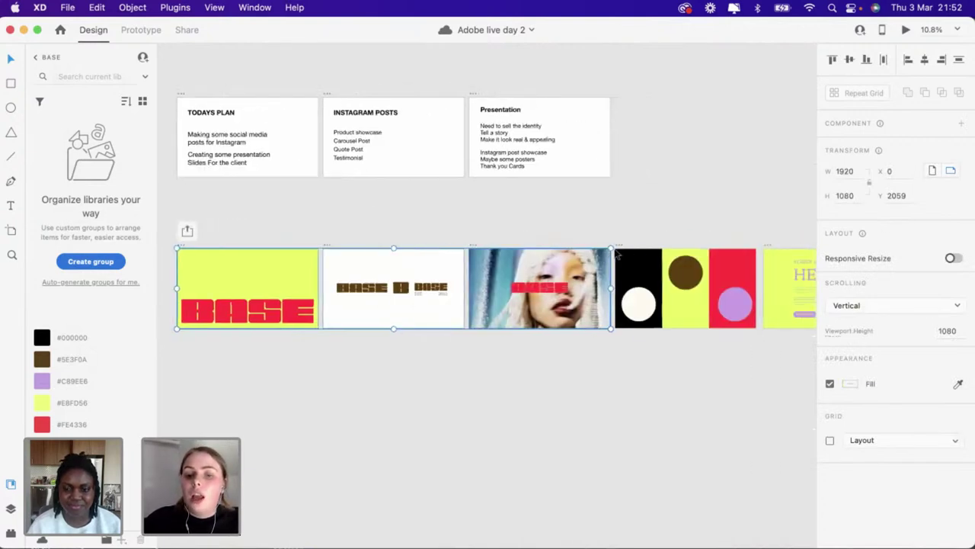
left_click(621, 250, "shift")
scroll(619, 250, "right", 3)
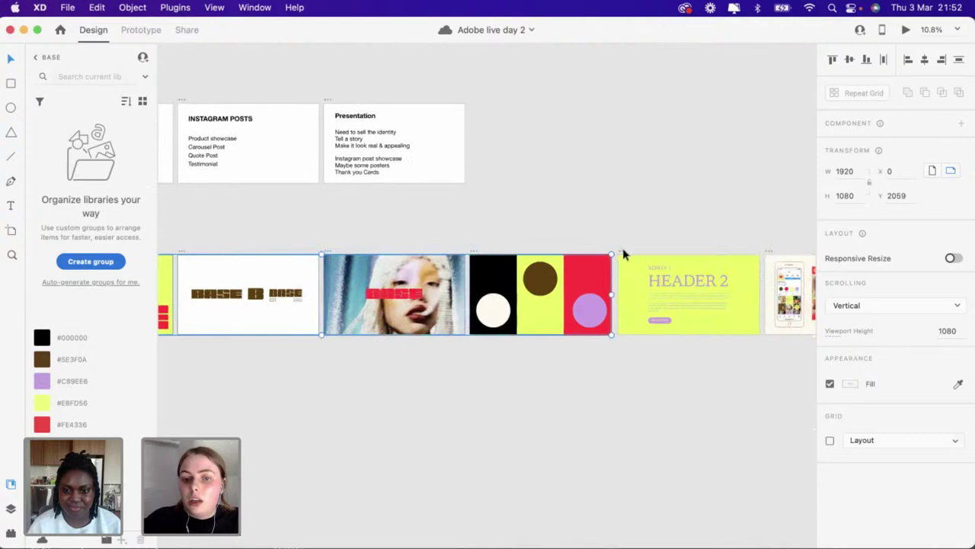
left_click(622, 254, "shift")
scroll(622, 255, "right", 4)
left_click(648, 261, "shift")
scroll(647, 261, "right", 5)
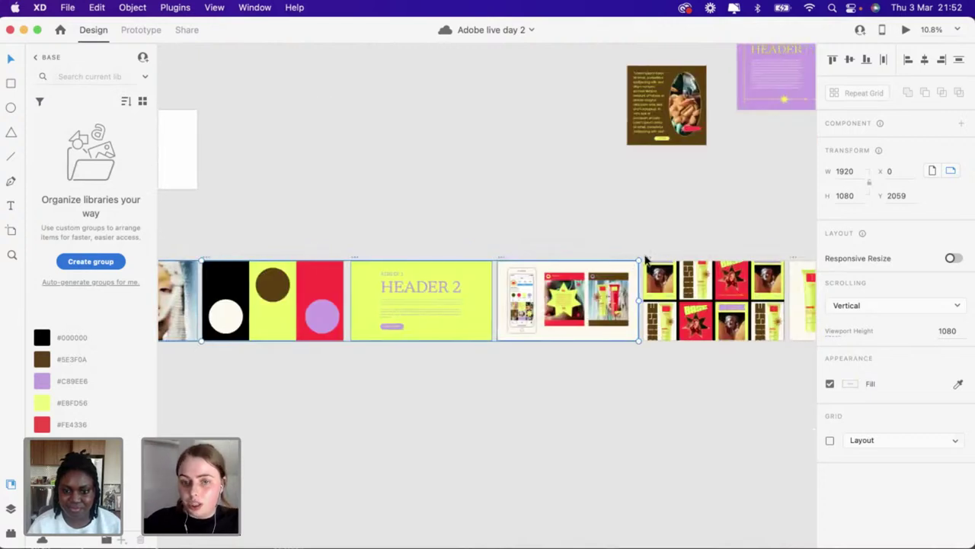
left_click(648, 263, "shift")
Add the Start where It matters, three diagonal tubes and NEXT STEPS artboards to the selection
scroll(648, 263, "right", 5)
left_click(646, 265, "shift")
scroll(646, 265, "right", 5)
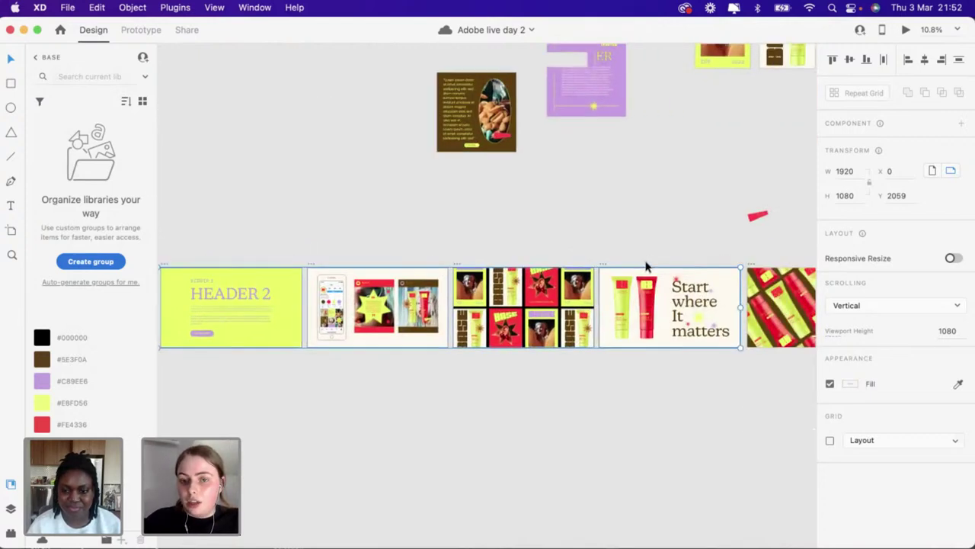
left_click(668, 272, "shift")
scroll(668, 273, "right", 5)
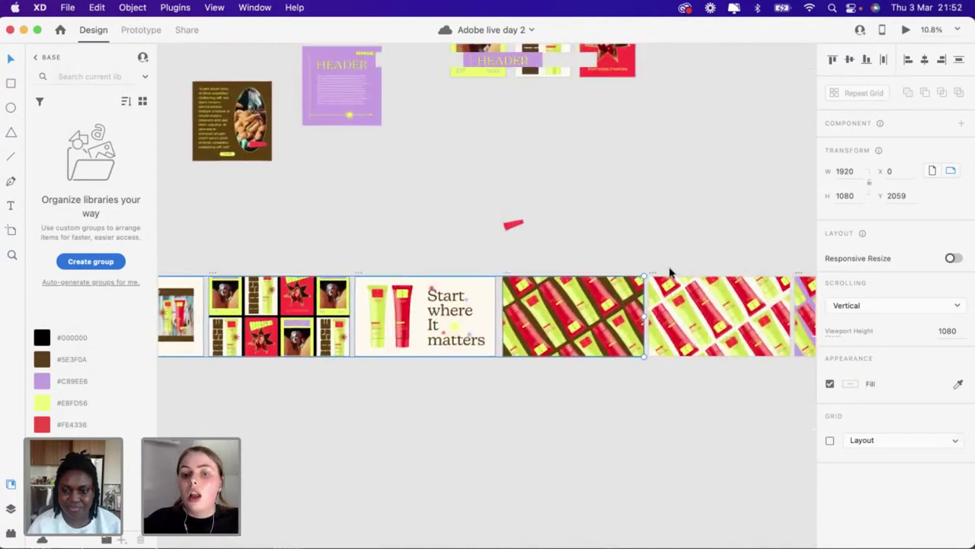
left_click(653, 274, "shift")
scroll(649, 274, "right", 5)
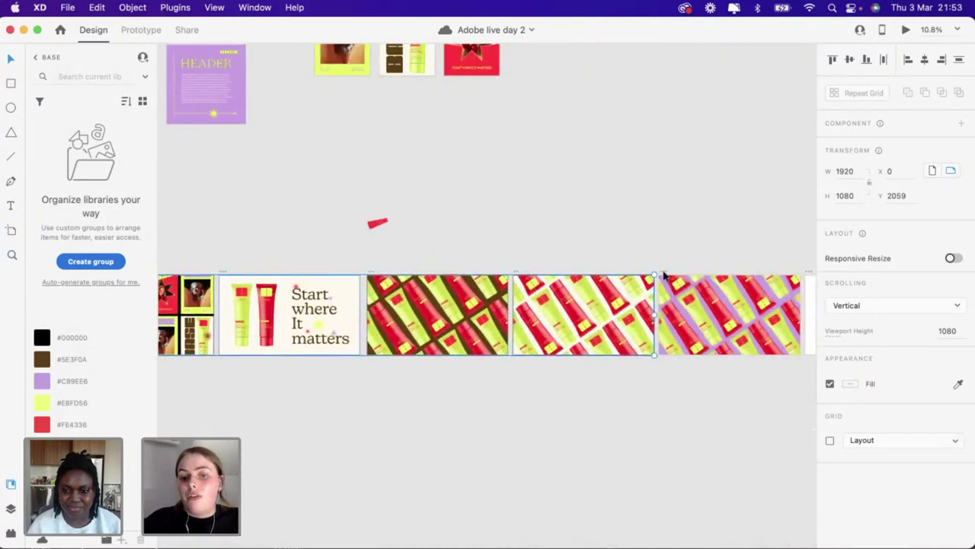
left_click(660, 276, "shift")
scroll(660, 276, "right", 5)
left_click(660, 276, "shift")
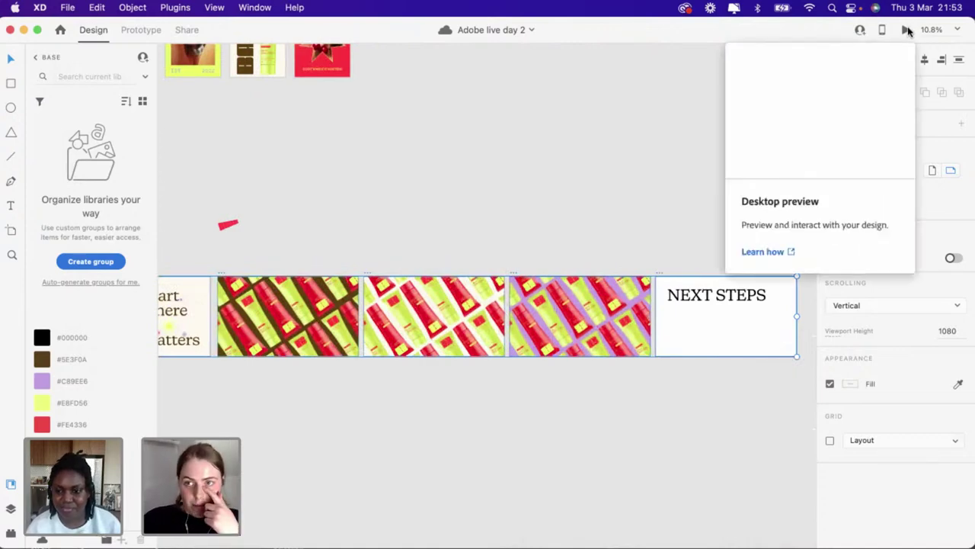
left_click(908, 29)
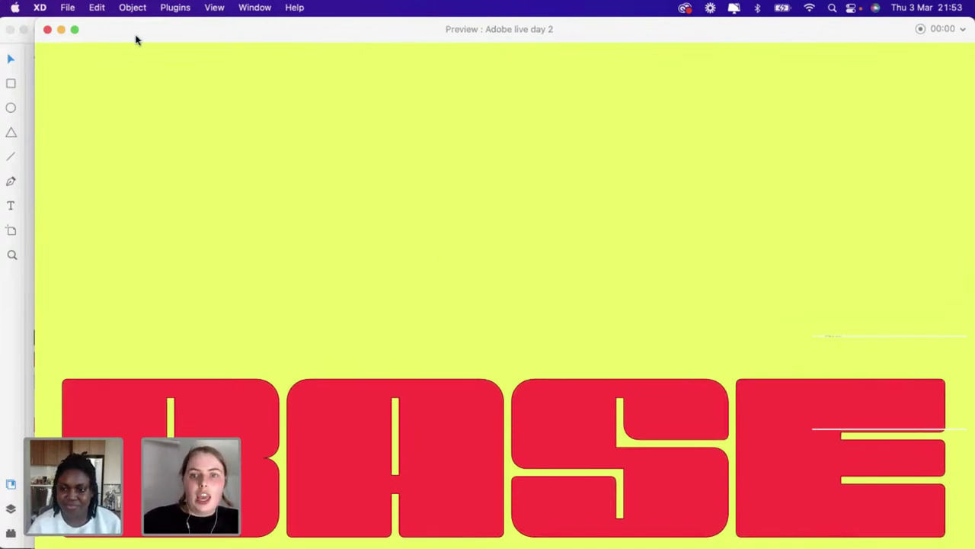
left_click_drag(135, 38, 128, 39)
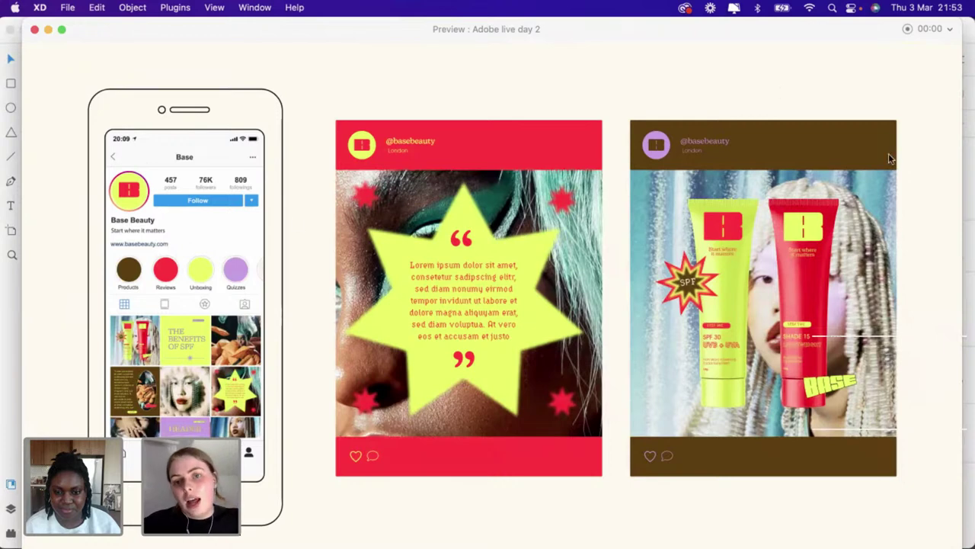
left_click(712, 318)
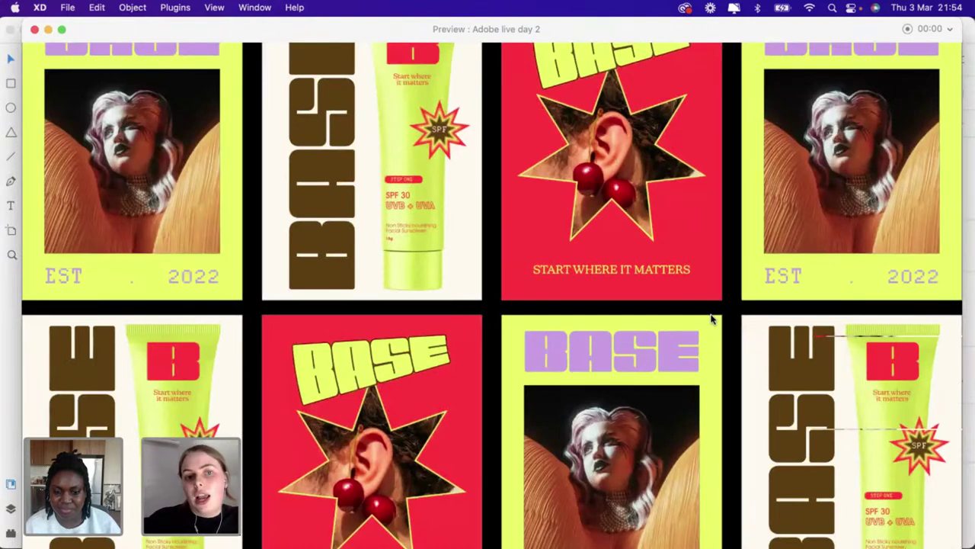
left_click(378, 151)
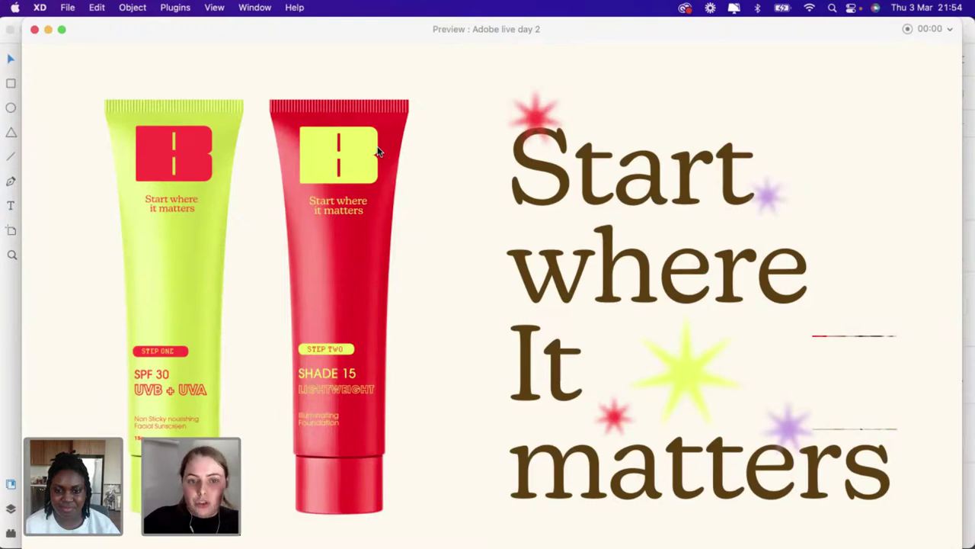
left_click(378, 151)
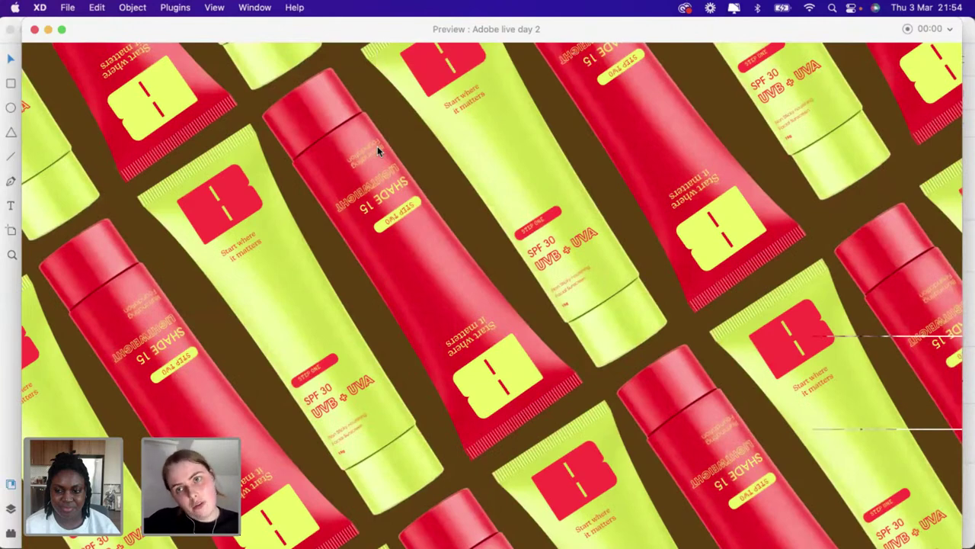
left_click(468, 394)
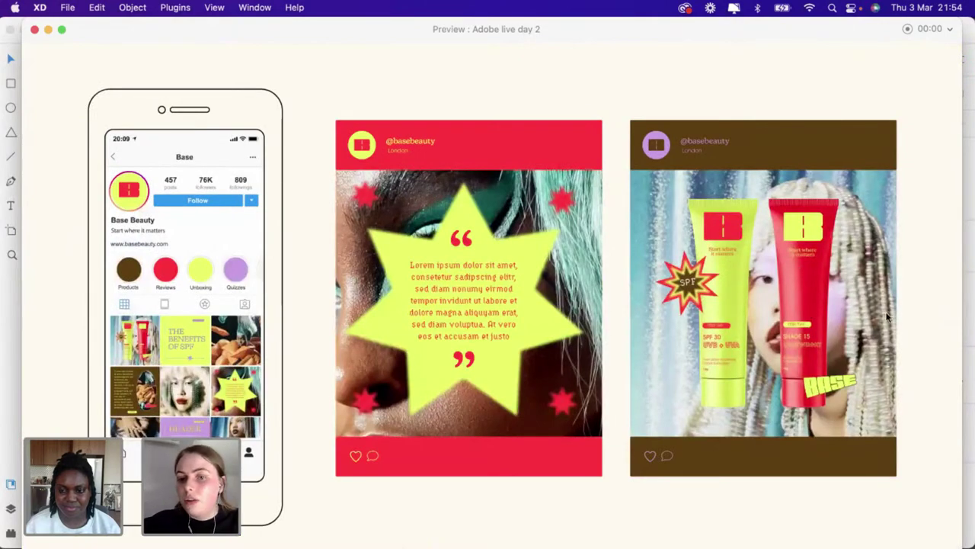
left_click(742, 304)
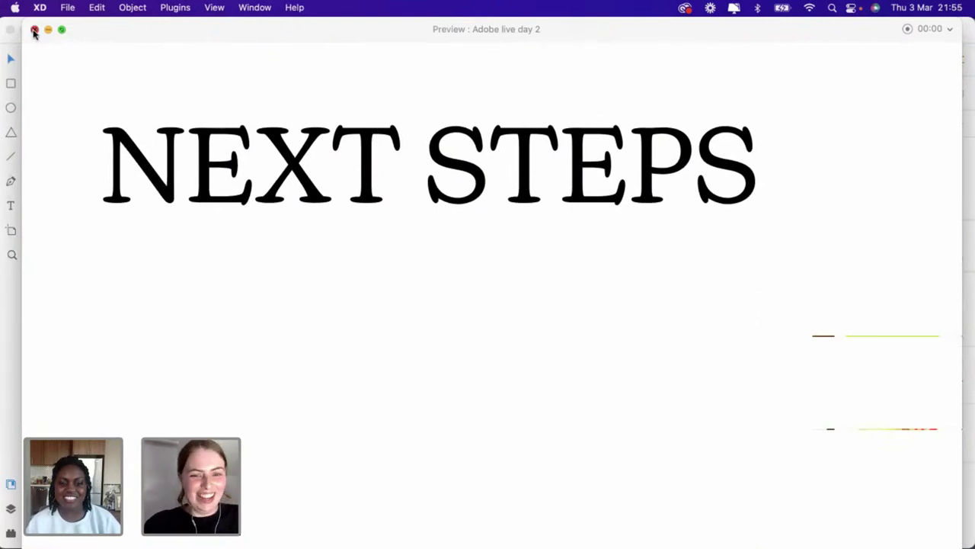
left_click(33, 30)
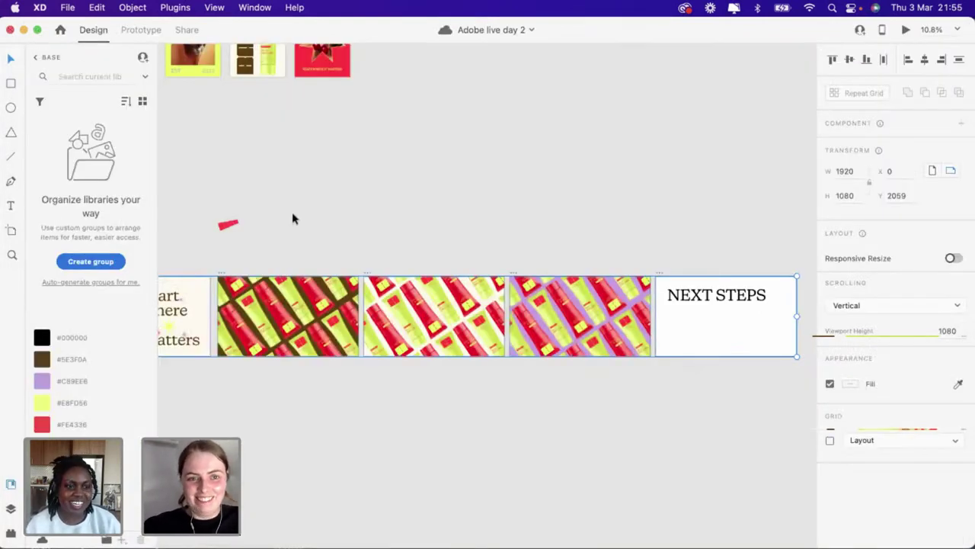
scroll(292, 218, "down", 5)
scroll(292, 219, "up", 3)
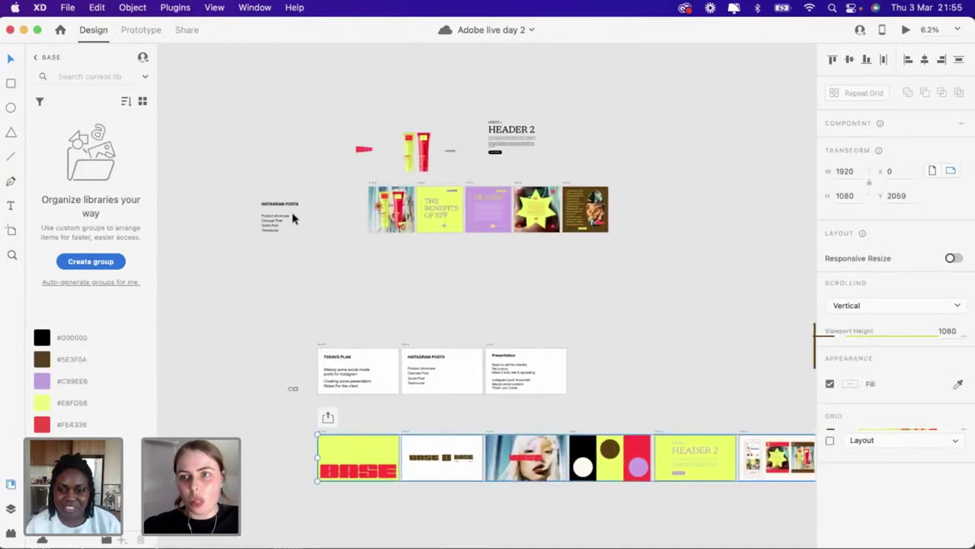
scroll(293, 219, "up", 3)
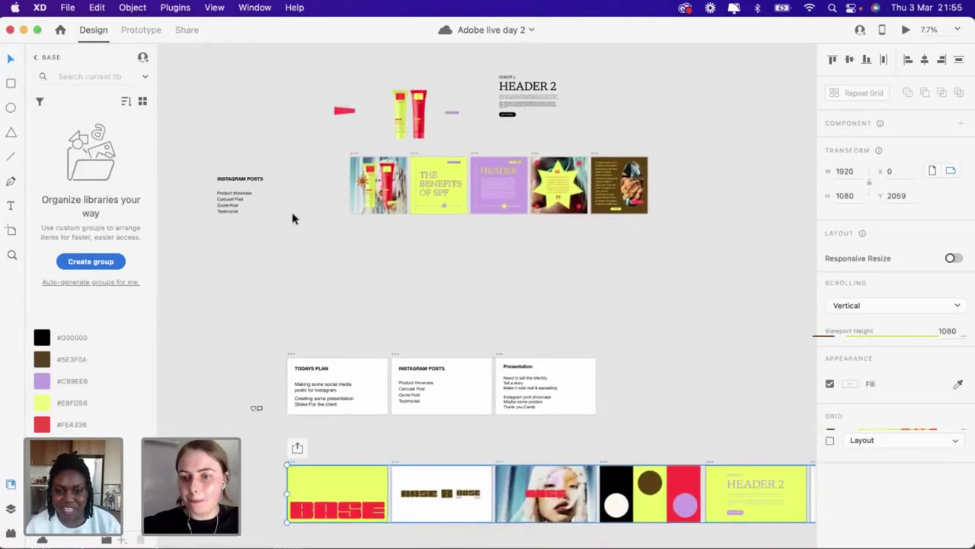
scroll(294, 219, "up", 2)
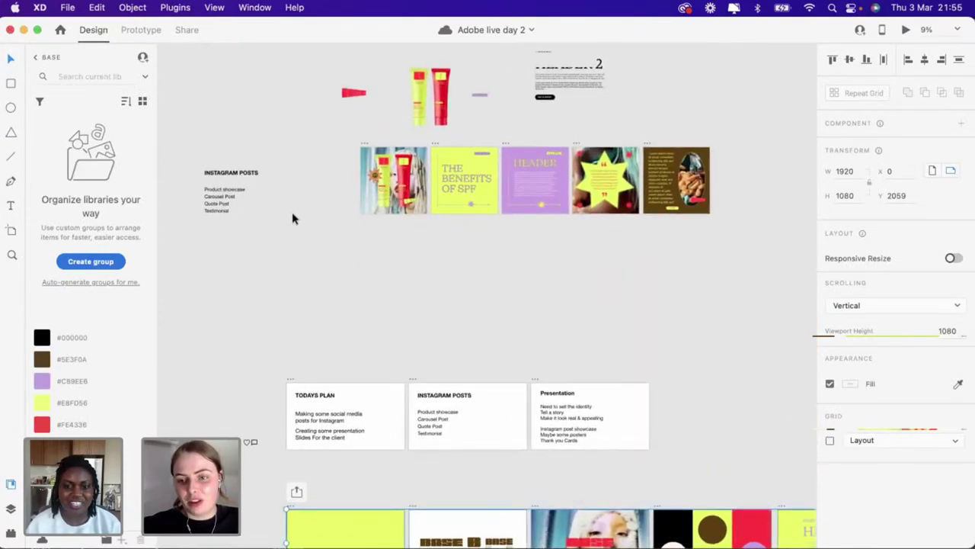